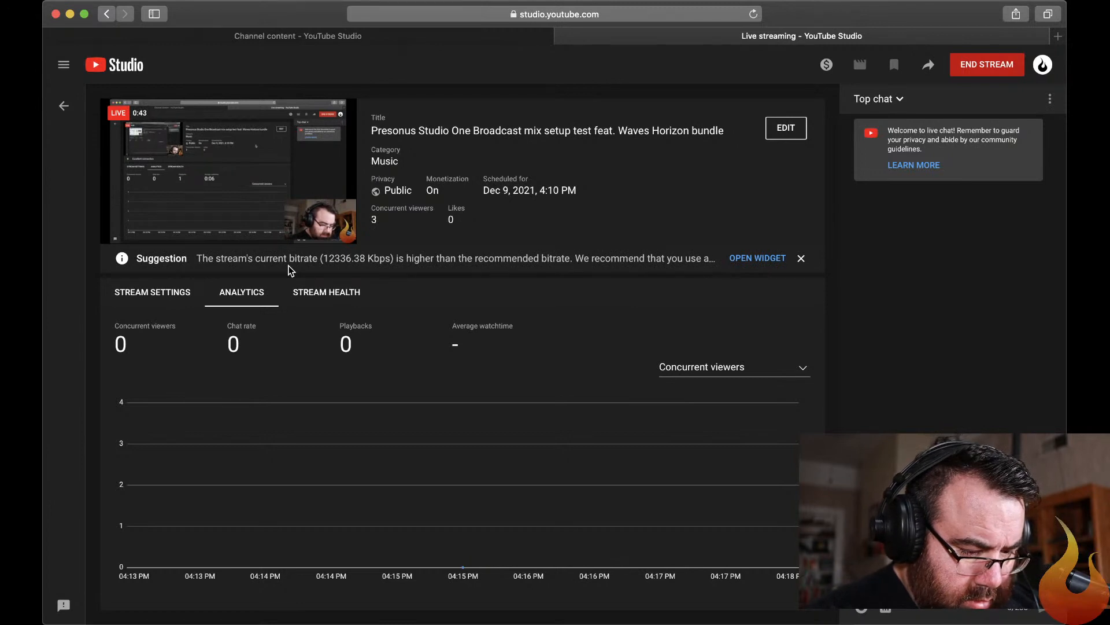
# Check the live stream's analytics and chat in YouTube Studio, returning to the Studio One mixer.
pyautogui.press('super+Tab')
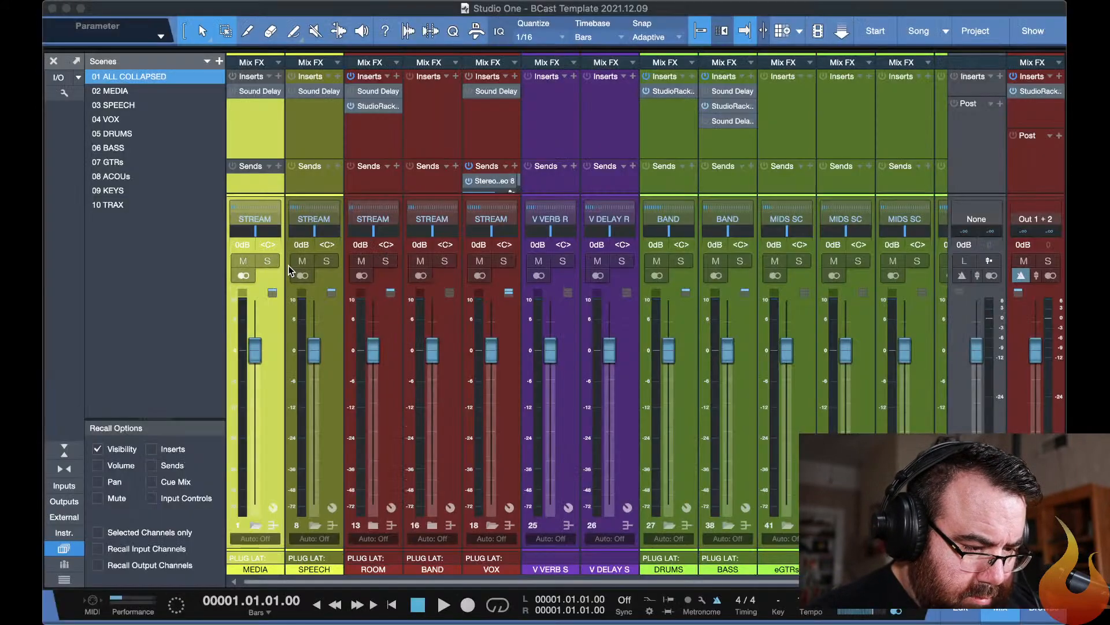
pyautogui.press('super+Tab')
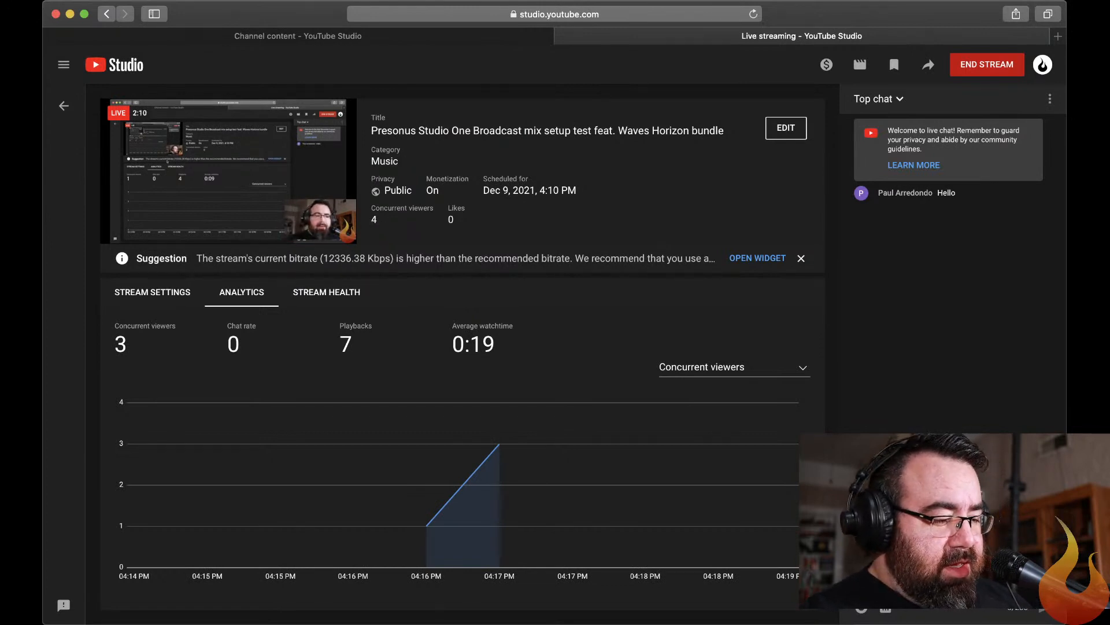
pyautogui.press('super+Tab')
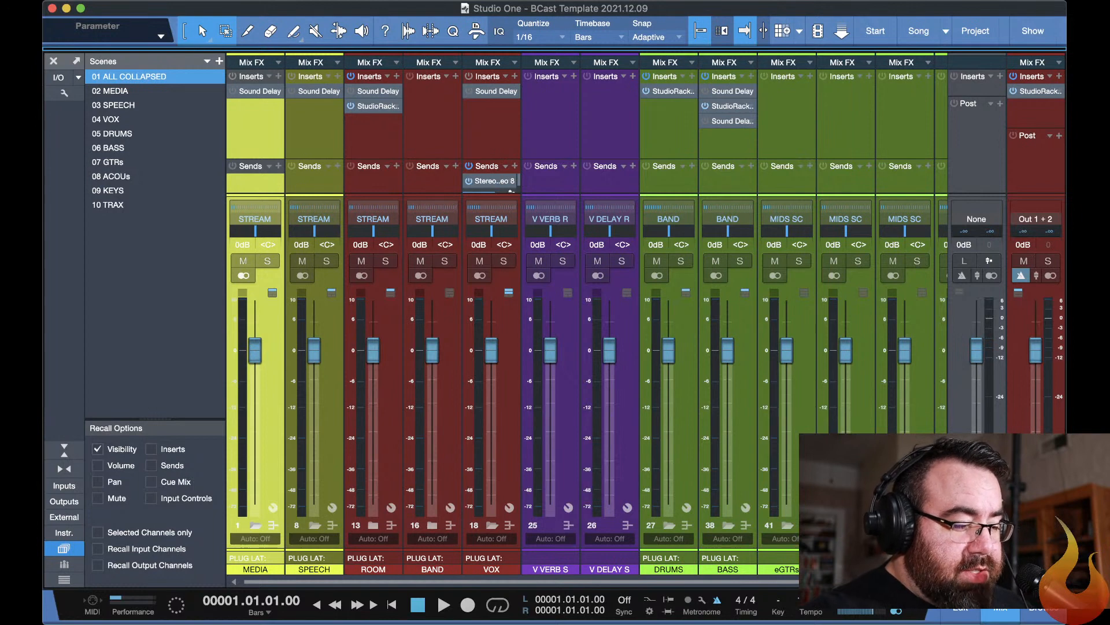
pyautogui.press('super+Tab')
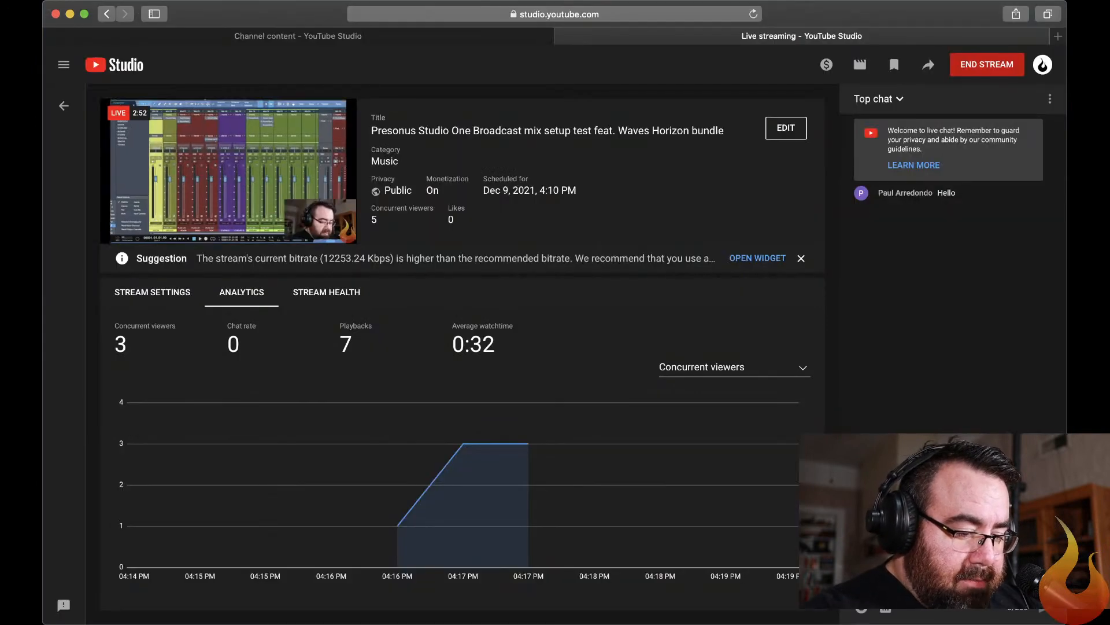
pyautogui.press('super+Tab')
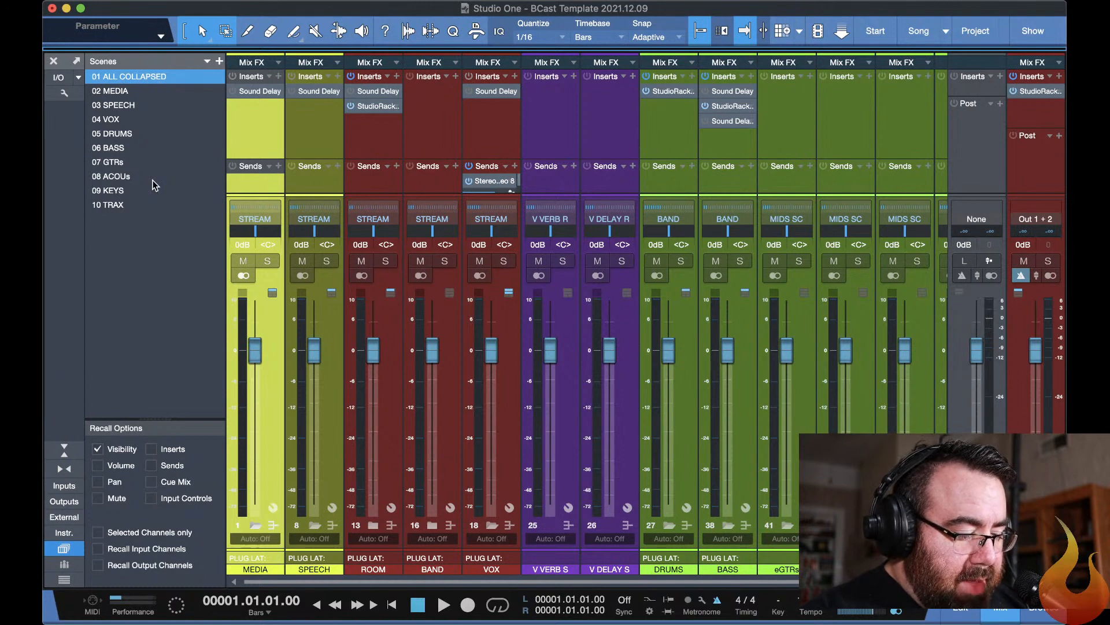
# Expand the MEDIA folder and its COMP subfolder to show the COMP-L and COMP-R channels.
pyautogui.press('Down')
pyautogui.press('Up')
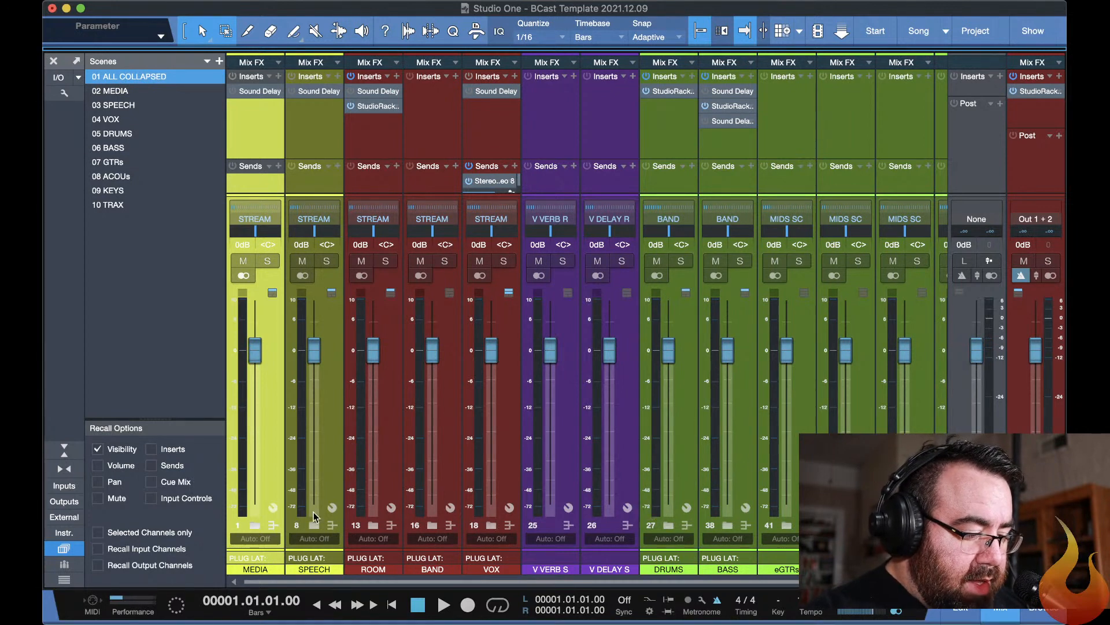
pyautogui.click(255, 525)
pyautogui.click(255, 526)
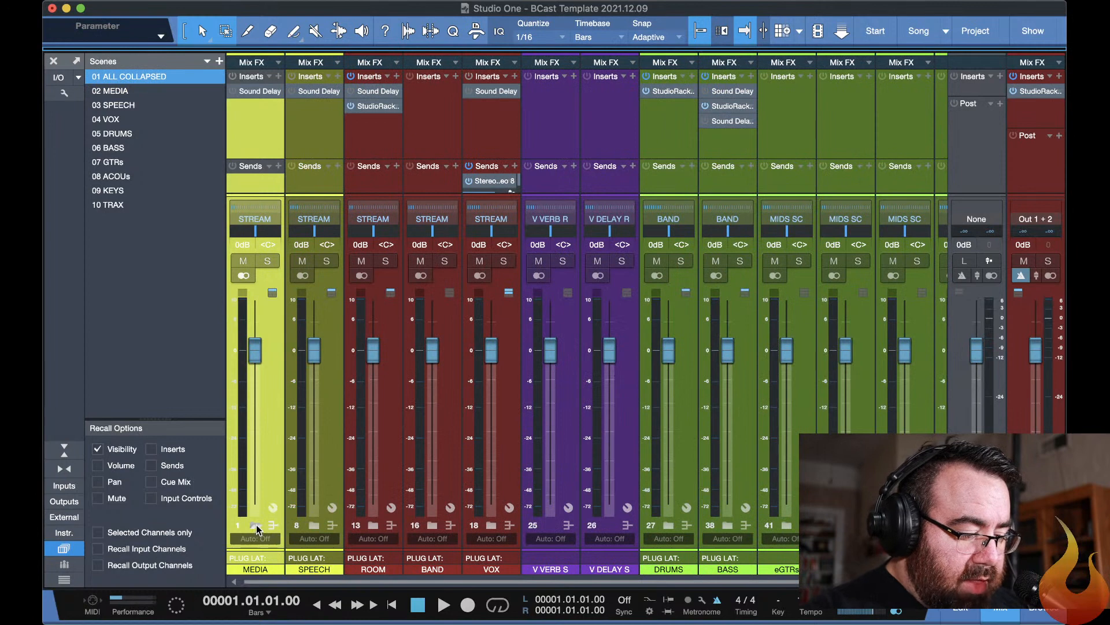
pyautogui.click(256, 526)
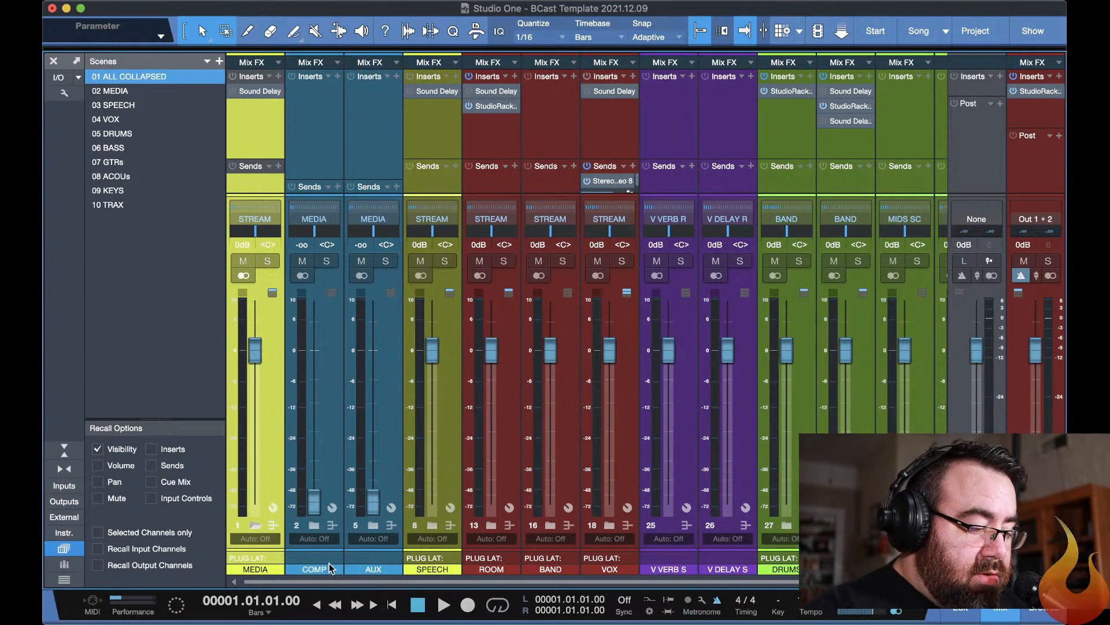
pyautogui.click(313, 525)
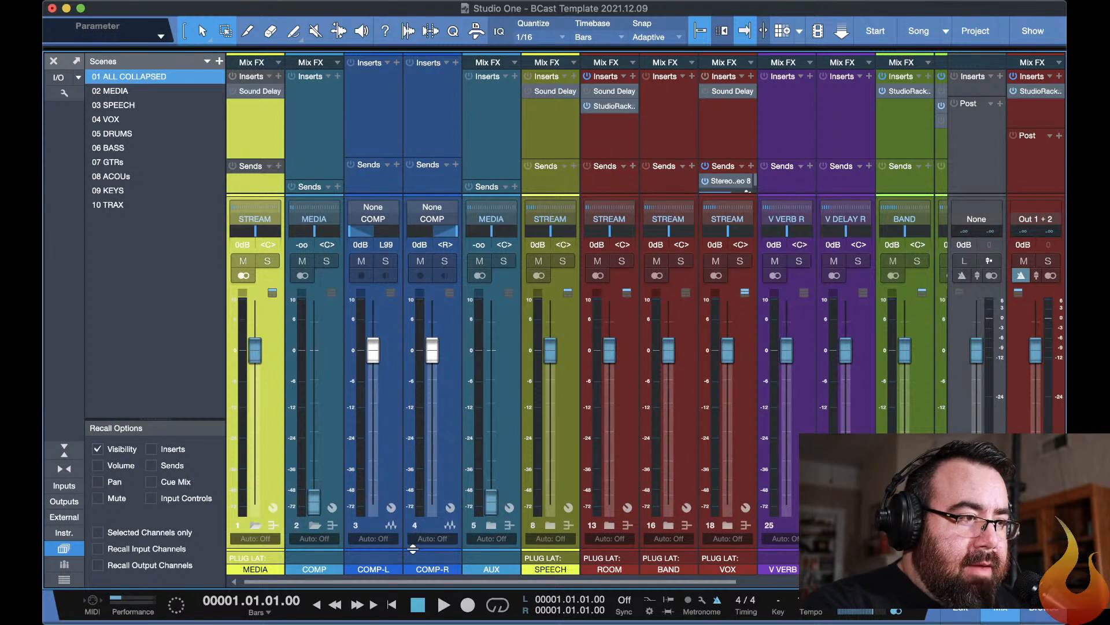
# View the available input sources for COMP-L without changing its assignment, and collapse the COMP and MEDIA folders.
pyautogui.click(373, 207)
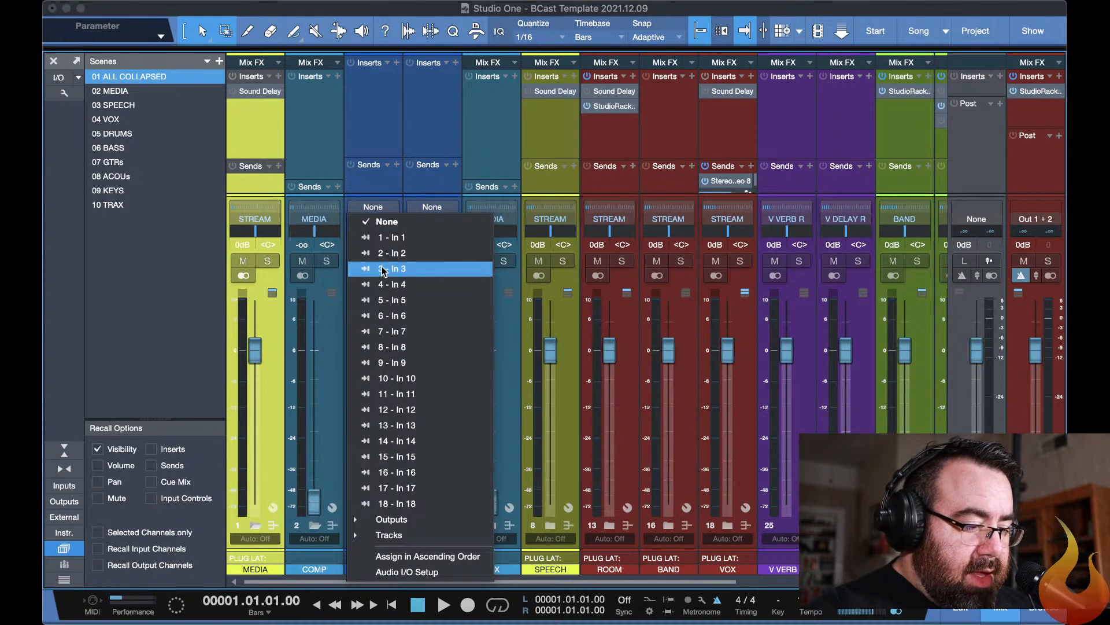
pyautogui.click(391, 185)
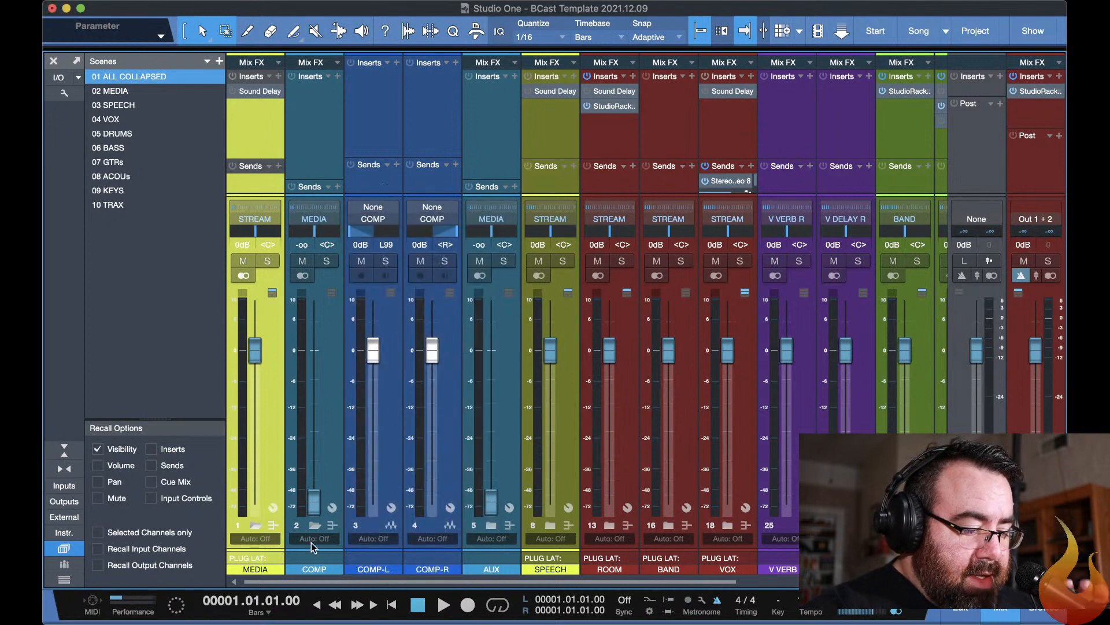
pyautogui.click(314, 525)
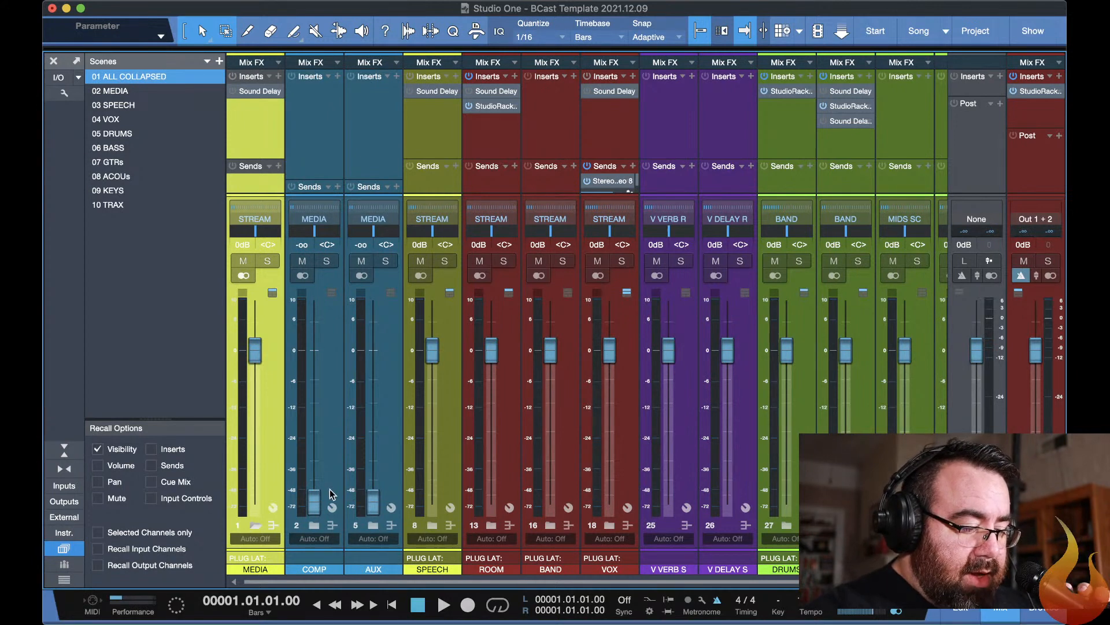
pyautogui.click(254, 526)
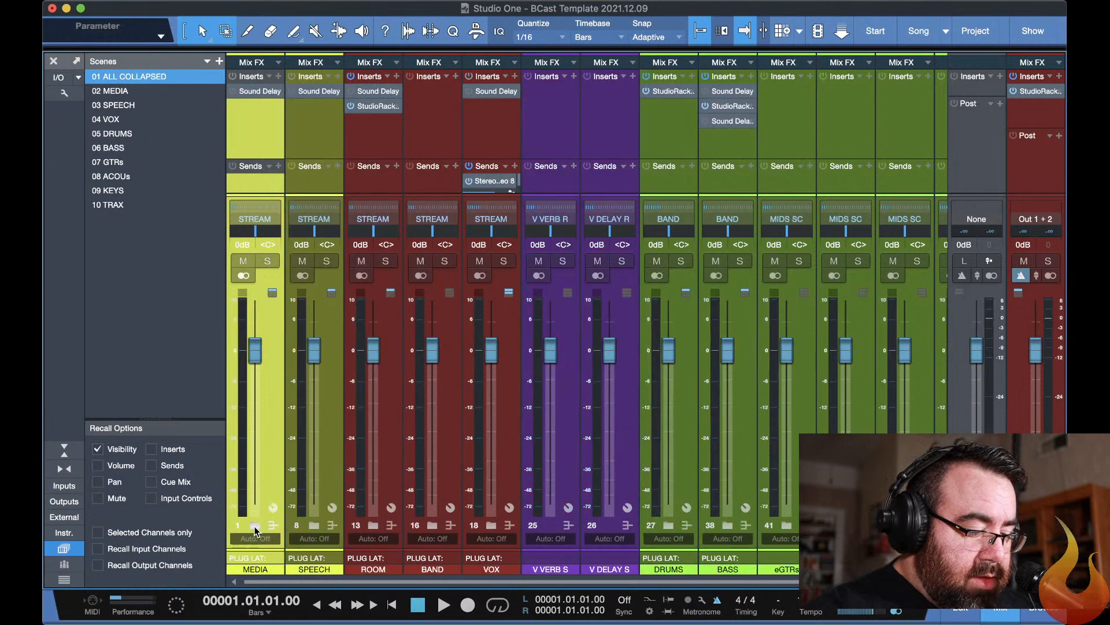
# Expand the SPEECH folder and open the StudioRack insert on the 1-MC channel, moving its window clear of the faders.
pyautogui.click(314, 526)
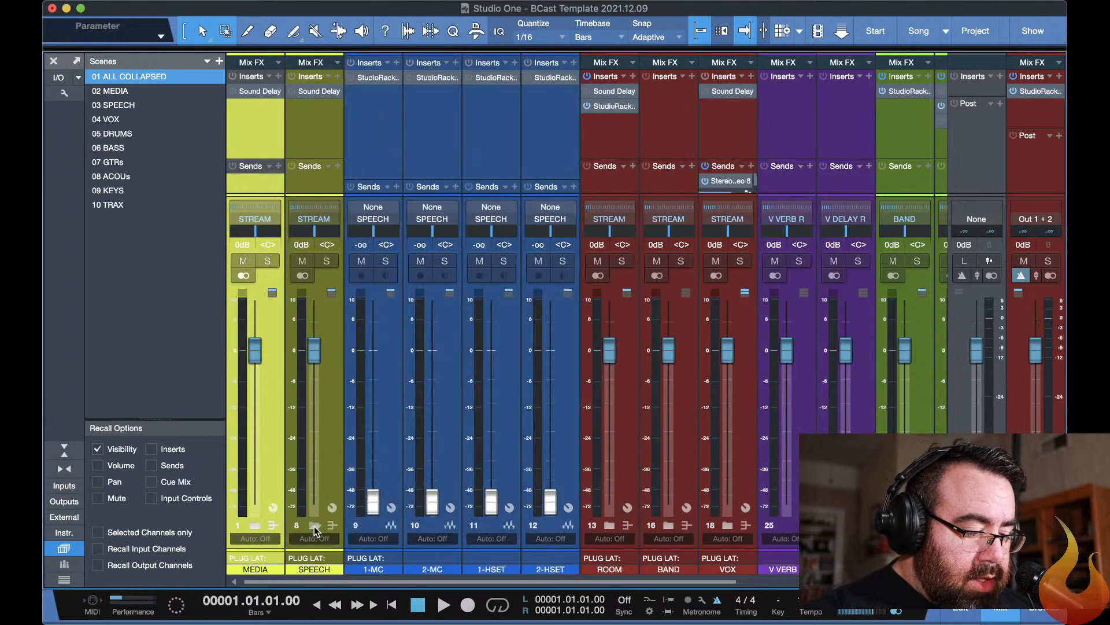
pyautogui.click(379, 570)
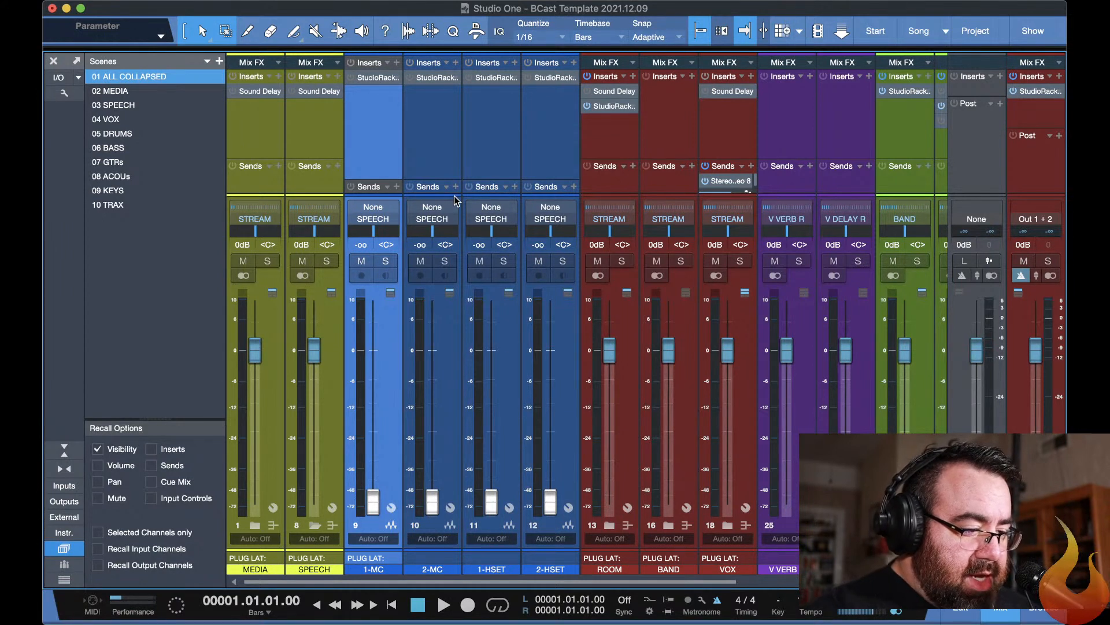
pyautogui.click(370, 78)
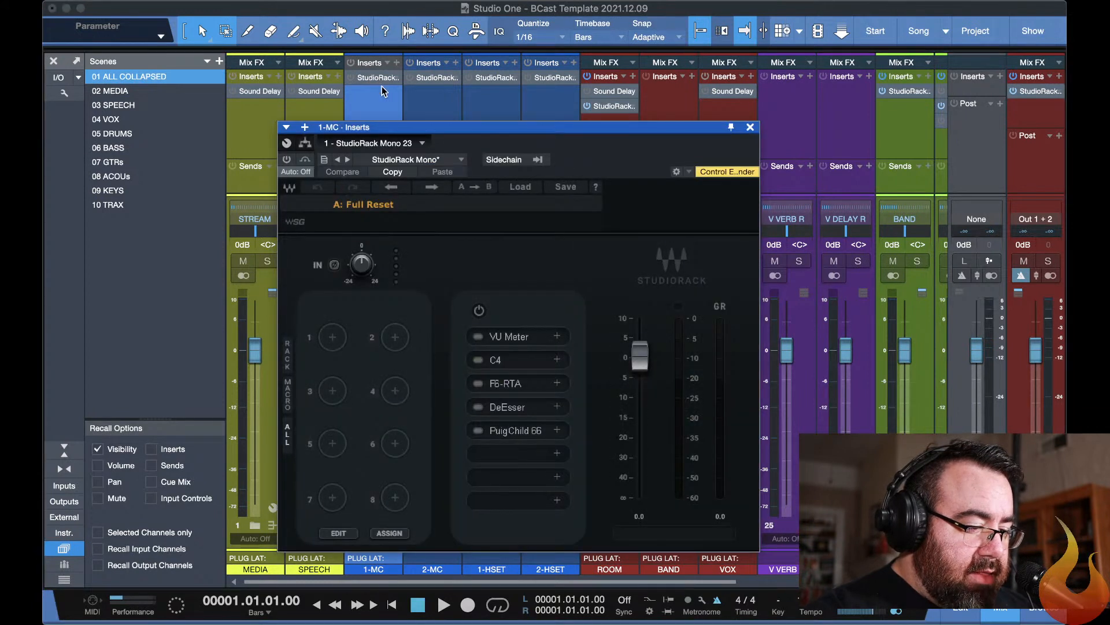
pyautogui.moveTo(421, 128); pyautogui.dragTo(422, 22)
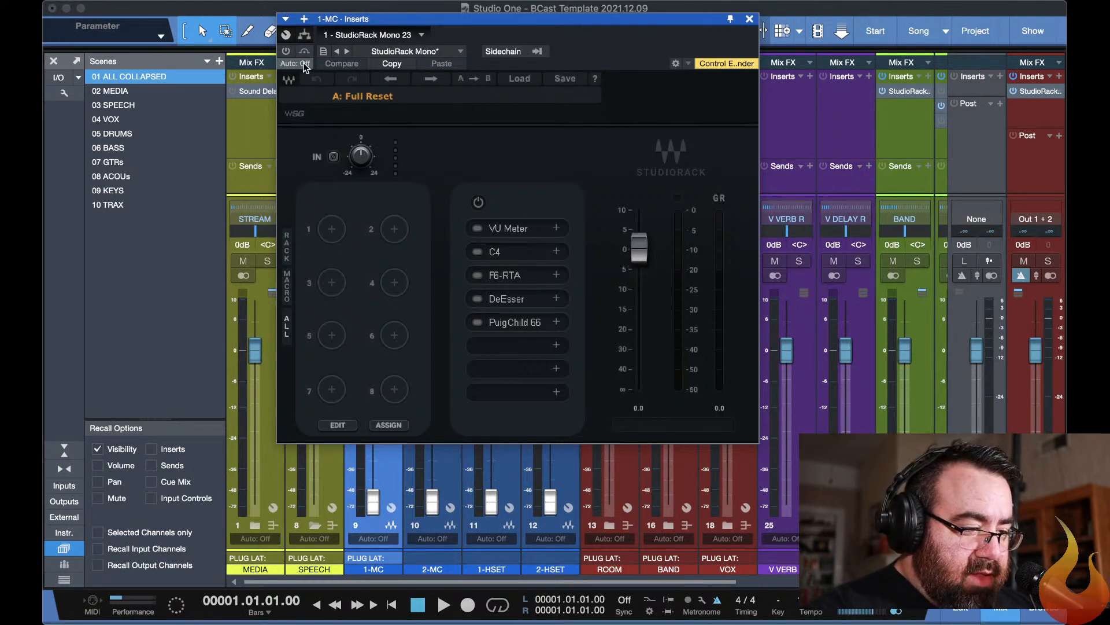
# Activate the StudioRack insert on 1-MC and switch on its VU Meter slot, closing the C4 window.
pyautogui.click(284, 50)
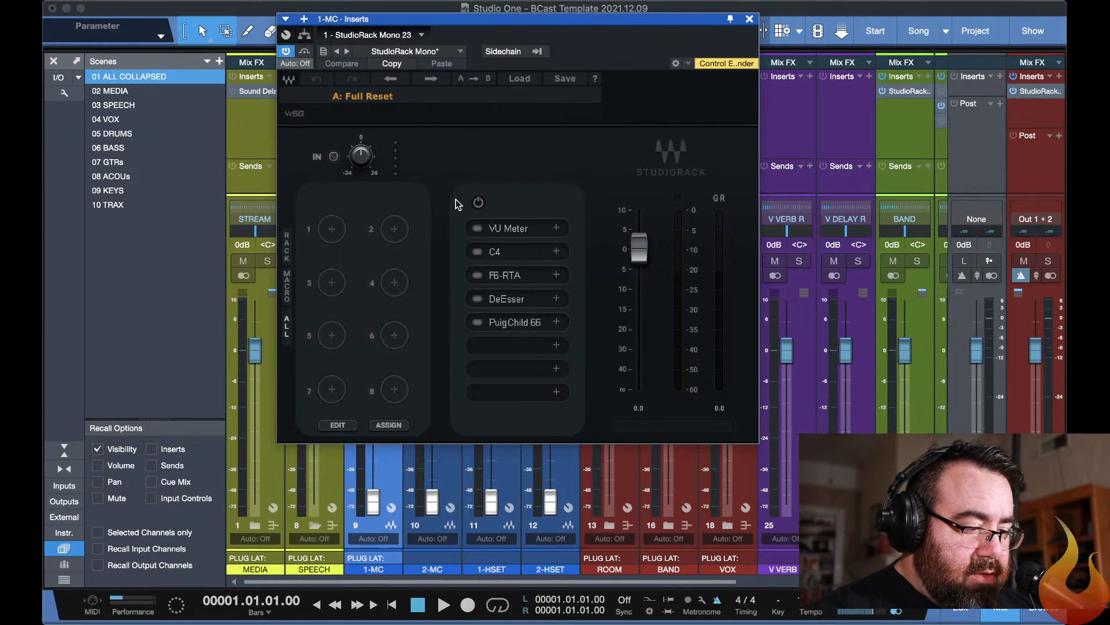
pyautogui.click(477, 228)
pyautogui.click(482, 248)
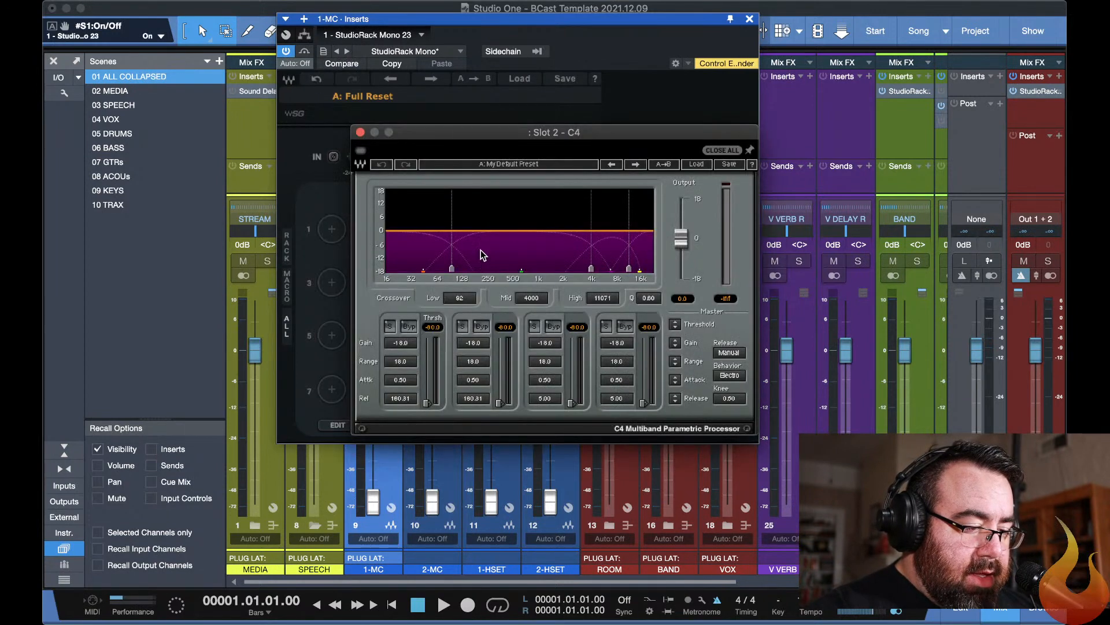
pyautogui.click(509, 107)
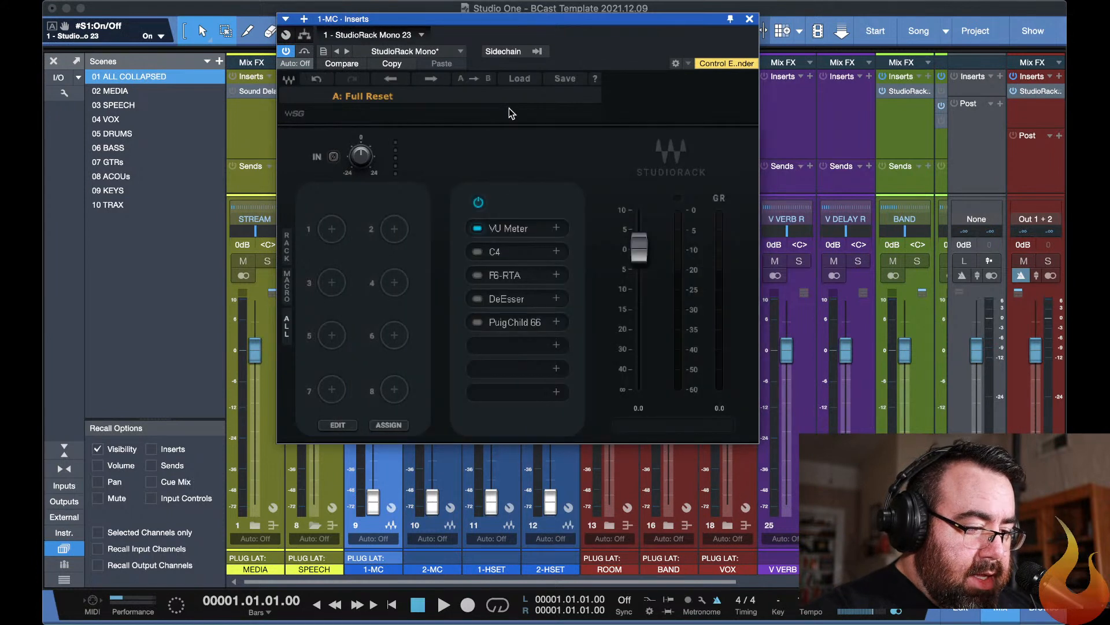
# Open the VU Meter from the 1-MC rack and place it beside the StudioRack window.
pyautogui.click(503, 227)
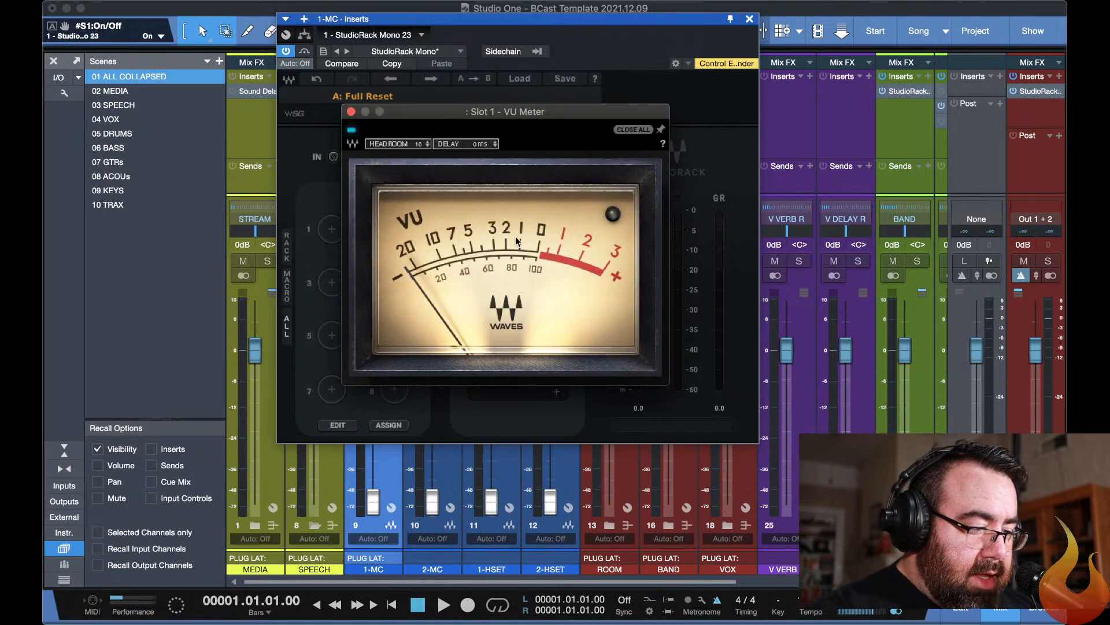
pyautogui.moveTo(472, 115); pyautogui.dragTo(872, 12)
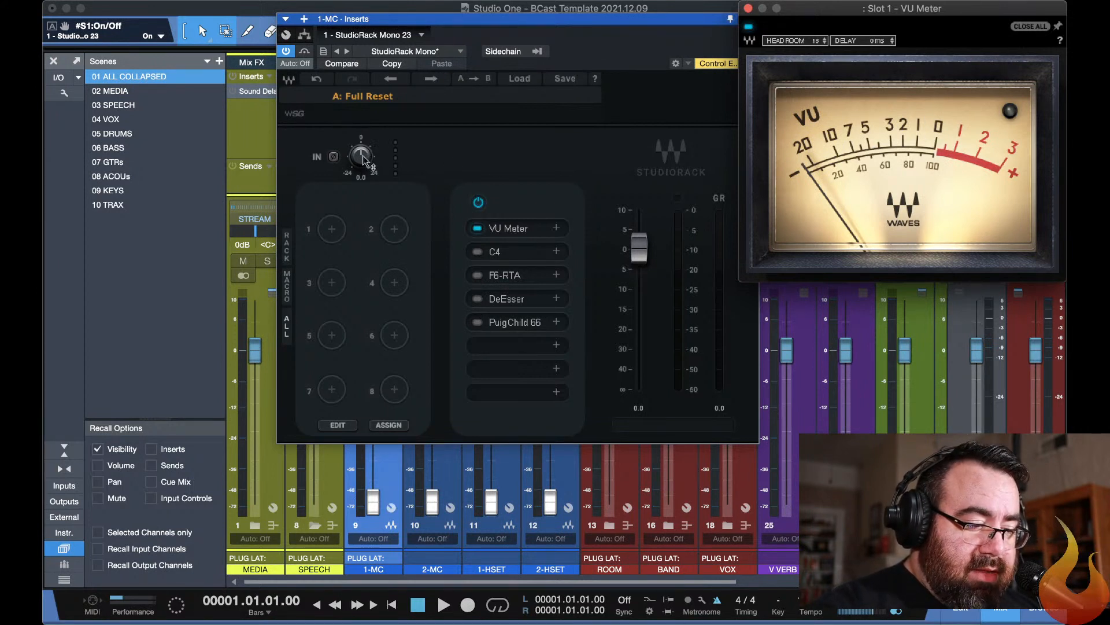
pyautogui.moveTo(370, 159)
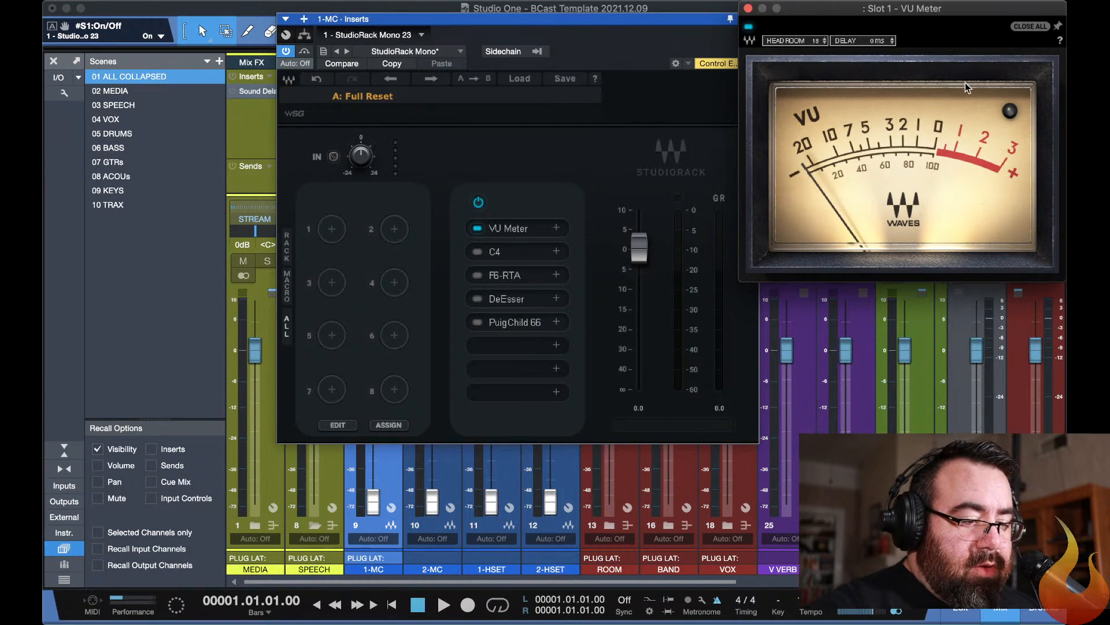
# Examine the C4, F6-RTA, DeEsser and PuigChild 660 plug-ins in the 1-MC rack, and hide the plug-in windows.
pyautogui.click(504, 251)
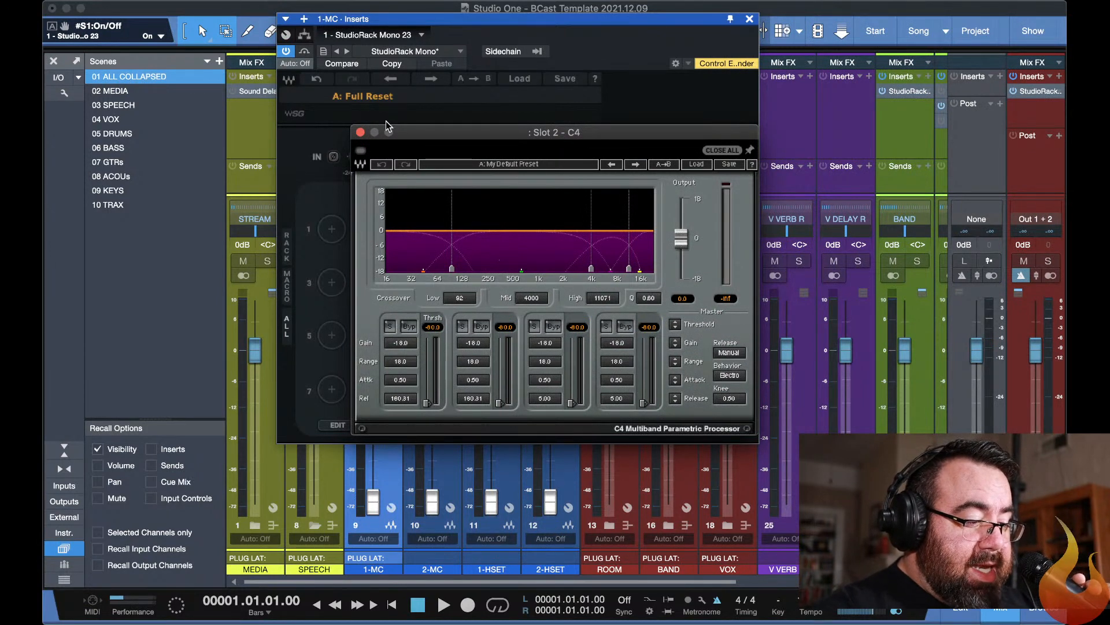
pyautogui.click(360, 132)
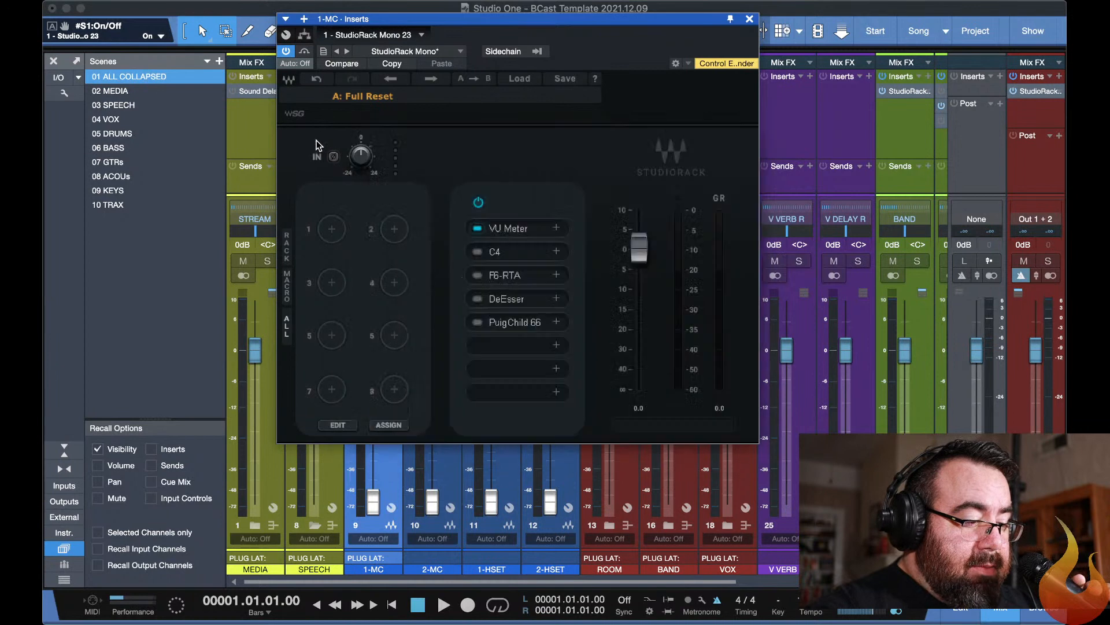
pyautogui.click(500, 277)
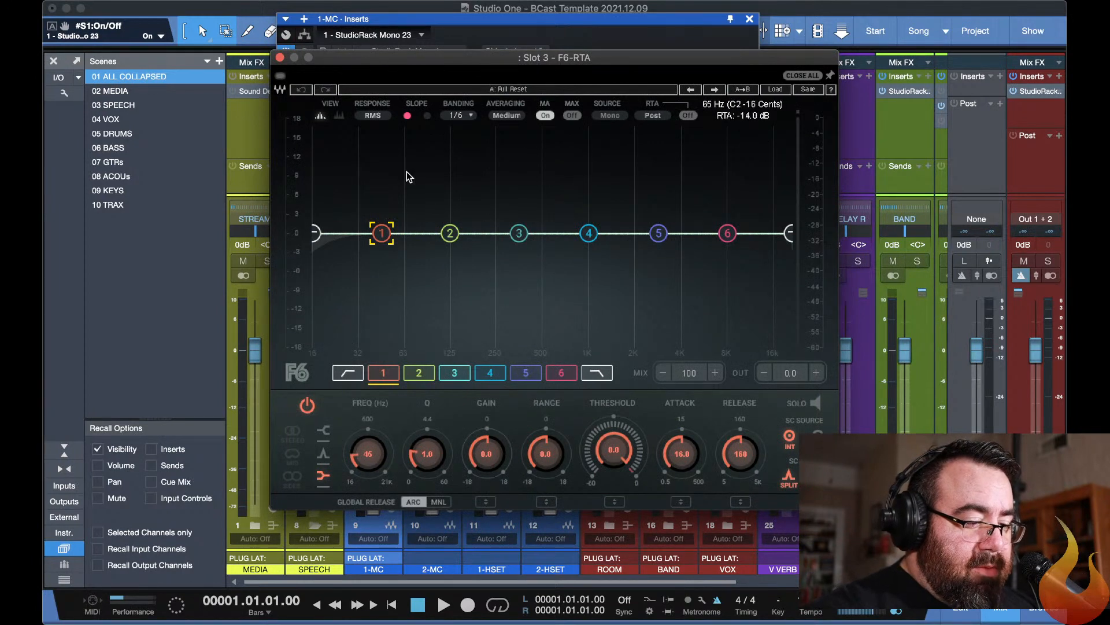
pyautogui.click(280, 58)
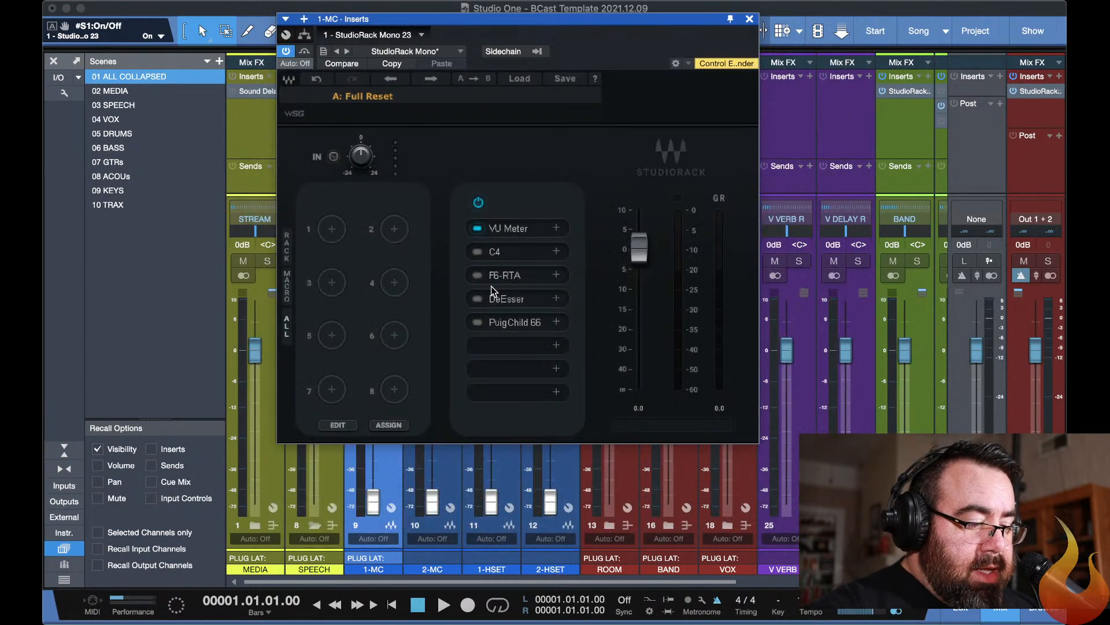
pyautogui.click(503, 299)
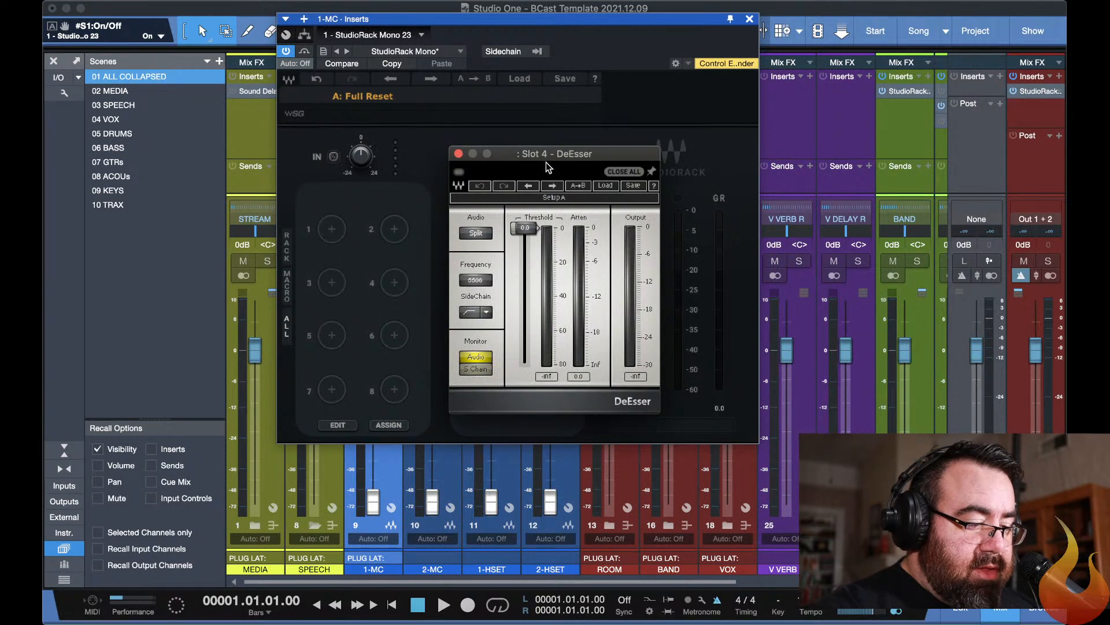
pyautogui.moveTo(551, 155); pyautogui.dragTo(908, 53)
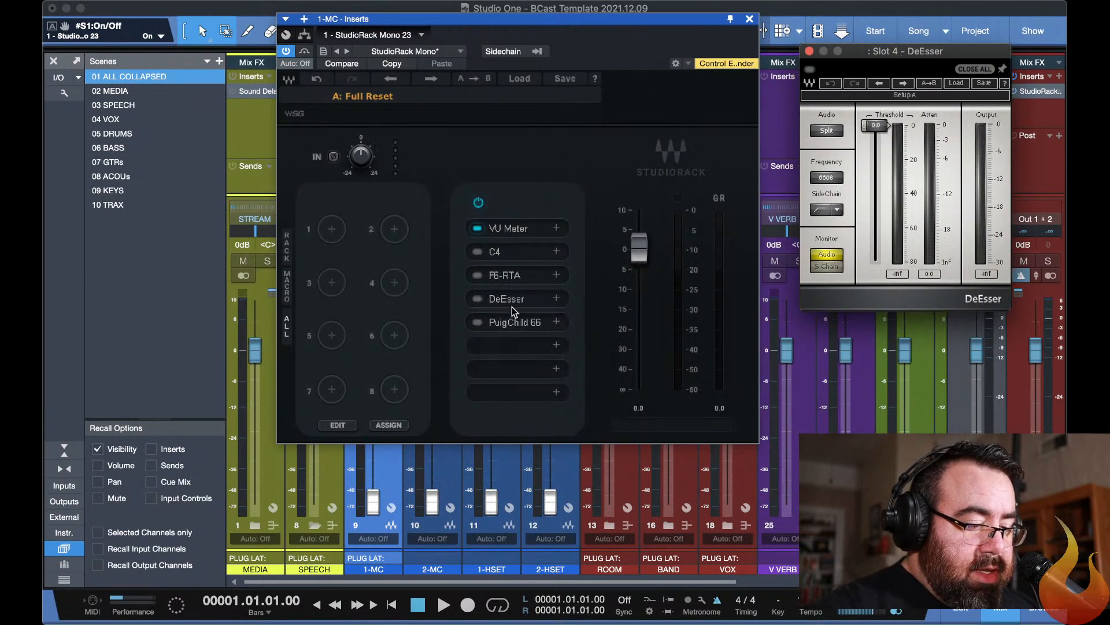
pyautogui.click(509, 322)
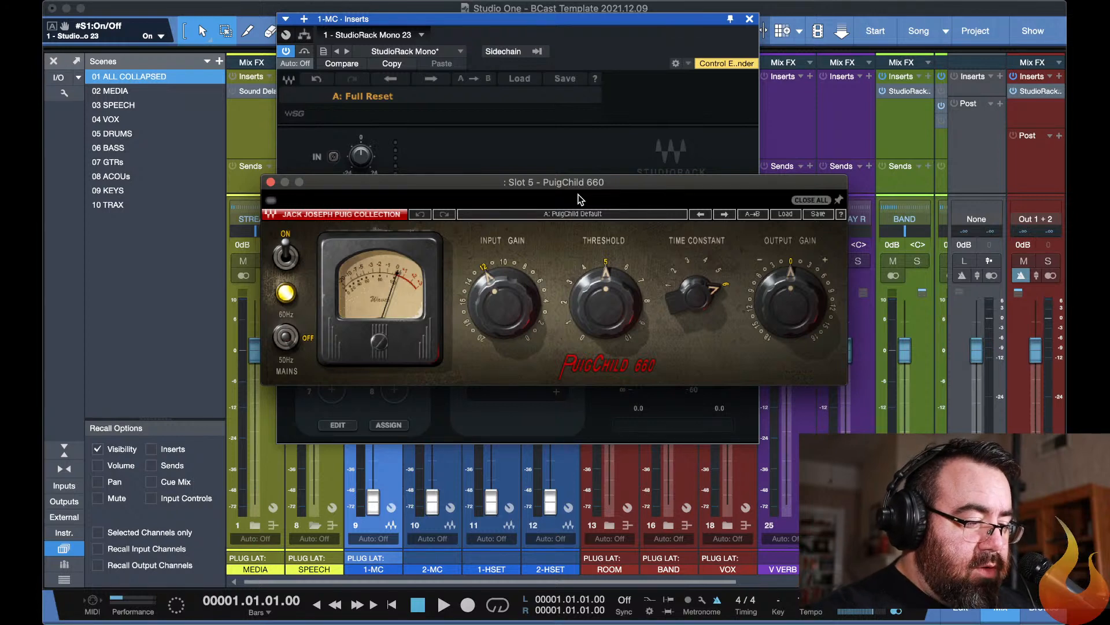
pyautogui.press('F11')
pyautogui.press('F11')
pyautogui.press('F11')
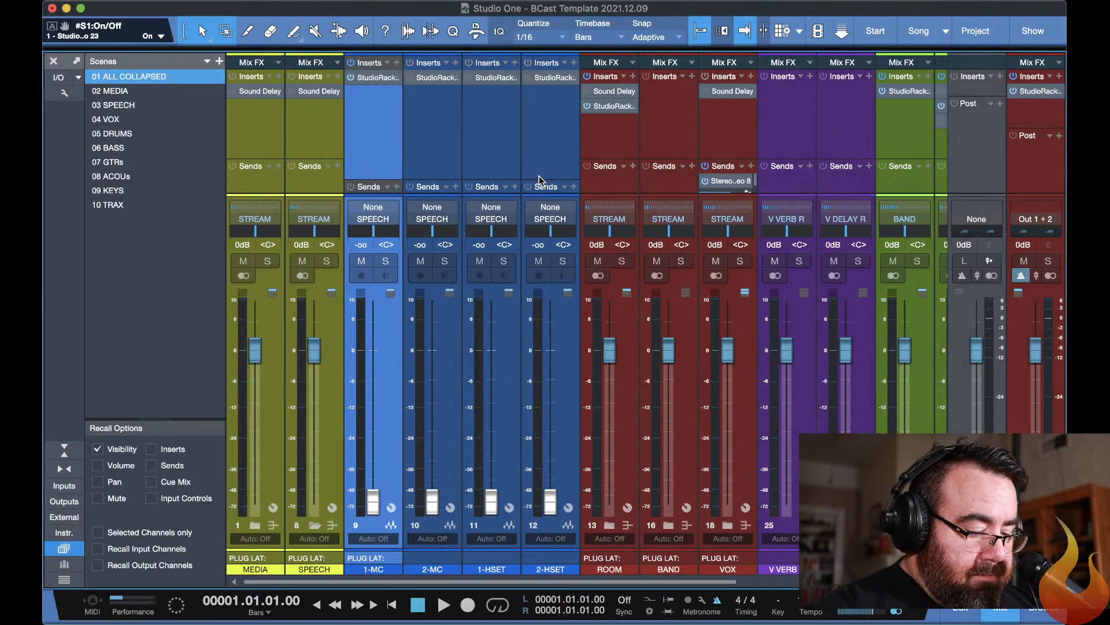
pyautogui.press('F11')
pyautogui.press('F11')
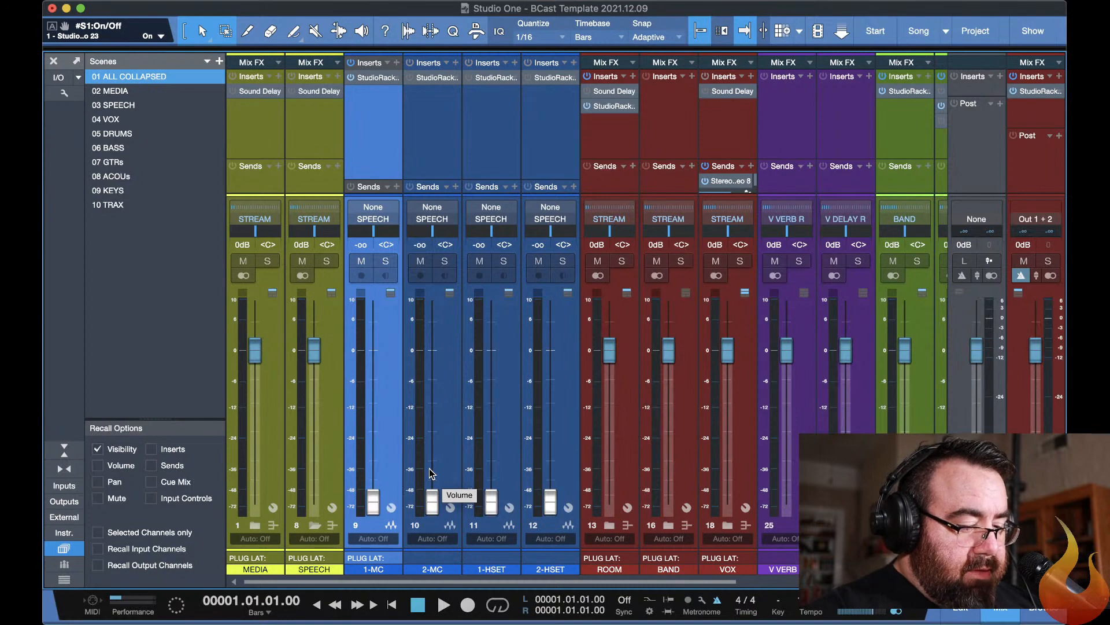
# Switch to YouTube Studio to read the viewers' chat messages, and return to the Studio One mixer.
pyautogui.press('super+Tab')
pyautogui.press('super+Tab')
pyautogui.press('super+Tab')
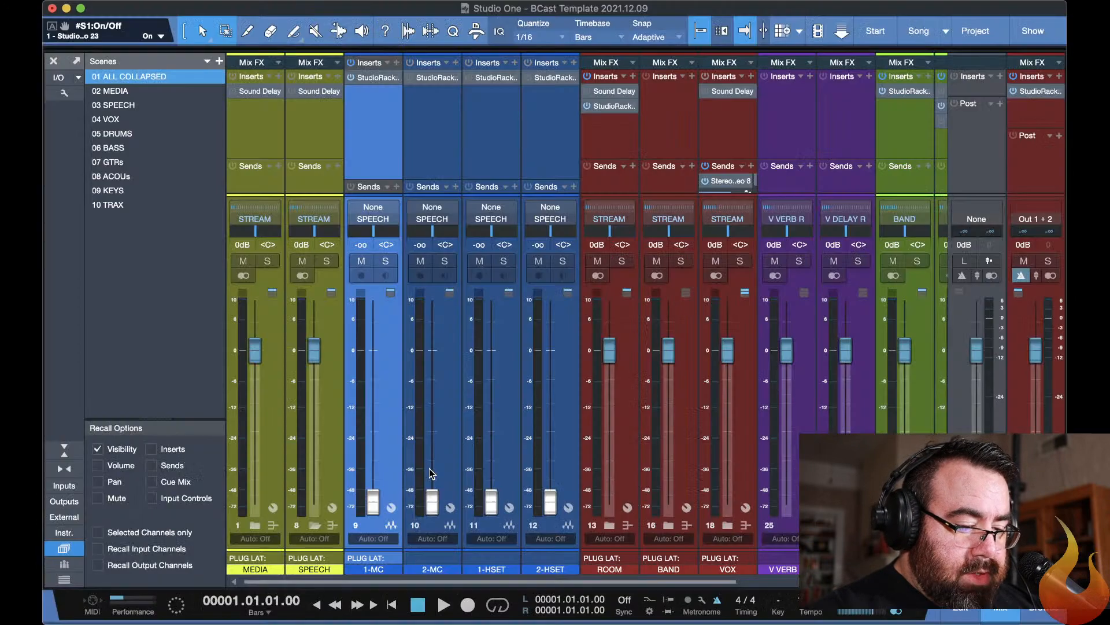
pyautogui.press('super+Tab')
pyautogui.press('super+Tab')
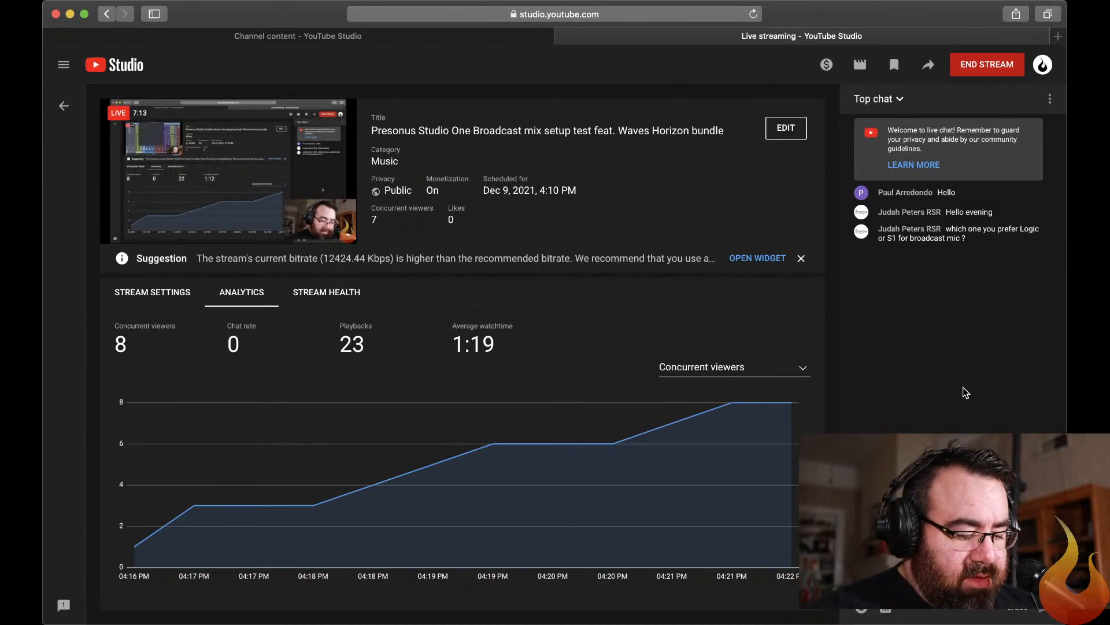
pyautogui.press('super+Tab')
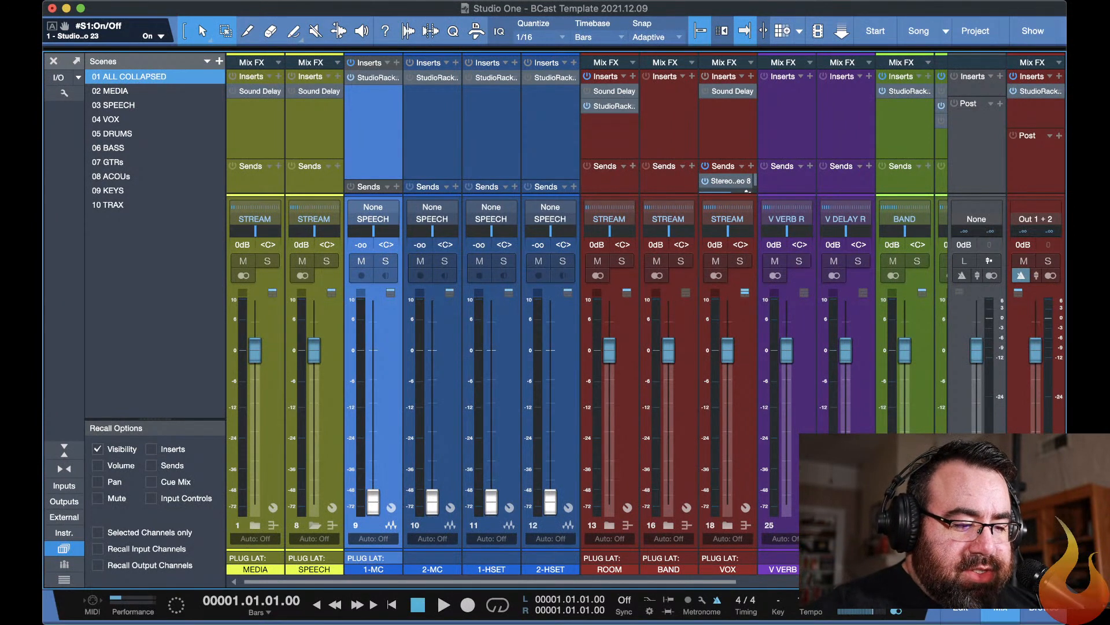
# Recall the MEDIA, SPEECH, VOX, DRUMS, BASS and GTRs mixer scenes one after another, and return to 01 ALL COLLAPSED.
pyautogui.press('2')
pyautogui.press('3')
pyautogui.press('4')
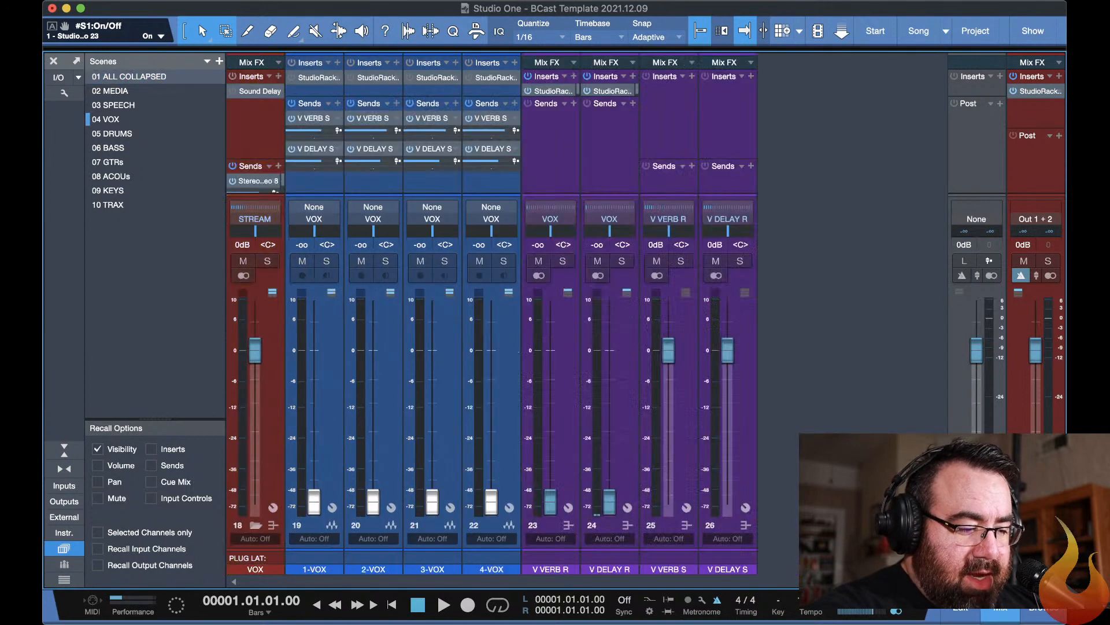
pyautogui.press('5')
pyautogui.press('6')
pyautogui.press('7')
pyautogui.press('1')
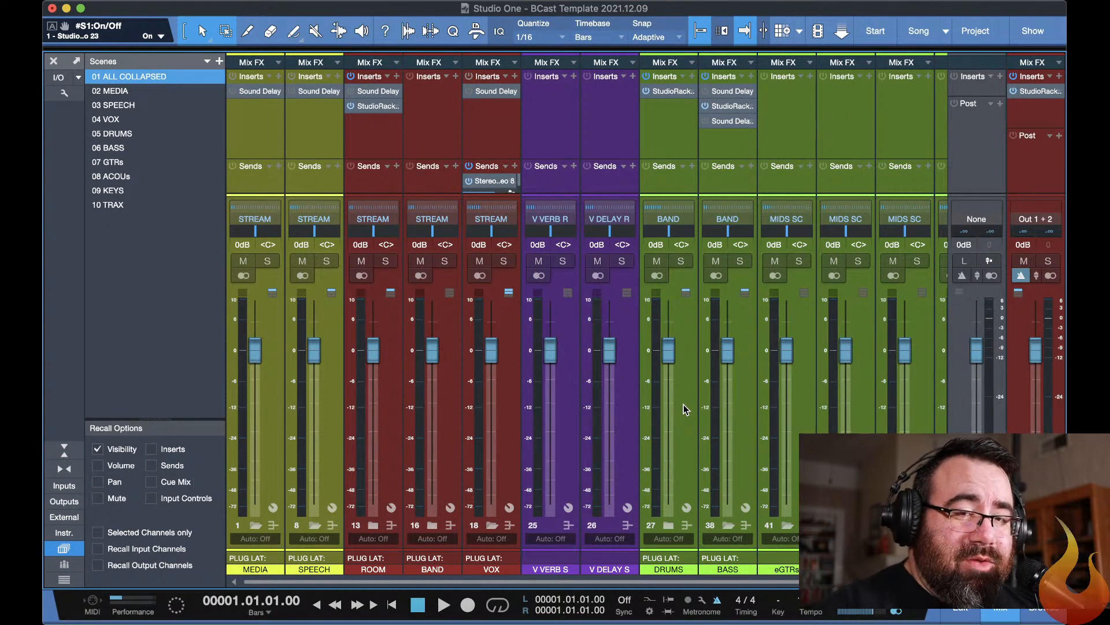
# Switch to YouTube Studio to check the live chat for new questions, and go back to Studio One.
pyautogui.press('super+Tab')
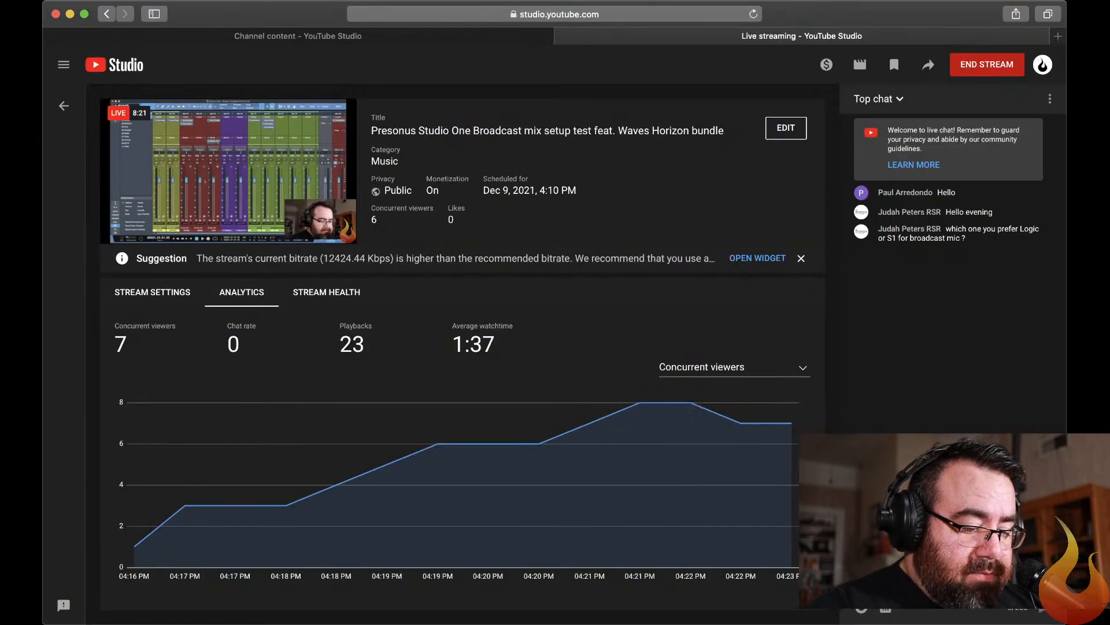
pyautogui.press('super+Tab')
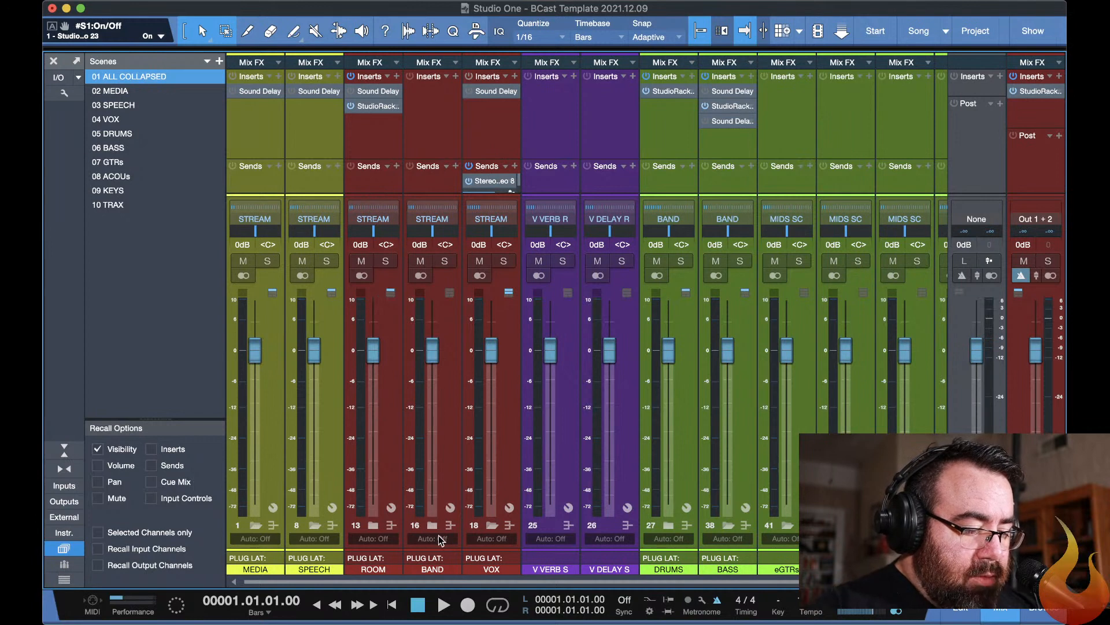
# Expand the VOX folder channel, compare the SPEECH and VOX scenes, and recall the ALL COLLAPSED scene.
pyautogui.click(489, 529)
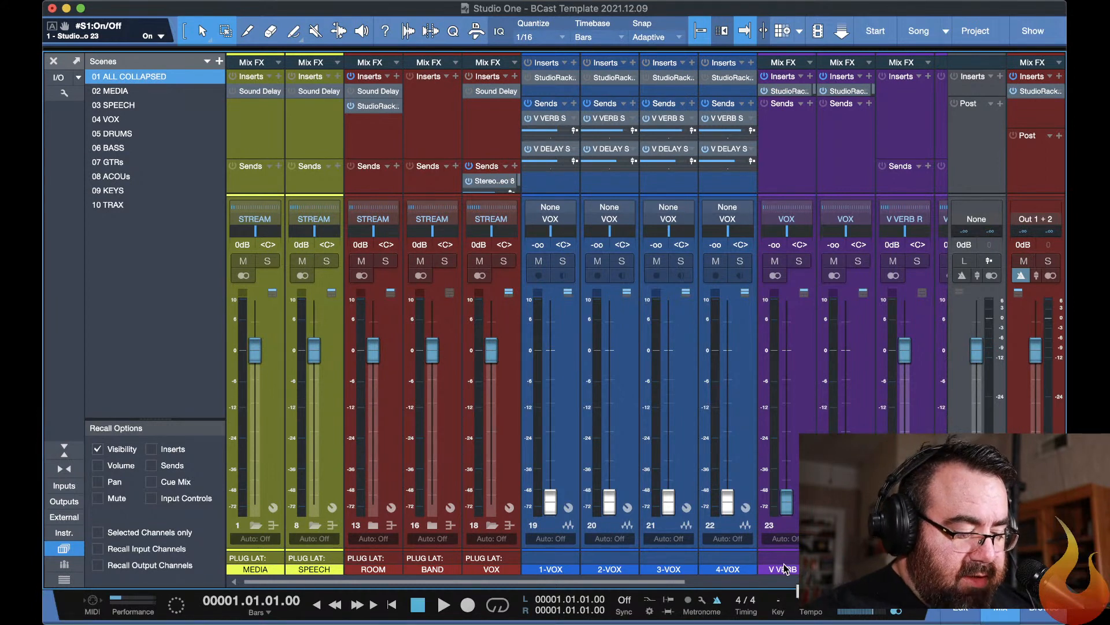
pyautogui.press('1')
pyautogui.press('3')
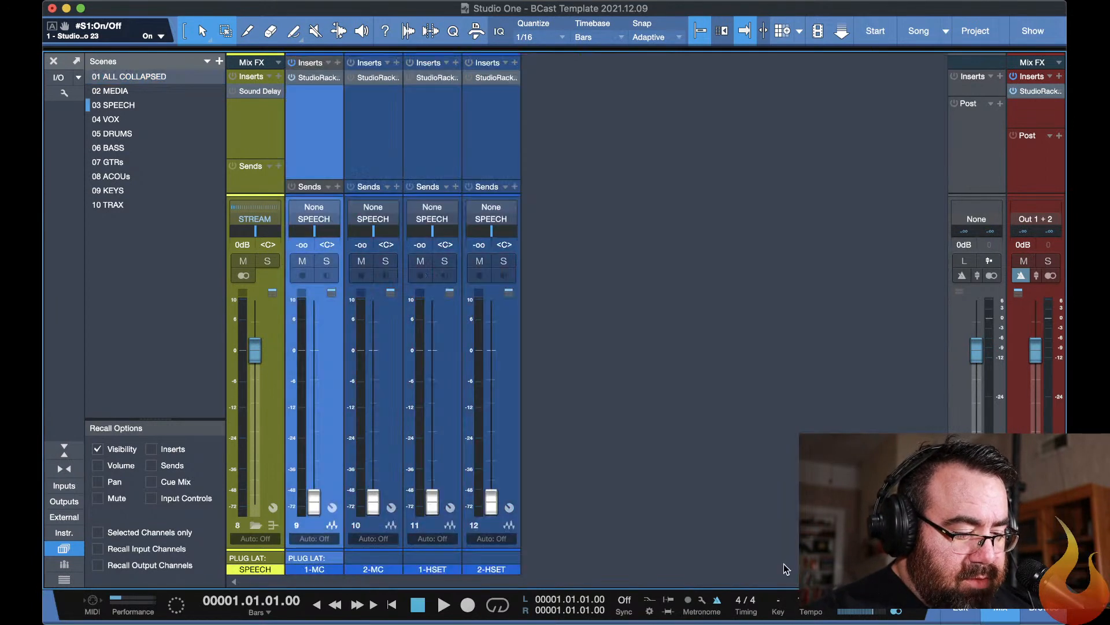
pyautogui.press('4')
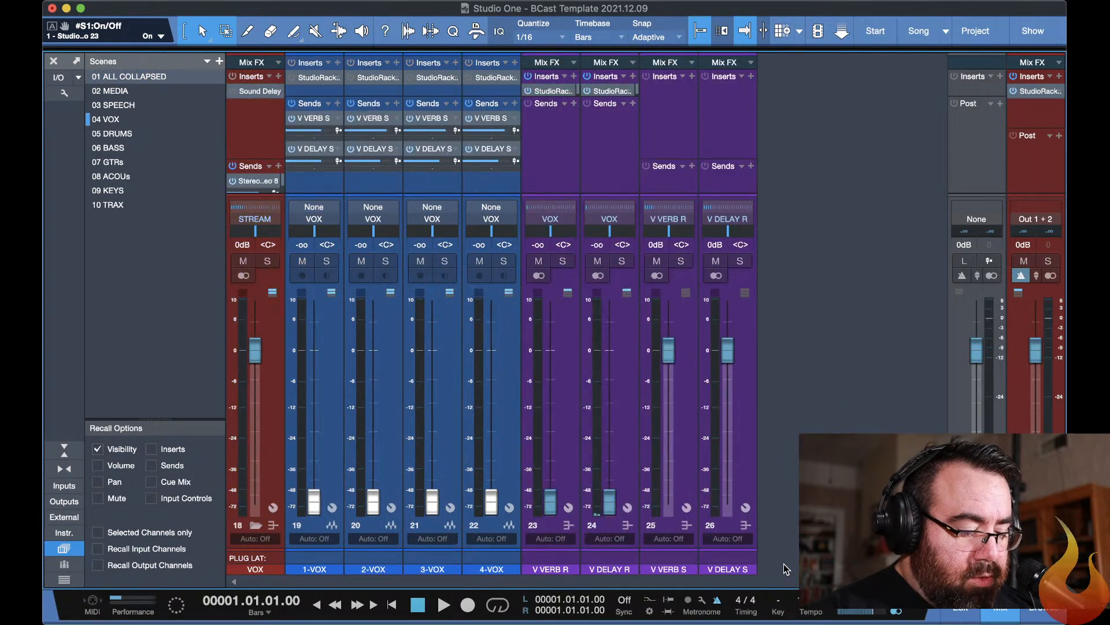
pyautogui.press('1')
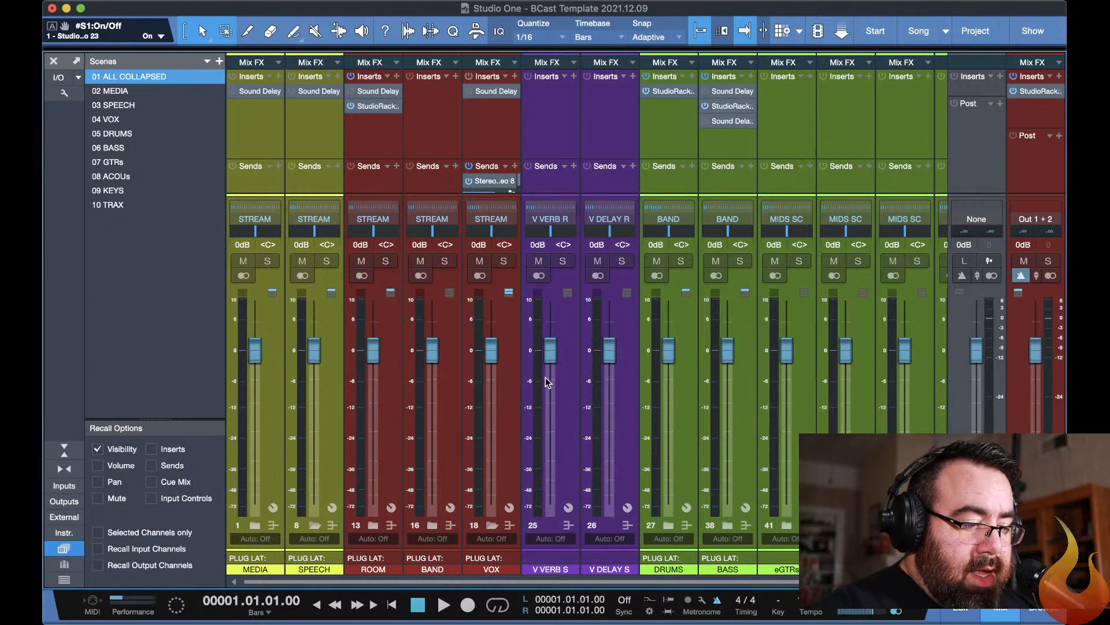
# Expand the VOX folder again to examine its vocal channels and effect sends, and restore the collapsed view.
pyautogui.click(492, 525)
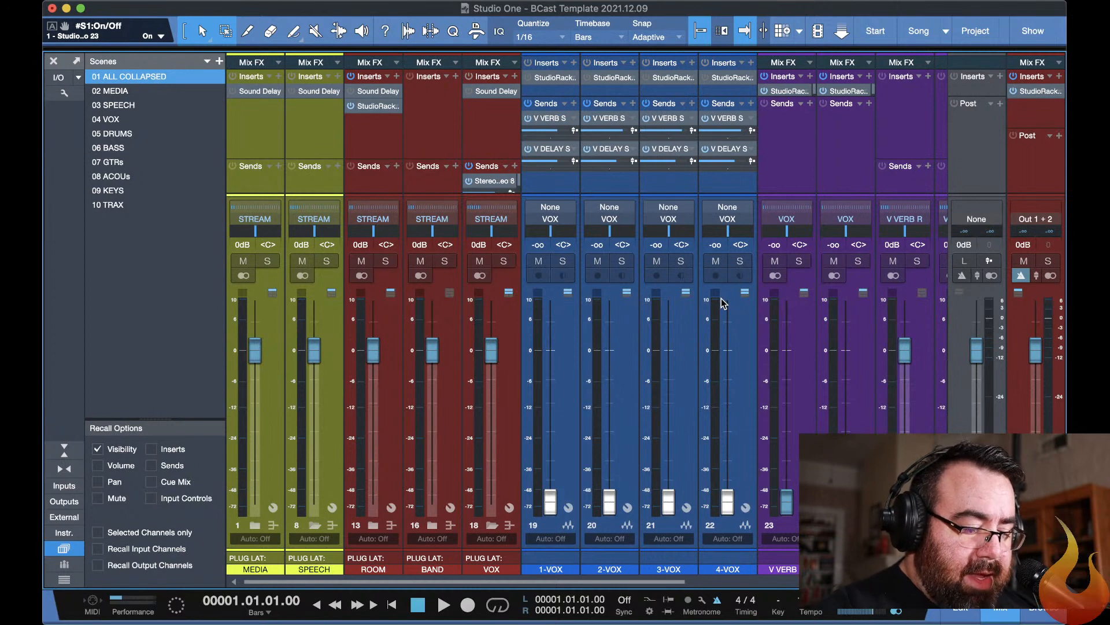
pyautogui.press('super+z')
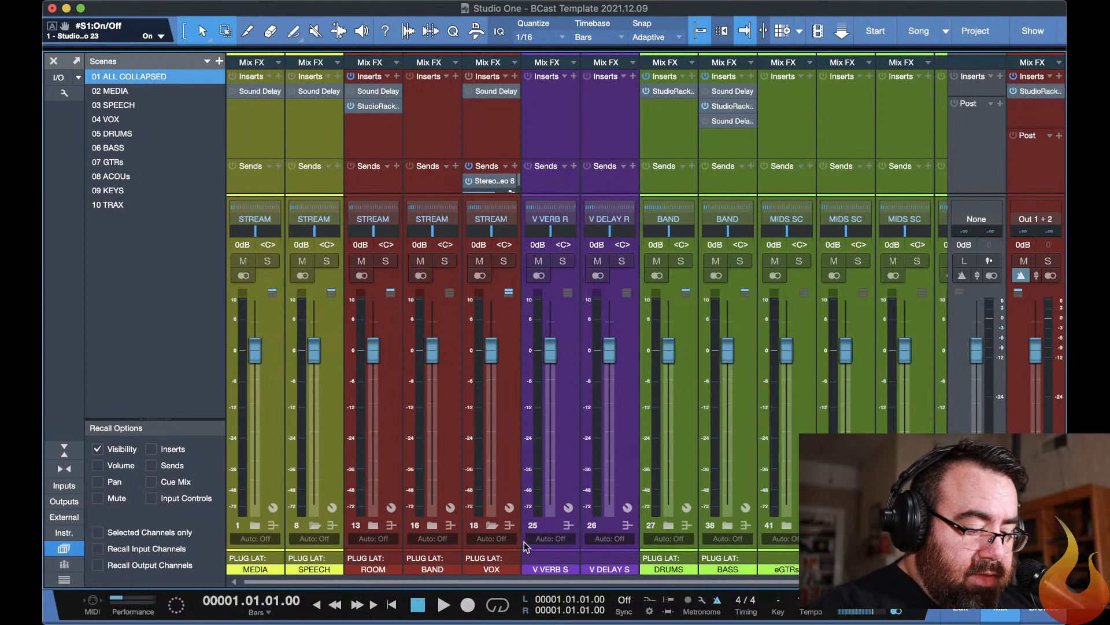
# Expand the DRUMS folder channel and its nested OHs folder to reveal the drum and overhead channels.
pyautogui.hscroll(2, 607, 549)
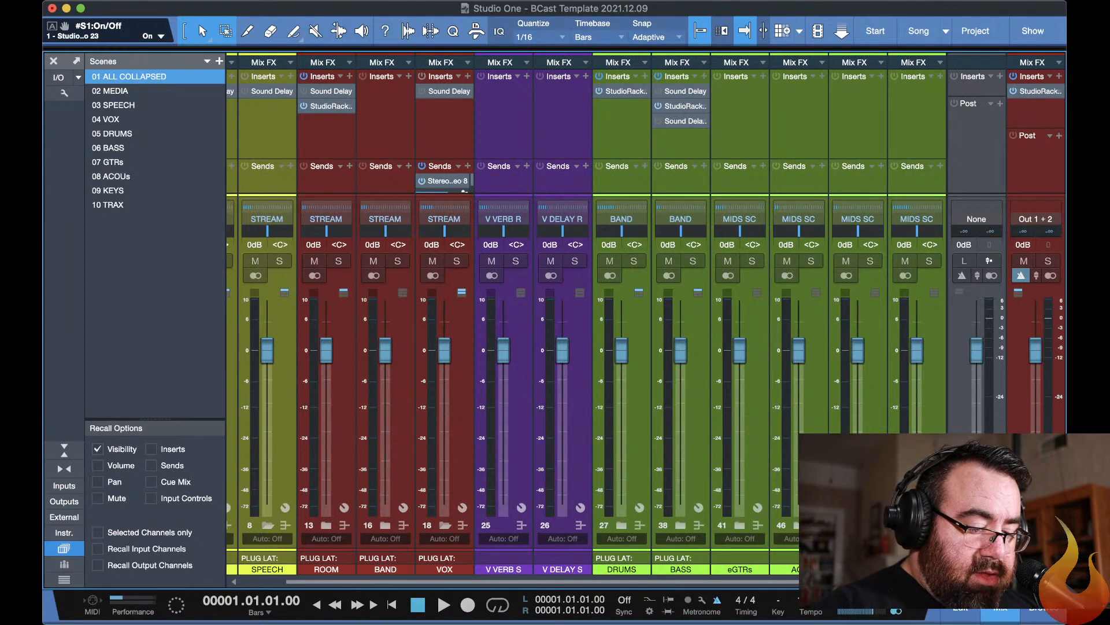
pyautogui.click(621, 525)
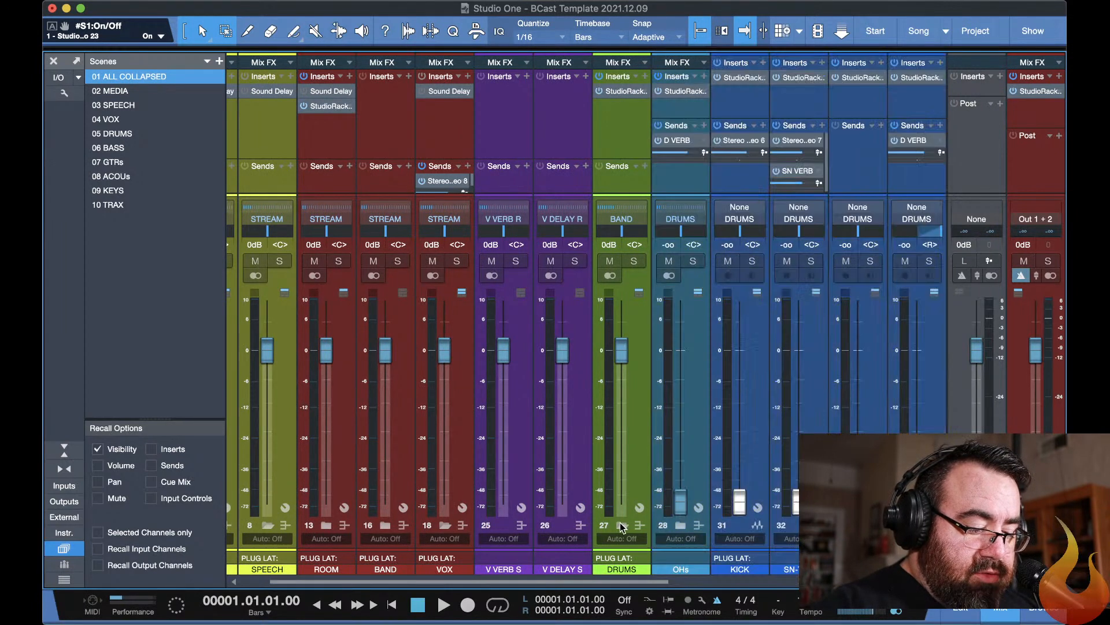
pyautogui.hscroll(5, 622, 525)
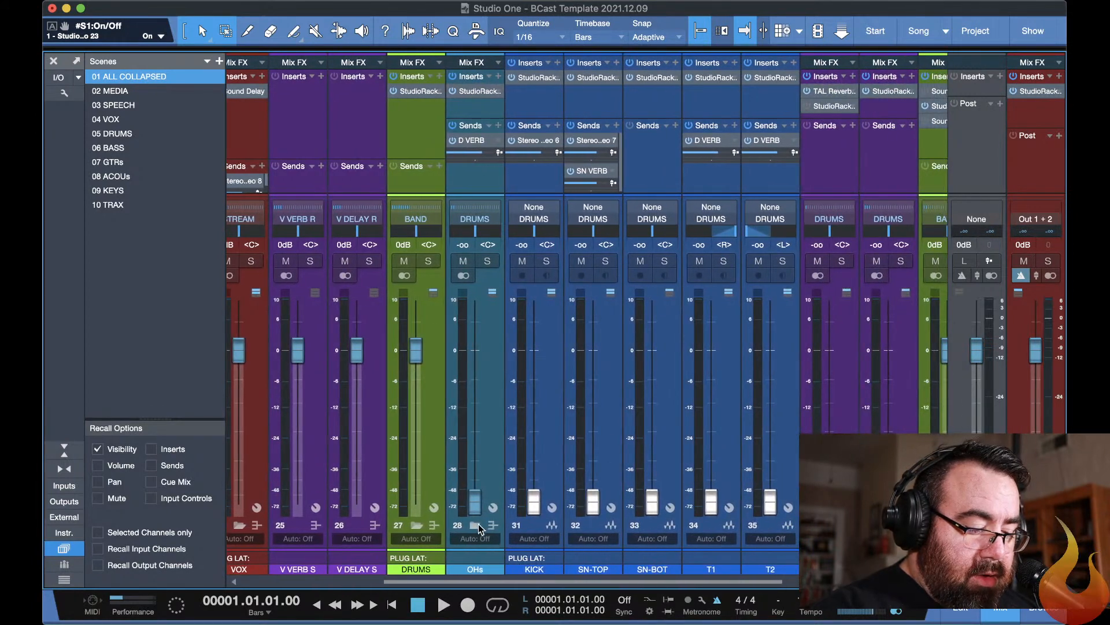
pyautogui.click(474, 525)
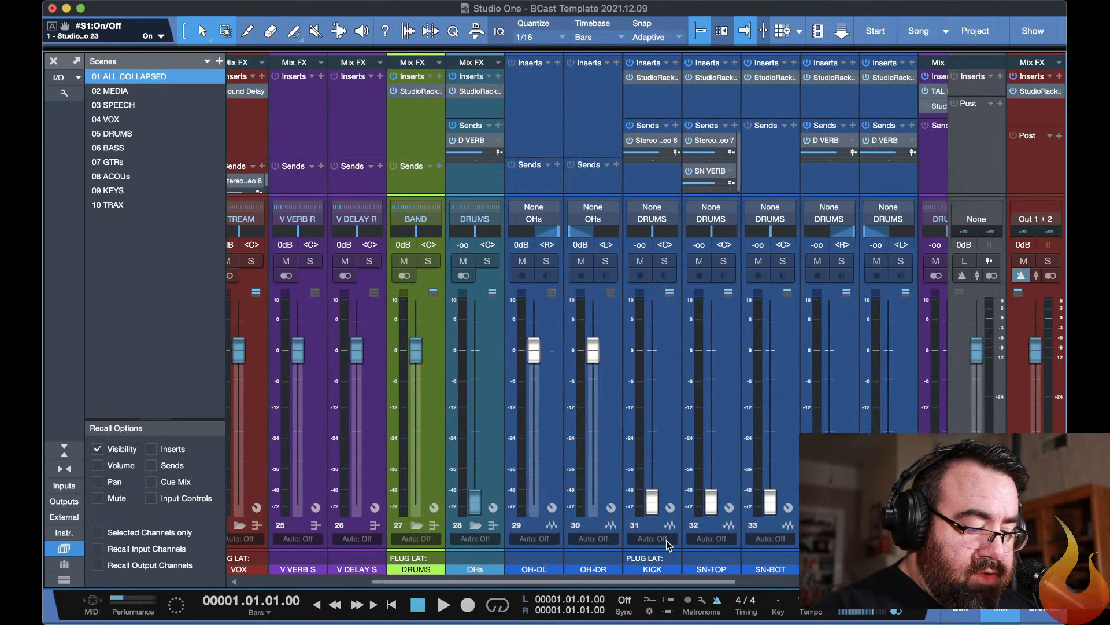
# Open the TAL Reverb III insert on the SN VERB channel to view its settings, and close its window.
pyautogui.hscroll(1, 666, 540)
pyautogui.hscroll(1, 666, 540)
pyautogui.hscroll(3, 667, 544)
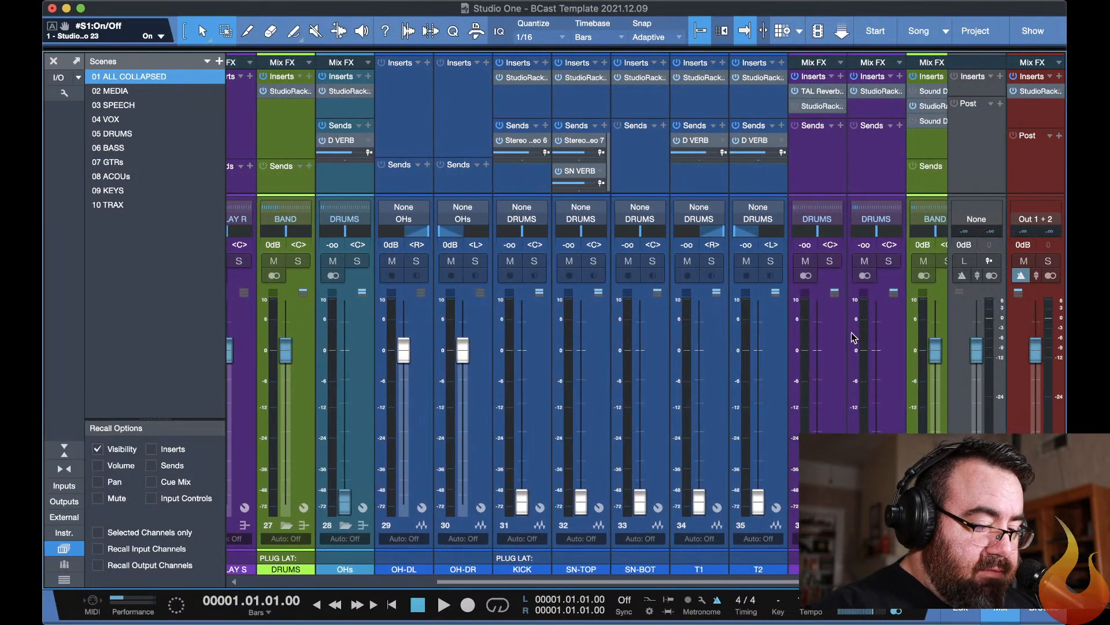
pyautogui.click(824, 93)
pyautogui.click(823, 93)
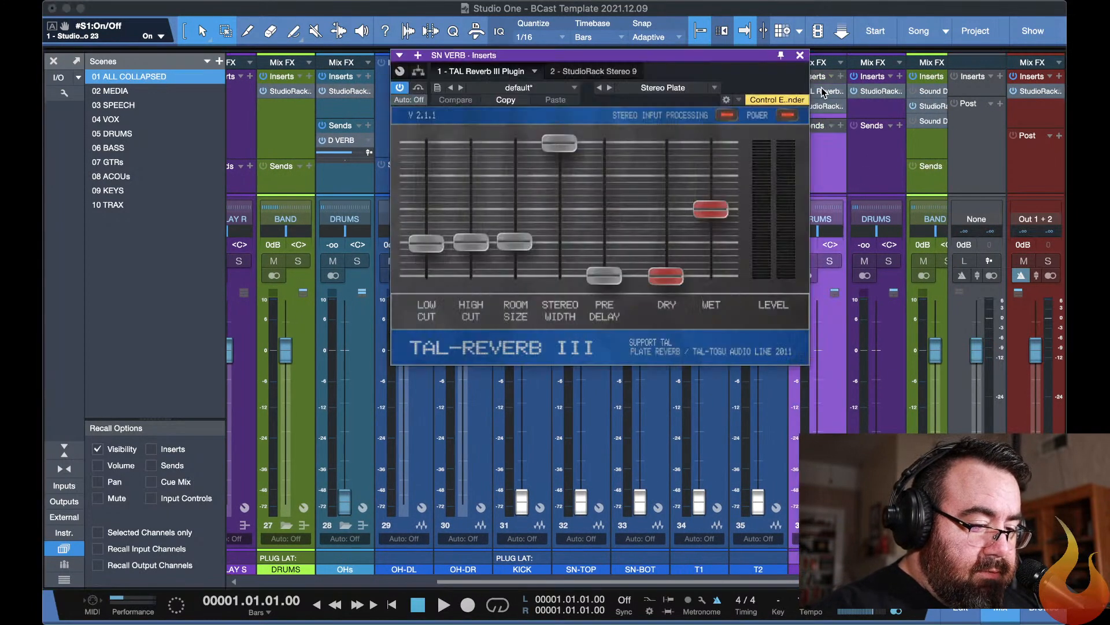
pyautogui.click(800, 55)
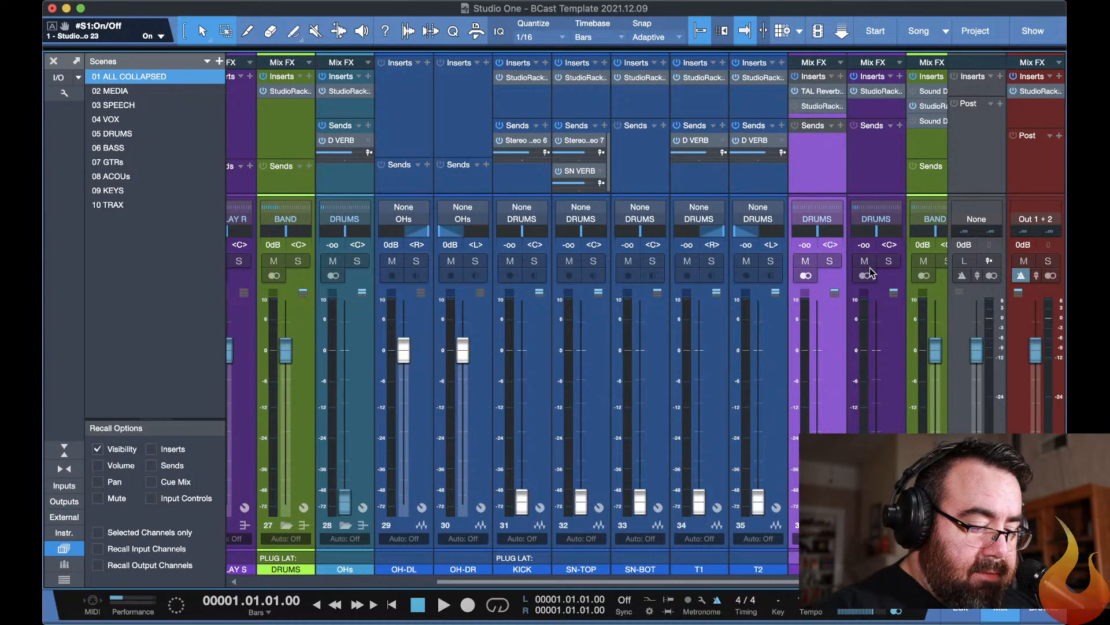
# Expand the BASS and eGTRs folders, examine the BOD overdrive insert on the BASS channel, and hide the plug-in windows.
pyautogui.hscroll(4, 794, 546)
pyautogui.hscroll(5, 793, 546)
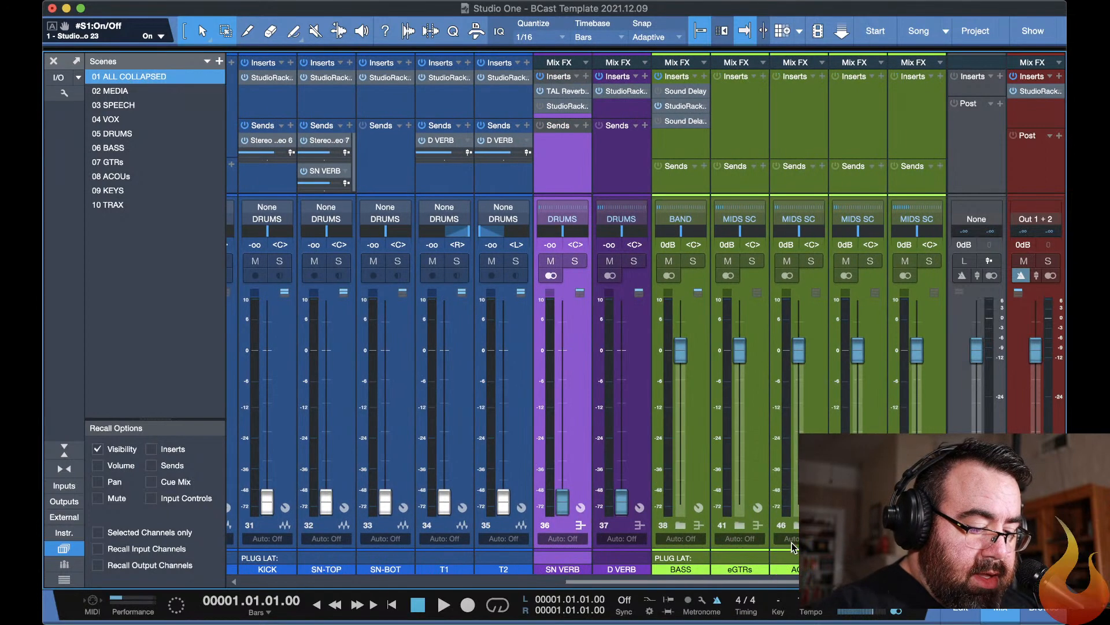
pyautogui.click(681, 526)
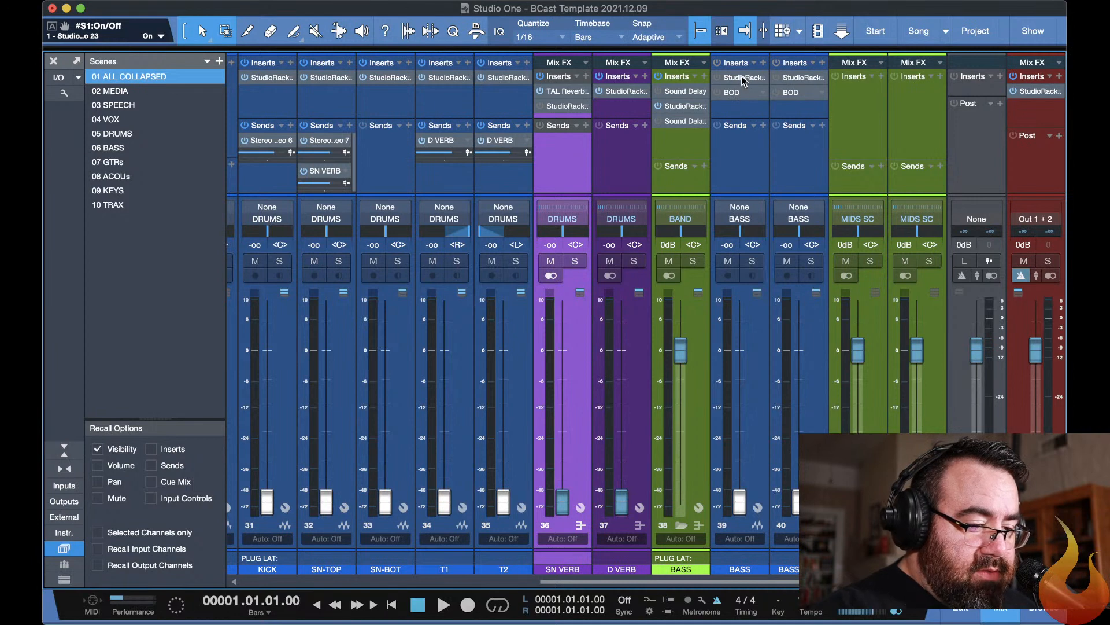
pyautogui.click(744, 97)
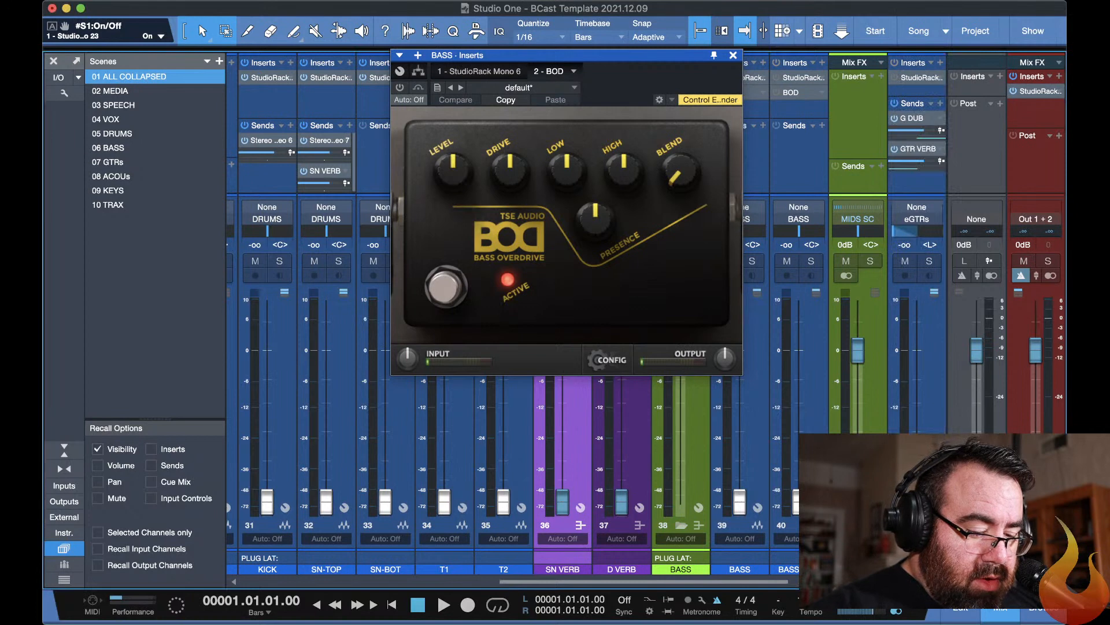
pyautogui.hscroll(3, 421, 555)
pyautogui.press('F11')
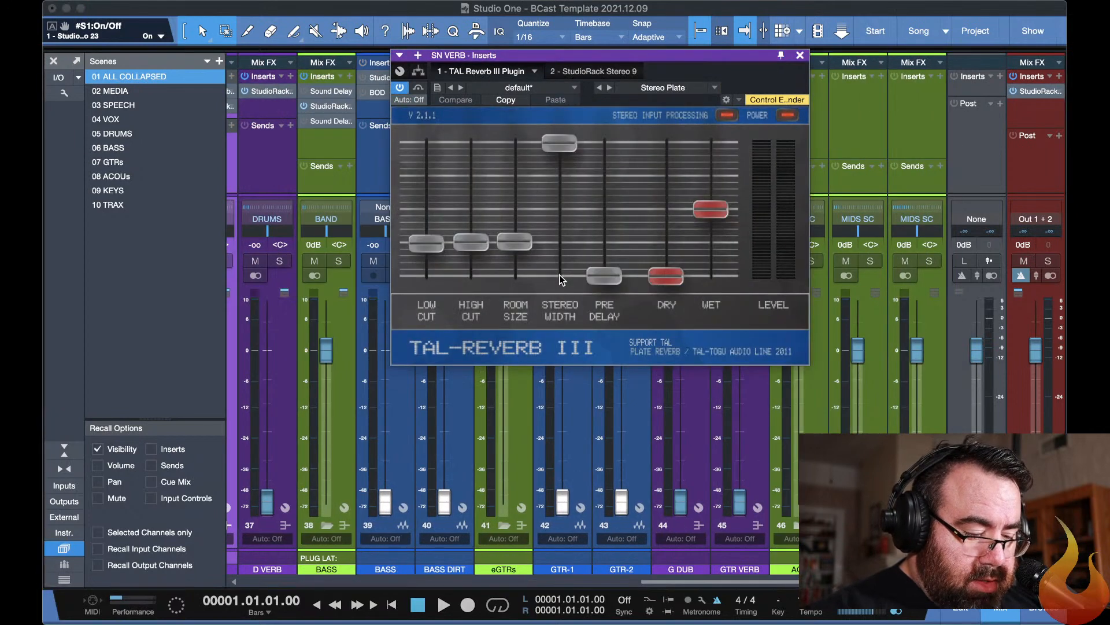
pyautogui.press('F11')
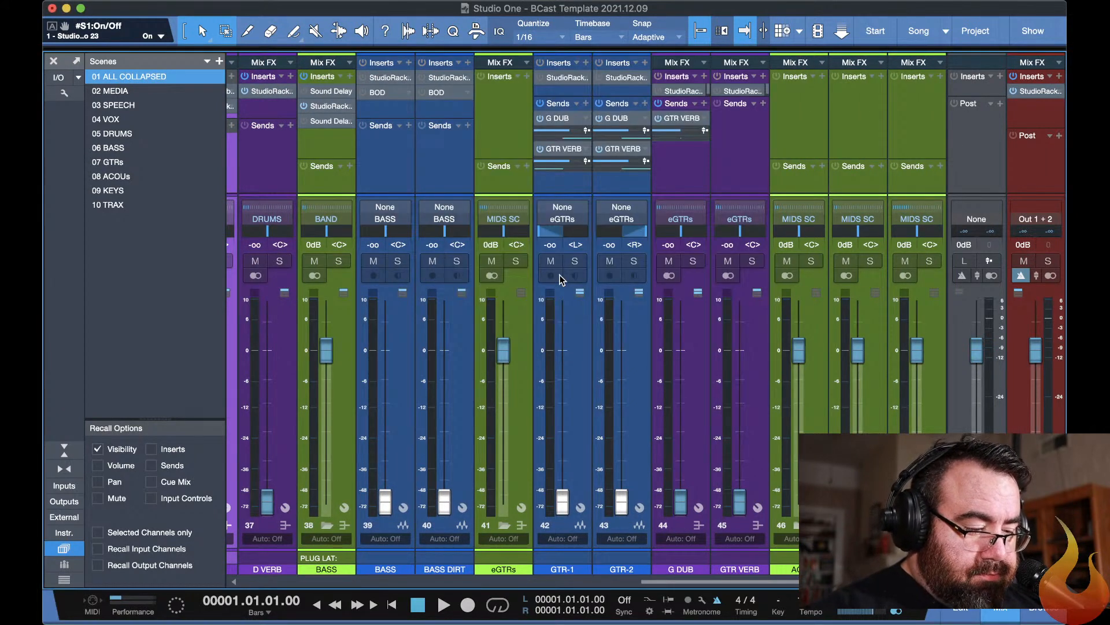
# Step through the VOX, DRUMS and BASS scenes and settle on the 07 GTRs scene.
pyautogui.press('4')
pyautogui.press('5')
pyautogui.press('6')
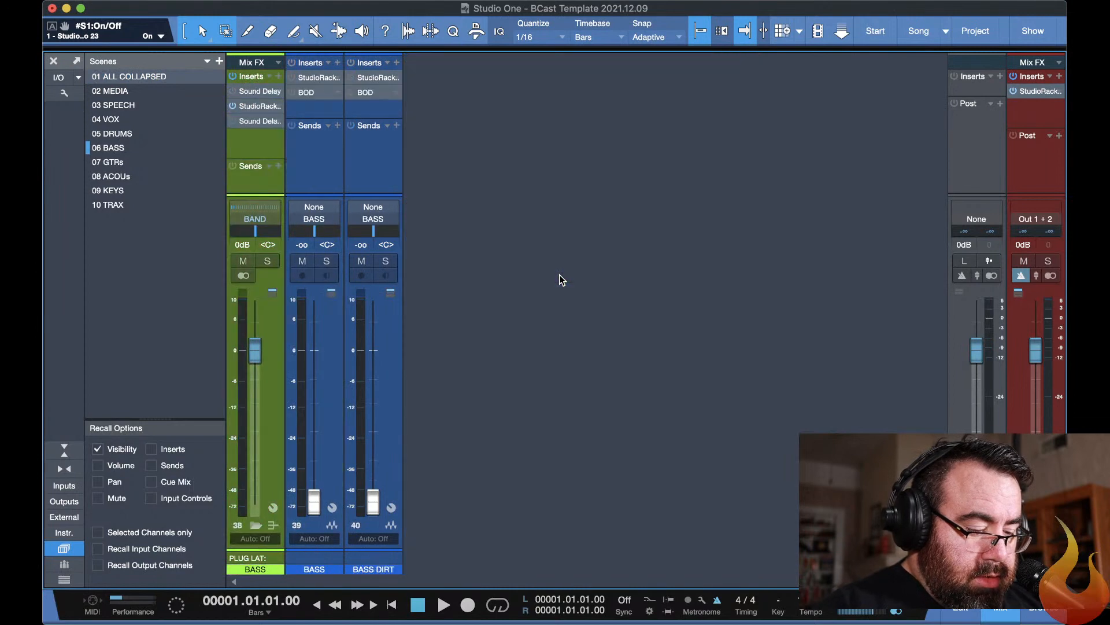
pyautogui.press('7')
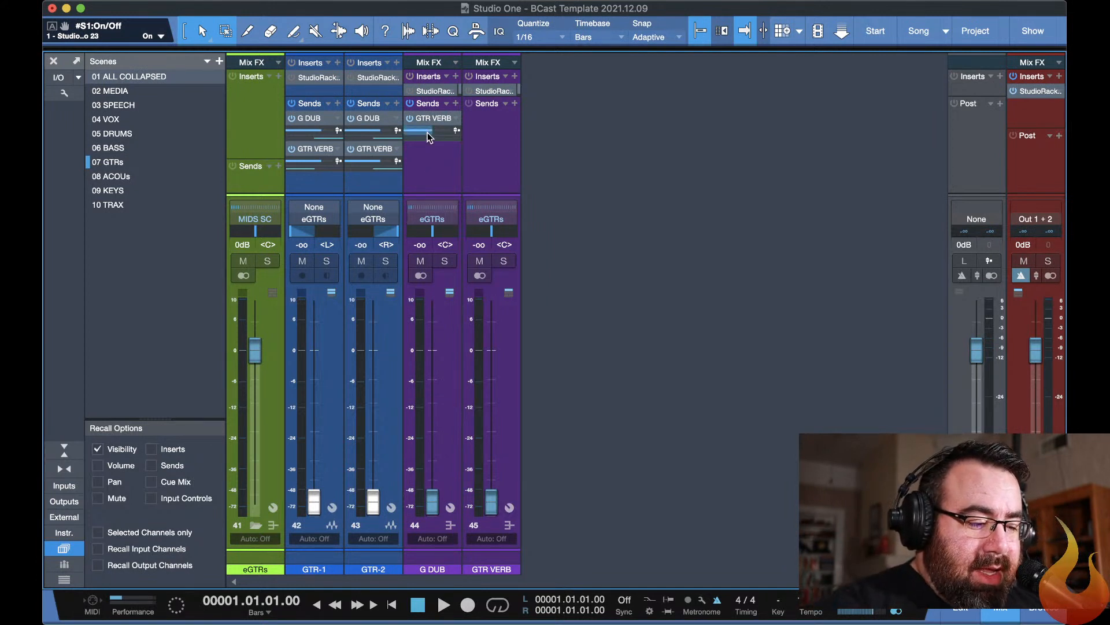
# Open the StudioRack insert on the G DUB channel and view the channel options of the first parallel split, keeping Left.
pyautogui.doubleClick(425, 89)
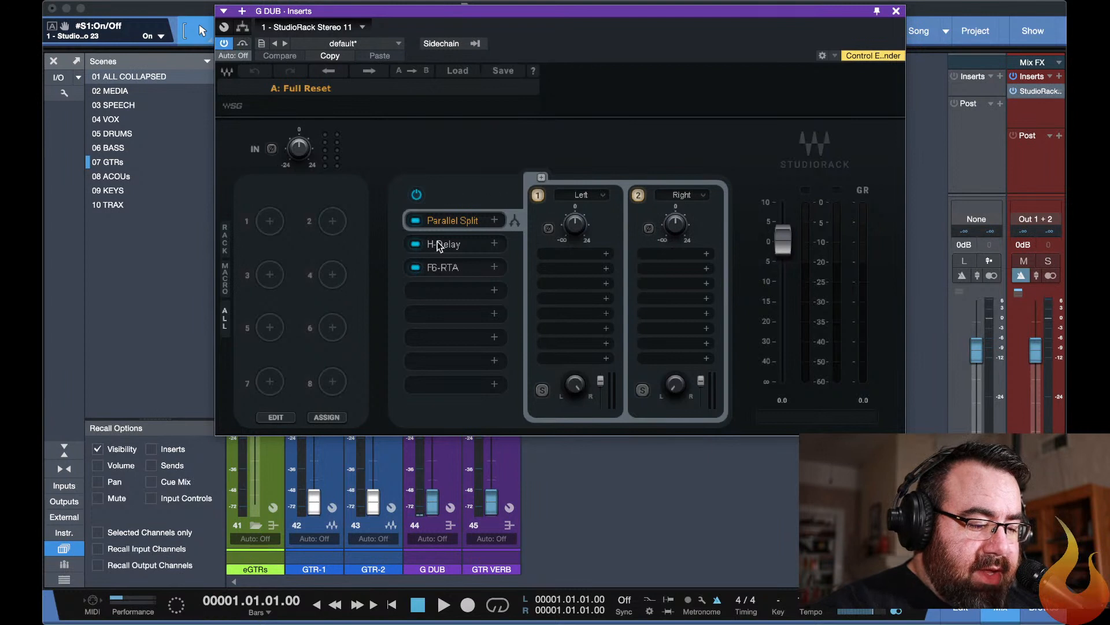
pyautogui.click(590, 199)
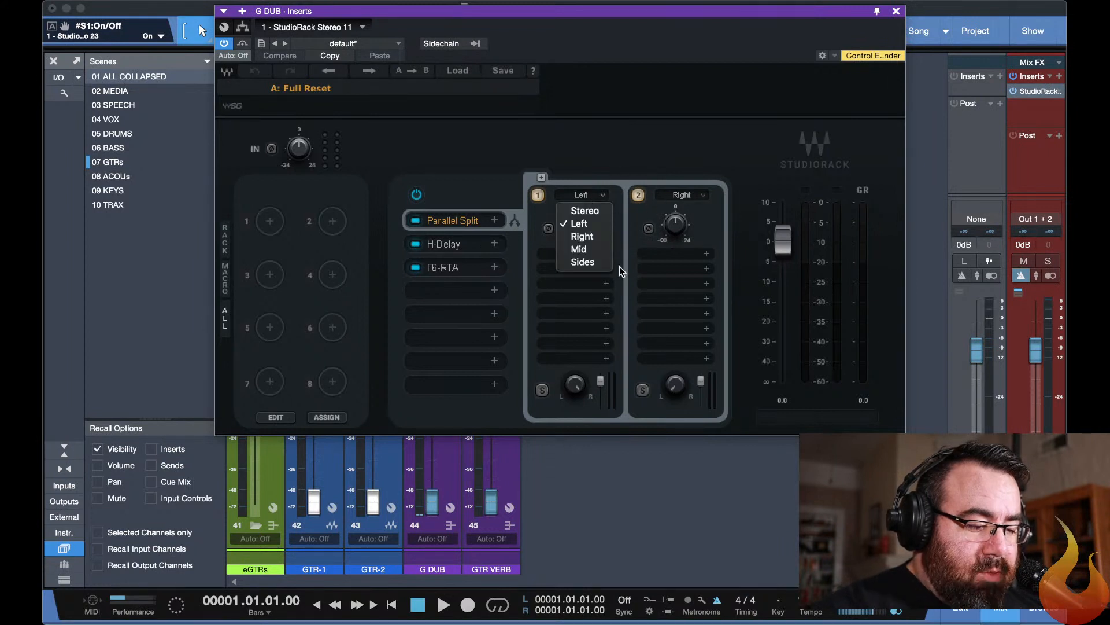
pyautogui.click(633, 222)
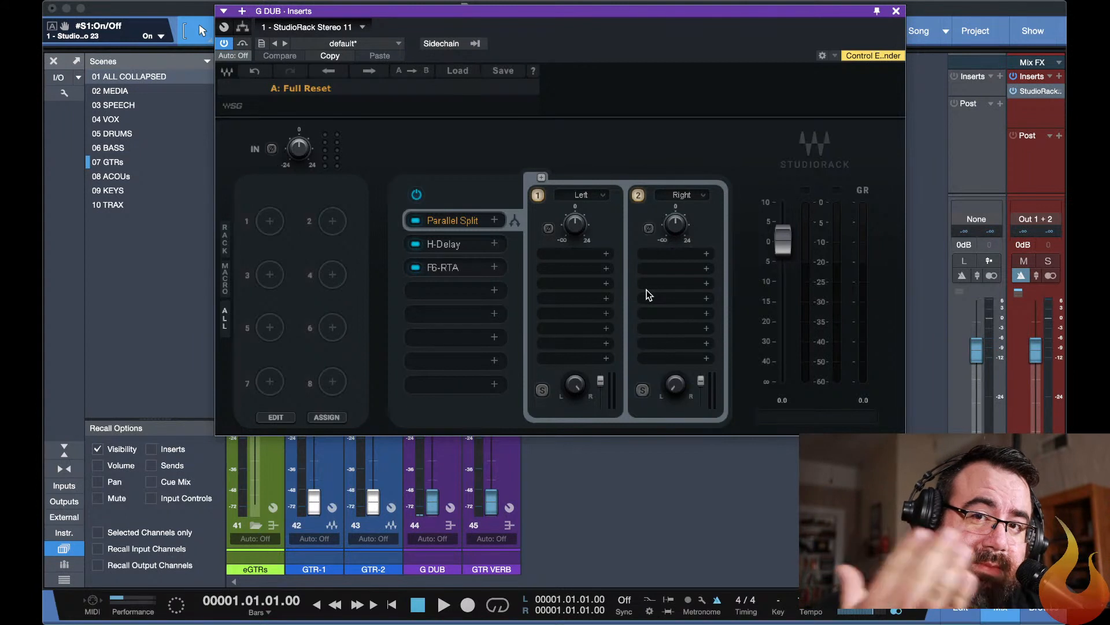
# Examine the H-Delay and F6-RTA plug-ins in the G DUB rack, and close the plug-in windows.
pyautogui.click(456, 246)
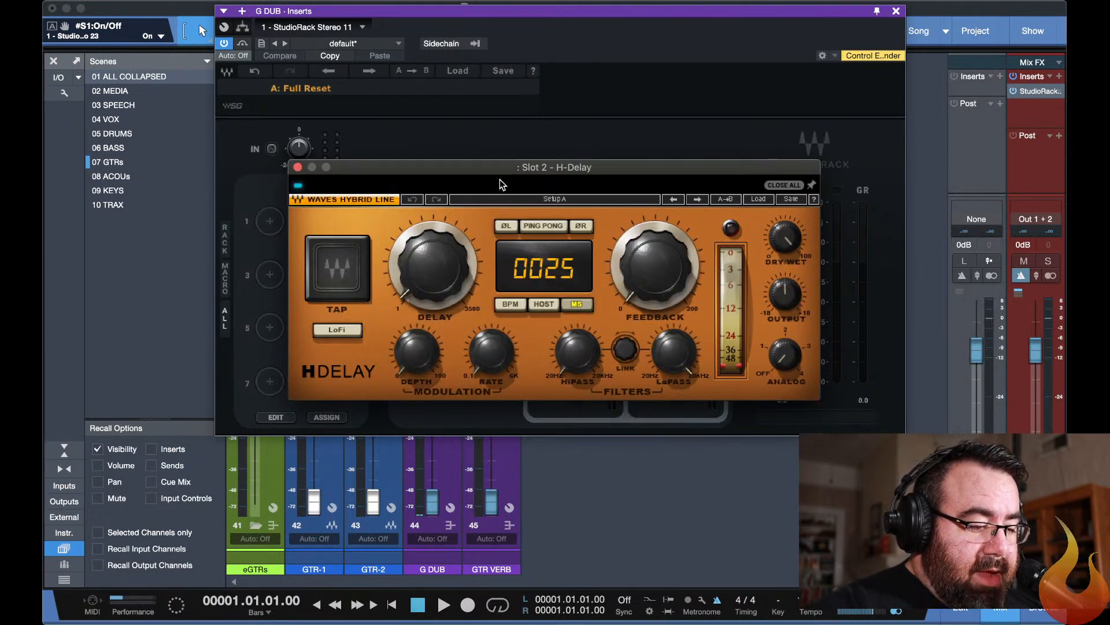
pyautogui.click(296, 167)
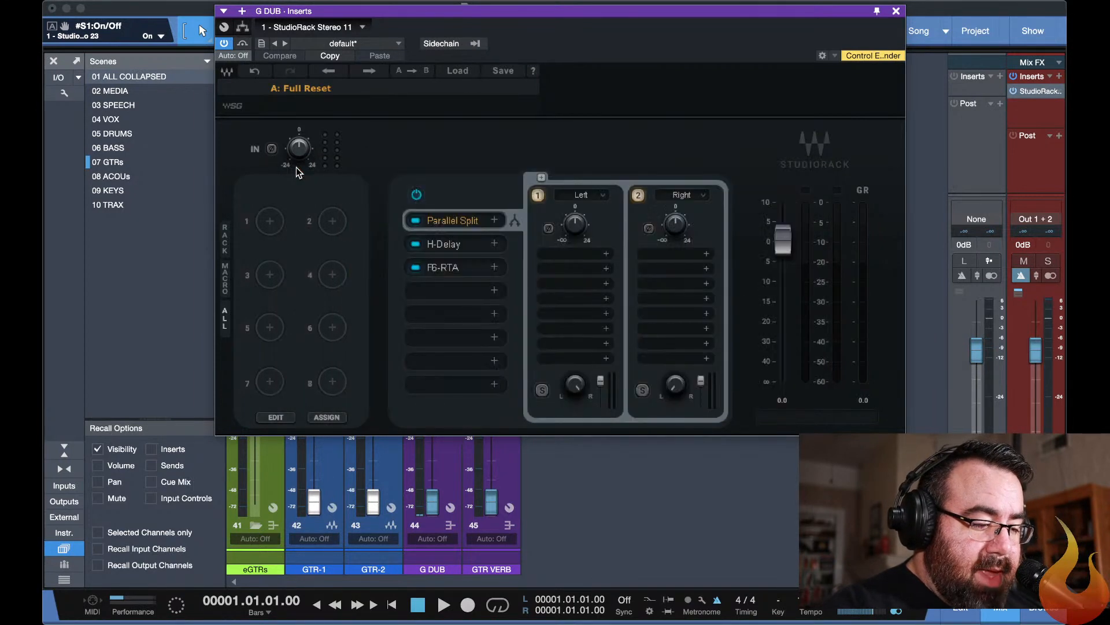
pyautogui.click(451, 271)
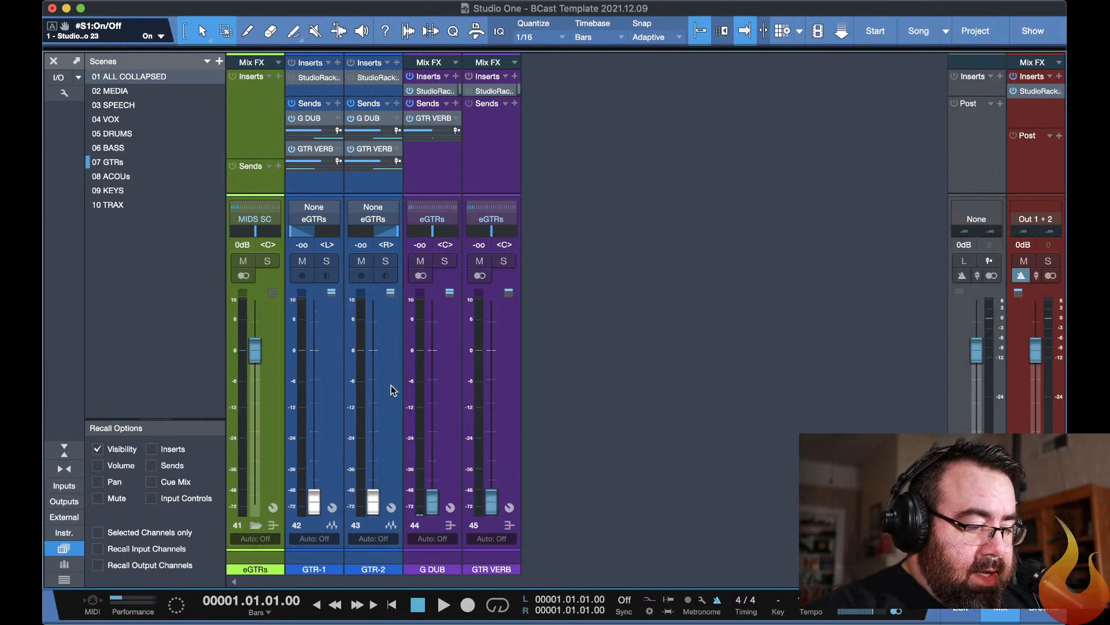
# Read the latest viewer comments in YouTube Studio's live chat, and return to the guitar channels in Studio One.
pyautogui.press('super+Tab')
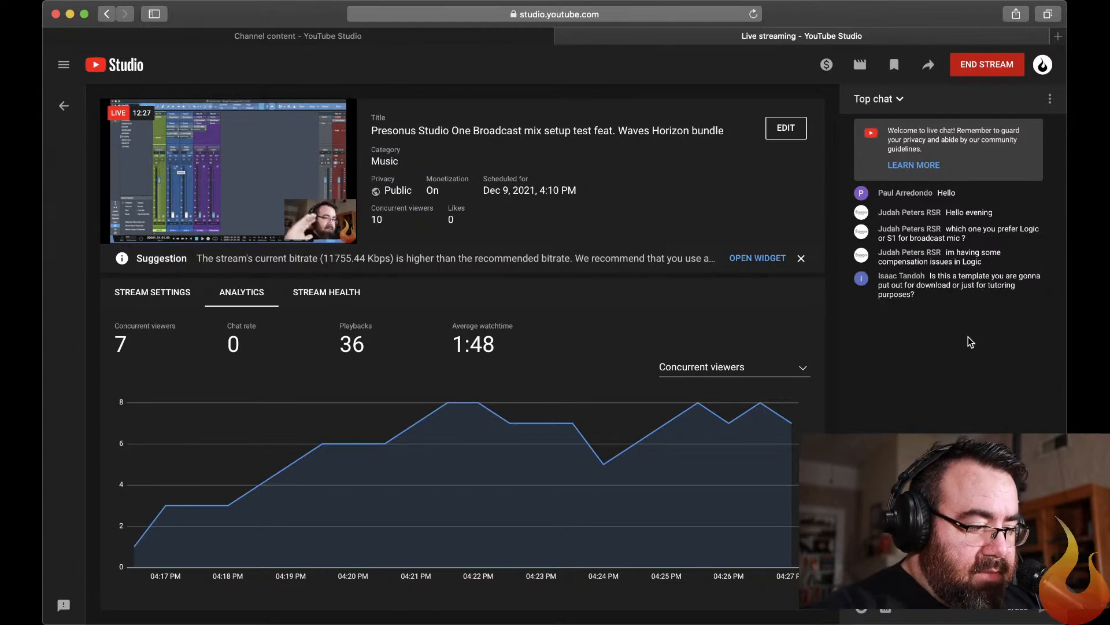
pyautogui.press('super+Tab')
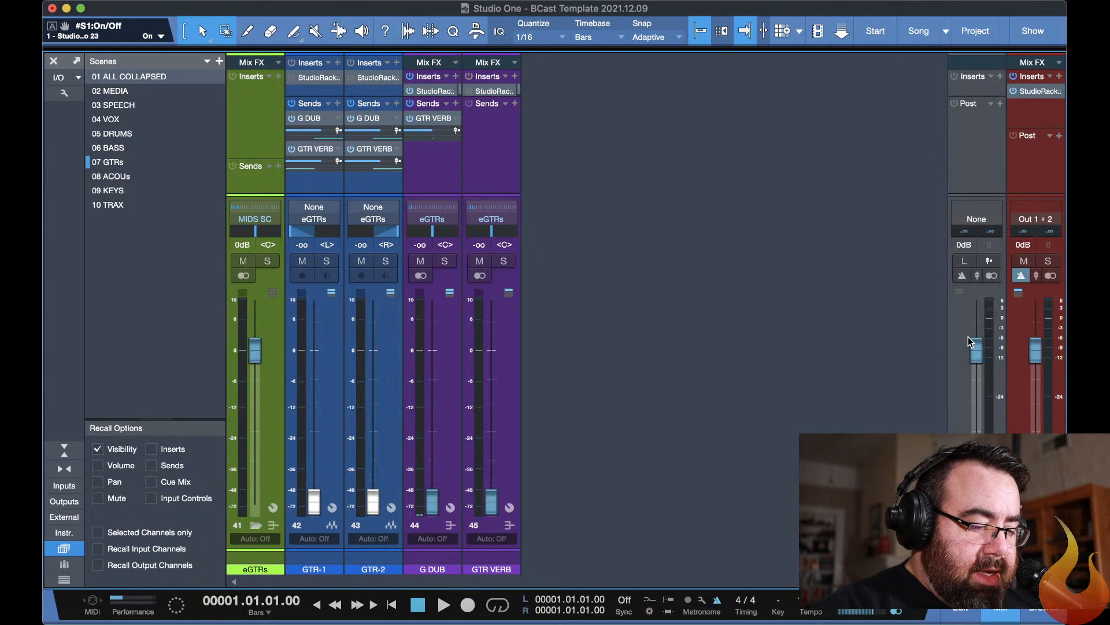
# Recall the ALL COLLAPSED and VOX scenes, and display the drum channels with the 05 DRUMS scene.
pyautogui.hotkey('ctrl', '1')
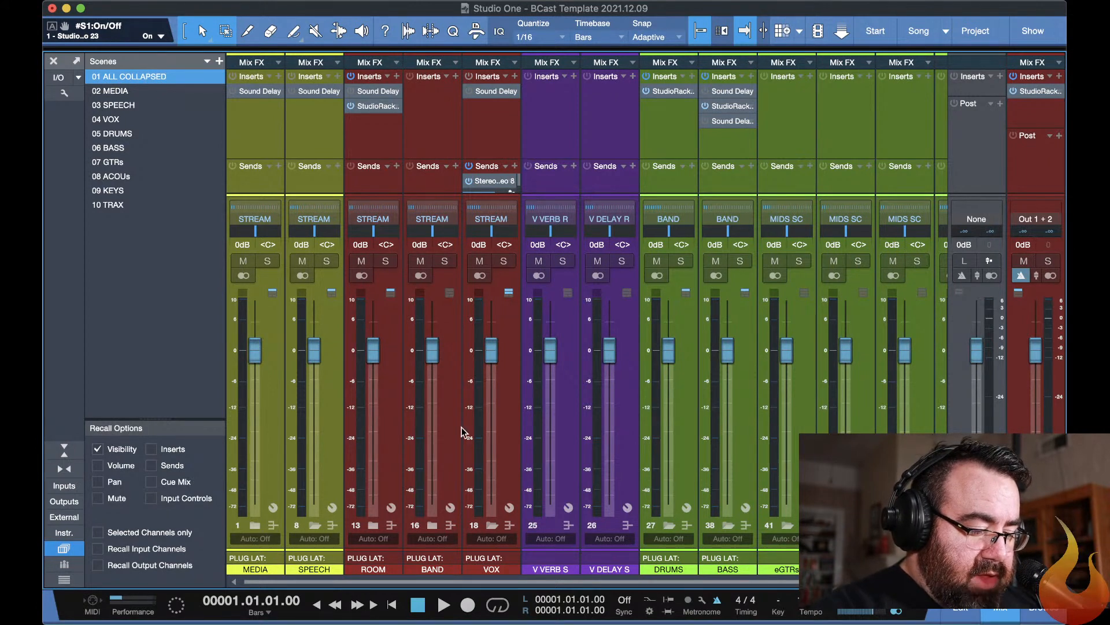
pyautogui.hotkey('ctrl', '4')
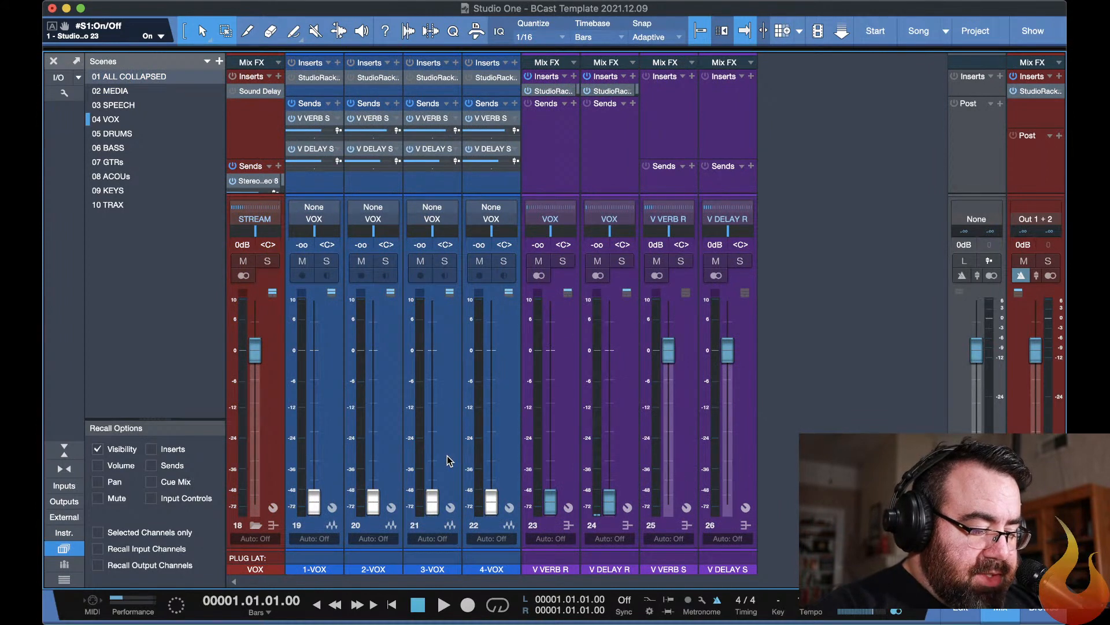
pyautogui.hotkey('ctrl', '5')
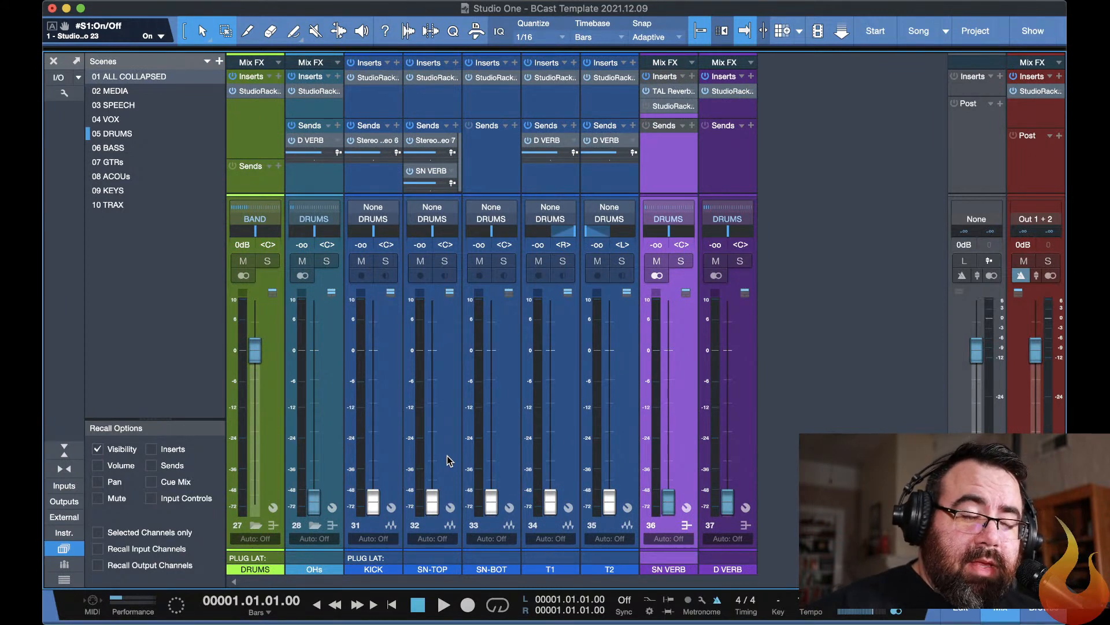
# Open the StudioRack insert on the KICK channel and view its dbx-160 plug-in.
pyautogui.click(373, 79)
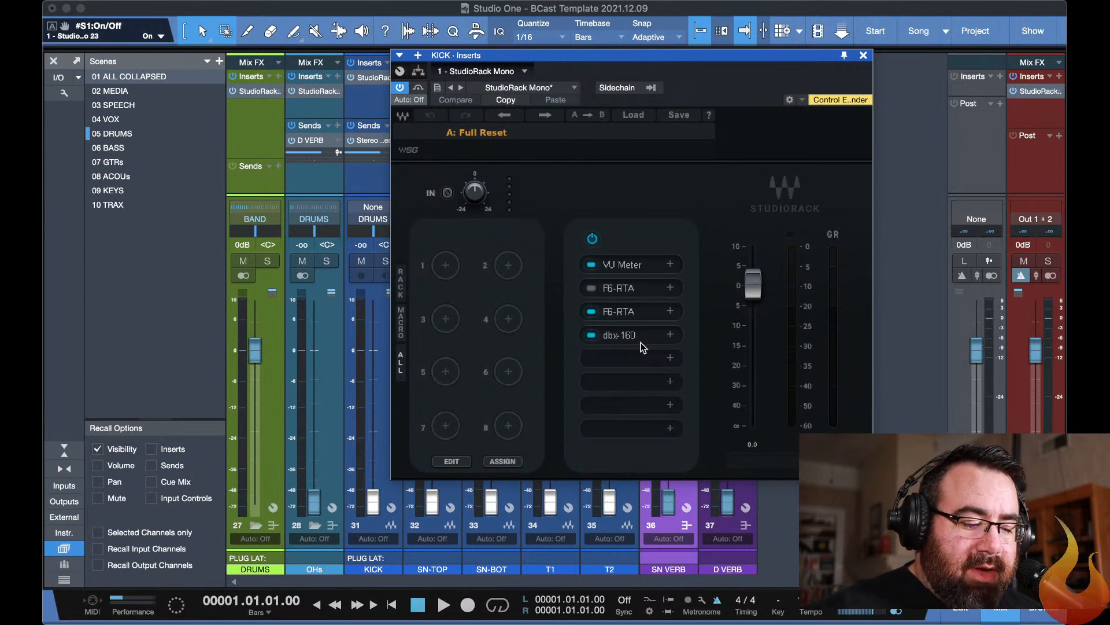
pyautogui.click(630, 335)
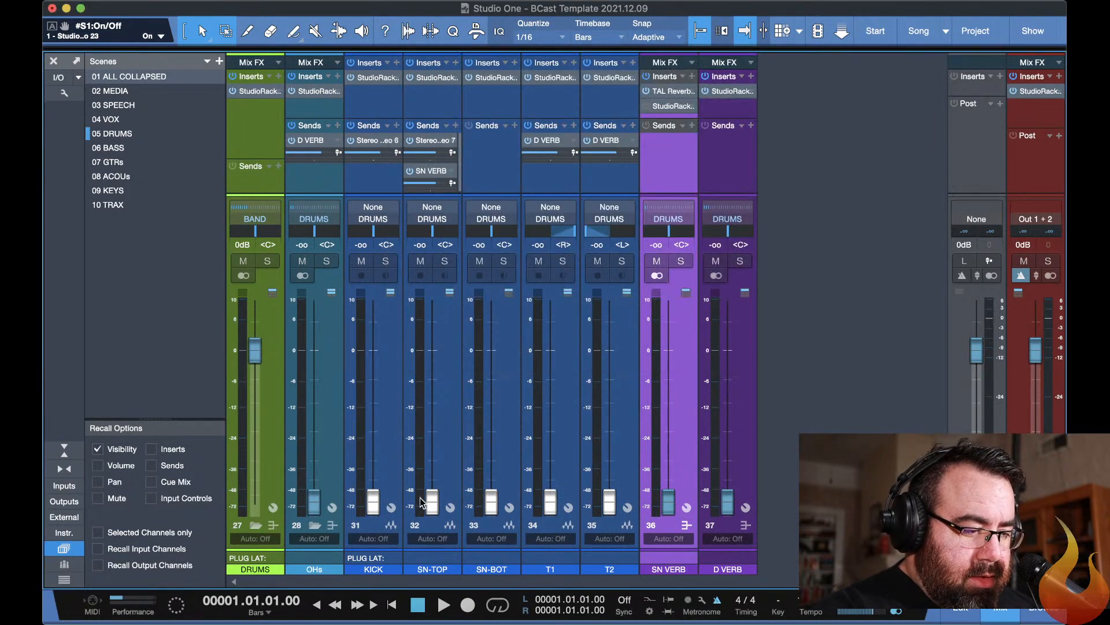
pyautogui.click(379, 570)
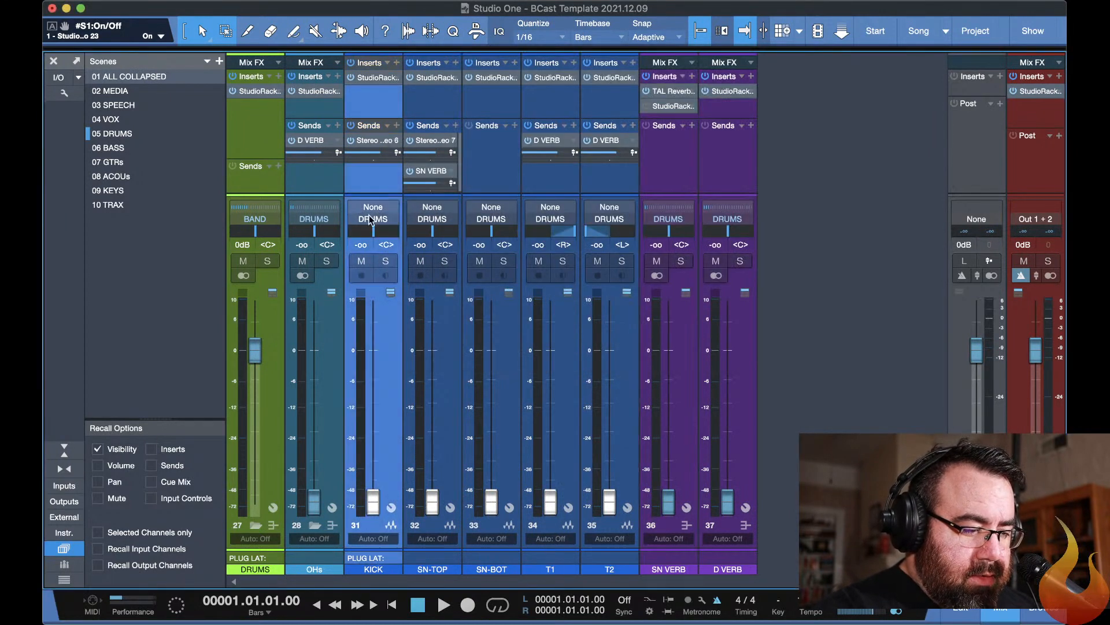
# Reopen the KICK channel's StudioRack, view the F6-RTA in slot 3, and close the plug-in windows.
pyautogui.click(369, 77)
pyautogui.click(573, 158)
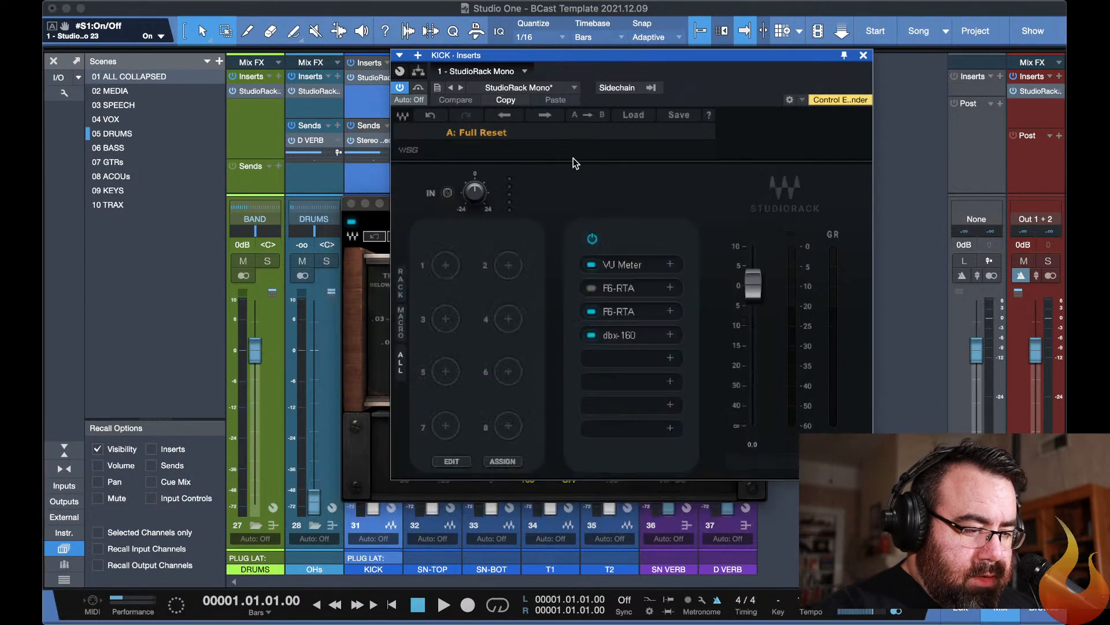
pyautogui.click(620, 311)
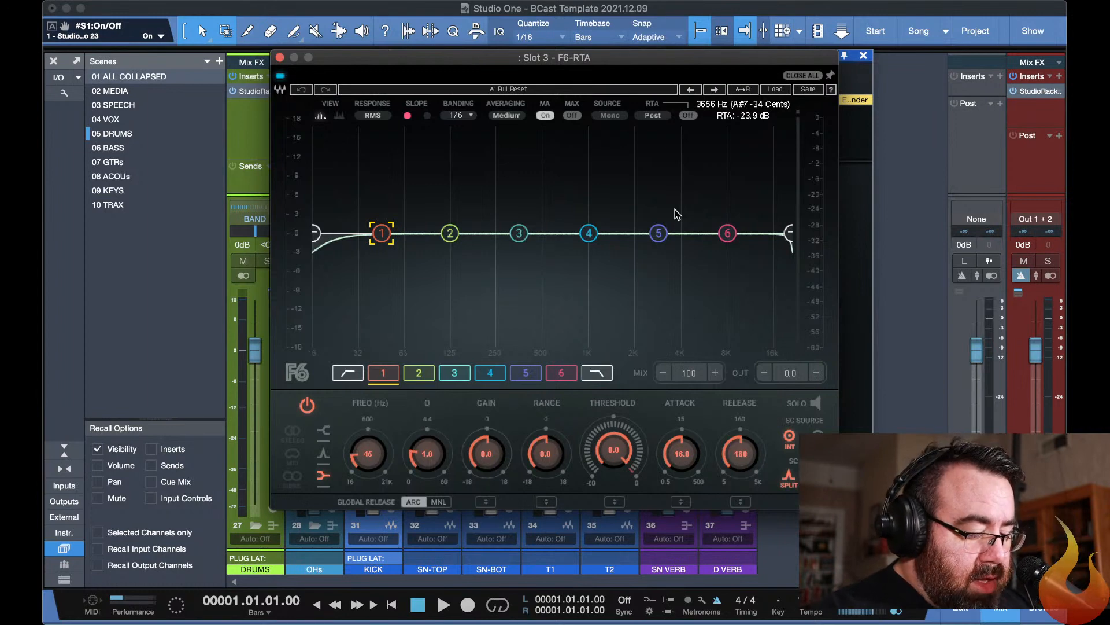
pyautogui.press('Escape')
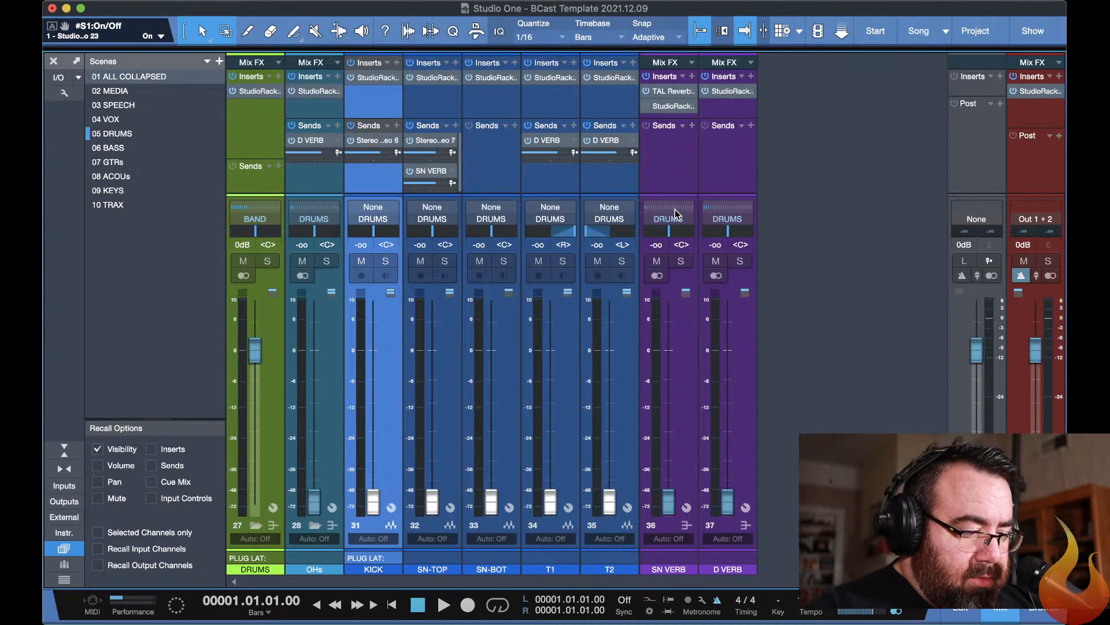
# Check the rack latency in the plug-in list of an empty KICK StudioRack slot, and close the plug-in windows.
pyautogui.click(370, 77)
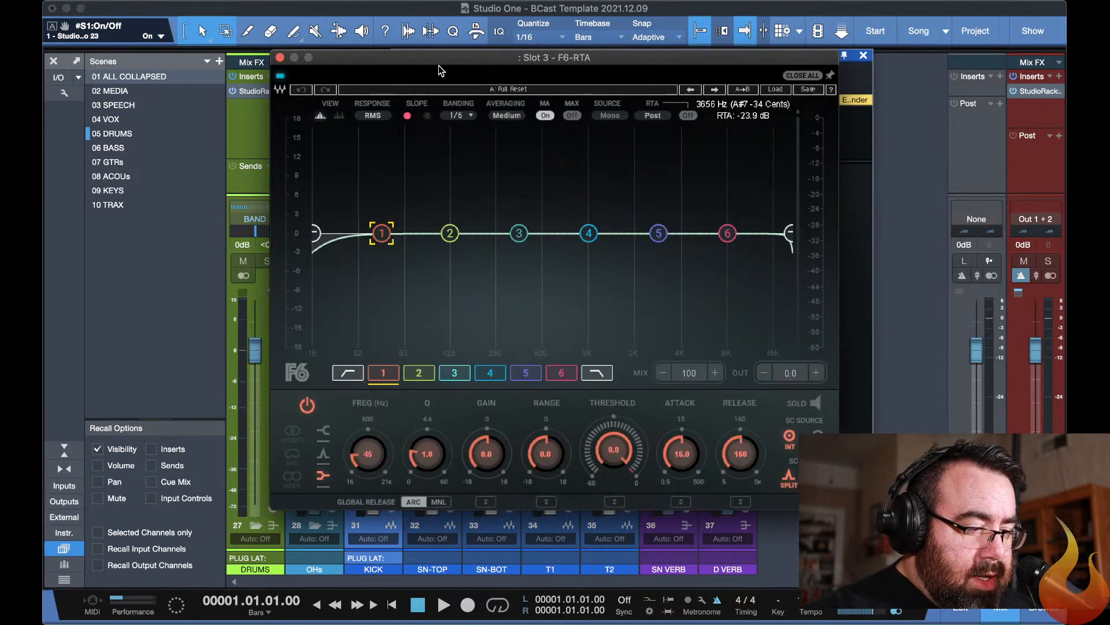
pyautogui.click(852, 173)
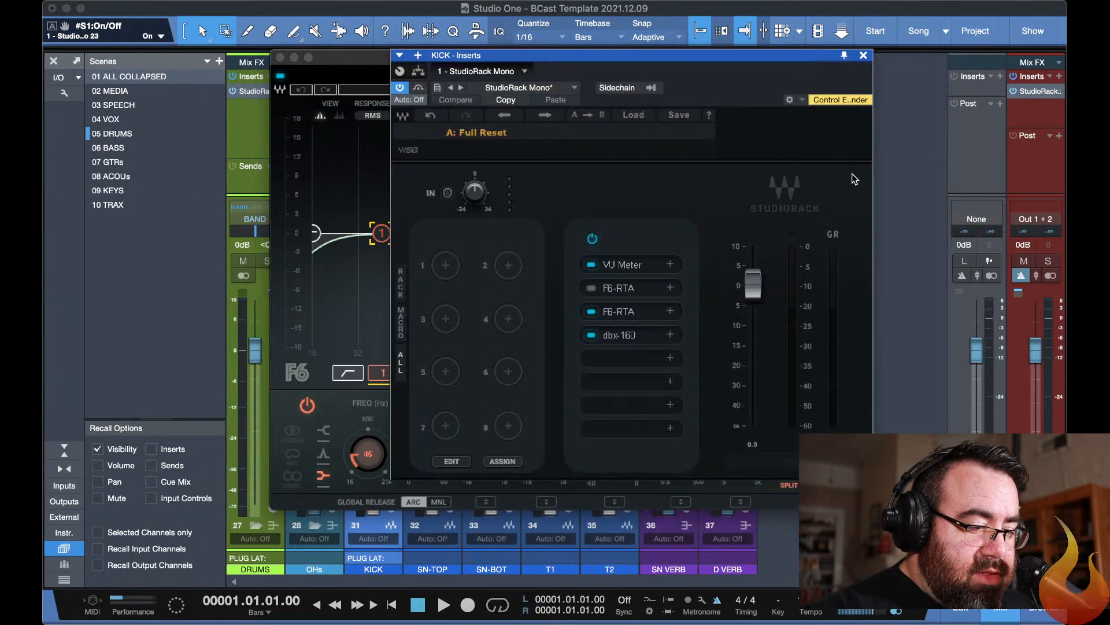
pyautogui.click(671, 430)
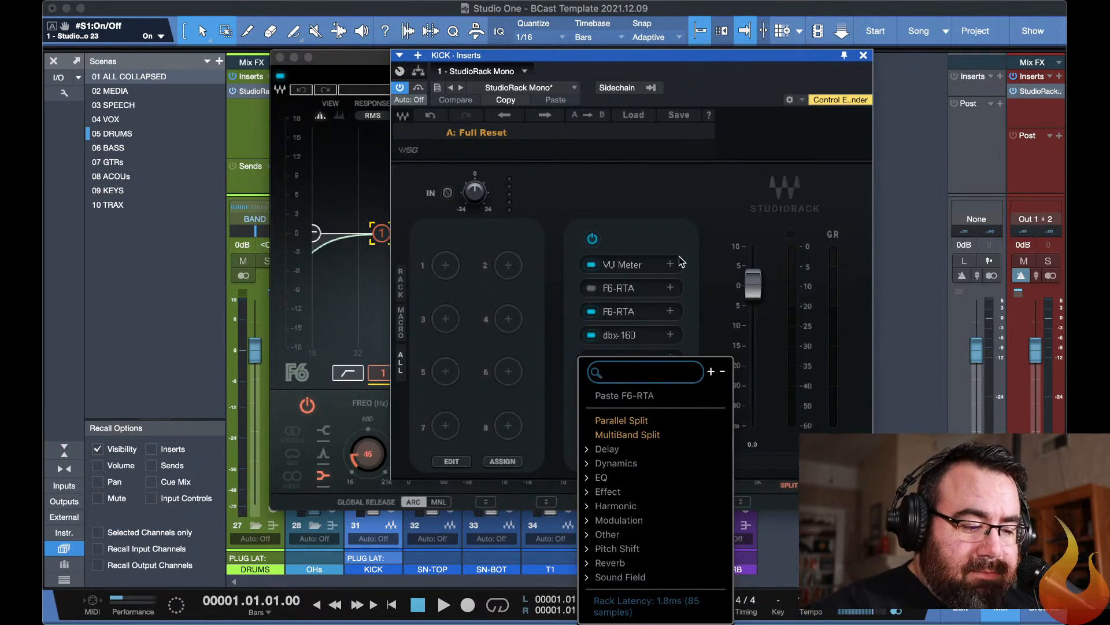
pyautogui.click(722, 229)
pyautogui.press('Escape')
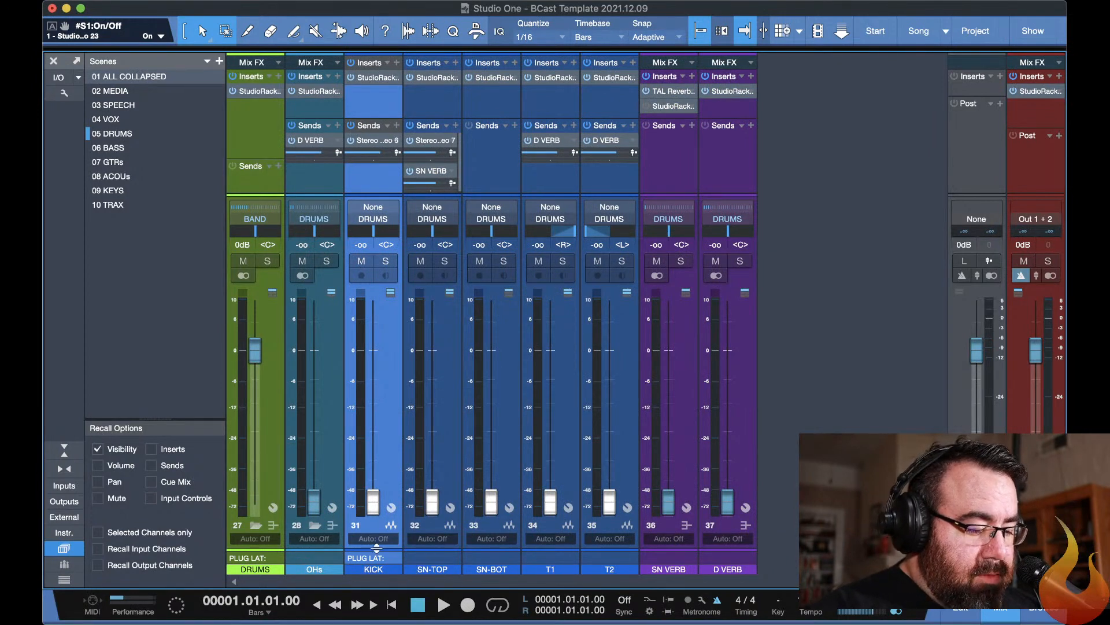
# Enlarge the channel notes area and compare the plug-in latency notes across the DRUMS, SPEECH and VOX scenes.
pyautogui.moveTo(377, 548); pyautogui.dragTo(377, 409)
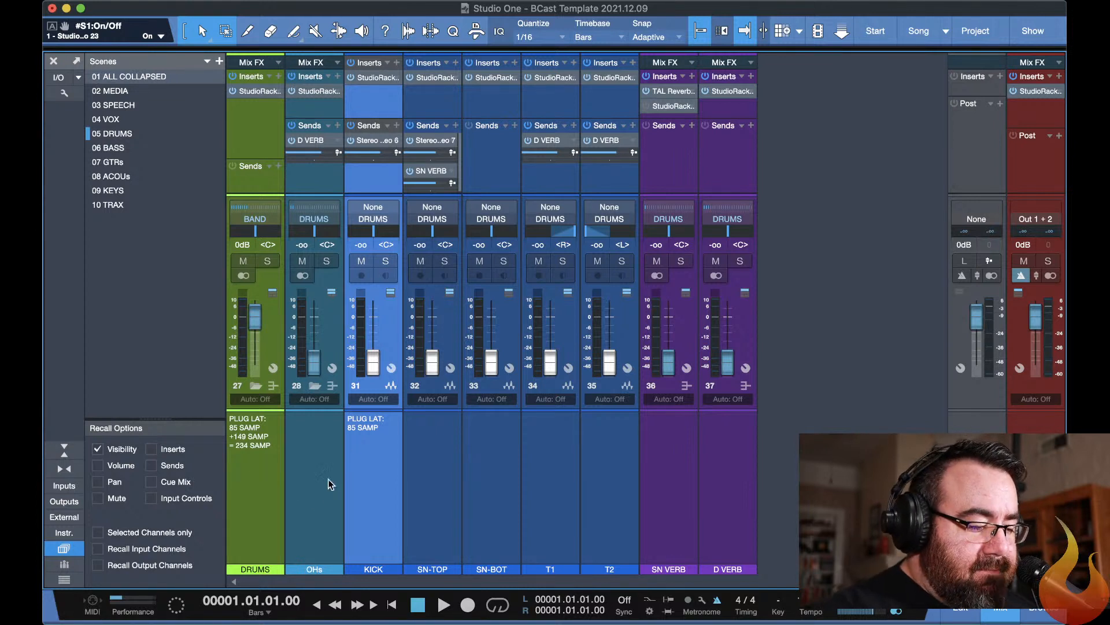
pyautogui.click(258, 513)
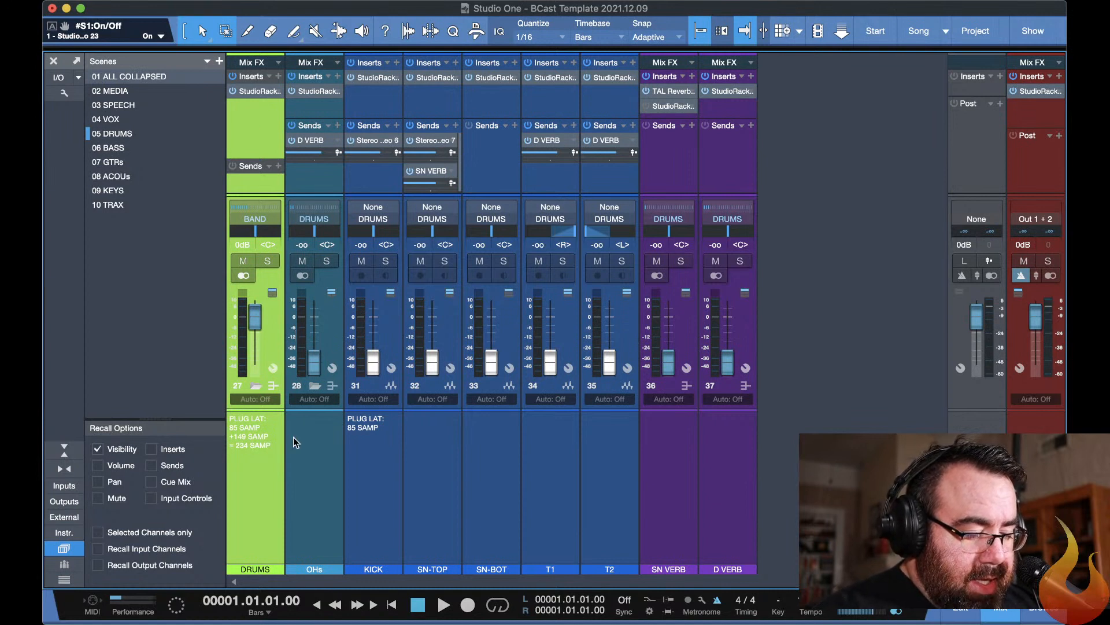
pyautogui.press('3')
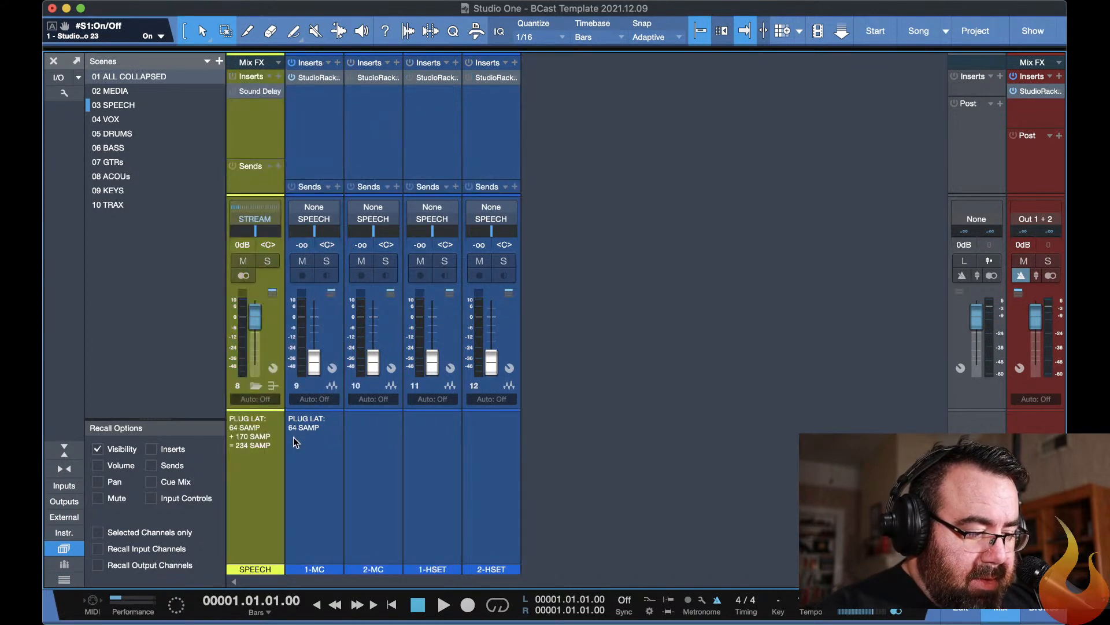
pyautogui.press('4')
pyautogui.press('5')
# Recall the 06 BASS scene and view the first Sound Delay insert on the BASS folder channel.
pyautogui.press('6')
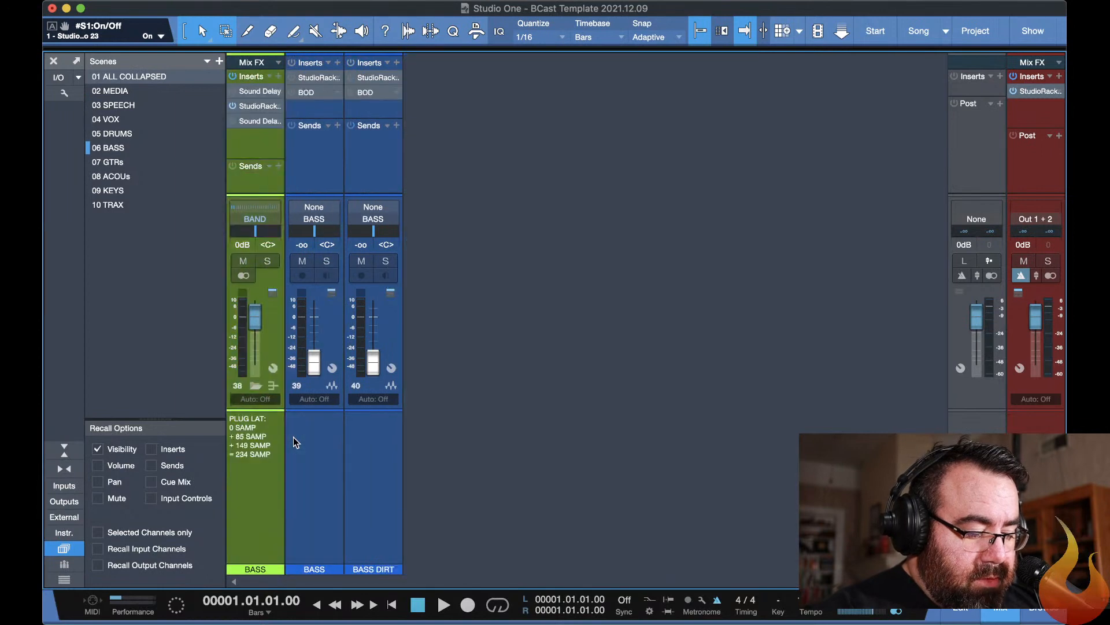
pyautogui.click(252, 92)
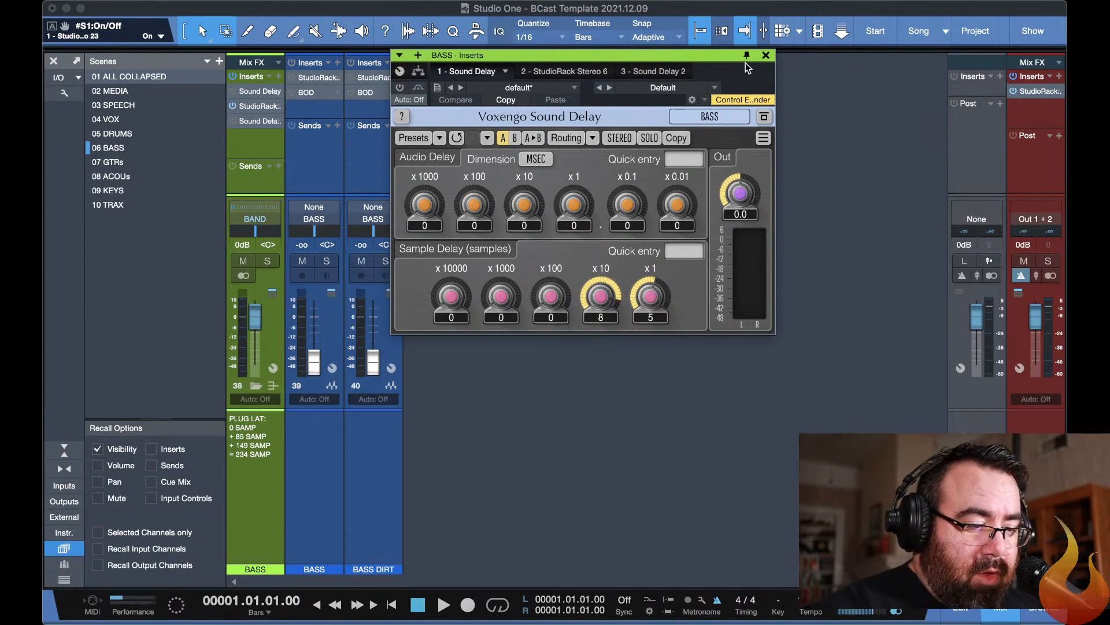
pyautogui.click(766, 56)
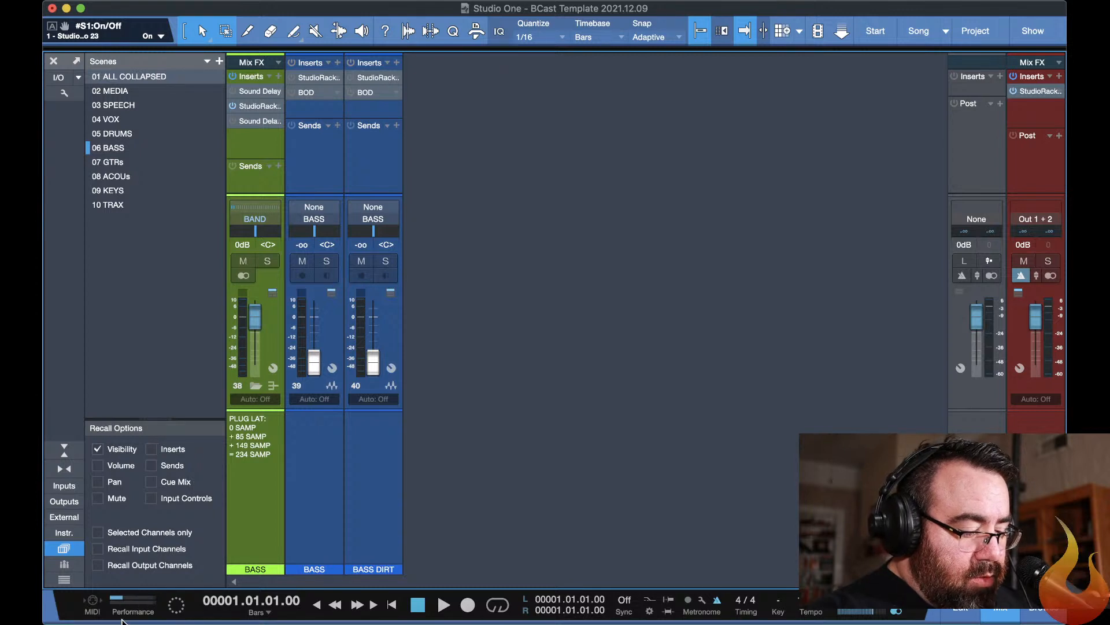
# Open the Performance Monitor and select all the Sound Delay and Sound Delay 2 inserts in the device list.
pyautogui.click(133, 604)
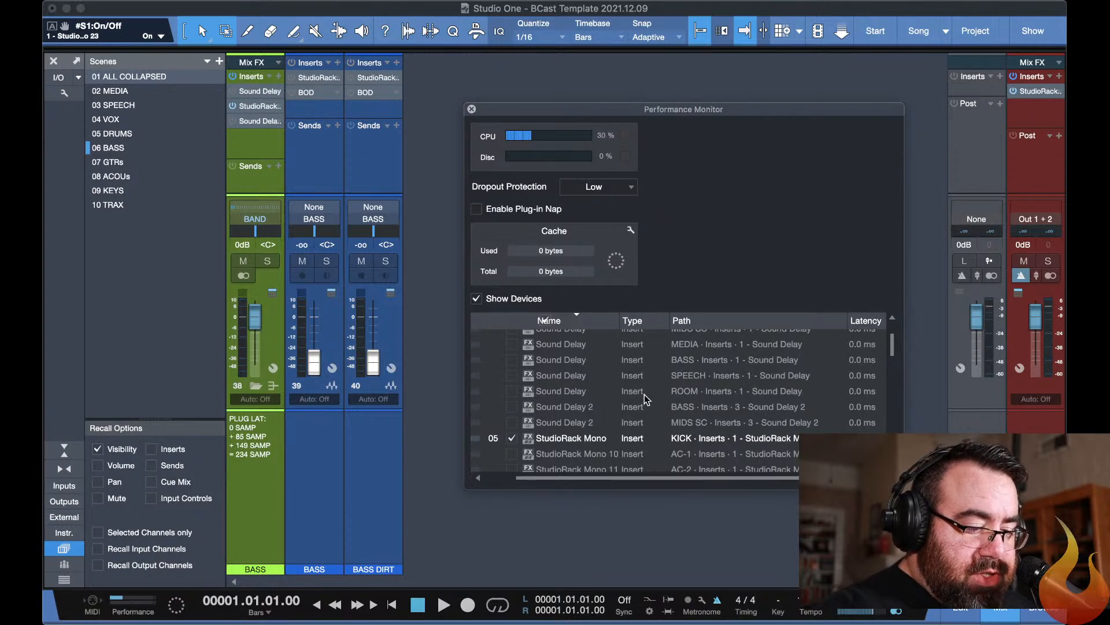
pyautogui.scroll(-10, 644, 394)
pyautogui.scroll(10, 646, 399)
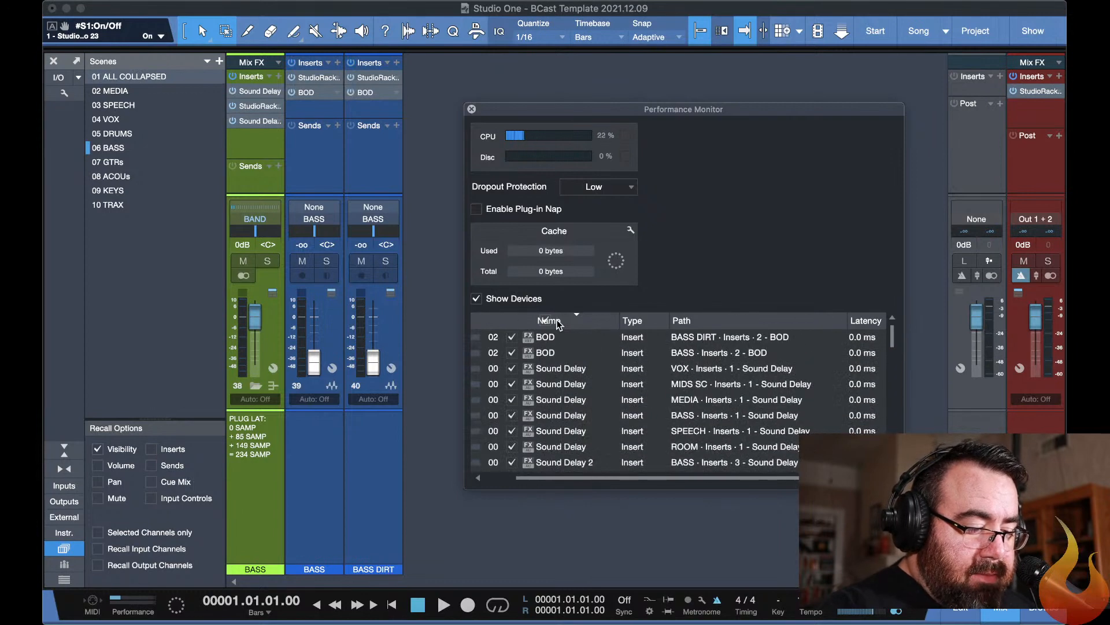
pyautogui.click(554, 373)
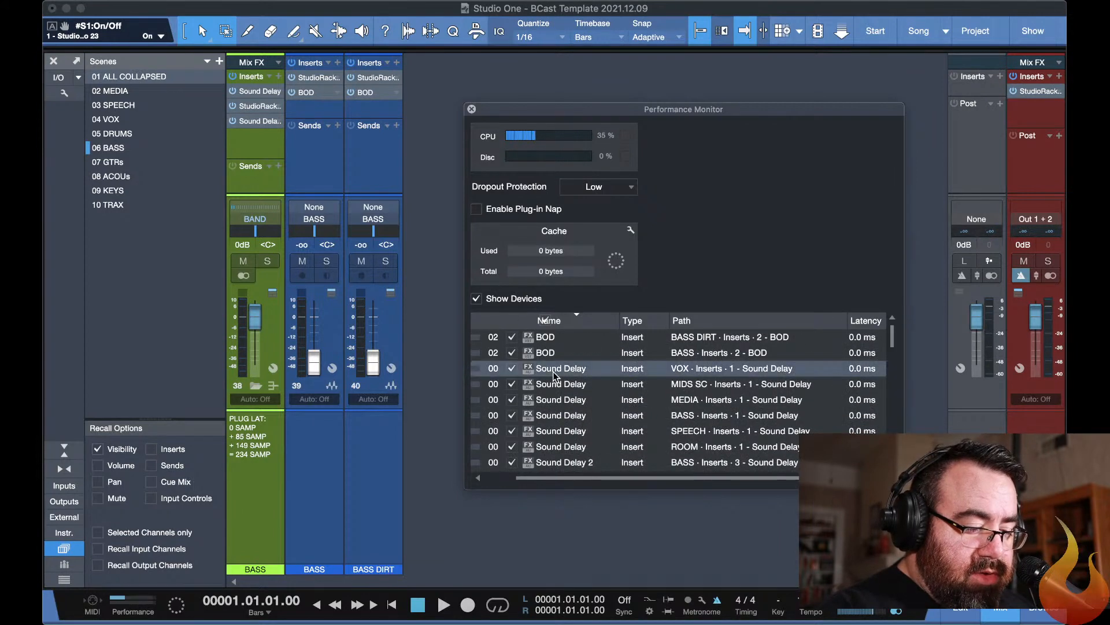
pyautogui.scroll(-4, 553, 374)
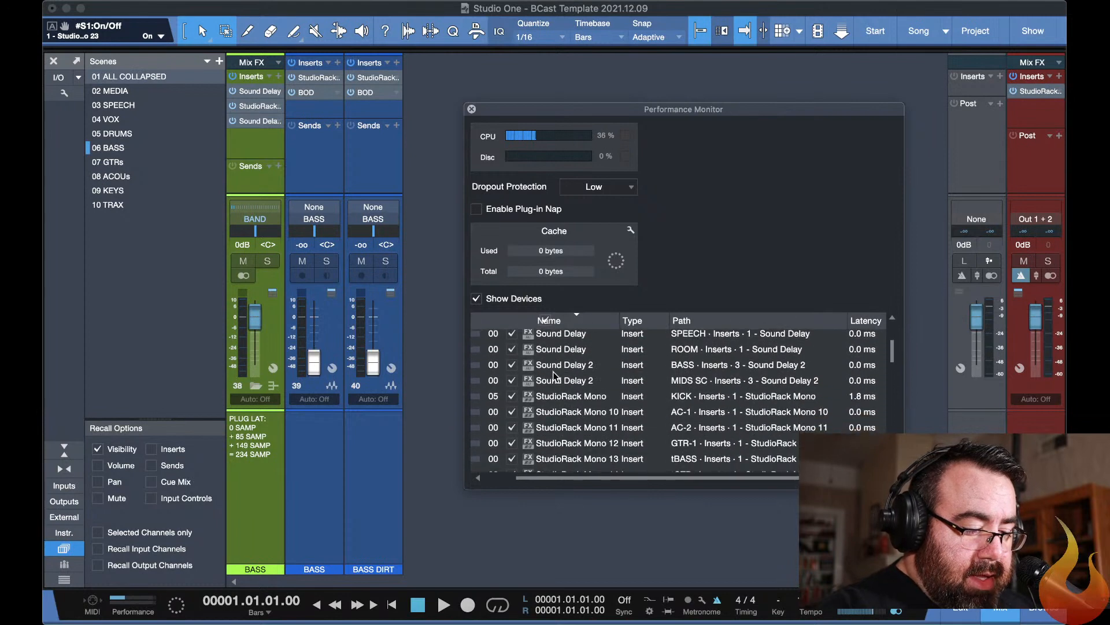
pyautogui.scroll(4, 560, 383)
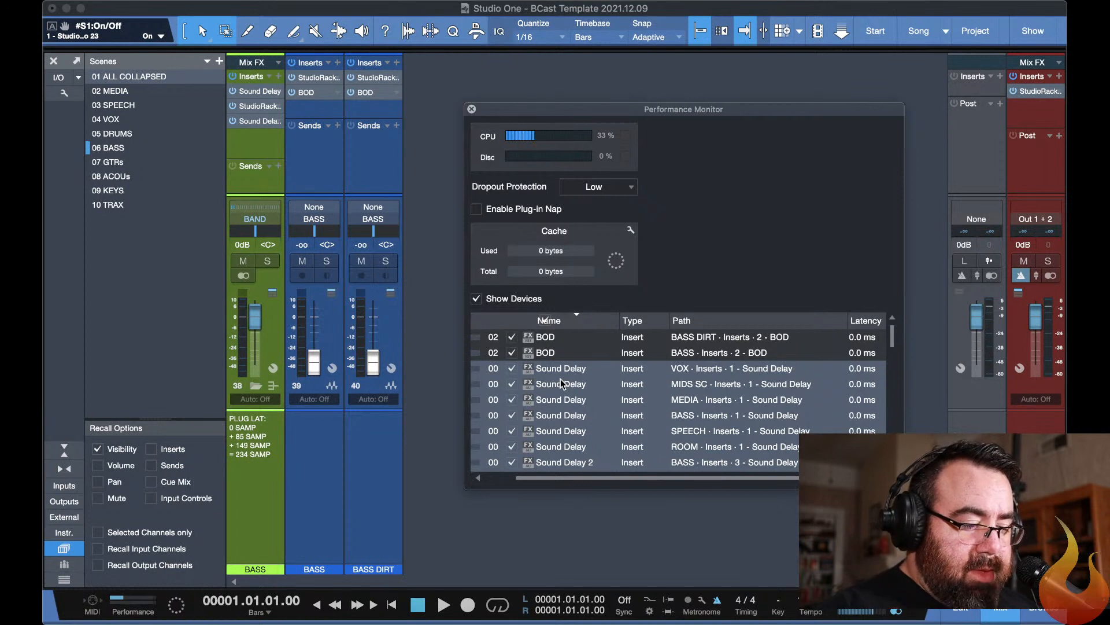
pyautogui.scroll(-1, 558, 382)
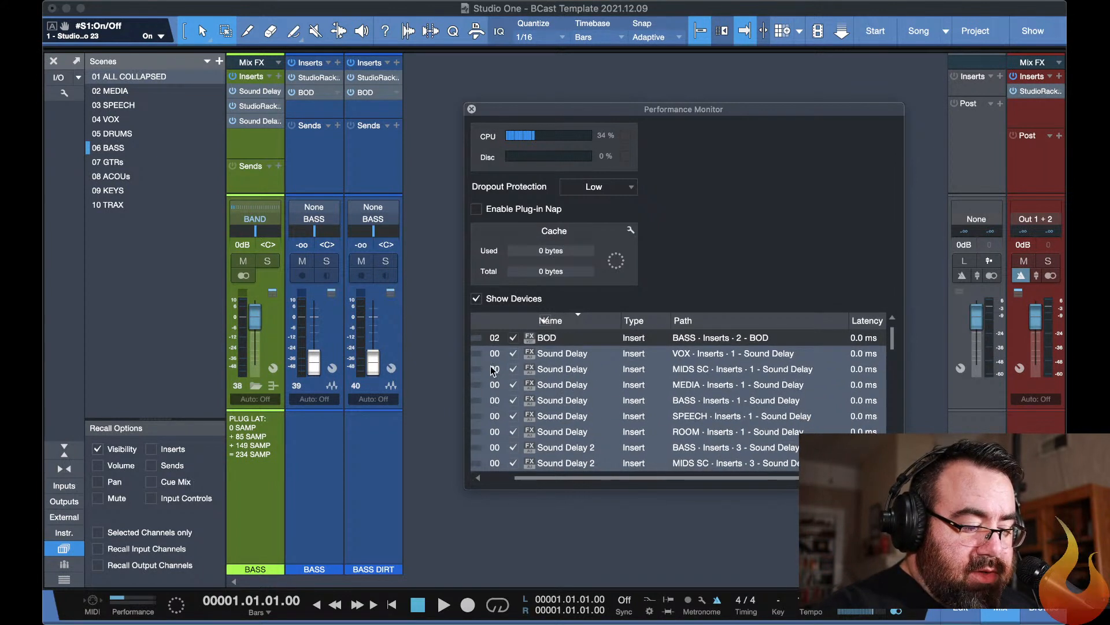
pyautogui.hscroll(-2, 507, 368)
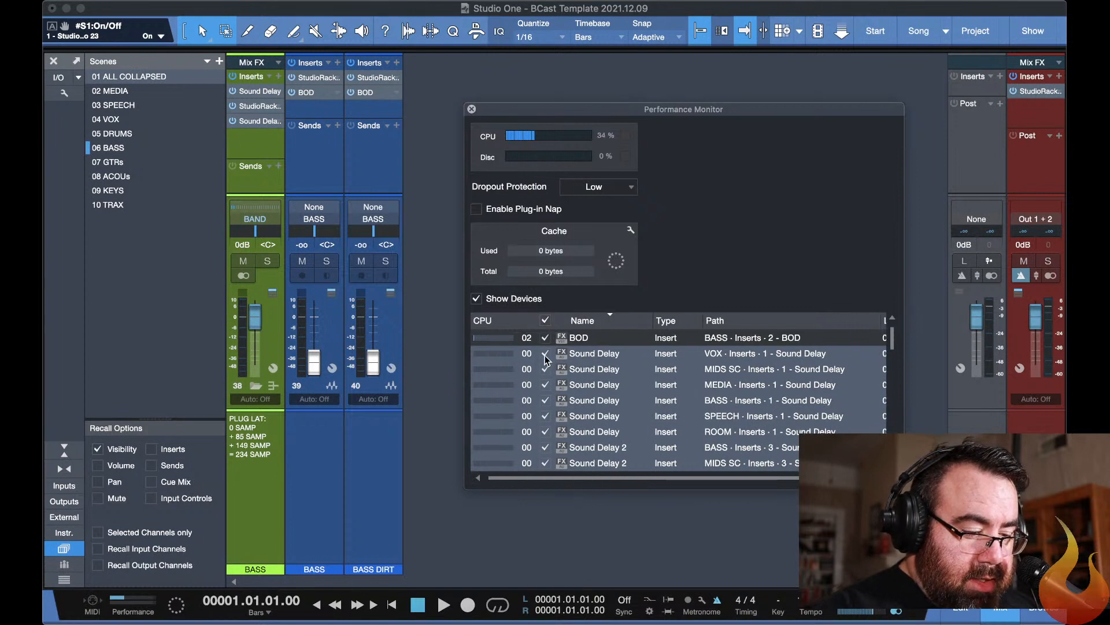
# Toggle the selected Sound Delay inserts on and off together, leave them disabled, and close the Performance Monitor.
pyautogui.click(545, 355)
pyautogui.click(544, 355)
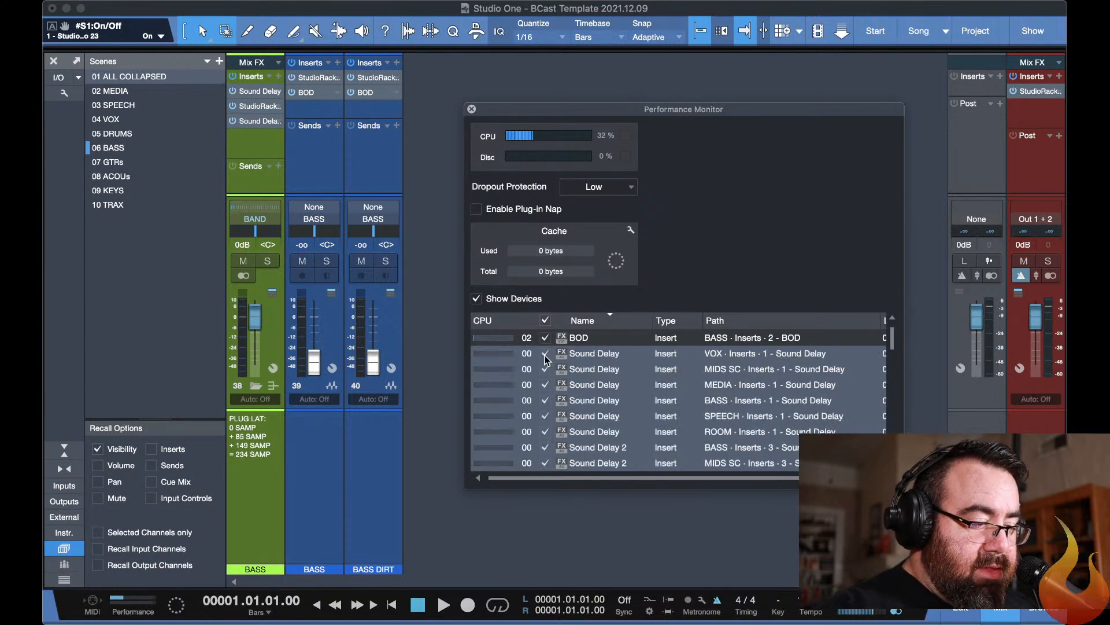
pyautogui.click(544, 354)
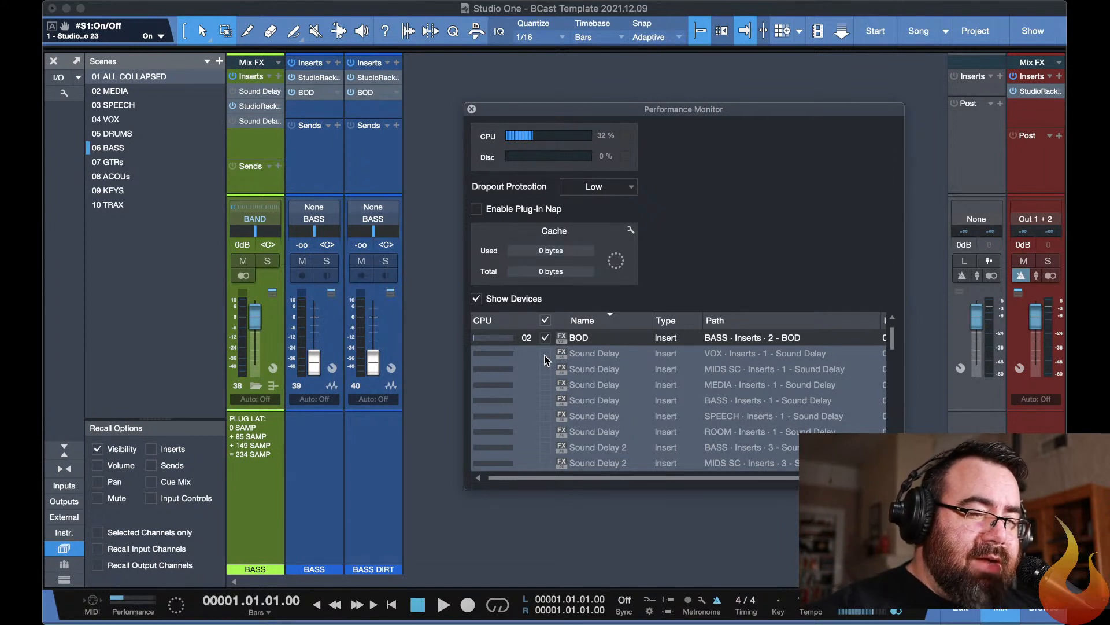
pyautogui.click(545, 355)
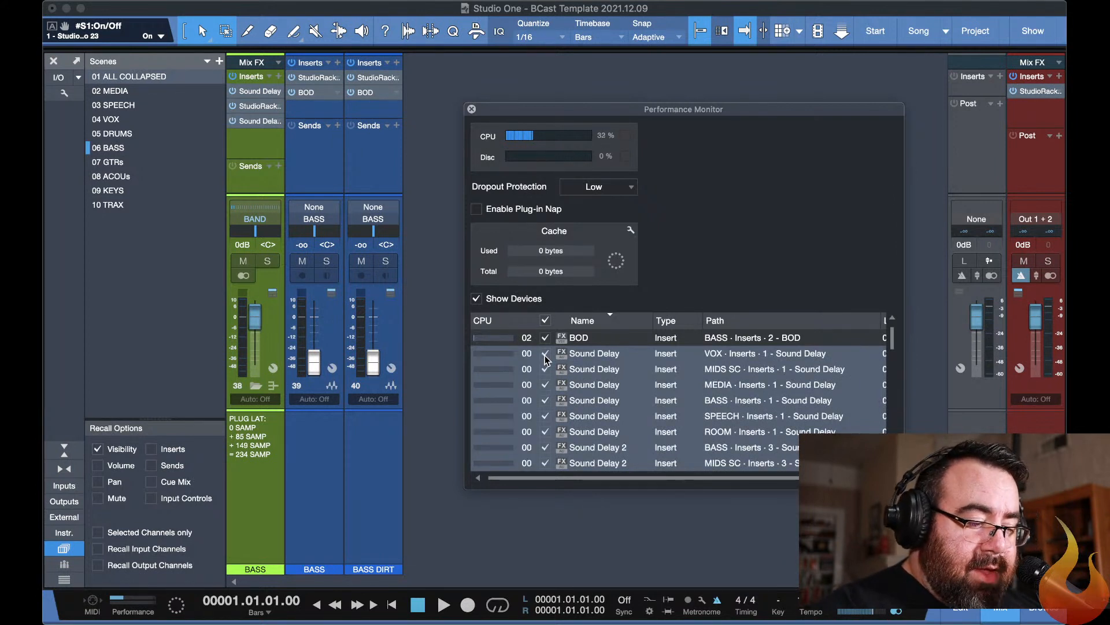
pyautogui.click(544, 355)
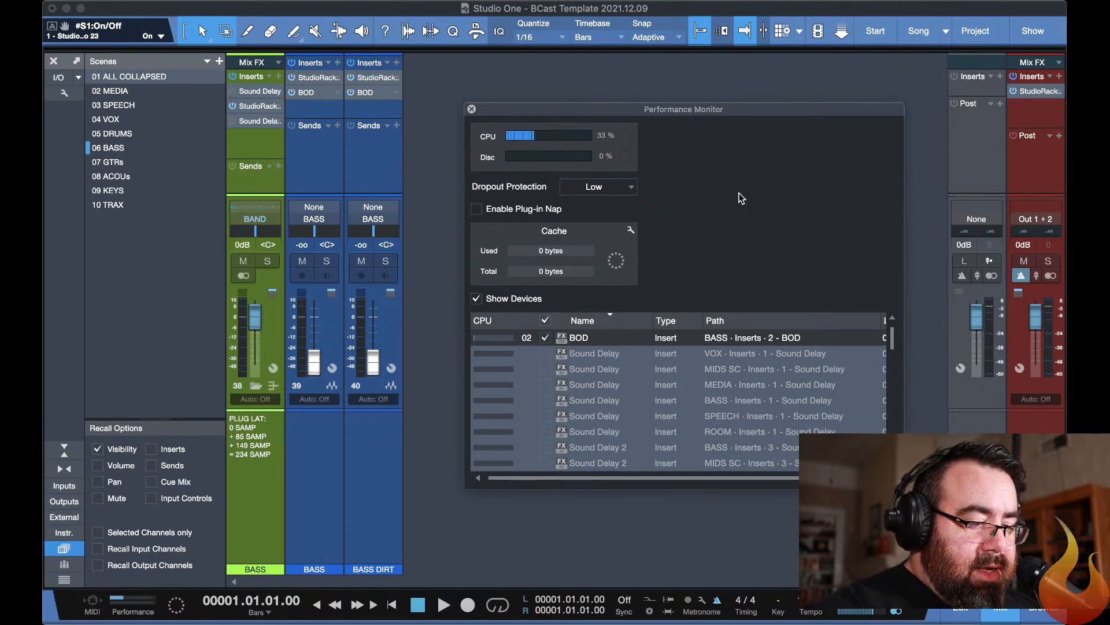
pyautogui.click(471, 110)
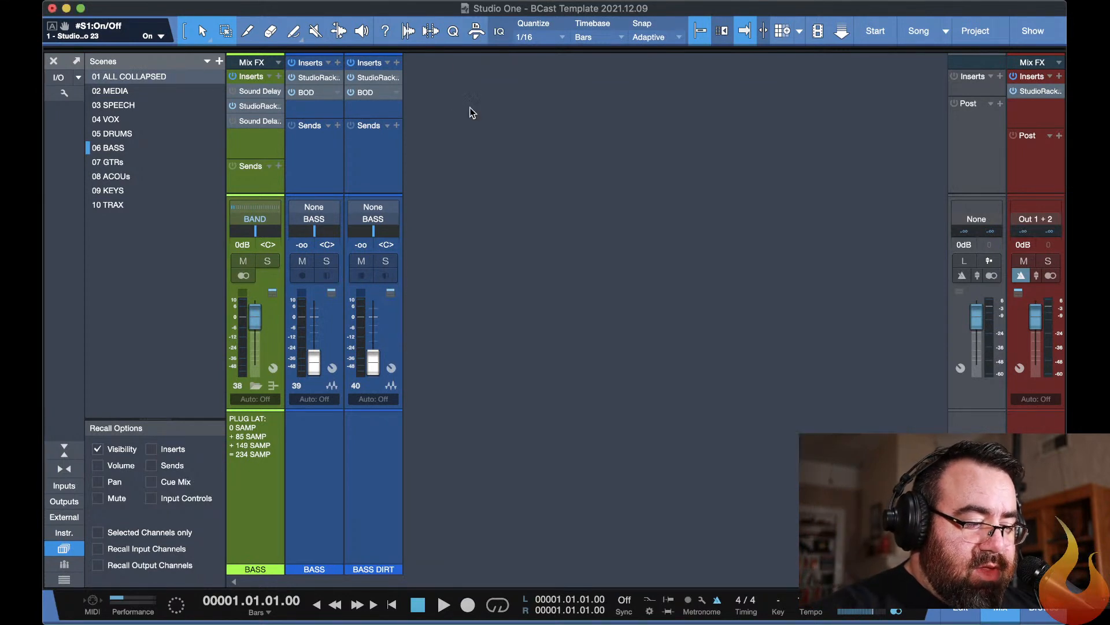
# Switch to YouTube Studio to read the live chat questions, and return to Studio One.
pyautogui.press('super+Tab')
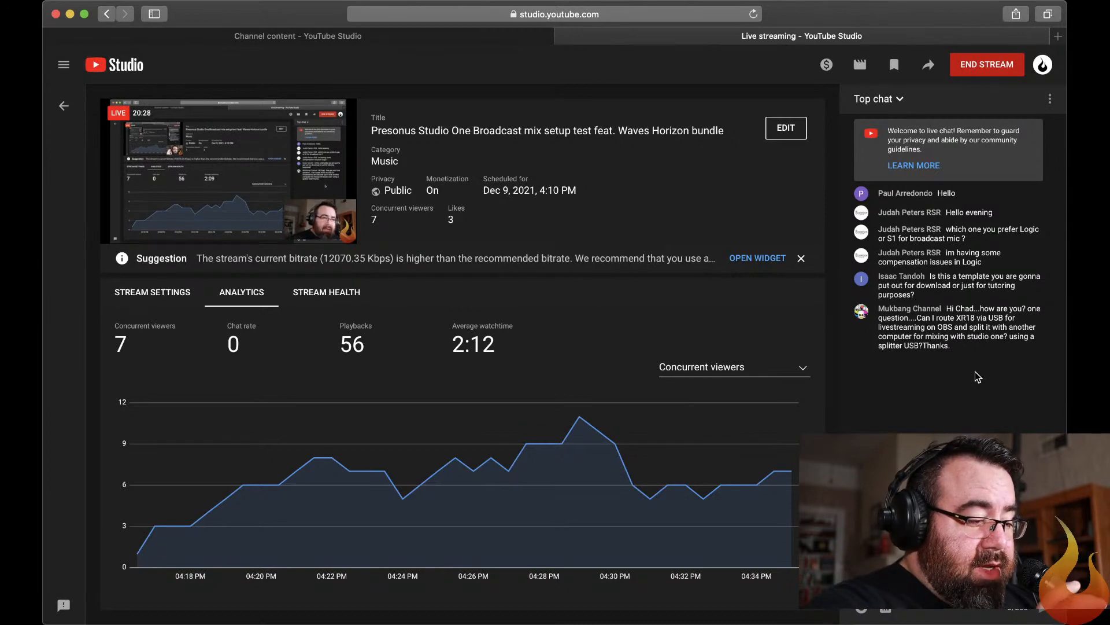
pyautogui.press('super+Tab')
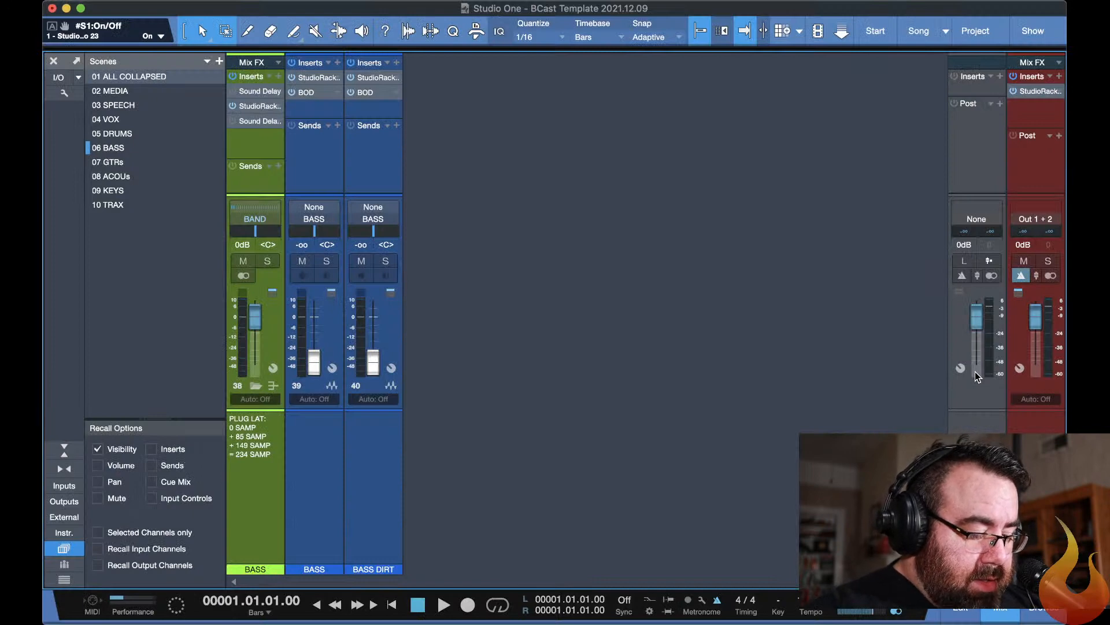
# Recall the 01 ALL COLLAPSED scene and shrink the channel notes area to give the faders full height.
pyautogui.press('1')
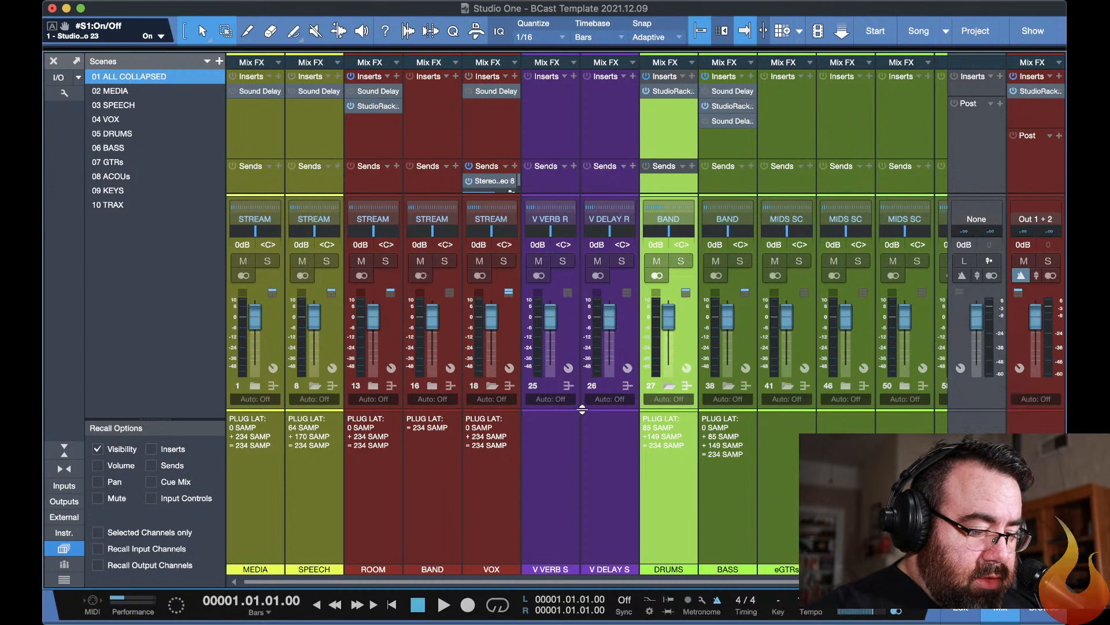
pyautogui.moveTo(581, 411); pyautogui.dragTo(577, 572)
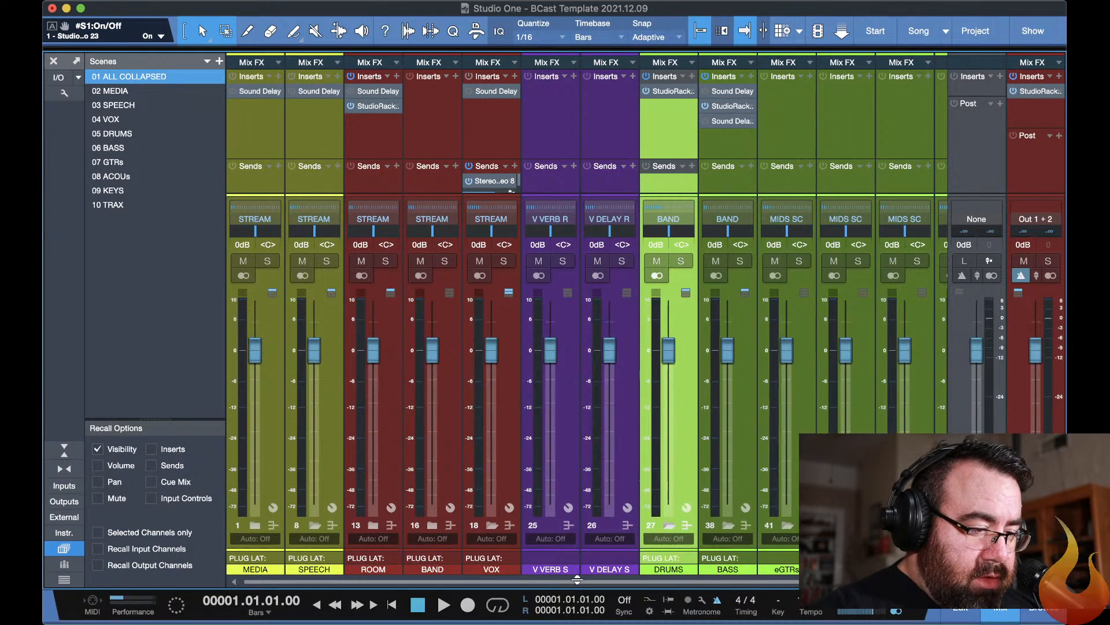
# Expand the eGTRs folder channel to show its guitar, G DUB and GTR VERB channels.
pyautogui.hscroll(3, 759, 514)
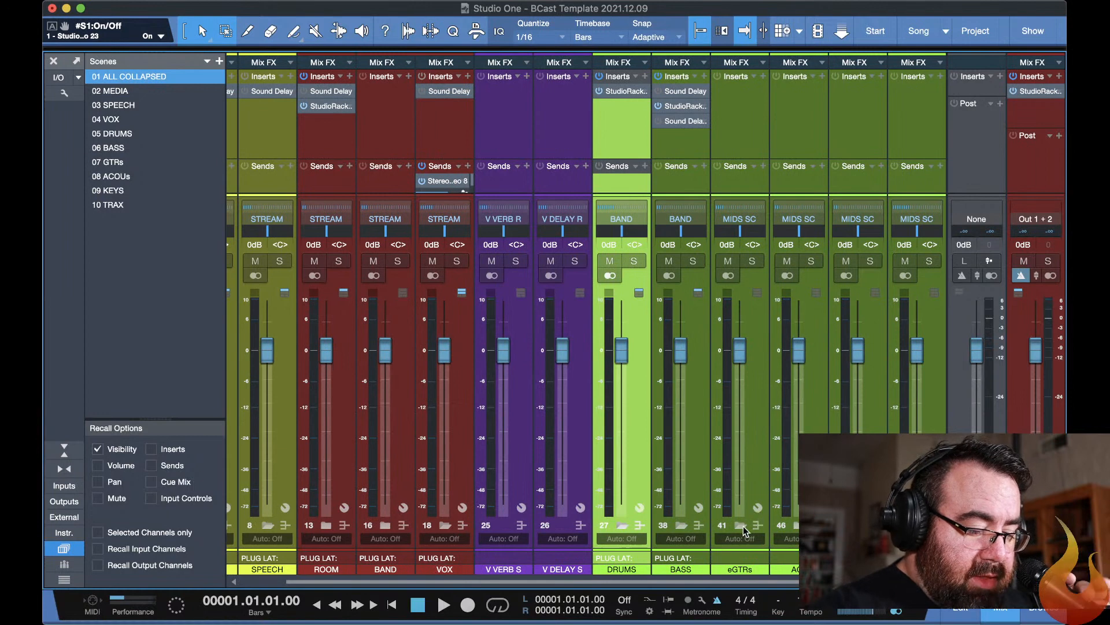
pyautogui.click(741, 524)
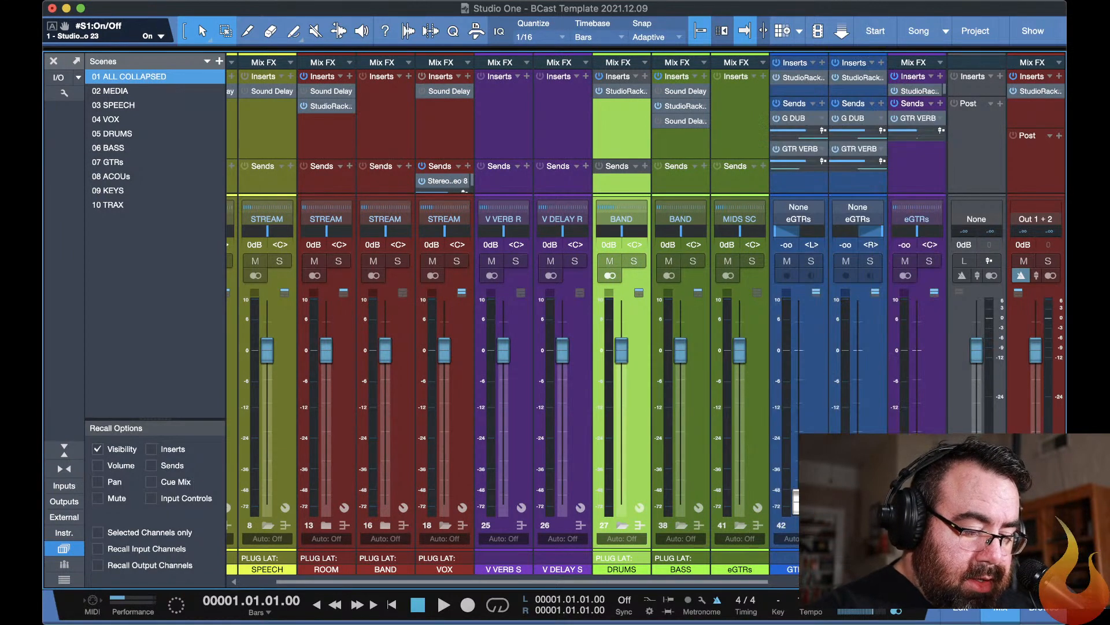
pyautogui.hscroll(4, 624, 550)
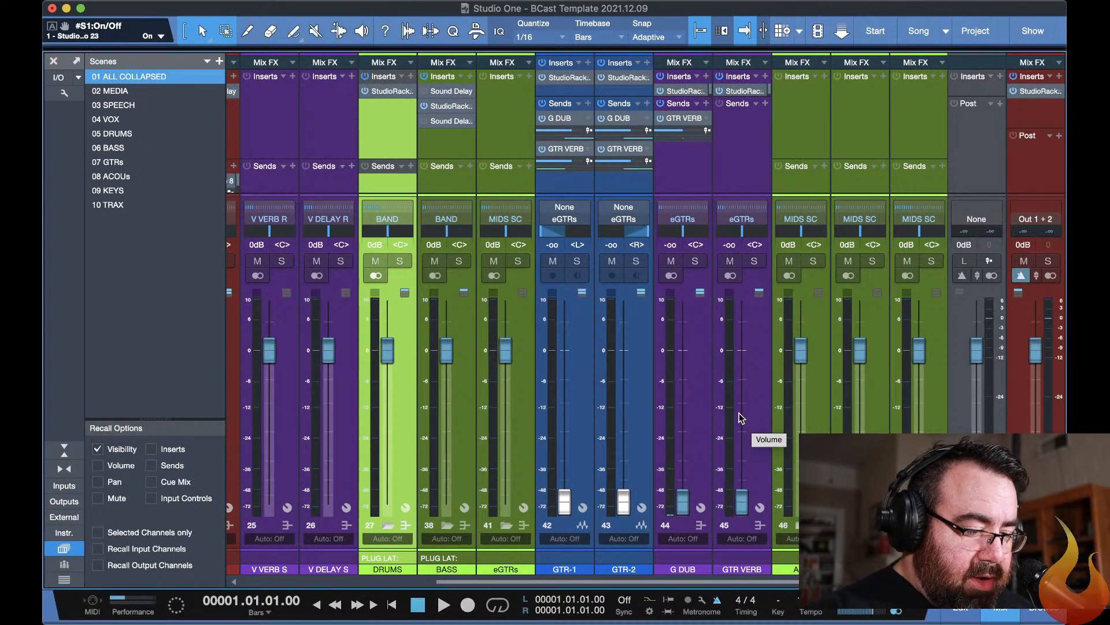
# Expand the ACs and KEYS folder channels in the mixer to look over their instrument and reverb channels.
pyautogui.hscroll(1, 761, 399)
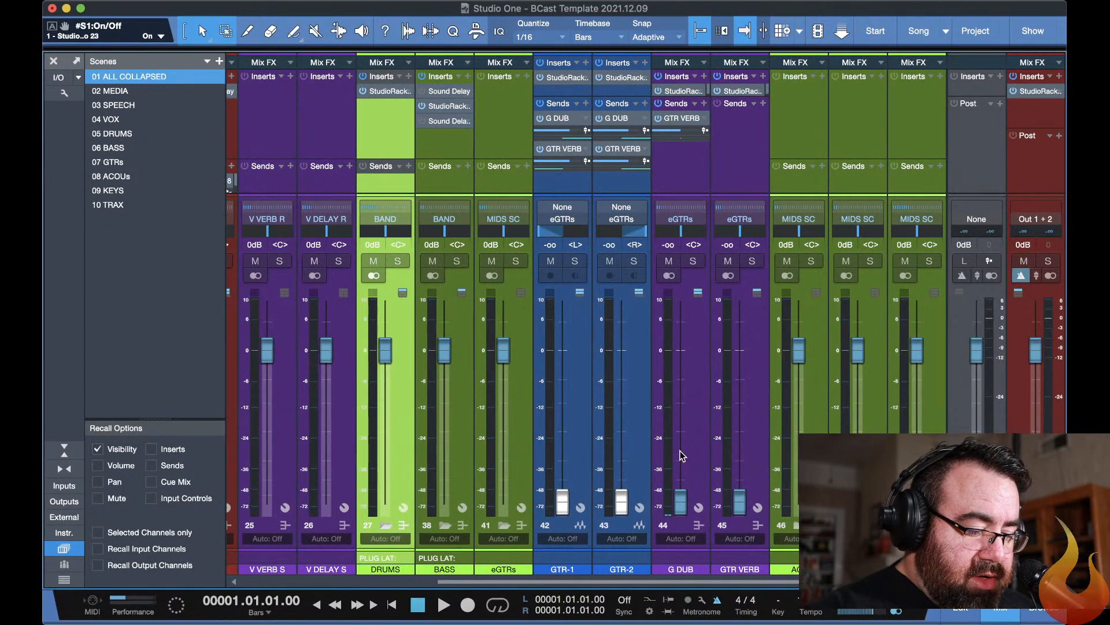
pyautogui.click(797, 525)
pyautogui.hscroll(5, 798, 525)
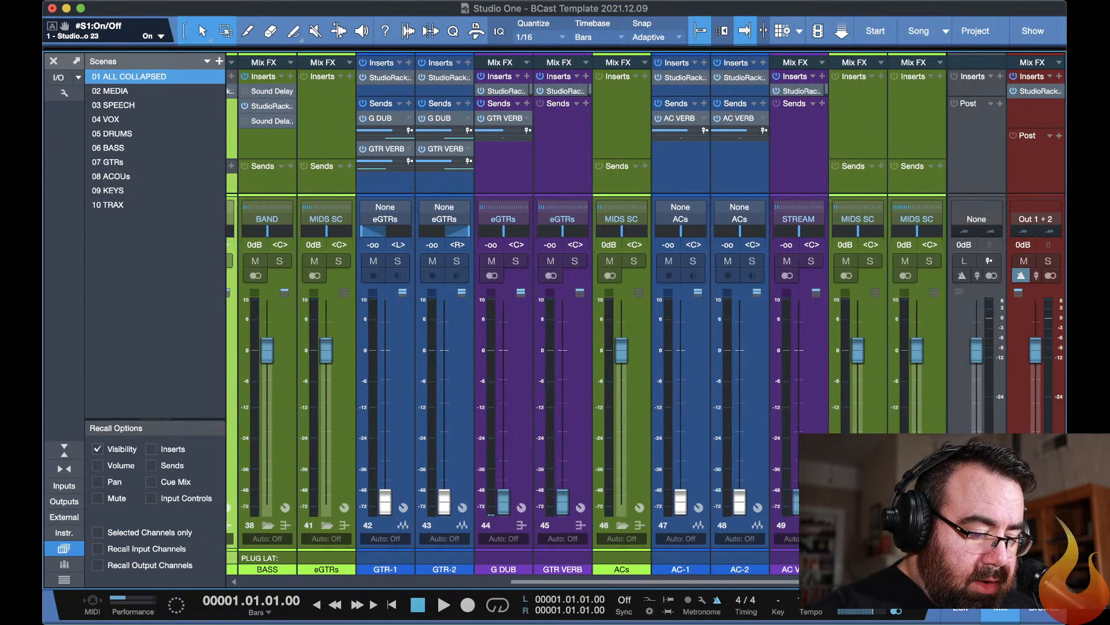
pyautogui.hscroll(5, 798, 525)
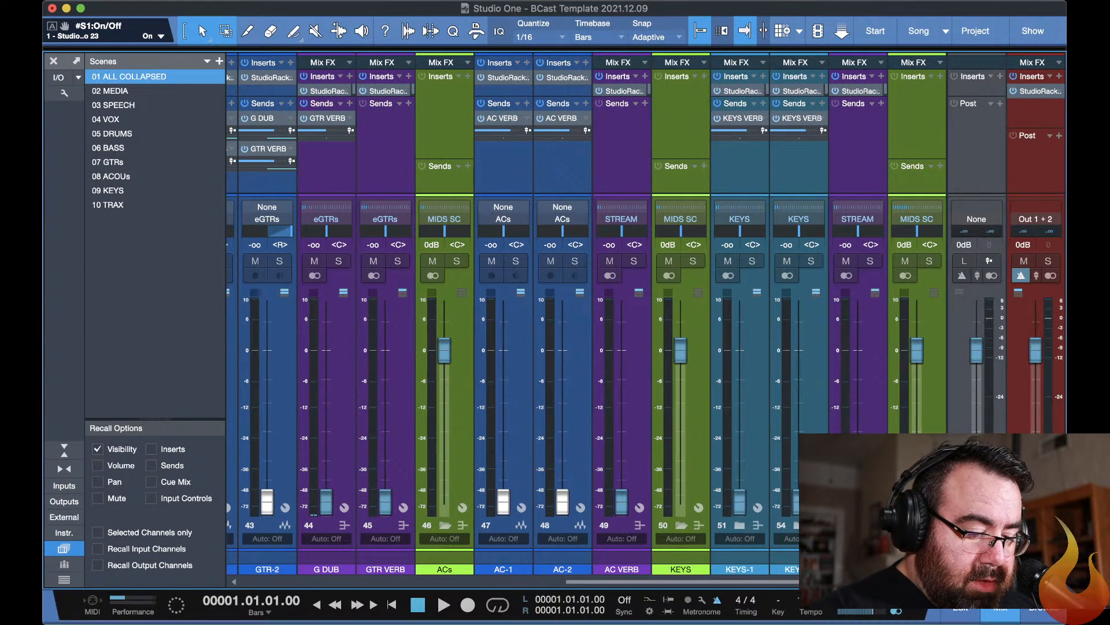
pyautogui.click(918, 525)
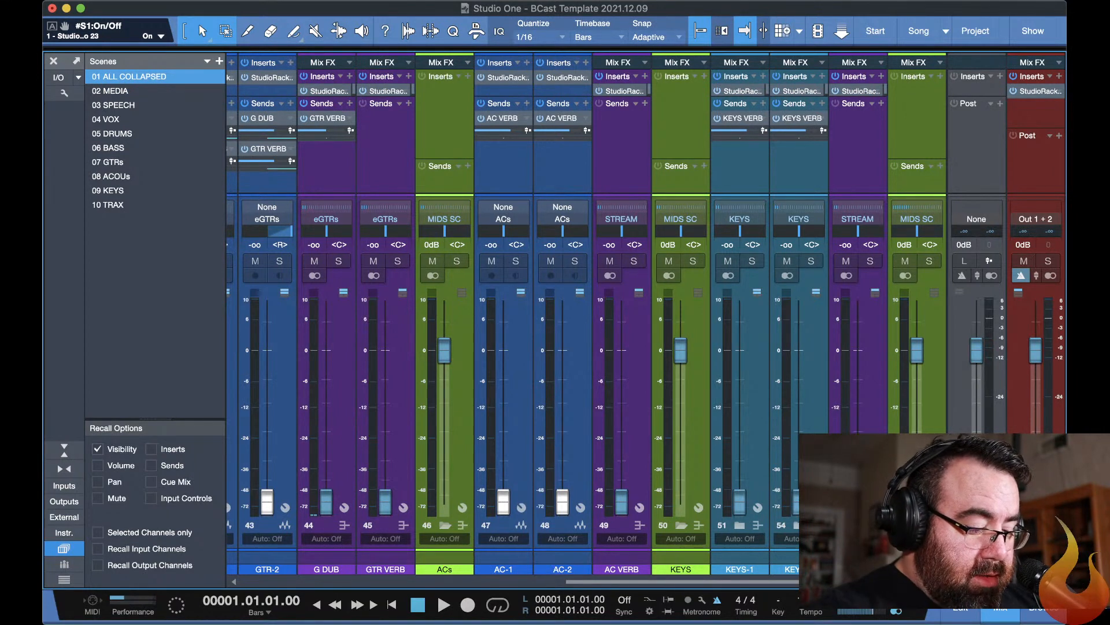
pyautogui.hotkey('ctrl', '1')
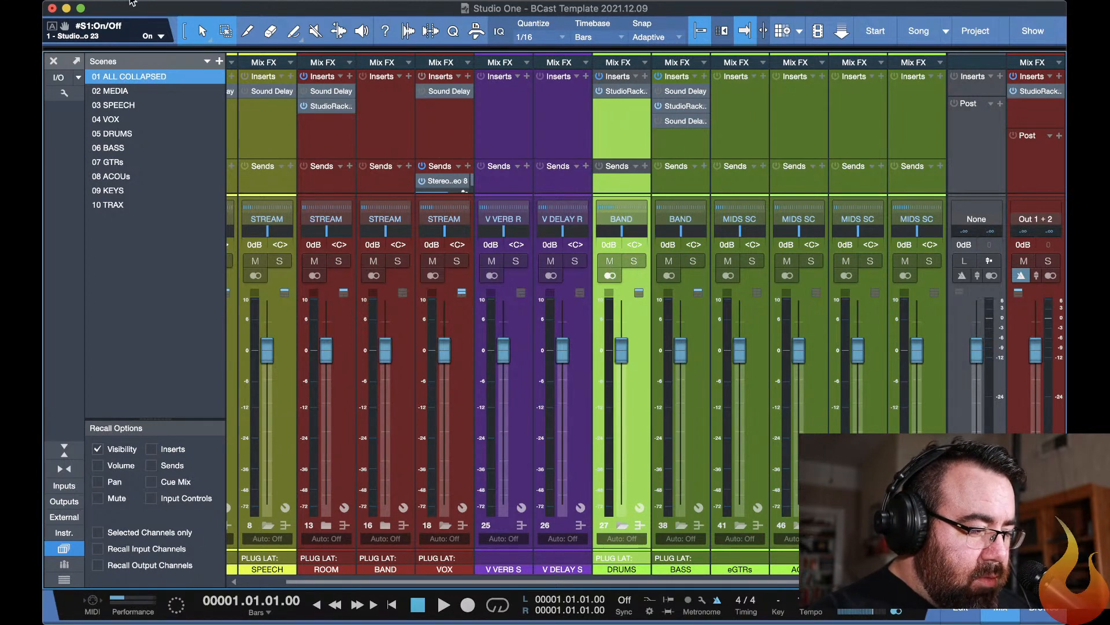
pyautogui.click(154, 2)
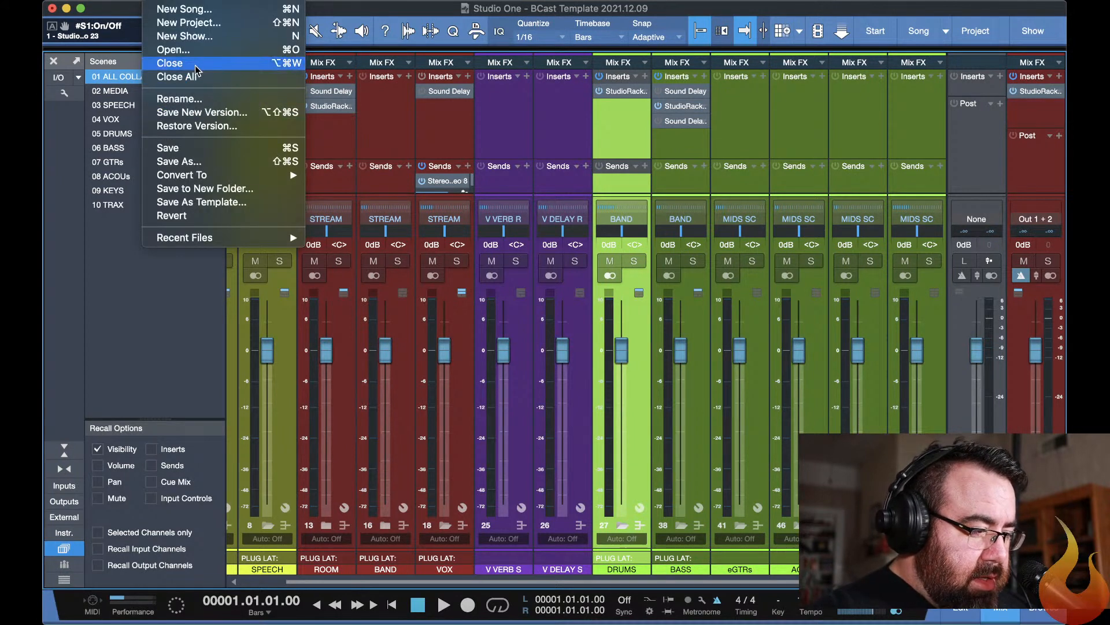
pyautogui.click(193, 161)
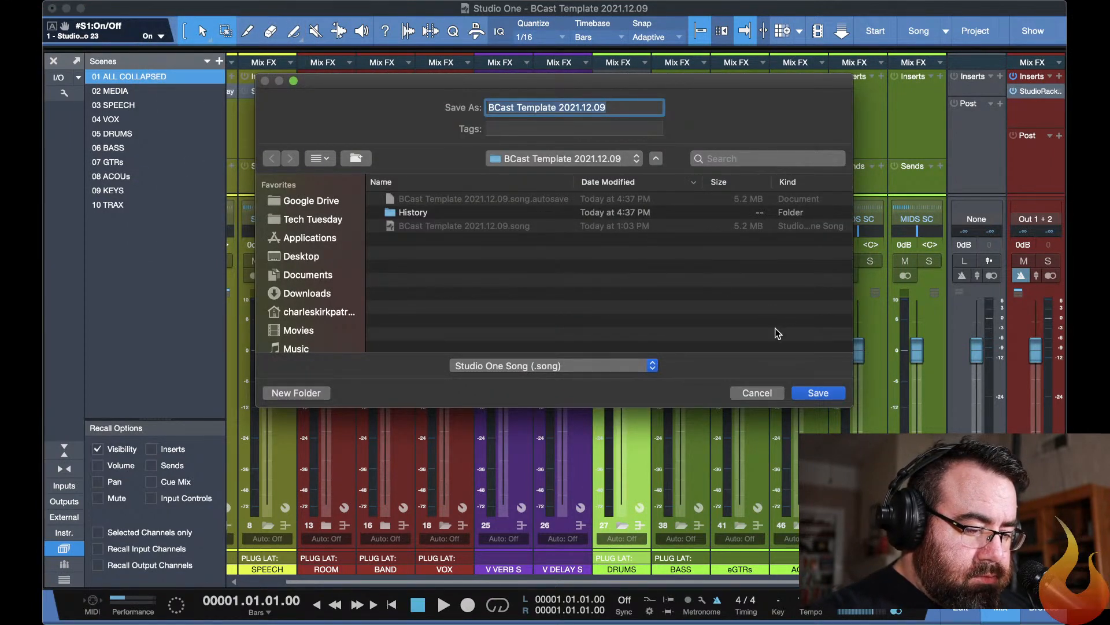
pyautogui.click(758, 395)
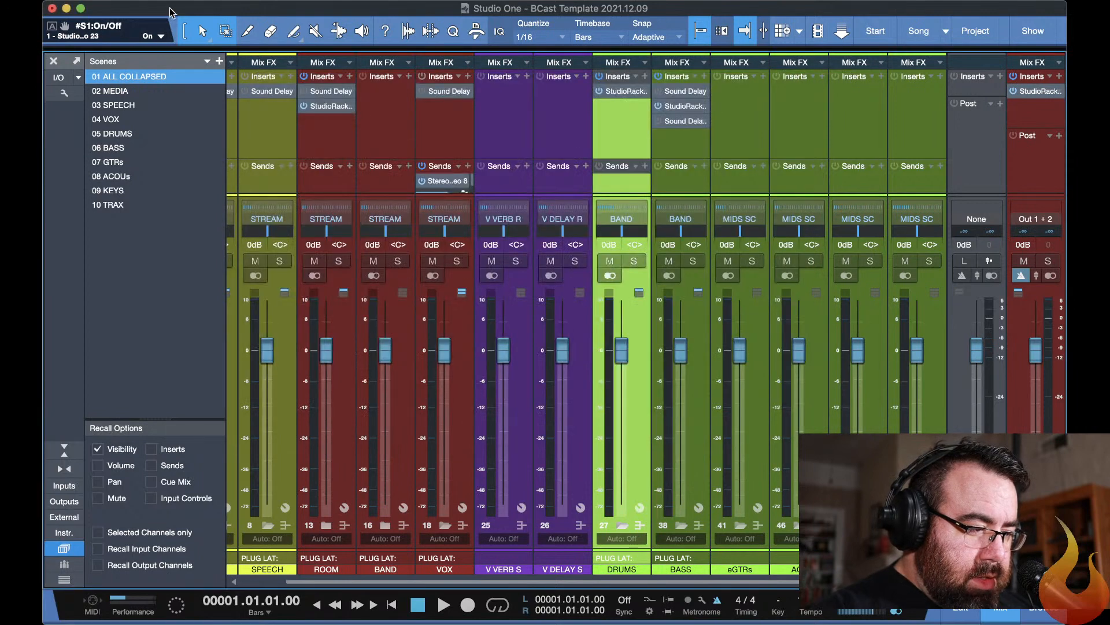
# Save a copy of the song to the Desktop as "Bold City BCast Template 2021.12.09".
pyautogui.click(161, 1)
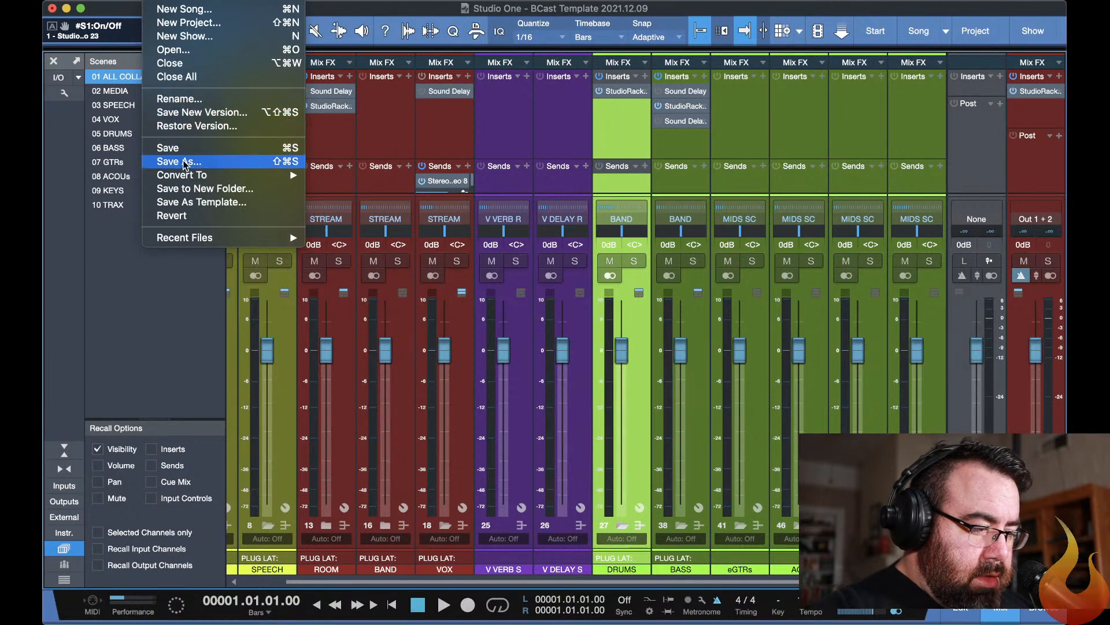
pyautogui.click(183, 165)
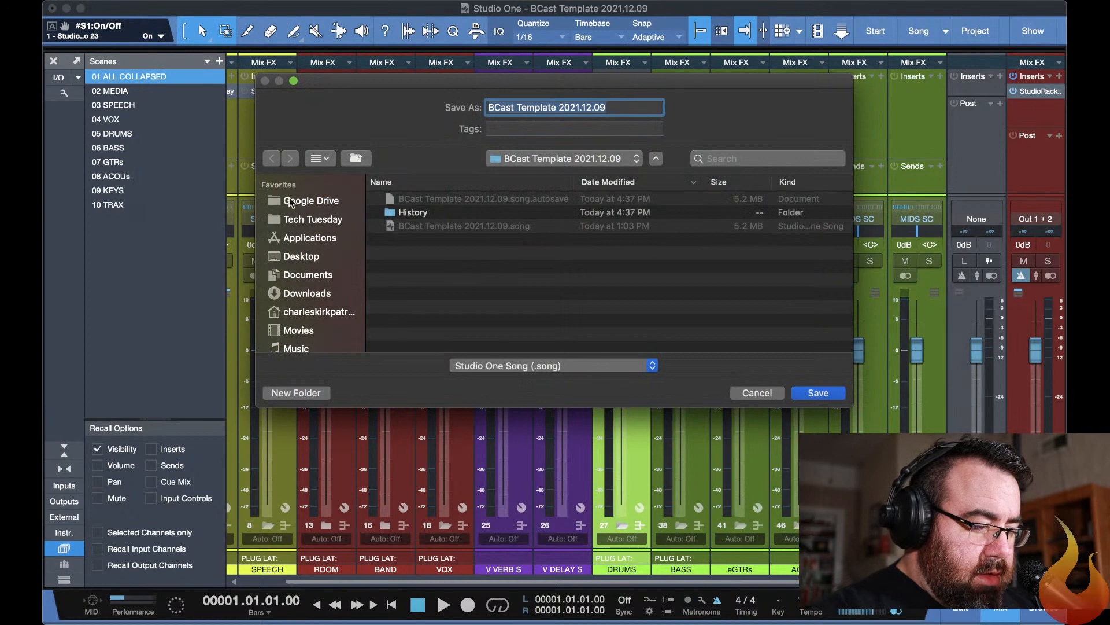
pyautogui.click(290, 259)
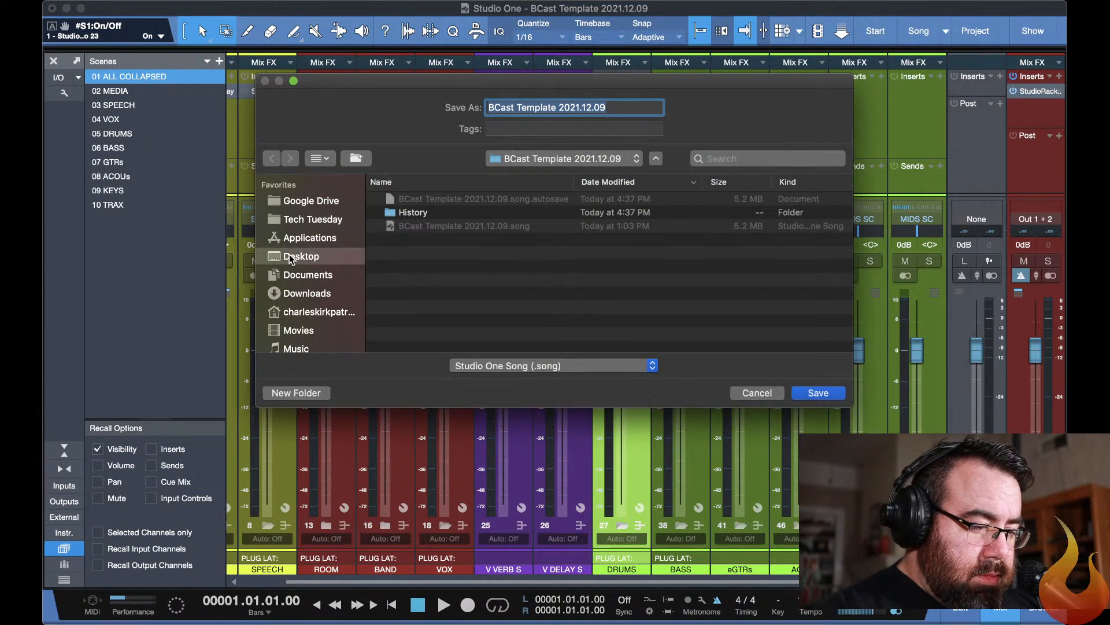
pyautogui.click(542, 110)
pyautogui.hotkey('alt', 'Left')
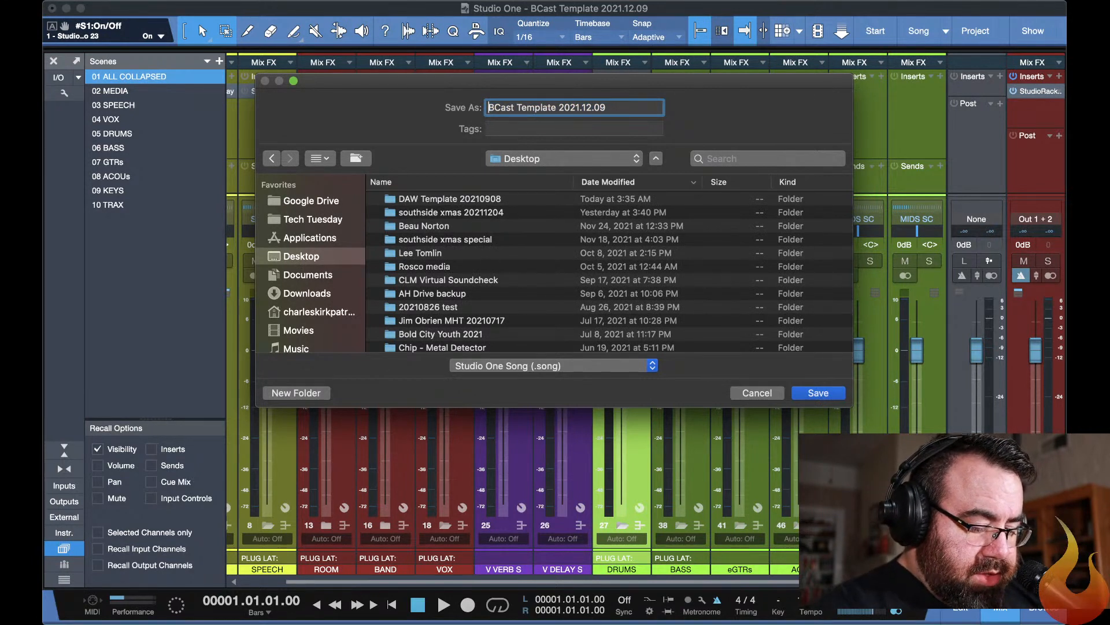
pyautogui.write('Bold C')
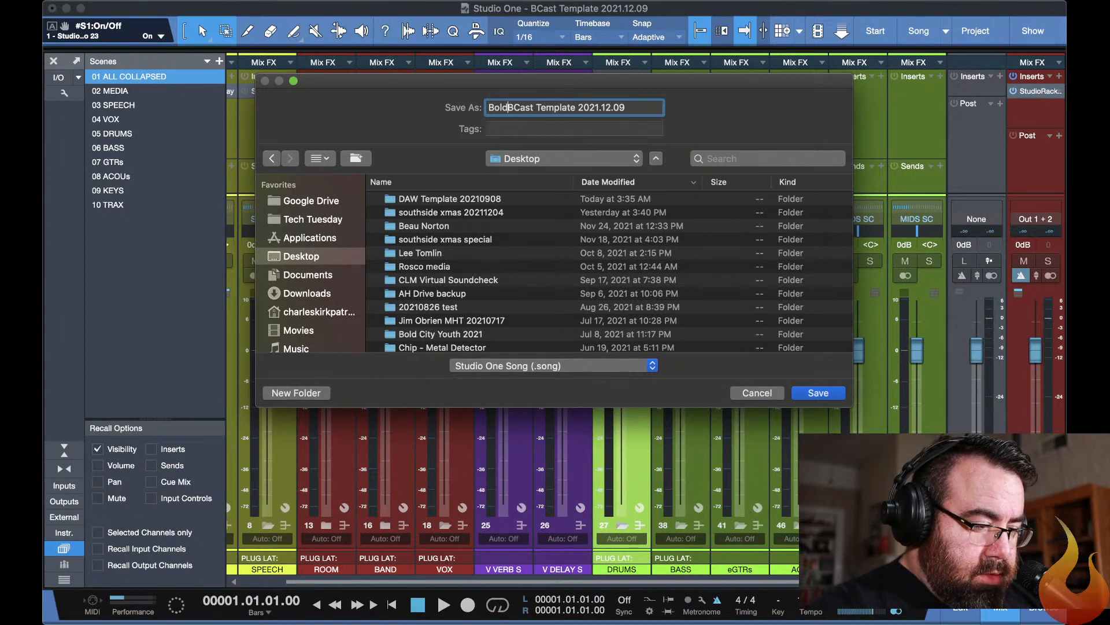
pyautogui.write('ity')
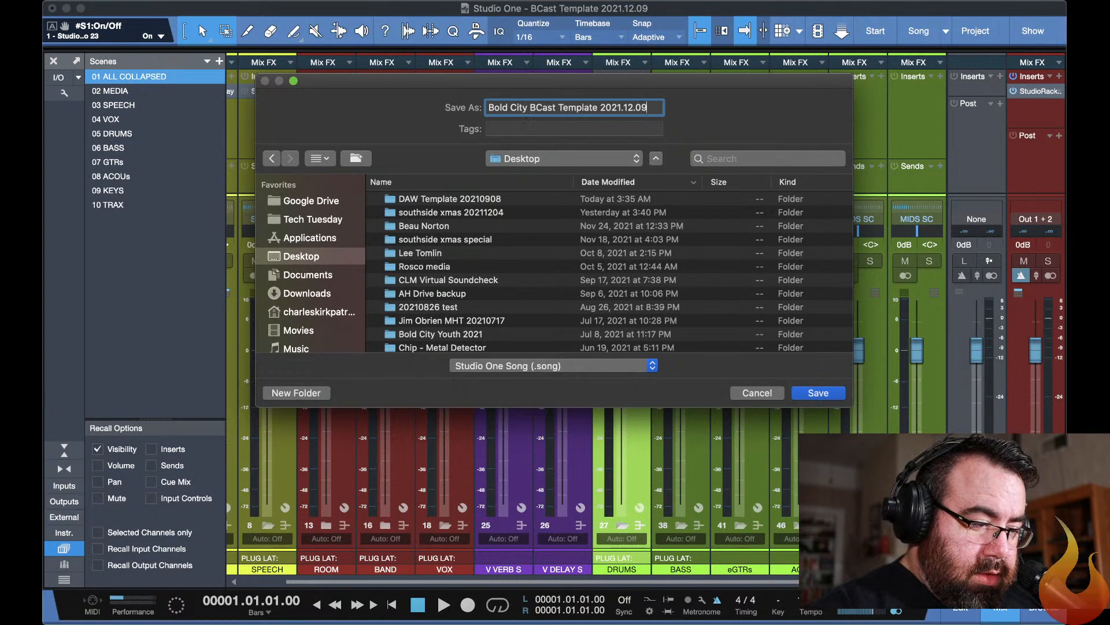
pyautogui.press('Return')
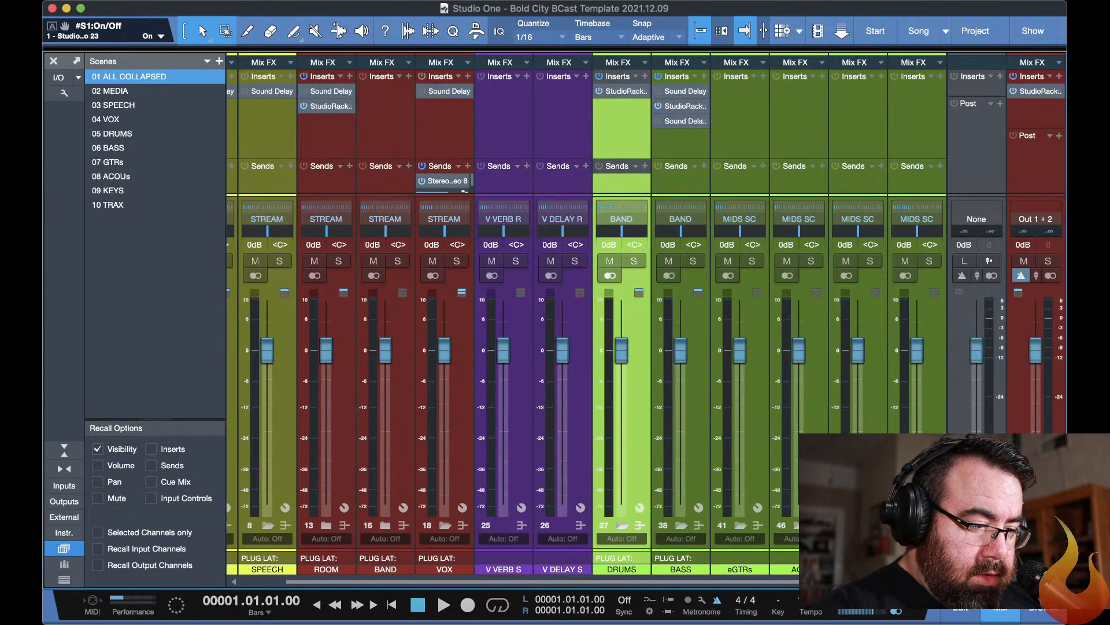
# Switch to the Stems folder in Finder and select all WAV files from 01-OH L through 32-PC.
pyautogui.press('super+Tab')
pyautogui.press('super+Tab')
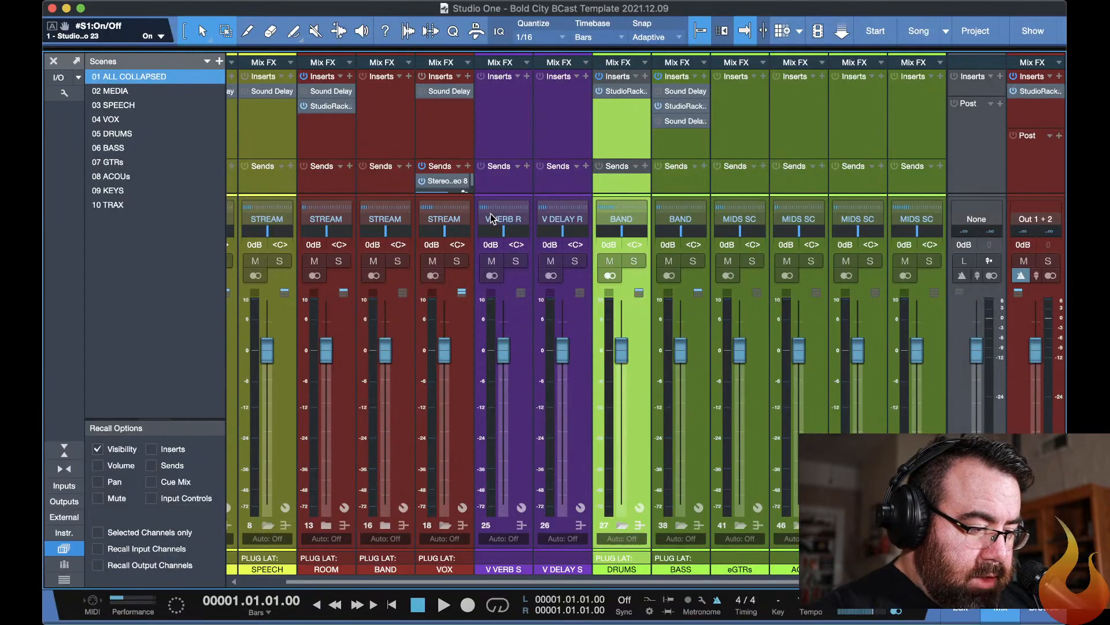
pyautogui.press('super+Tab')
pyautogui.press('super+Tab')
pyautogui.press('super+Tab')
pyautogui.press('super+Tab')
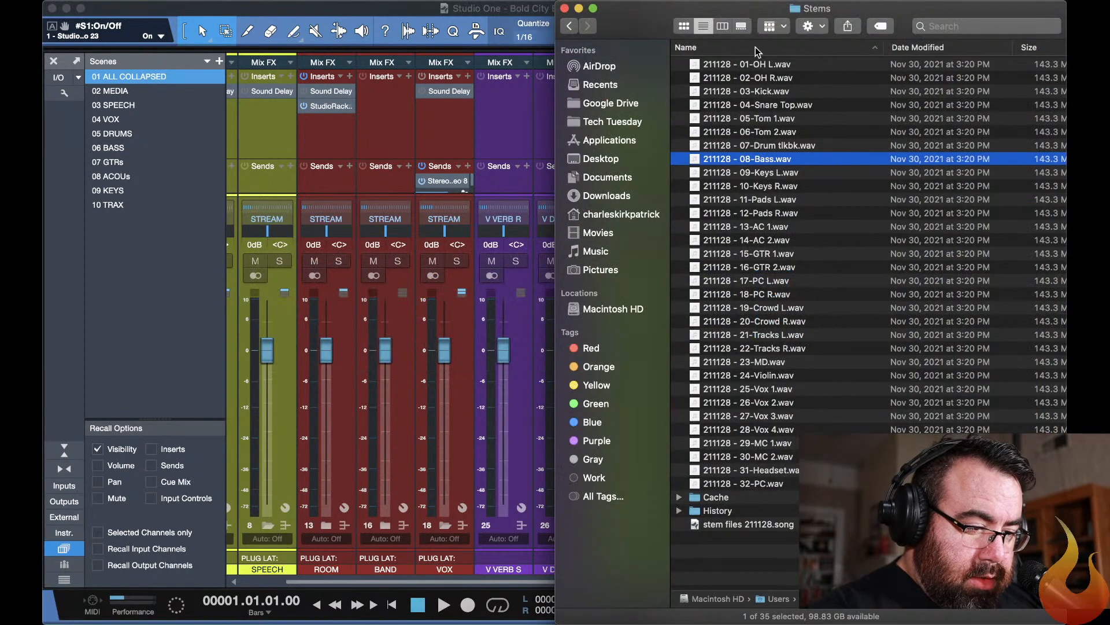
pyautogui.click(757, 65)
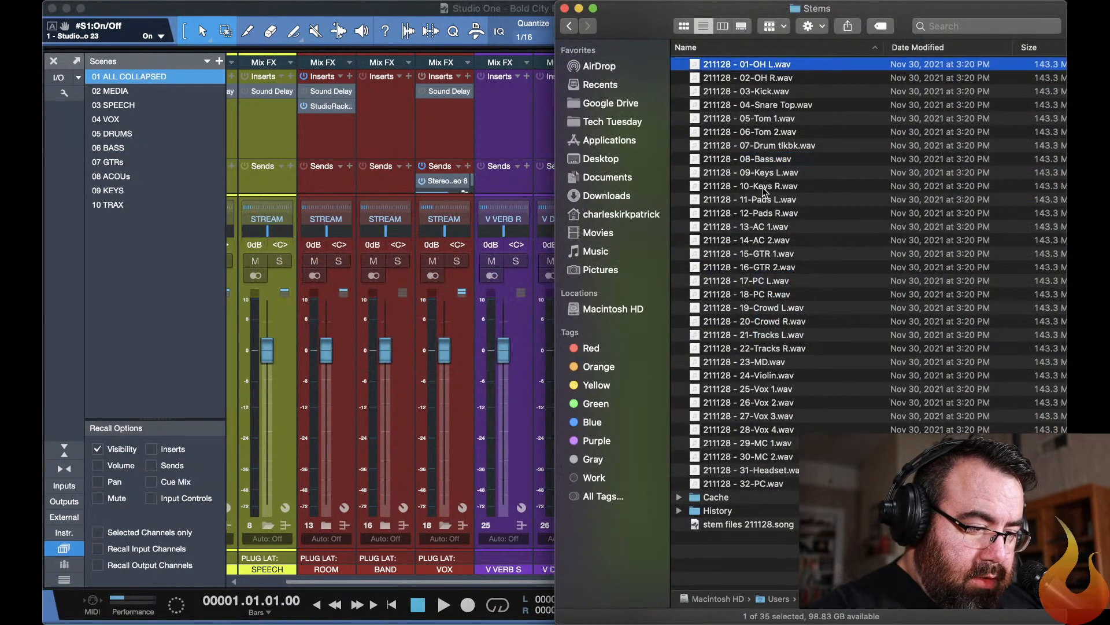
pyautogui.keyDown('shift'); pyautogui.click(763, 485); pyautogui.keyUp('shift')
# Return to Studio One, show the arrangement instead of the mixer, and set the track height to Overview.
pyautogui.press('super+Tab')
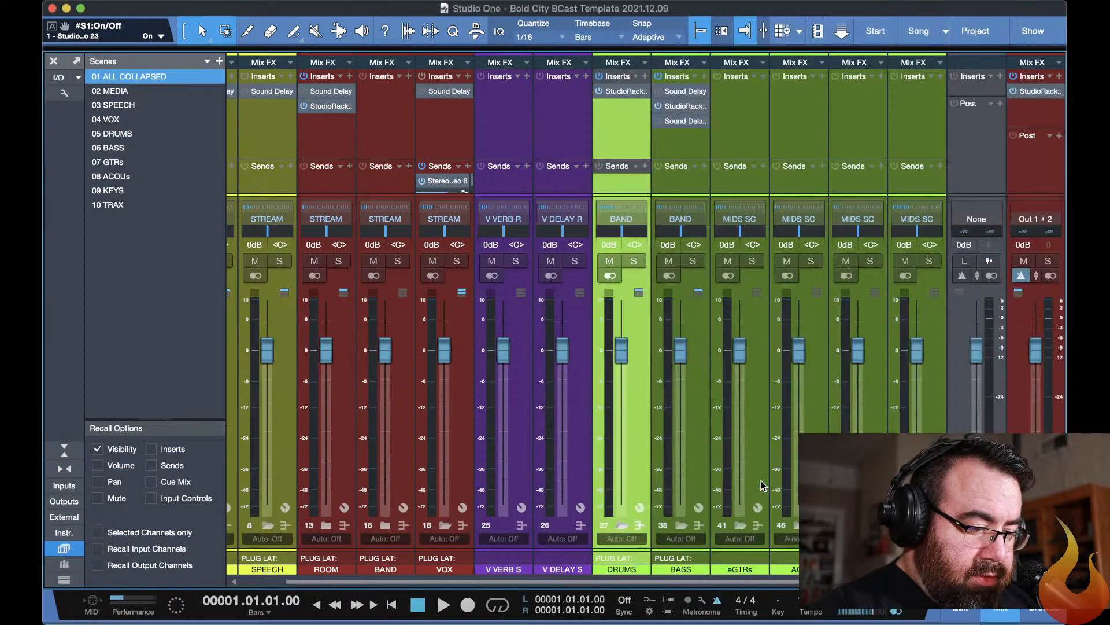
pyautogui.press('super+Tab')
pyautogui.press('super+Tab')
pyautogui.press('F3')
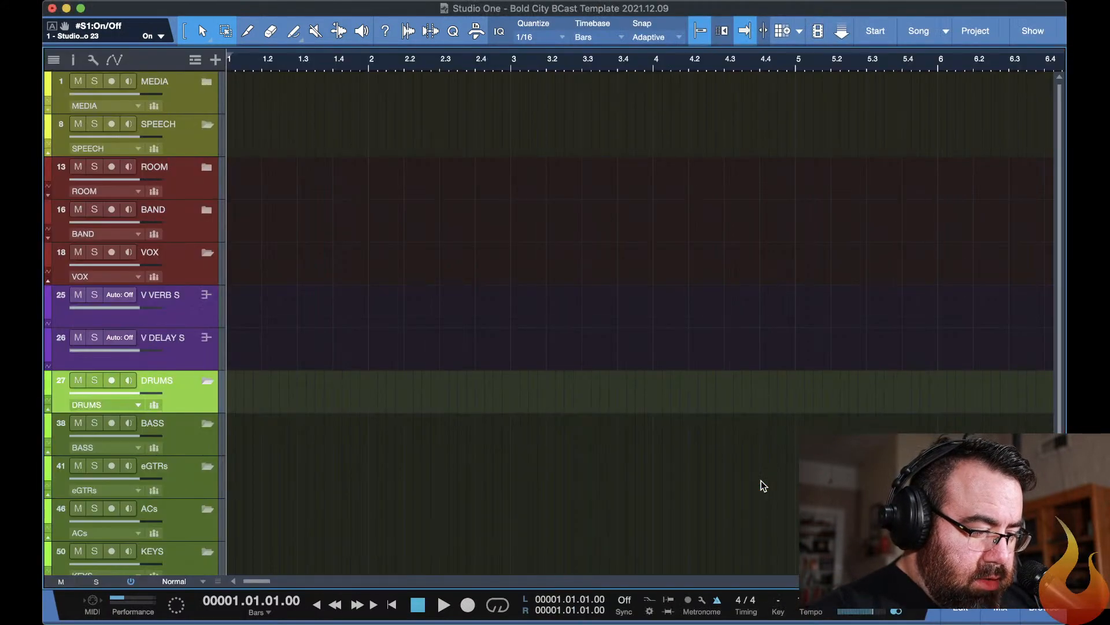
pyautogui.scroll(-3, 665, 410)
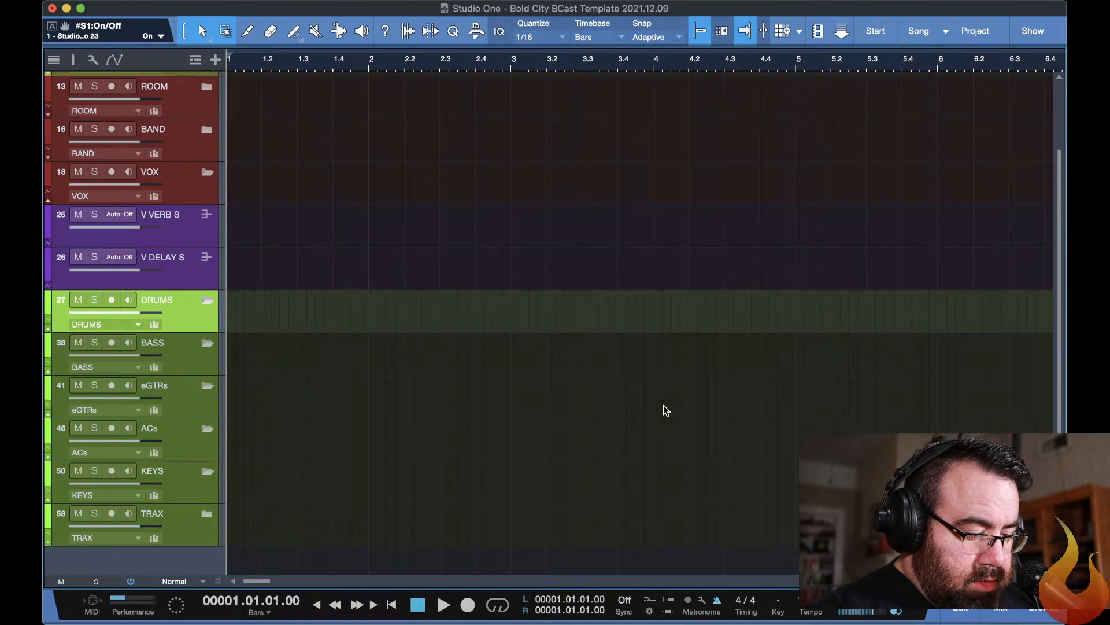
pyautogui.click(181, 580)
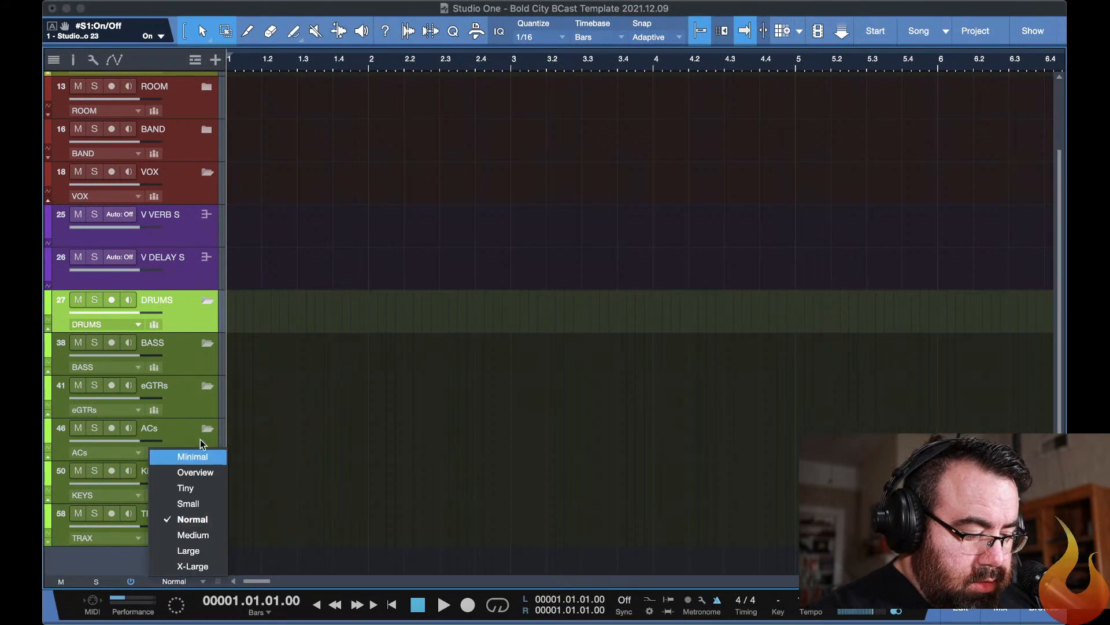
pyautogui.click(194, 473)
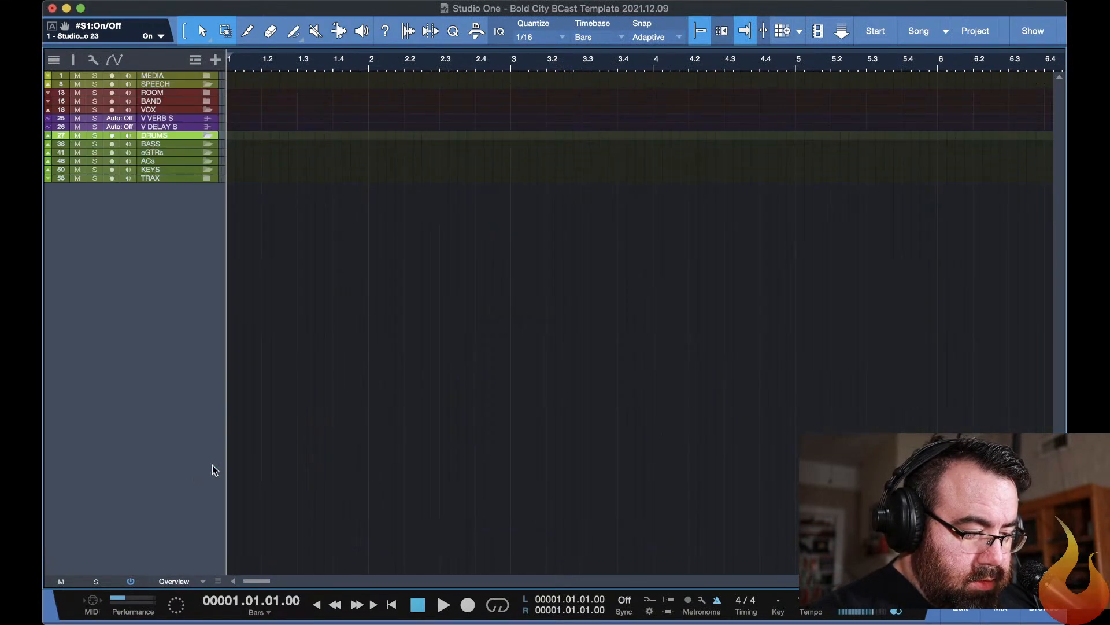
# Import the selected Finder stems onto new separate tracks below TRAX from bar 1, and set the track height to Small.
pyautogui.press('super+Tab')
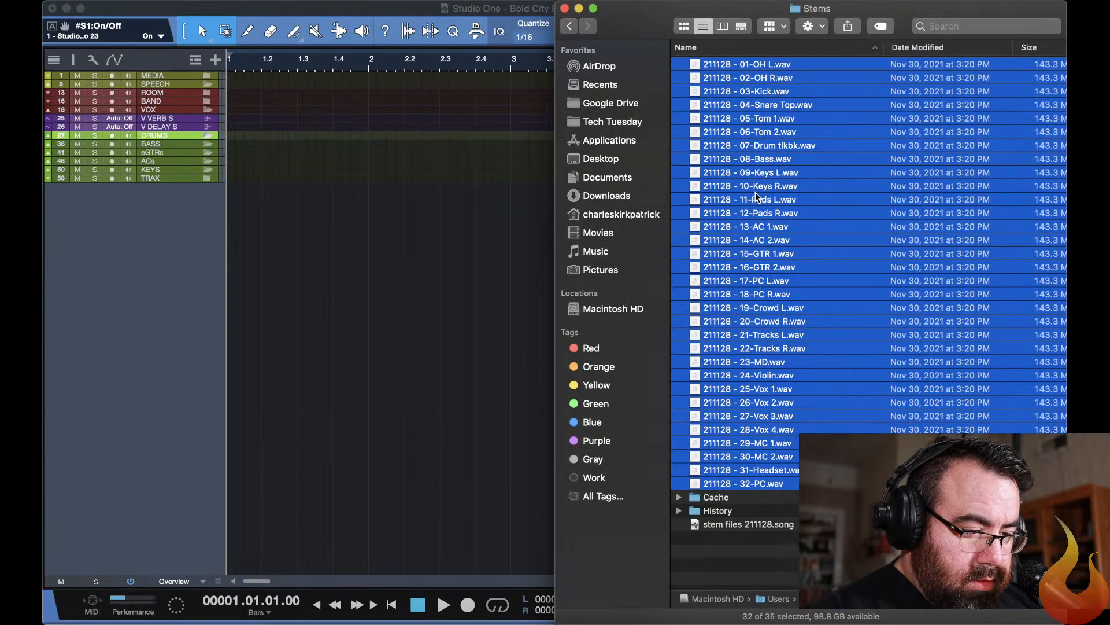
pyautogui.moveTo(489, 257); pyautogui.dragTo(253, 333)
pyautogui.click(264, 331)
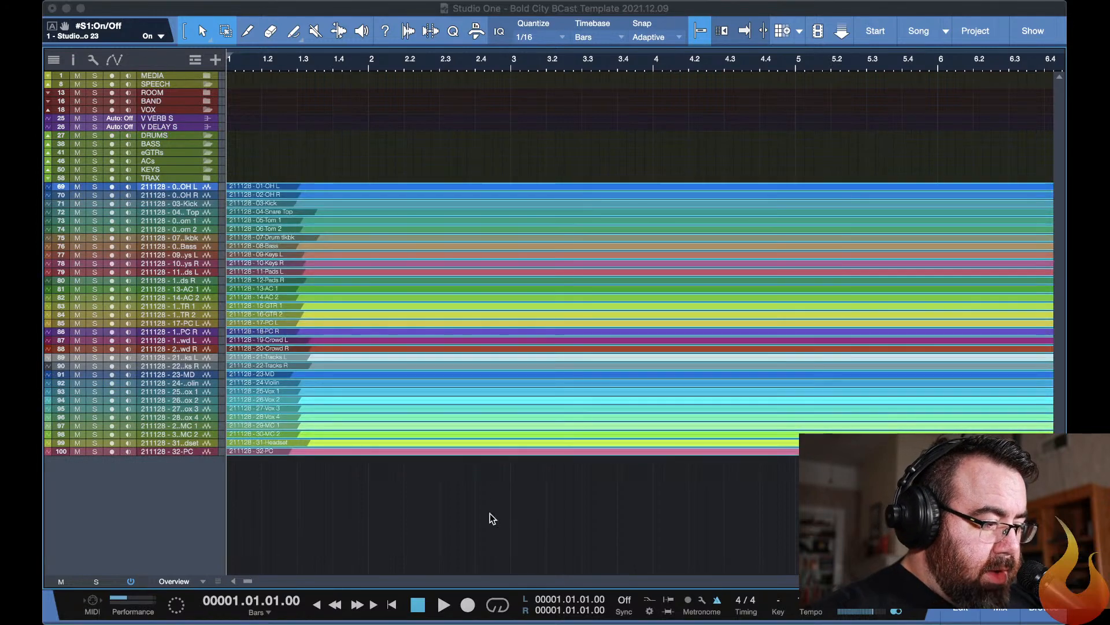
pyautogui.click(169, 581)
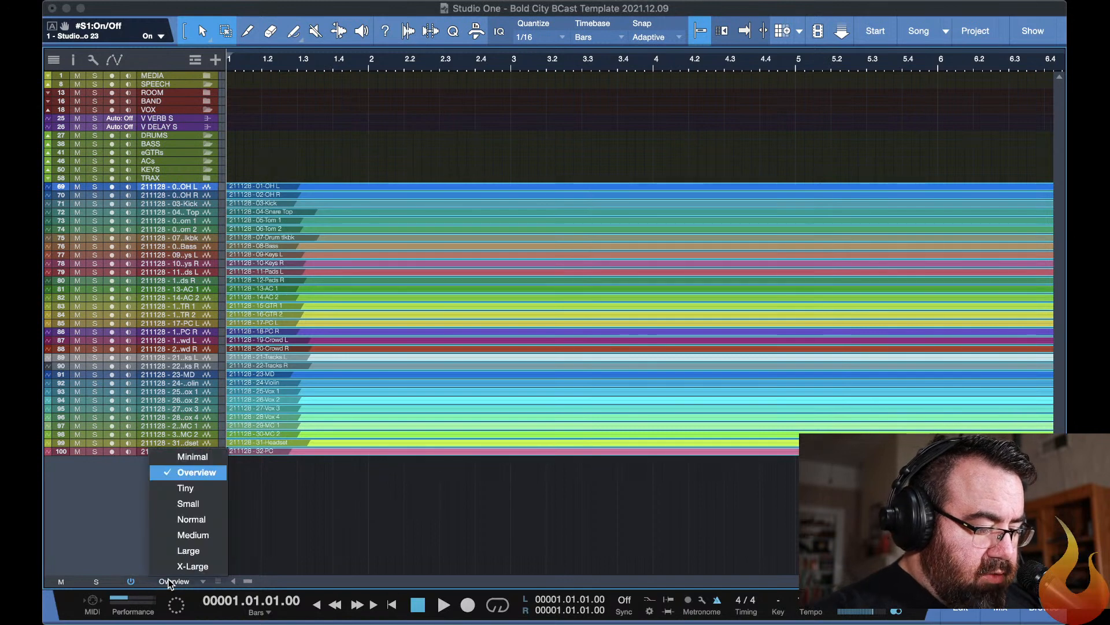
pyautogui.click(181, 503)
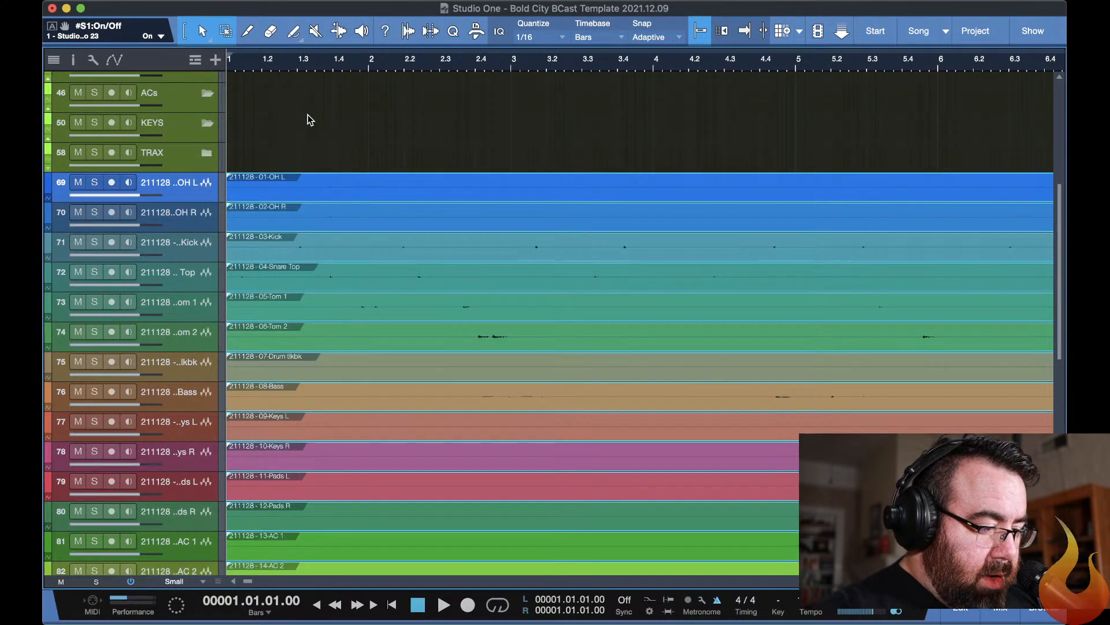
# Expand the DRUMS folder track and its nested OHs folder to show the individual drum tracks.
pyautogui.scroll(1, 308, 118)
pyautogui.scroll(6, 308, 115)
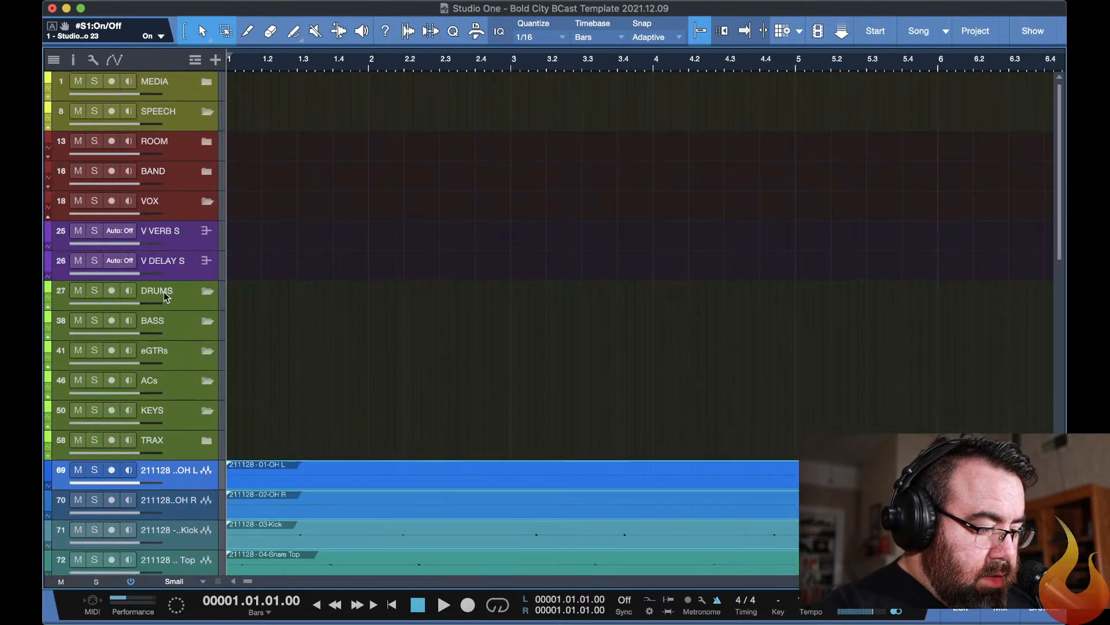
pyautogui.click(206, 295)
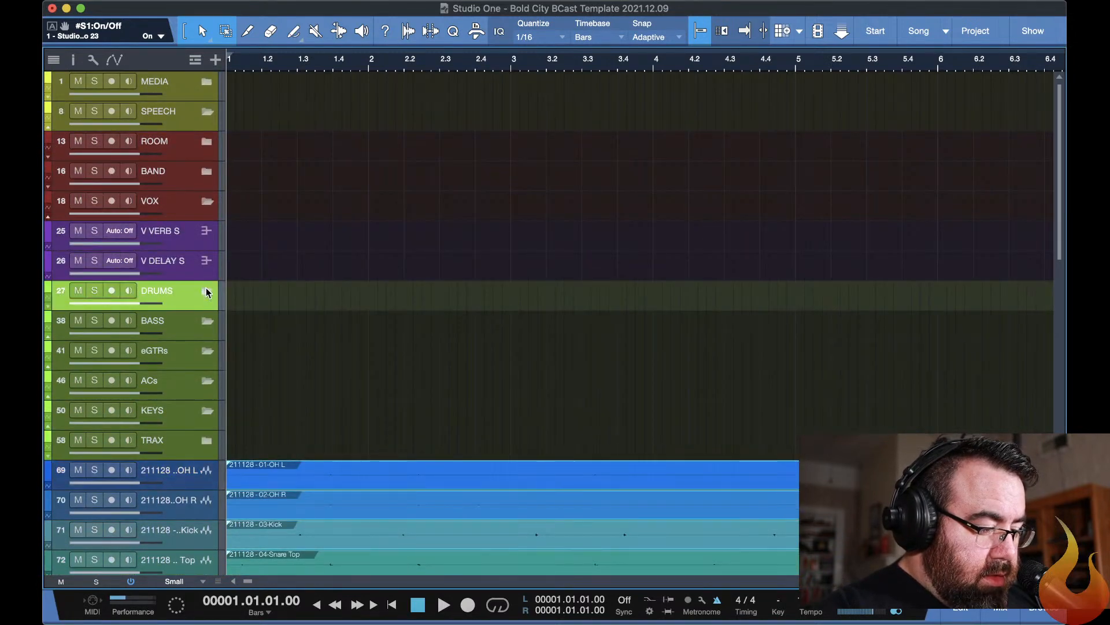
pyautogui.click(206, 292)
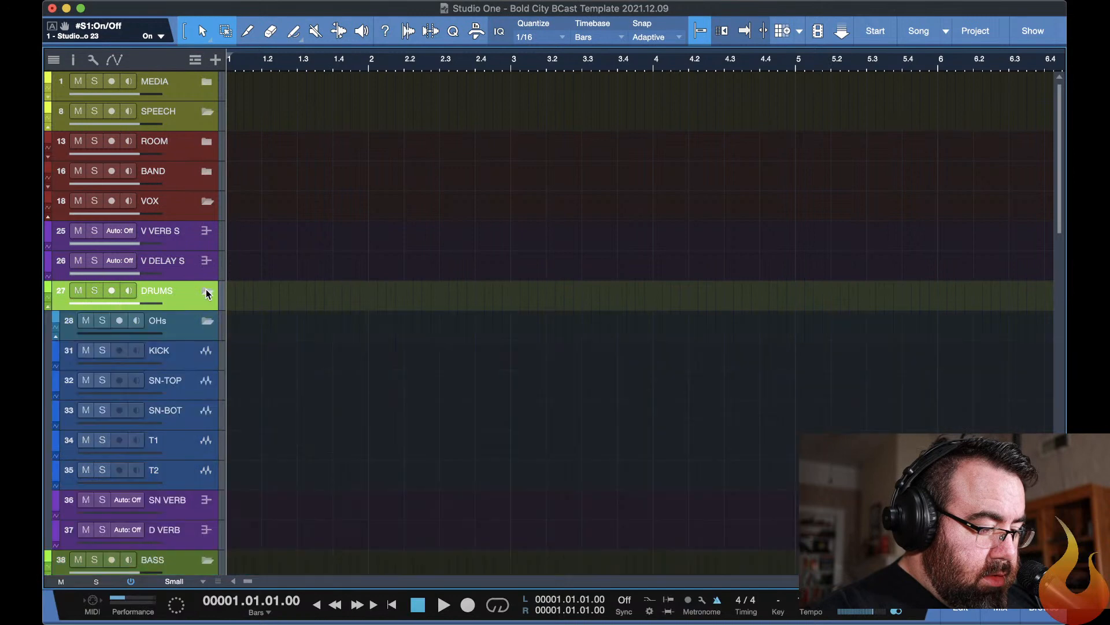
pyautogui.click(205, 322)
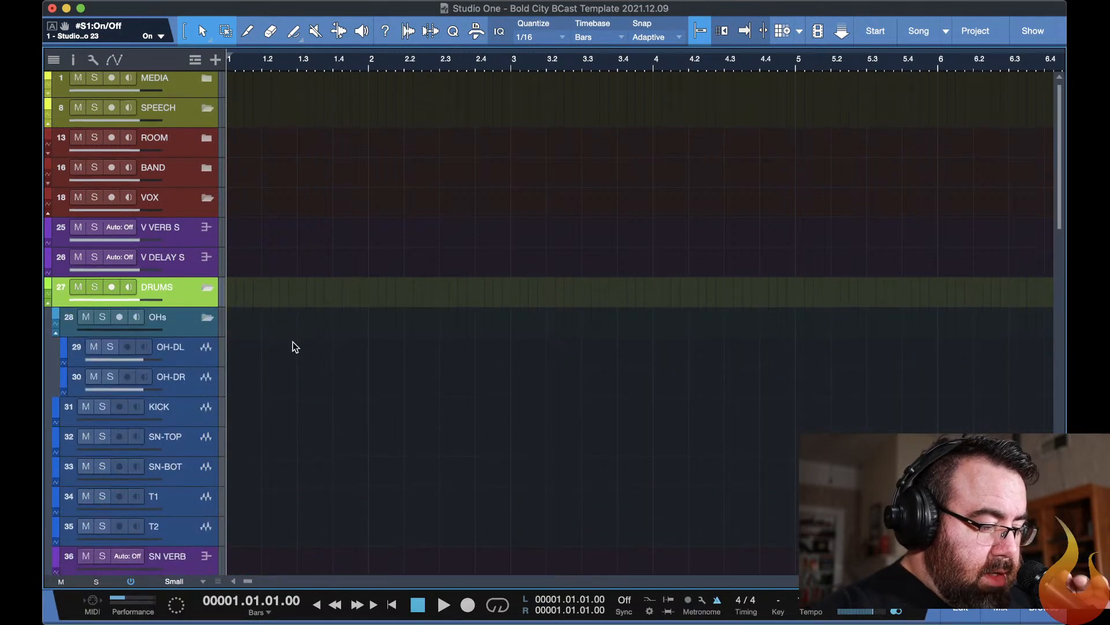
# Move the 01-OH L and 02-OH R audio events together onto the OH-DL and OH-DR tracks.
pyautogui.scroll(-3, 293, 342)
pyautogui.scroll(-8, 292, 342)
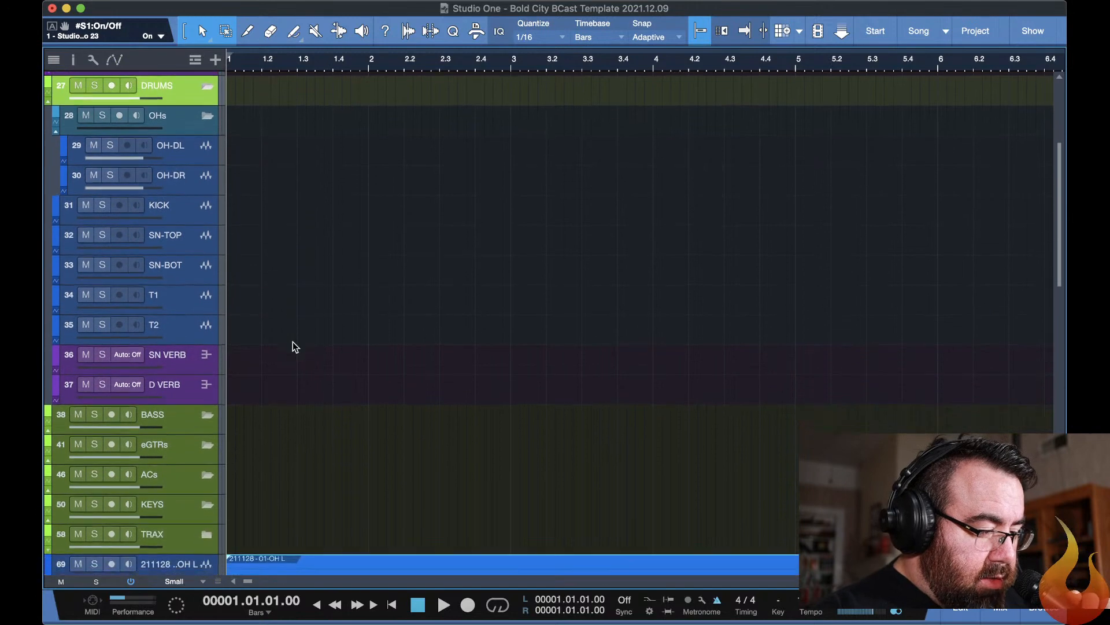
pyautogui.scroll(-1, 292, 342)
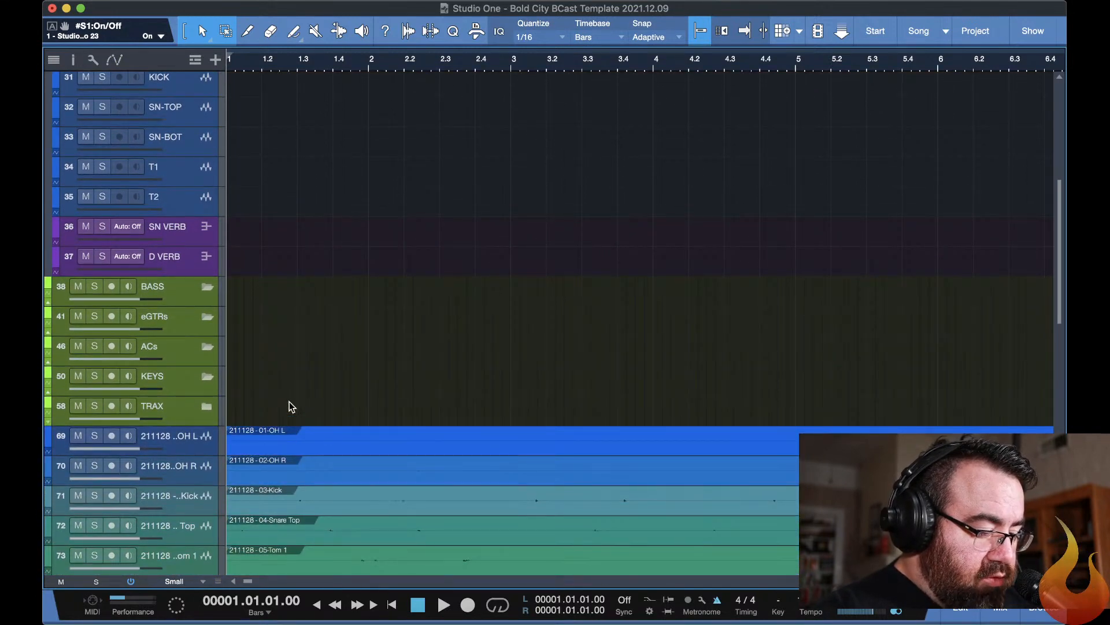
pyautogui.moveTo(289, 401); pyautogui.dragTo(329, 470)
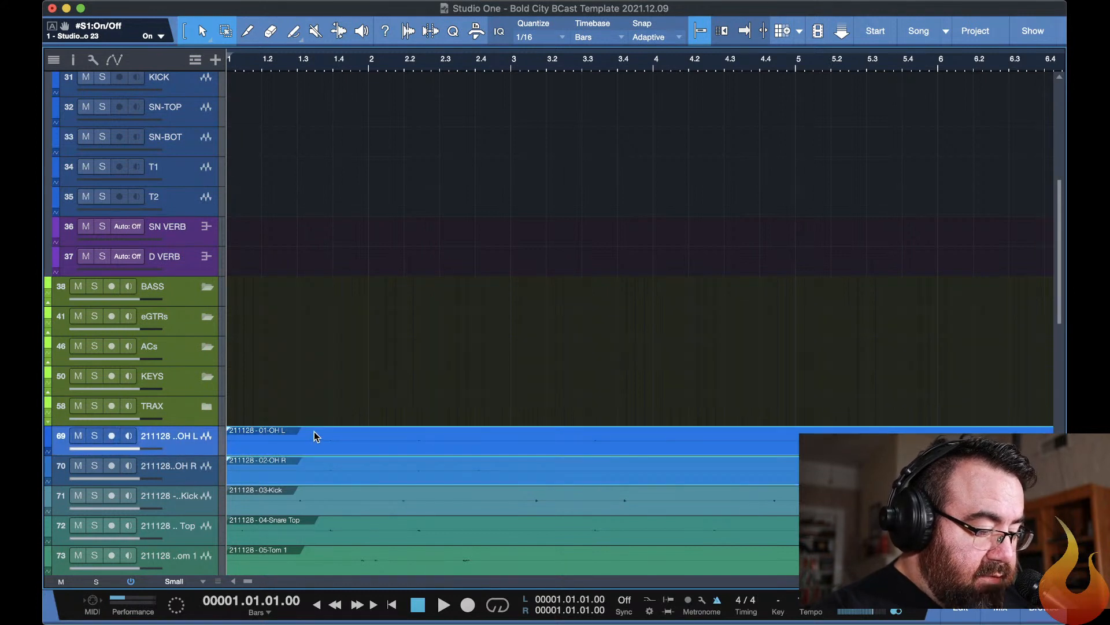
pyautogui.moveTo(314, 431); pyautogui.dragTo(309, 150)
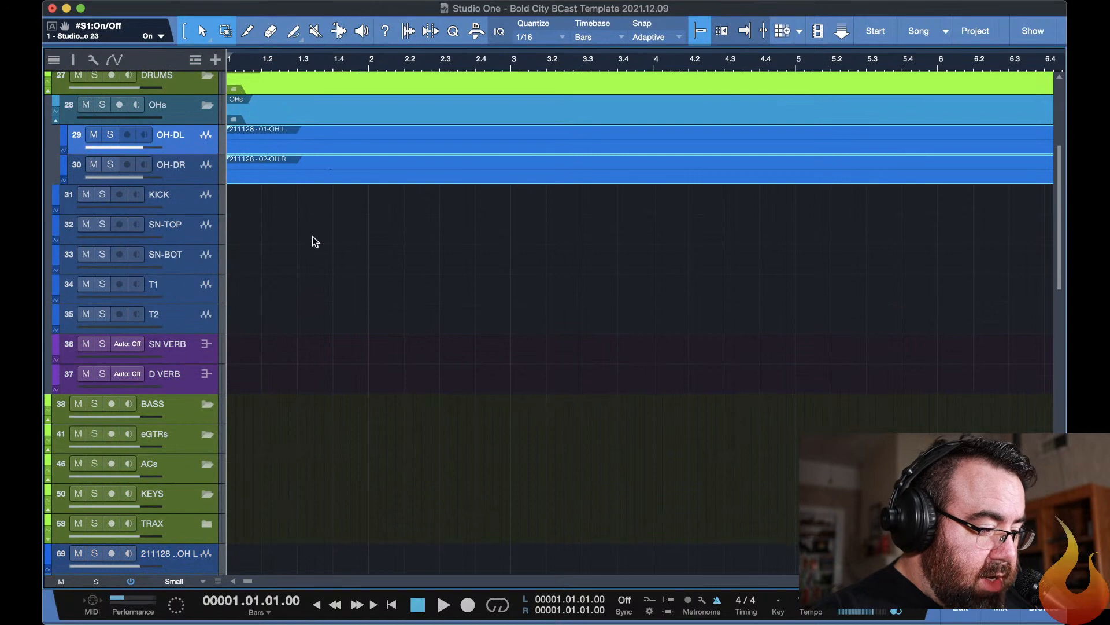
# Move the 03-Kick and 04-Snare Top audio events together onto the KICK and SN-TOP tracks.
pyautogui.scroll(1, 313, 236)
pyautogui.scroll(-2, 312, 238)
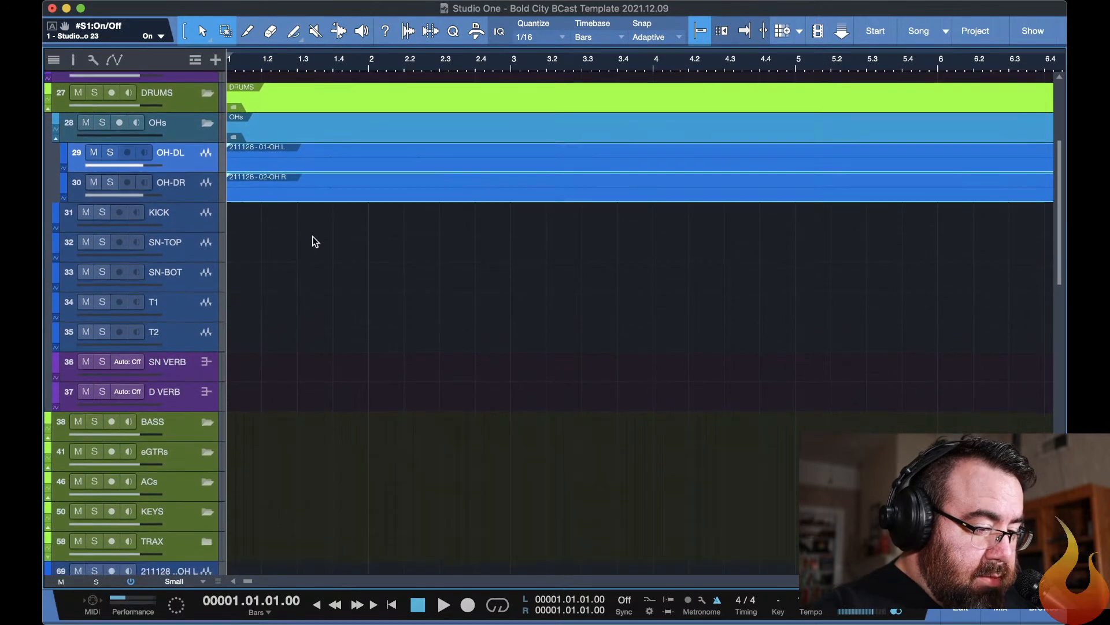
pyautogui.scroll(-10, 312, 236)
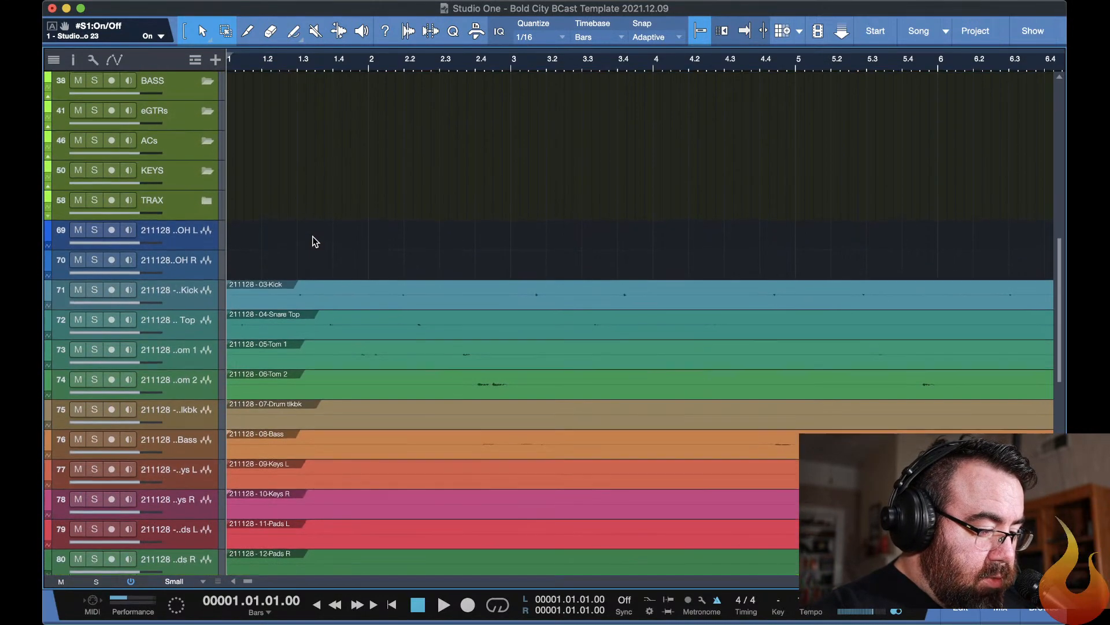
pyautogui.scroll(5, 312, 236)
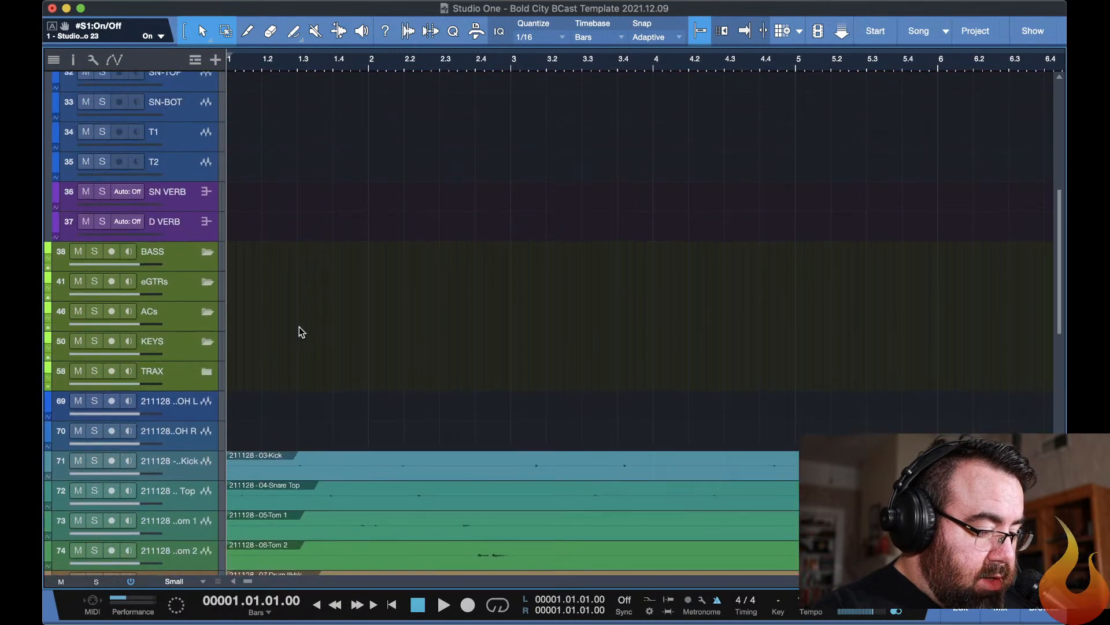
pyautogui.click(335, 457)
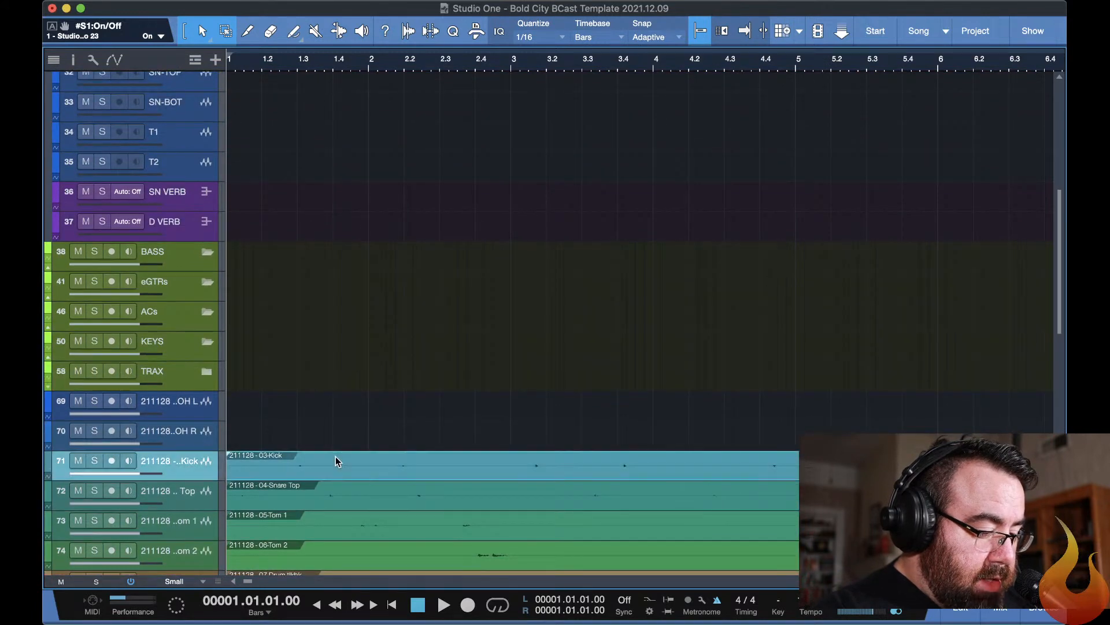
pyautogui.keyDown('shift'); pyautogui.click(347, 496); pyautogui.keyUp('shift')
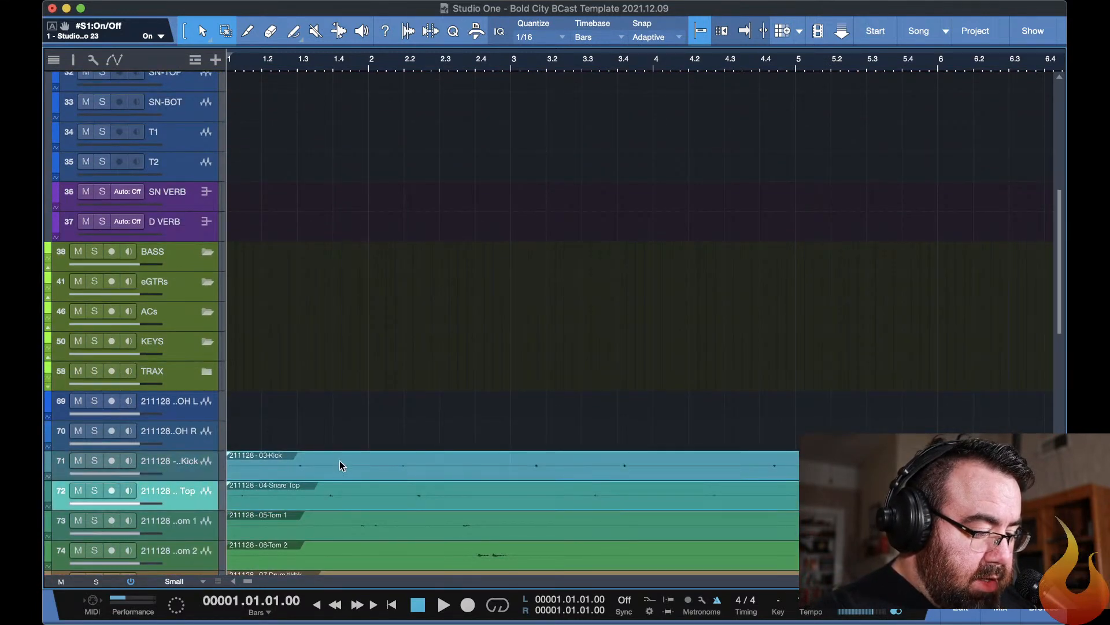
pyautogui.scroll(3, 349, 358)
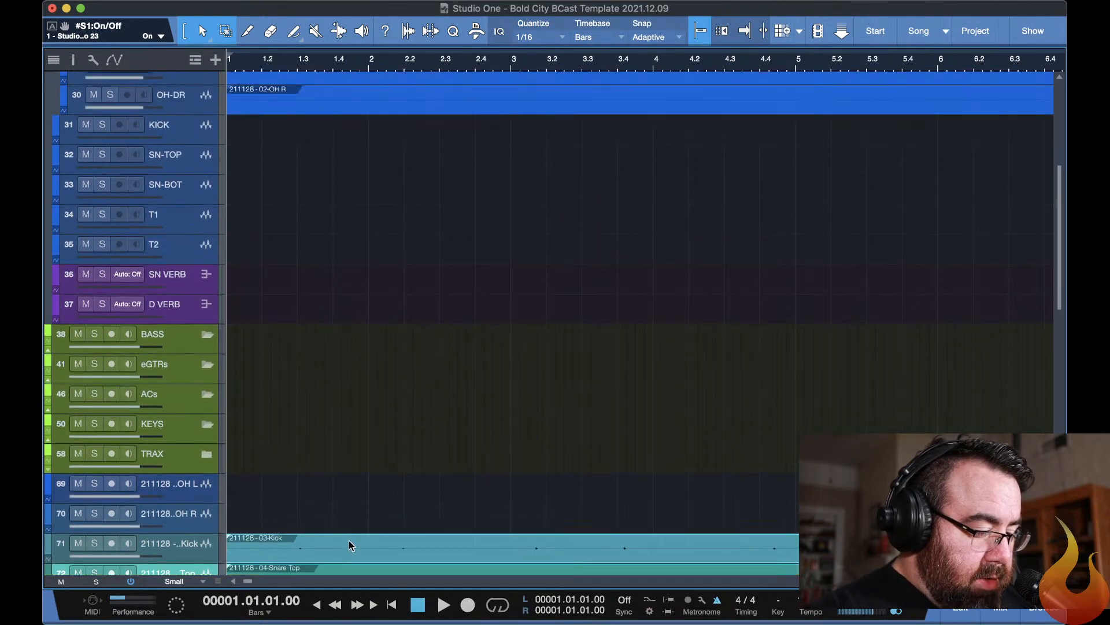
pyautogui.moveTo(349, 540); pyautogui.dragTo(353, 133)
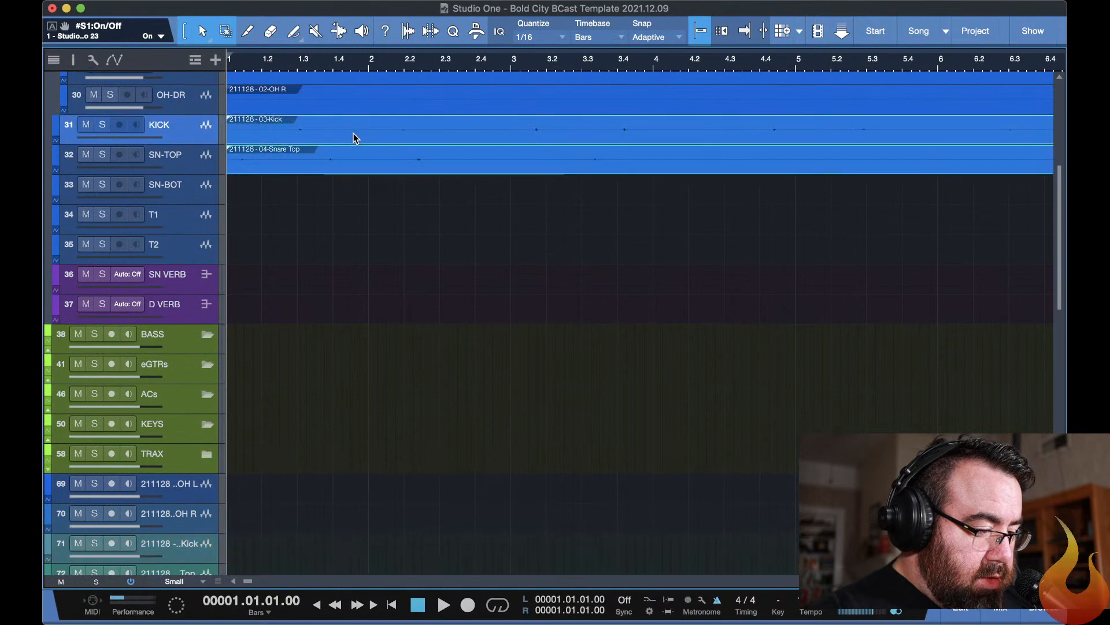
# Move the 05-Tom 1 and 06-Tom 2 audio events together onto the T1 and T2 tracks.
pyautogui.scroll(-3, 360, 296)
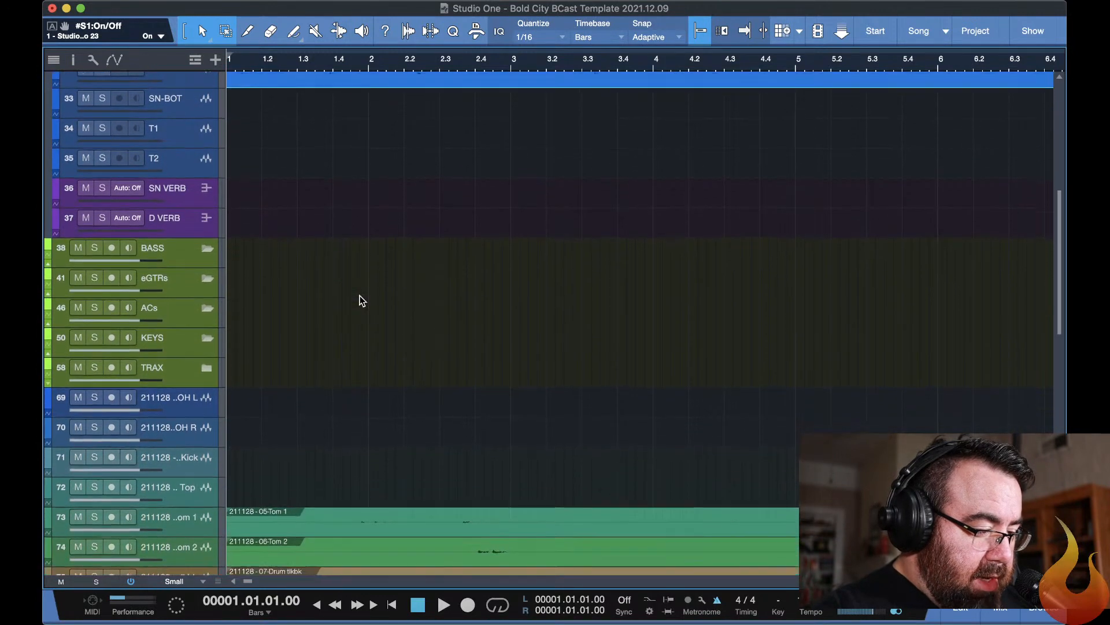
pyautogui.scroll(-2, 360, 296)
pyautogui.click(315, 443)
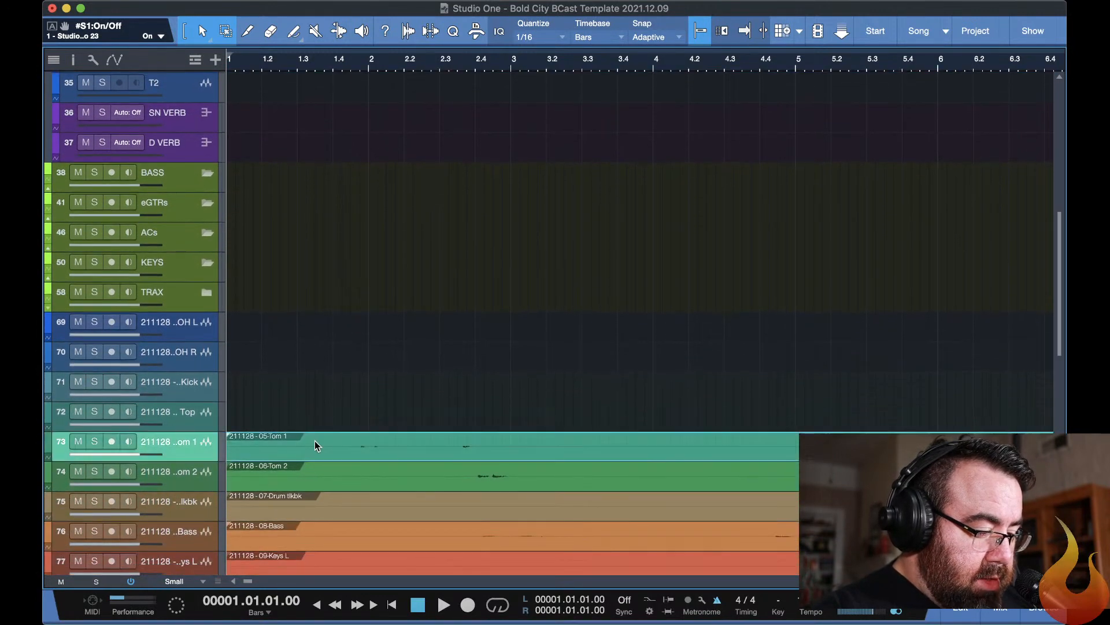
pyautogui.keyDown('shift'); pyautogui.click(316, 478); pyautogui.keyUp('shift')
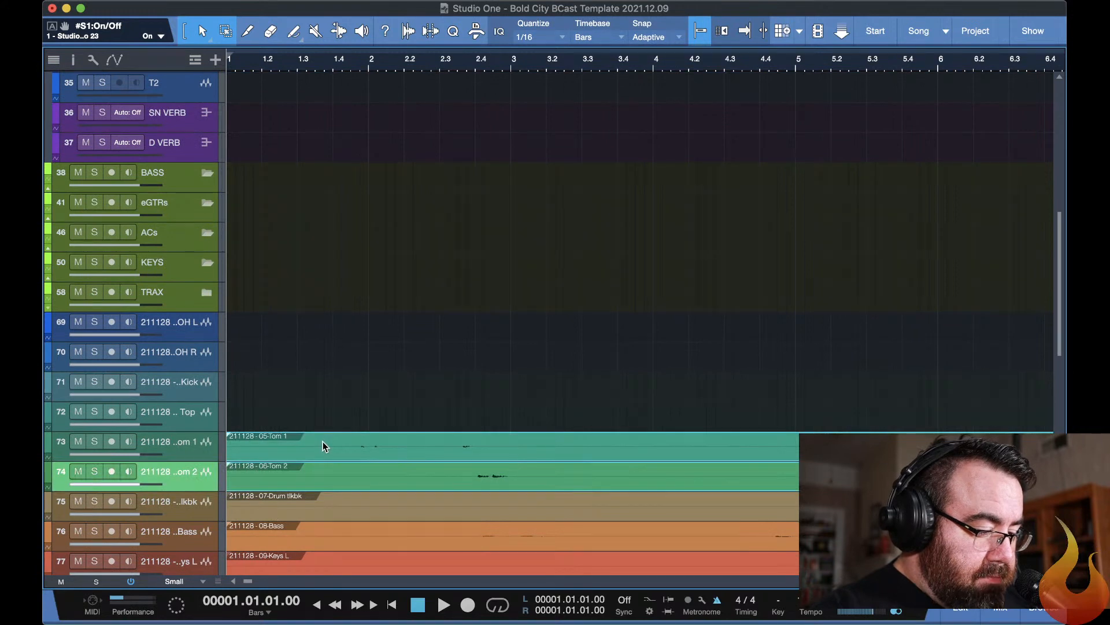
pyautogui.moveTo(323, 442); pyautogui.dragTo(313, 86)
pyautogui.press('super+z')
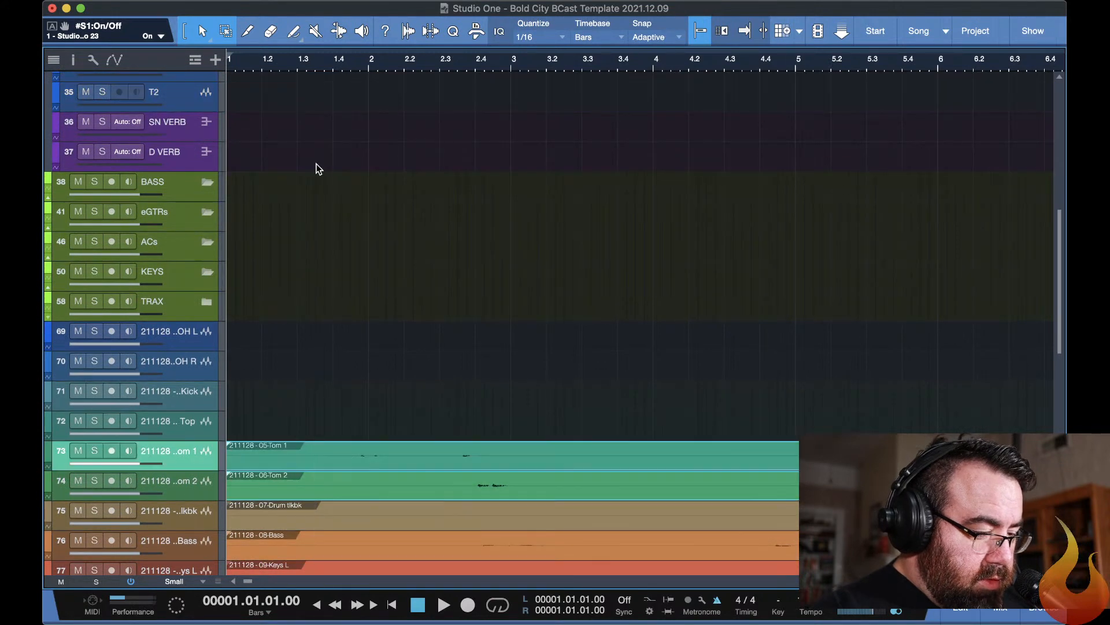
pyautogui.scroll(4, 325, 265)
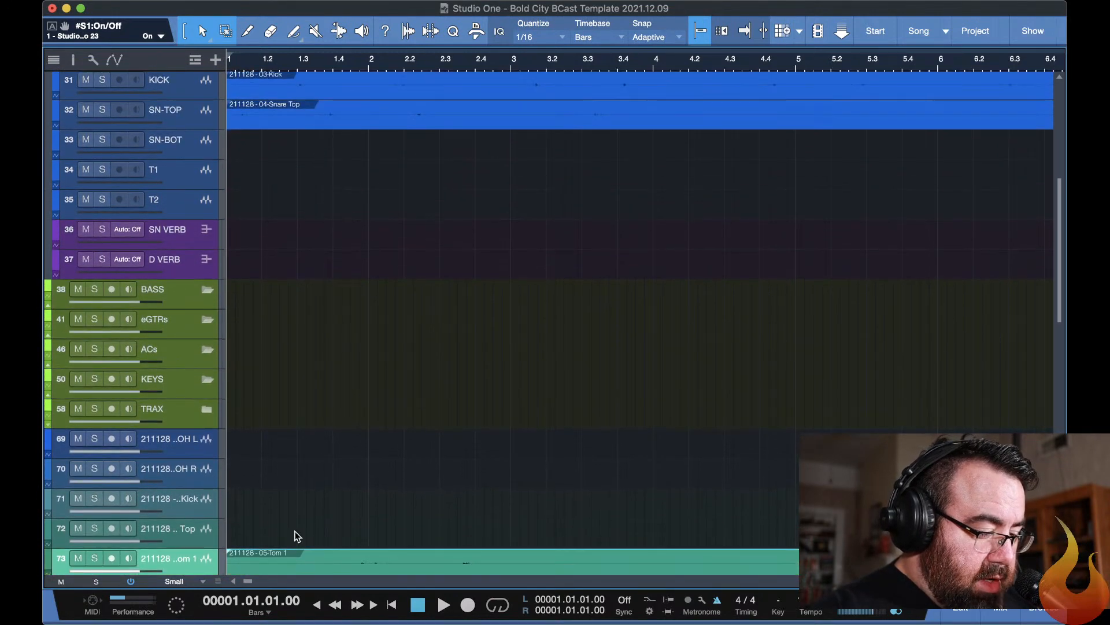
pyautogui.moveTo(318, 557); pyautogui.dragTo(318, 186)
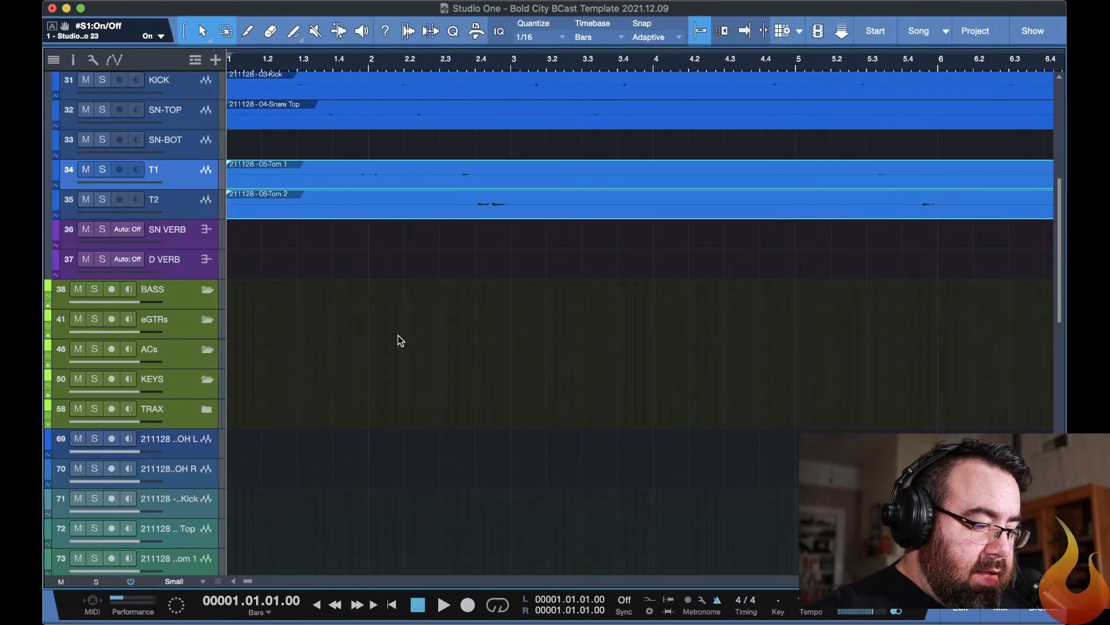
# Remove the six emptied import tracks below TRAX, from OH L through Tom 2.
pyautogui.scroll(-3, 398, 336)
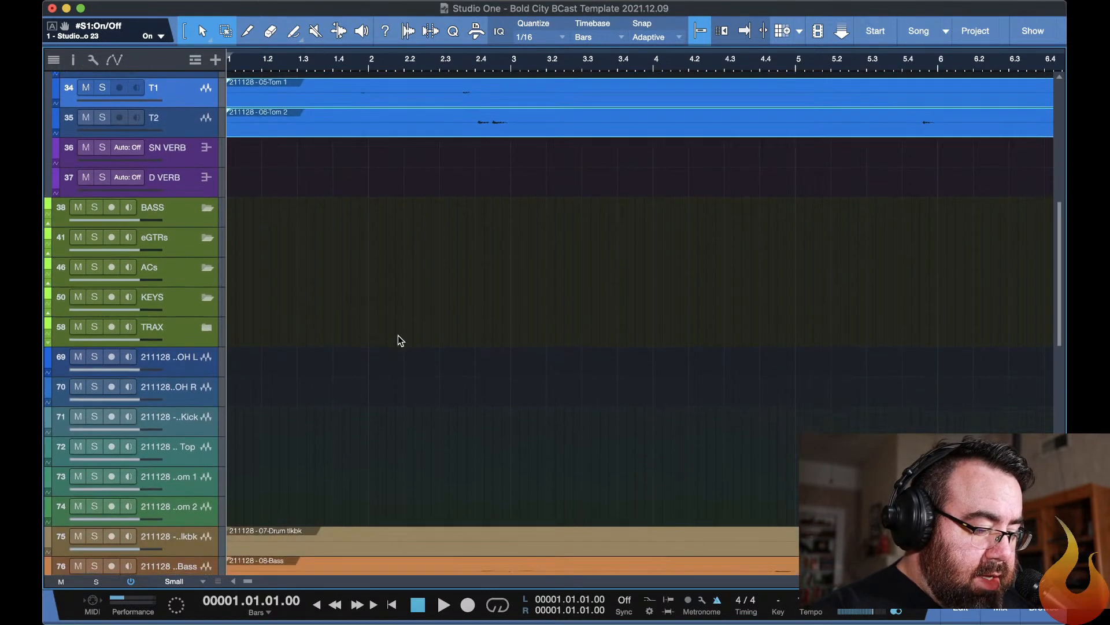
pyautogui.scroll(-2, 398, 335)
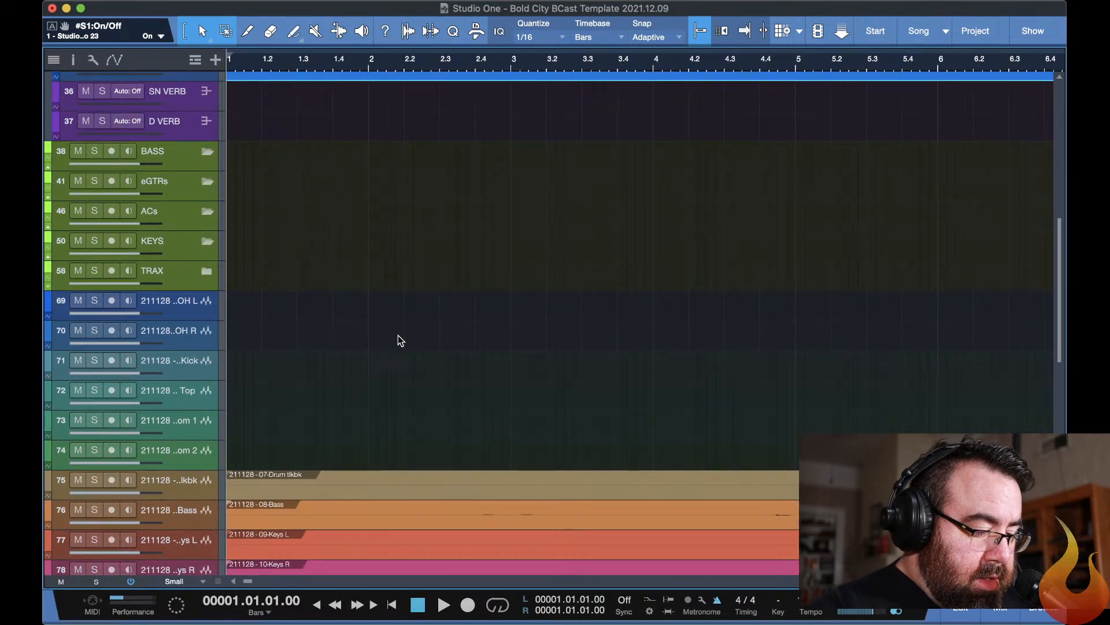
pyautogui.click(203, 460)
pyautogui.scroll(2, 203, 461)
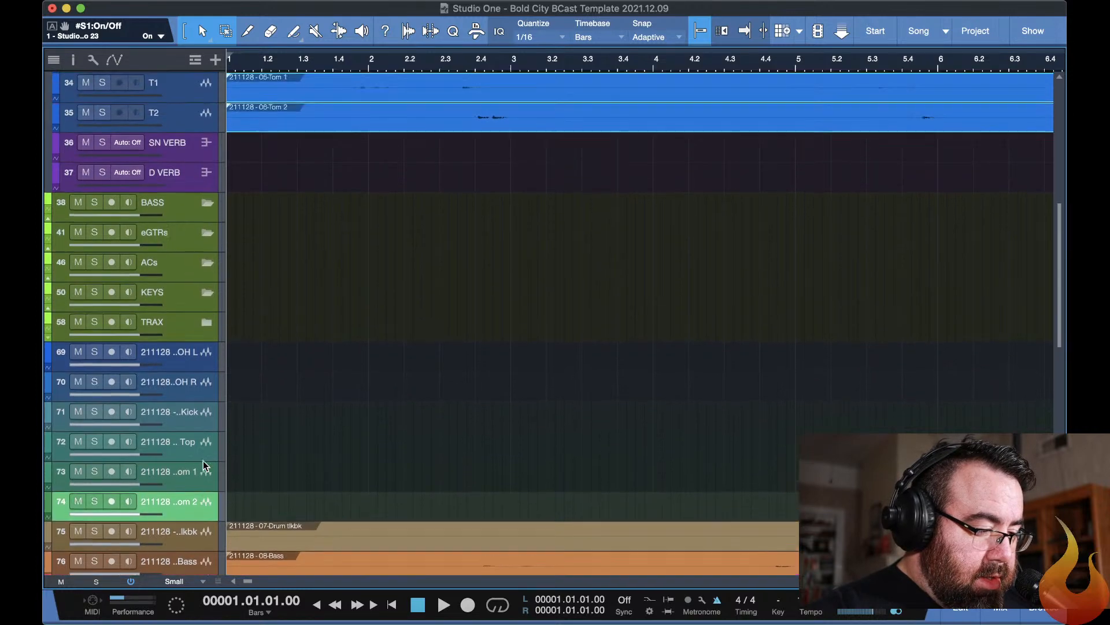
pyautogui.scroll(3, 203, 460)
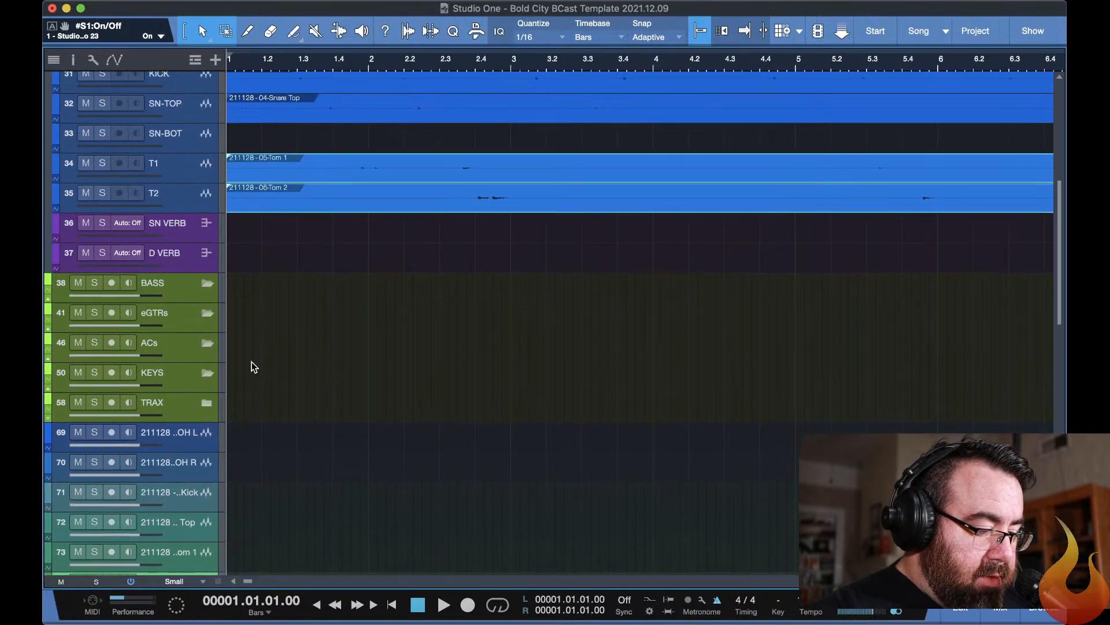
pyautogui.scroll(-5, 252, 366)
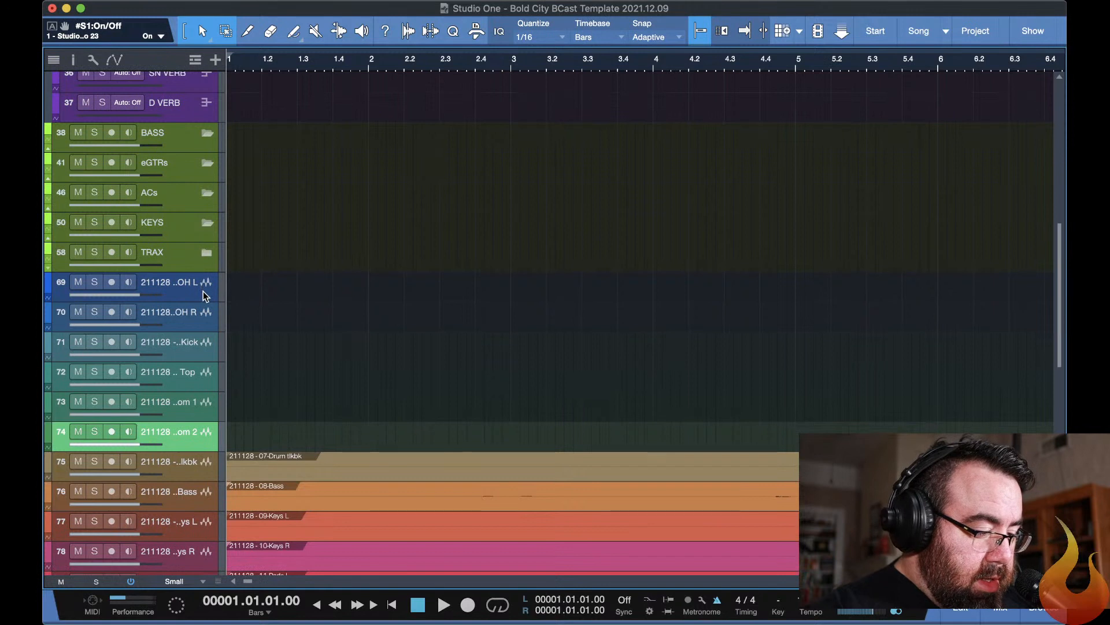
pyautogui.keyDown('shift'); pyautogui.click(203, 290); pyautogui.keyUp('shift')
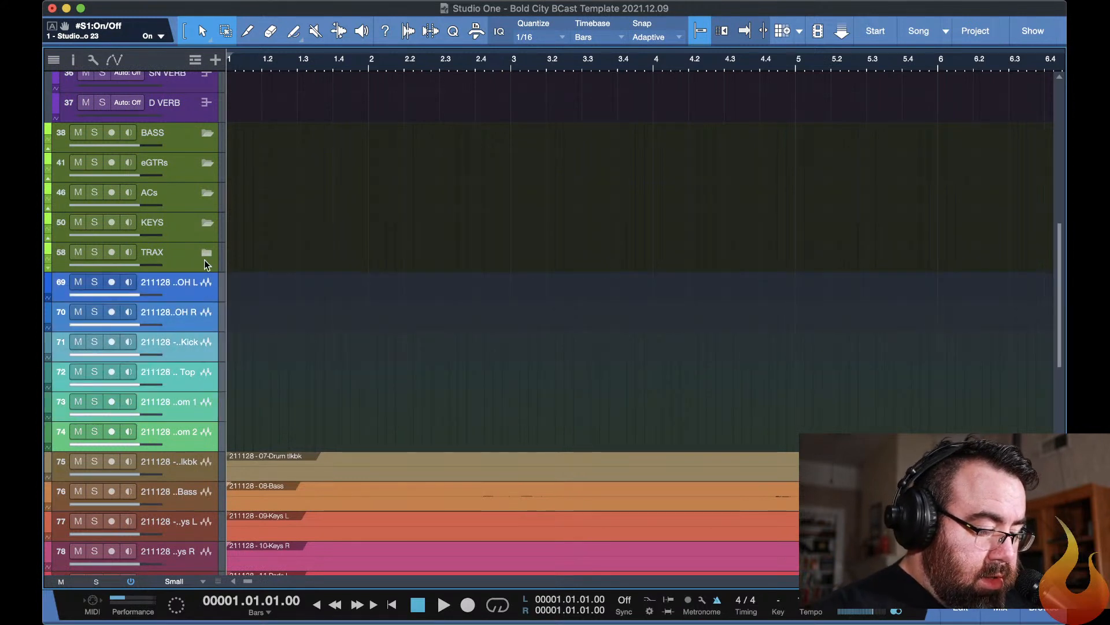
pyautogui.rightClick(178, 297)
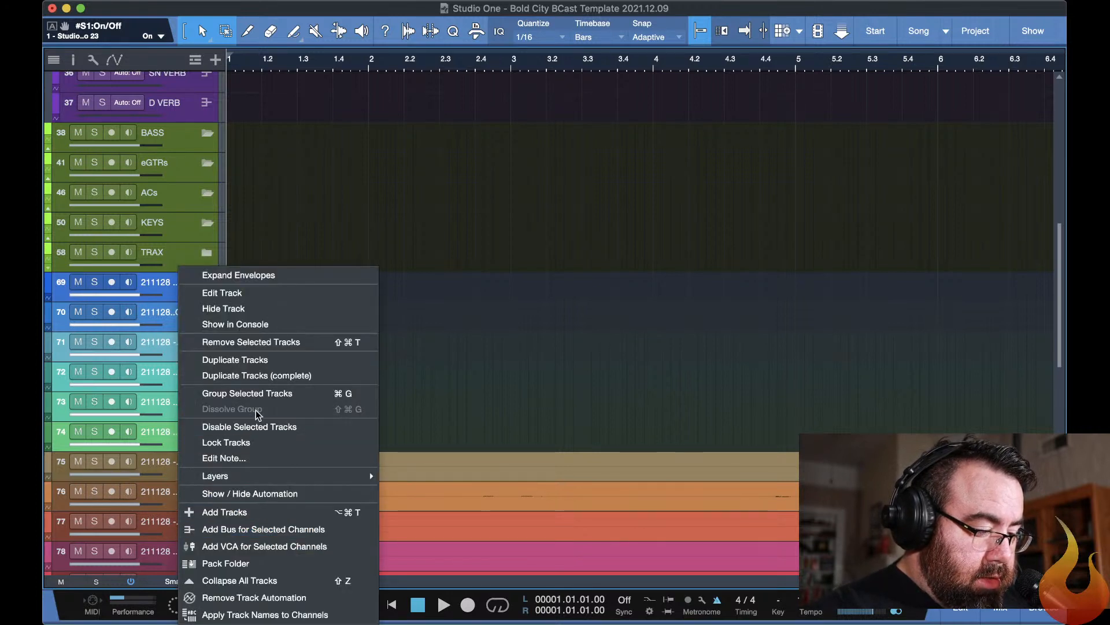
pyautogui.moveTo(241, 482)
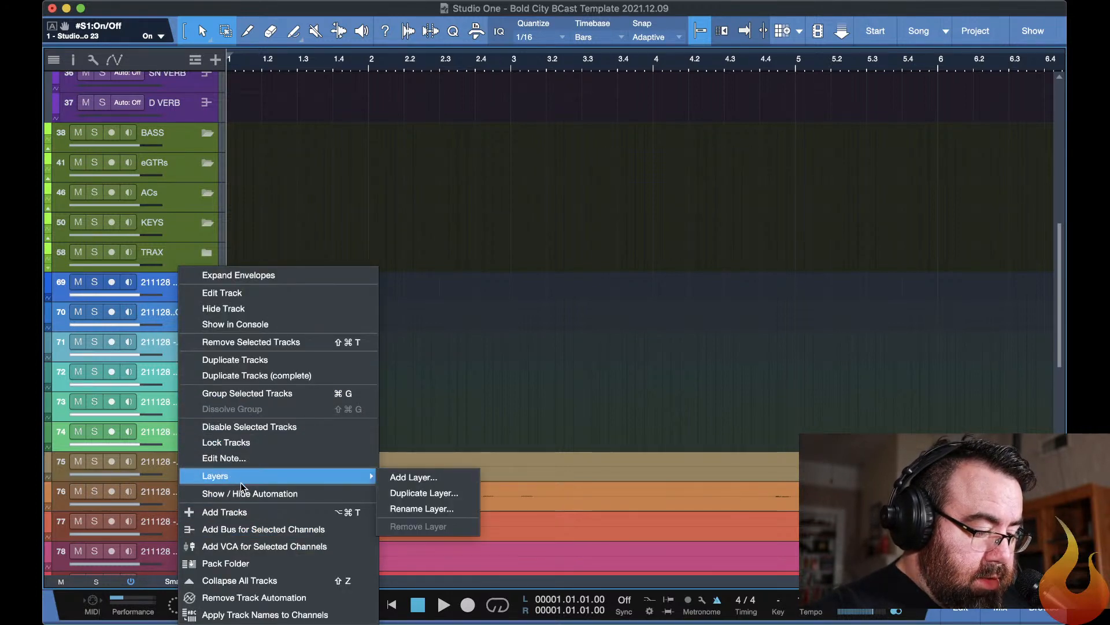
pyautogui.click(376, 254)
pyautogui.rightClick(233, 249)
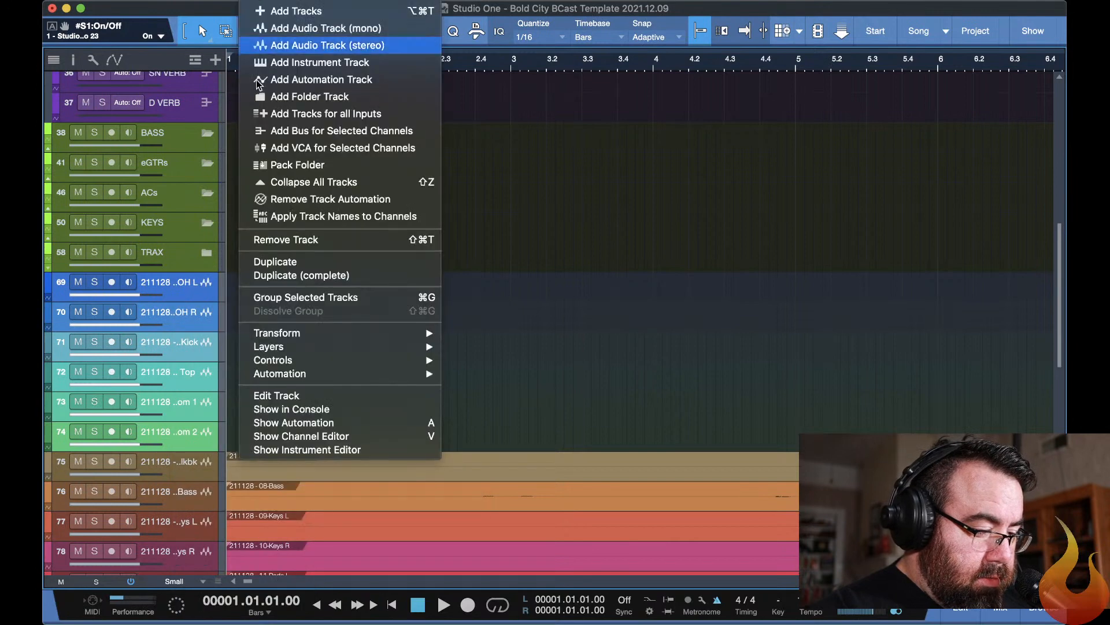
pyautogui.click(276, 244)
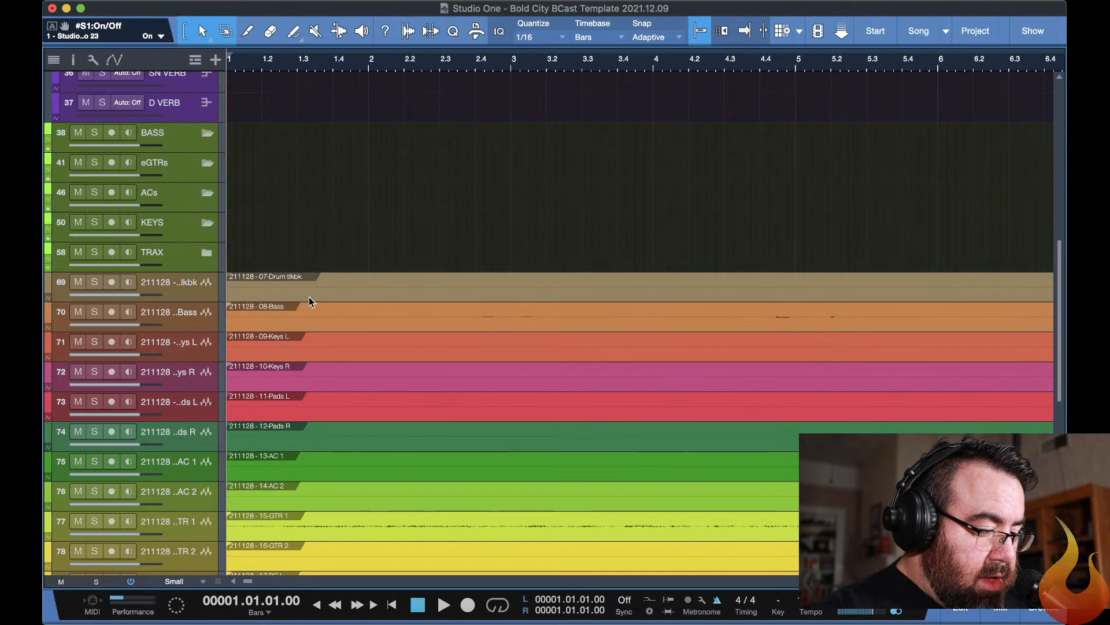
# Move the Drum tlkbk track below Pads L, and place 08-Bass on both the BASS and BASS DIRT tracks inside the BASS folder.
pyautogui.click(206, 288)
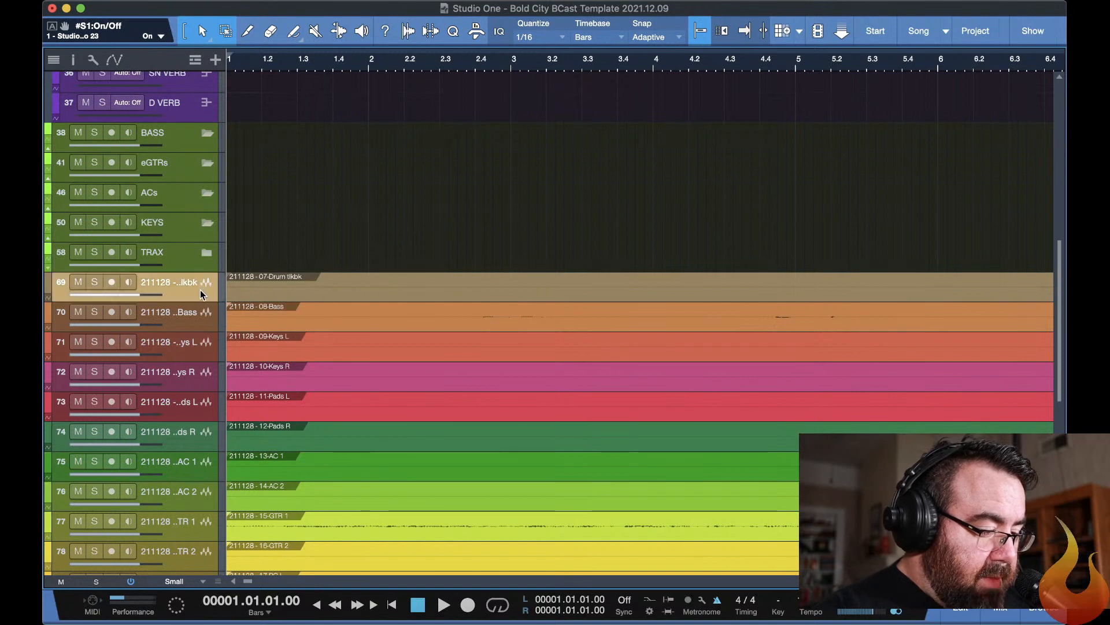
pyautogui.moveTo(201, 290); pyautogui.dragTo(182, 424)
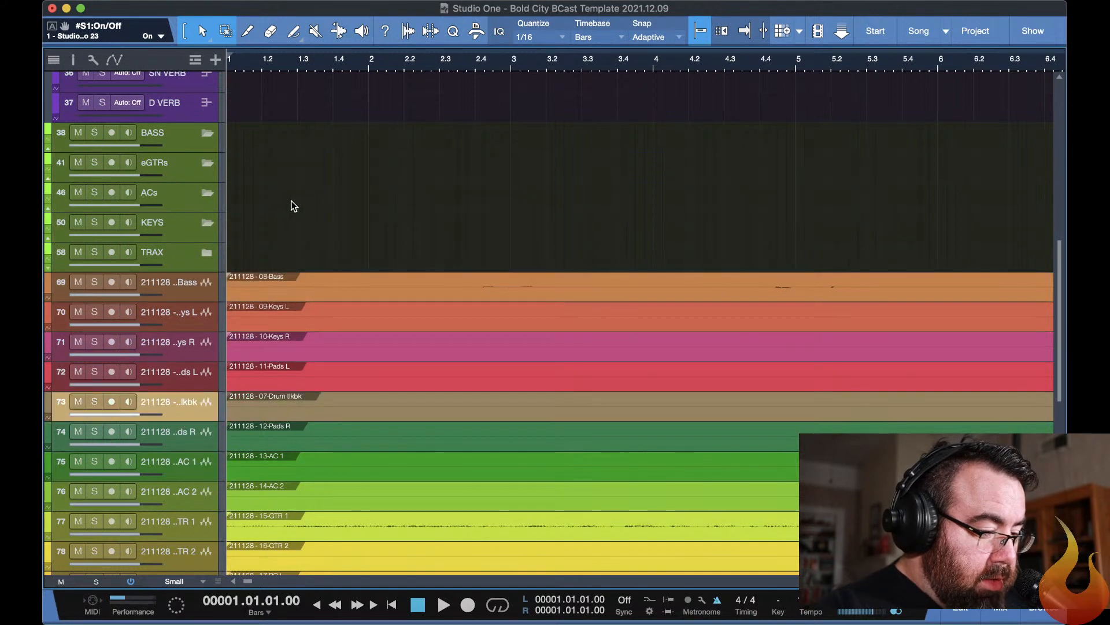
pyautogui.click(206, 133)
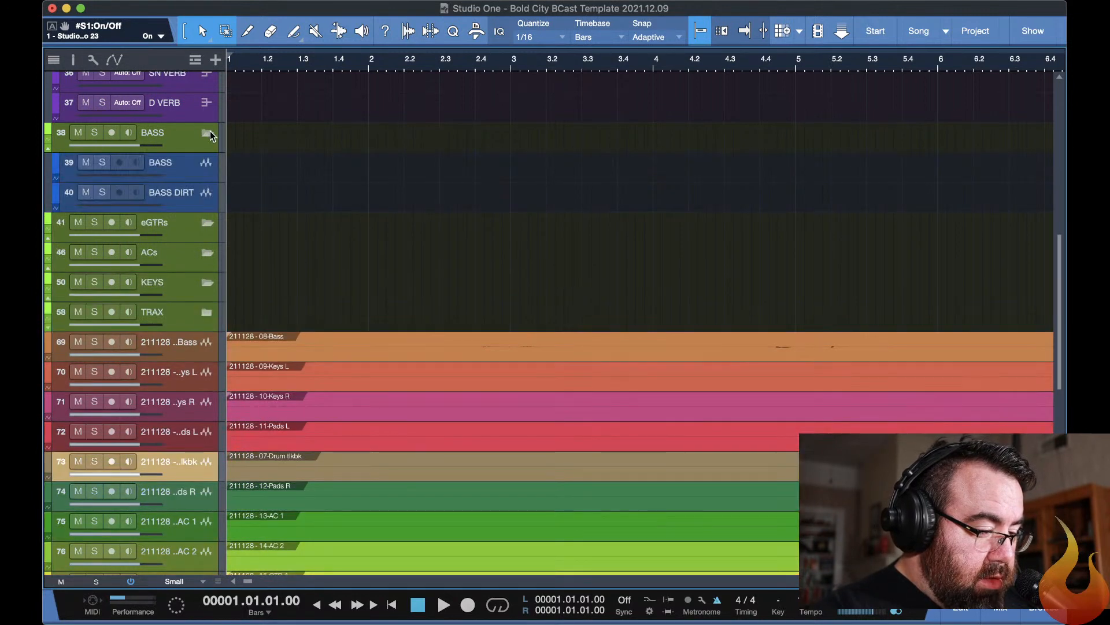
pyautogui.moveTo(313, 343); pyautogui.dragTo(321, 191)
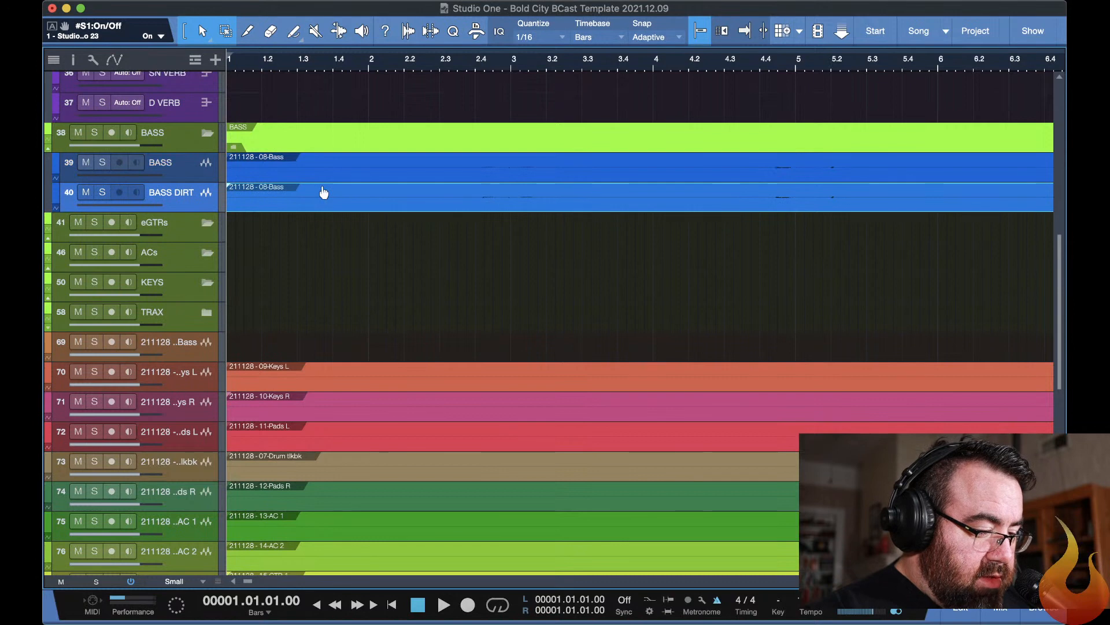
# Switch to the YouTube Studio live streaming page to check the stream and chat, and return to Studio One.
pyautogui.press('super+Tab')
pyautogui.press('super+Tab')
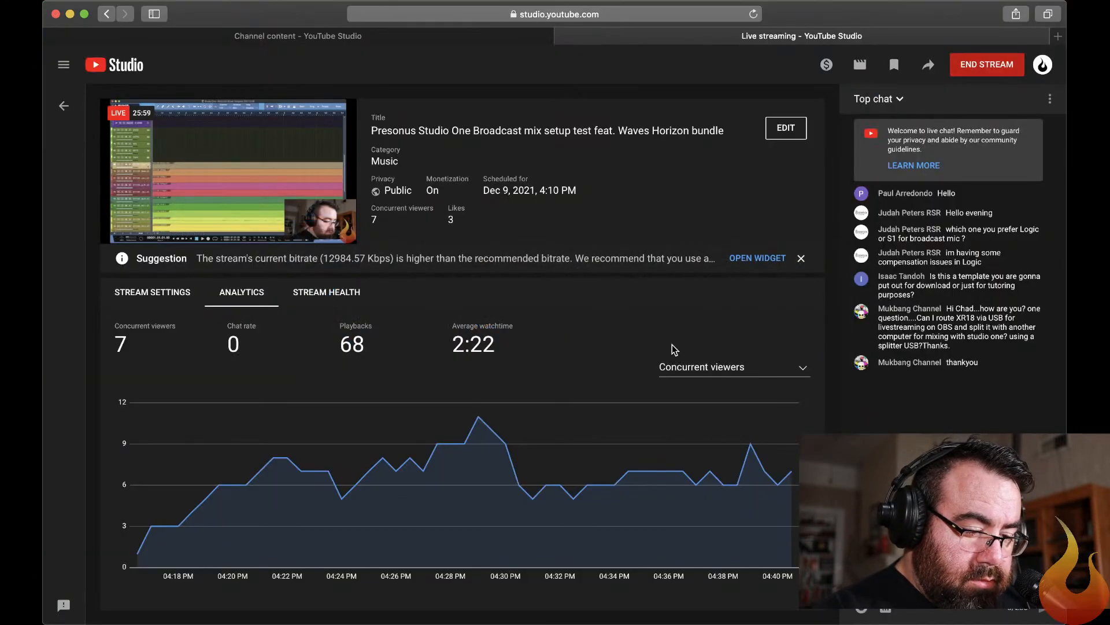
pyautogui.press('super+Tab')
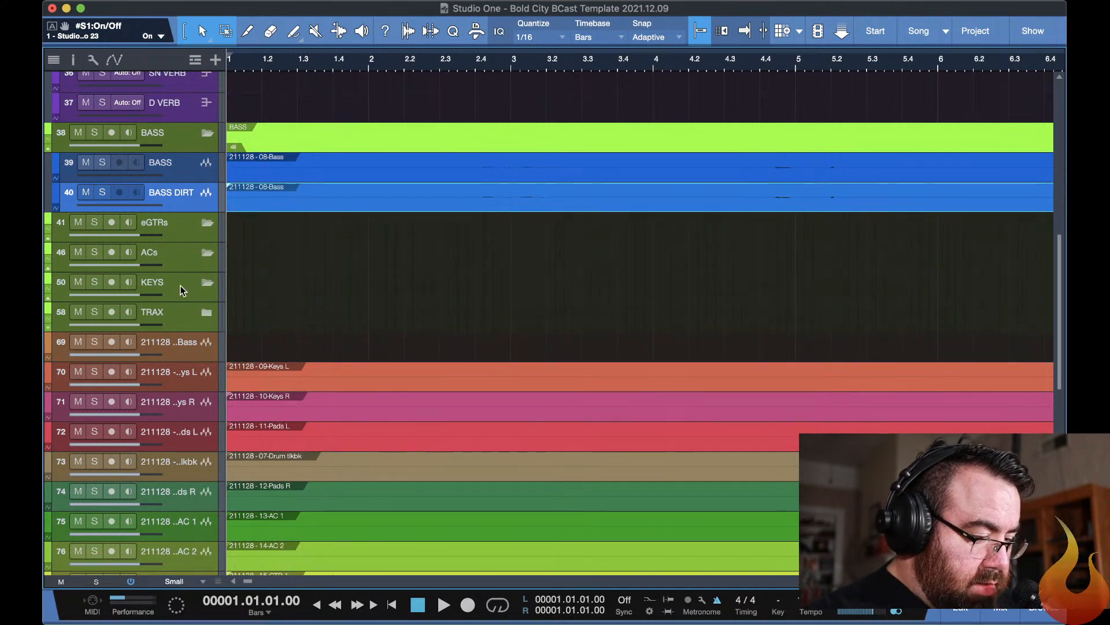
# Expand the KEYS folder track and its nested KEYS-1 and KEYS-2 folders.
pyautogui.click(207, 283)
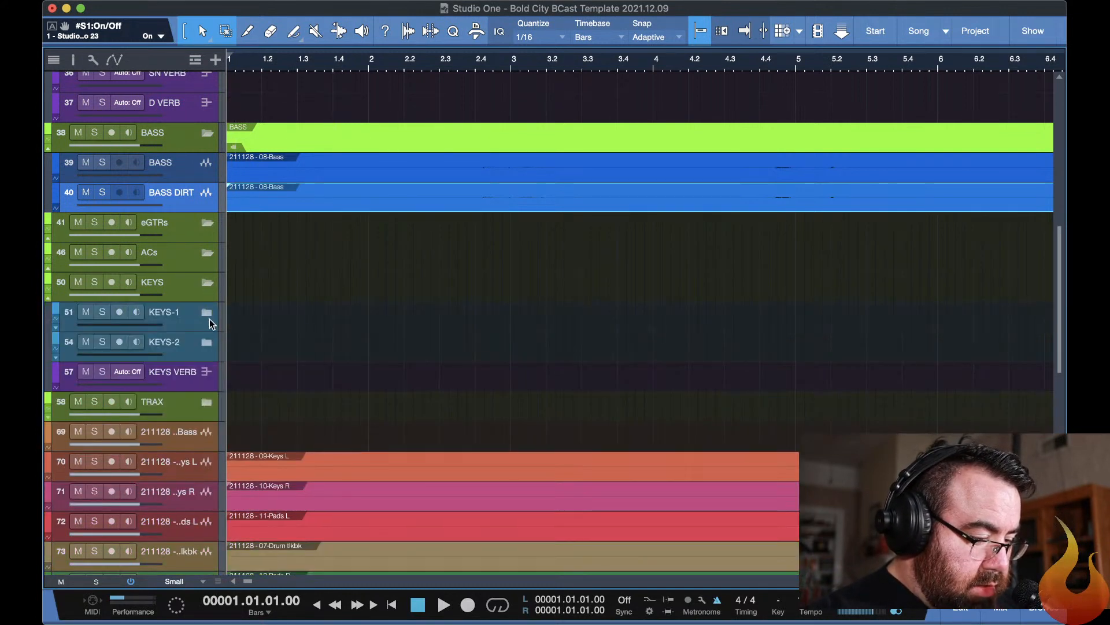
pyautogui.click(209, 316)
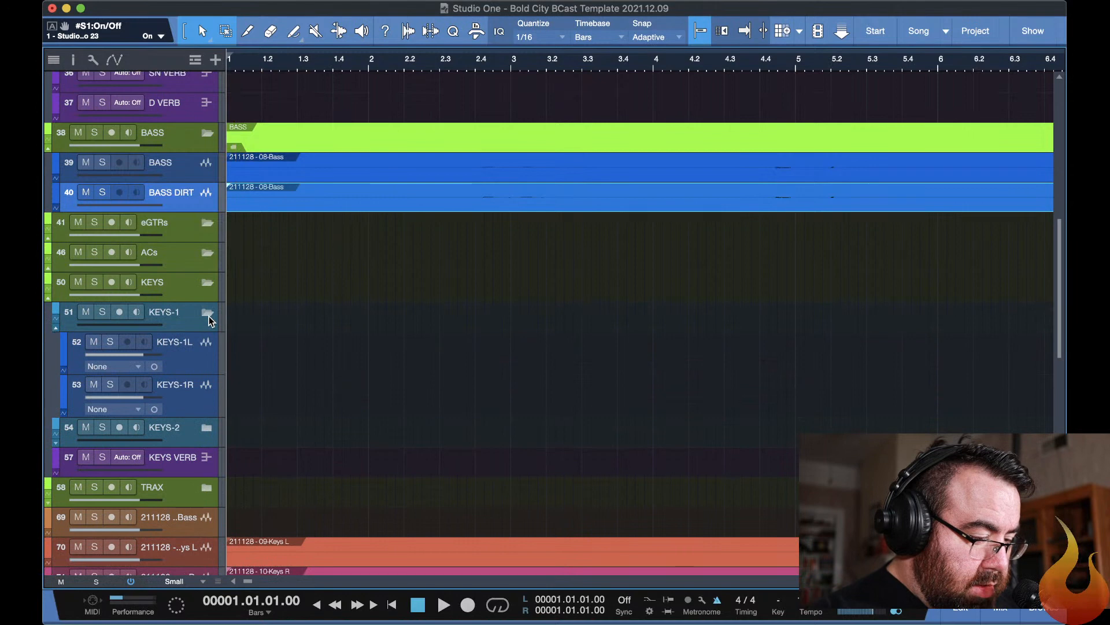
pyautogui.click(210, 433)
# Move 09-Keys L and 10-Keys R onto the KEYS-1L and KEYS-1R tracks, and 11-Pads L onto KEYS-2L.
pyautogui.scroll(-3, 308, 409)
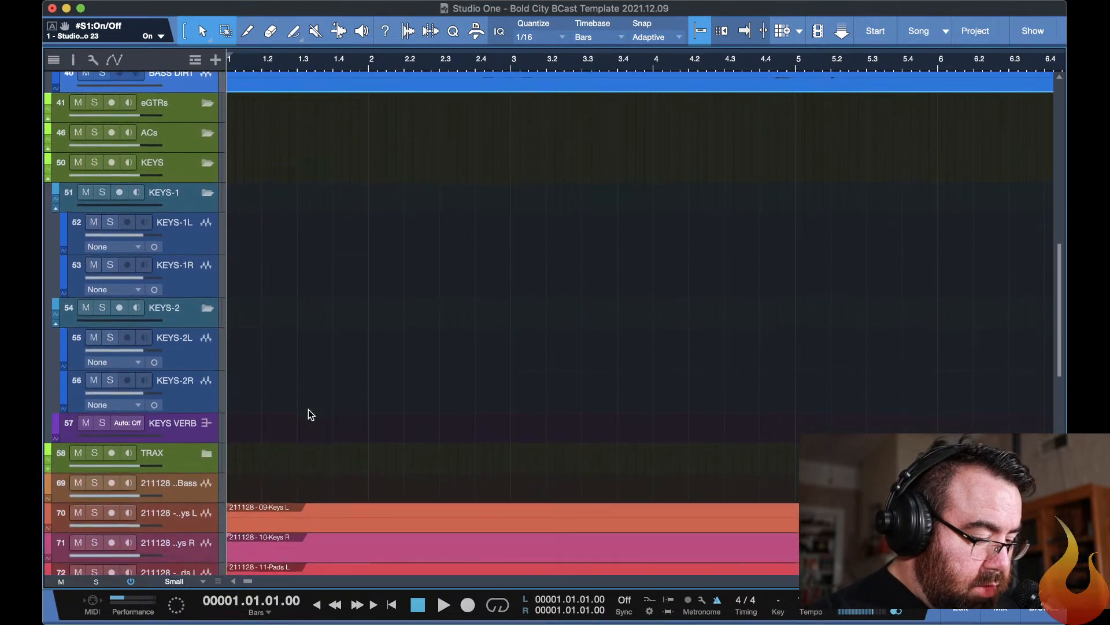
pyautogui.scroll(-2, 307, 408)
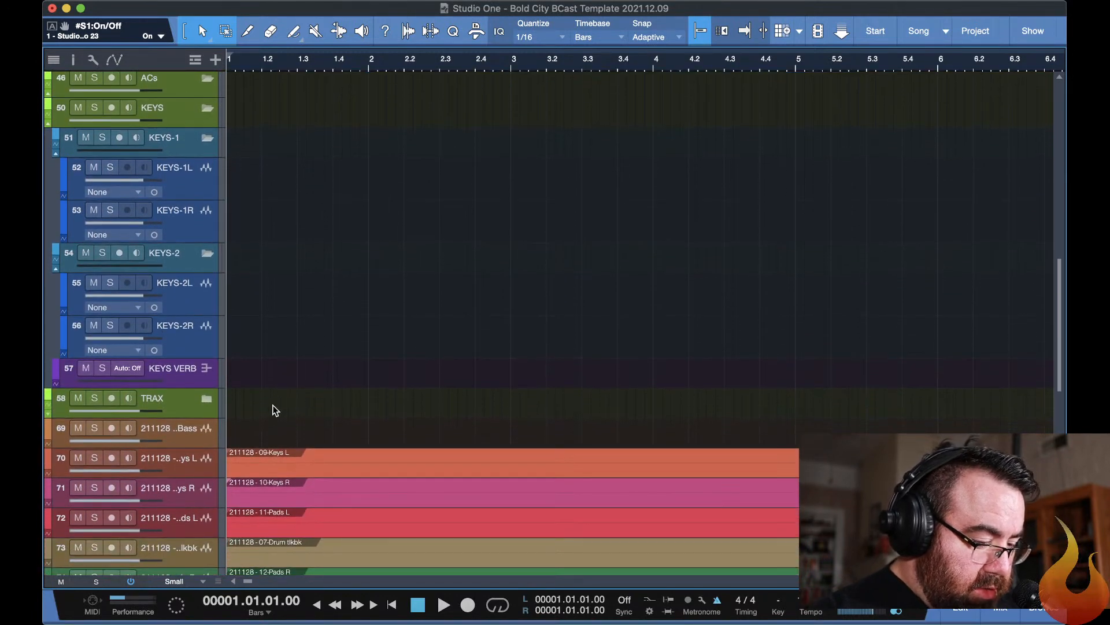
pyautogui.moveTo(262, 420); pyautogui.dragTo(339, 179)
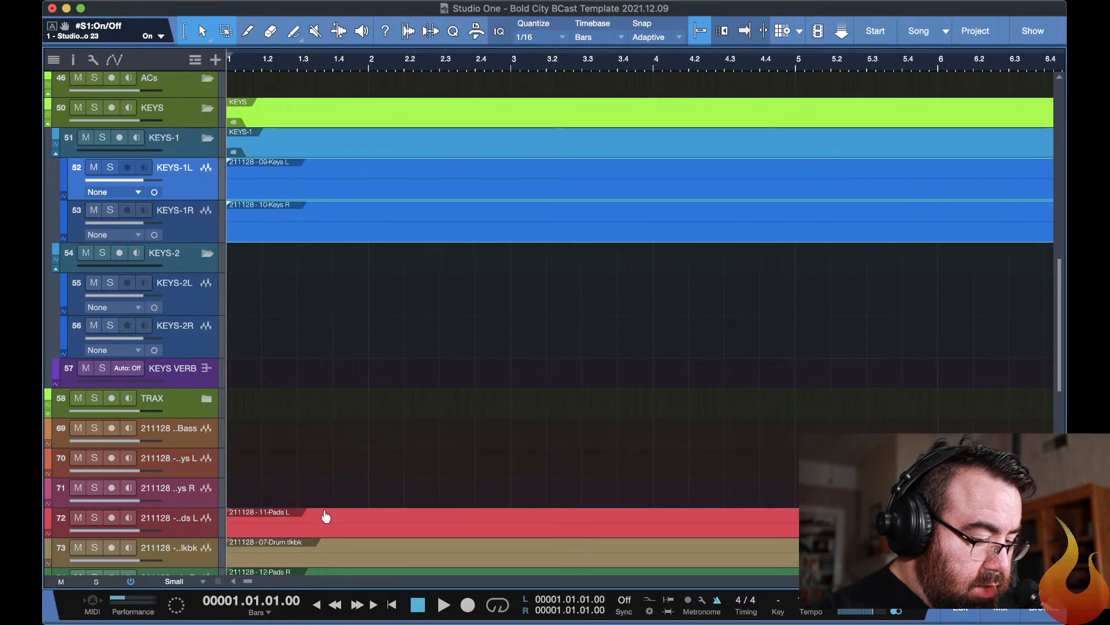
pyautogui.moveTo(338, 512); pyautogui.dragTo(332, 299)
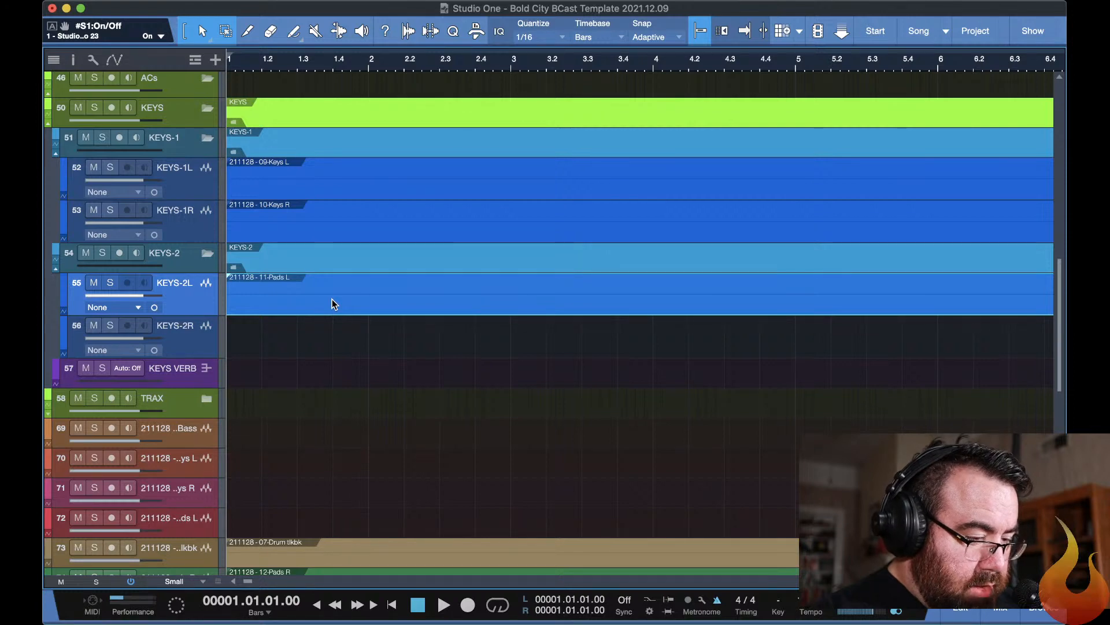
# Recall the 09 KEYS mixer scene and expand the KEYS-1 and KEYS-2 folder channels.
pyautogui.press('F3')
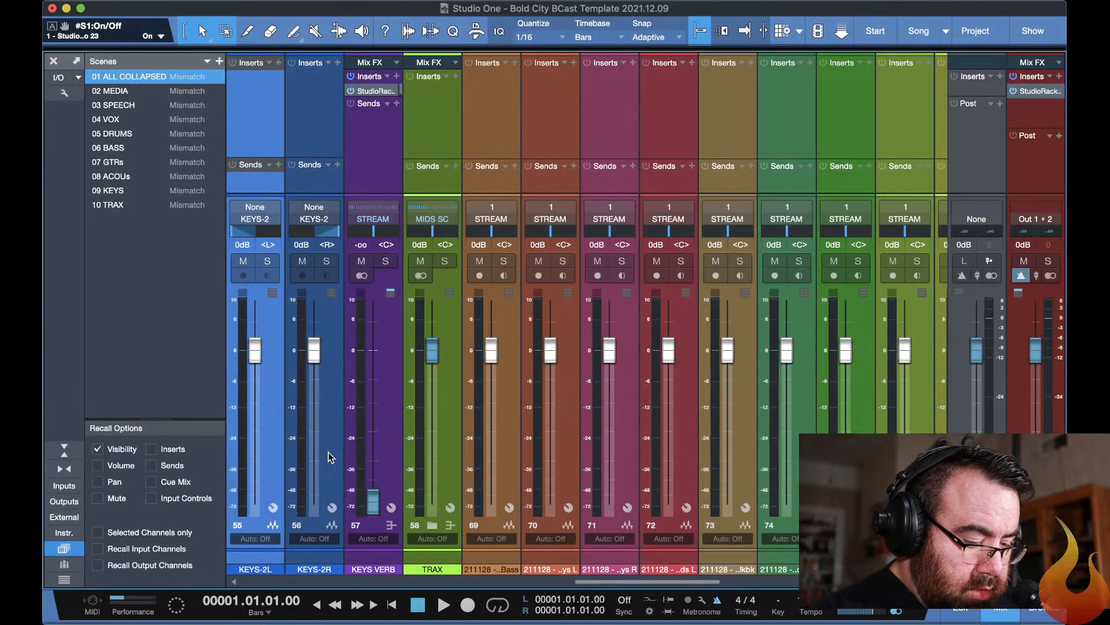
pyautogui.click(114, 193)
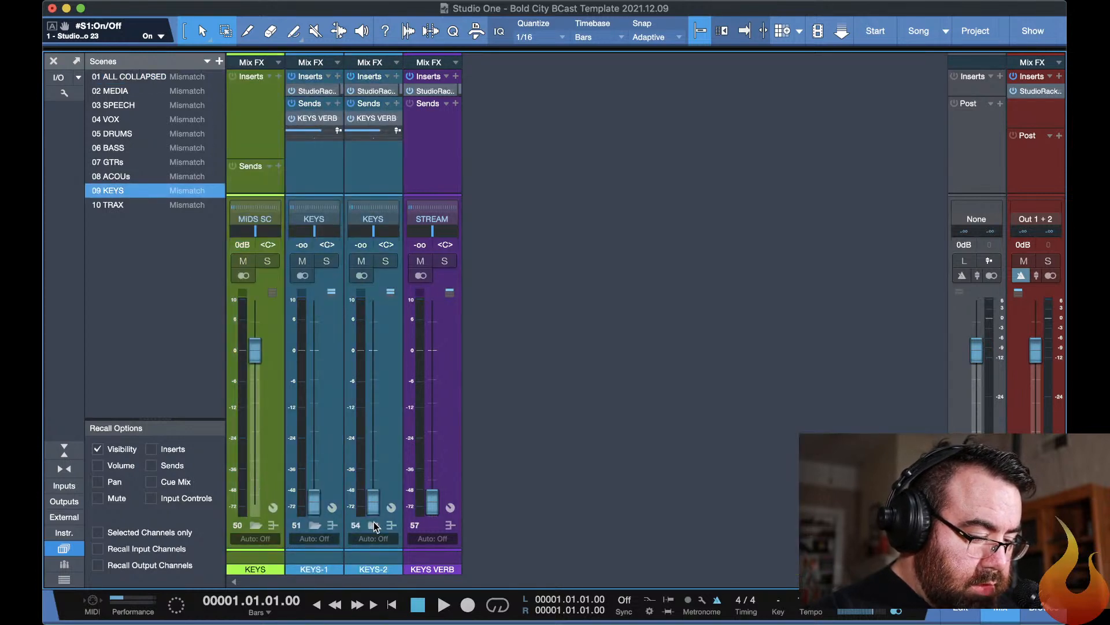
pyautogui.click(316, 525)
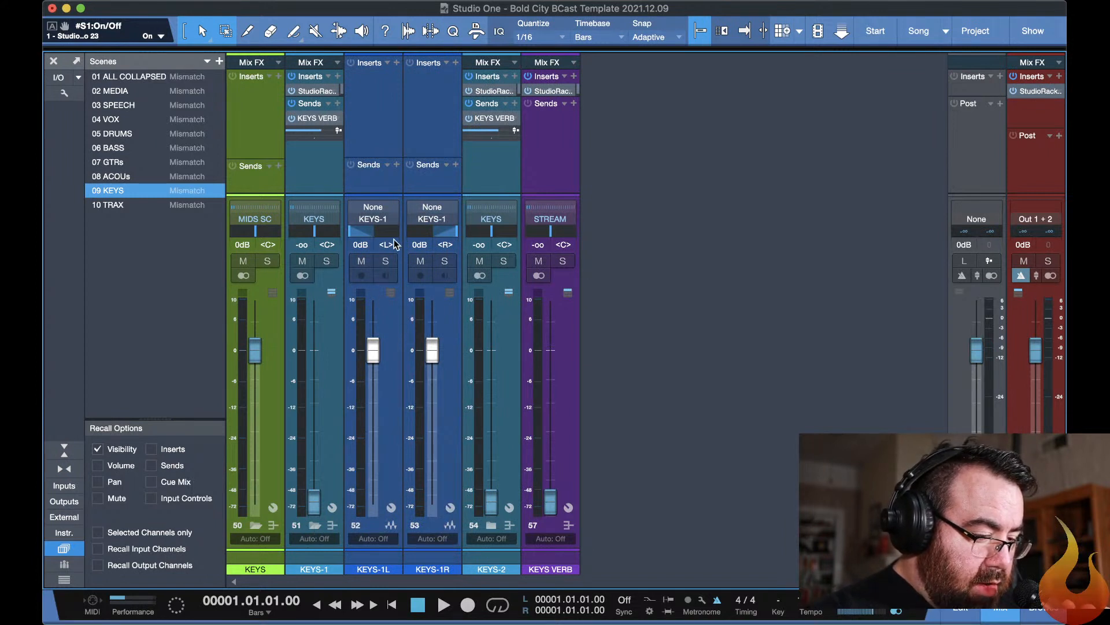
pyautogui.click(490, 526)
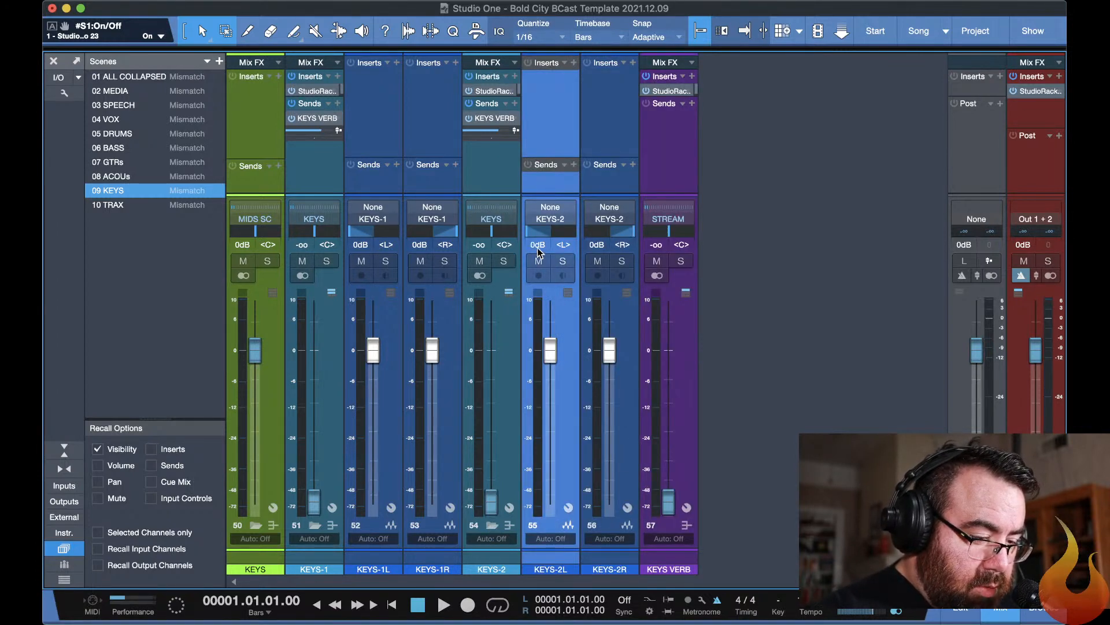
# Pan the KEYS-2L channel to L9 and lower the KEYS-2R fader to -oo, then return to the arrangement.
pyautogui.click(549, 233)
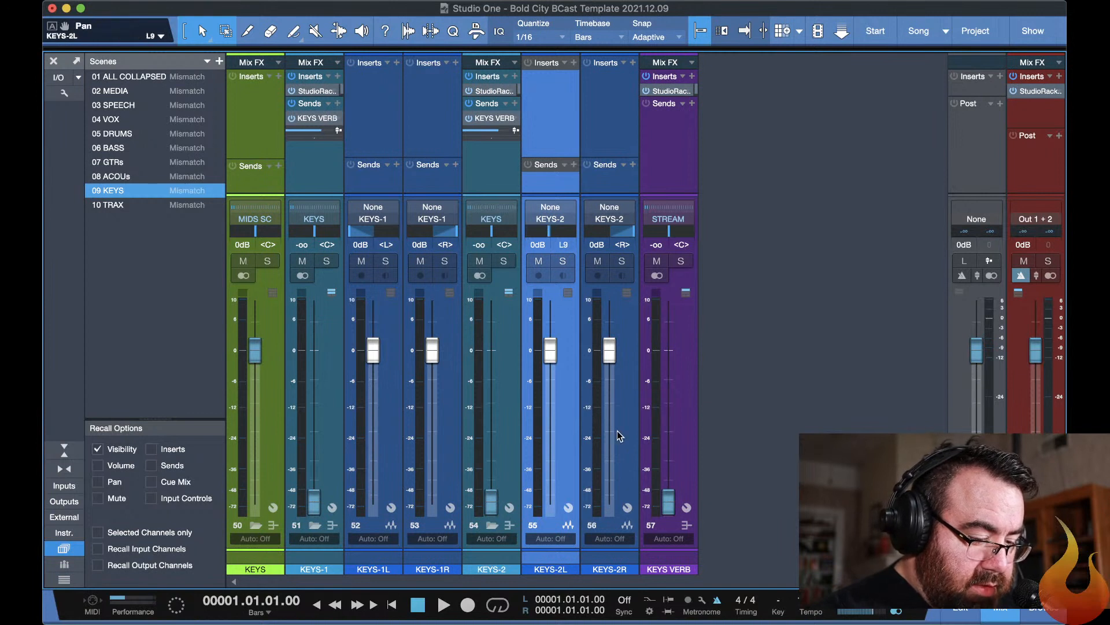
pyautogui.moveTo(611, 353); pyautogui.dragTo(629, 549)
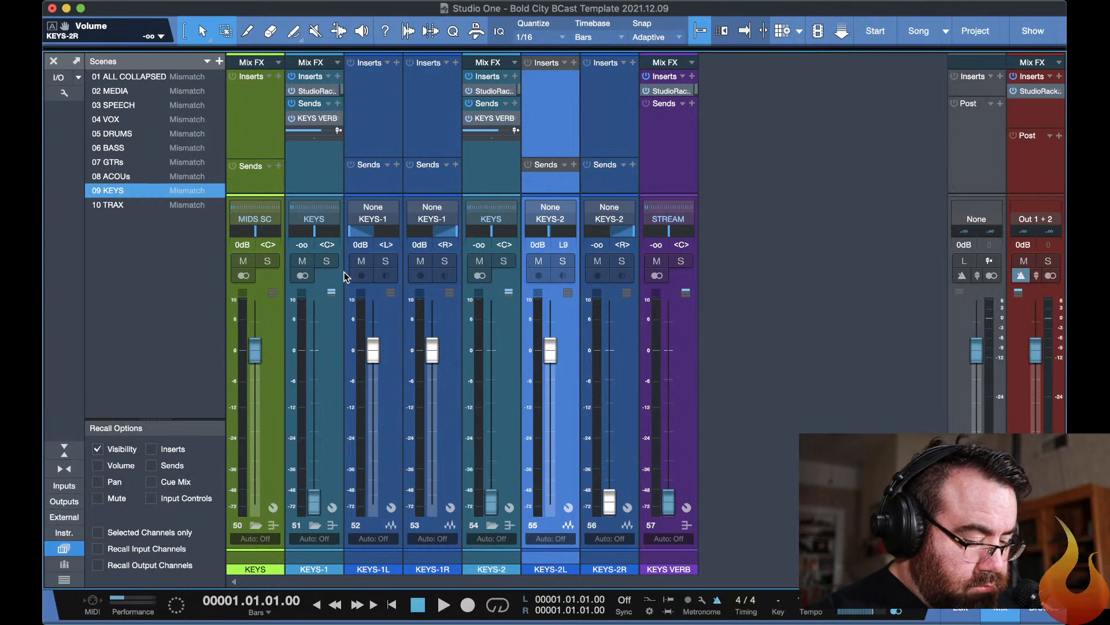
pyautogui.press('F3')
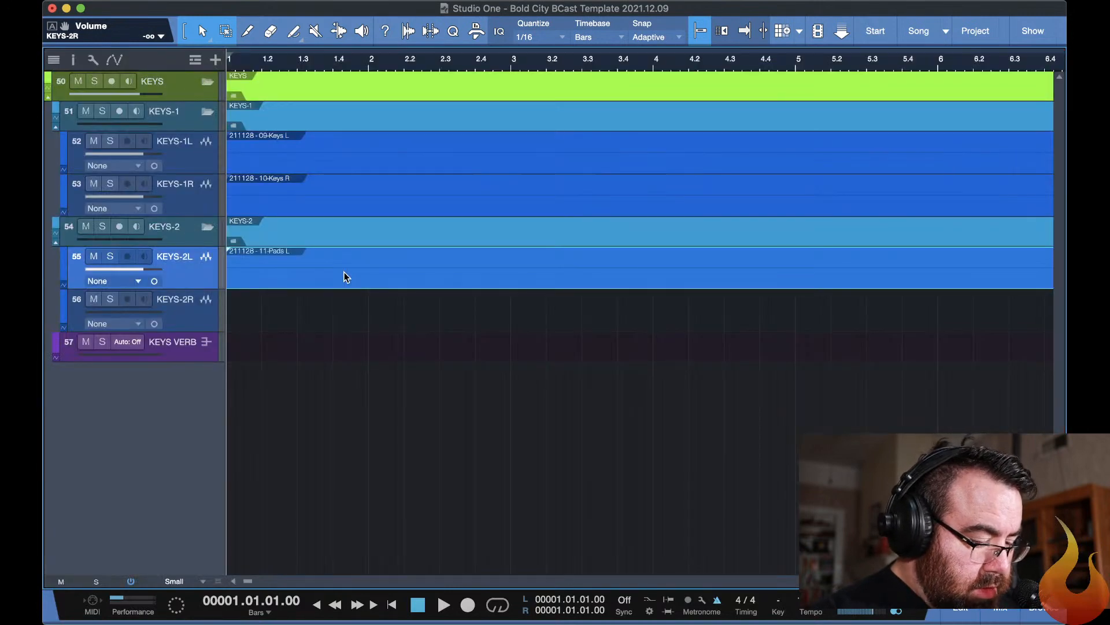
# Recall the all-collapsed scene and use the track list to show the hidden tracks from SPEECH through KEYS-1R.
pyautogui.press('super+1')
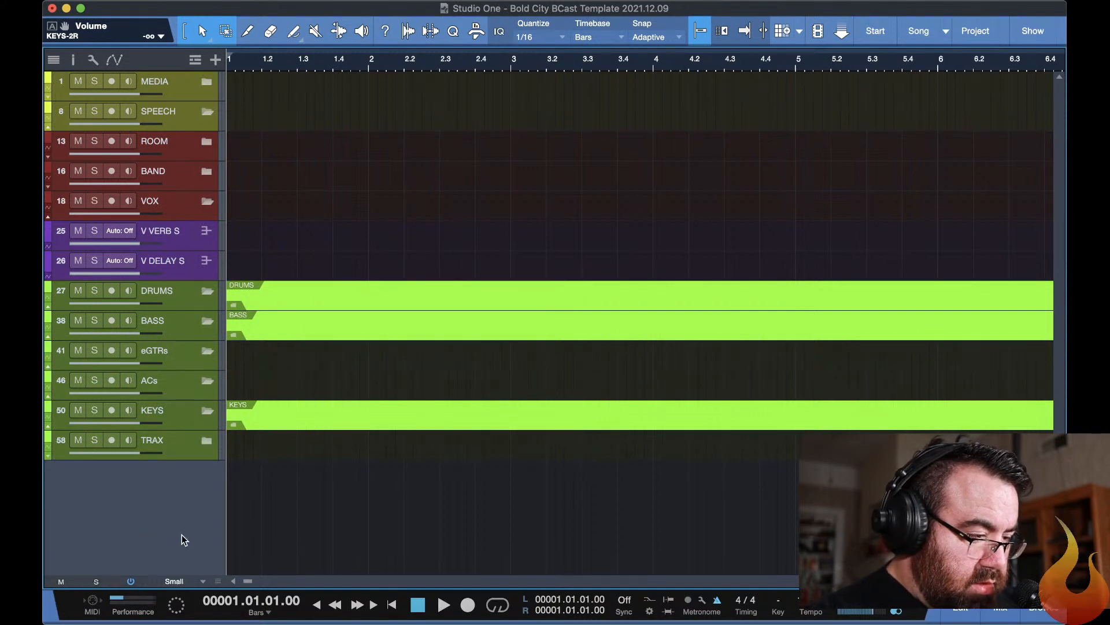
pyautogui.click(49, 61)
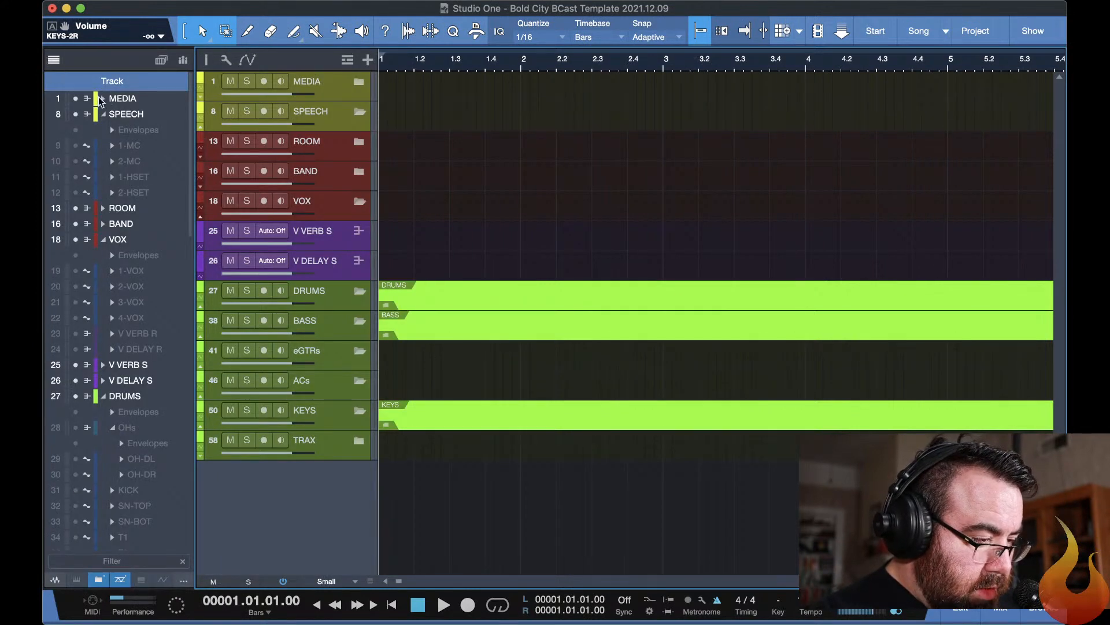
pyautogui.moveTo(75, 99); pyautogui.dragTo(93, 241)
pyautogui.moveTo(75, 99); pyautogui.dragTo(78, 541)
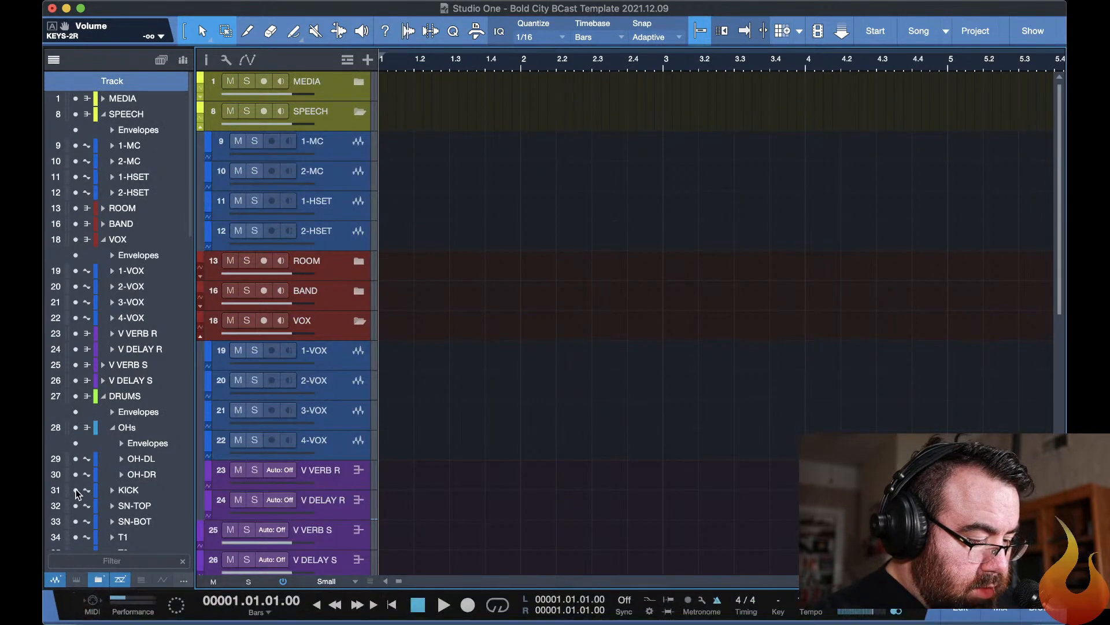
pyautogui.scroll(-5, 76, 443)
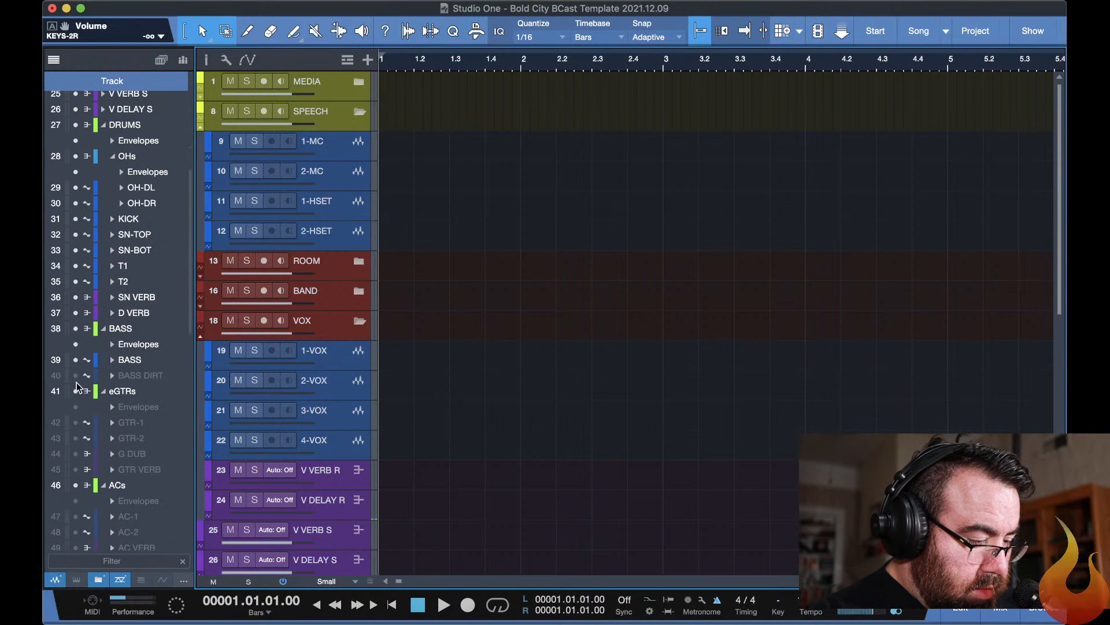
pyautogui.moveTo(76, 383); pyautogui.dragTo(87, 605)
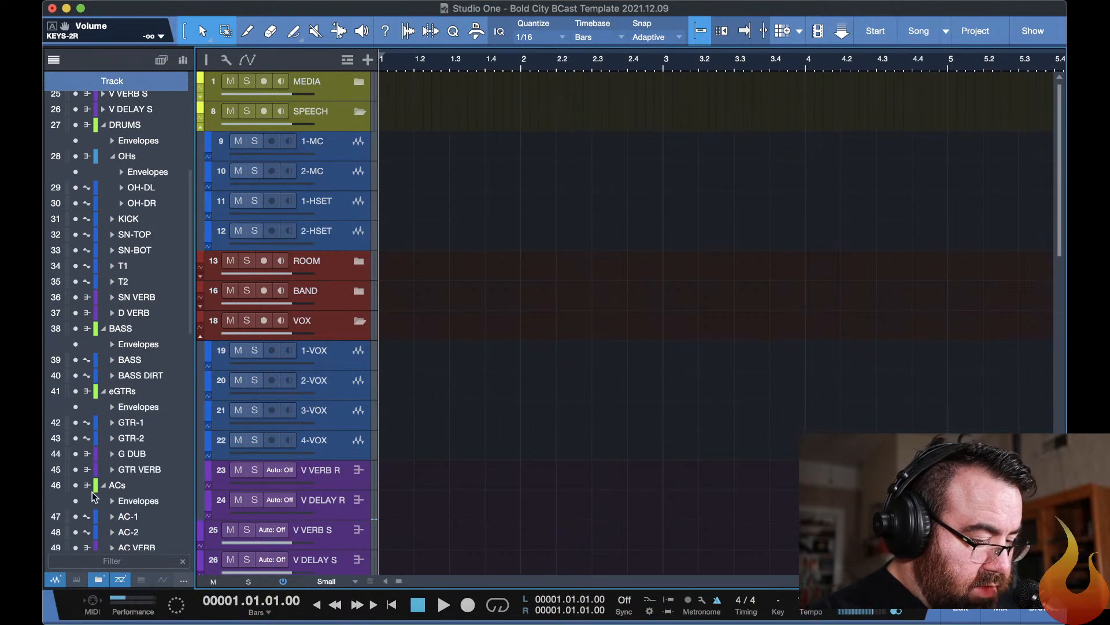
# Show the remaining hidden tracks in the track list, from KEYS-2 through the imported 32-PC stem.
pyautogui.scroll(-7, 92, 491)
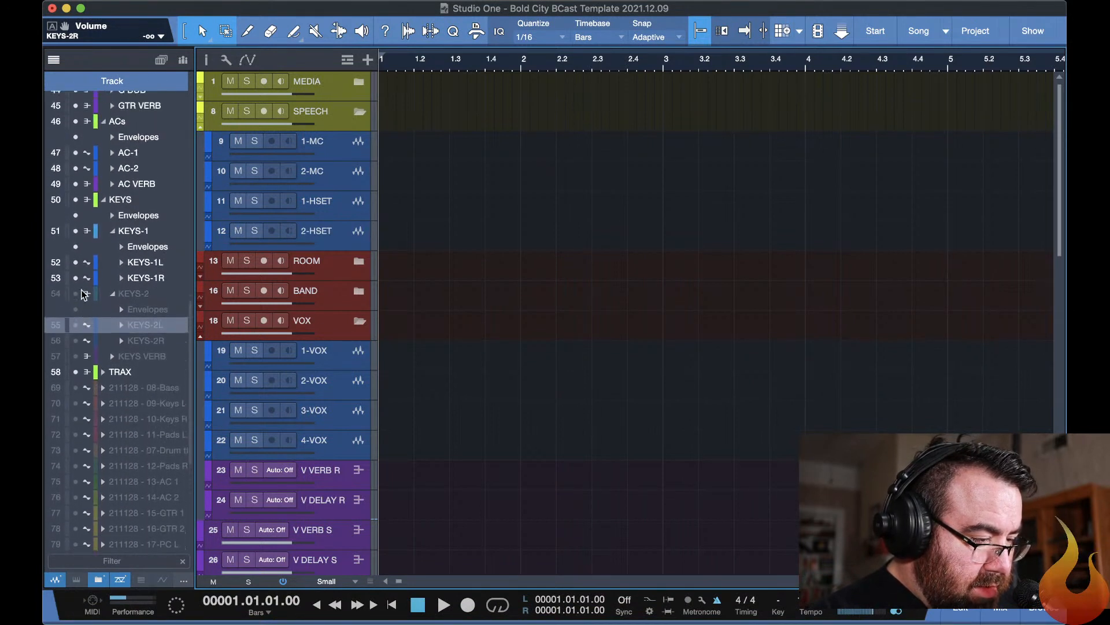
pyautogui.scroll(1, 84, 295)
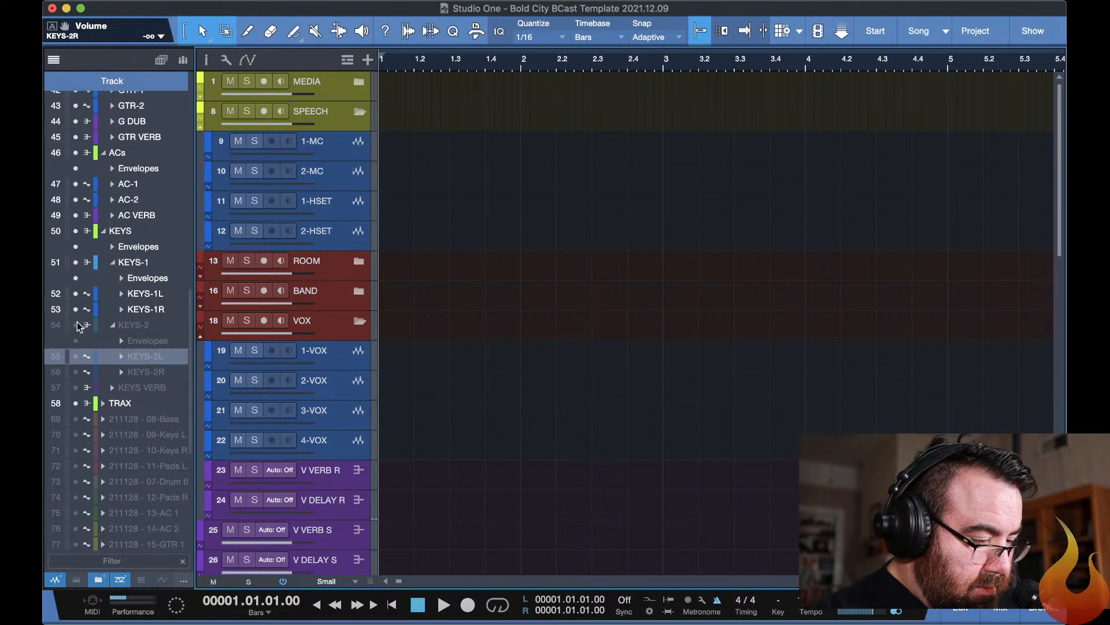
pyautogui.moveTo(77, 324); pyautogui.dragTo(87, 572)
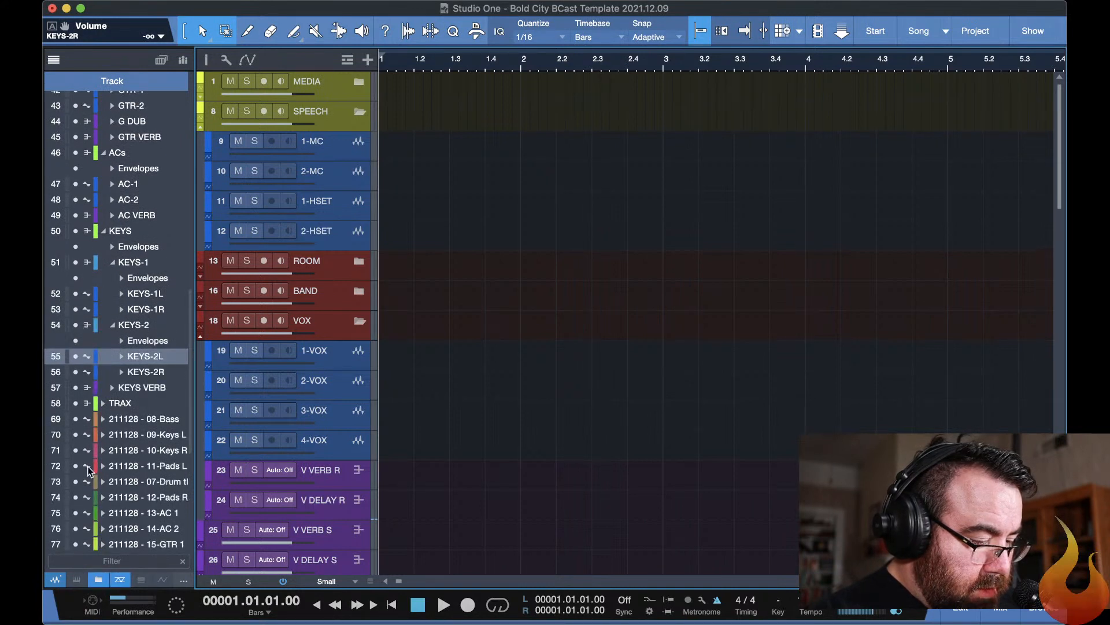
pyautogui.scroll(-6, 88, 471)
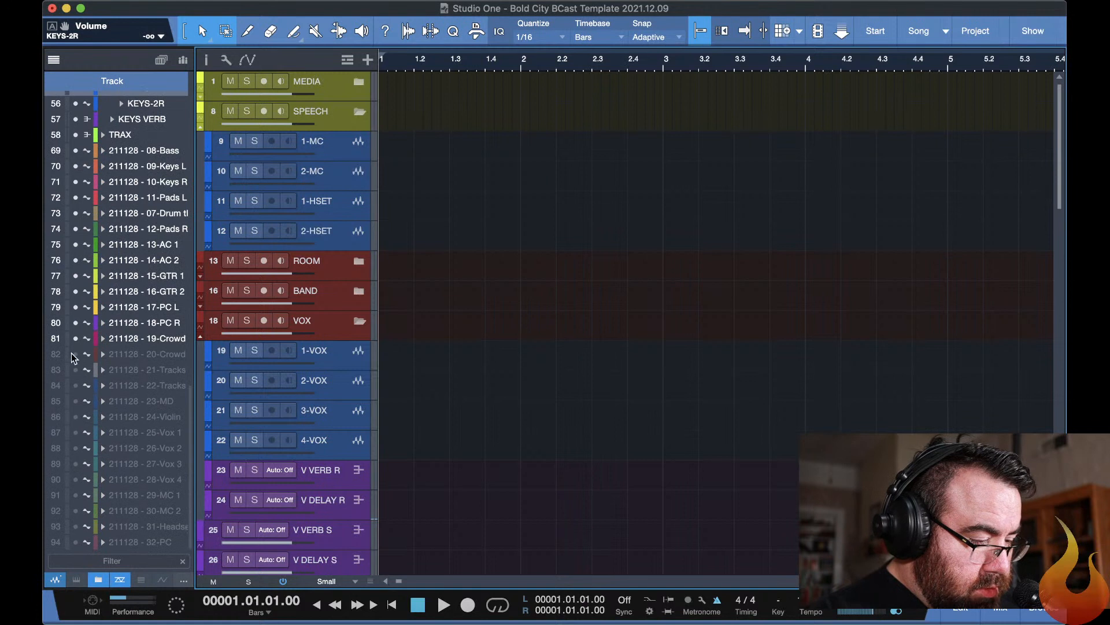
pyautogui.moveTo(75, 355); pyautogui.dragTo(75, 580)
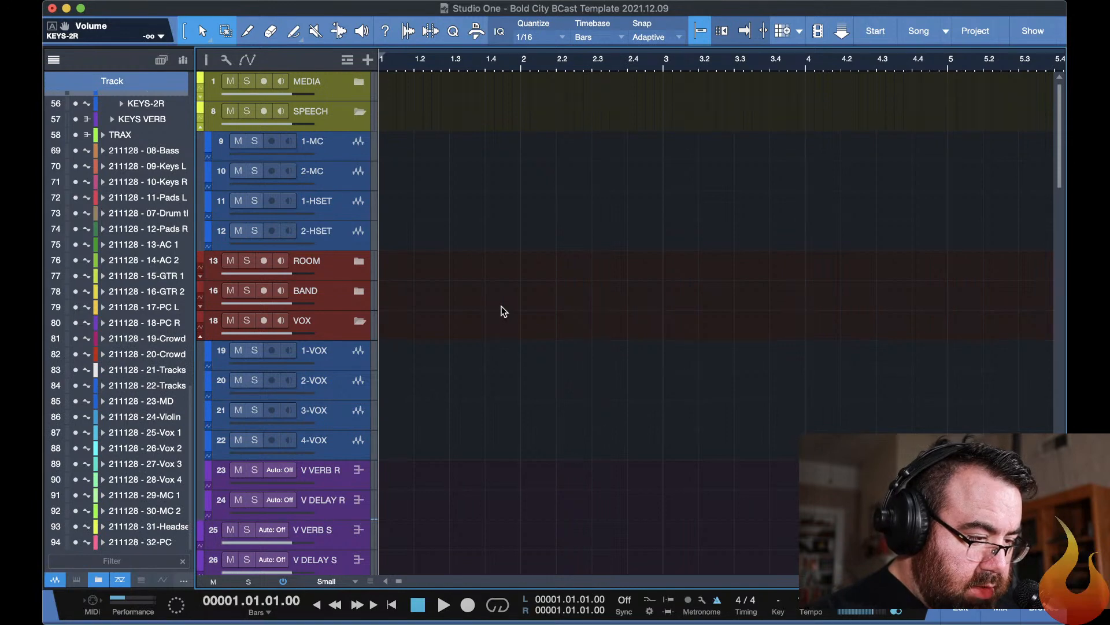
# Move the 12-Pads R event from its imported track onto the KEYS-2R track in the KEYS-2 folder.
pyautogui.scroll(-10, 462, 213)
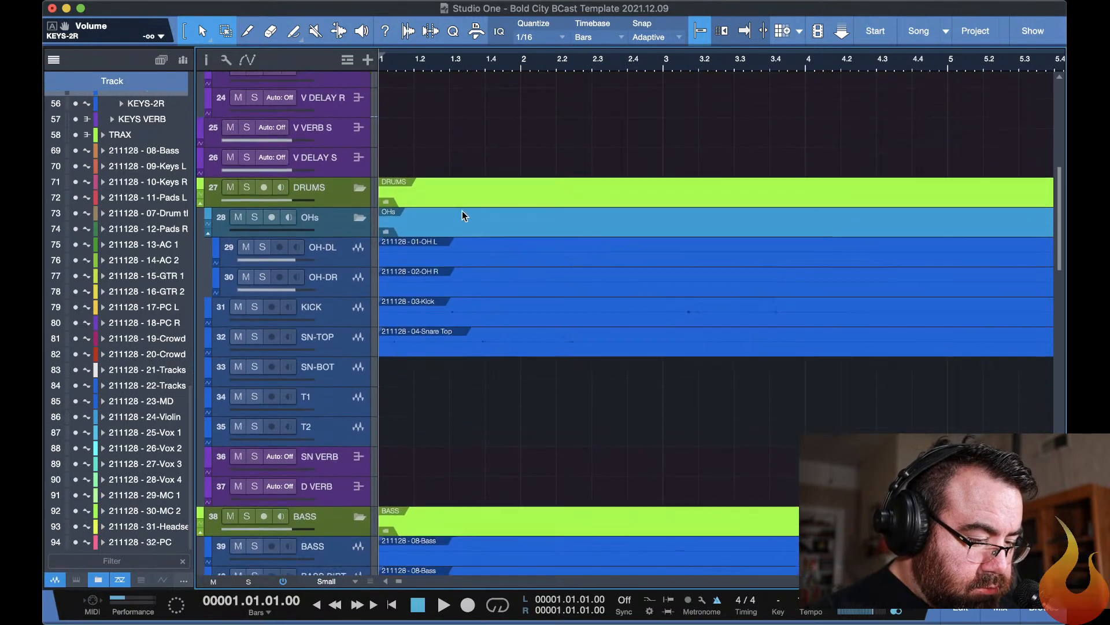
pyautogui.scroll(-4, 463, 215)
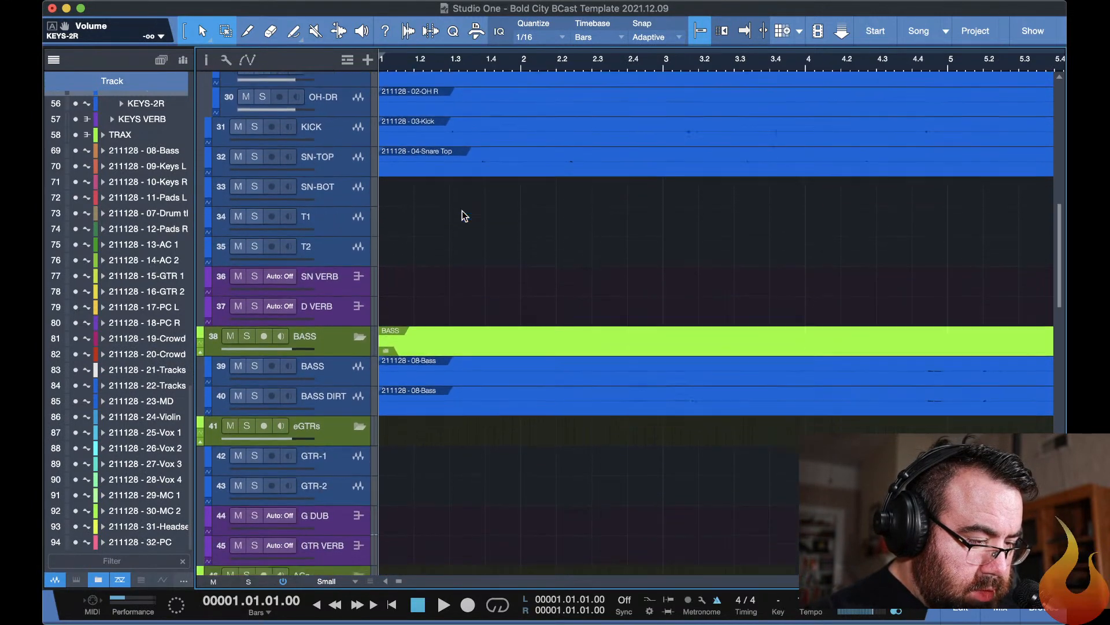
pyautogui.scroll(-6, 462, 213)
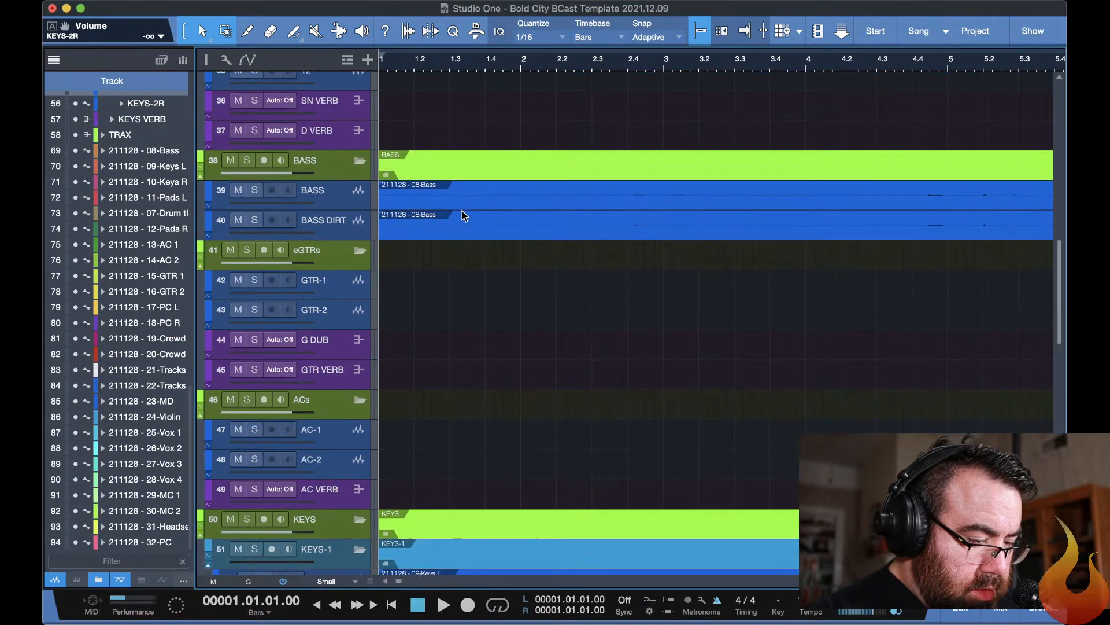
pyautogui.scroll(-5, 462, 215)
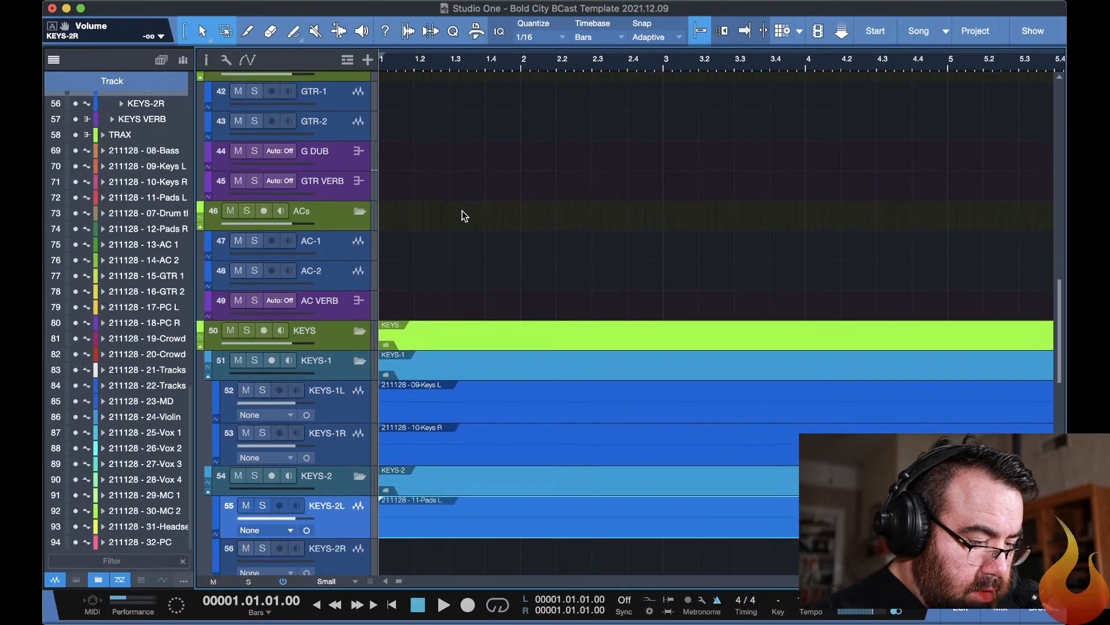
pyautogui.scroll(-9, 463, 216)
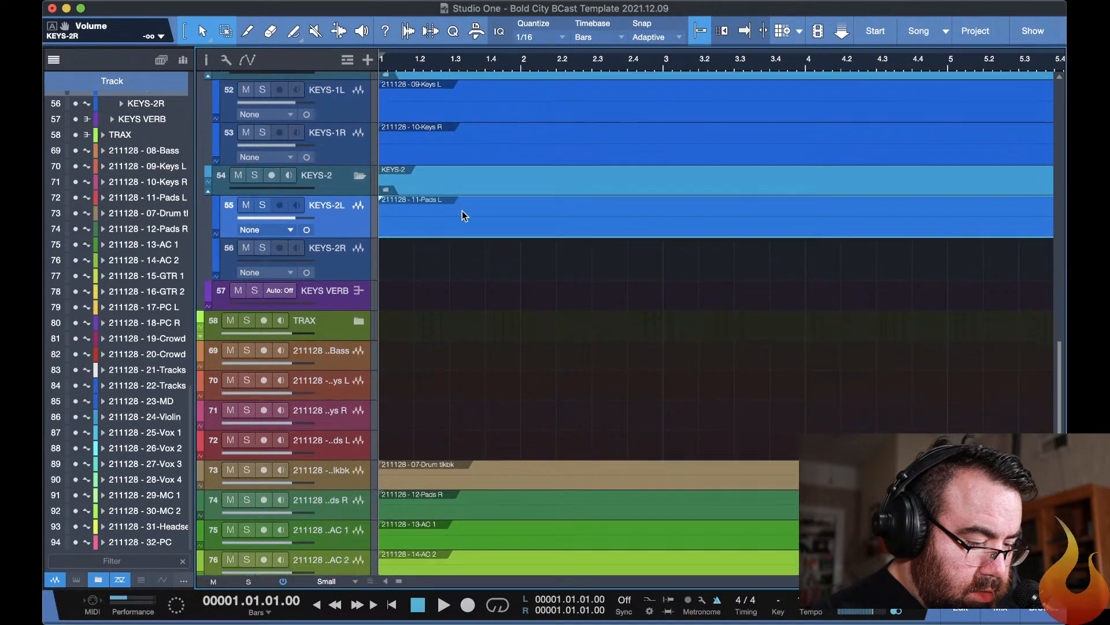
pyautogui.scroll(-1, 463, 216)
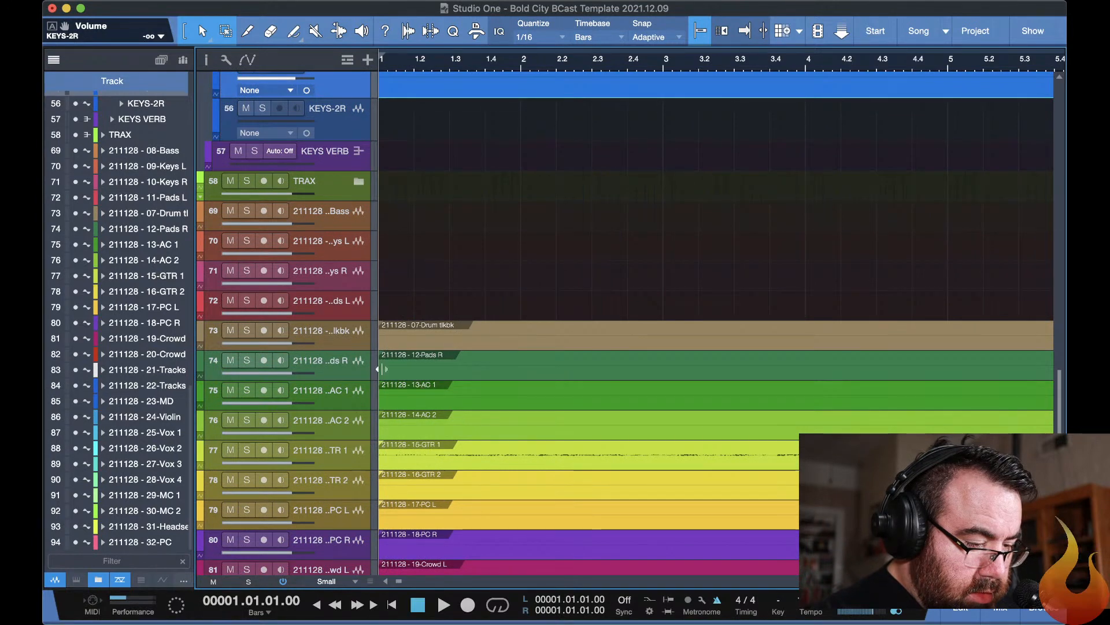
pyautogui.click(442, 362)
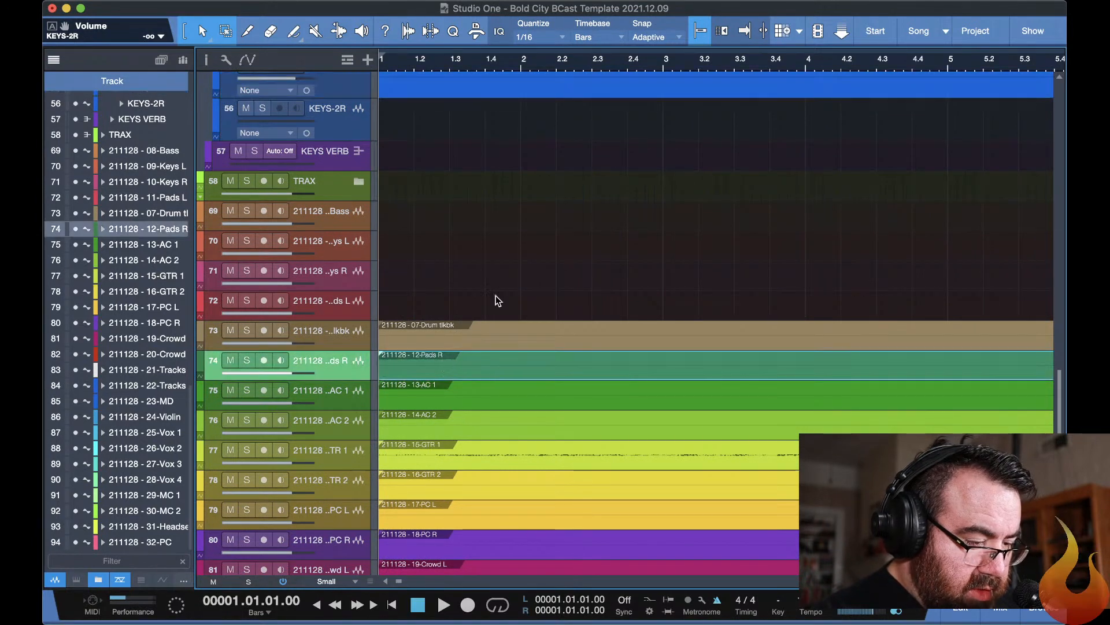
pyautogui.scroll(3, 495, 298)
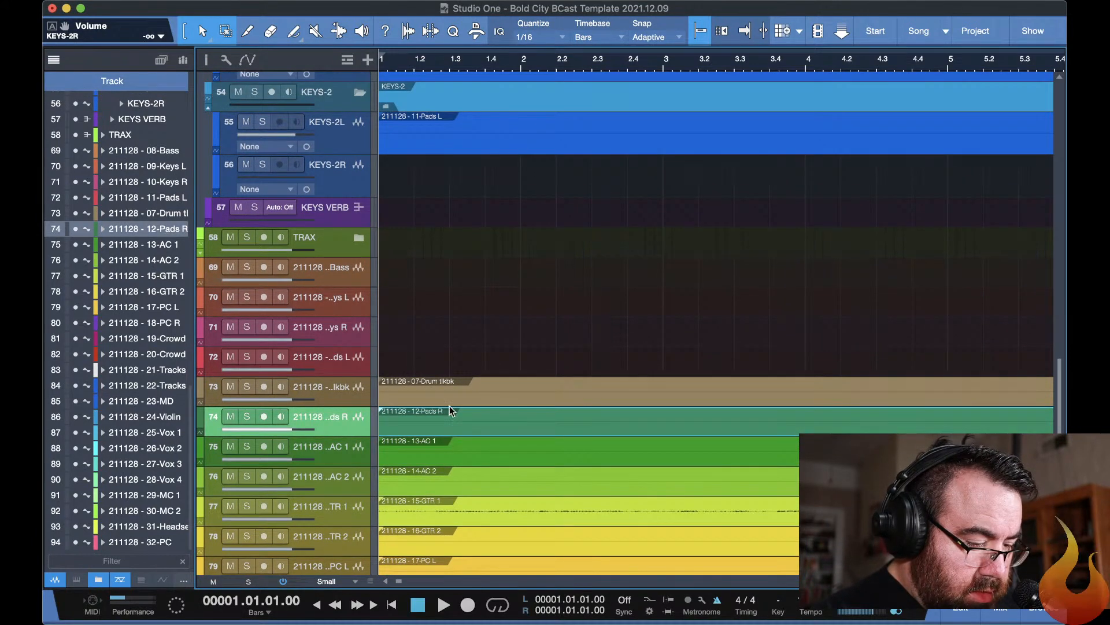
pyautogui.moveTo(450, 416); pyautogui.dragTo(452, 191)
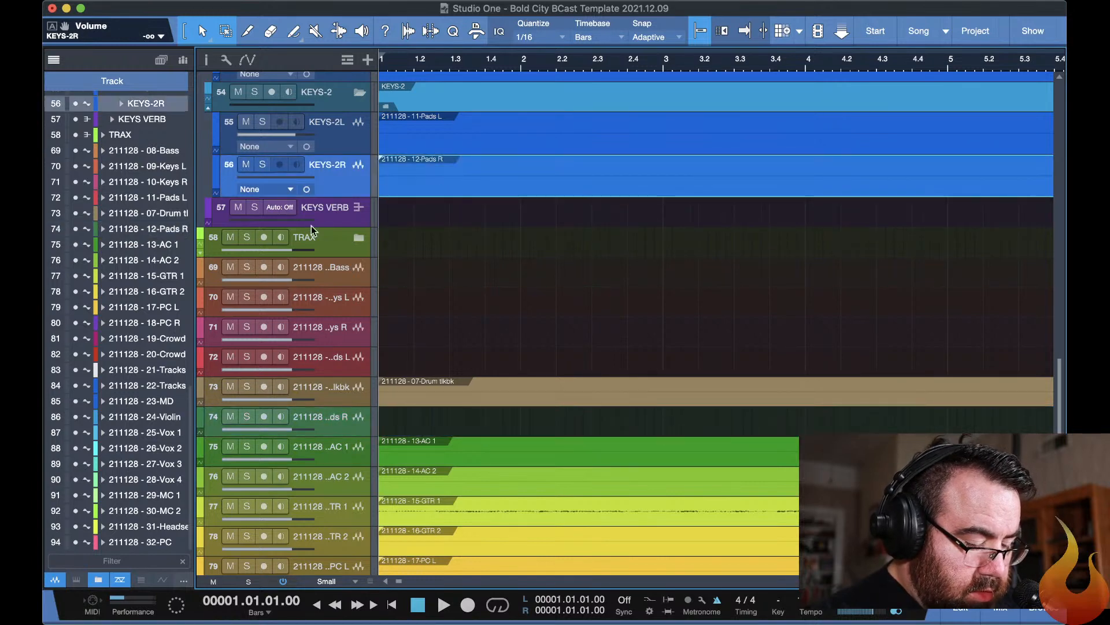
# Reset the KEYS-2R fader to 0dB and pan KEYS-2L hard left in the mixer.
pyautogui.press('F3')
pyautogui.hscroll(-5, 613, 480)
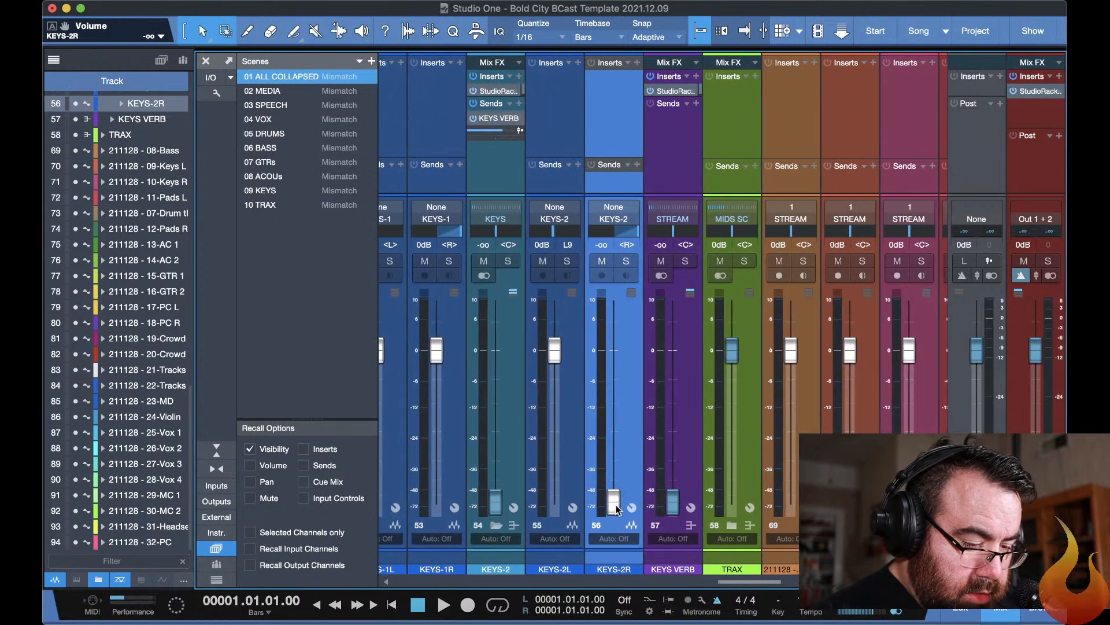
pyautogui.keyDown('alt'); pyautogui.click(614, 502); pyautogui.keyUp('alt')
pyautogui.moveTo(559, 239); pyautogui.dragTo(463, 243)
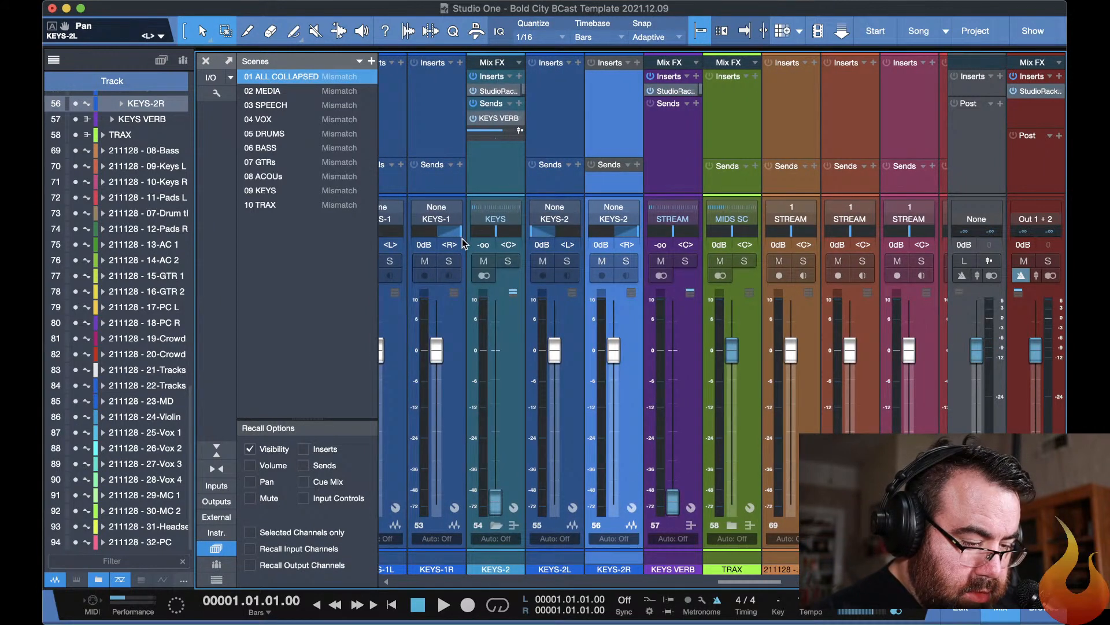
pyautogui.press('F3')
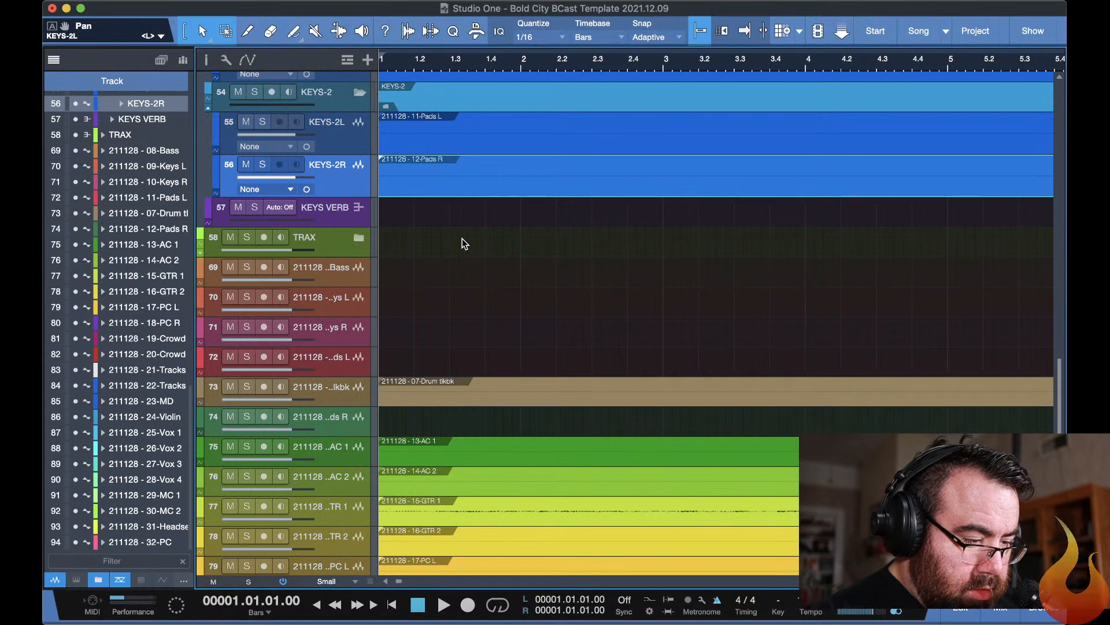
# Collapse the KEYS folder and move 13-AC 1 and 14-AC 2 together onto the AC-1 and AC-2 tracks.
pyautogui.click(479, 446)
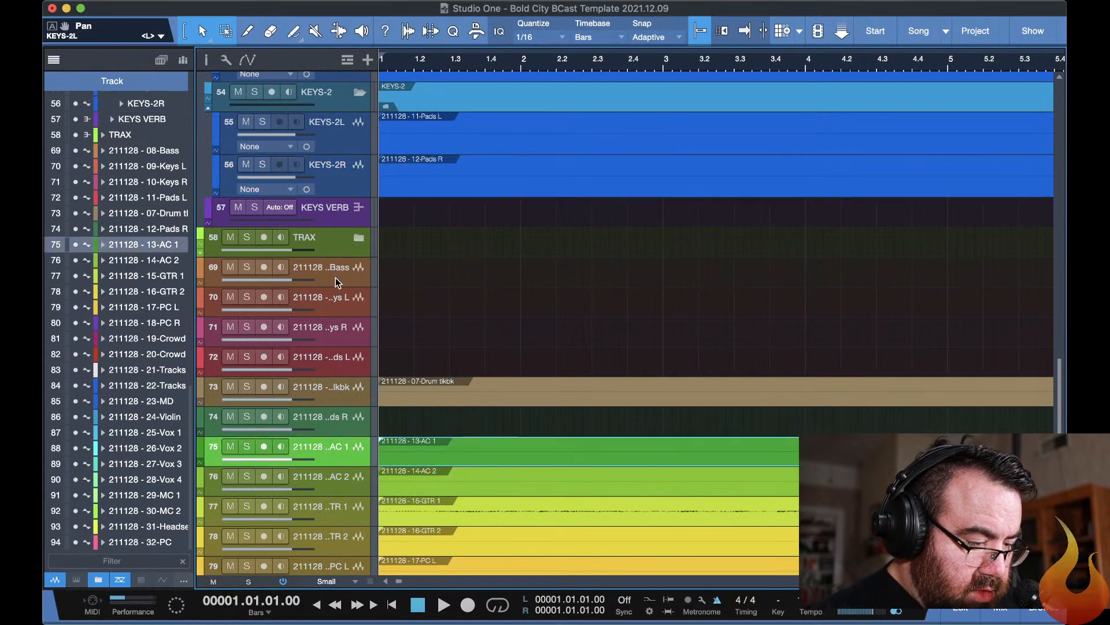
pyautogui.scroll(2, 444, 291)
pyautogui.scroll(8, 444, 291)
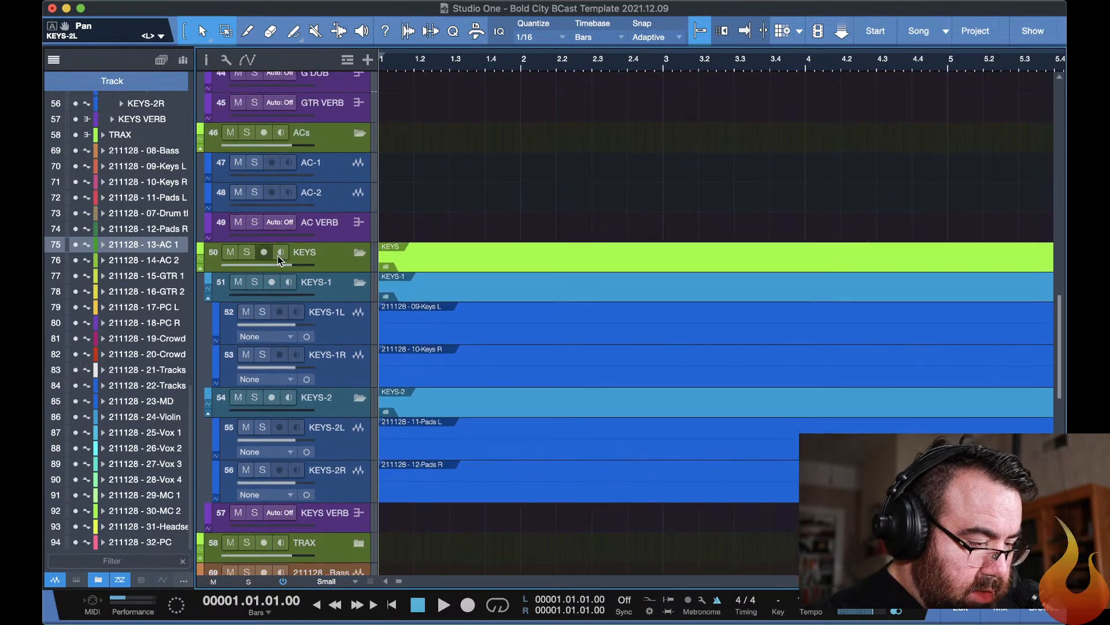
pyautogui.click(360, 255)
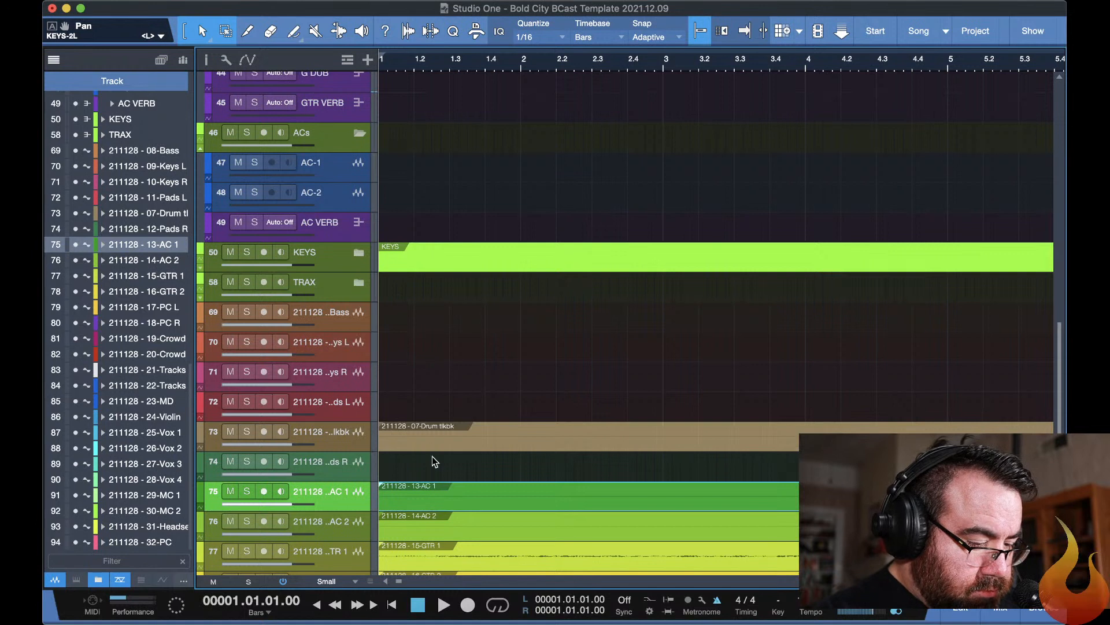
pyautogui.click(446, 521)
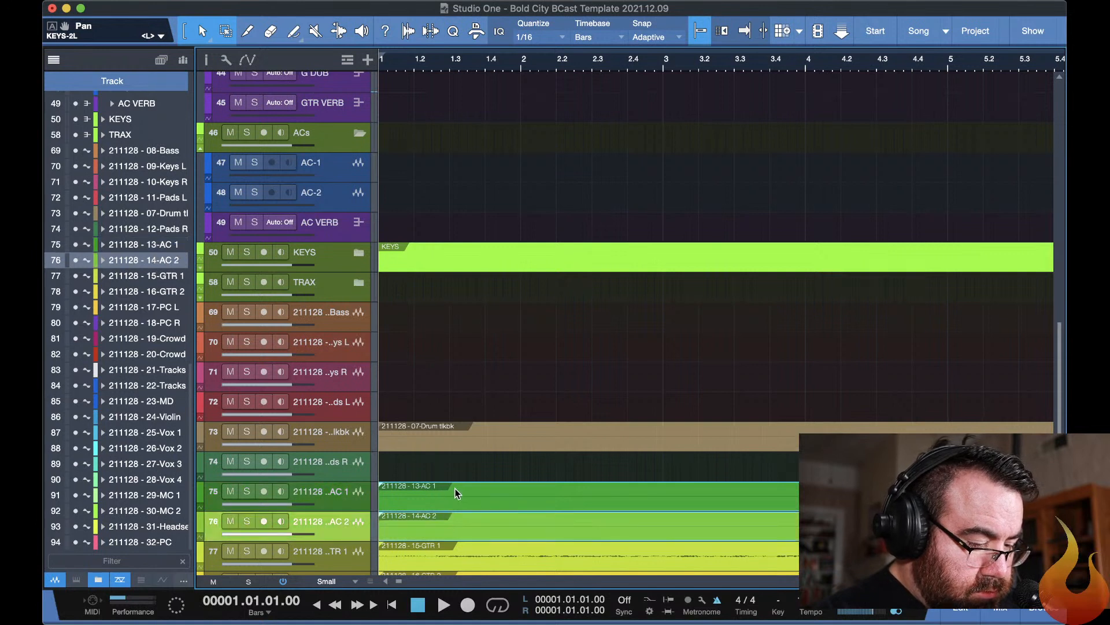
pyautogui.moveTo(463, 488); pyautogui.dragTo(453, 176)
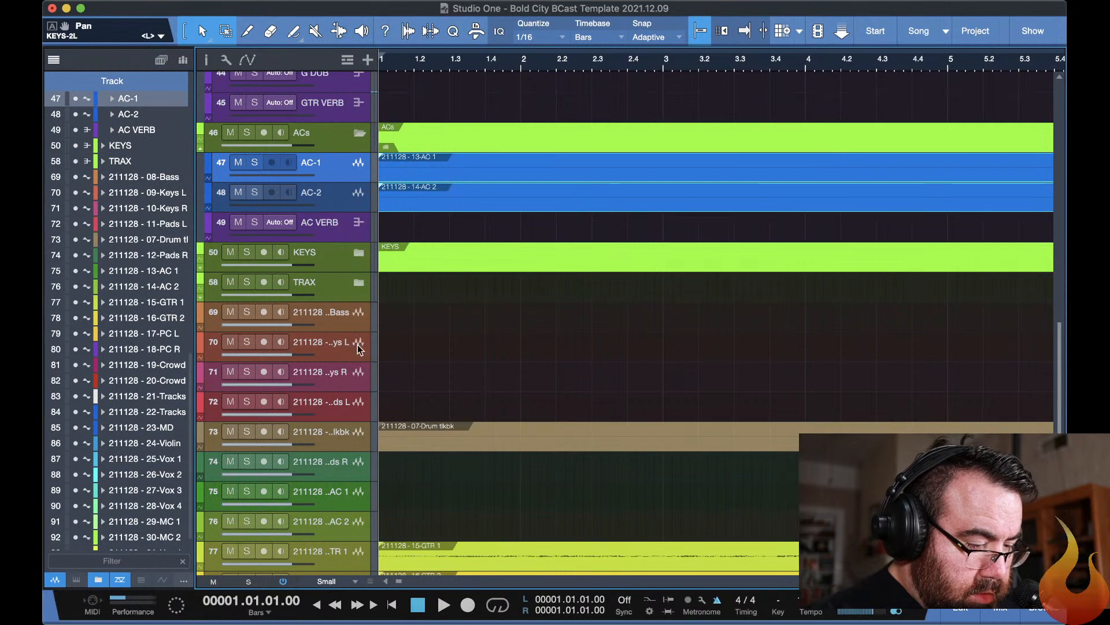
# Remove the emptied imported tracks from 08-Bass through 11-Pads L from the arrangement.
pyautogui.click(334, 314)
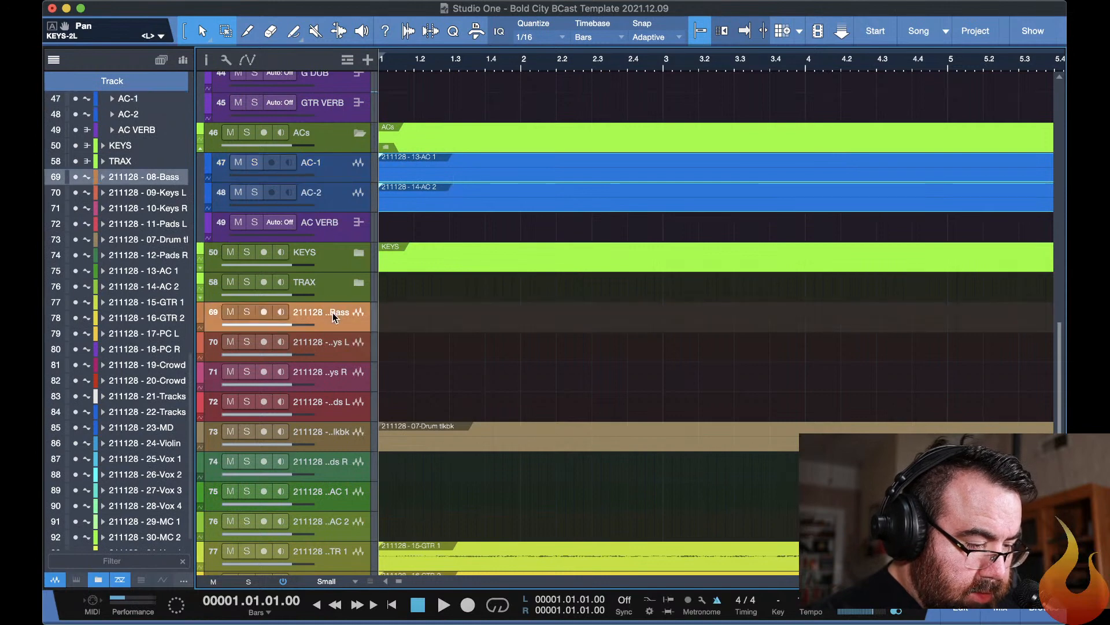
pyautogui.keyDown('shift'); pyautogui.click(354, 407); pyautogui.keyUp('shift')
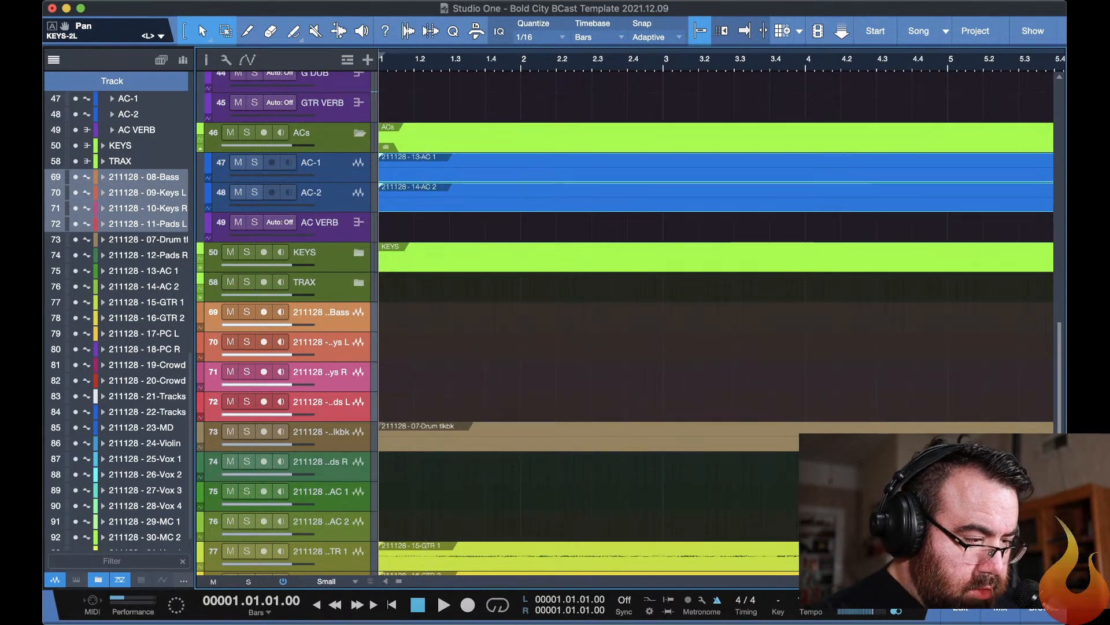
pyautogui.click(253, 1)
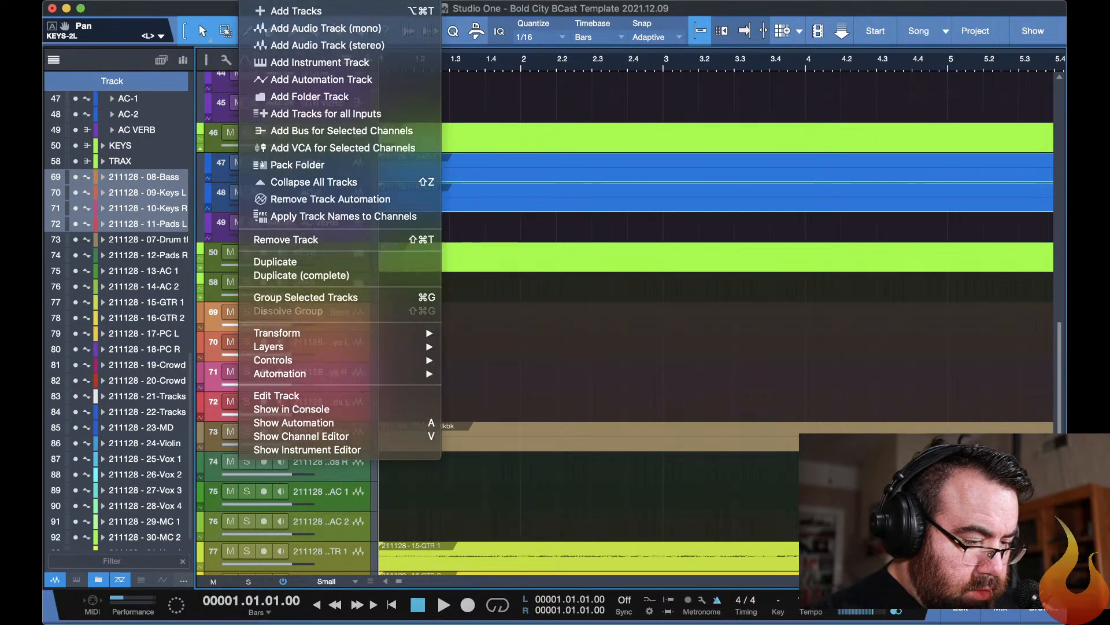
pyautogui.press('Escape')
pyautogui.press('Delete')
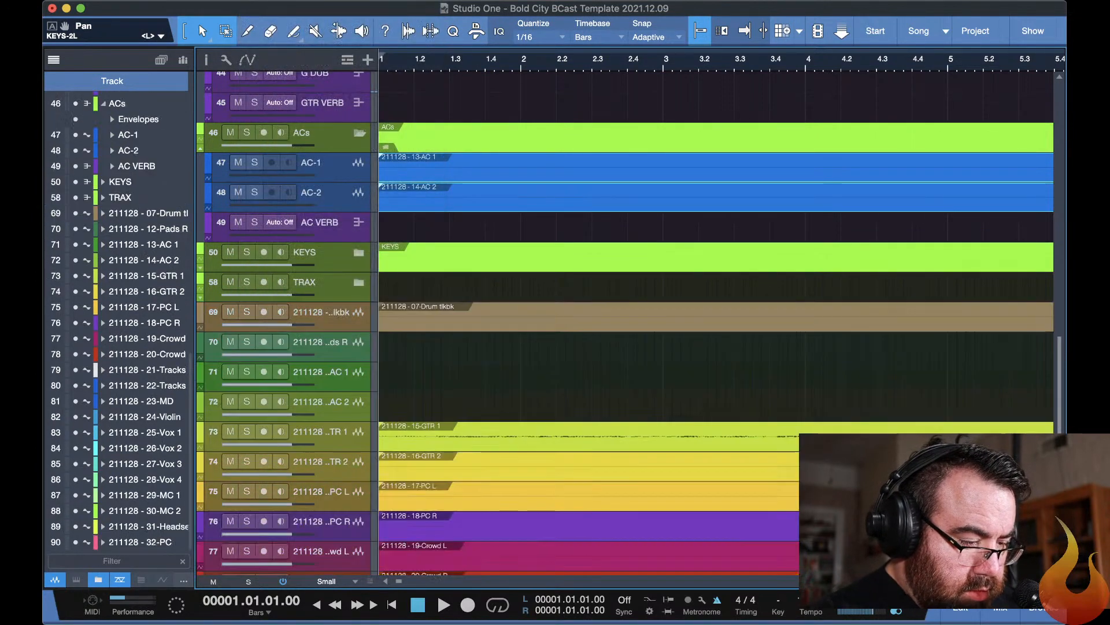
# Remove the emptied imported tracks 12-Pads R, 13-AC 1 and 14-AC 2.
pyautogui.click(334, 348)
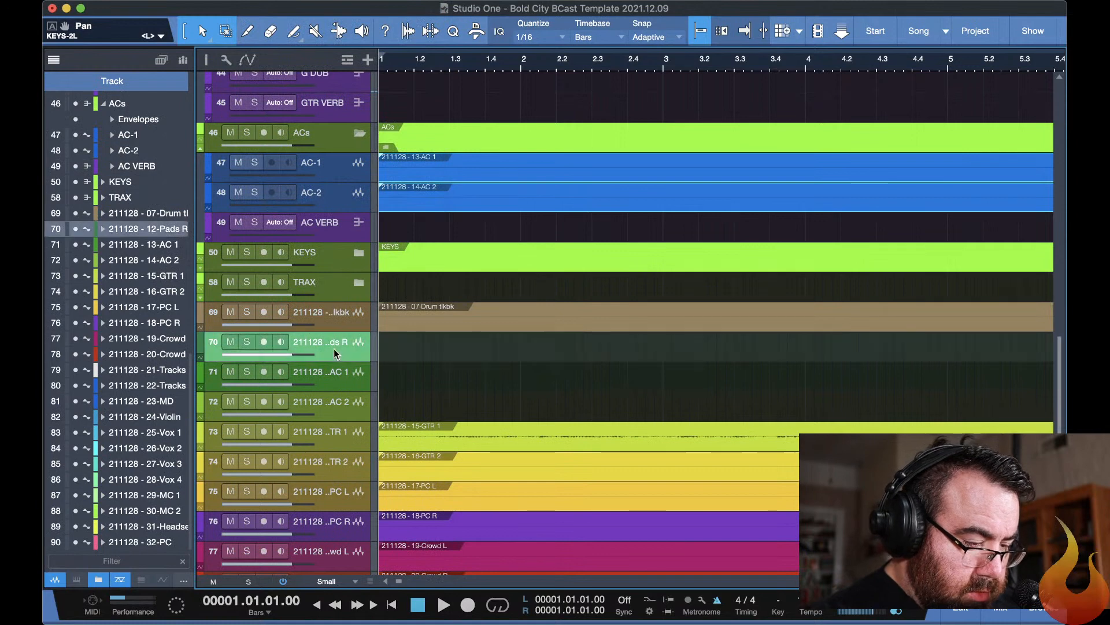
pyautogui.keyDown('shift'); pyautogui.click(351, 409); pyautogui.keyUp('shift')
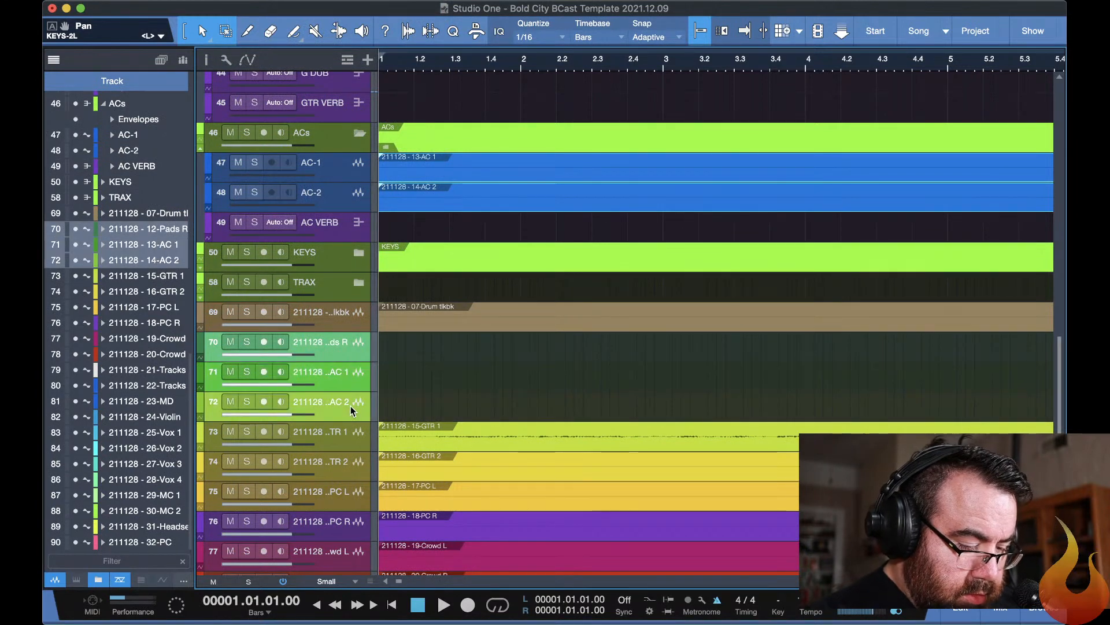
pyautogui.press('Delete')
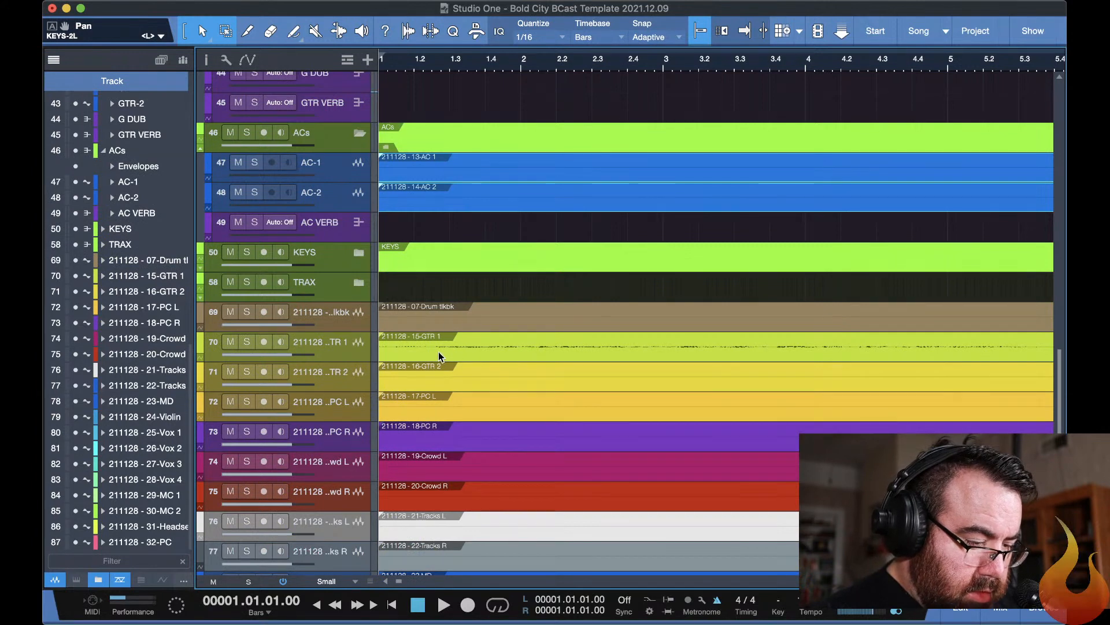
# Move the 15-GTR 1 and 16-GTR 2 events together onto the GTR-1 and GTR-2 tracks in the eGTRs folder.
pyautogui.scroll(4, 425, 149)
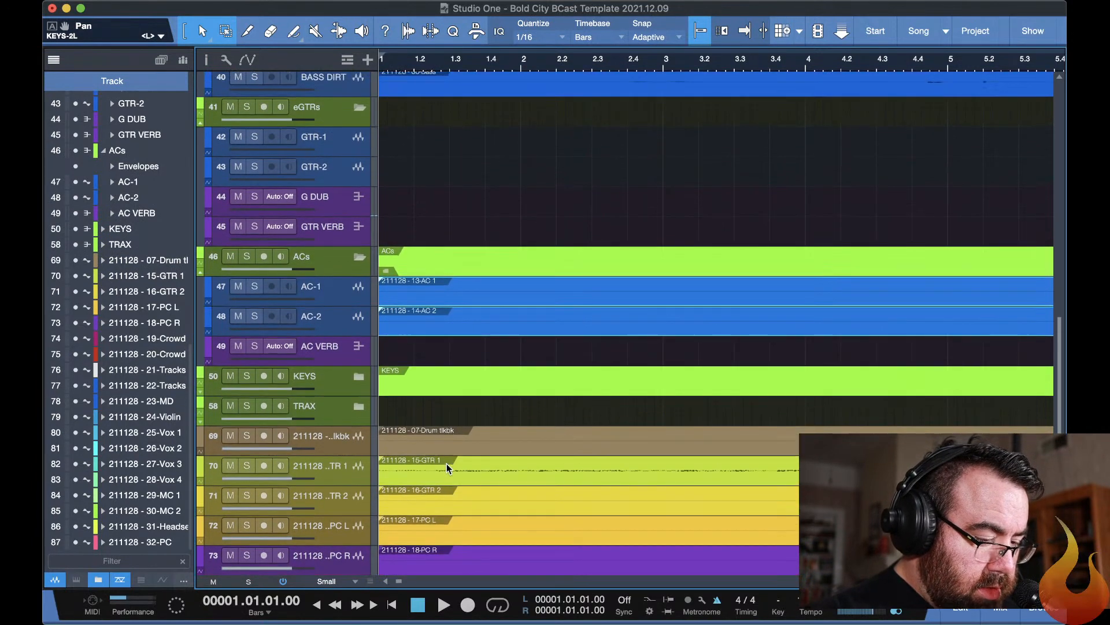
pyautogui.click(447, 469)
pyautogui.click(462, 502)
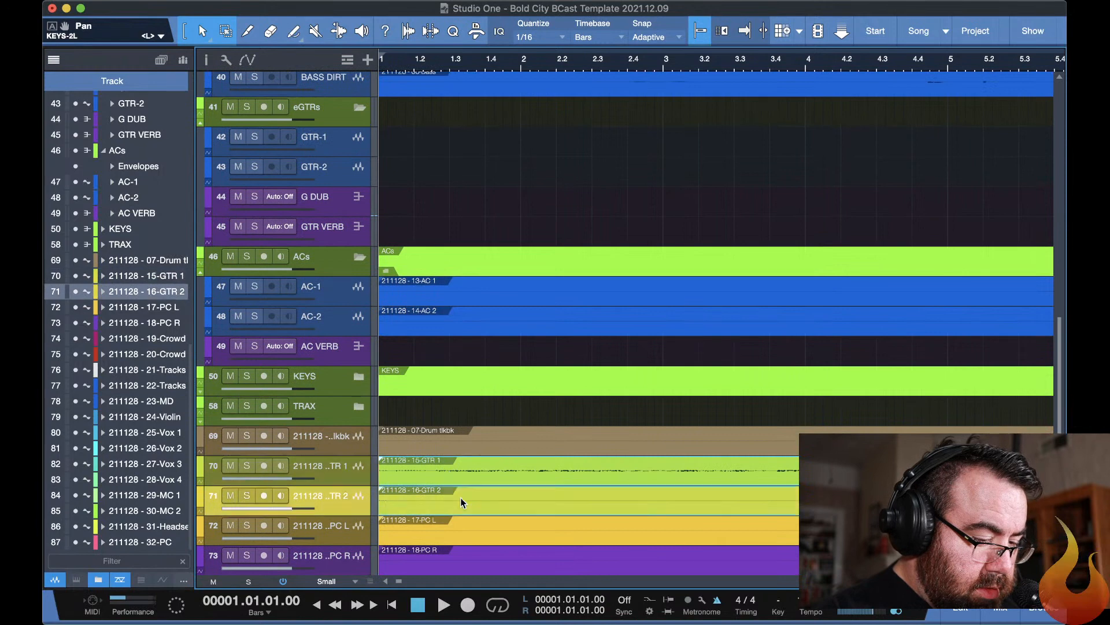
pyautogui.moveTo(469, 468); pyautogui.dragTo(446, 151)
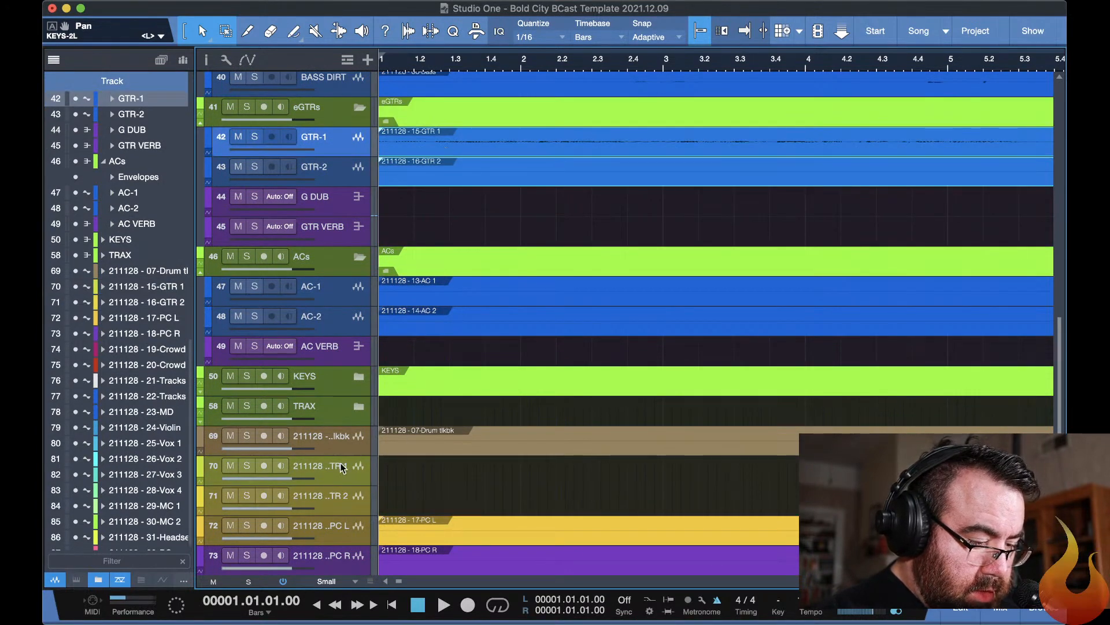
# Remove the emptied imported tracks 15-GTR 1 and 16-GTR 2.
pyautogui.click(351, 473)
pyautogui.keyDown('shift'); pyautogui.click(352, 502); pyautogui.keyUp('shift')
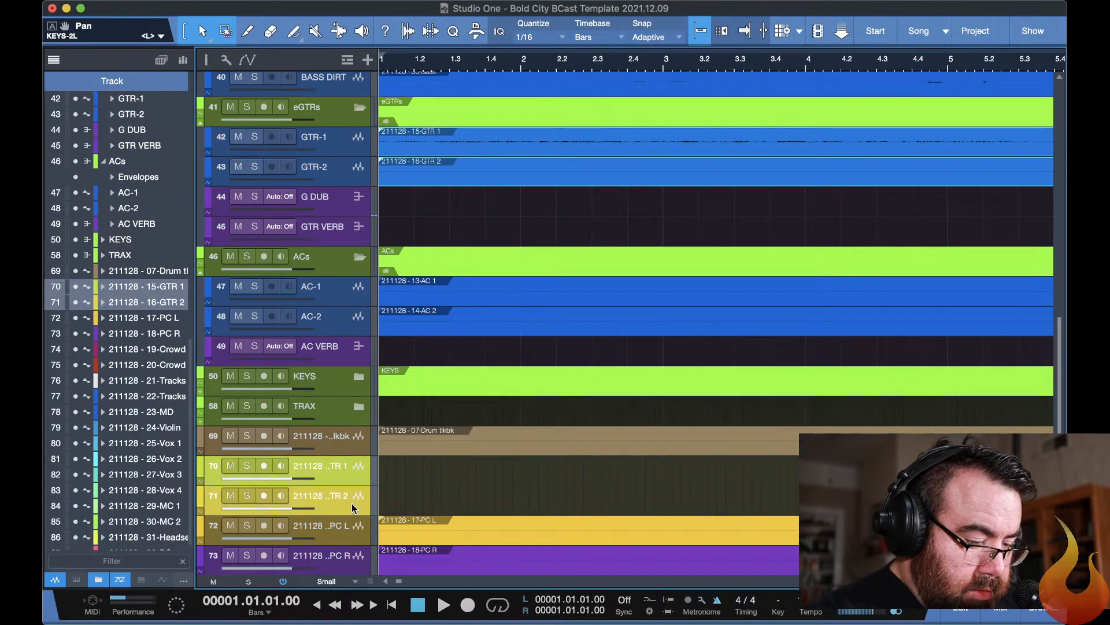
pyautogui.press('Delete')
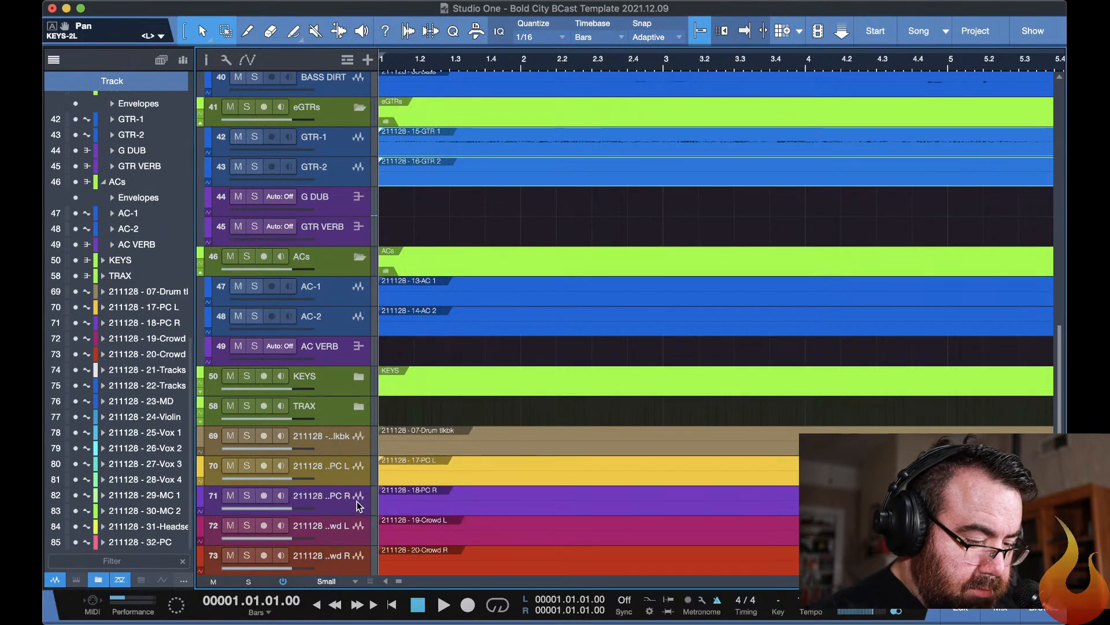
# Move the 17-PC L and 18-PC R events together onto COMP-L and COMP-R in the MEDIA folder's COMP subfolder, and save the song.
pyautogui.scroll(-1, 501, 464)
pyautogui.scroll(-1, 501, 464)
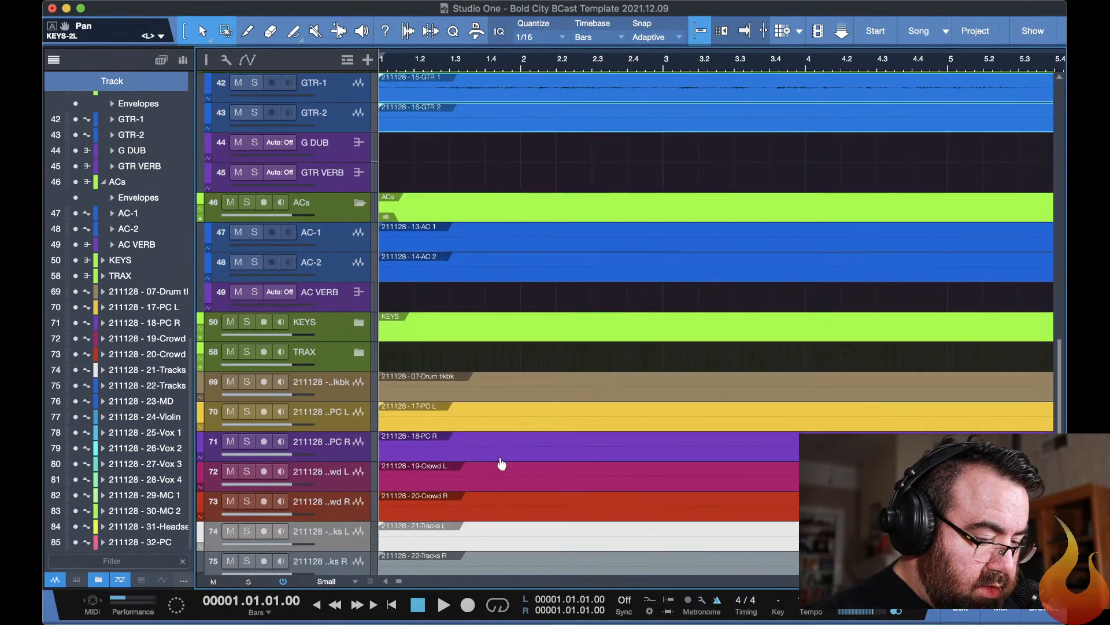
pyautogui.click(471, 415)
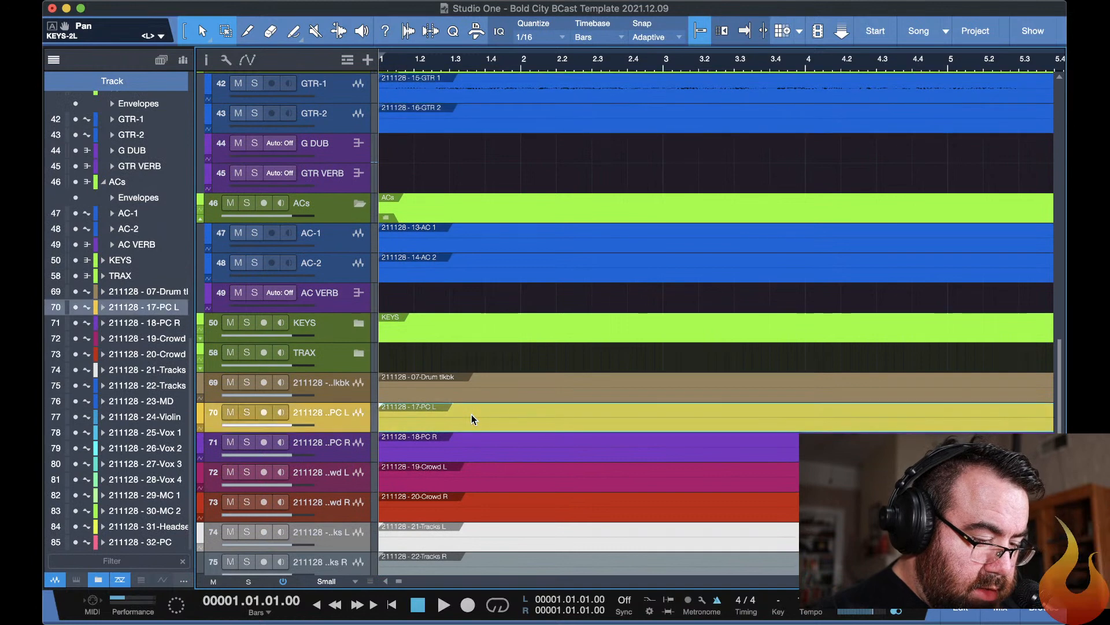
pyautogui.click(468, 445)
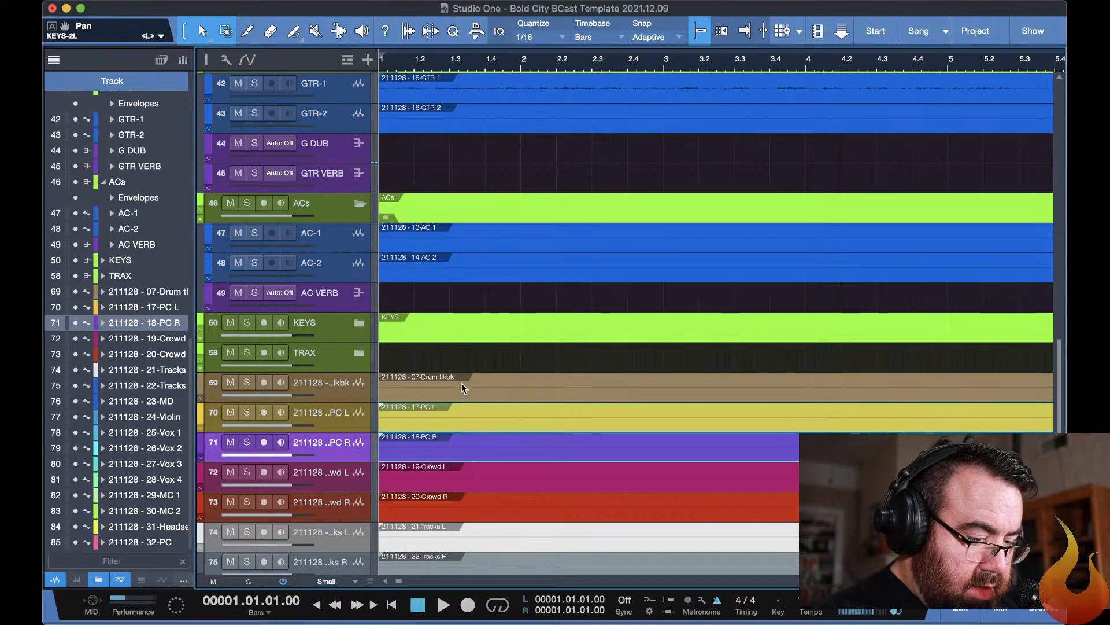
pyautogui.scroll(15, 462, 383)
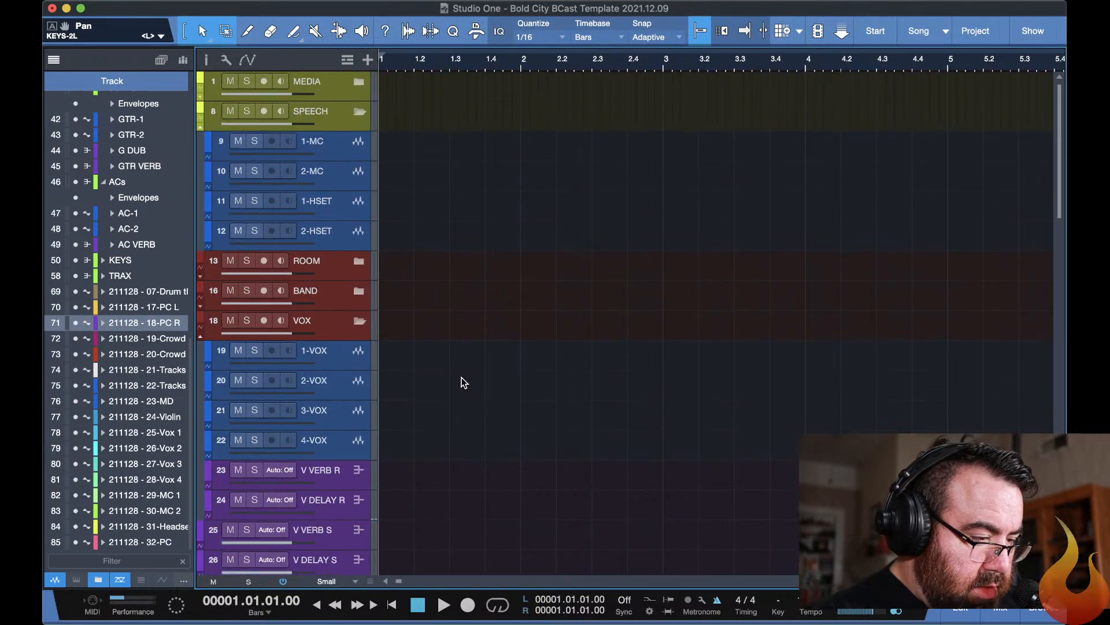
pyautogui.click(359, 80)
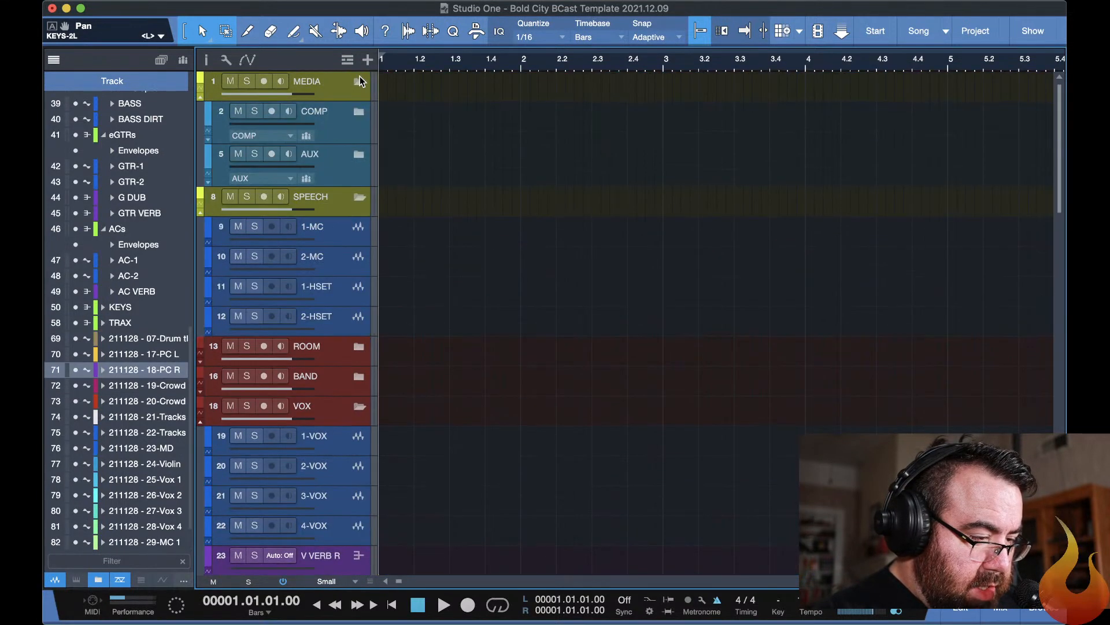
pyautogui.click(359, 110)
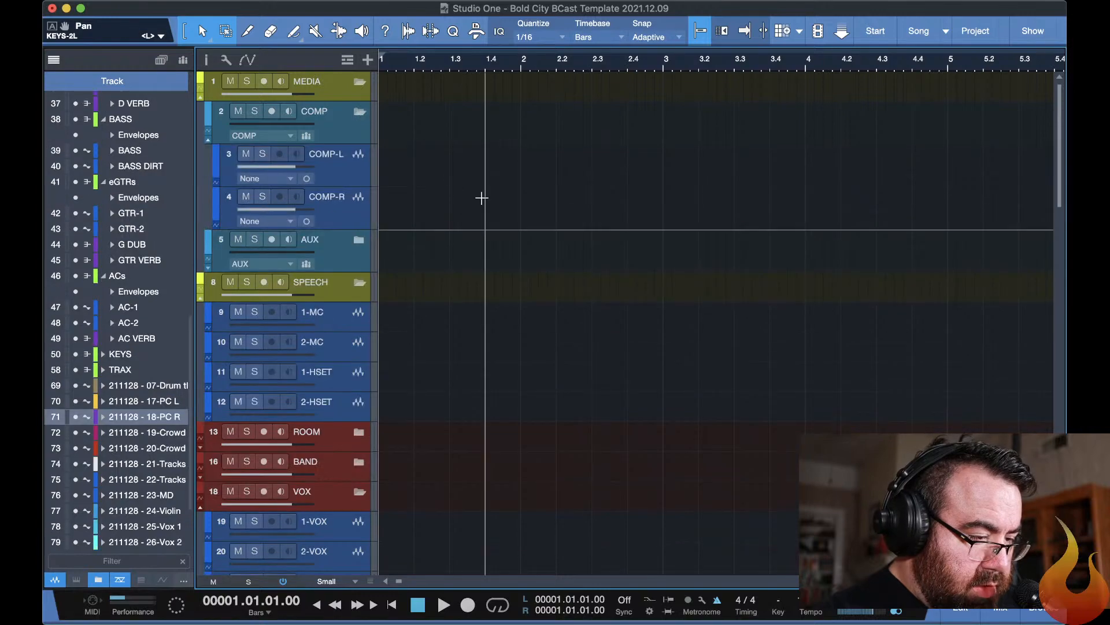
pyautogui.scroll(-12, 480, 198)
pyautogui.scroll(-15, 481, 199)
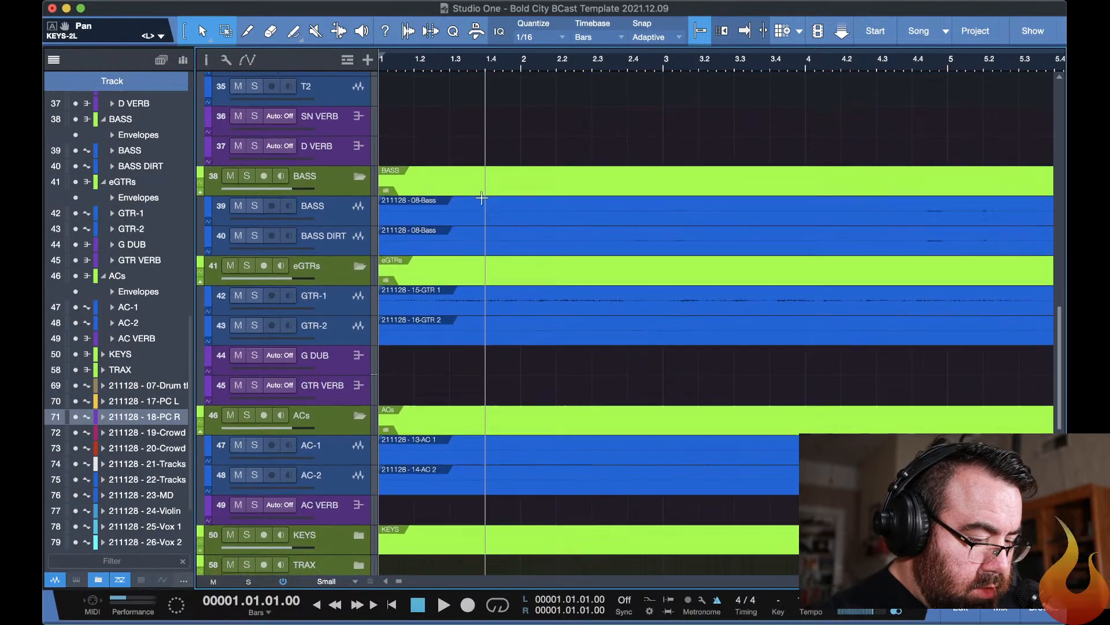
pyautogui.scroll(-6, 481, 199)
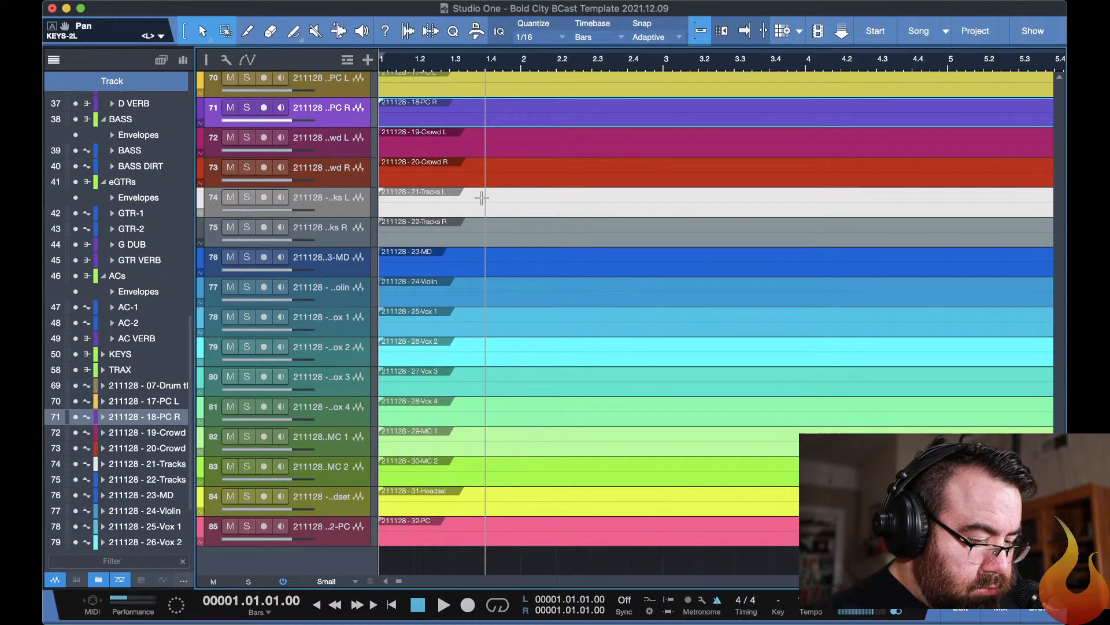
pyautogui.scroll(18, 481, 199)
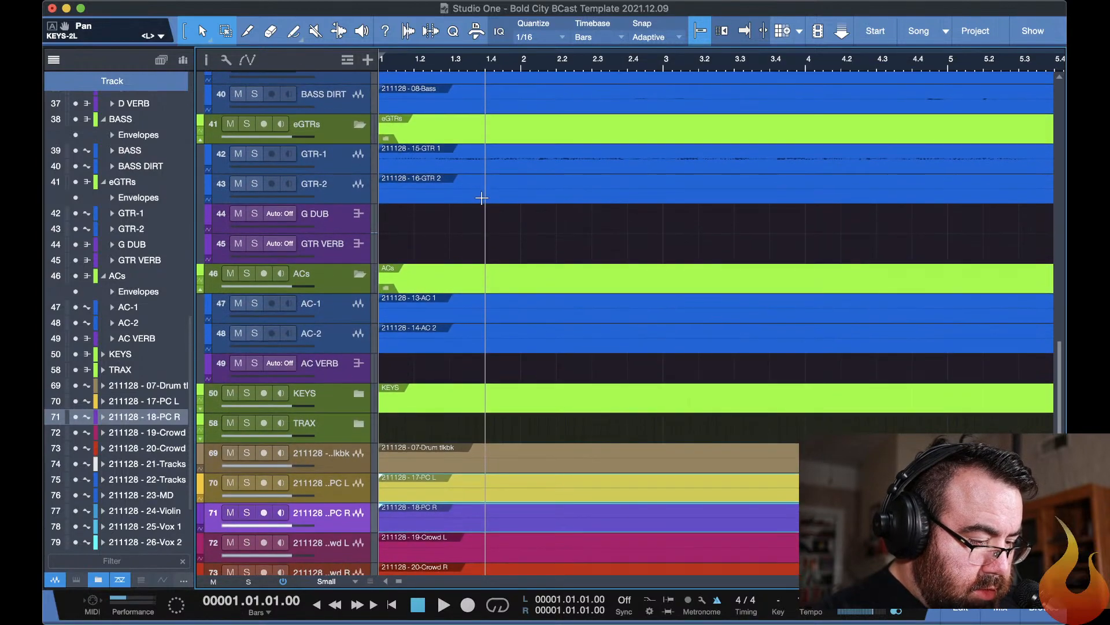
pyautogui.scroll(-3, 481, 199)
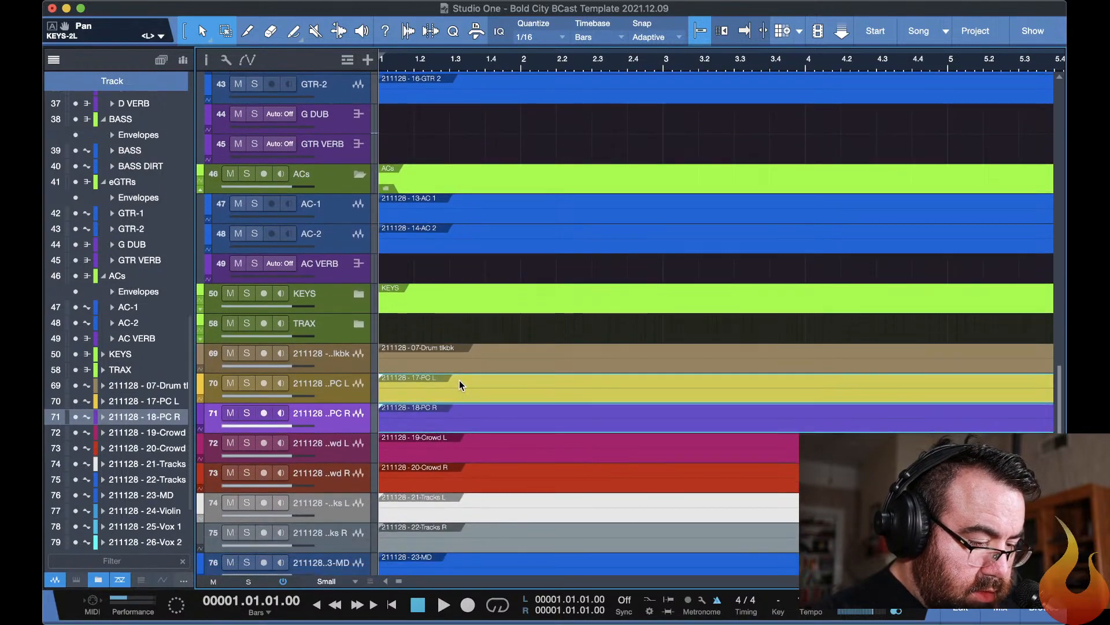
pyautogui.moveTo(460, 380); pyautogui.dragTo(449, 184)
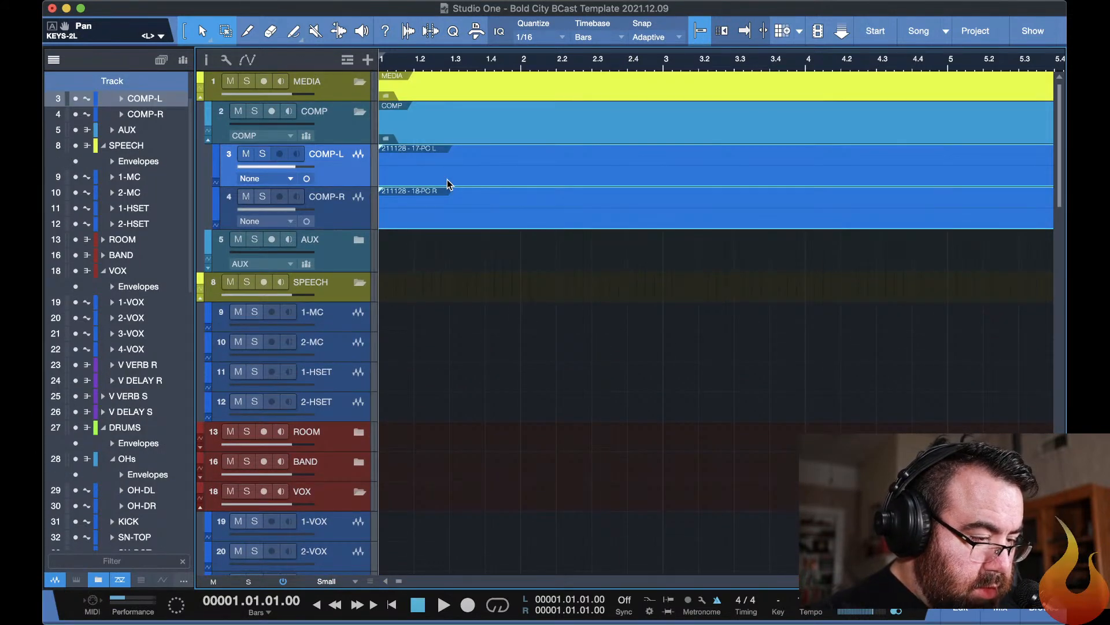
pyautogui.scroll(-20, 514, 222)
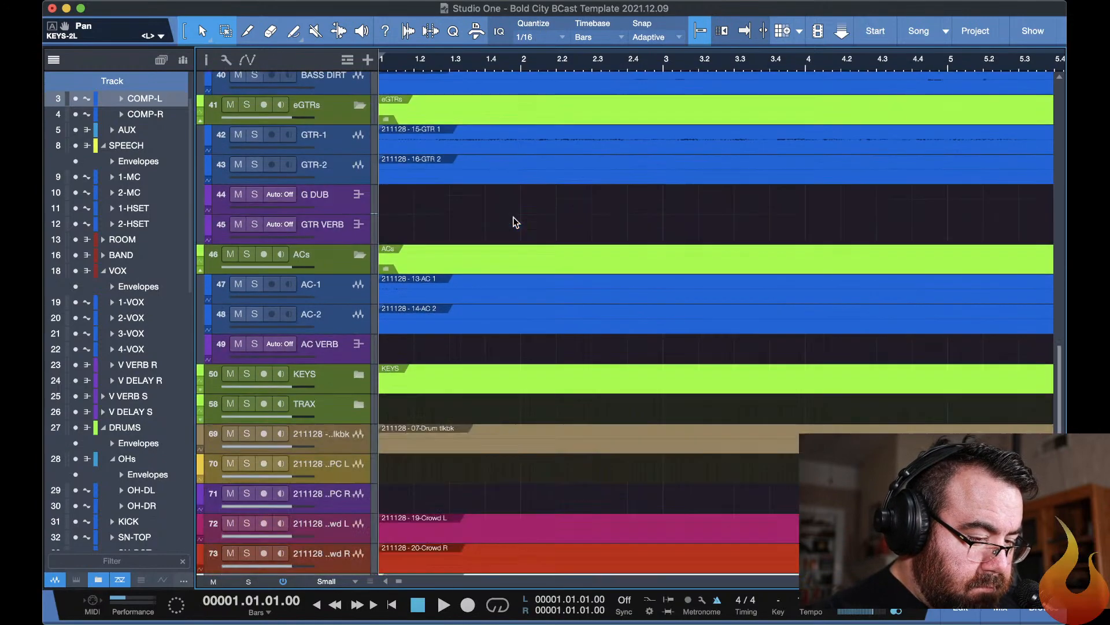
pyautogui.press('super+s')
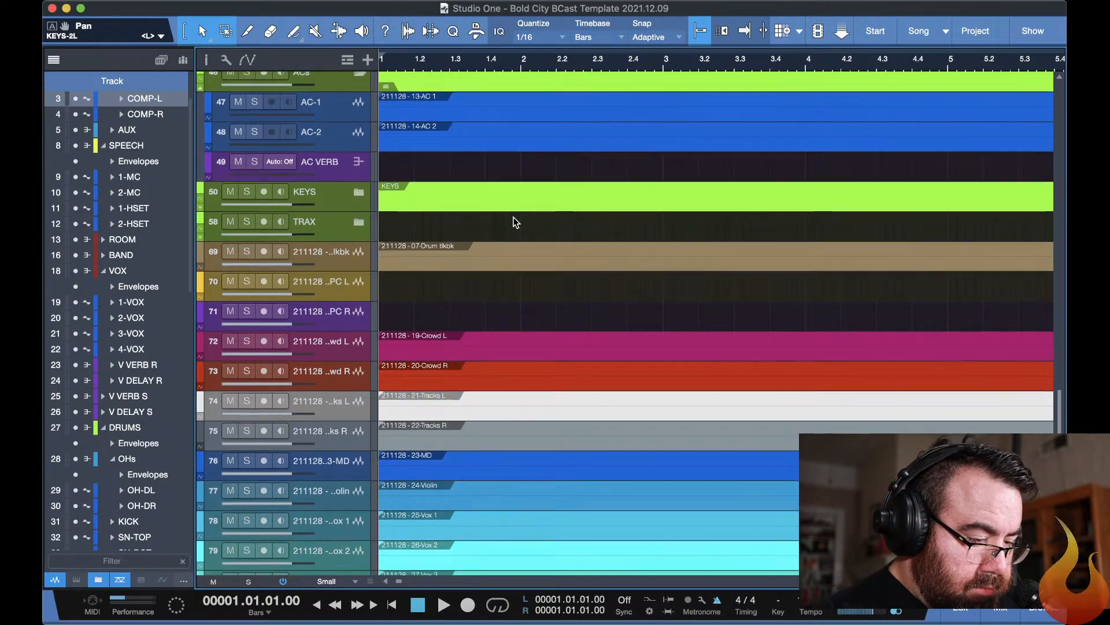
# Collapse all the template's folder tracks and expand only the ROOM folder to receive the crowd stems.
pyautogui.scroll(-5, 514, 222)
pyautogui.scroll(-1, 514, 221)
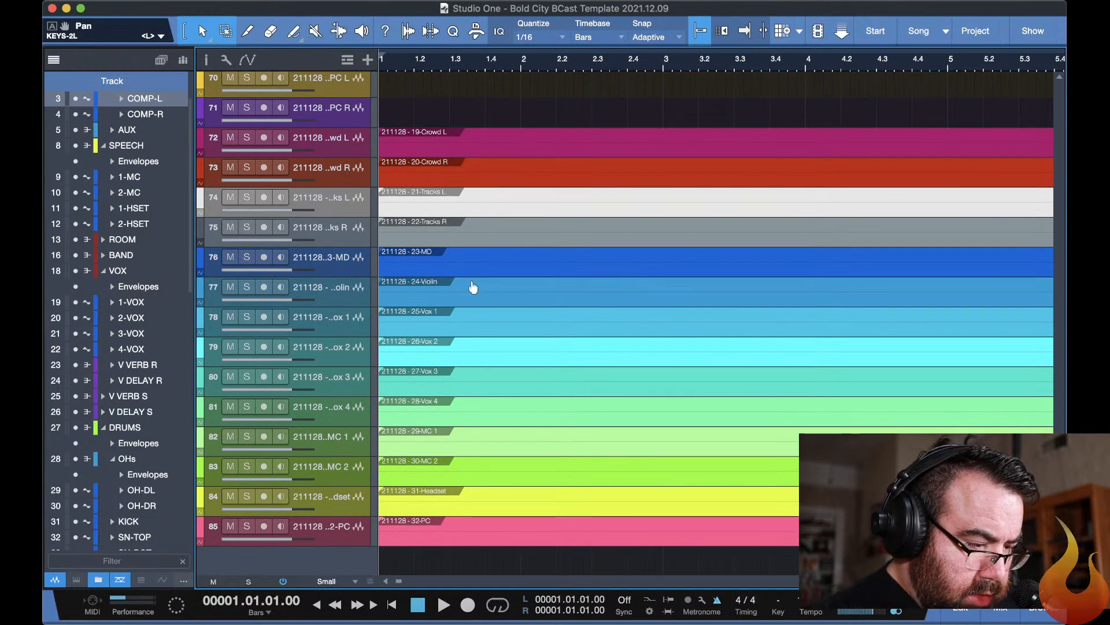
pyautogui.click(414, 144)
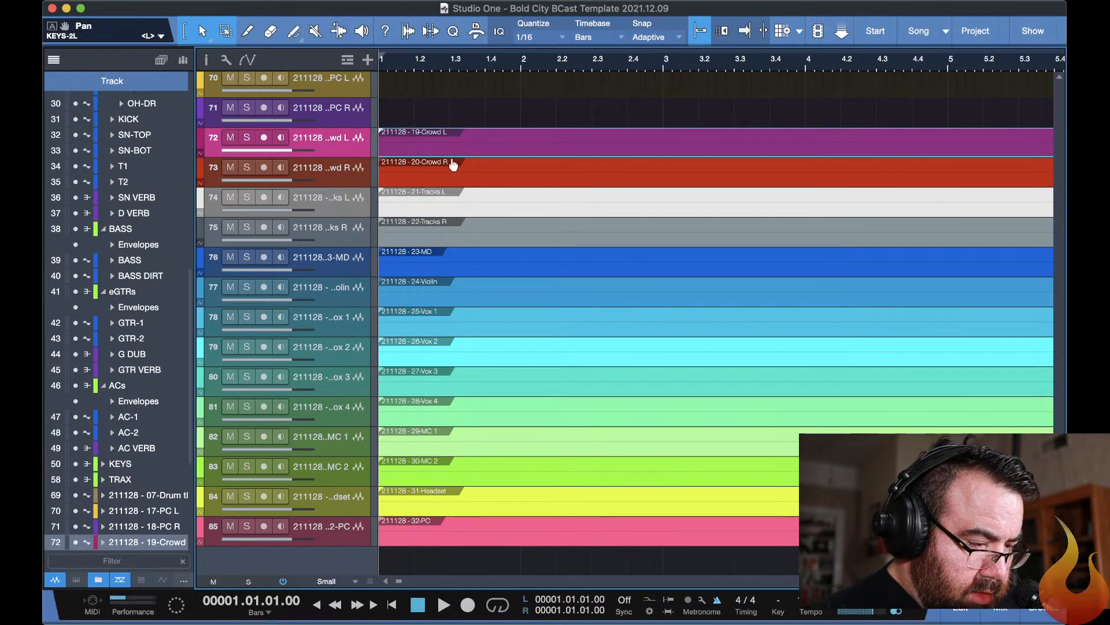
pyautogui.keyDown('shift'); pyautogui.click(455, 168); pyautogui.keyUp('shift')
pyautogui.scroll(15, 455, 167)
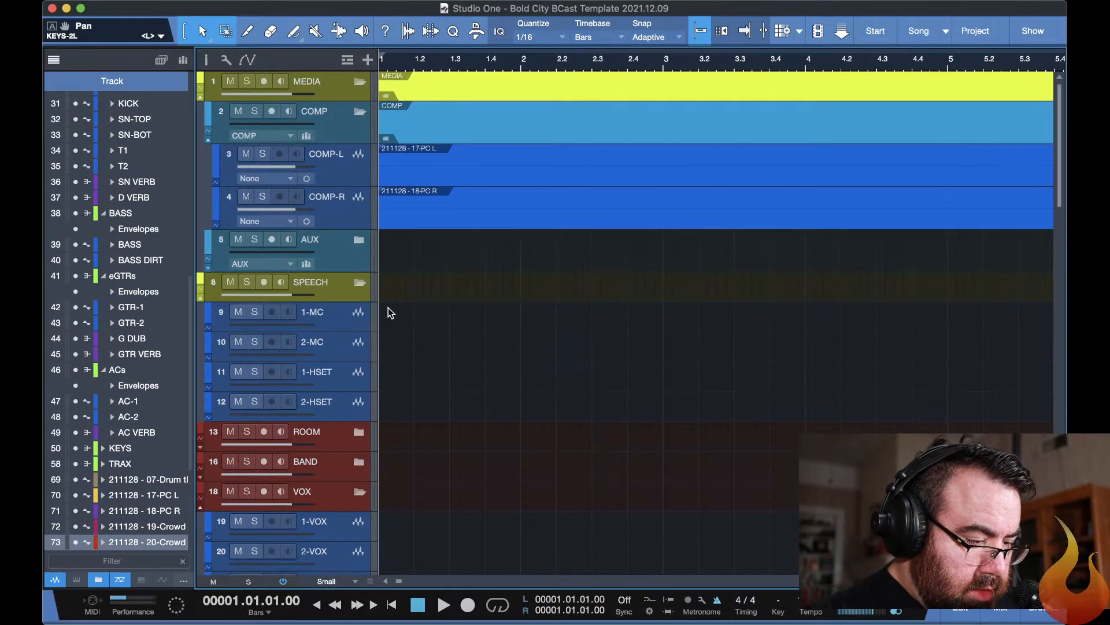
pyautogui.scroll(-6, 387, 308)
pyautogui.scroll(3, 388, 313)
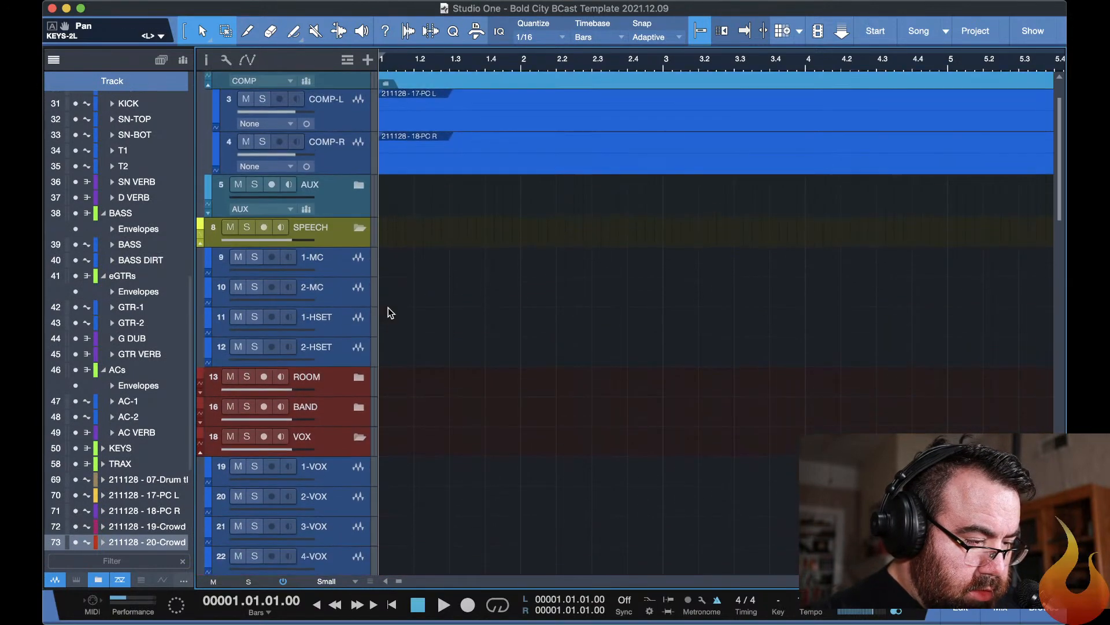
pyautogui.scroll(2, 388, 307)
pyautogui.scroll(-8, 387, 307)
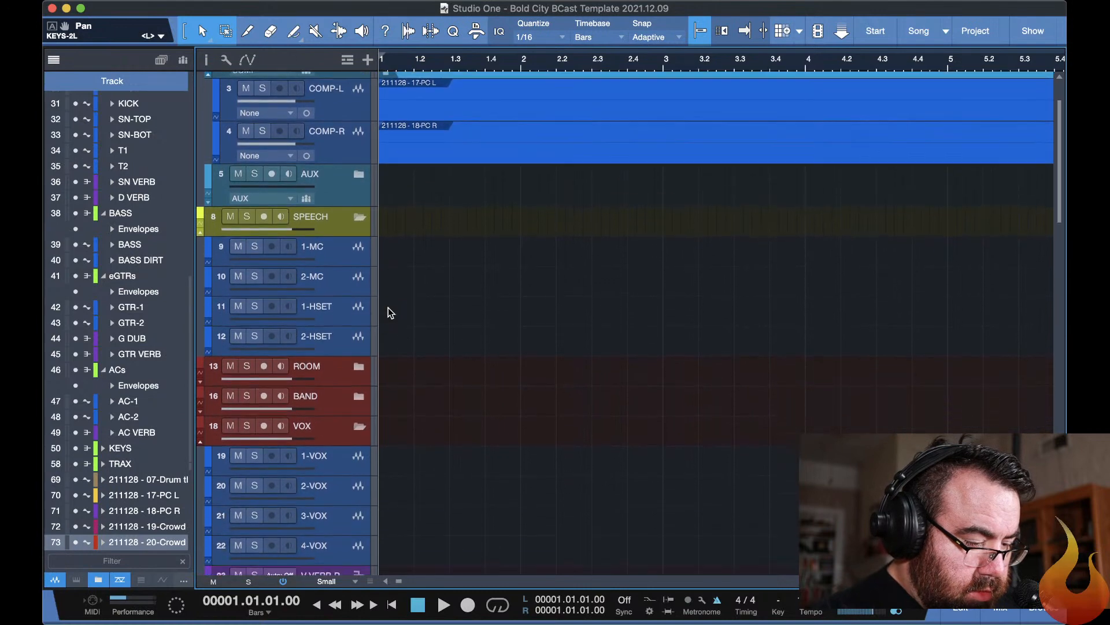
pyautogui.scroll(8, 388, 307)
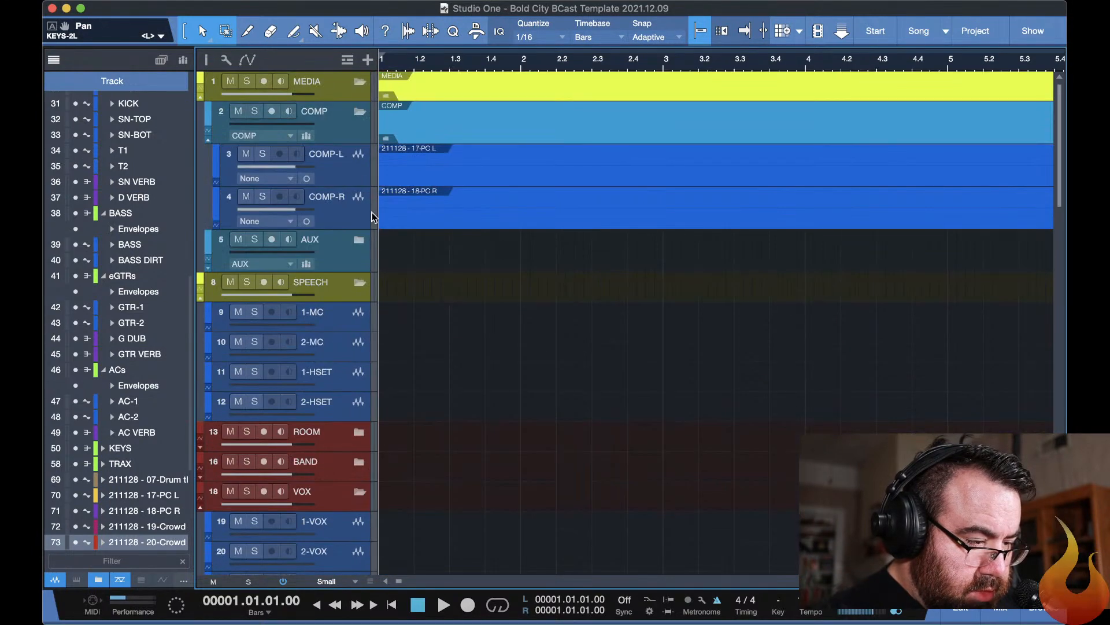
pyautogui.click(358, 81)
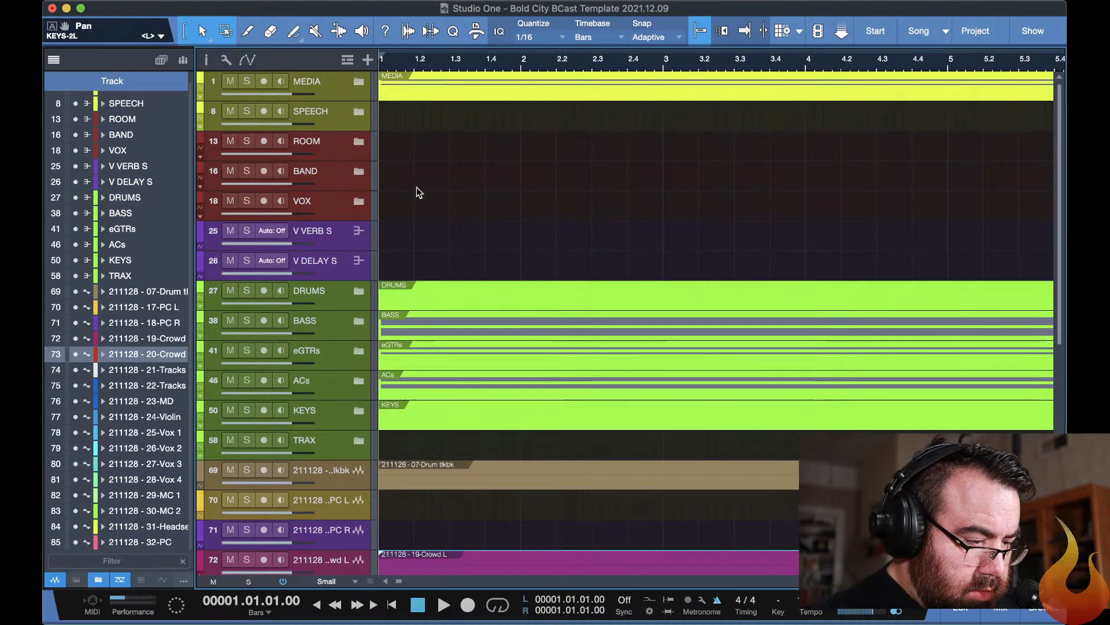
pyautogui.click(358, 141)
# Try to move the 19-Crowd L event on its own onto ROOM-R in the ROOM folder, and undo the move.
pyautogui.scroll(-15, 463, 171)
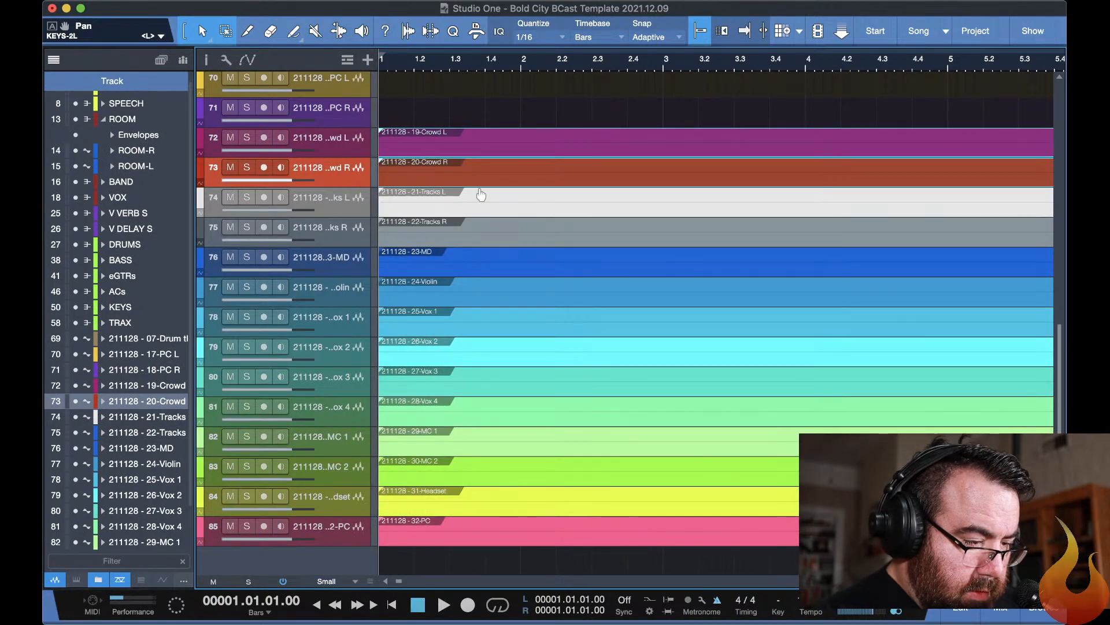
pyautogui.click(460, 140)
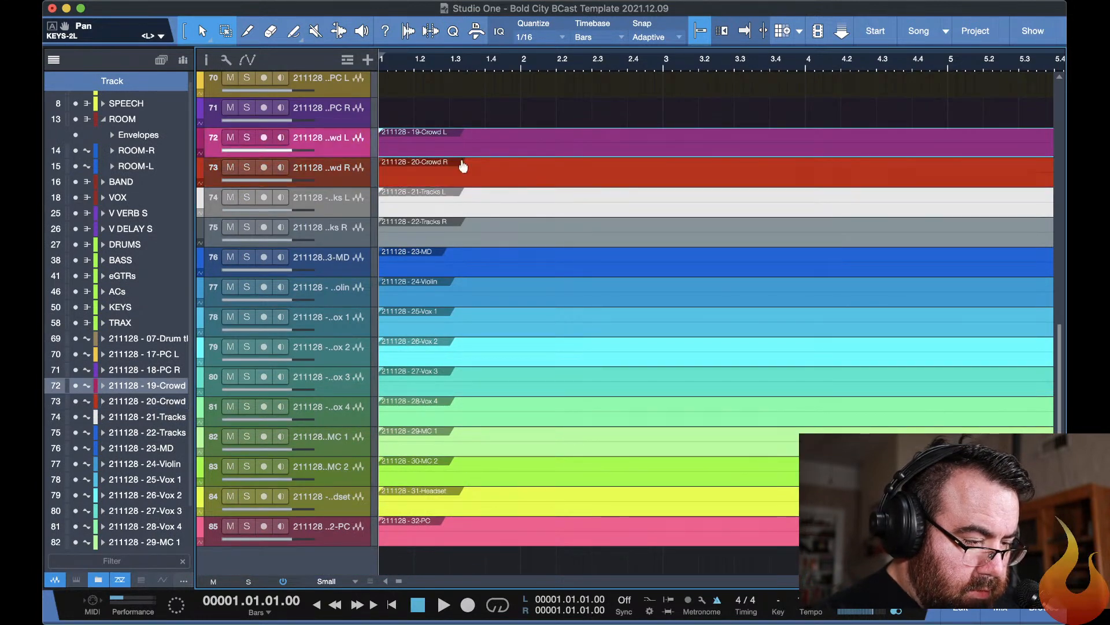
pyautogui.scroll(4, 461, 75)
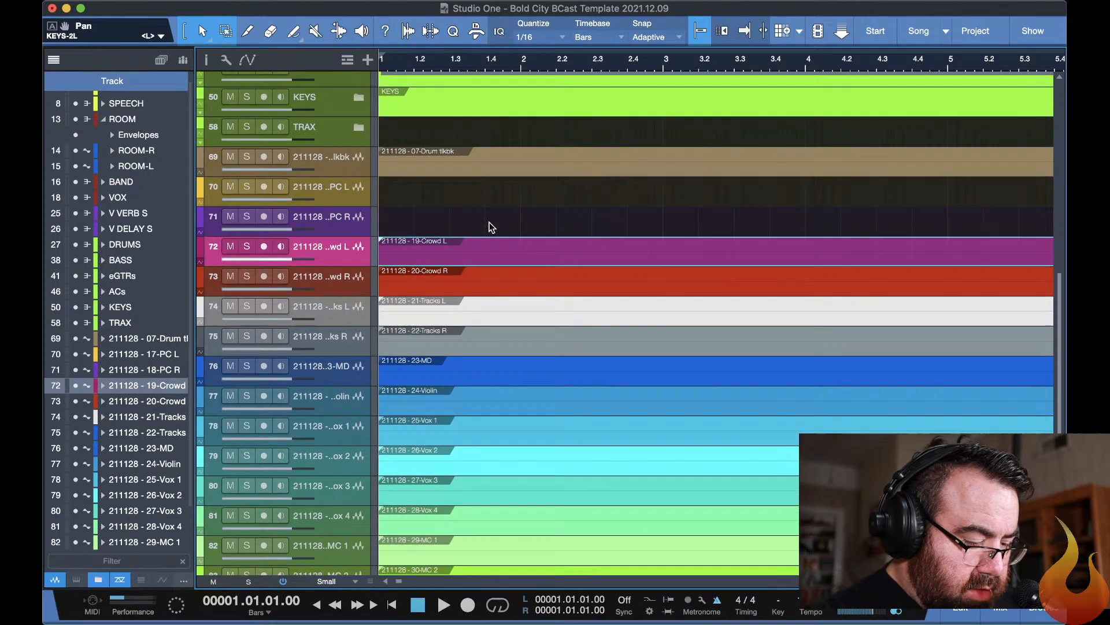
pyautogui.scroll(5, 489, 222)
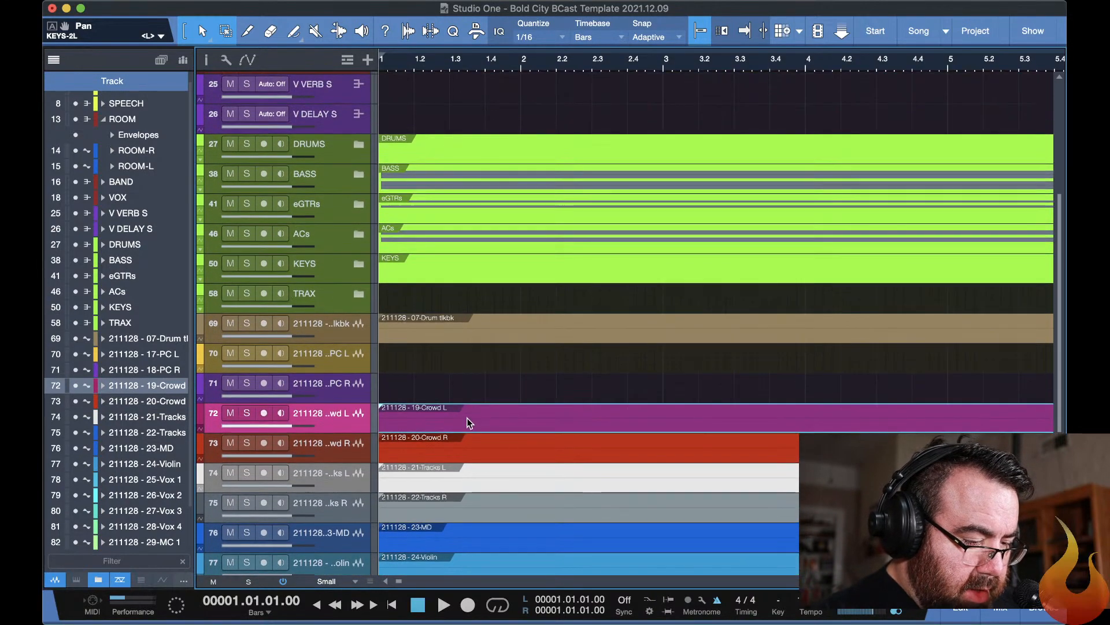
pyautogui.moveTo(466, 414); pyautogui.dragTo(437, 121)
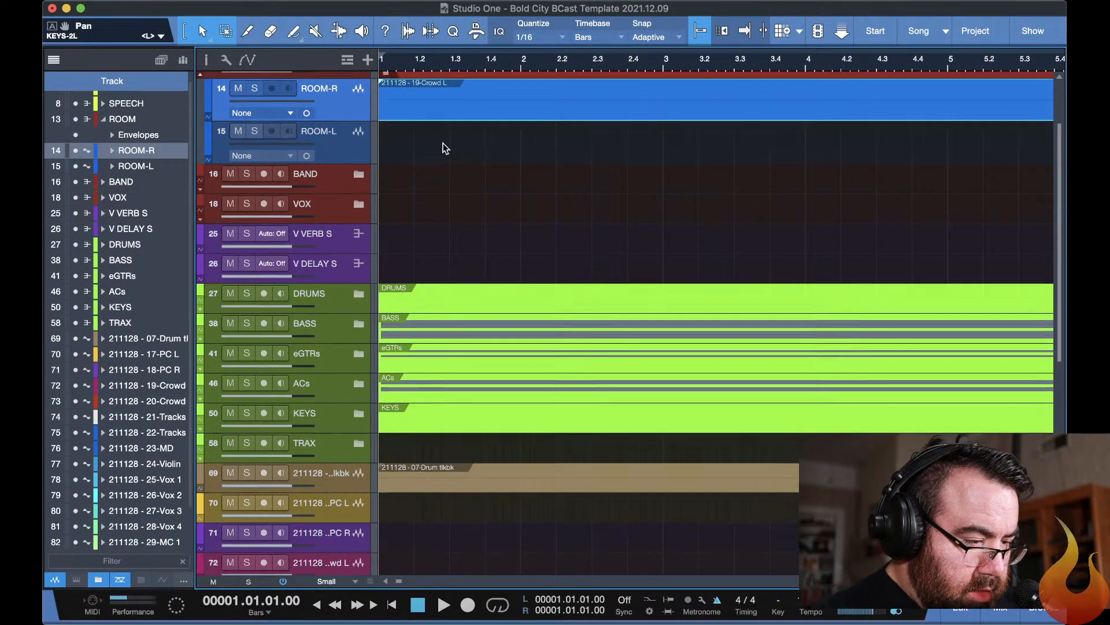
pyautogui.press('super+z')
# Move the 19-Crowd L and 20-Crowd R events together onto the two tracks in the ROOM folder, and collapse the folder.
pyautogui.scroll(-5, 443, 144)
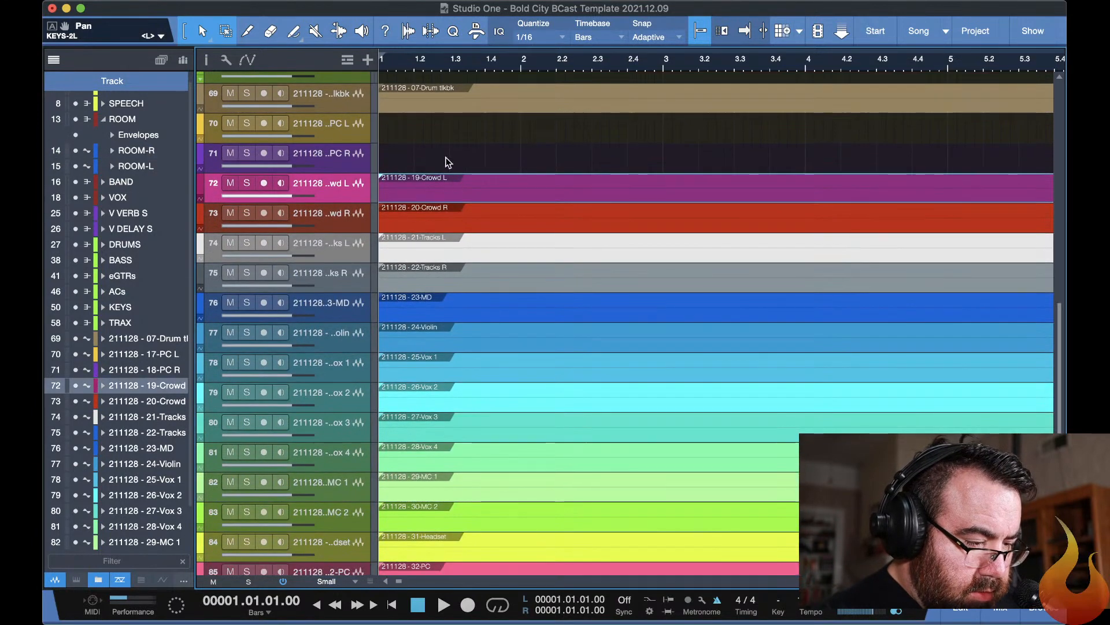
pyautogui.moveTo(436, 152); pyautogui.dragTo(487, 231)
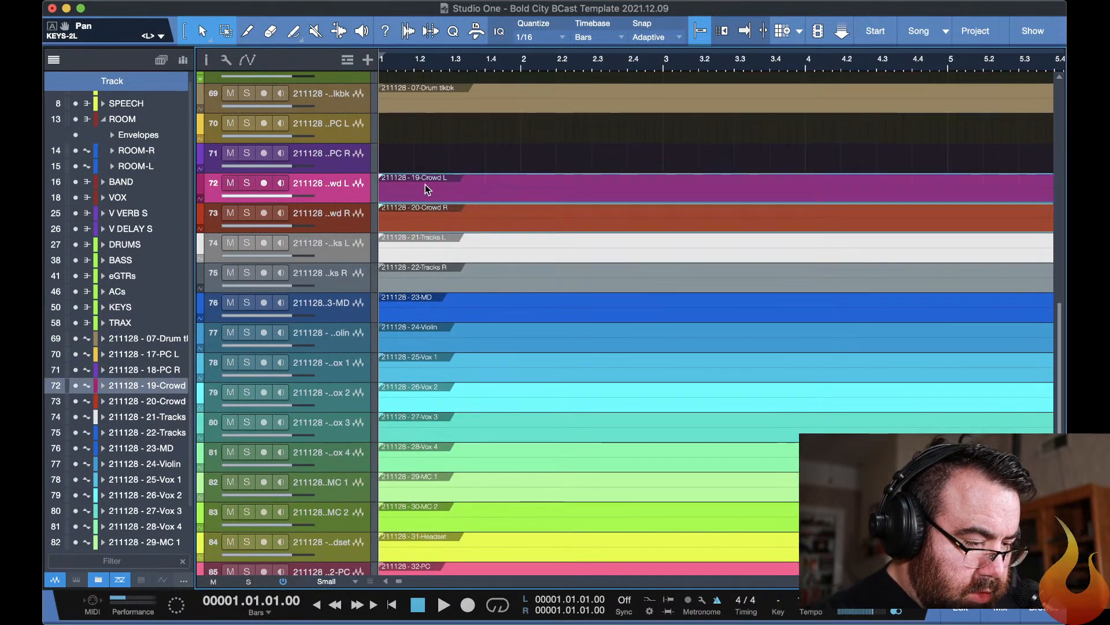
pyautogui.moveTo(425, 186); pyautogui.dragTo(428, 137)
pyautogui.scroll(-1, 474, 164)
pyautogui.scroll(-10, 474, 164)
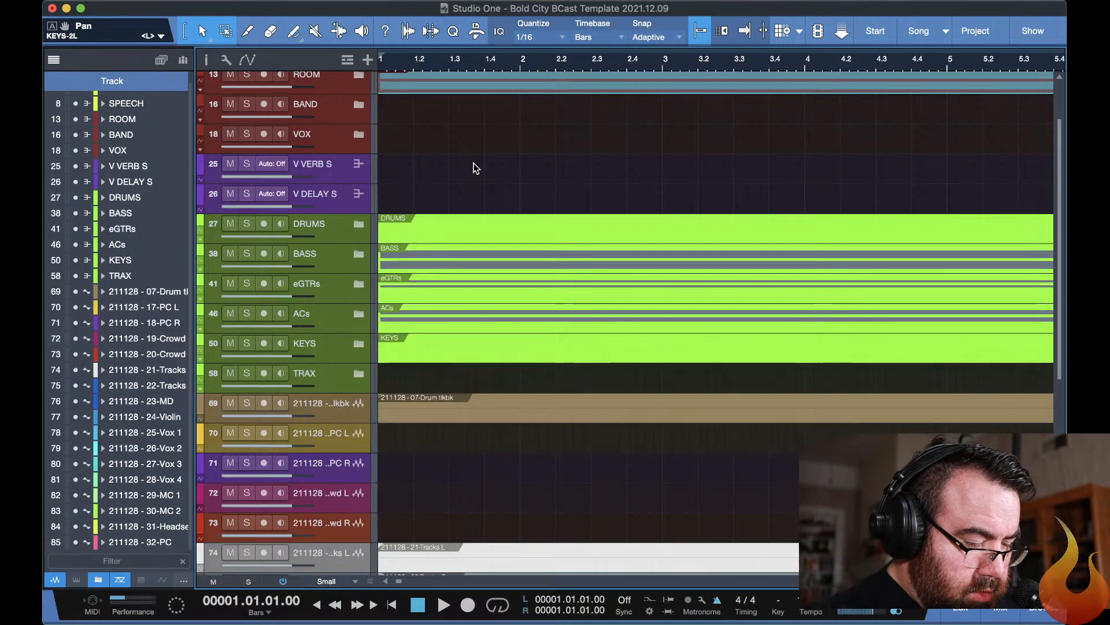
# Remove the four emptied imported tracks 17-PC L, 18-PC R, 19-Crowd L and 20-Crowd R.
pyautogui.scroll(-1, 474, 166)
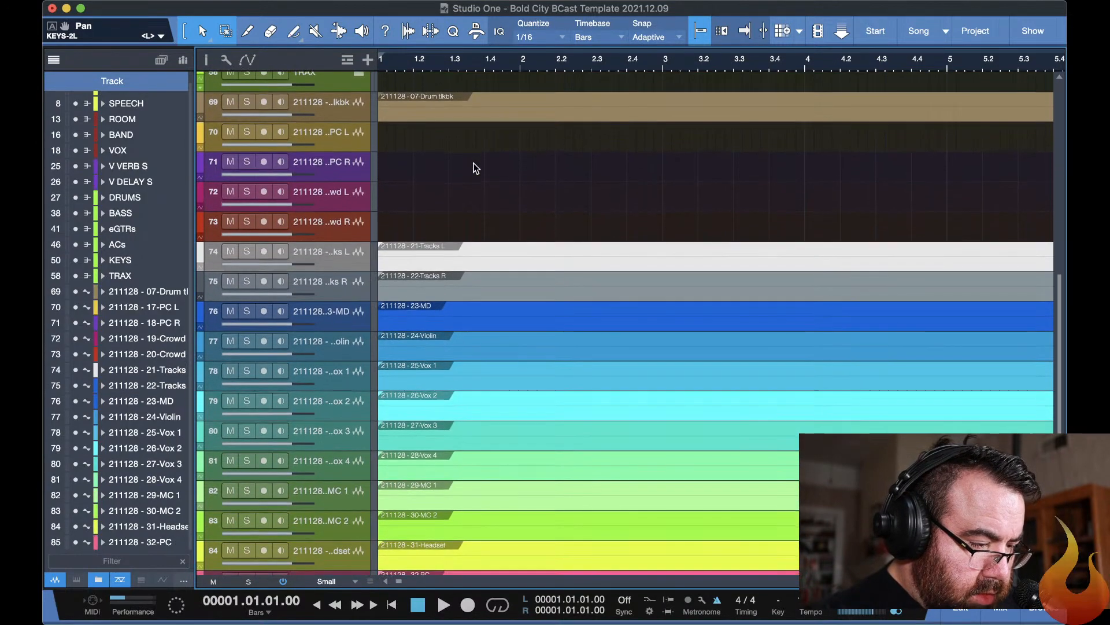
pyautogui.click(350, 137)
pyautogui.keyDown('shift'); pyautogui.click(349, 223); pyautogui.keyUp('shift')
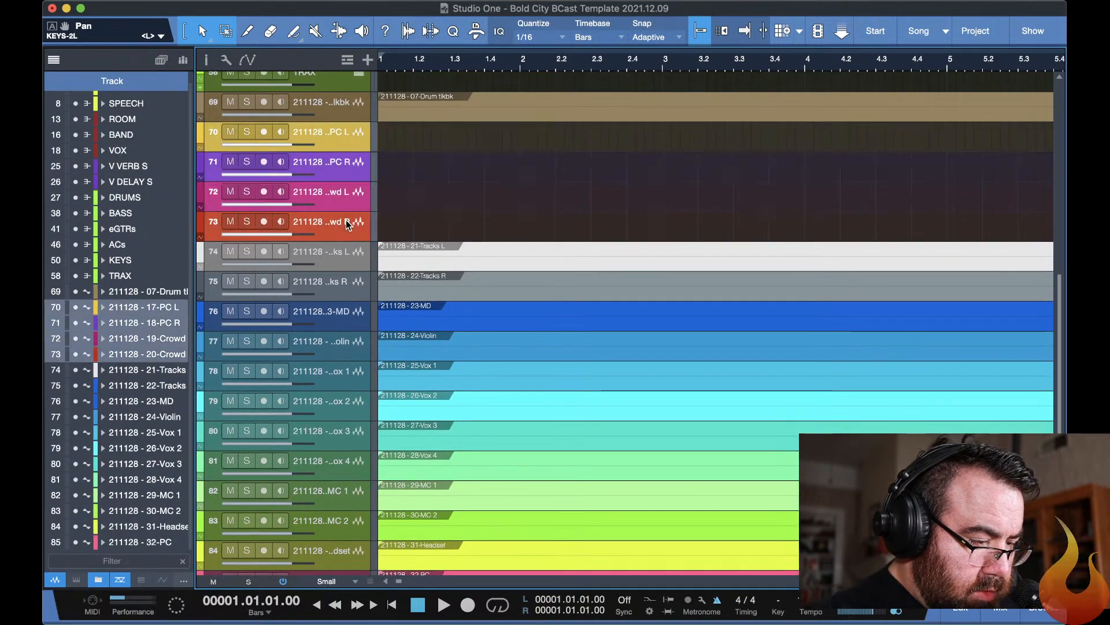
pyautogui.press('Delete')
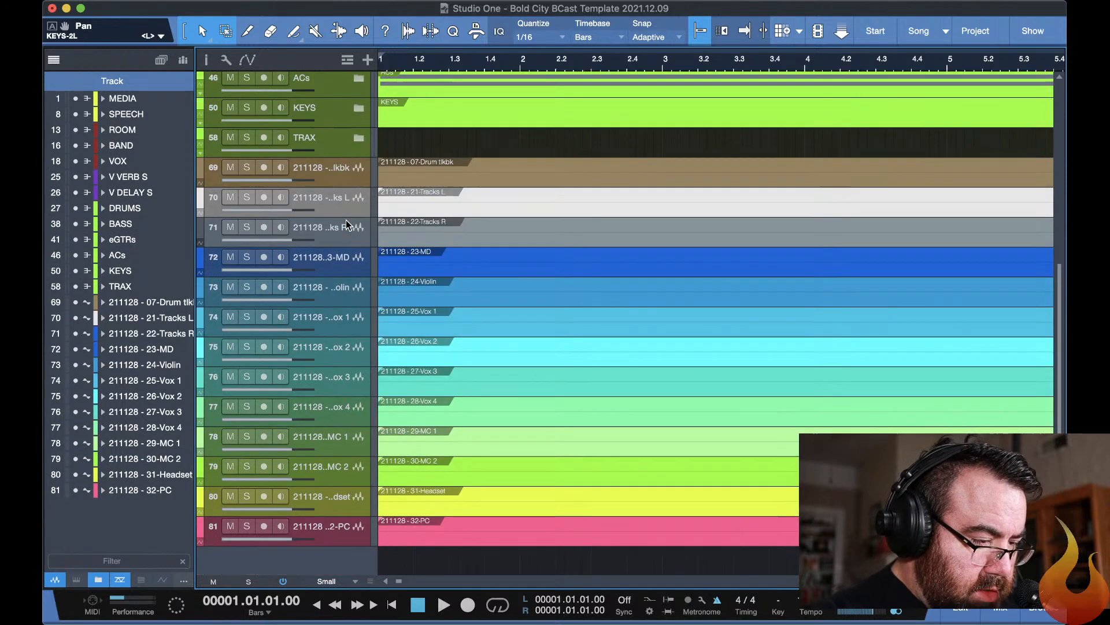
# Select the 21-Tracks L event and expand the TRAX folder to find a destination among its tracks.
pyautogui.click(445, 198)
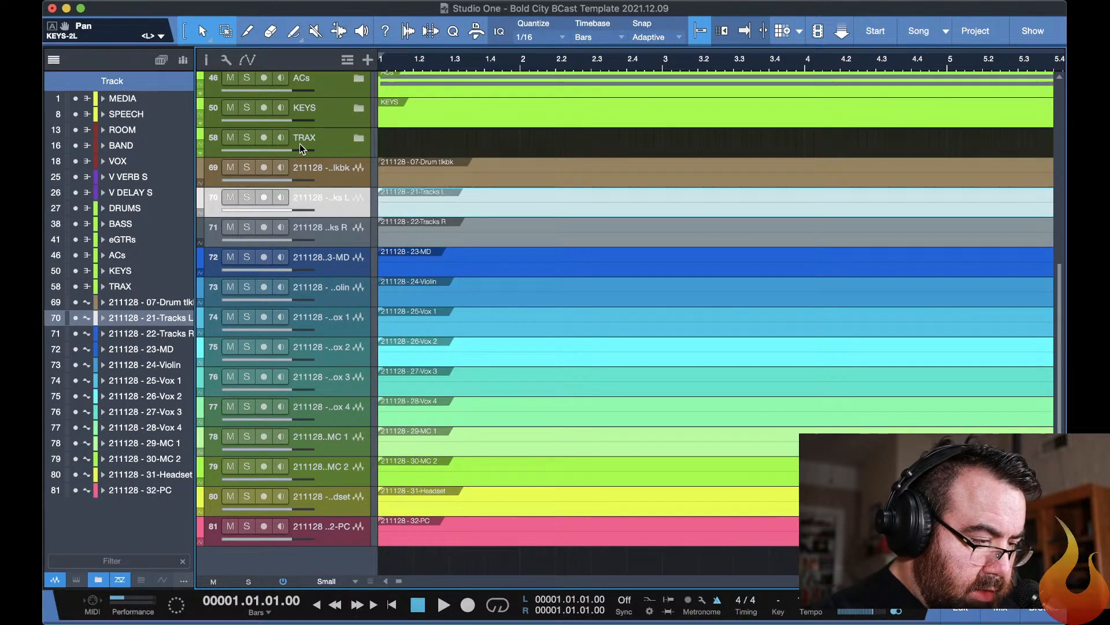
pyautogui.click(358, 137)
pyautogui.scroll(-10, 462, 317)
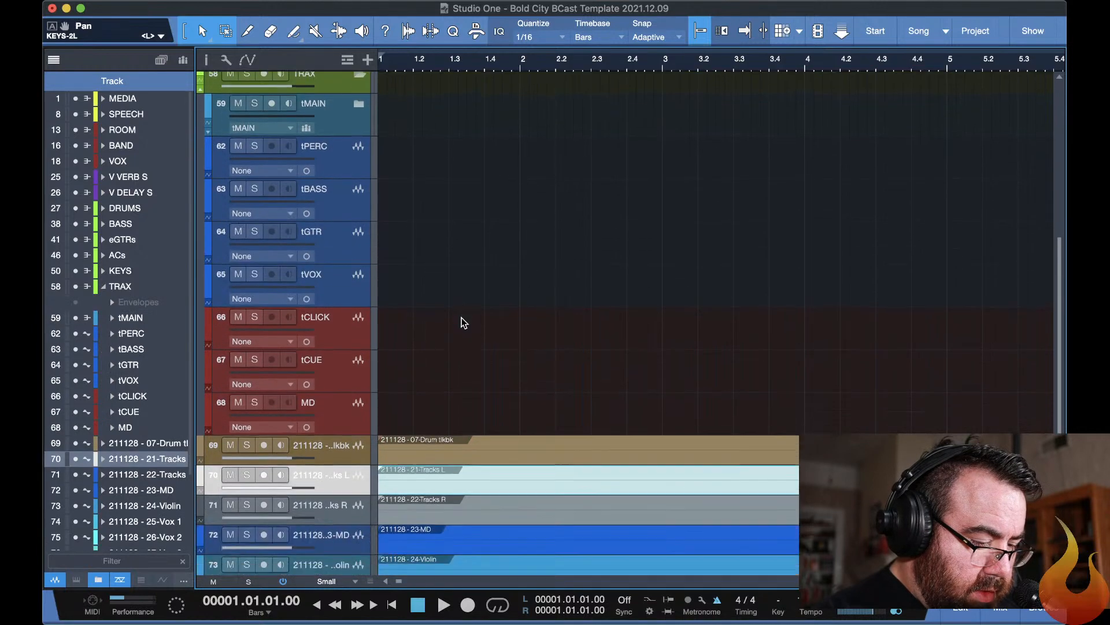
pyautogui.scroll(7, 455, 195)
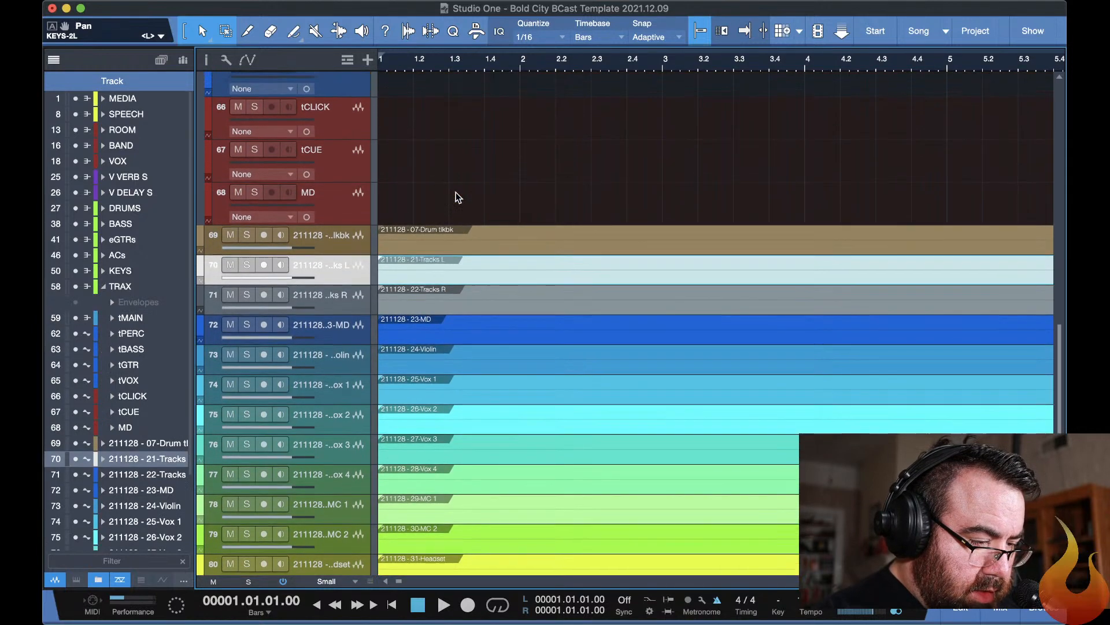
pyautogui.scroll(3, 455, 199)
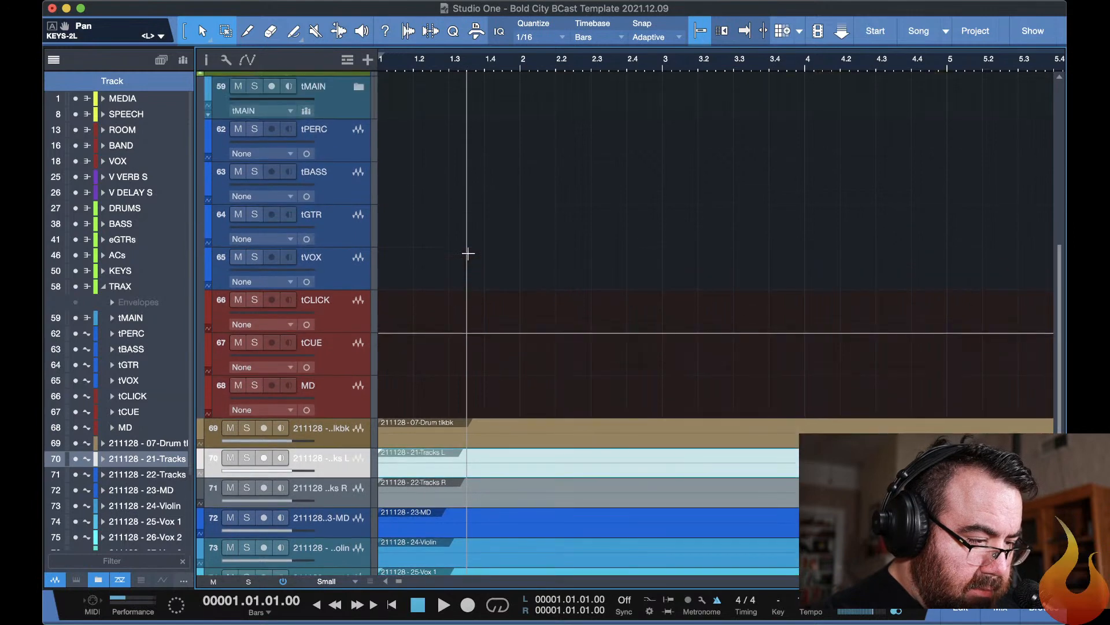
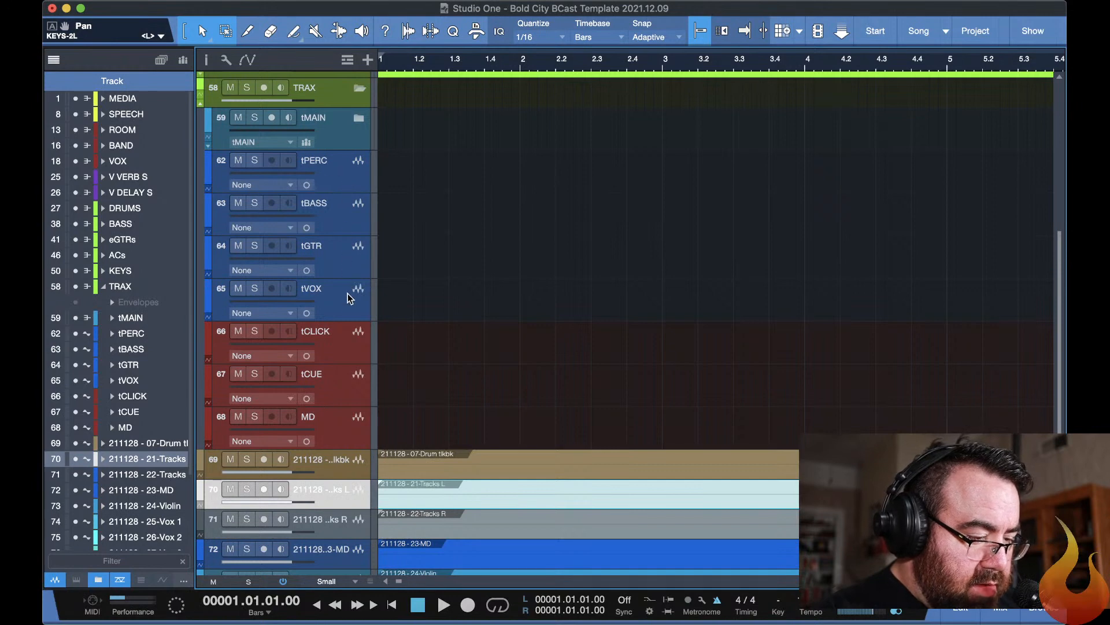
# Move the 21-Tracks L and 22-Tracks R events together onto tPERC and tBASS in the TRAX folder, and expand the tMAIN folder.
pyautogui.scroll(-1, 469, 298)
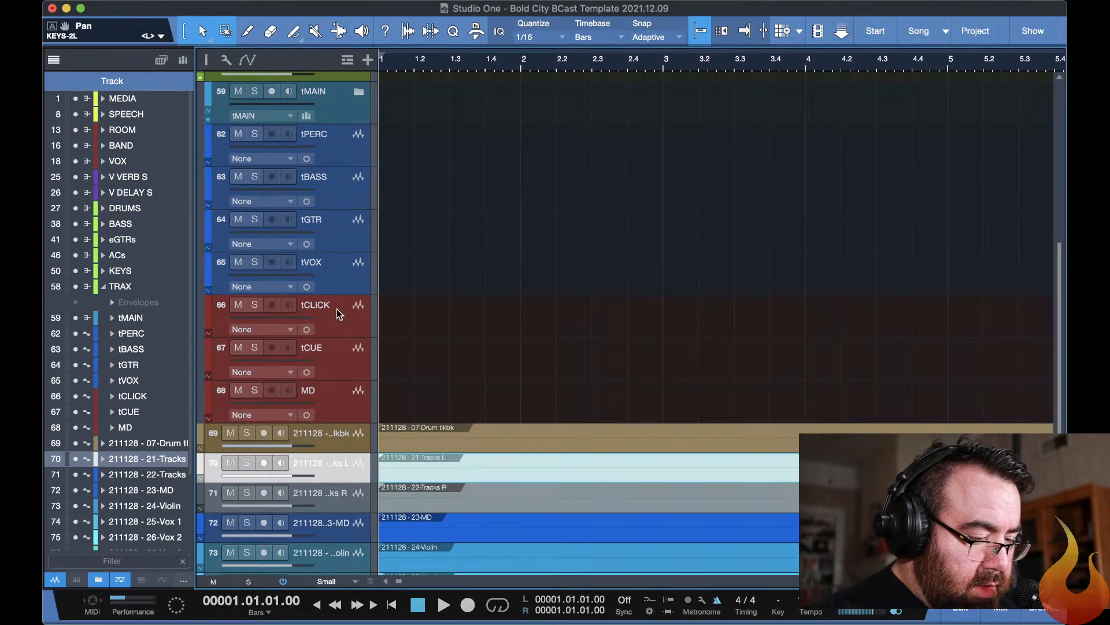
pyautogui.scroll(-3, 612, 334)
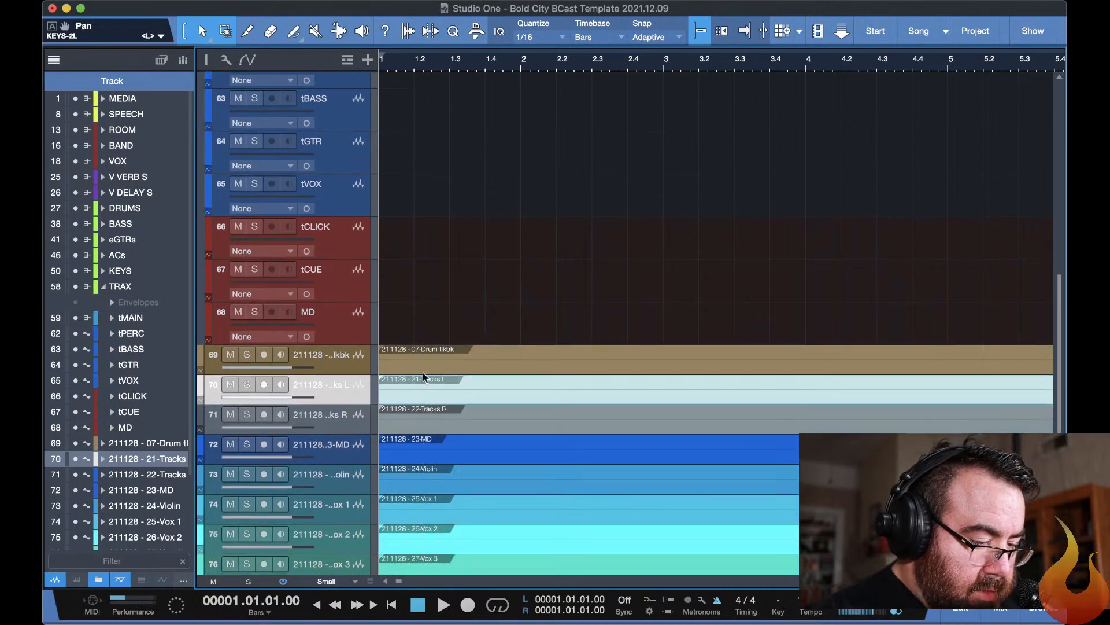
pyautogui.click(425, 408)
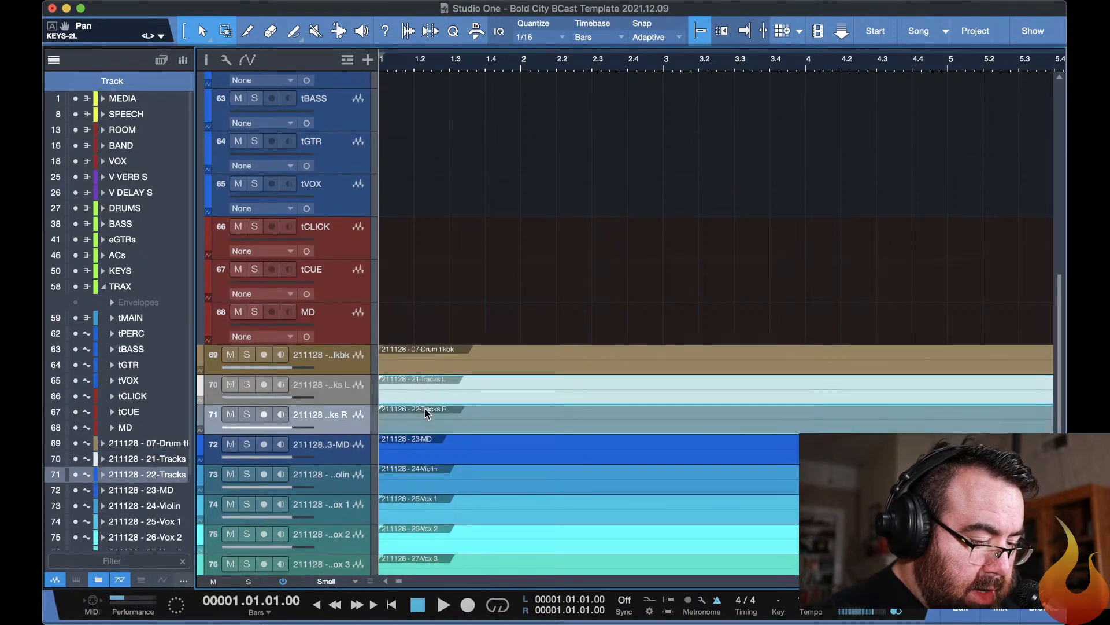
pyautogui.click(449, 387)
pyautogui.keyDown('shift'); pyautogui.click(461, 421); pyautogui.keyUp('shift')
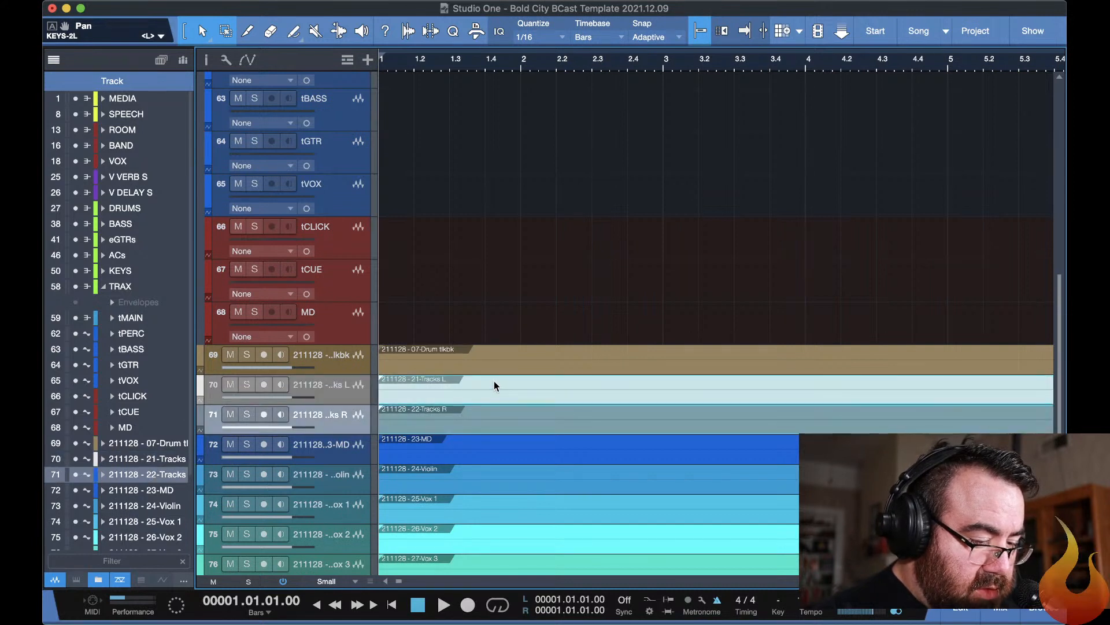
pyautogui.moveTo(502, 387); pyautogui.dragTo(481, 198)
pyautogui.click(359, 141)
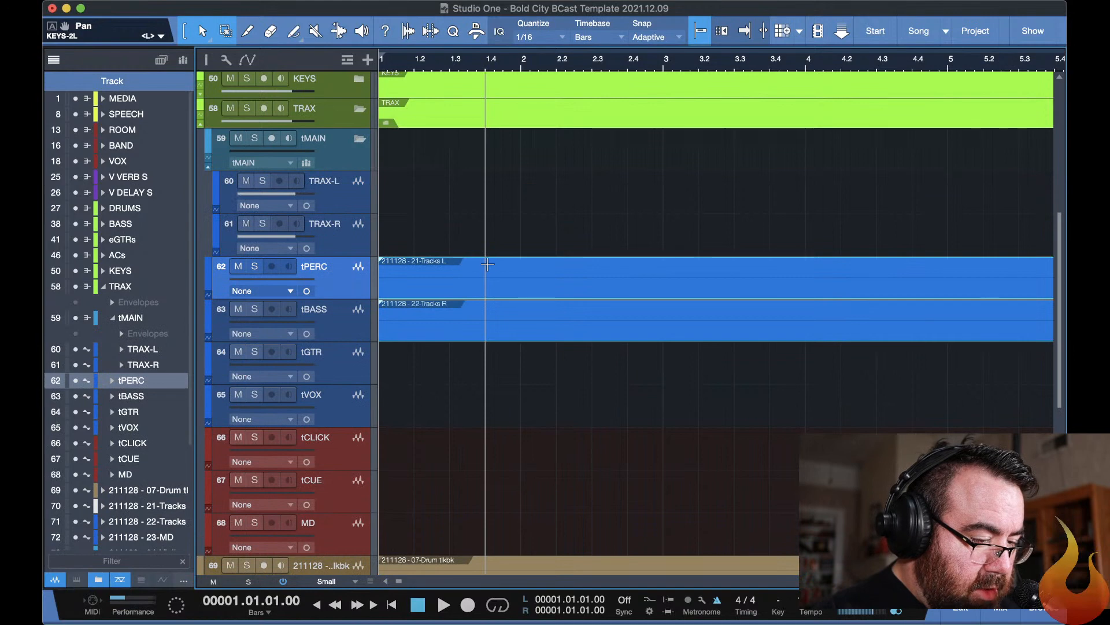
# Try to move the 21-Tracks L and 22-Tracks R events together from tPERC and tBASS onto TRAX-L and TRAX-R.
pyautogui.moveTo(488, 264); pyautogui.dragTo(476, 184)
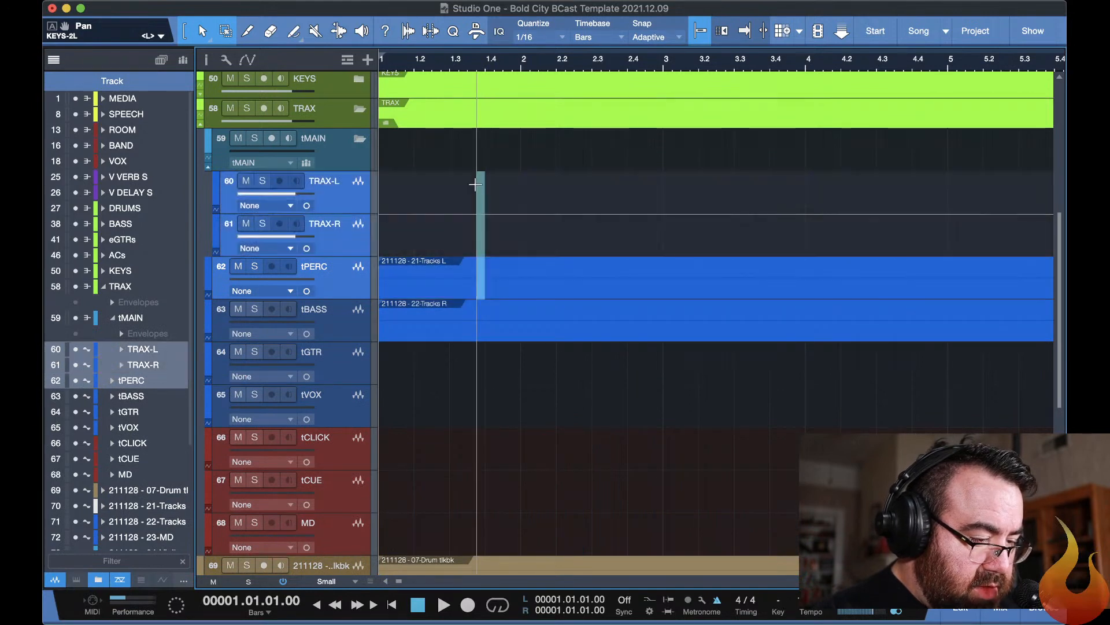
pyautogui.press('super+z')
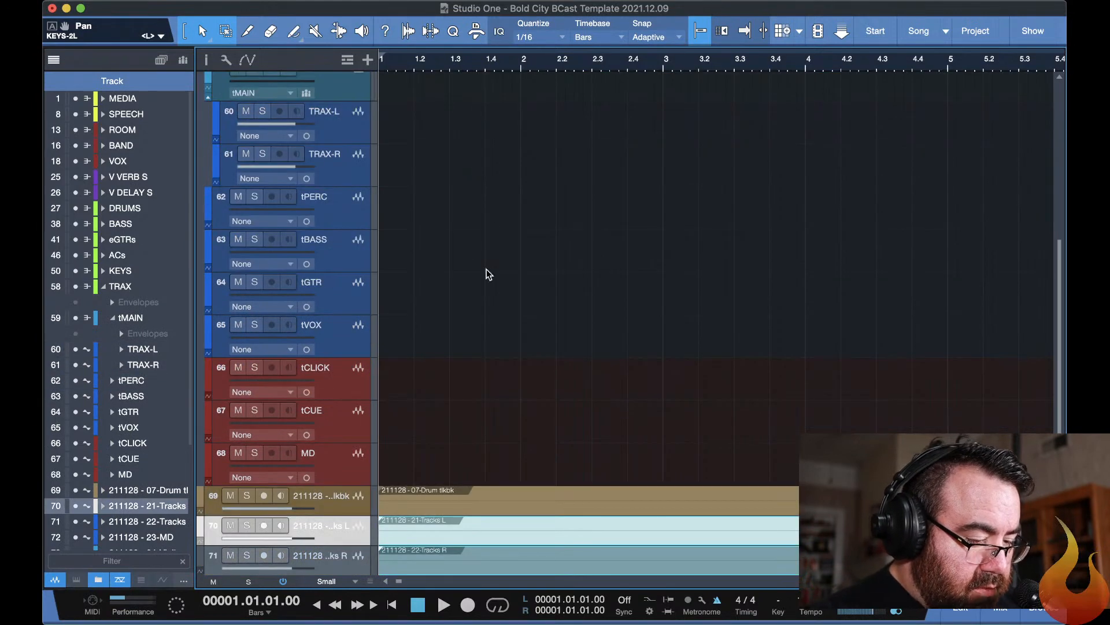
pyautogui.press('super+shift+z')
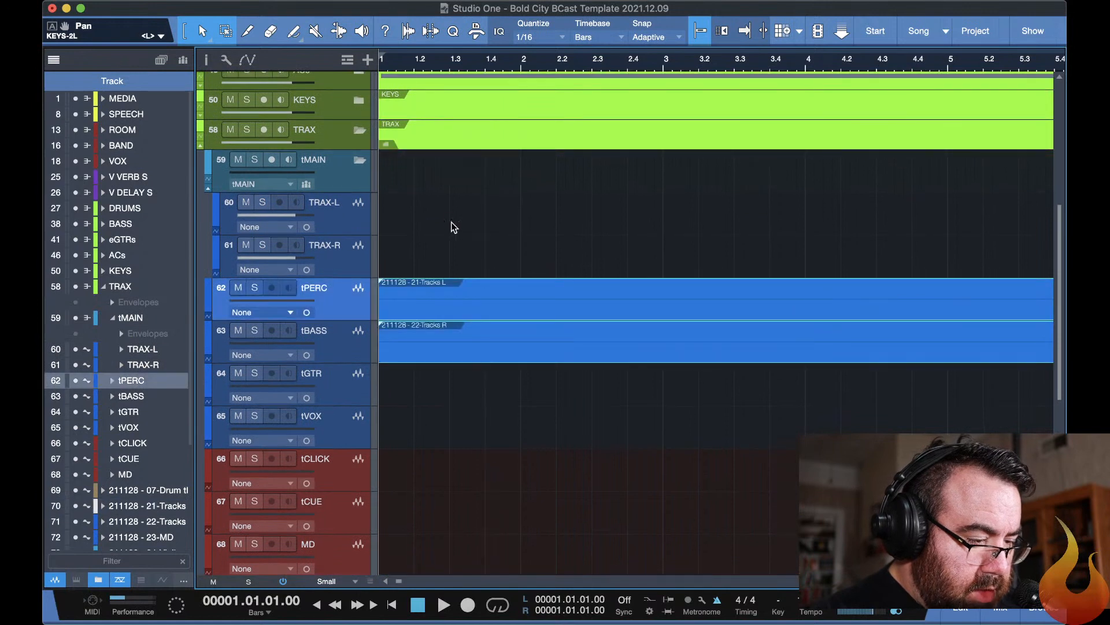
pyautogui.click(454, 227)
pyautogui.moveTo(444, 253); pyautogui.dragTo(553, 379)
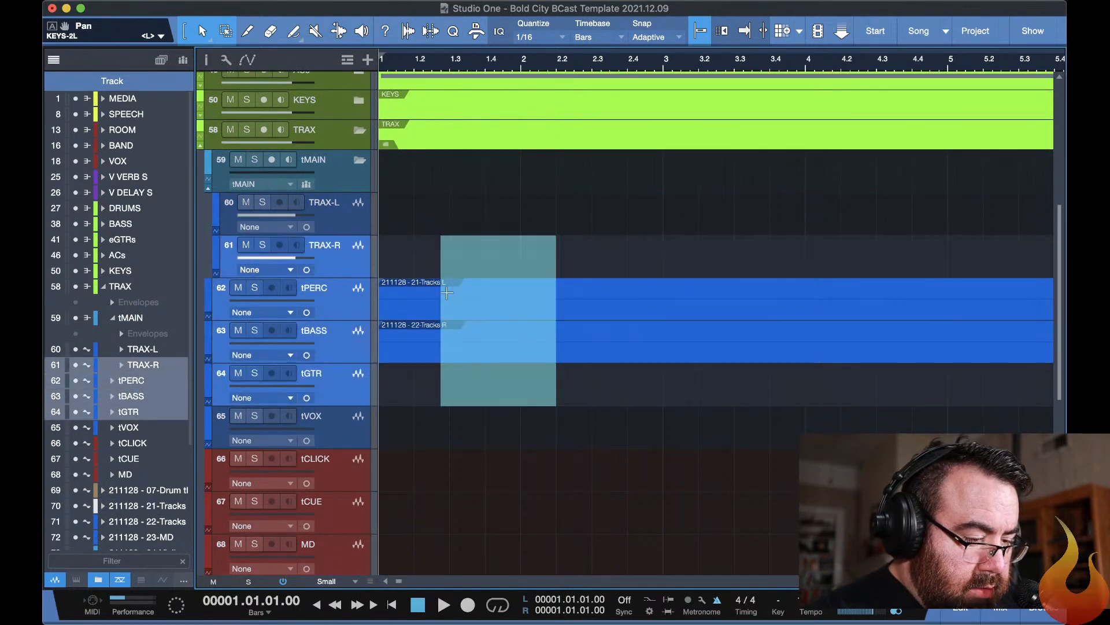
pyautogui.click(414, 343)
pyautogui.click(431, 286)
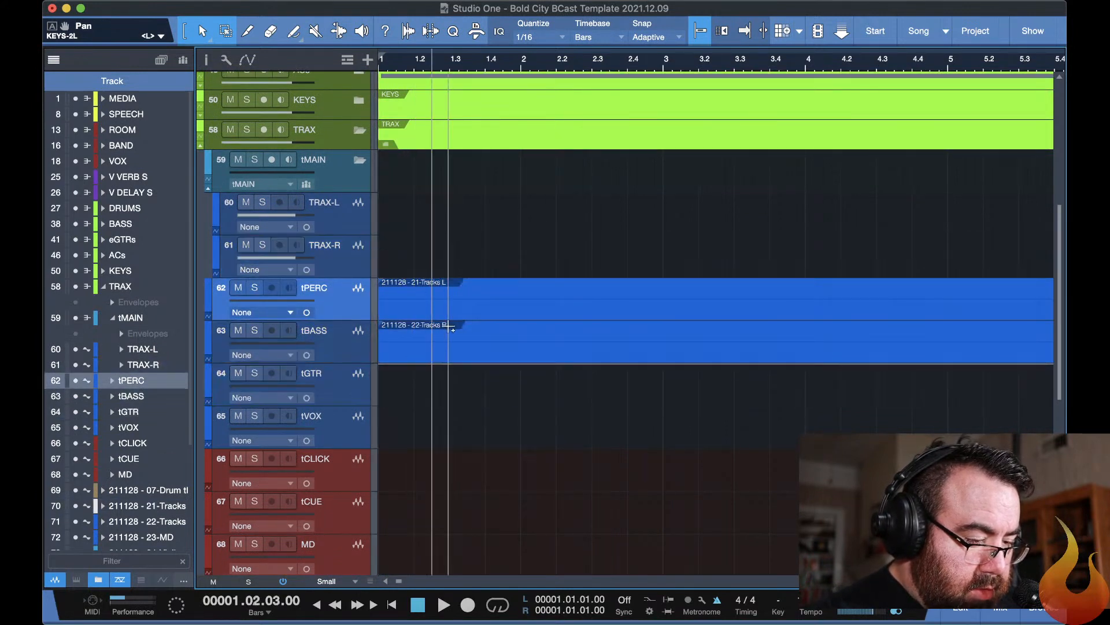
pyautogui.click(503, 288)
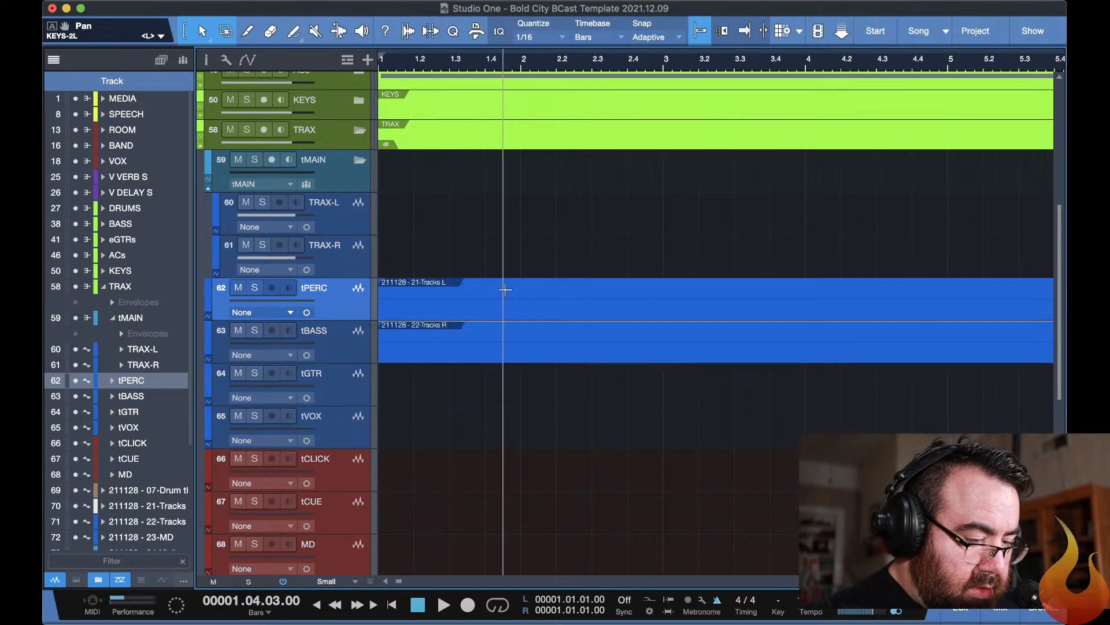
pyautogui.click(529, 290)
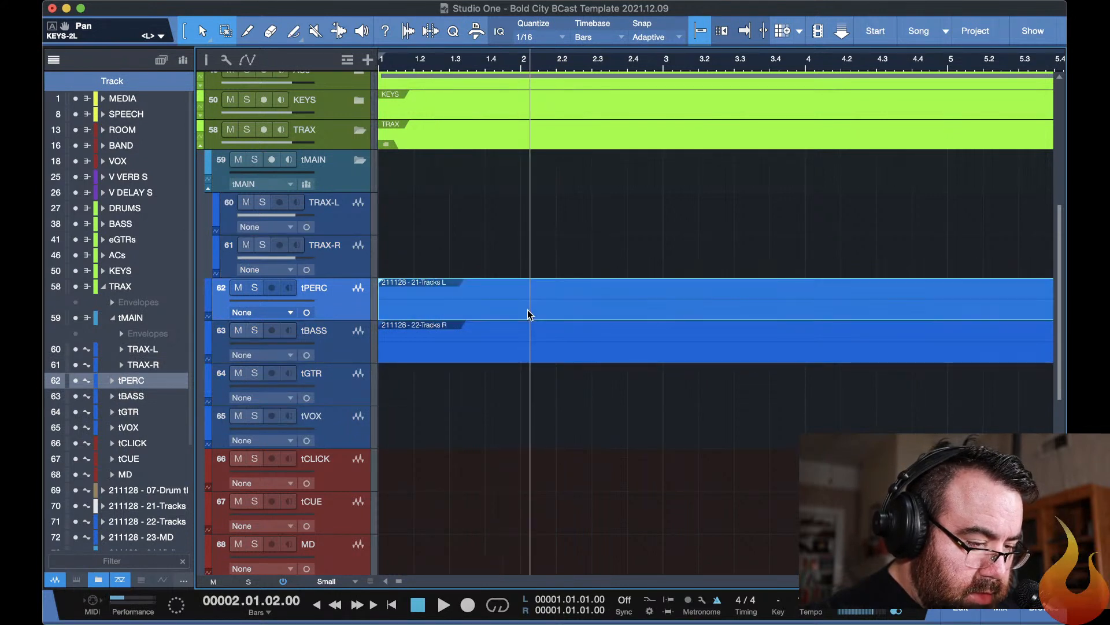
pyautogui.keyDown('shift'); pyautogui.click(524, 353); pyautogui.keyUp('shift')
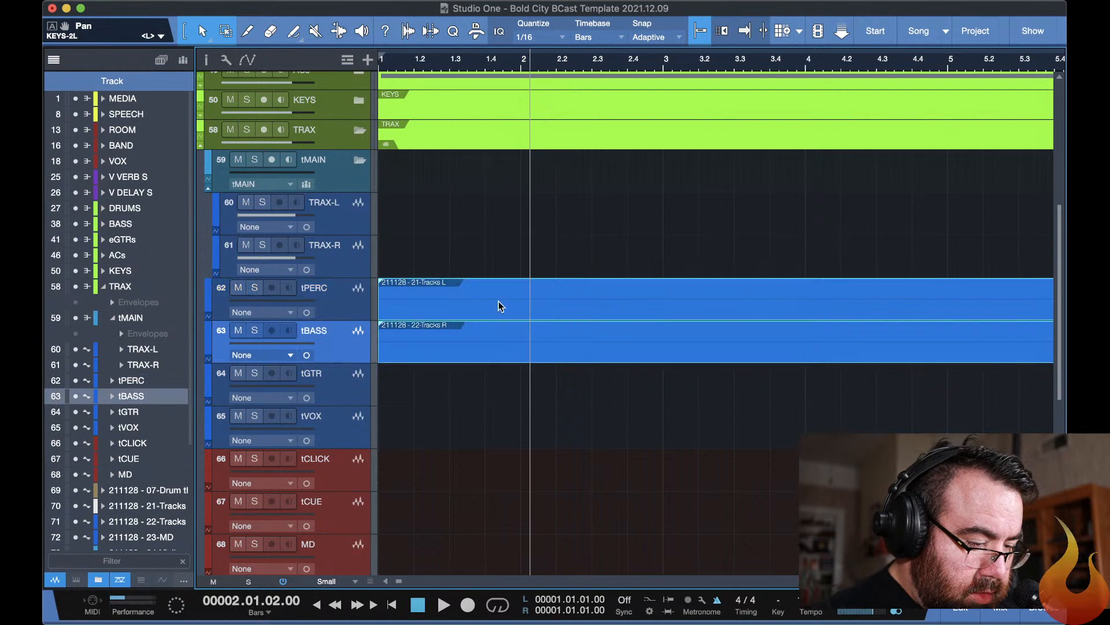
pyautogui.moveTo(492, 284); pyautogui.dragTo(485, 239)
pyautogui.click(530, 377)
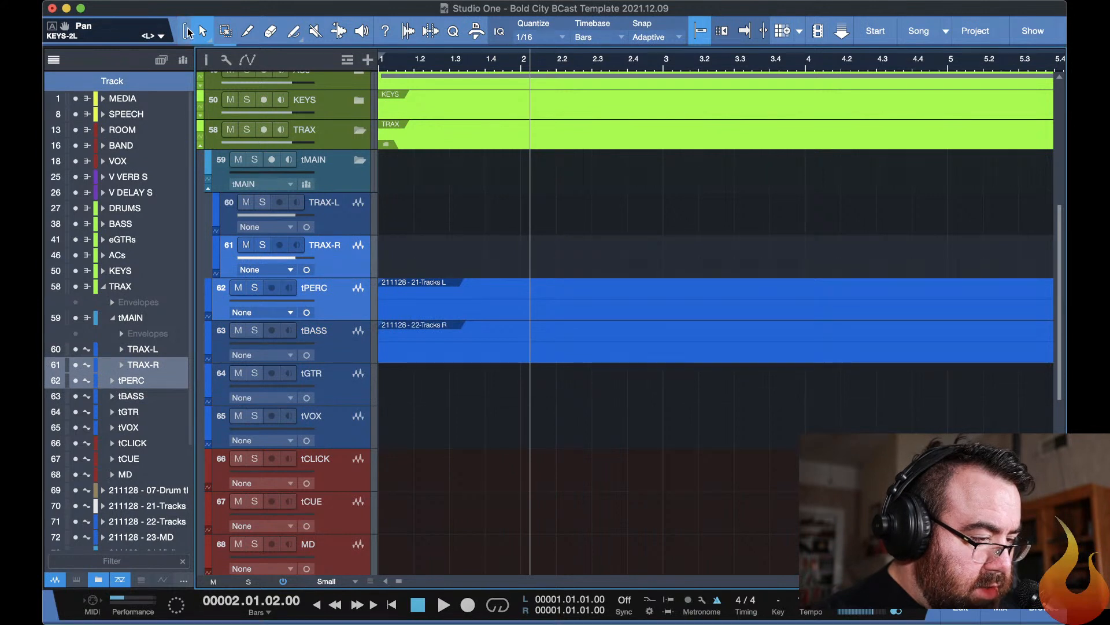
# Switch to the Arrow tool and move the 21-Tracks L event onto TRAX-L and the 22-Tracks R event onto TRAX-R.
pyautogui.click(203, 35)
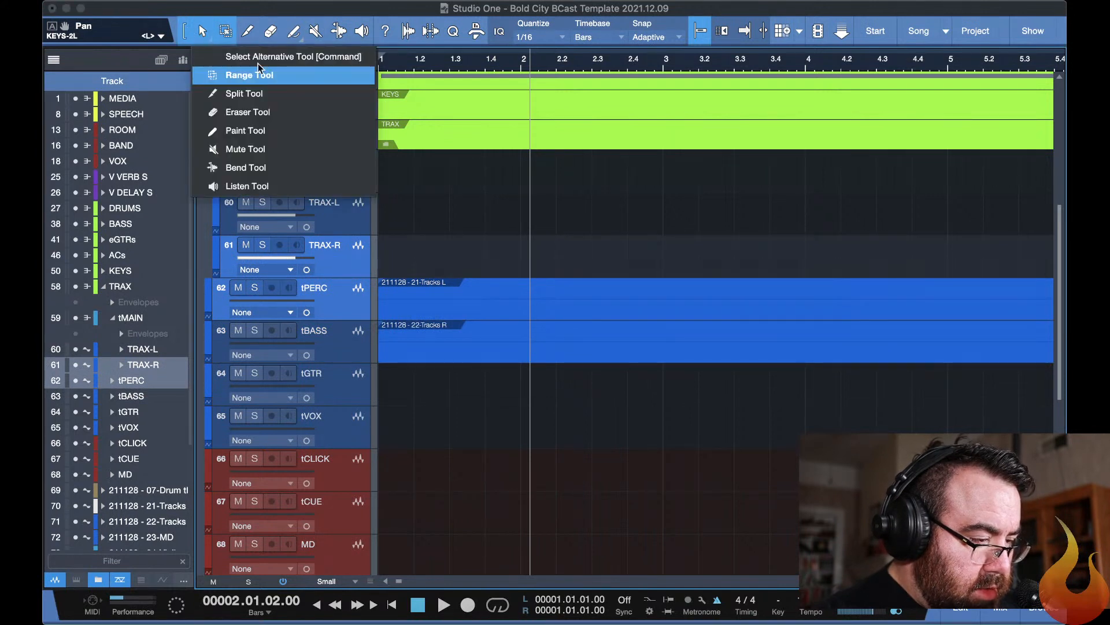
pyautogui.click(623, 195)
pyautogui.click(212, 36)
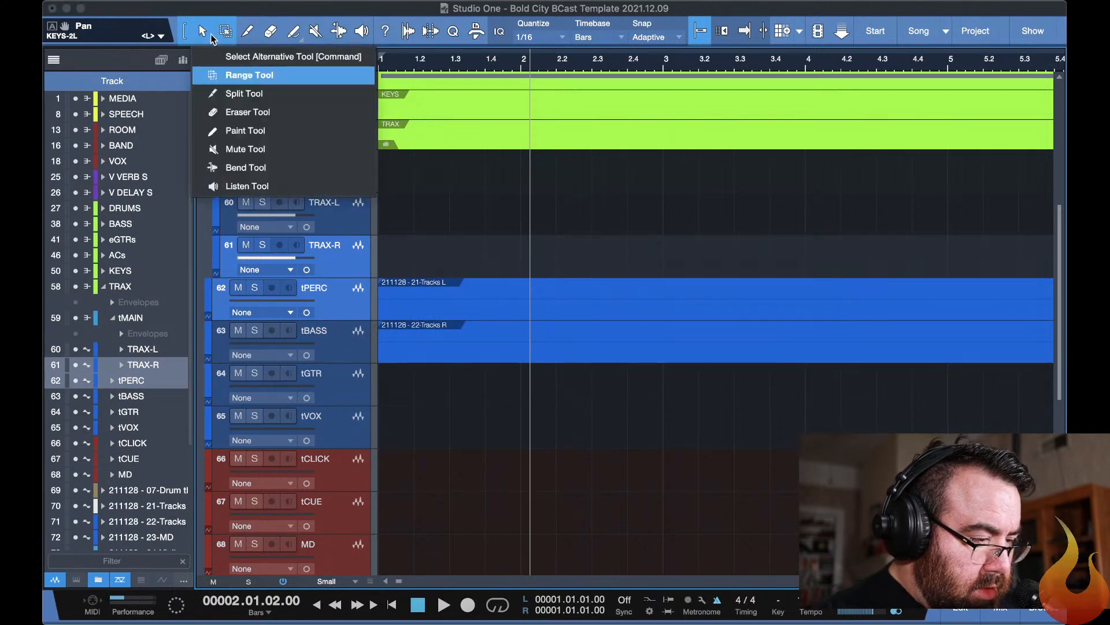
pyautogui.click(202, 36)
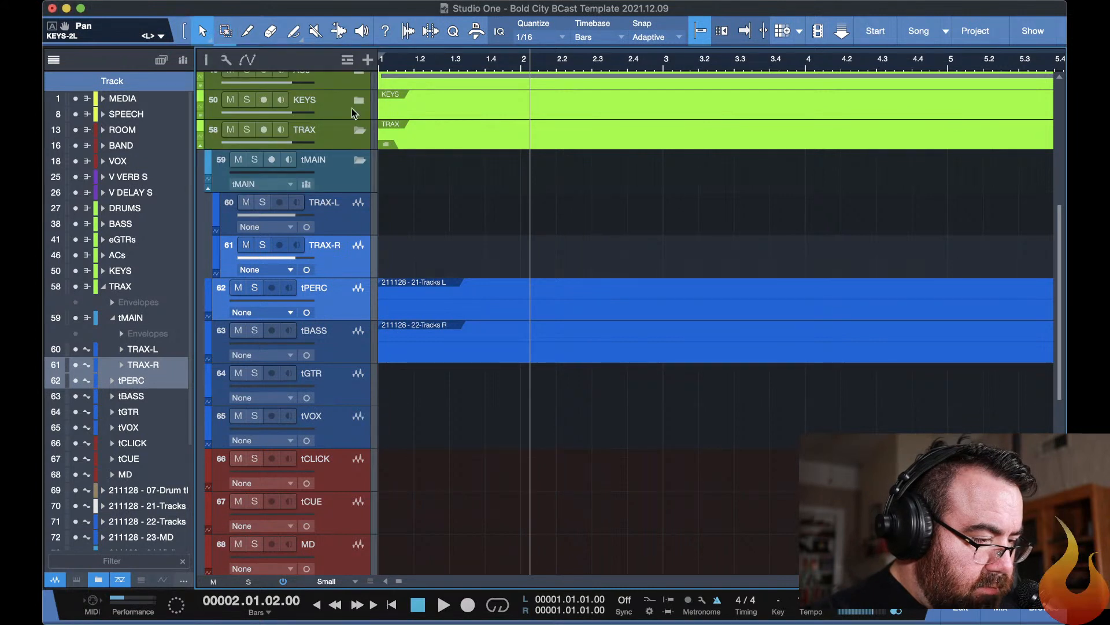
pyautogui.click(515, 288)
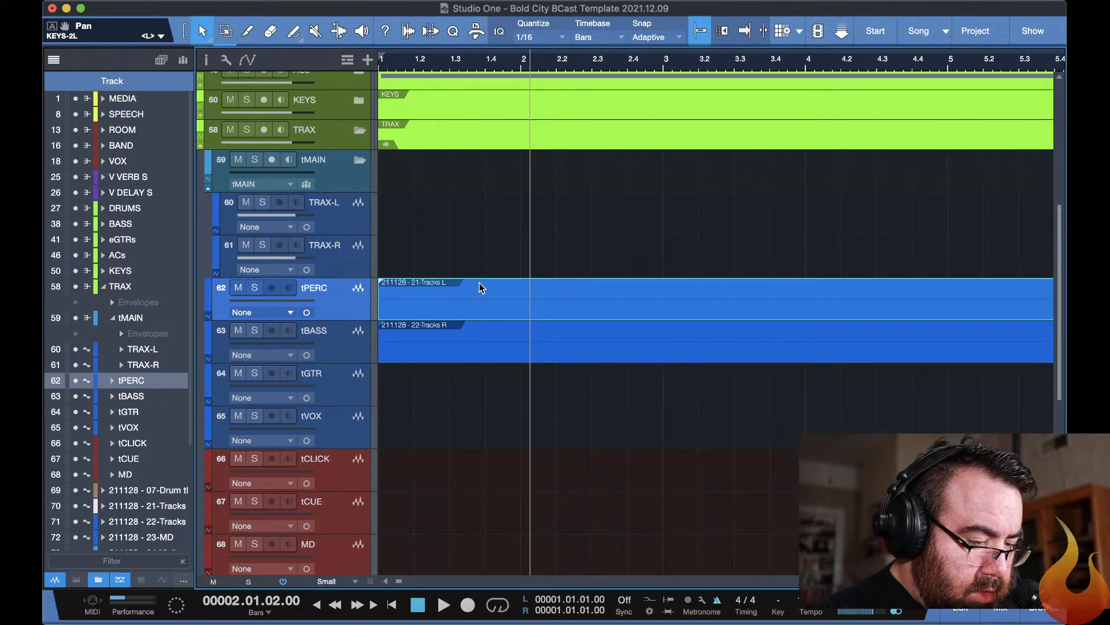
pyautogui.moveTo(479, 284); pyautogui.dragTo(468, 221)
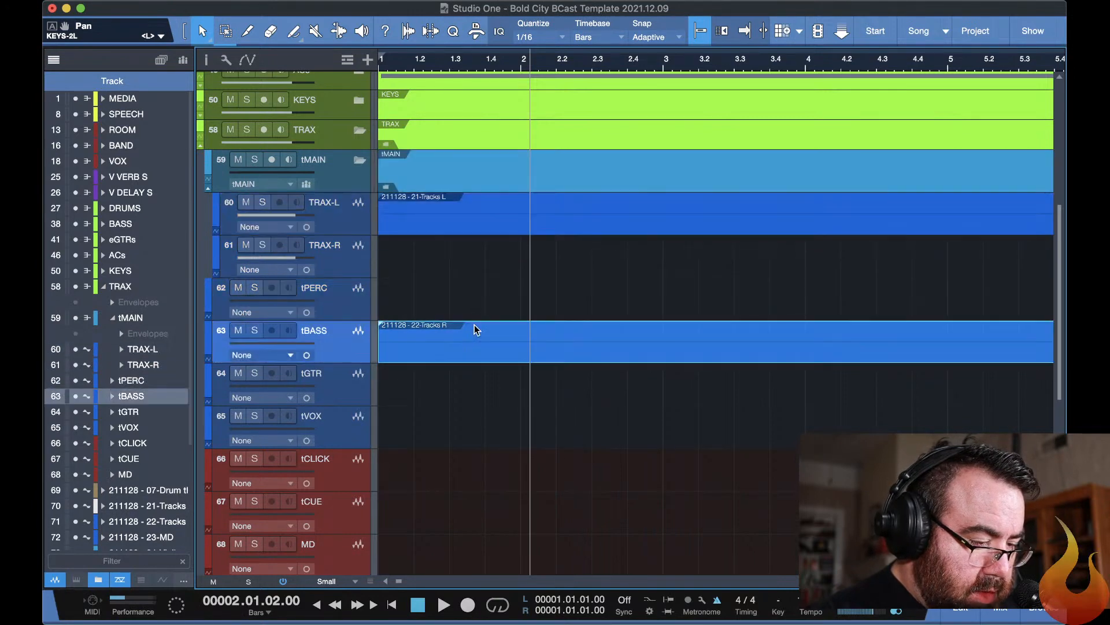
pyautogui.moveTo(474, 325); pyautogui.dragTo(472, 289)
# Move the 23-MD event onto the MD track in the TRAX folder, and place the 07-Drum tlkbk track directly above MD.
pyautogui.scroll(-5, 498, 436)
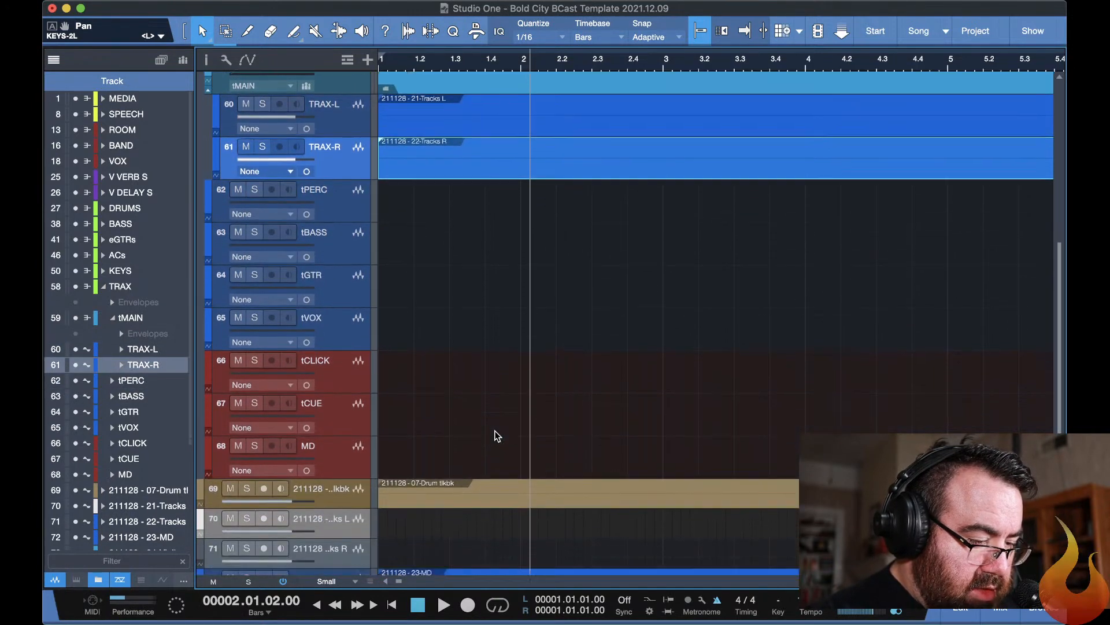
pyautogui.scroll(3, 497, 436)
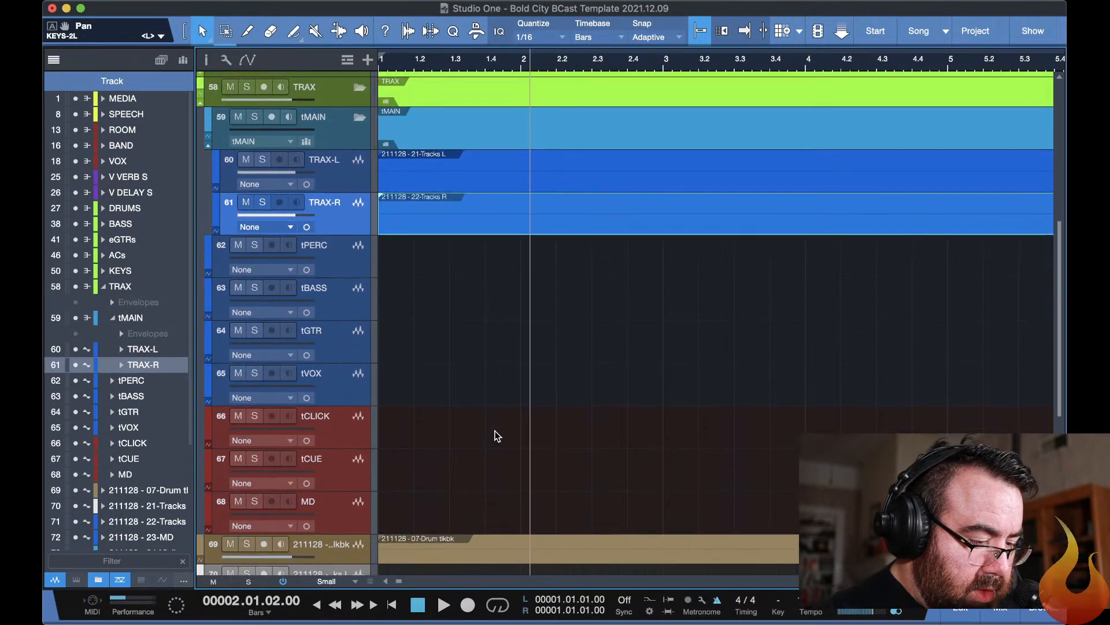
pyautogui.scroll(-10, 498, 436)
pyautogui.hotkey('shift', 'c')
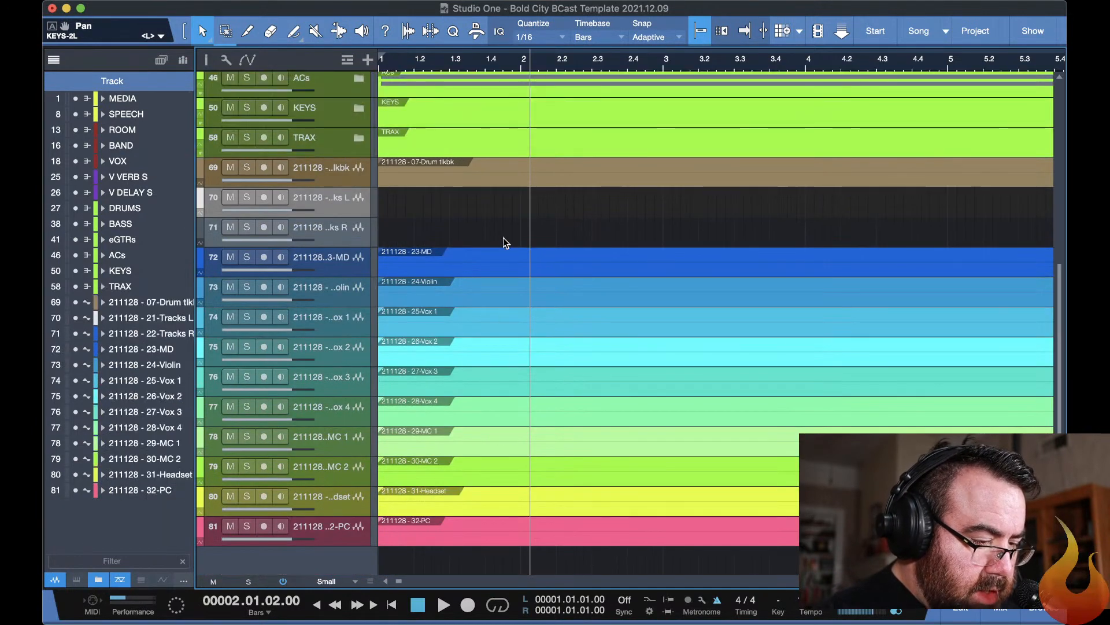
pyautogui.scroll(1, 485, 244)
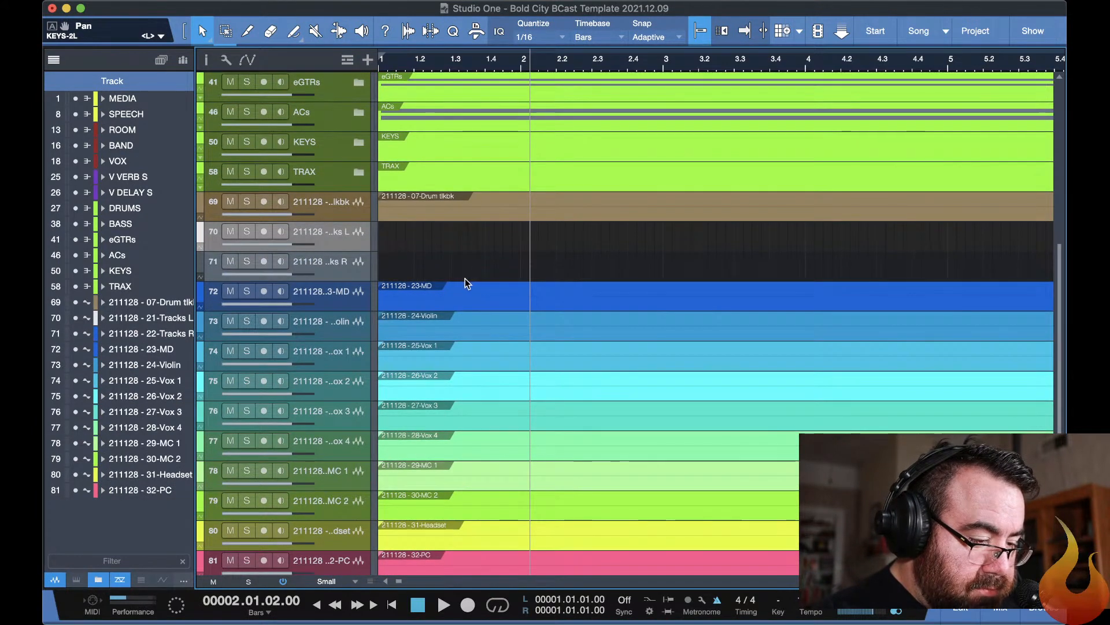
pyautogui.click(359, 172)
pyautogui.scroll(-4, 437, 345)
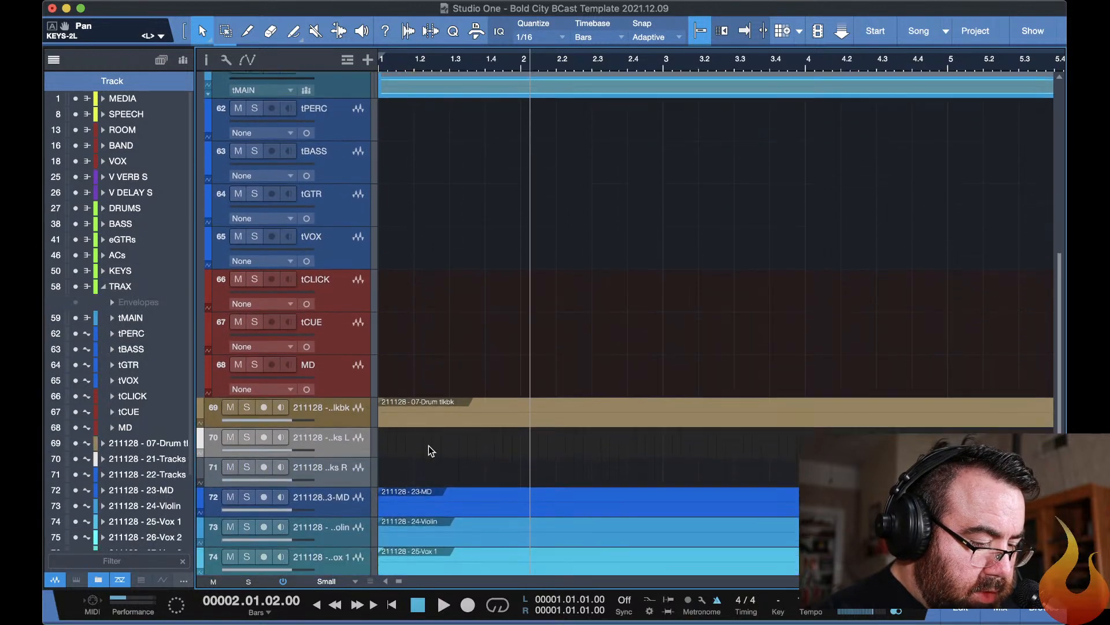
pyautogui.moveTo(459, 496); pyautogui.dragTo(443, 362)
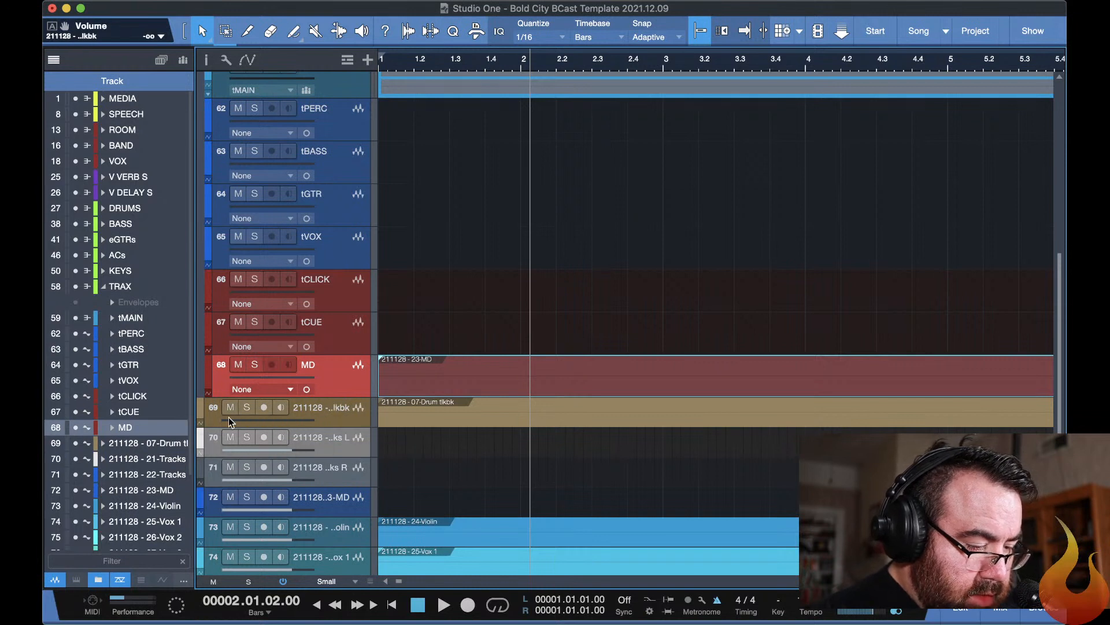
pyautogui.moveTo(328, 404); pyautogui.dragTo(328, 363)
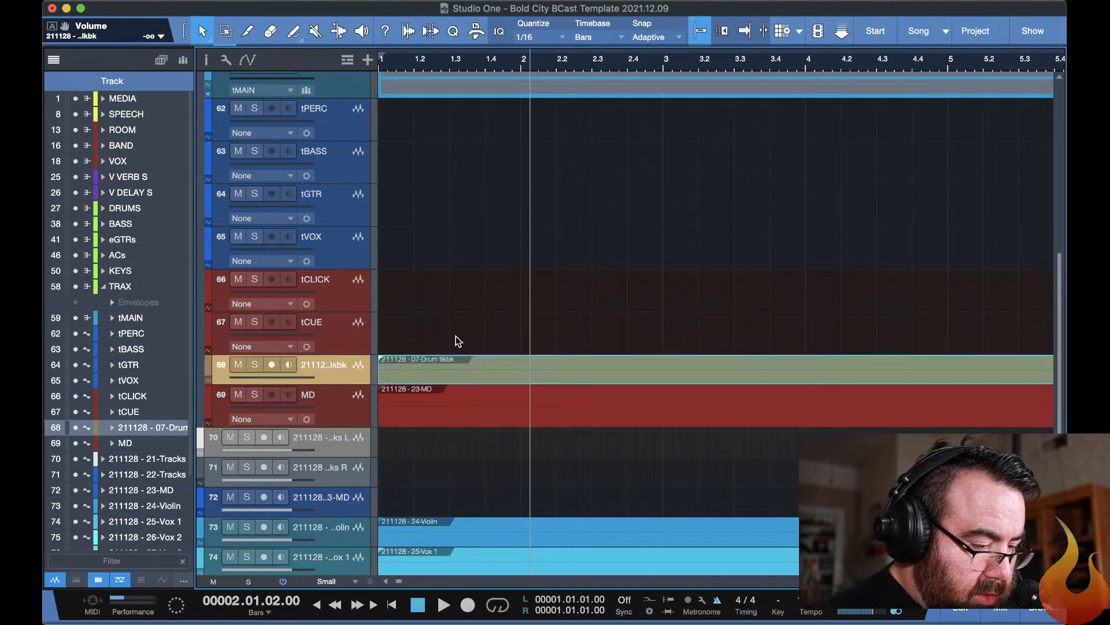
# Inspect the remaining stems along the timeline, return to the song start, and turn the 24-Violin track's volume fully down.
pyautogui.scroll(-6, 455, 340)
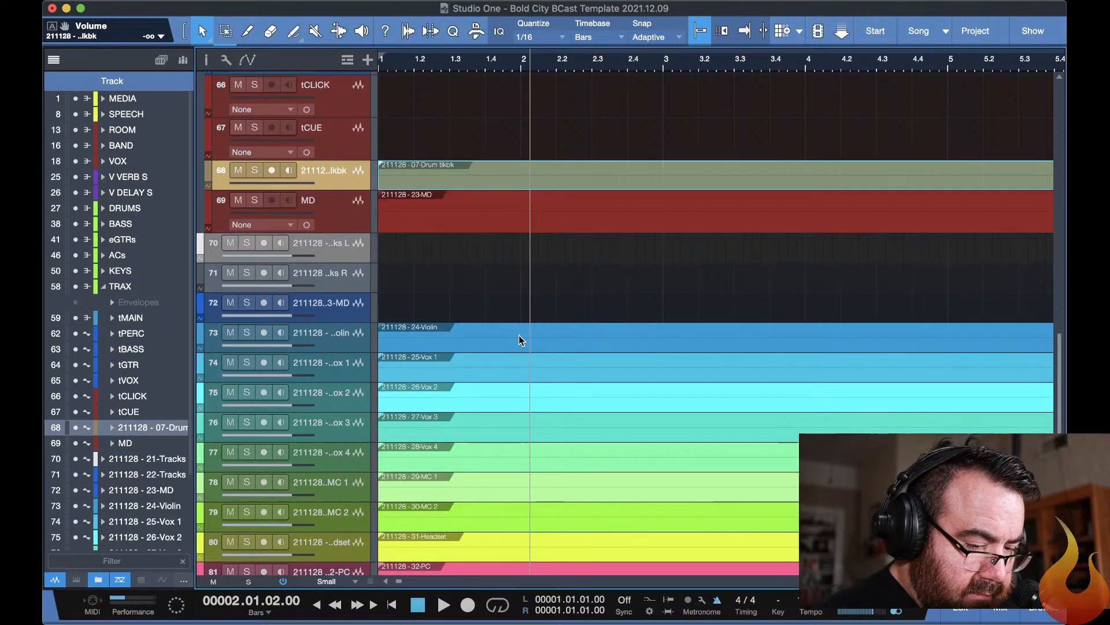
pyautogui.hscroll(10, 585, 330)
pyautogui.hscroll(20, 585, 330)
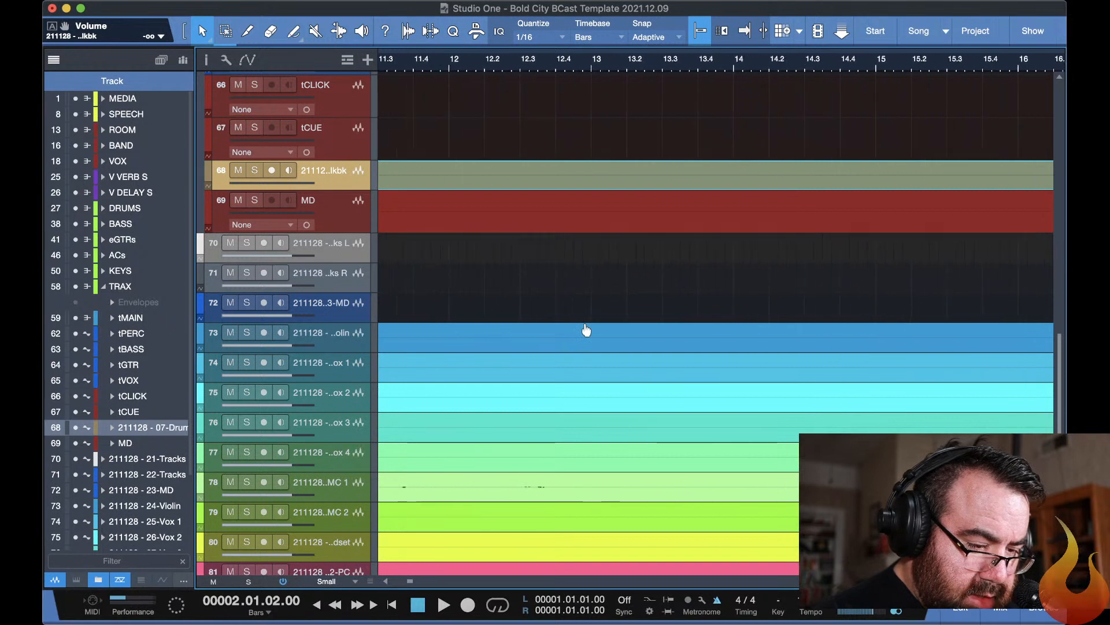
pyautogui.hscroll(20, 586, 330)
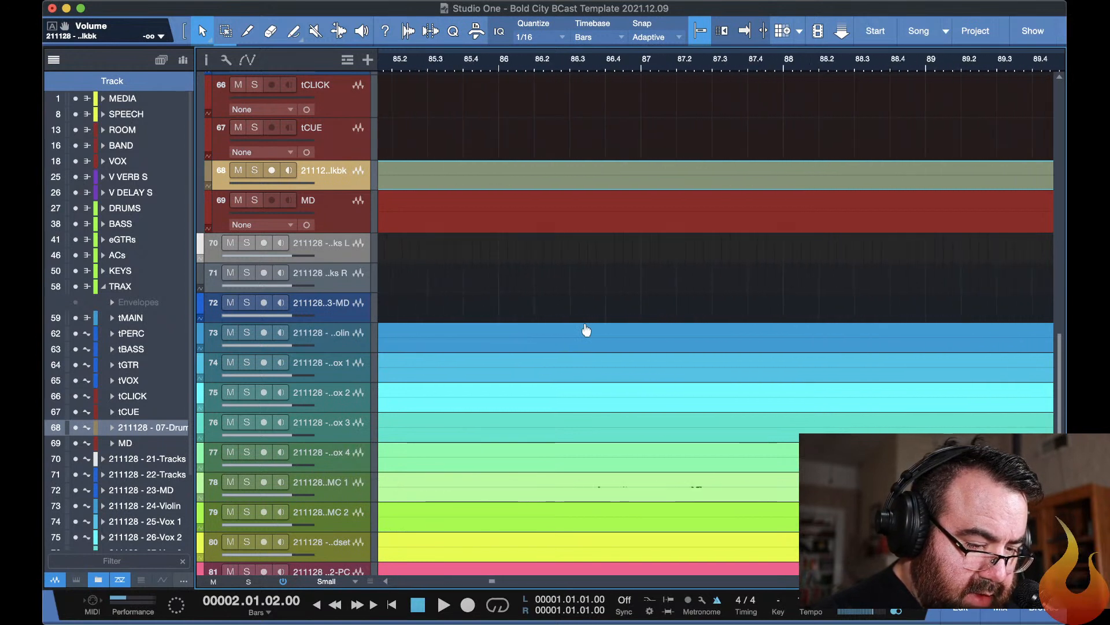
pyautogui.hscroll(15, 586, 329)
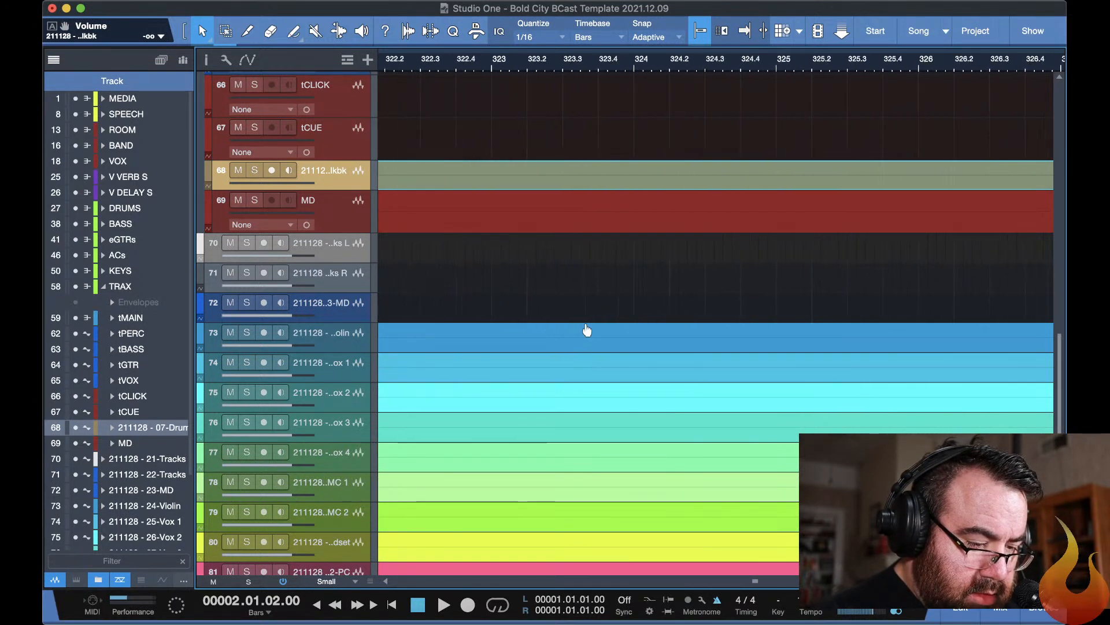
pyautogui.moveTo(760, 582); pyautogui.dragTo(248, 540)
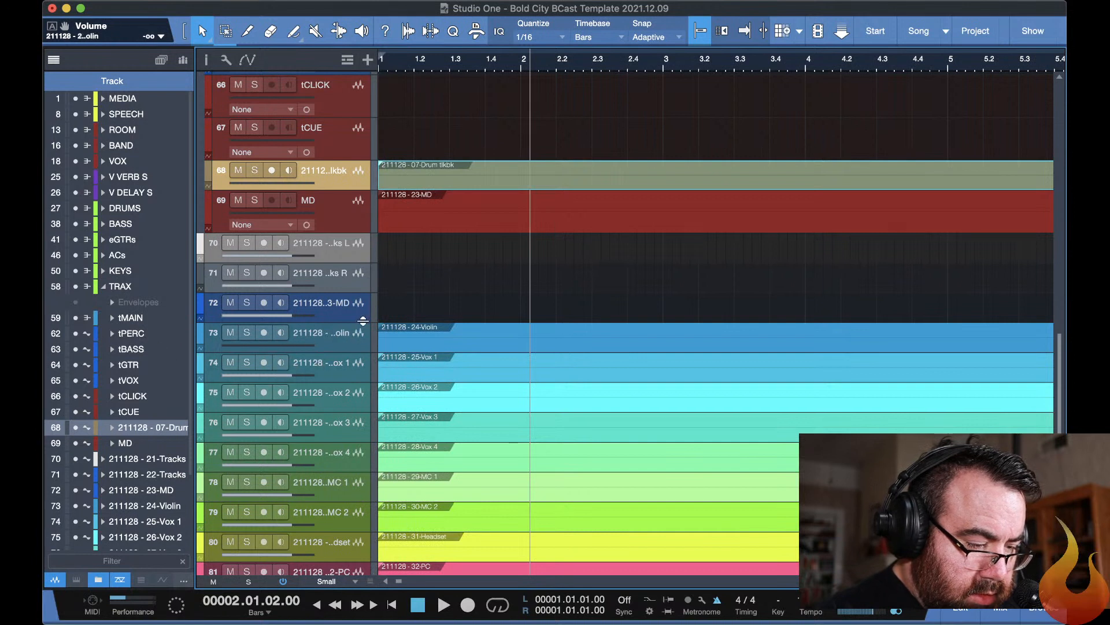
pyautogui.click(446, 287)
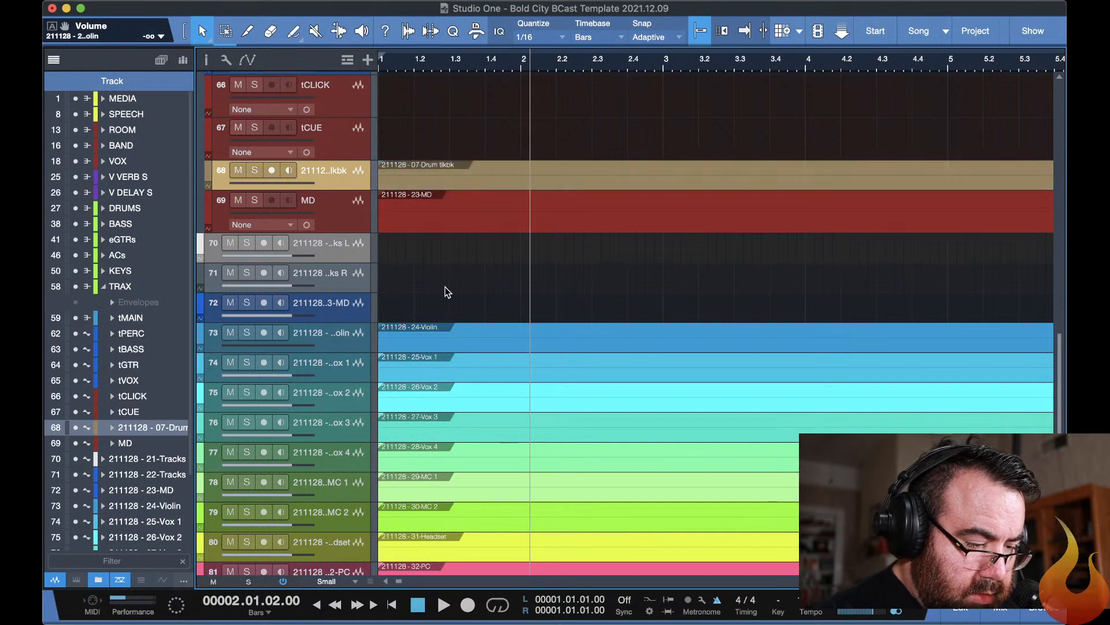
# Step through the imported vocal tracks starting at 25-Vox 1, and switch to the live streaming page in YouTube Studio.
pyautogui.click(348, 367)
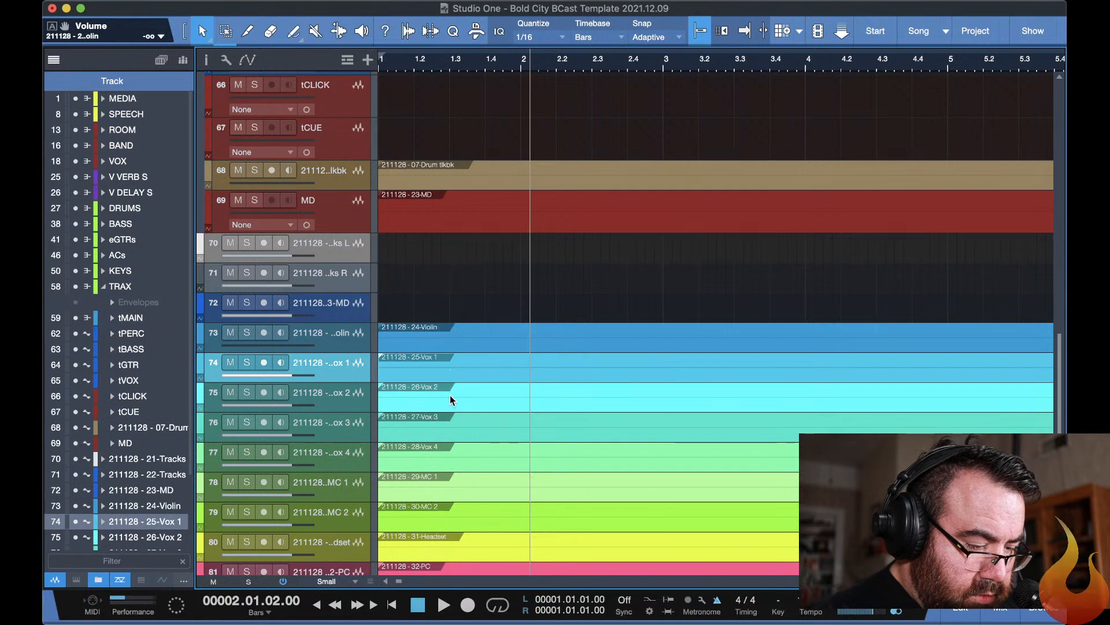
pyautogui.press('Down')
pyautogui.press('Down')
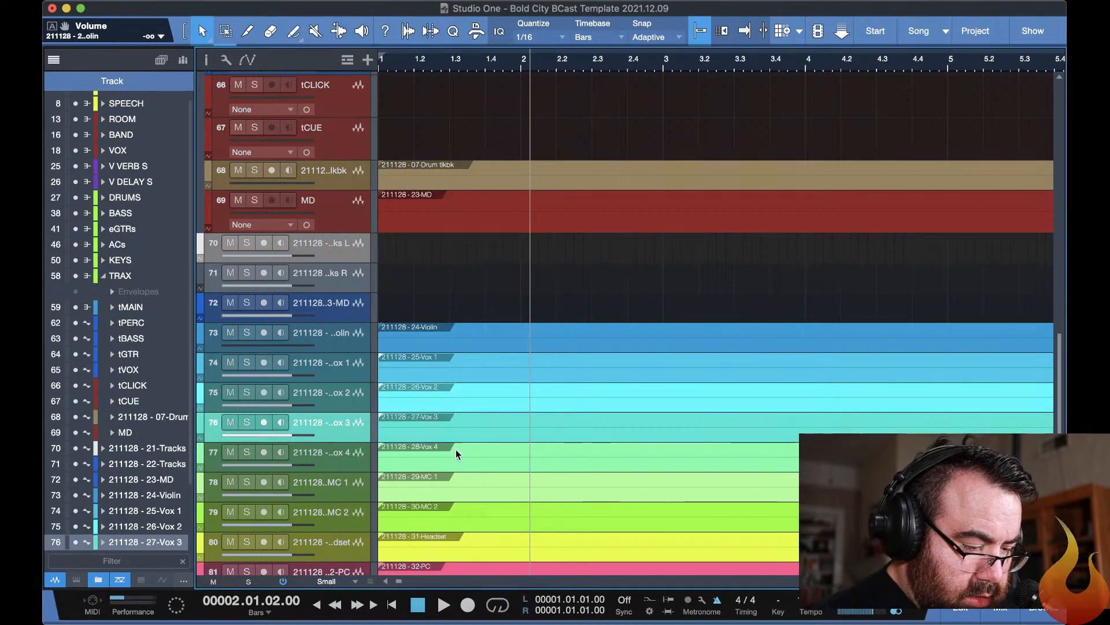
pyautogui.press('Down')
pyautogui.press('super+Tab')
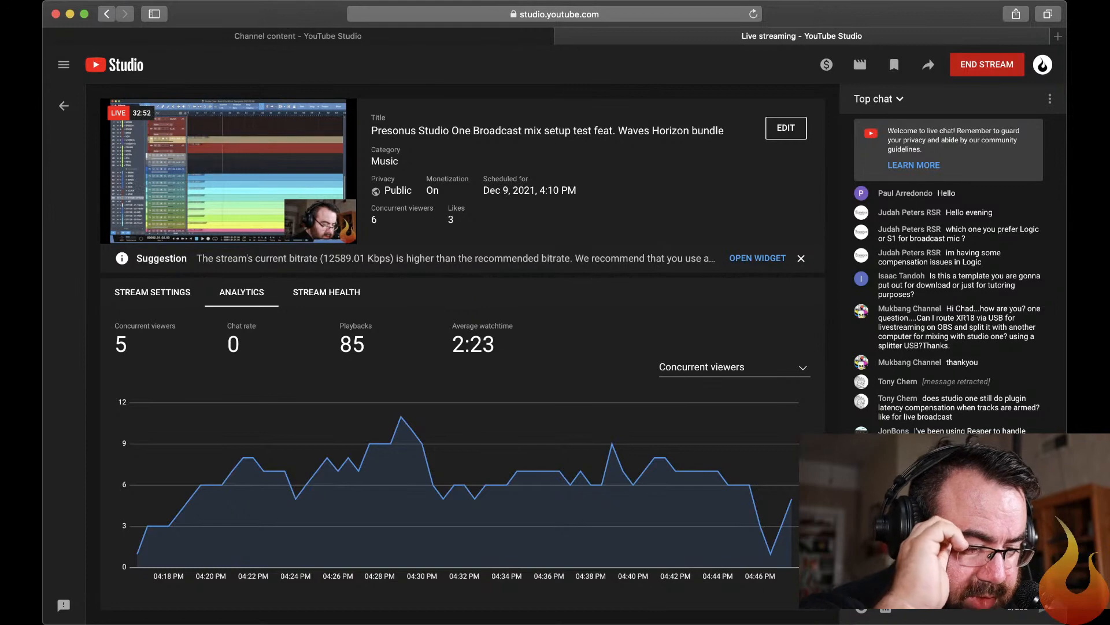
# Switch back to Studio One, collapse the expanded TRAX folder in the arrangement, and save the song.
pyautogui.press('super+Tab')
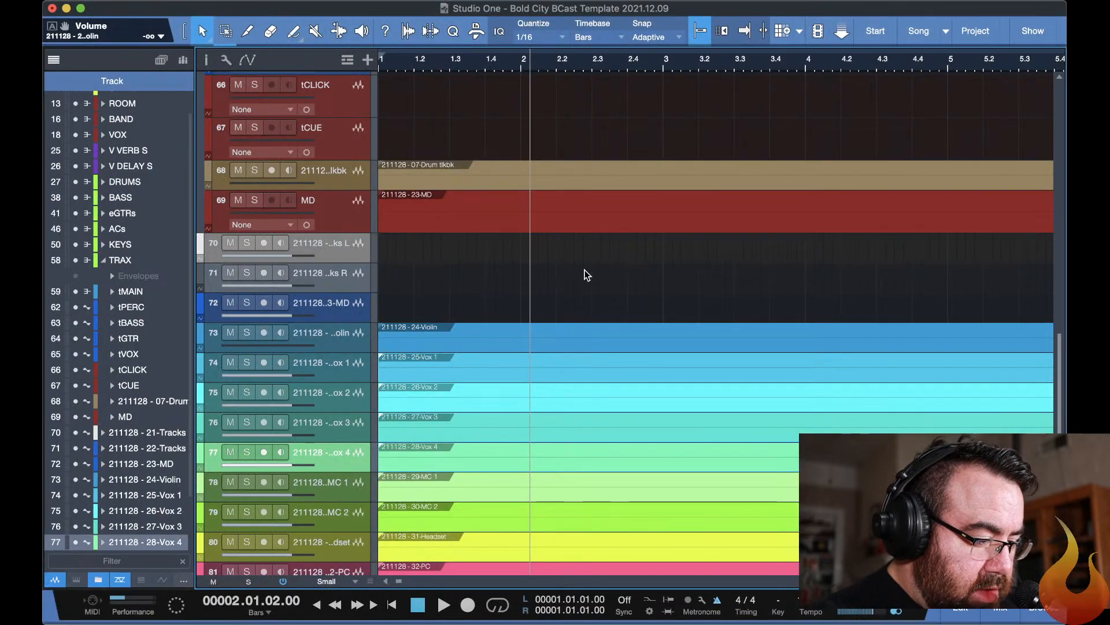
pyautogui.scroll(5, 575, 283)
pyautogui.scroll(10, 587, 274)
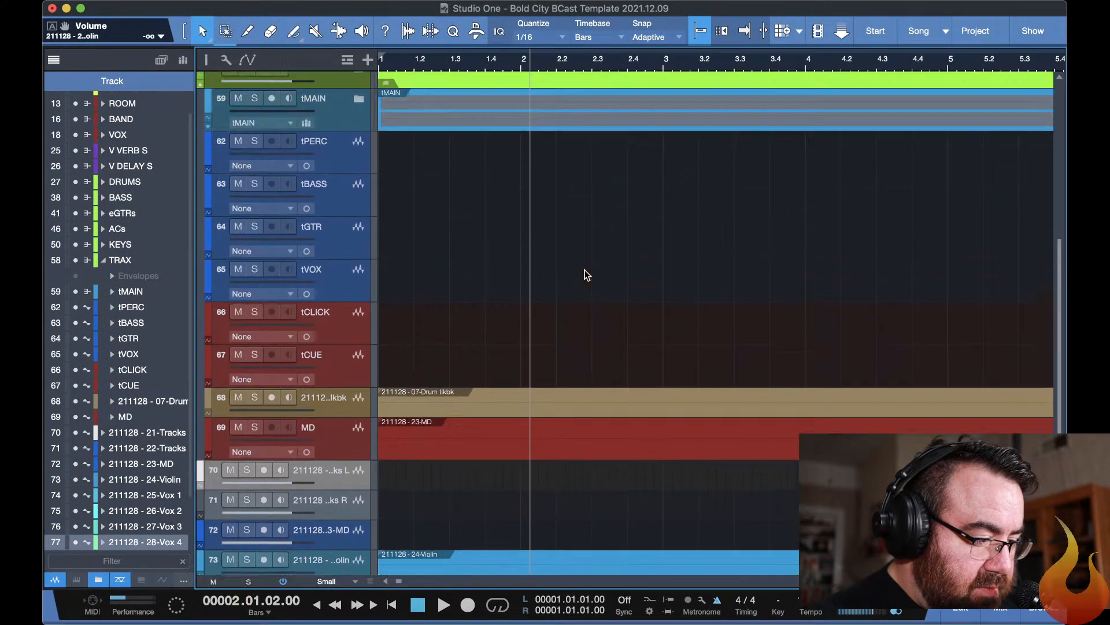
pyautogui.scroll(-9, 587, 275)
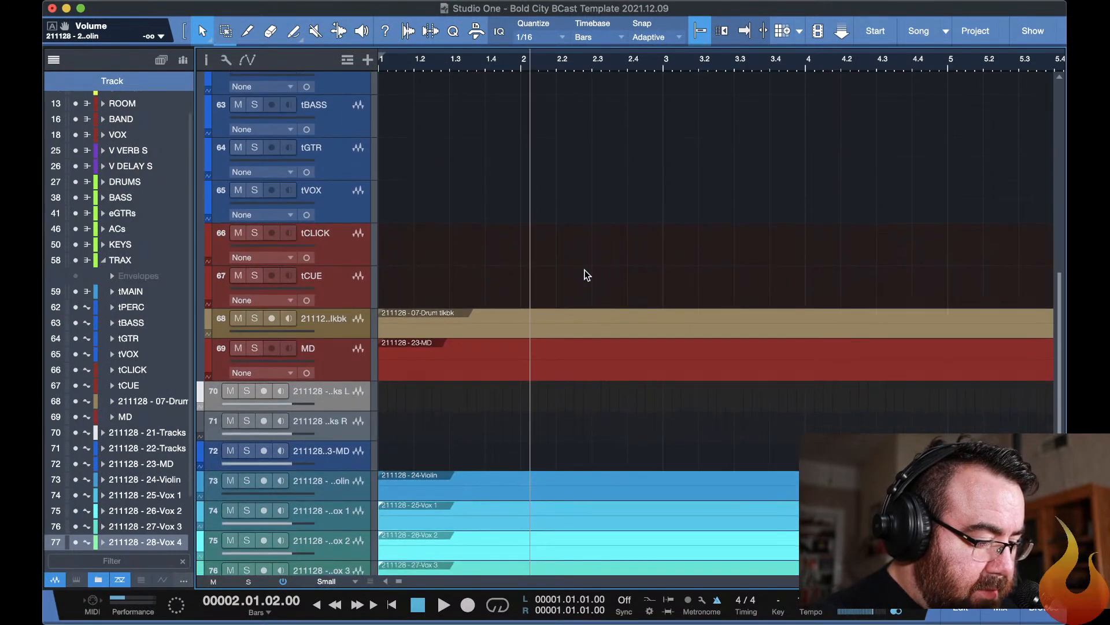
pyautogui.scroll(-6, 586, 275)
pyautogui.hotkey('shift', 'c')
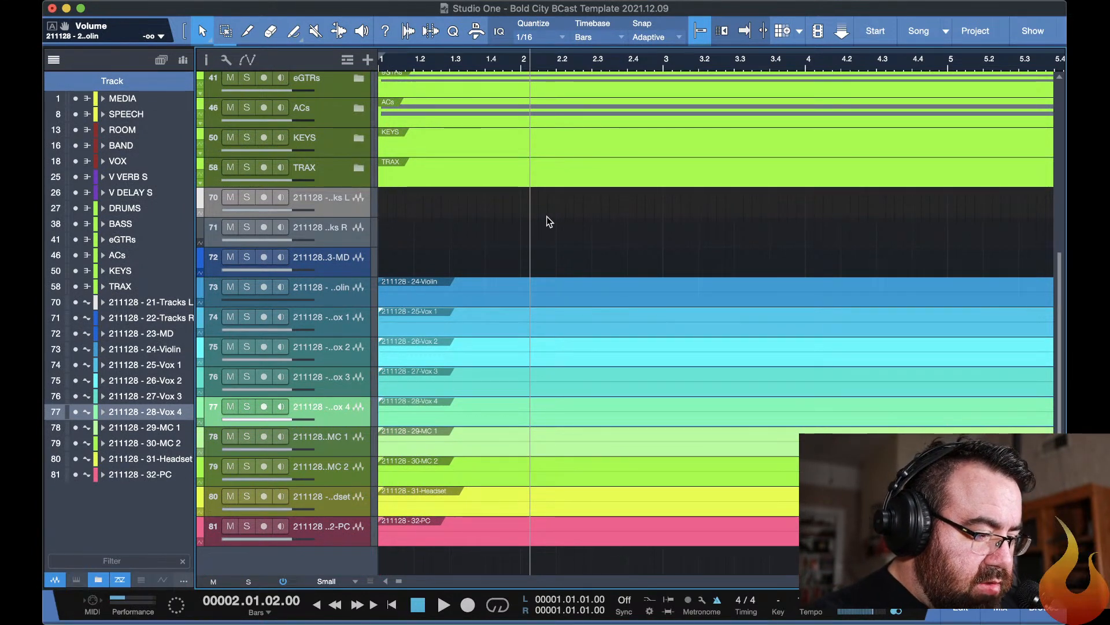
pyautogui.press('super+s')
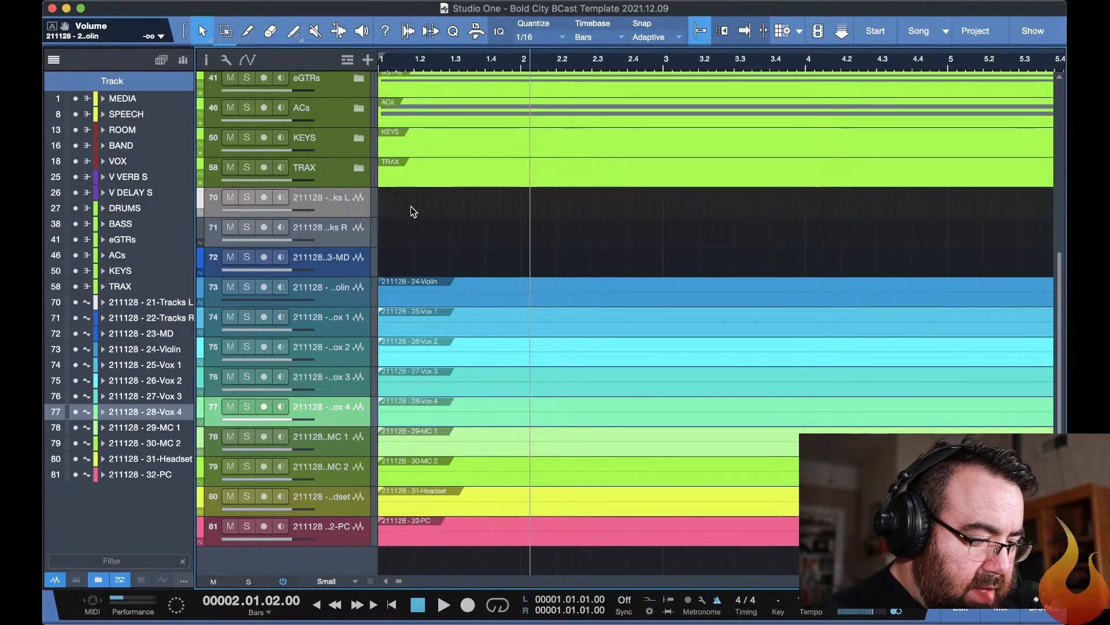
# Expand the VOX folder track to reveal its individual vocal tracks.
pyautogui.scroll(6, 422, 238)
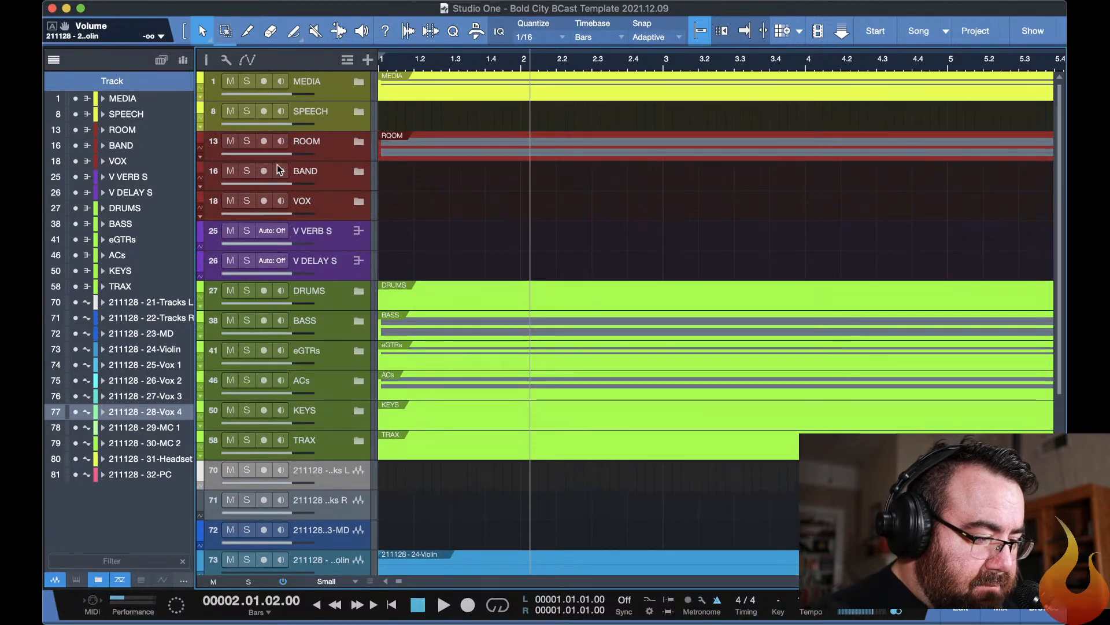
pyautogui.click(359, 202)
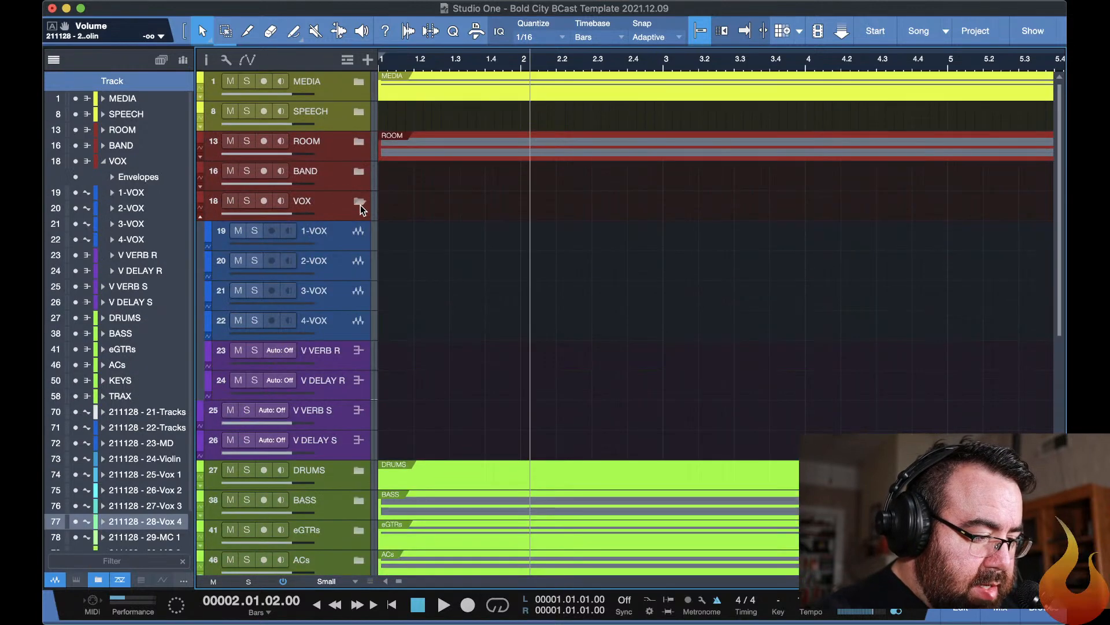
pyautogui.scroll(-5, 499, 280)
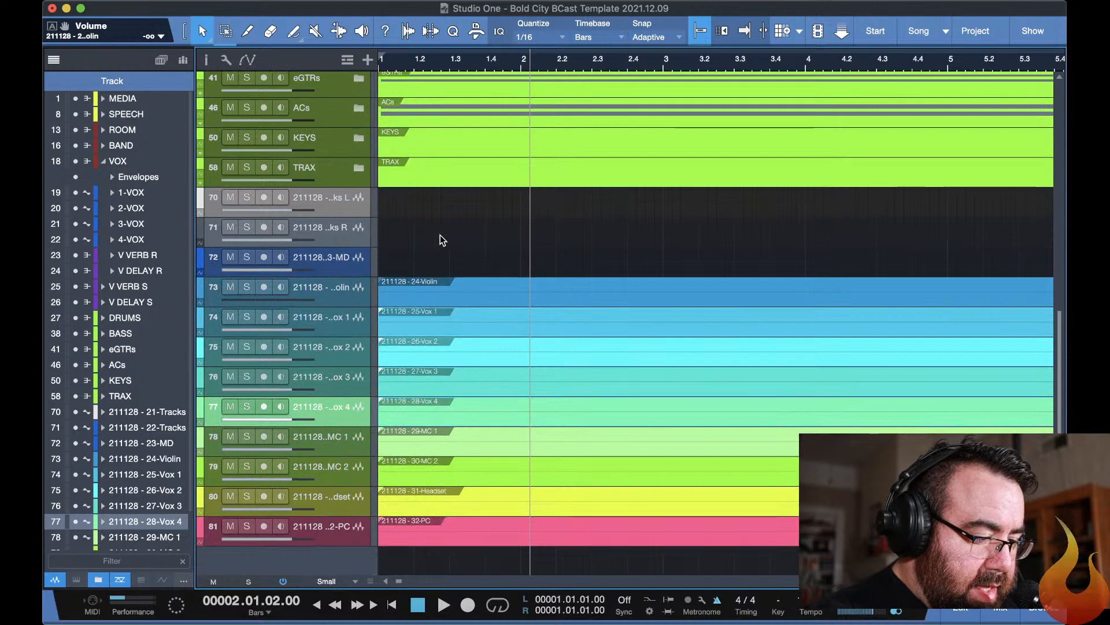
# Try to move the imported vocal events up from their tracks, and undo the misplaced move.
pyautogui.click(435, 320)
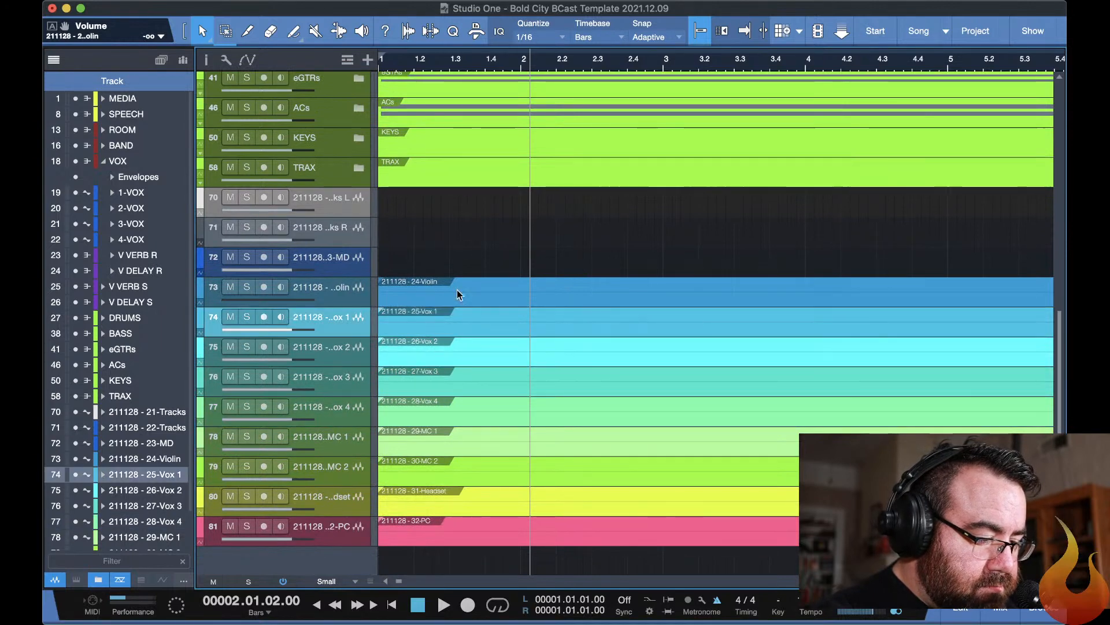
pyautogui.click(471, 345)
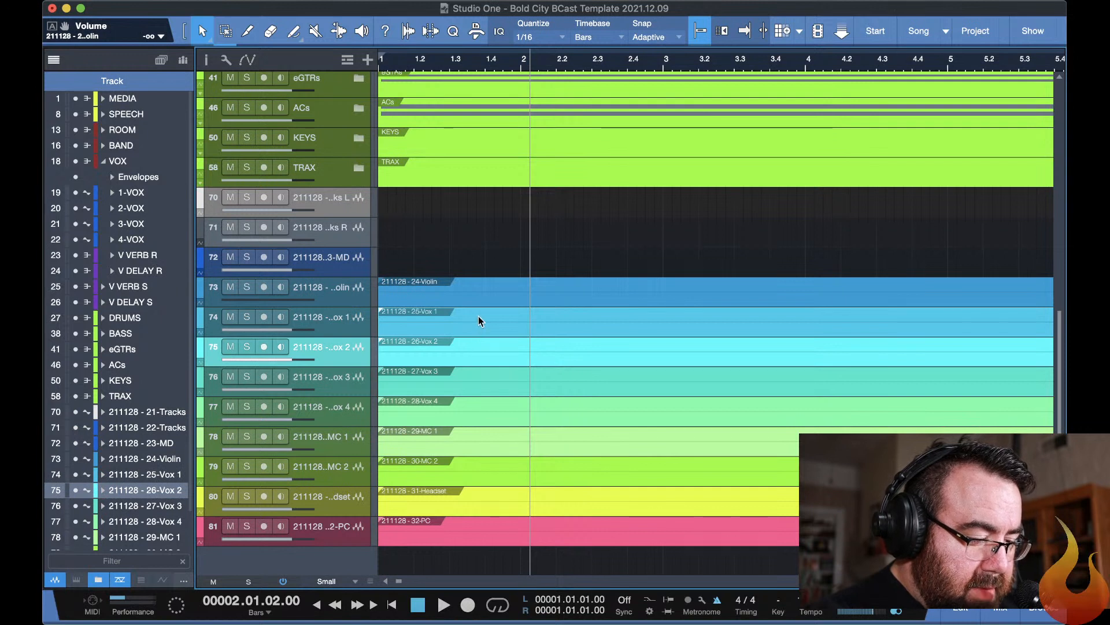
pyautogui.click(478, 316)
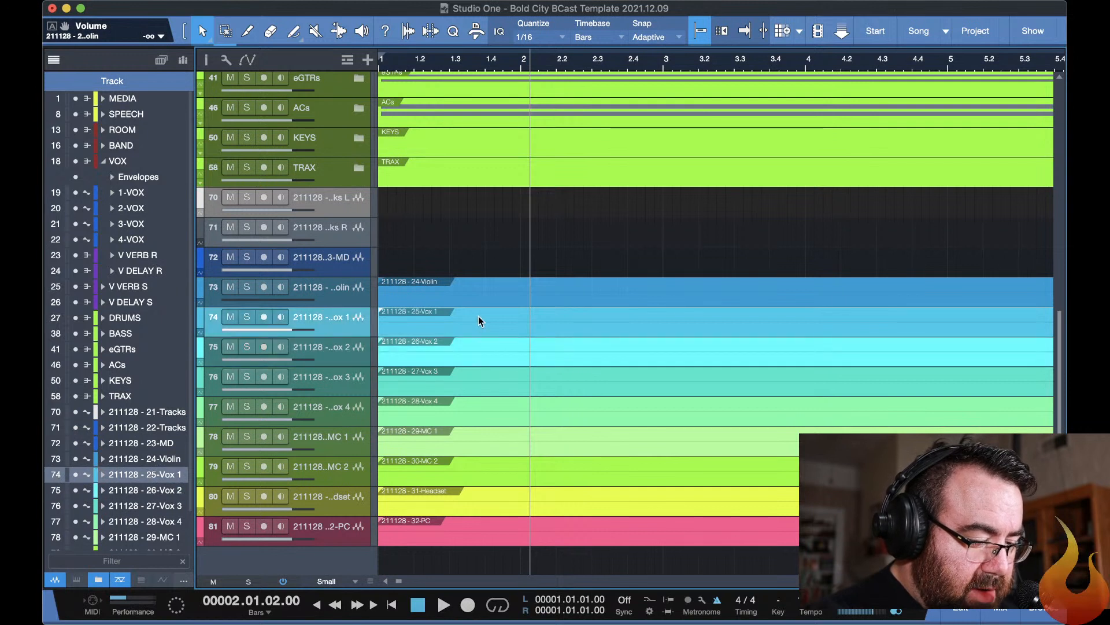
pyautogui.click(478, 400)
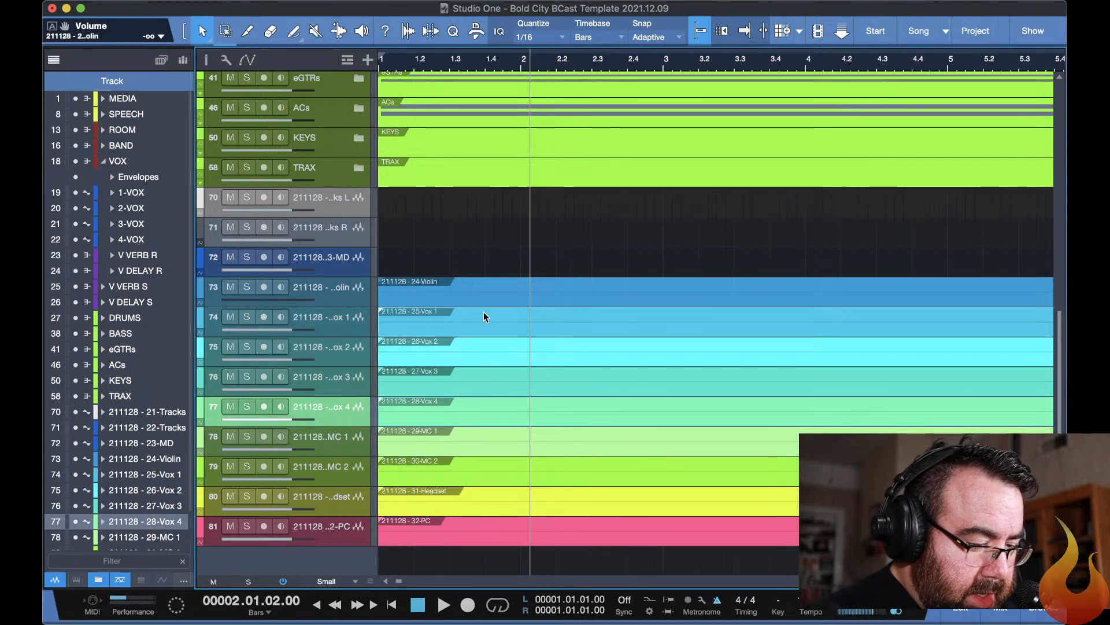
pyautogui.moveTo(487, 314); pyautogui.dragTo(480, 221)
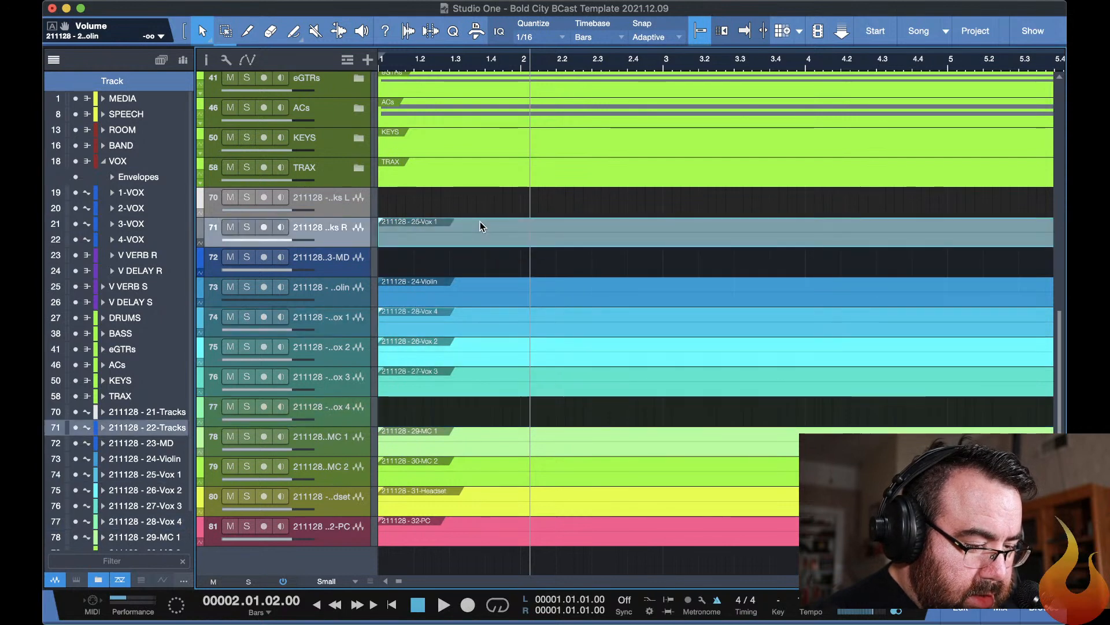
pyautogui.press('super+z')
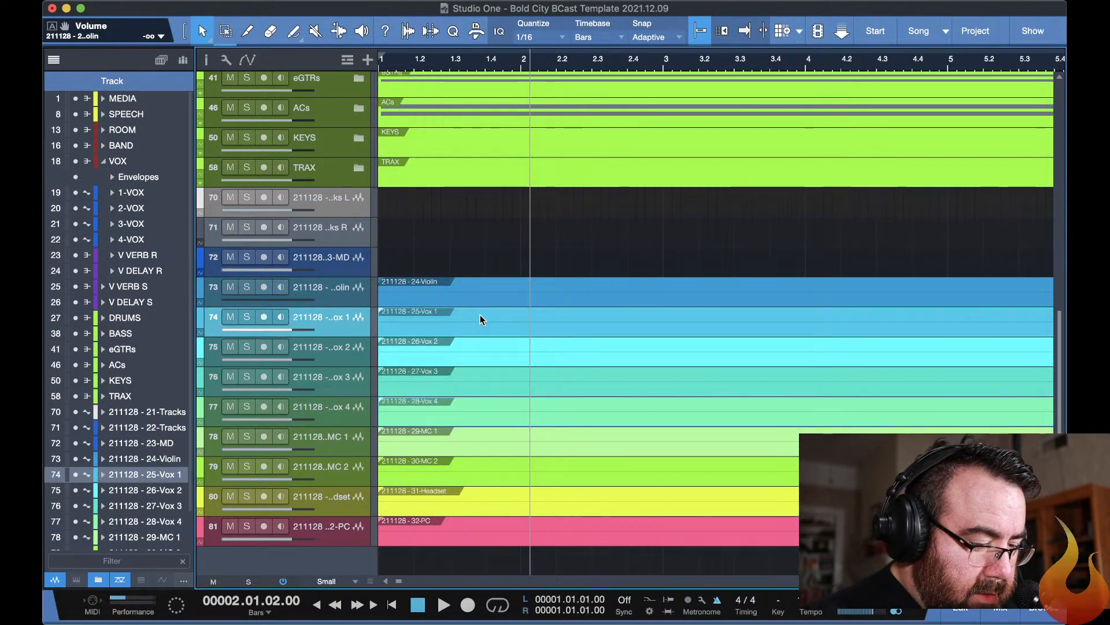
# Select the 25-Vox 1 through 28-Vox 4 events together and move them onto 1-VOX through 4-VOX, starting at the song start.
pyautogui.click(480, 347)
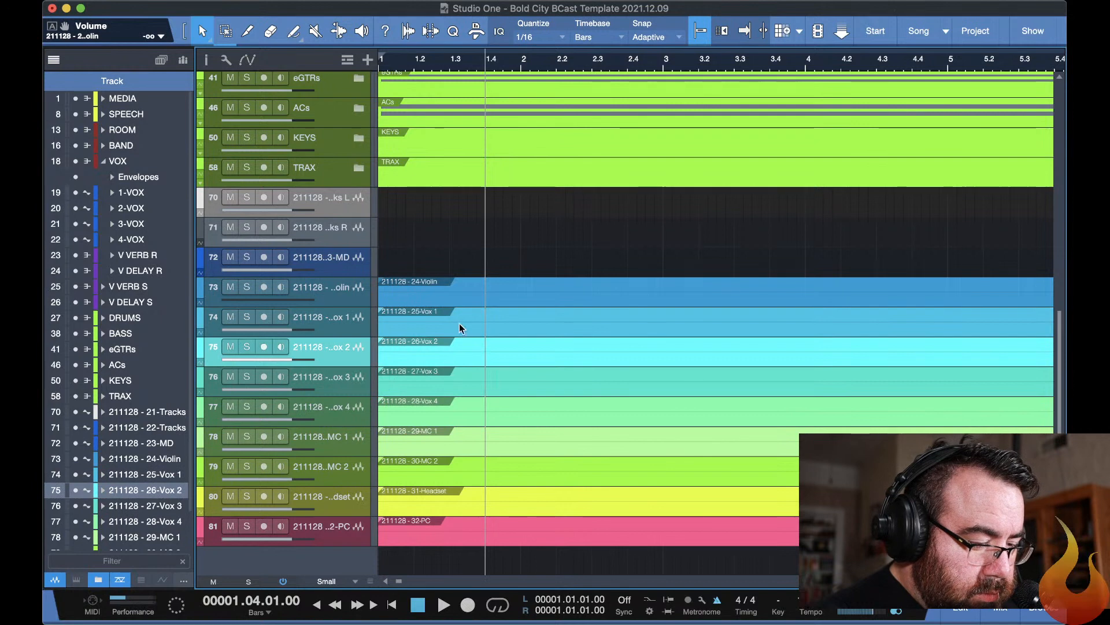
pyautogui.click(460, 328)
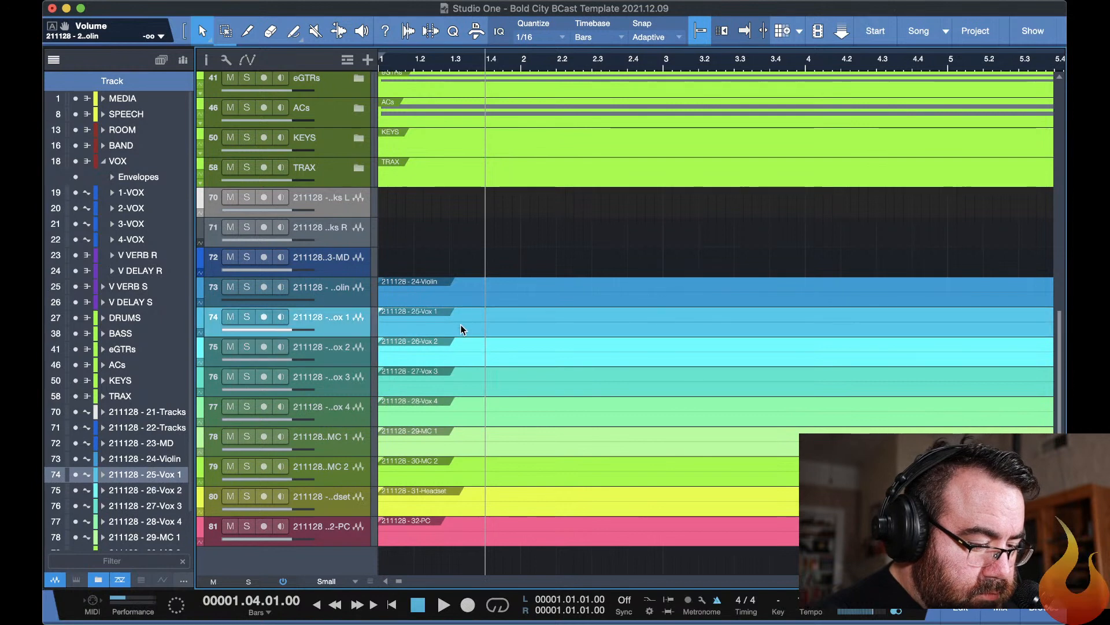
pyautogui.click(405, 349)
pyautogui.click(400, 372)
pyautogui.click(404, 400)
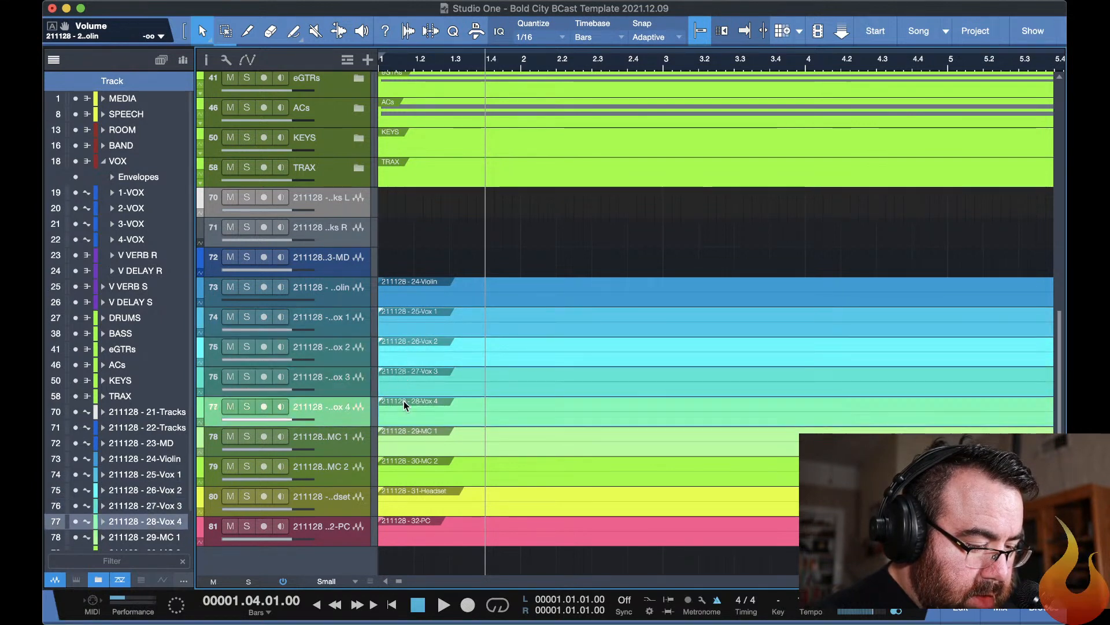
pyautogui.click(501, 317)
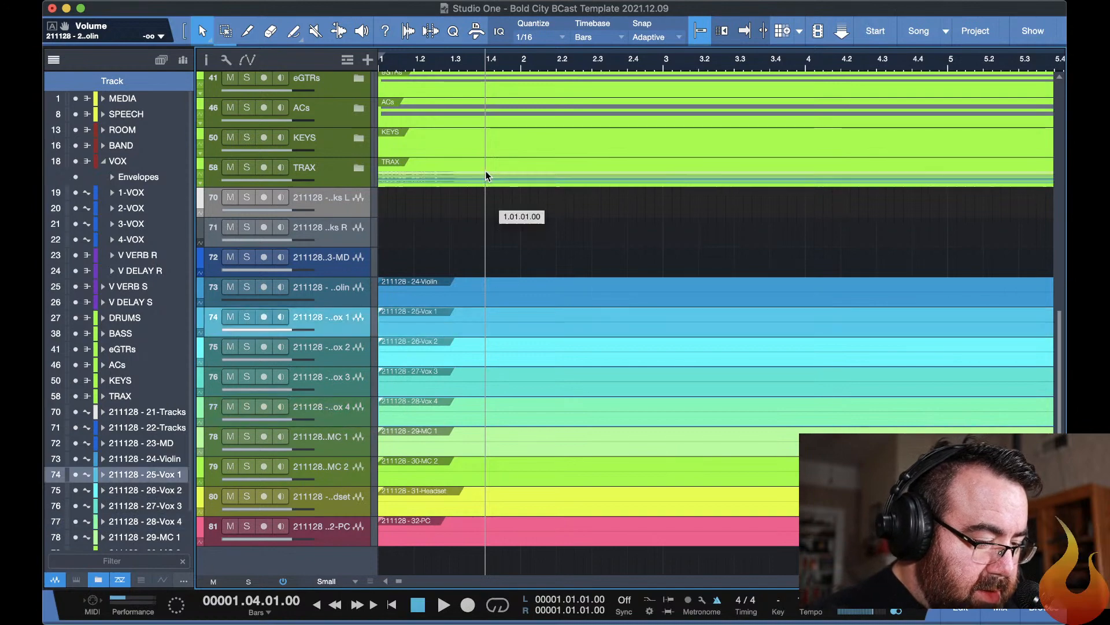
pyautogui.scroll(4, 482, 104)
pyautogui.moveTo(479, 35); pyautogui.dragTo(481, 186)
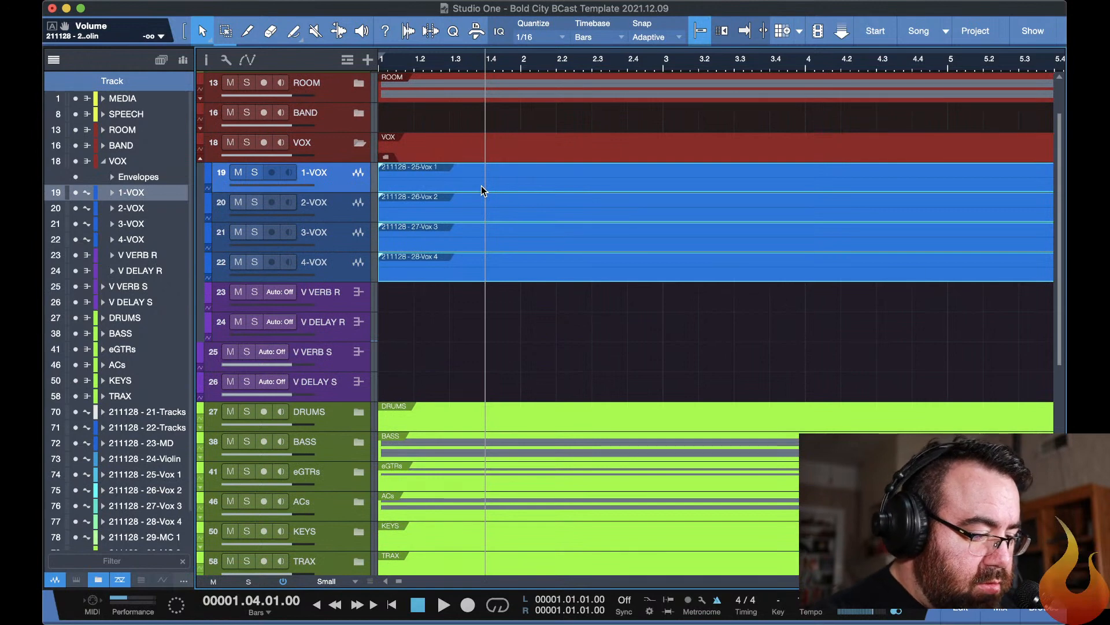
# Delete the empty imported tracks 21-Tracks L, 22-Tracks R and 23-MD.
pyautogui.scroll(-3, 568, 290)
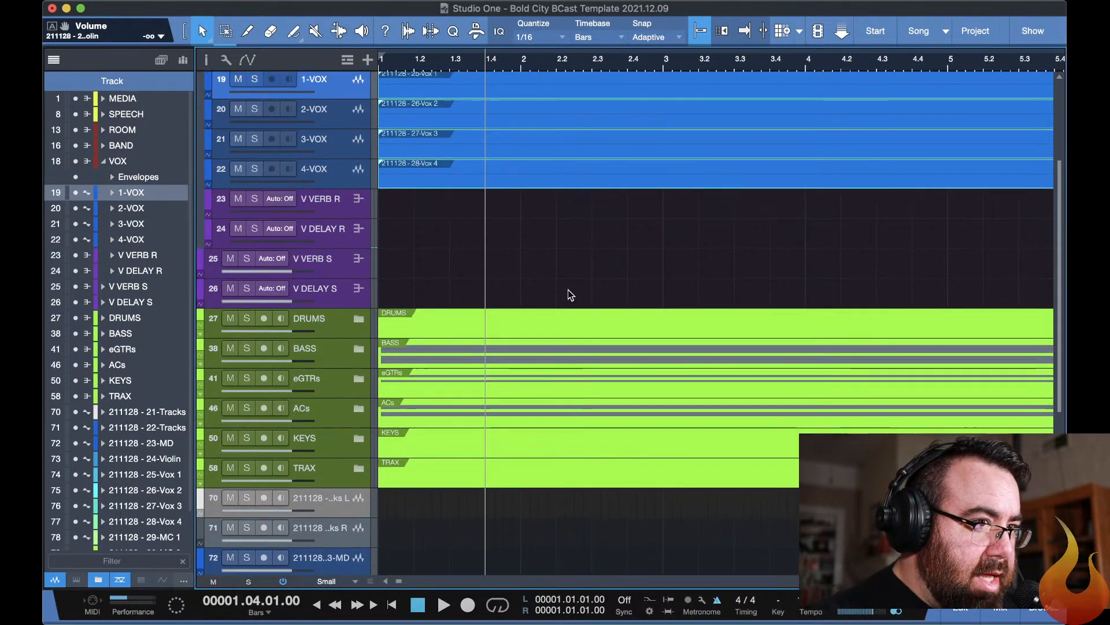
pyautogui.scroll(-10, 568, 290)
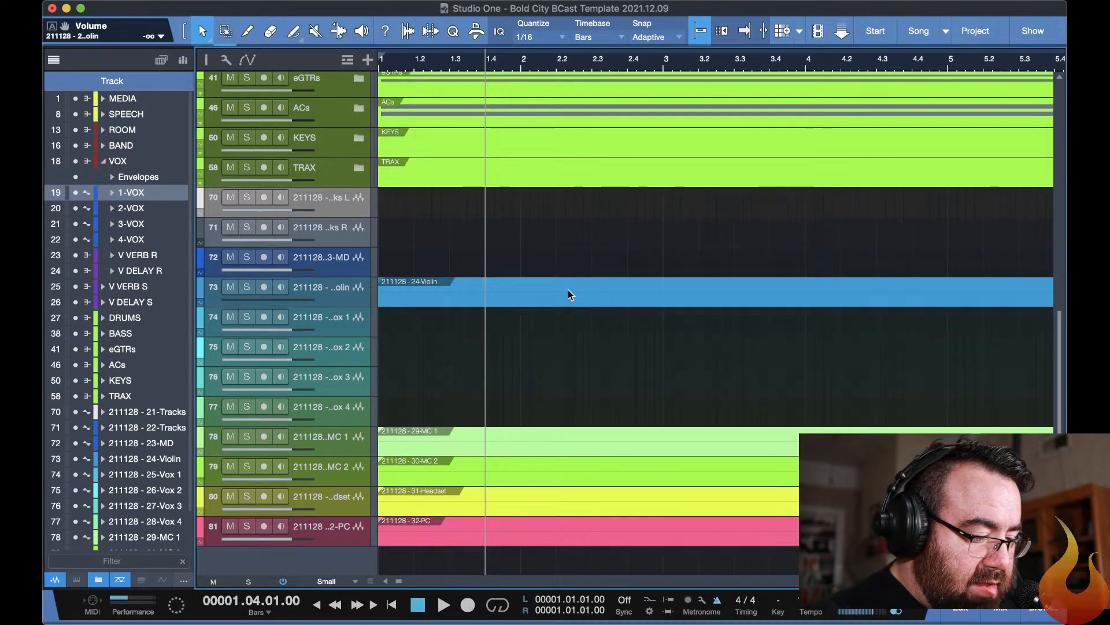
pyautogui.click(330, 196)
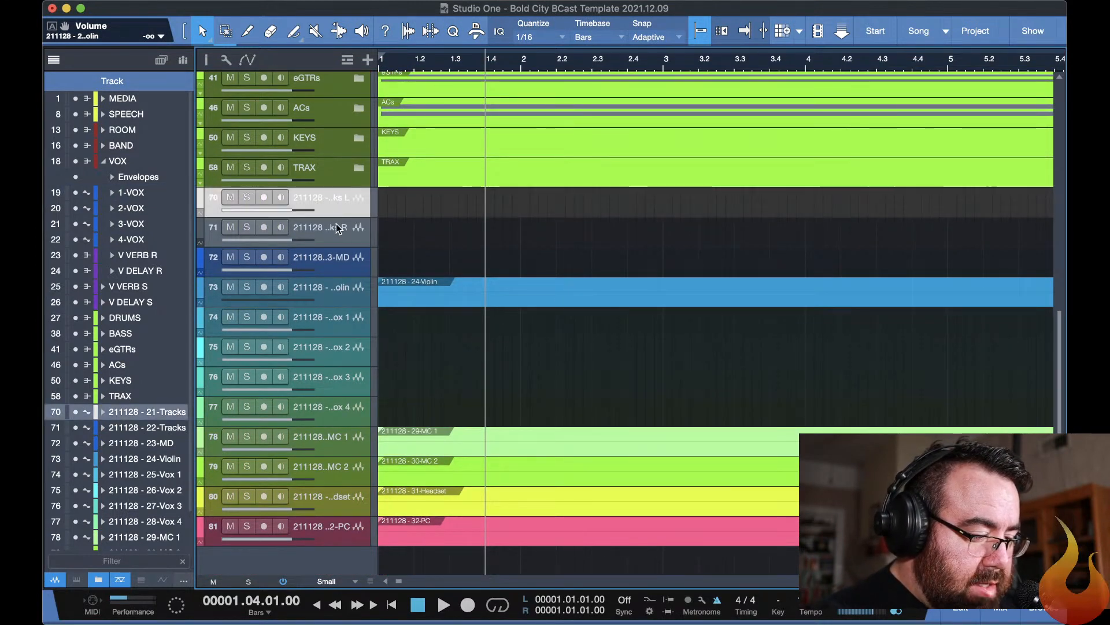
pyautogui.click(350, 259)
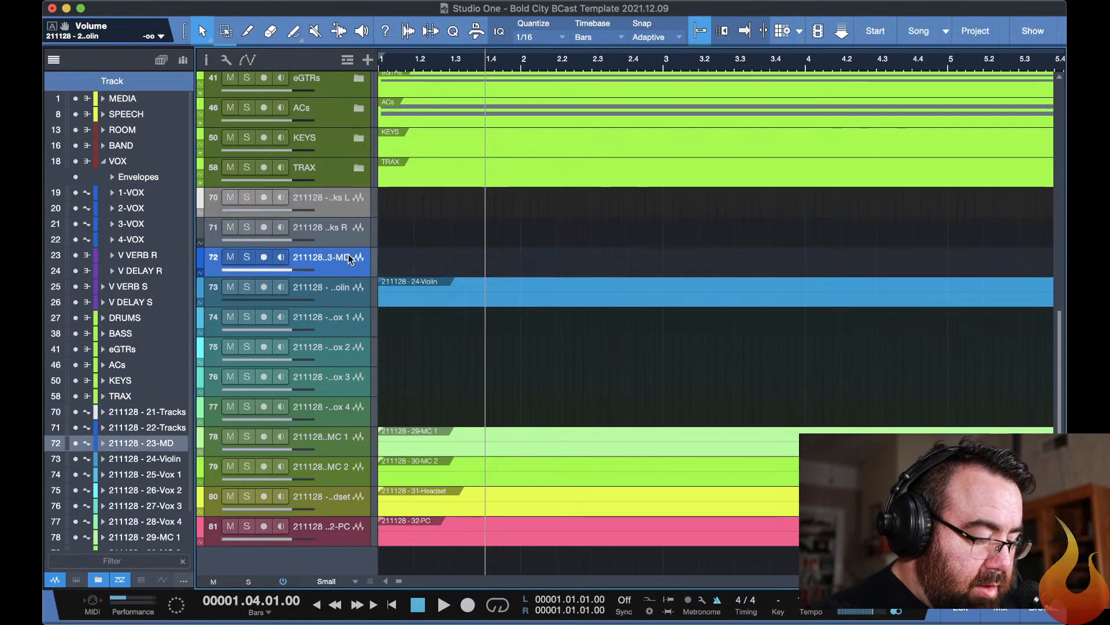
pyautogui.keyDown('shift'); pyautogui.click(348, 196); pyautogui.keyUp('shift')
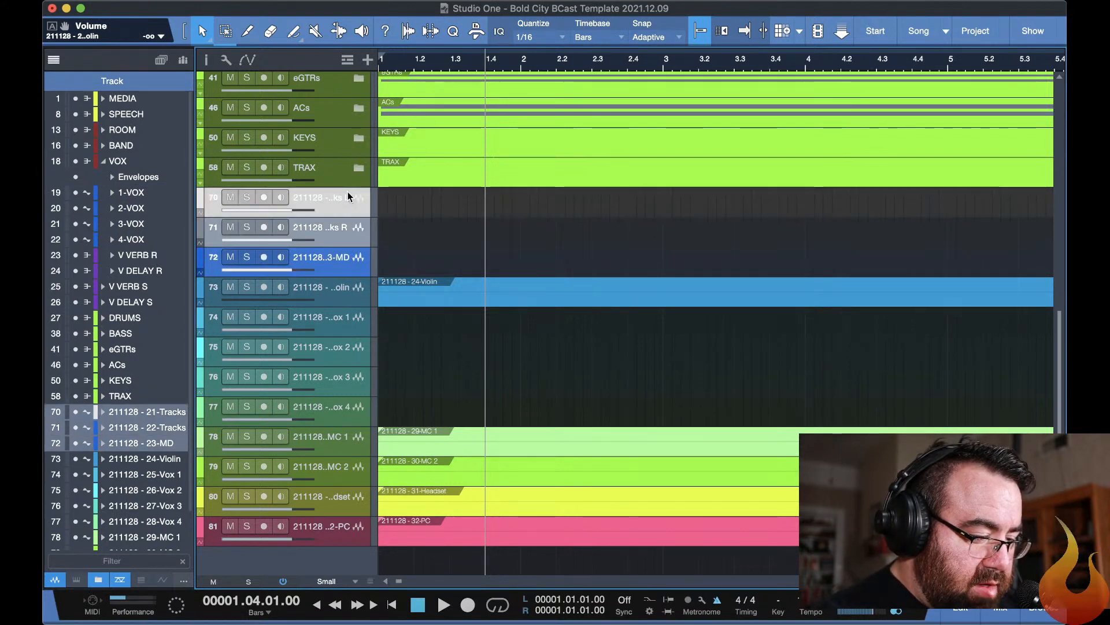
pyautogui.press('Delete')
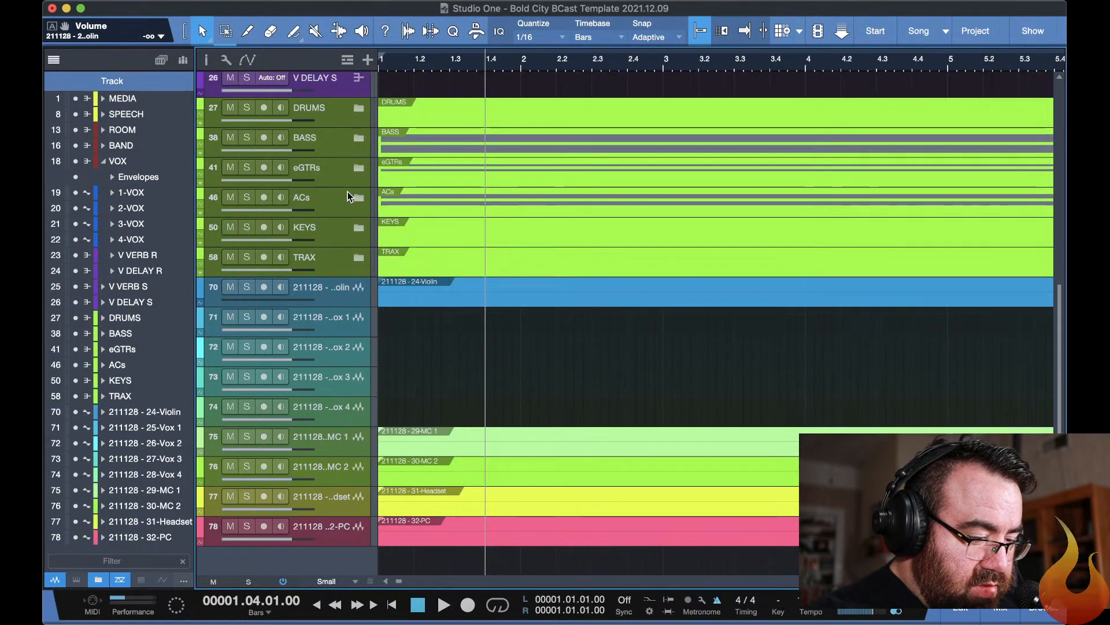
# Delete the empty imported tracks 25-Vox 1 through 28-Vox 4.
pyautogui.click(342, 318)
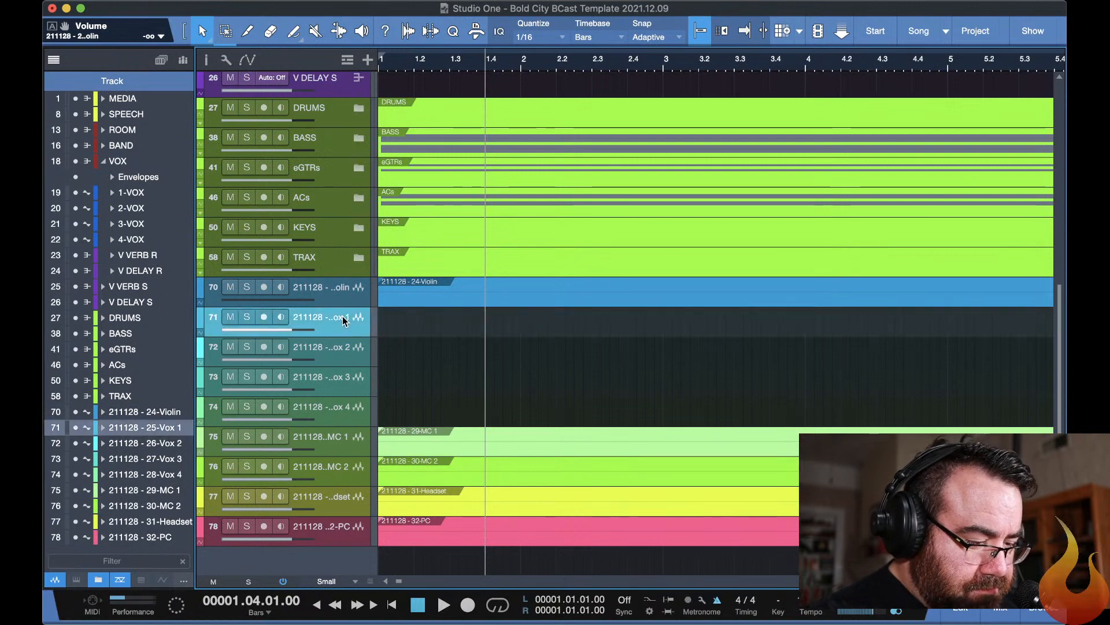
pyautogui.keyDown('shift'); pyautogui.click(352, 407); pyautogui.keyUp('shift')
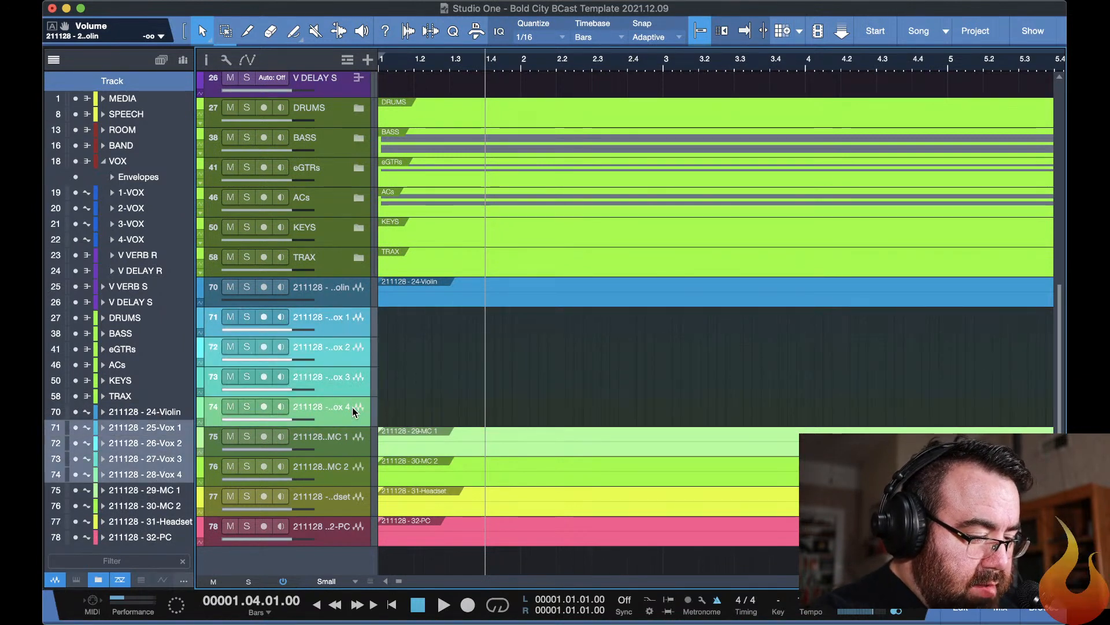
pyautogui.press('Delete')
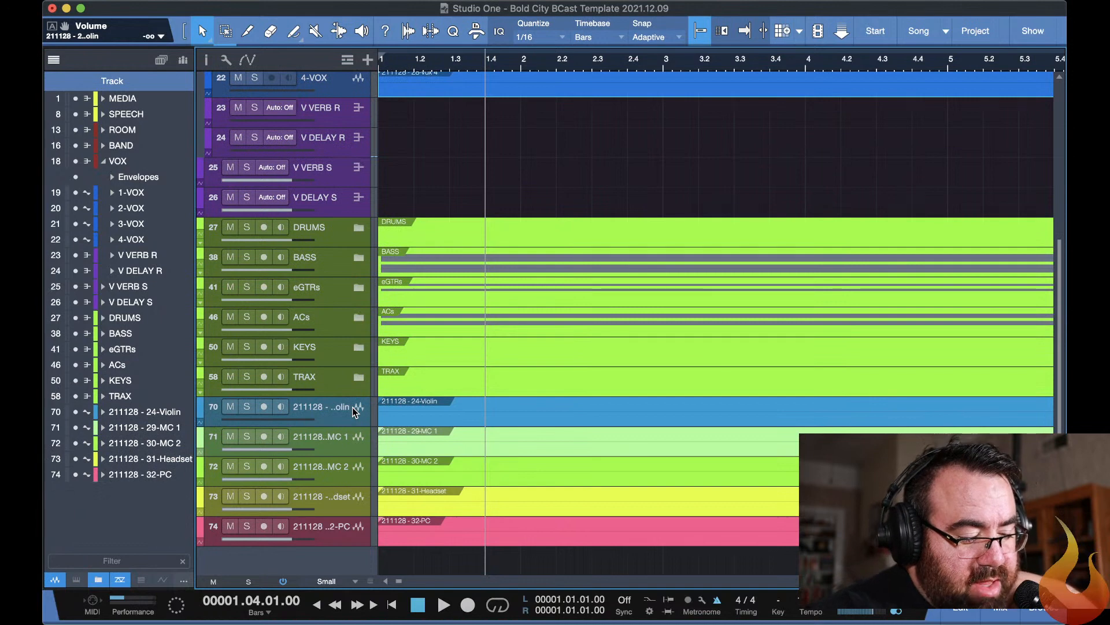
# Expand the SPEECH folder and move the 29-MC 1 and 30-MC 2 events onto 1-MC and 2-MC.
pyautogui.scroll(8, 435, 333)
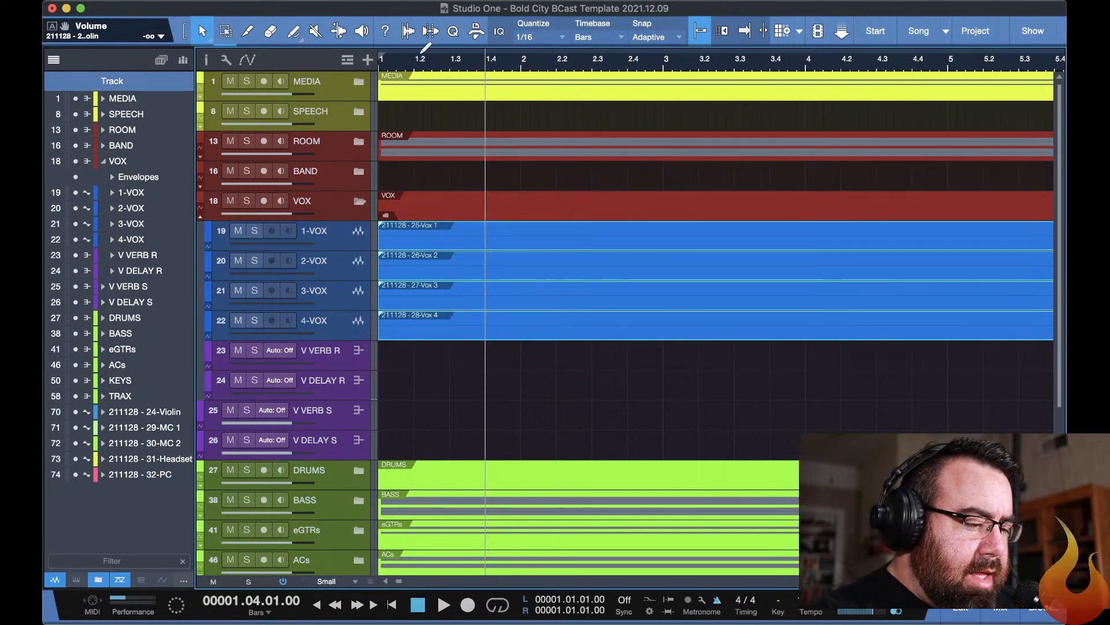
pyautogui.click(360, 112)
pyautogui.scroll(-10, 488, 125)
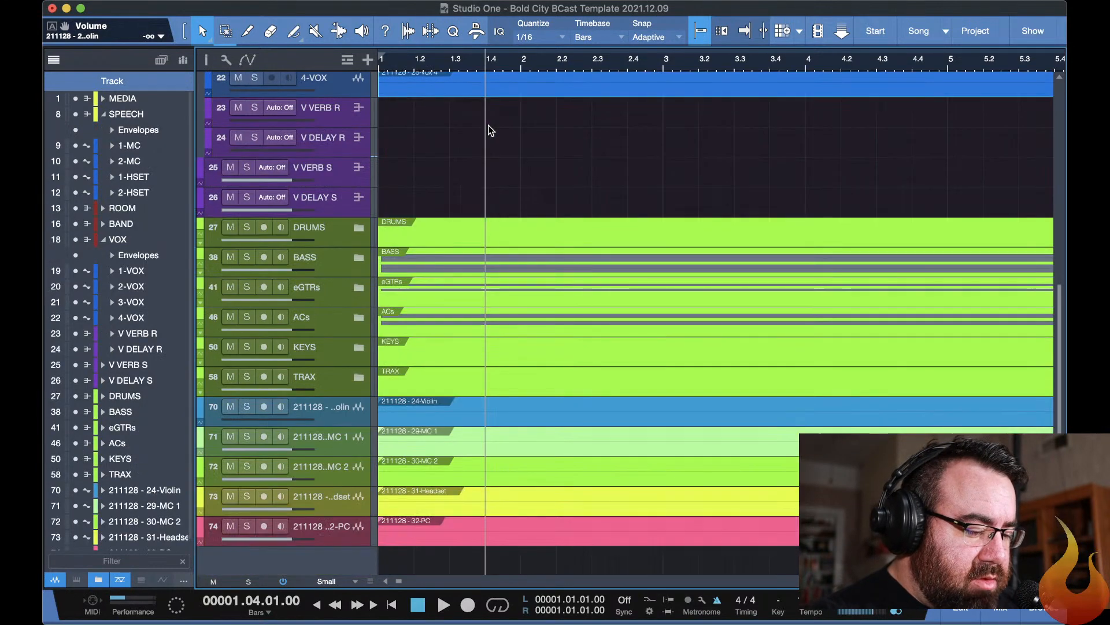
pyautogui.click(457, 434)
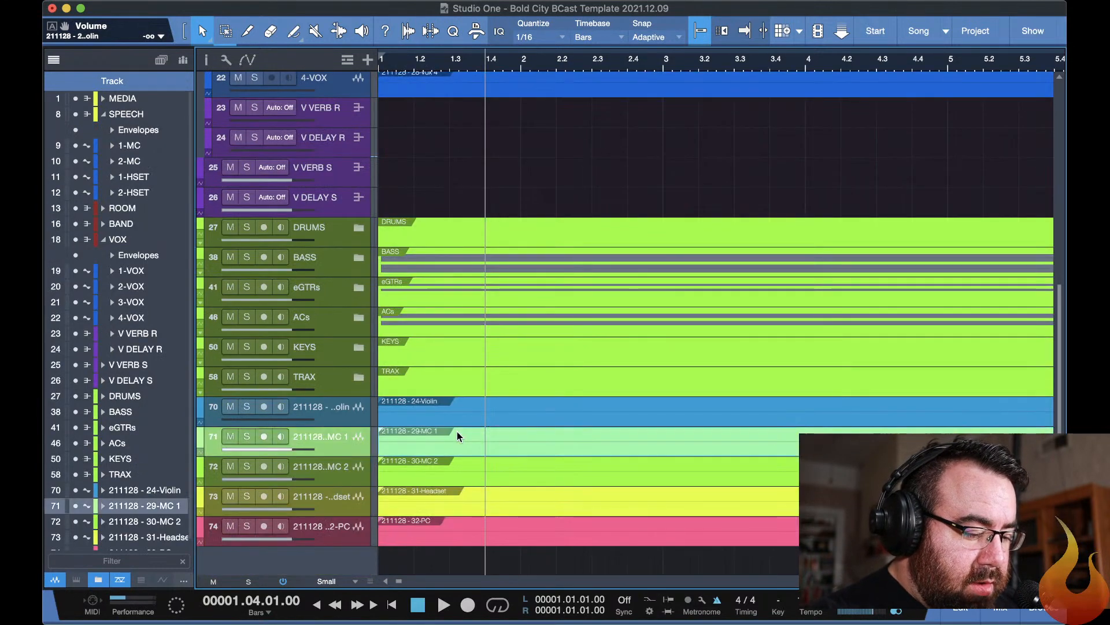
pyautogui.click(460, 462)
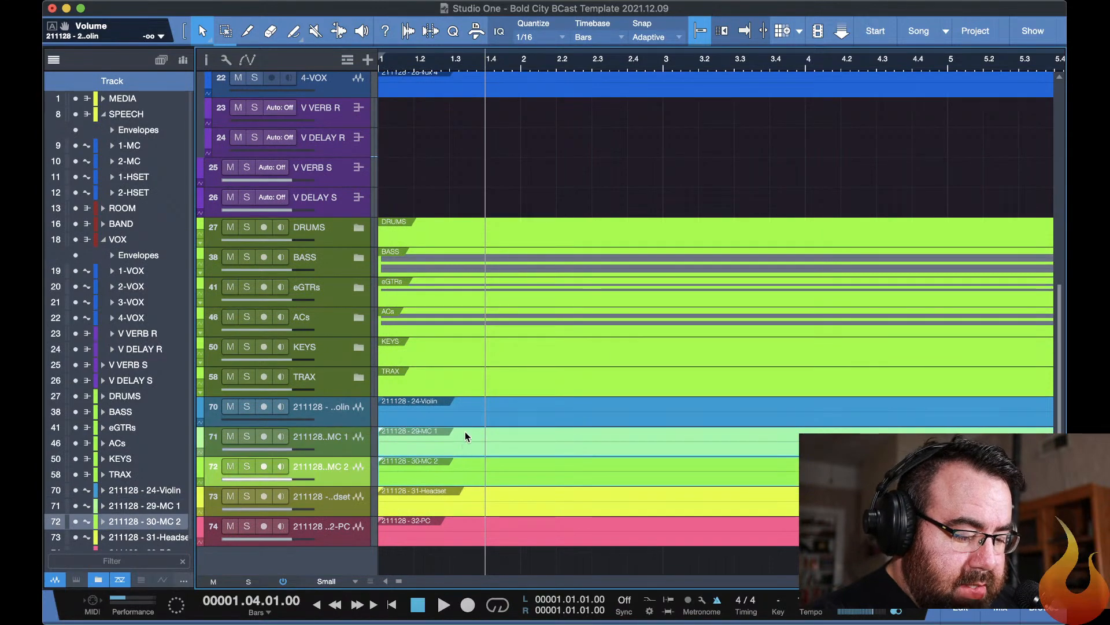
pyautogui.moveTo(466, 433); pyautogui.dragTo(443, 151)
# Delete the empty imported tracks 29-MC 1 and 30-MC 2.
pyautogui.scroll(-10, 481, 205)
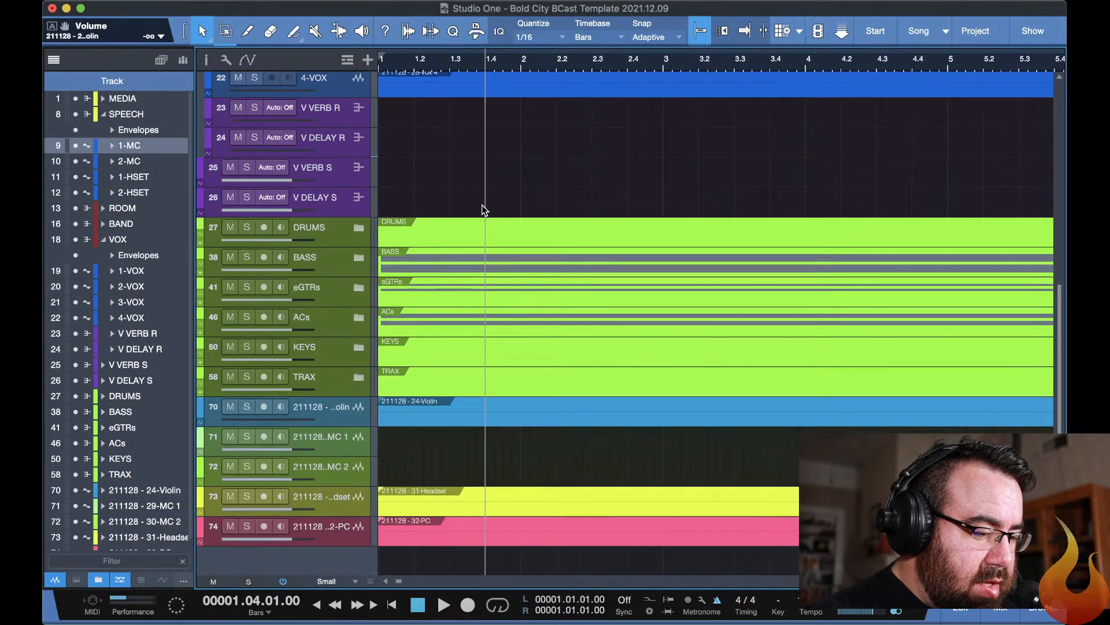
pyautogui.click(346, 433)
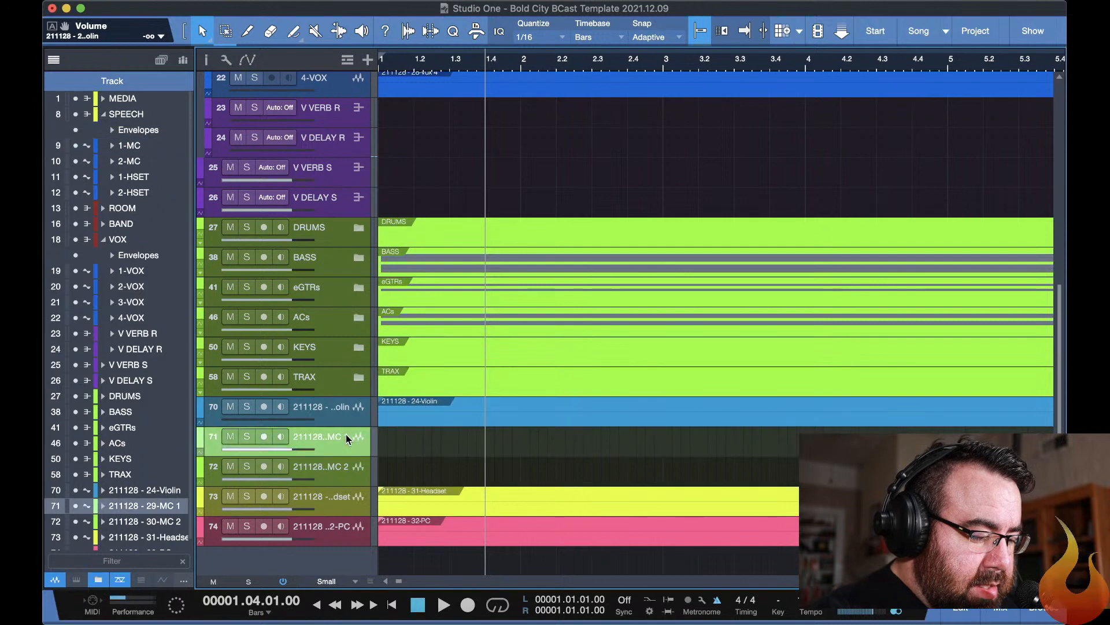
pyautogui.keyDown('shift'); pyautogui.click(332, 466); pyautogui.keyUp('shift')
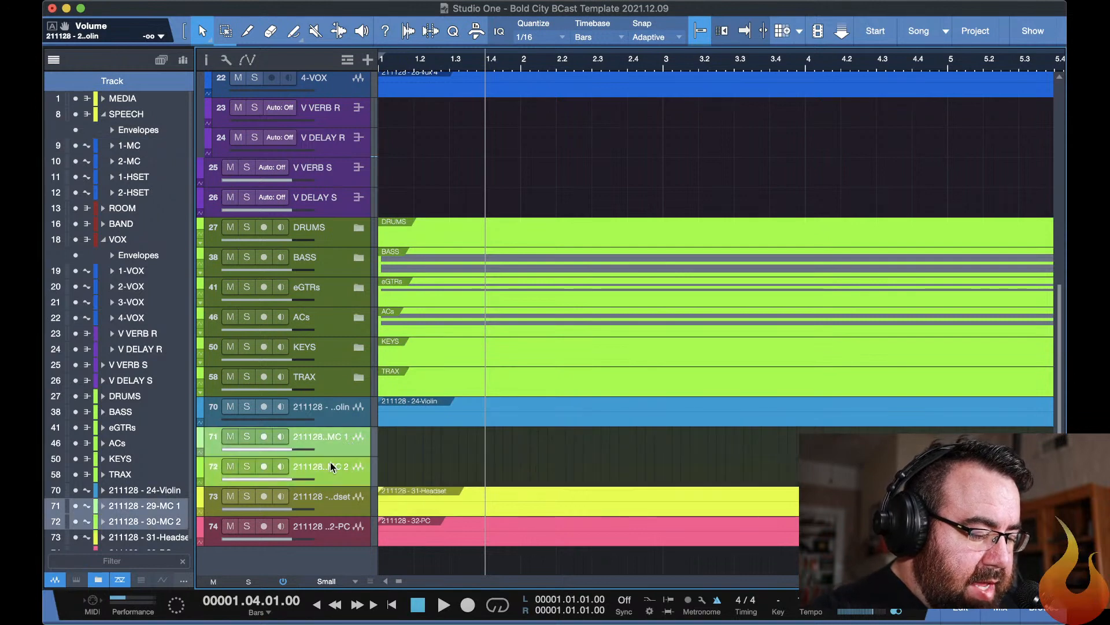
pyautogui.rightClick(332, 465)
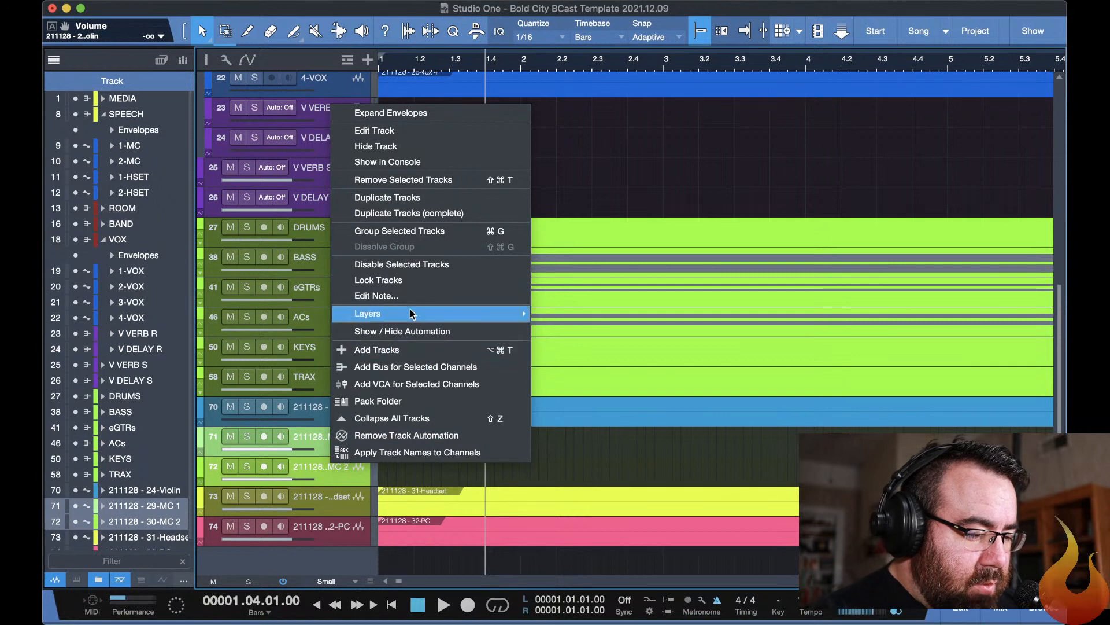
pyautogui.moveTo(412, 314)
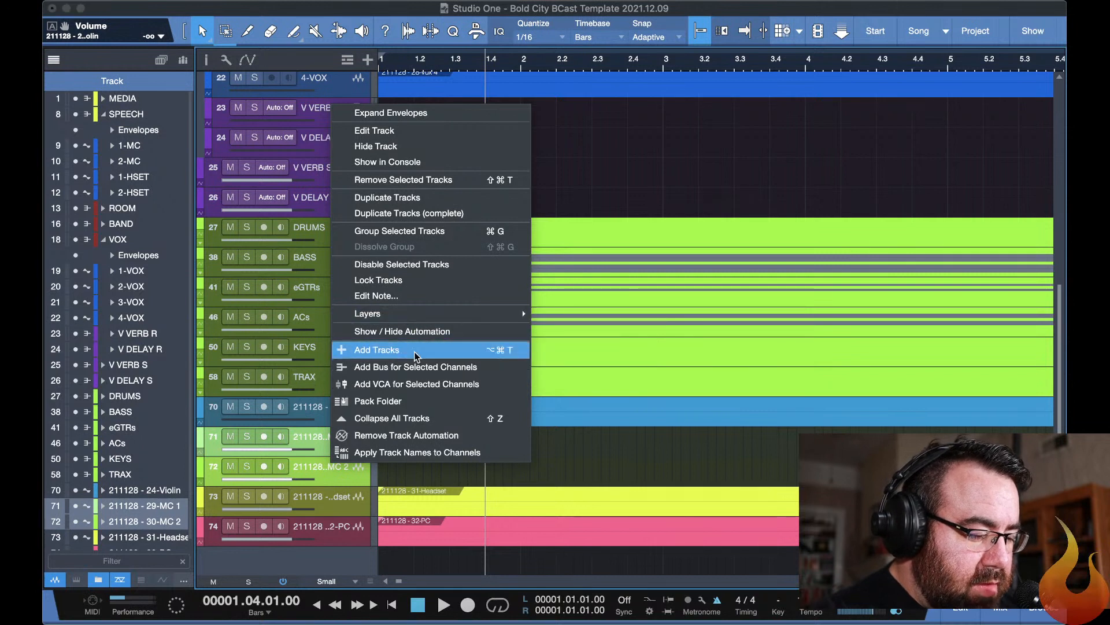
pyautogui.click(674, 99)
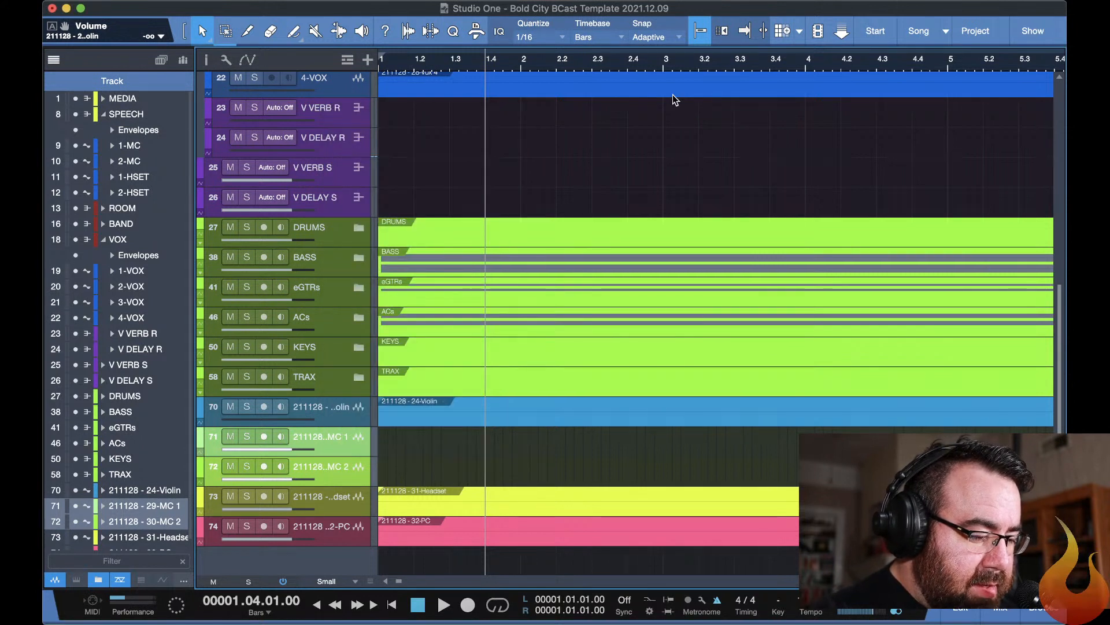
pyautogui.hotkey('shift', 't')
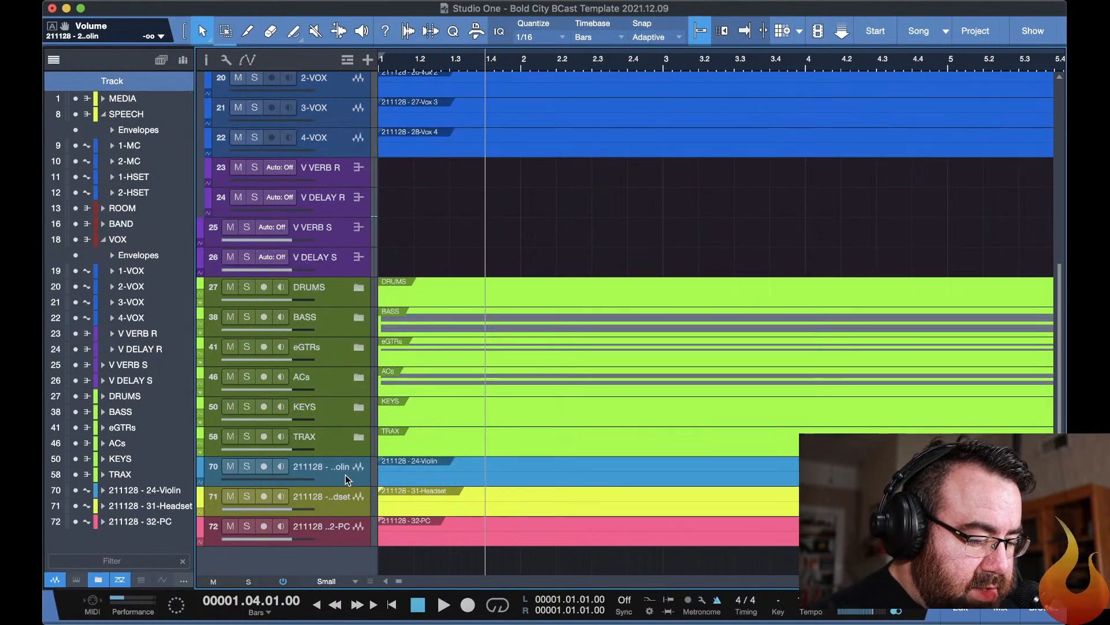
# Try to move the whole 31-Headset track into the SPEECH folder below 1-HSET, and undo the move.
pyautogui.click(340, 499)
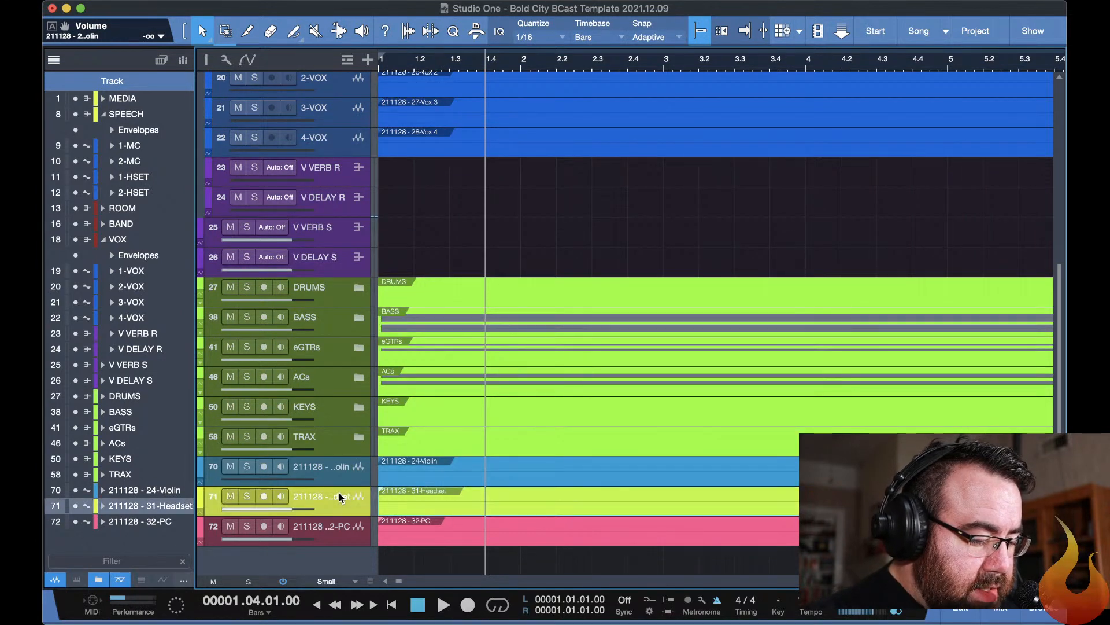
pyautogui.scroll(10, 340, 498)
pyautogui.scroll(-10, 340, 497)
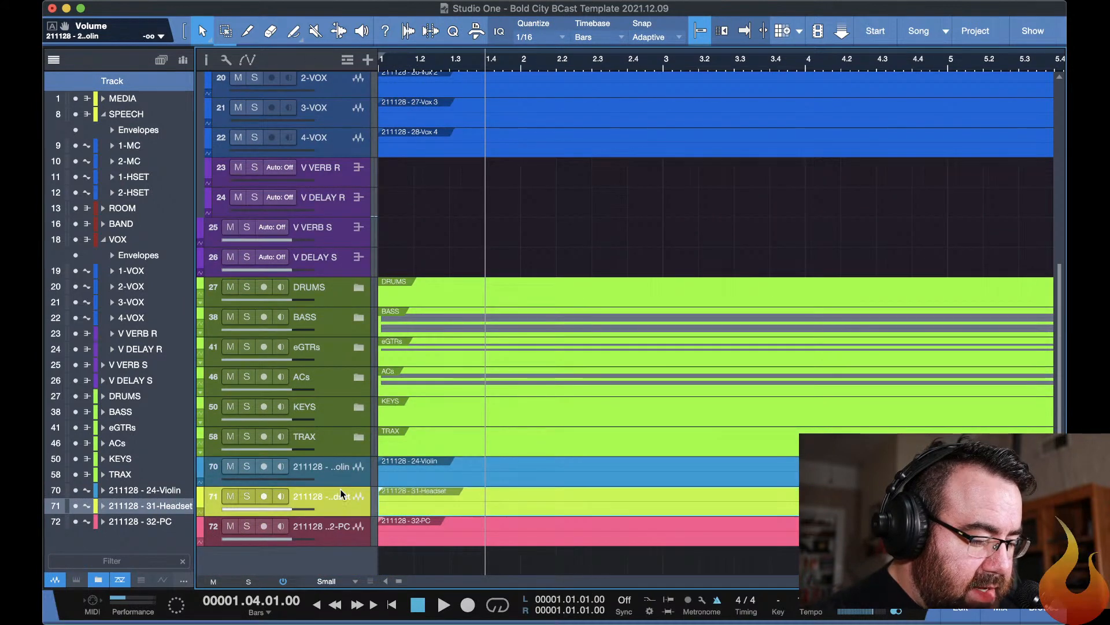
pyautogui.press('Up')
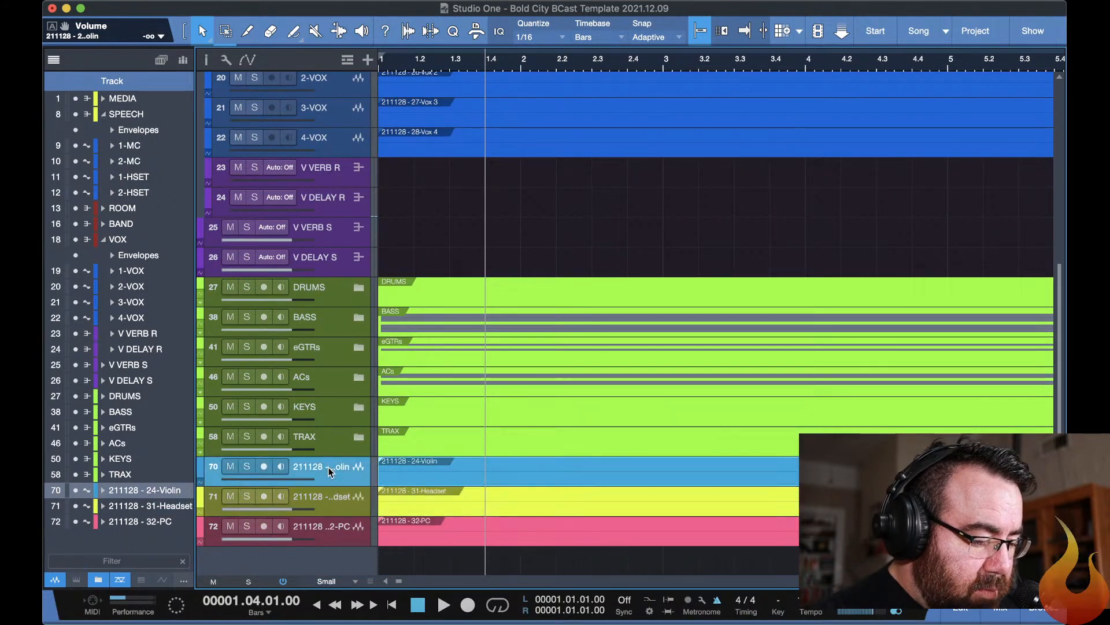
pyautogui.press('Down')
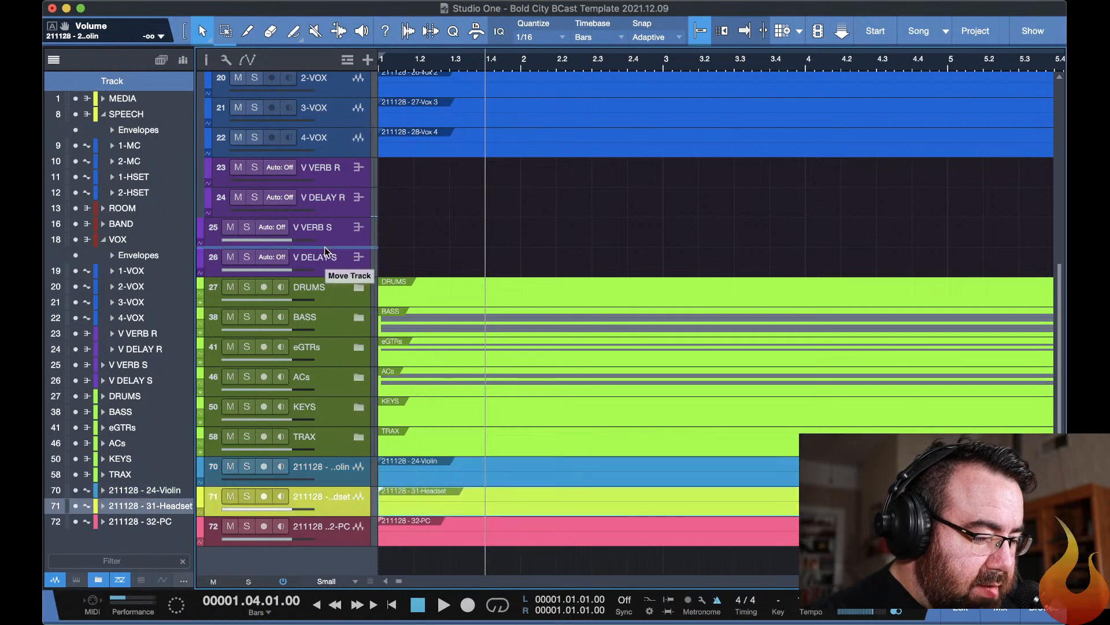
pyautogui.scroll(10, 331, 66)
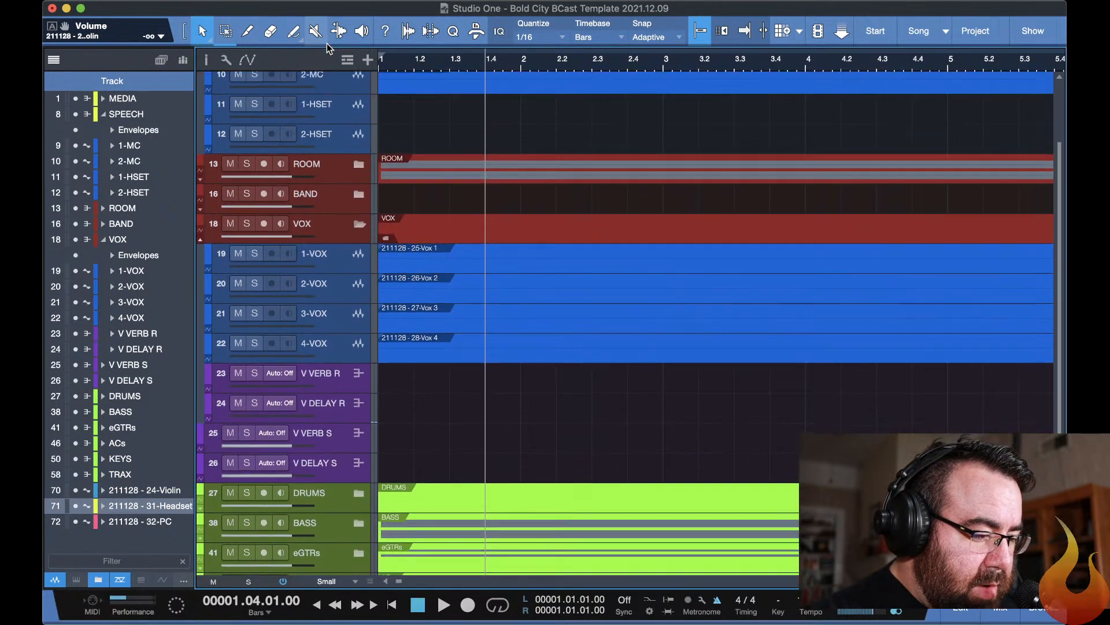
pyautogui.moveTo(332, 70); pyautogui.dragTo(426, 155)
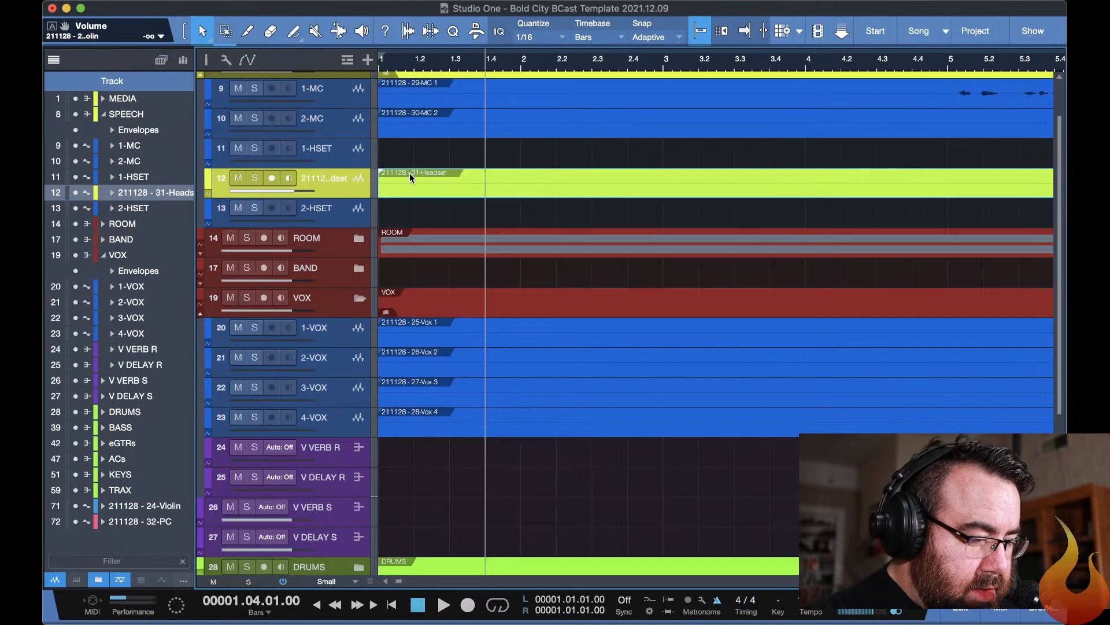
pyautogui.moveTo(422, 176); pyautogui.dragTo(420, 153)
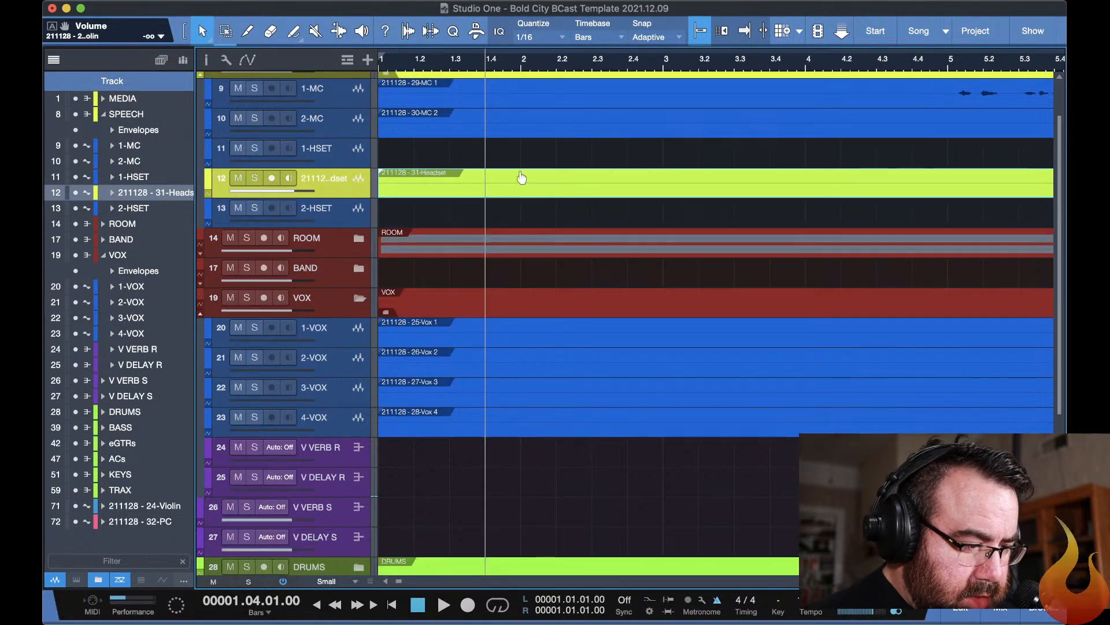
pyautogui.moveTo(521, 177); pyautogui.dragTo(513, 147)
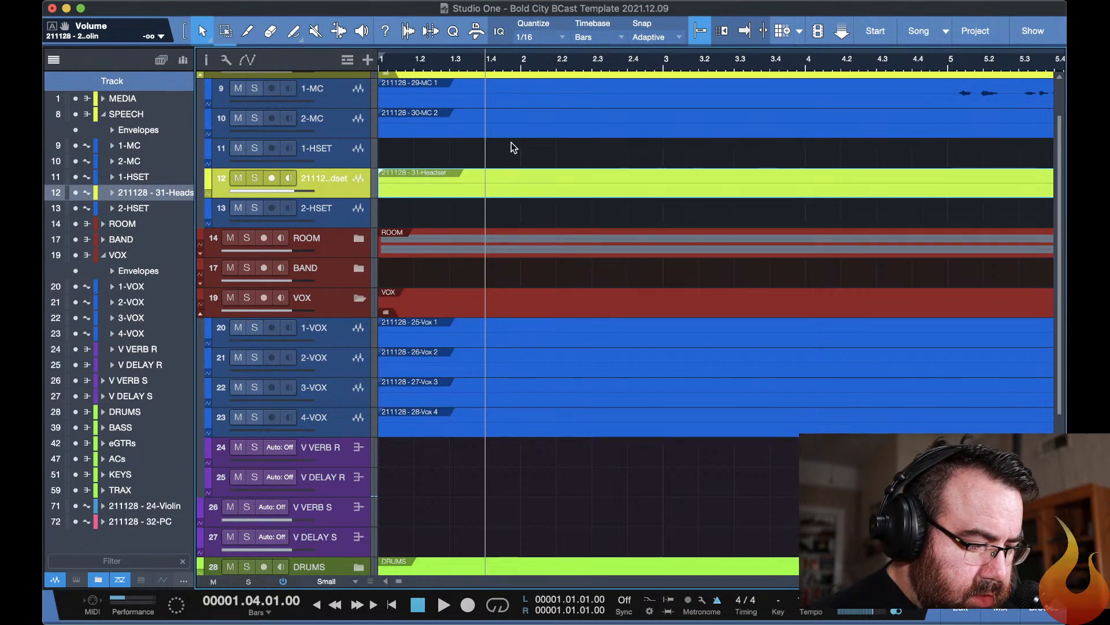
pyautogui.press('super+z')
pyautogui.press('super+z')
# Move the 31-Headset event onto the 1-HSET track in the SPEECH folder, starting at the song start.
pyautogui.scroll(-8, 521, 231)
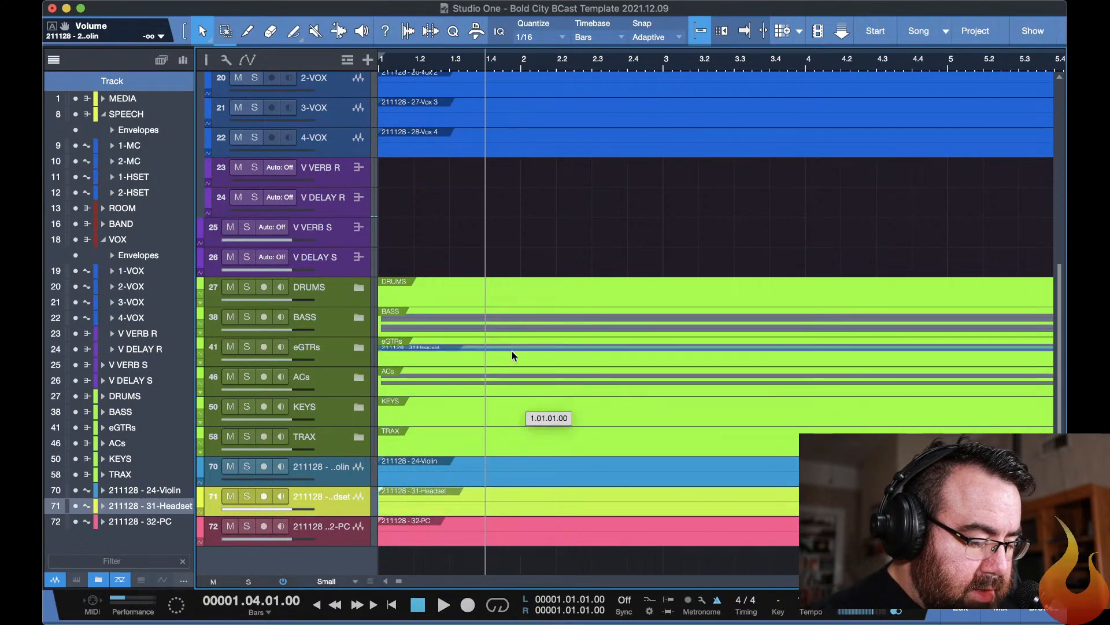
pyautogui.scroll(3, 505, 116)
pyautogui.scroll(7, 492, 165)
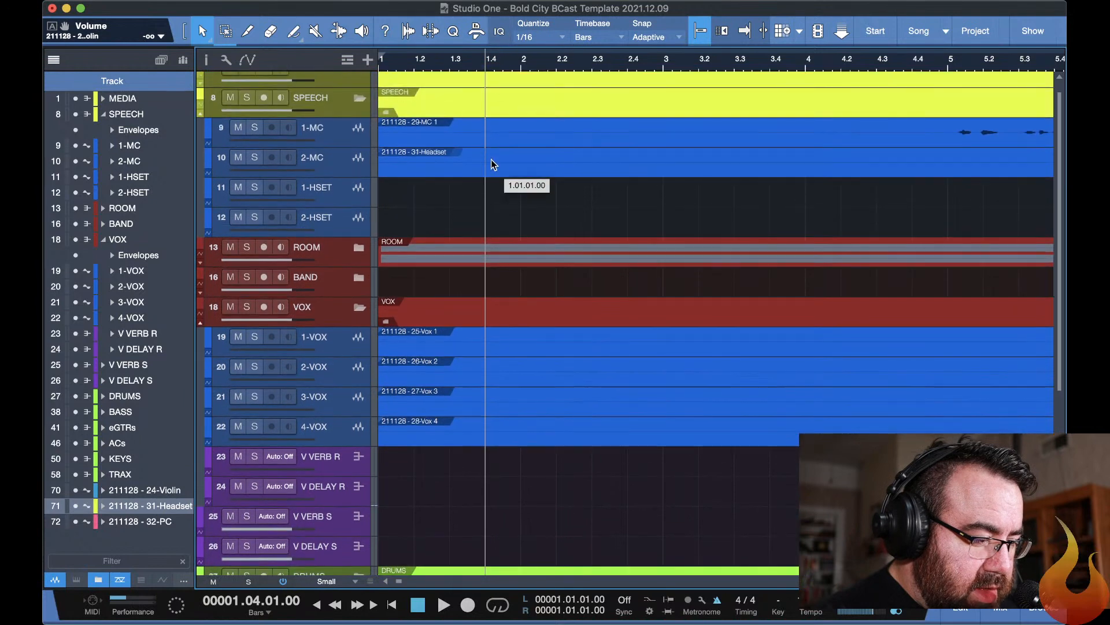
pyautogui.moveTo(491, 160); pyautogui.dragTo(495, 188)
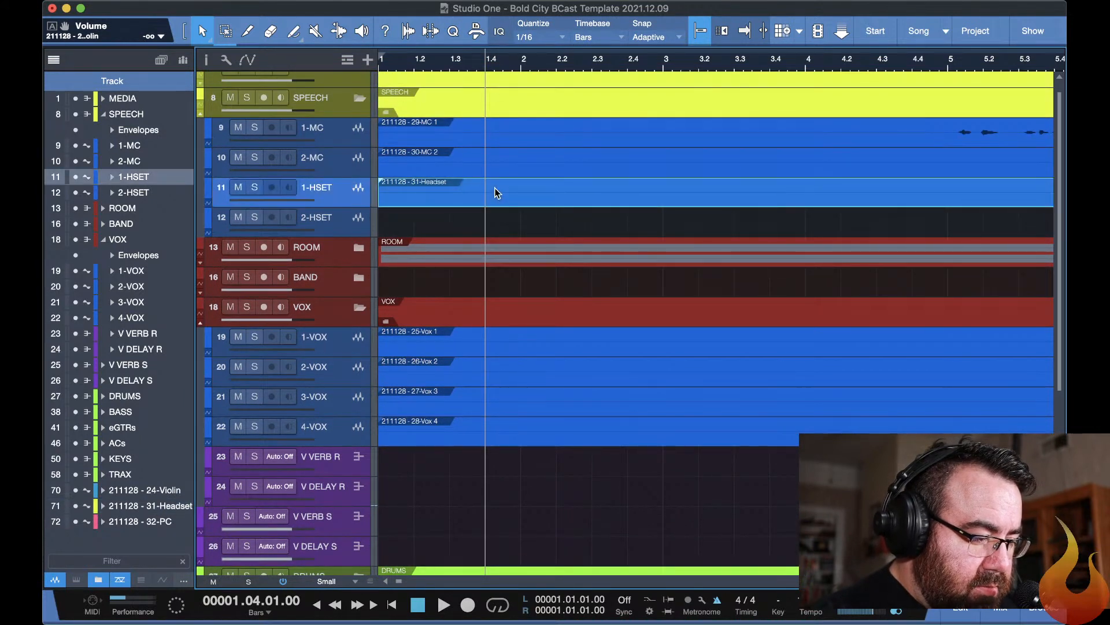
# Delete the empty imported track 31-Headset.
pyautogui.scroll(-10, 591, 209)
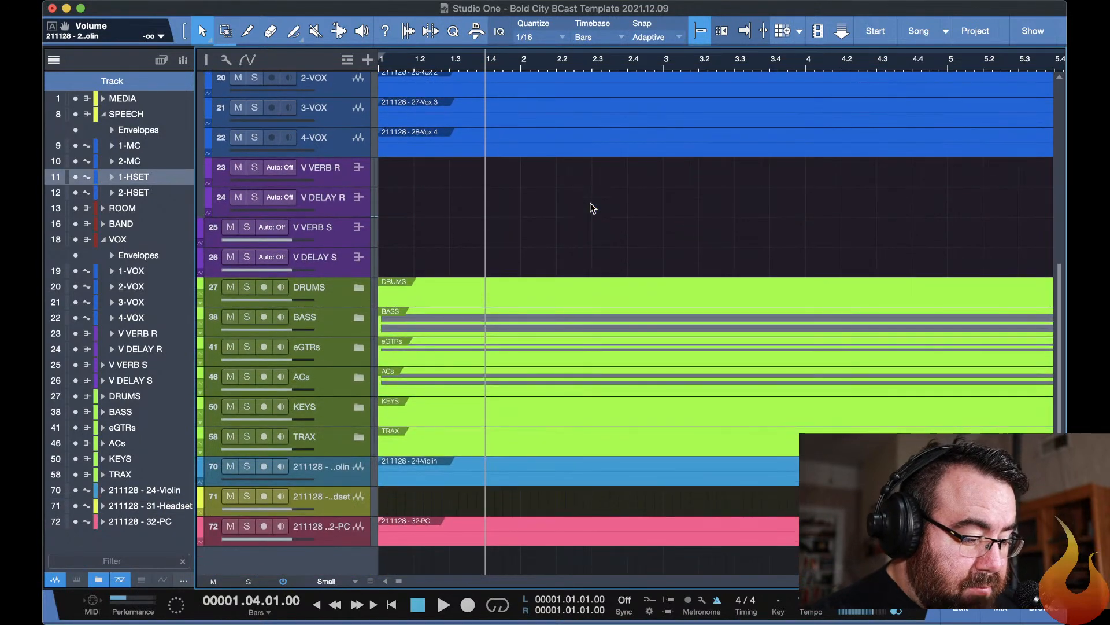
pyautogui.click(354, 498)
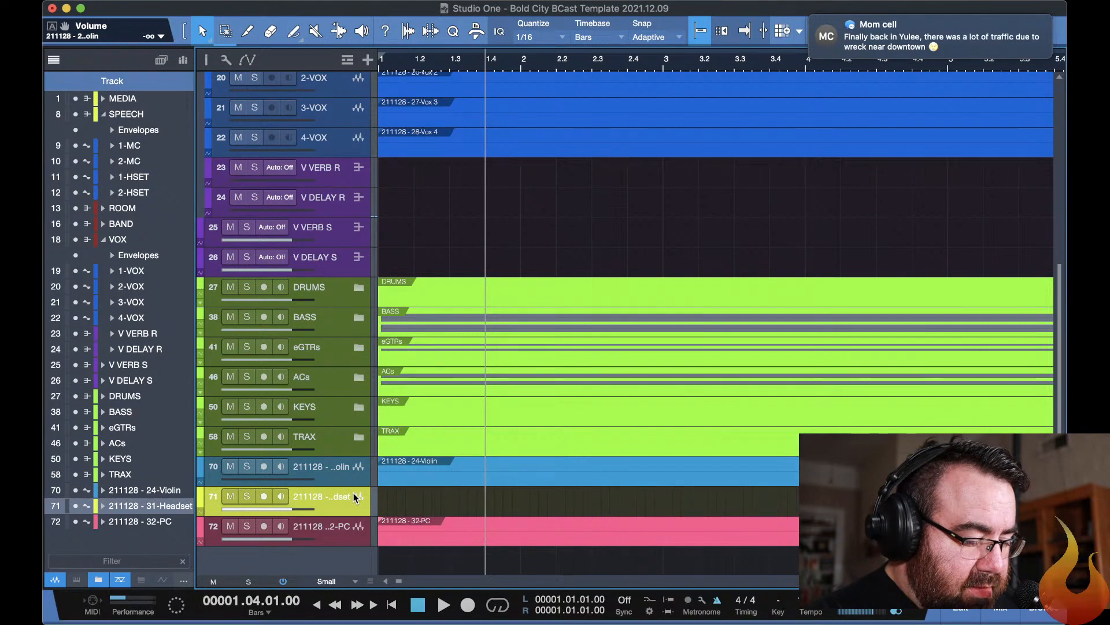
pyautogui.press('Delete')
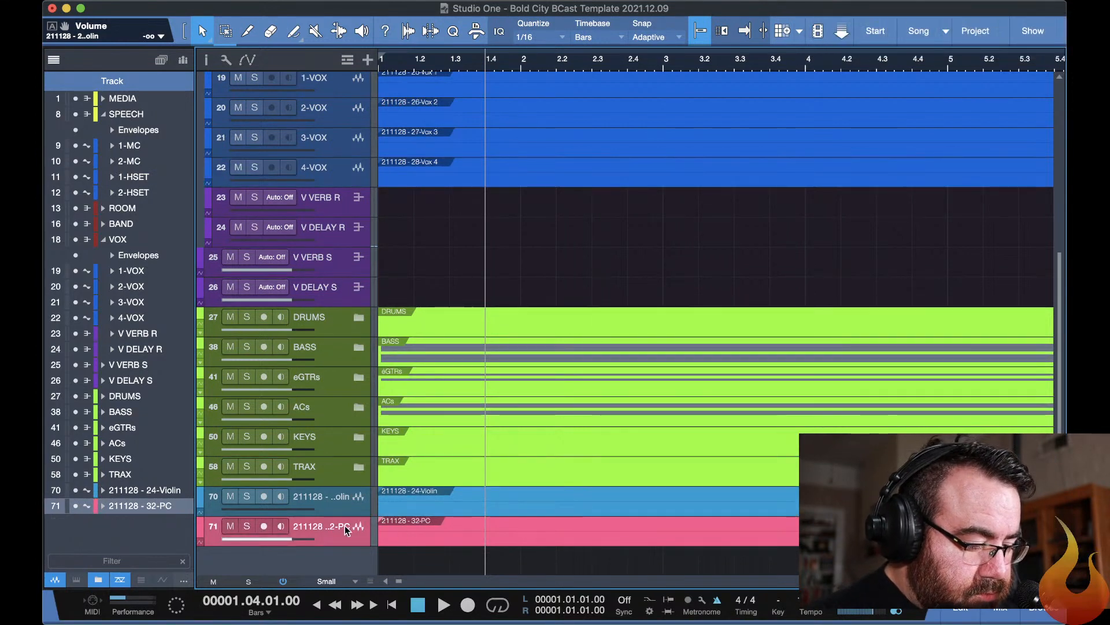
# Check the 32-PC event along the timeline and mute the 24-Violin and 32-PC tracks.
pyautogui.hscroll(15, 442, 524)
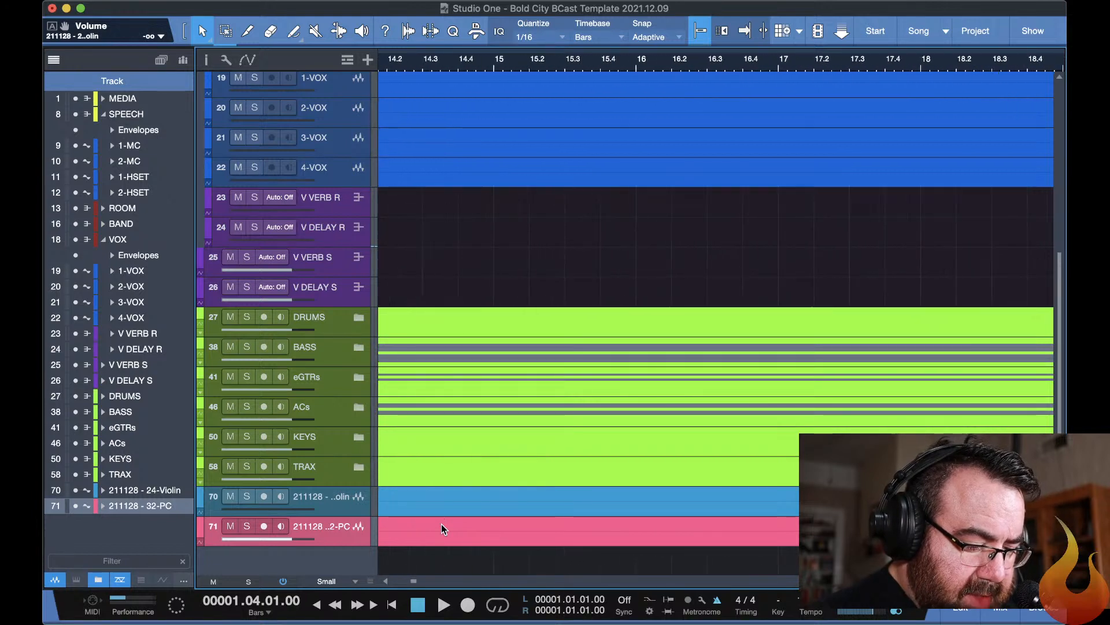
pyautogui.hscroll(20, 442, 524)
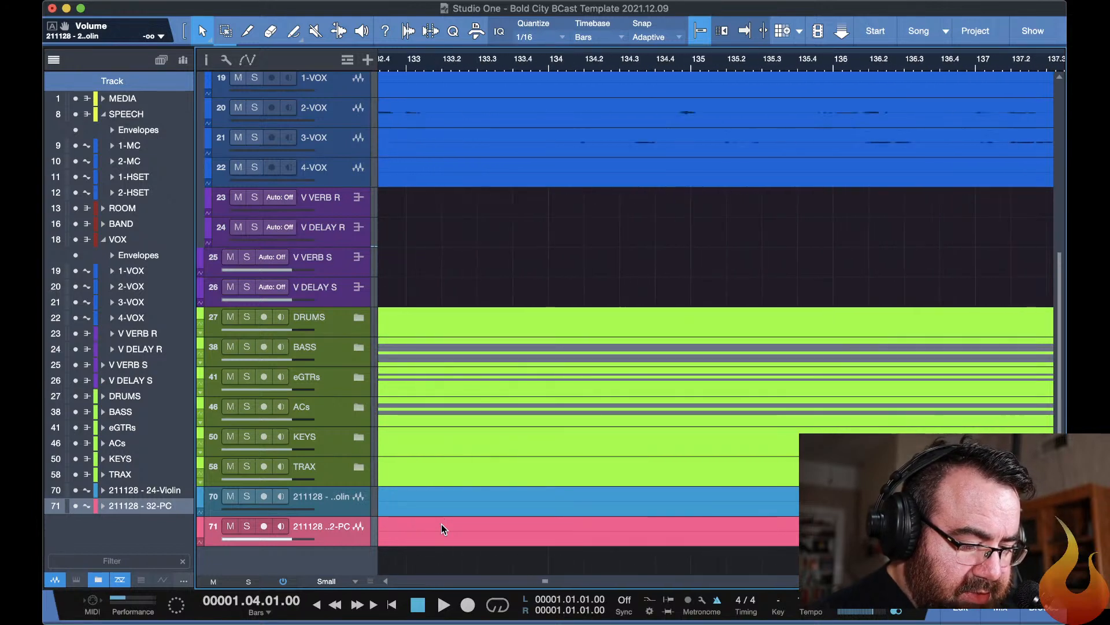
pyautogui.hscroll(20, 442, 524)
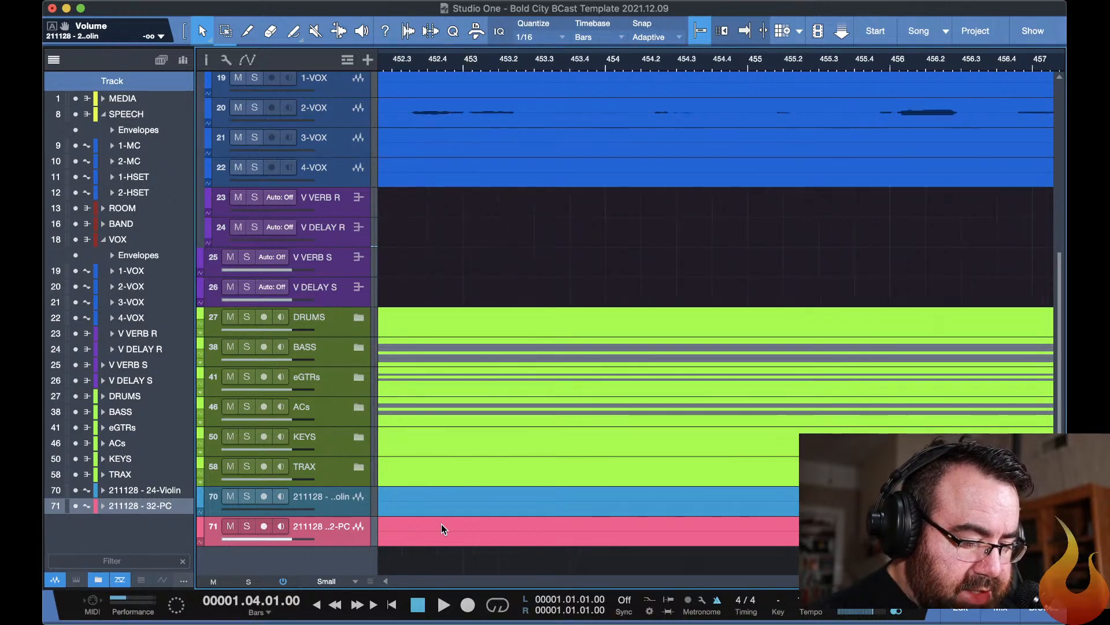
pyautogui.hscroll(-20, 442, 524)
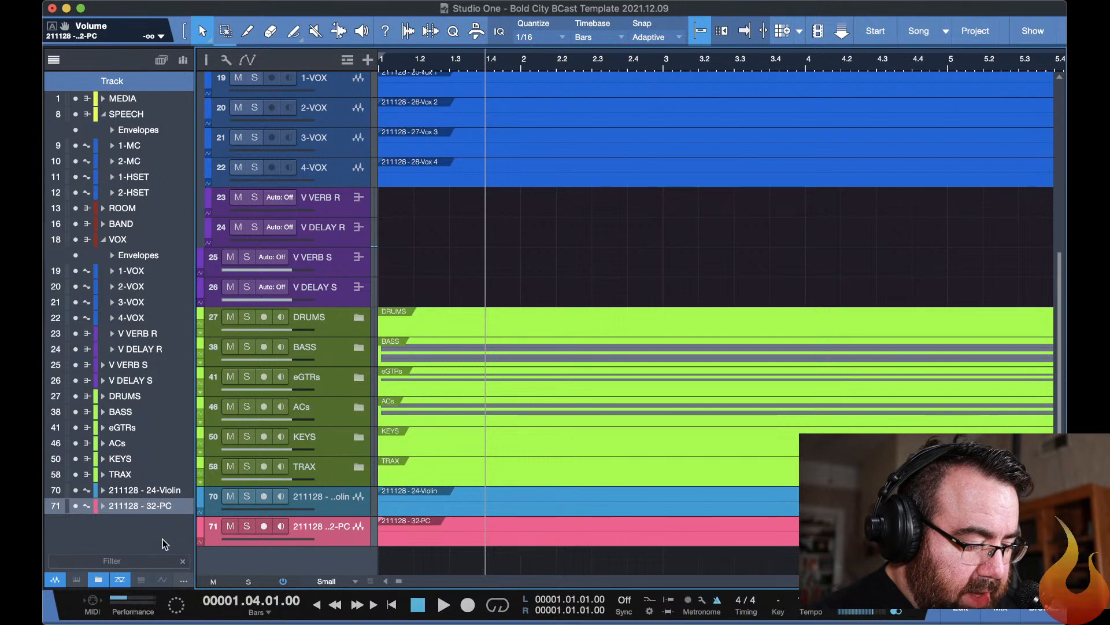
pyautogui.click(230, 496)
pyautogui.click(230, 525)
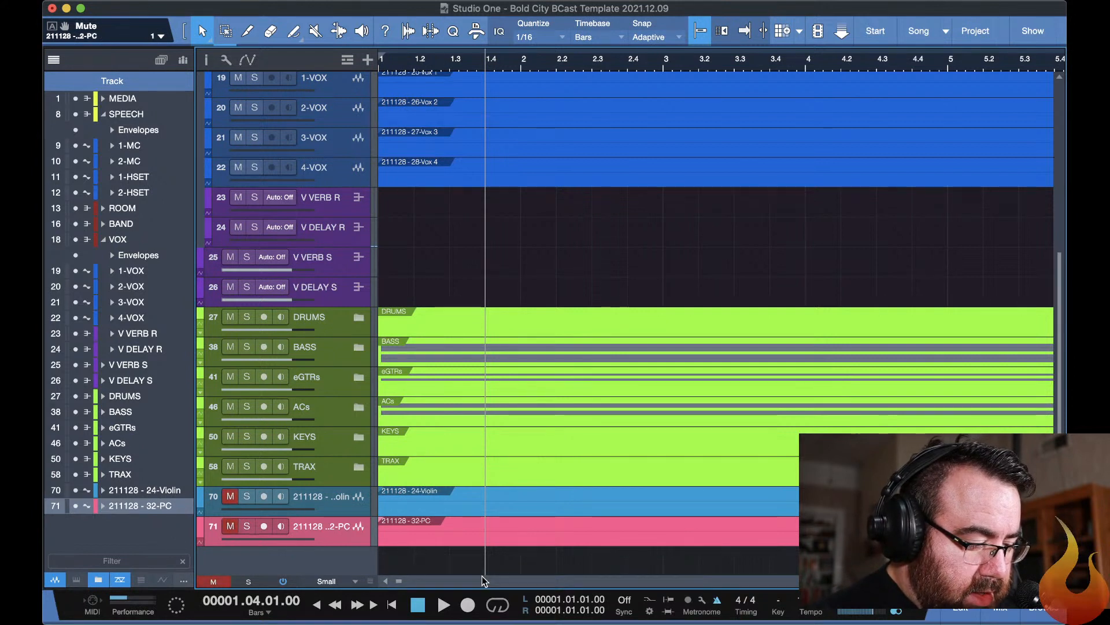
# Switch to the YouTube Studio live dashboard to check the stream and its chat, and return to Studio One.
pyautogui.press('super+Tab')
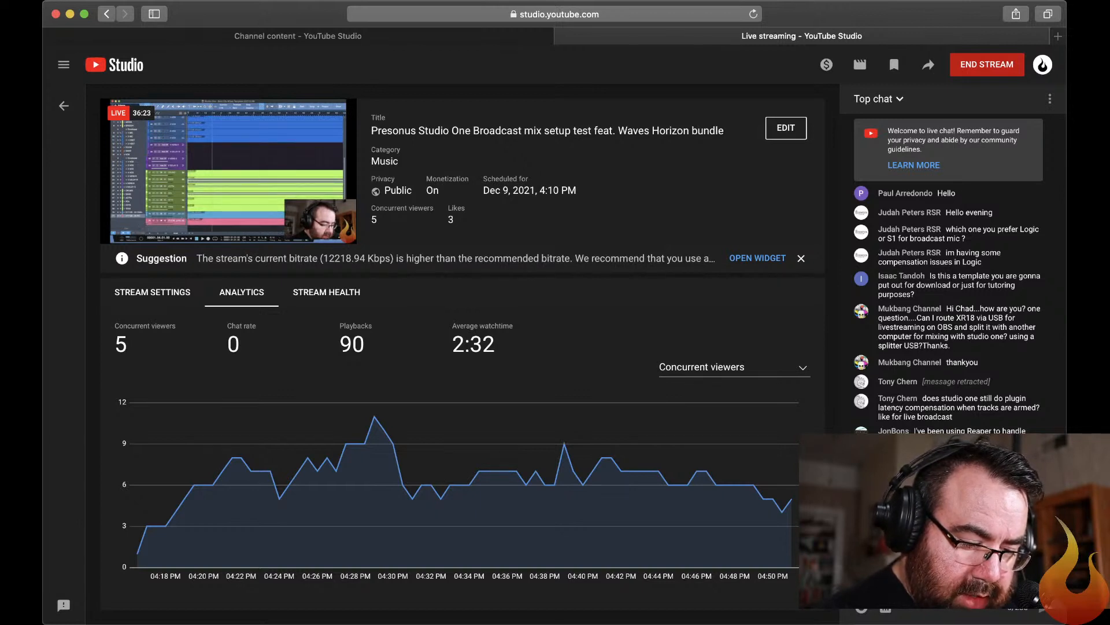
pyautogui.press('super+Tab')
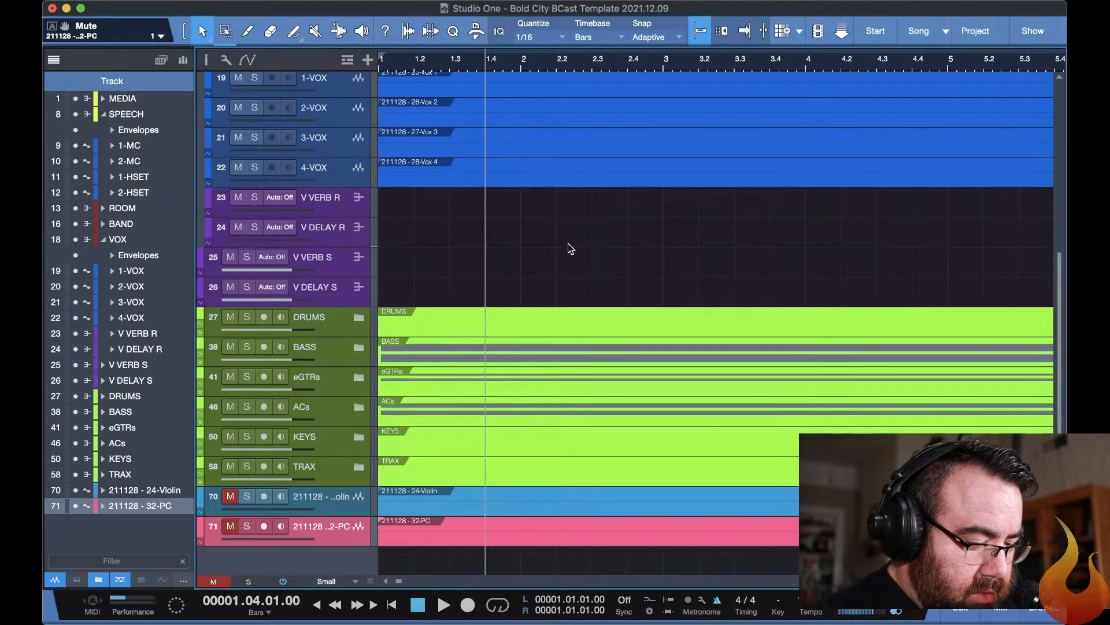
# Review the distributed tracks and collapse all expanded folder tracks in the arrangement.
pyautogui.scroll(5, 568, 248)
pyautogui.scroll(-3, 568, 248)
pyautogui.scroll(-3, 569, 248)
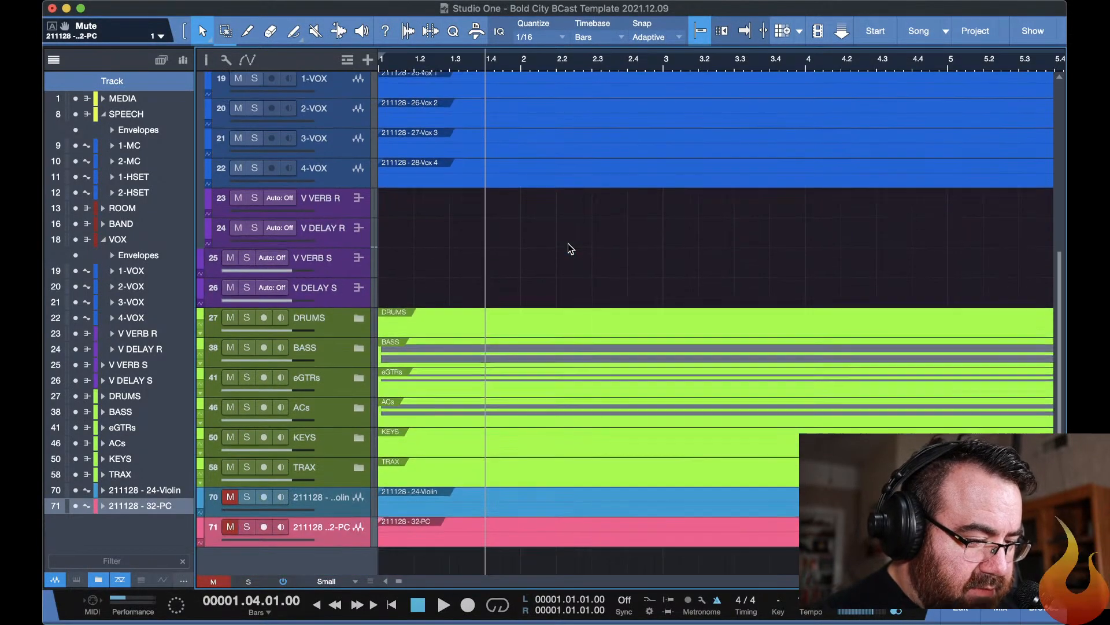
pyautogui.scroll(7, 569, 248)
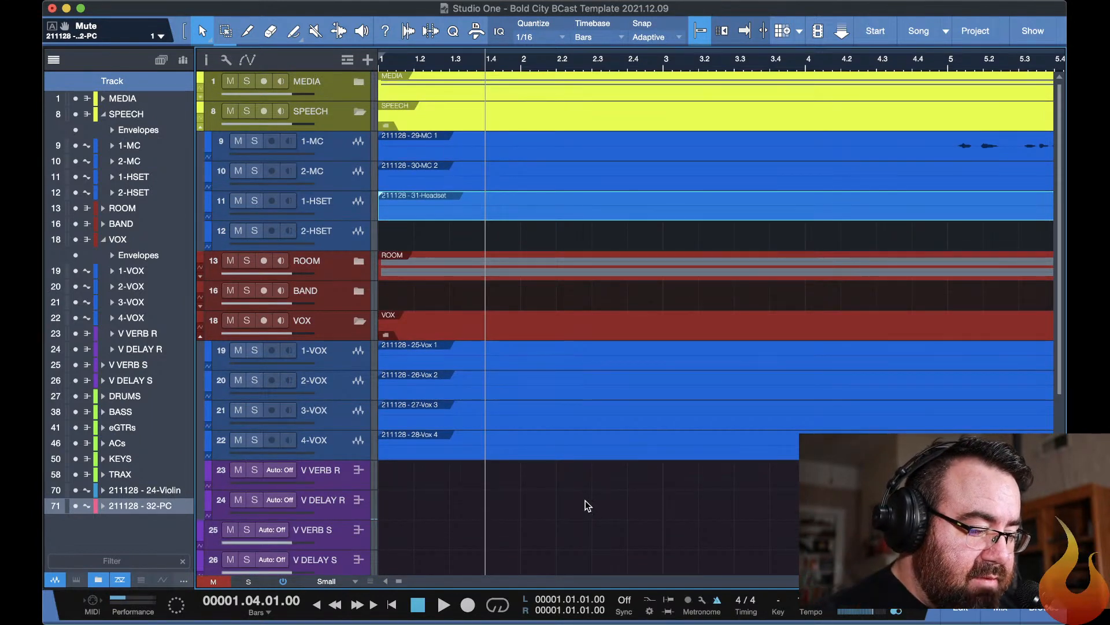
pyautogui.scroll(-1, 585, 501)
pyautogui.scroll(1, 585, 501)
pyautogui.hotkey('shift', 'c')
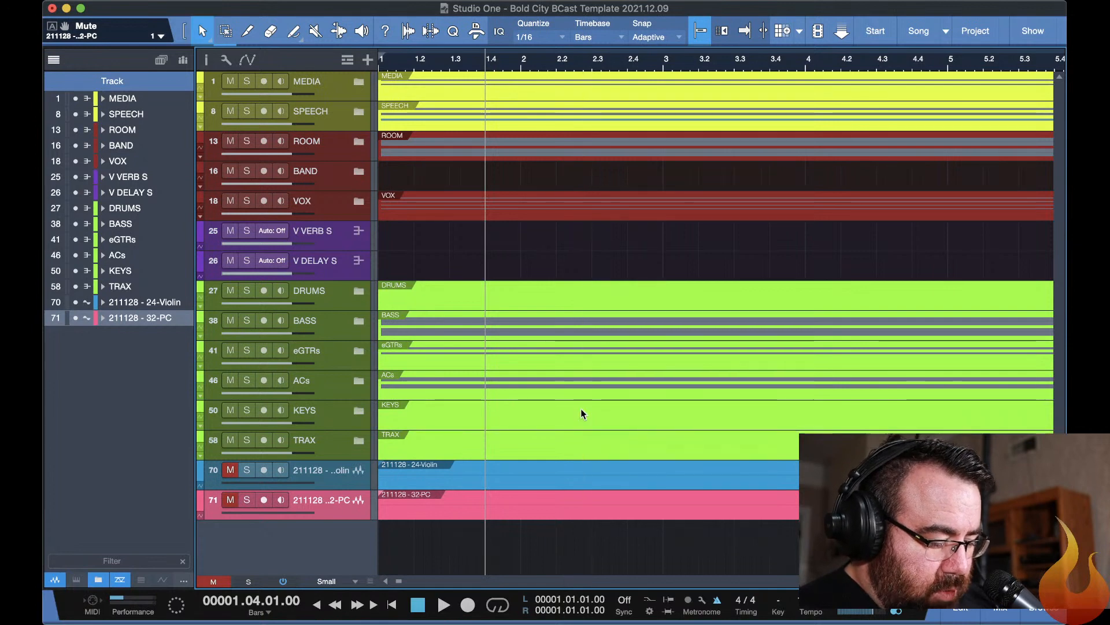
# Show the mixer console and open the STREAM output's StudioRack insert, closing the F6-RTA window and moving the rack window clear of the channels.
pyautogui.press('F3')
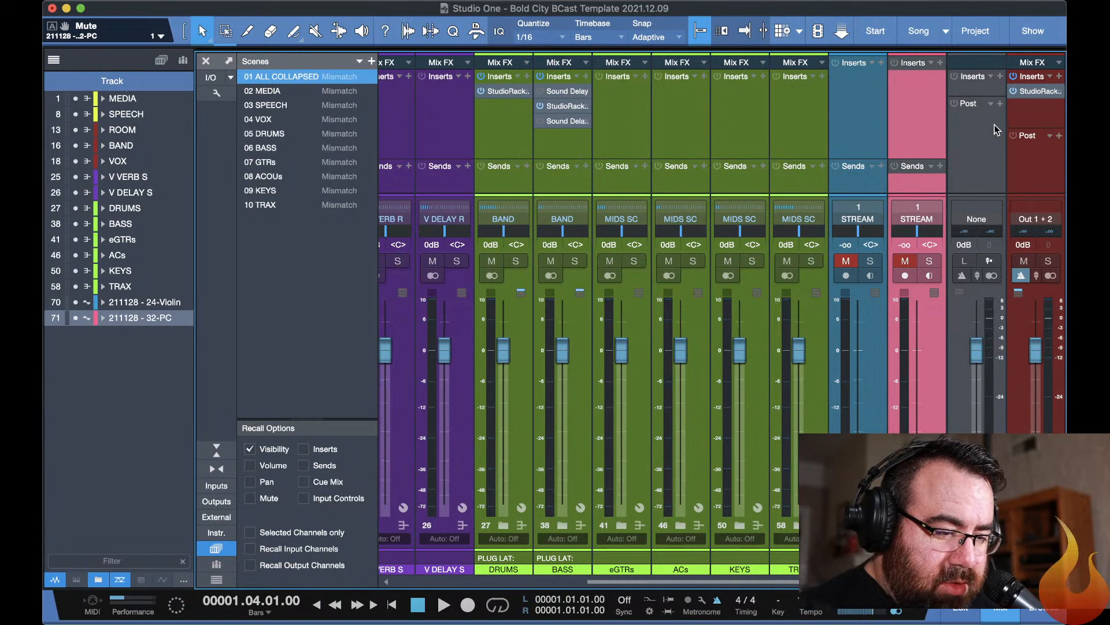
pyautogui.click(1033, 91)
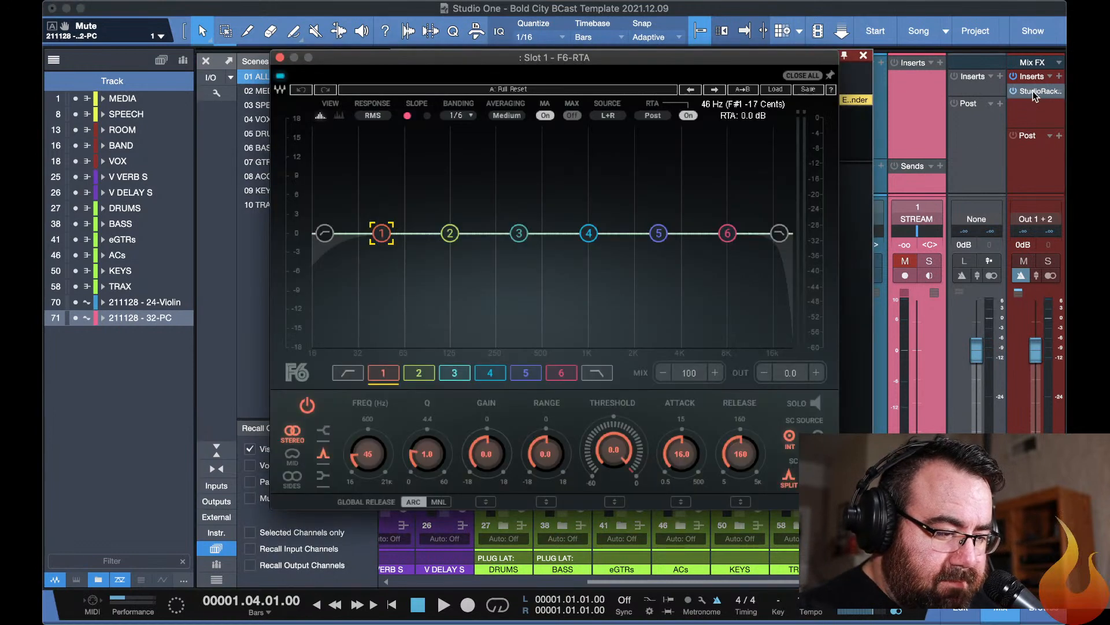
pyautogui.click(817, 75)
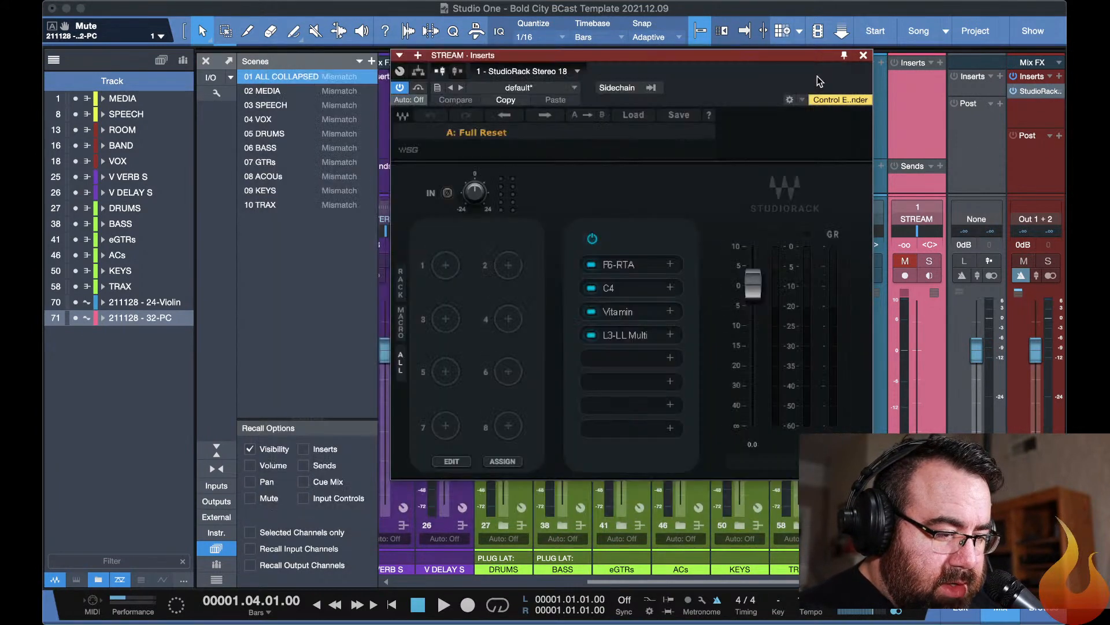
pyautogui.moveTo(591, 53); pyautogui.dragTo(443, 5)
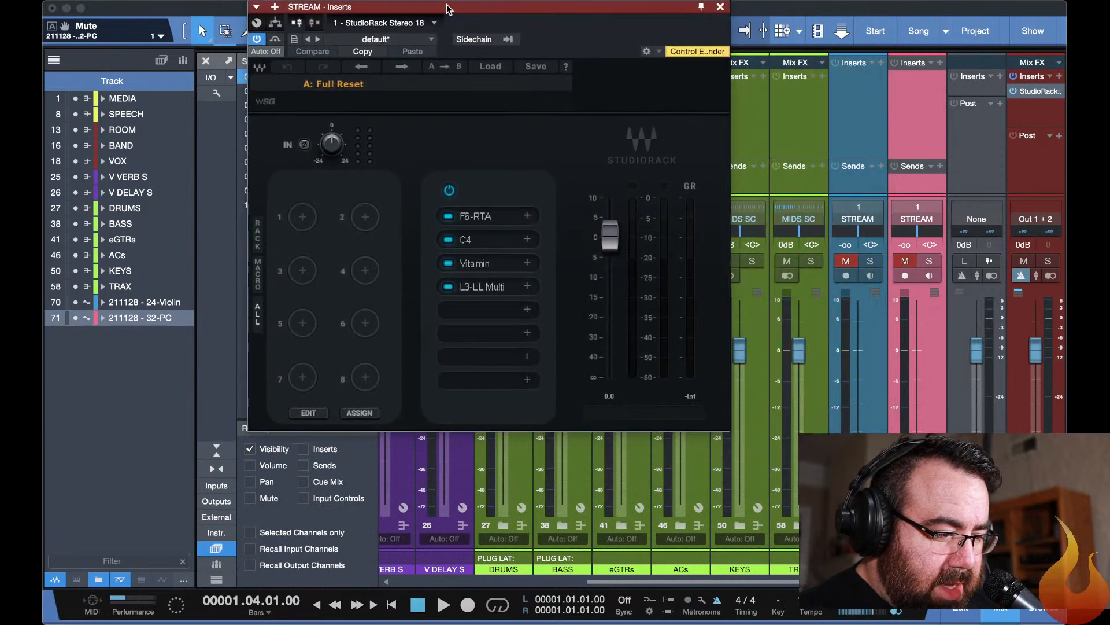
# Open the STREAM rack's L3-LL Multi, lower its threshold and out ceiling together to -7.0 dB, and close the plug-in window.
pyautogui.click(486, 288)
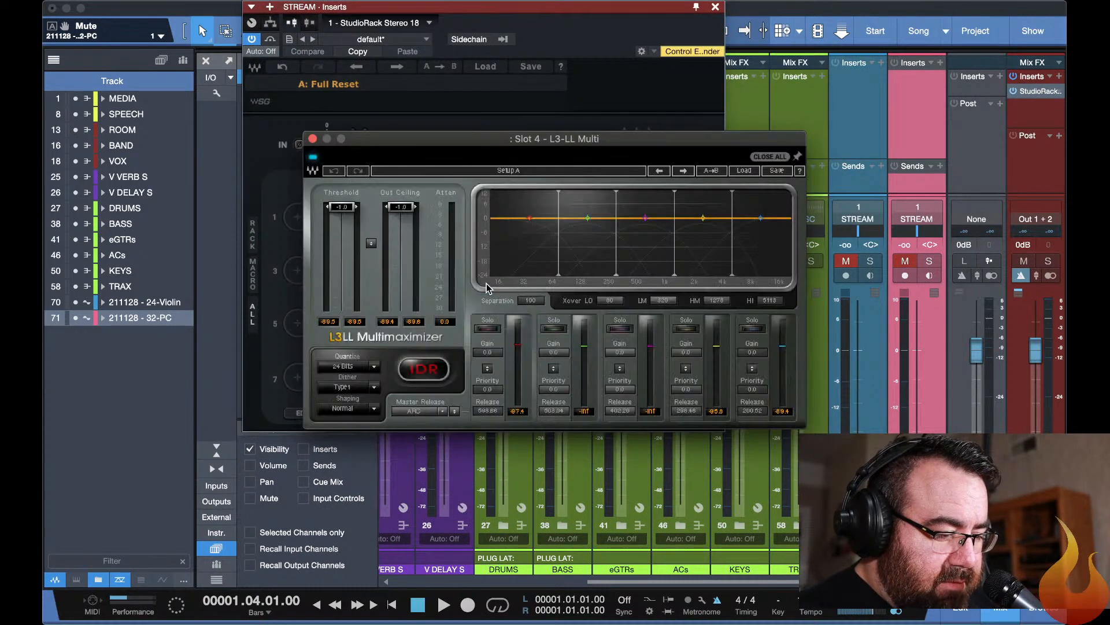
pyautogui.moveTo(517, 143); pyautogui.dragTo(551, 37)
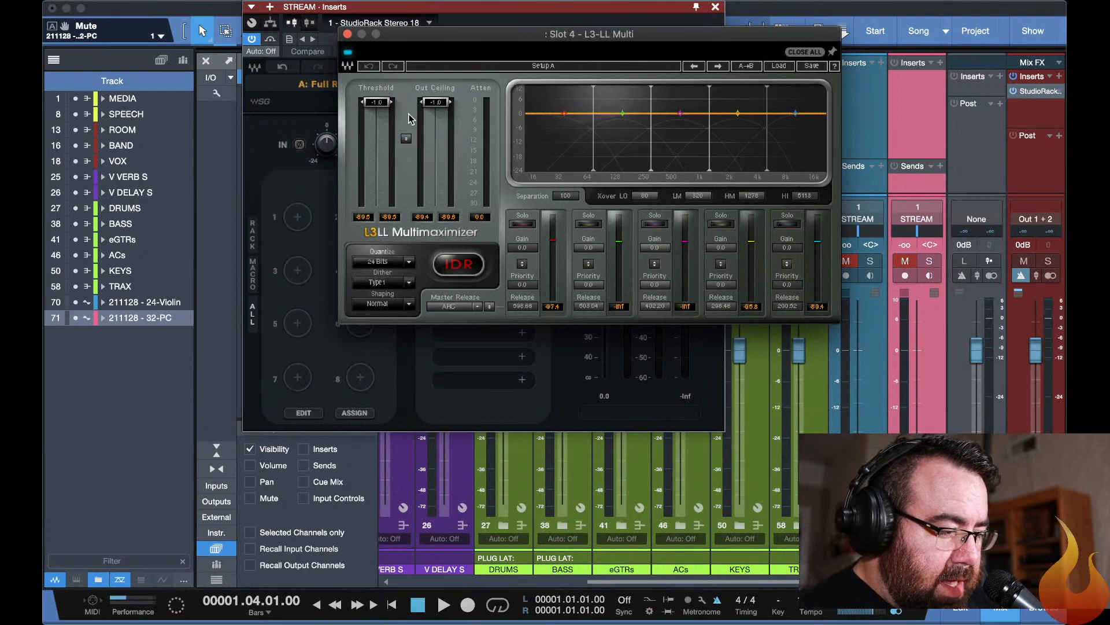
pyautogui.moveTo(406, 138); pyautogui.dragTo(406, 152)
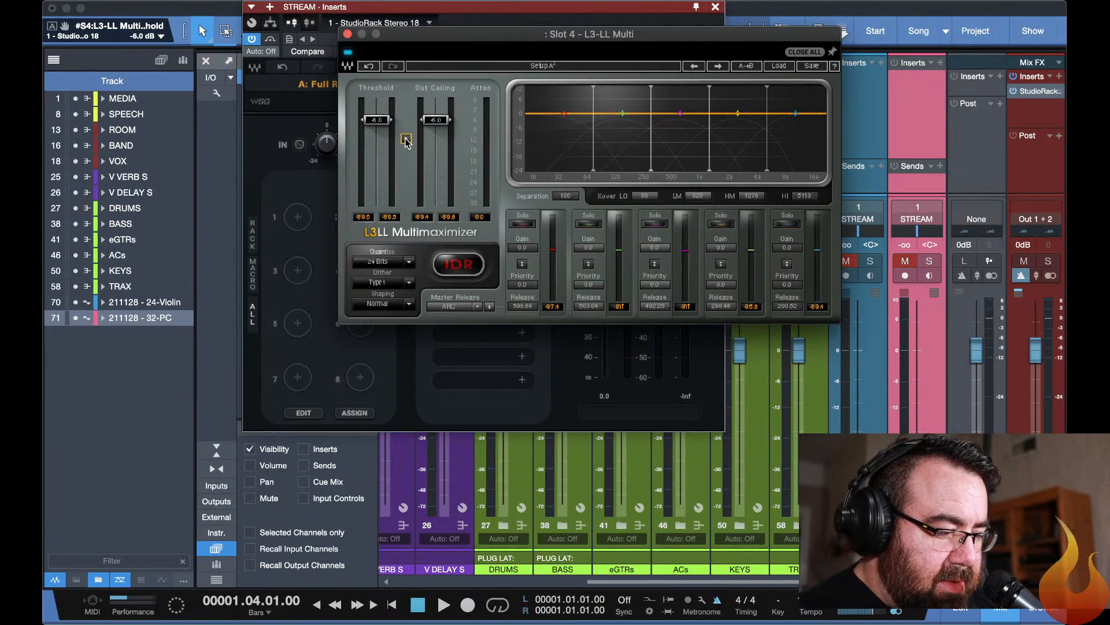
pyautogui.moveTo(406, 140); pyautogui.dragTo(406, 144)
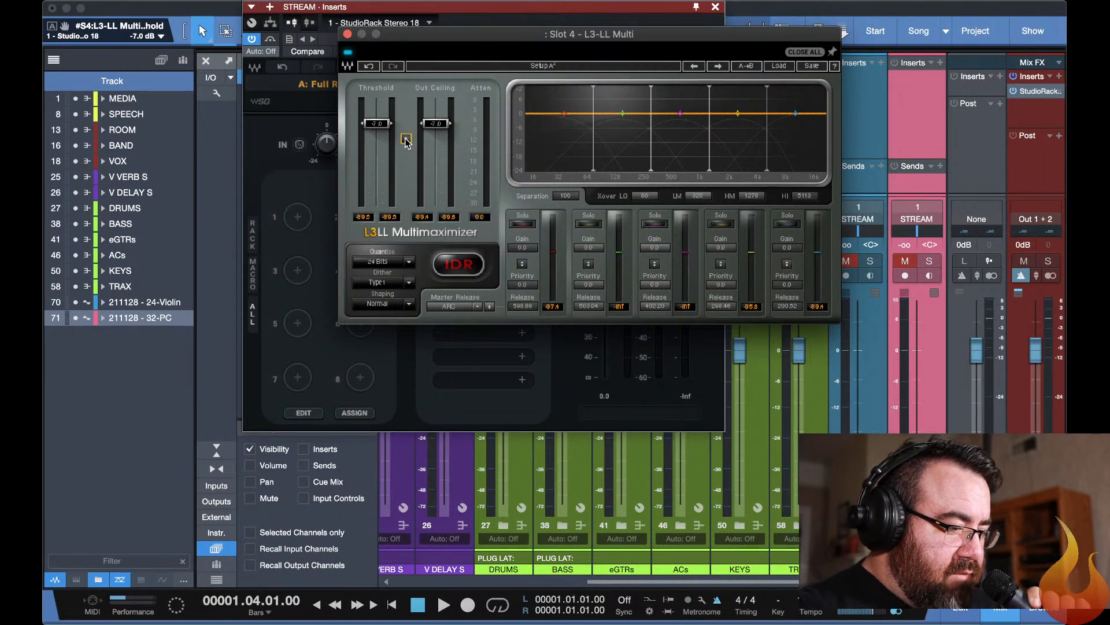
pyautogui.click(800, 54)
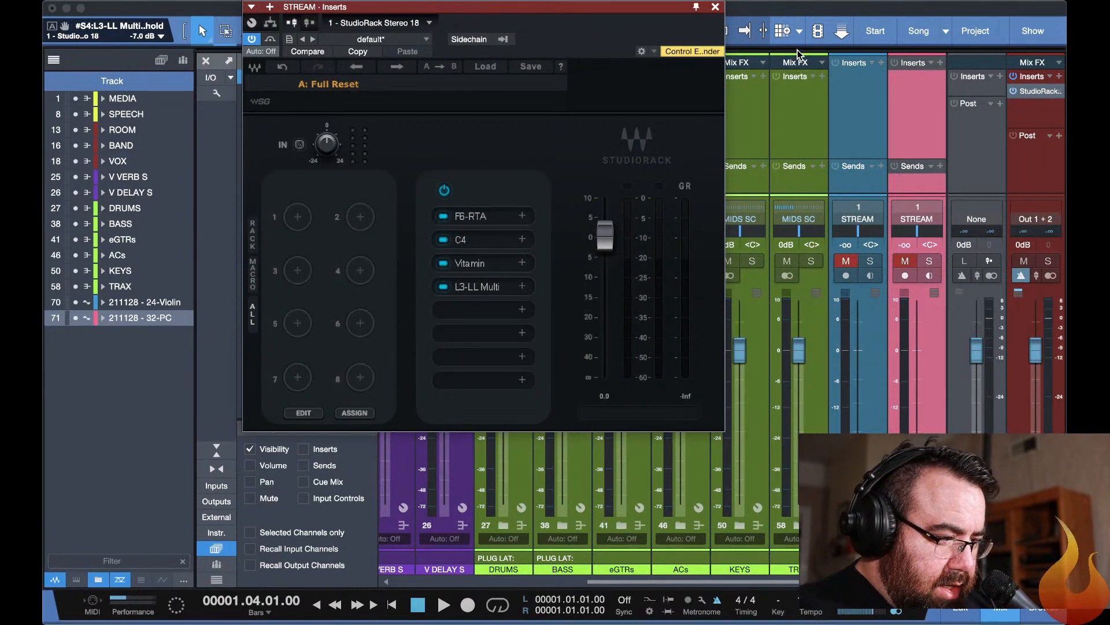
# Close the inserts window and step through the mixer scenes to recall 05 DRUMS.
pyautogui.press('F11')
pyautogui.press('F11')
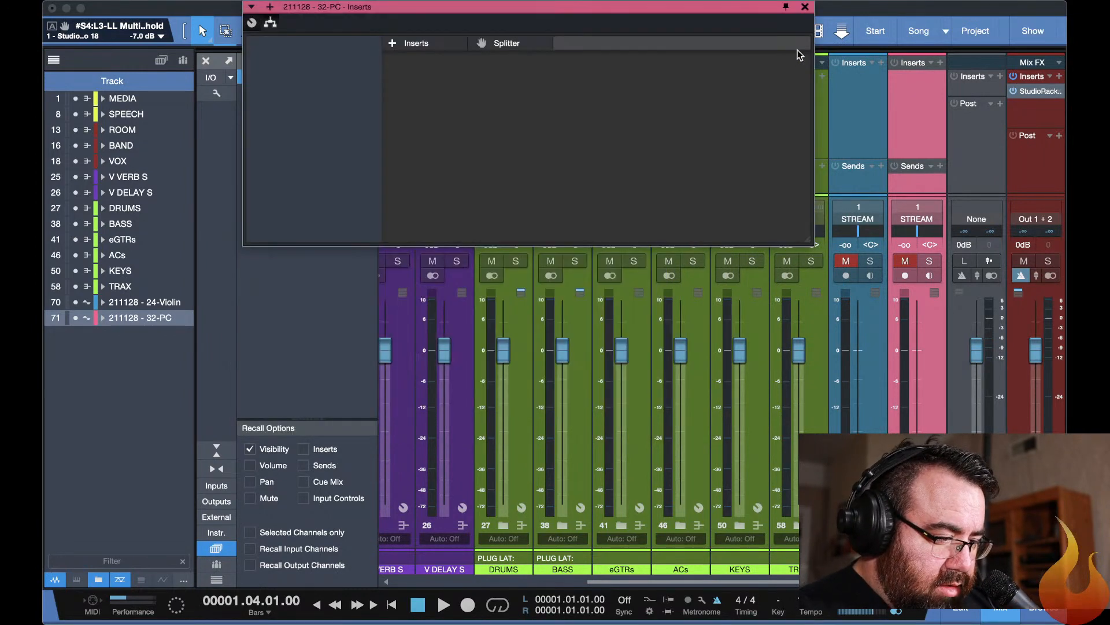
pyautogui.hscroll(-5, 728, 432)
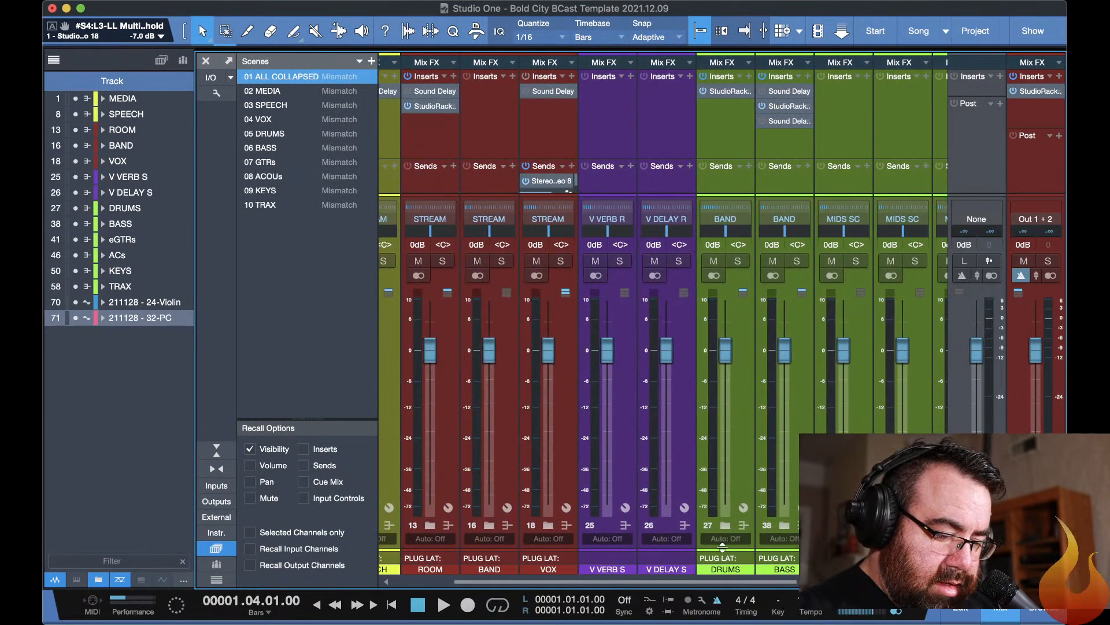
pyautogui.click(722, 570)
pyautogui.press('3')
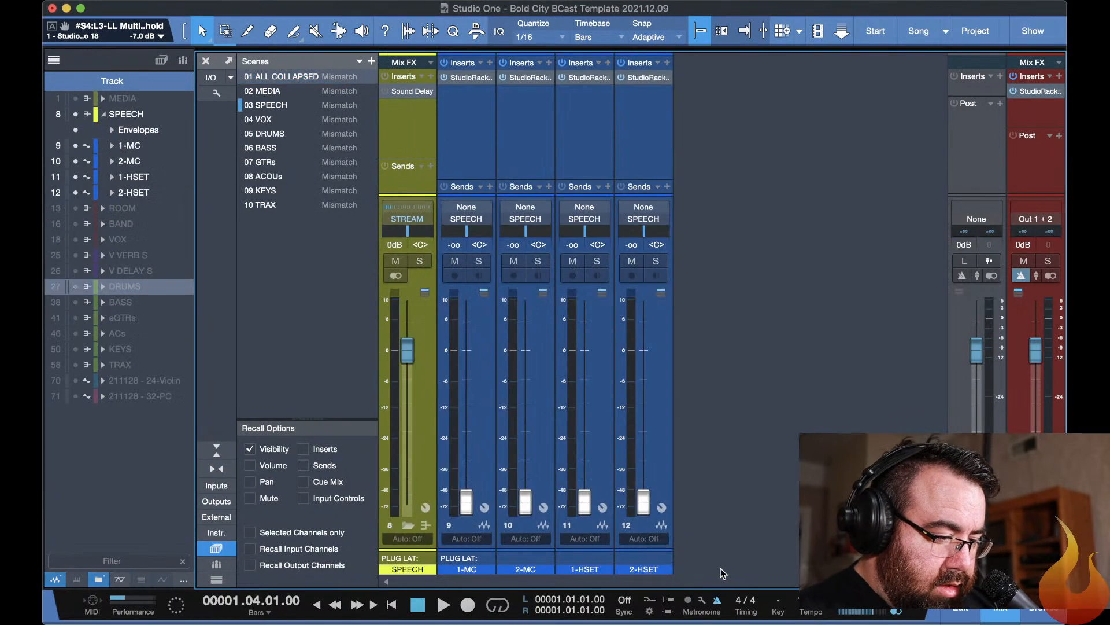
pyautogui.press('4')
pyautogui.press('5')
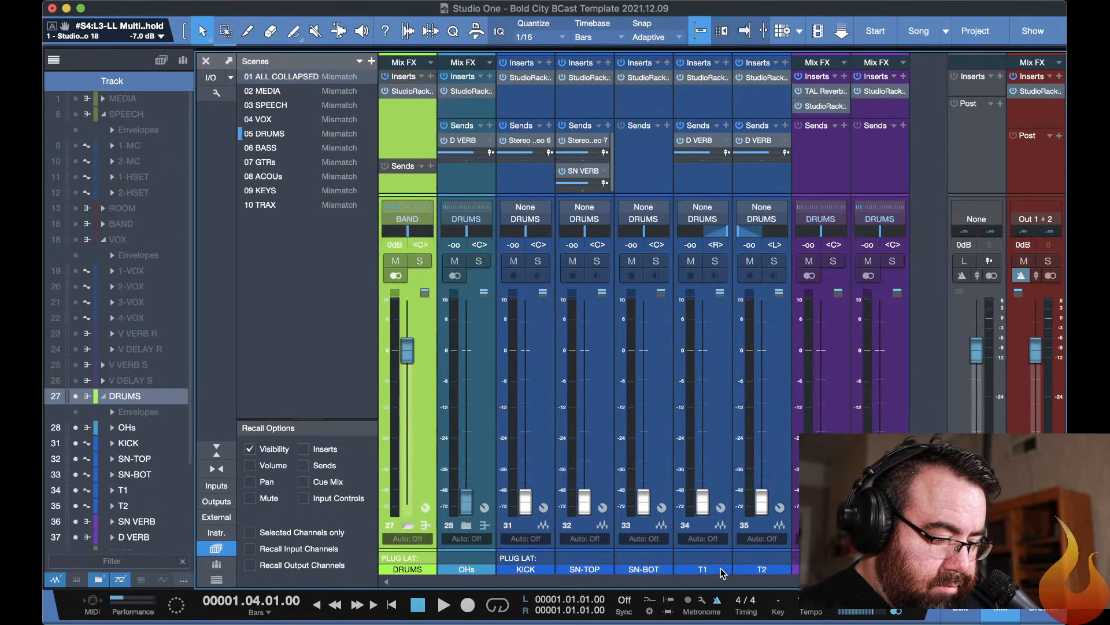
# Play the song with the metronome off and raise the OHs channel fader to about -0.4 dB.
pyautogui.press('space')
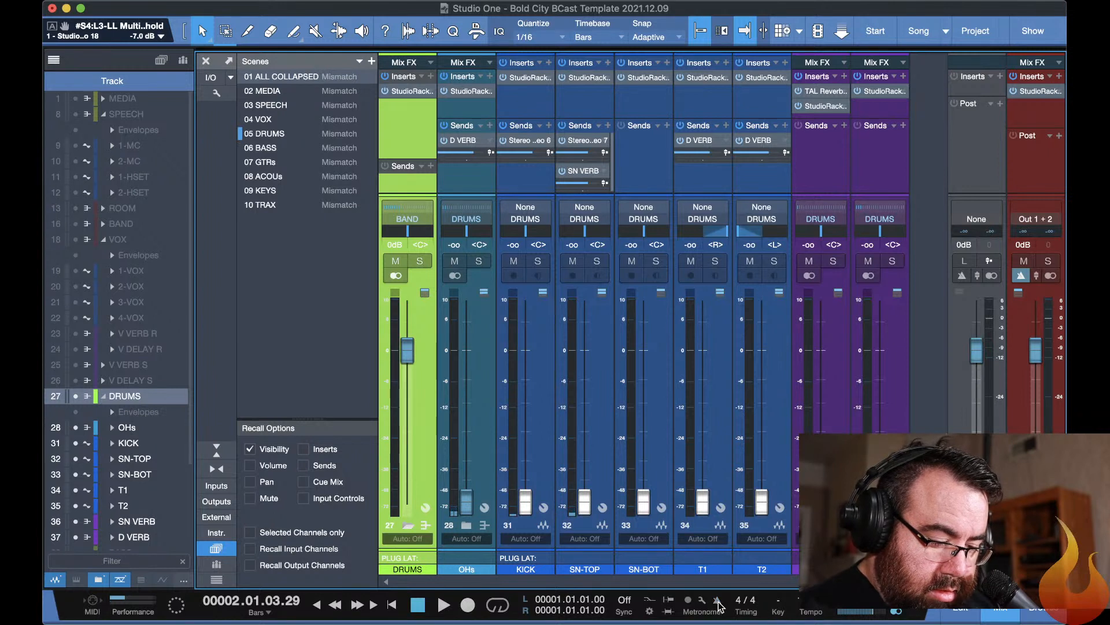
pyautogui.press('space')
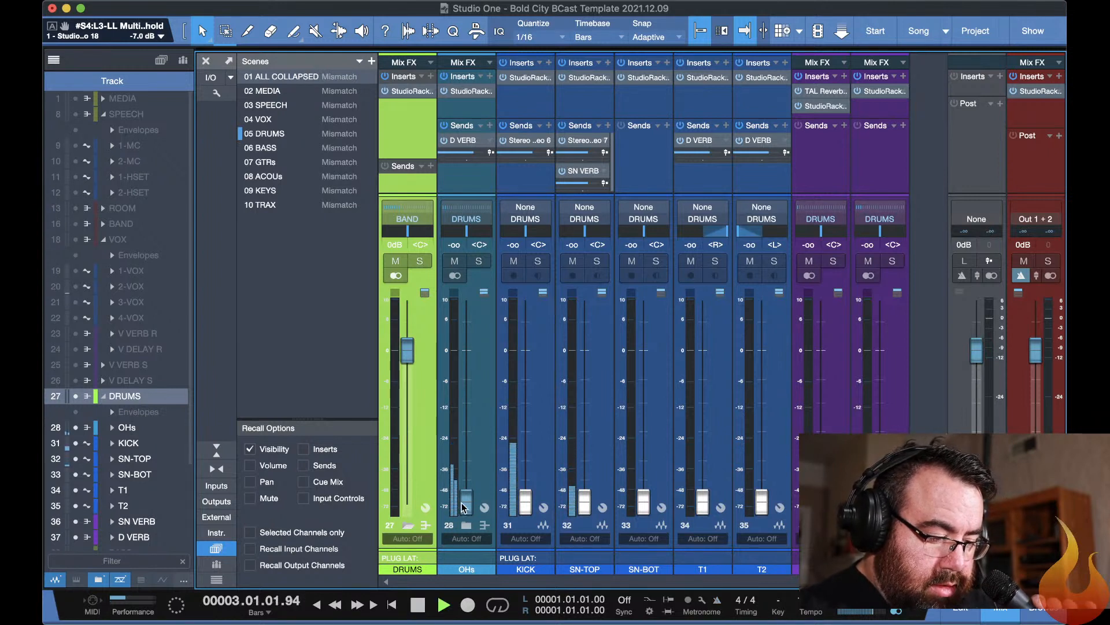
pyautogui.moveTo(463, 507); pyautogui.dragTo(463, 357)
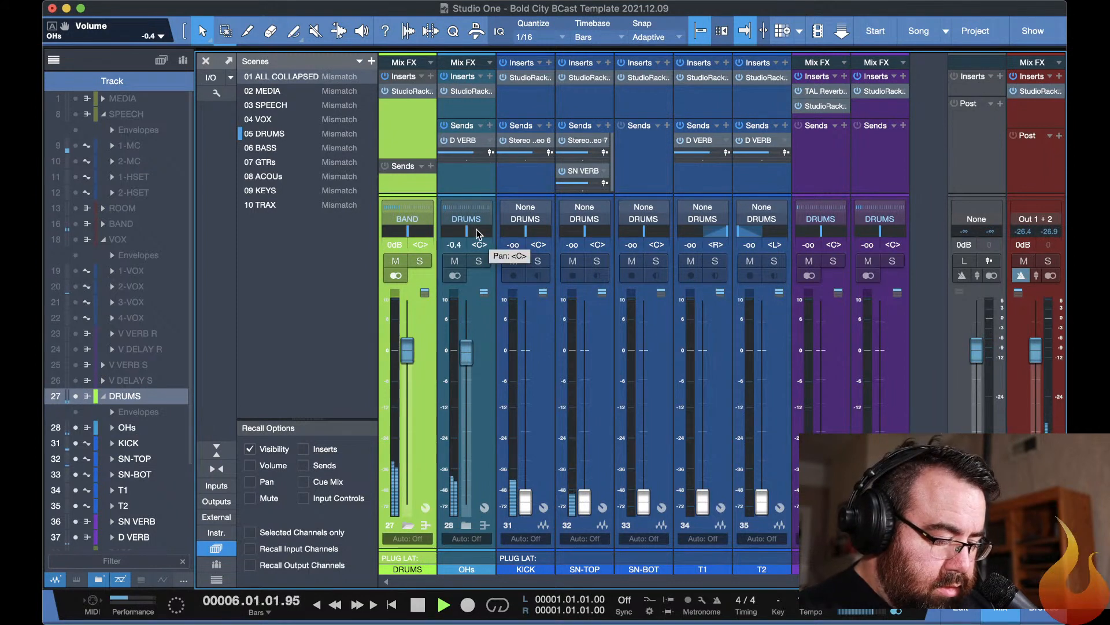
# Show the arrangement with all template folder tracks visible and collapsed, and stop playback.
pyautogui.press('F3')
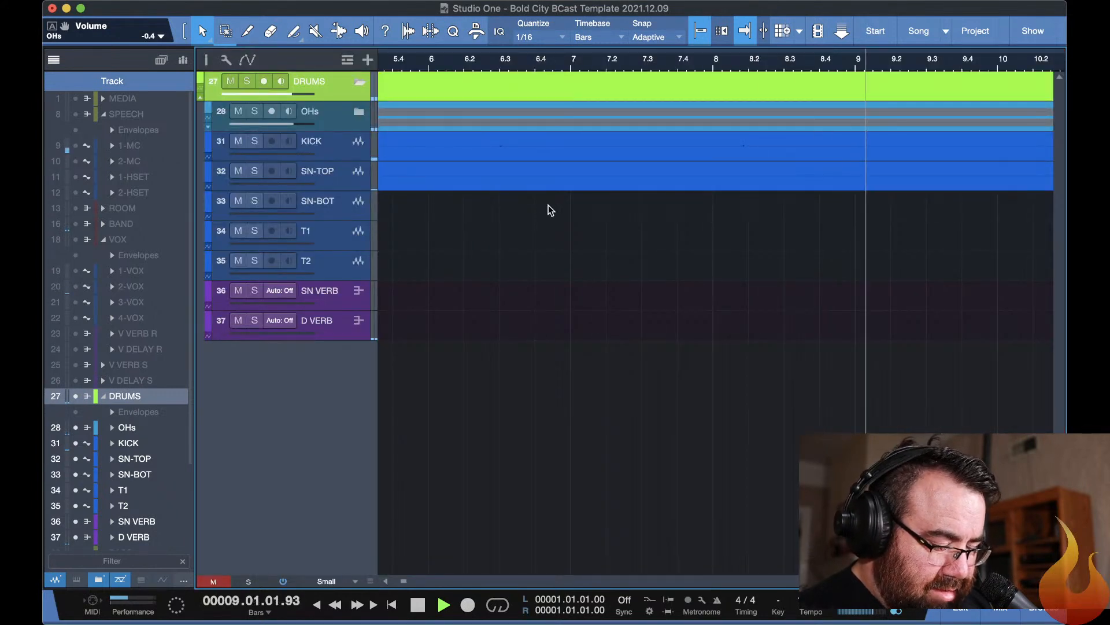
pyautogui.press('F3')
pyautogui.press('F3')
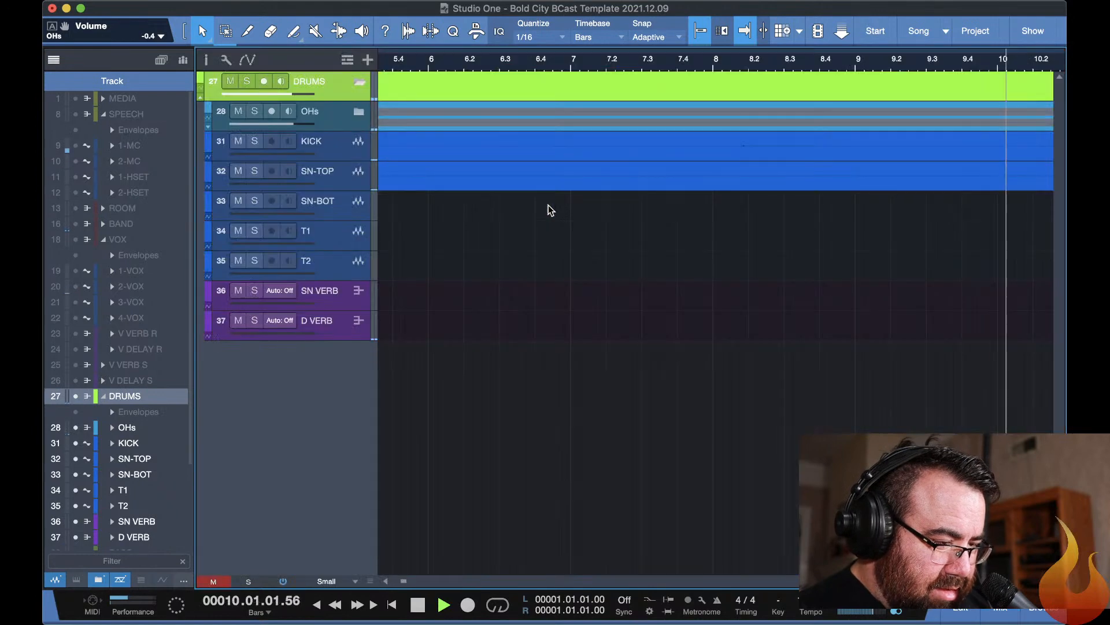
pyautogui.hotkey('shift', 'f')
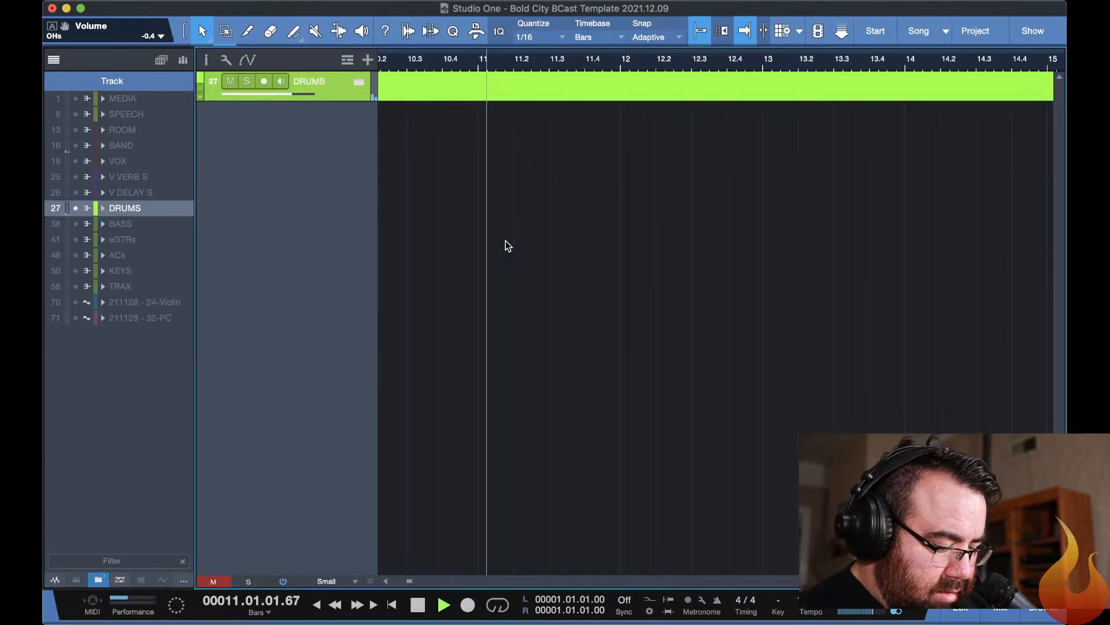
pyautogui.press('super+shift+f')
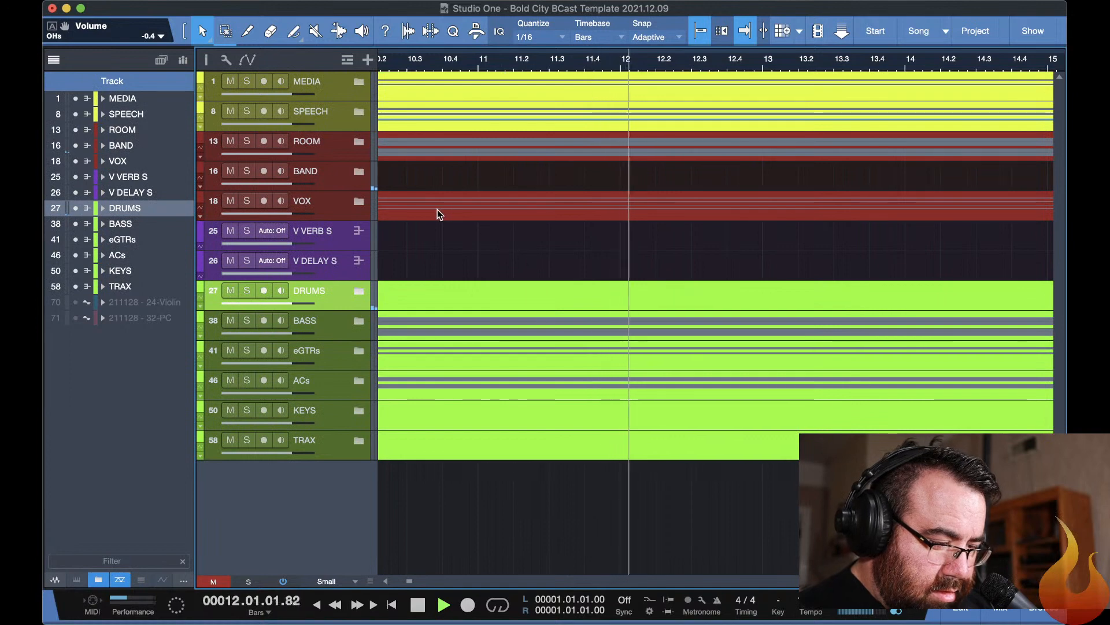
pyautogui.press('space')
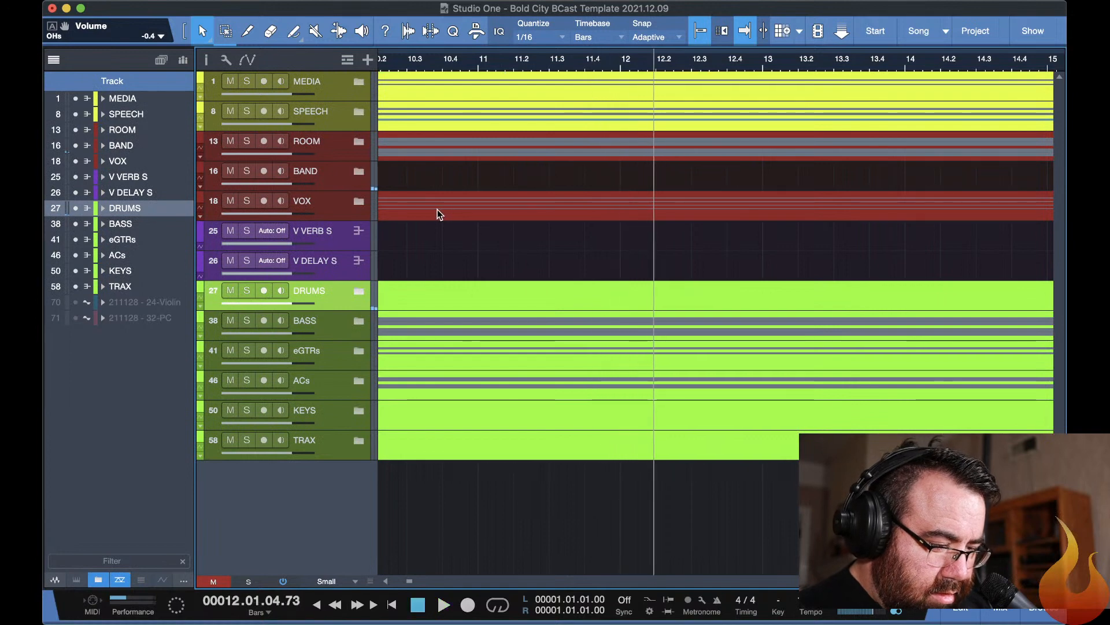
# Expand the DRUMS and OHs folder tracks in the arrangement to show their audio events from the song start.
pyautogui.click(358, 291)
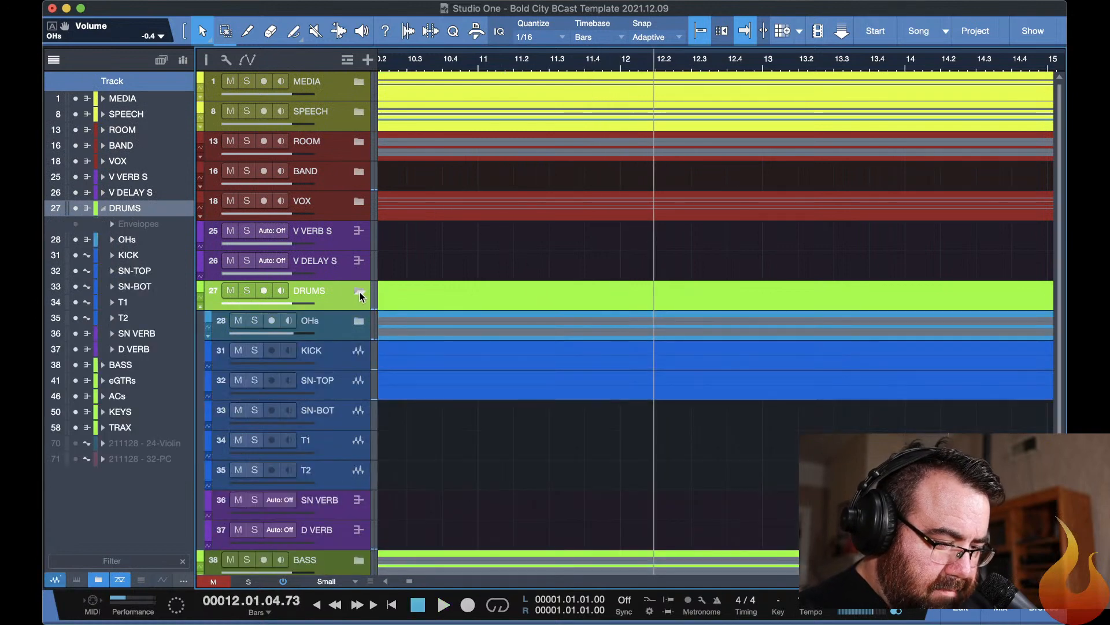
pyautogui.click(357, 322)
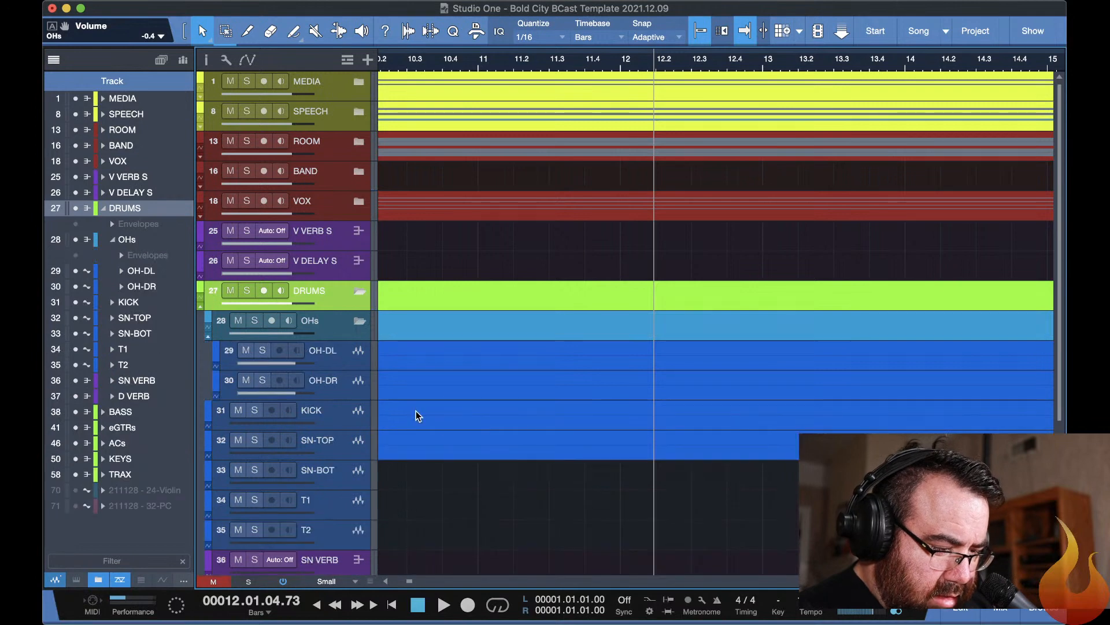
pyautogui.press('w')
pyautogui.press('w')
pyautogui.press('w')
pyautogui.press('w')
pyautogui.press('w')
pyautogui.press('w')
pyautogui.press('w')
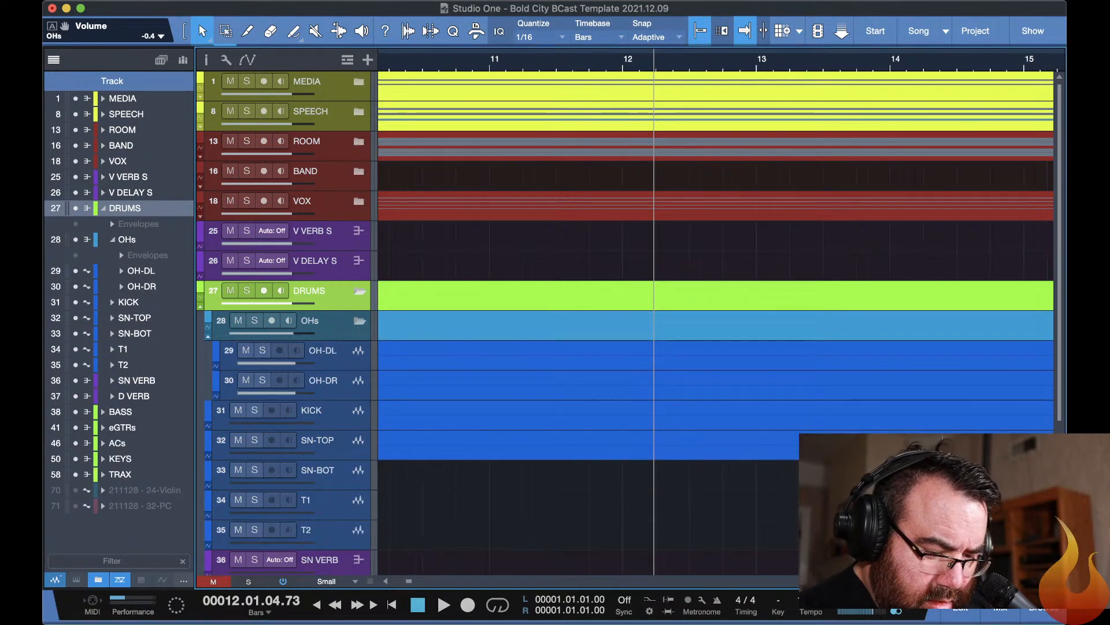
pyautogui.press('w')
pyautogui.press('w')
pyautogui.press('w')
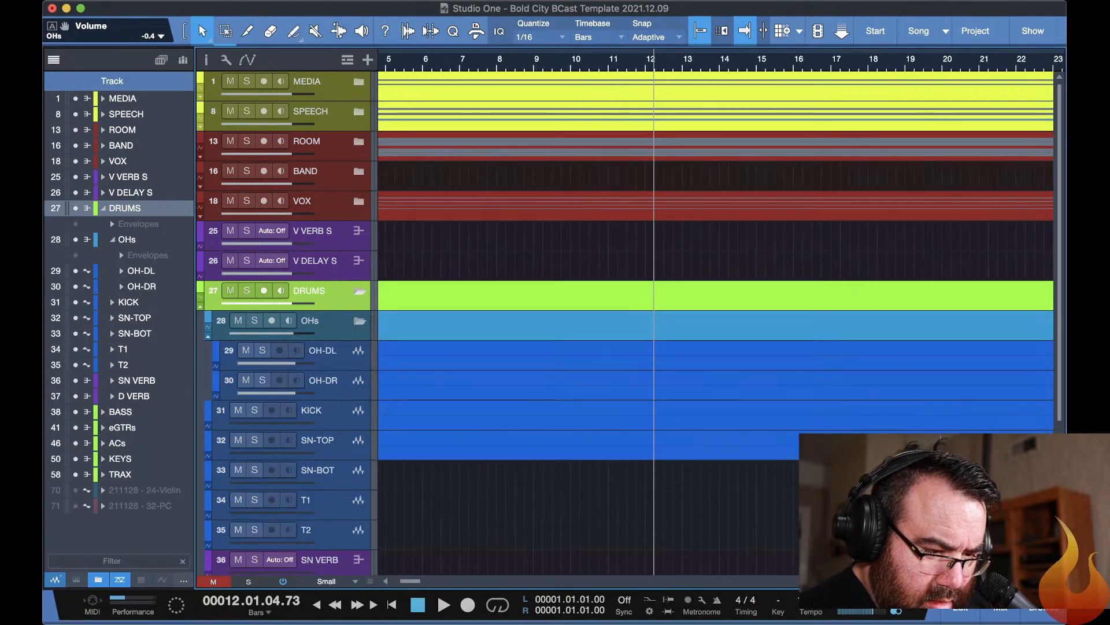
pyautogui.press('w')
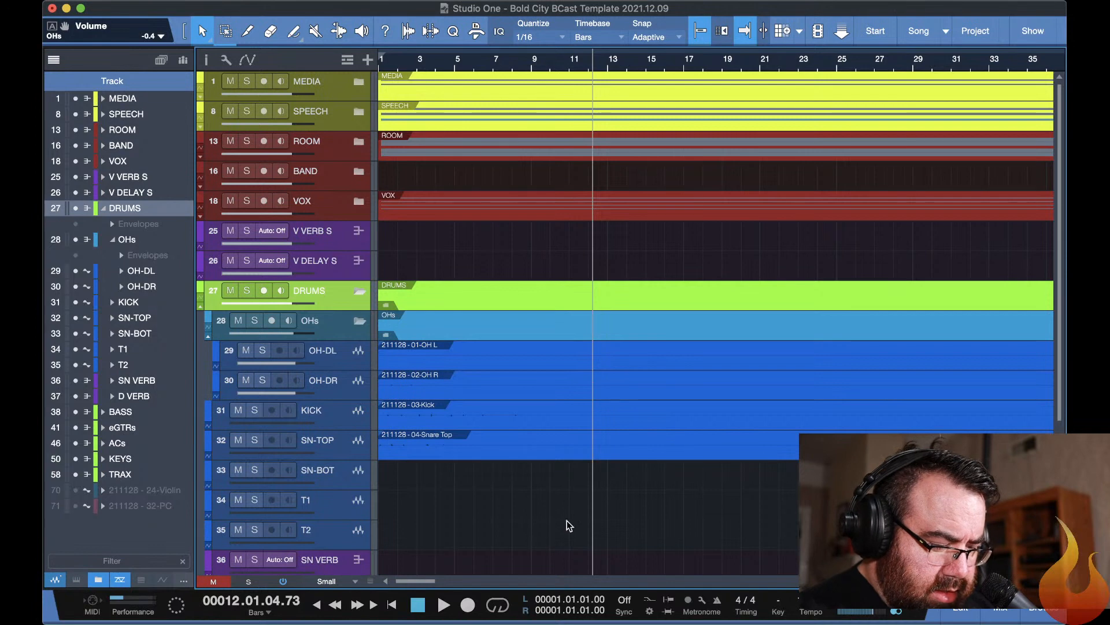
# Increase the arrangement's track height slightly.
pyautogui.moveTo(370, 580)
pyautogui.mouseDown()
pyautogui.moveTo(368, 553)
pyautogui.moveTo(379, 546)
pyautogui.moveTo(368, 581)
pyautogui.mouseUp()
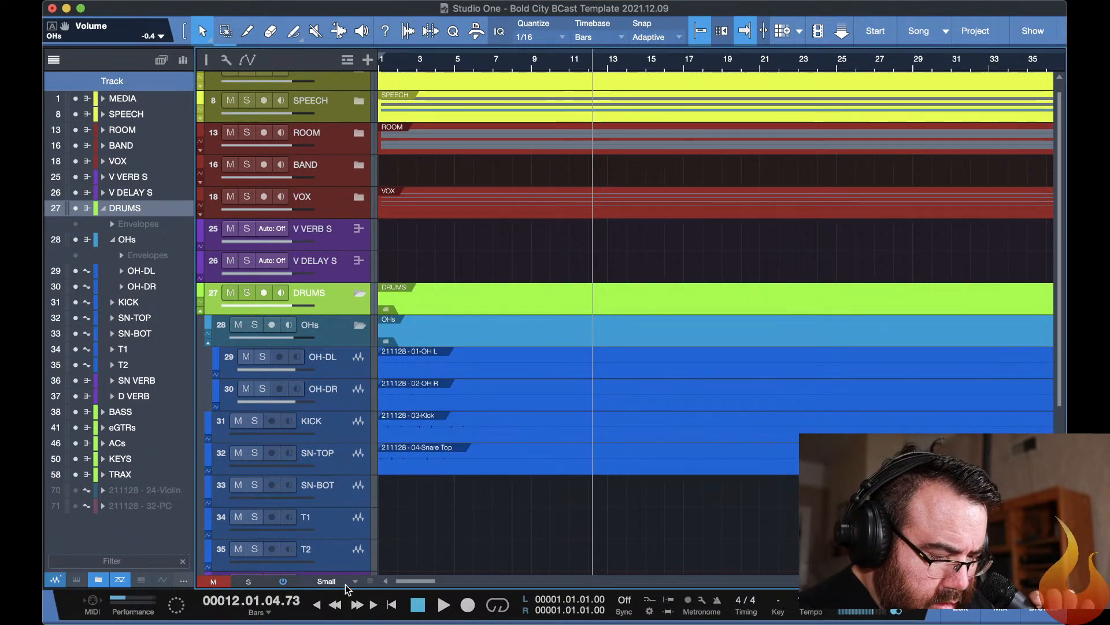
pyautogui.click(365, 586)
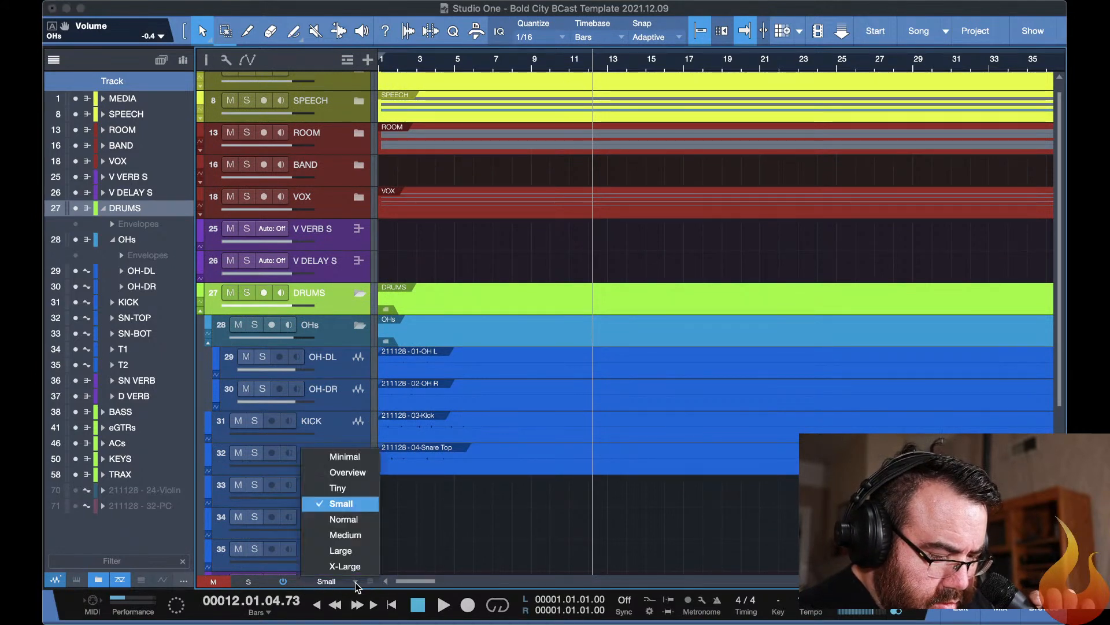
pyautogui.click(366, 585)
pyautogui.moveTo(371, 587); pyautogui.dragTo(367, 553)
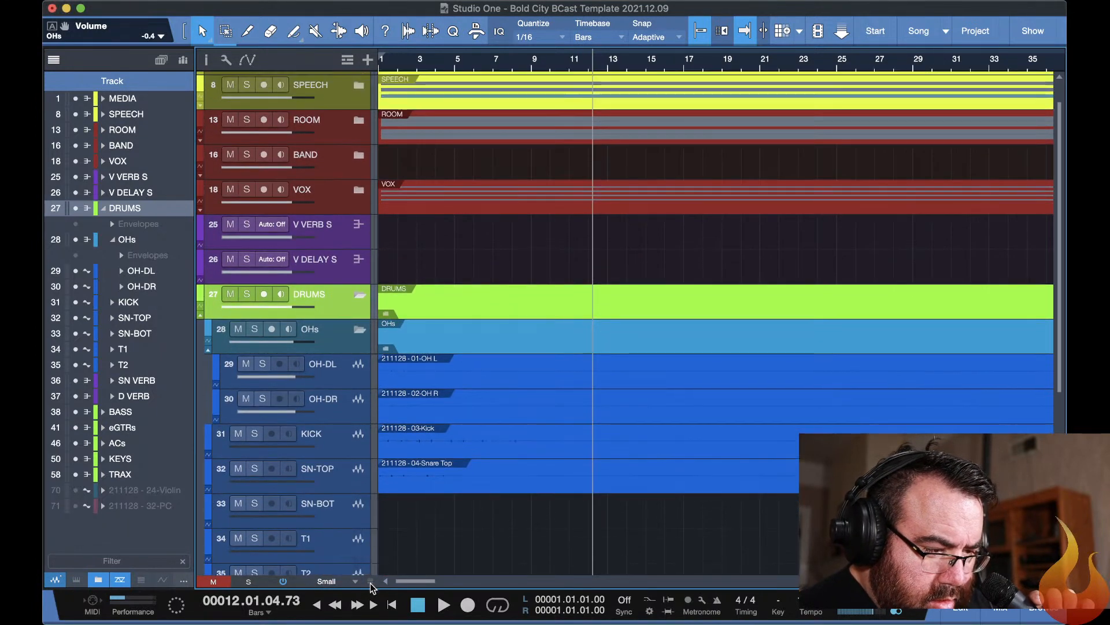
# Play the song and jump ahead along the timeline to find where the drums play.
pyautogui.click(728, 64)
pyautogui.press('space')
pyautogui.click(786, 64)
pyautogui.hscroll(3, 784, 64)
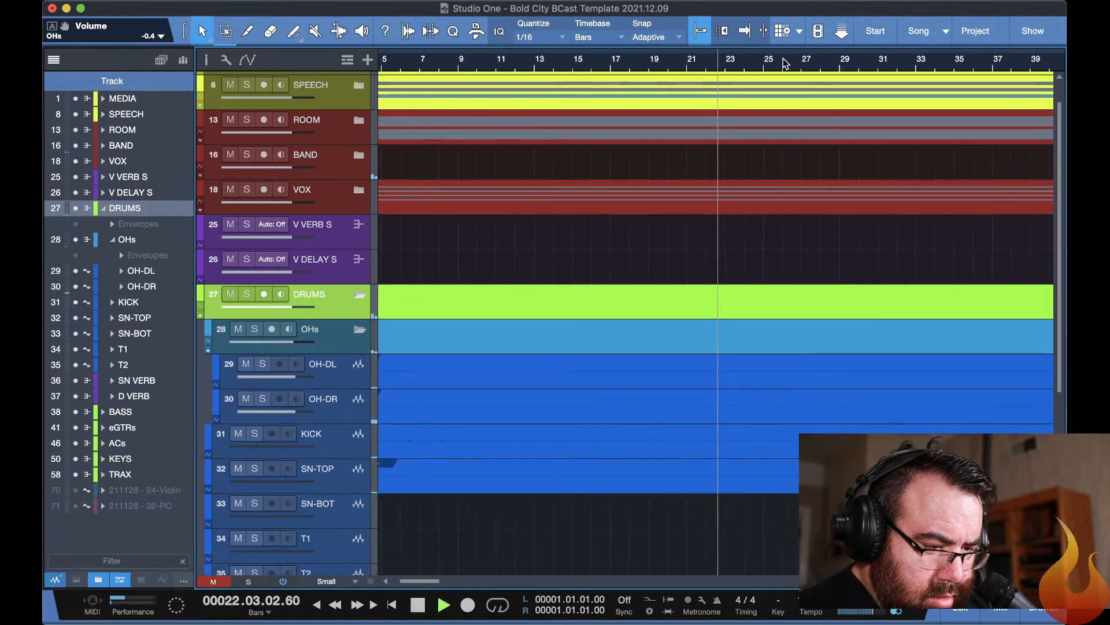
pyautogui.click(784, 63)
pyautogui.click(870, 65)
pyautogui.hscroll(2, 870, 66)
pyautogui.hscroll(2, 870, 65)
pyautogui.click(870, 65)
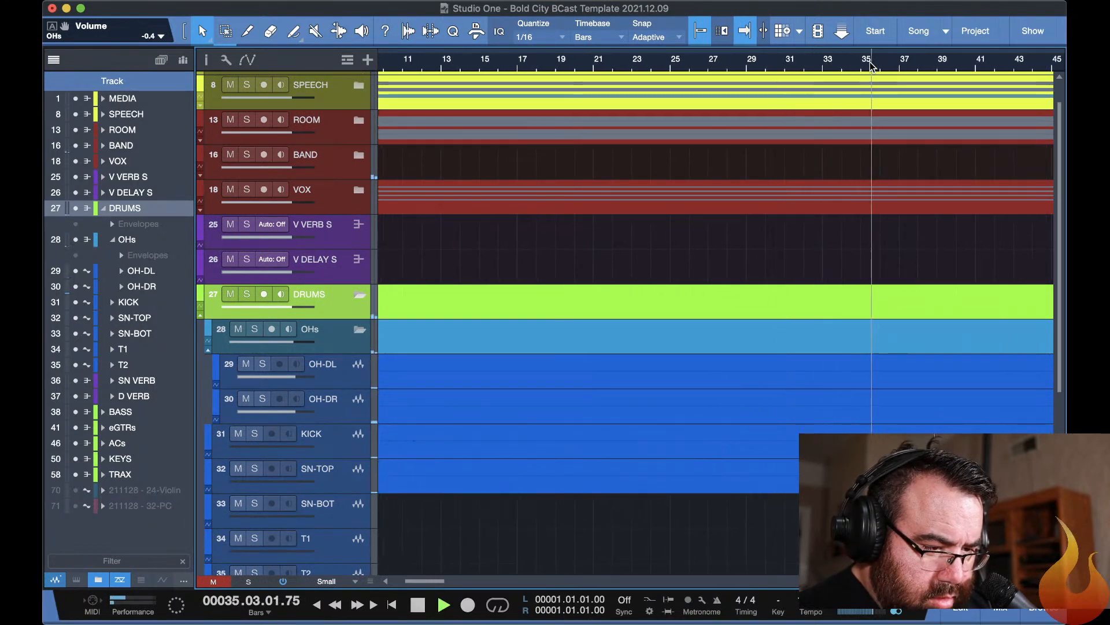
pyautogui.hscroll(7, 871, 65)
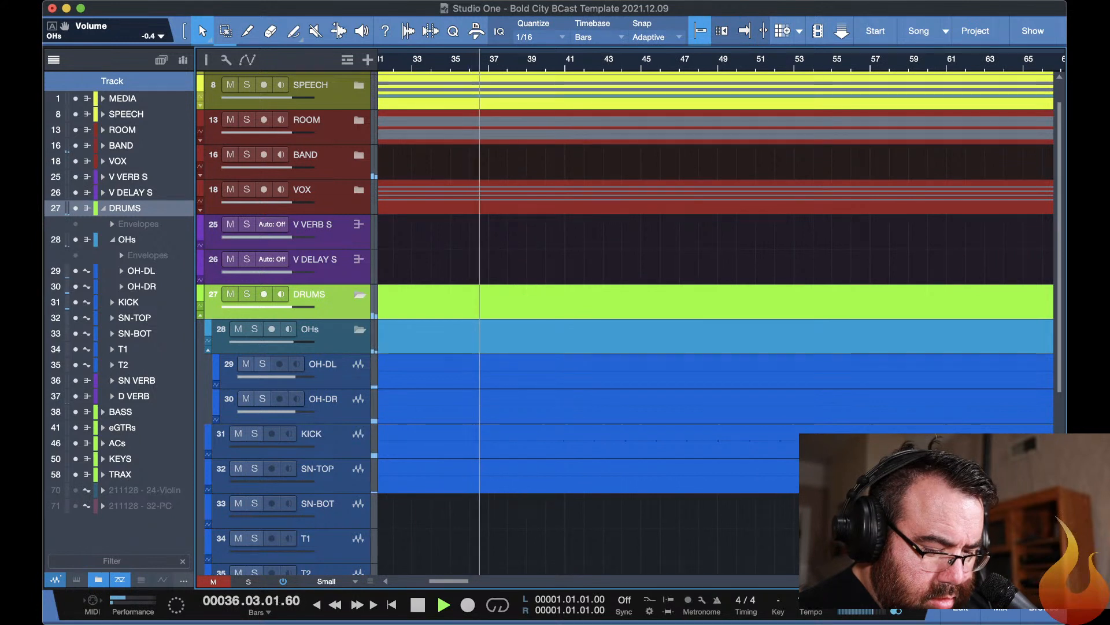
# Set a loop from bar 109 to bar 194 over the drum section and move playback to its start.
pyautogui.press('w')
pyautogui.press('w')
pyautogui.press('w')
pyautogui.press('w')
pyautogui.press('w')
pyautogui.press('w')
pyautogui.press('w')
pyautogui.press('w')
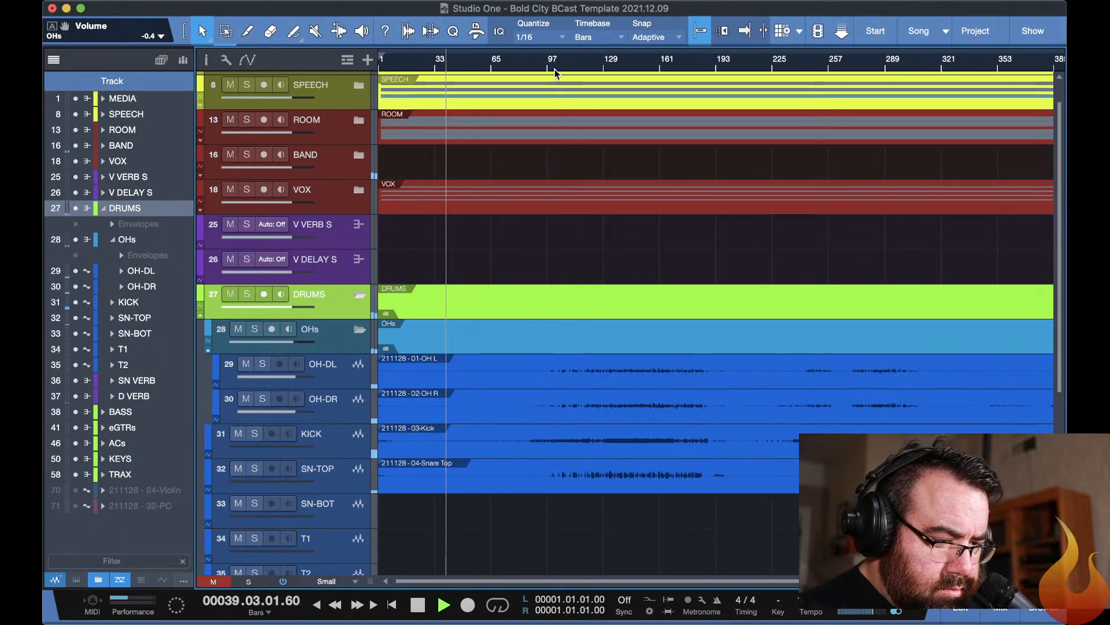
pyautogui.moveTo(580, 50); pyautogui.dragTo(718, 65)
pyautogui.click(718, 65)
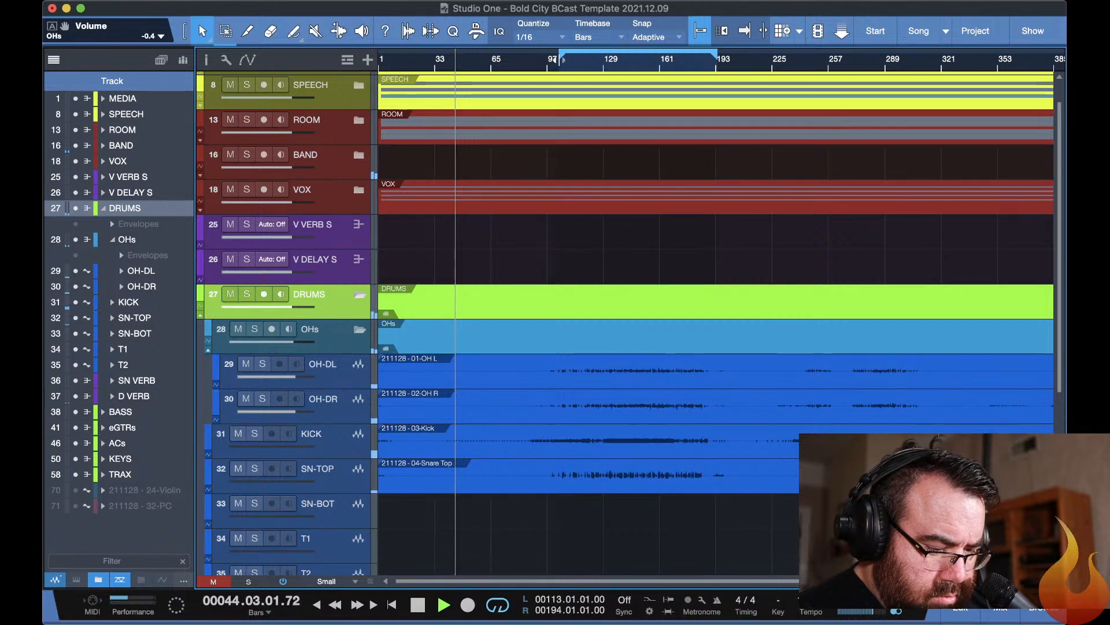
pyautogui.moveTo(569, 59); pyautogui.dragTo(569, 61)
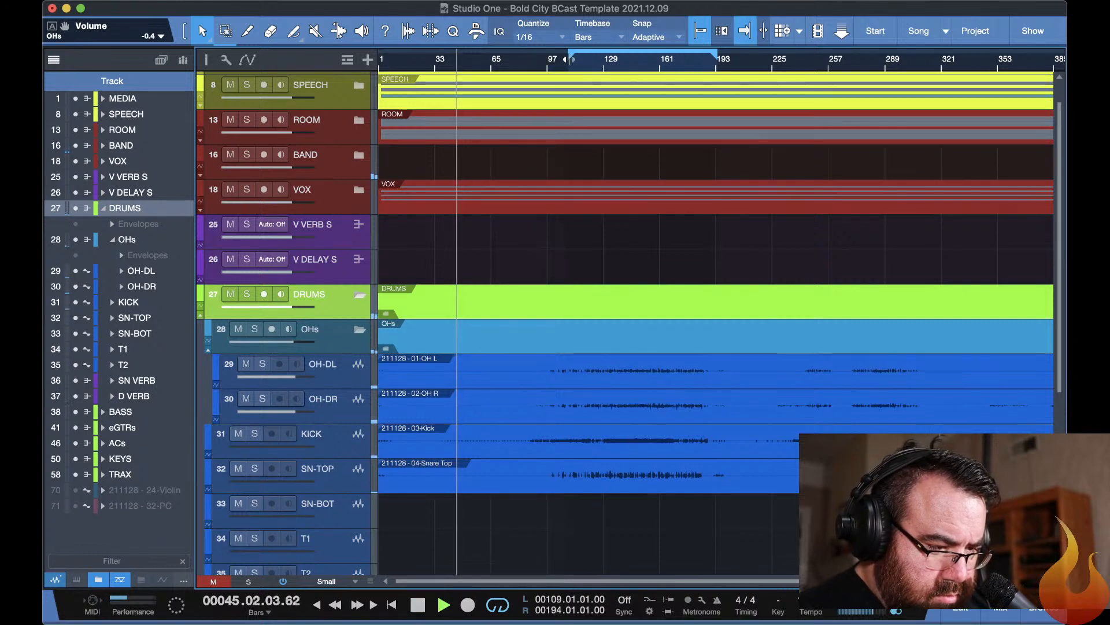
pyautogui.click(570, 65)
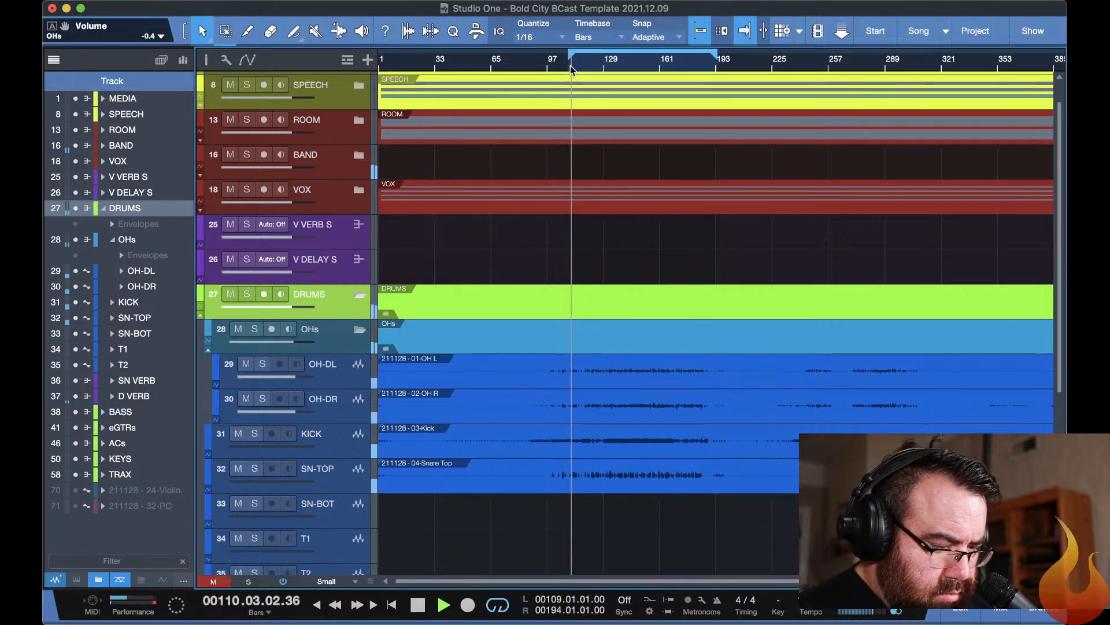
# Recall the 05 DRUMS scene in the mixer and open the F6-RTA from the OHs channel's StudioRack insert.
pyautogui.press('F3')
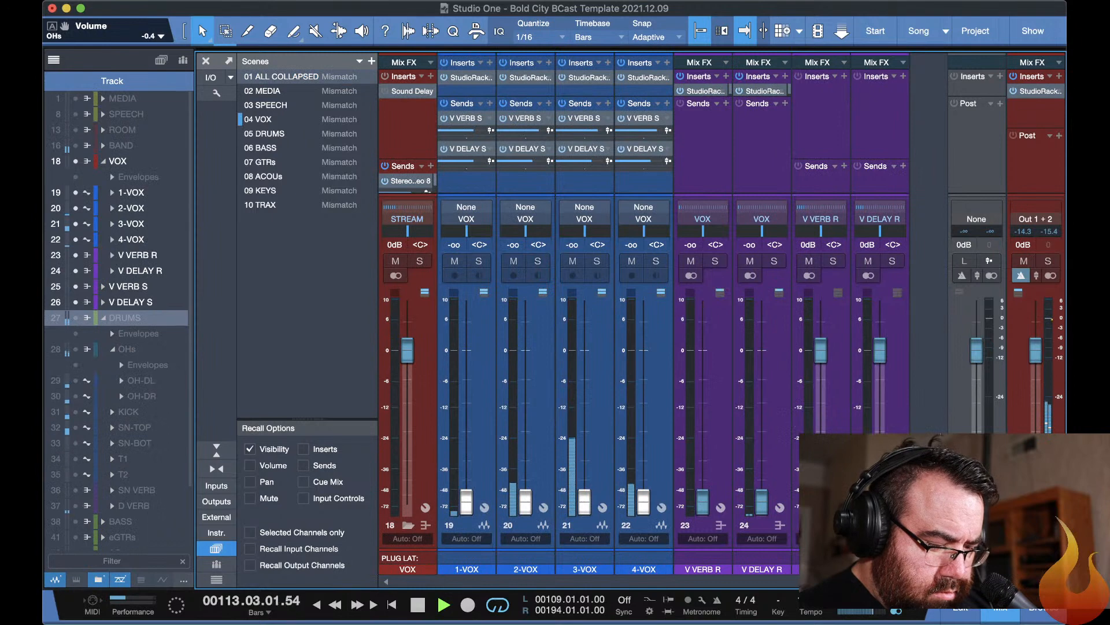
pyautogui.press('3')
pyautogui.press('5')
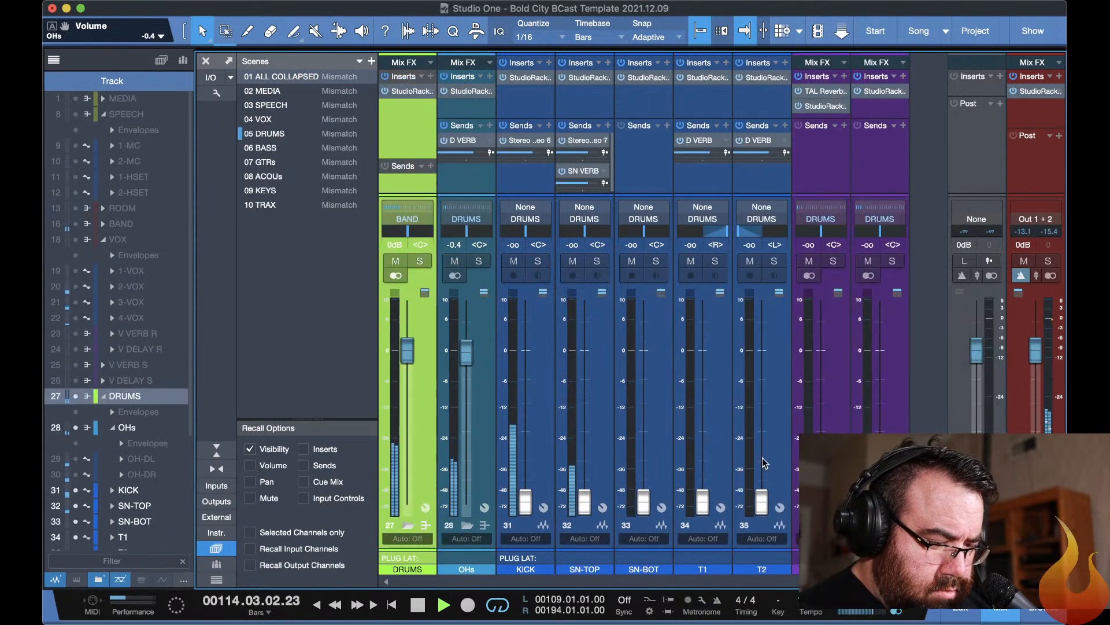
pyautogui.doubleClick(465, 97)
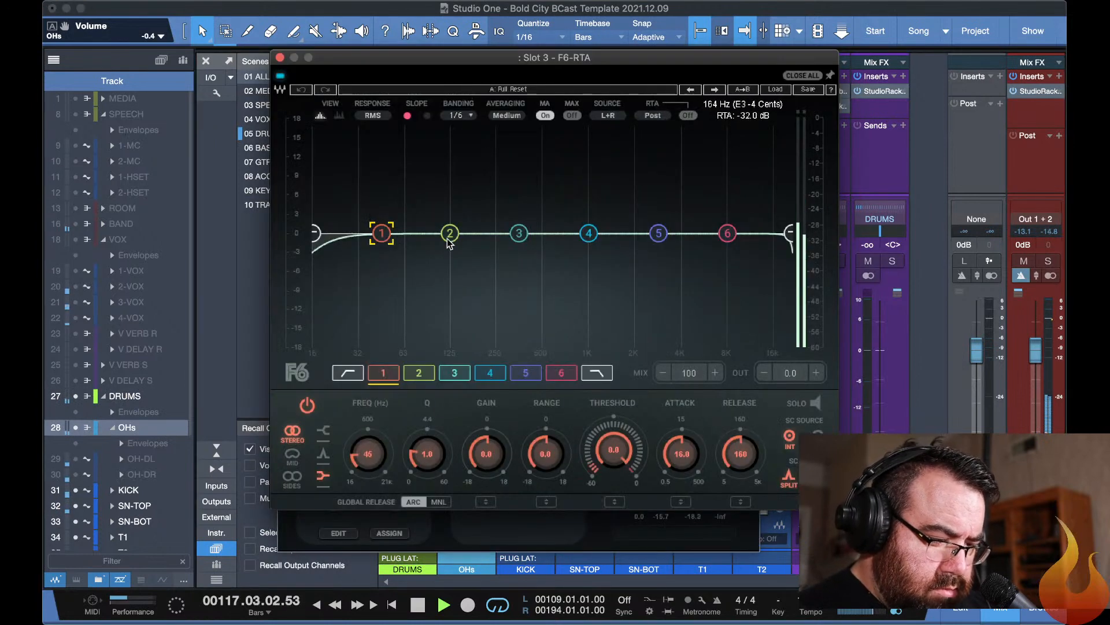
# On the OHs F6-RTA, cut band 5 by about 6 dB near 2 kHz and boost band 1 by 8.3 dB at 127 Hz.
pyautogui.press('space')
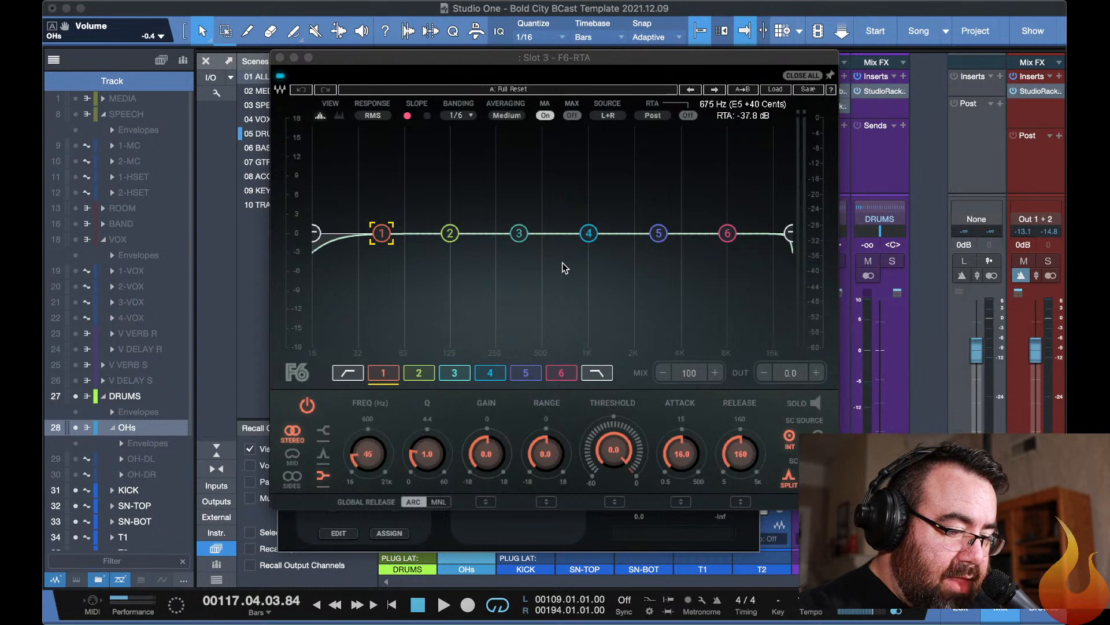
pyautogui.press('space')
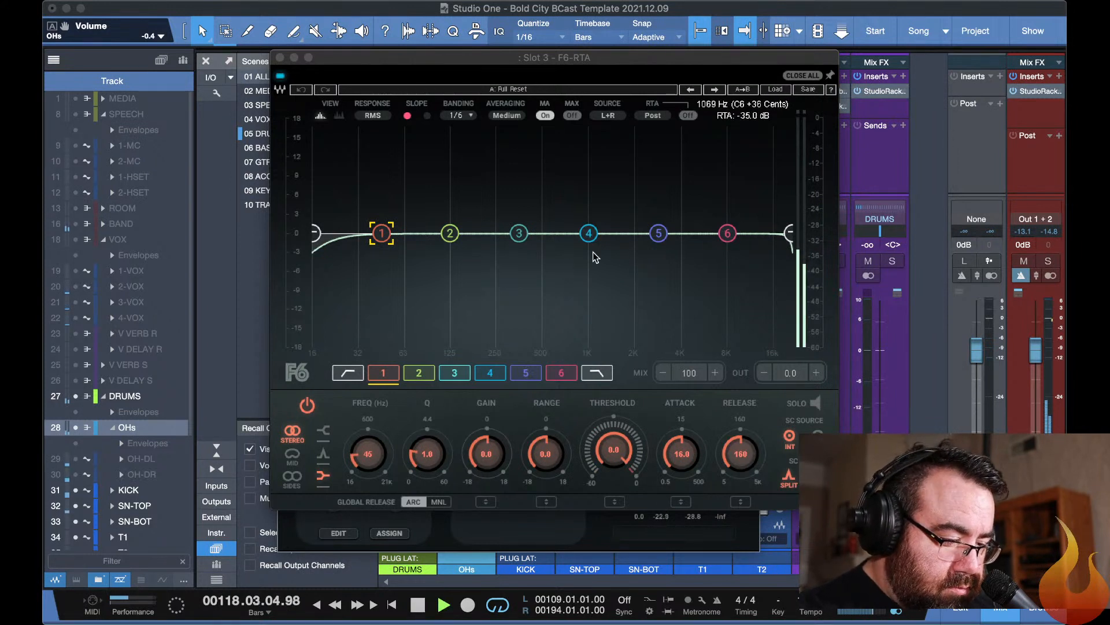
pyautogui.moveTo(659, 233); pyautogui.dragTo(637, 272)
pyautogui.moveTo(387, 237); pyautogui.dragTo(451, 180)
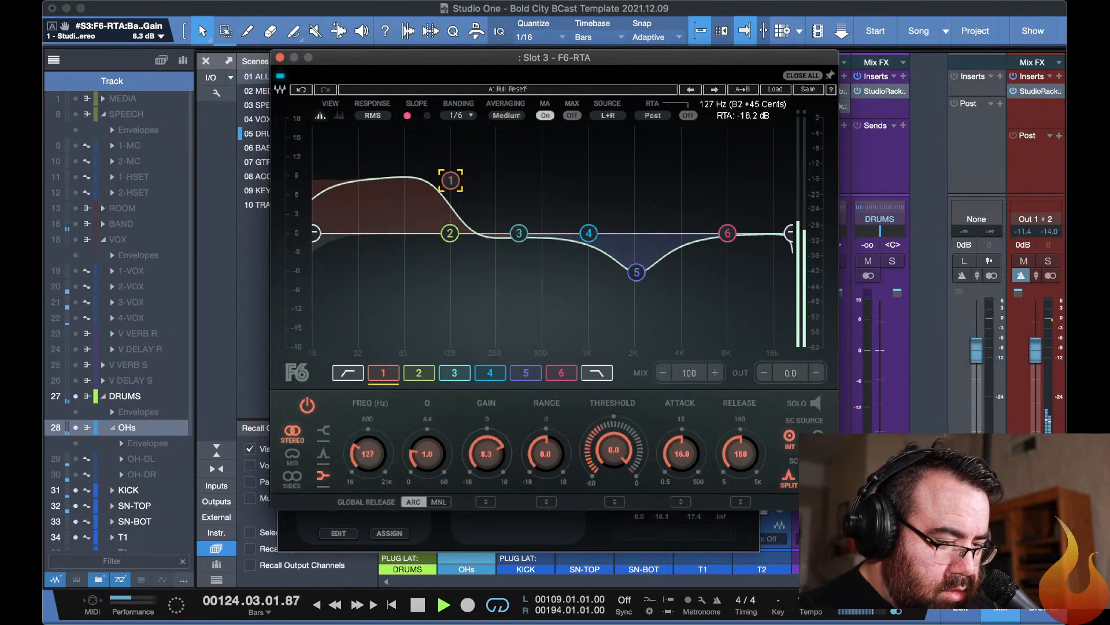
# Set the F6-RTA's high-pass filter to 66 Hz and band 1's gain to 7.4 dB.
pyautogui.moveTo(311, 238); pyautogui.dragTo(383, 239)
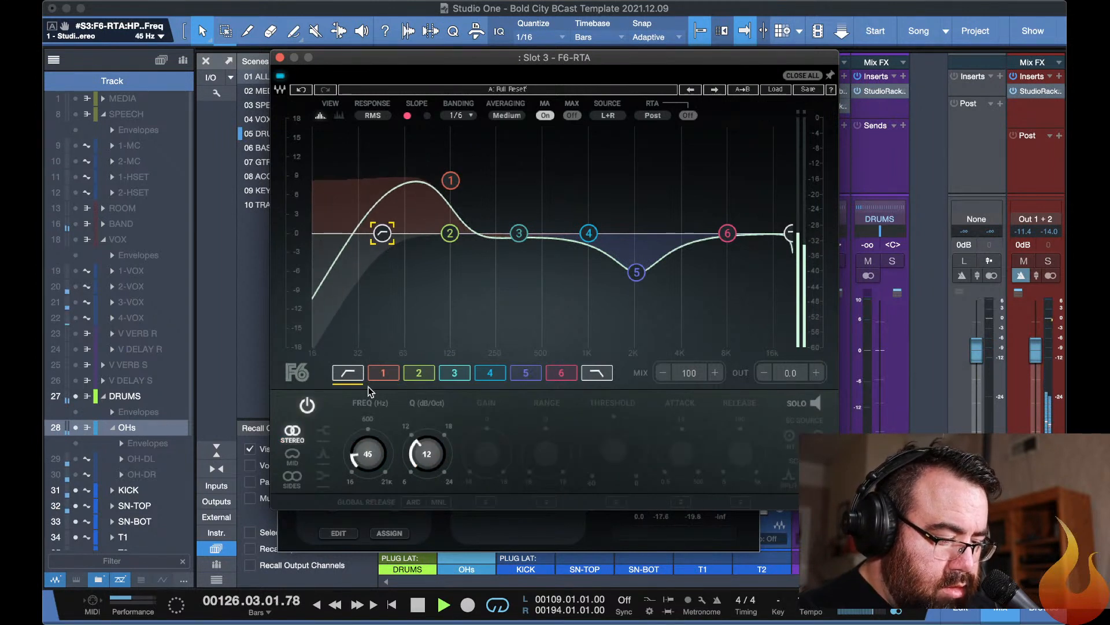
pyautogui.click(349, 373)
pyautogui.click(349, 373)
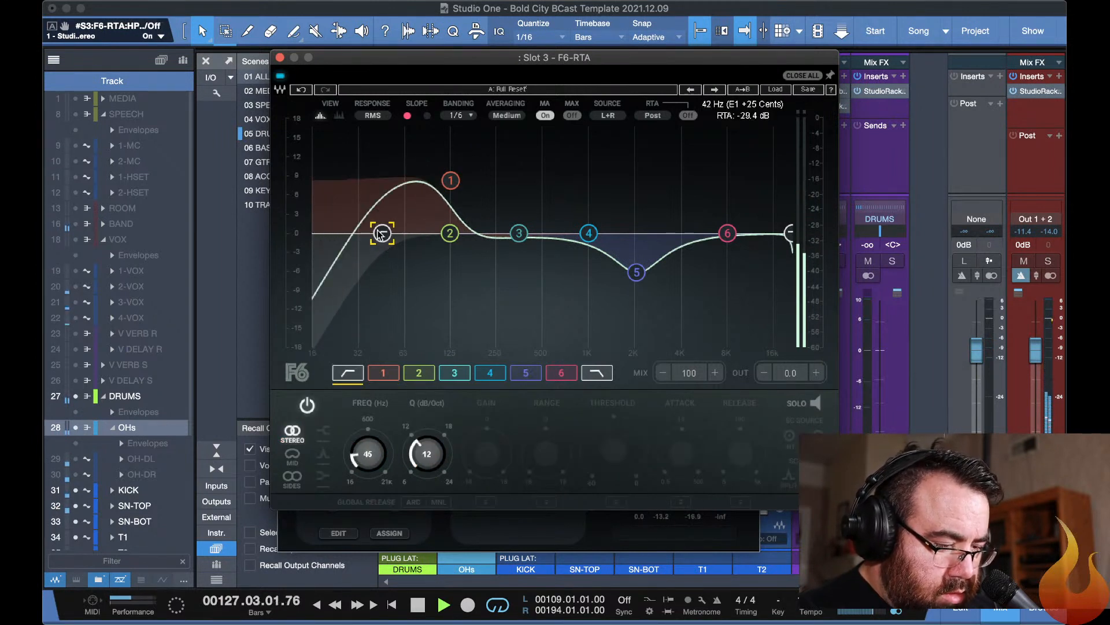
pyautogui.moveTo(382, 233); pyautogui.dragTo(407, 233)
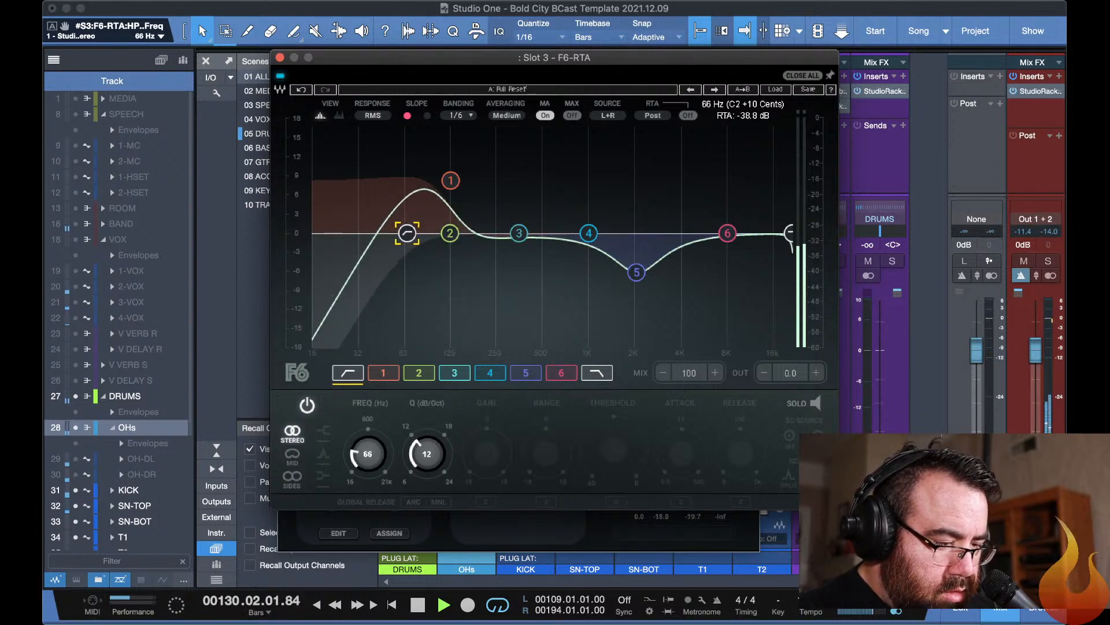
pyautogui.click(450, 181)
pyautogui.moveTo(451, 181); pyautogui.dragTo(451, 185)
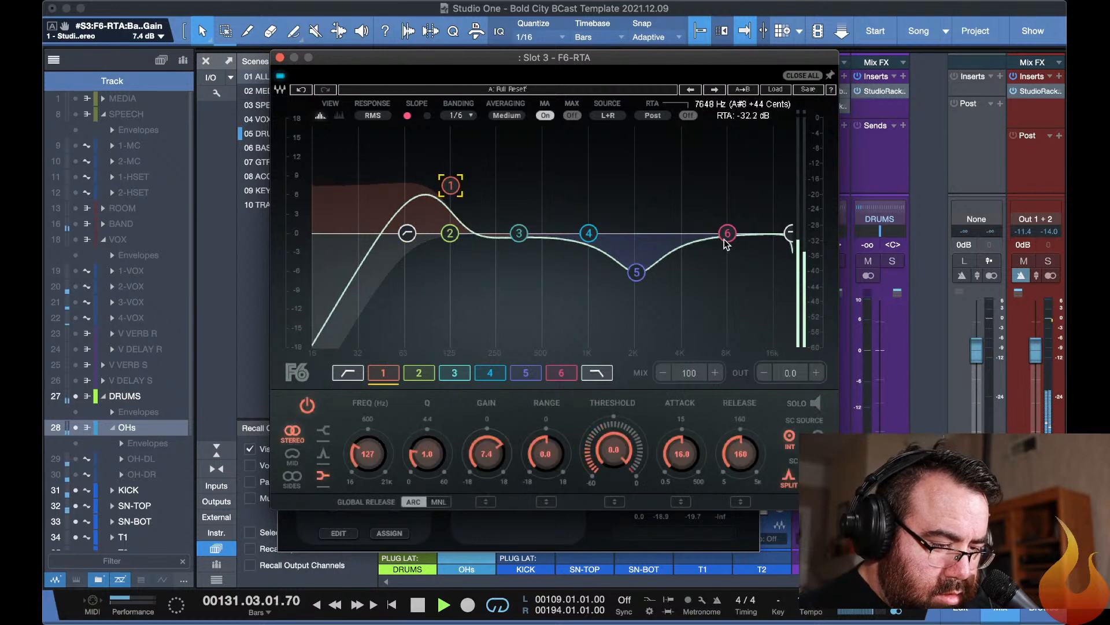
# Cut band 3 by 1.4 dB at 451 Hz, set the low-pass filter to 11126 Hz, and close the F6-RTA.
pyautogui.moveTo(519, 233)
pyautogui.mouseDown()
pyautogui.moveTo(555, 167)
pyautogui.moveTo(540, 172)
pyautogui.moveTo(541, 253)
pyautogui.moveTo(535, 242)
pyautogui.mouseUp()
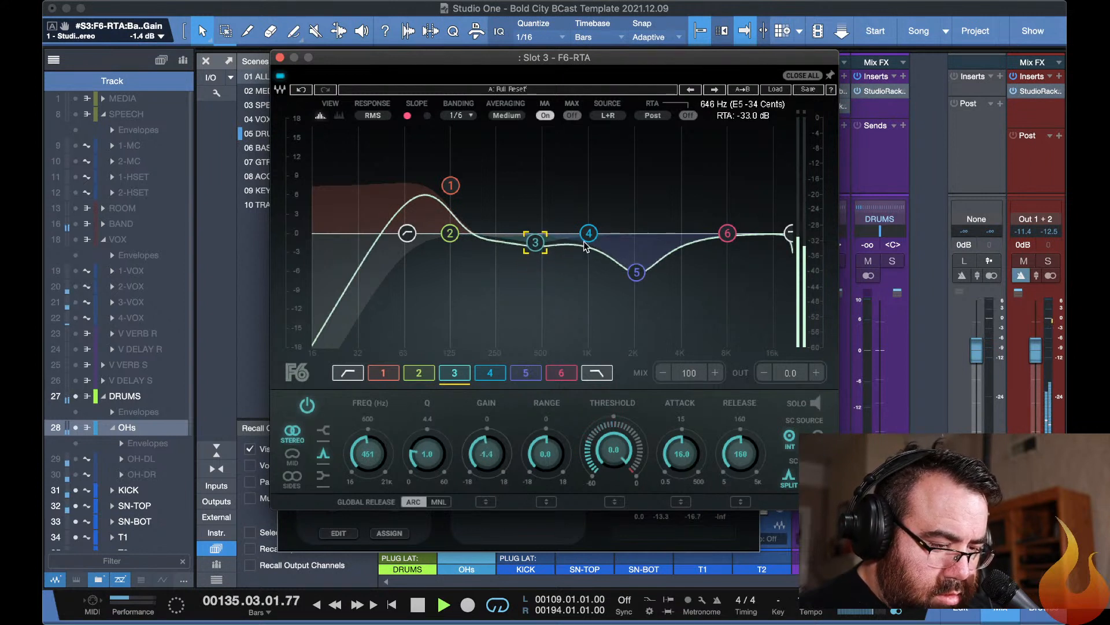
pyautogui.moveTo(728, 233)
pyautogui.mouseDown()
pyautogui.moveTo(744, 184)
pyautogui.moveTo(702, 181)
pyautogui.moveTo(727, 233)
pyautogui.moveTo(788, 233)
pyautogui.moveTo(620, 235)
pyautogui.moveTo(749, 233)
pyautogui.mouseUp()
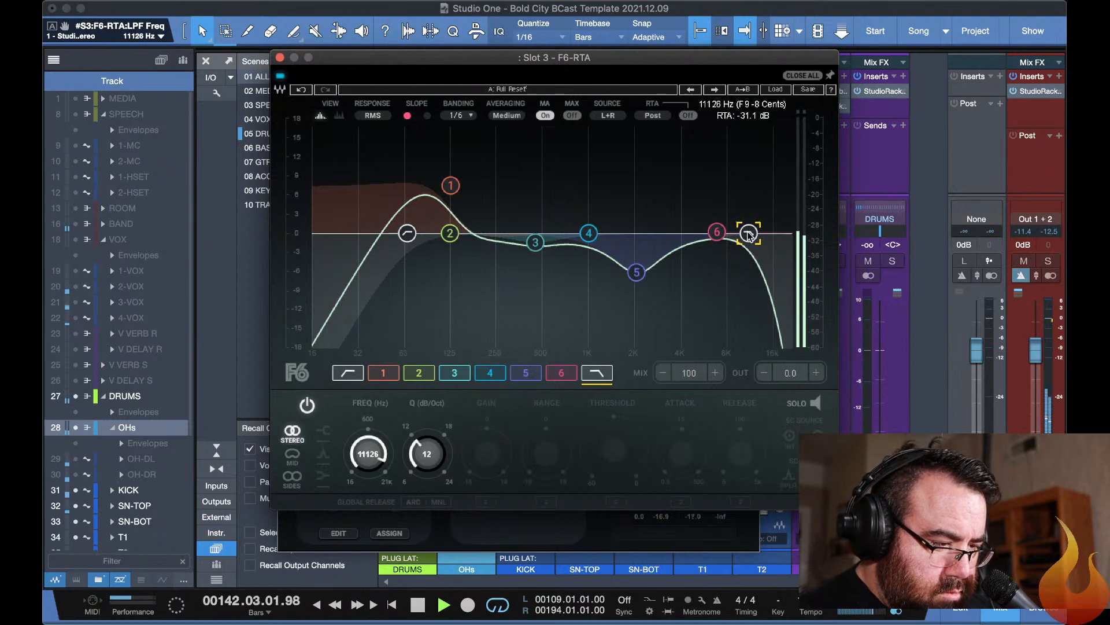
pyautogui.click(807, 76)
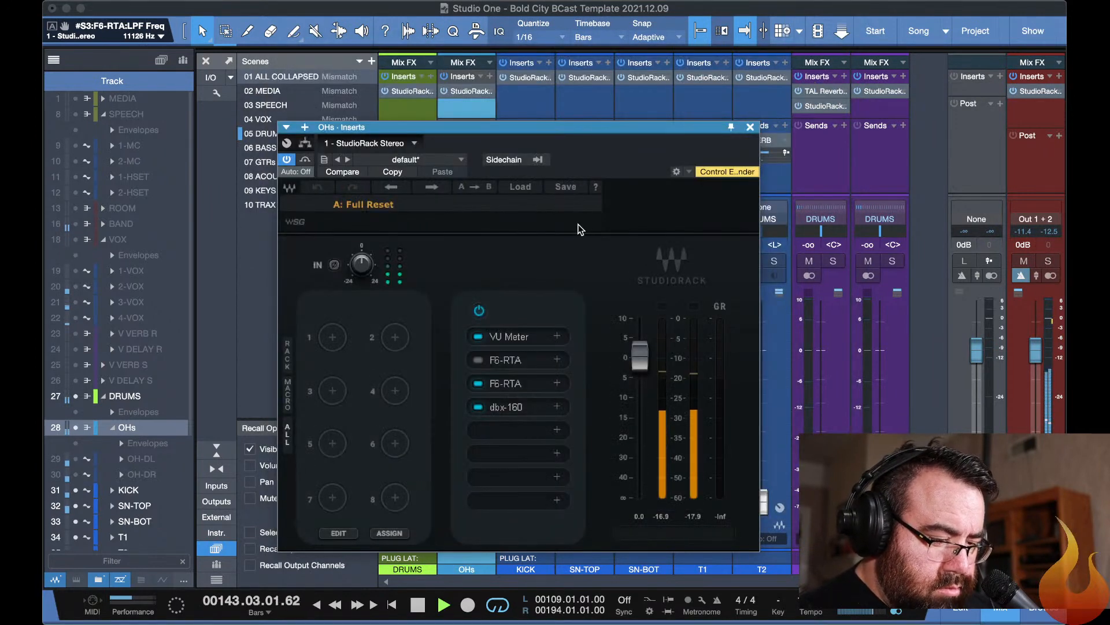
# Open the dbx-160 in the OHs StudioRack, set its left threshold to 0.234, and close the plug-in windows.
pyautogui.click(526, 411)
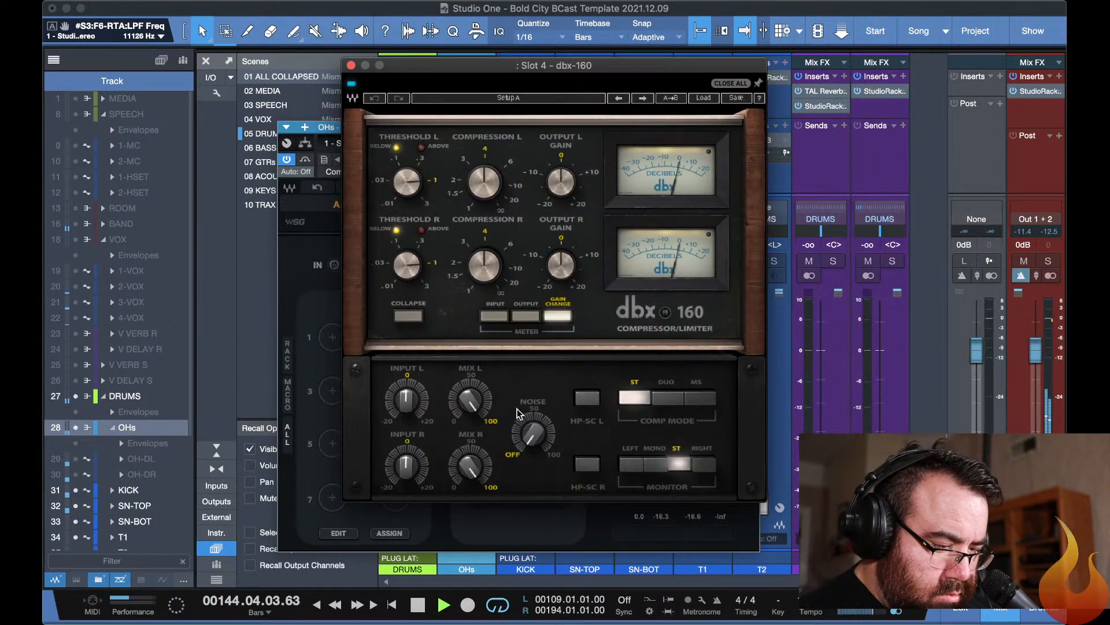
pyautogui.moveTo(406, 181); pyautogui.dragTo(409, 191)
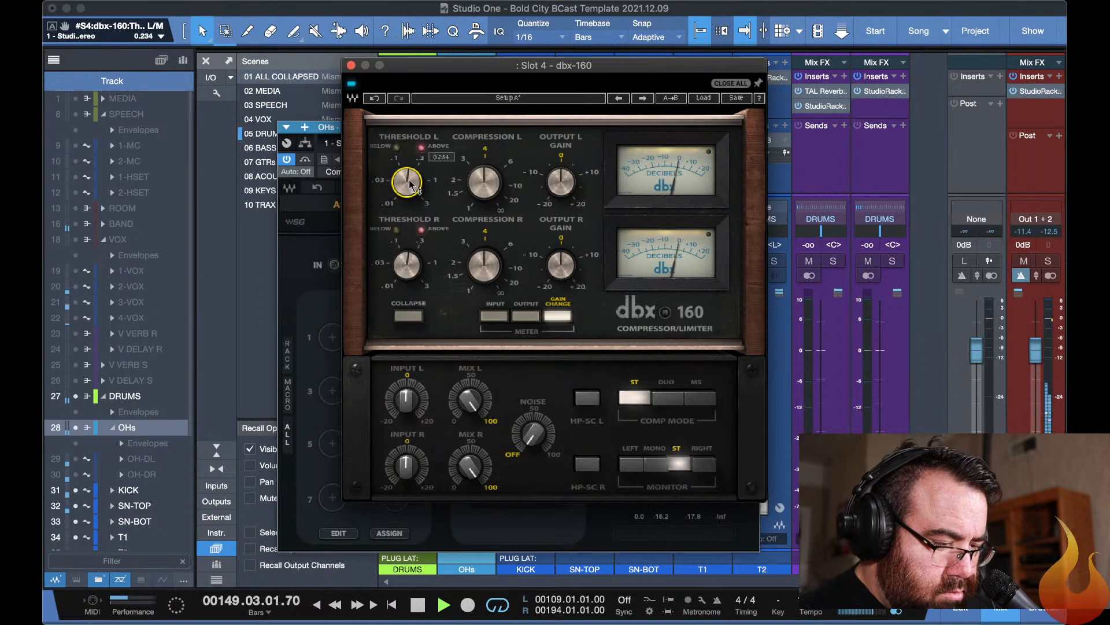
pyautogui.press('Escape')
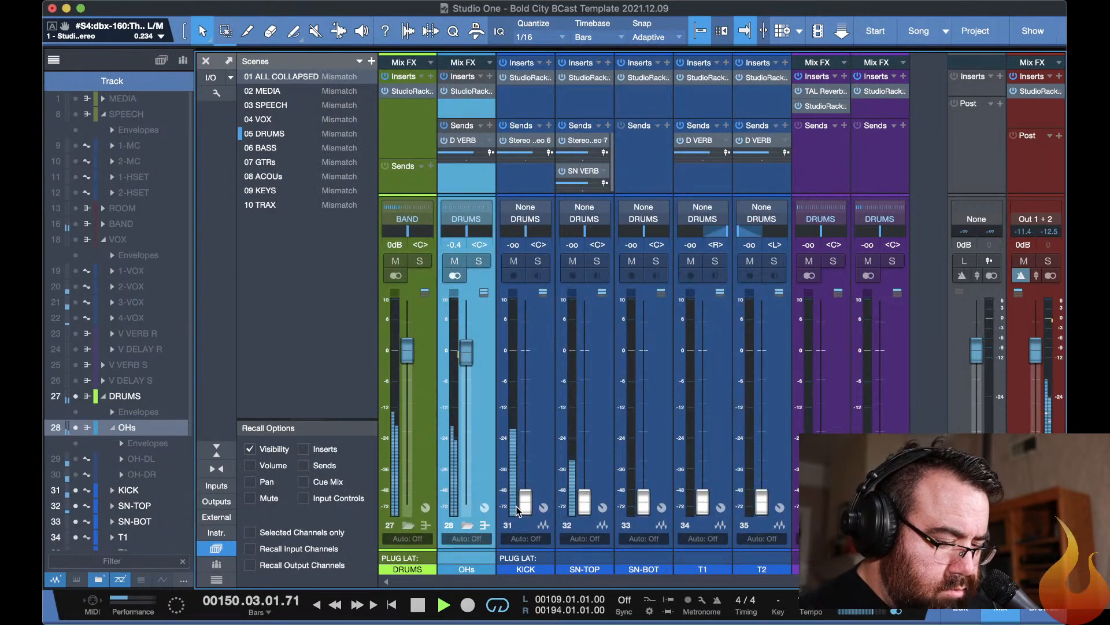
# Raise the KICK channel's fader to -0.1 dB, then pull it all the way back down.
pyautogui.moveTo(525, 501); pyautogui.dragTo(518, 353)
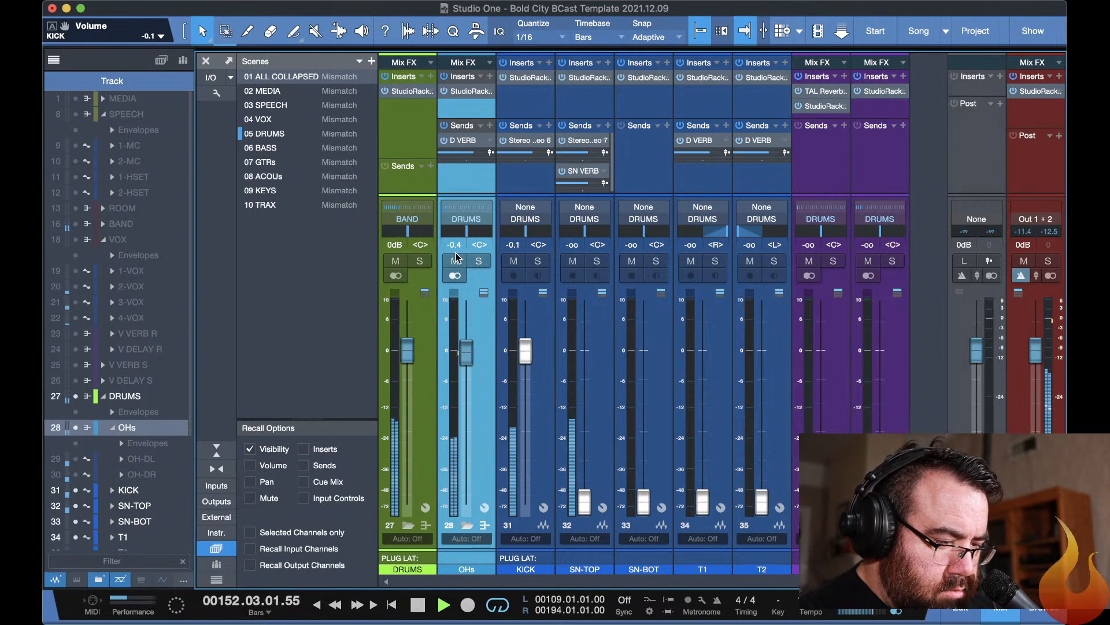
pyautogui.moveTo(522, 346); pyautogui.dragTo(525, 501)
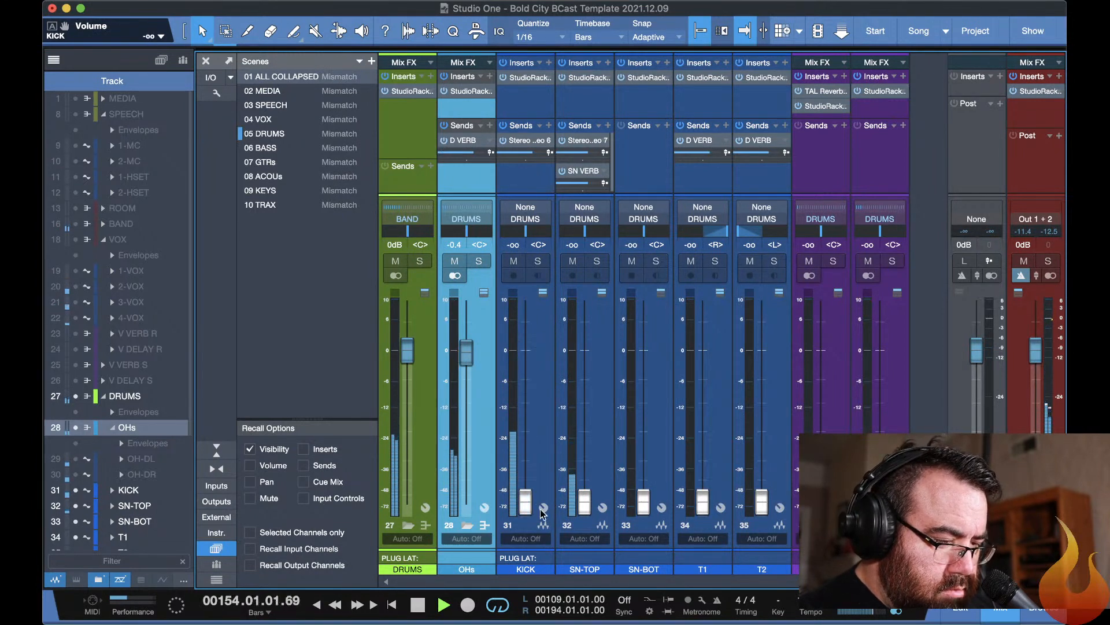
# In the OHs F6-RTA, set band 3 to -2.3 dB at 299 Hz and band 1 to 3.4 dB at 124 Hz.
pyautogui.click(468, 93)
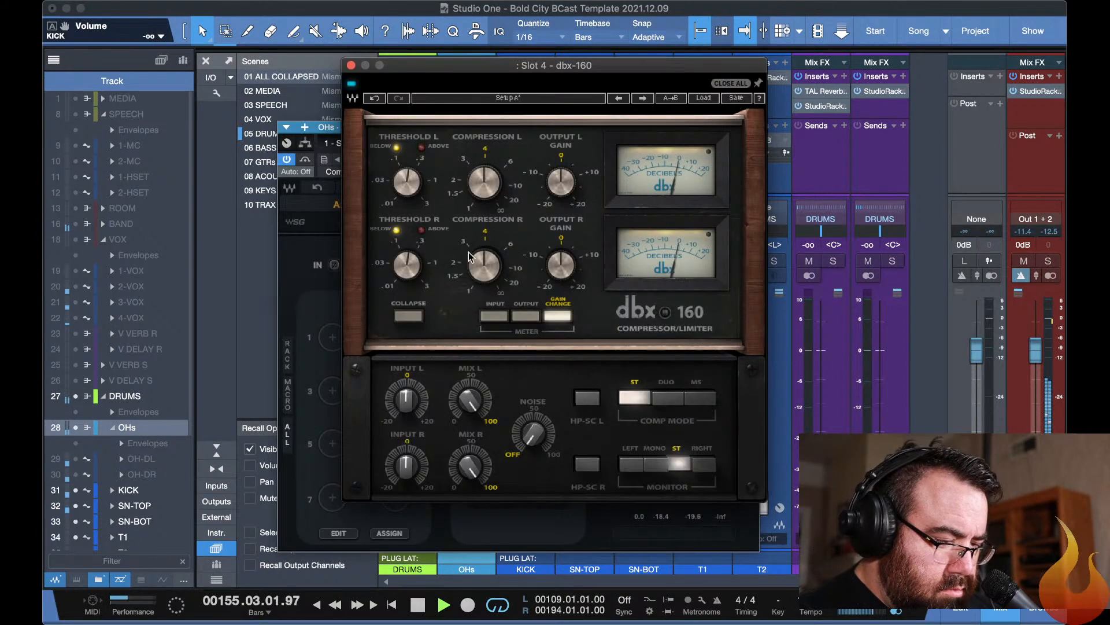
pyautogui.click(721, 83)
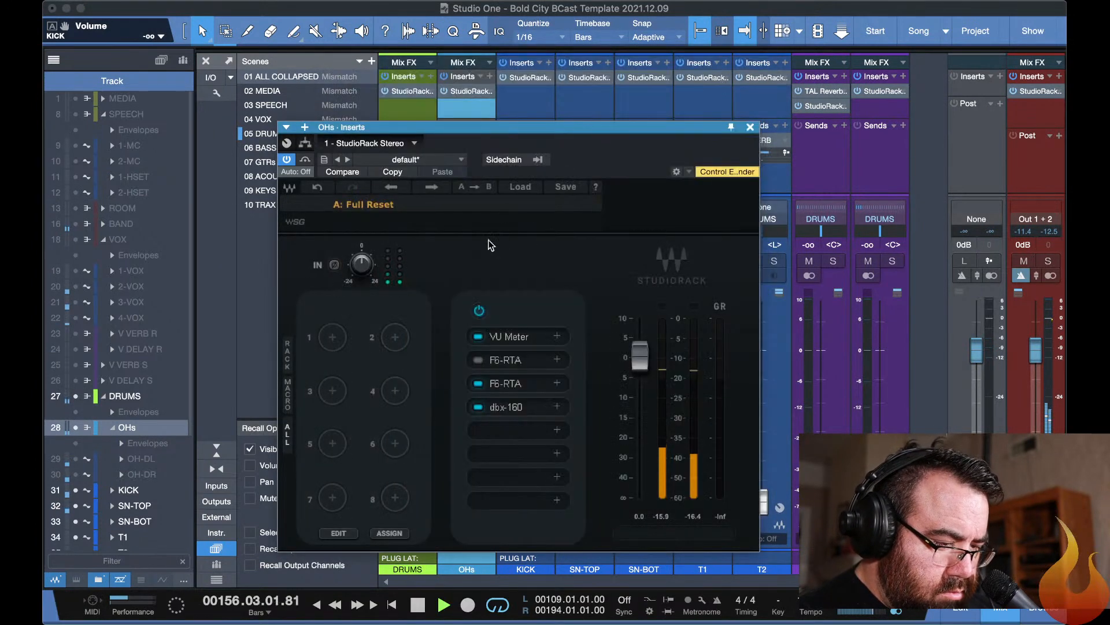
pyautogui.click(507, 384)
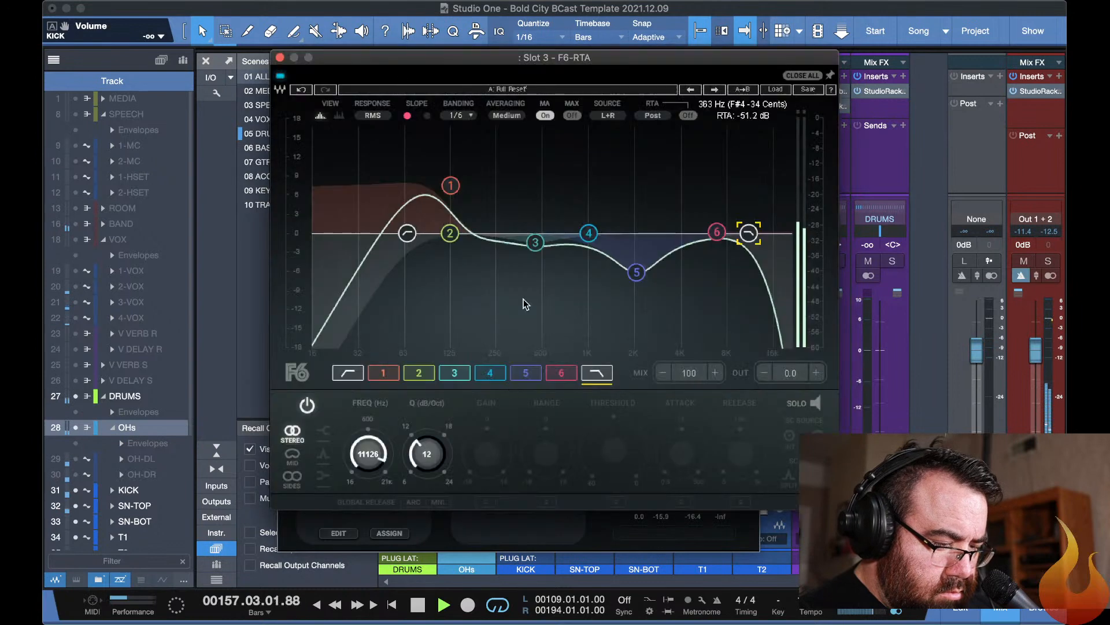
pyautogui.moveTo(536, 242); pyautogui.dragTo(509, 249)
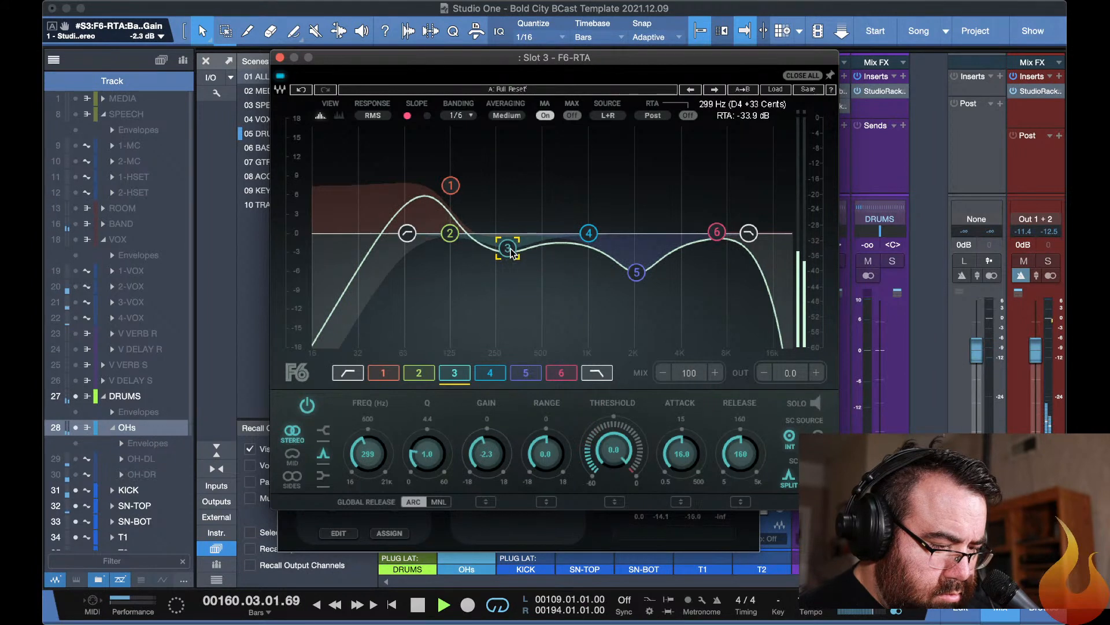
pyautogui.moveTo(451, 185); pyautogui.dragTo(449, 211)
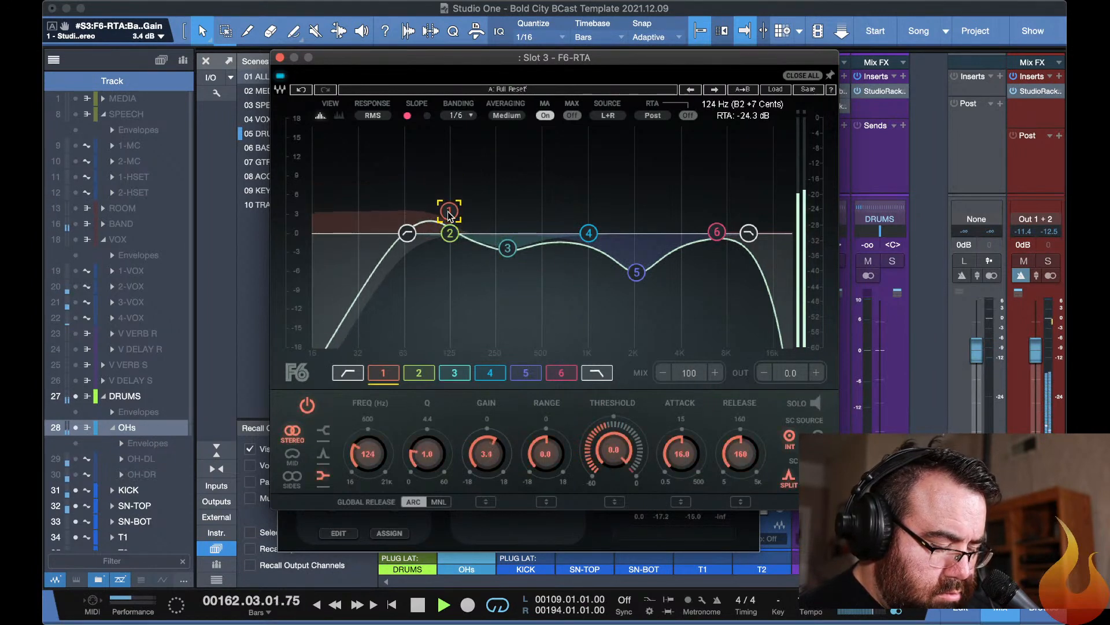
pyautogui.press('F11')
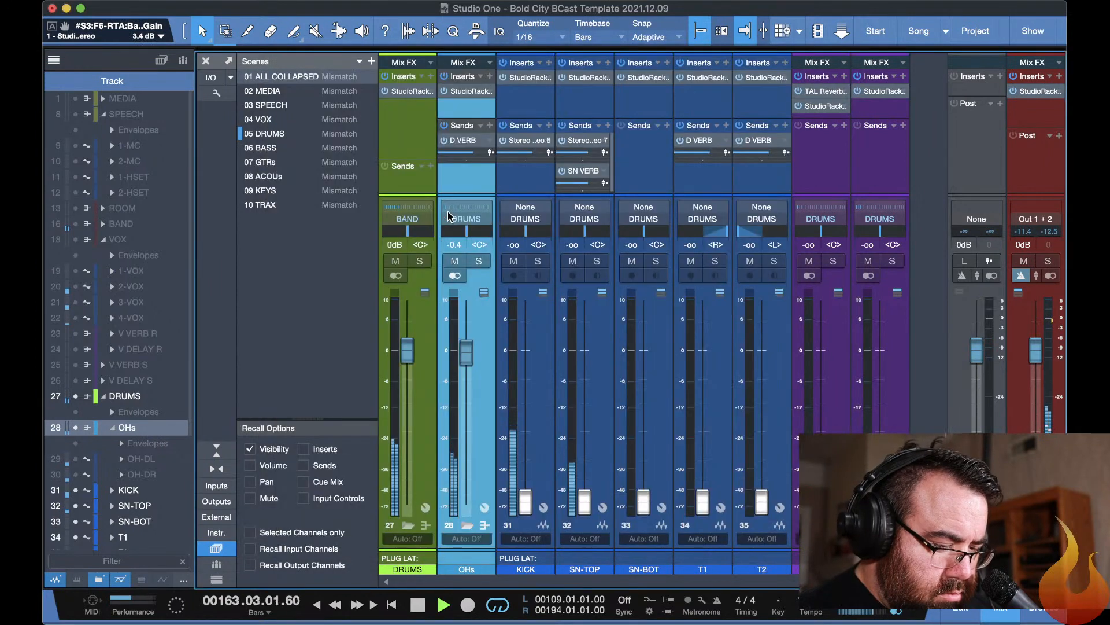
pyautogui.press('F11')
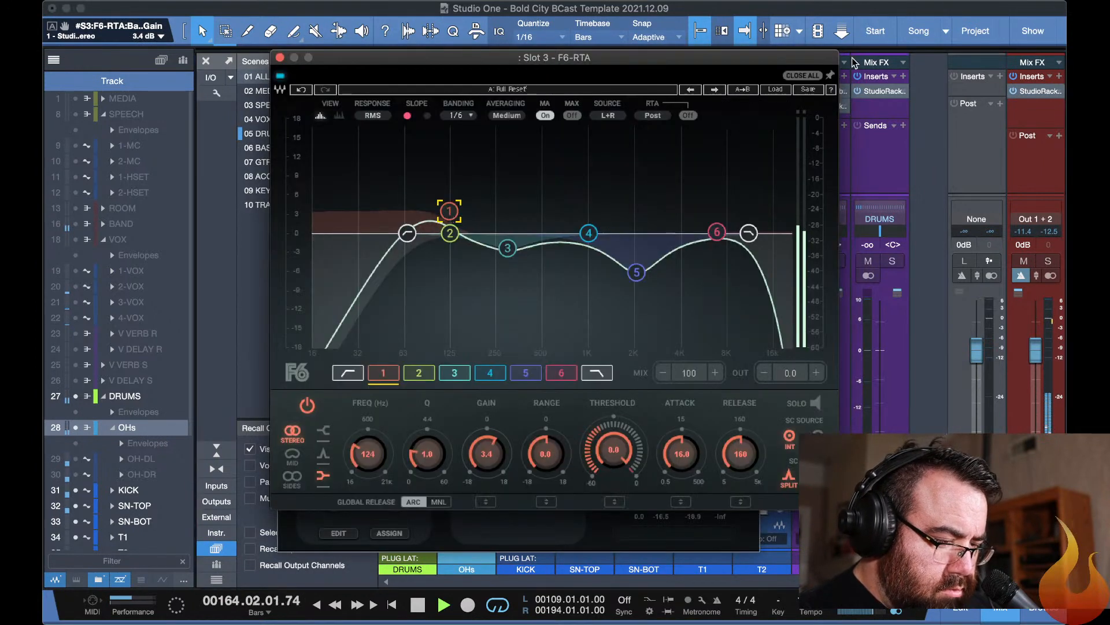
pyautogui.click(803, 75)
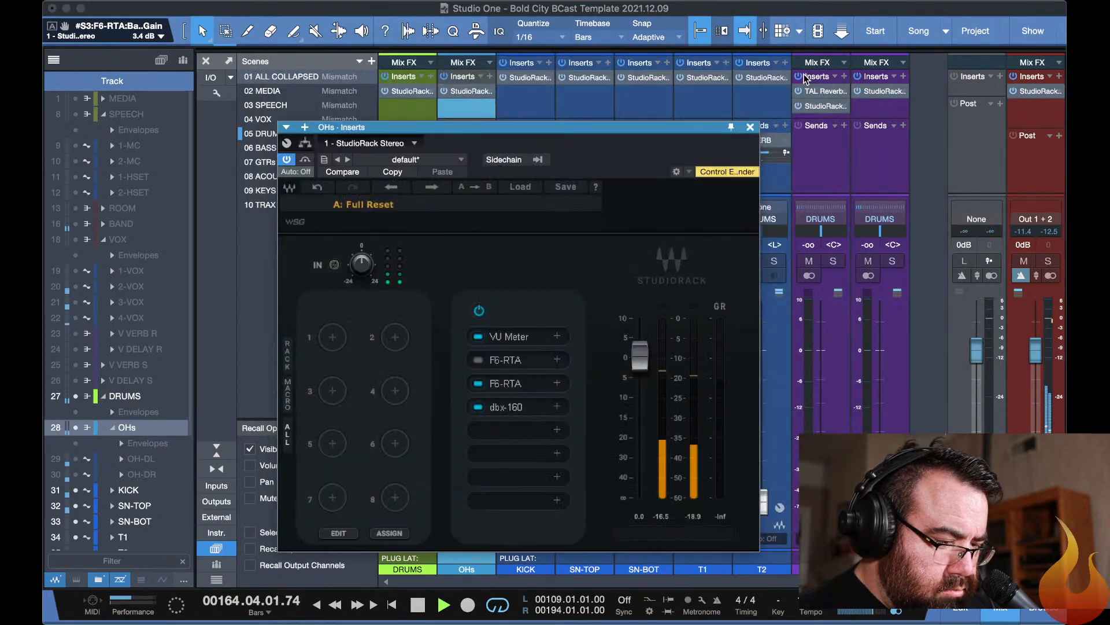
# Place the OHs VU Meter beside the StudioRack and raise the rack's input gain to 11.0 dB.
pyautogui.click(505, 337)
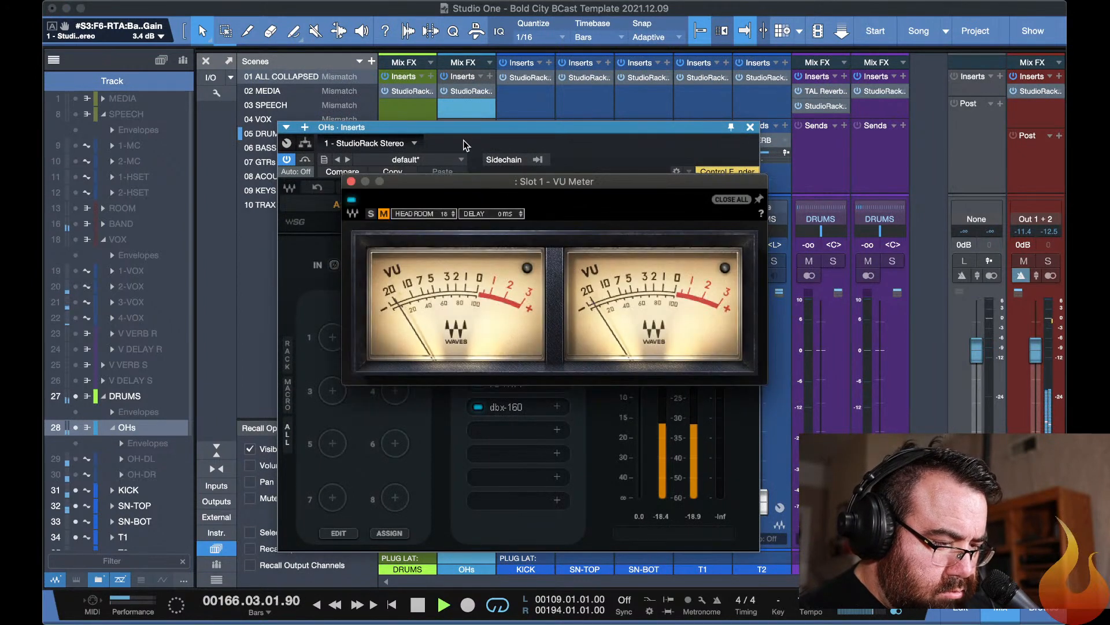
pyautogui.moveTo(457, 186); pyautogui.dragTo(692, 40)
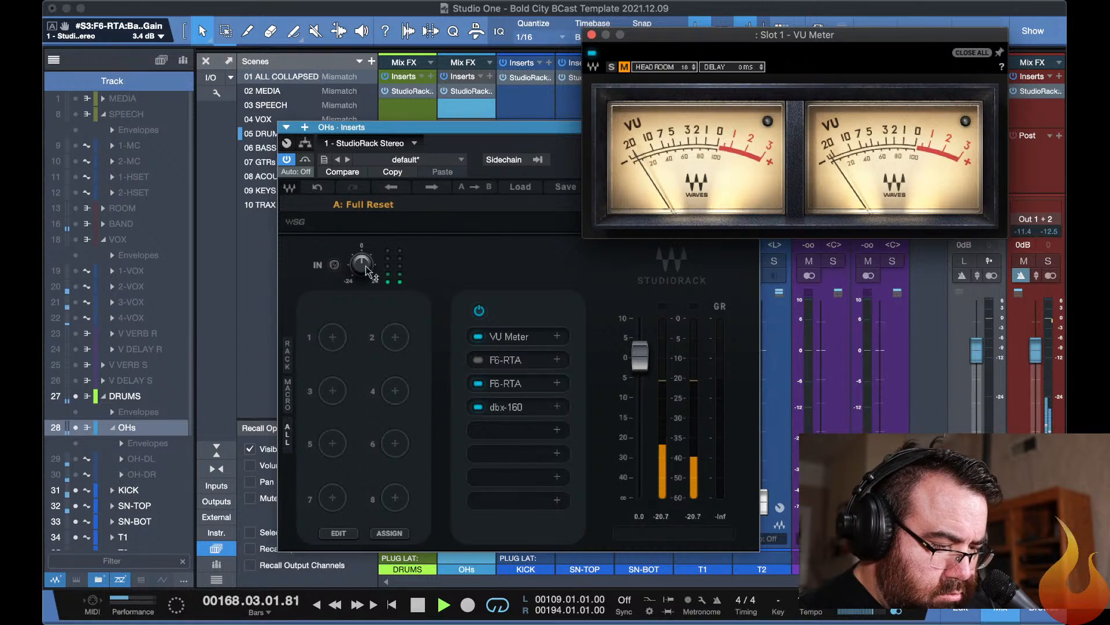
pyautogui.moveTo(362, 265); pyautogui.dragTo(362, 258)
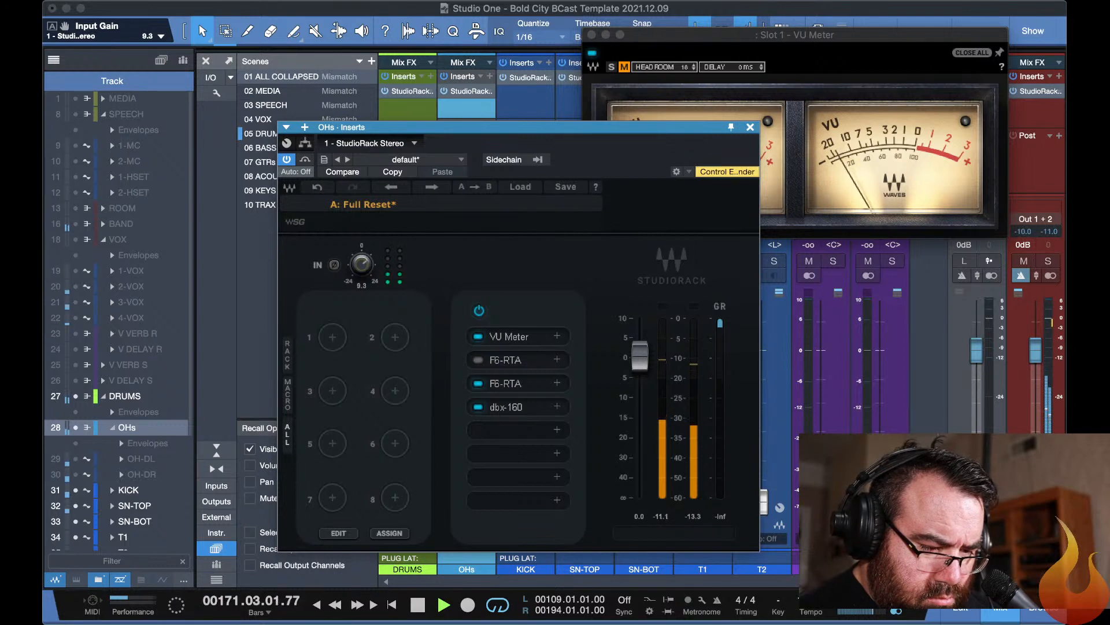
pyautogui.moveTo(362, 264); pyautogui.dragTo(361, 263)
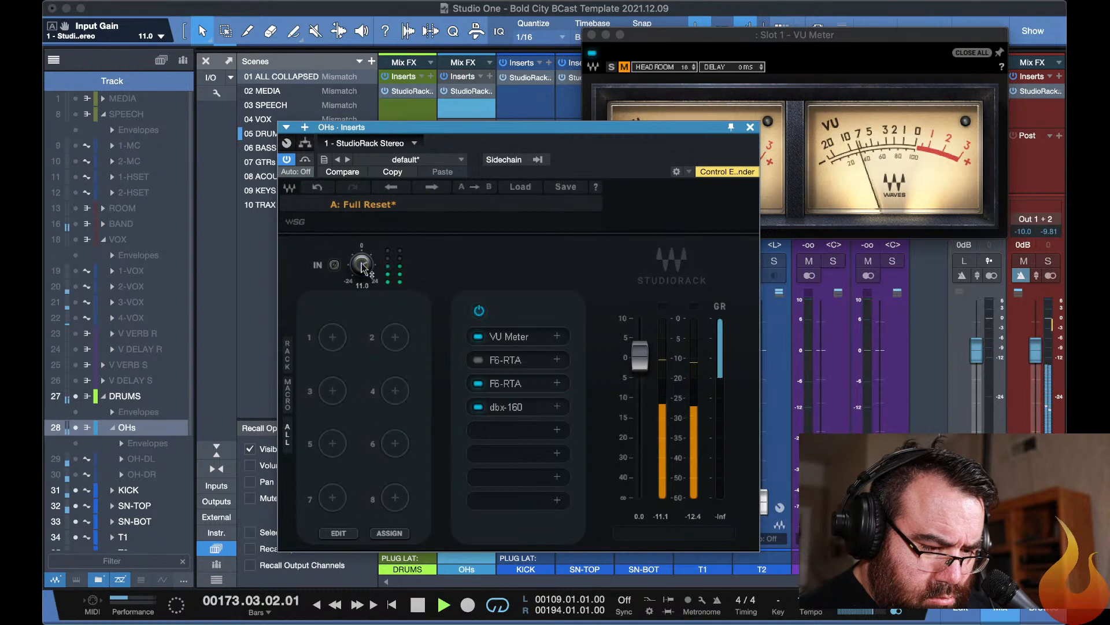
pyautogui.moveTo(407, 127); pyautogui.dragTo(195, 114)
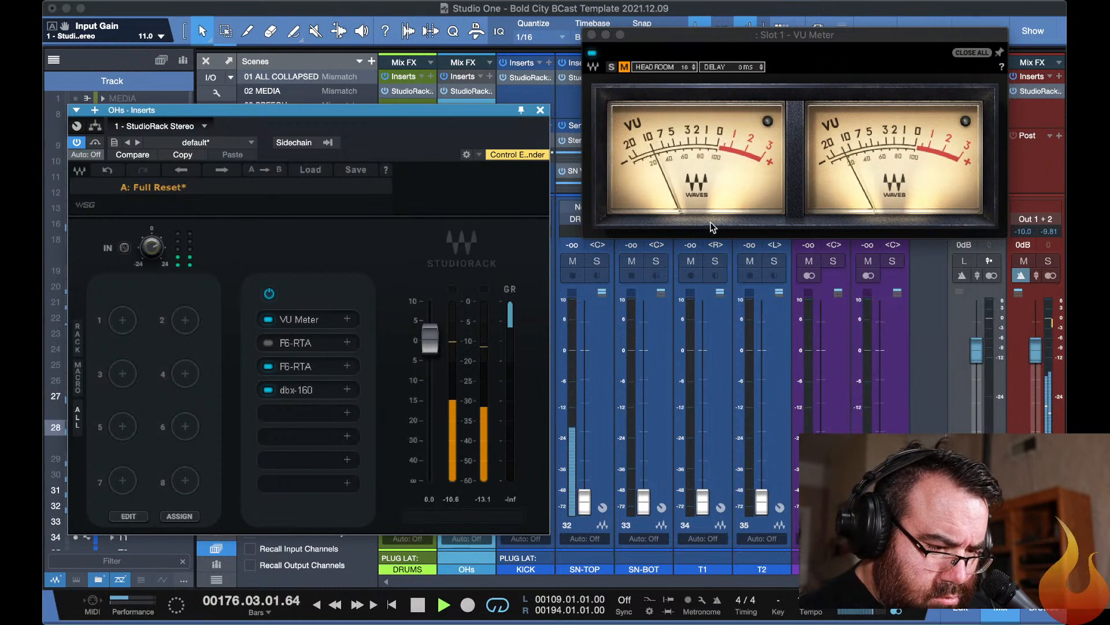
pyautogui.click(676, 68)
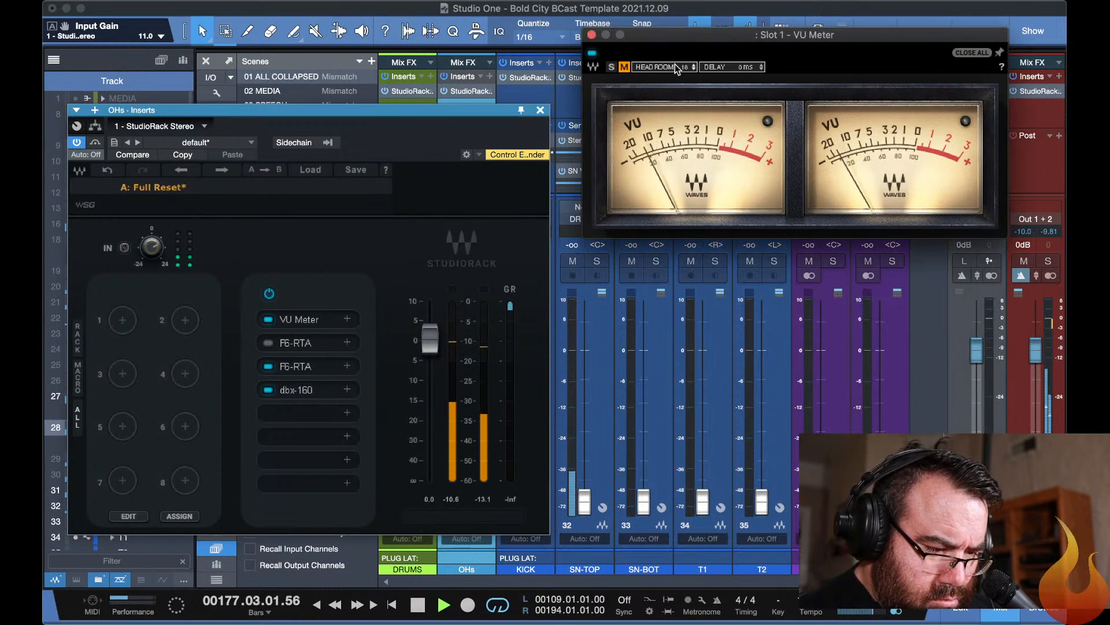
pyautogui.click(693, 67)
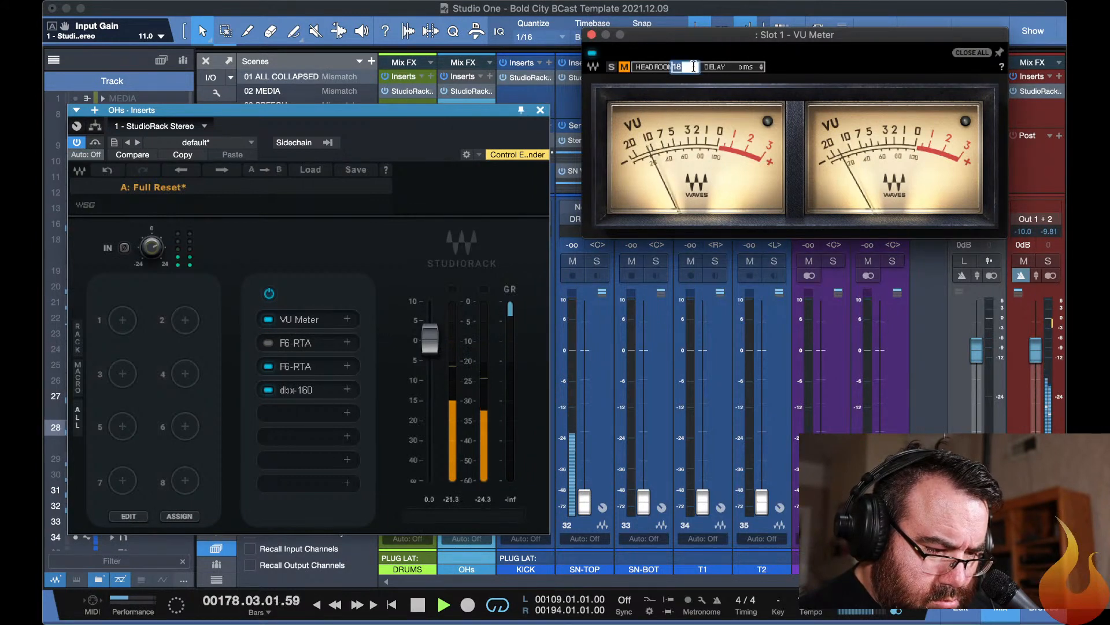
pyautogui.click(675, 49)
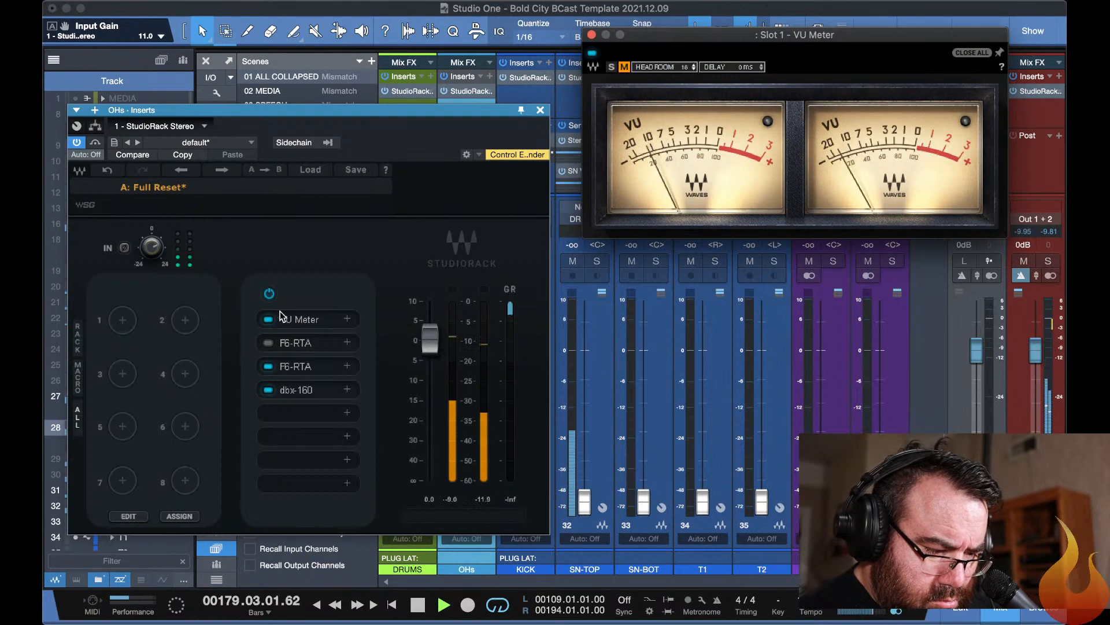
# Set the left threshold of the OHs dbx-160 to 0.970 and the StudioRack's input gain to 8.1 dB.
pyautogui.click(302, 392)
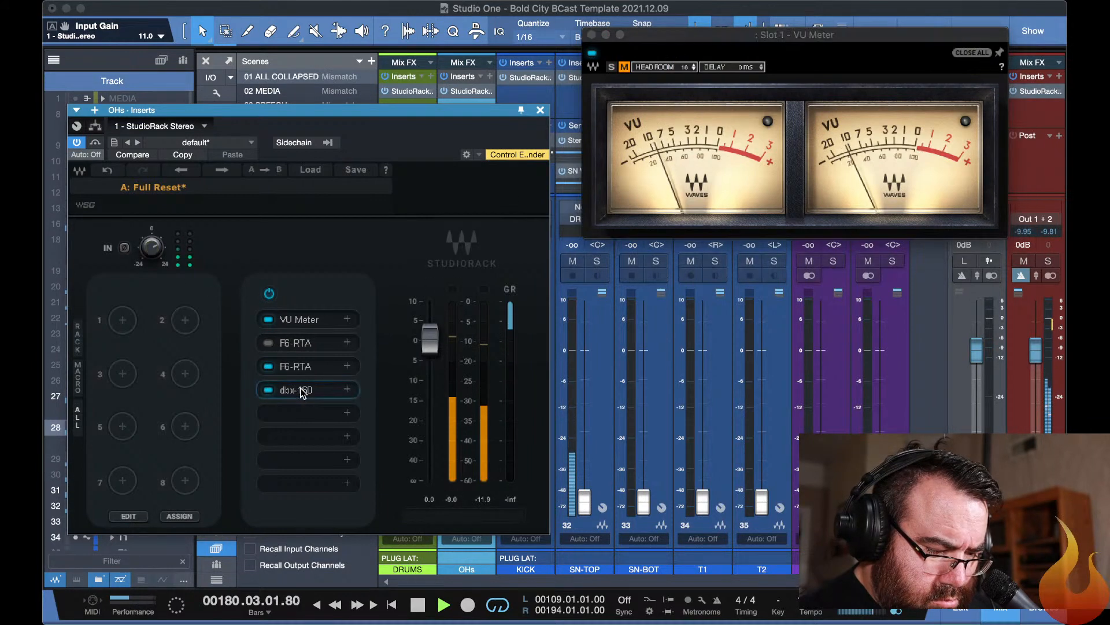
pyautogui.click(302, 393)
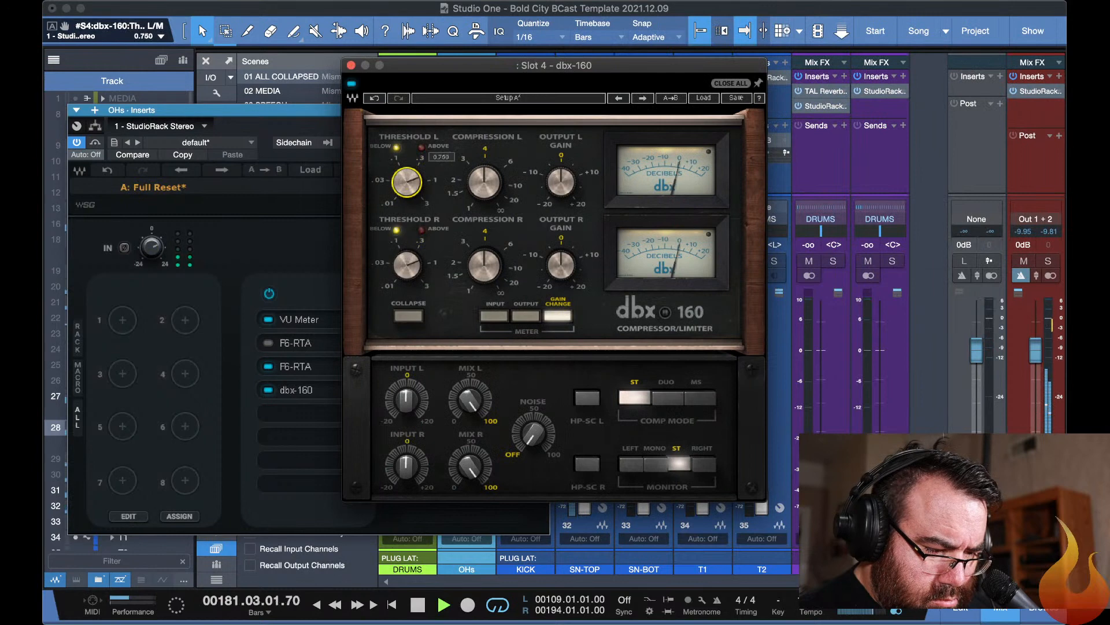
pyautogui.moveTo(407, 183); pyautogui.dragTo(407, 170)
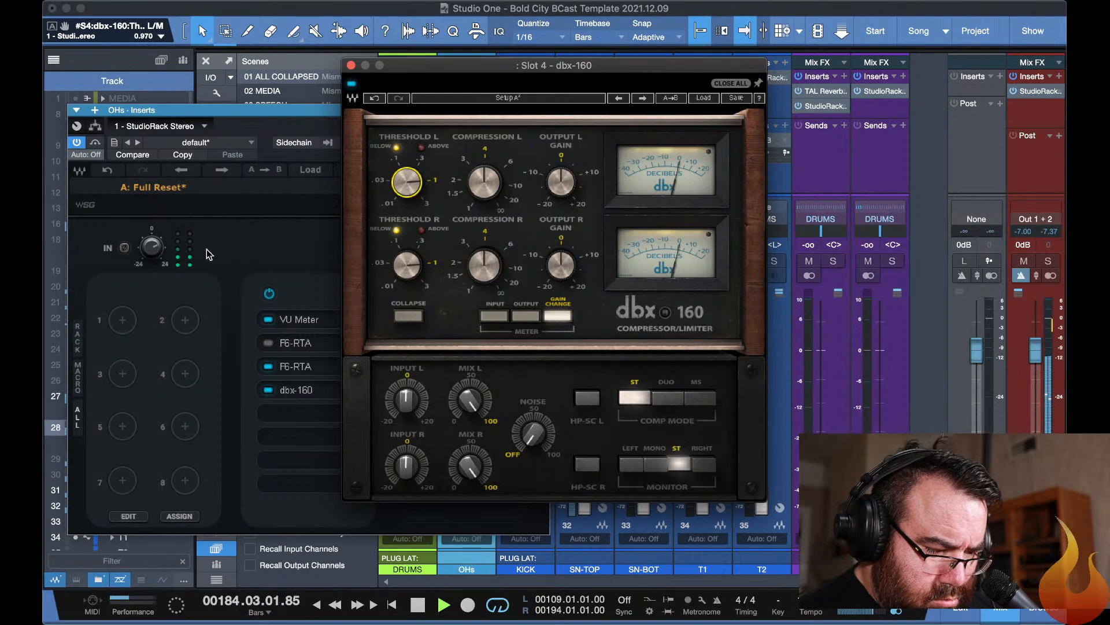
pyautogui.moveTo(150, 248); pyautogui.dragTo(150, 234)
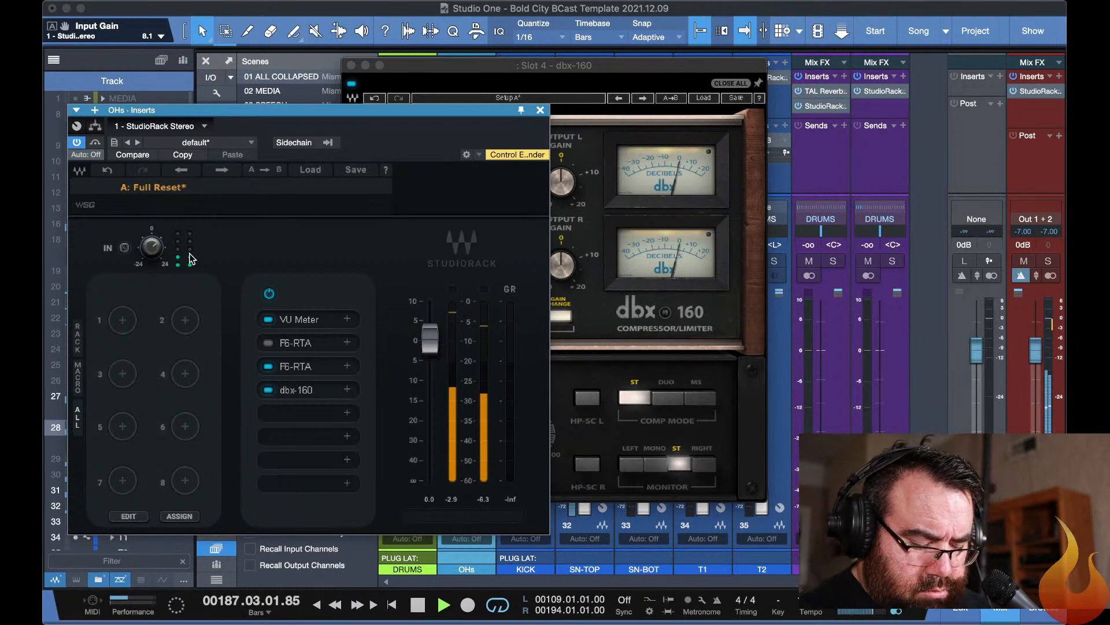
# Stop playback, check the VU Meter in the OHs StudioRack, and close the meter window.
pyautogui.press('space')
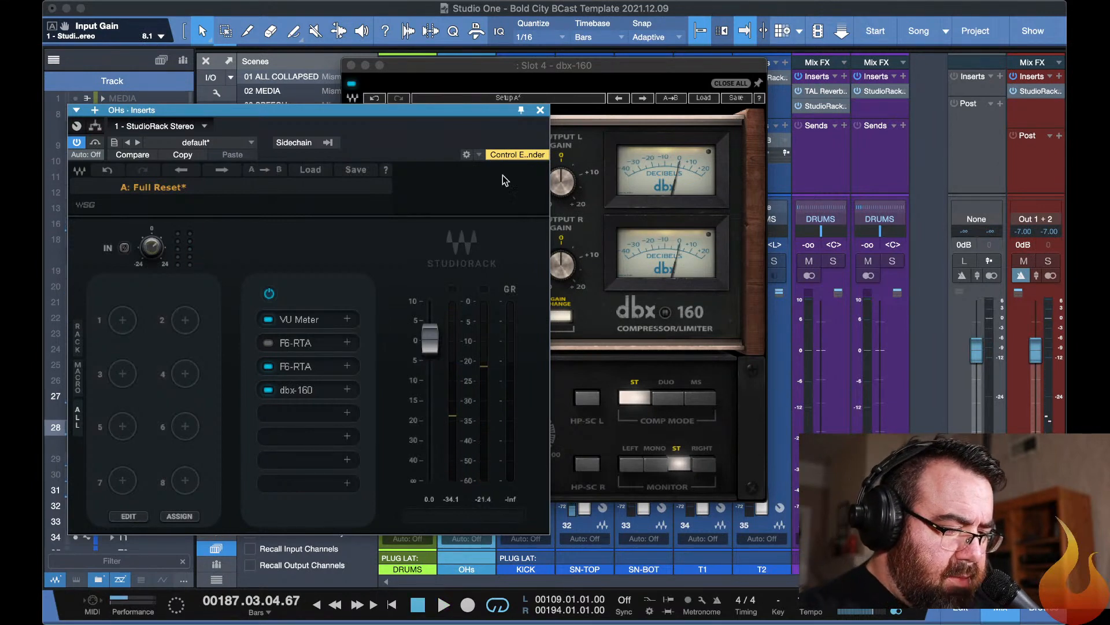
pyautogui.click(310, 320)
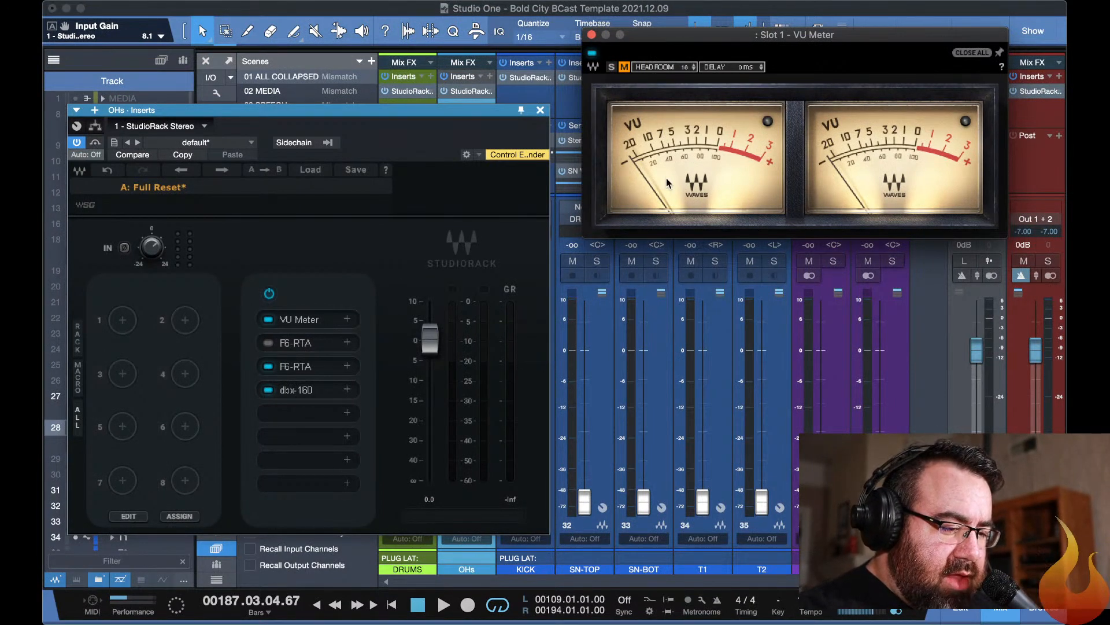
pyautogui.click(971, 52)
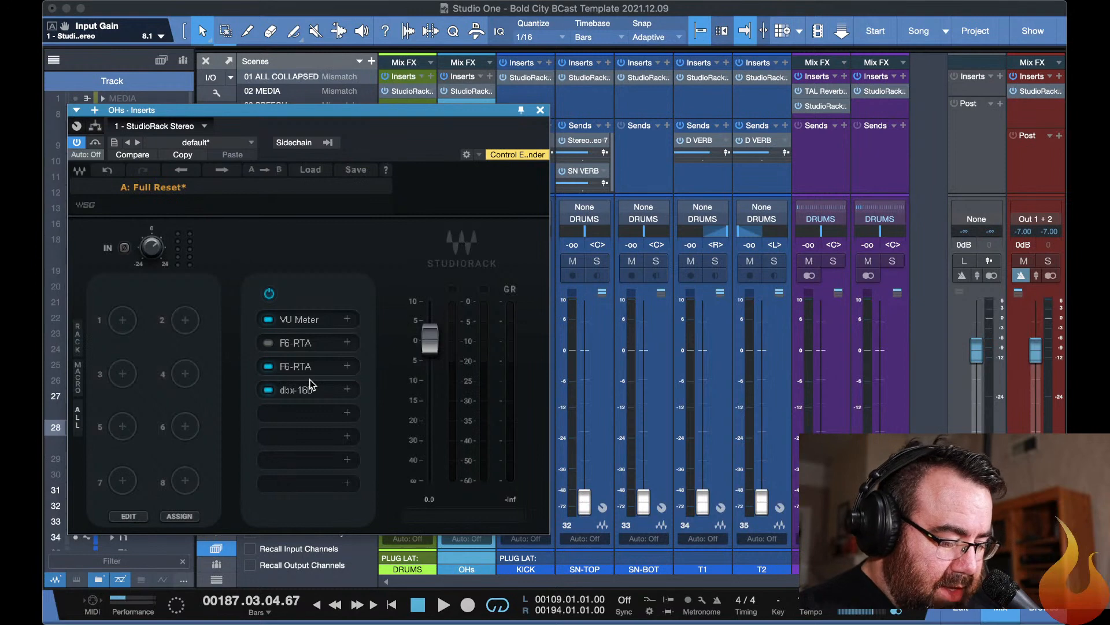
# Resume playback, close the OHs inserts, and set the OHs fader to -13.5 dB and the KICK fader to -0.1 dB.
pyautogui.press('space')
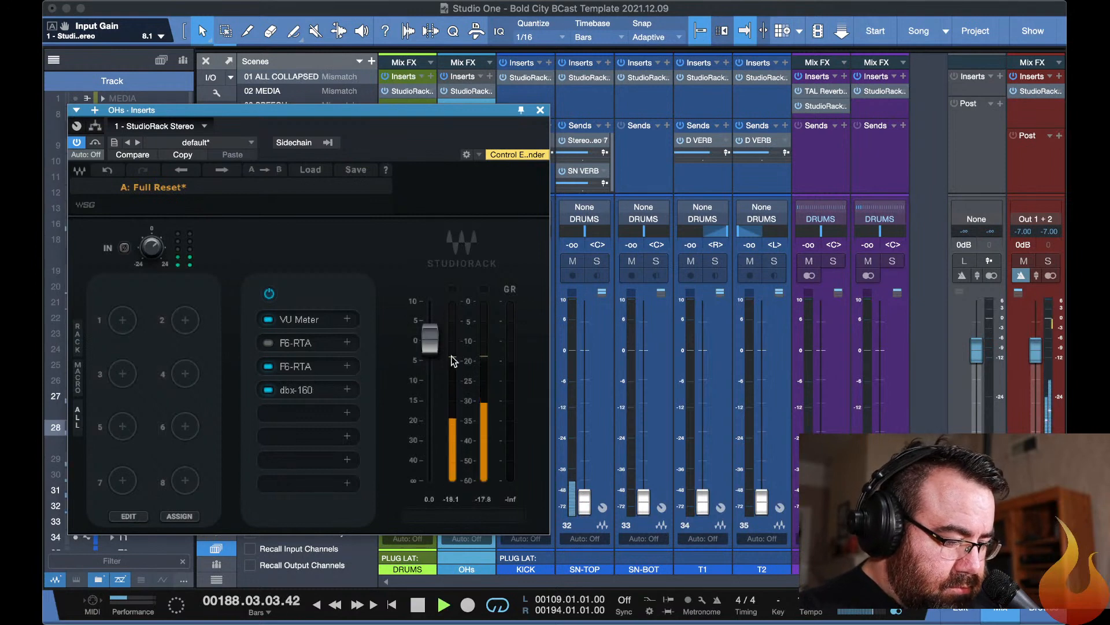
pyautogui.press('Escape')
pyautogui.moveTo(466, 351); pyautogui.dragTo(469, 413)
pyautogui.moveTo(525, 501); pyautogui.dragTo(520, 354)
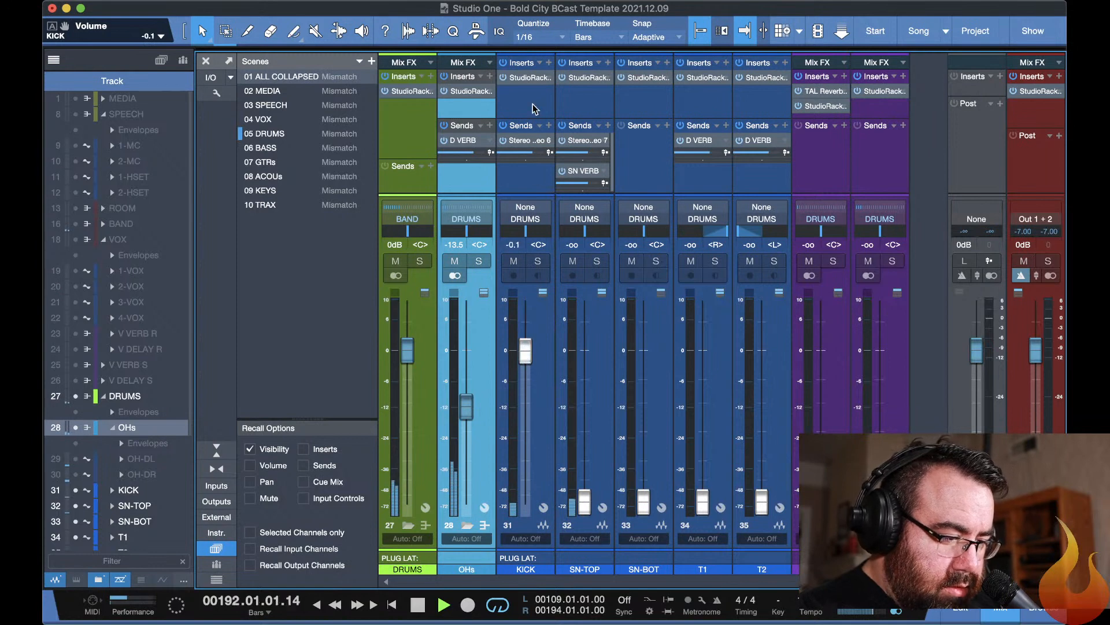
# Open the KICK channel's StudioRack and arrange it side by side with its Slot 3 F6-RTA.
pyautogui.click(524, 81)
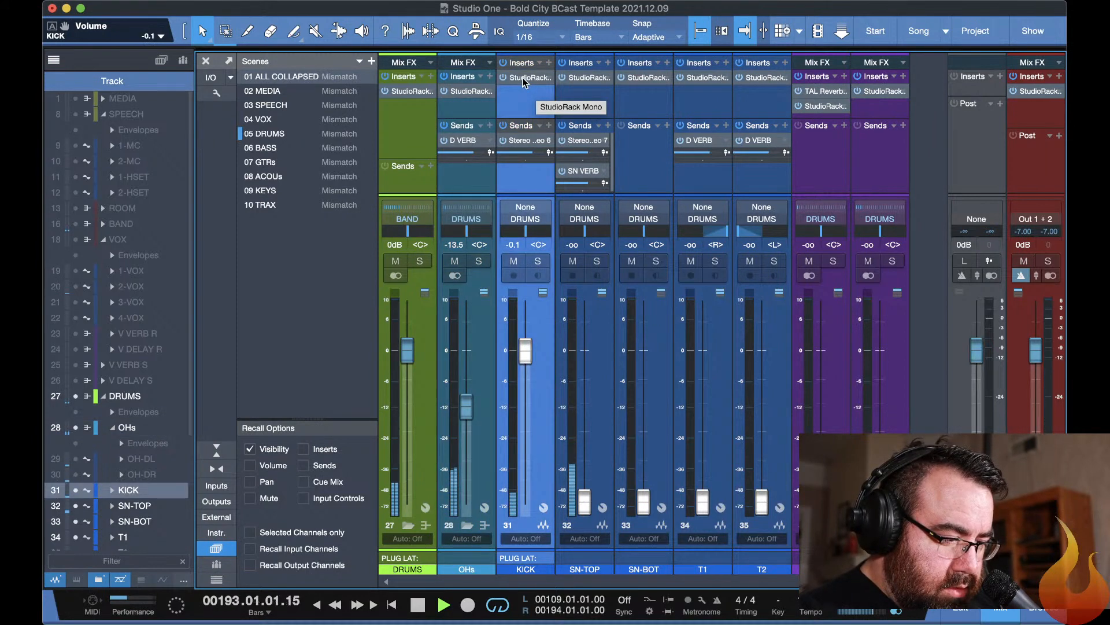
pyautogui.click(523, 79)
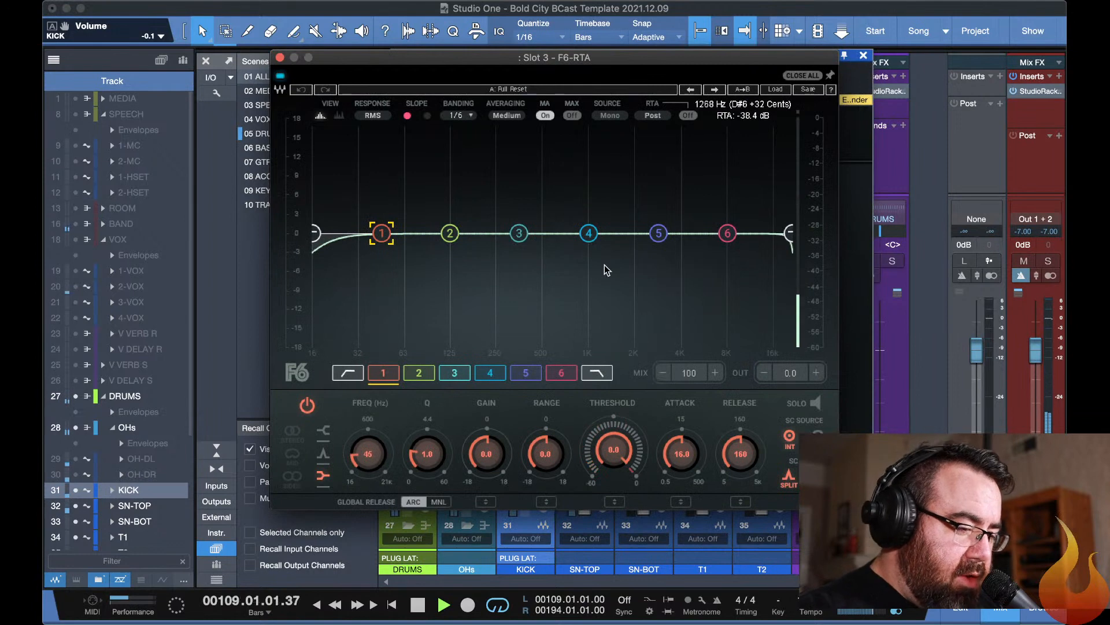
pyautogui.moveTo(489, 57); pyautogui.dragTo(685, 89)
pyautogui.moveTo(554, 81); pyautogui.dragTo(211, 33)
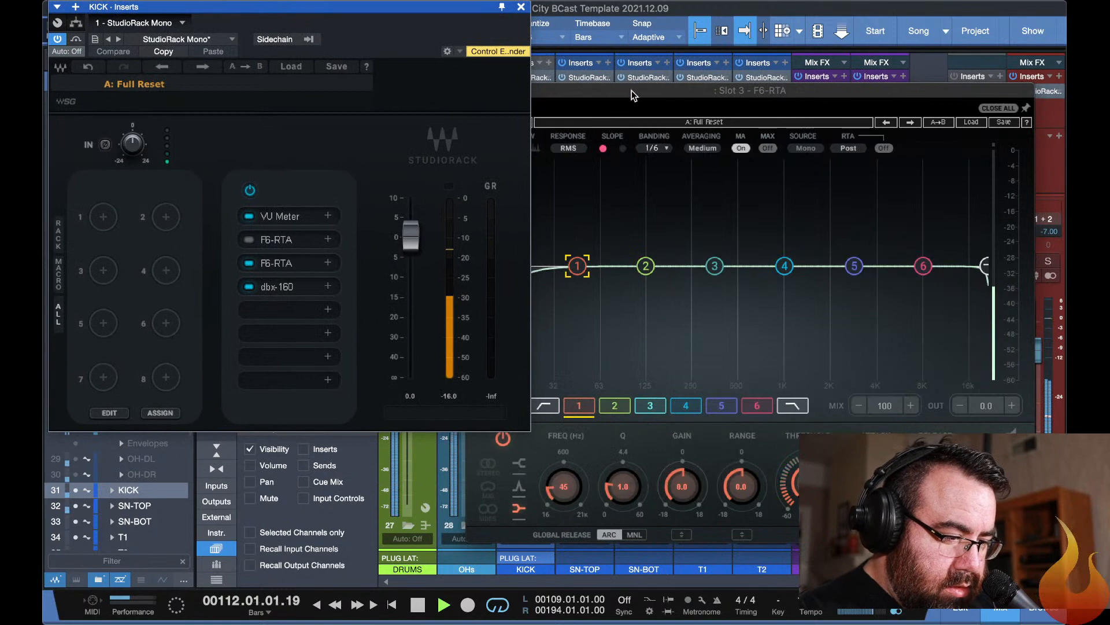
pyautogui.moveTo(632, 91); pyautogui.dragTo(626, 22)
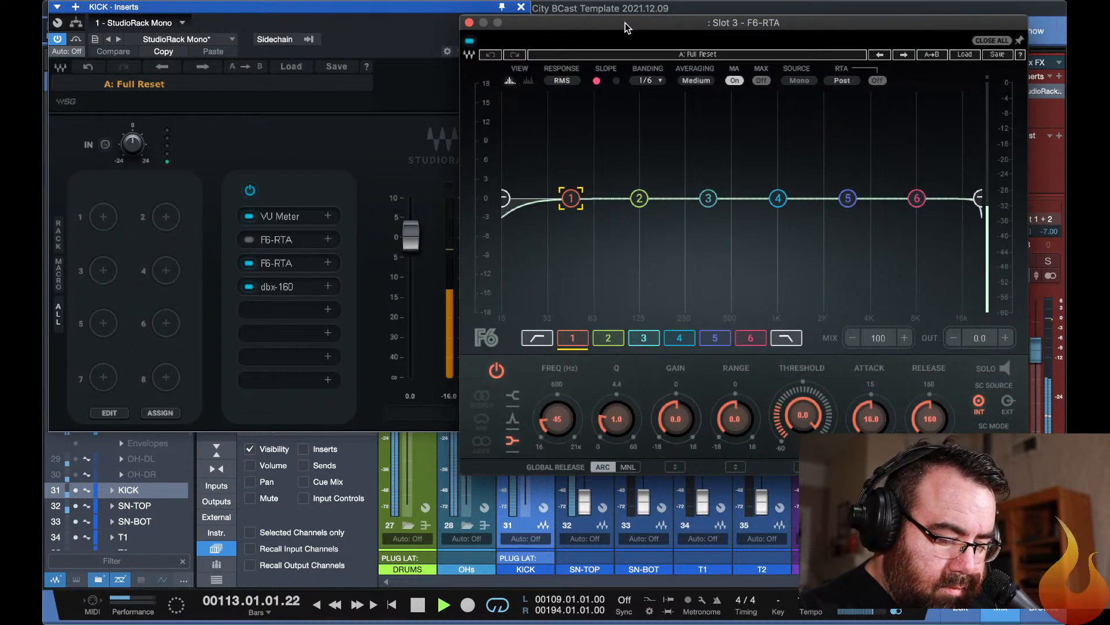
# Stop playback, solo the KICK channel, and audition it briefly.
pyautogui.press('space')
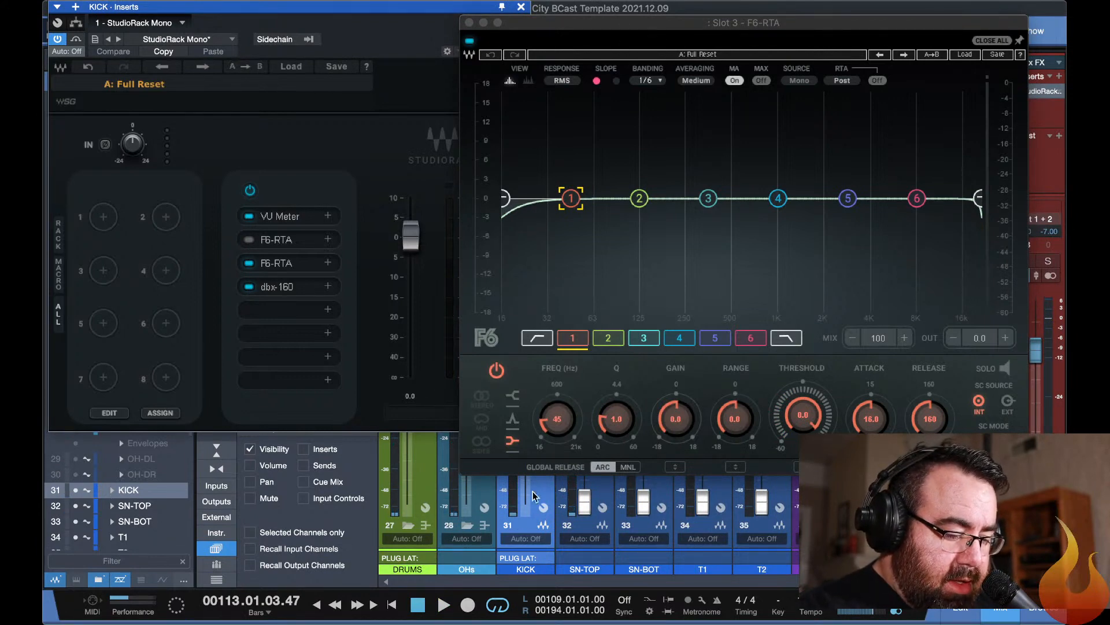
pyautogui.click(532, 554)
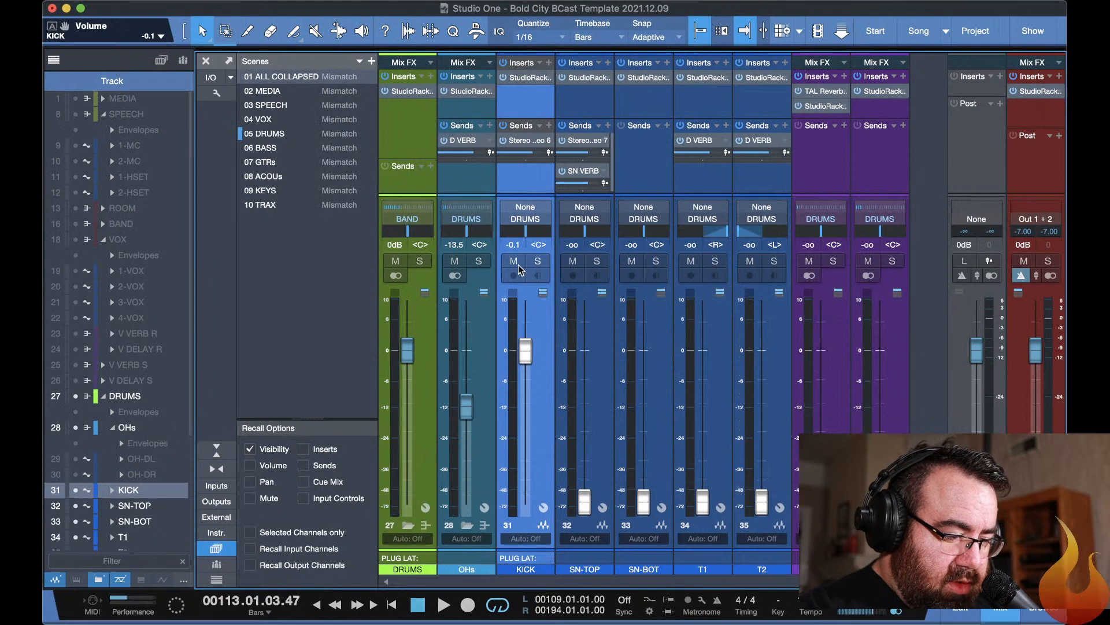
pyautogui.click(537, 264)
pyautogui.press('space')
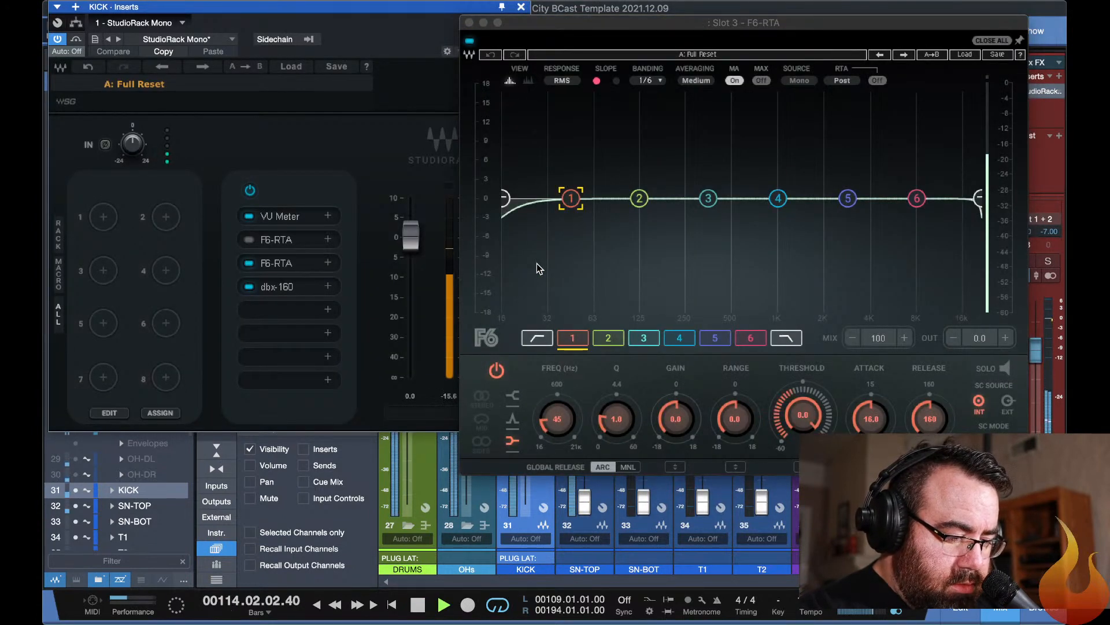
pyautogui.press('space')
# Hide the KICK plug-in windows, play the solo briefly, and route the Listen Bus output to Out 1 + 2.
pyautogui.press('F11')
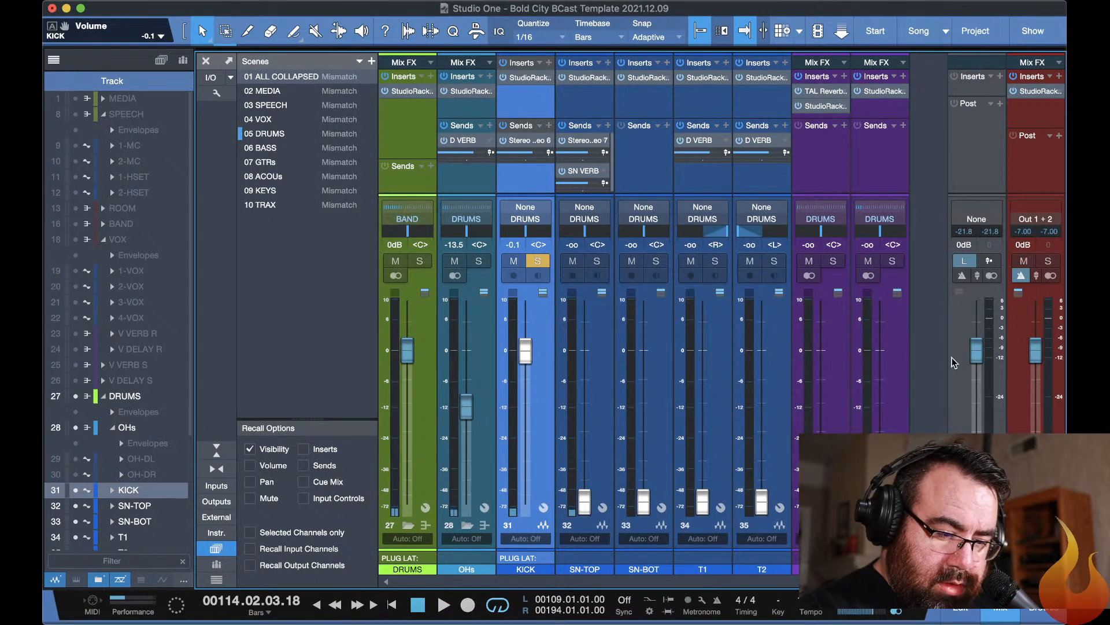
pyautogui.press('space')
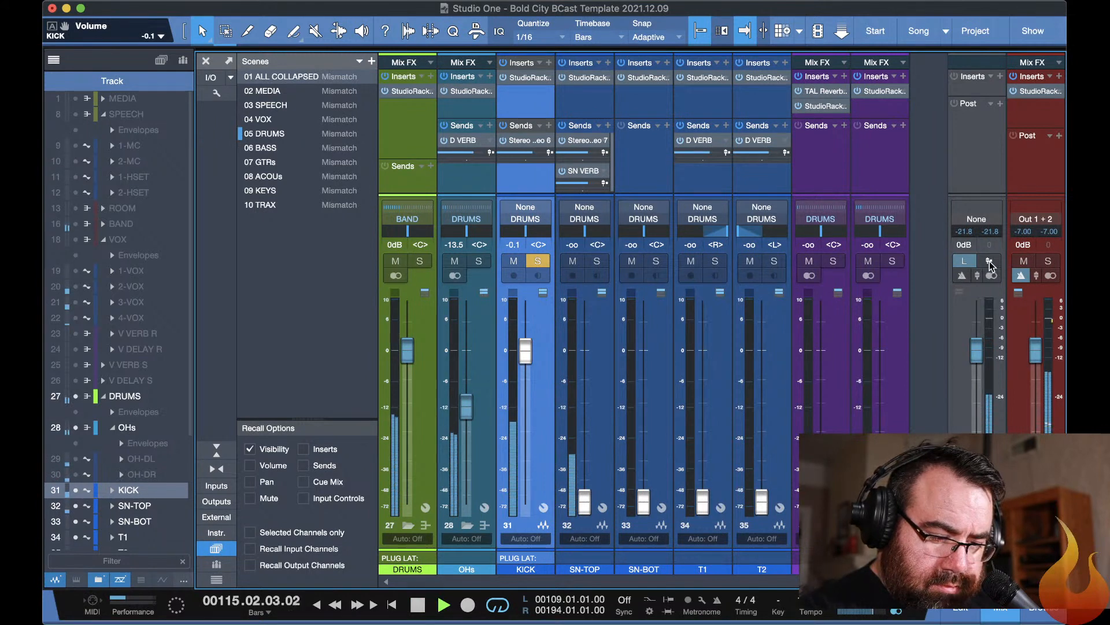
pyautogui.press('space')
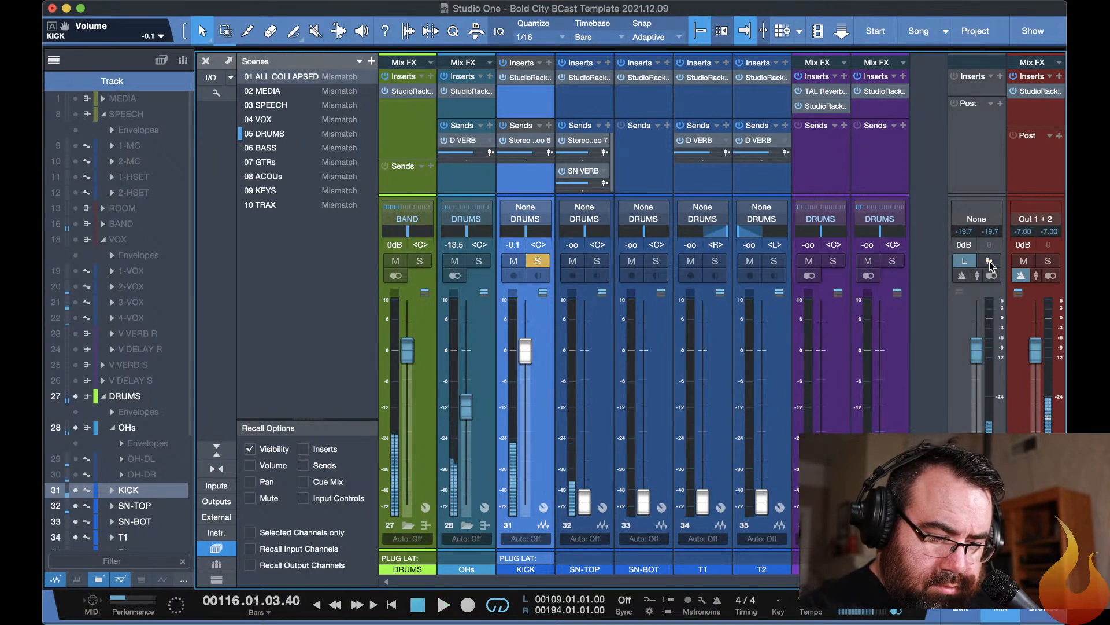
pyautogui.rightClick(970, 338)
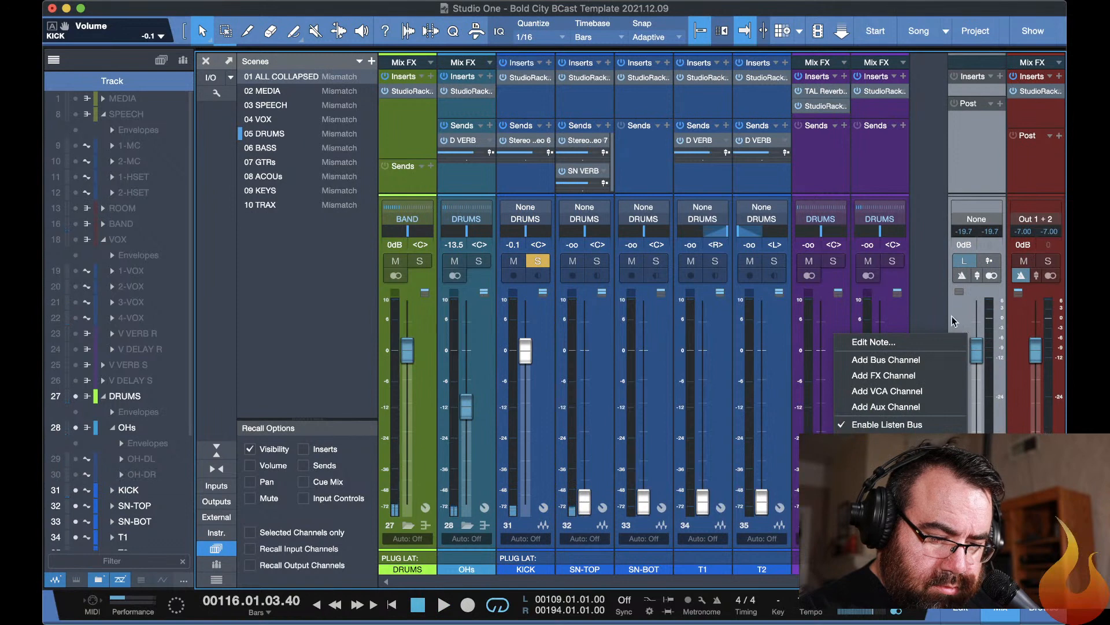
pyautogui.click(911, 268)
pyautogui.click(975, 222)
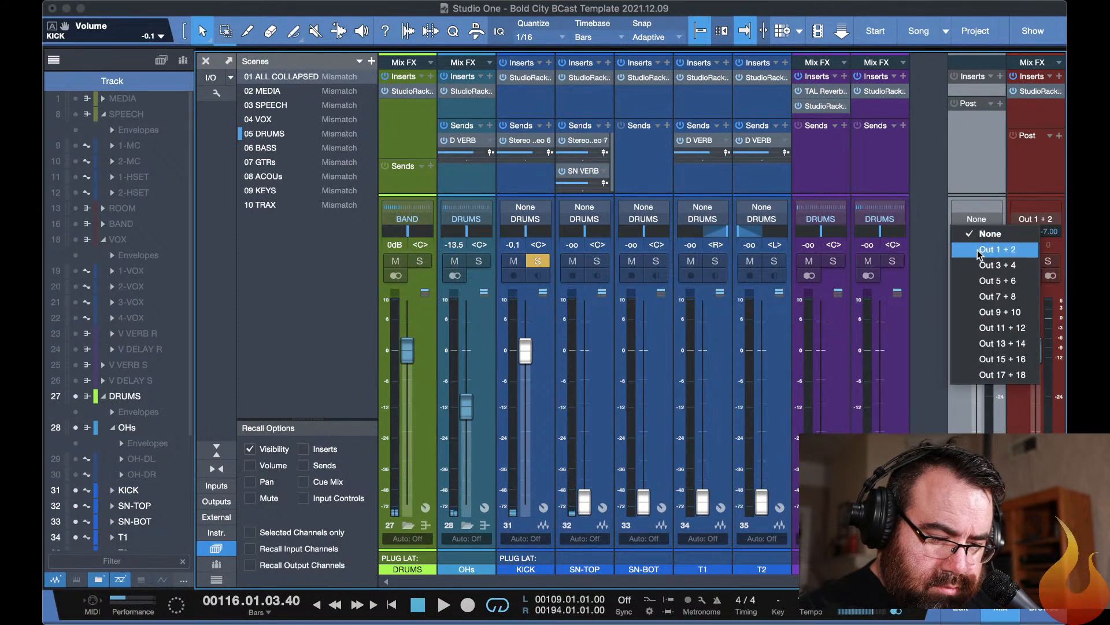
pyautogui.click(981, 248)
# Audition the soloed KICK through the Listen Bus, and open and close the bus's empty inserts window.
pyautogui.press('space')
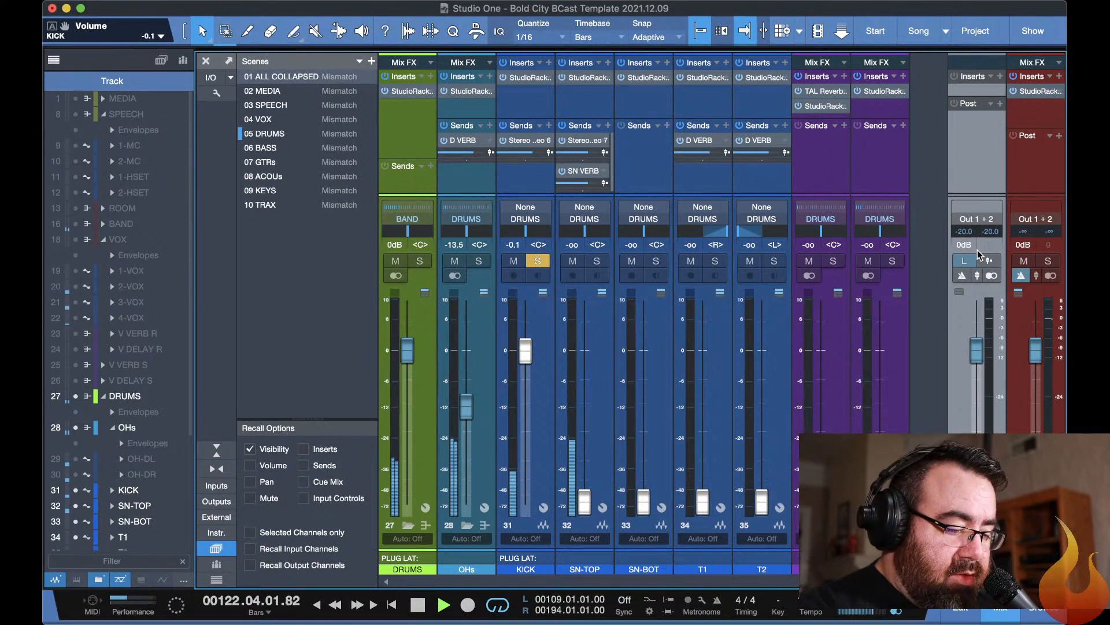
pyautogui.press('space')
pyautogui.press('F11')
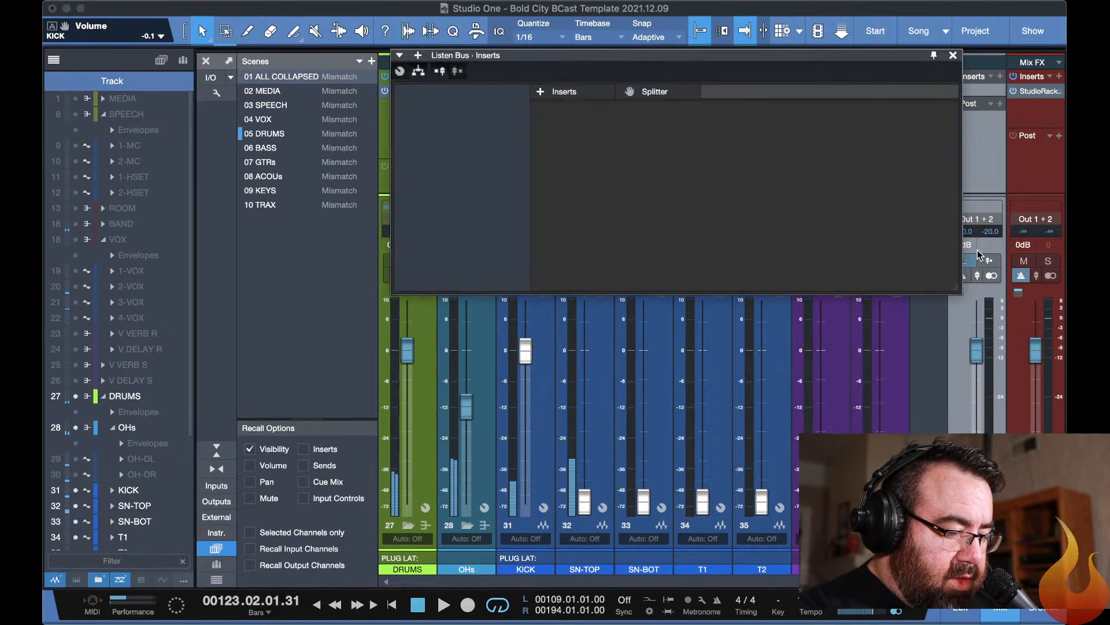
pyautogui.press('F11')
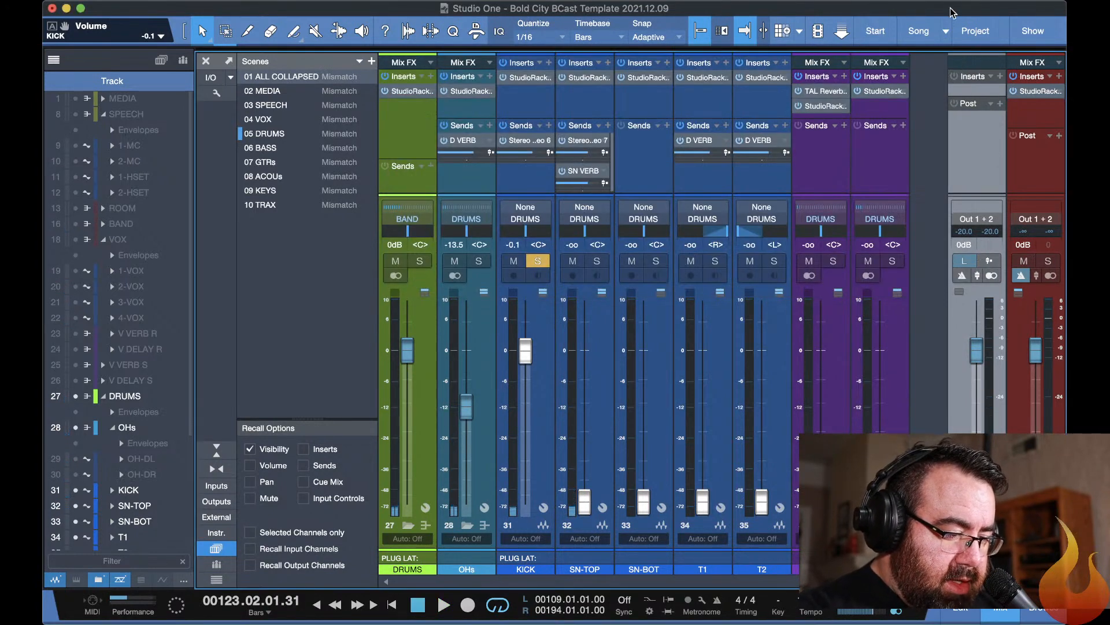
# Reopen the KICK StudioRack, enable the Slot 2 F6-RTA, and place its window beside the rack.
pyautogui.click(521, 81)
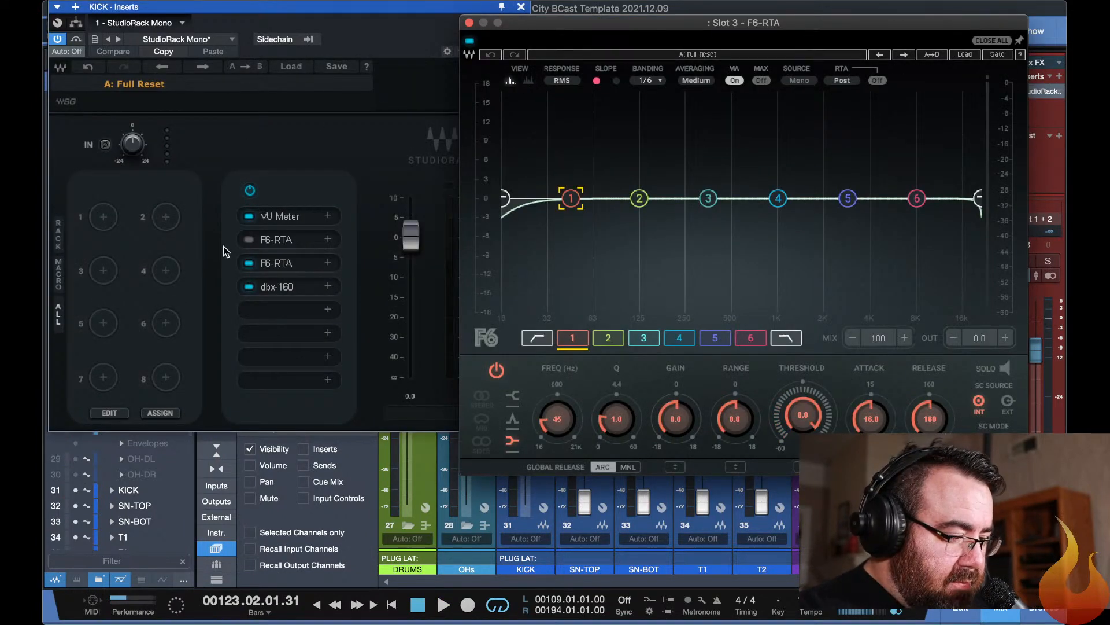
pyautogui.click(250, 247)
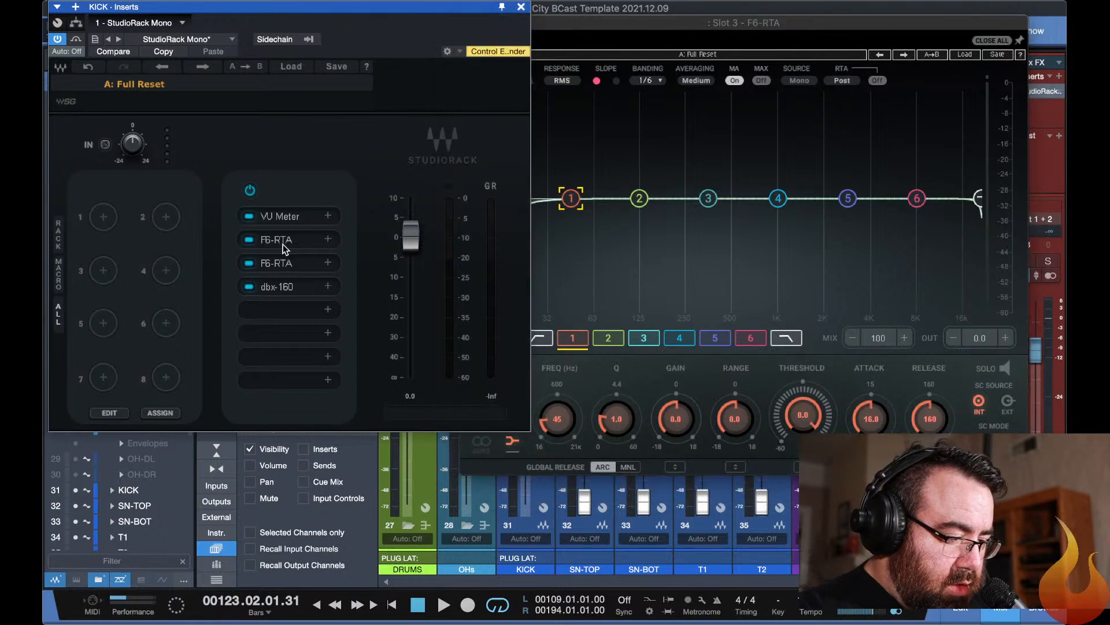
pyautogui.click(283, 245)
pyautogui.moveTo(484, 65); pyautogui.dragTo(672, 14)
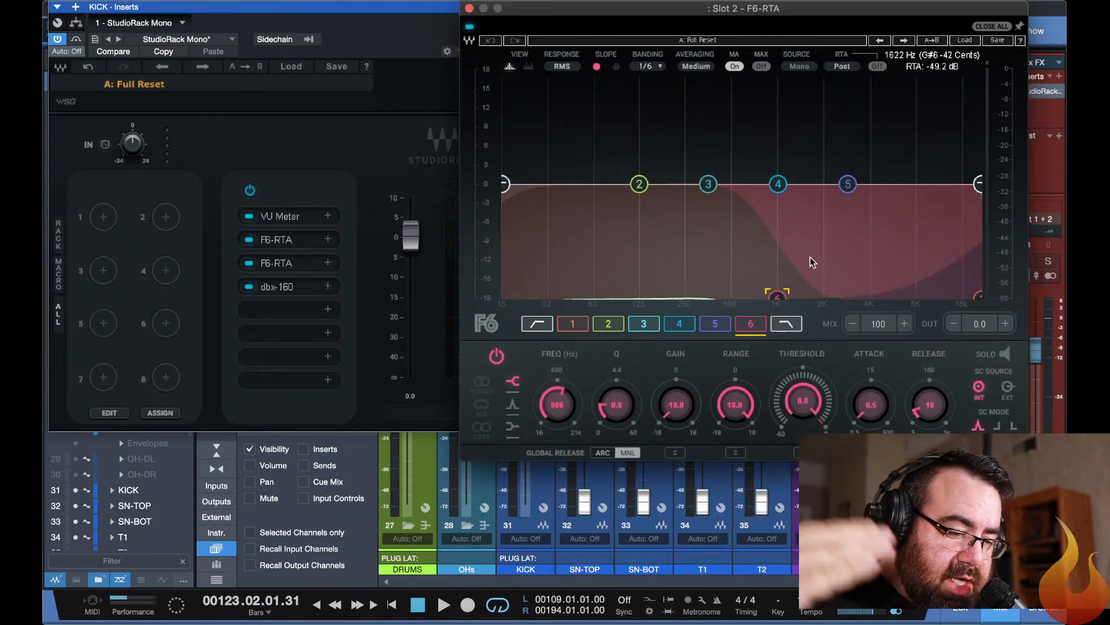
# During playback, disable band 1 of the KICK Slot 2 F6-RTA and set band 6's threshold to -39.5 dB.
pyautogui.press('space')
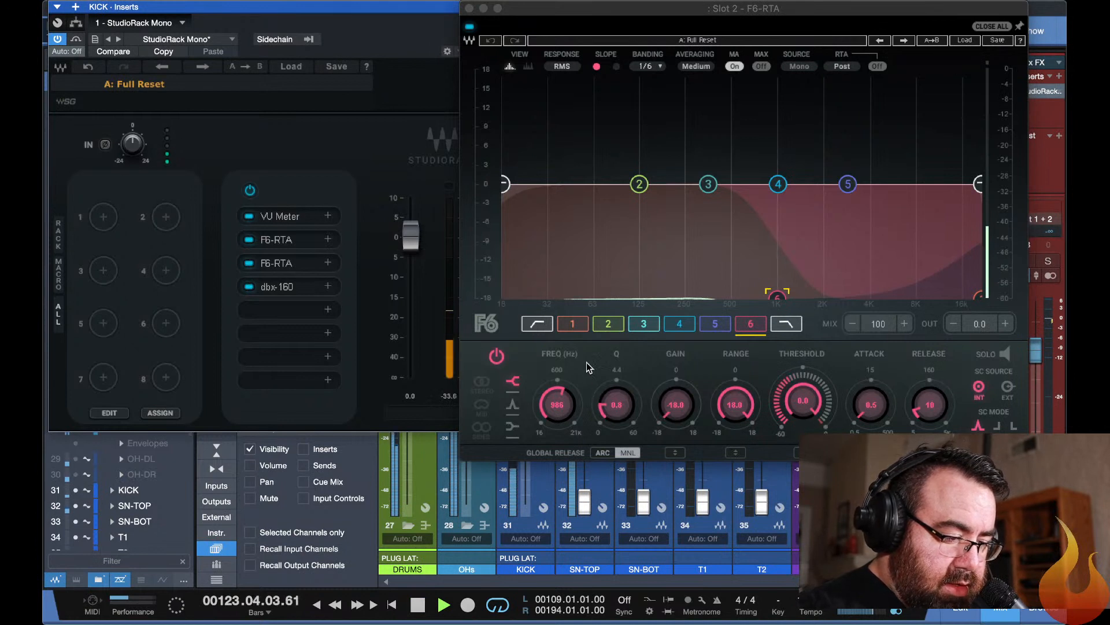
pyautogui.click(751, 329)
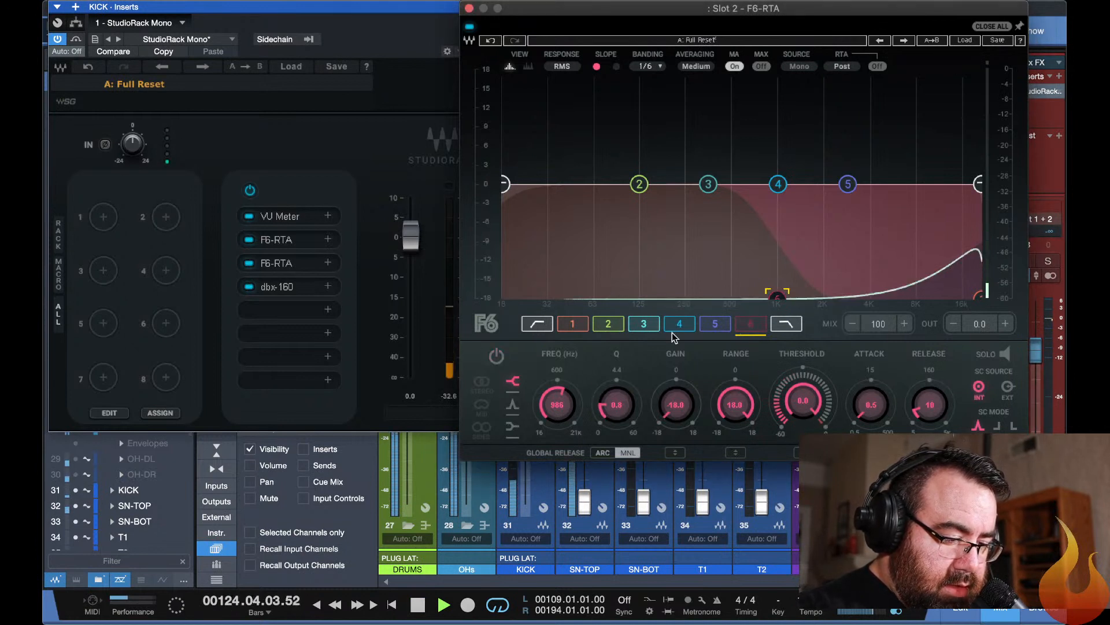
pyautogui.click(571, 324)
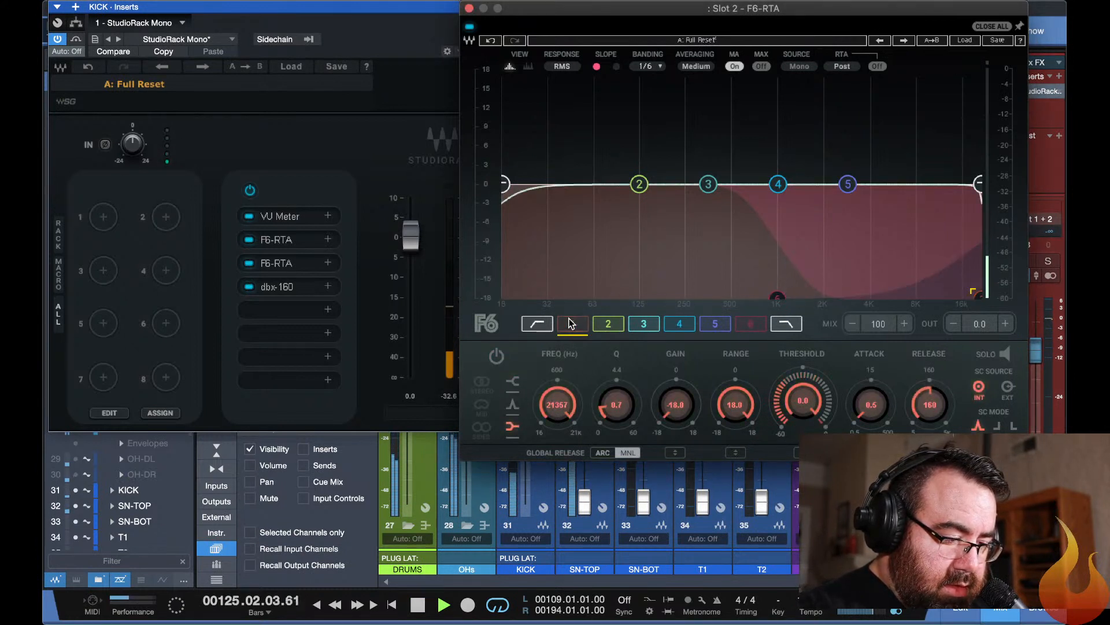
pyautogui.click(751, 325)
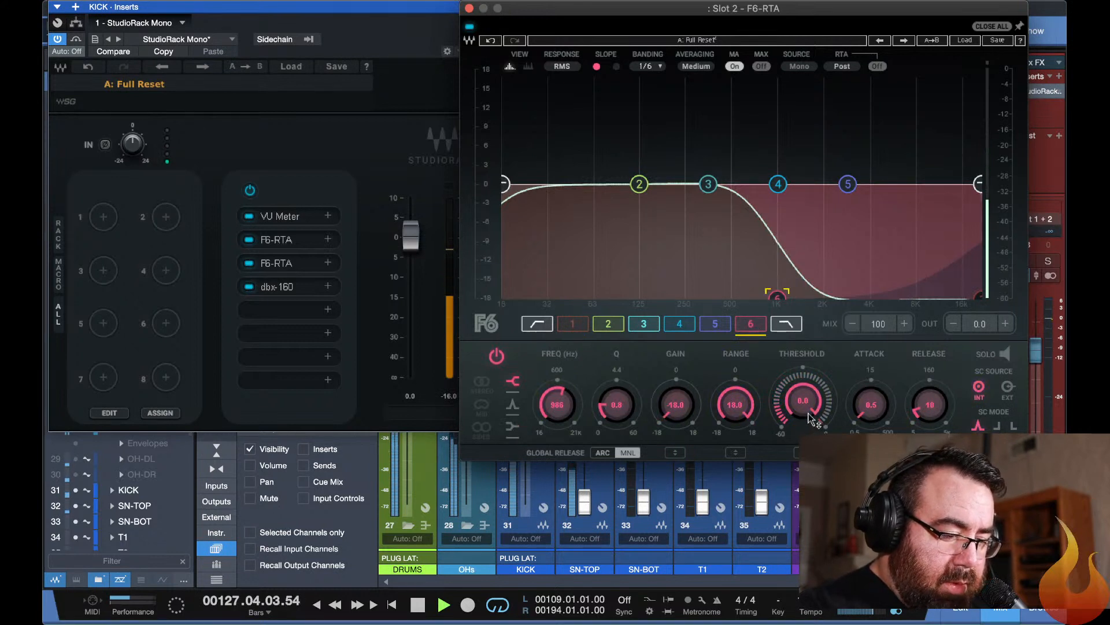
pyautogui.moveTo(807, 394); pyautogui.dragTo(807, 449)
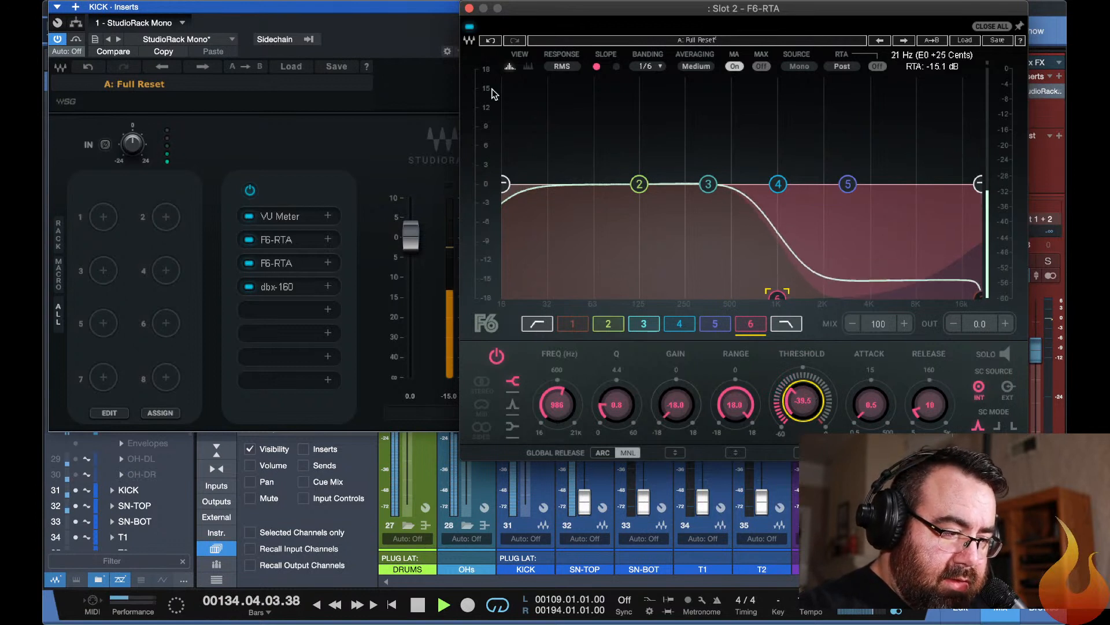
# Compare the KICK Slot 2 F6-RTA bypassed and active, re-enable band 1, and set its threshold to -34.7 dB.
pyautogui.click(470, 28)
pyautogui.click(470, 28)
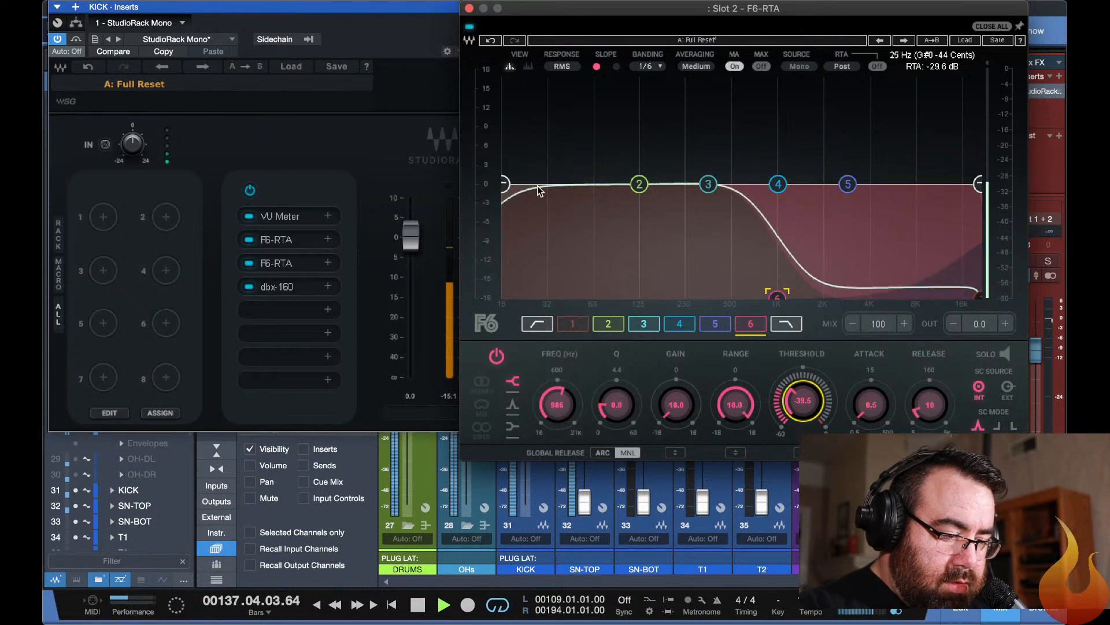
pyautogui.click(573, 325)
pyautogui.click(572, 327)
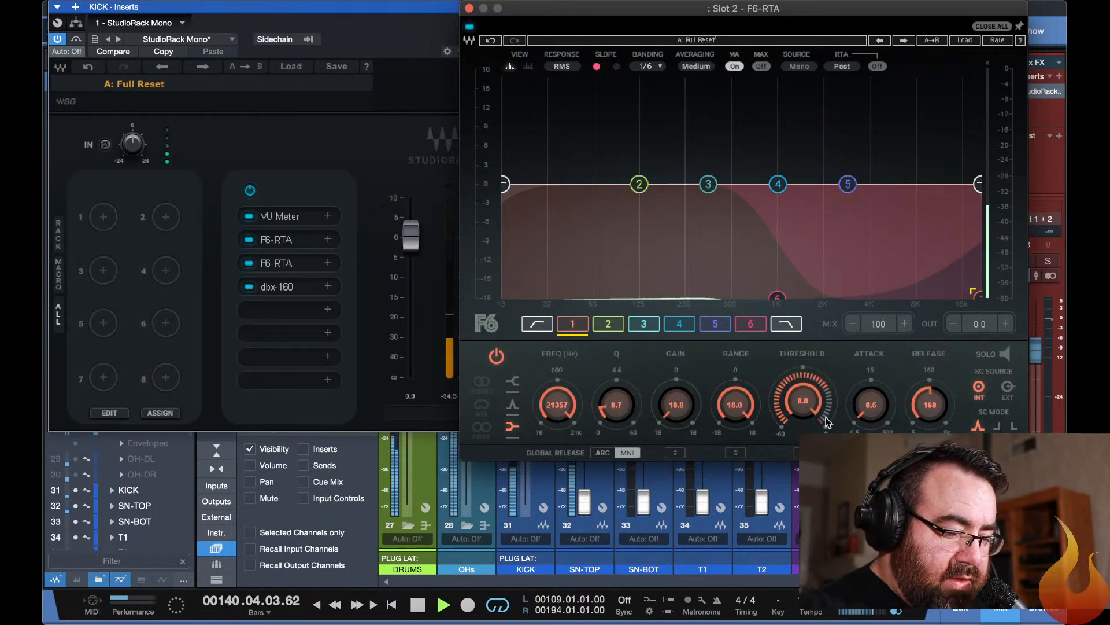
pyautogui.moveTo(827, 423); pyautogui.dragTo(827, 491)
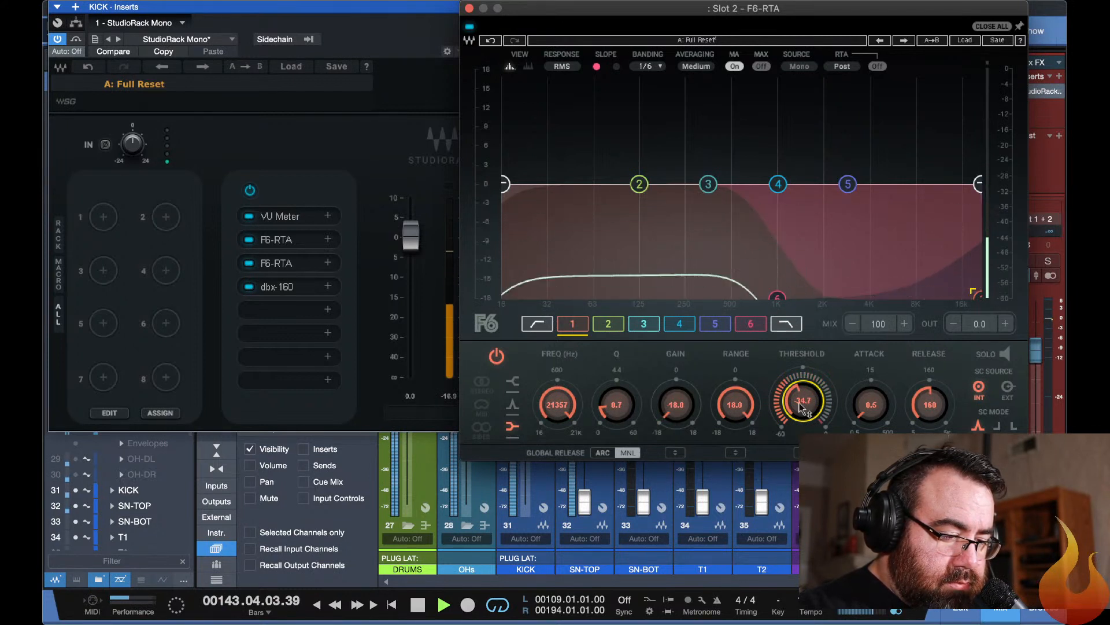
# Compare band 6 of the KICK Slot 2 F6-RTA off and on, and set its release to about 73.
pyautogui.click(752, 325)
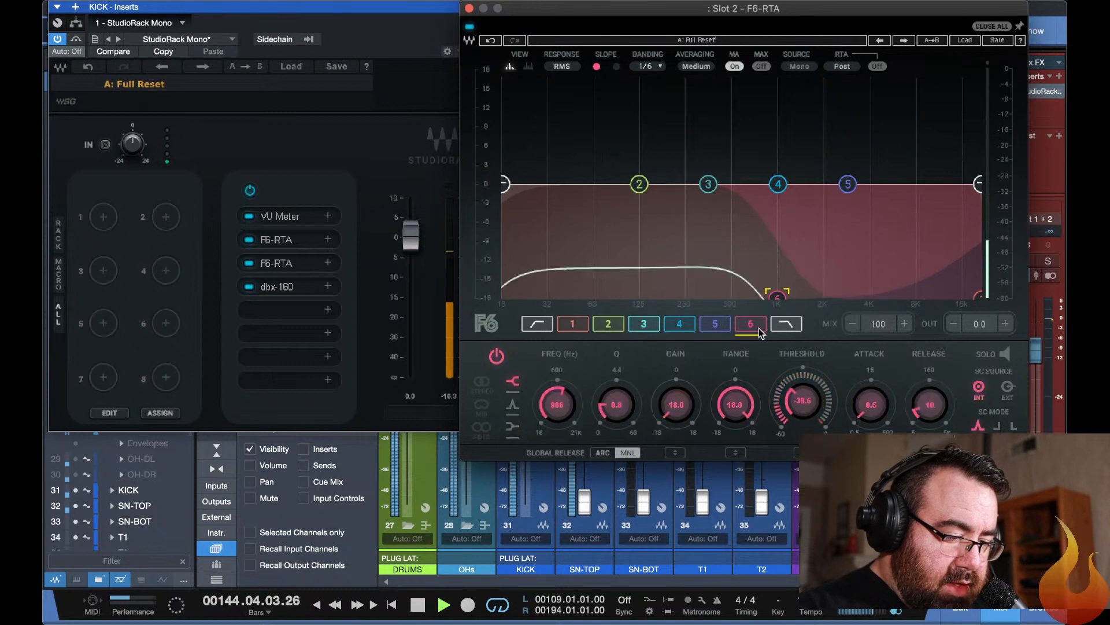
pyautogui.click(752, 326)
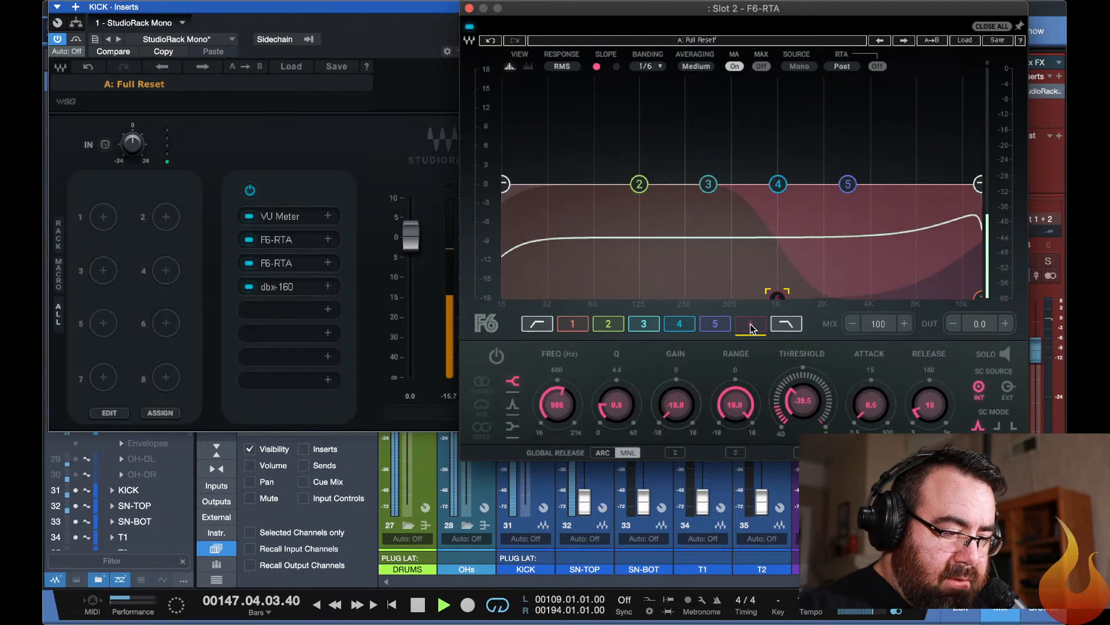
pyautogui.click(751, 326)
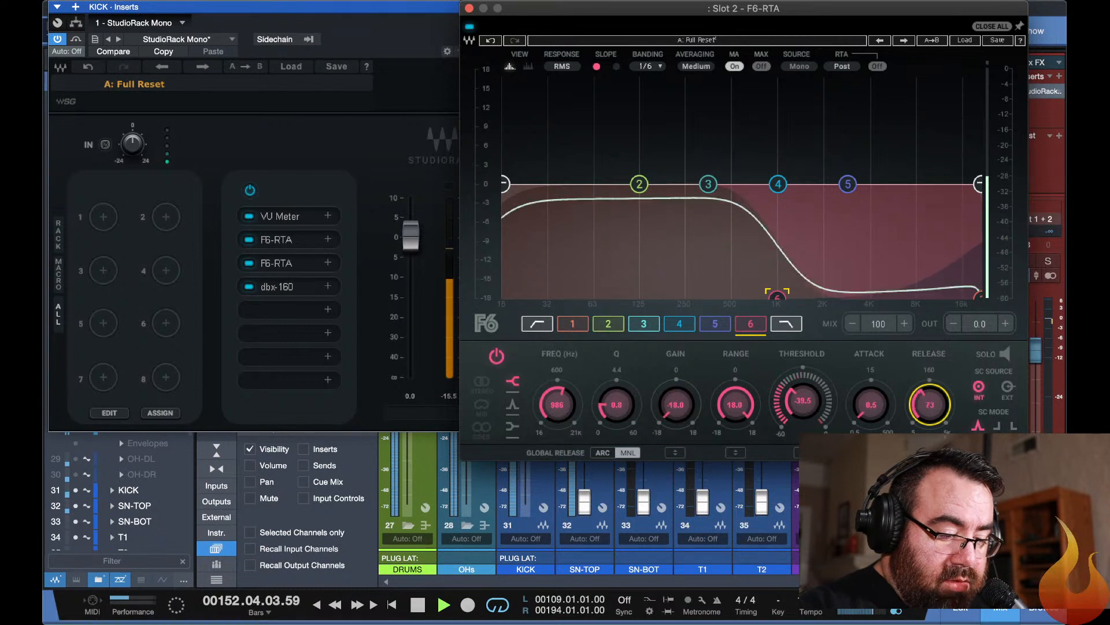
pyautogui.moveTo(930, 404)
pyautogui.mouseDown()
pyautogui.moveTo(929, 353)
pyautogui.moveTo(928, 409)
pyautogui.mouseUp()
pyautogui.press('F11')
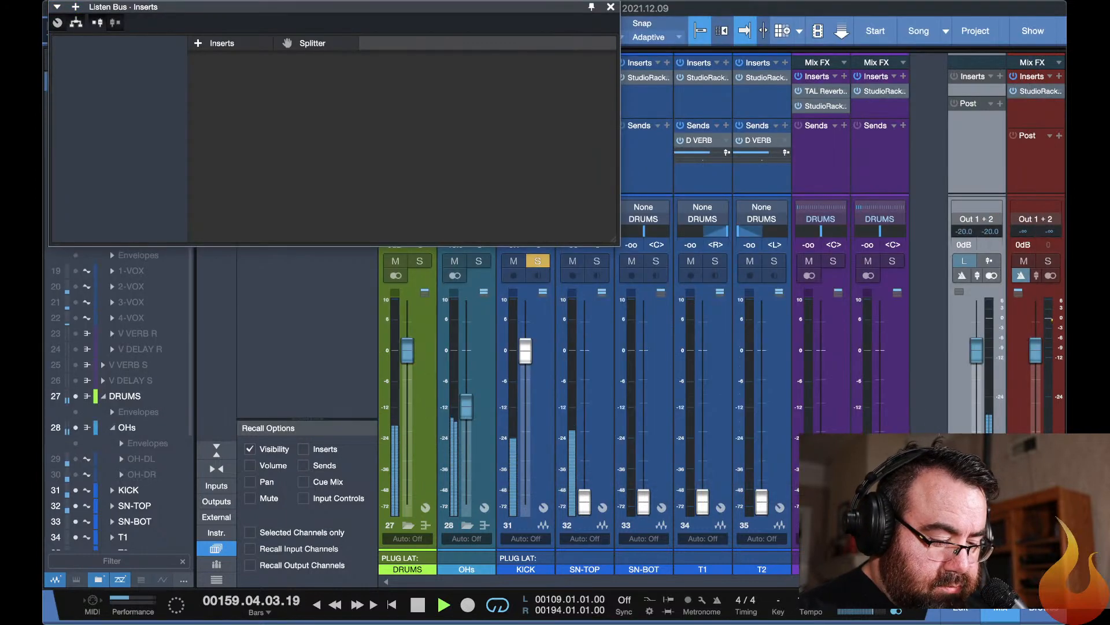
# Reopen the KICK StudioRack from the mixer and adjust its input gain.
pyautogui.press('F11')
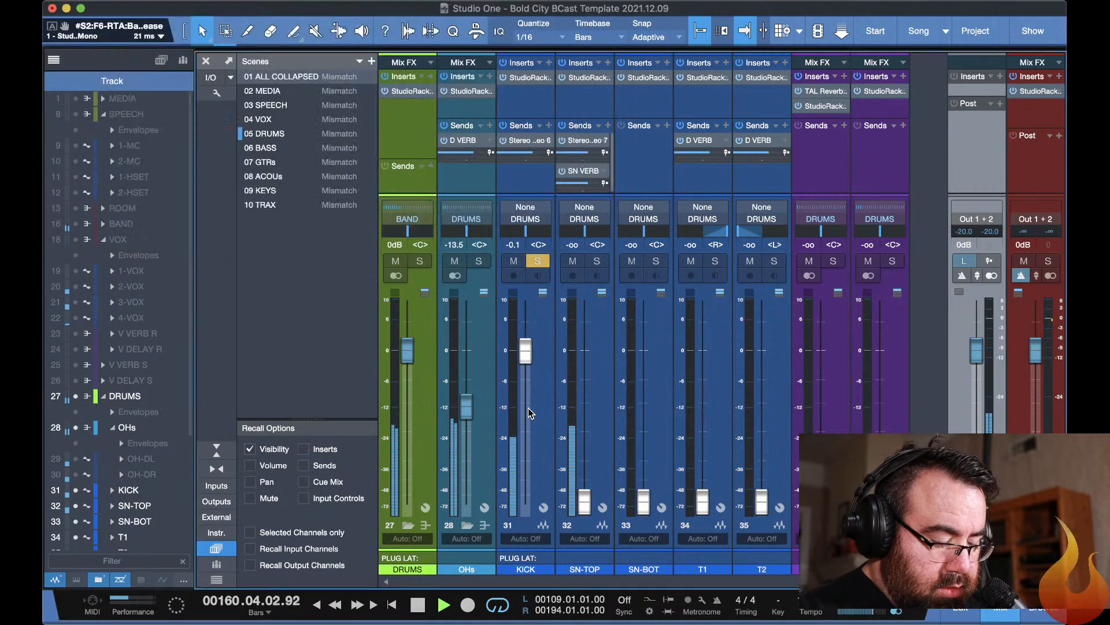
pyautogui.press('F11')
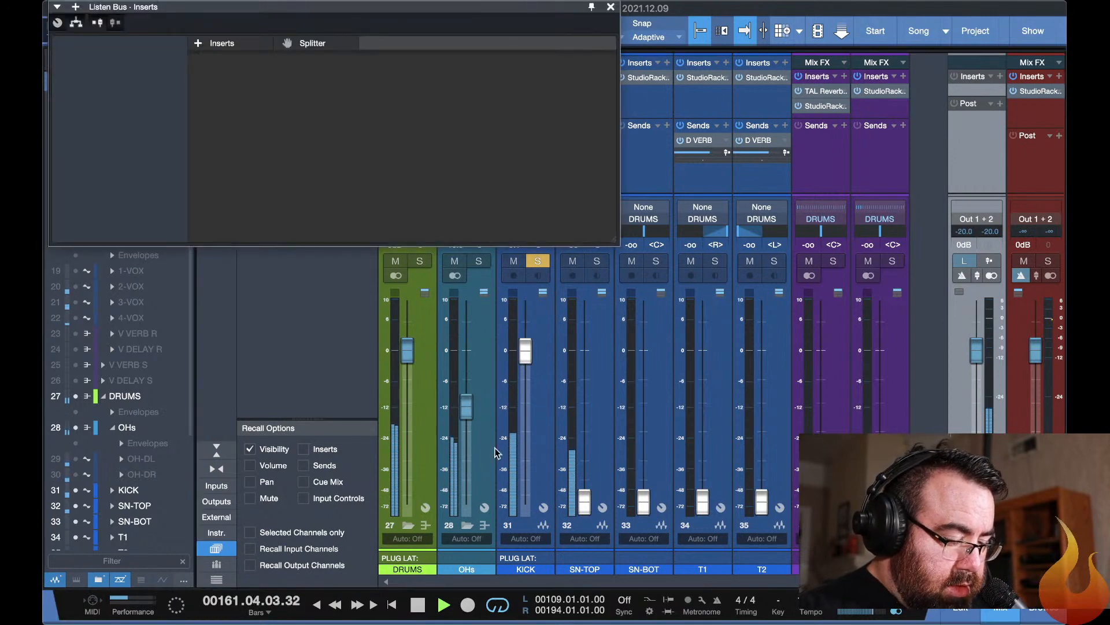
pyautogui.press('F11')
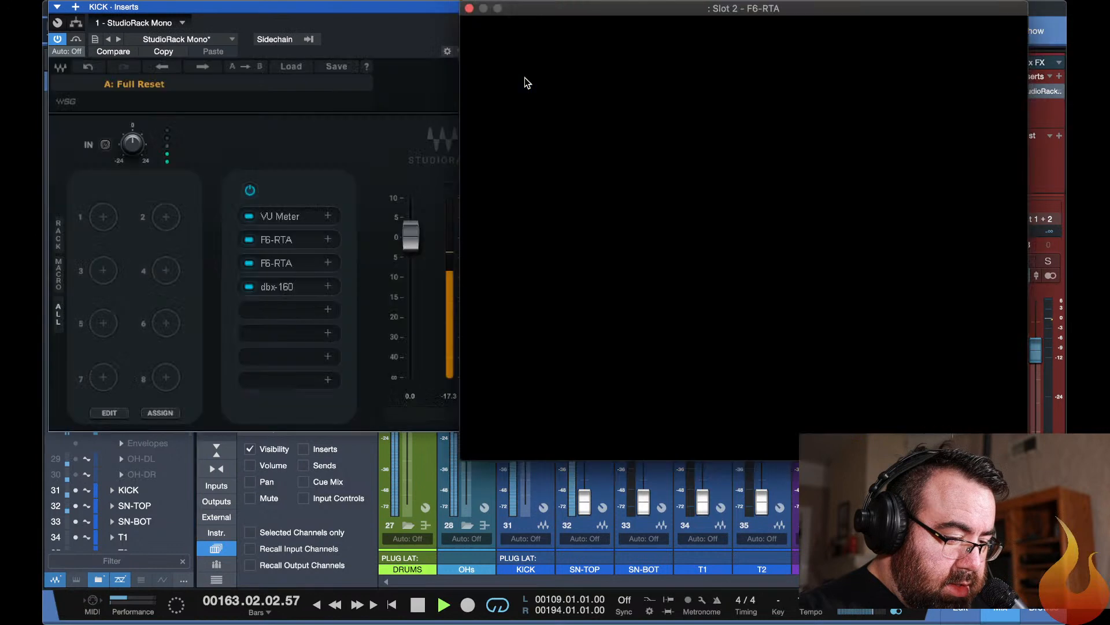
pyautogui.click(526, 80)
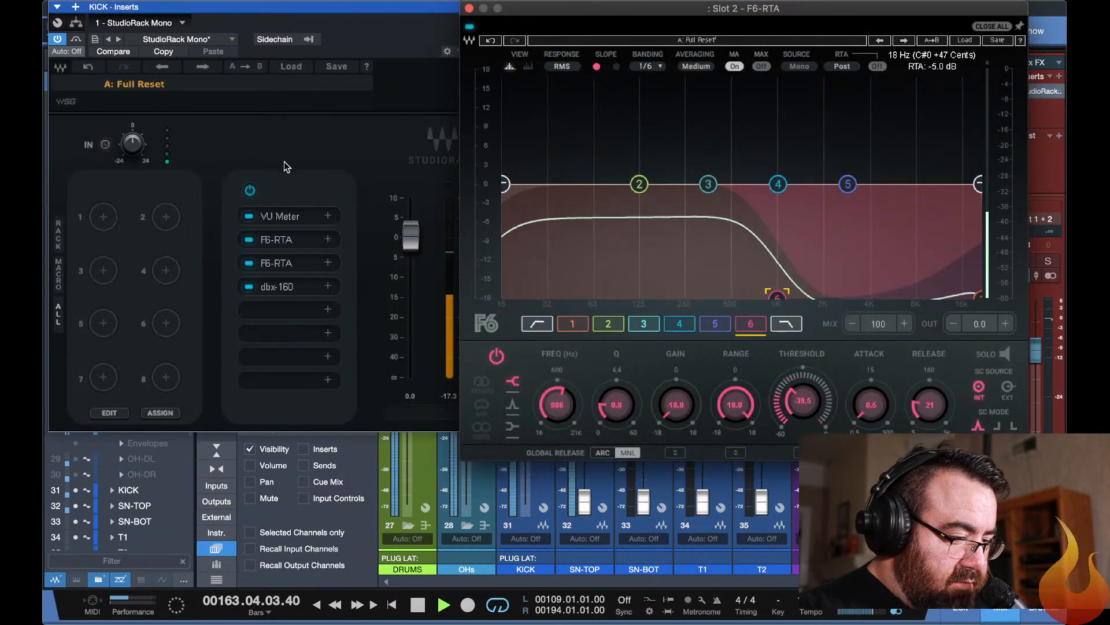
pyautogui.moveTo(133, 144); pyautogui.dragTo(133, 130)
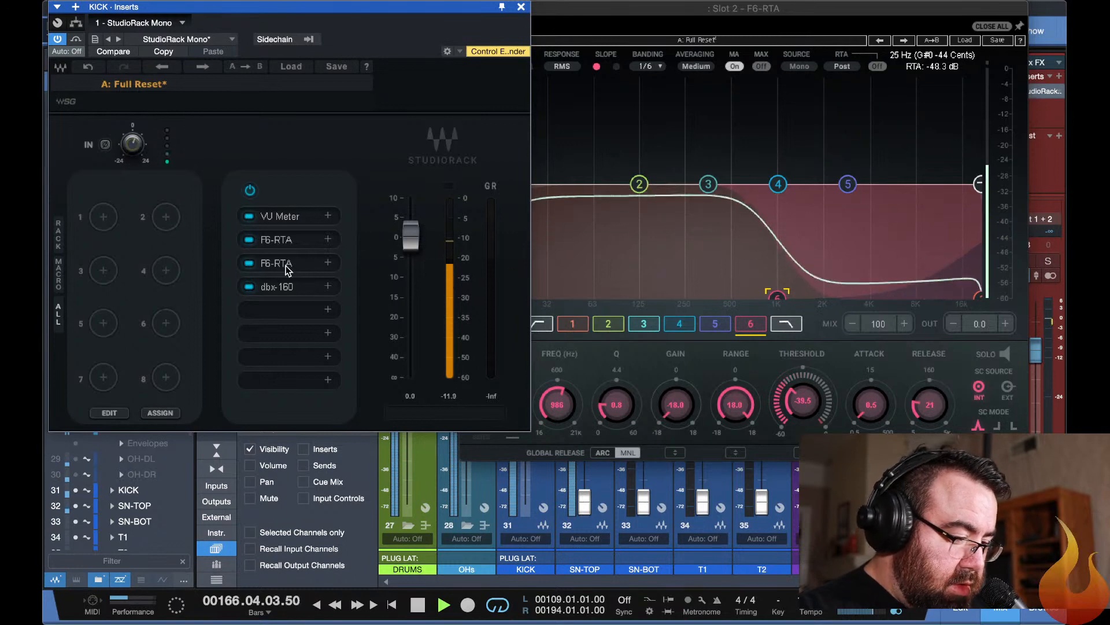
# Open the Slot 4 dbx-160 on KICK, lower its threshold slightly, and raise its output gain slightly.
pyautogui.click(285, 287)
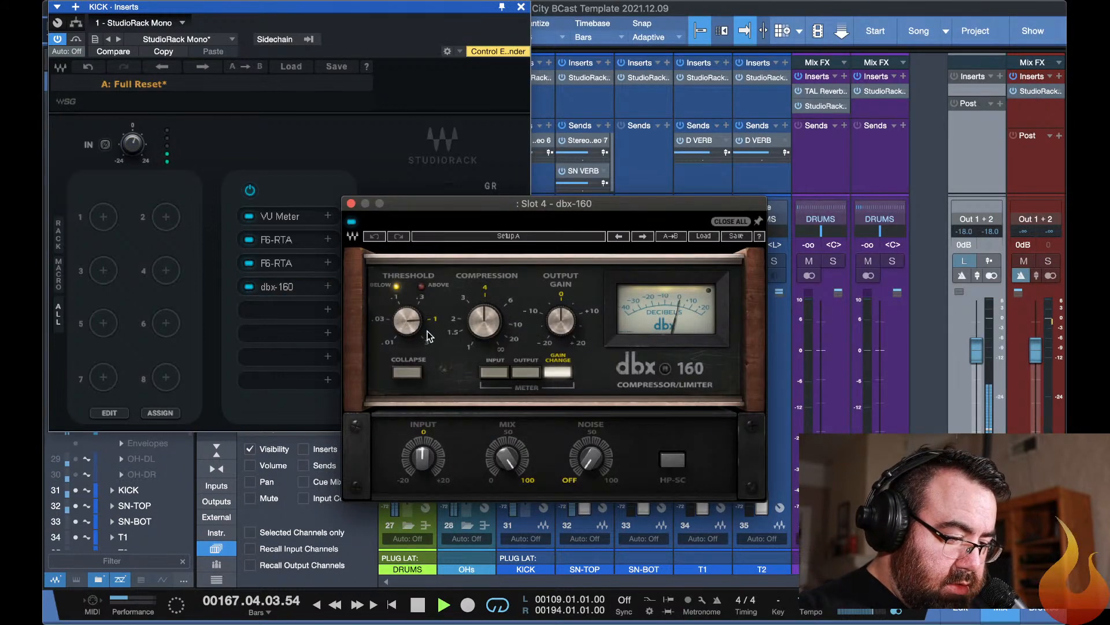
pyautogui.moveTo(409, 323); pyautogui.dragTo(410, 324)
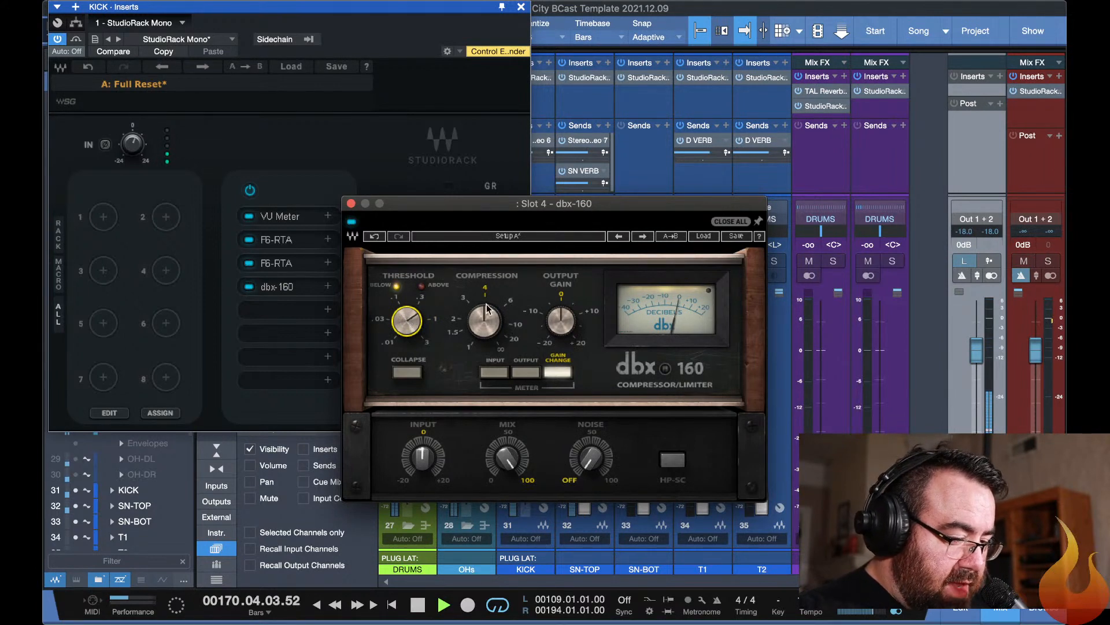
pyautogui.moveTo(561, 320); pyautogui.dragTo(561, 315)
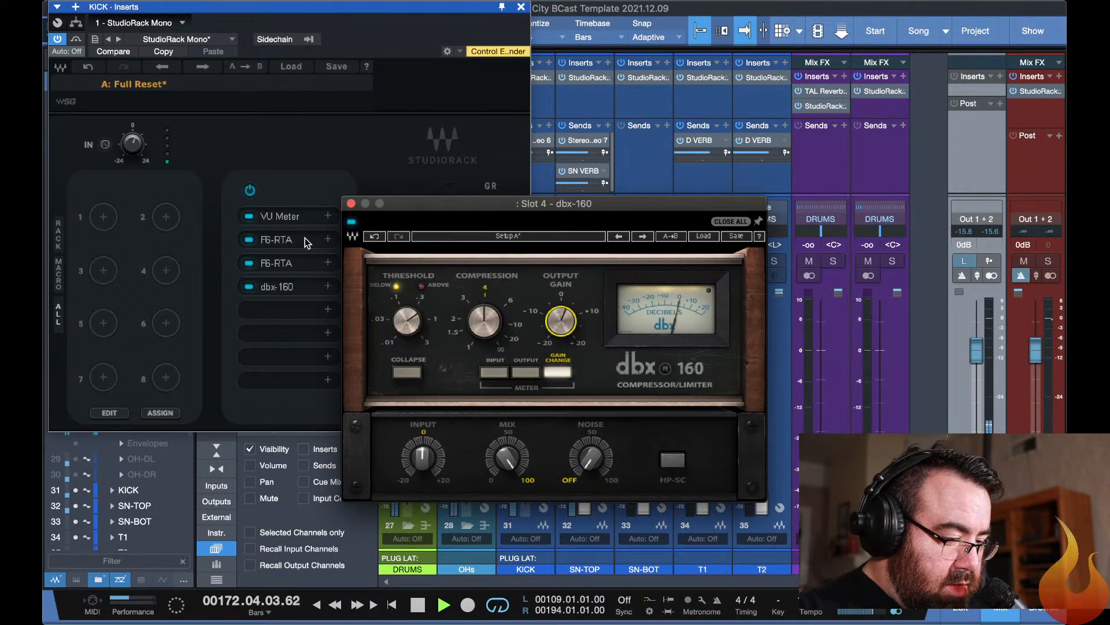
# In the KICK Slot 3 F6-RTA, boost band 6 by 5.5 dB at 5180 Hz and cut band 2 by 2.5 dB at 102 Hz.
pyautogui.click(277, 262)
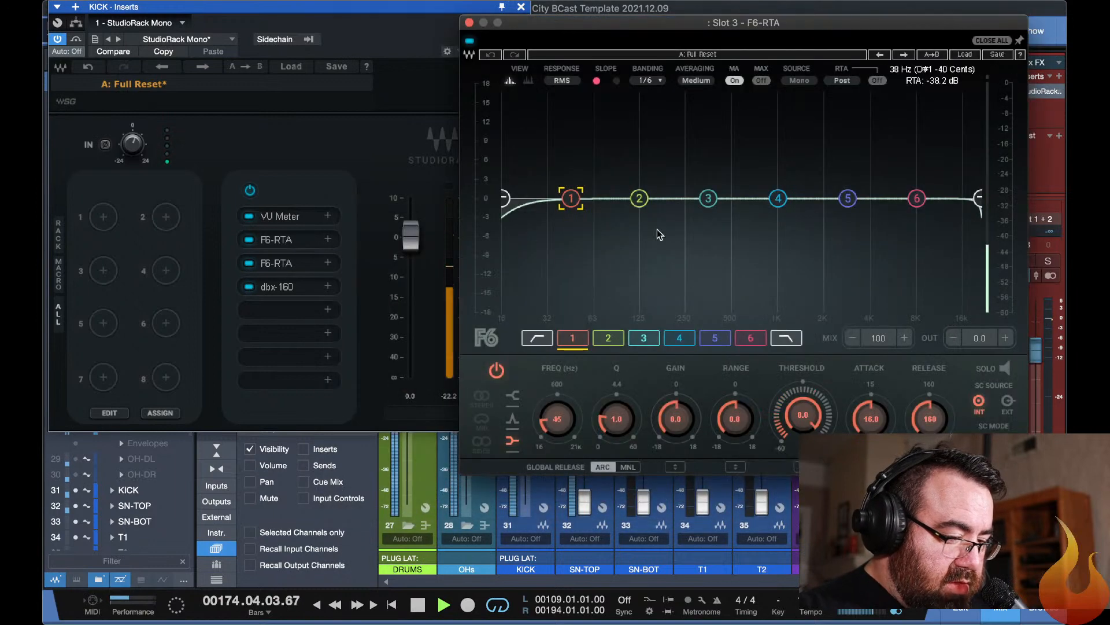
pyautogui.moveTo(916, 198); pyautogui.dragTo(887, 163)
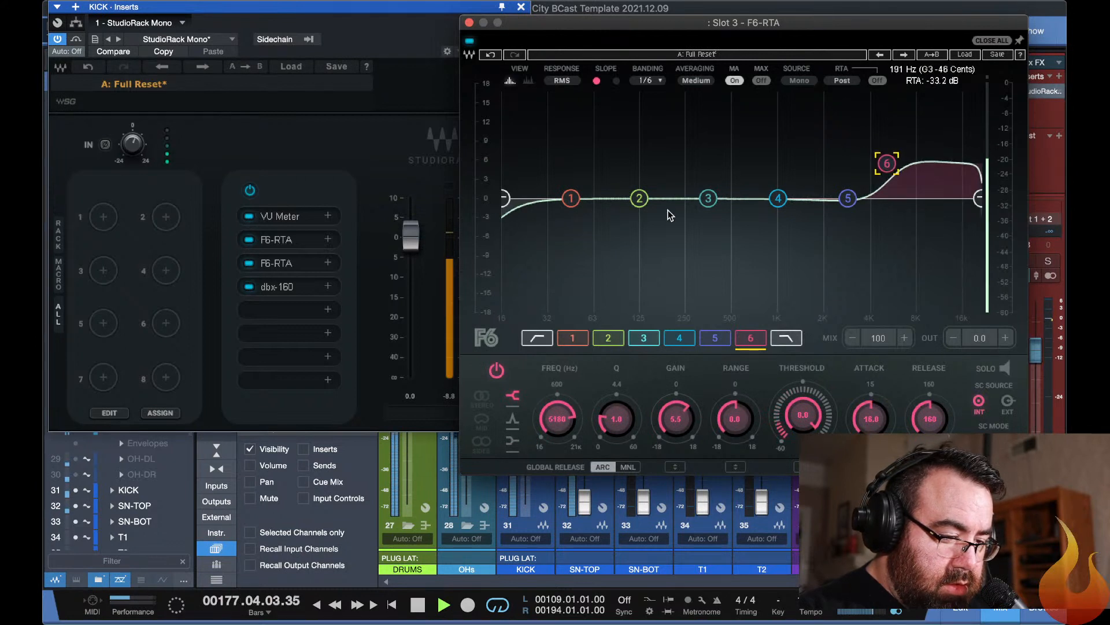
pyautogui.moveTo(639, 198)
pyautogui.mouseDown()
pyautogui.moveTo(625, 124)
pyautogui.moveTo(633, 224)
pyautogui.moveTo(626, 215)
pyautogui.mouseUp()
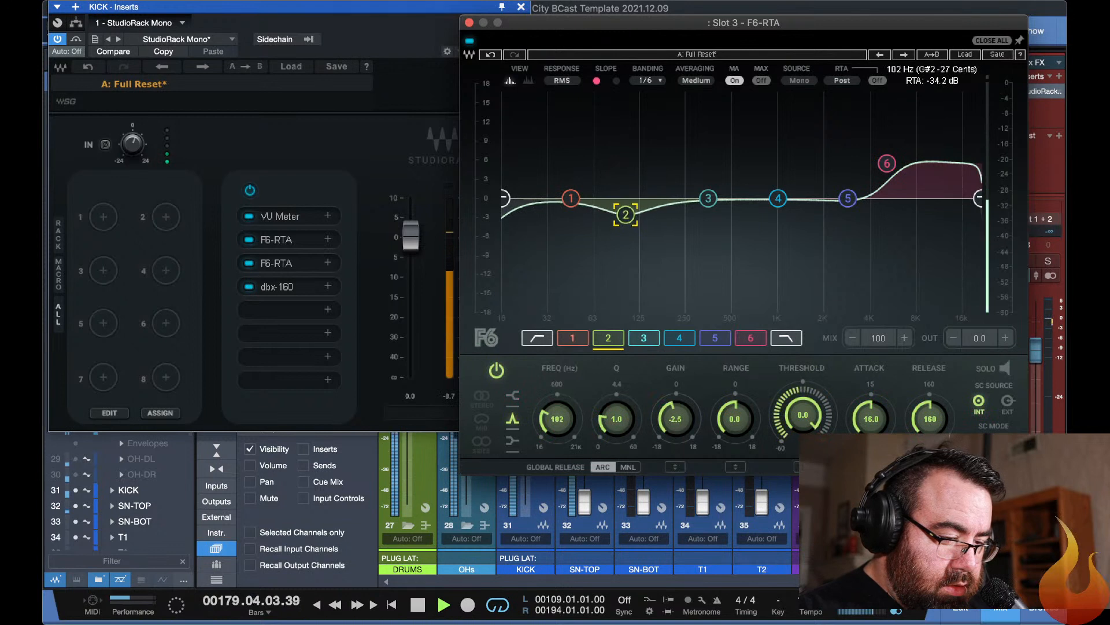
# Set the KICK Slot 3 F6-RTA high-pass filter to 41 Hz and compare the EQ bypassed and active.
pyautogui.click(504, 198)
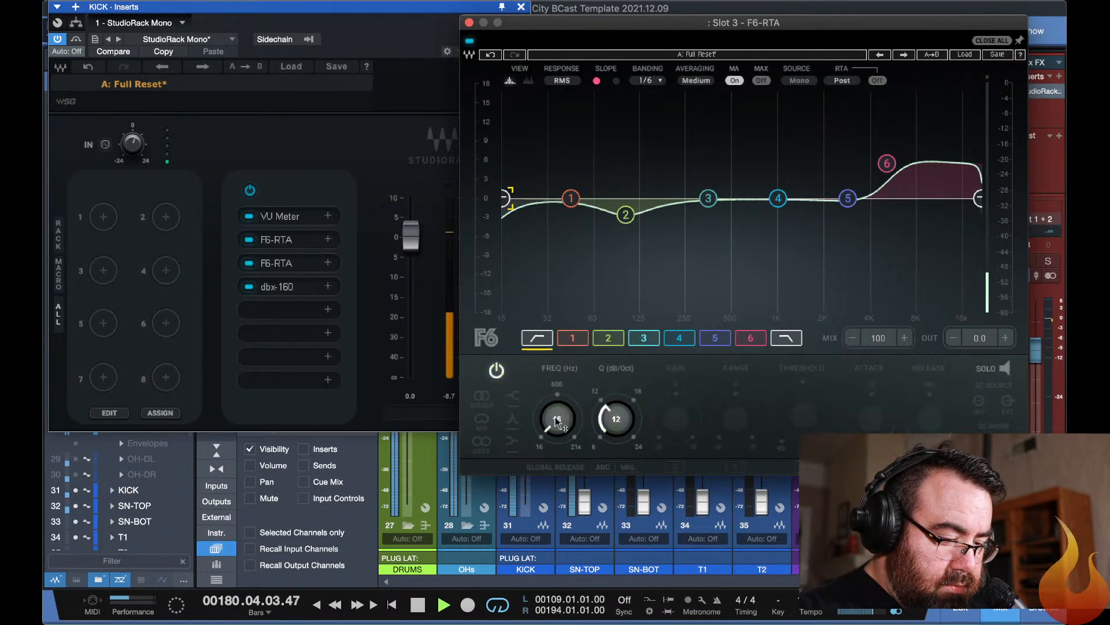
pyautogui.moveTo(557, 422); pyautogui.dragTo(557, 399)
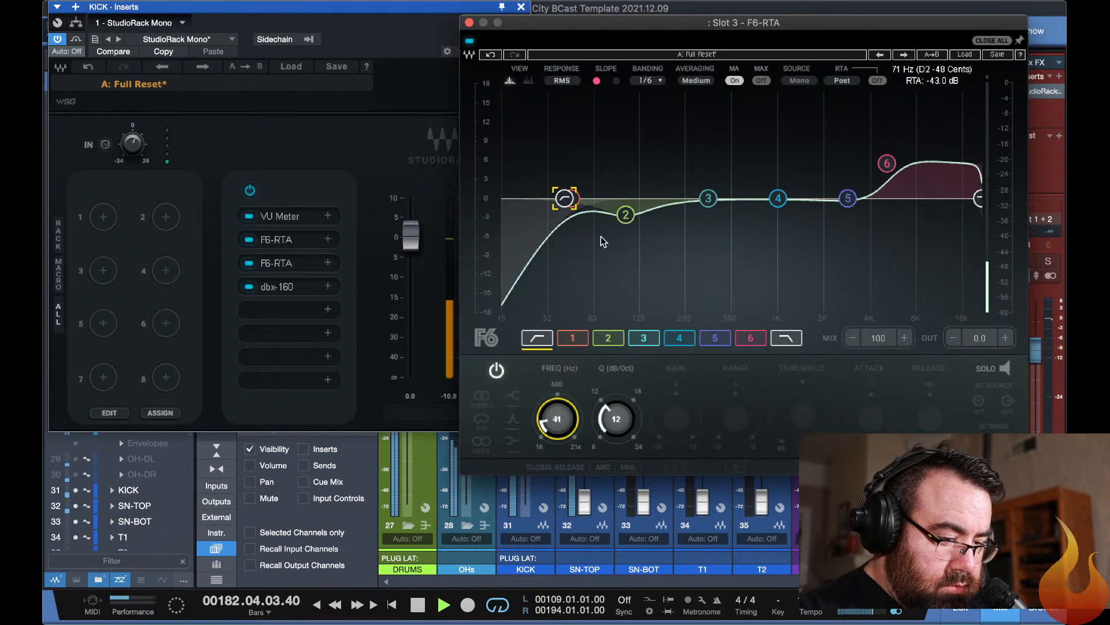
pyautogui.click(469, 40)
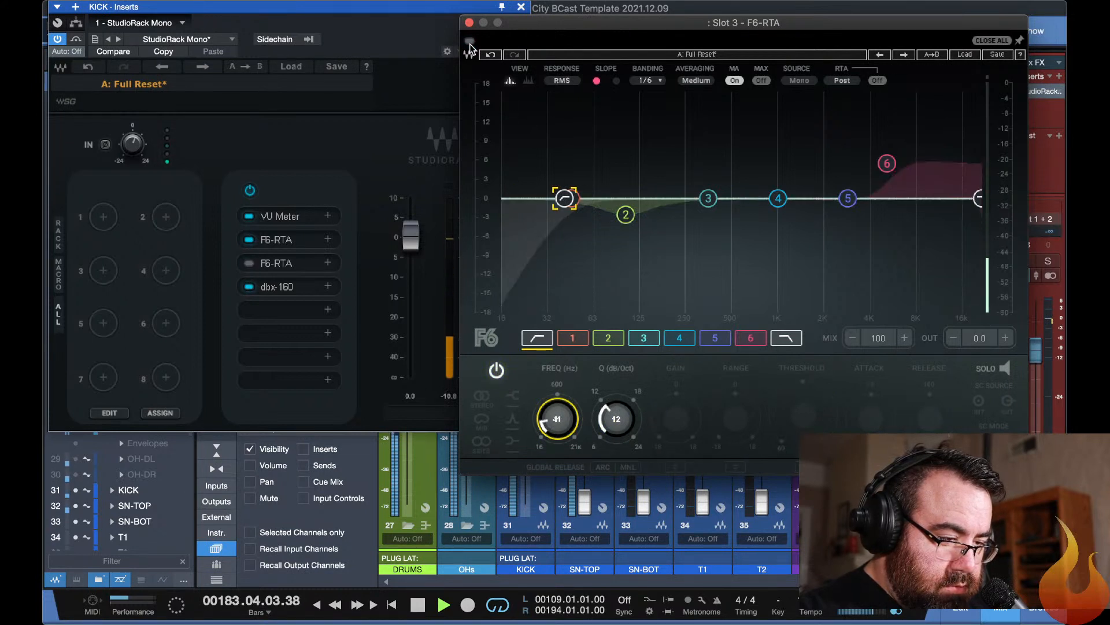
pyautogui.click(469, 42)
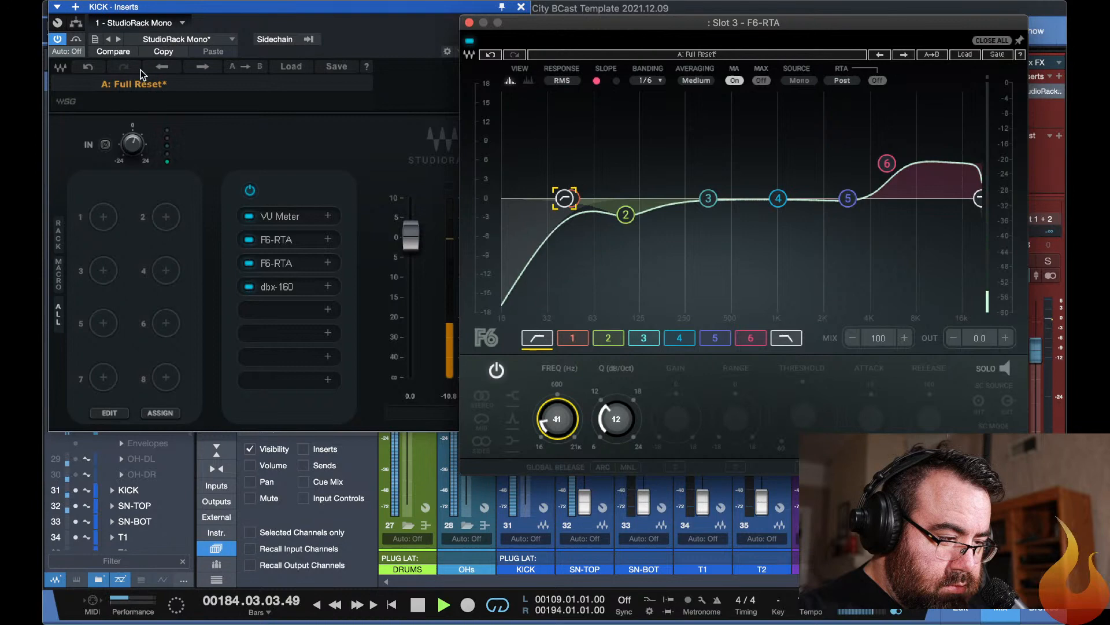
# Bypass the KICK StudioRack, return to the mixer, and unsolo the KICK channel.
pyautogui.click(57, 40)
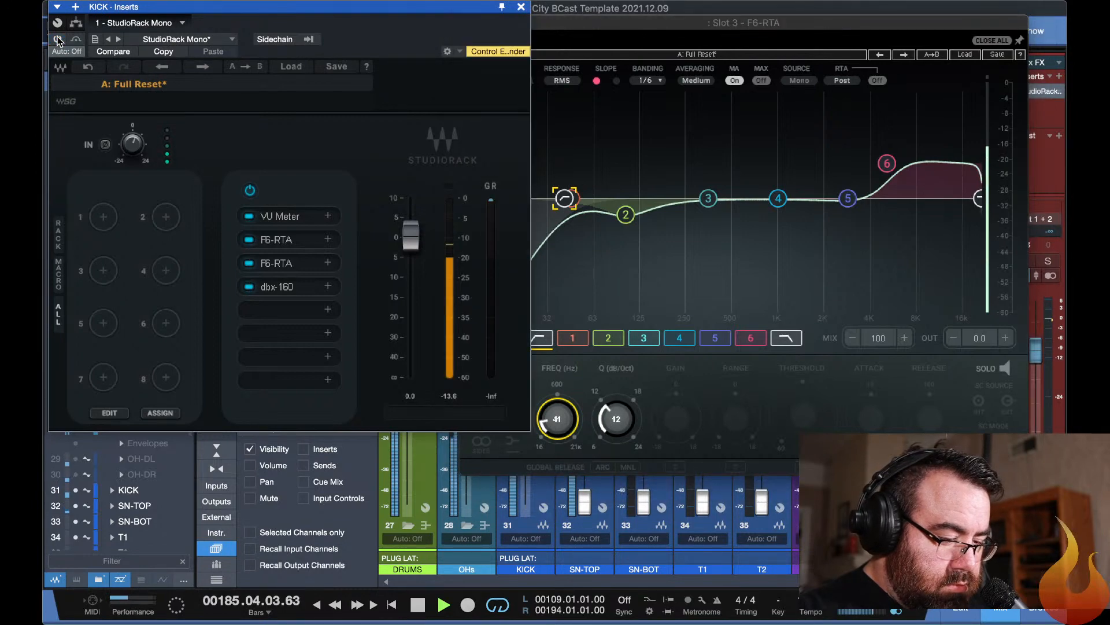
pyautogui.press('F11')
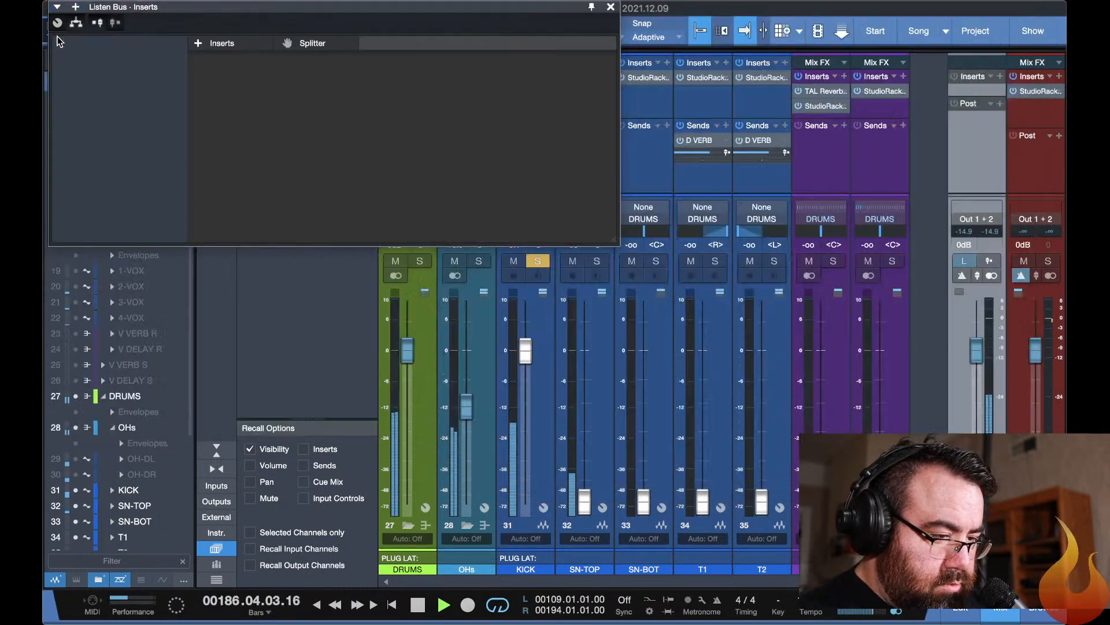
pyautogui.press('F11')
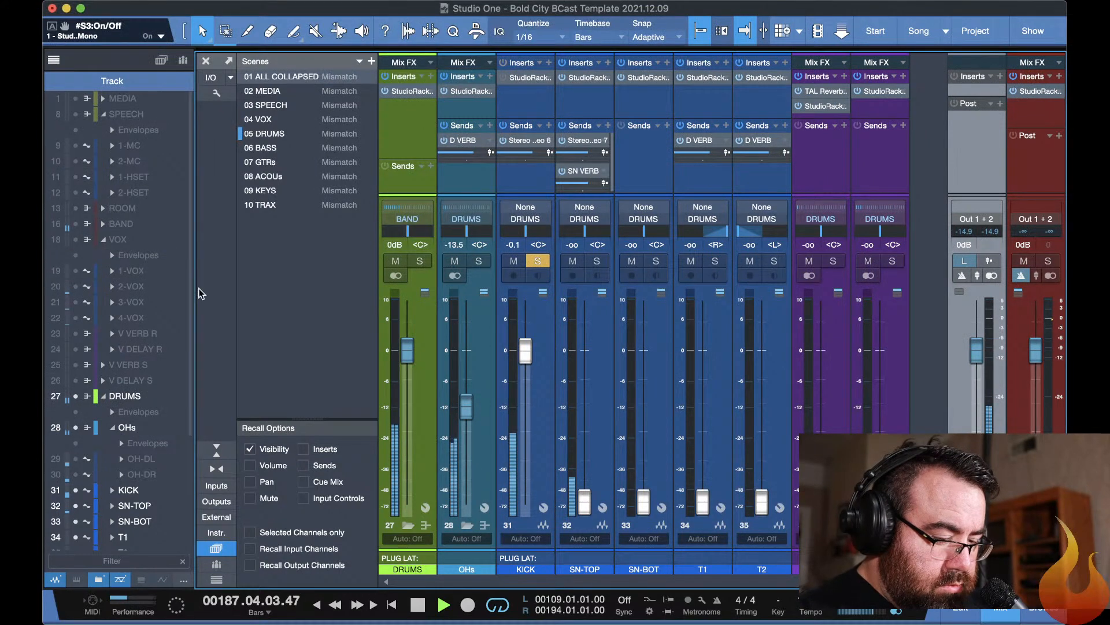
pyautogui.click(509, 151)
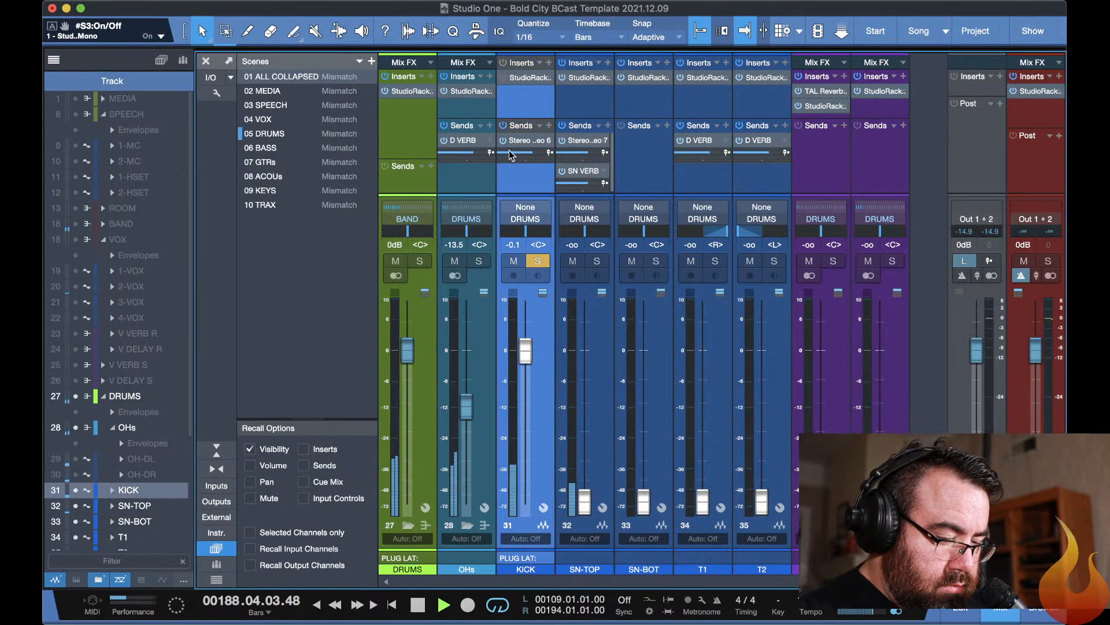
pyautogui.click(538, 261)
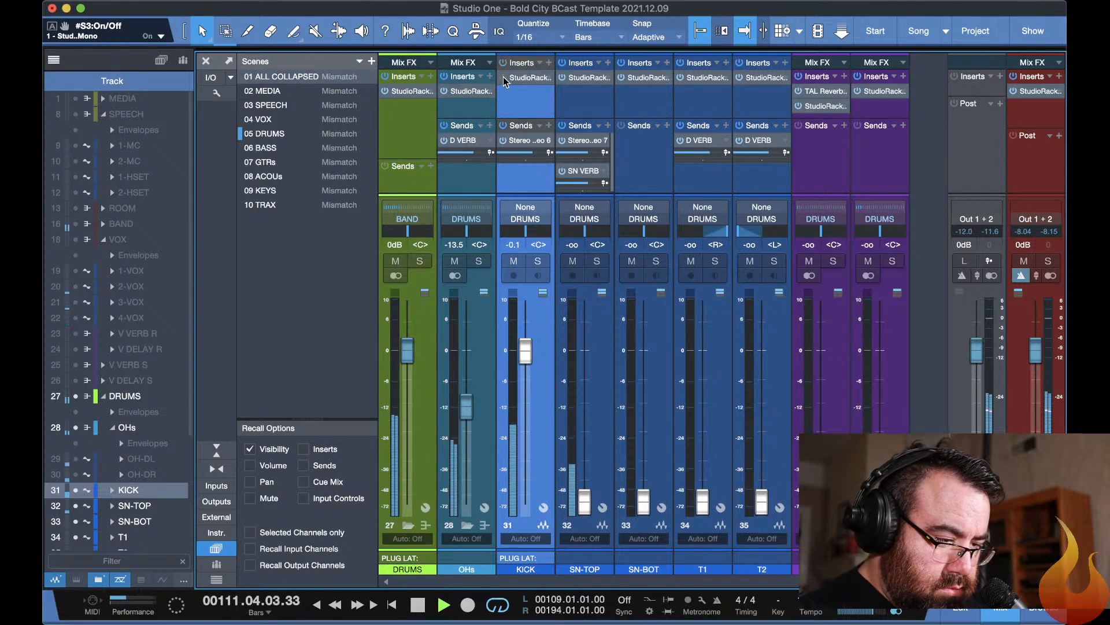
# Reopen the KICK Slot 3 F6-RTA, move band 6 to about 3655 Hz, and cut band 3 by 4.8 dB at 251 Hz.
pyautogui.click(525, 79)
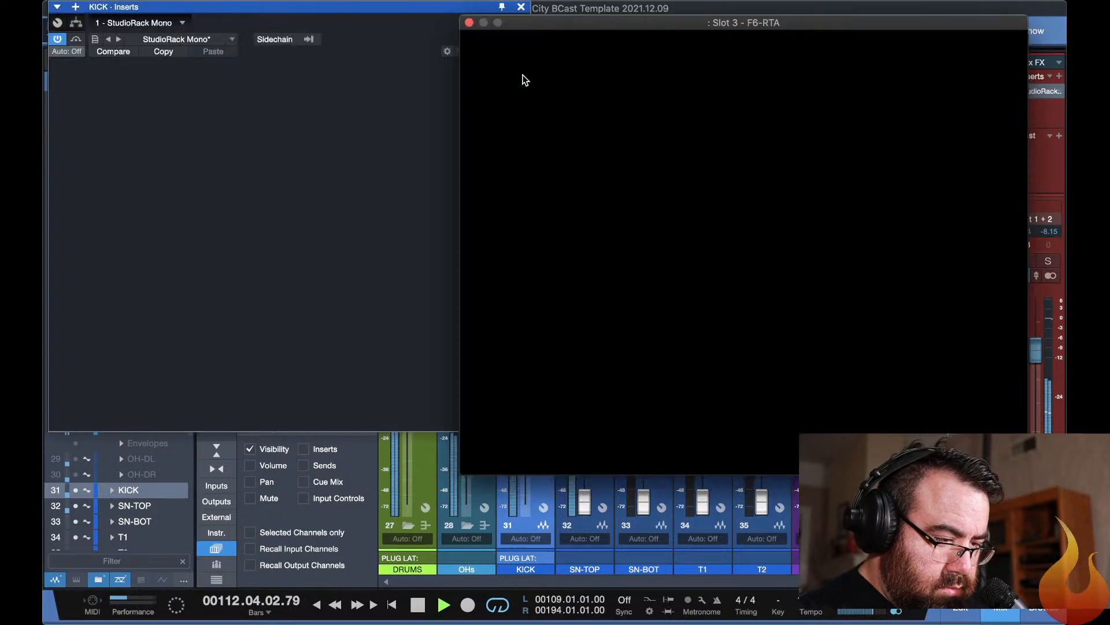
pyautogui.moveTo(888, 161); pyautogui.dragTo(864, 167)
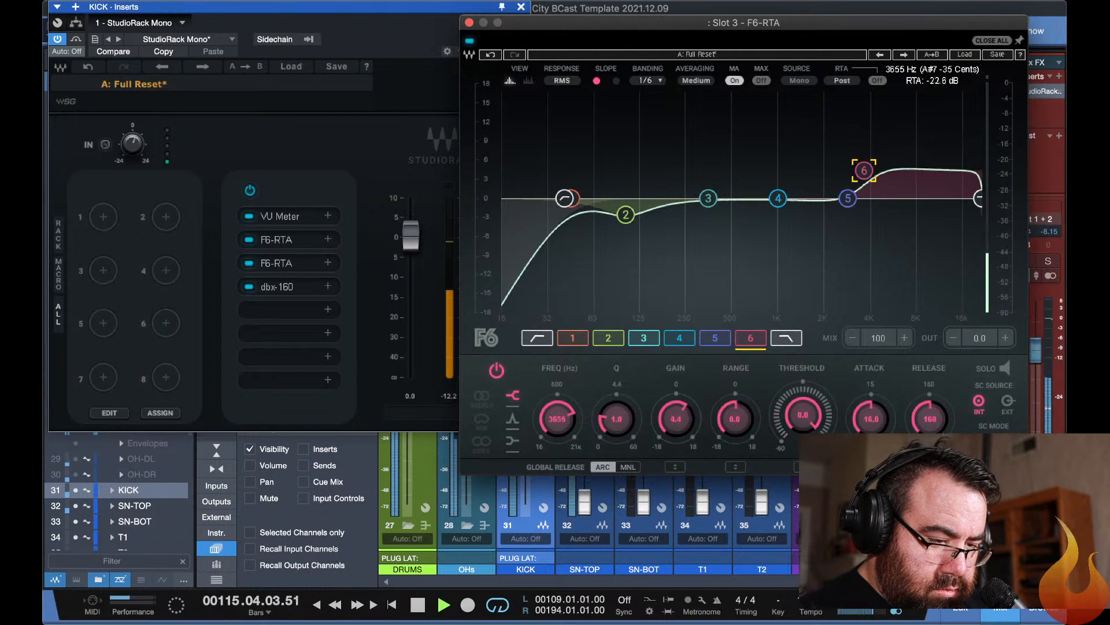
pyautogui.moveTo(706, 200); pyautogui.dragTo(686, 229)
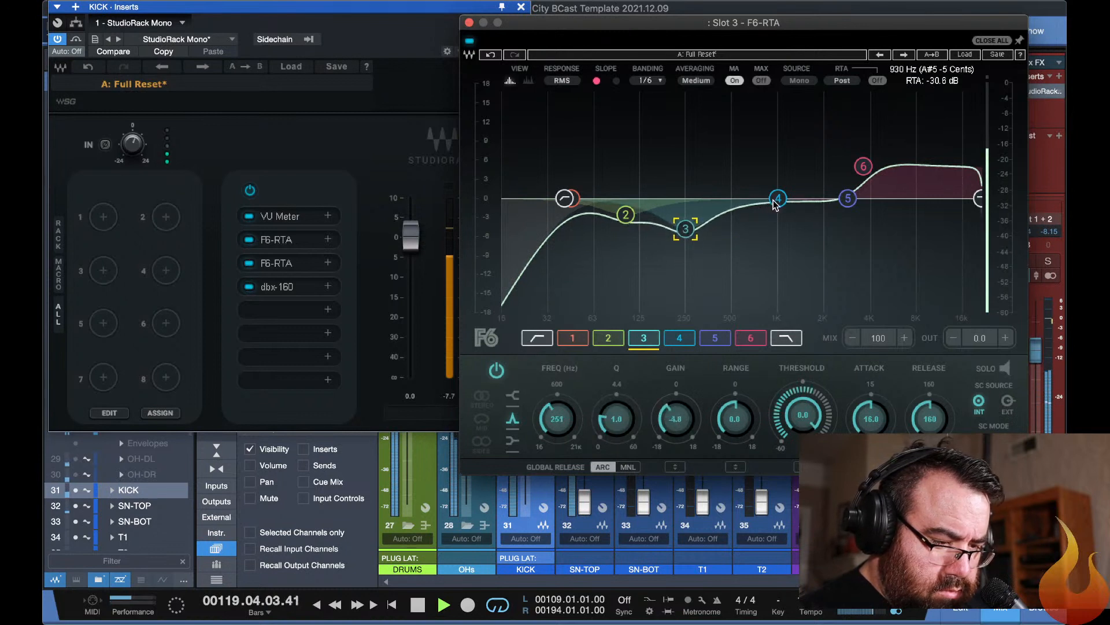
# Cut band 4 by 5.4 dB at 994 Hz, set band 6 to 4.8 dB at 2582 Hz, and close the KICK plug-in windows.
pyautogui.moveTo(774, 200); pyautogui.dragTo(773, 234)
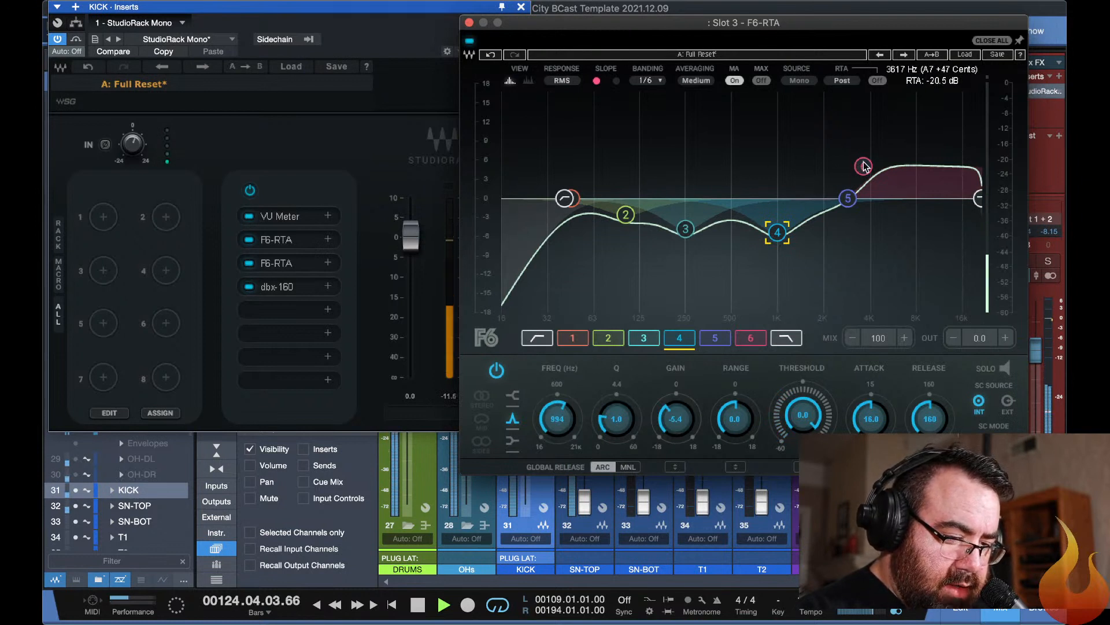
pyautogui.moveTo(863, 166); pyautogui.dragTo(840, 167)
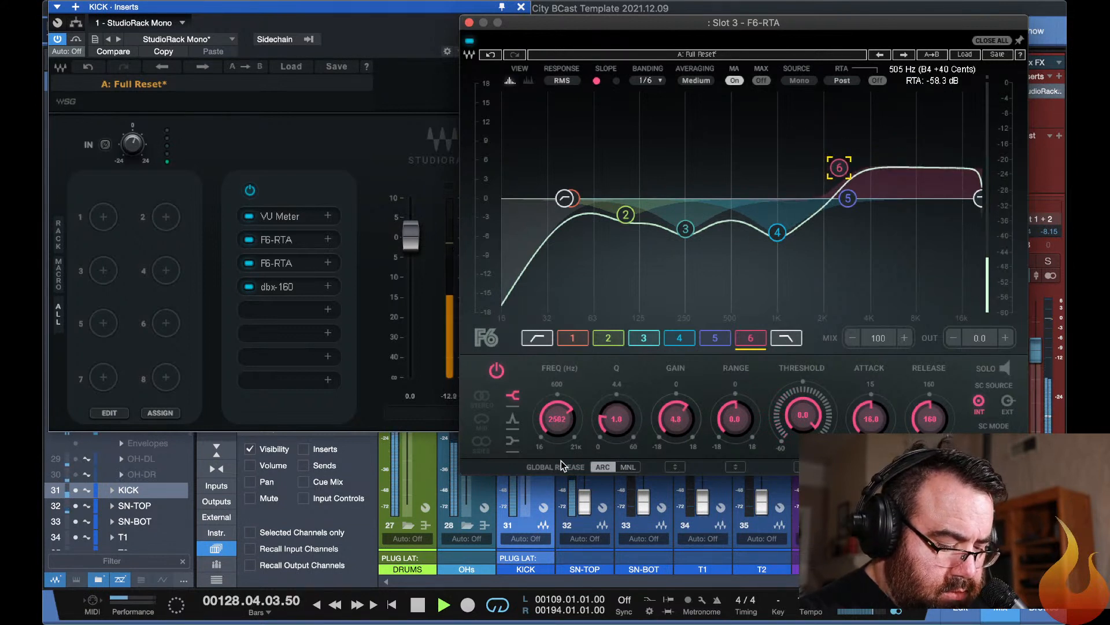
pyautogui.press('Escape')
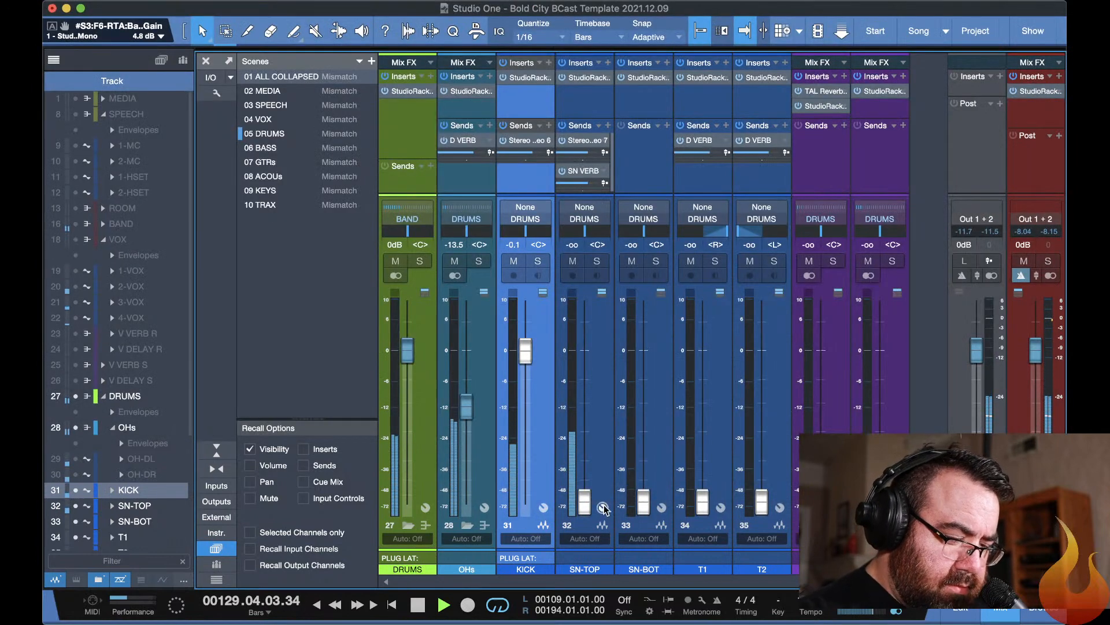
# Raise the SN-TOP fader to +0.6 dB and set the input gain of its StudioRack to 4.5.
pyautogui.moveTo(585, 497); pyautogui.dragTo(585, 342)
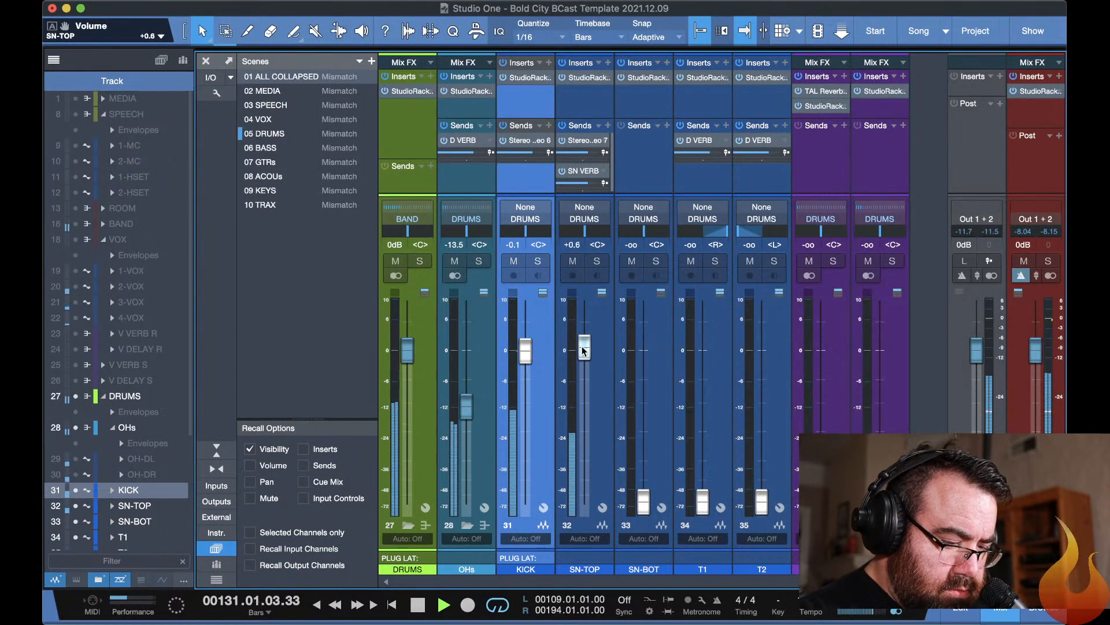
pyautogui.click(588, 81)
pyautogui.doubleClick(586, 77)
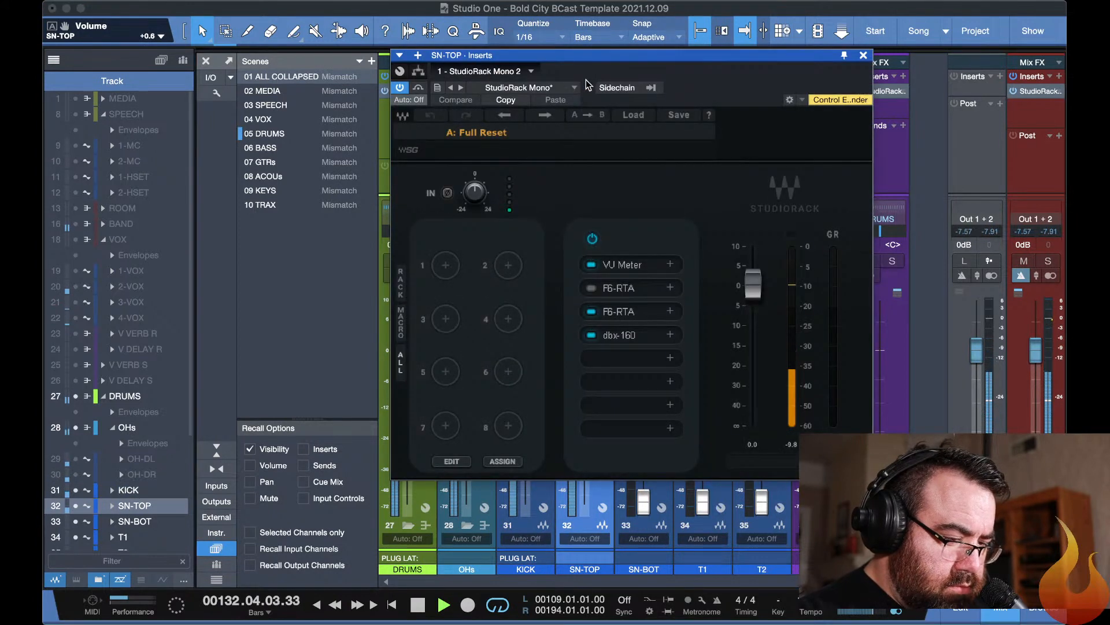
pyautogui.moveTo(475, 192); pyautogui.dragTo(475, 183)
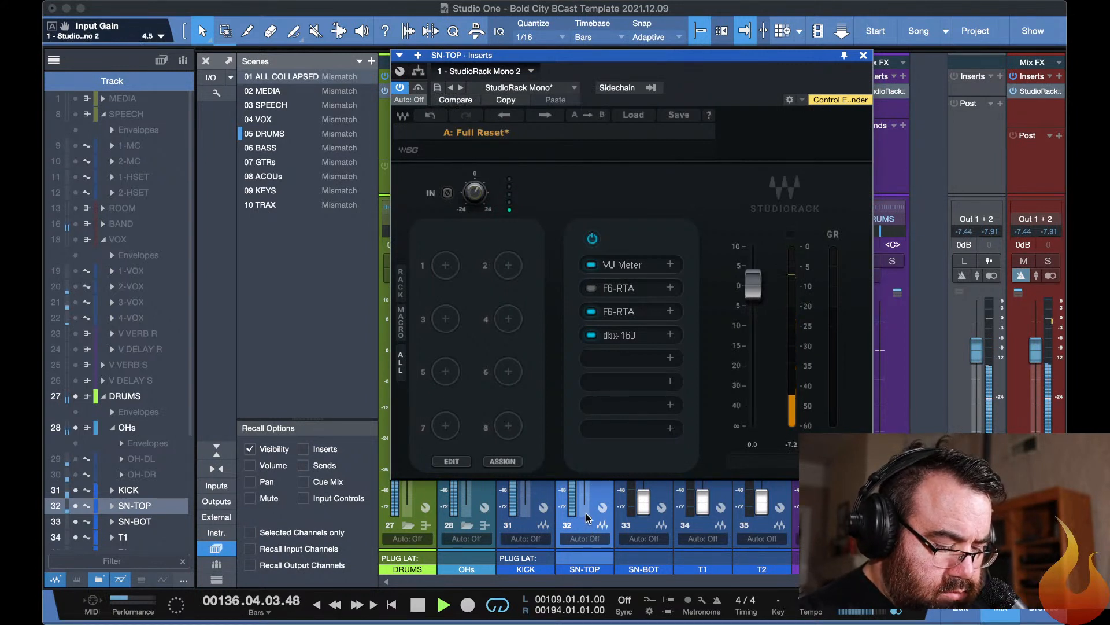
# Solo the SN-TOP channel and bring its StudioRack back up.
pyautogui.press('Escape')
pyautogui.click(597, 262)
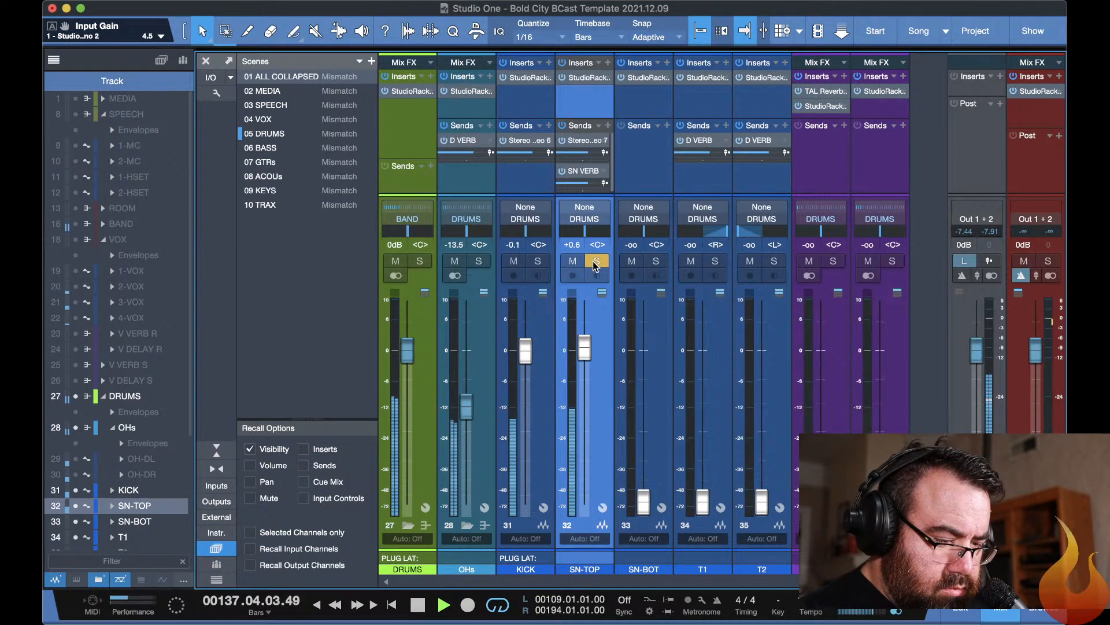
pyautogui.press('F11')
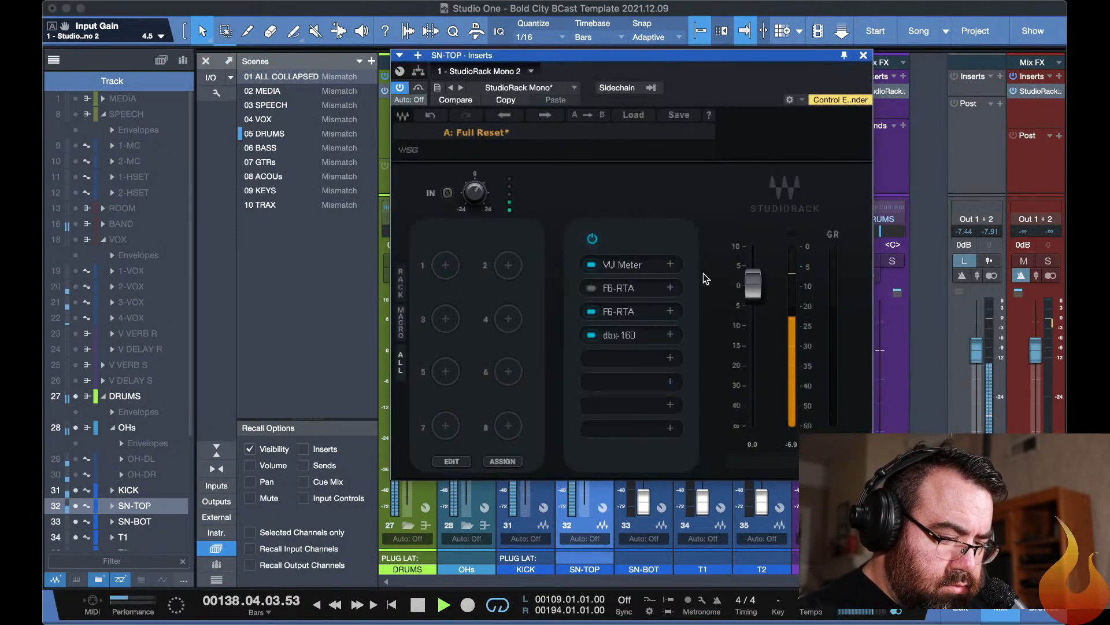
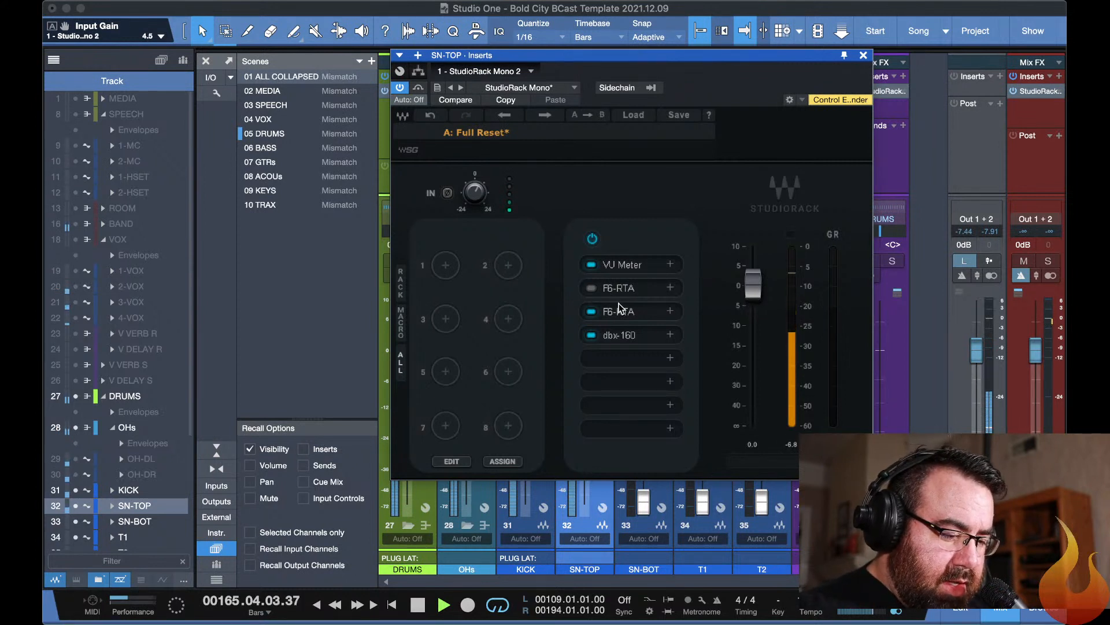
# Enable the SN-TOP Slot 2 F6-RTA and set band 6's threshold to -32.1 dB.
pyautogui.click(591, 288)
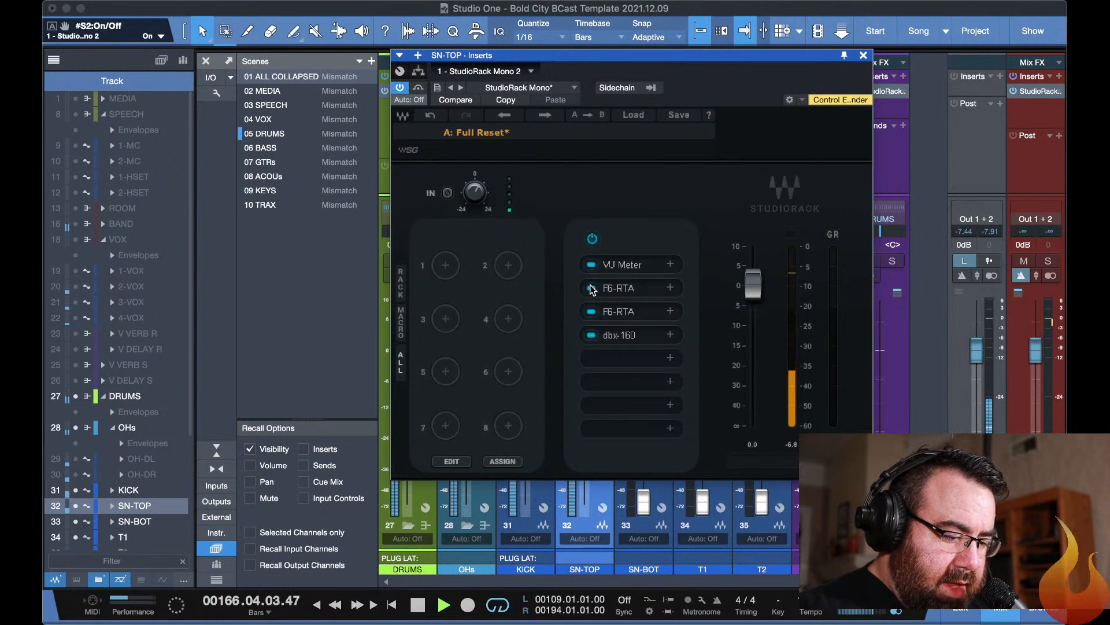
pyautogui.click(619, 289)
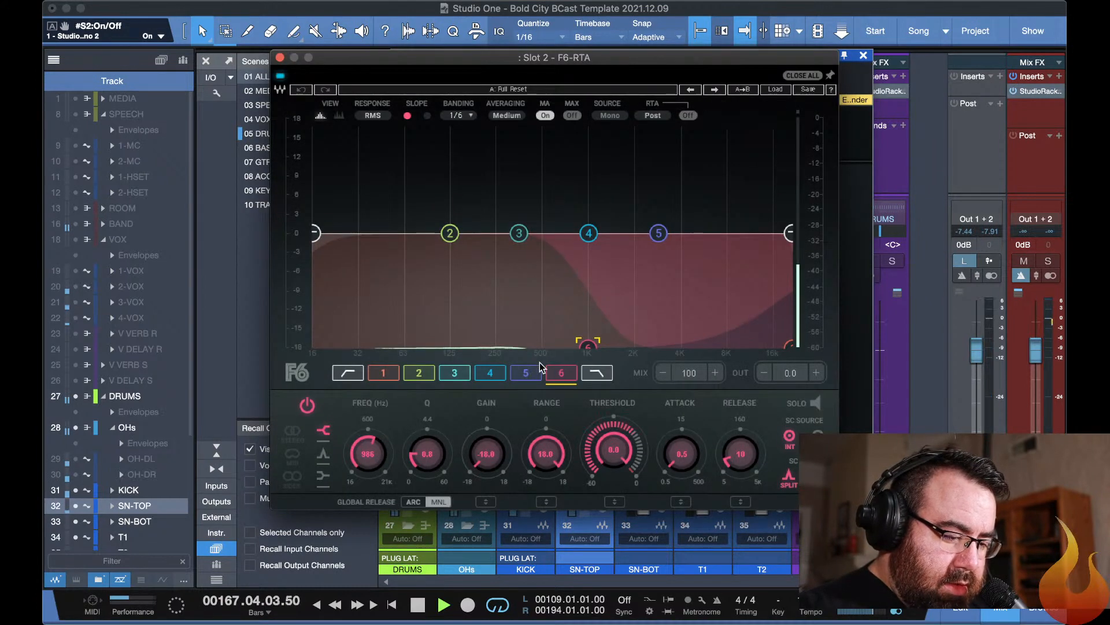
pyautogui.click(381, 373)
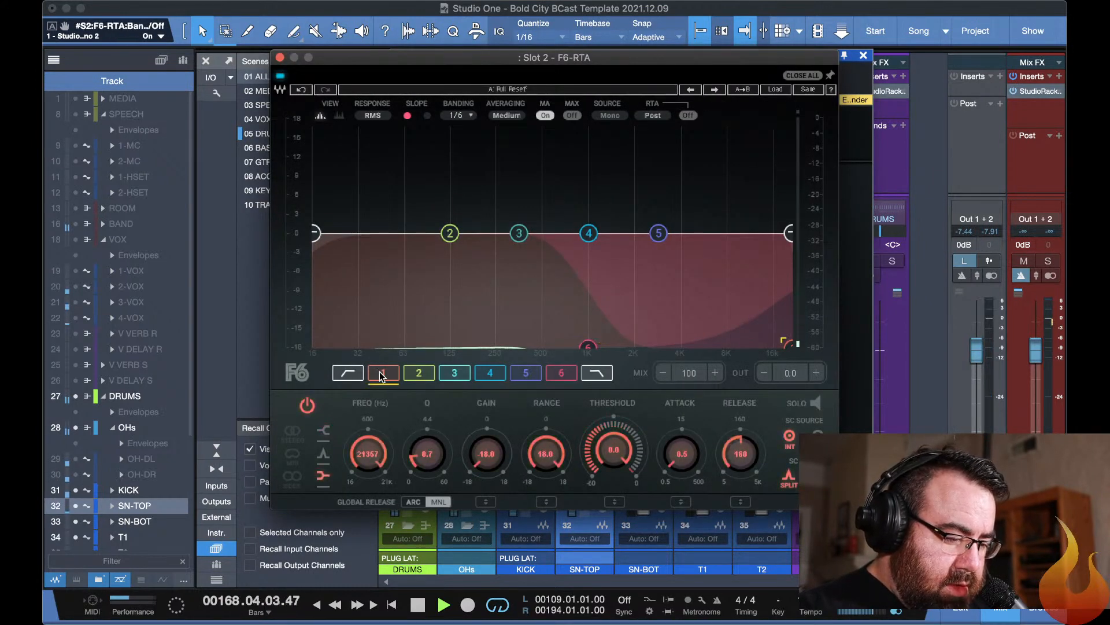
pyautogui.click(564, 375)
pyautogui.click(609, 461)
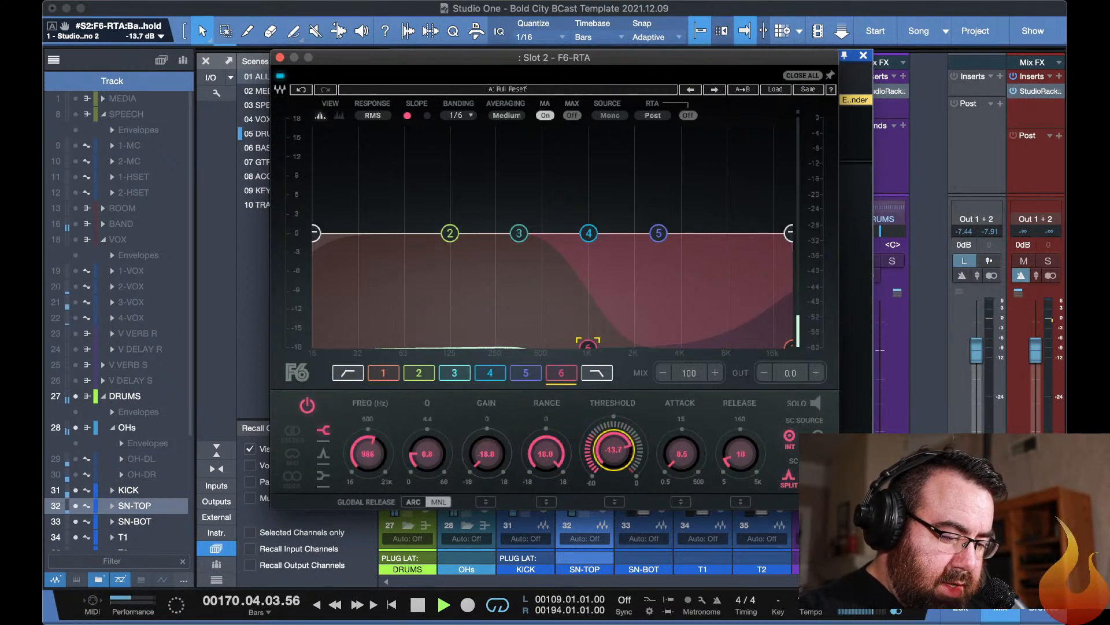
pyautogui.moveTo(613, 449); pyautogui.dragTo(613, 469)
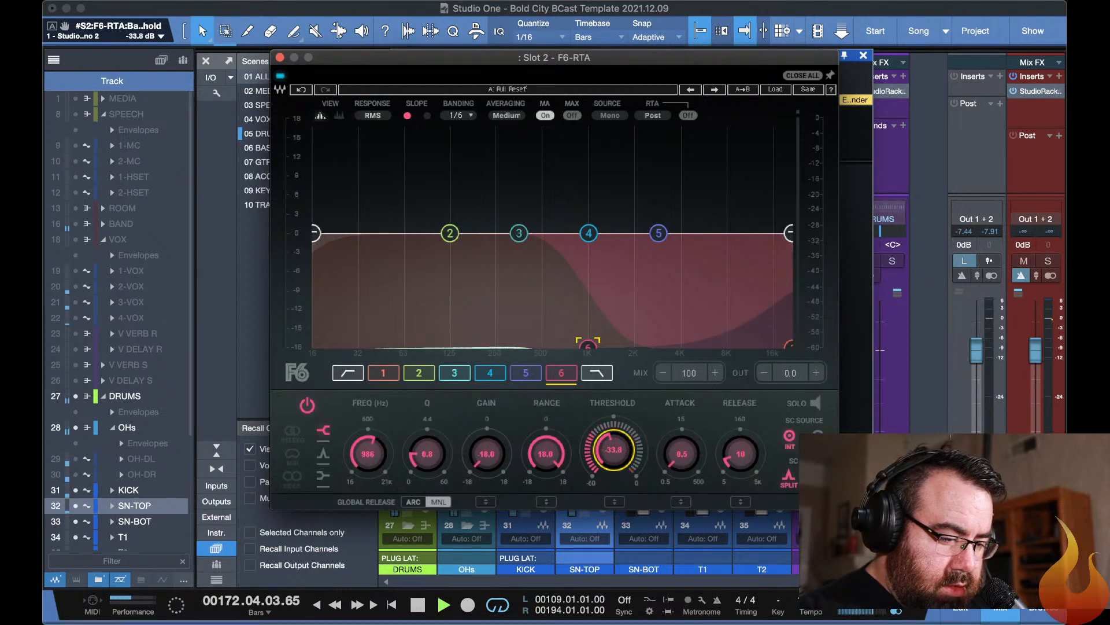
pyautogui.moveTo(613, 450); pyautogui.dragTo(613, 450)
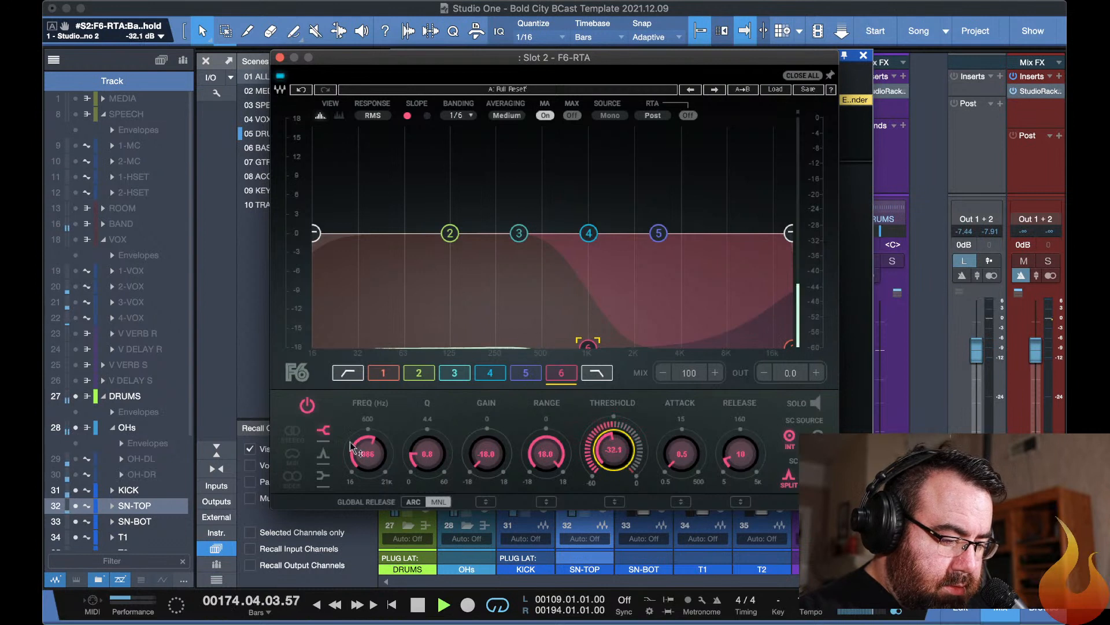
# Set band 1's threshold to -31.0 dB in the Slot 2 F6-RTA and compare the plug-in bypassed and active.
pyautogui.click(379, 373)
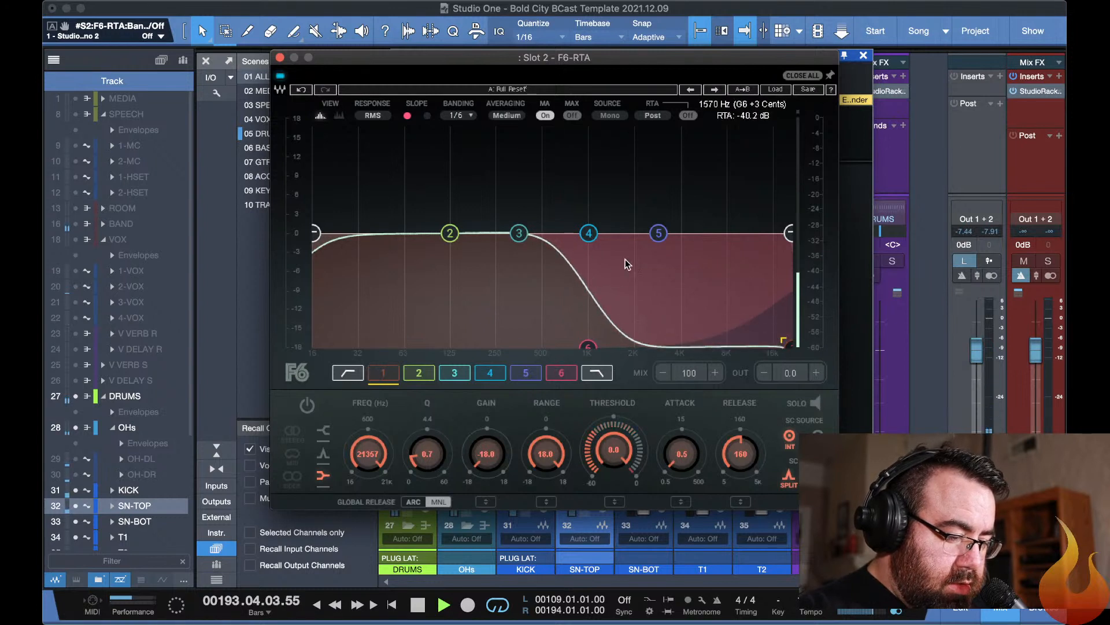
pyautogui.click(388, 375)
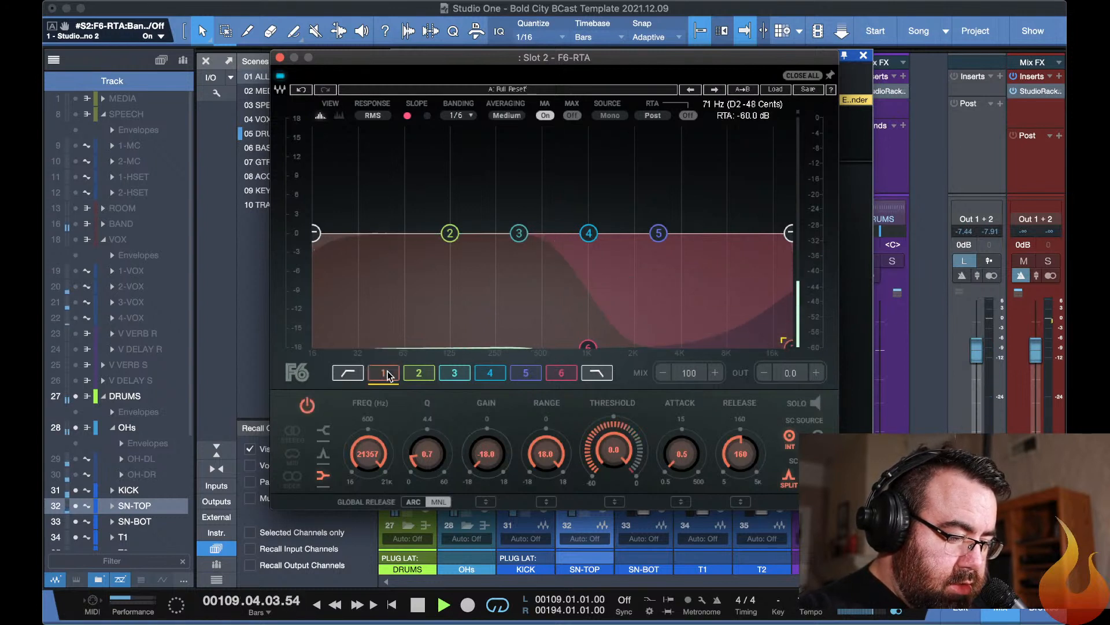
pyautogui.moveTo(615, 454); pyautogui.dragTo(615, 507)
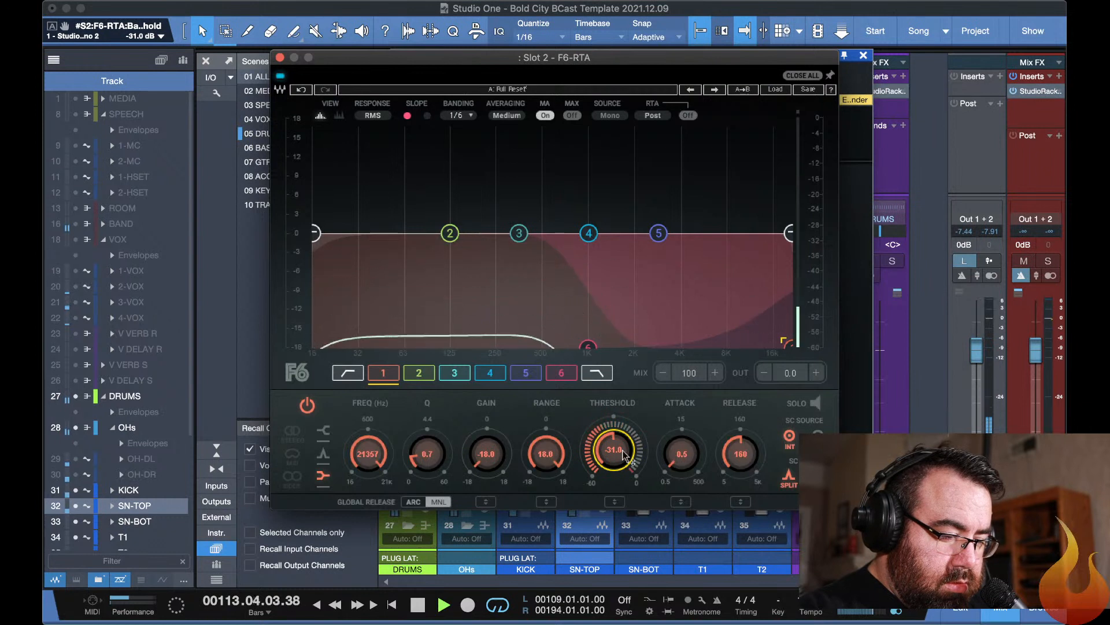
pyautogui.click(280, 76)
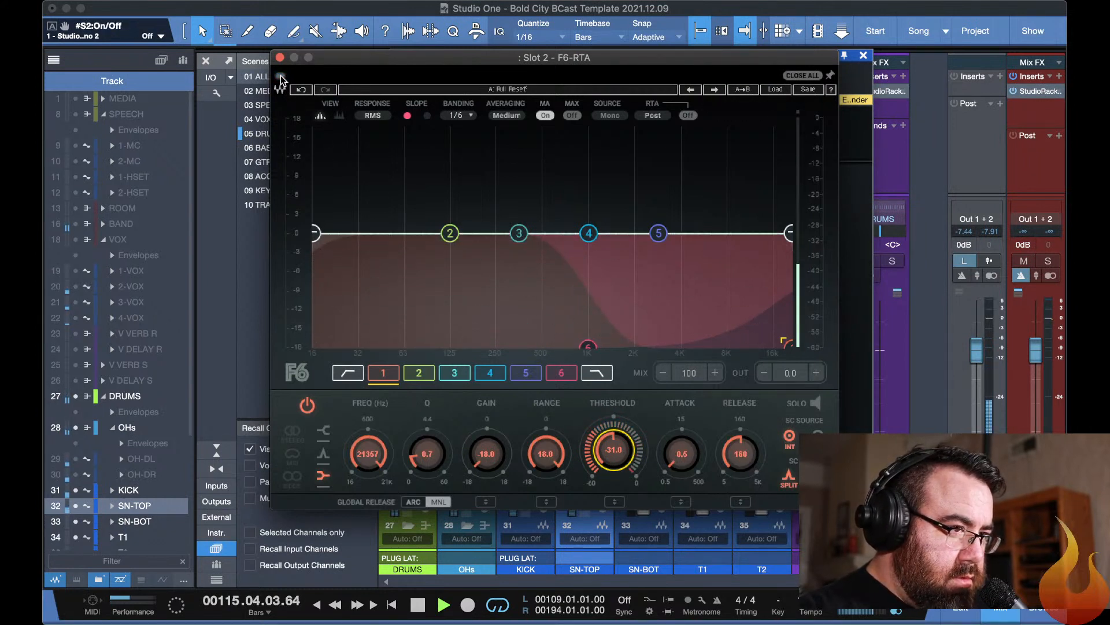
pyautogui.click(281, 76)
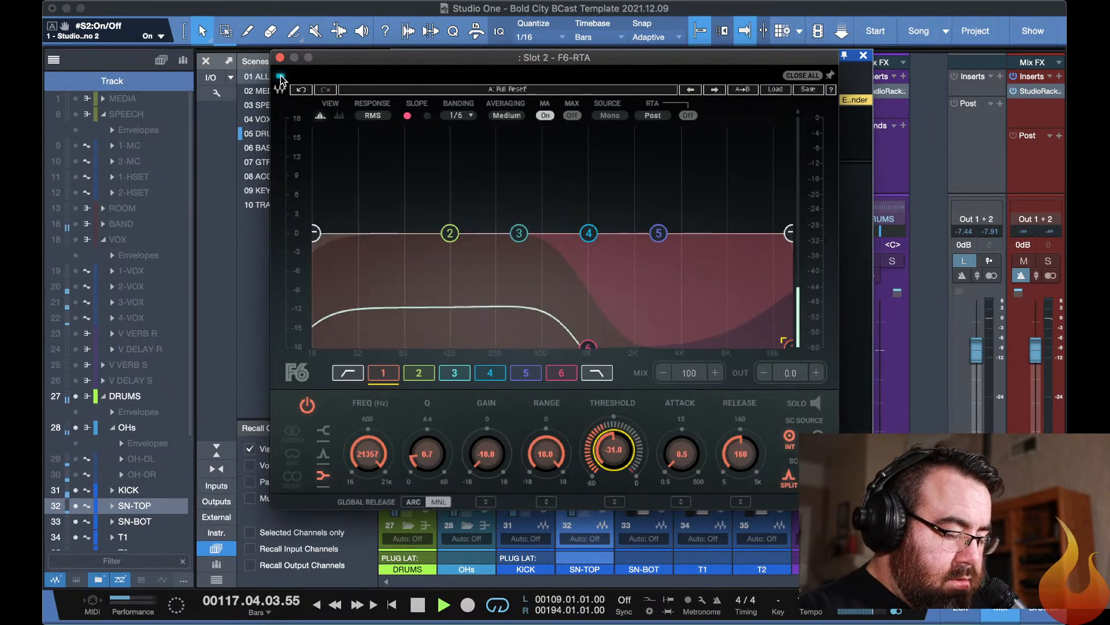
# Unsolo SN-TOP, compare its Slot 2 F6-RTA bypassed and active in the full drum mix, and hide the plug-in windows.
pyautogui.press('Escape')
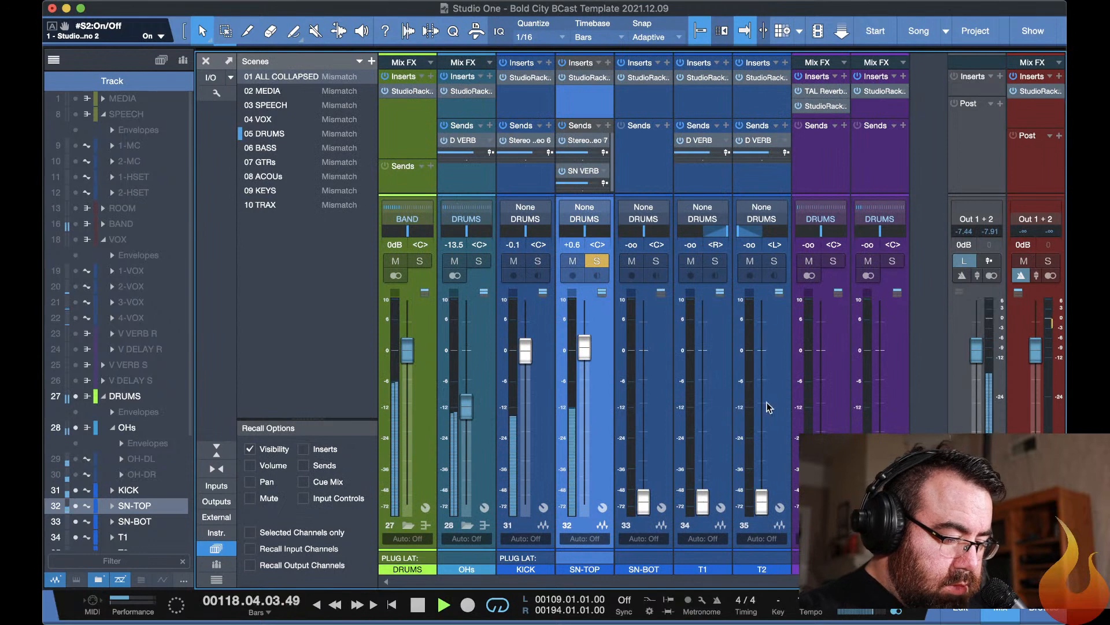
pyautogui.click(600, 260)
pyautogui.press('F11')
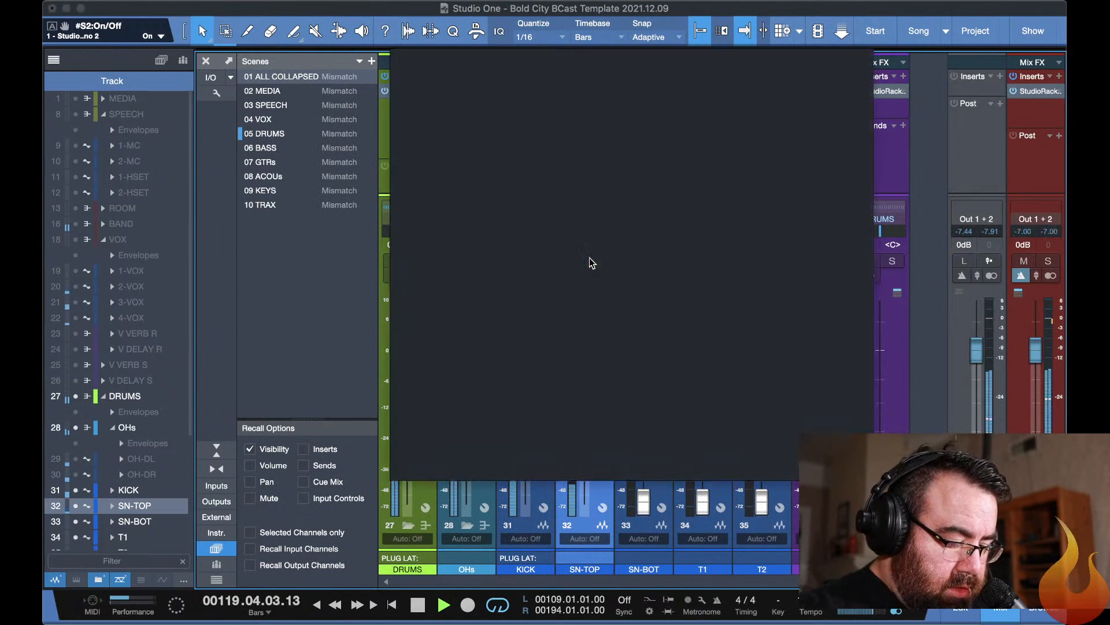
pyautogui.click(280, 76)
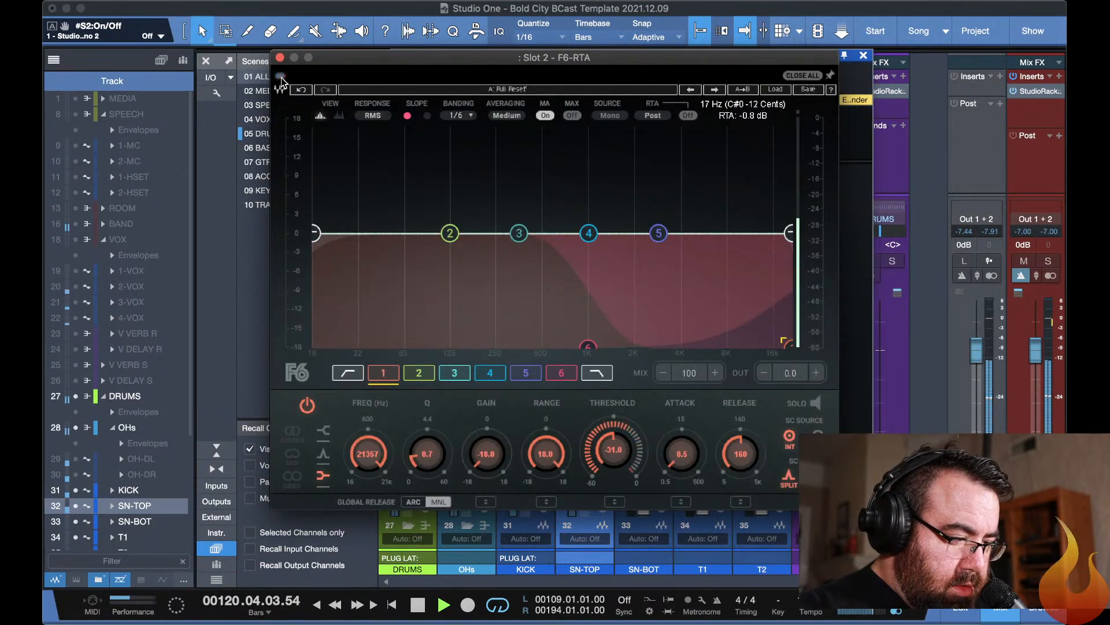
pyautogui.click(281, 77)
pyautogui.press('F11')
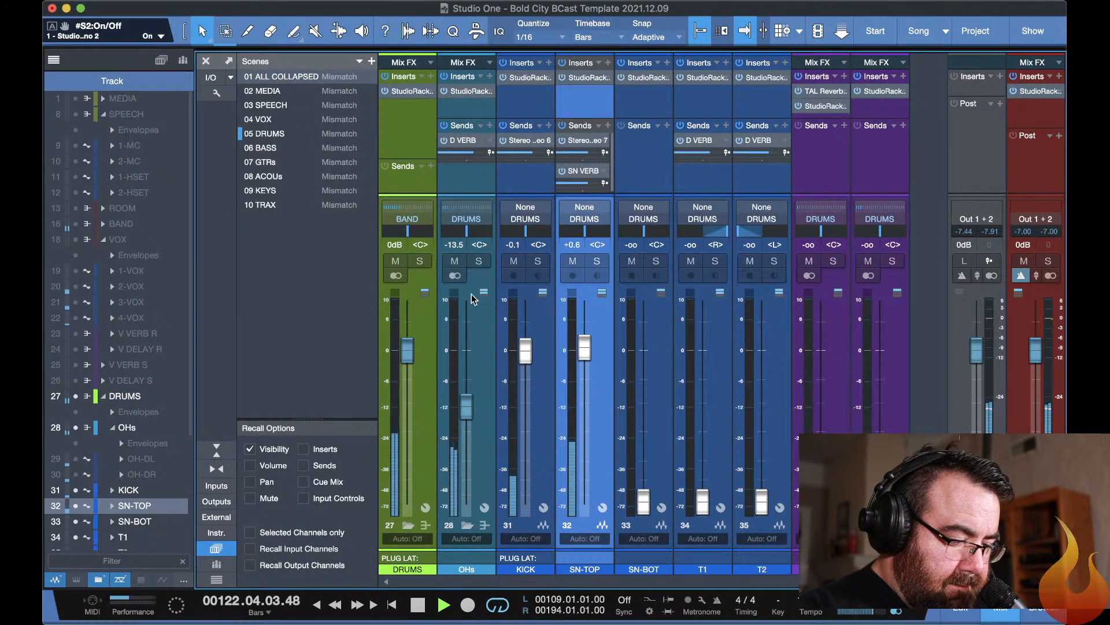
# With the OHs muted, set band 6 of the KICK Slot 2 F6-RTA to a -36.4 dB threshold and 10 ms release.
pyautogui.click(454, 261)
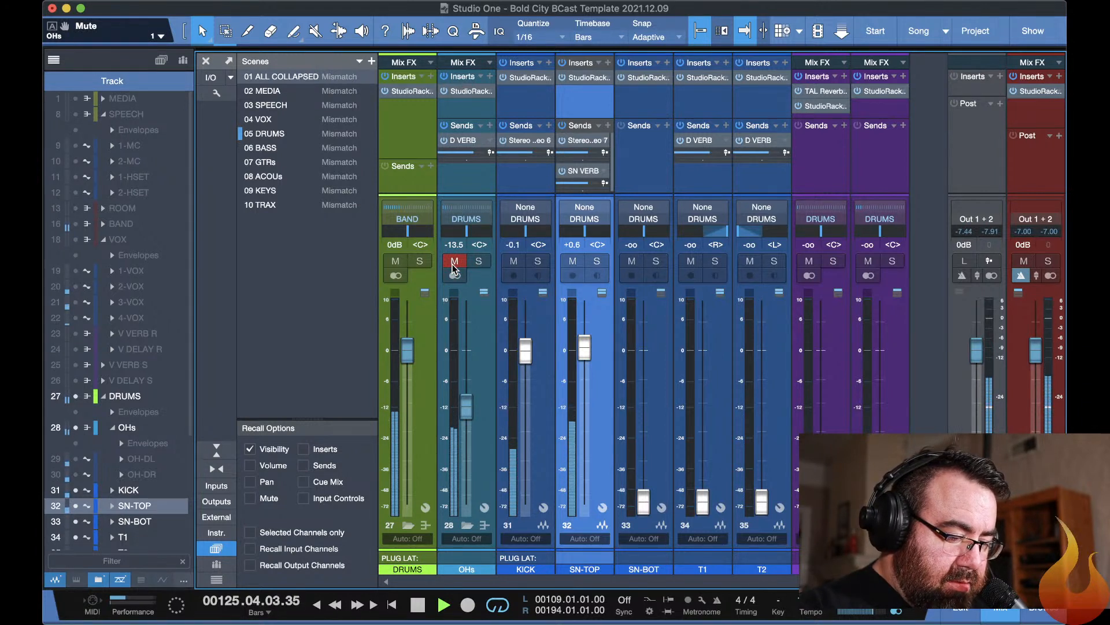
pyautogui.click(513, 262)
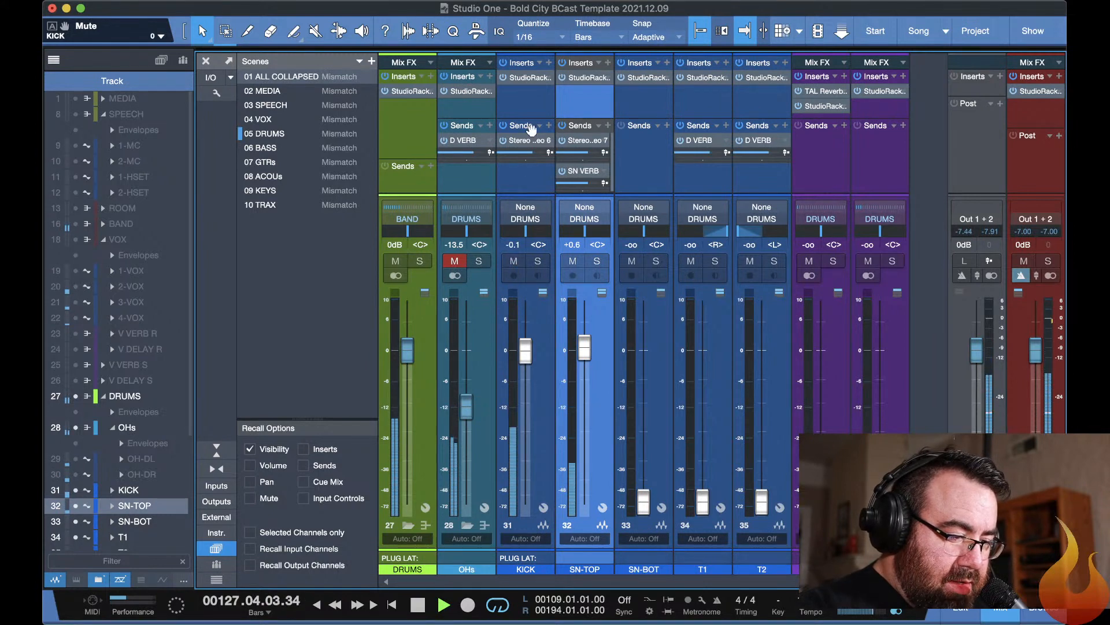
pyautogui.click(527, 77)
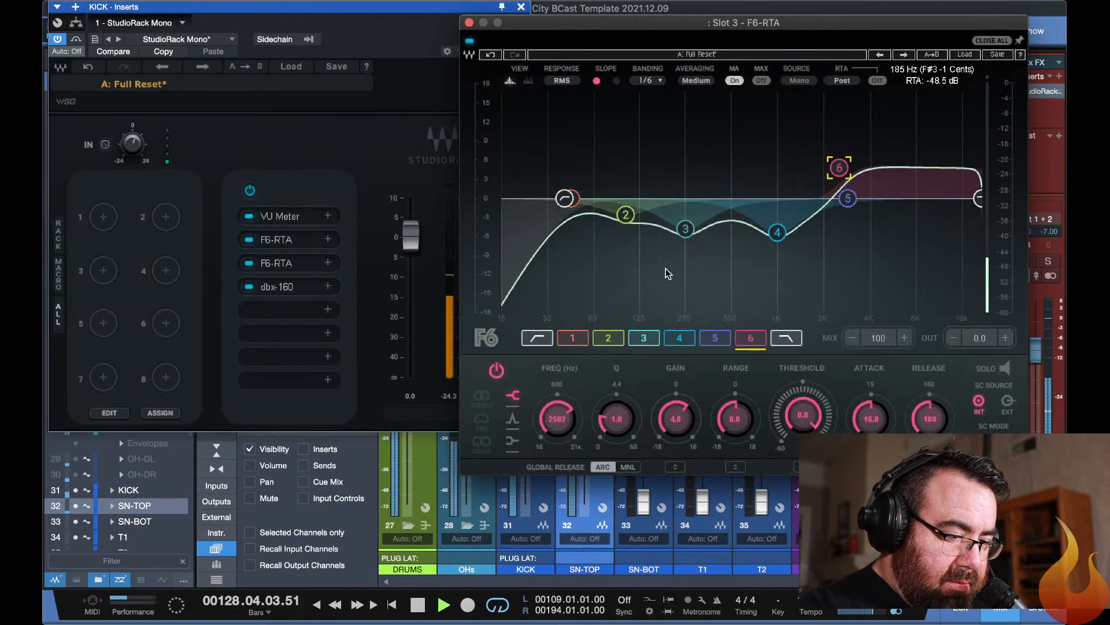
pyautogui.click(288, 240)
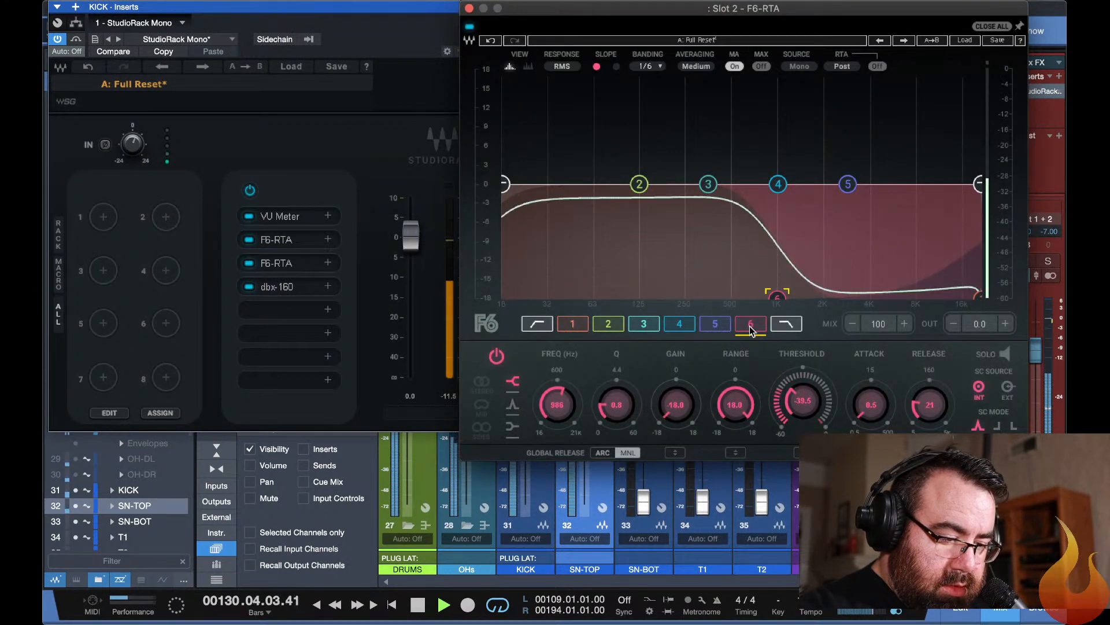
pyautogui.moveTo(803, 402); pyautogui.dragTo(803, 393)
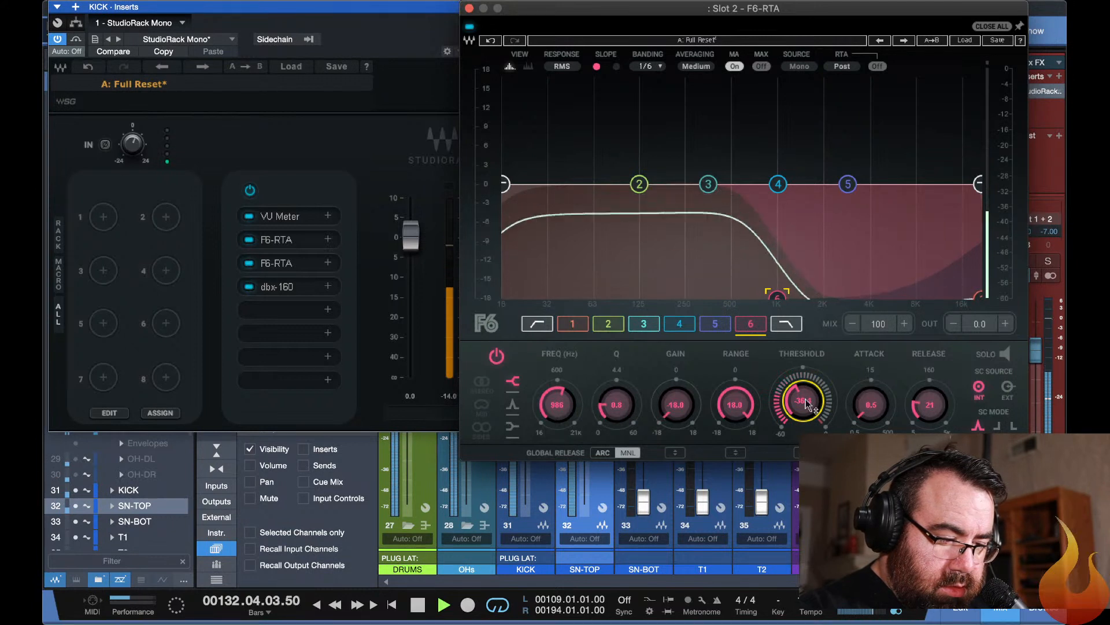
pyautogui.moveTo(929, 405); pyautogui.dragTo(930, 419)
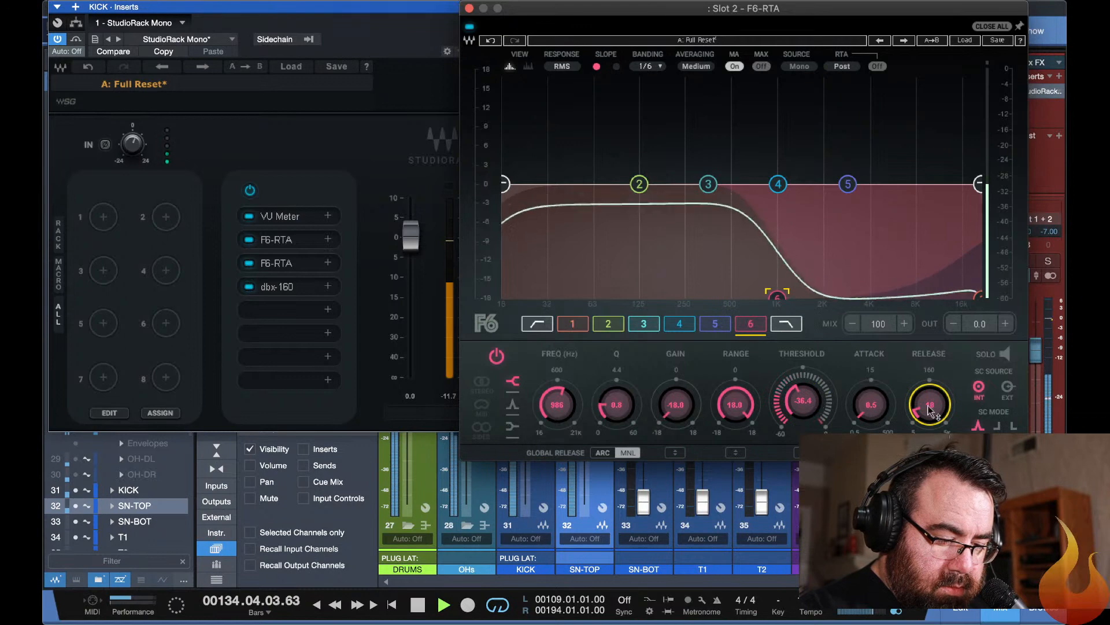
pyautogui.press('F11')
pyautogui.press('F11')
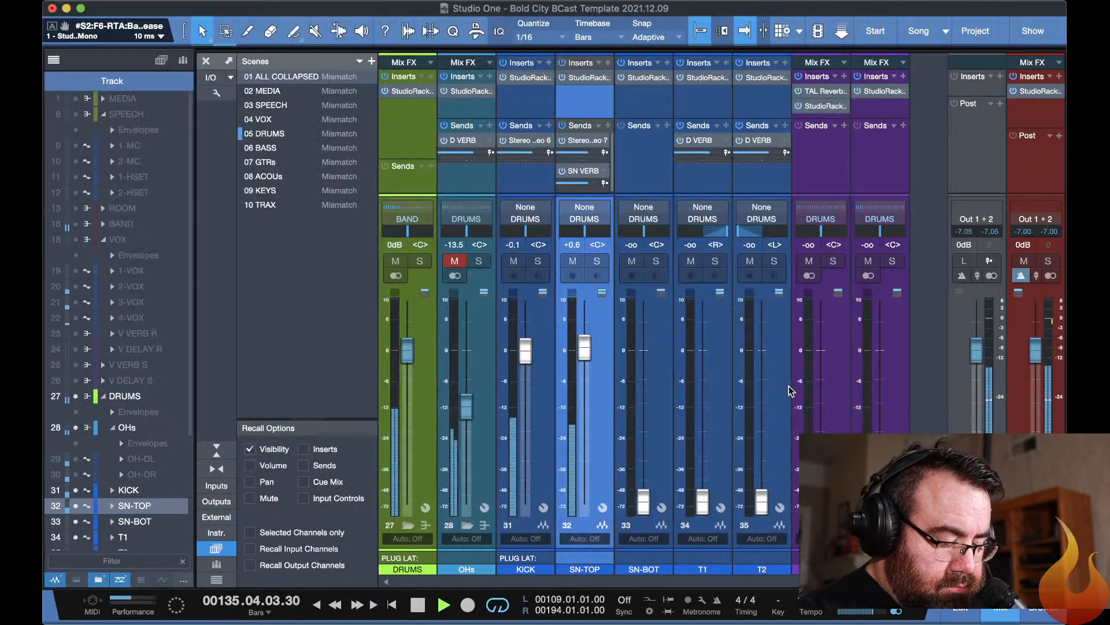
# Unmute the OHs bus and lower its fader to -16.4 dB.
pyautogui.click(451, 262)
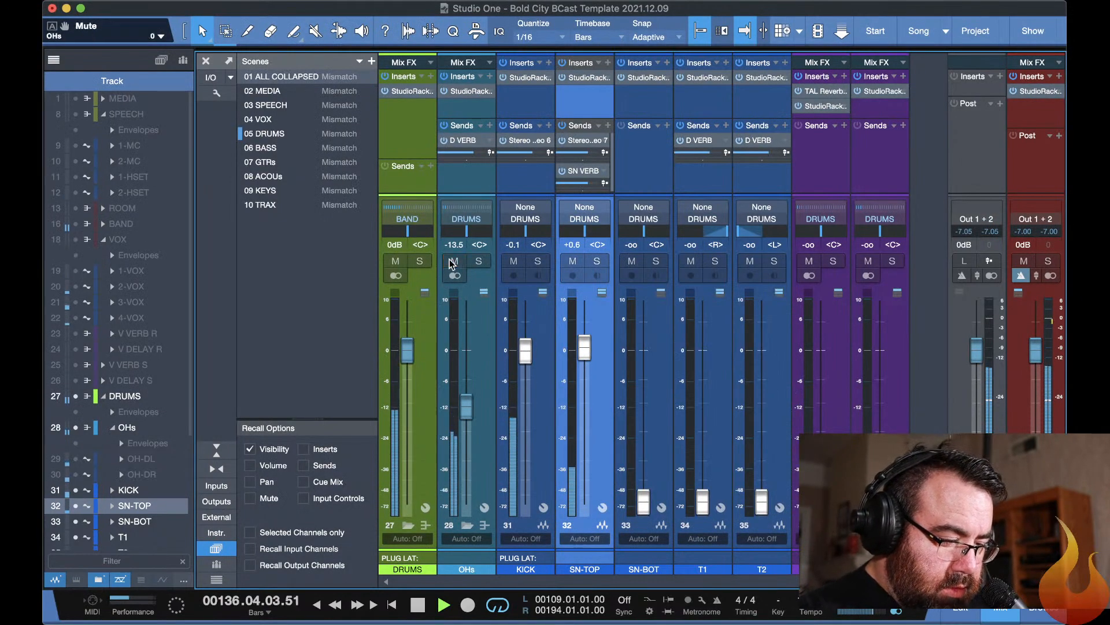
pyautogui.moveTo(466, 407)
pyautogui.mouseDown()
pyautogui.moveTo(466, 429)
pyautogui.moveTo(466, 415)
pyautogui.mouseUp()
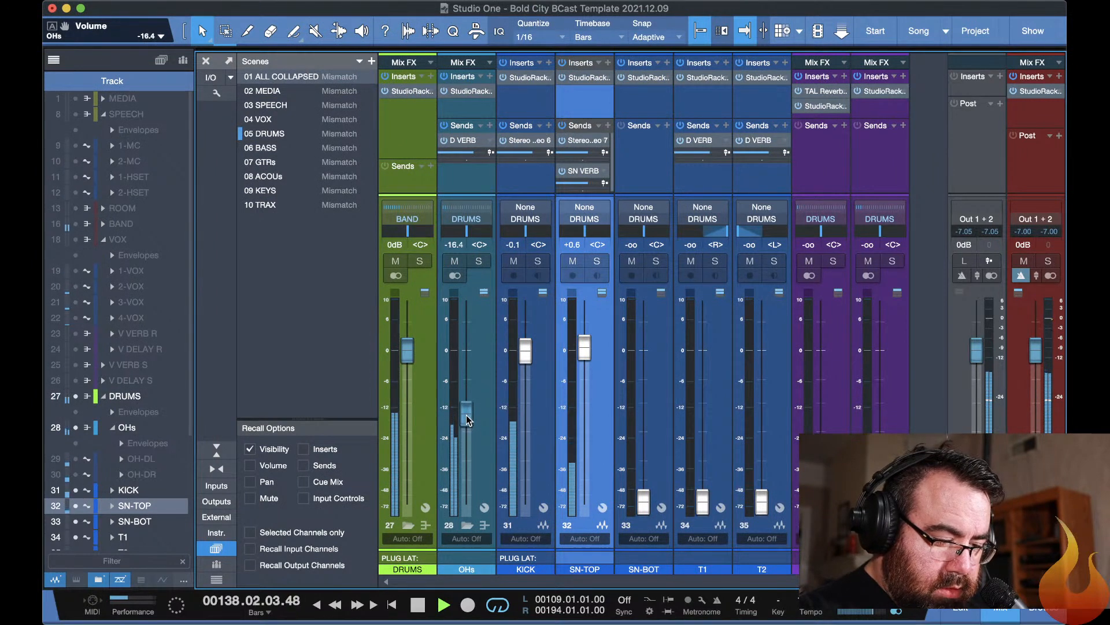
# In the SN-TOP Slot 3 F6-RTA, boost band 6 by 7.0 dB at about 2.9 kHz and cut band 2 by 2.4 dB at 173 Hz.
pyautogui.click(580, 76)
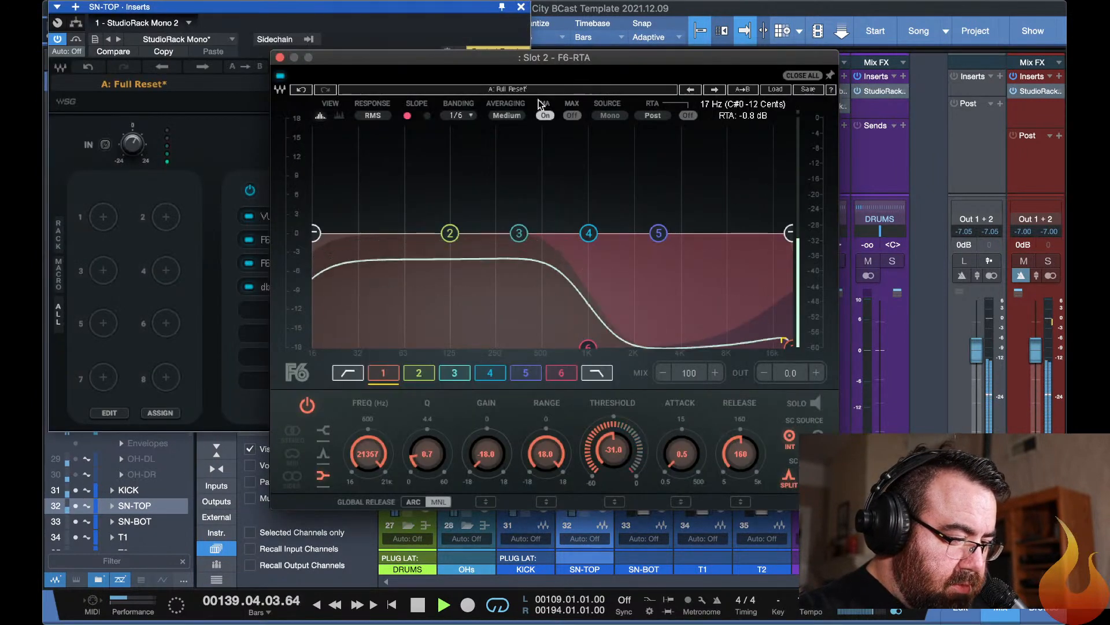
pyautogui.click(231, 162)
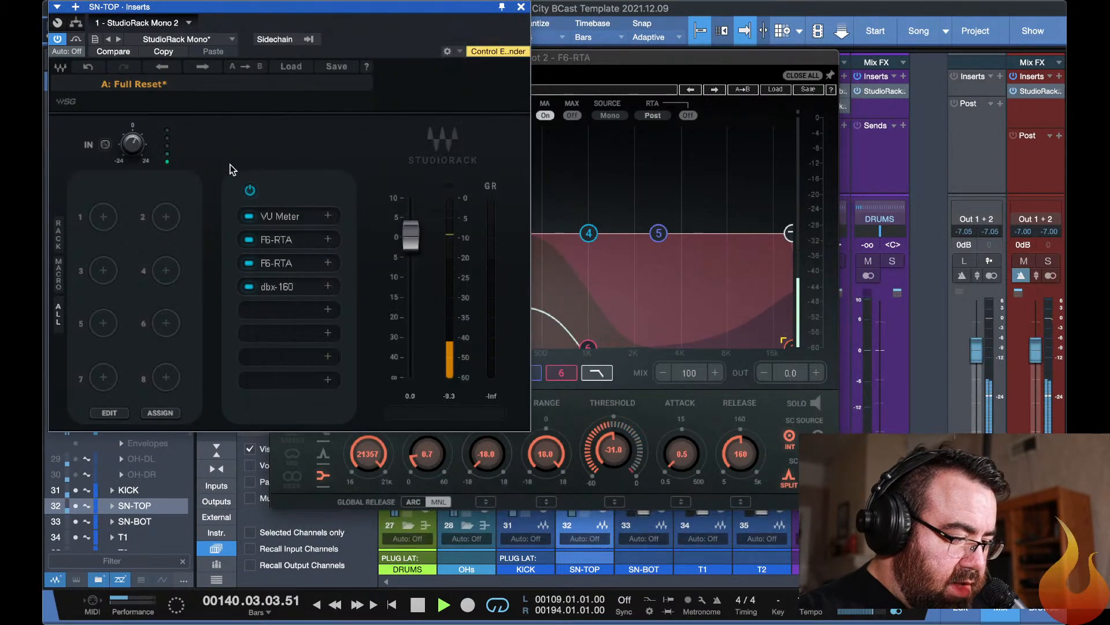
pyautogui.click(282, 264)
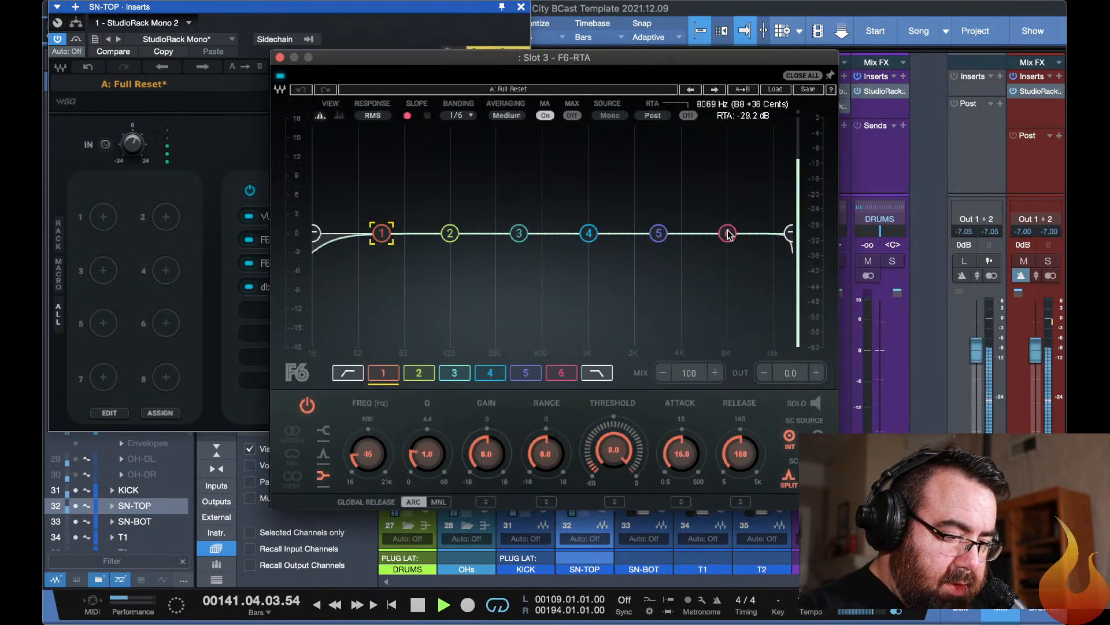
pyautogui.moveTo(727, 233); pyautogui.dragTo(660, 188)
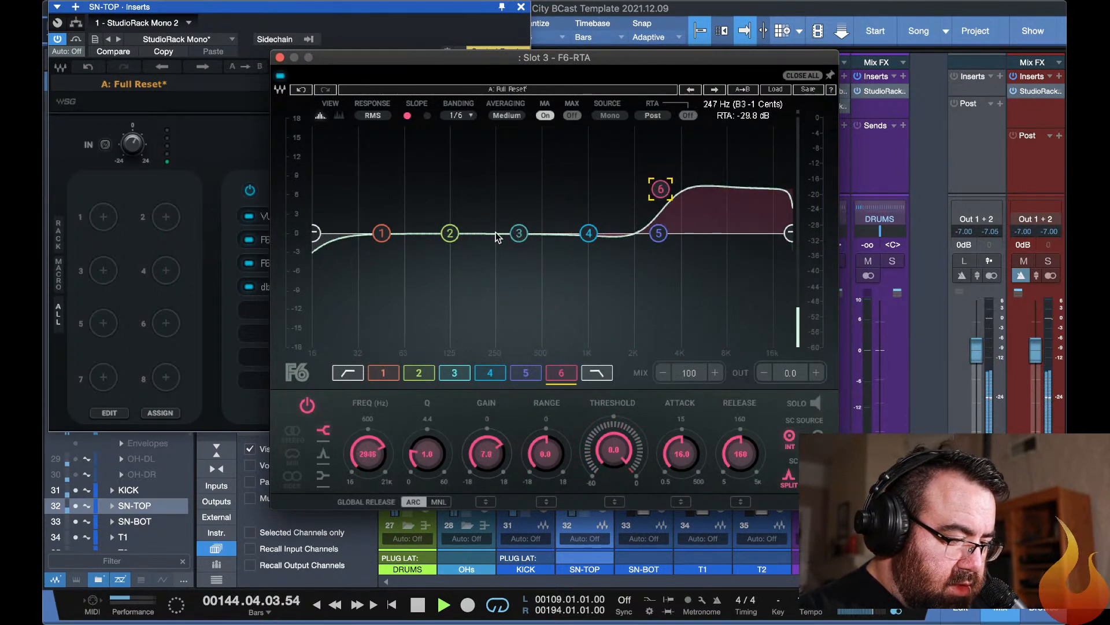
pyautogui.moveTo(451, 238)
pyautogui.mouseDown()
pyautogui.moveTo(460, 159)
pyautogui.moveTo(479, 154)
pyautogui.moveTo(463, 161)
pyautogui.moveTo(471, 258)
pyautogui.moveTo(471, 249)
pyautogui.mouseUp()
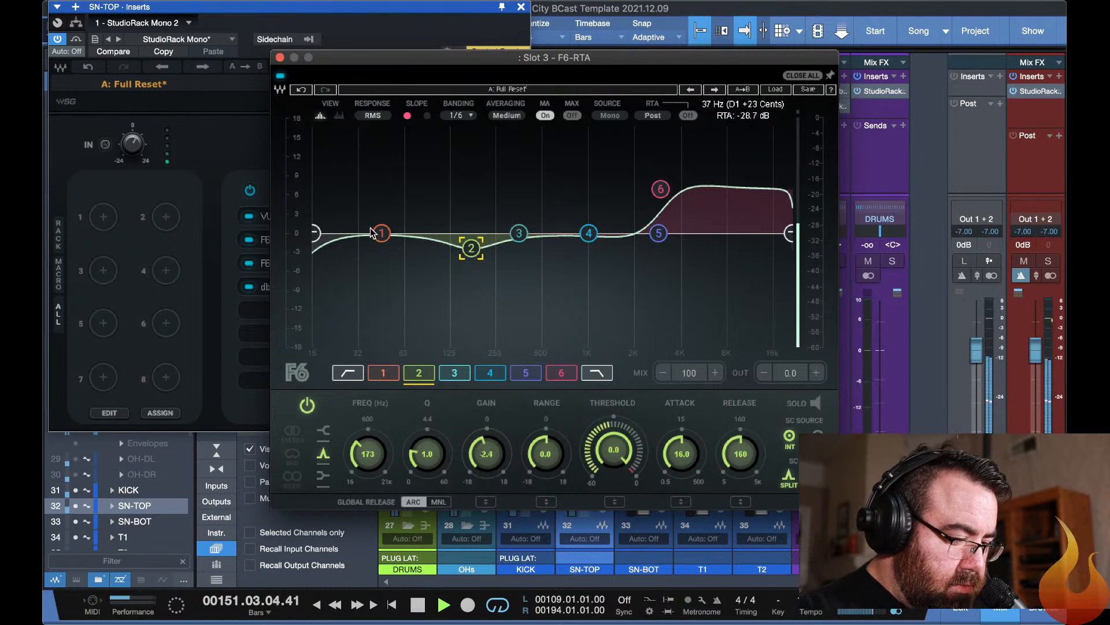
# Change band 1 of the SN-TOP Slot 3 F6-RTA to a bell and boost it 5.9 dB at 75 Hz.
pyautogui.moveTo(374, 233); pyautogui.dragTo(441, 181)
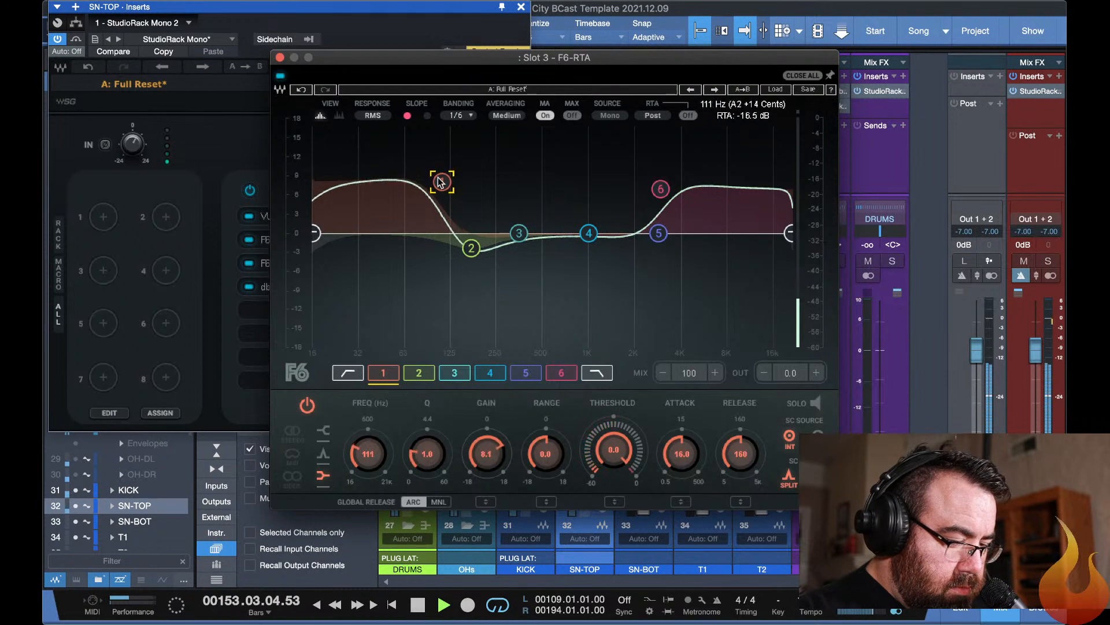
pyautogui.click(324, 457)
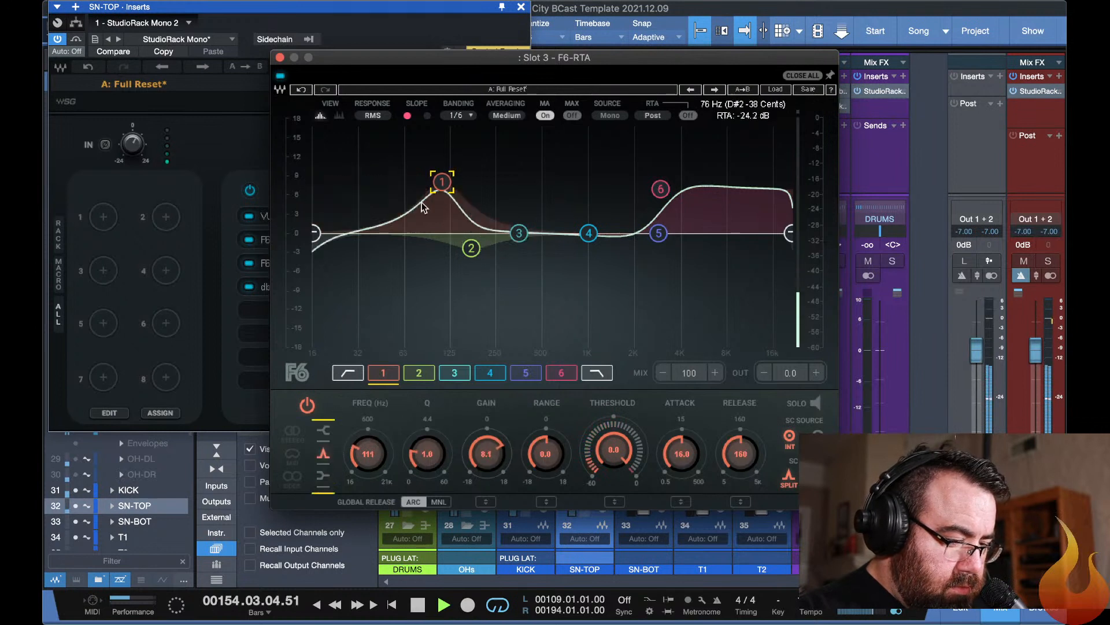
pyautogui.moveTo(443, 184); pyautogui.dragTo(415, 195)
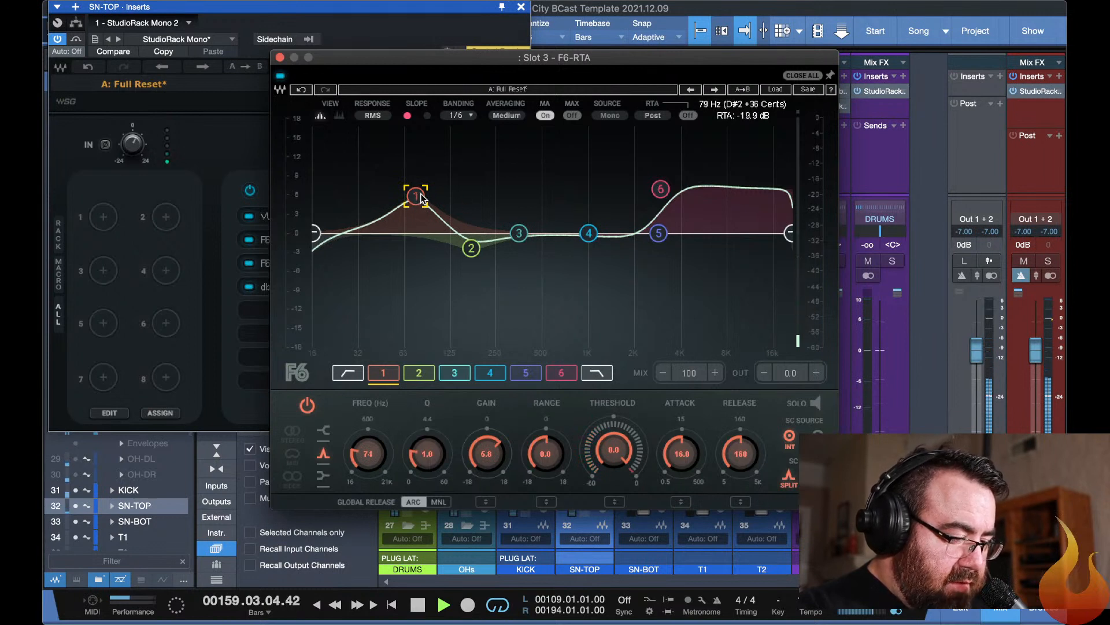
pyautogui.moveTo(418, 200)
pyautogui.mouseDown()
pyautogui.moveTo(417, 174)
pyautogui.moveTo(426, 174)
pyautogui.moveTo(425, 200)
pyautogui.moveTo(417, 179)
pyautogui.moveTo(415, 195)
pyautogui.mouseUp()
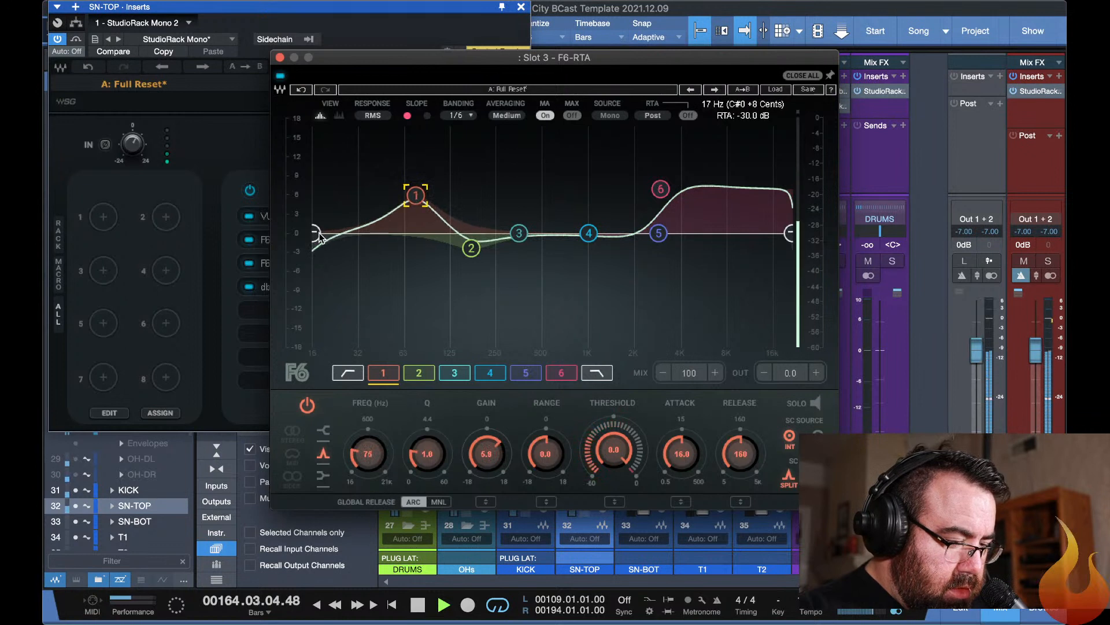
# Set the high-pass filter to 42 Hz in the SN-TOP Slot 3 F6-RTA, then compare the EQ bypassed and active.
pyautogui.moveTo(314, 232); pyautogui.dragTo(377, 233)
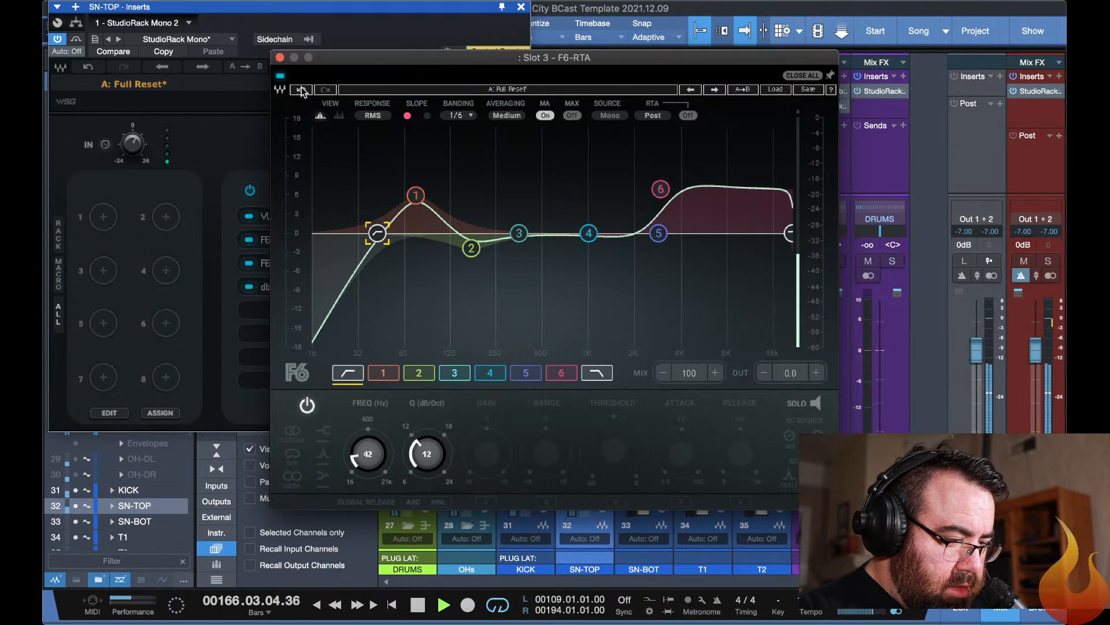
pyautogui.click(280, 76)
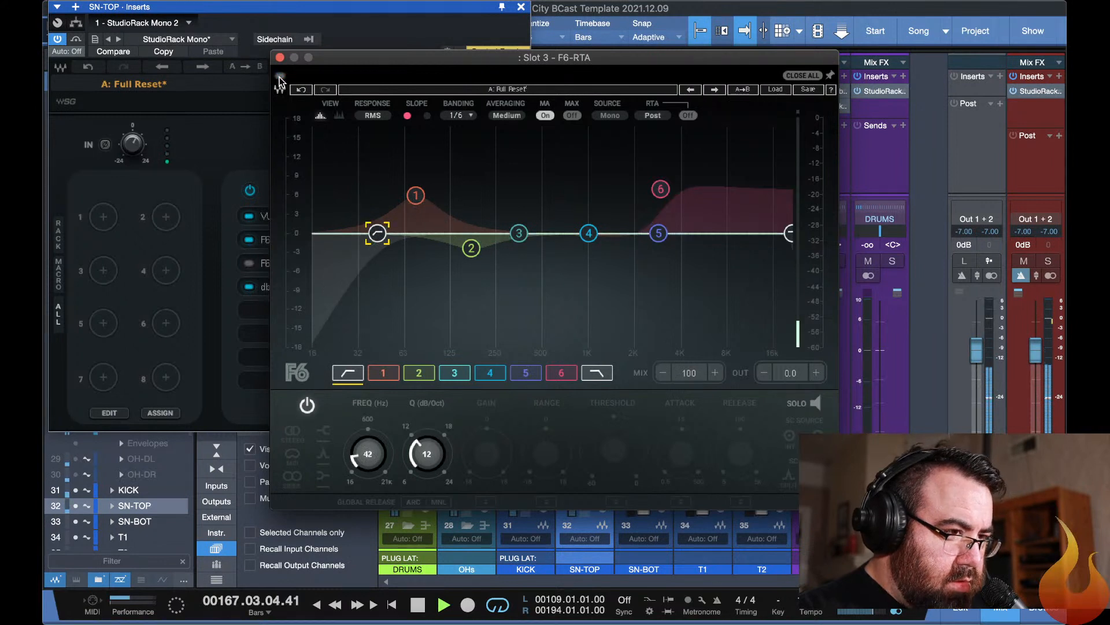
pyautogui.click(280, 77)
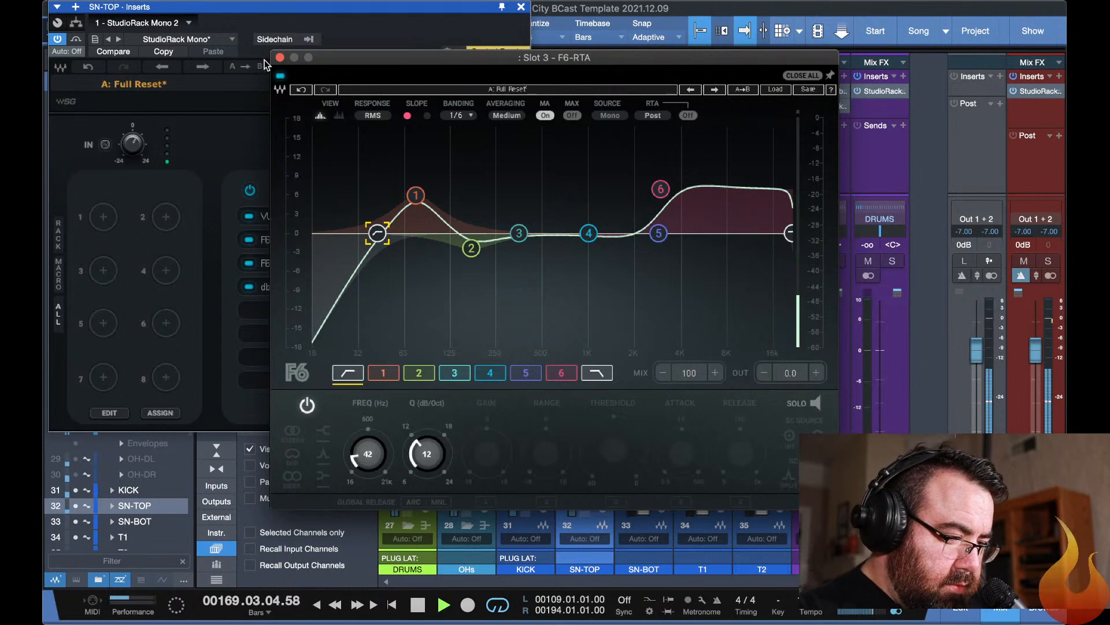
pyautogui.click(279, 57)
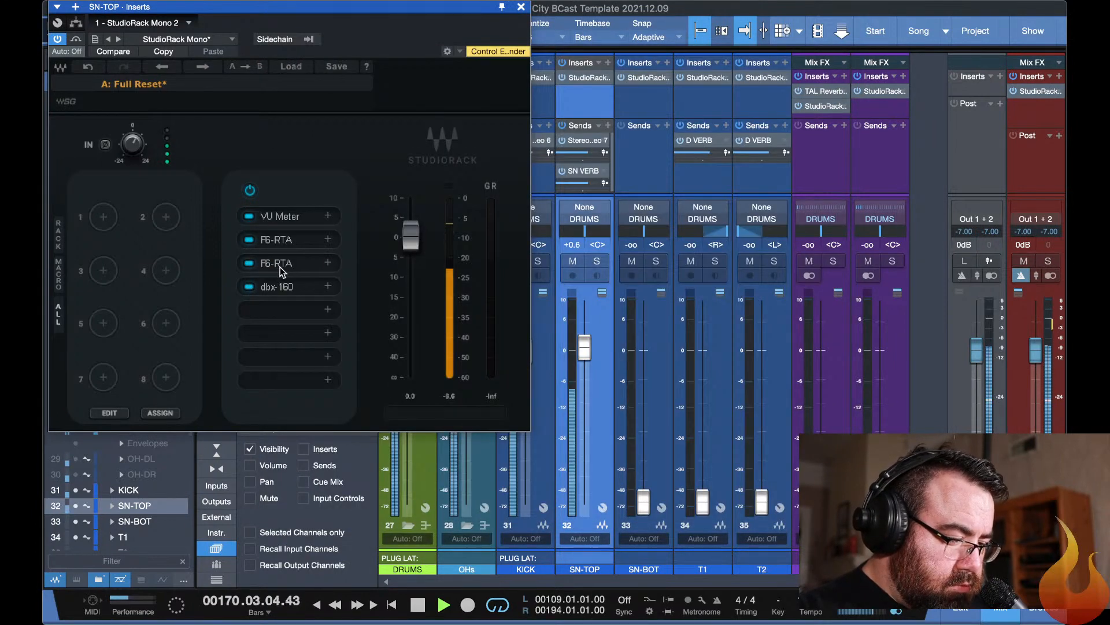
# Raise the output gain of the SN-TOP Slot 4 dbx-160 to 2.9 dB and close the plug-in windows.
pyautogui.click(276, 288)
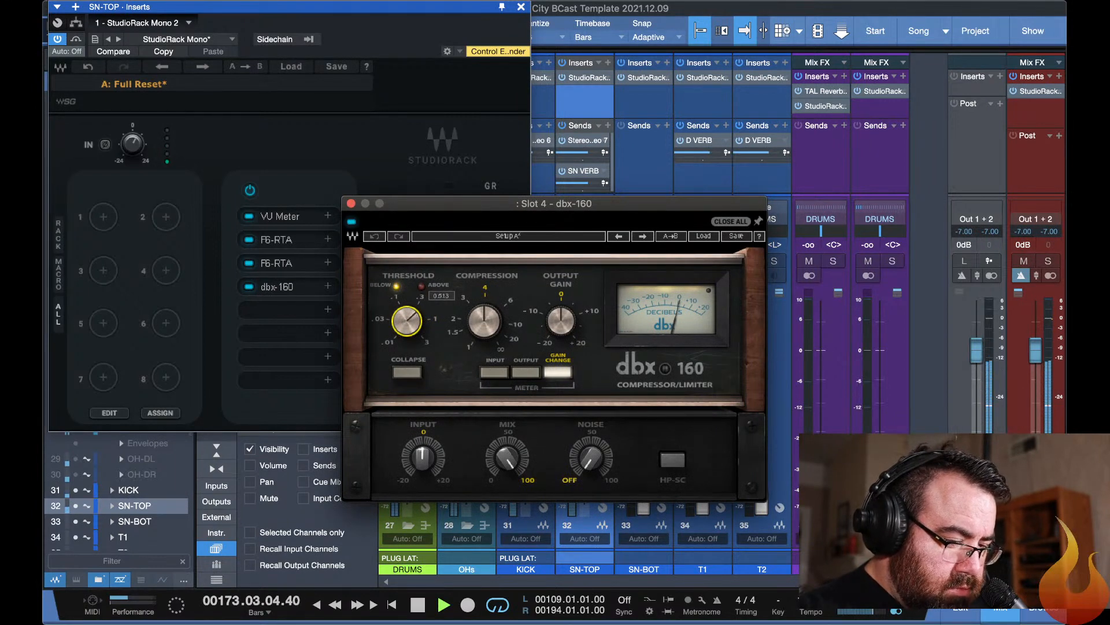
pyautogui.click(566, 323)
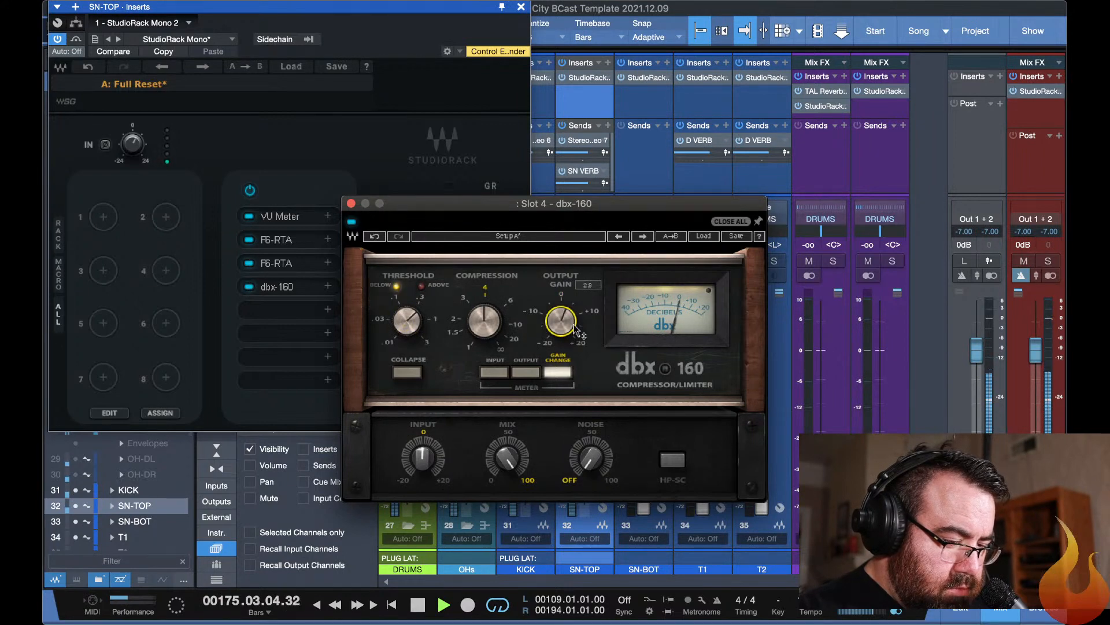
pyautogui.press('Escape')
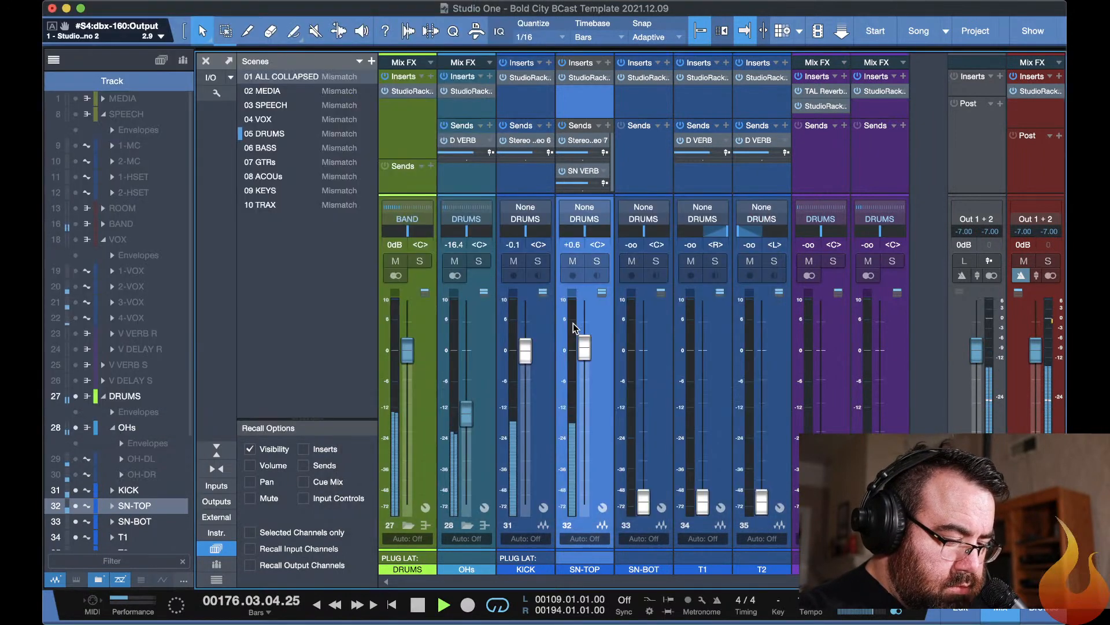
# Bring up the SN VERB fader to -6.1 dB and set its TAL Reverb III room size to 0.234.
pyautogui.moveTo(820, 501); pyautogui.dragTo(822, 394)
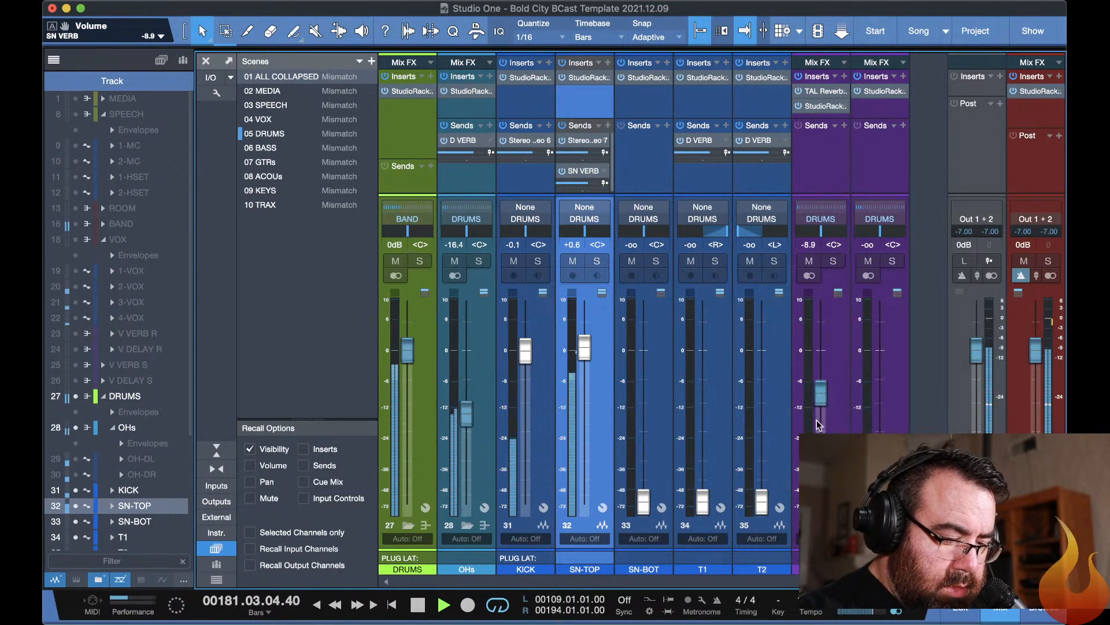
pyautogui.doubleClick(825, 93)
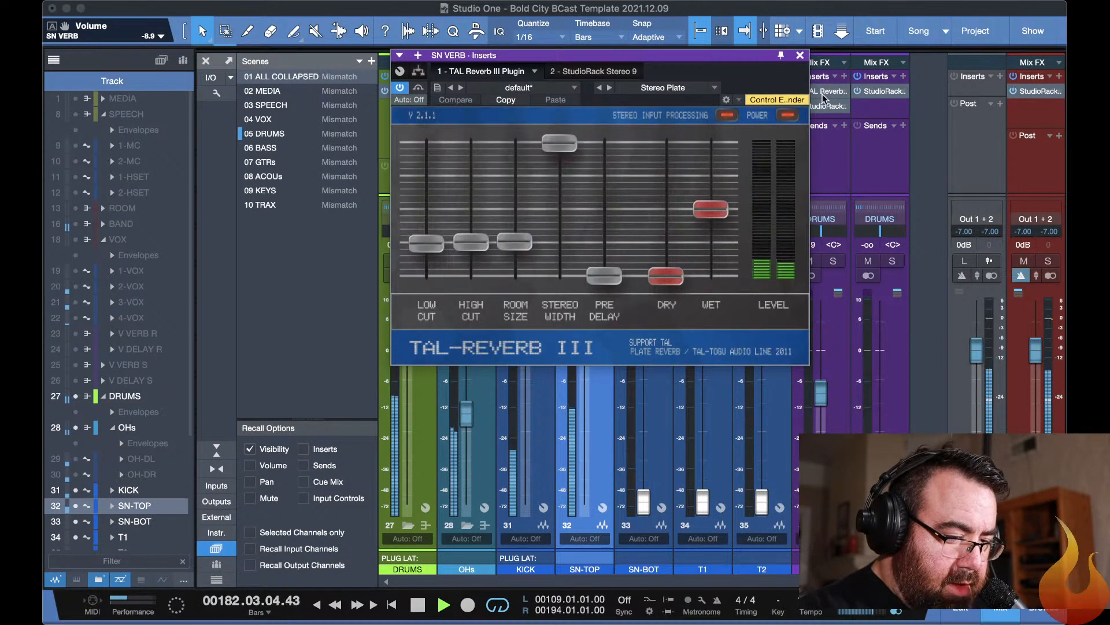
pyautogui.moveTo(821, 399); pyautogui.dragTo(815, 341)
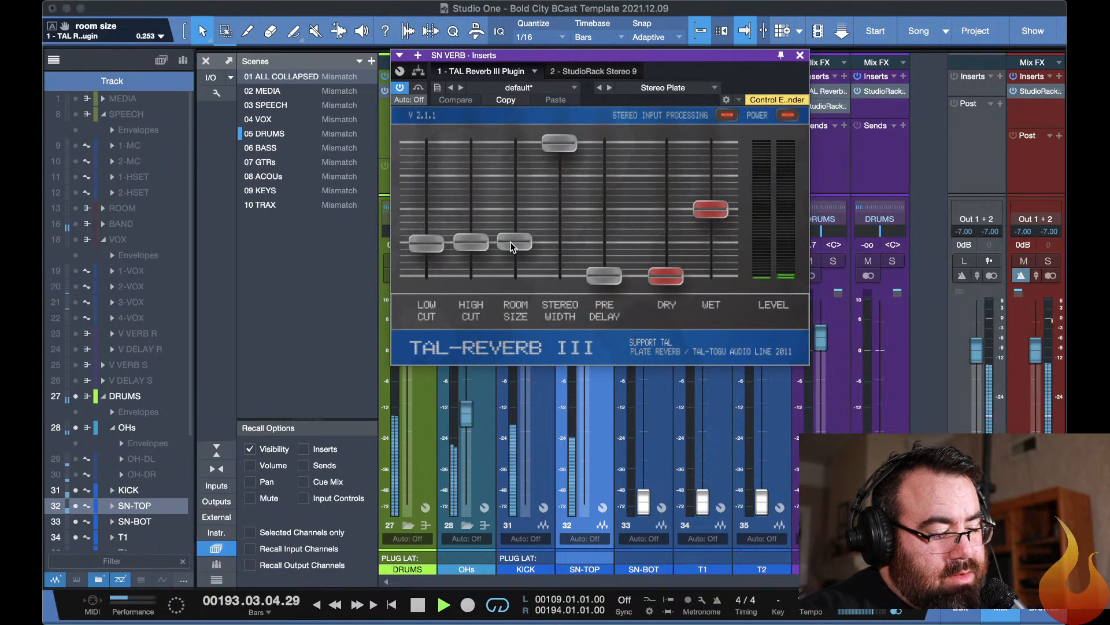
pyautogui.moveTo(512, 246); pyautogui.dragTo(509, 256)
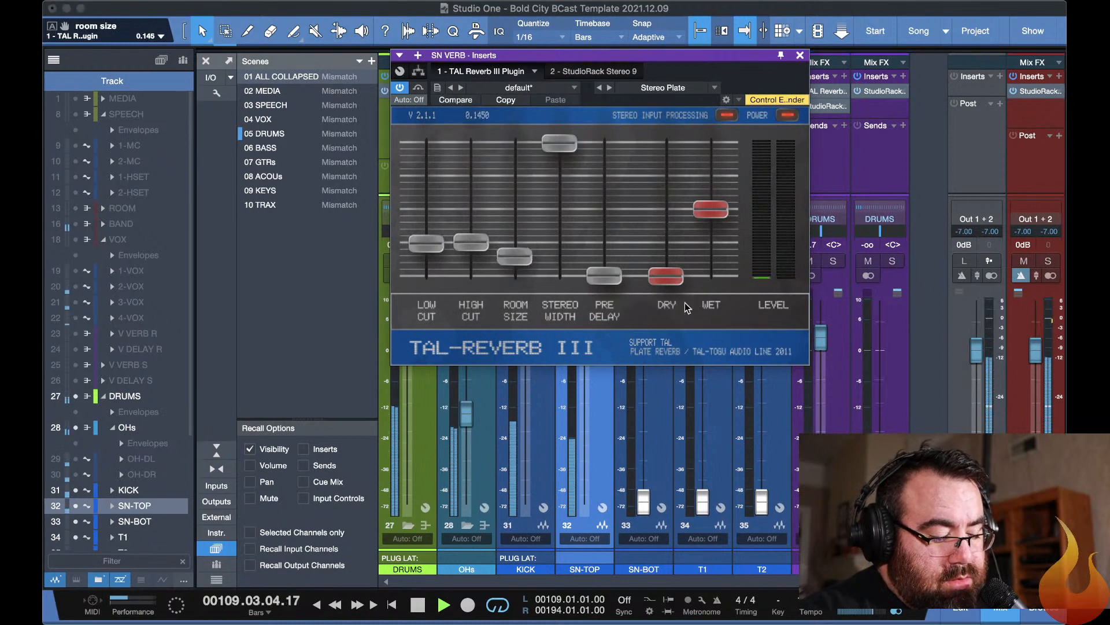
pyautogui.moveTo(826, 347); pyautogui.dragTo(820, 384)
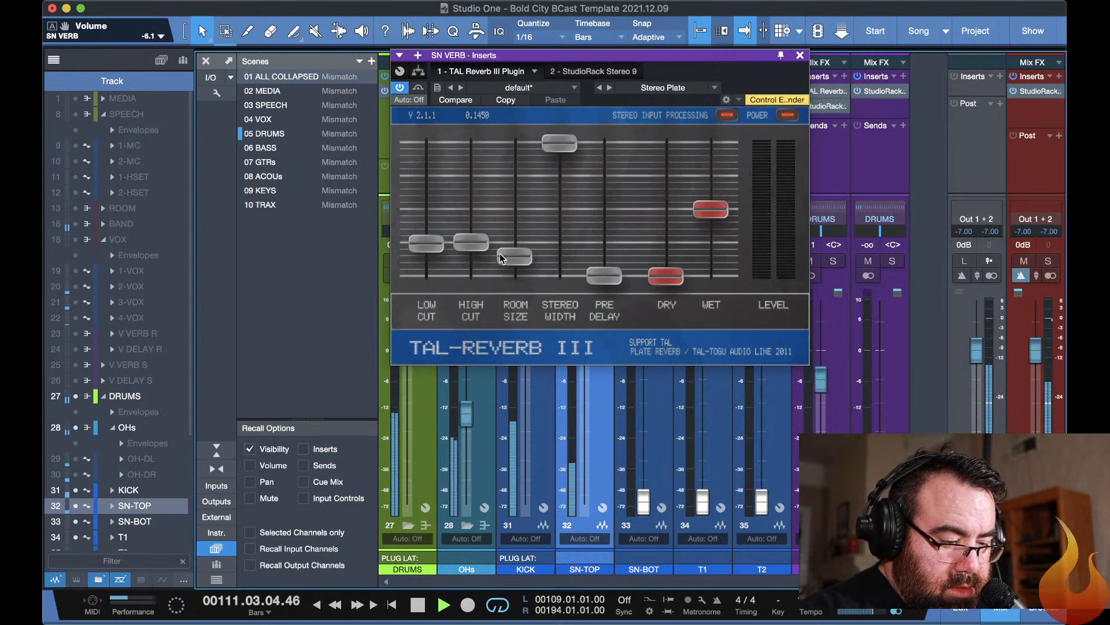
pyautogui.moveTo(501, 254); pyautogui.dragTo(506, 245)
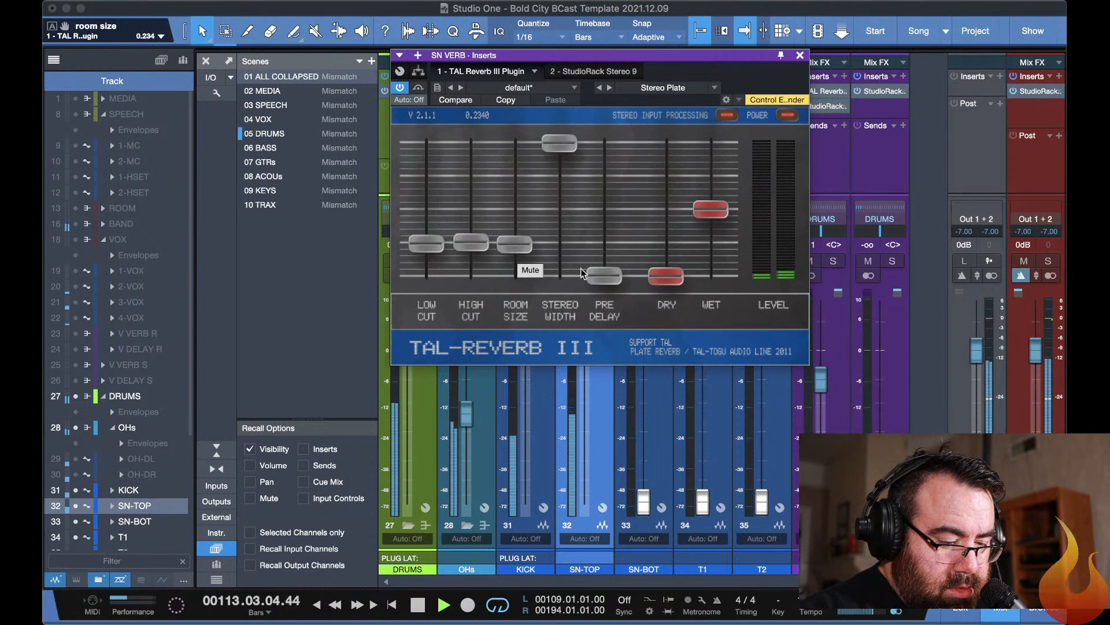
# Settle the SN VERB fader at -8.8 dB with the plug-in windows closed, and lower the OHs fader to -17.0 dB.
pyautogui.moveTo(823, 380); pyautogui.dragTo(819, 407)
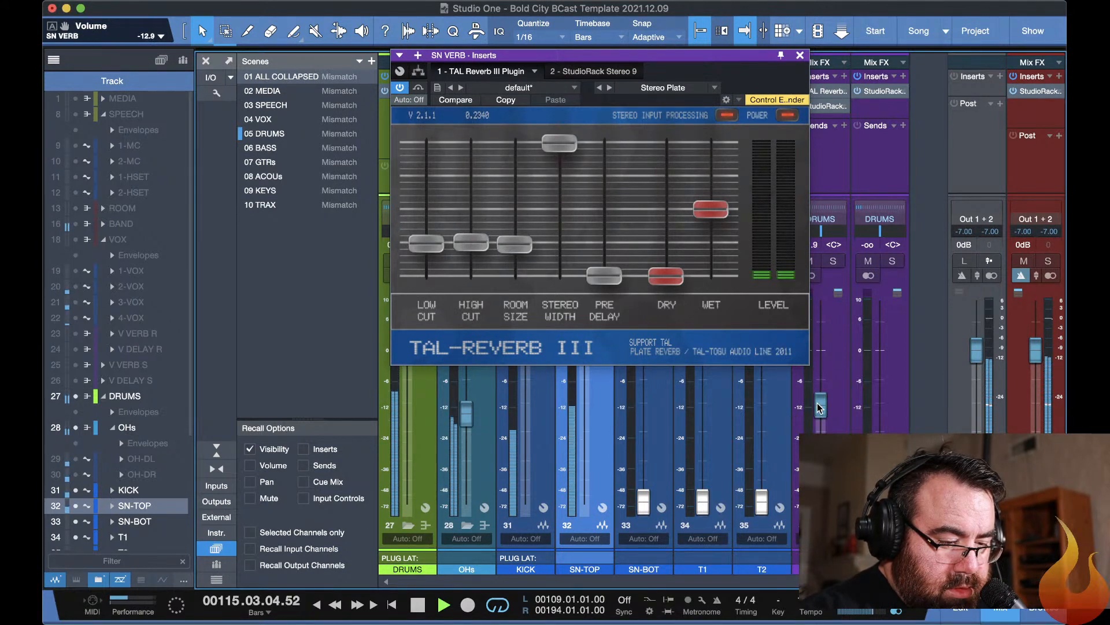
pyautogui.moveTo(819, 408); pyautogui.dragTo(819, 399)
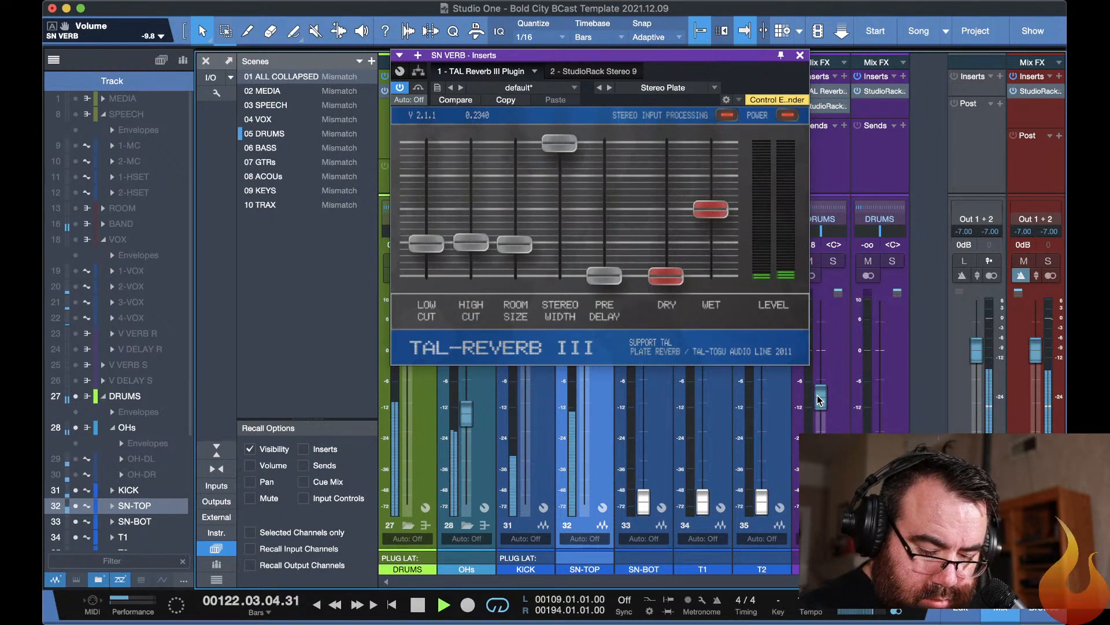
pyautogui.press('F11')
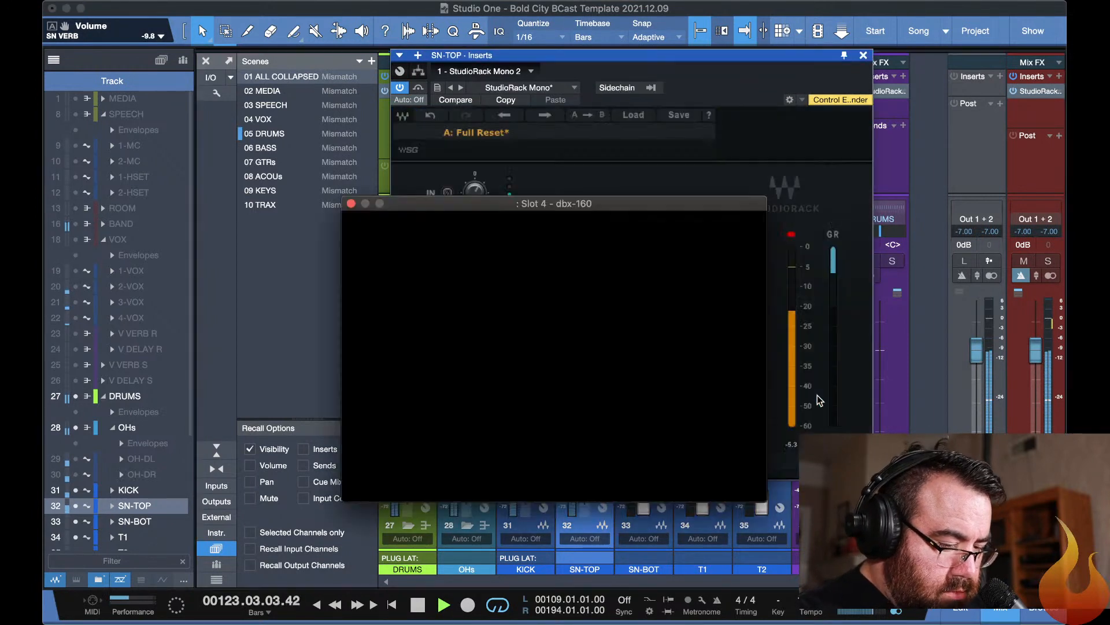
pyautogui.press('F11')
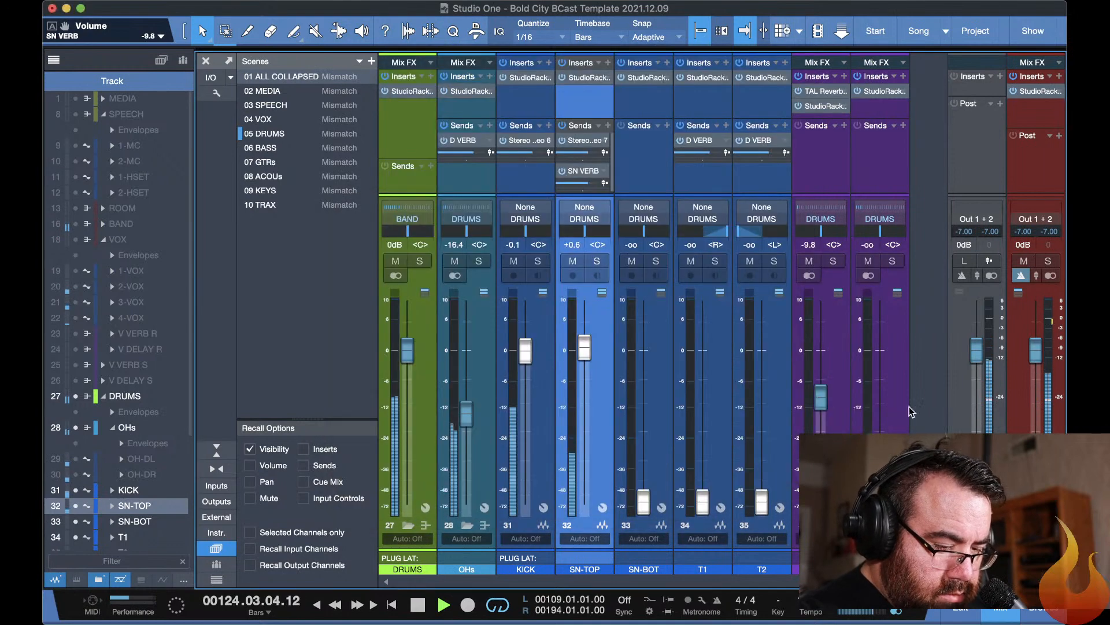
pyautogui.moveTo(824, 398)
pyautogui.mouseDown()
pyautogui.moveTo(822, 408)
pyautogui.moveTo(823, 395)
pyautogui.mouseUp()
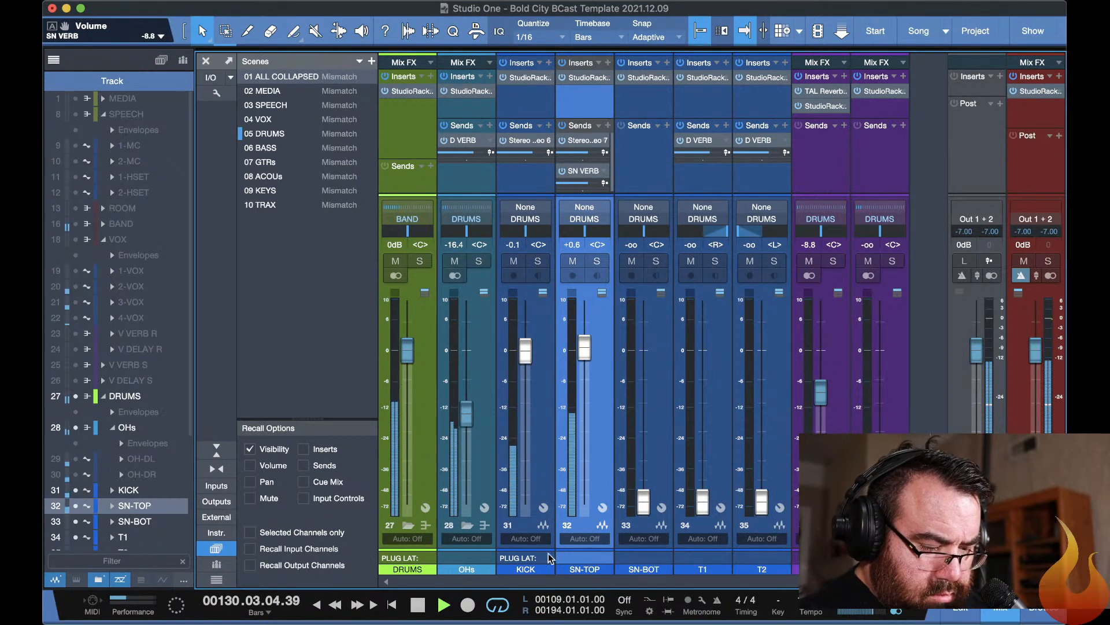
pyautogui.moveTo(464, 416); pyautogui.dragTo(464, 420)
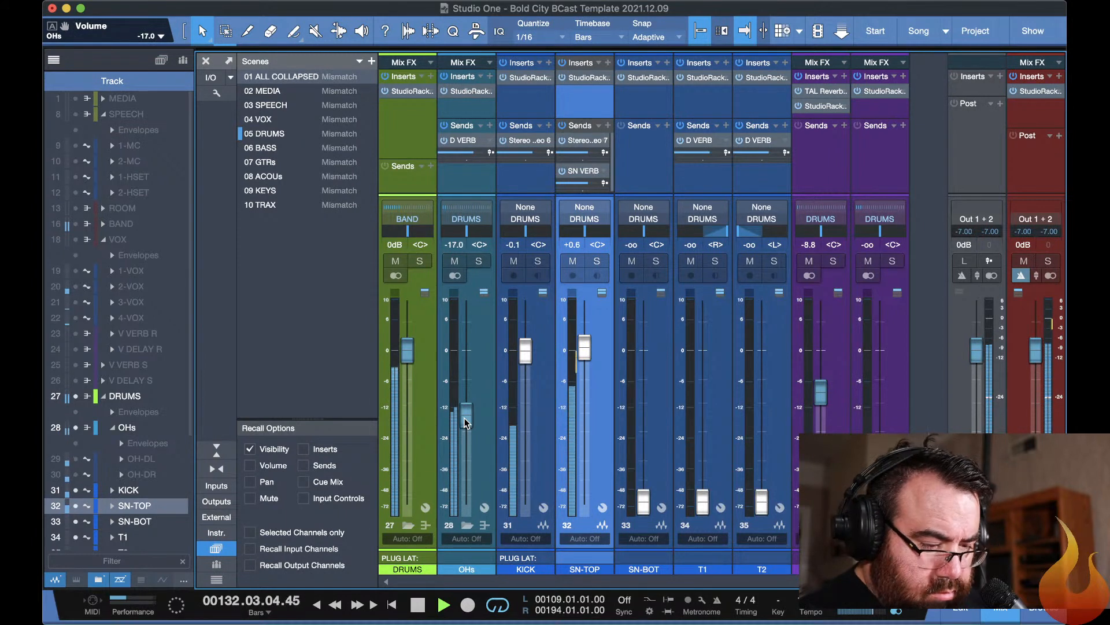
# Stop playback in the arrangement view and switch to the Stems folder in Finder.
pyautogui.press('super+Tab')
pyautogui.press('super+Tab')
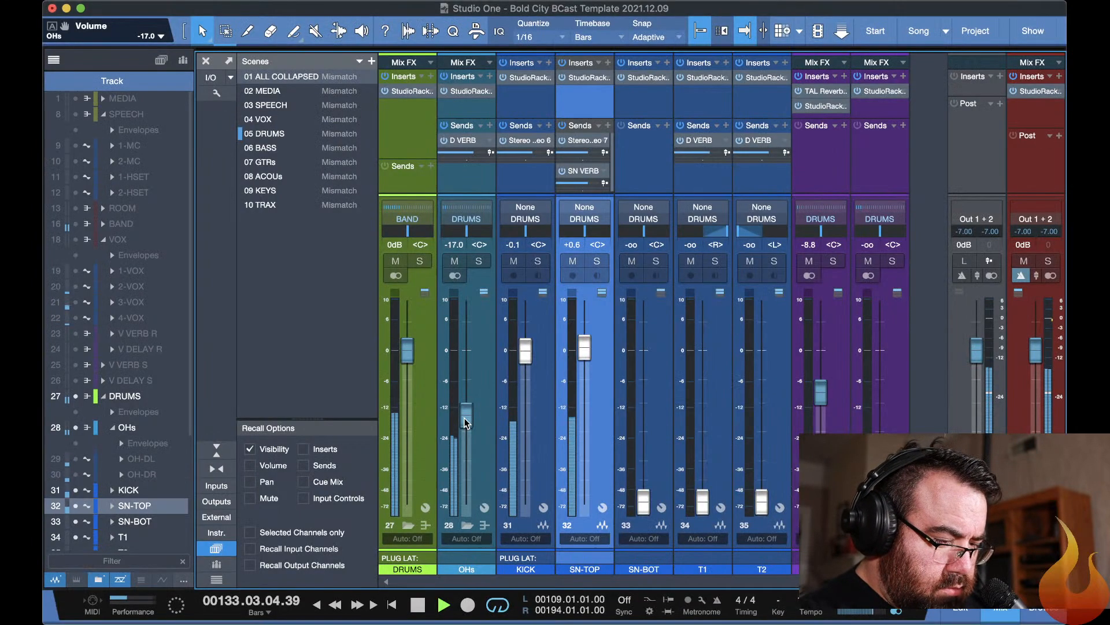
pyautogui.press('F3')
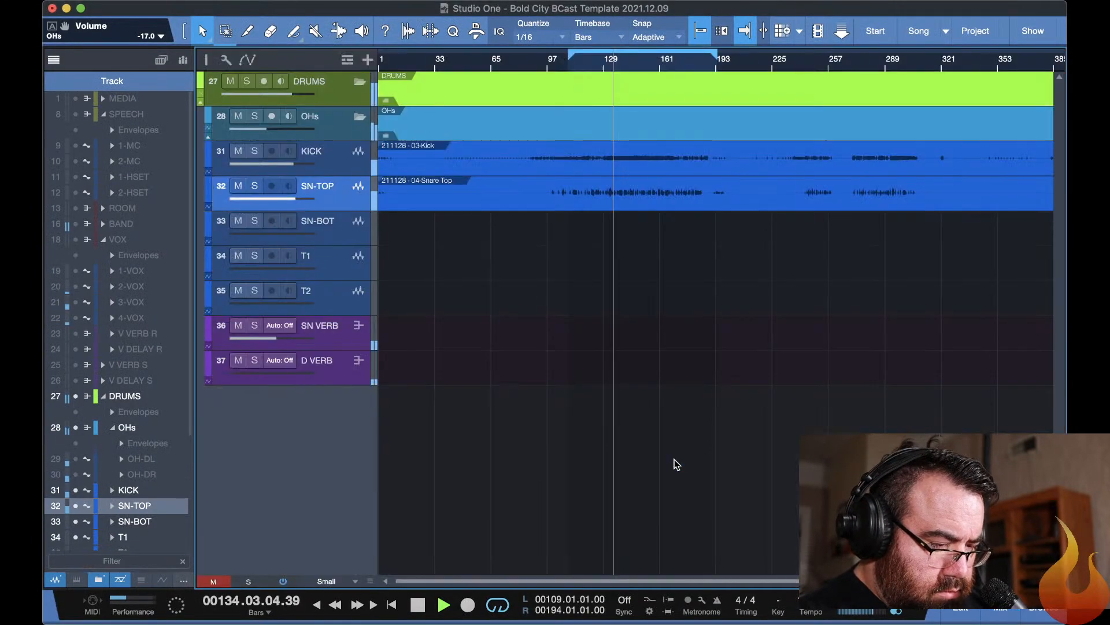
pyautogui.press('space')
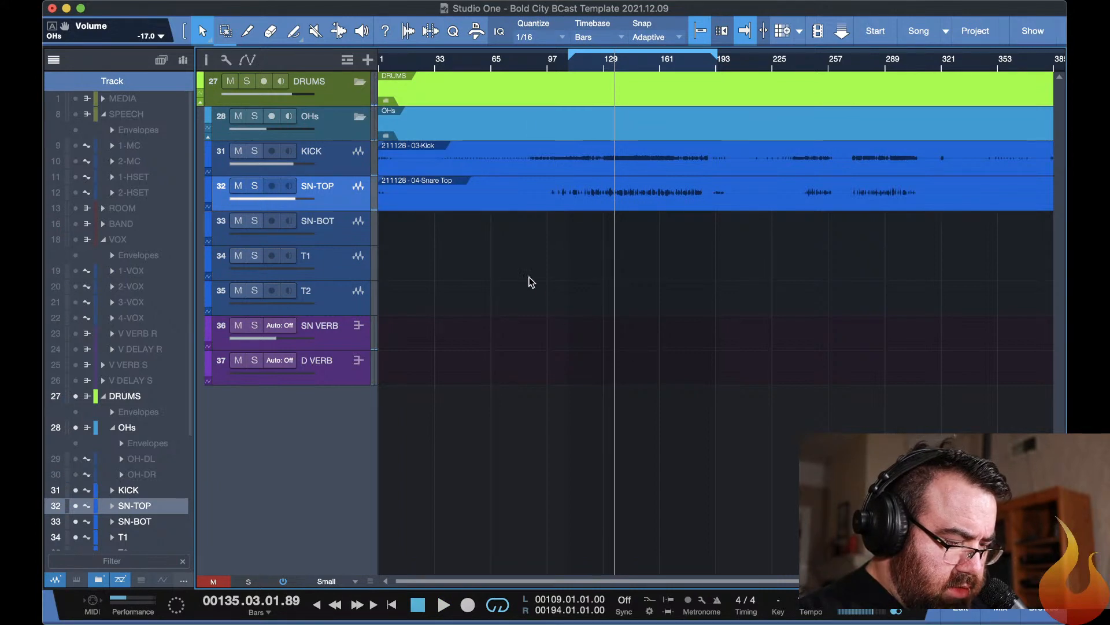
pyautogui.press('super+Tab')
pyautogui.press('super+Tab')
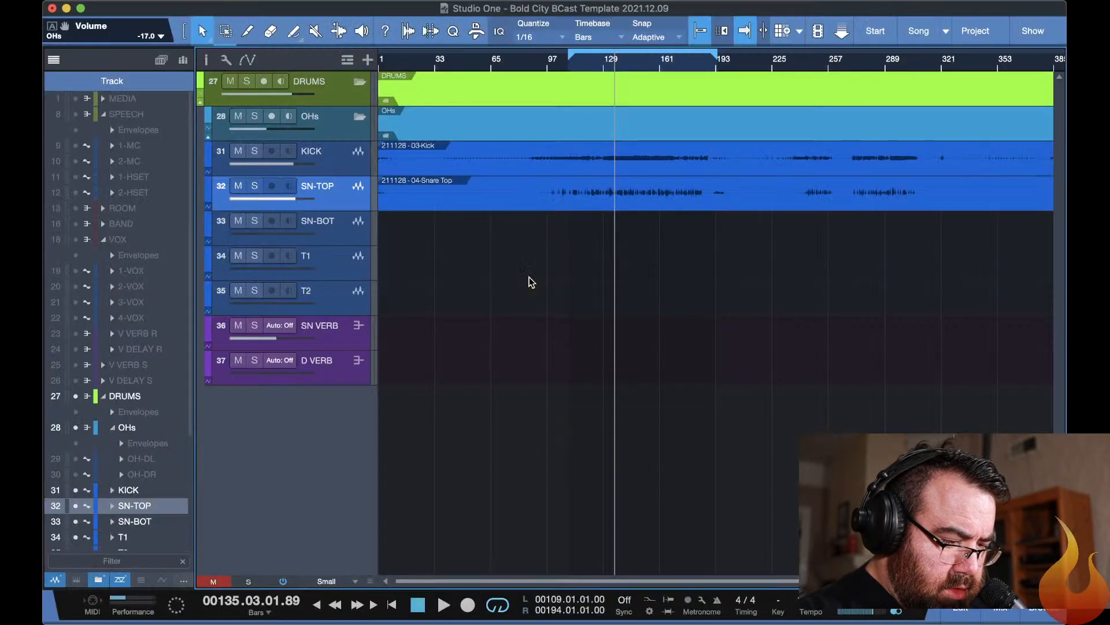
pyautogui.press('super+Tab')
pyautogui.press('super+Tab')
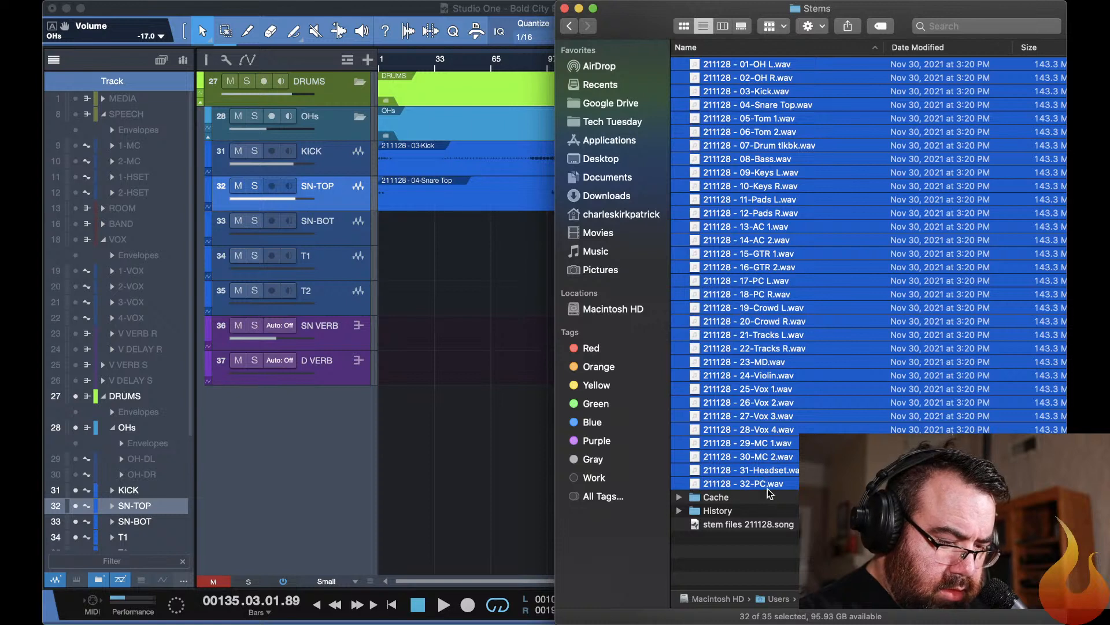
# Import 211128 - 05-Tom 1.wav and 211128 - 06-Tom 2.wav from the Stems folder onto tracks T1 and T2 at the song start.
pyautogui.click(775, 124)
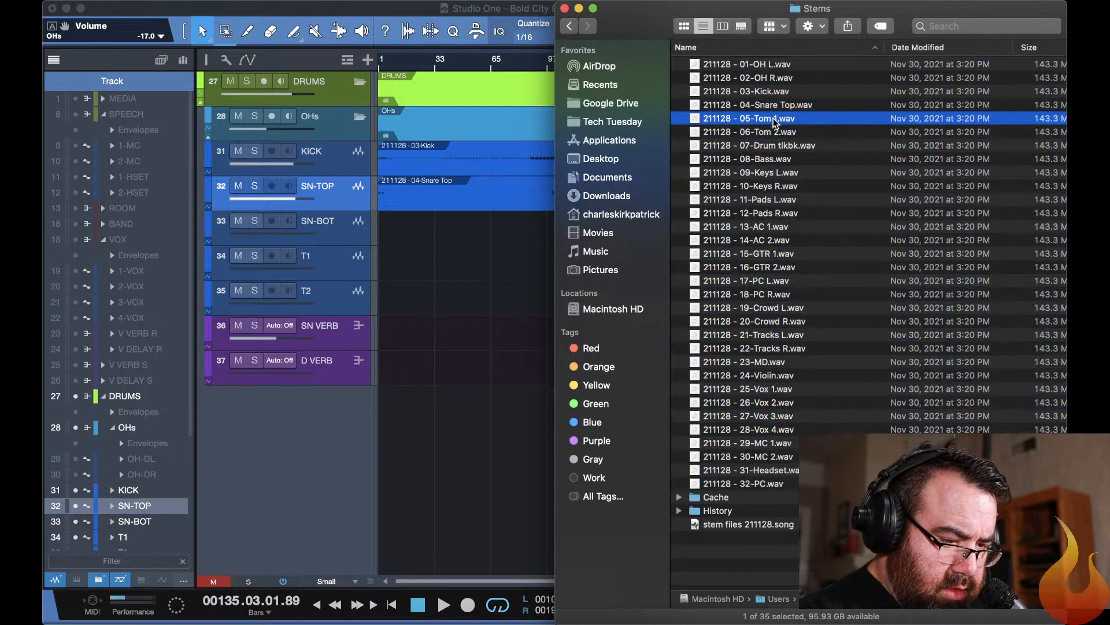
pyautogui.keyDown('shift'); pyautogui.click(775, 132); pyautogui.keyUp('shift')
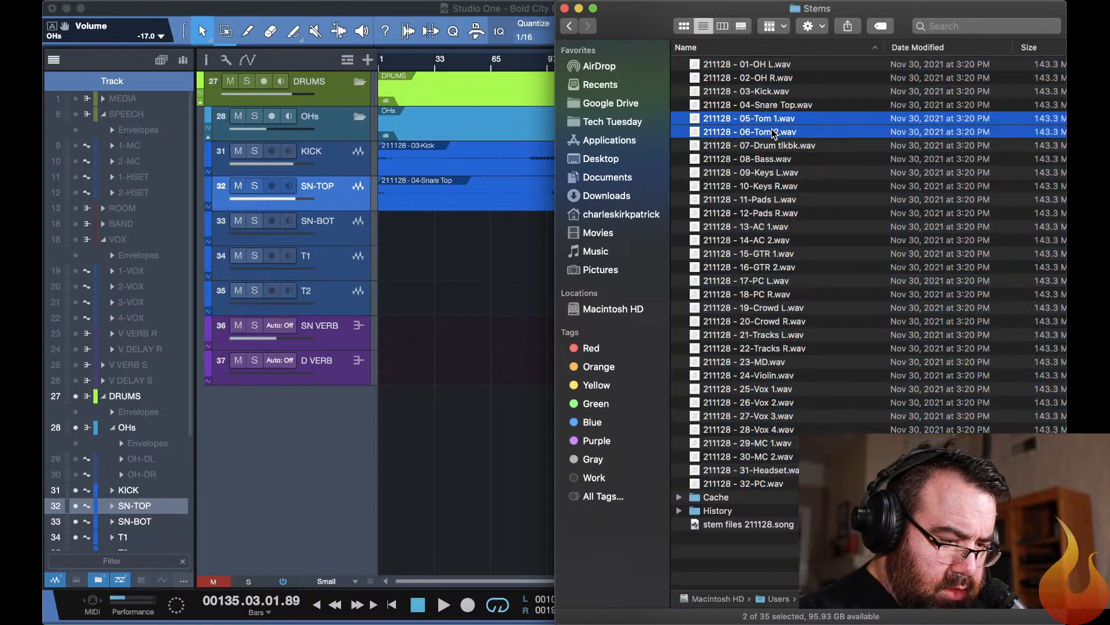
pyautogui.click(454, 319)
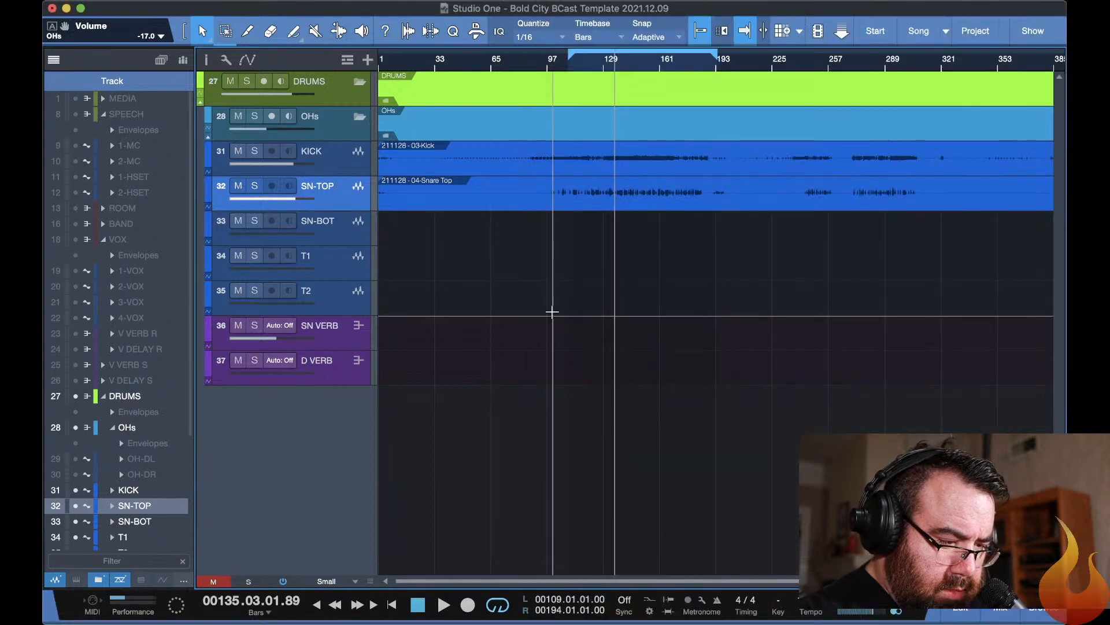
pyautogui.press('super+Tab')
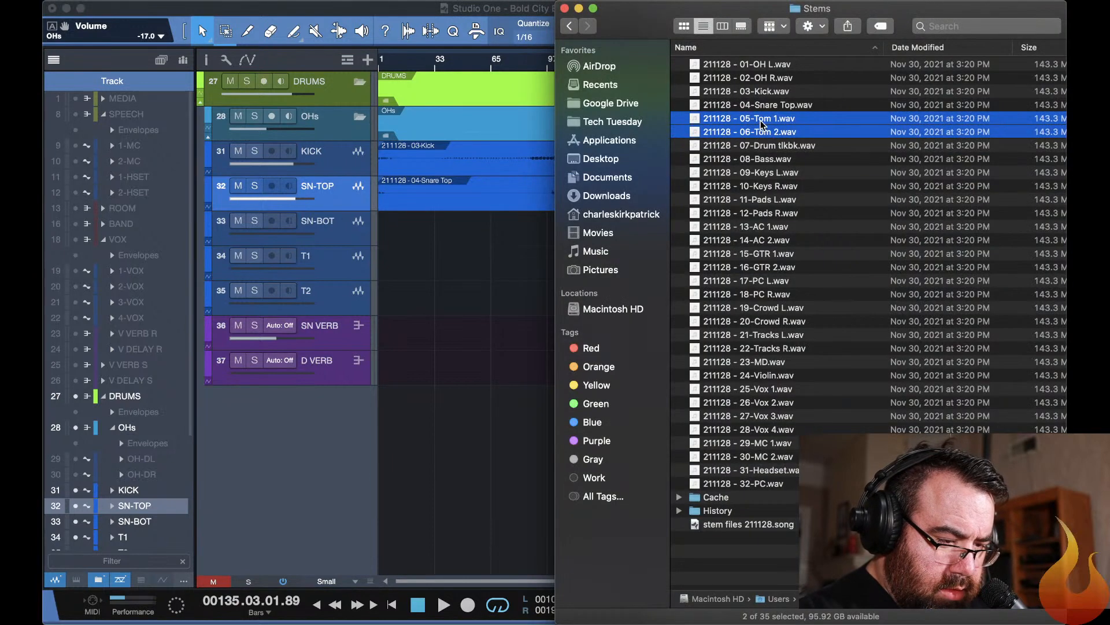
pyautogui.moveTo(762, 124); pyautogui.dragTo(403, 272)
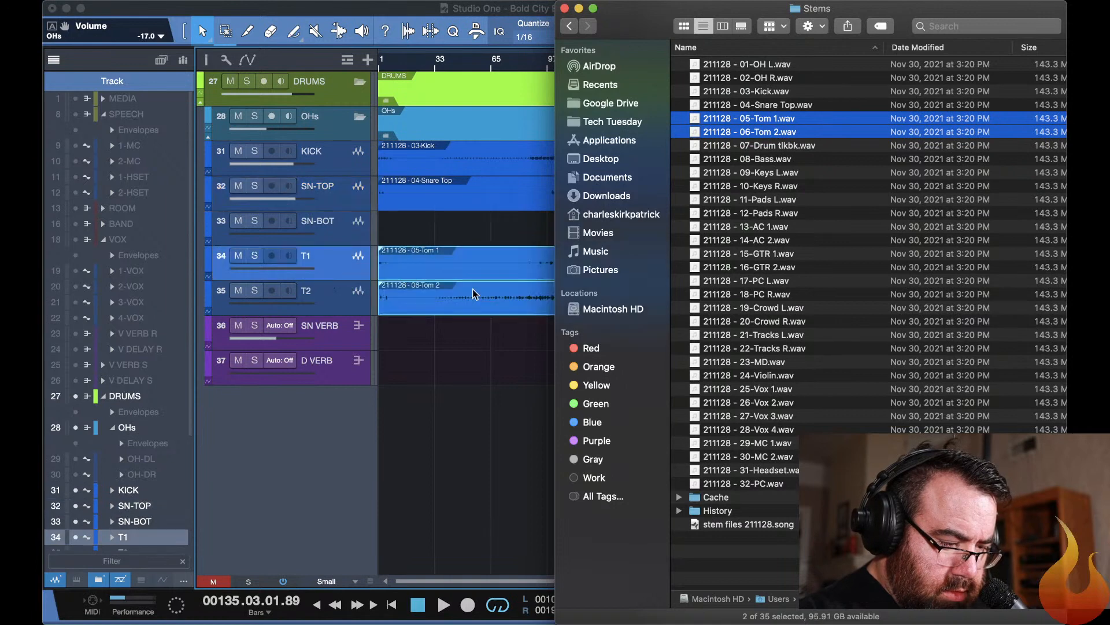
pyautogui.click(527, 312)
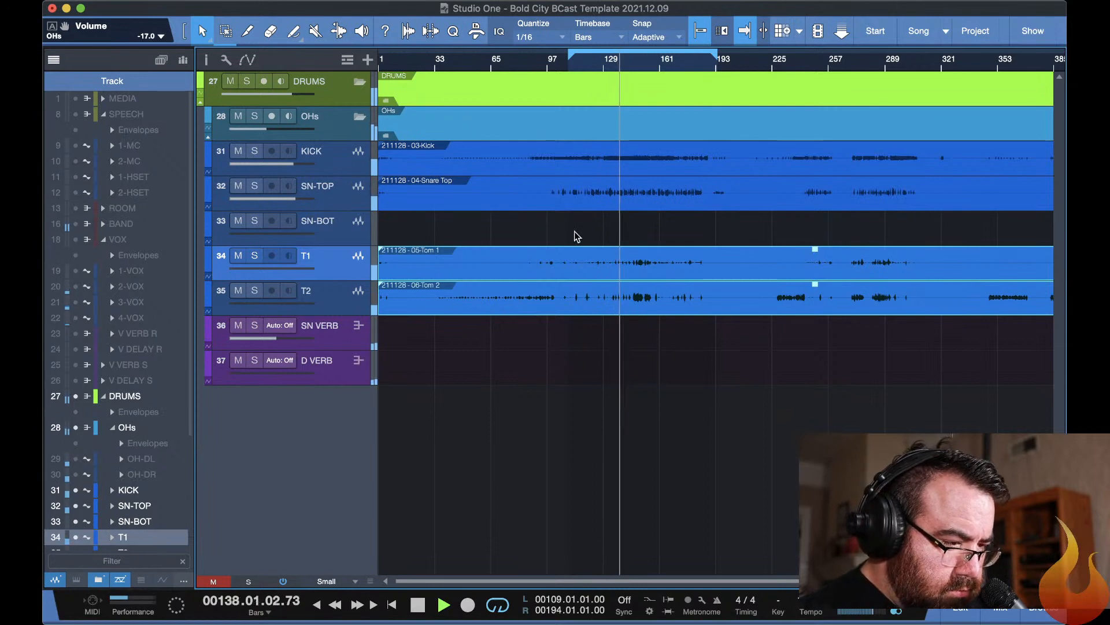
# Solo the T1 channel in the mixer and raise its fader to -0.1 dB.
pyautogui.press('F3')
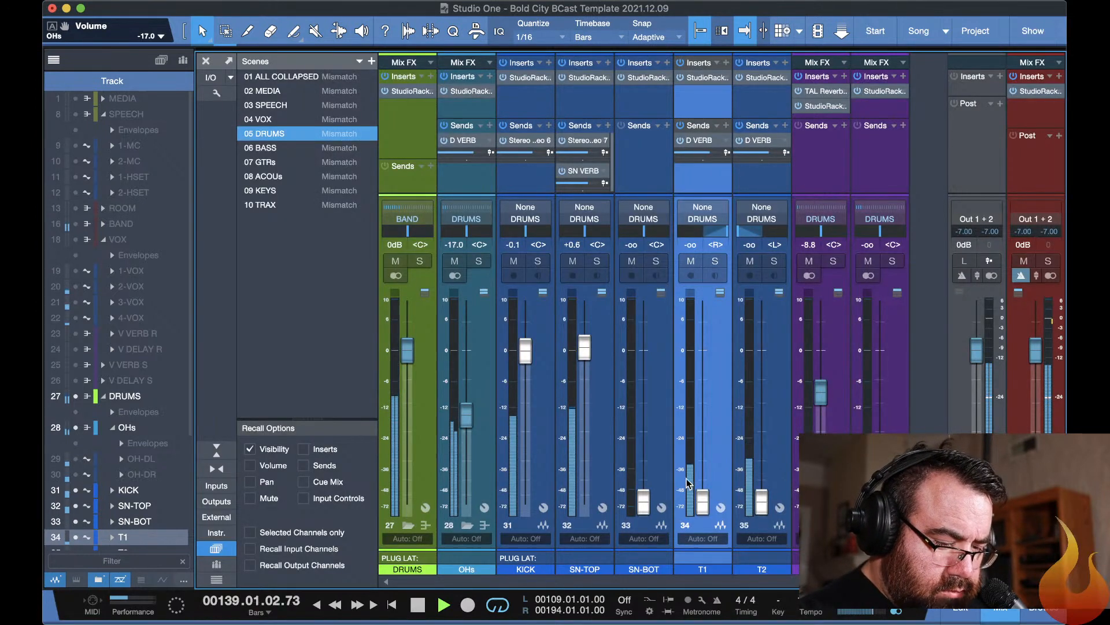
pyautogui.click(715, 261)
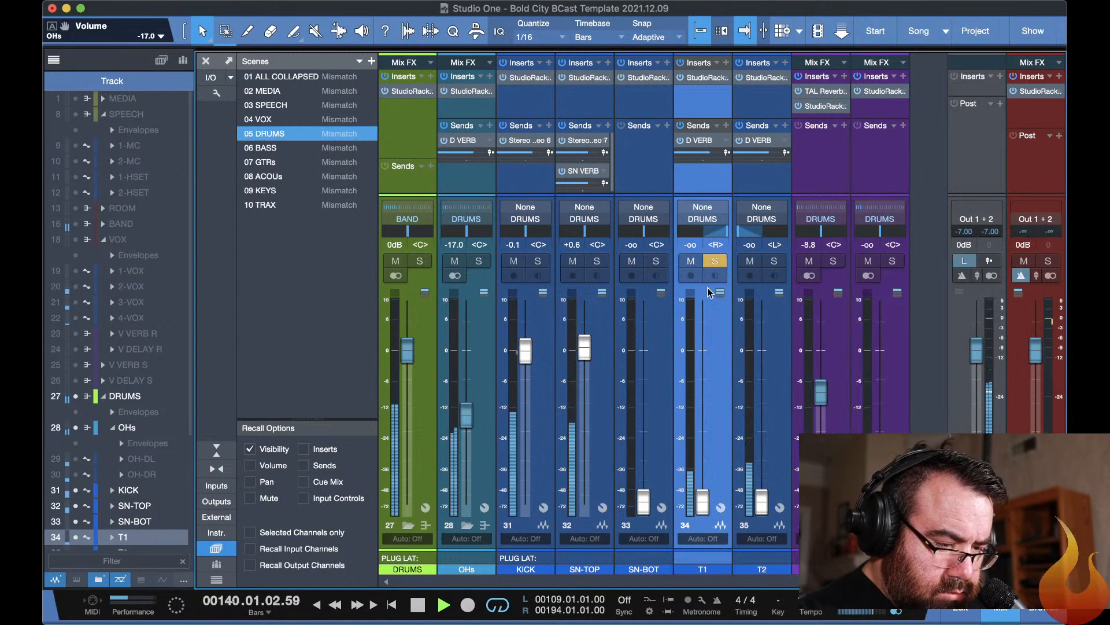
pyautogui.moveTo(703, 503); pyautogui.dragTo(691, 350)
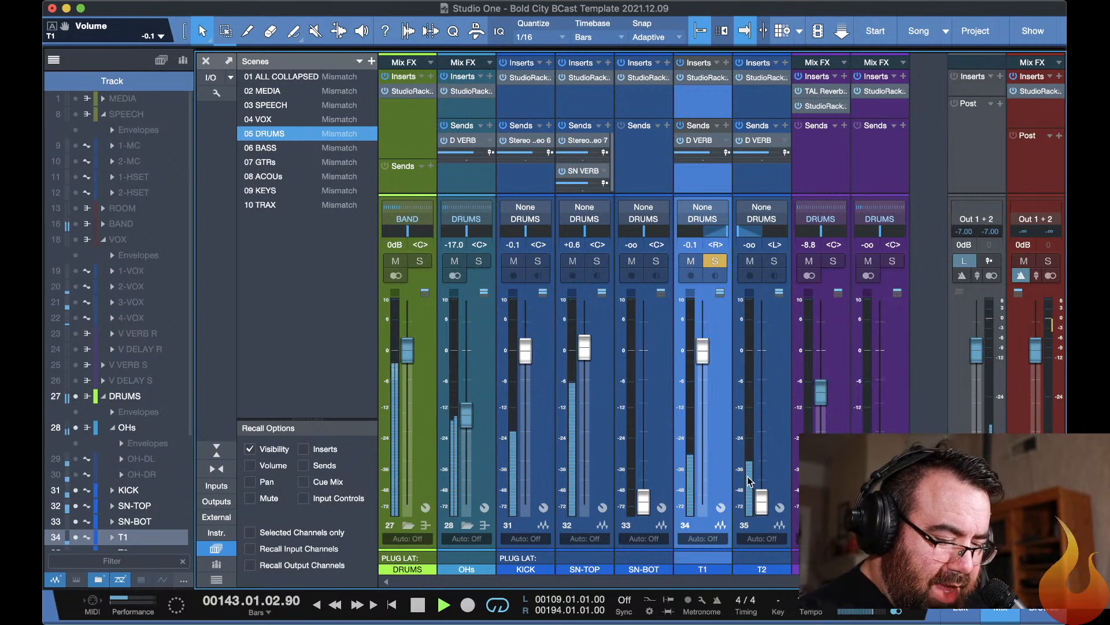
# Move the solo from T1 to T2 and raise the T2 fader to -6.1 dB.
pyautogui.click(775, 261)
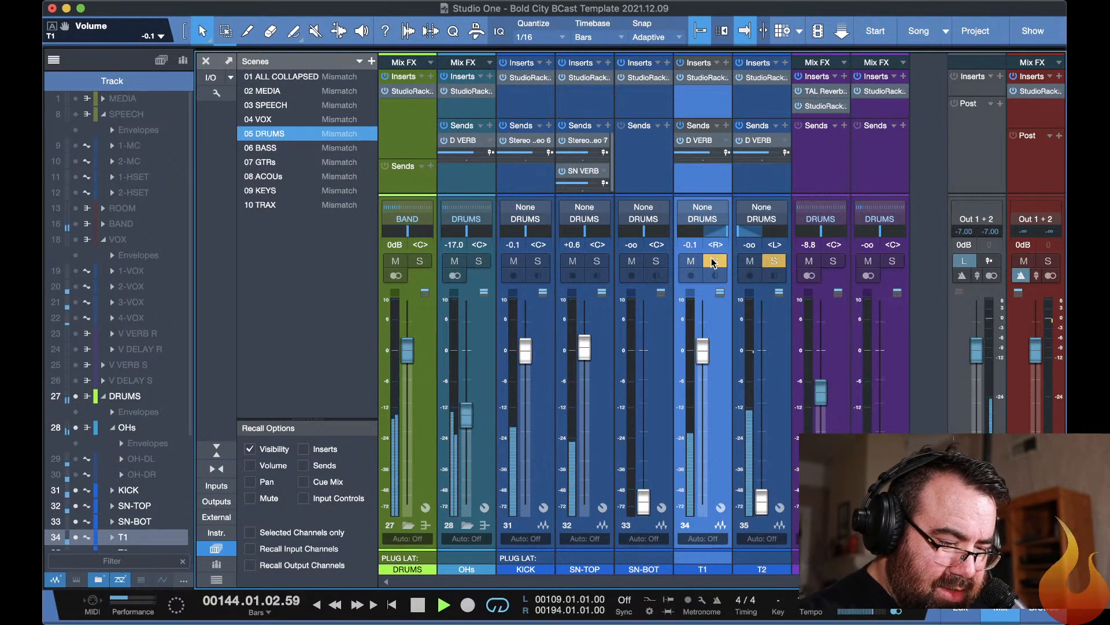
pyautogui.click(714, 261)
pyautogui.moveTo(757, 492); pyautogui.dragTo(756, 342)
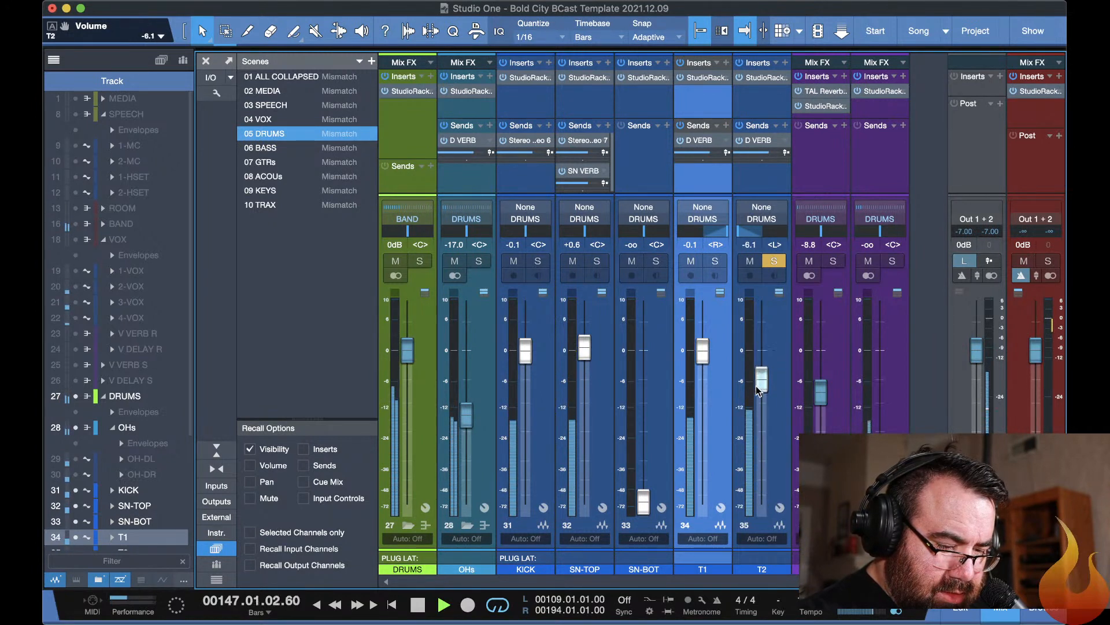
# Pull the T2 fader all the way down, solo T1 and set T1's StudioRack input gain to 6.3.
pyautogui.moveTo(755, 387); pyautogui.dragTo(785, 545)
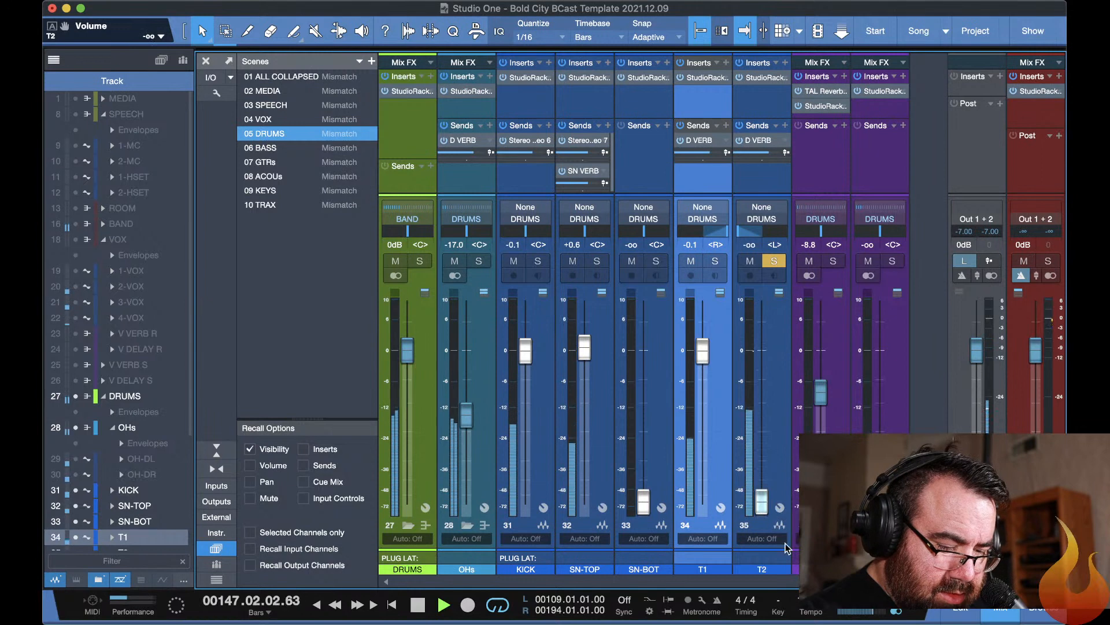
pyautogui.click(716, 261)
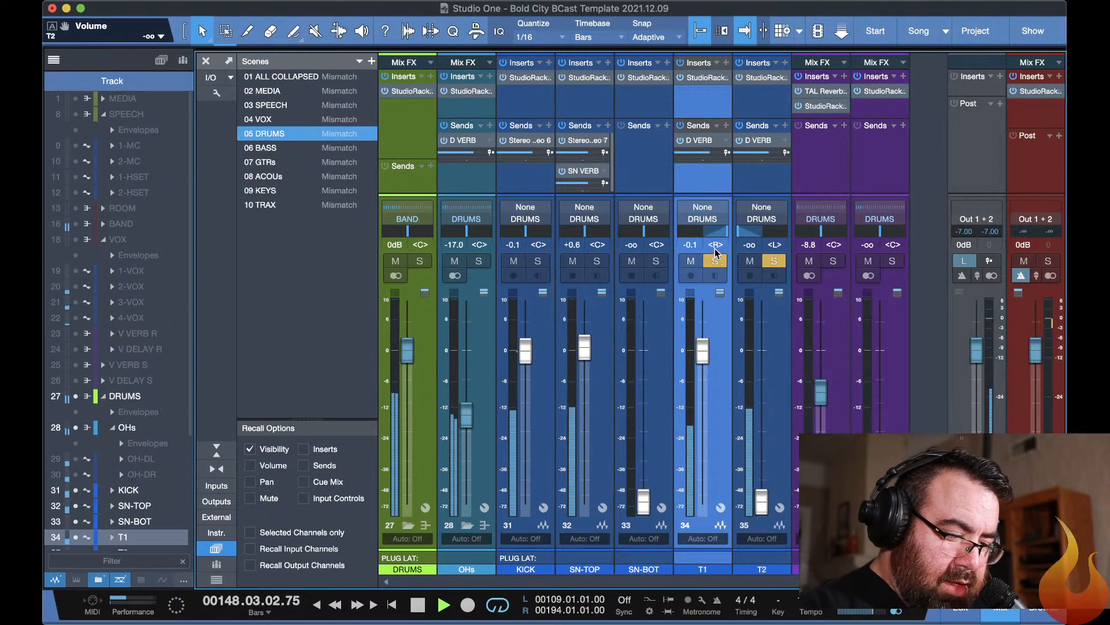
pyautogui.click(703, 80)
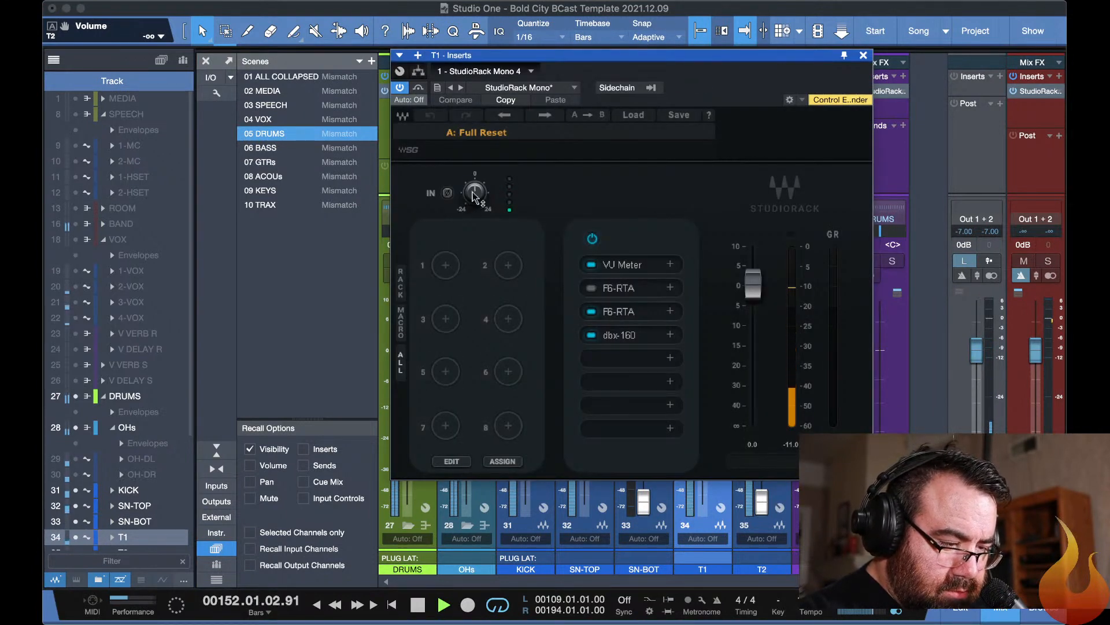
pyautogui.moveTo(474, 193); pyautogui.dragTo(475, 170)
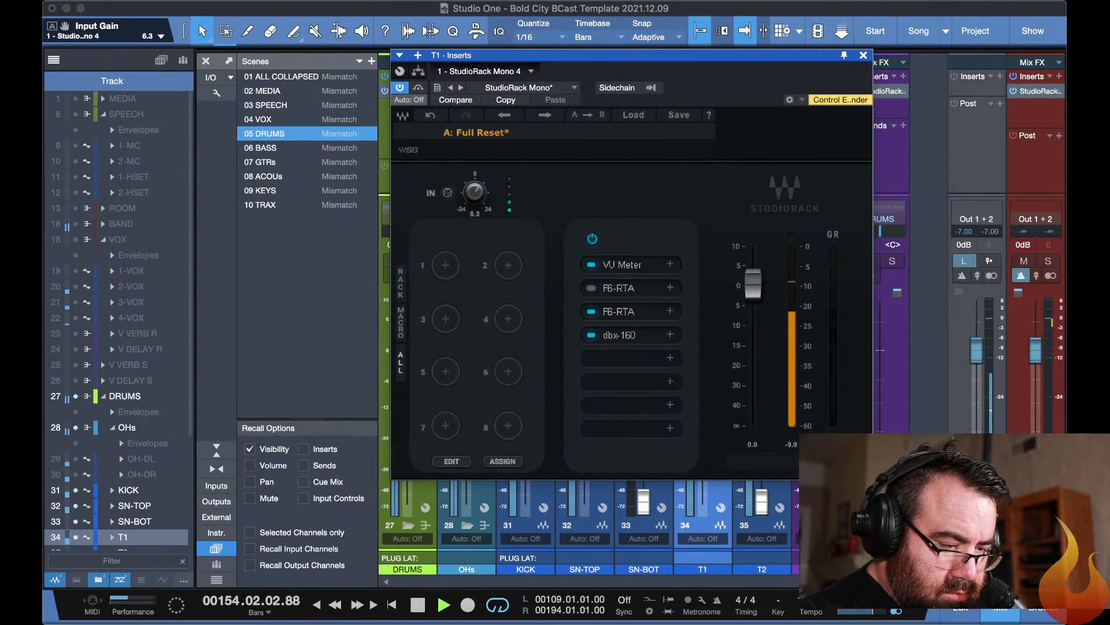
# Enable the slot 2 F6-RTA on T1, switch off band 1 and set the band 6 threshold to -11.2 dB.
pyautogui.click(591, 288)
pyautogui.click(635, 289)
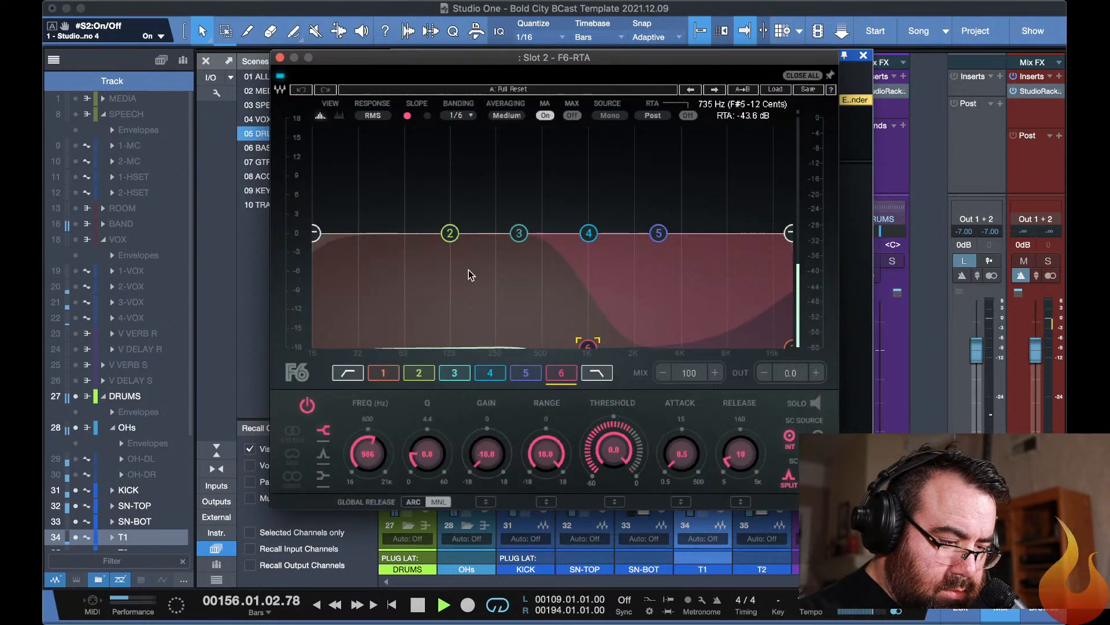
pyautogui.click(376, 378)
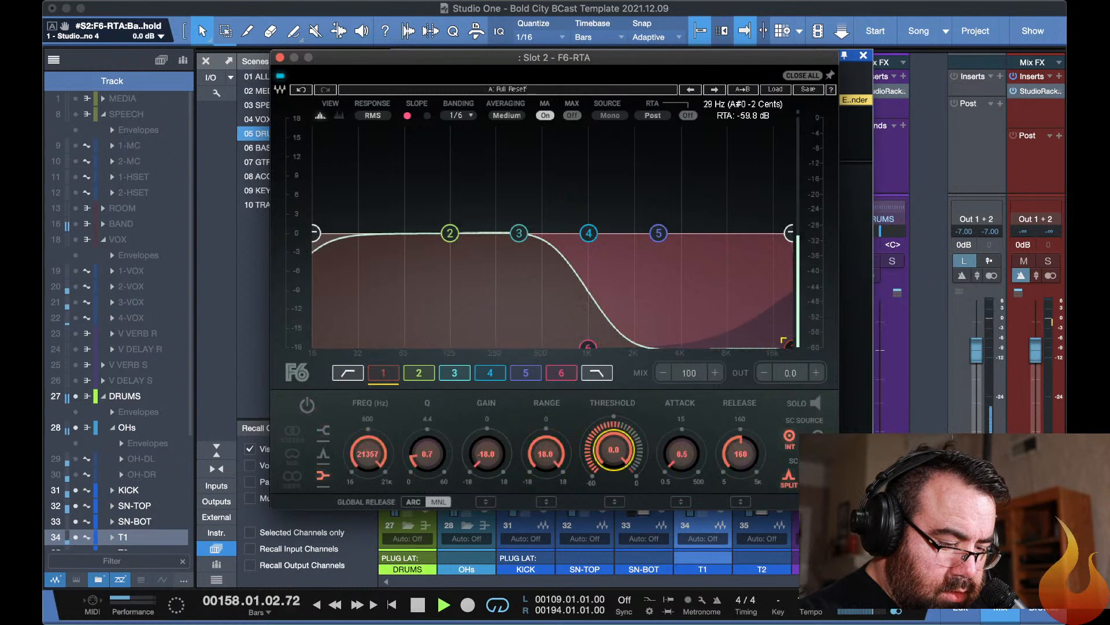
pyautogui.click(558, 376)
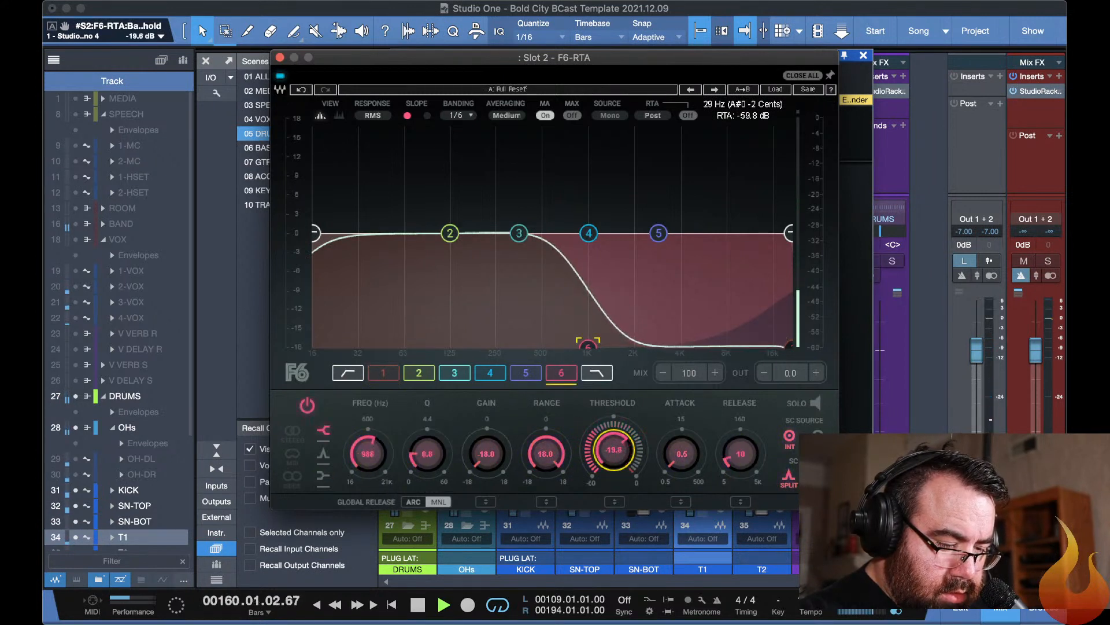
pyautogui.moveTo(613, 450); pyautogui.dragTo(613, 432)
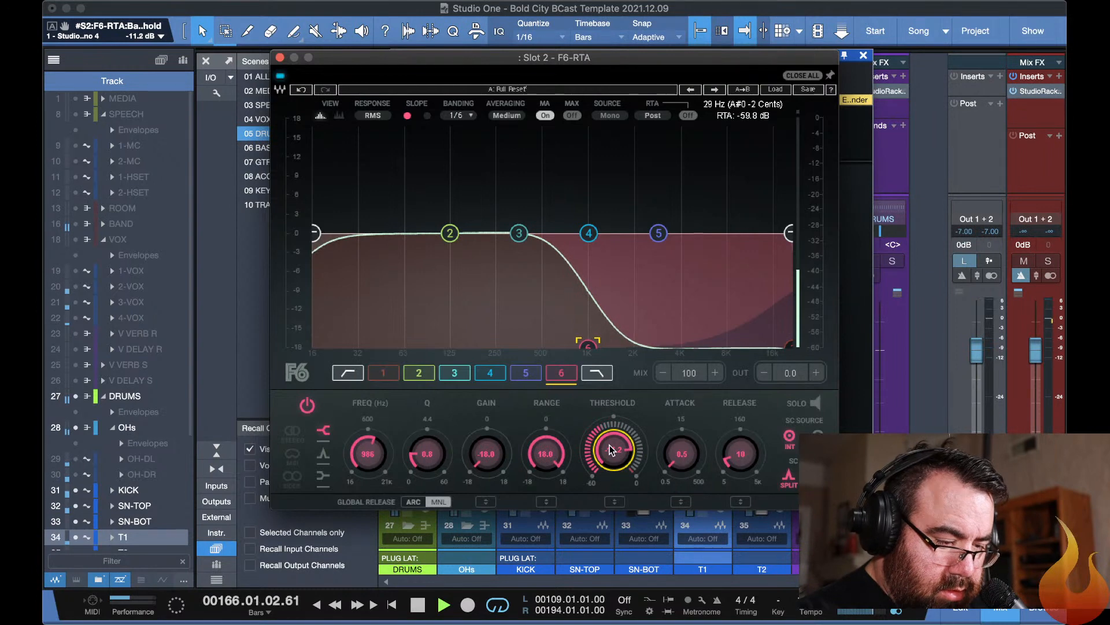
pyautogui.press('super+w')
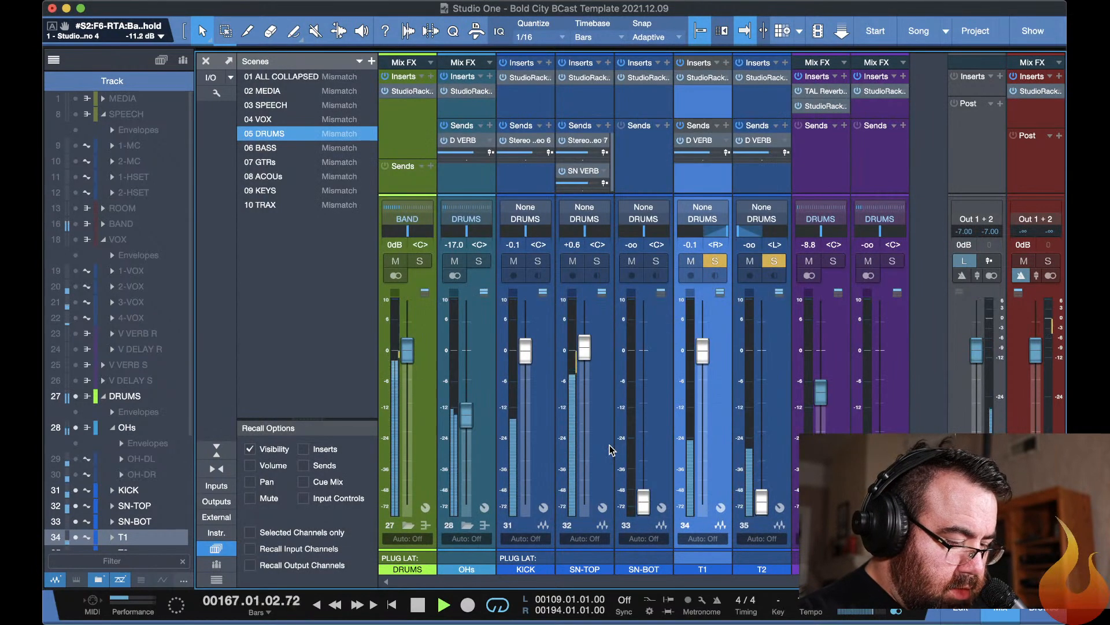
# Shorten the arrangement's loop range to the tom section from bar 142 to bar 161.
pyautogui.press('F3')
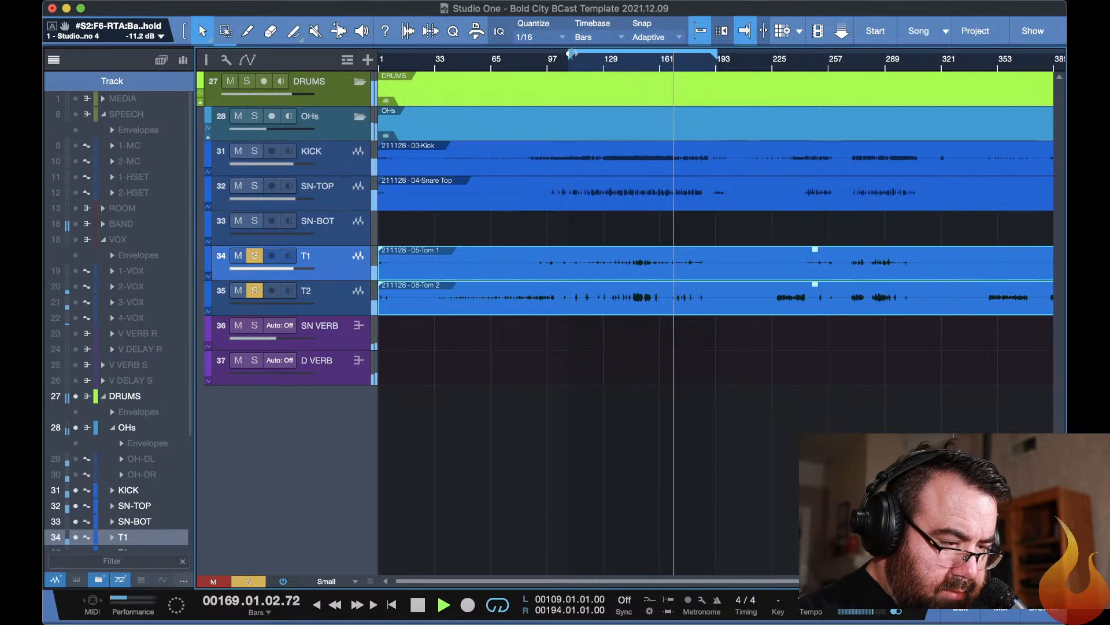
pyautogui.moveTo(571, 54); pyautogui.dragTo(626, 61)
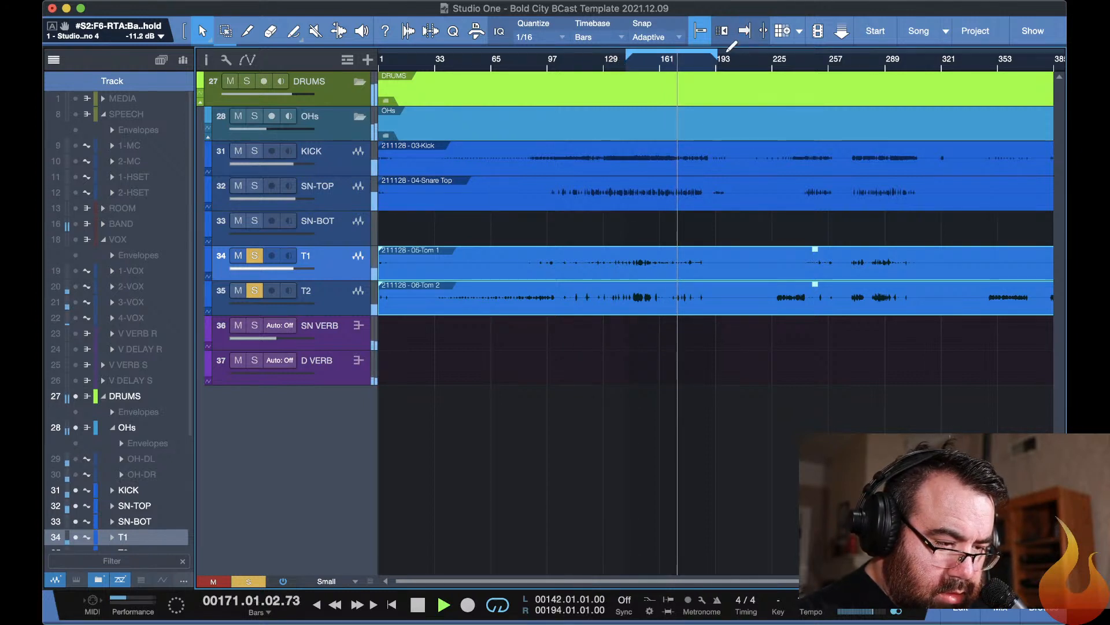
pyautogui.moveTo(717, 58); pyautogui.dragTo(659, 74)
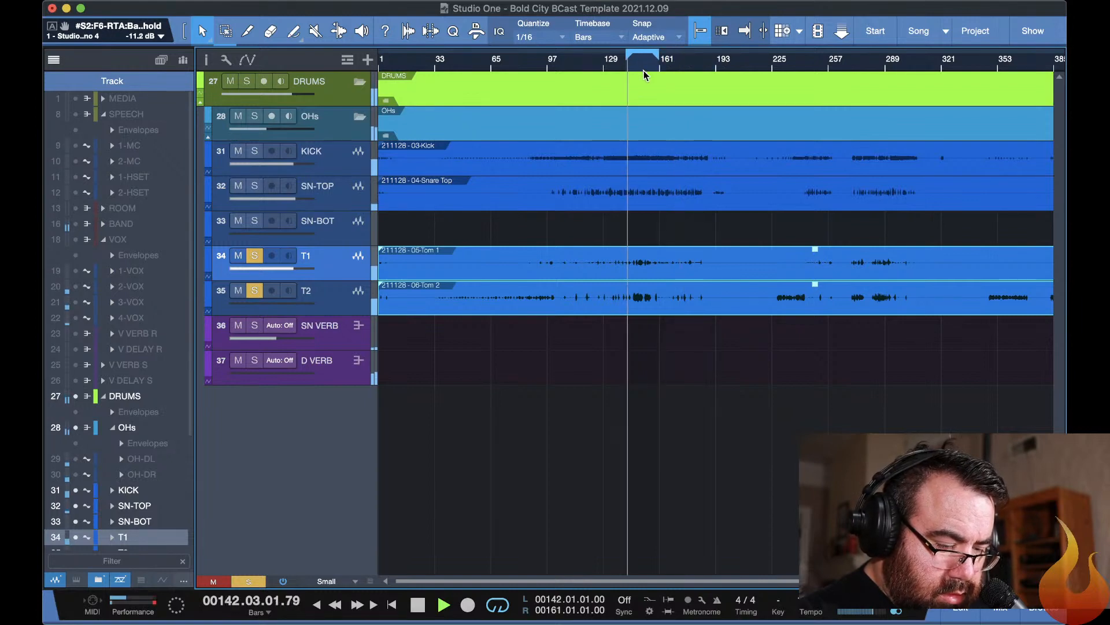
# Bypass the slot 2 F6-RTA in T1's StudioRack chain.
pyautogui.press('F11')
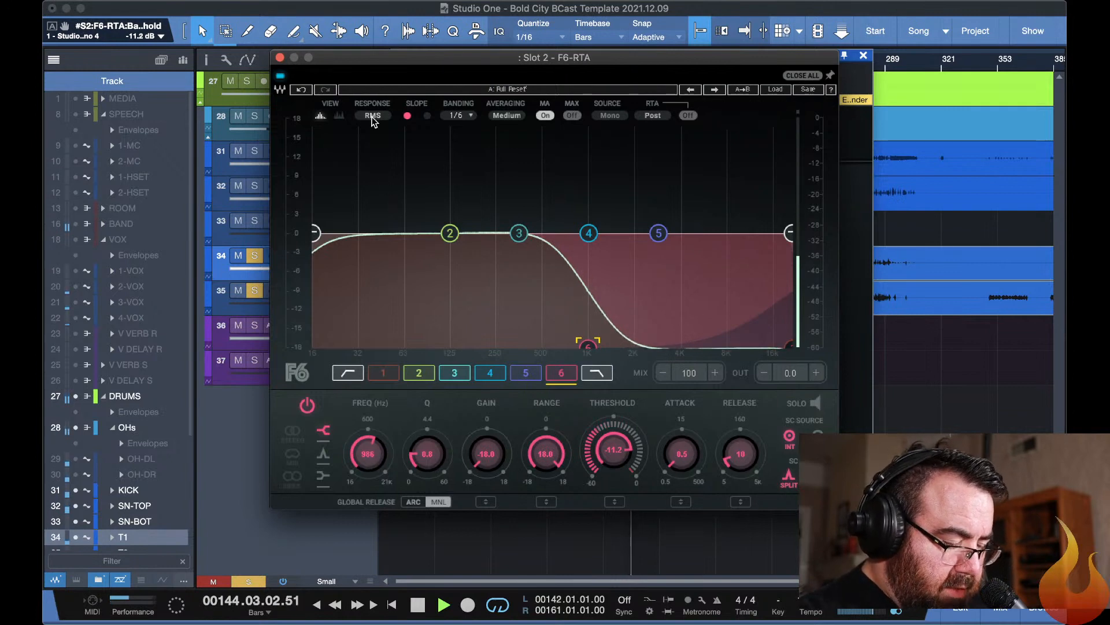
pyautogui.click(804, 76)
pyautogui.click(591, 289)
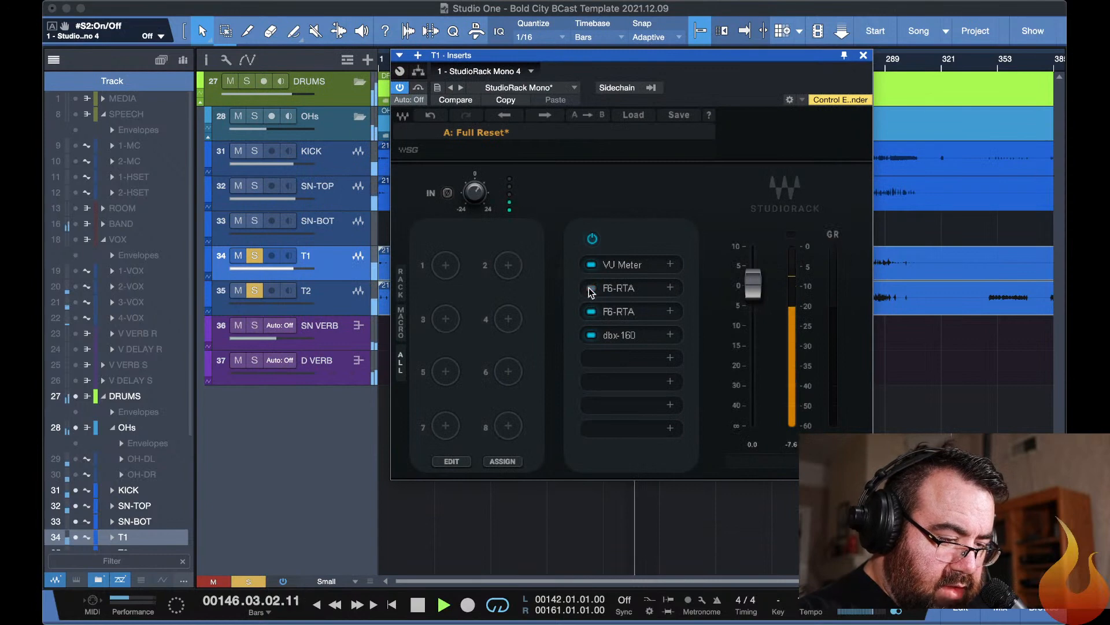
# In T1's slot 3 F6-RTA, cut 6.5 dB at 1298 Hz, boost 4.1 dB at 4976 Hz, raise the low shelf and high-pass at 58 Hz.
pyautogui.click(619, 312)
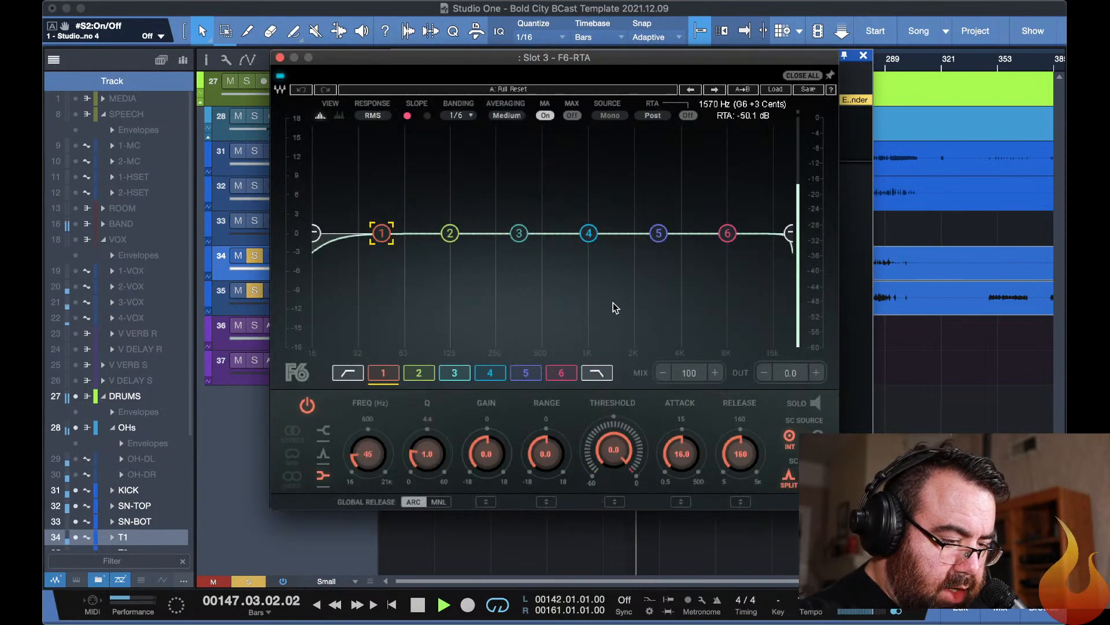
pyautogui.moveTo(589, 233); pyautogui.dragTo(606, 274)
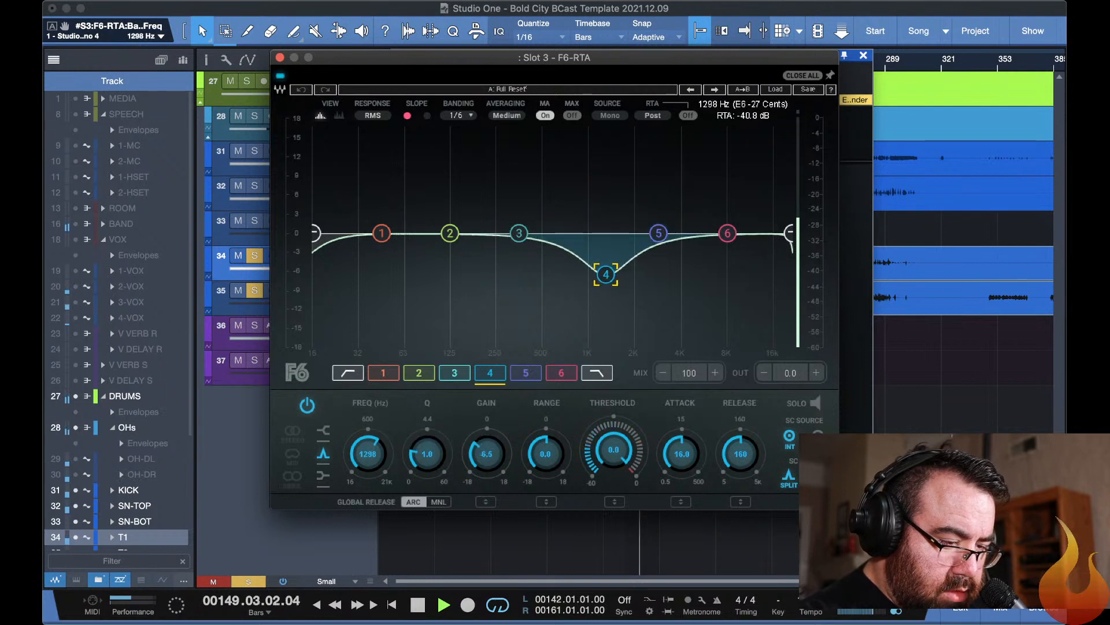
pyautogui.moveTo(727, 233); pyautogui.dragTo(695, 207)
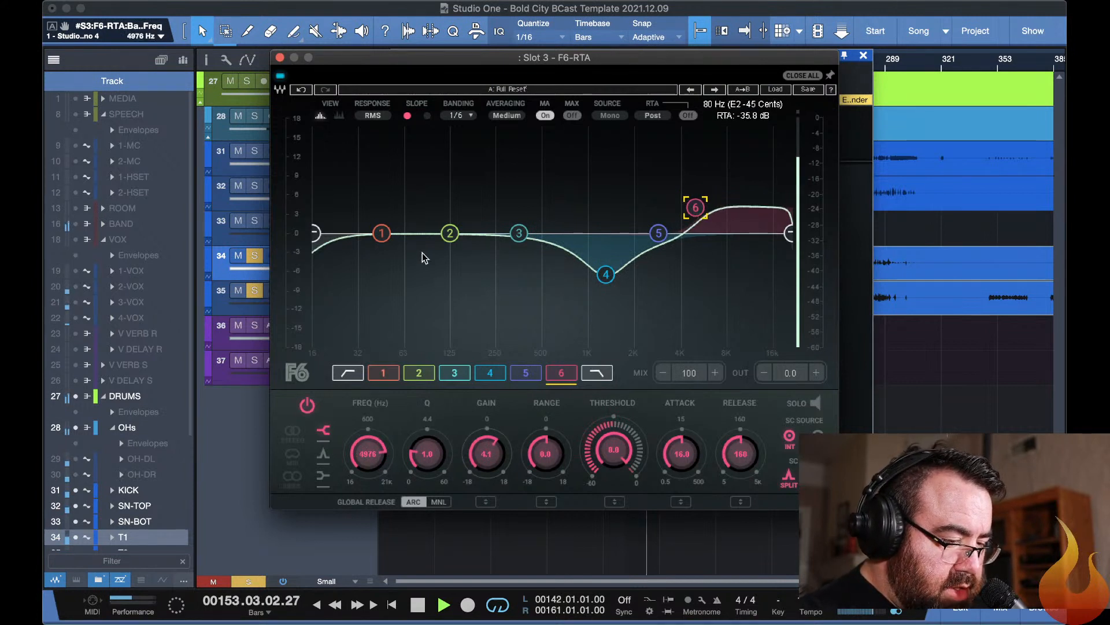
pyautogui.moveTo(382, 233); pyautogui.dragTo(468, 202)
pyautogui.moveTo(319, 237); pyautogui.dragTo(398, 234)
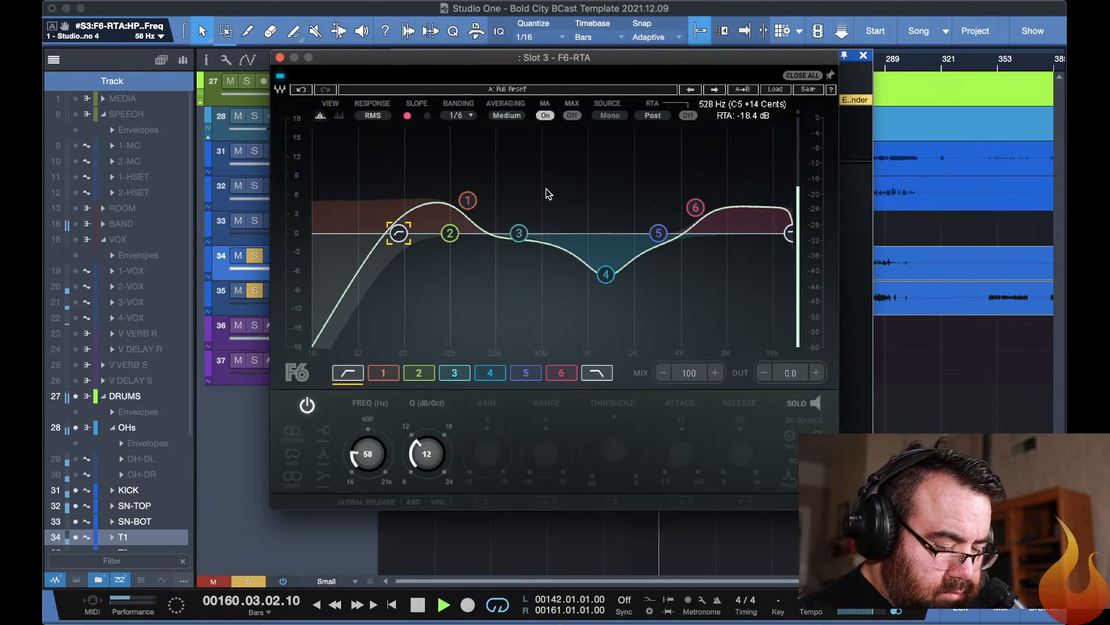
pyautogui.press('super+w')
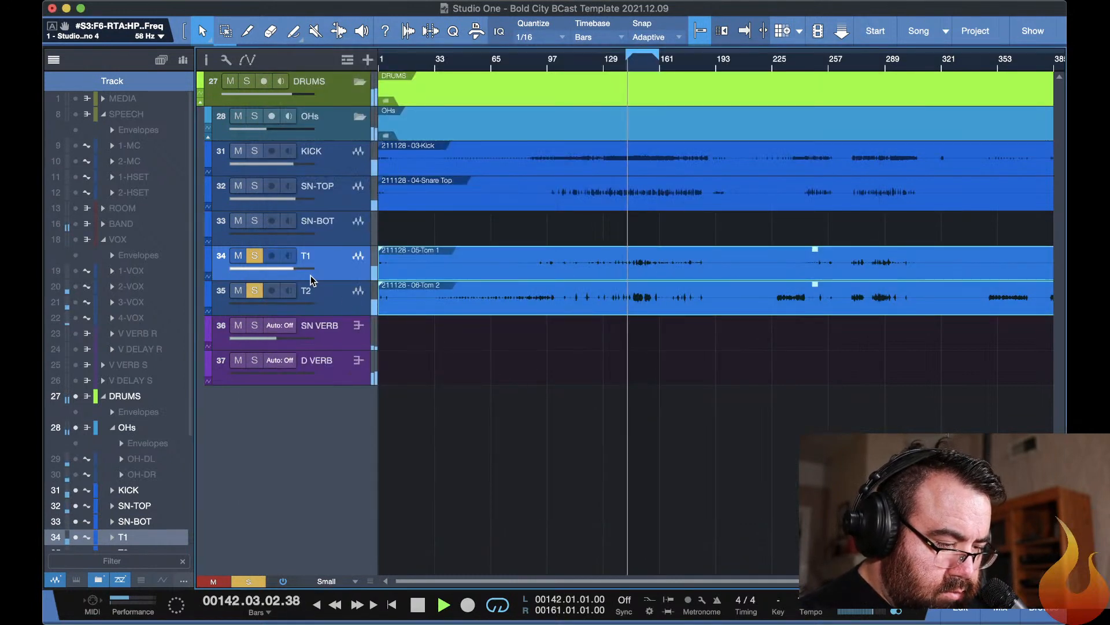
# Pan T1 to R6 and T2 to R3 in the mixer.
pyautogui.press('F3')
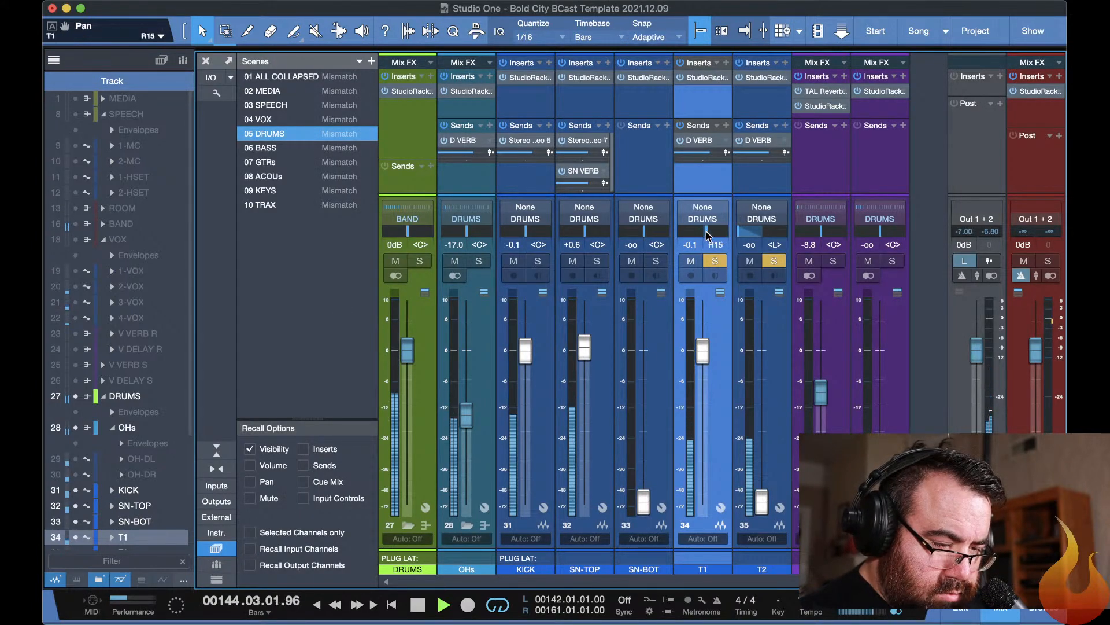
pyautogui.moveTo(706, 233); pyautogui.dragTo(763, 234)
pyautogui.press('F11')
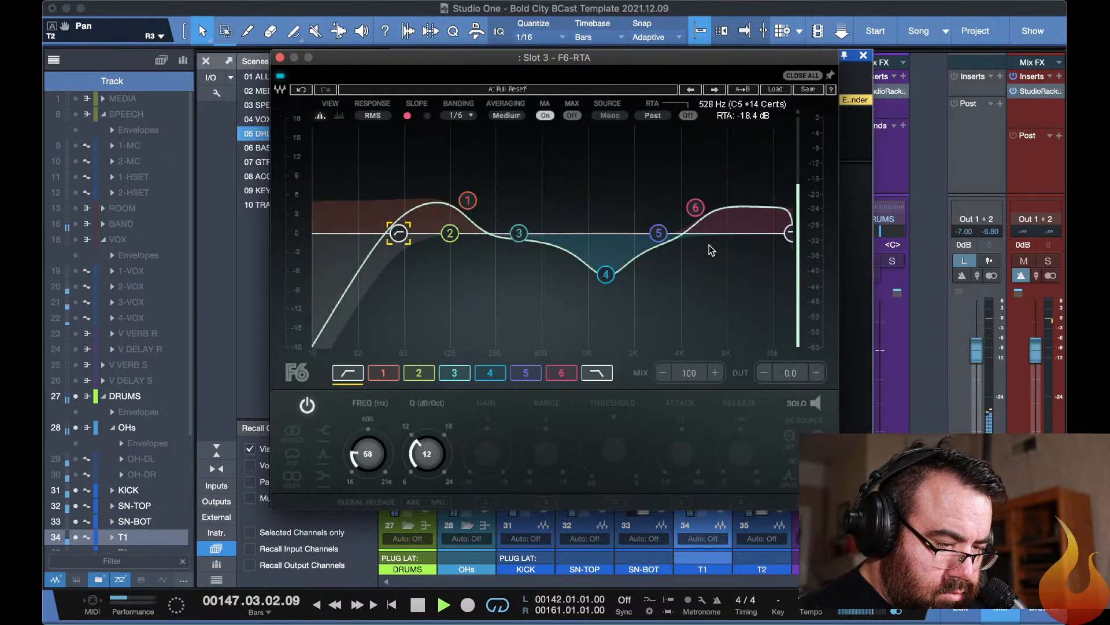
pyautogui.press('F11')
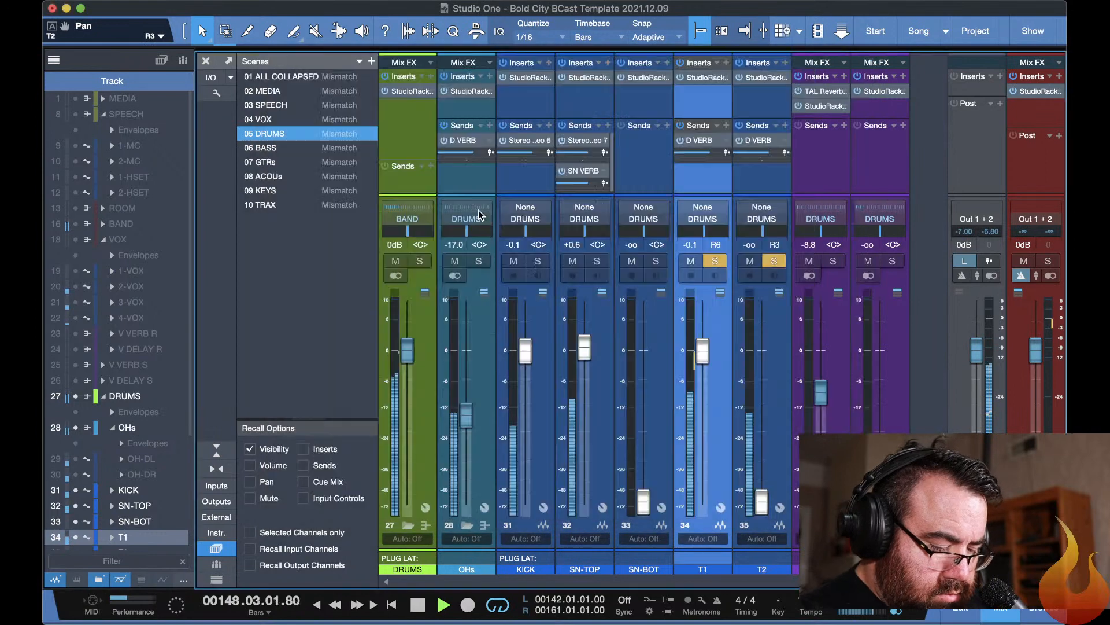
# Re-enable the slot 2 F6-RTA in T1's StudioRack and set its band 6 threshold to -23.8 dB.
pyautogui.click(705, 81)
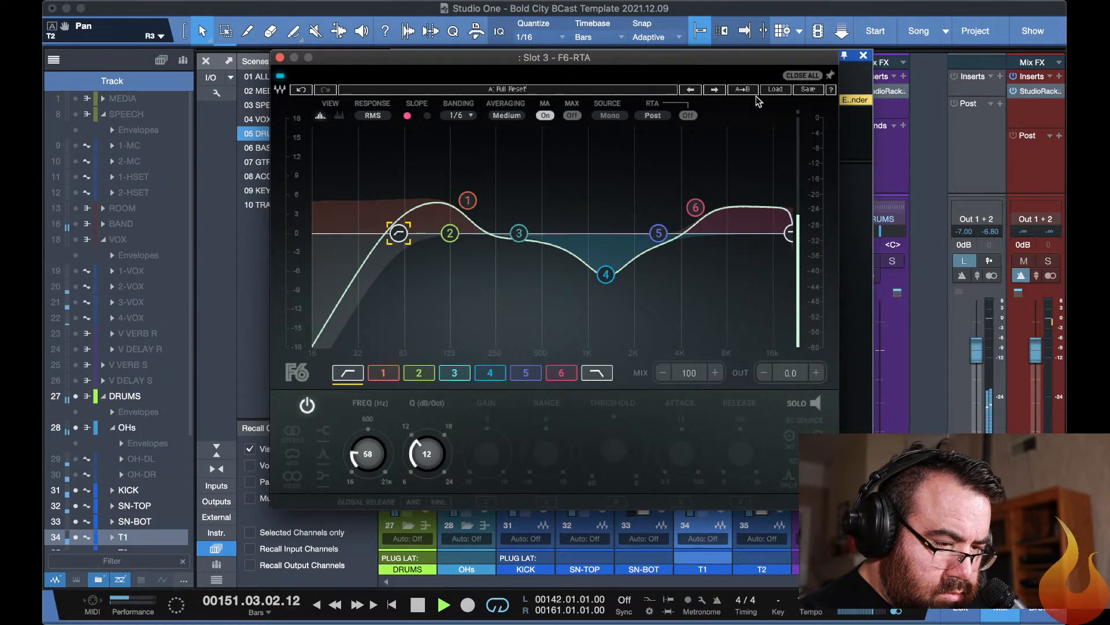
pyautogui.click(799, 78)
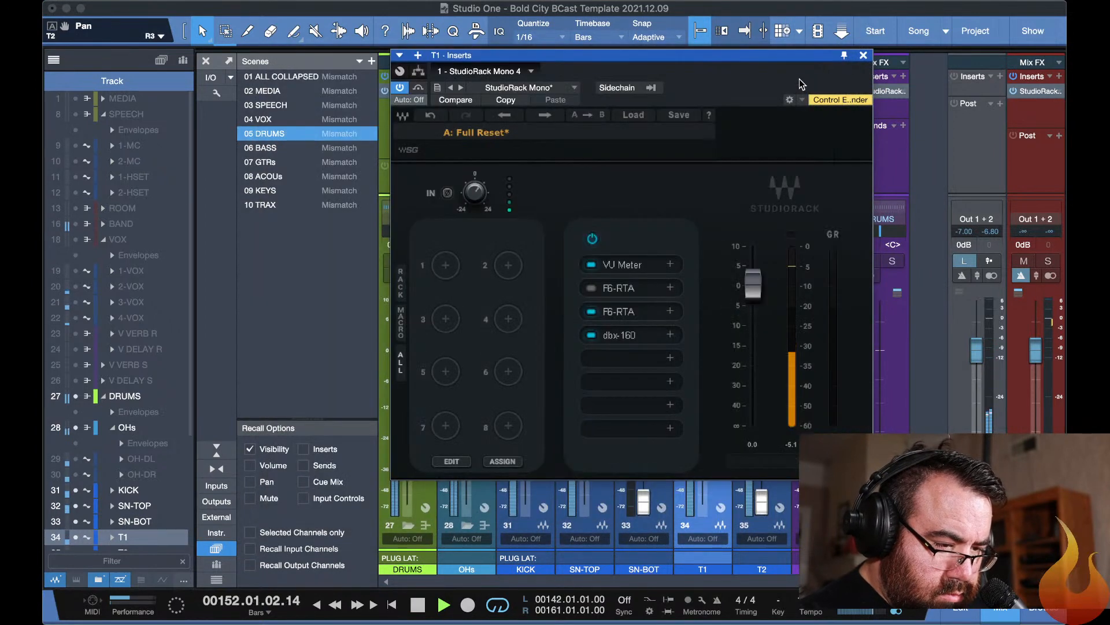
pyautogui.click(594, 288)
pyautogui.click(616, 290)
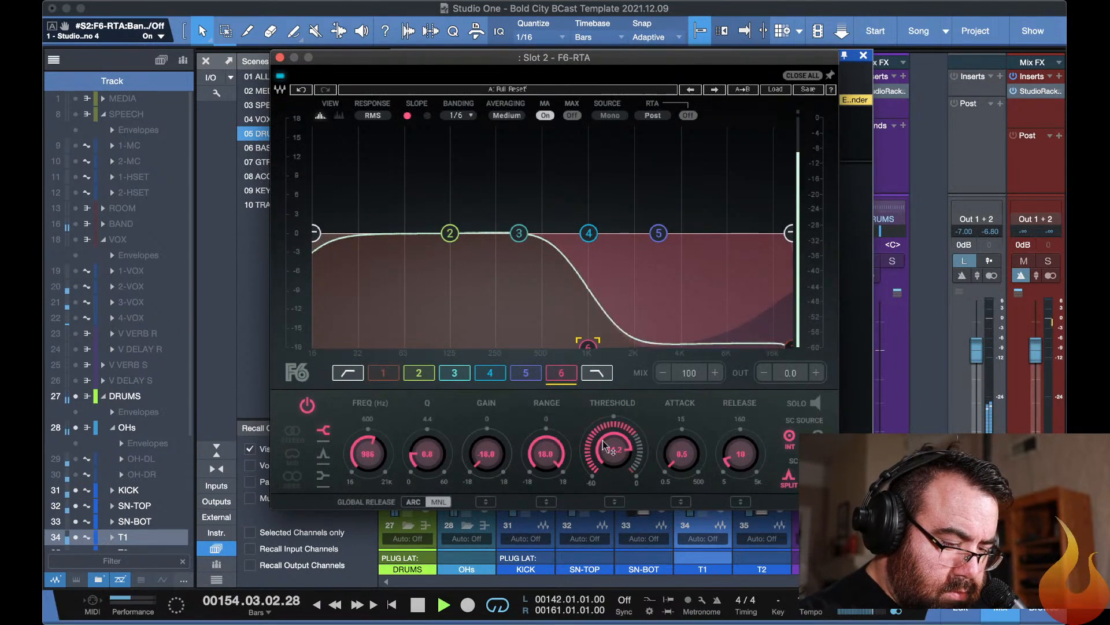
pyautogui.moveTo(602, 444)
pyautogui.mouseDown()
pyautogui.moveTo(602, 467)
pyautogui.moveTo(608, 446)
pyautogui.mouseUp()
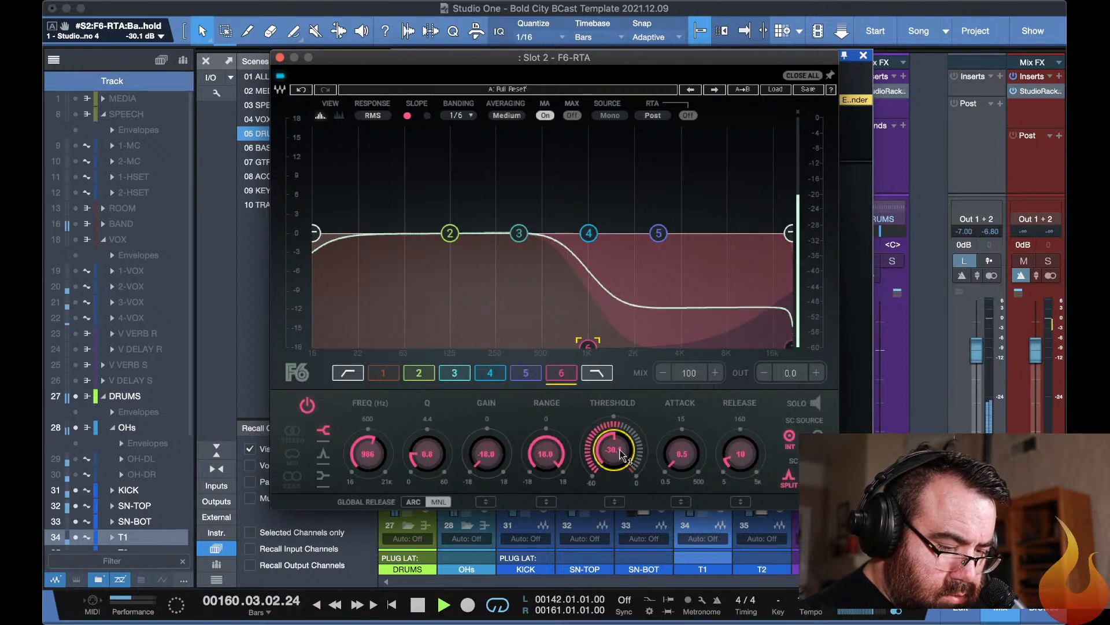
pyautogui.moveTo(622, 454); pyautogui.dragTo(621, 436)
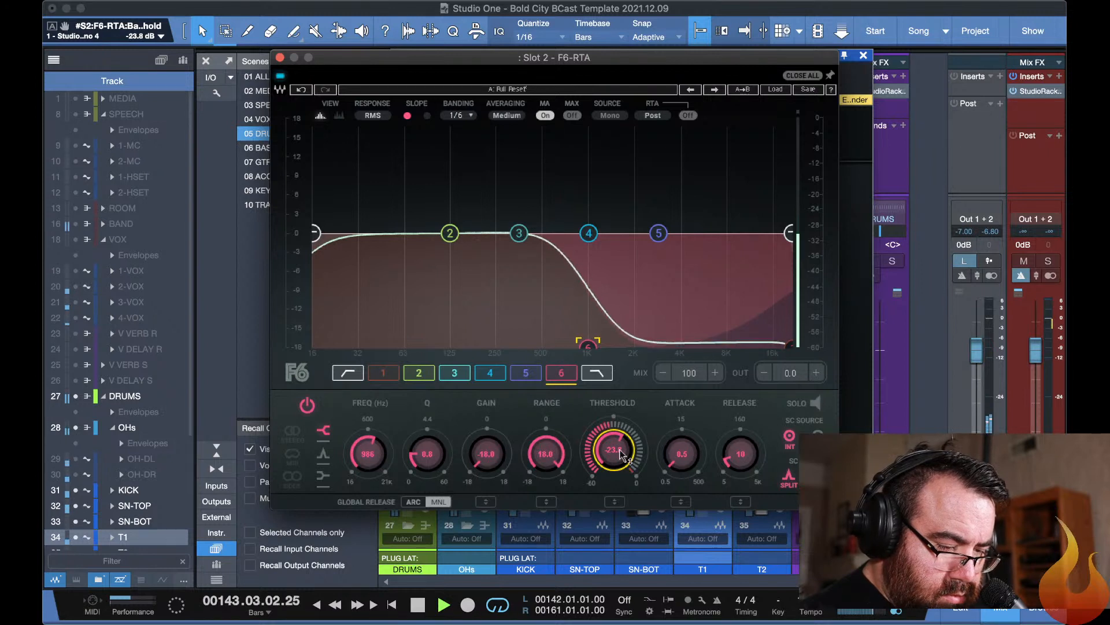
# Switch on band 1 of T1's slot 2 F6-RTA and set its threshold to -22.3 dB.
pyautogui.click(382, 375)
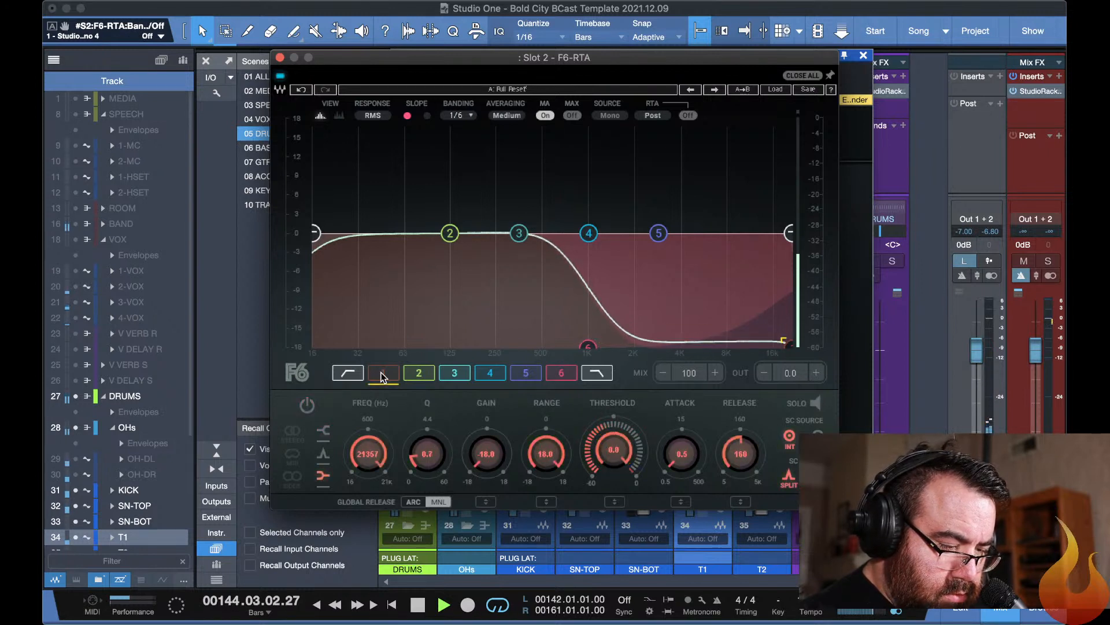
pyautogui.click(382, 374)
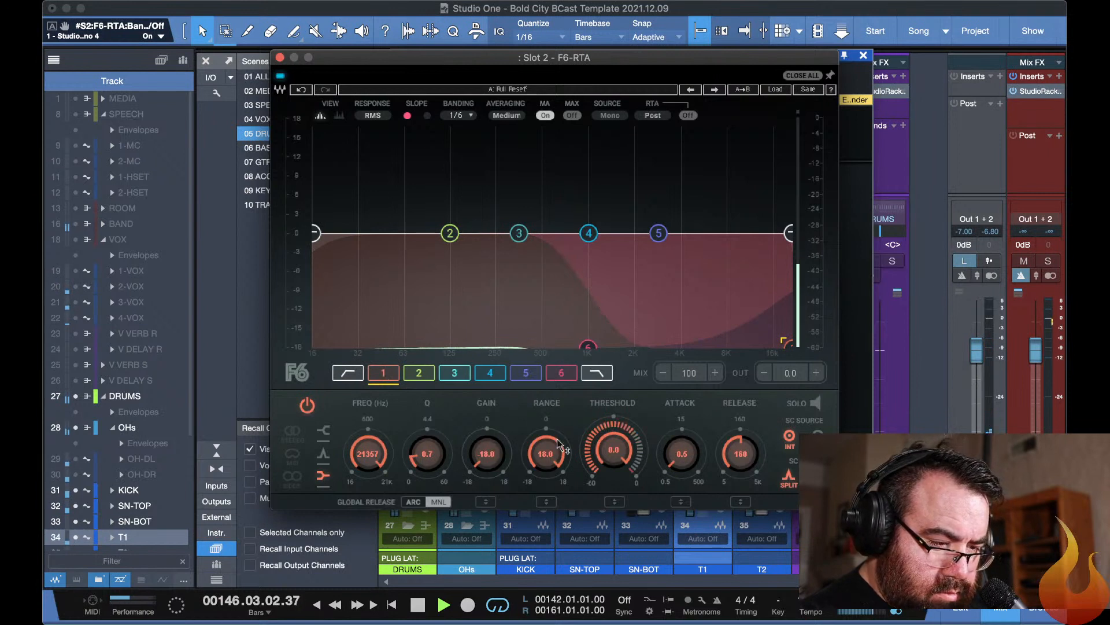
pyautogui.moveTo(599, 441); pyautogui.dragTo(599, 473)
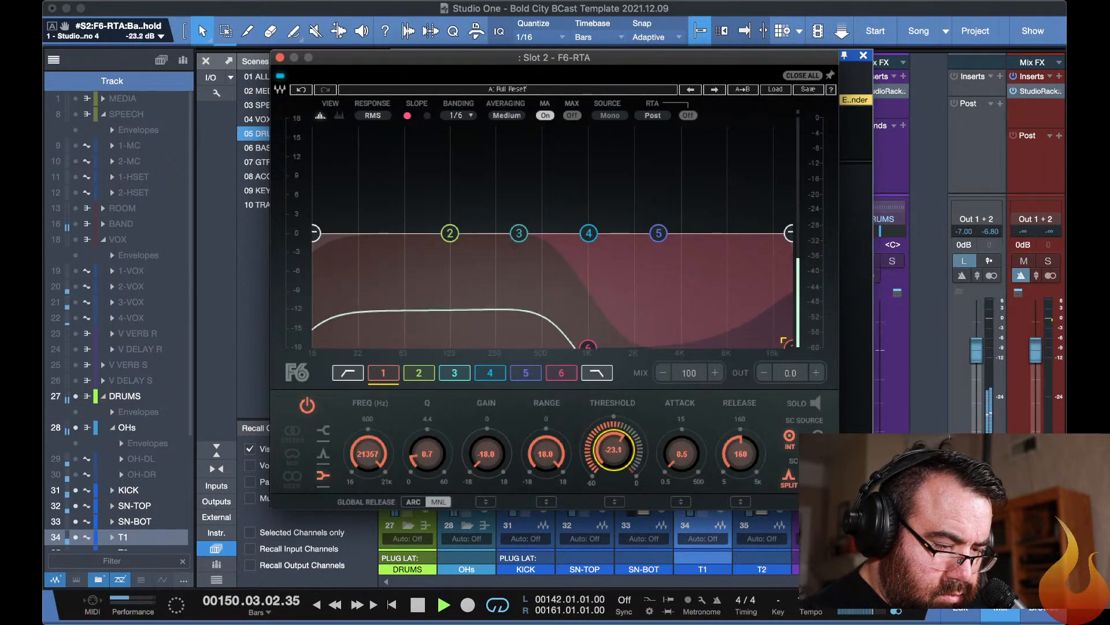
pyautogui.moveTo(599, 473)
pyautogui.mouseDown()
pyautogui.moveTo(599, 520)
pyautogui.moveTo(599, 474)
pyautogui.mouseUp()
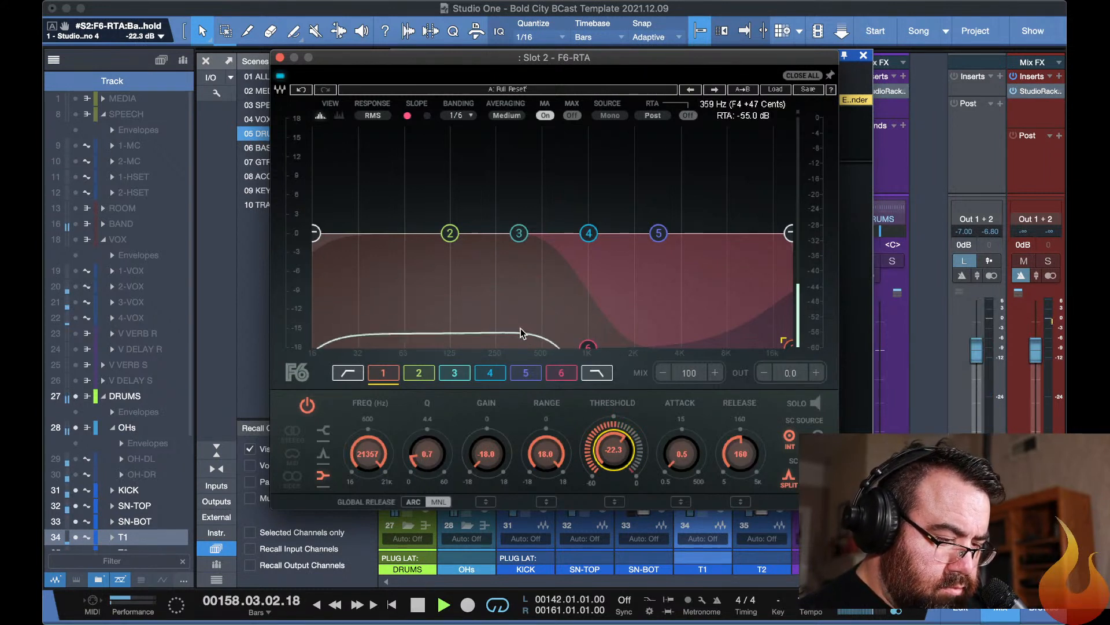
pyautogui.press('Escape')
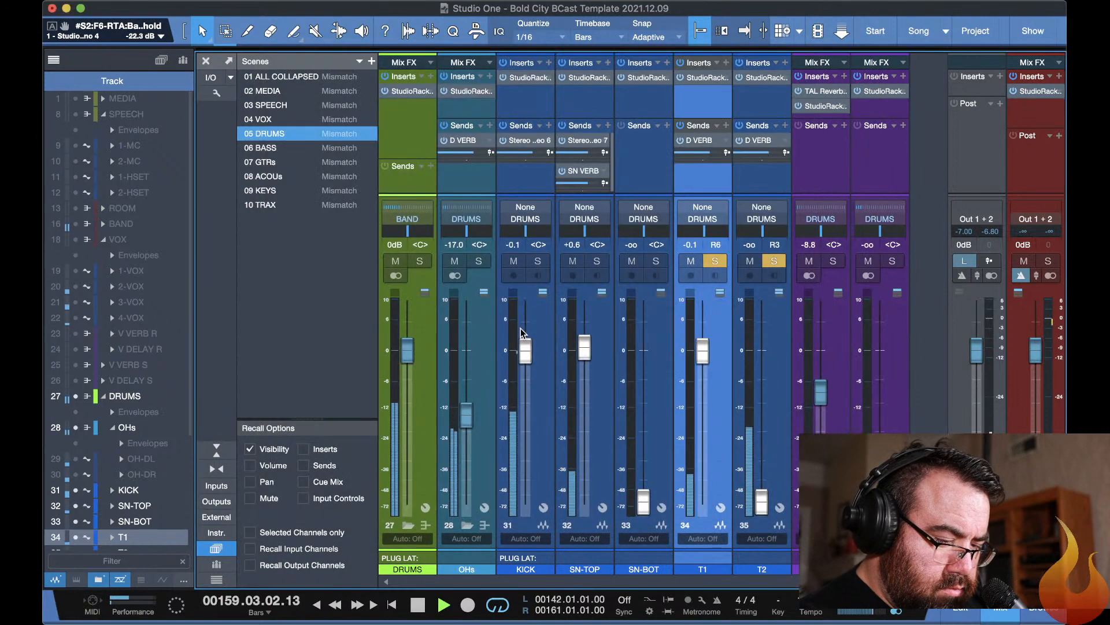
# Pan T1 fully right and return to its StudioRack plug-in chain.
pyautogui.moveTo(708, 234); pyautogui.dragTo(746, 234)
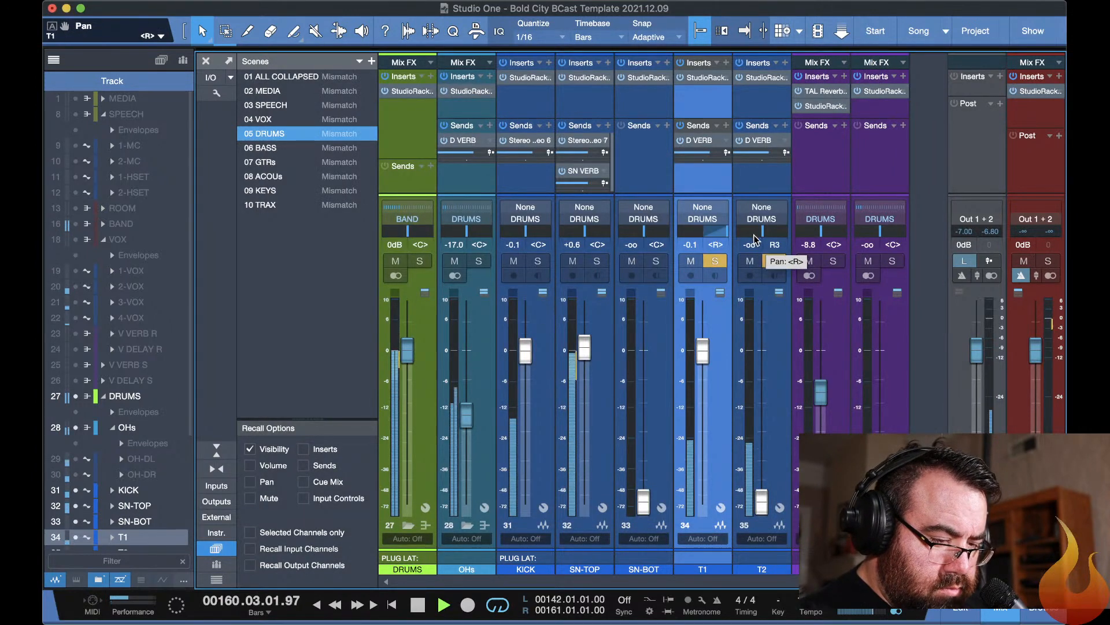
pyautogui.click(702, 83)
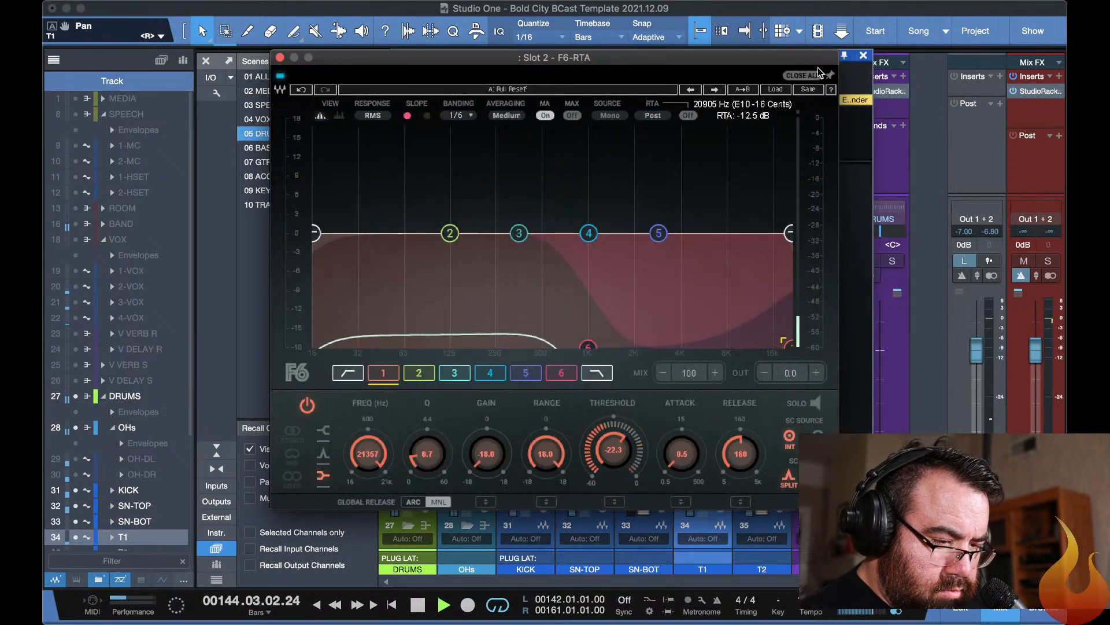
pyautogui.click(803, 76)
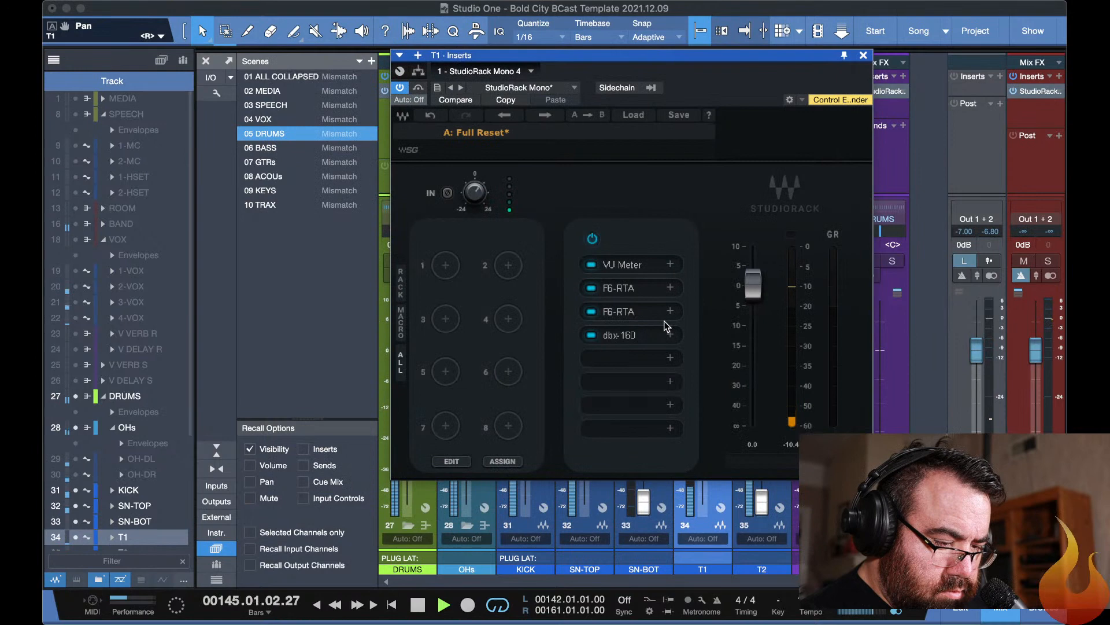
# Set the output gain of T1's slot 4 dbx-160 to 3.0 and its threshold to 0.827.
pyautogui.click(620, 336)
pyautogui.moveTo(562, 320); pyautogui.dragTo(563, 310)
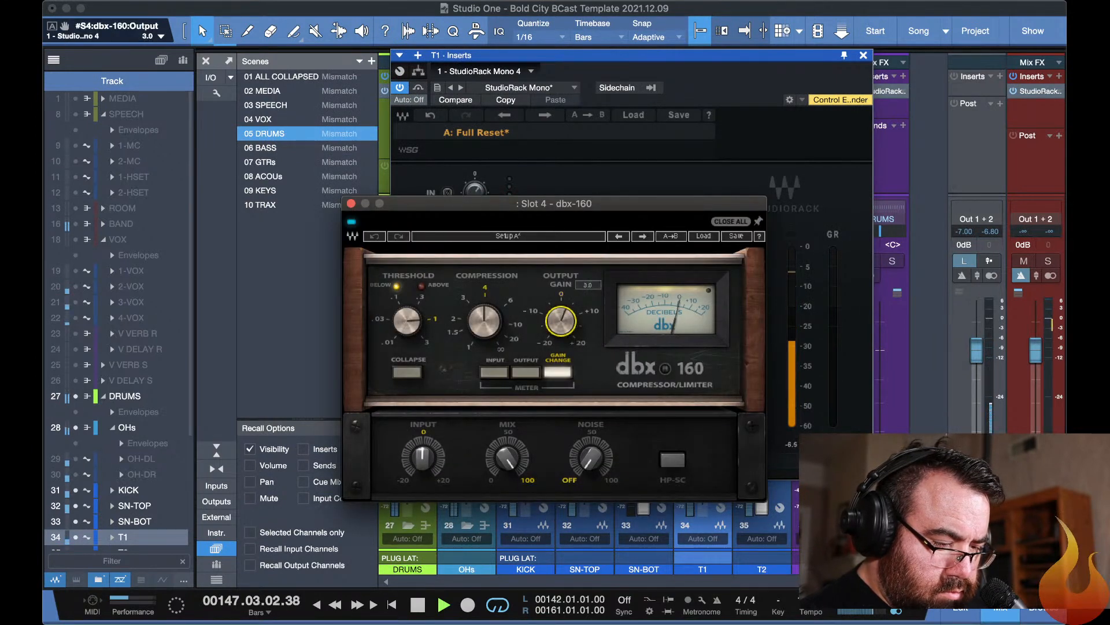
pyautogui.moveTo(409, 324); pyautogui.dragTo(407, 320)
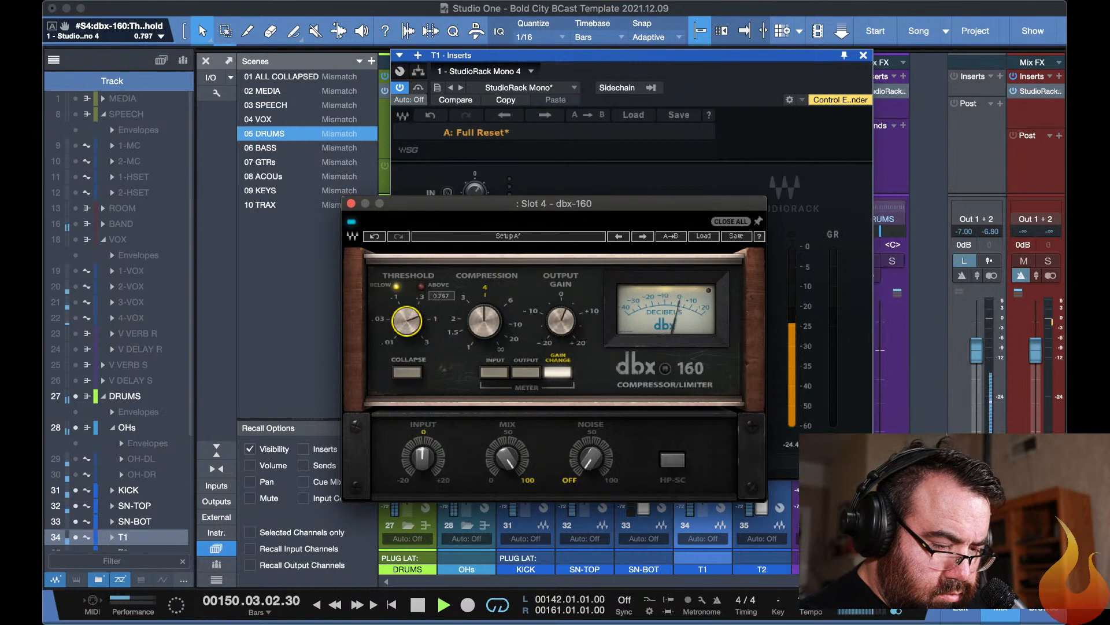
pyautogui.press('Escape')
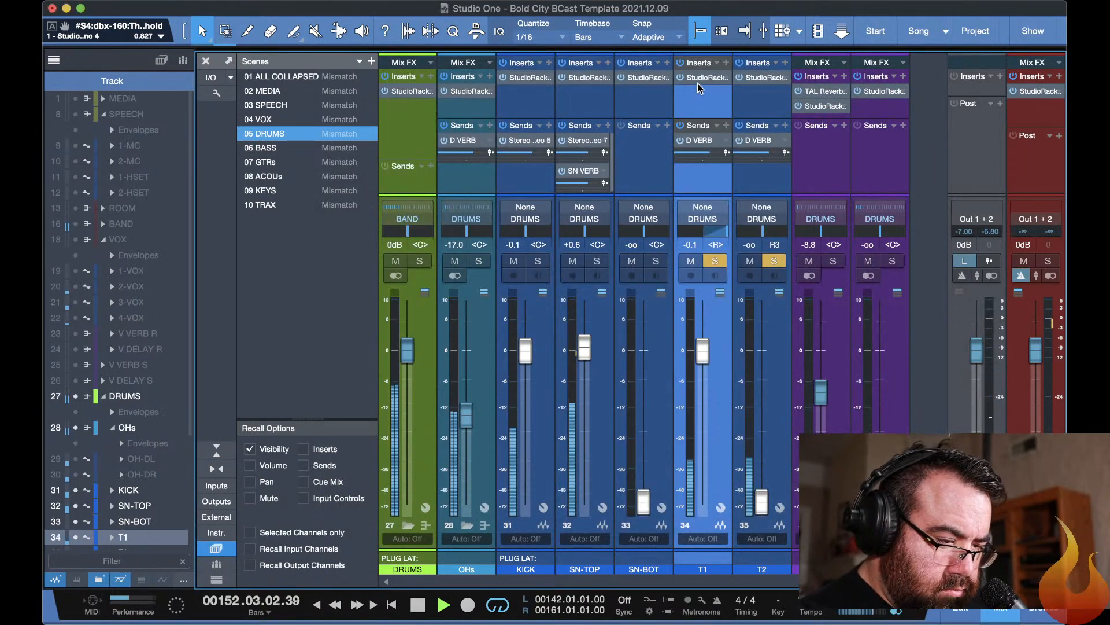
# Take T1 out of solo and raise the T2 fader to -0.9 dB.
pyautogui.moveTo(698, 84); pyautogui.dragTo(759, 83)
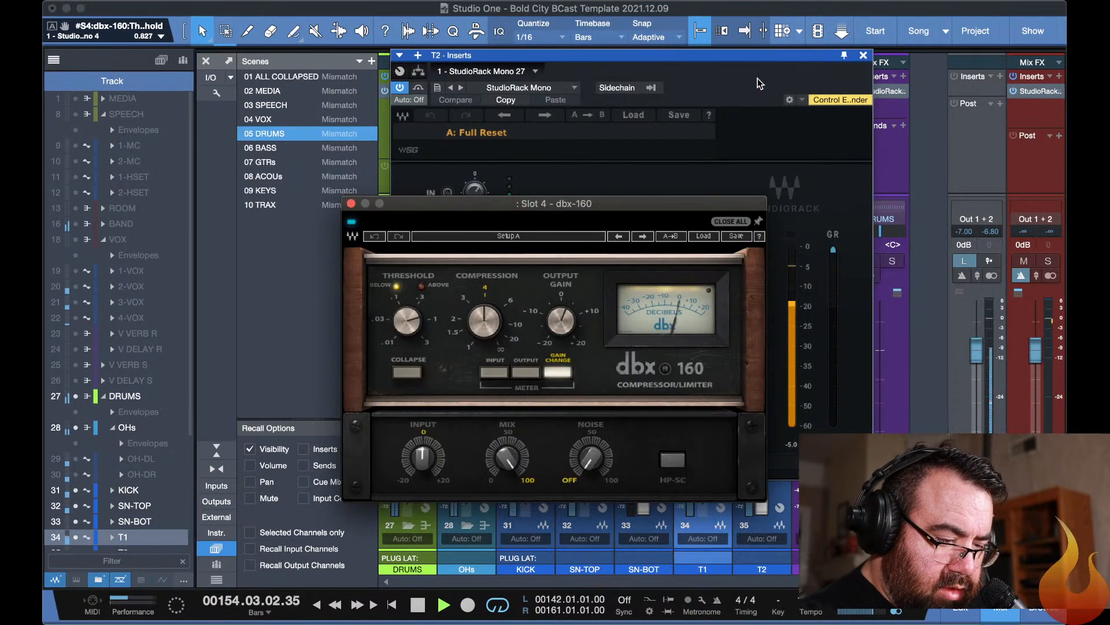
pyautogui.press('Escape')
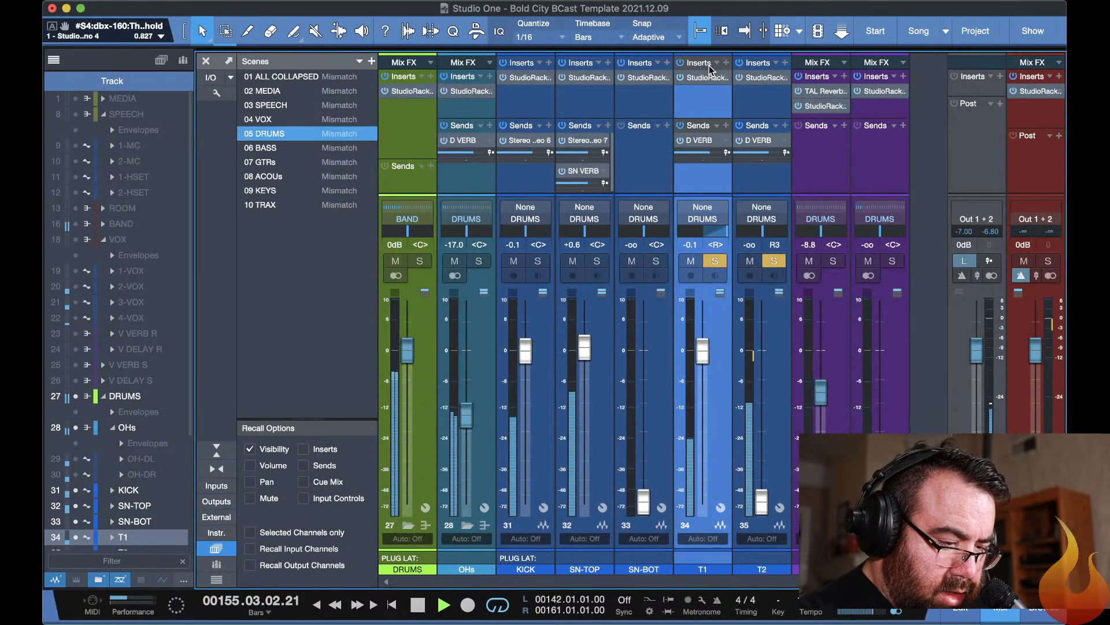
pyautogui.click(714, 261)
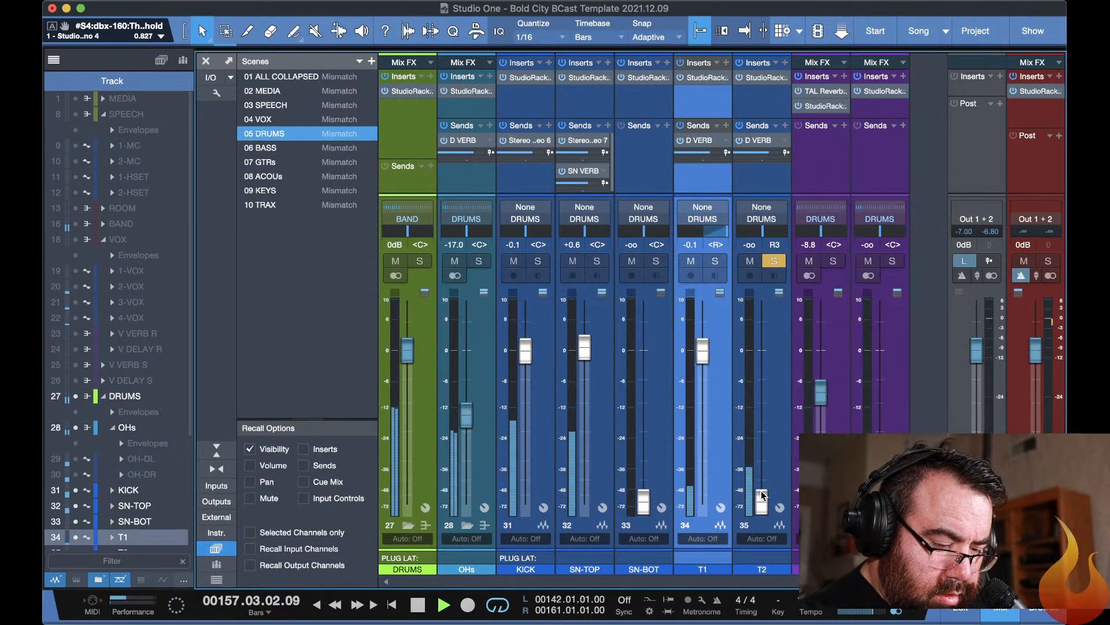
pyautogui.moveTo(762, 495); pyautogui.dragTo(750, 347)
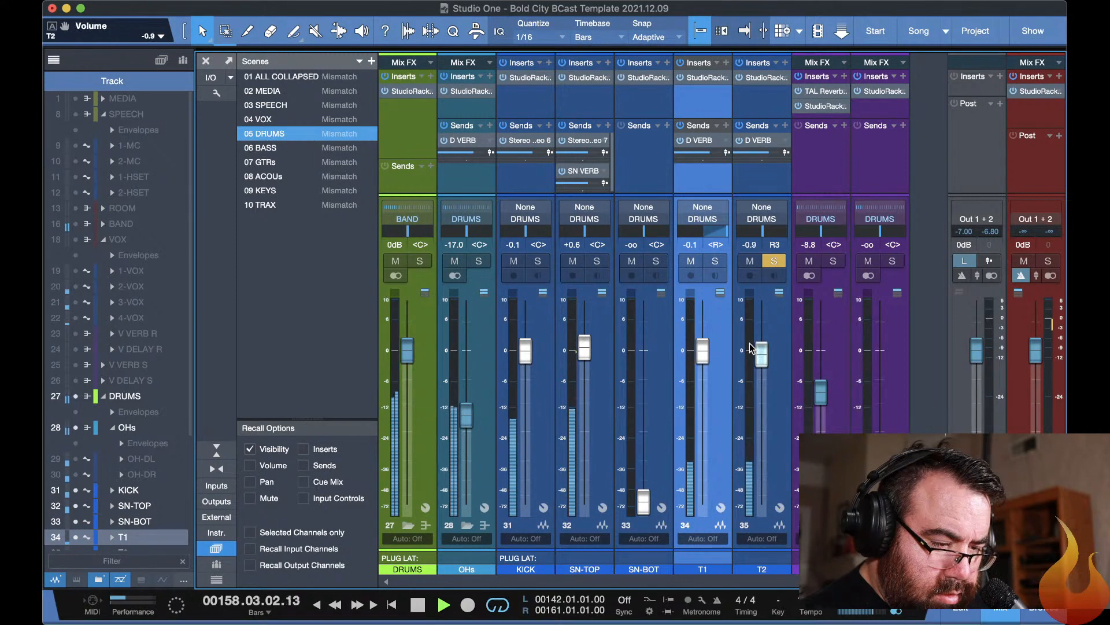
# Open the slot 3 F6-RTA in T2's StudioRack, enable it, and set its high-pass filter to 46 Hz.
pyautogui.click(761, 78)
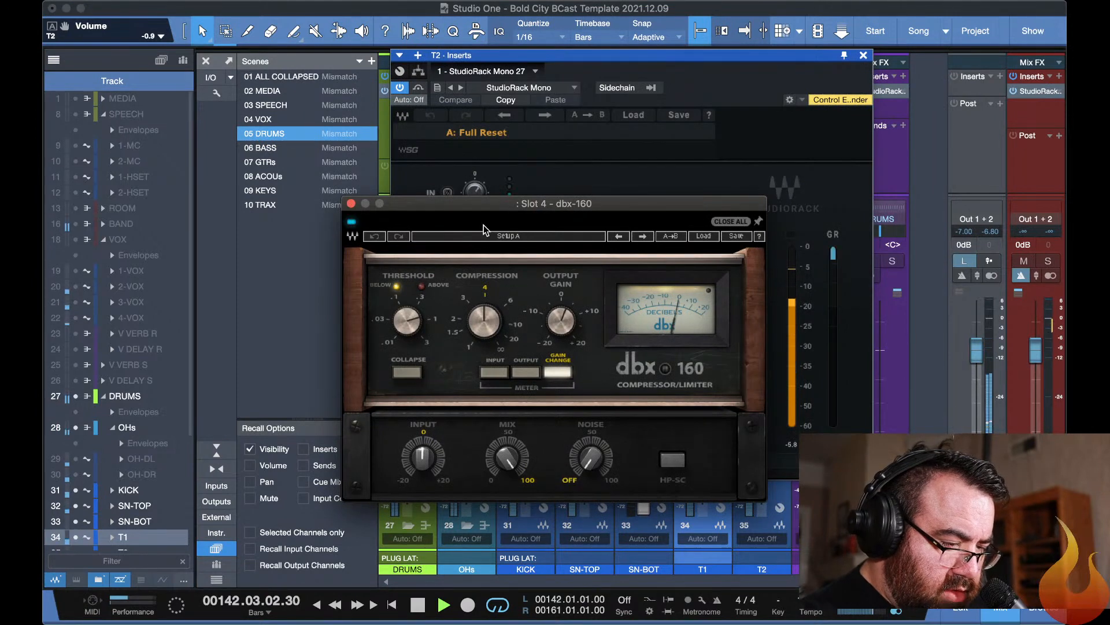
pyautogui.moveTo(498, 209); pyautogui.dragTo(734, 338)
pyautogui.moveTo(494, 55); pyautogui.dragTo(198, 5)
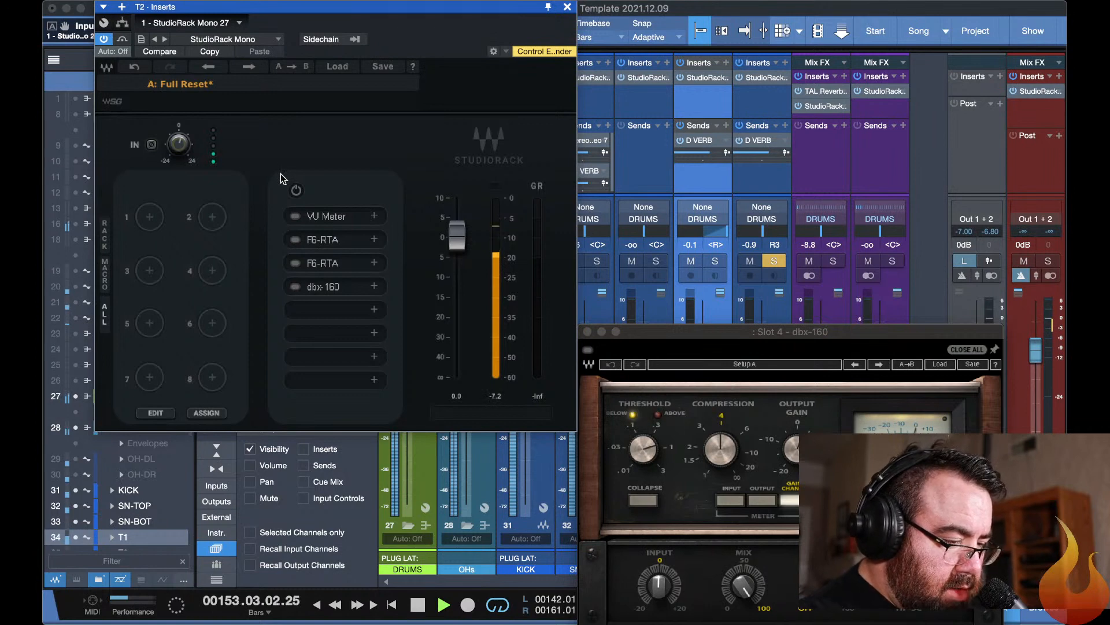
pyautogui.click(301, 262)
pyautogui.moveTo(468, 200); pyautogui.dragTo(383, 234)
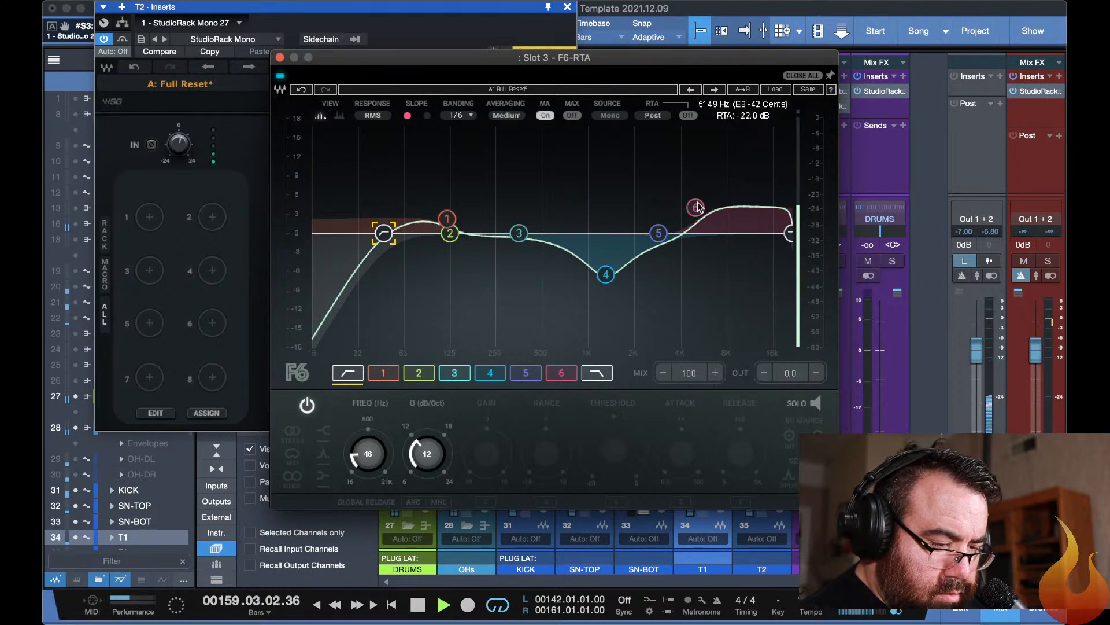
# In T2's slot 3 F6-RTA, move band 6 to 3915 Hz, flatten band 4, and cut band 3 by 2.2 dB at 253 Hz.
pyautogui.moveTo(696, 207)
pyautogui.mouseDown()
pyautogui.moveTo(662, 181)
pyautogui.moveTo(683, 198)
pyautogui.mouseUp()
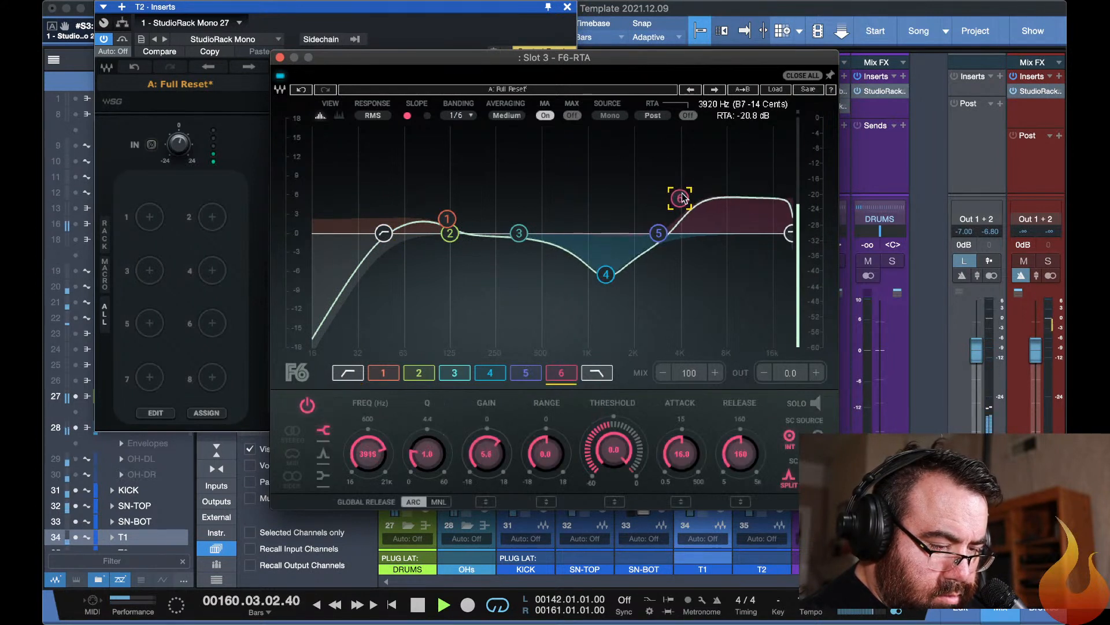
pyautogui.moveTo(606, 274); pyautogui.dragTo(604, 234)
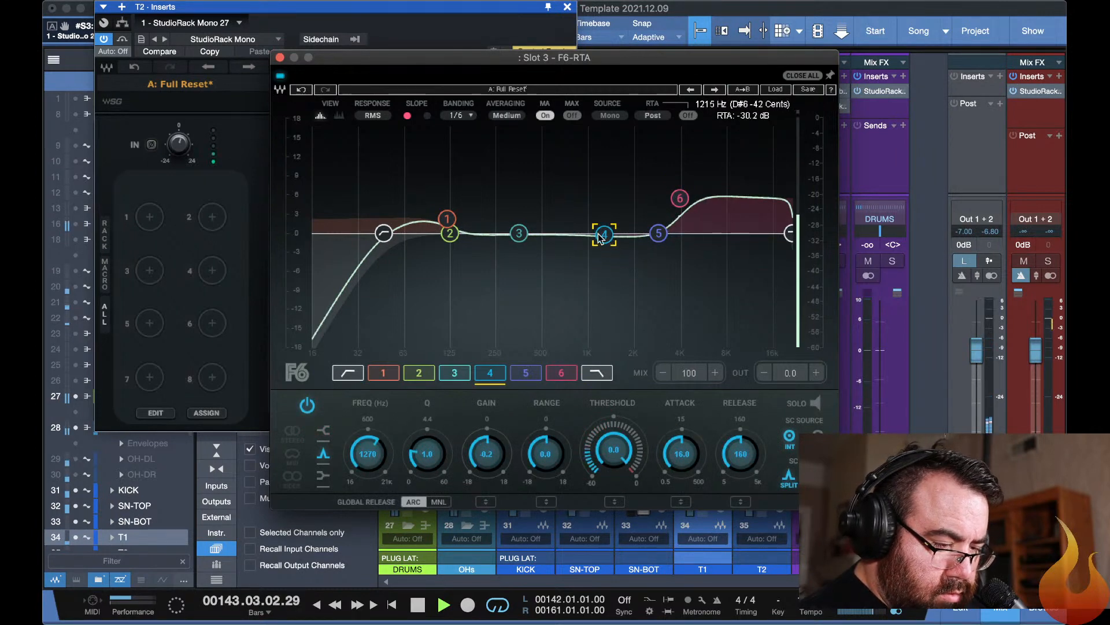
pyautogui.moveTo(524, 238); pyautogui.dragTo(497, 248)
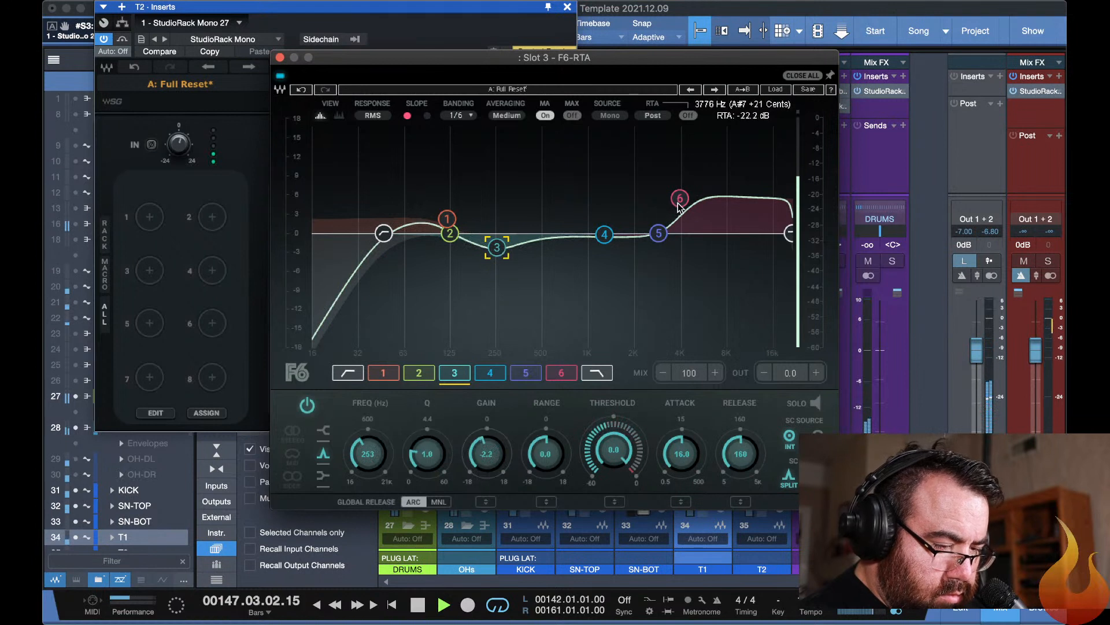
# Set band 6 of T2's slot 3 F6-RTA to 2448 Hz with 5.7 dB of gain.
pyautogui.moveTo(680, 198); pyautogui.dragTo(651, 191)
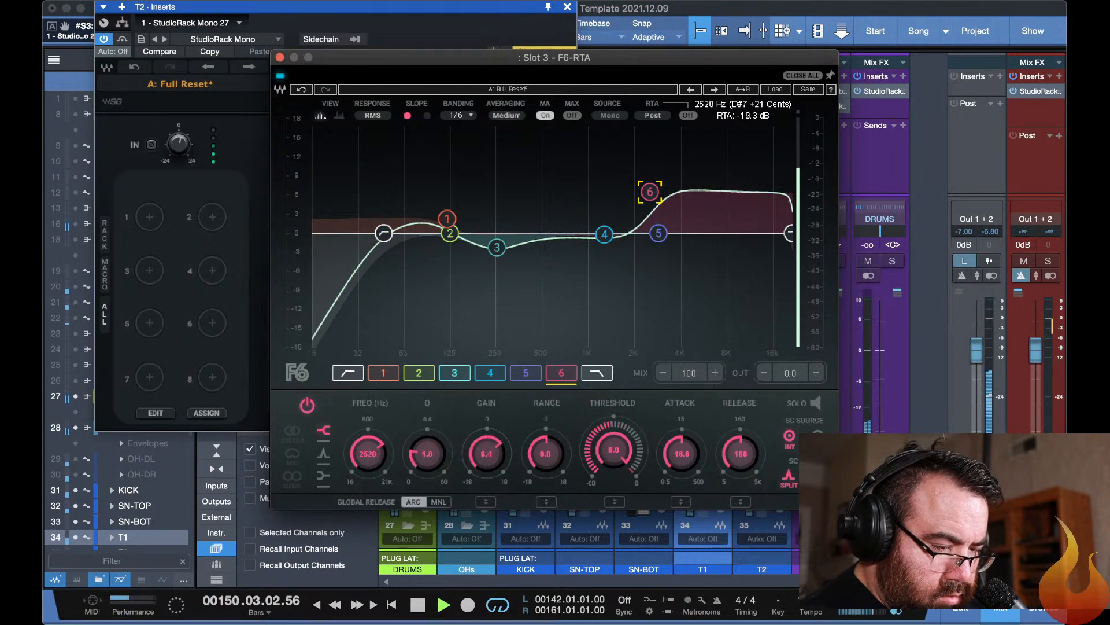
pyautogui.moveTo(650, 191); pyautogui.dragTo(648, 197)
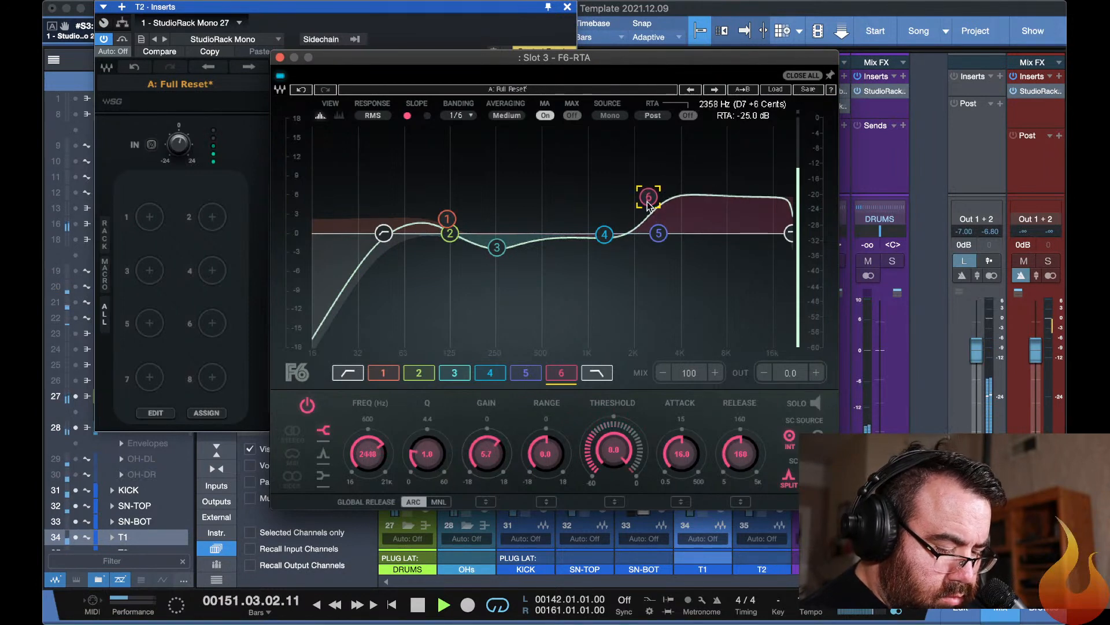
pyautogui.press('Escape')
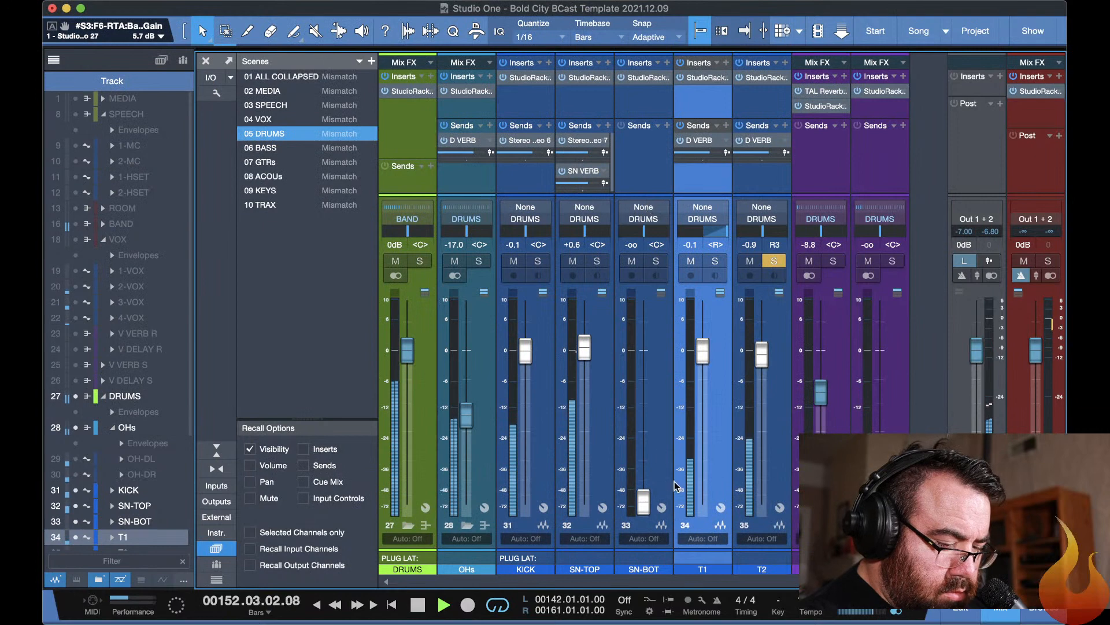
# Enable the slot 2 F6-RTA in T2's StudioRack and switch off its band 1.
pyautogui.click(776, 307)
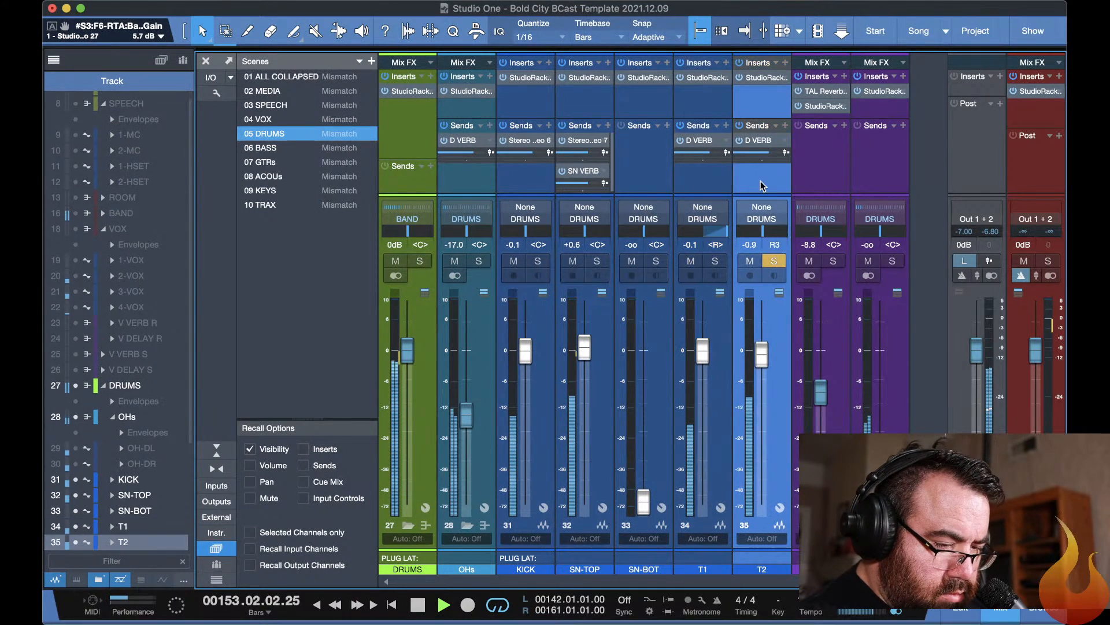
pyautogui.click(763, 79)
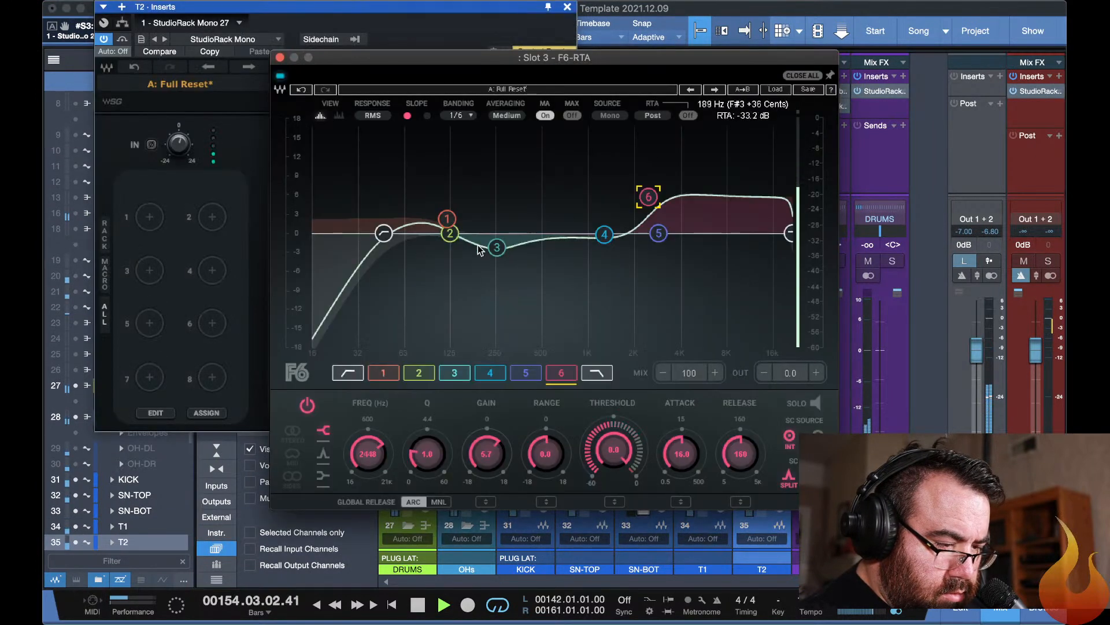
pyautogui.click(255, 165)
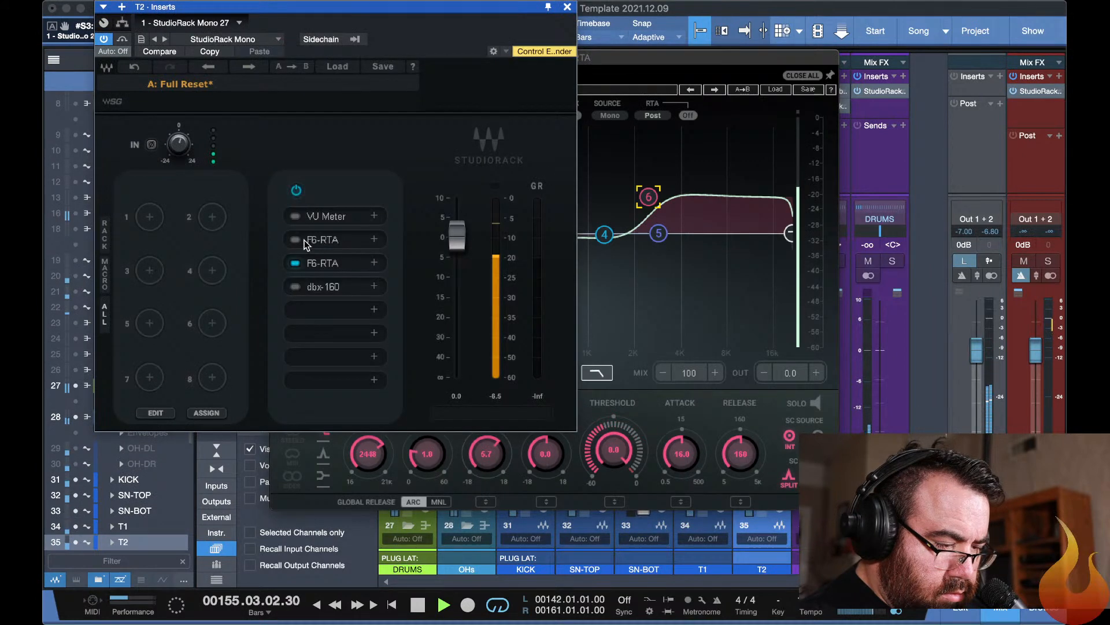
pyautogui.click(321, 240)
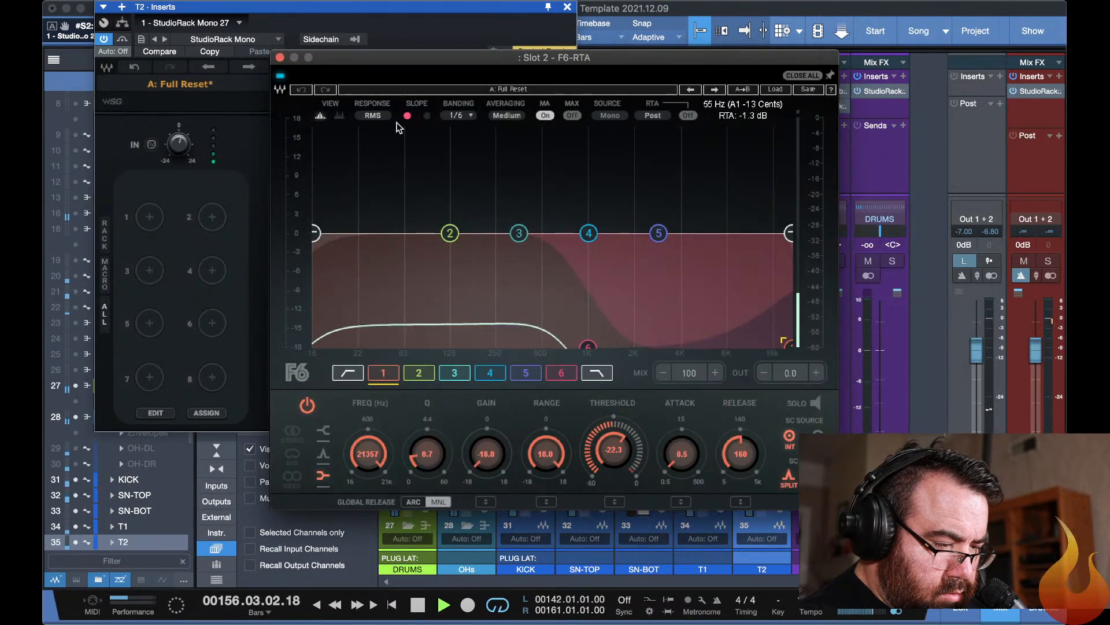
pyautogui.click(384, 375)
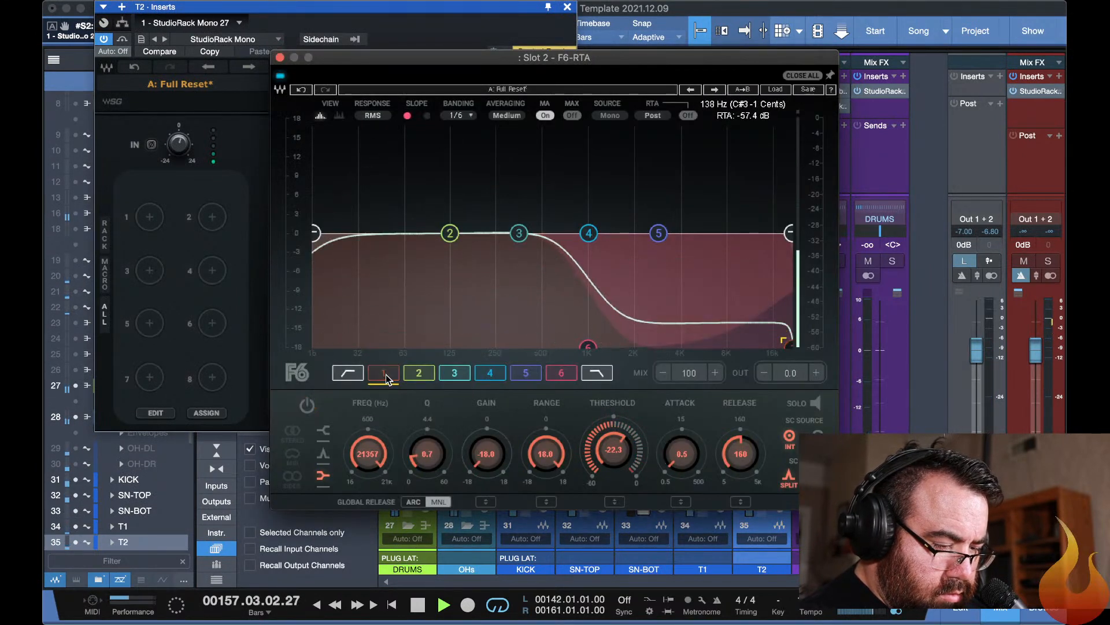
# Set the band 6 threshold of T2's slot 2 F6-RTA to -18.3 dB and compare it with the plug-in bypassed.
pyautogui.click(556, 376)
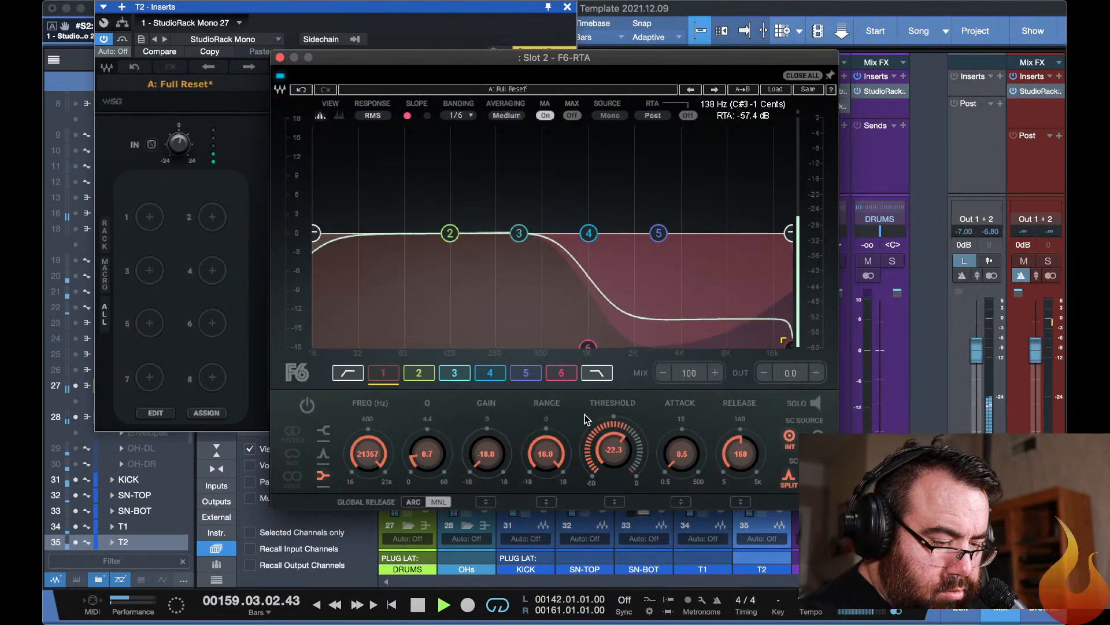
pyautogui.click(565, 379)
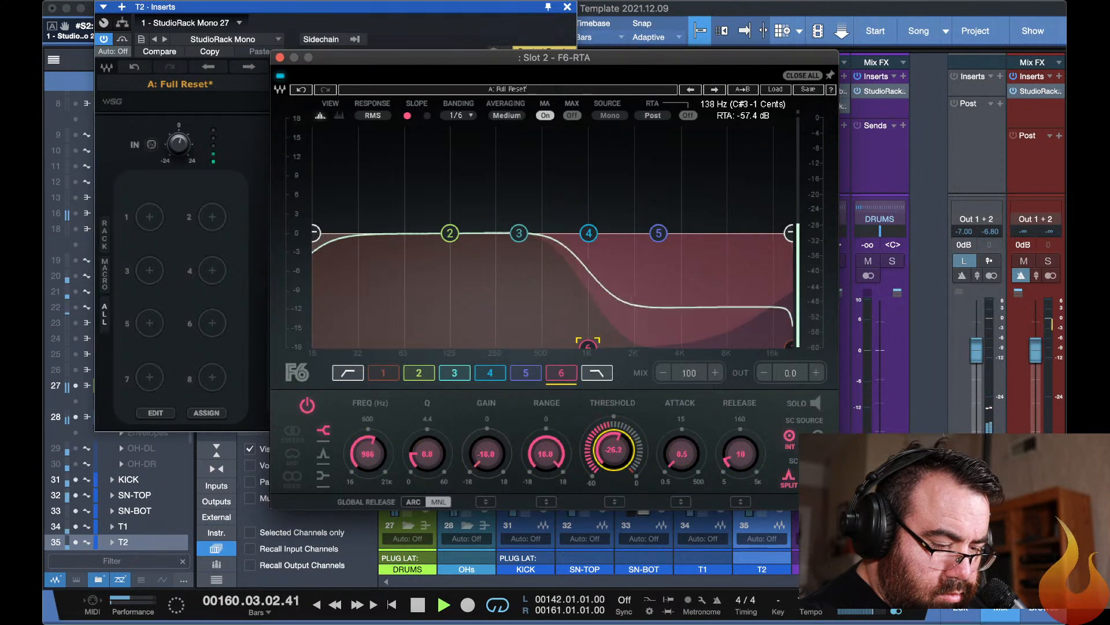
pyautogui.moveTo(613, 450); pyautogui.dragTo(614, 443)
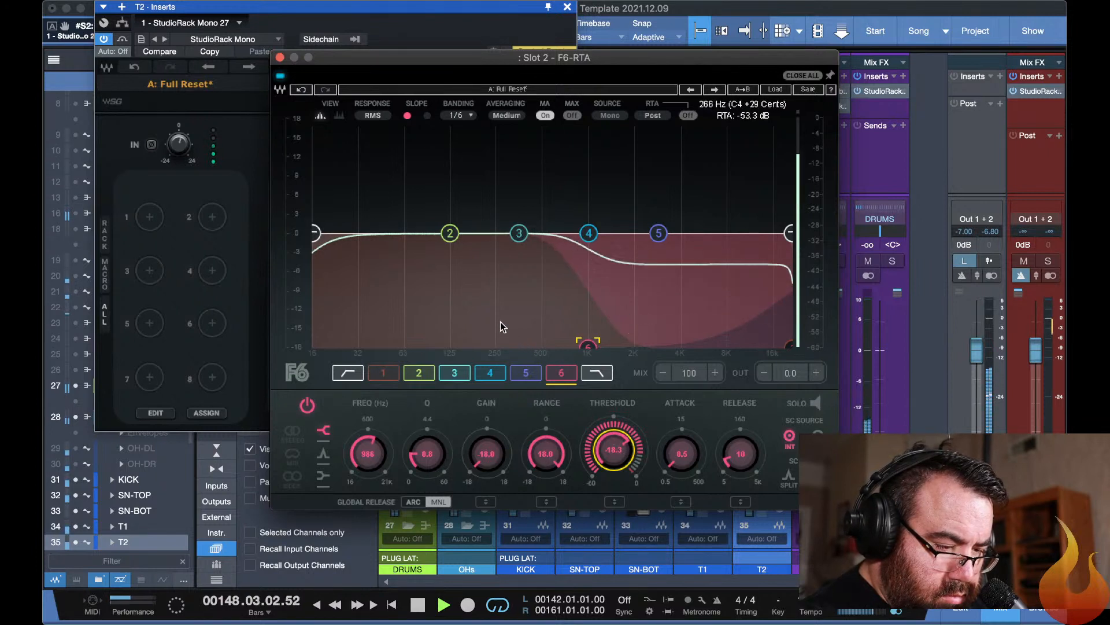
pyautogui.click(281, 77)
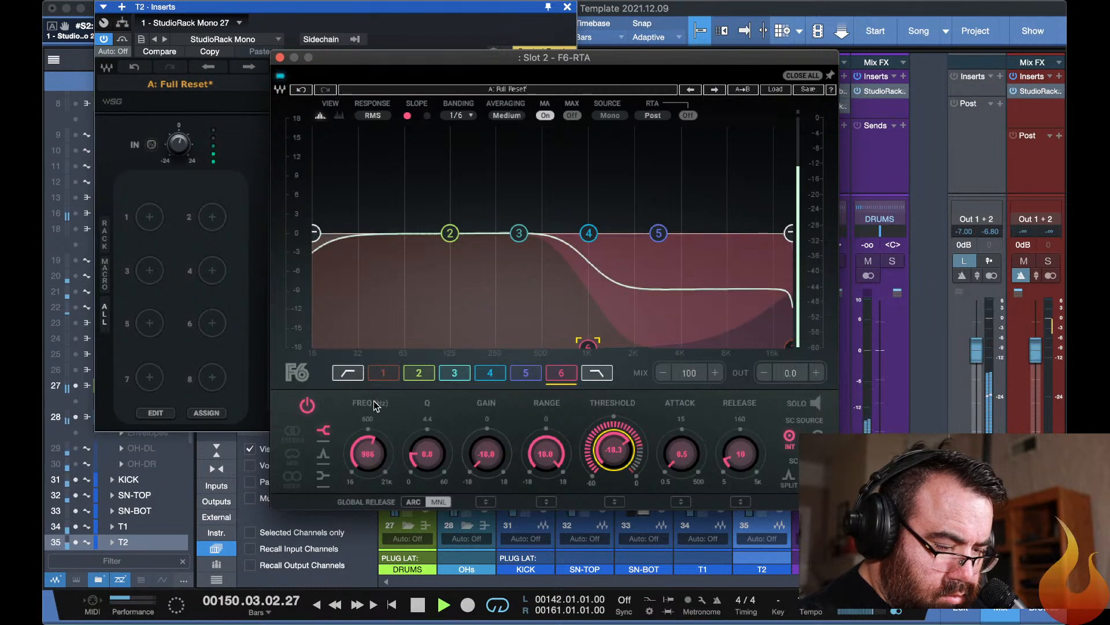
# Switch on band 1 of T2's slot 2 F6-RTA and set its threshold to -21.8 dB.
pyautogui.click(382, 373)
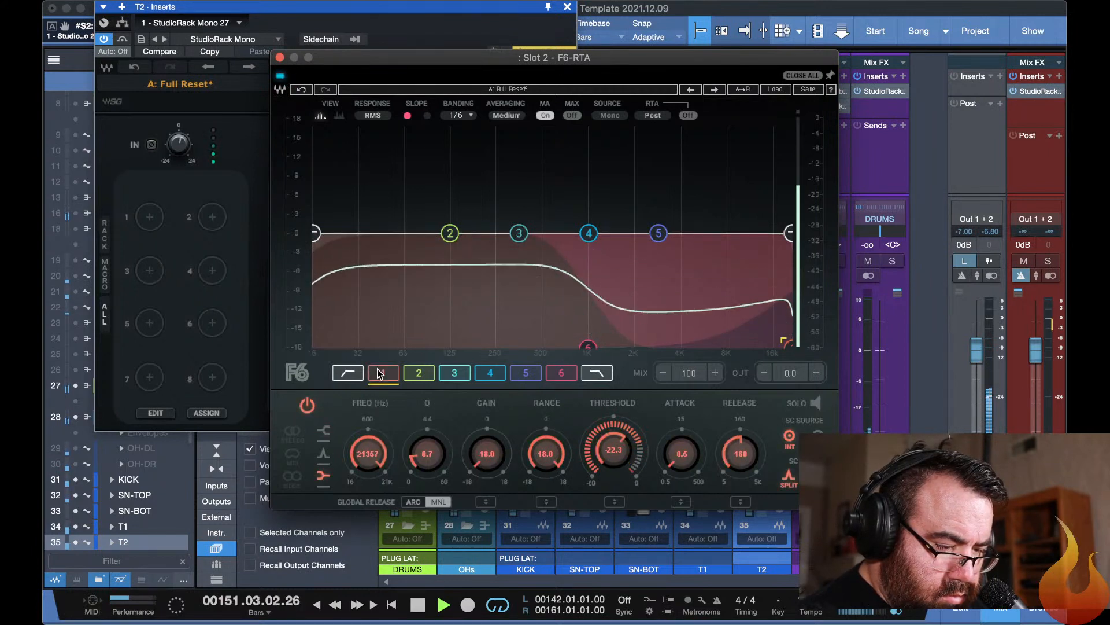
pyautogui.moveTo(617, 449); pyautogui.dragTo(619, 454)
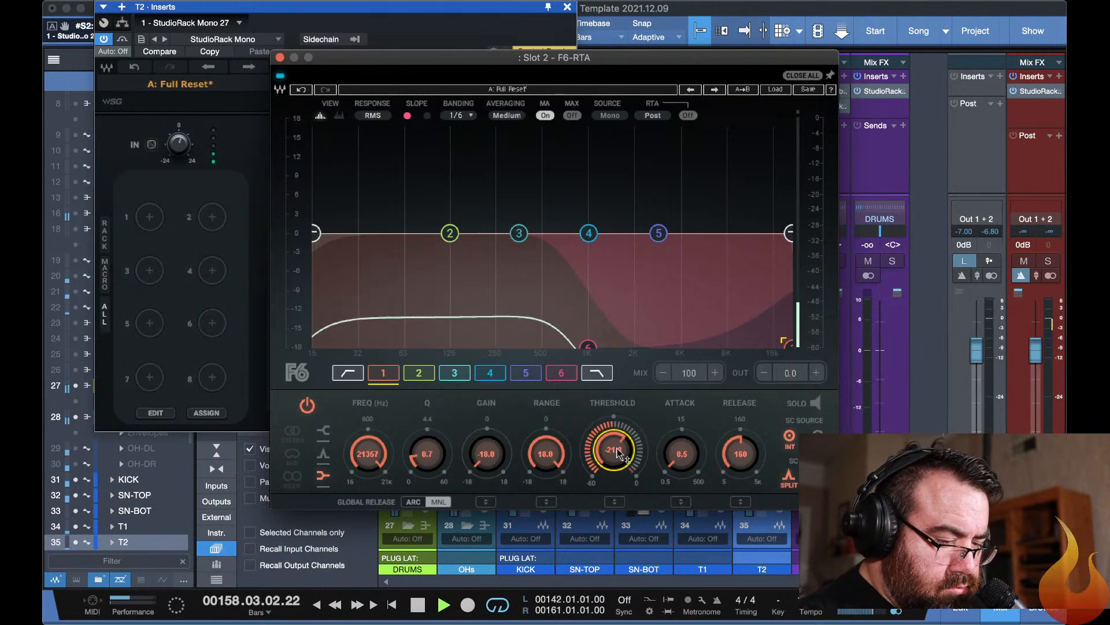
pyautogui.press('Escape')
# Take T2 out of solo, lower its fader to -4.4 dB, and pan it fully left.
pyautogui.click(771, 260)
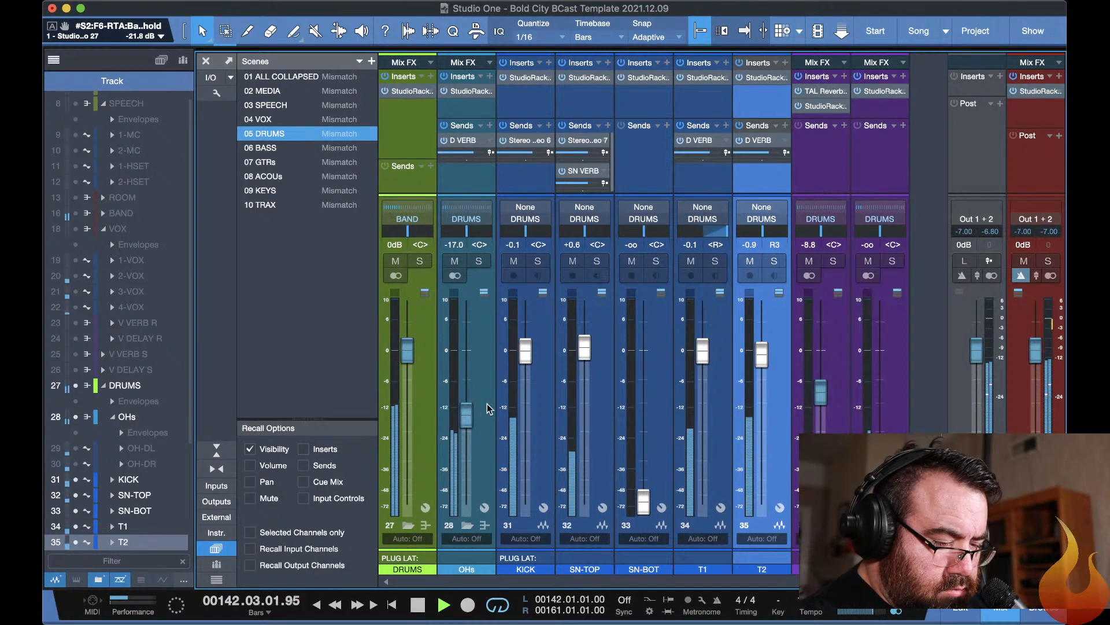
pyautogui.moveTo(768, 355); pyautogui.dragTo(768, 373)
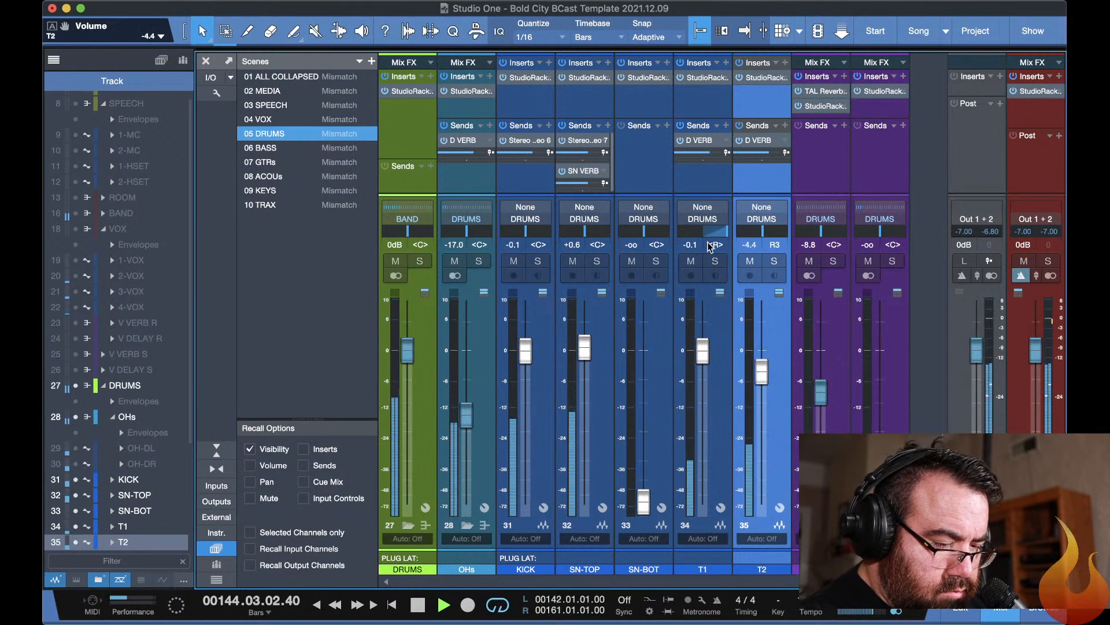
pyautogui.moveTo(763, 237); pyautogui.dragTo(657, 239)
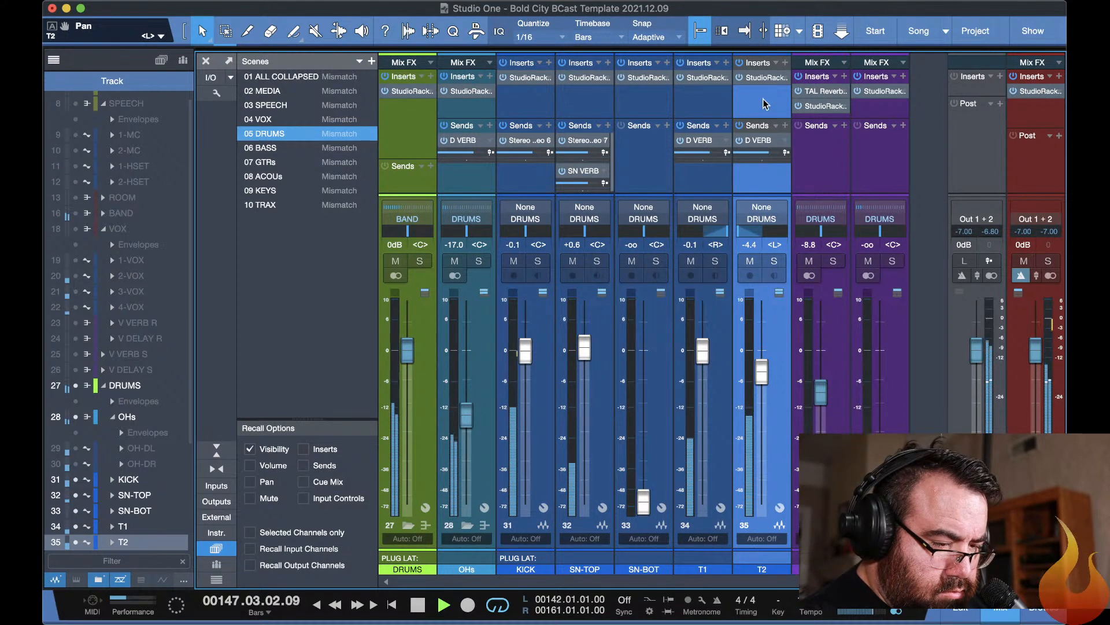
# Set band 3 of T2's slot 3 F6-RTA to 180 Hz with a 5.2 dB cut.
pyautogui.click(765, 78)
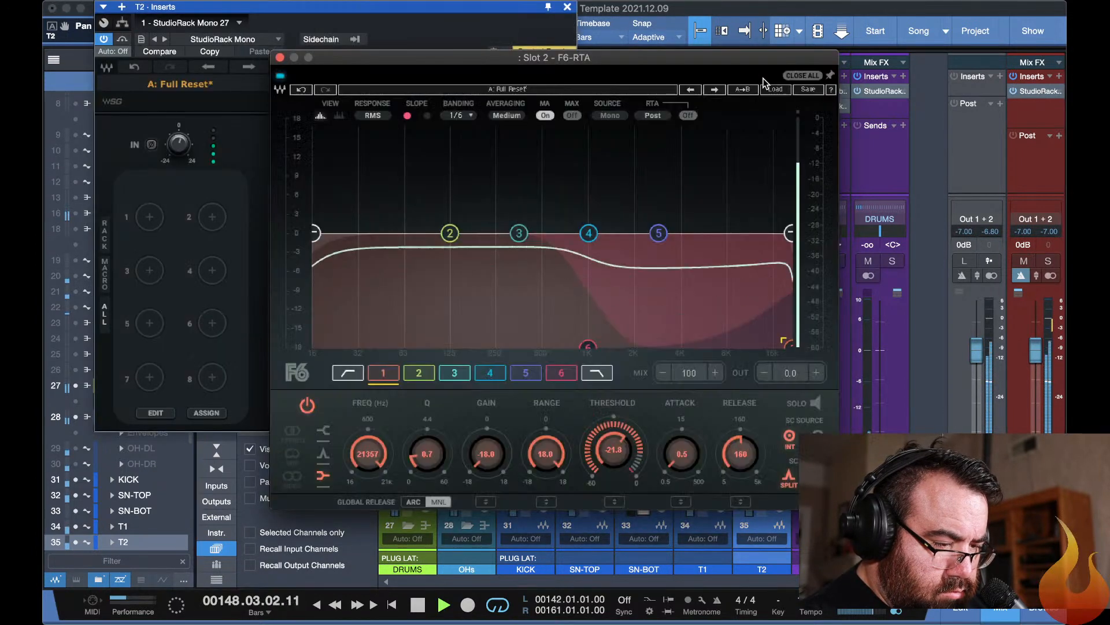
pyautogui.click(239, 176)
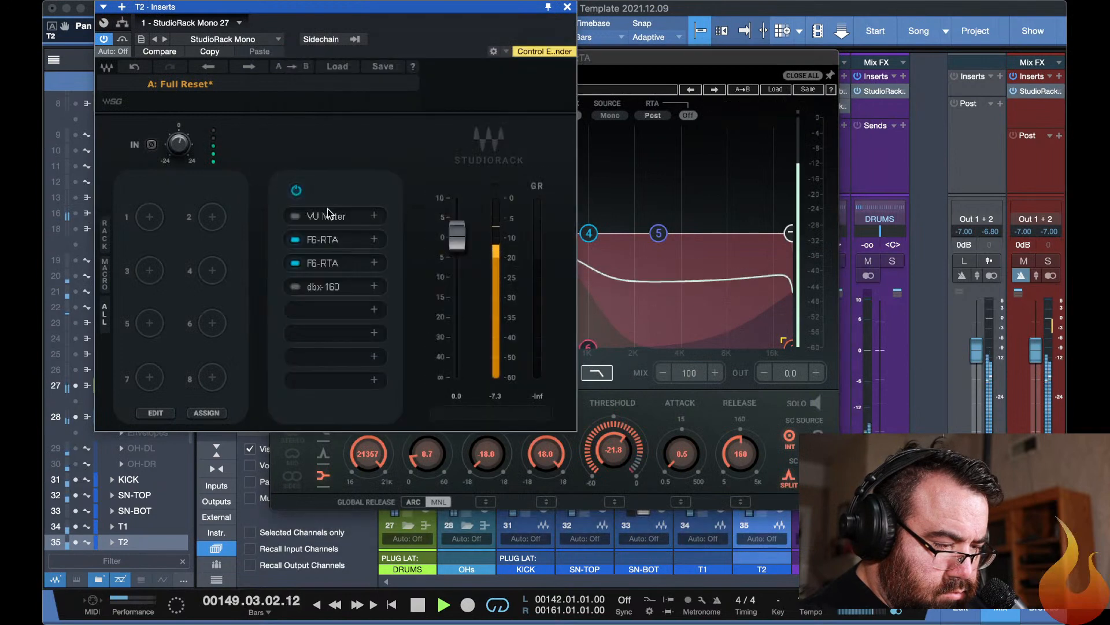
pyautogui.click(318, 262)
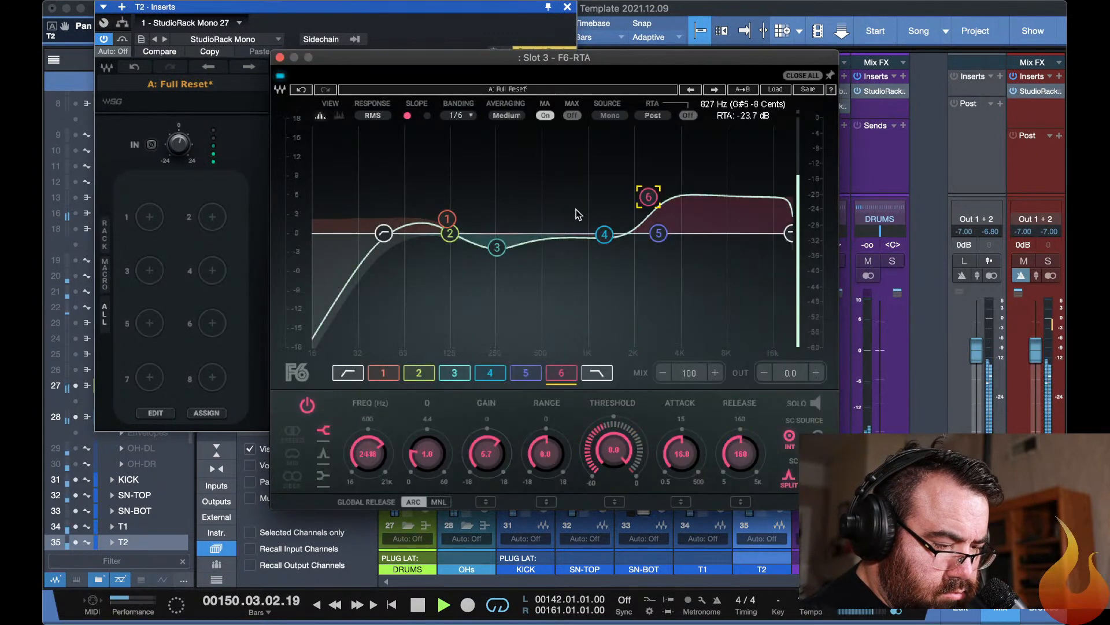
pyautogui.moveTo(497, 254)
pyautogui.mouseDown()
pyautogui.moveTo(489, 169)
pyautogui.moveTo(493, 231)
pyautogui.moveTo(478, 287)
pyautogui.moveTo(480, 267)
pyautogui.mouseUp()
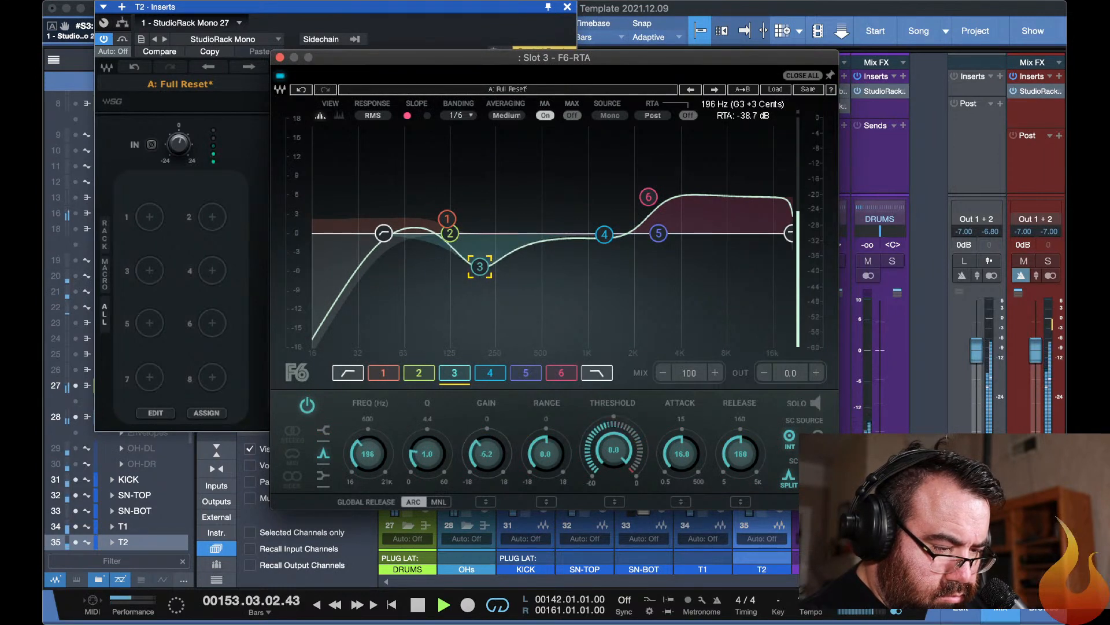
pyautogui.moveTo(480, 266); pyautogui.dragTo(474, 267)
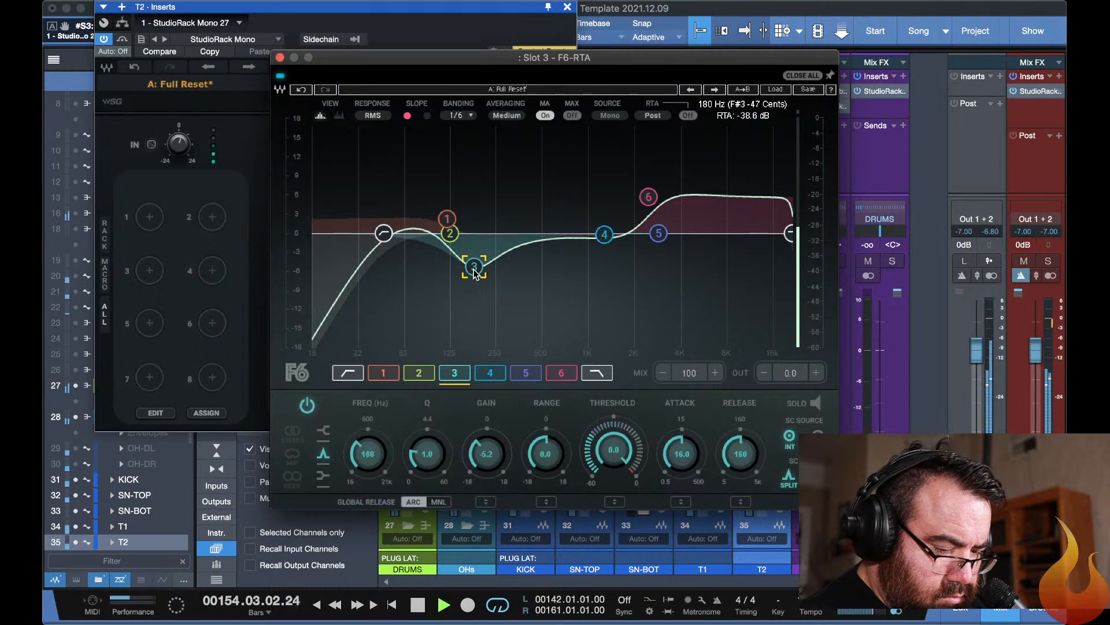
# Lower T1's fader to -4.7 dB and T2's fader to -6.8 dB.
pyautogui.click(707, 565)
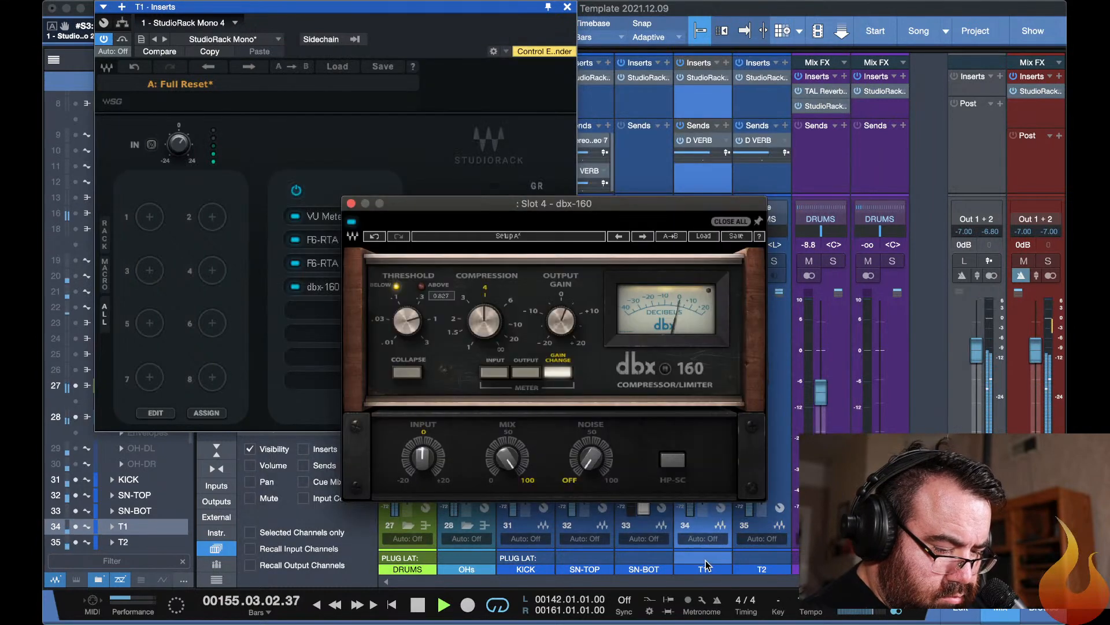
pyautogui.press('F11')
pyautogui.moveTo(707, 357); pyautogui.dragTo(708, 379)
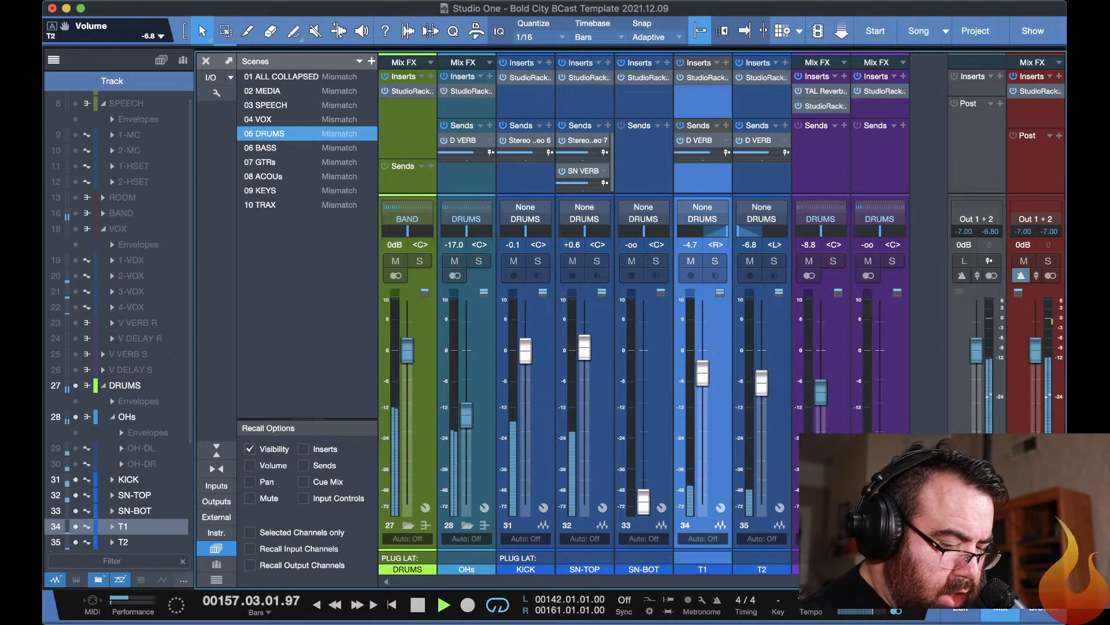
# Bring up the D VERB return, check its RVerb plug-in, and settle its fader at -9.8 dB.
pyautogui.moveTo(876, 501); pyautogui.dragTo(868, 392)
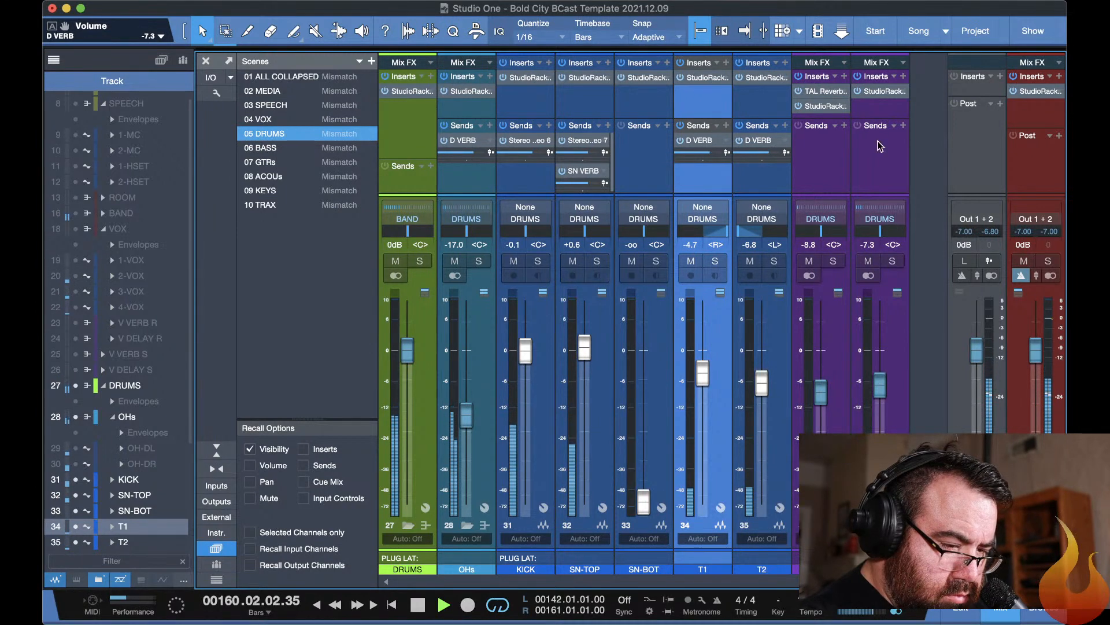
pyautogui.click(879, 93)
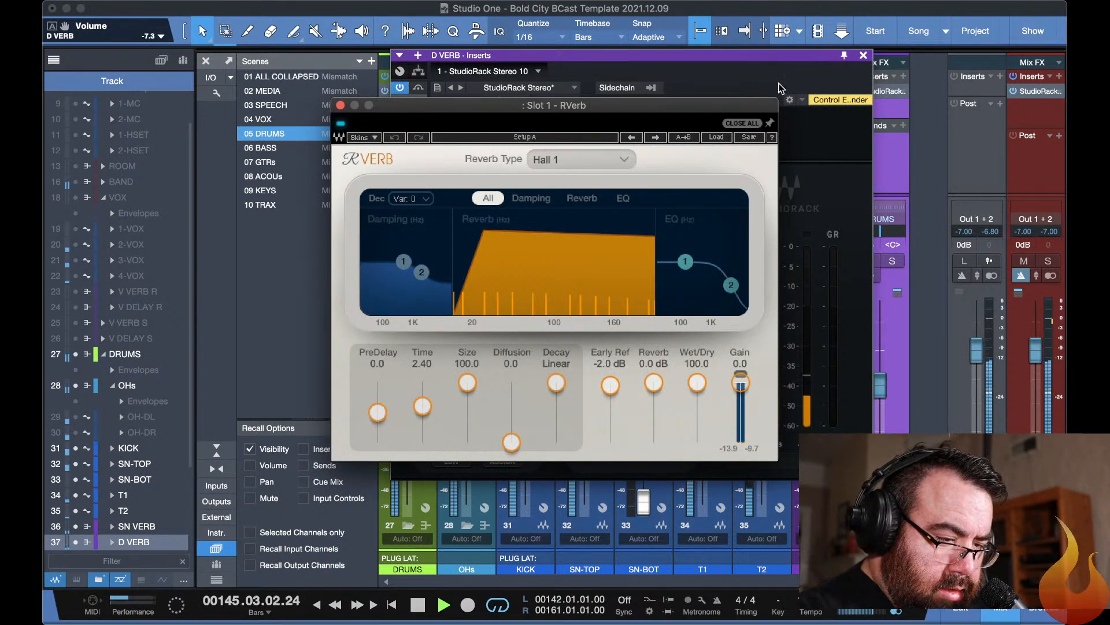
pyautogui.press('Escape')
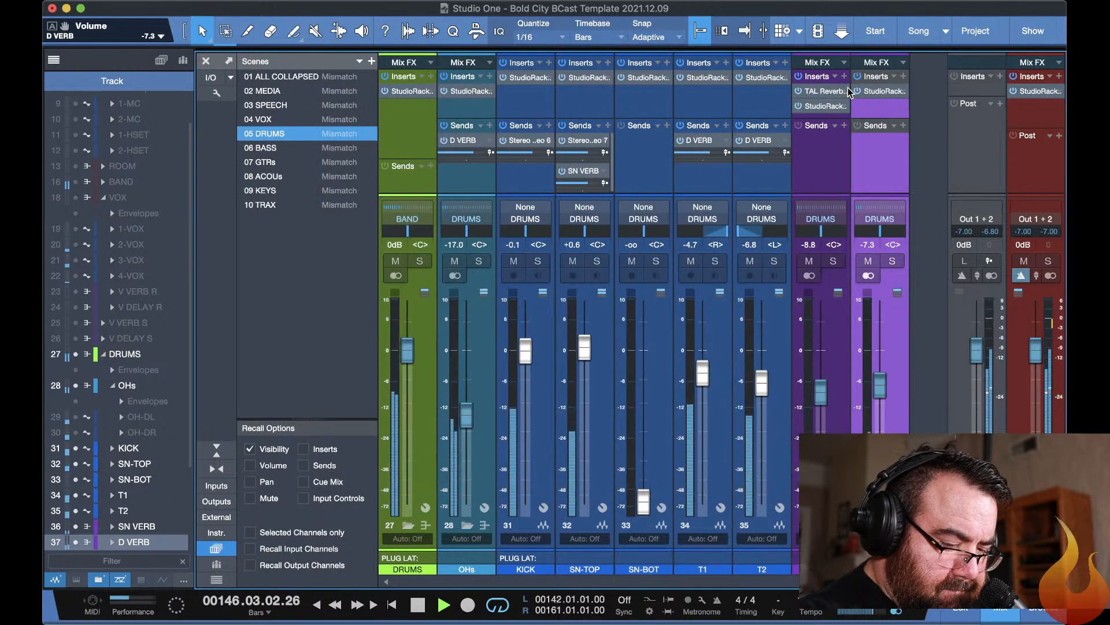
pyautogui.moveTo(883, 383)
pyautogui.mouseDown()
pyautogui.moveTo(880, 347)
pyautogui.moveTo(874, 396)
pyautogui.mouseUp()
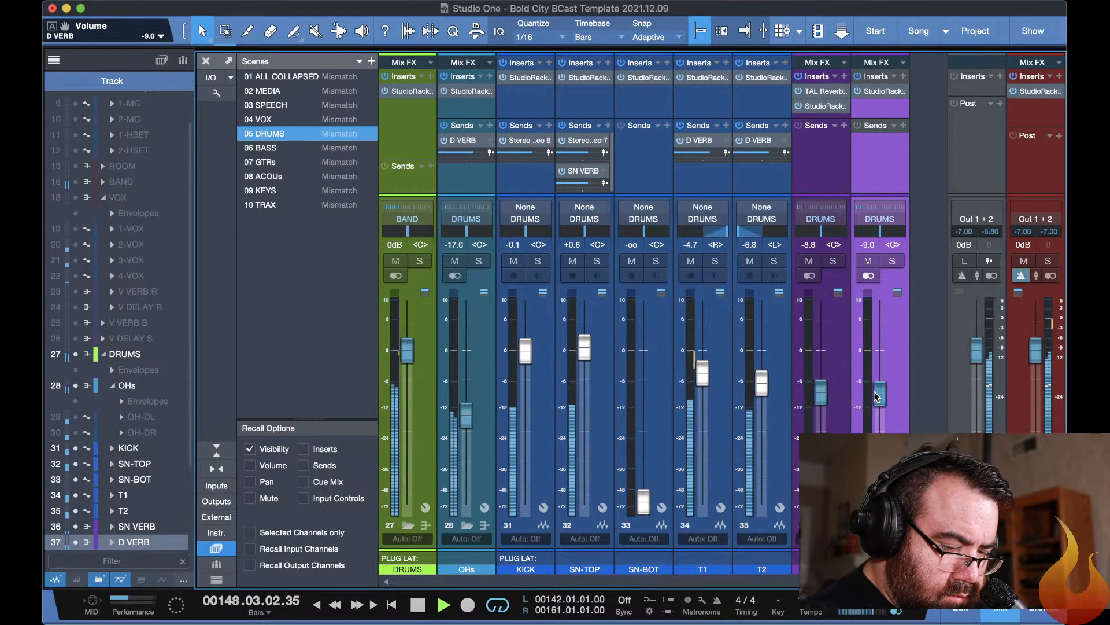
# Add an F6-RTA in slot 2 of D VERB's StudioRack and switch off its RTA display.
pyautogui.click(880, 93)
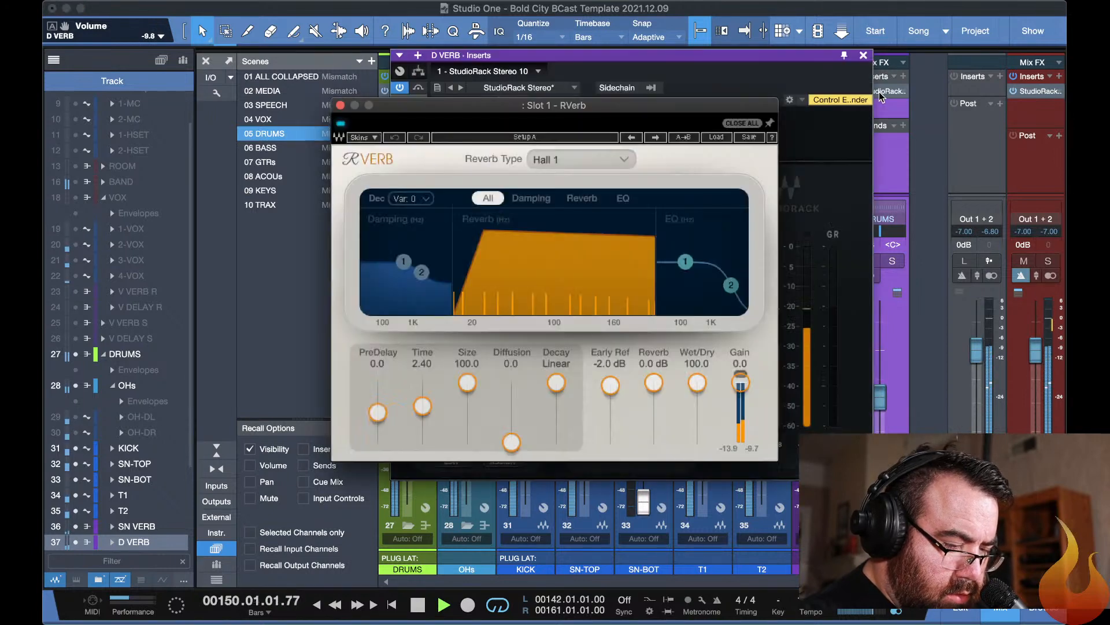
pyautogui.click(842, 145)
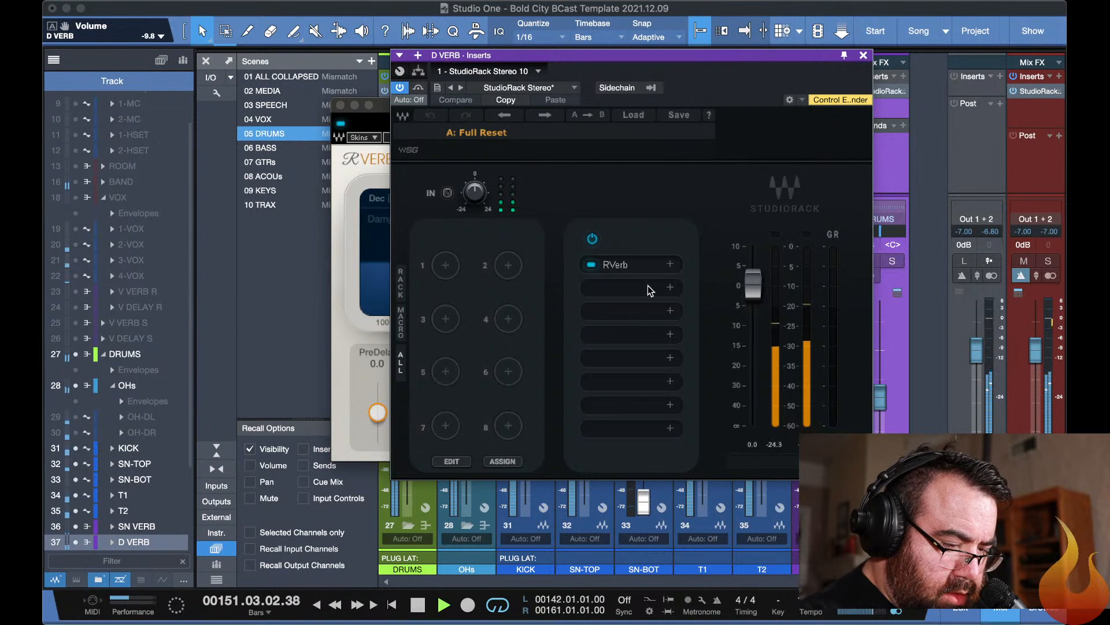
pyautogui.click(671, 289)
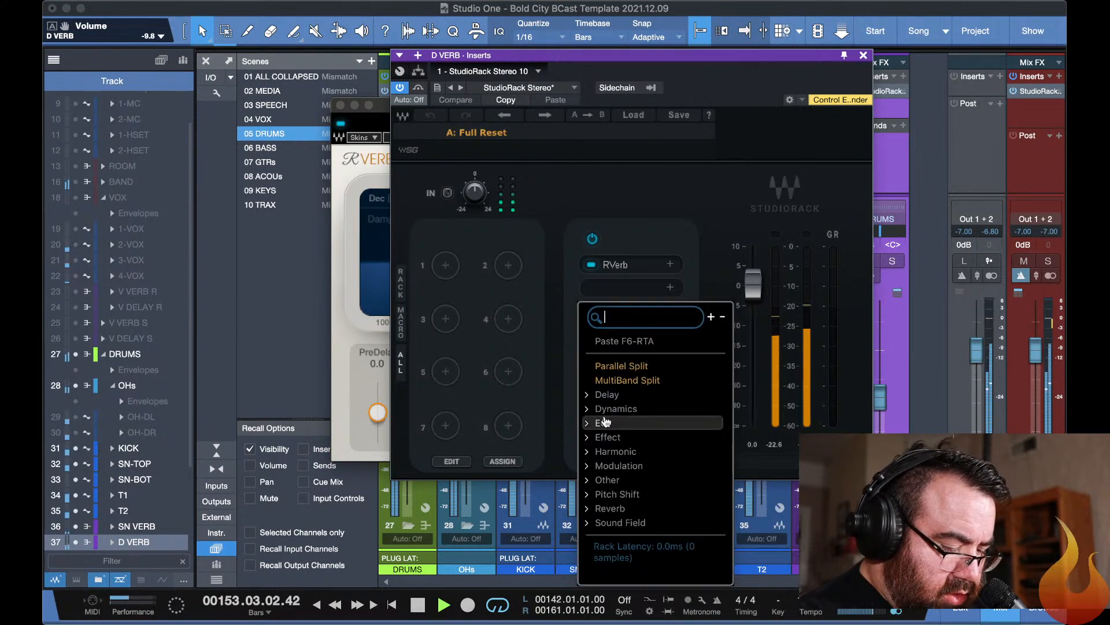
pyautogui.write('f6')
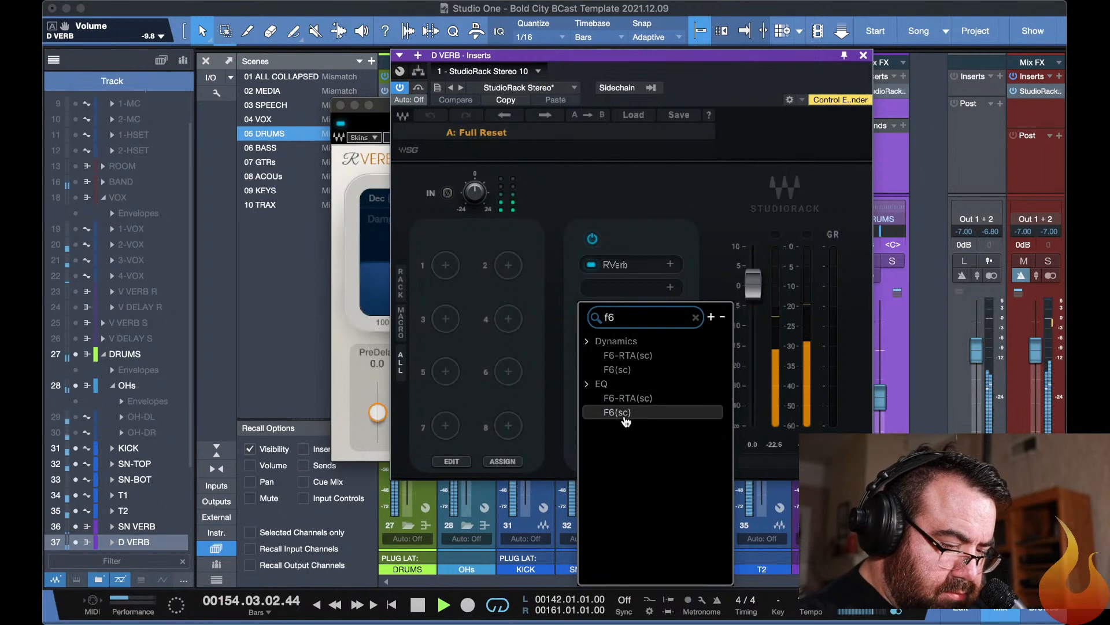
pyautogui.click(623, 399)
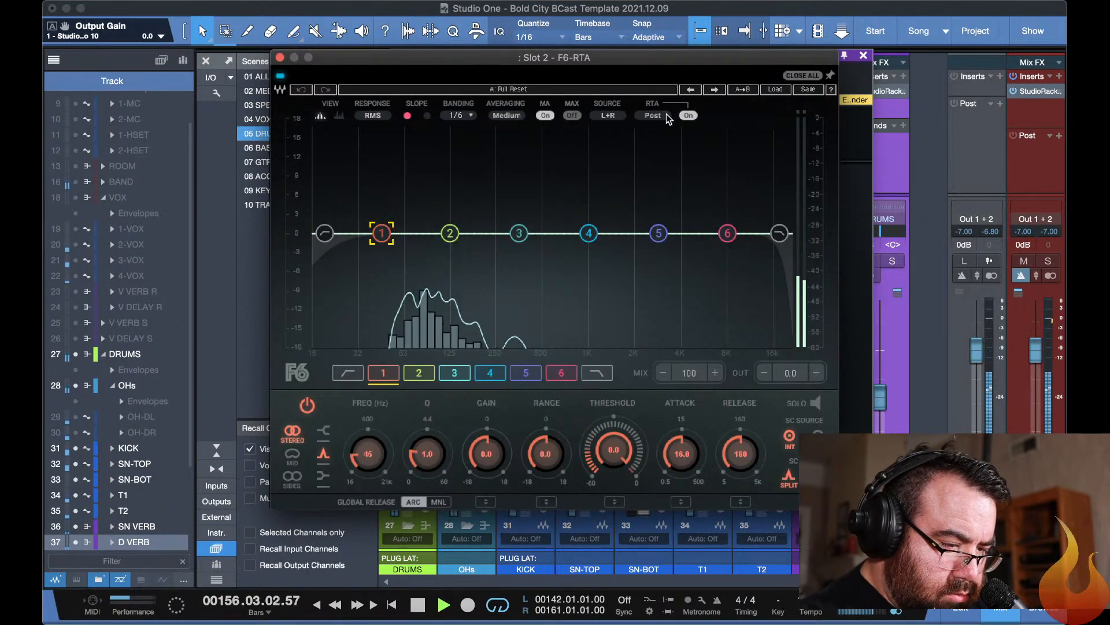
pyautogui.click(688, 115)
# In D VERB's F6-RTA, enable the low-pass filter just above 4 kHz and the high-pass filter at 200 Hz.
pyautogui.click(780, 233)
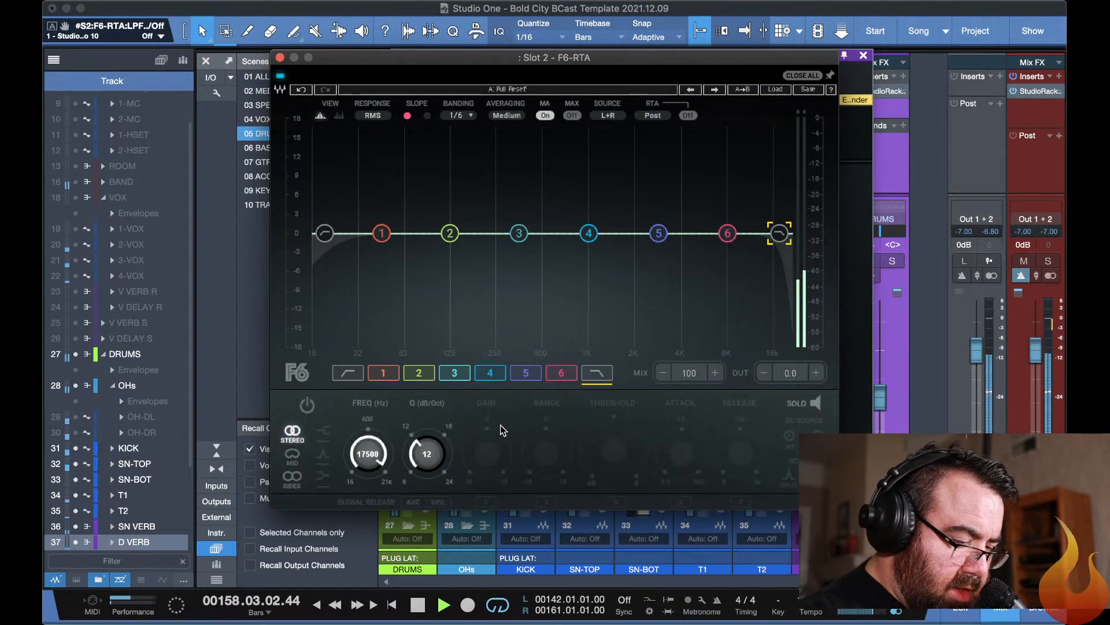
pyautogui.click(603, 380)
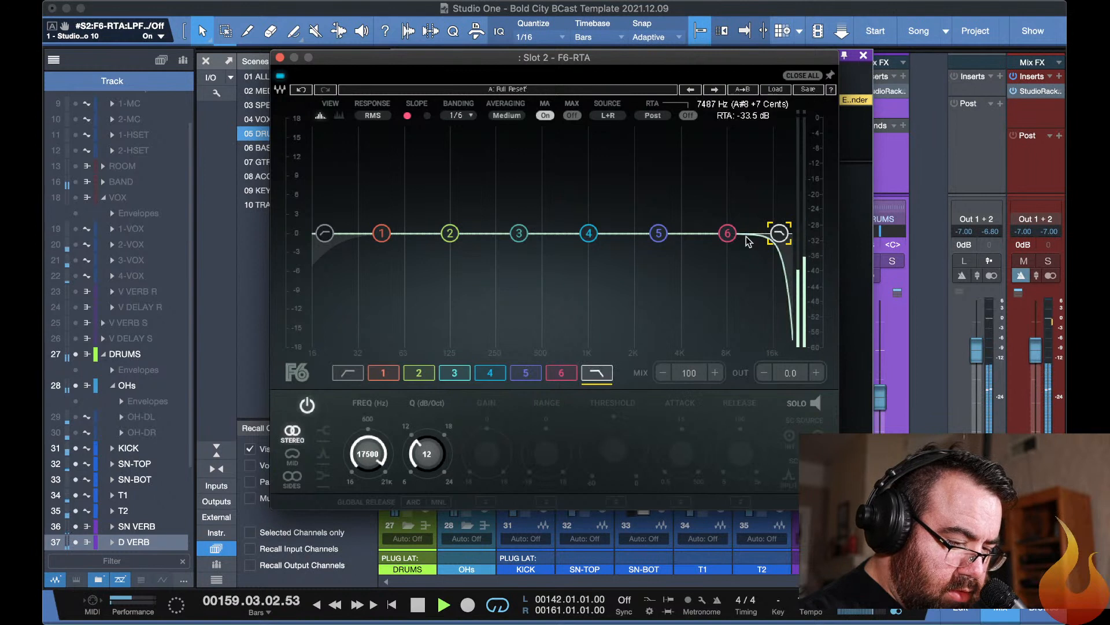
pyautogui.moveTo(779, 233); pyautogui.dragTo(689, 233)
pyautogui.click(326, 236)
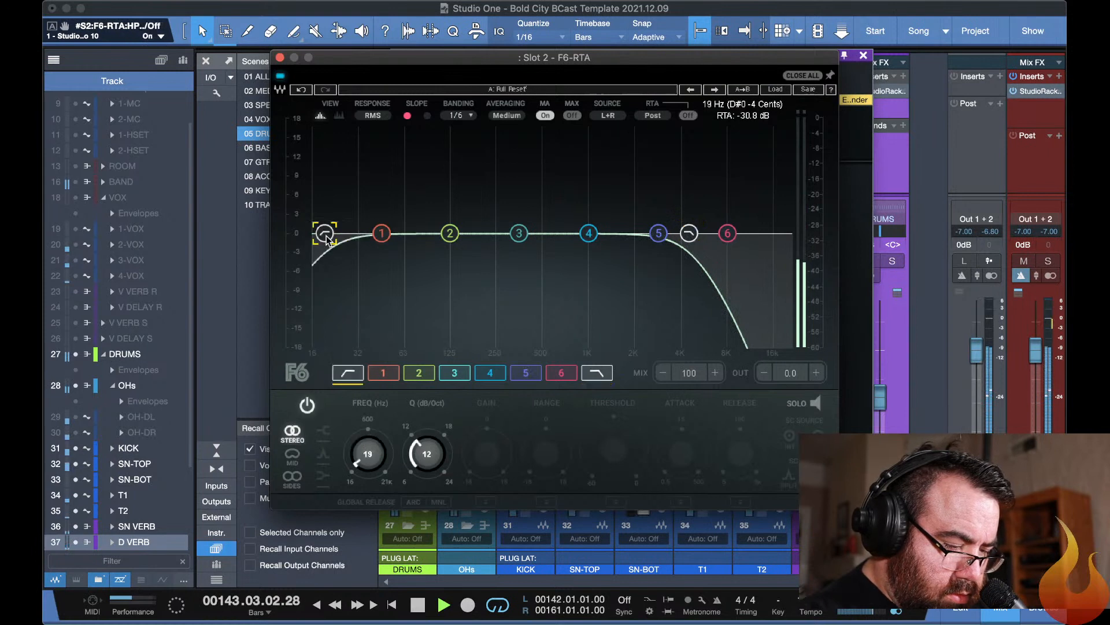
pyautogui.moveTo(326, 236); pyautogui.dragTo(481, 233)
# Move the F6-RTA ahead of RVerb in D VERB's StudioRack and close the plug-in windows.
pyautogui.press('super+Tab')
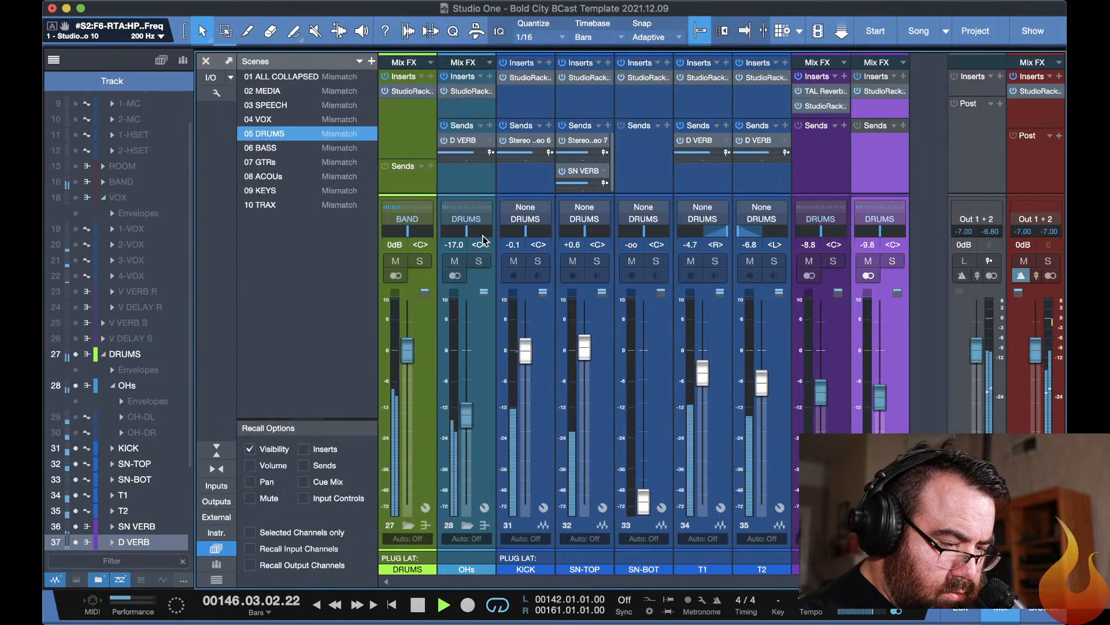
pyautogui.press('super+Tab')
pyautogui.click(865, 192)
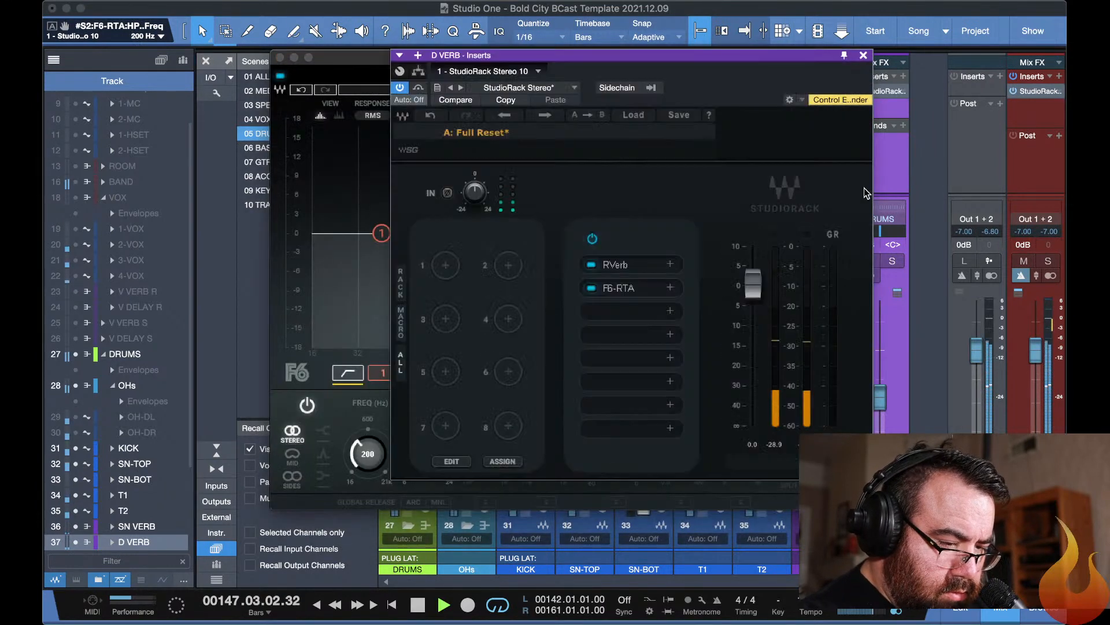
pyautogui.moveTo(618, 297); pyautogui.dragTo(616, 266)
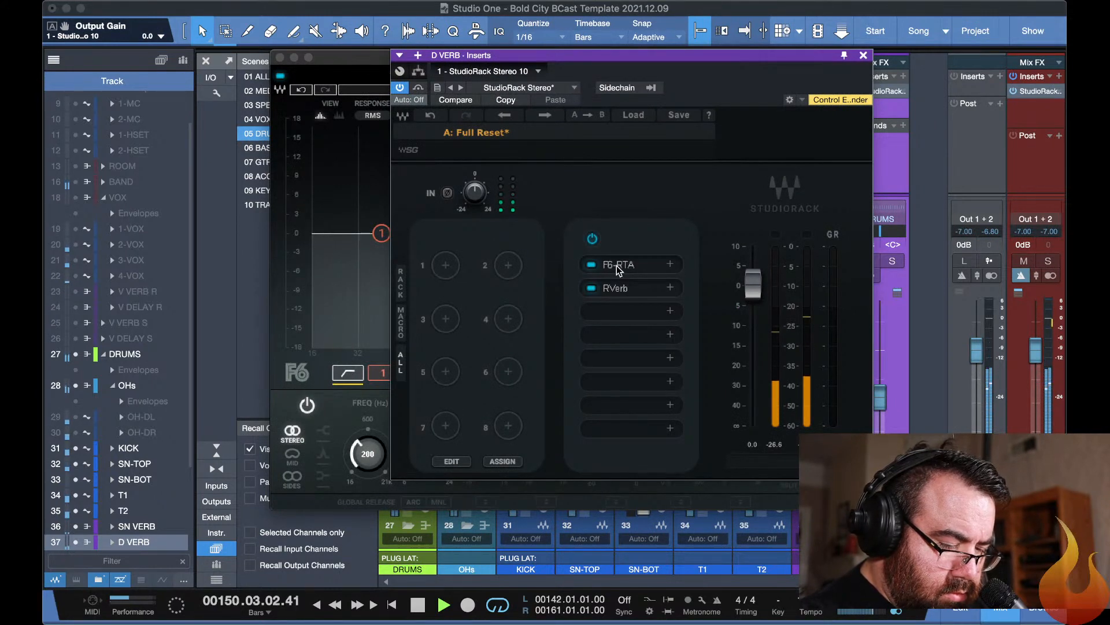
pyautogui.press('Escape')
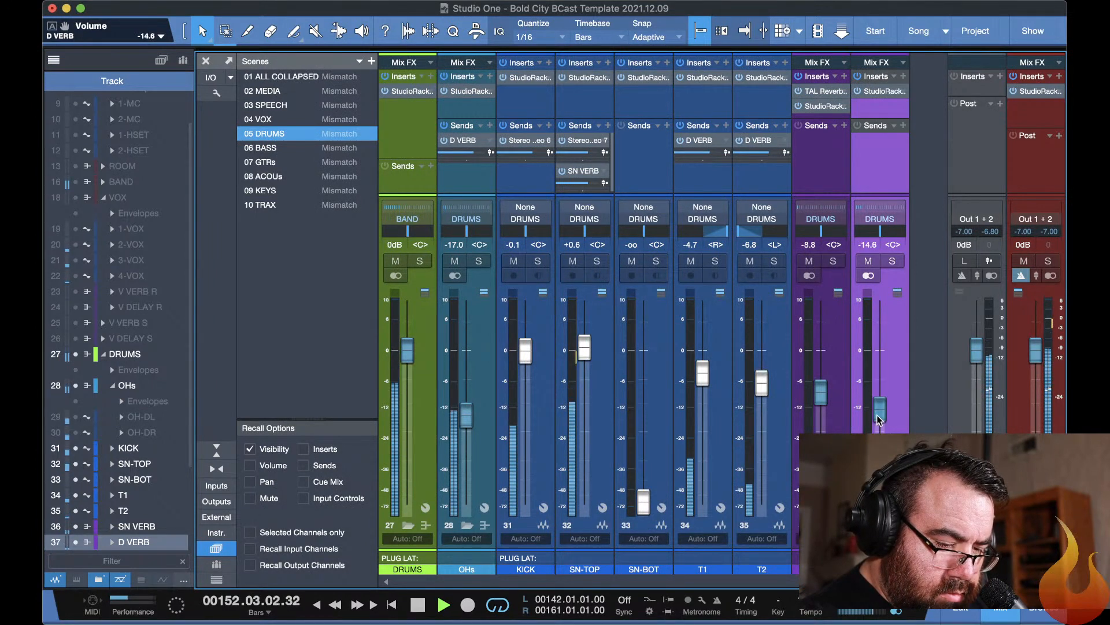
# Set D VERB's fader to -14.3 dB and compare the mix with D VERB and SN VERB muted in turn.
pyautogui.moveTo(876, 414); pyautogui.dragTo(877, 414)
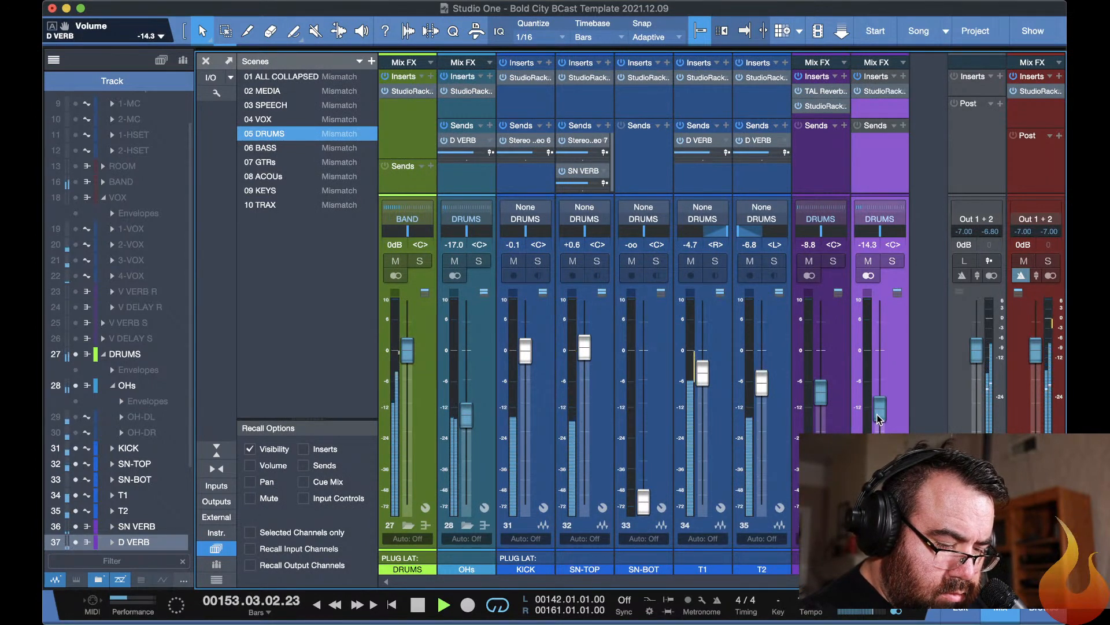
pyautogui.click(866, 262)
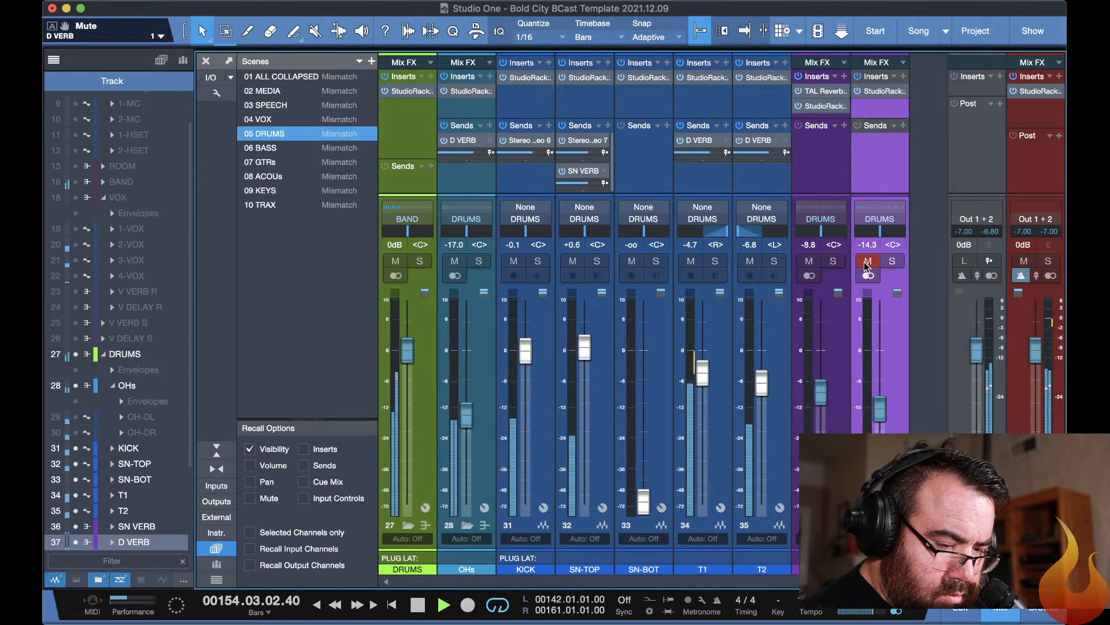
pyautogui.click(808, 261)
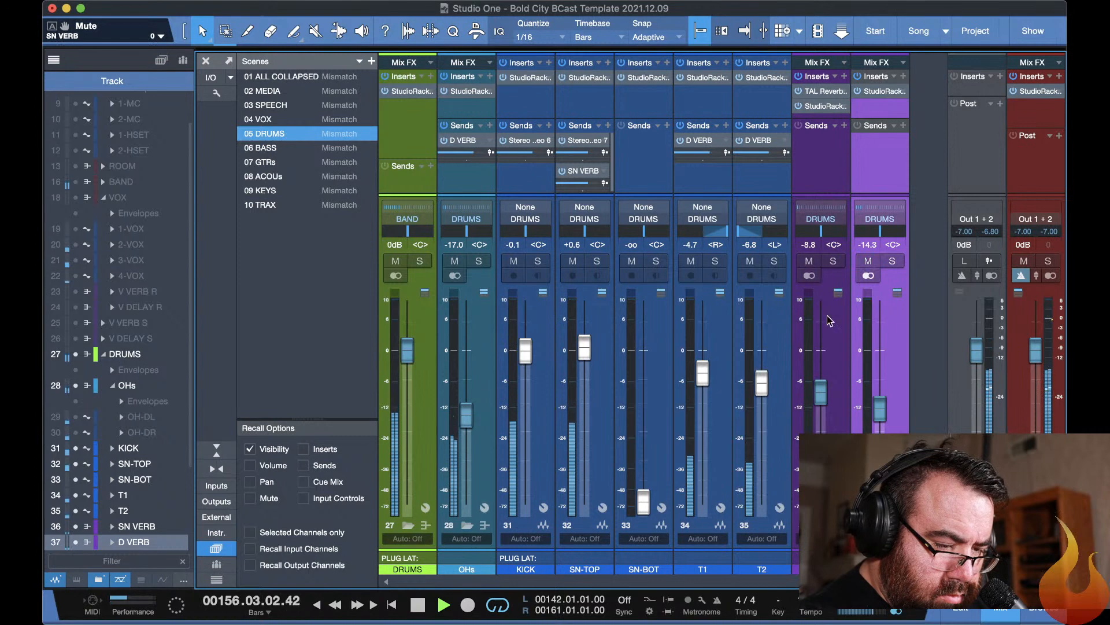
# Move StudioRack ahead of TAL Reverb in SN VERB's inserts and open it.
pyautogui.moveTo(824, 108); pyautogui.dragTo(819, 98)
pyautogui.doubleClick(814, 93)
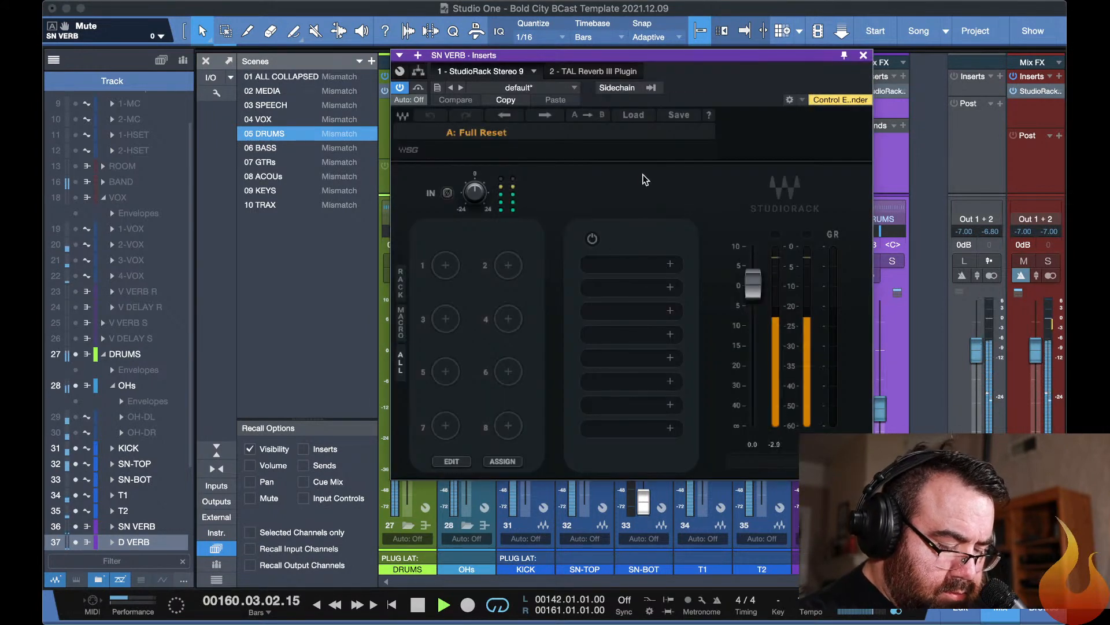
# Copy the preset of the slot 1 F6-RTA in D VERB's StudioRack.
pyautogui.click(890, 168)
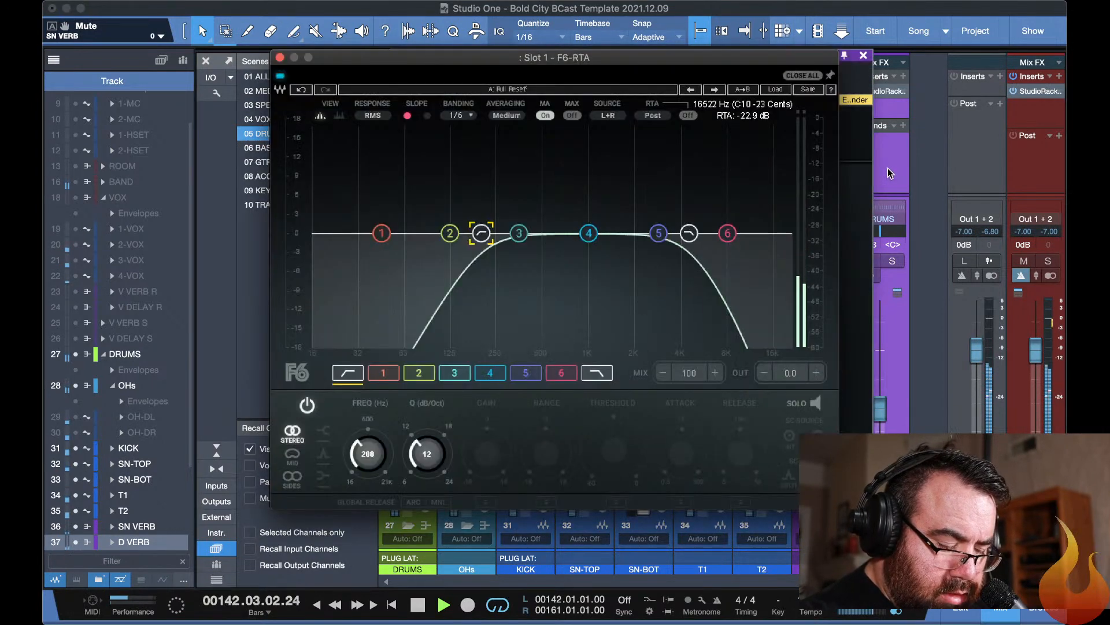
pyautogui.press('Escape')
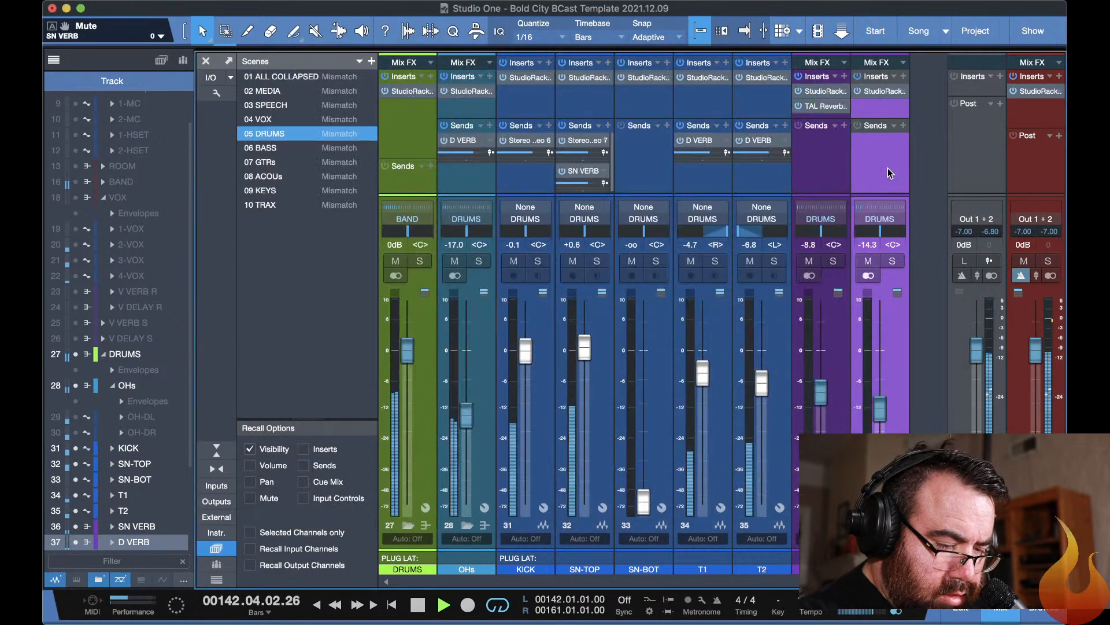
pyautogui.doubleClick(885, 90)
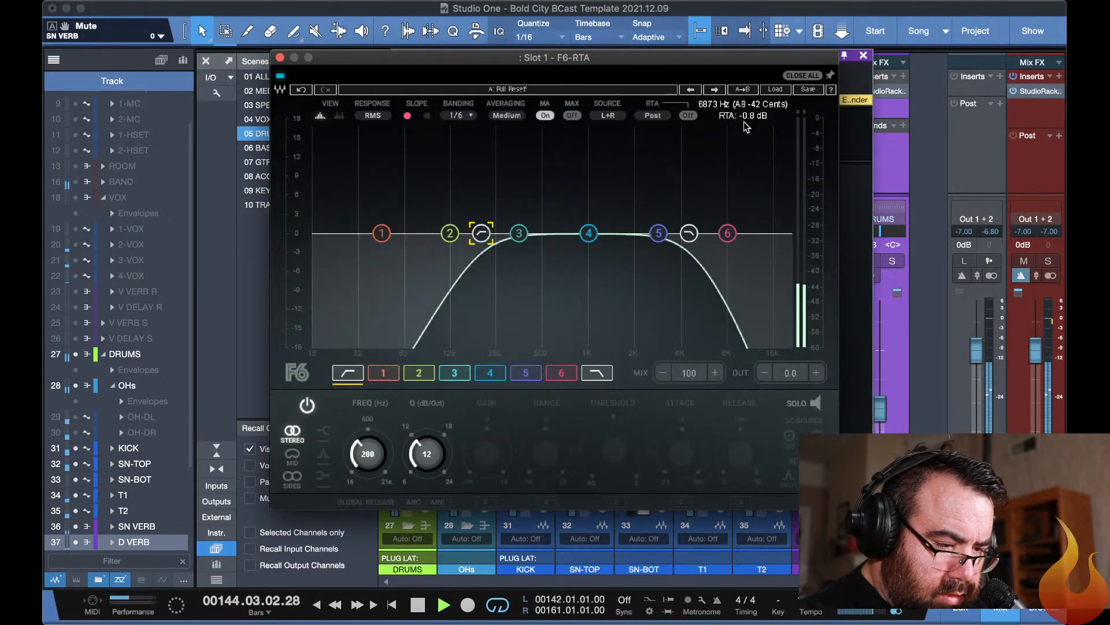
pyautogui.click(808, 91)
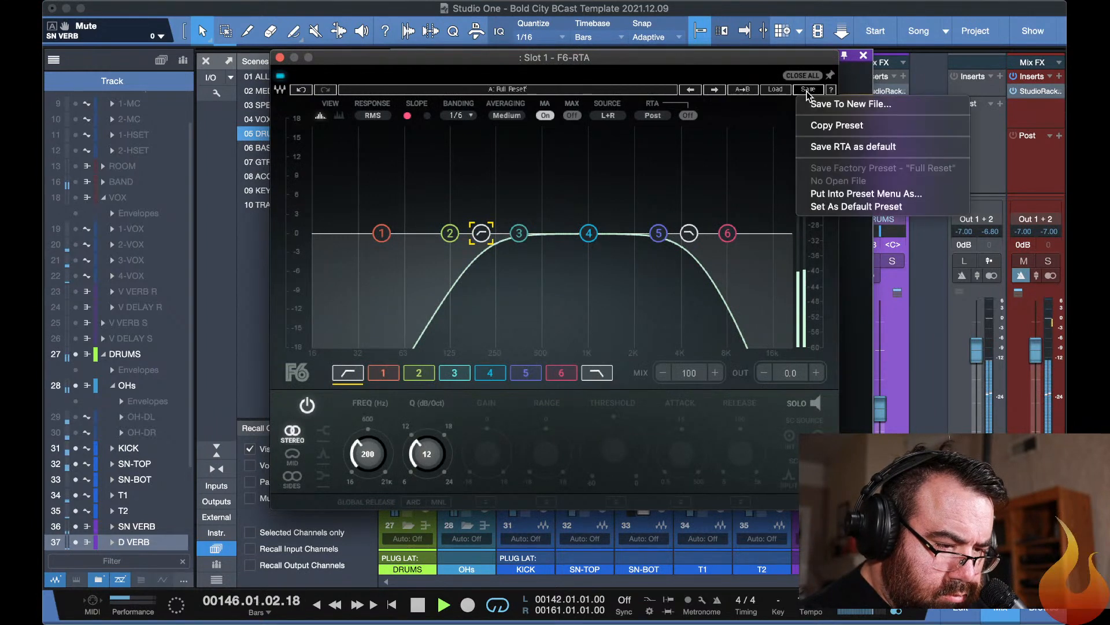
pyautogui.click(817, 127)
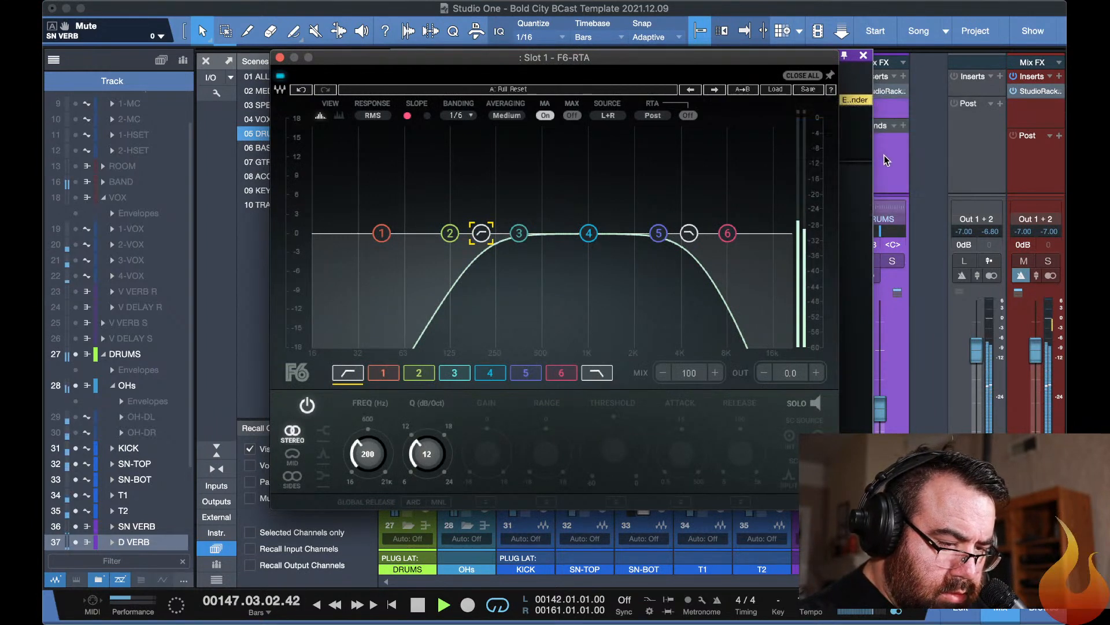
pyautogui.press('Escape')
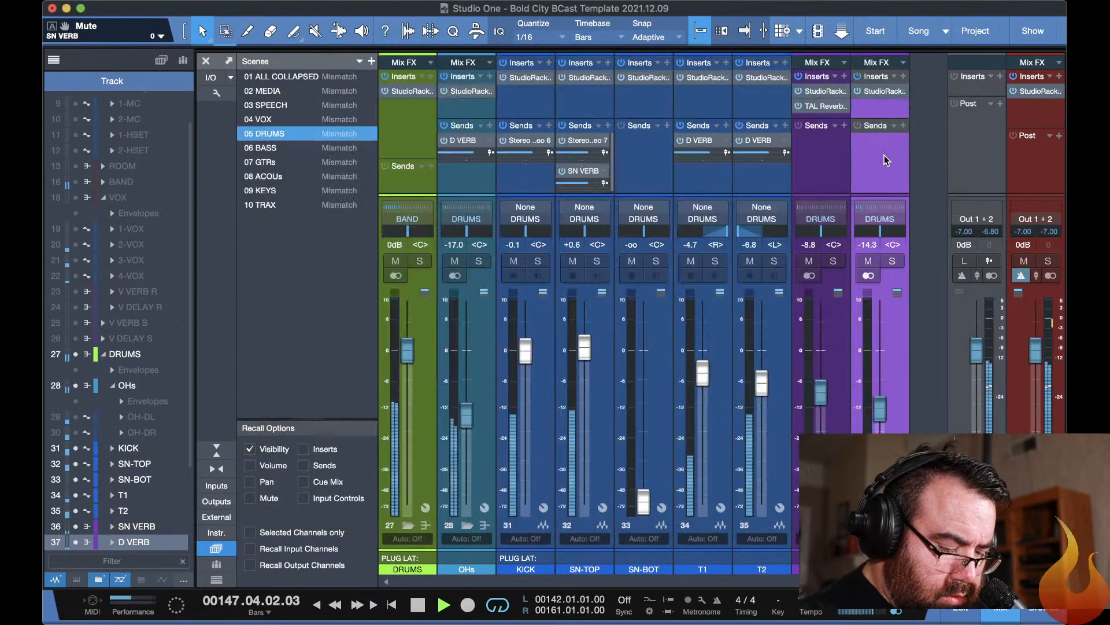
# Paste the copied F6-RTA into slot 1 of SN VERB's StudioRack and close the plug-in windows.
pyautogui.click(819, 93)
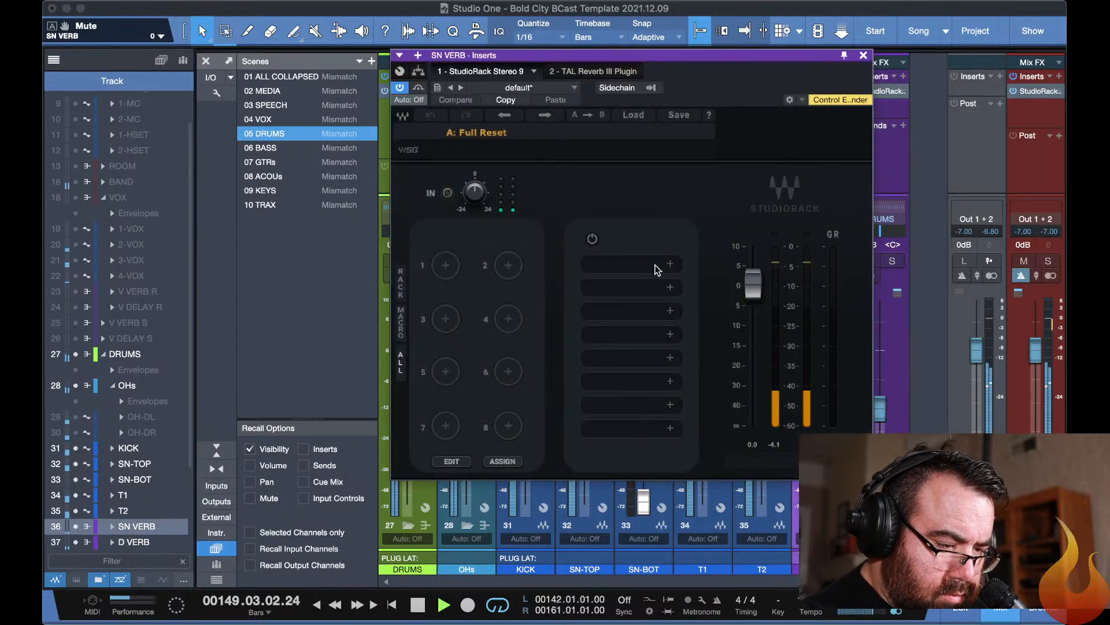
pyautogui.click(669, 265)
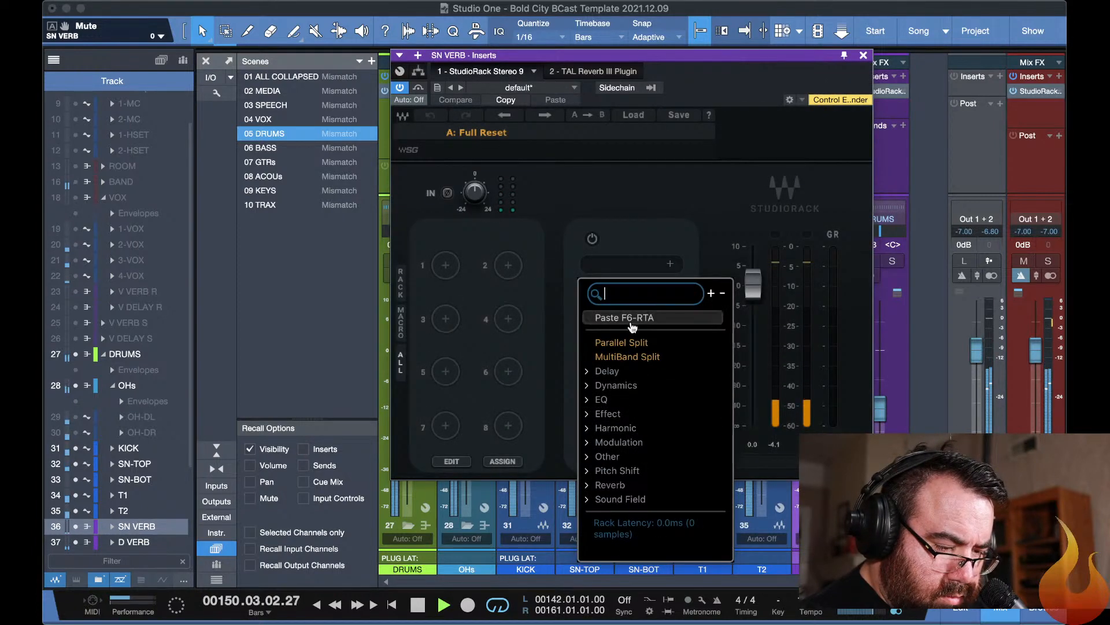
pyautogui.click(633, 318)
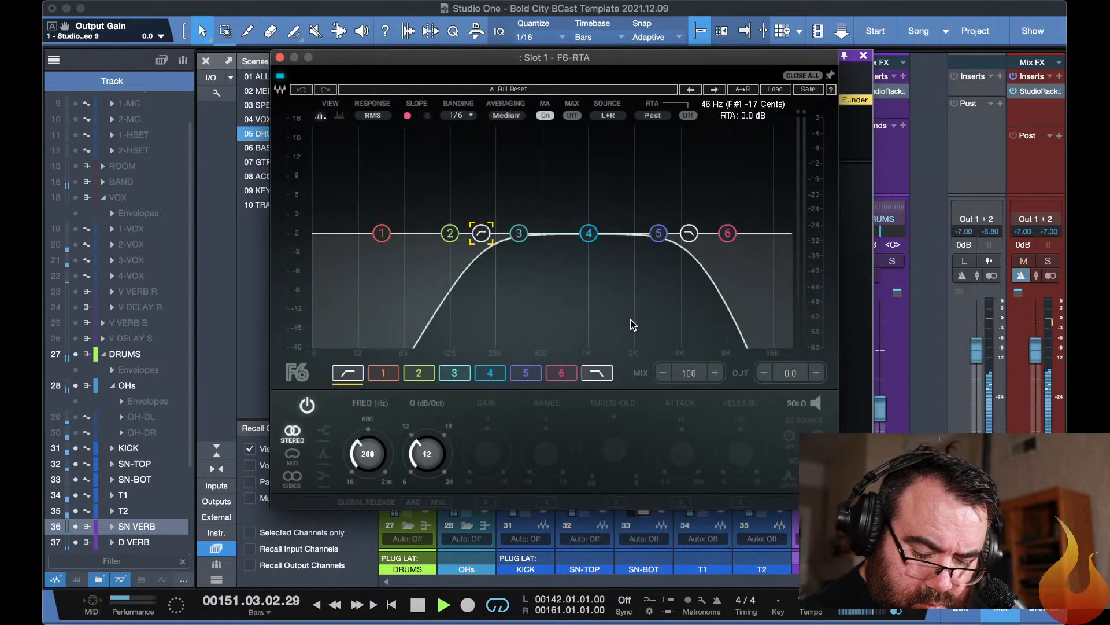
pyautogui.press('Escape')
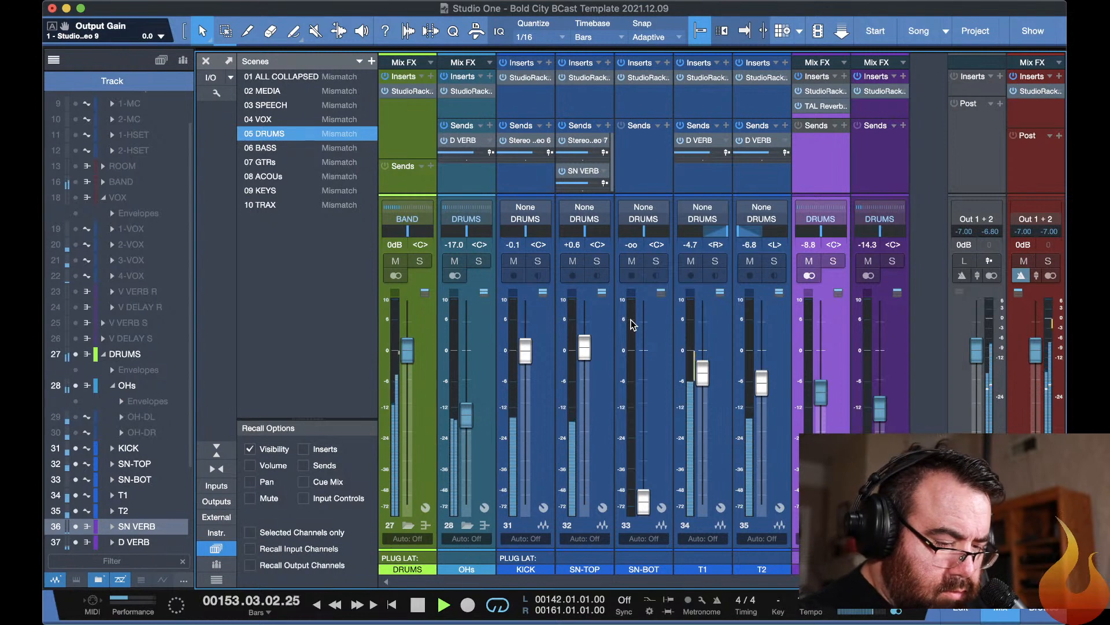
# Set SN VERB's fader to -14.3 dB and D VERB's fader to -13.2 dB.
pyautogui.moveTo(823, 398); pyautogui.dragTo(880, 412)
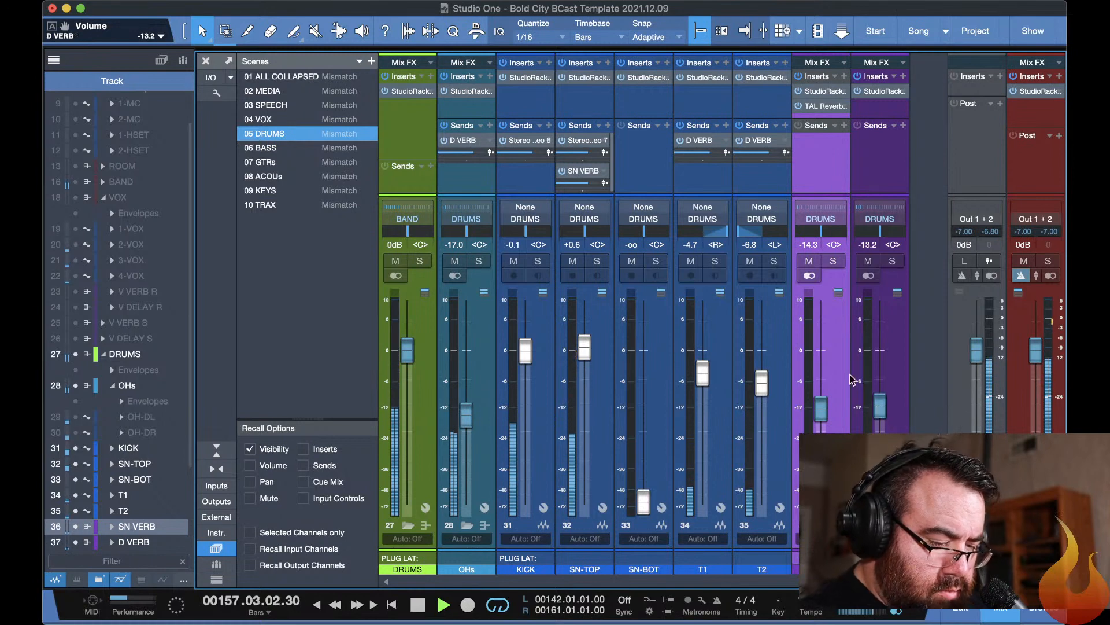
# In the KICK channel's slot 3 F6-RTA, deepen the band 2 cut to about -4.6 dB and set band 6's gain to 4.6 dB.
pyautogui.click(527, 79)
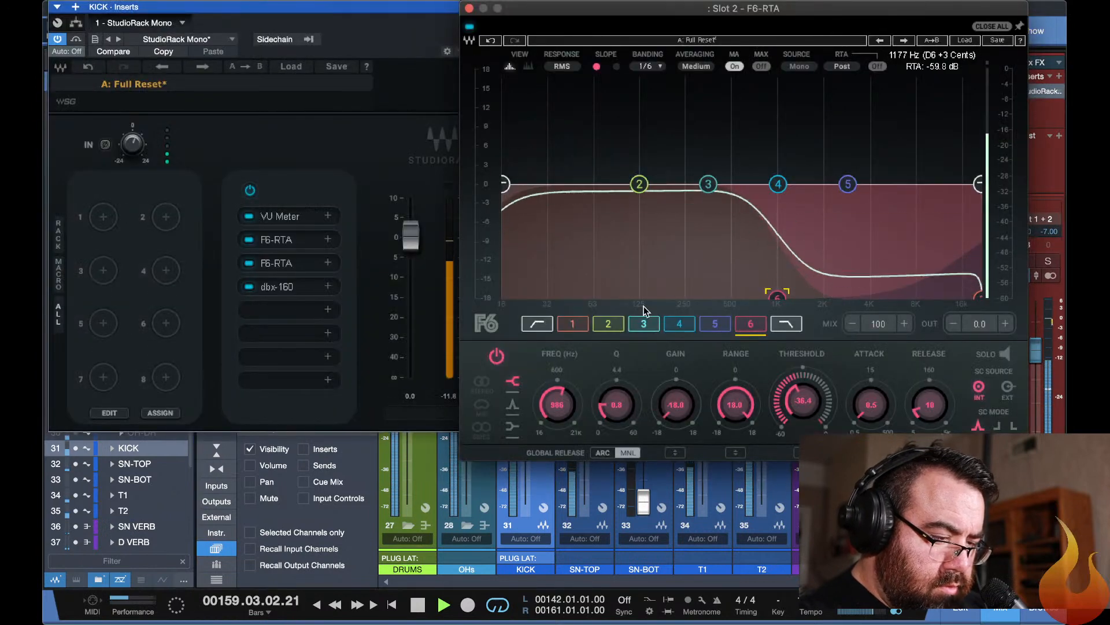
pyautogui.click(283, 263)
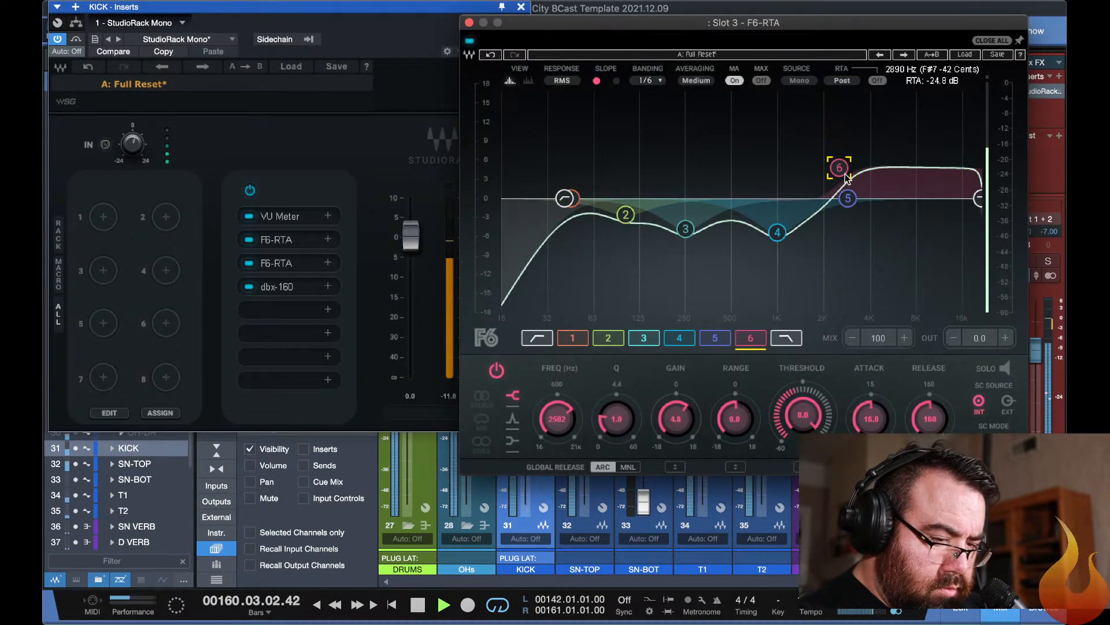
pyautogui.click(625, 214)
pyautogui.moveTo(618, 214)
pyautogui.mouseDown()
pyautogui.moveTo(623, 153)
pyautogui.moveTo(624, 228)
pyautogui.mouseUp()
pyautogui.moveTo(840, 169)
pyautogui.mouseDown()
pyautogui.moveTo(839, 154)
pyautogui.moveTo(816, 154)
pyautogui.moveTo(851, 157)
pyautogui.moveTo(839, 168)
pyautogui.mouseUp()
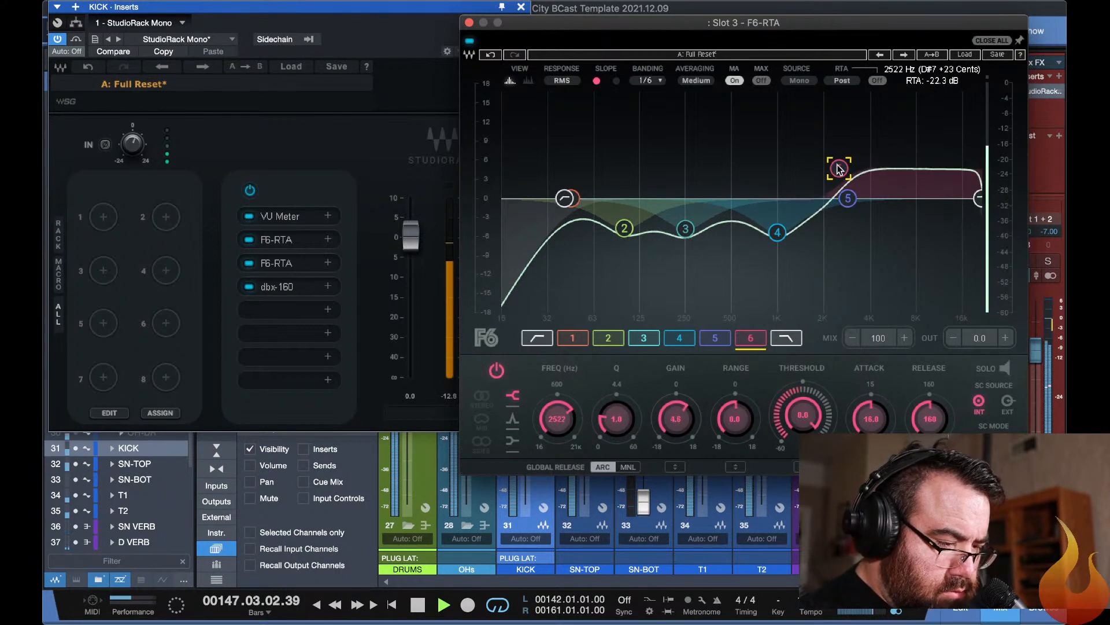
pyautogui.press('Escape')
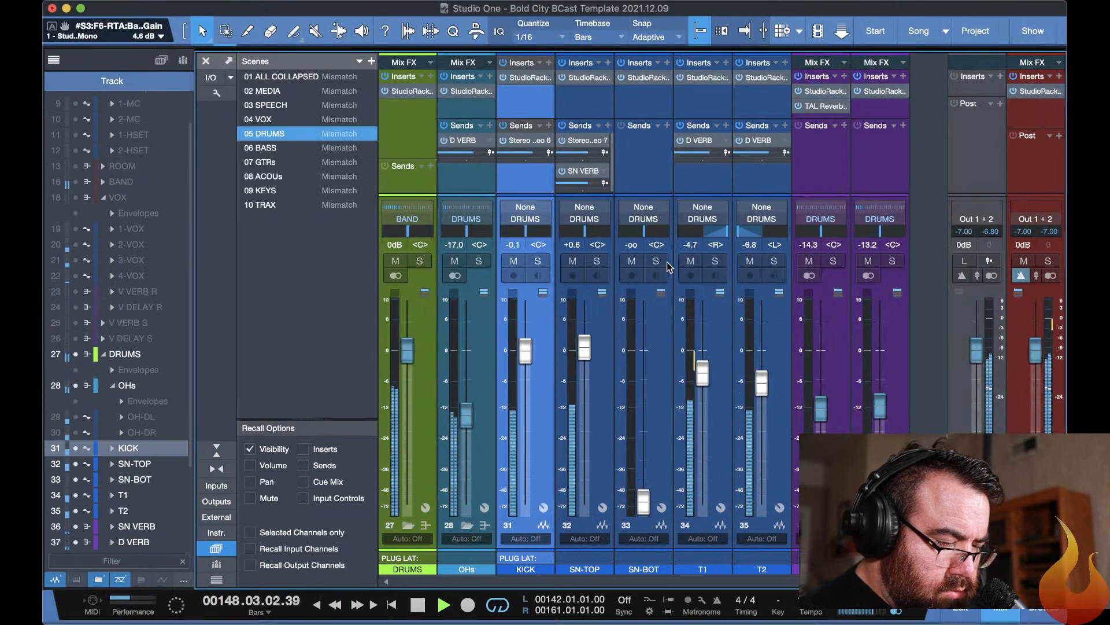
# Open the dbx-160 in slot 2 of the DRUMS bus StudioRack and pause playback.
pyautogui.click(410, 95)
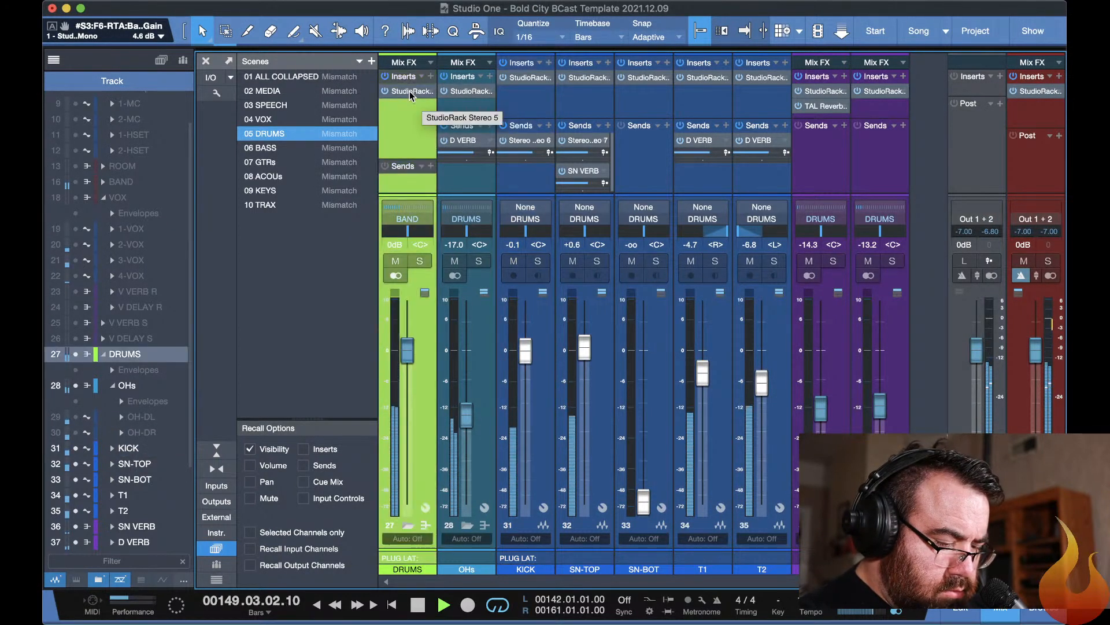
pyautogui.click(410, 93)
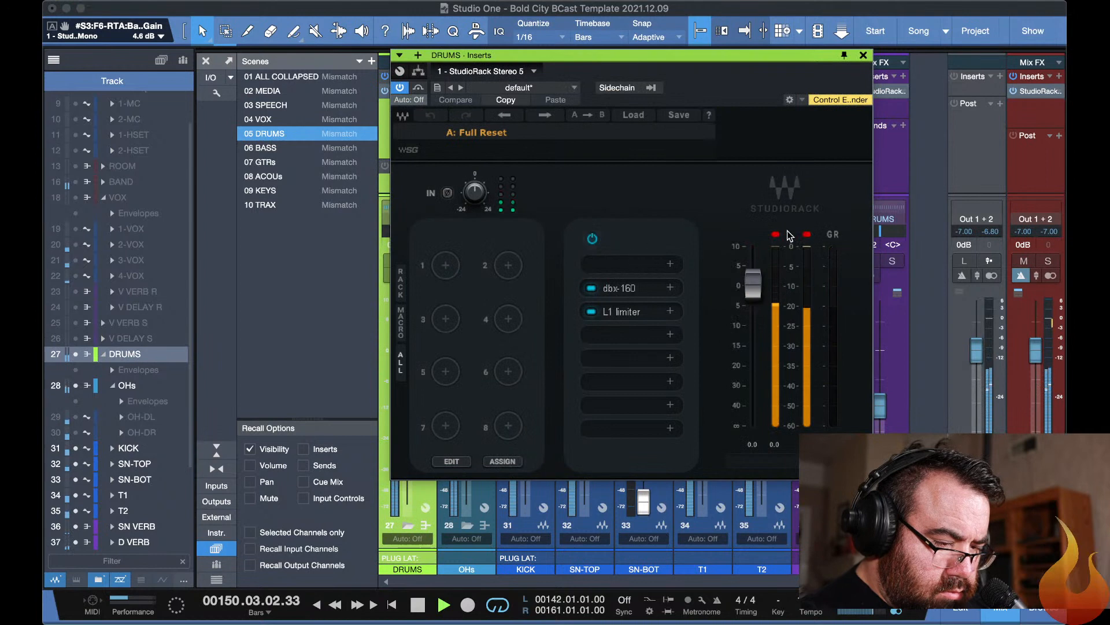
pyautogui.click(614, 289)
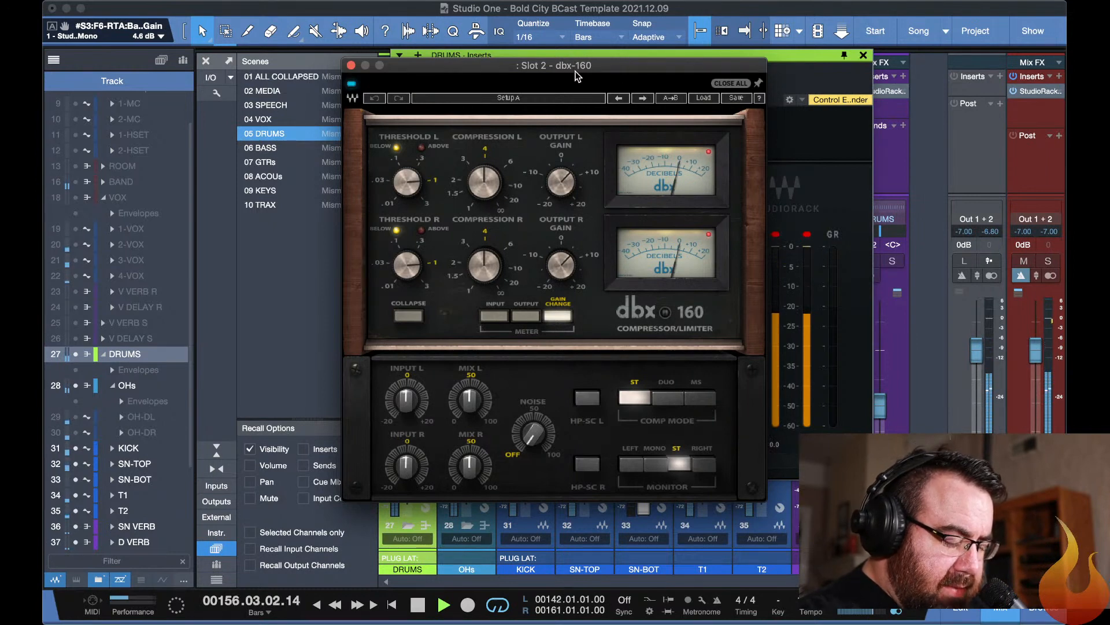
pyautogui.press('space')
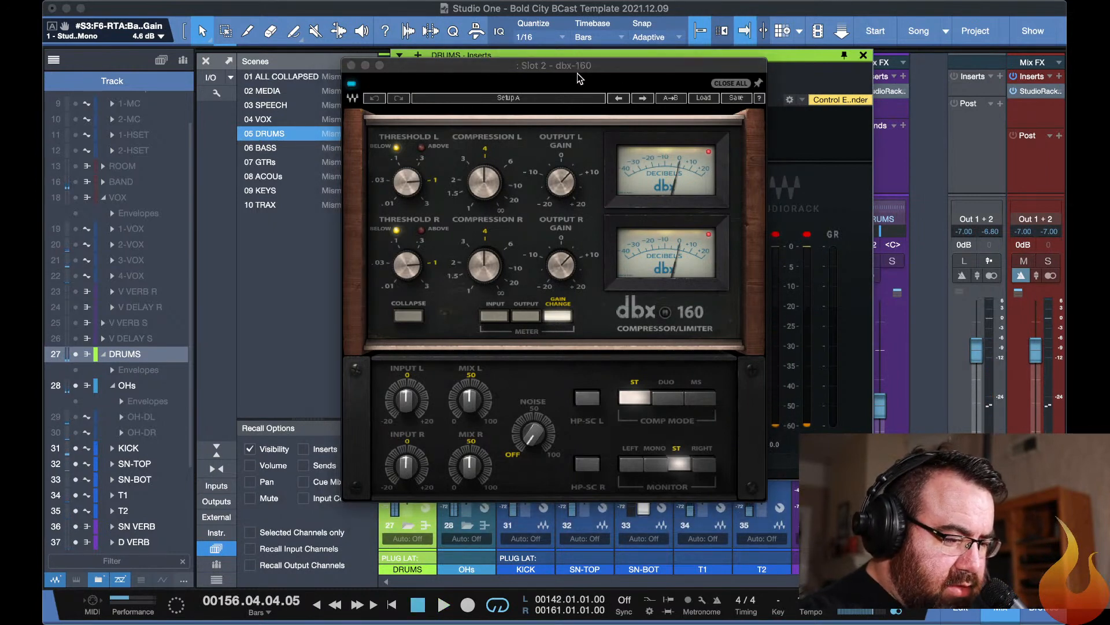
pyautogui.click(661, 190)
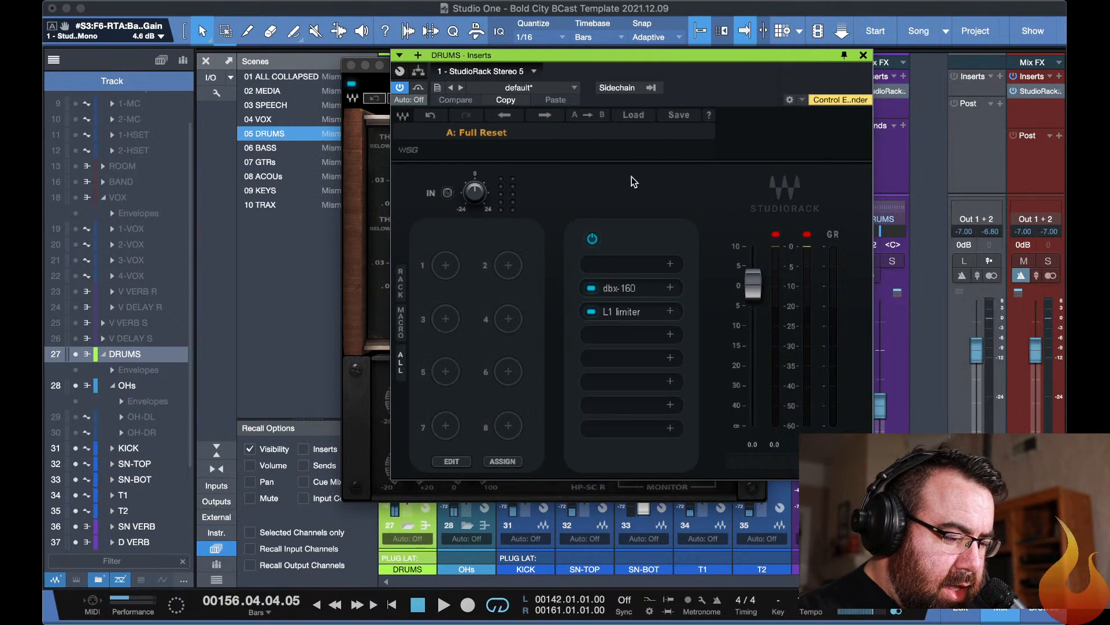
pyautogui.click(375, 78)
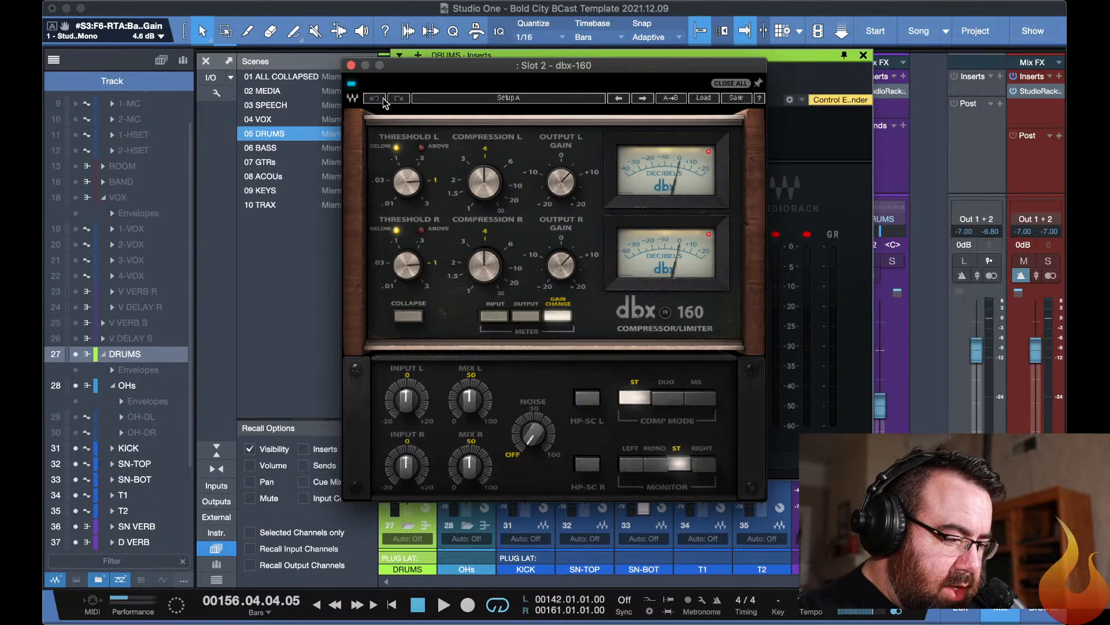
# Lower the dbx-160 threshold while the drum loop plays and compare the sound with the compressor bypassed, leaving it enabled.
pyautogui.press('space')
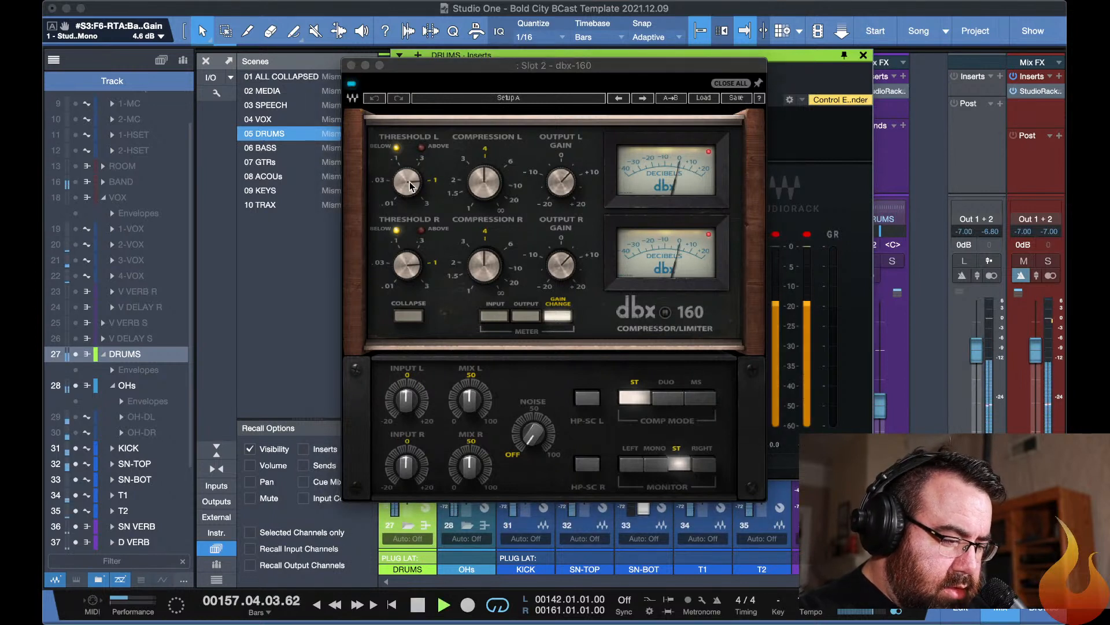
pyautogui.moveTo(410, 184)
pyautogui.mouseDown()
pyautogui.moveTo(410, 209)
pyautogui.moveTo(394, 181)
pyautogui.mouseUp()
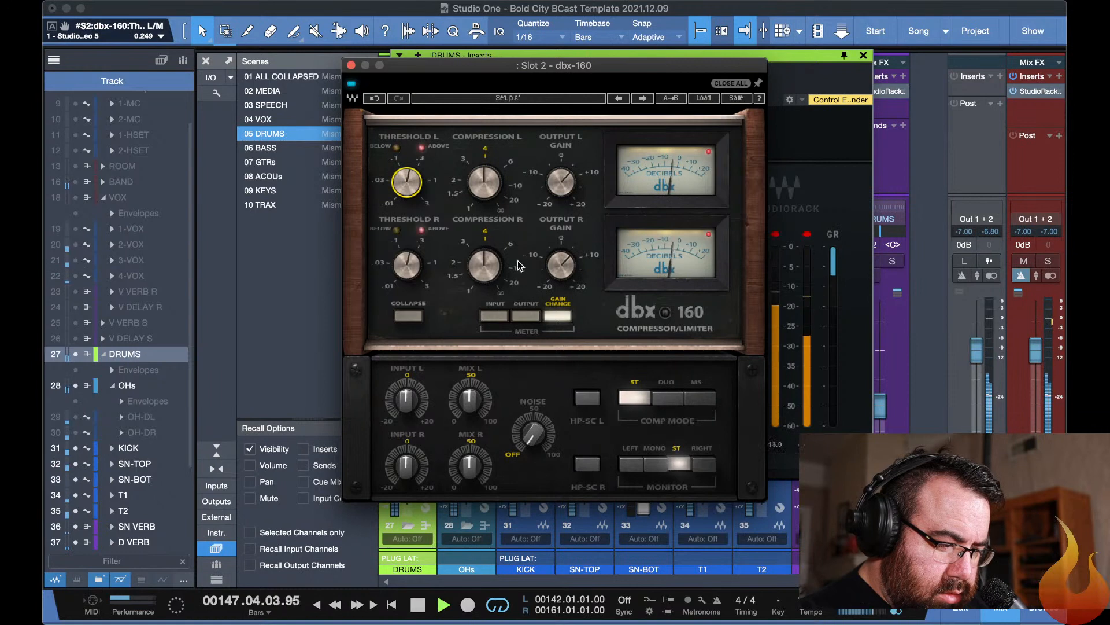
pyautogui.click(351, 87)
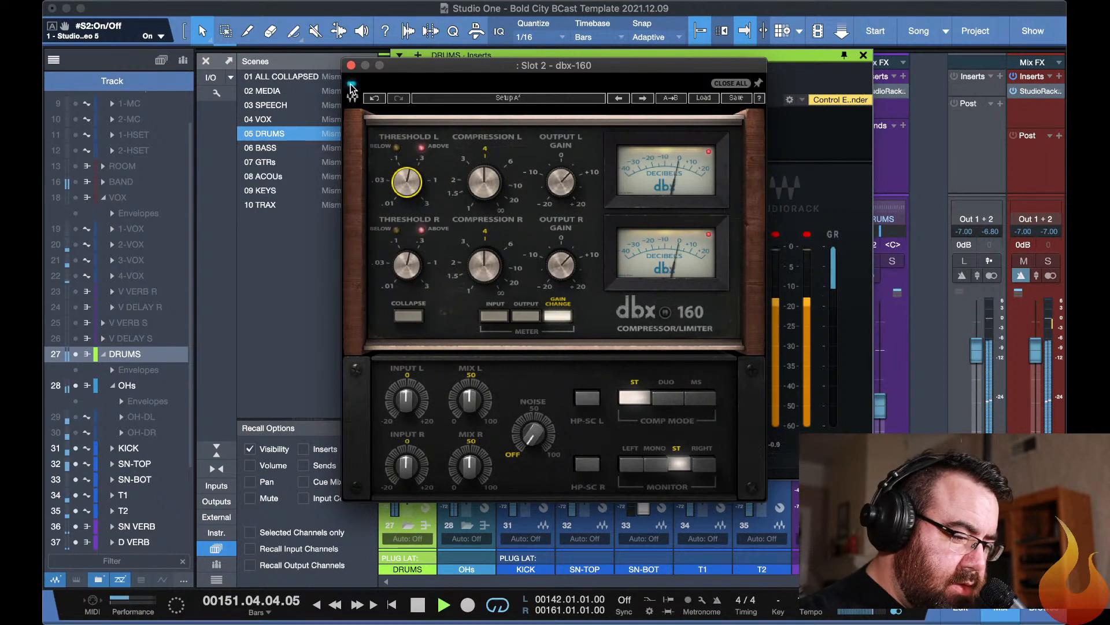
pyautogui.press('space')
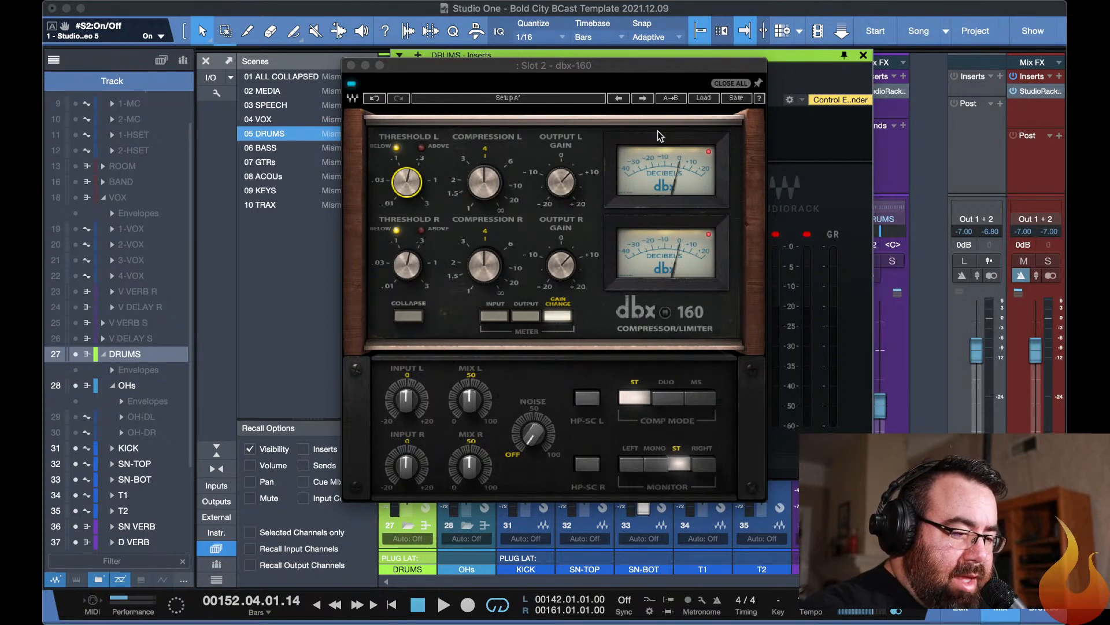
# Review the L1 limiter settings in slot 3 of the DRUMS StudioRack.
pyautogui.click(787, 61)
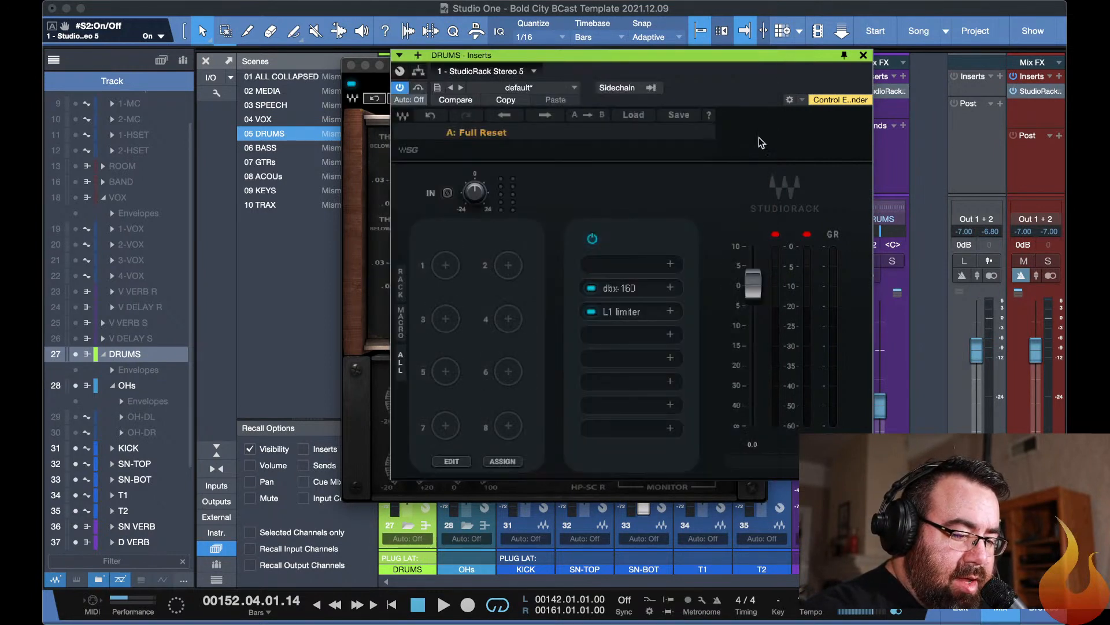
pyautogui.click(630, 312)
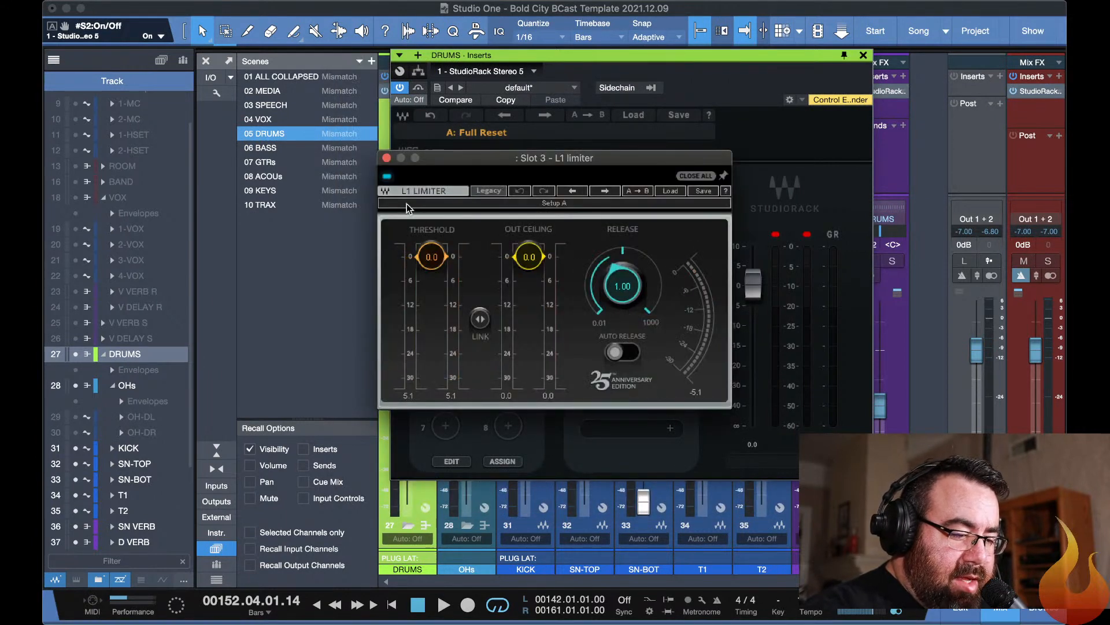
pyautogui.click(386, 158)
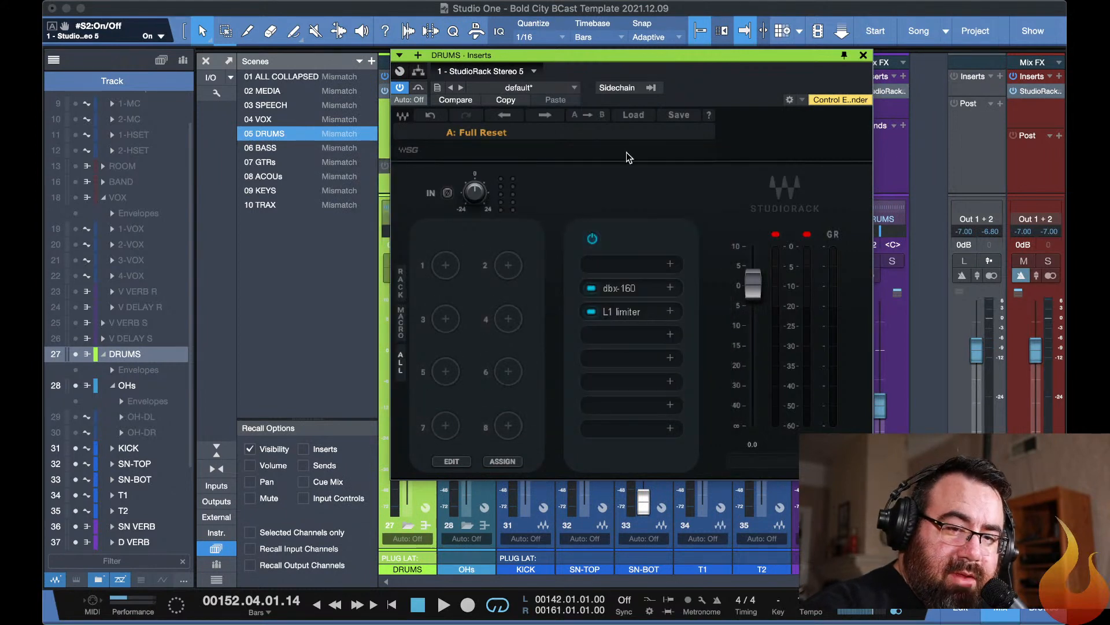
# Clear the clip indicators on the DRUMS StudioRack output and play the loop to check the level, closing the rack when done.
pyautogui.click(776, 235)
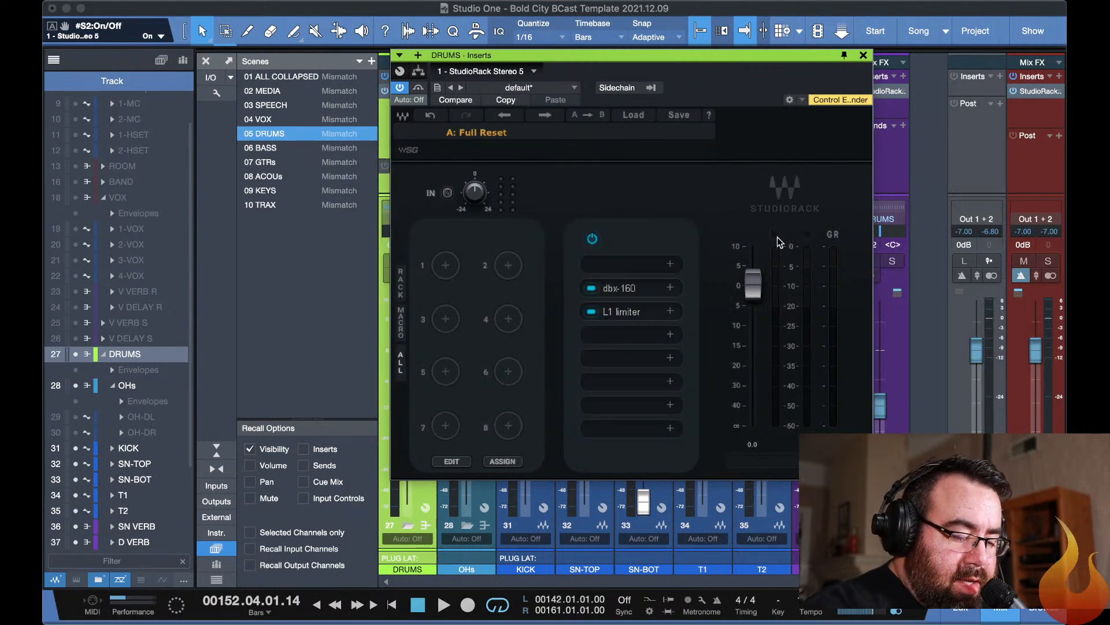
pyautogui.press('space')
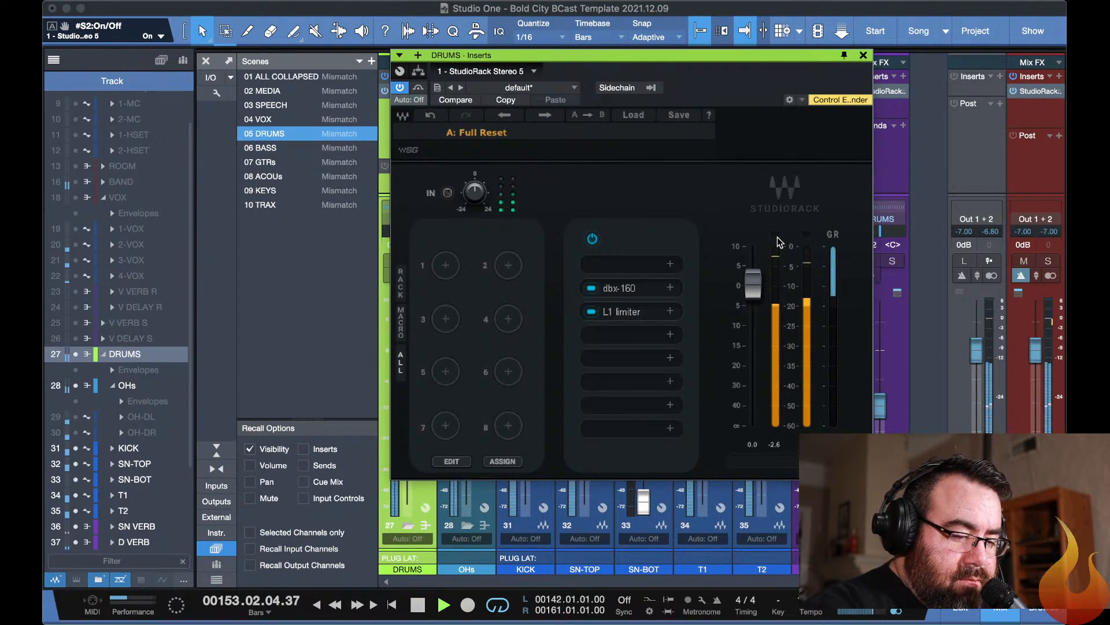
pyautogui.press('space')
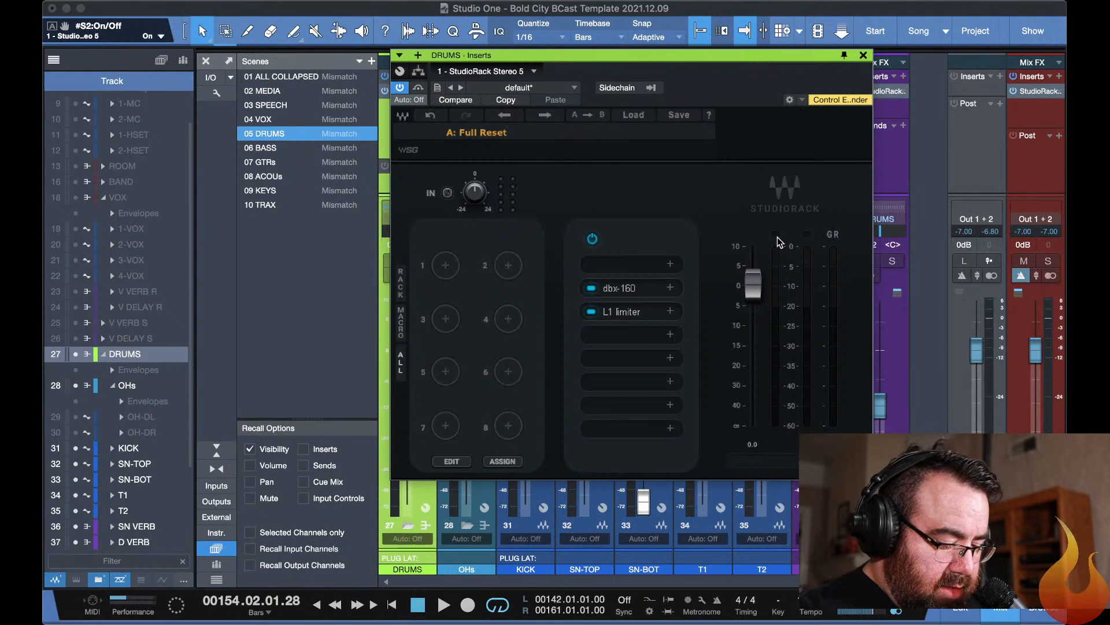
pyautogui.press('super+w')
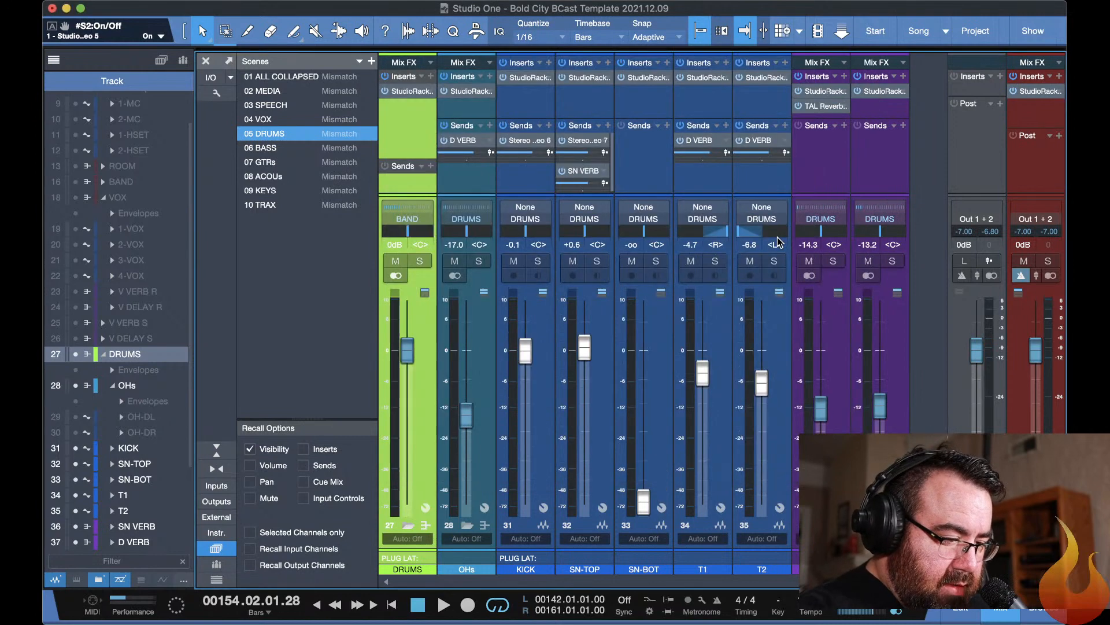
# Recall the 06 BASS scene and check the bass tracks in the arrangement before returning to the mixer.
pyautogui.click(275, 148)
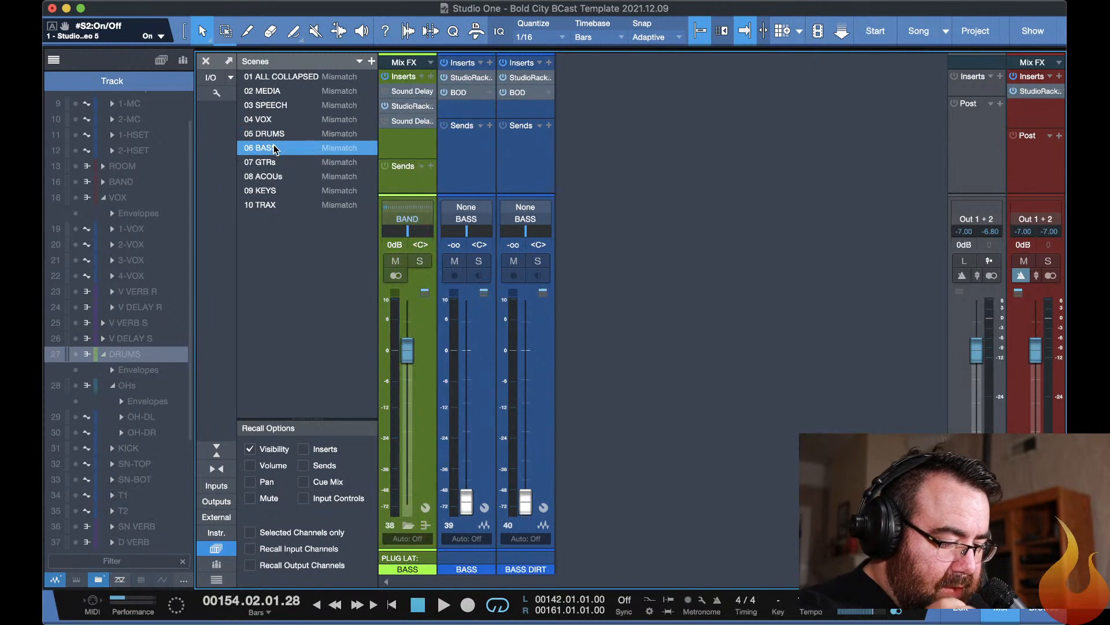
pyautogui.press('F3')
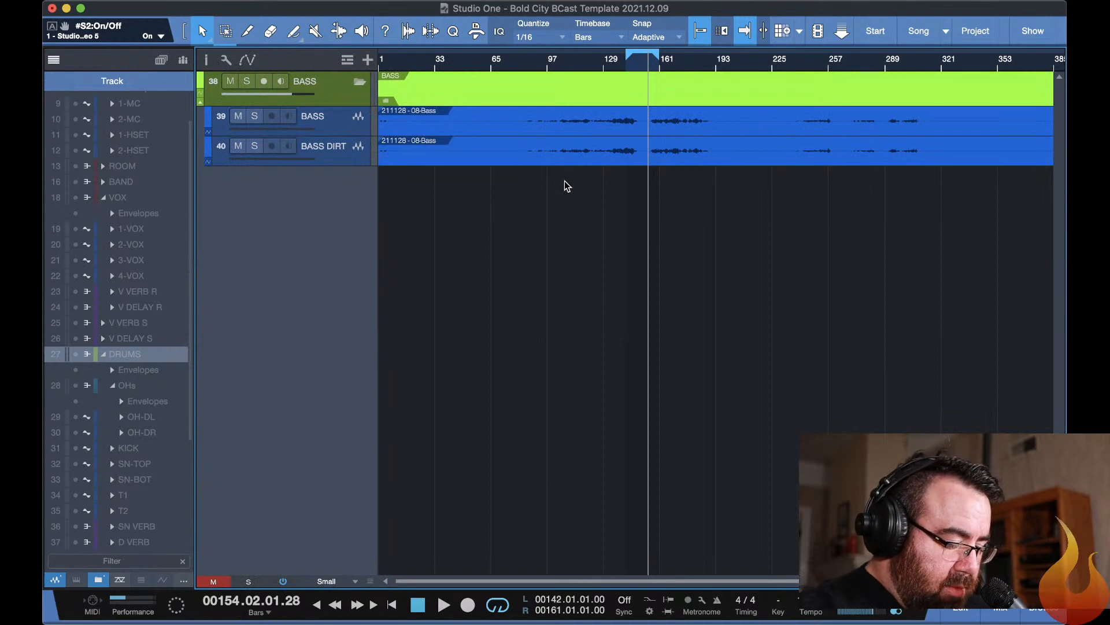
pyautogui.press('F3')
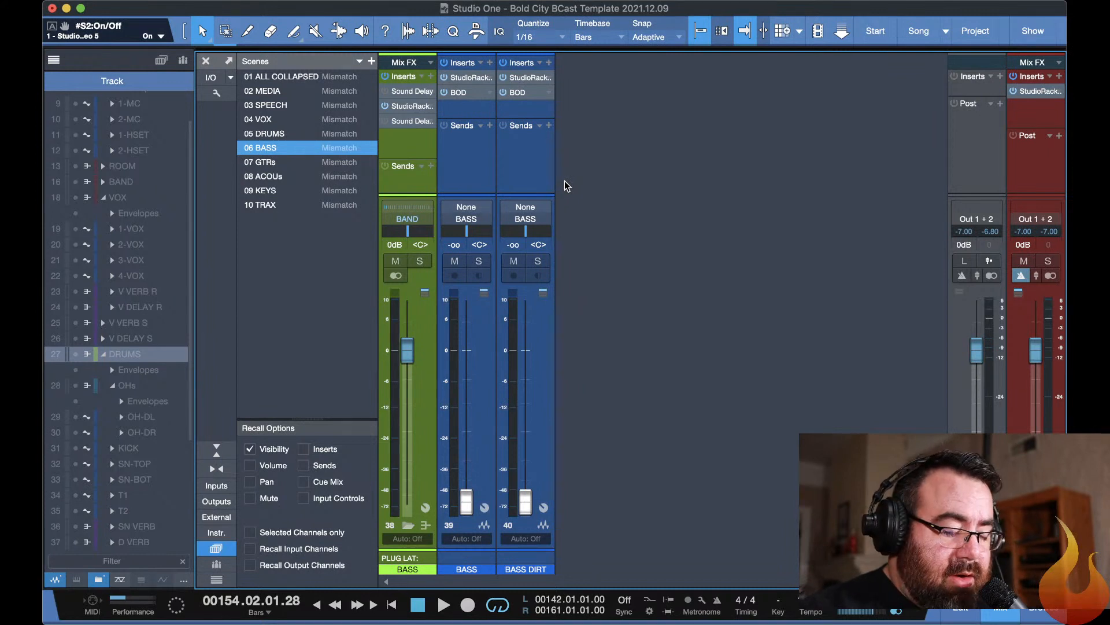
# Assign In 9 as the input of both the BASS and BASS DIRT channels.
pyautogui.click(461, 211)
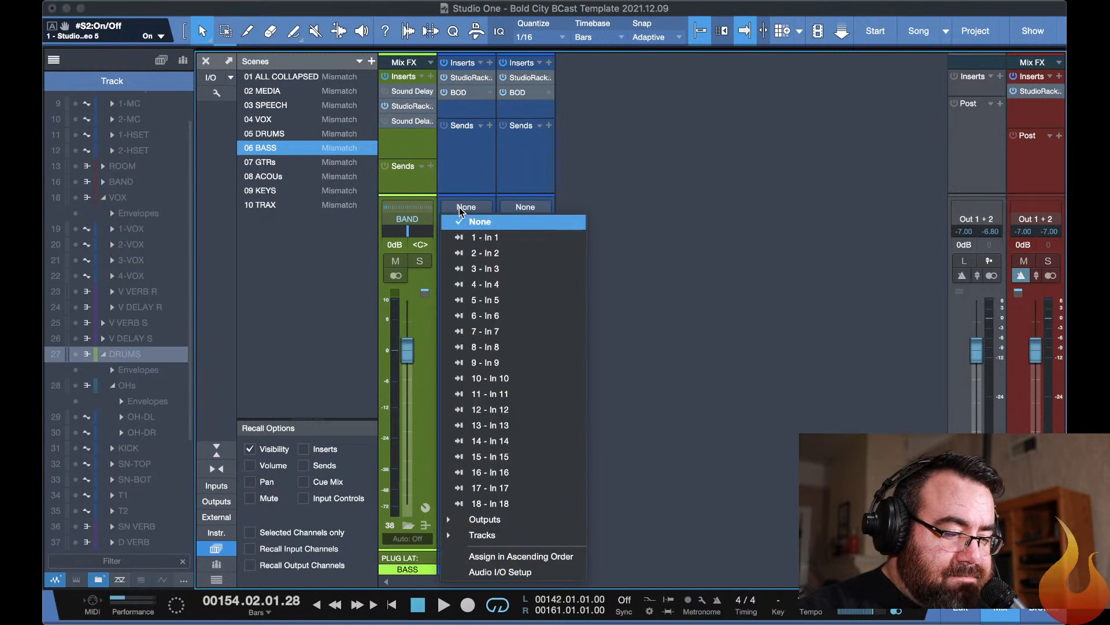
pyautogui.click(494, 362)
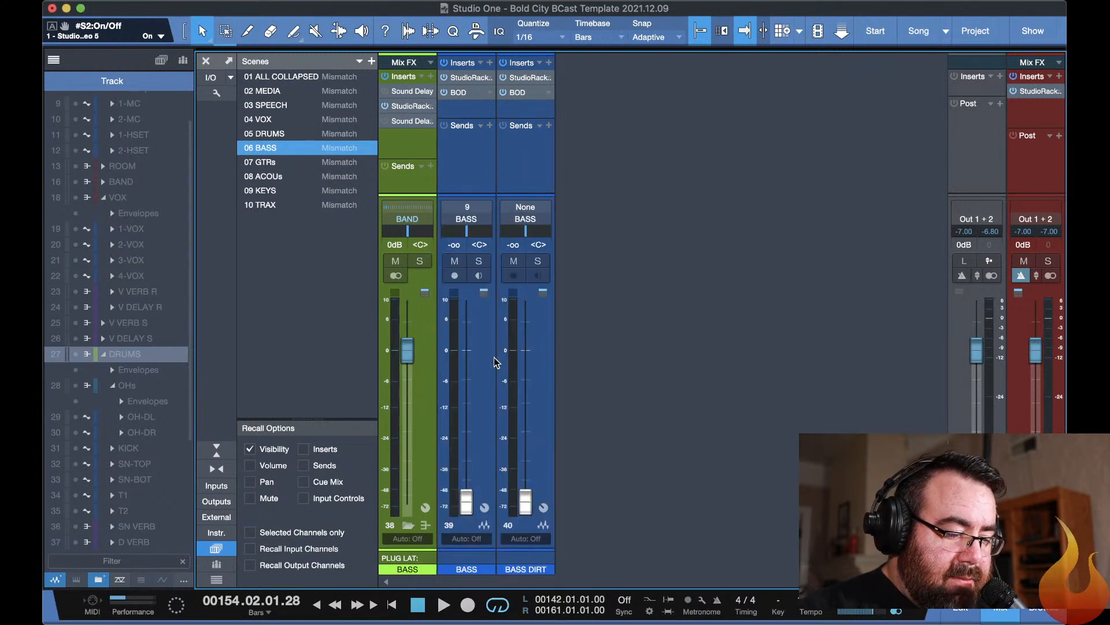
pyautogui.click(527, 207)
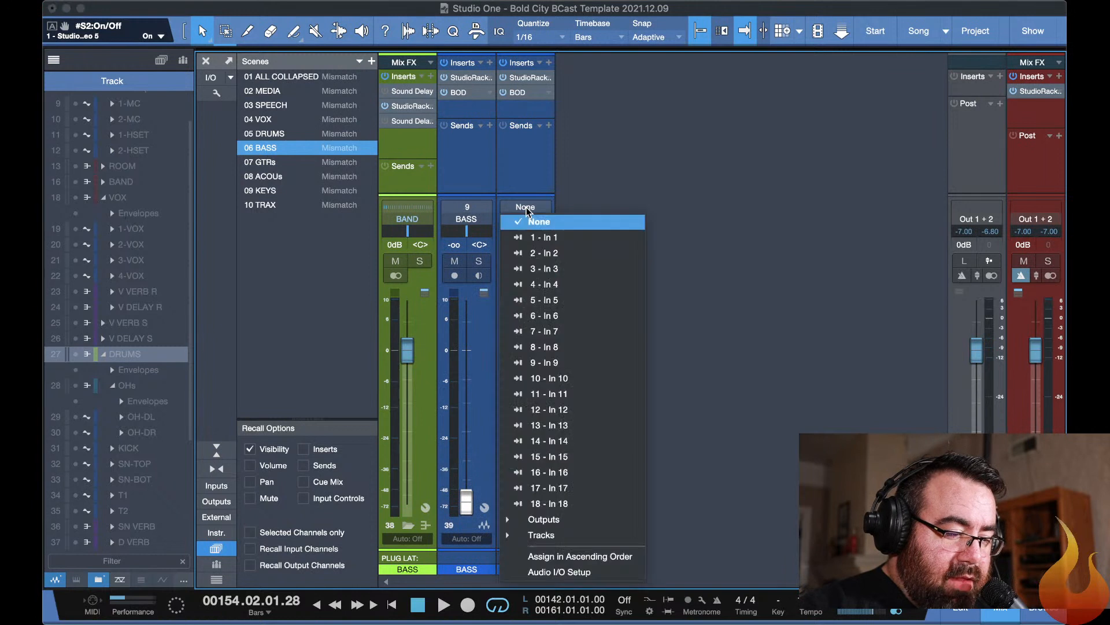
pyautogui.click(555, 367)
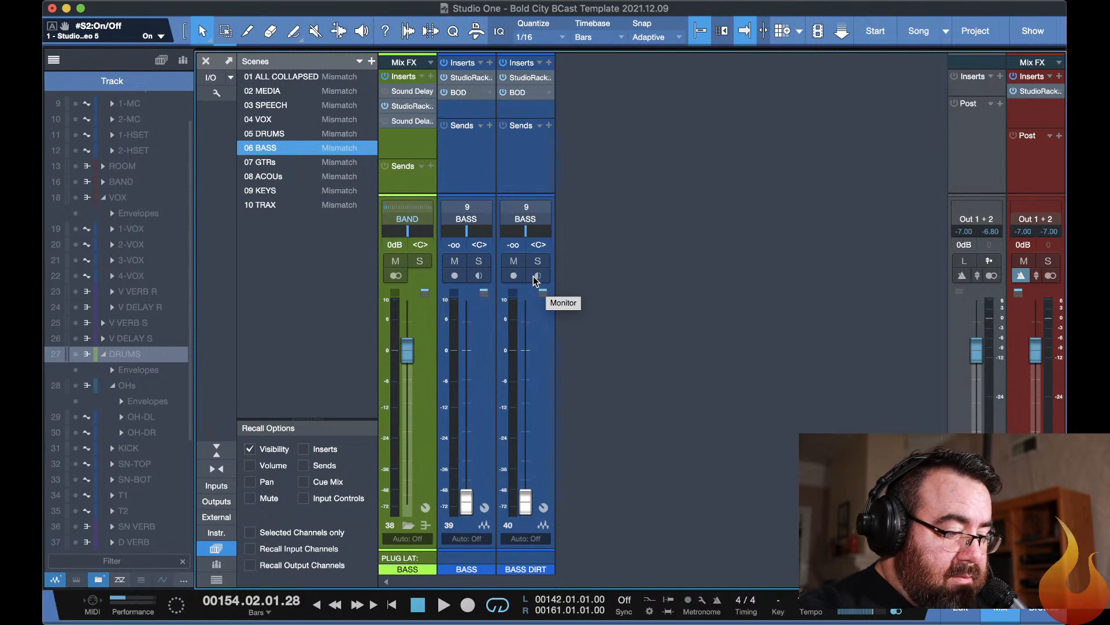
# Set the inputs of the BASS DIRT and BASS channels back to None.
pyautogui.click(528, 207)
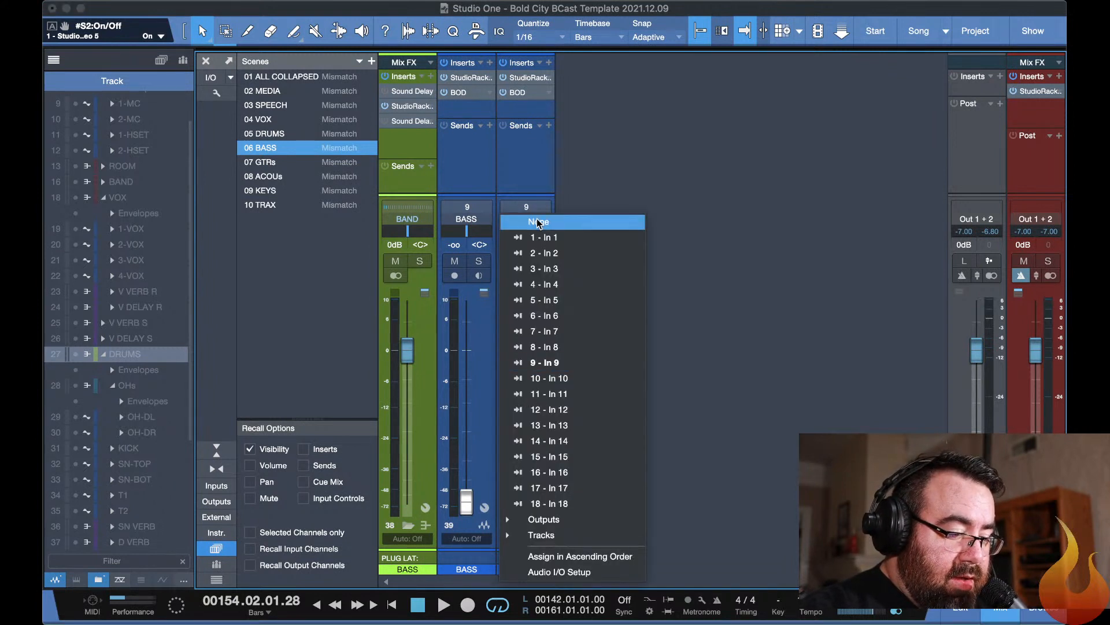
pyautogui.click(536, 222)
pyautogui.click(468, 207)
pyautogui.click(477, 222)
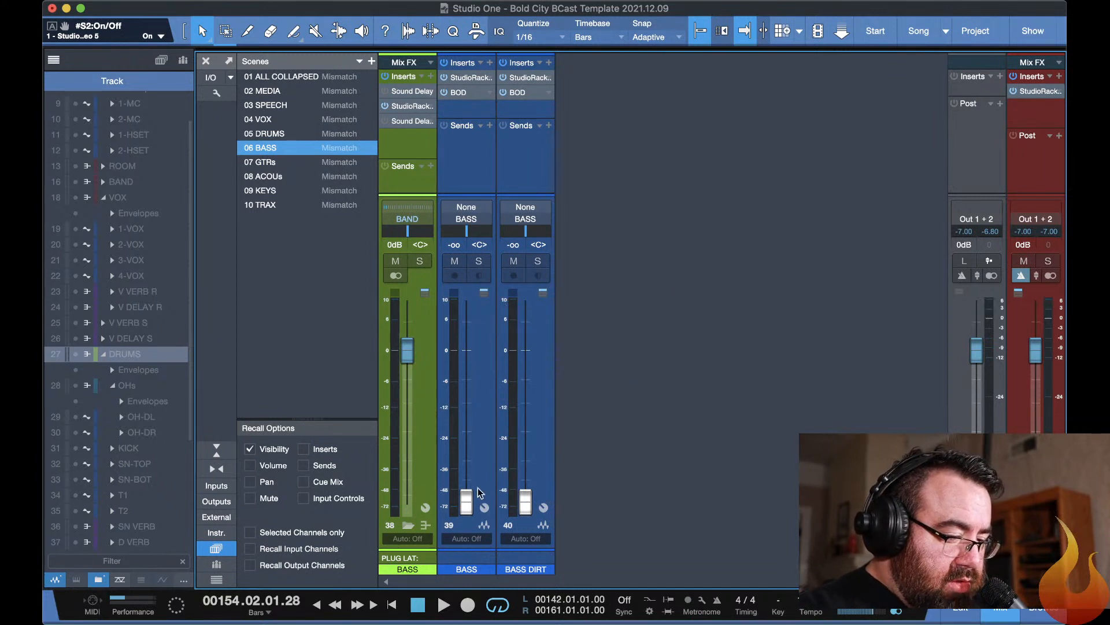
# Solo the BASS channel and briefly play the loop.
pyautogui.click(478, 262)
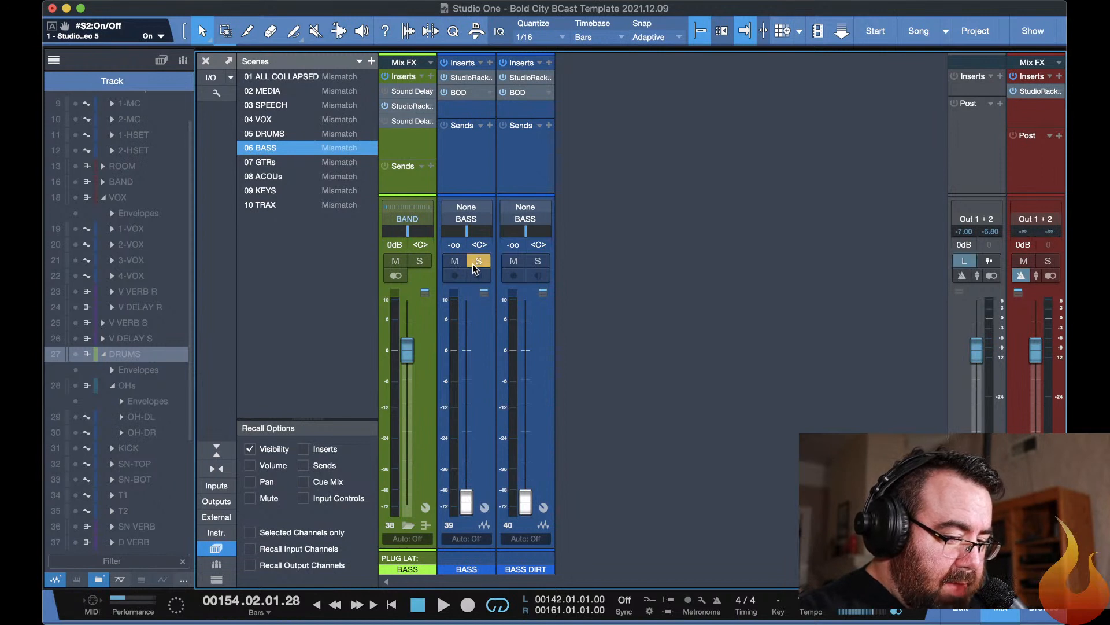
pyautogui.press('space')
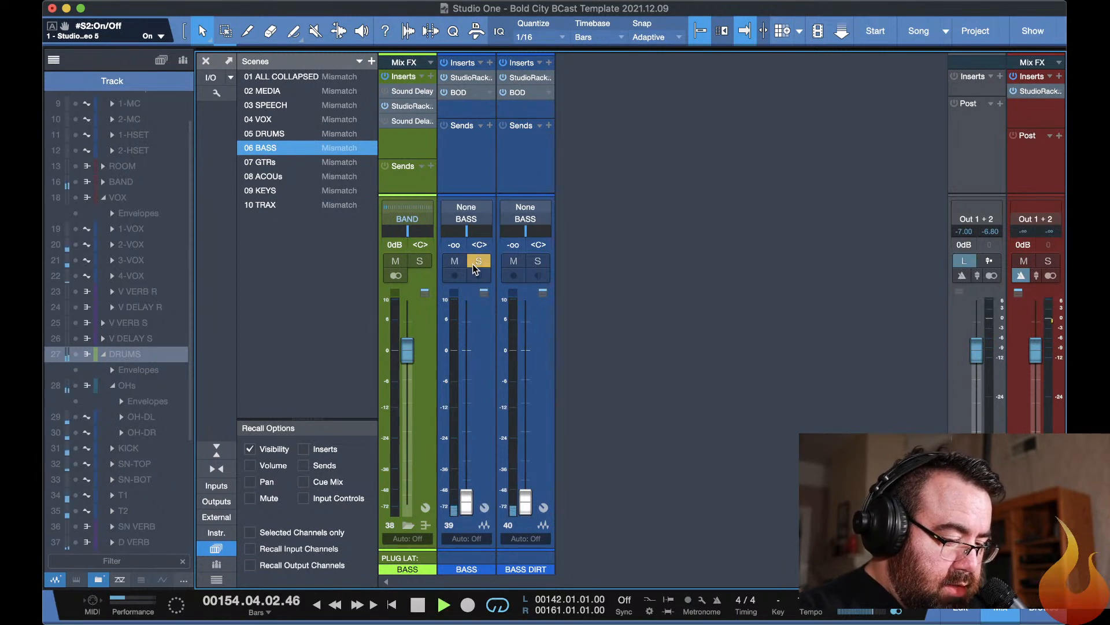
pyautogui.press('space')
# Extend the loop range in the arrangement to run from bar 92 to bar 187, covering the bass part.
pyautogui.press('F3')
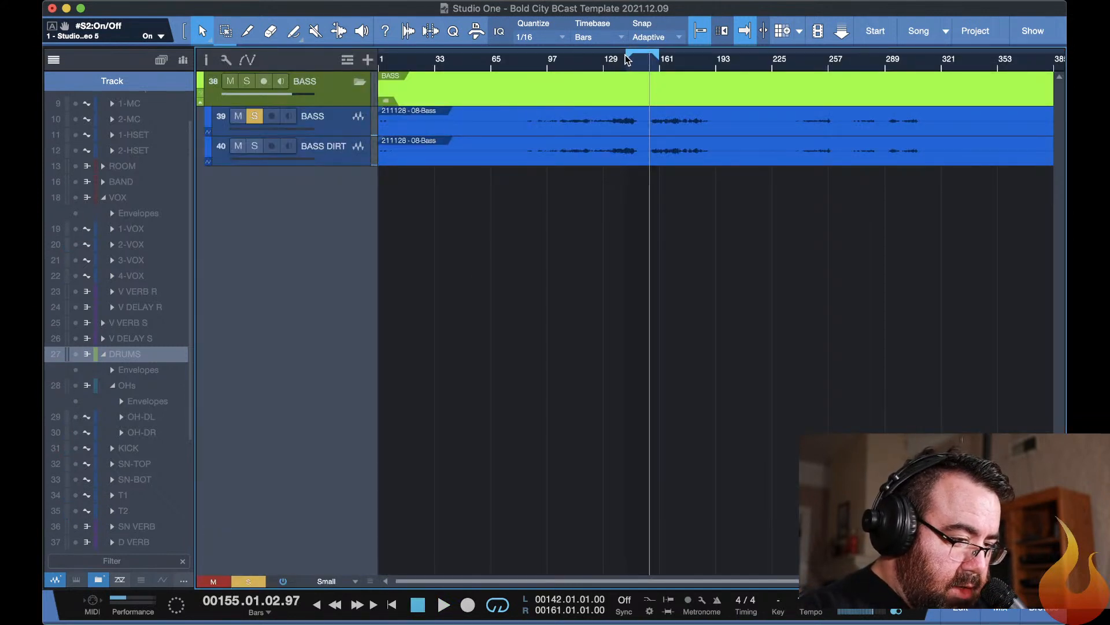
pyautogui.moveTo(627, 58); pyautogui.dragTo(538, 59)
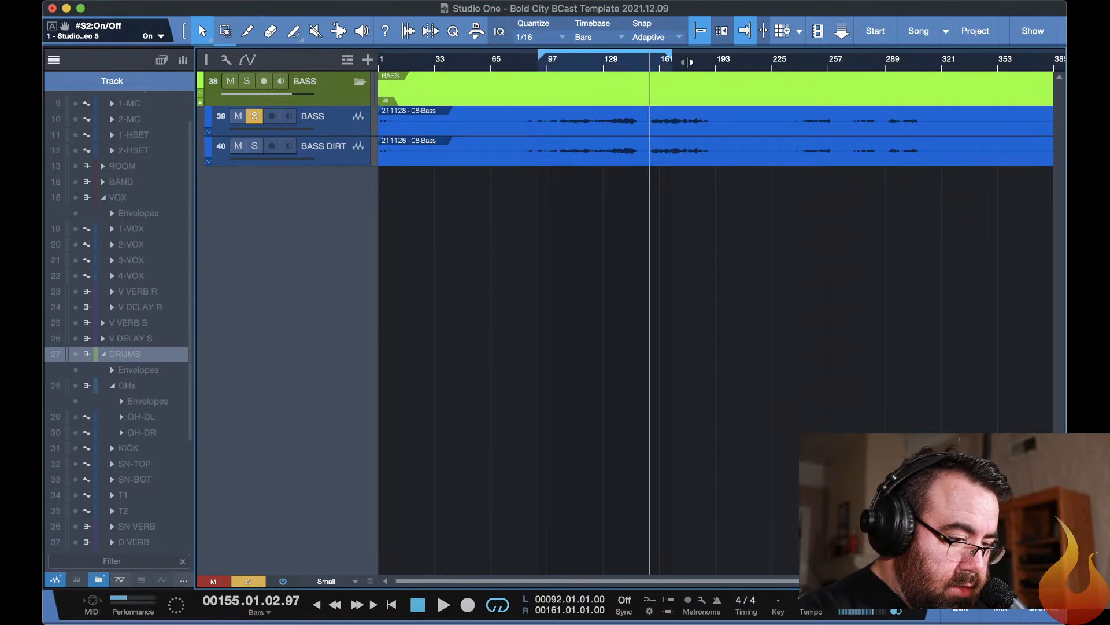
pyautogui.moveTo(687, 61); pyautogui.dragTo(706, 60)
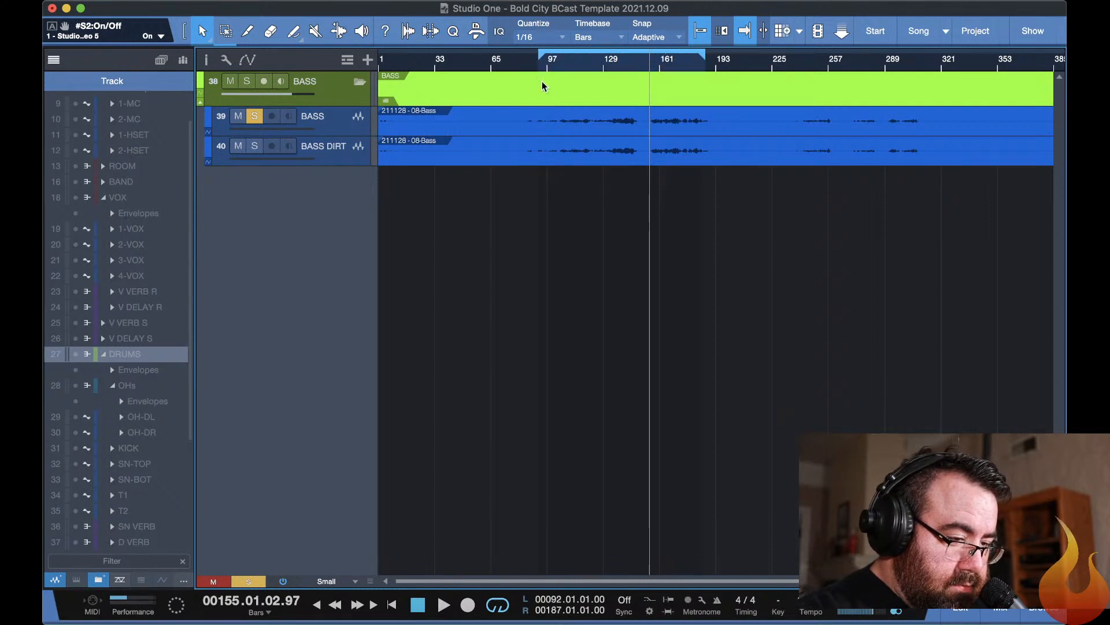
# Play the loop from about bar 100 and raise the BASS channel fader to -0.1 dB in the mixer.
pyautogui.click(552, 63)
pyautogui.press('space')
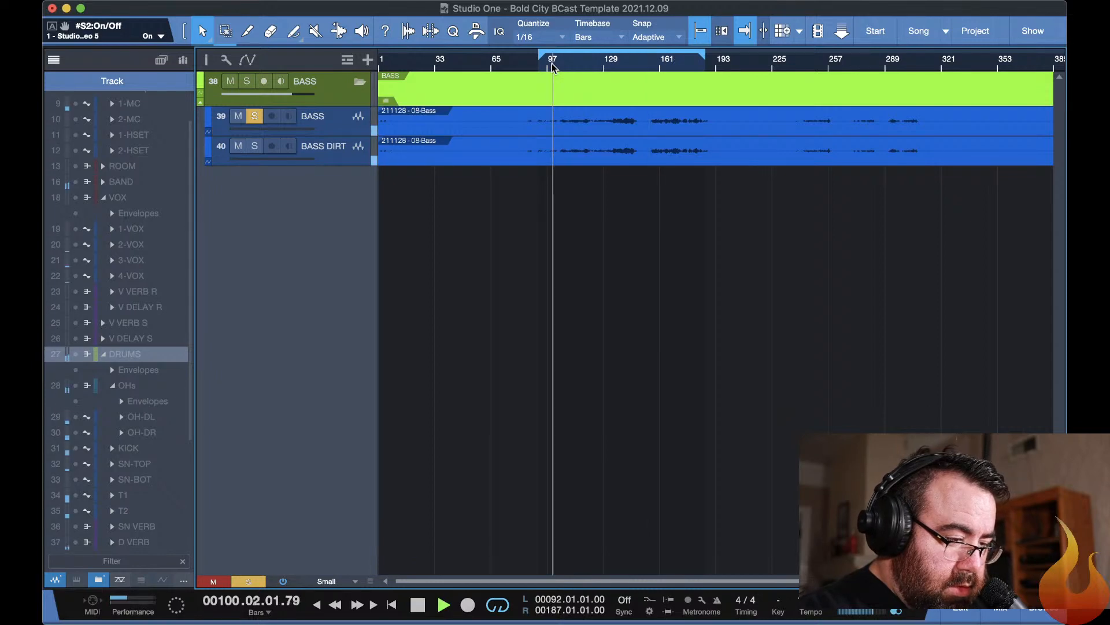
pyautogui.press('F11')
pyautogui.press('F11')
pyautogui.press('F3')
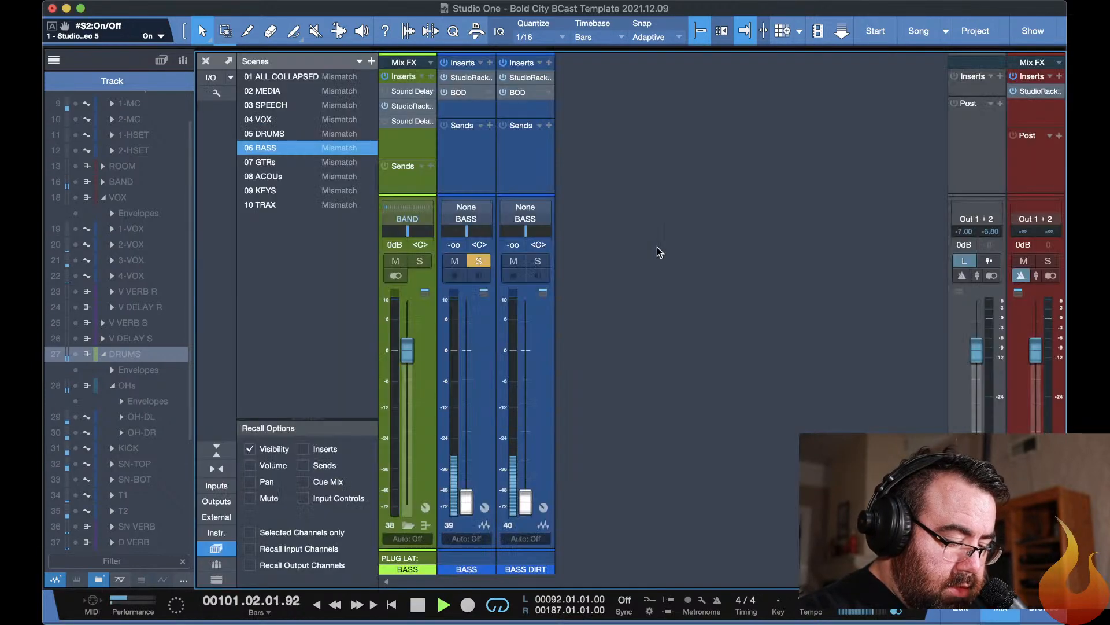
pyautogui.moveTo(466, 502); pyautogui.dragTo(463, 350)
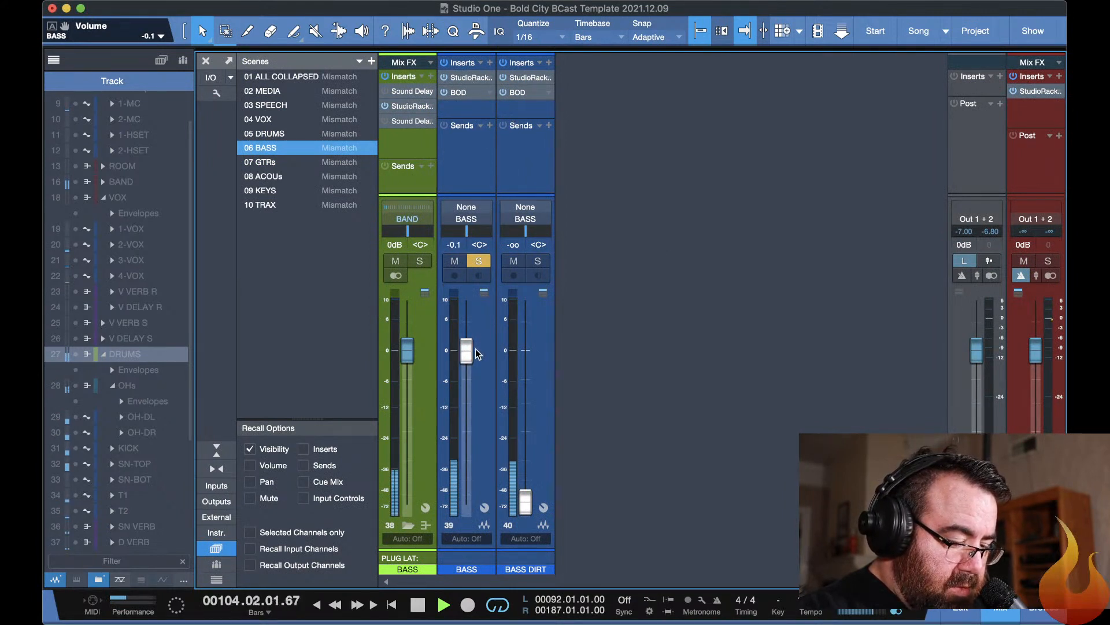
pyautogui.click(466, 78)
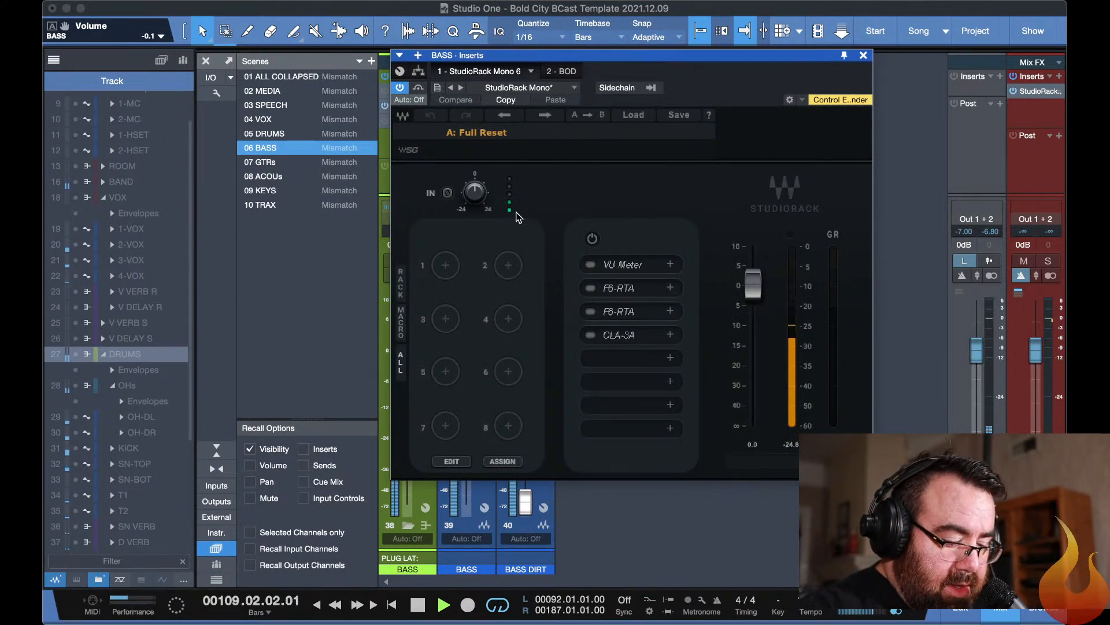
pyautogui.press('super+w')
pyautogui.press('super+w')
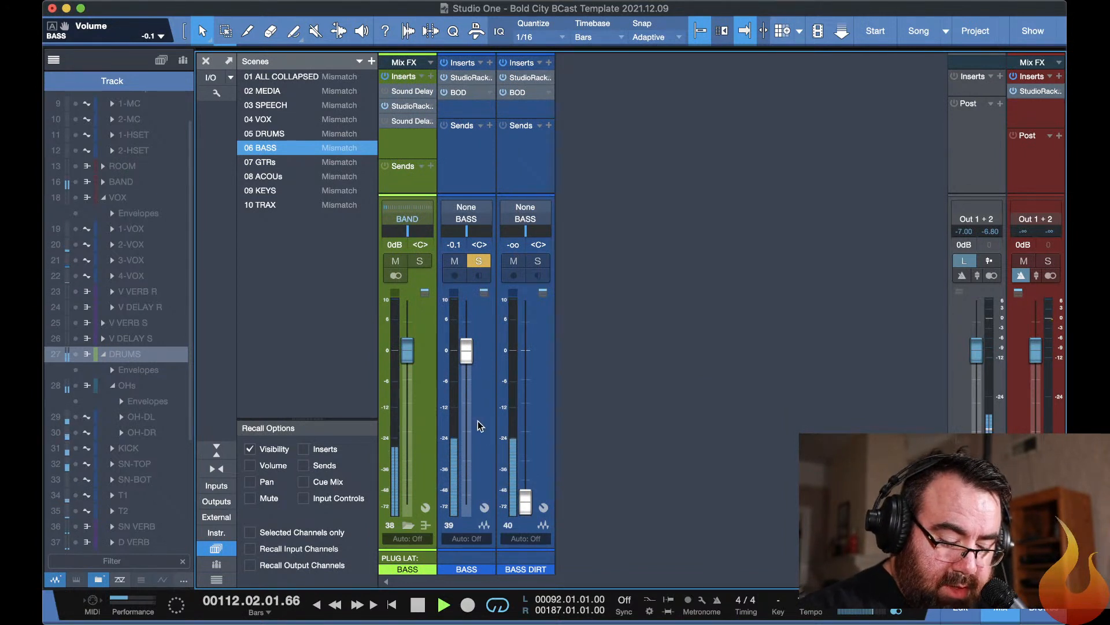
pyautogui.press('F11')
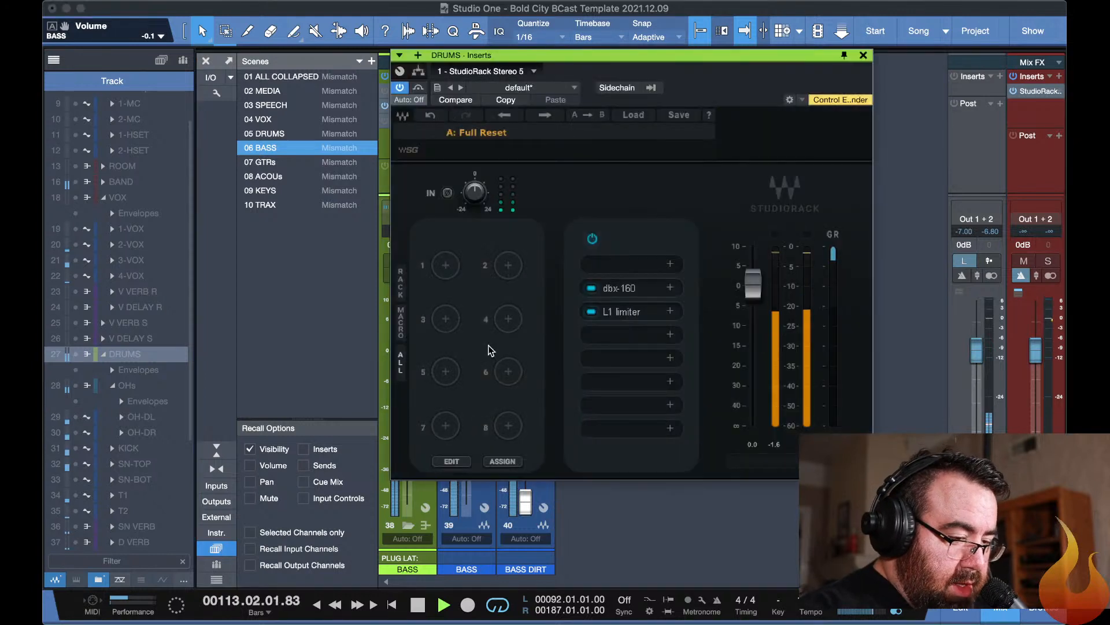
pyautogui.moveTo(483, 210); pyautogui.dragTo(483, 199)
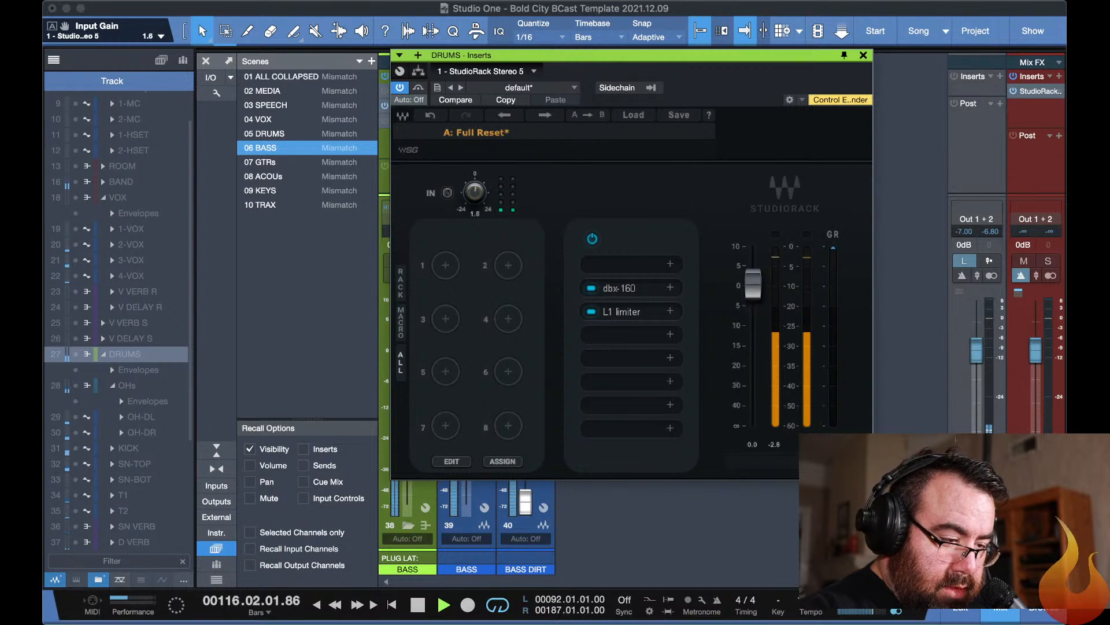
pyautogui.keyDown('alt'); pyautogui.click(480, 192); pyautogui.keyUp('alt')
pyautogui.press('Escape')
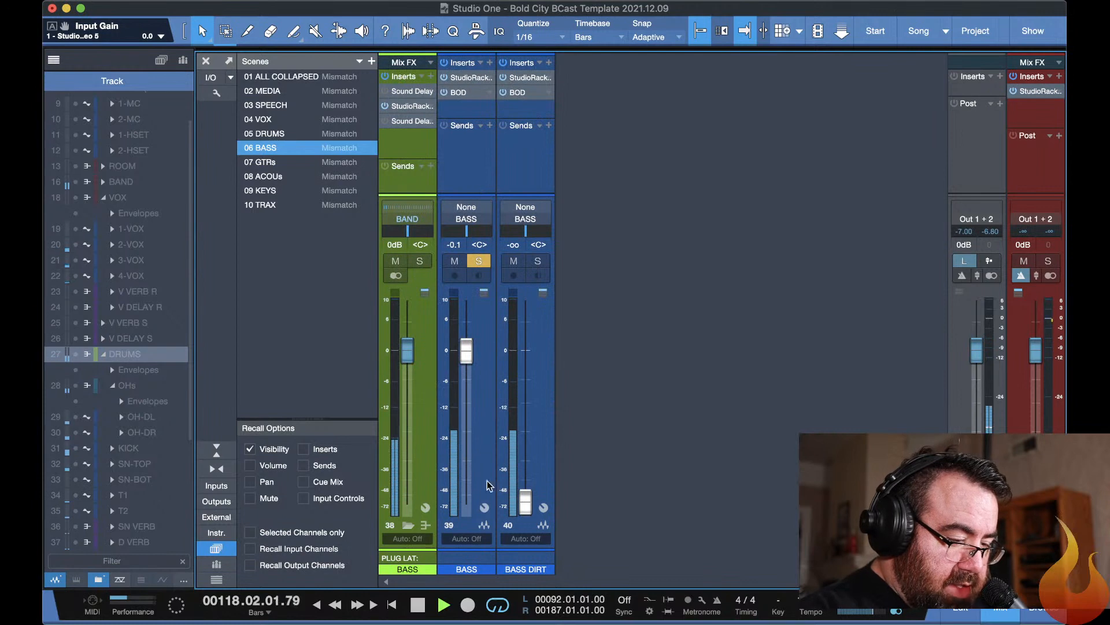
# Raise the input gain of the BASS channel's StudioRack insert to 8.1.
pyautogui.click(457, 429)
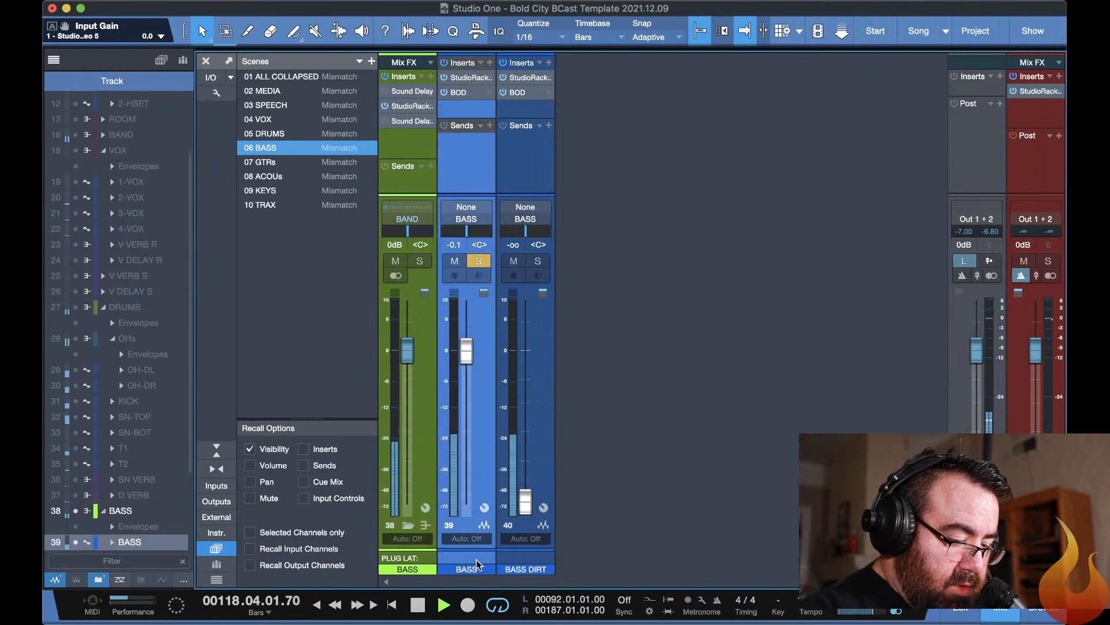
pyautogui.click(465, 78)
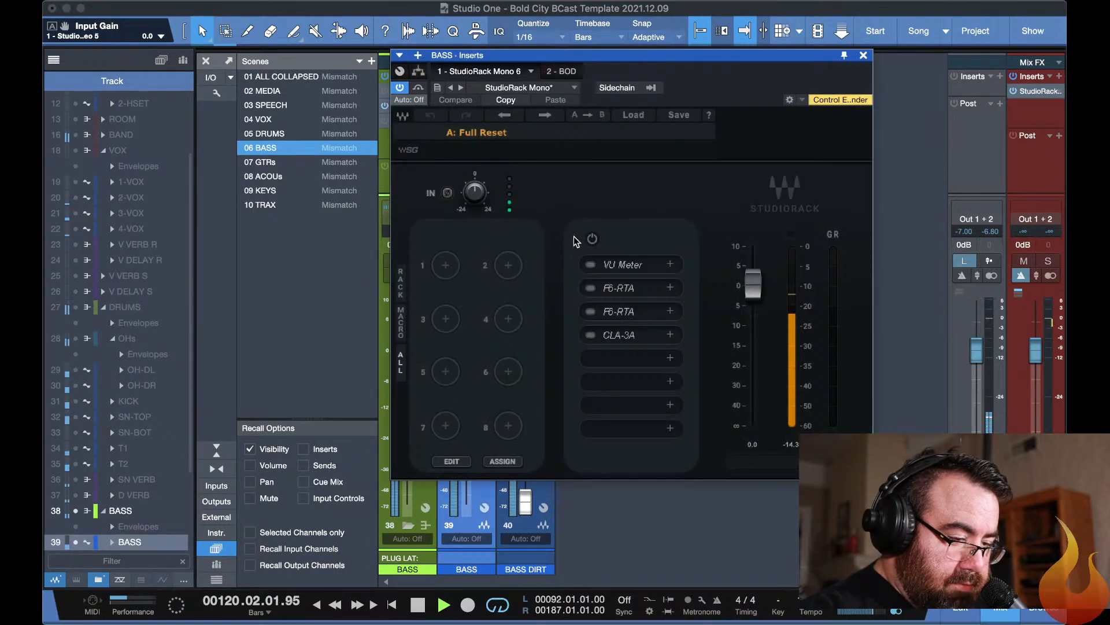
pyautogui.moveTo(475, 192); pyautogui.dragTo(474, 168)
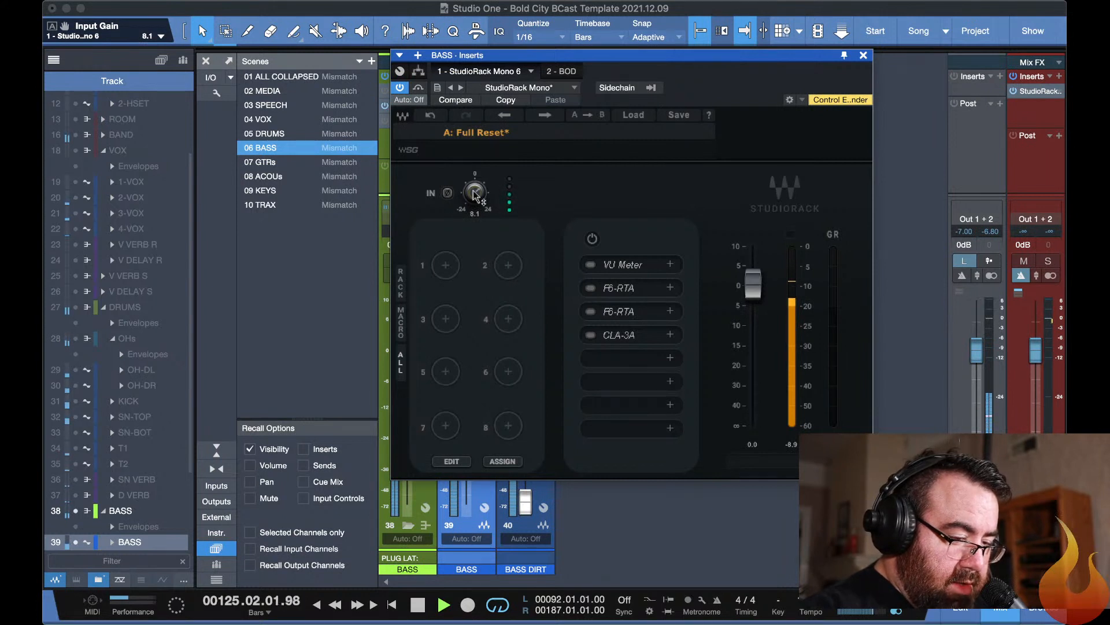
pyautogui.press('super+w')
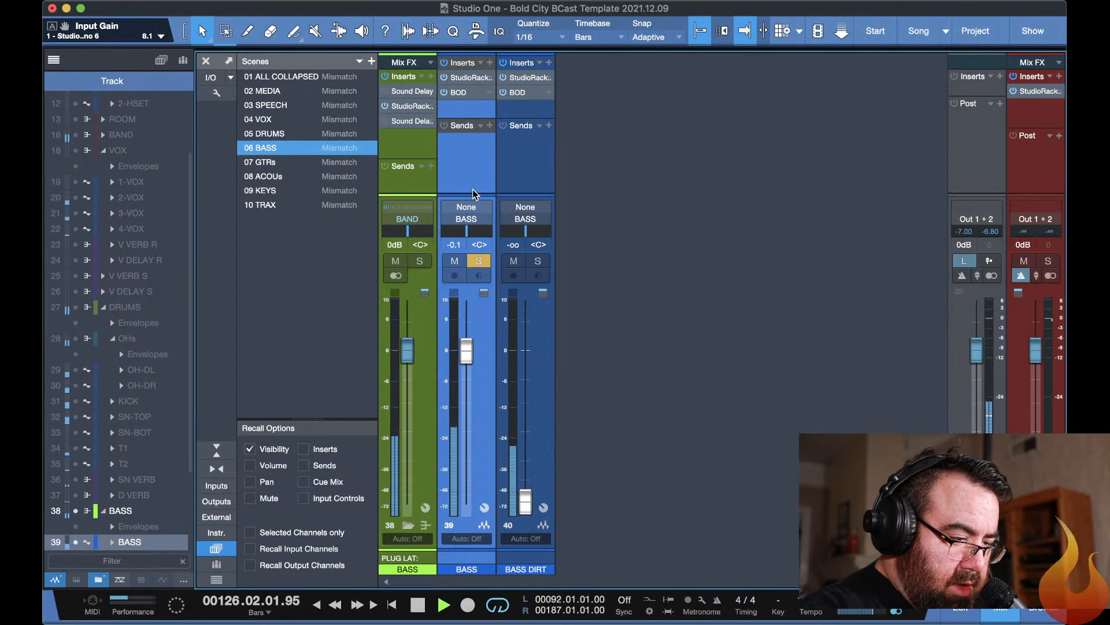
pyautogui.press('F11')
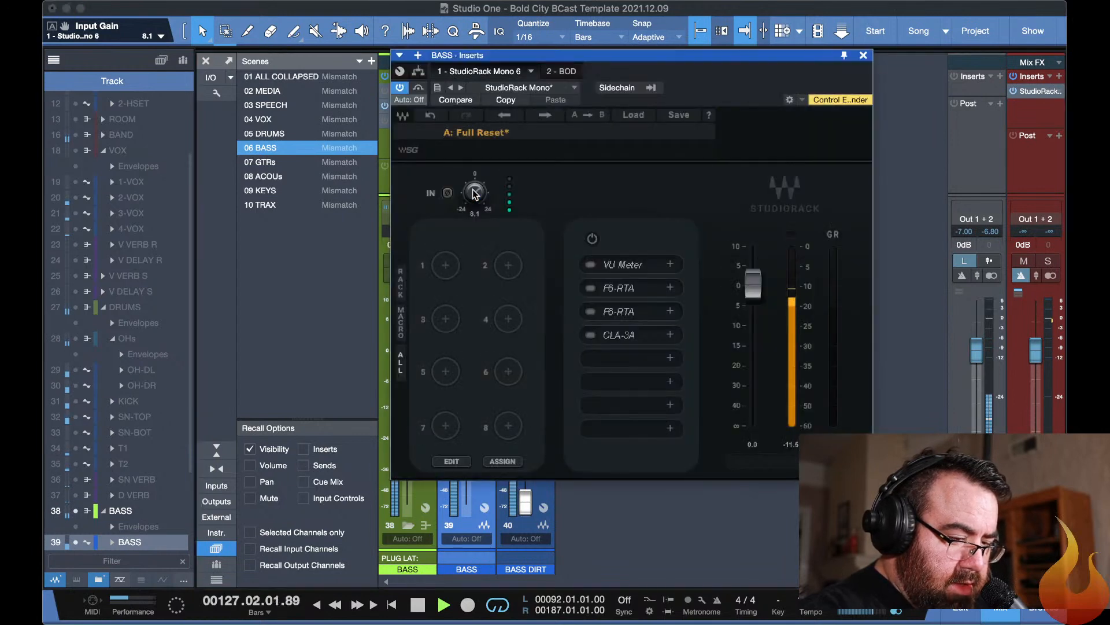
pyautogui.press('super+w')
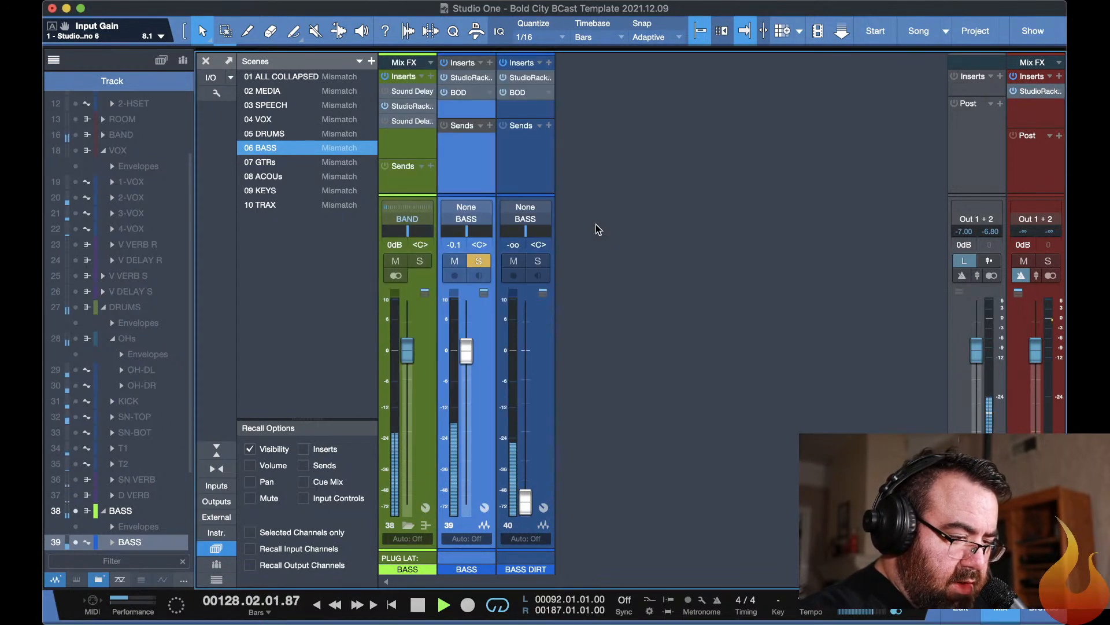
# Compare the BASS channel's BOD overdrive active and bypassed, and set its drive to 0.33 and blend to 0.32.
pyautogui.click(459, 93)
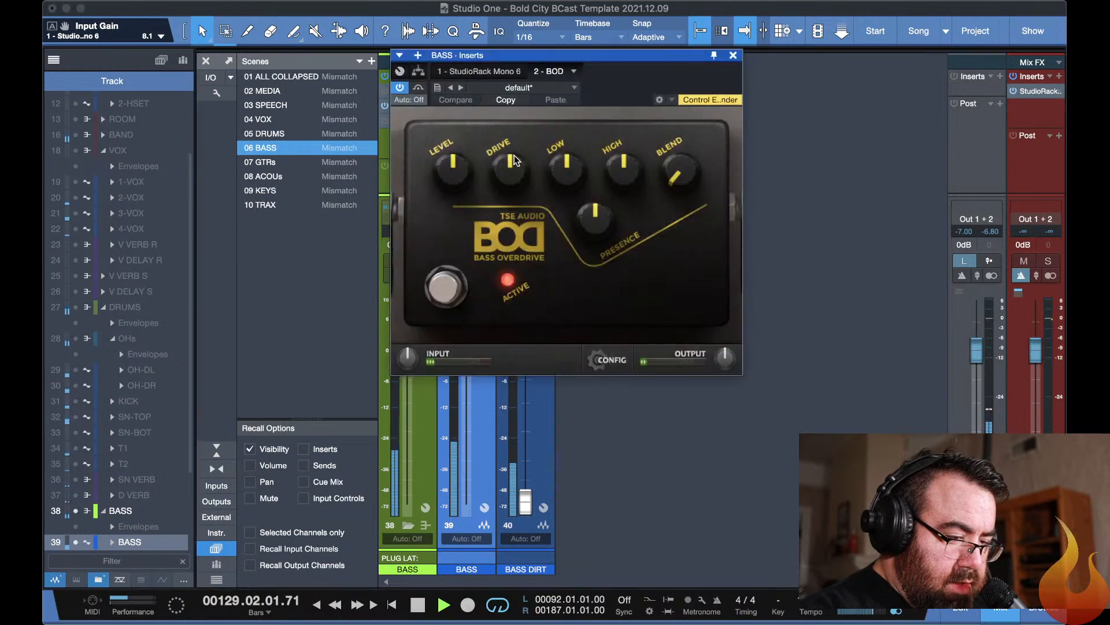
pyautogui.click(443, 288)
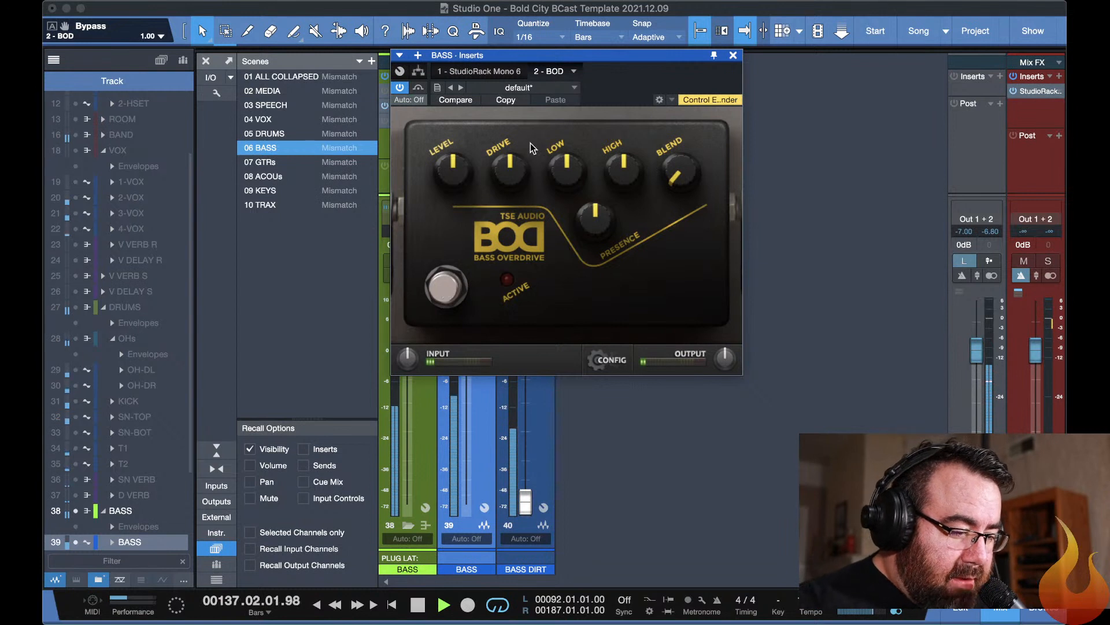
pyautogui.click(449, 287)
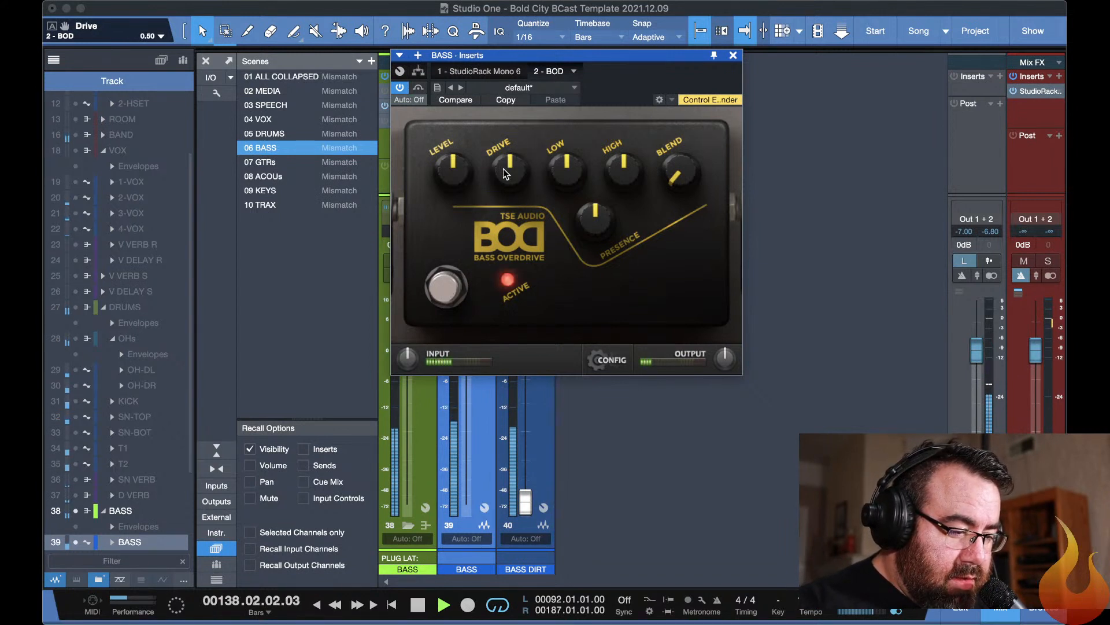
pyautogui.moveTo(503, 168); pyautogui.dragTo(511, 199)
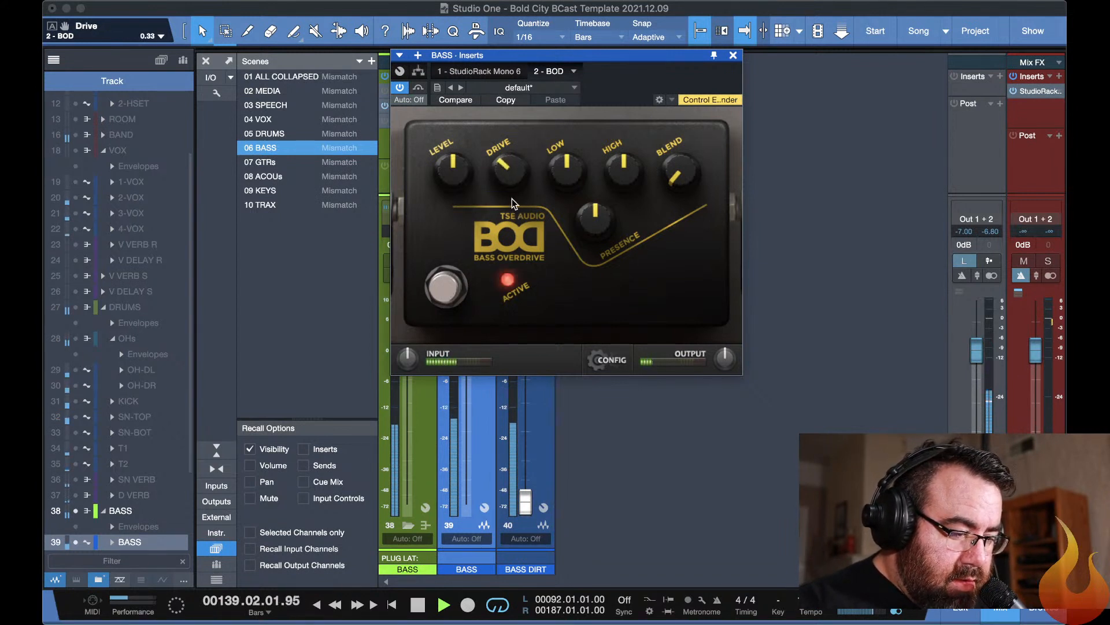
pyautogui.moveTo(703, 178); pyautogui.dragTo(629, 123)
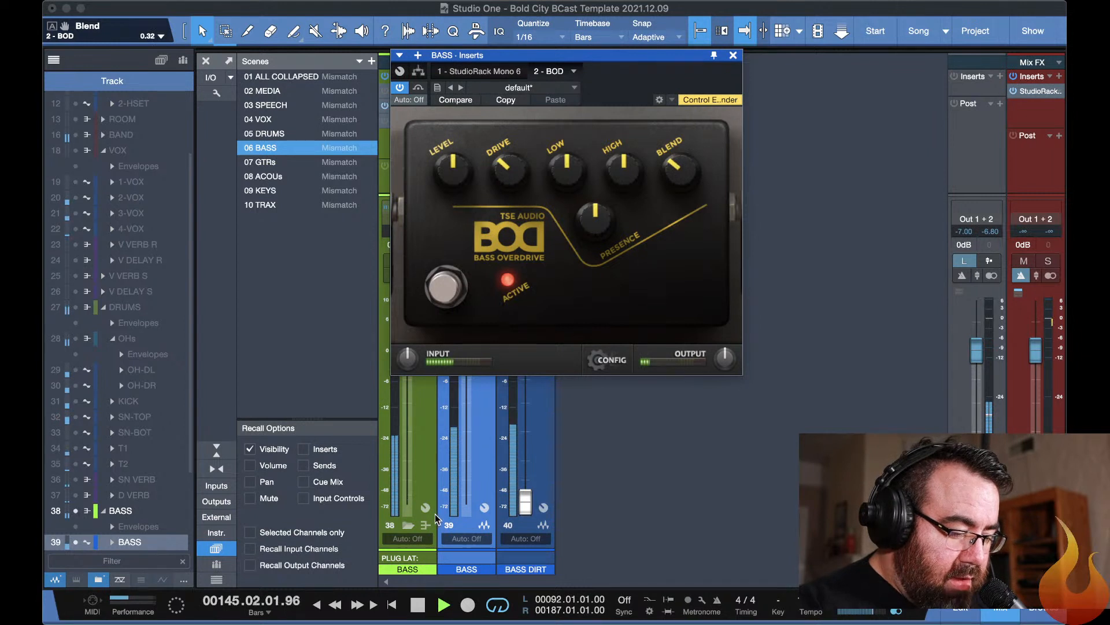
pyautogui.press('Escape')
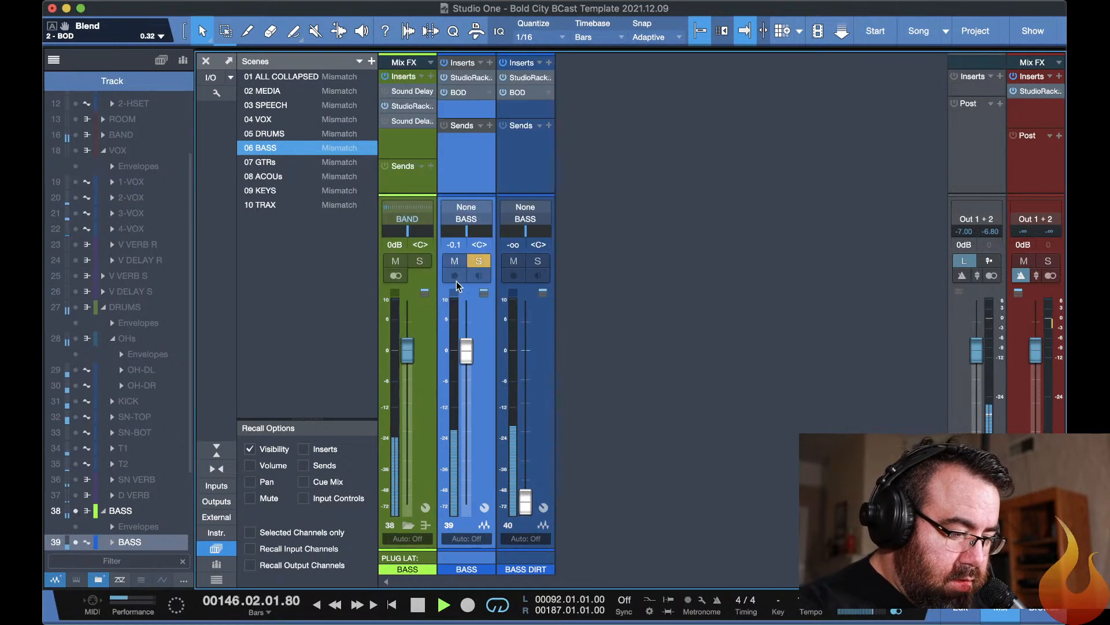
# Unsolo the BASS channel and briefly review its BOD overdrive settings while the full mix plays.
pyautogui.click(477, 262)
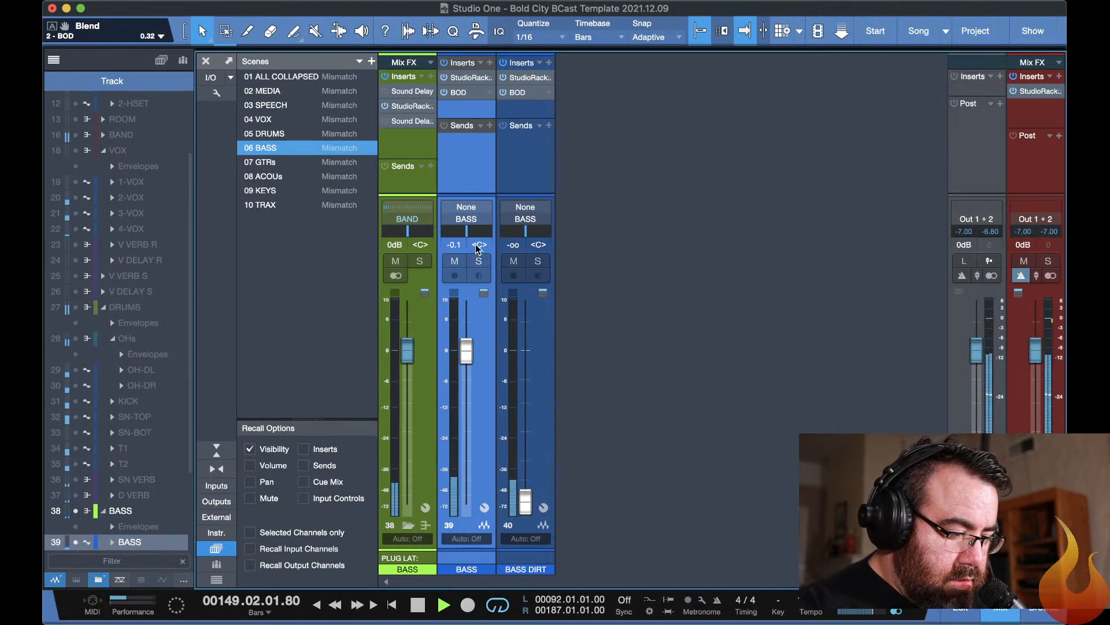
pyautogui.doubleClick(462, 95)
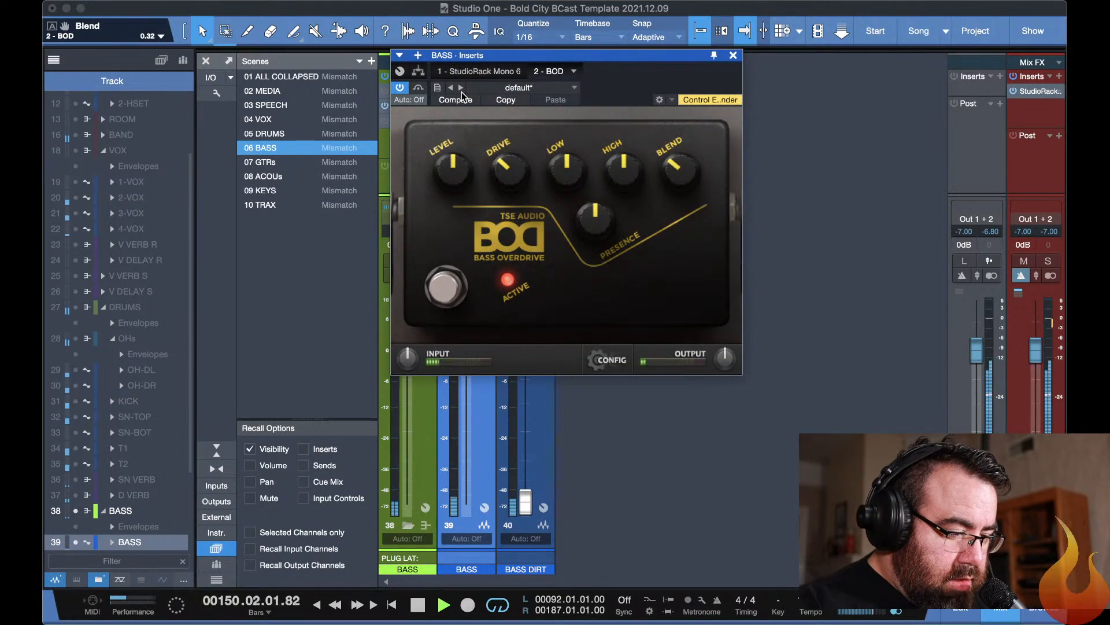
pyautogui.press('Escape')
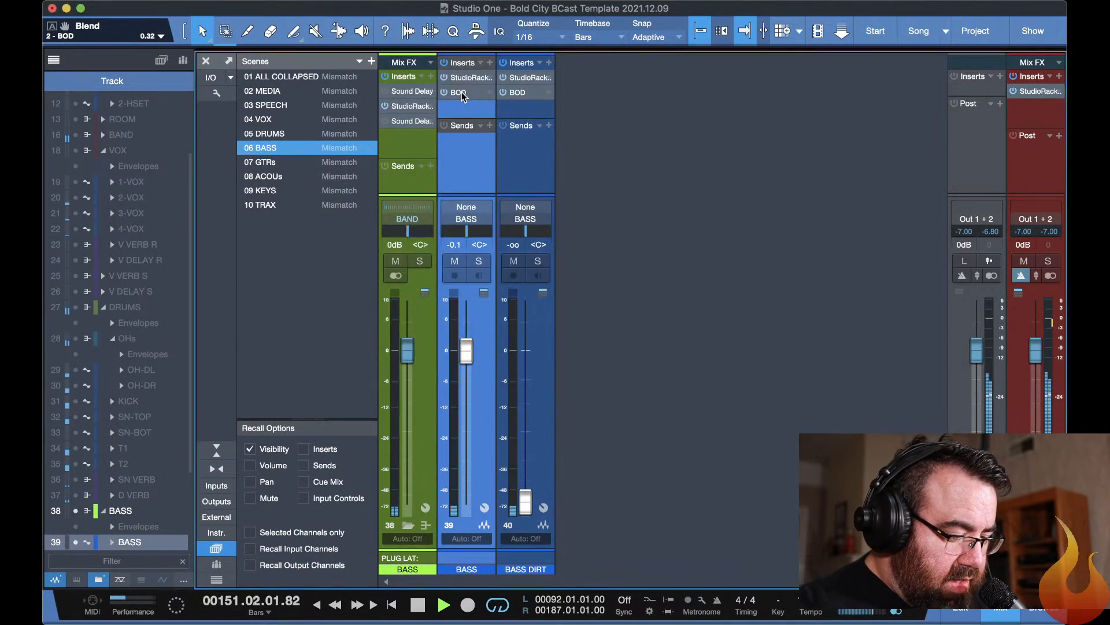
# Stop playback, enable the CLA-3A in slot 4 of the BASS channel's StudioRack, and open the compressor clear of the rack's plugin list.
pyautogui.doubleClick(466, 78)
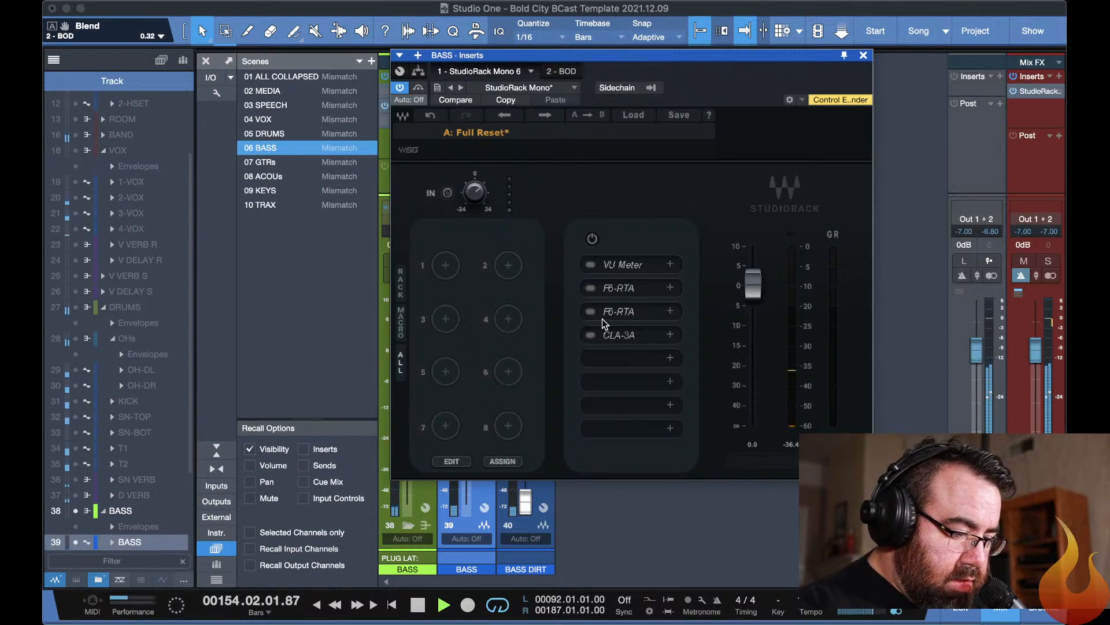
pyautogui.press('space')
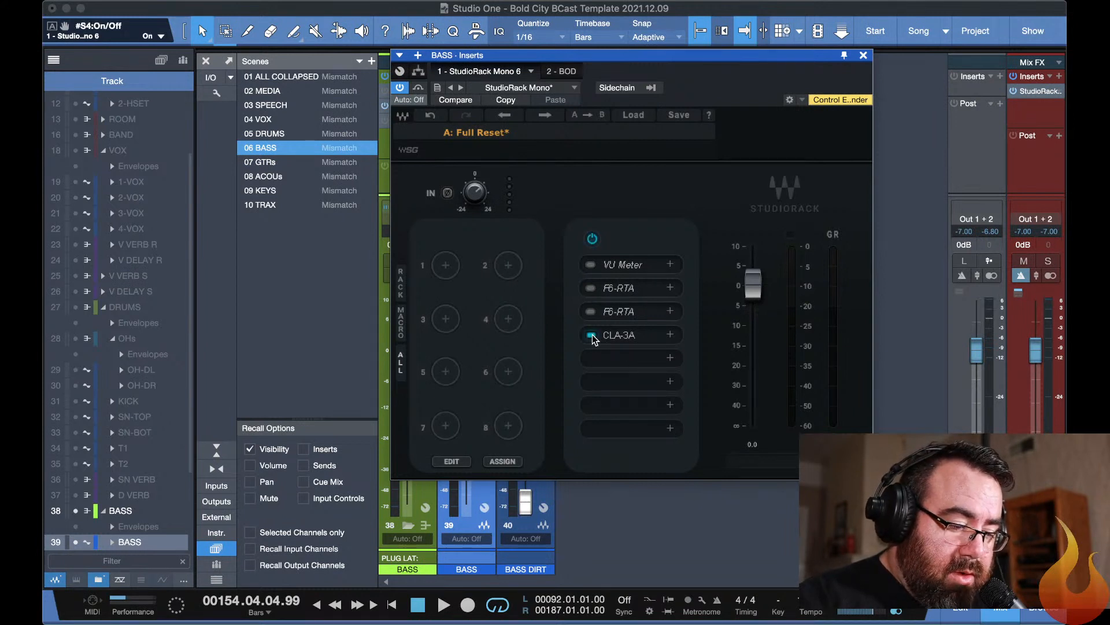
pyautogui.click(625, 335)
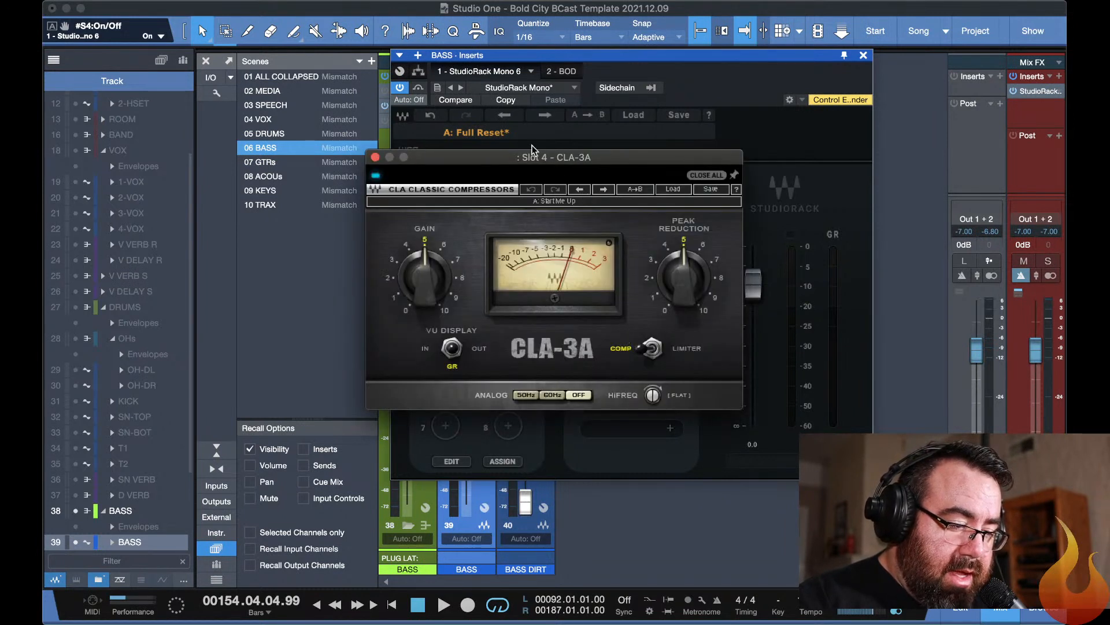
pyautogui.moveTo(531, 159); pyautogui.dragTo(364, 69)
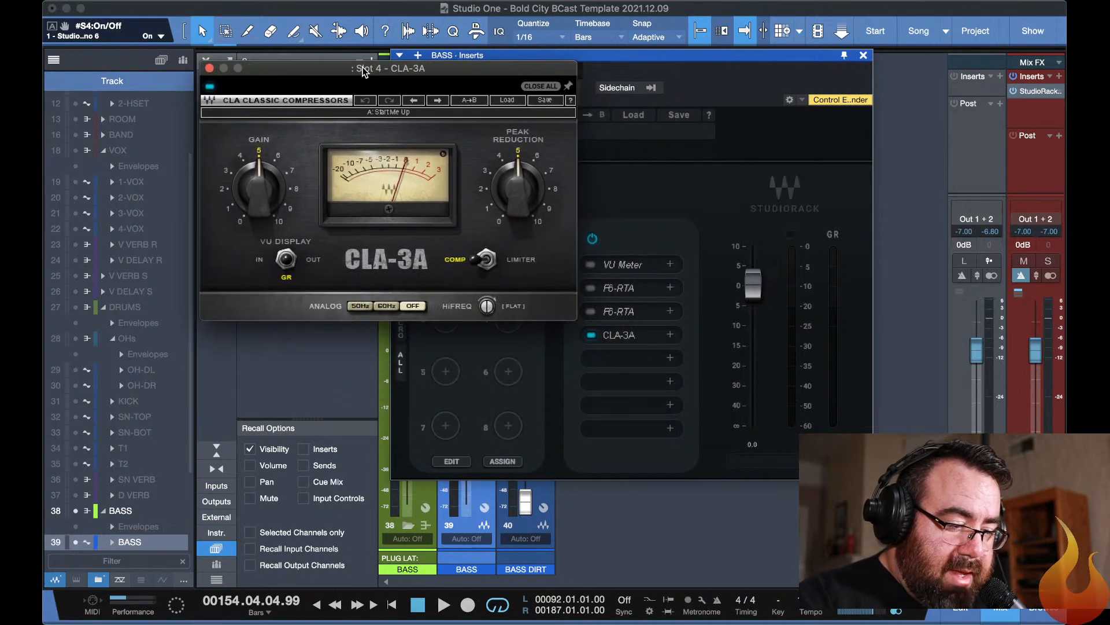
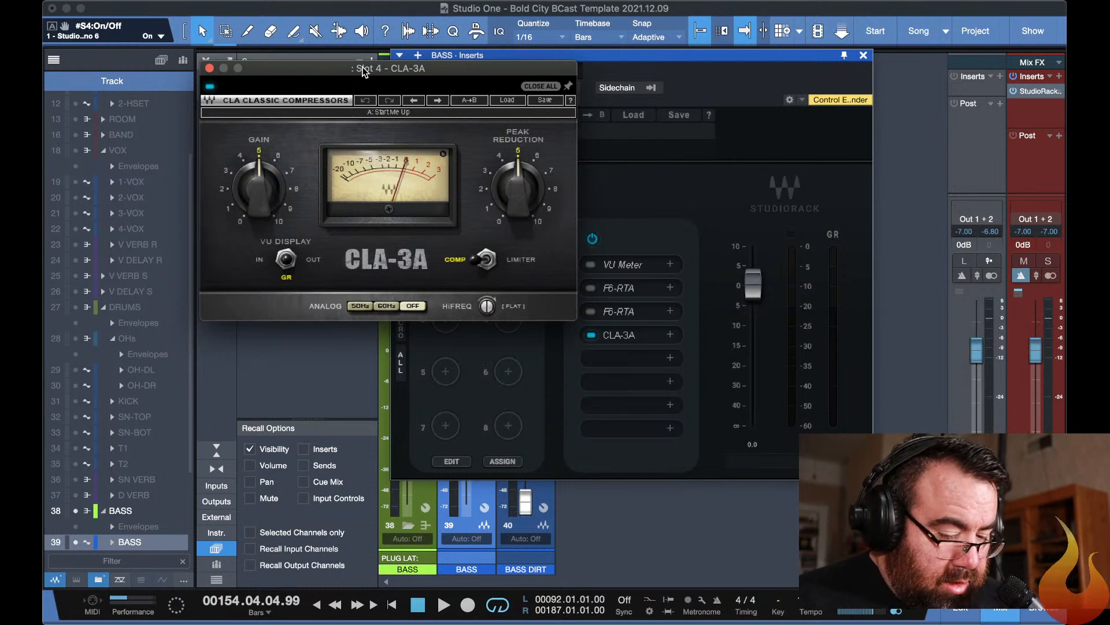
# Play the song and lower the BASS channel's CLA-3A peak reduction to slightly above 4 with its gain at 5.00.
pyautogui.press('space')
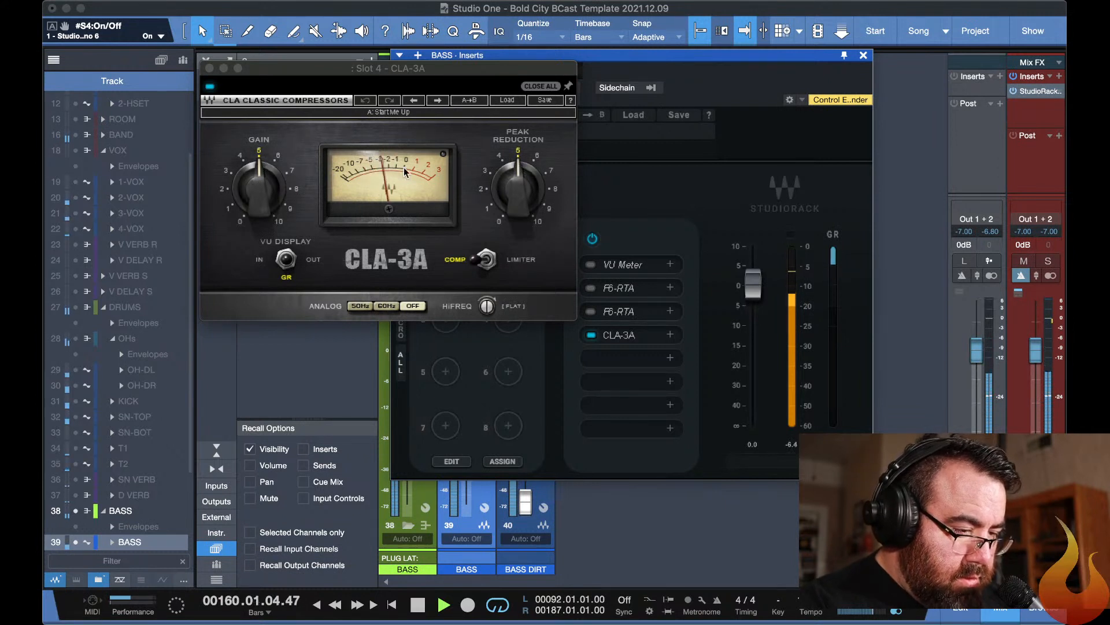
pyautogui.click(500, 157)
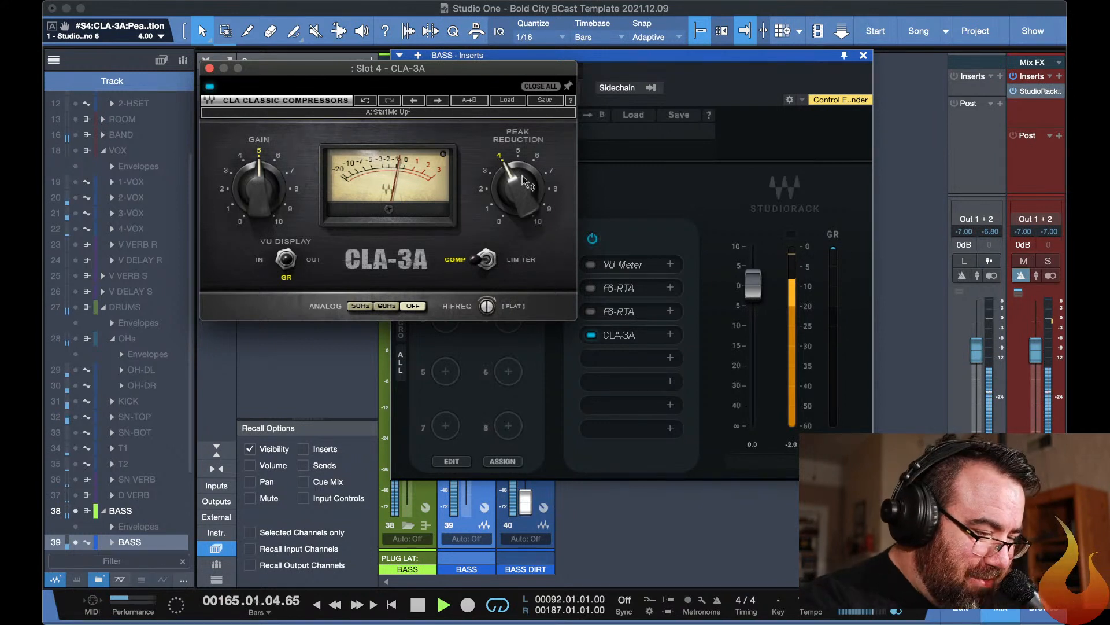
pyautogui.moveTo(527, 191); pyautogui.dragTo(527, 185)
pyautogui.moveTo(258, 191)
pyautogui.mouseDown()
pyautogui.moveTo(278, 162)
pyautogui.moveTo(265, 186)
pyautogui.mouseUp()
pyautogui.click(261, 153)
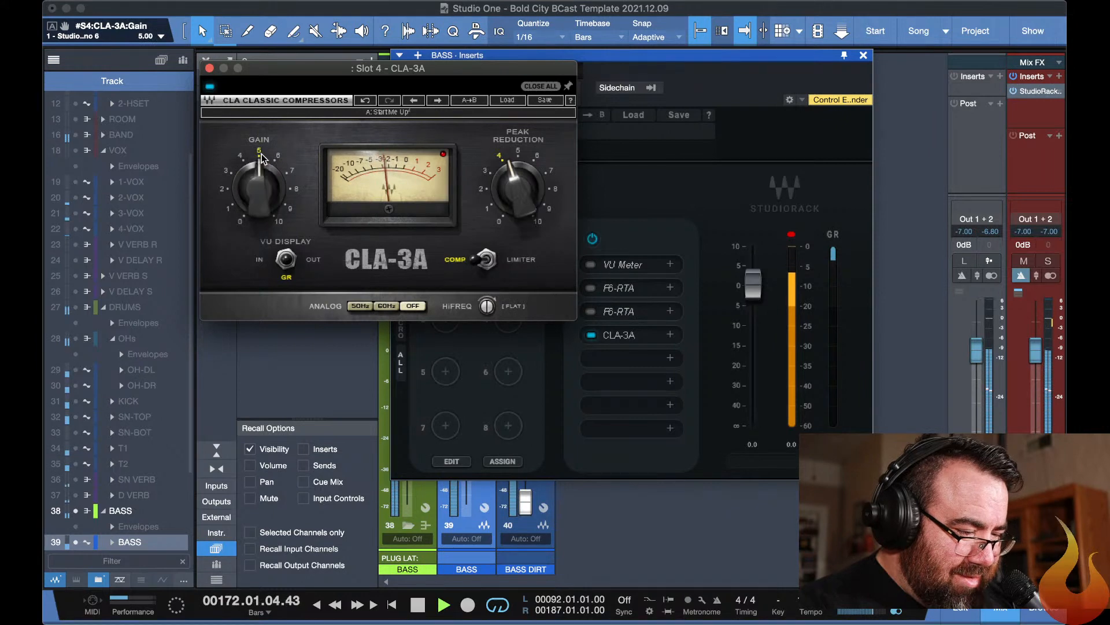
pyautogui.press('Escape')
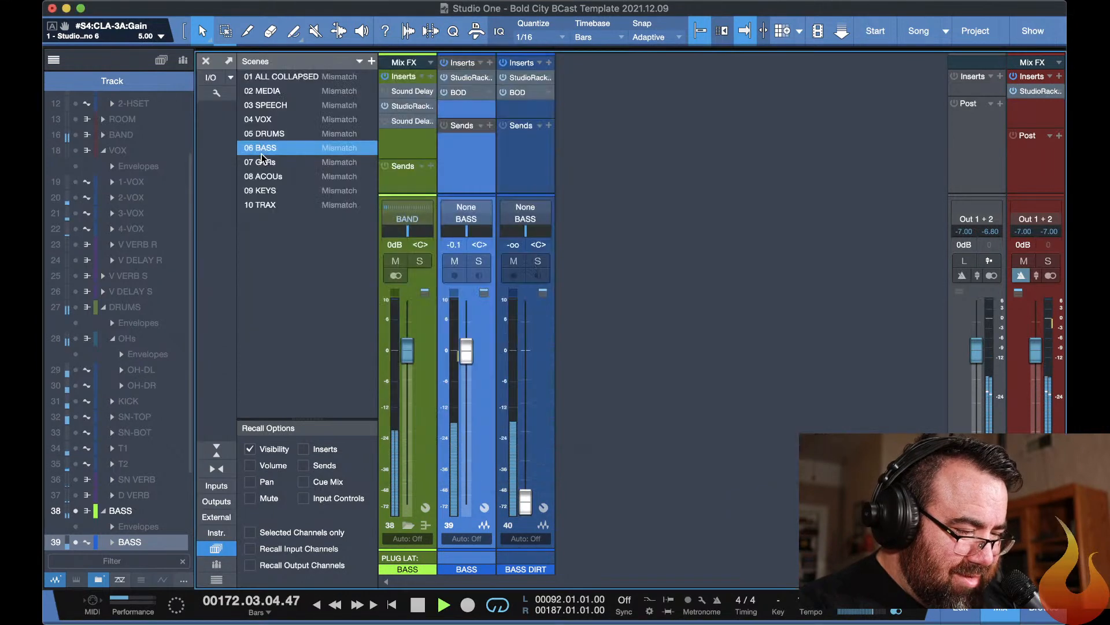
# Pull the BASS fader down to -∞ and copy its StudioRack and BOD inserts over those of the BASS DIRT channel.
pyautogui.click(464, 360)
pyautogui.moveTo(465, 356); pyautogui.dragTo(466, 506)
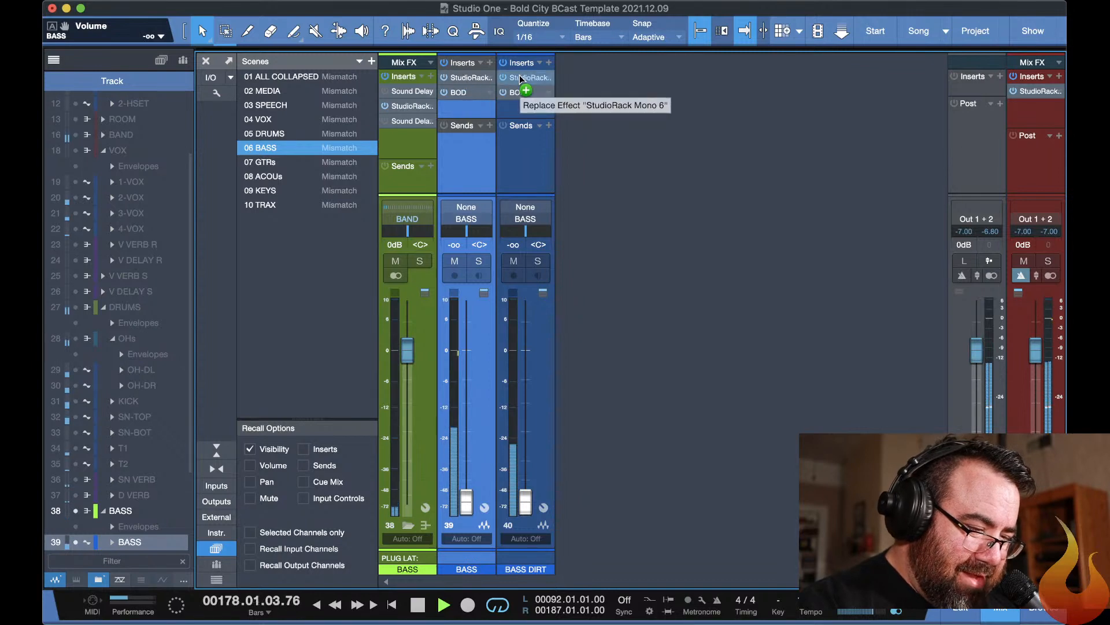
pyautogui.click(459, 93)
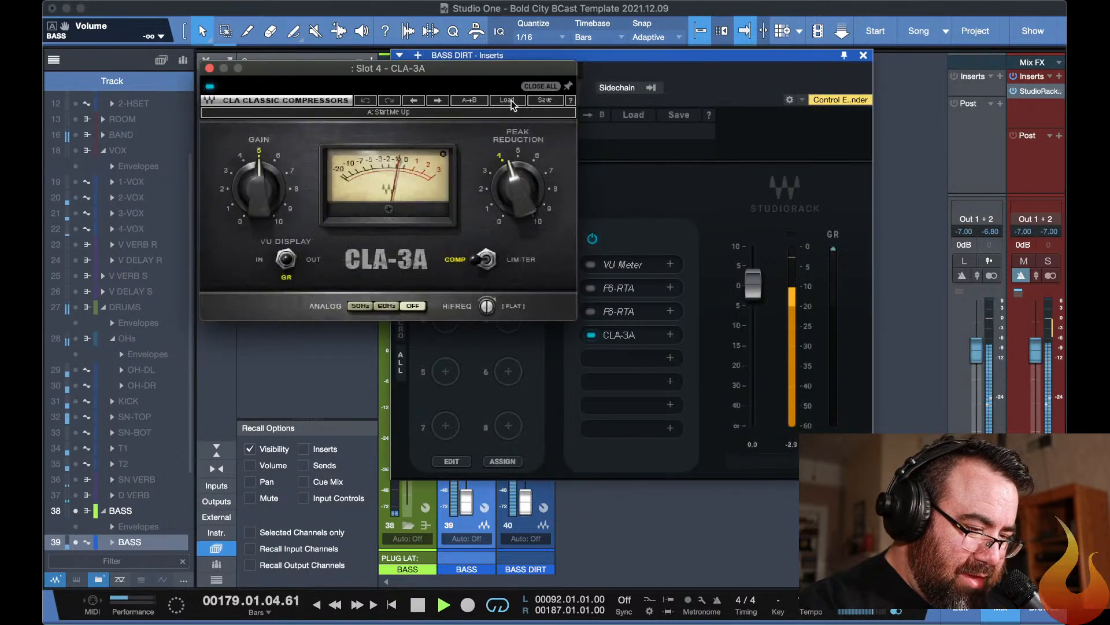
pyautogui.press('Escape')
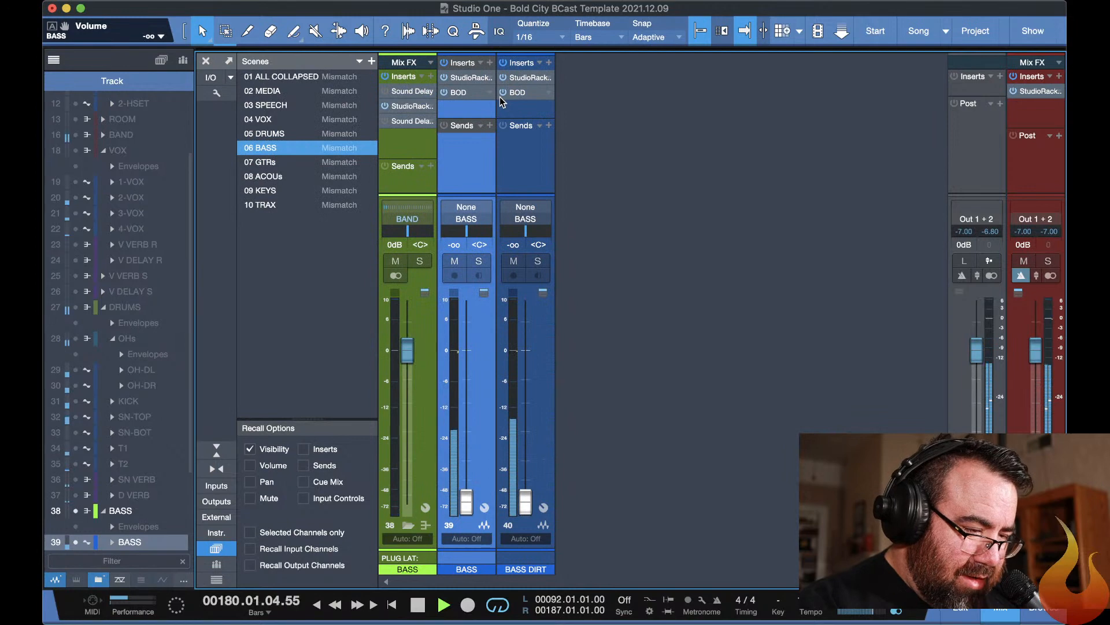
pyautogui.click(516, 94)
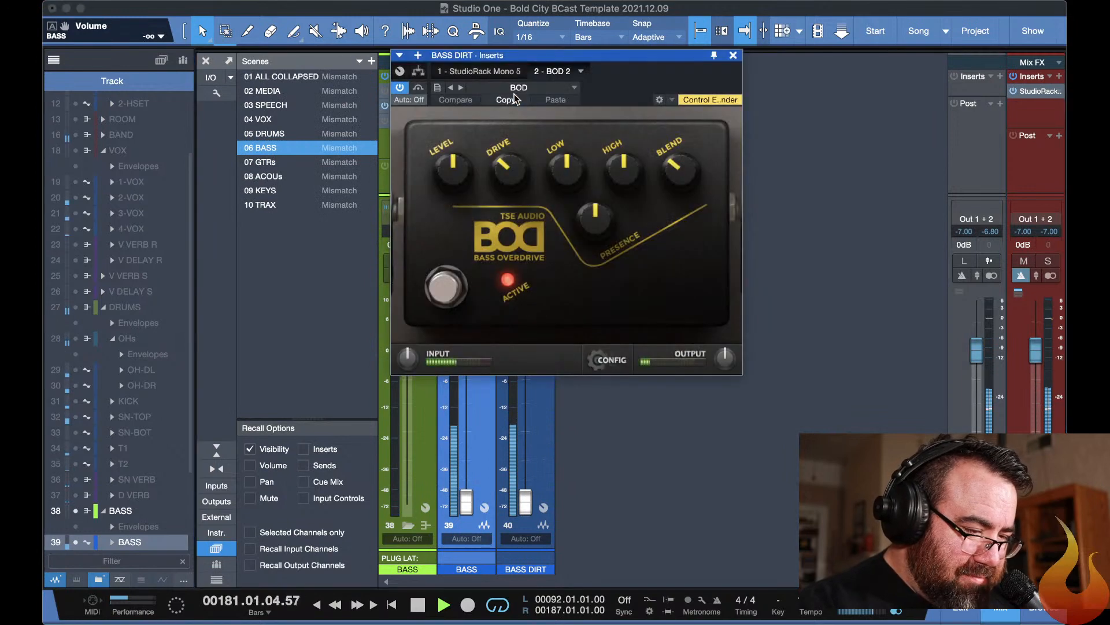
pyautogui.press('Escape')
pyautogui.press('Escape')
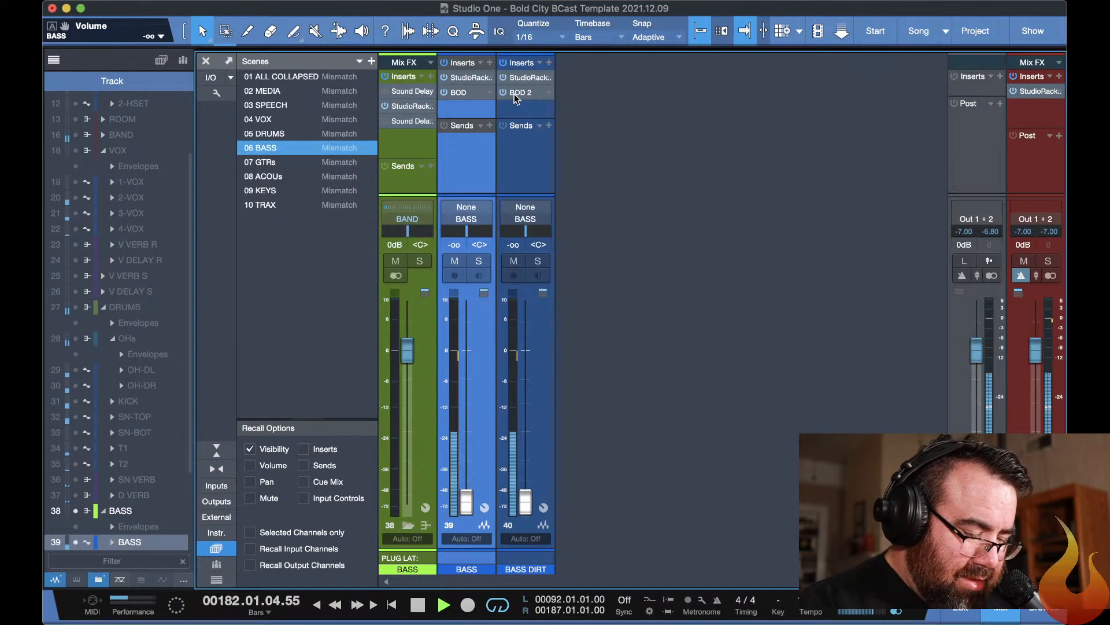
# Raise the BASS DIRT fader to 0 dB, and set its BOD 2 to blend 0.00, low 0.20 and a higher drive.
pyautogui.moveTo(523, 497); pyautogui.dragTo(506, 346)
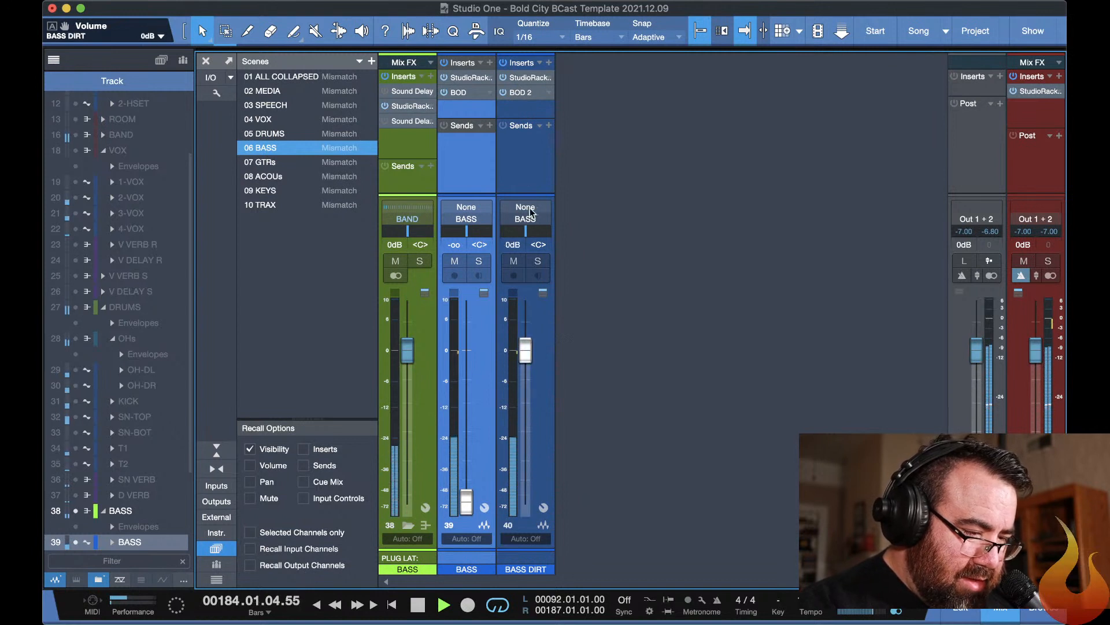
pyautogui.click(523, 93)
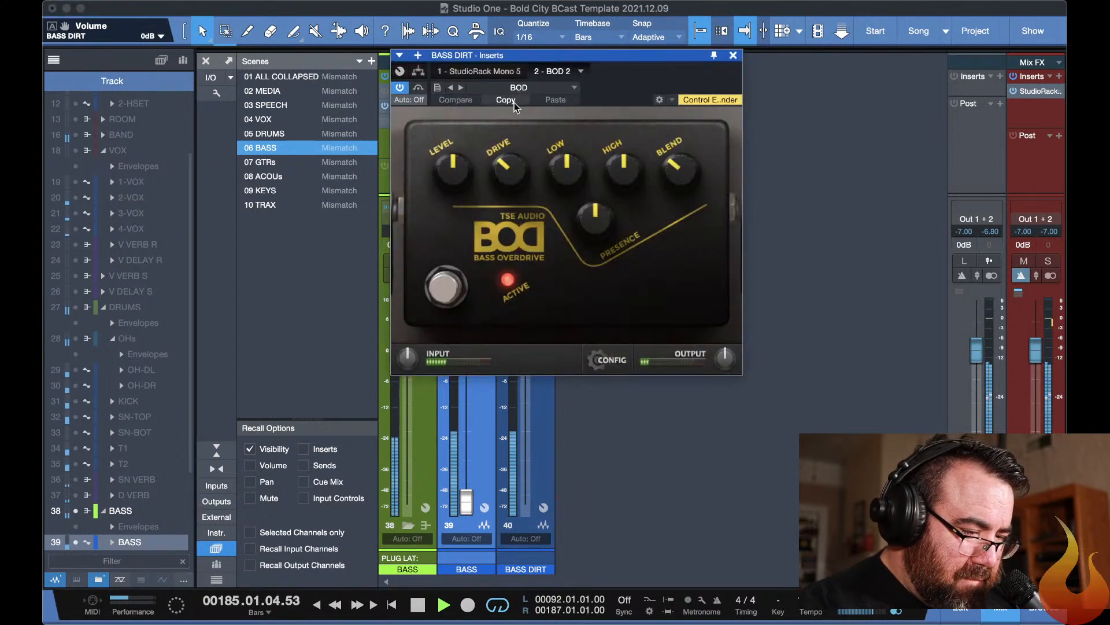
pyautogui.moveTo(685, 165); pyautogui.dragTo(774, 342)
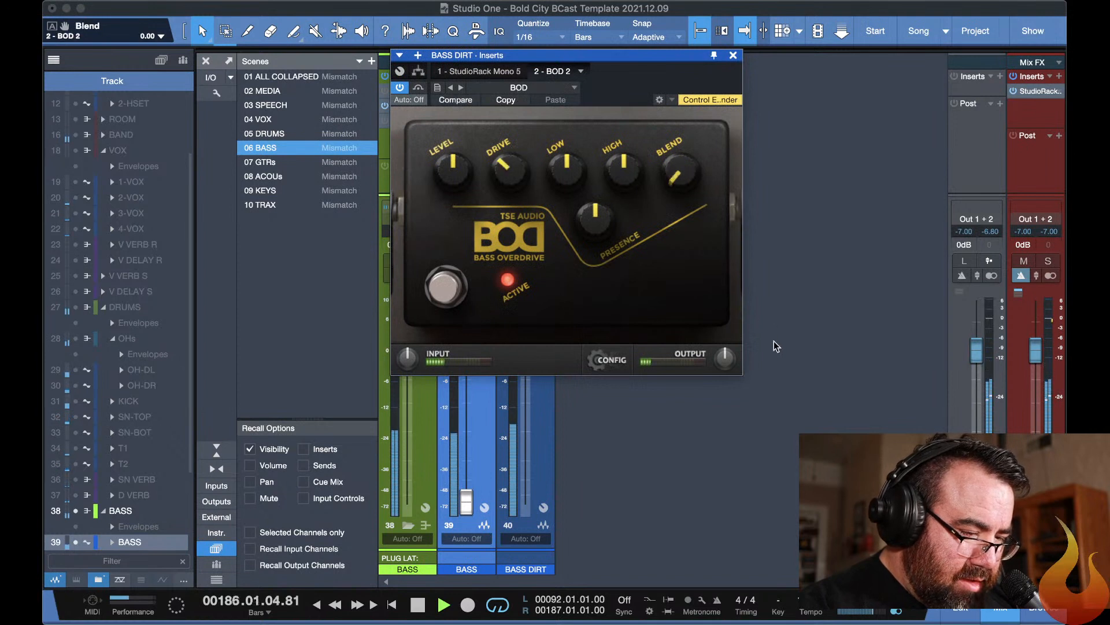
pyautogui.moveTo(495, 176); pyautogui.dragTo(573, 221)
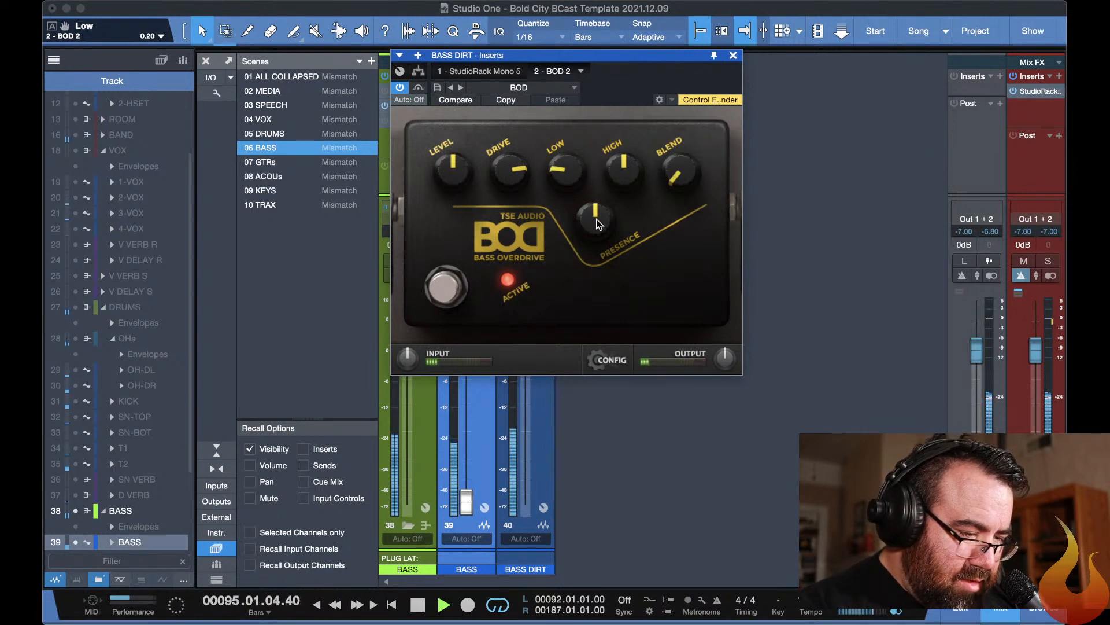
pyautogui.press('F11')
pyautogui.press('F11')
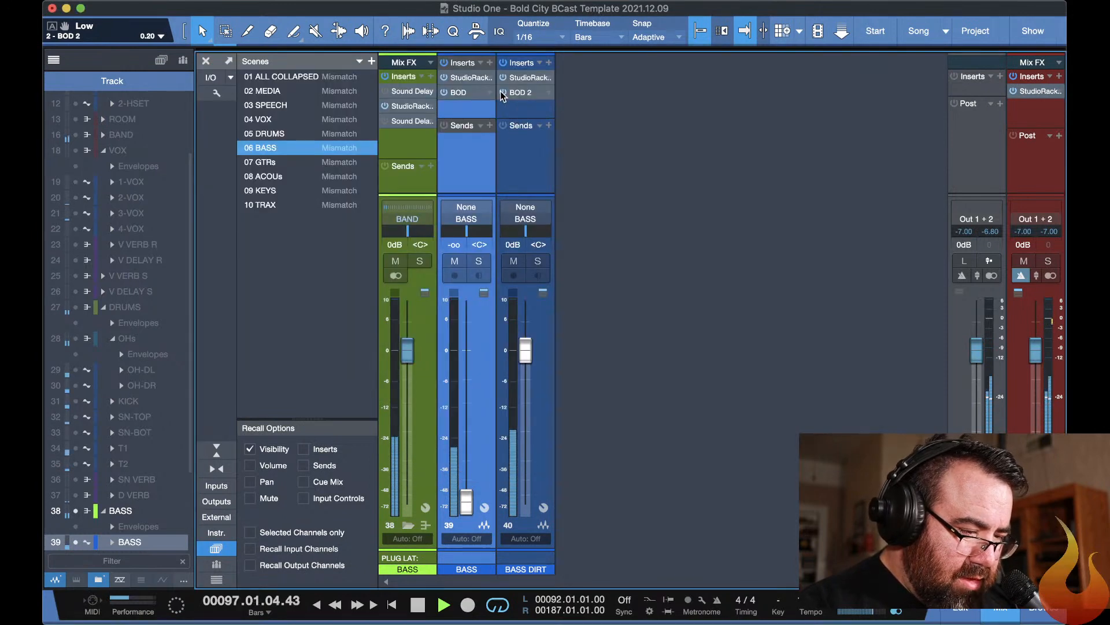
# Bypass BOD 2 on the BASS DIRT channel and insert the Pedalboard plug-in with the FAT pedal in slot 1.
pyautogui.click(548, 62)
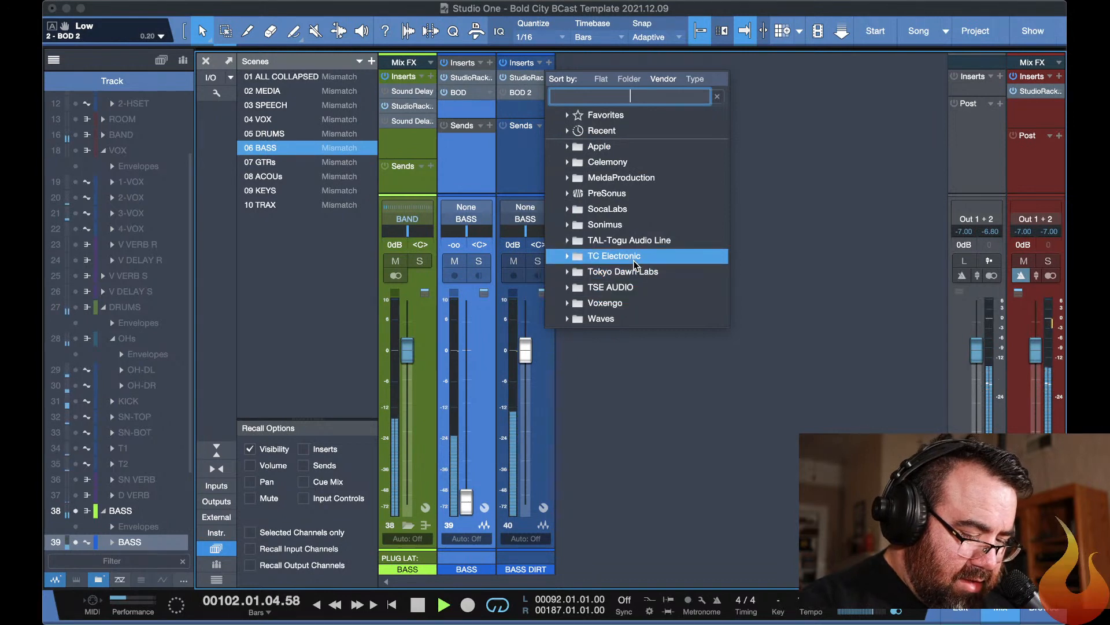
pyautogui.write('pedal')
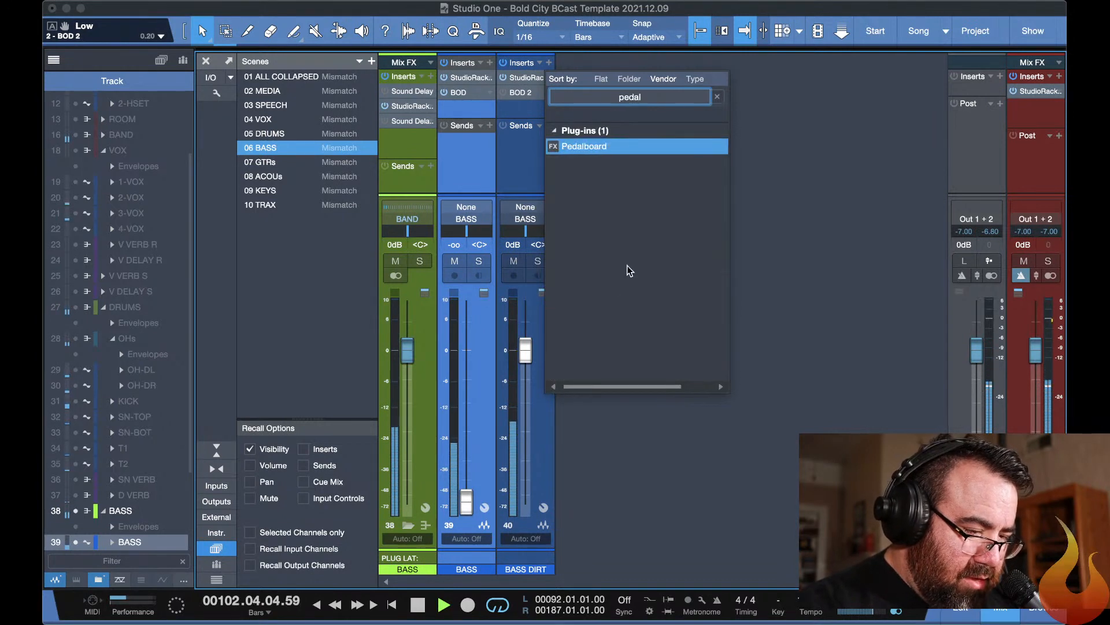
pyautogui.doubleClick(587, 146)
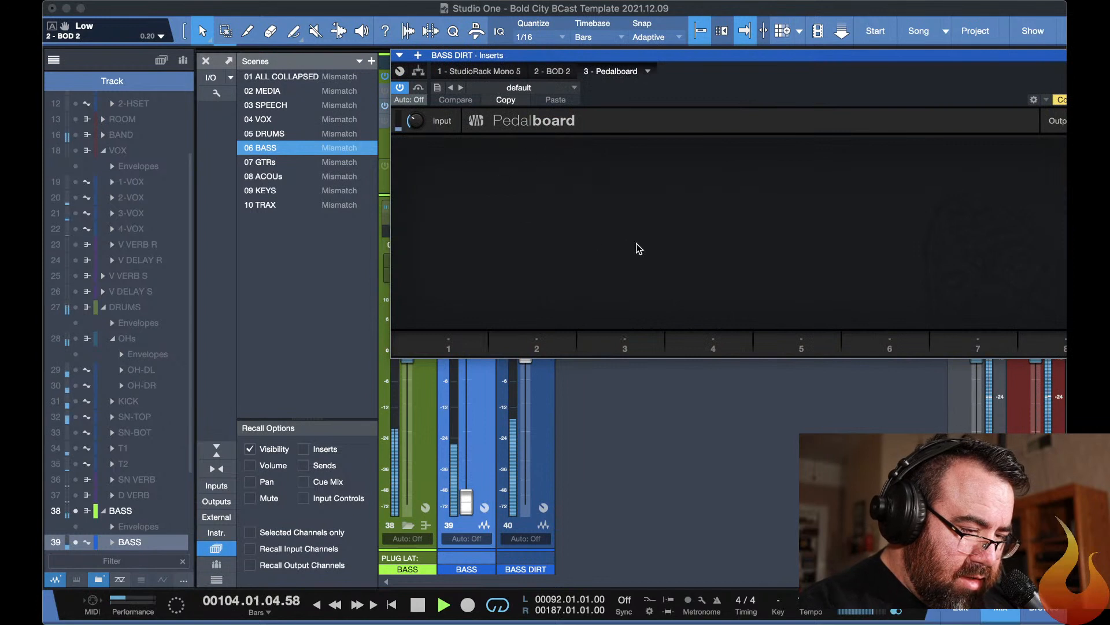
pyautogui.click(435, 347)
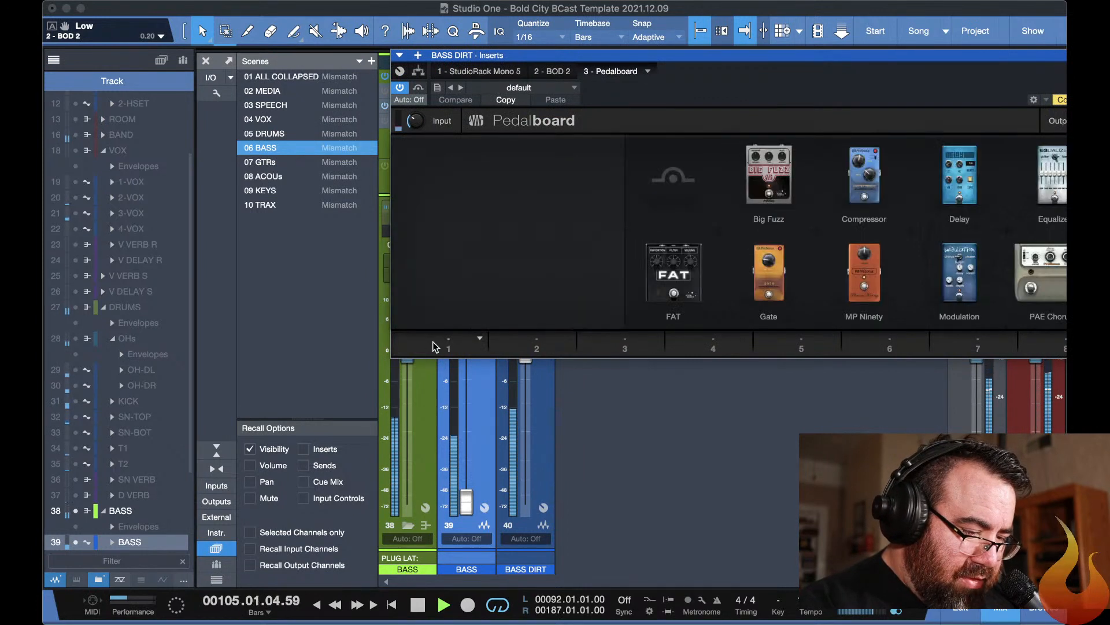
pyautogui.click(688, 258)
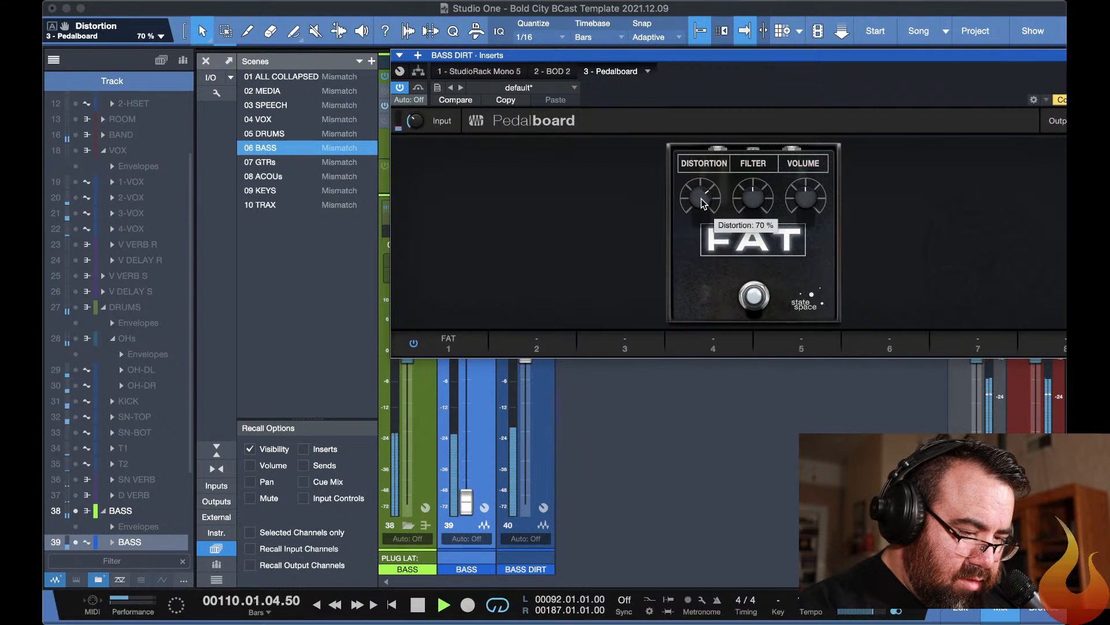
# Set the FAT pedal's distortion to 70 % and filter to 51 %, and close the Pedalboard.
pyautogui.moveTo(756, 199); pyautogui.dragTo(724, 166)
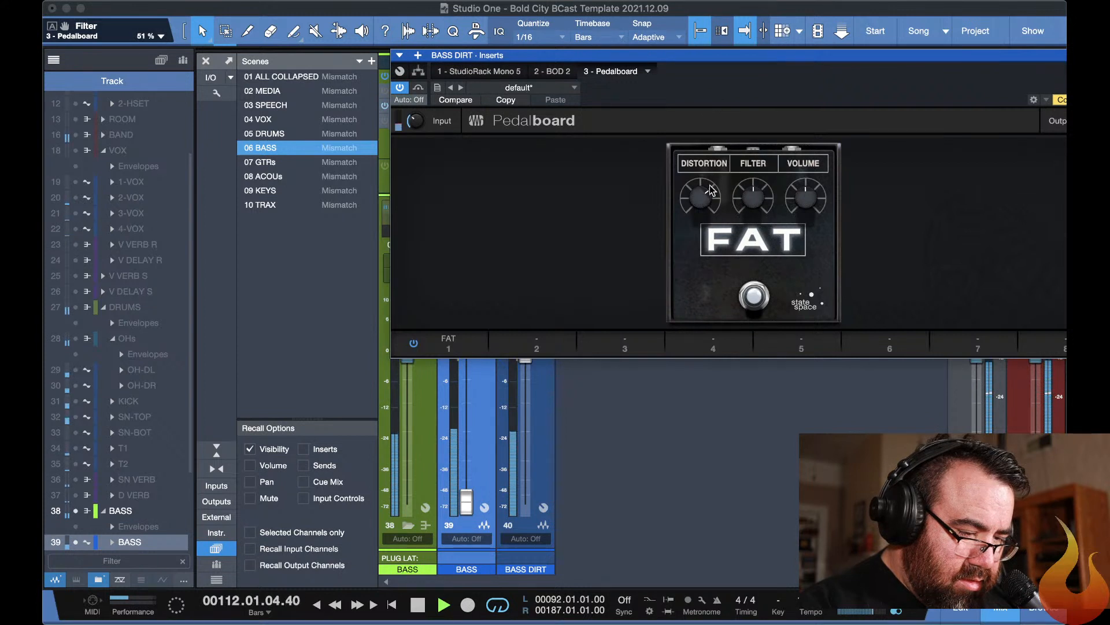
pyautogui.moveTo(700, 201)
pyautogui.mouseDown()
pyautogui.moveTo(693, 169)
pyautogui.moveTo(695, 200)
pyautogui.mouseUp()
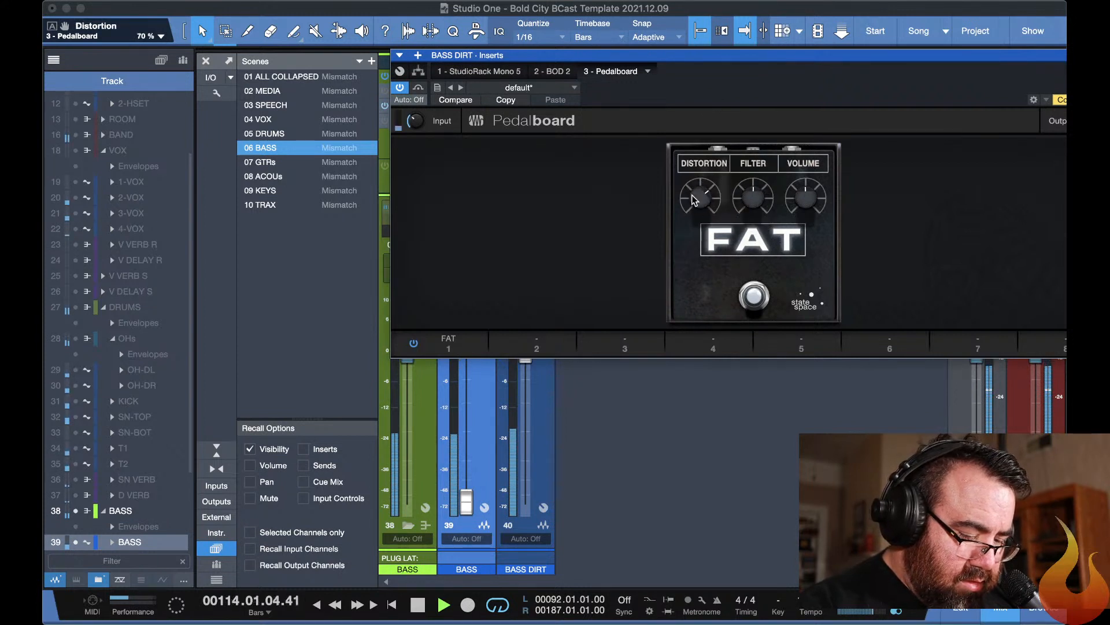
pyautogui.press('F11')
pyautogui.press('F11')
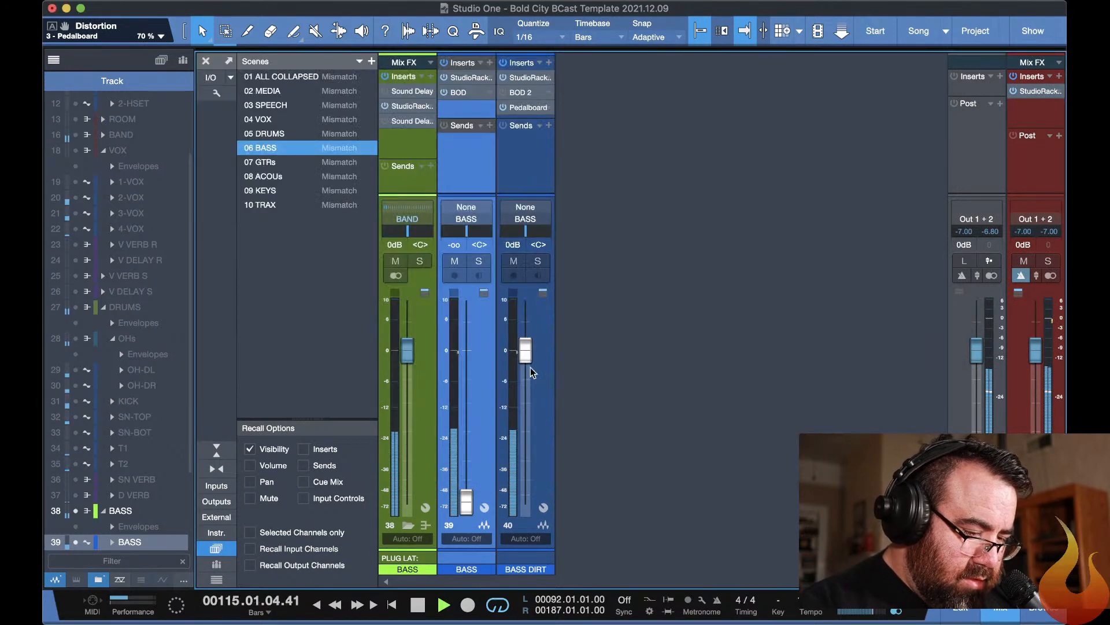
# Raise the BASS fader to -0.3 dB and blend in BASS DIRT at -14.3 dB, comparing it muted and unmuted.
pyautogui.moveTo(478, 501); pyautogui.dragTo(517, 411)
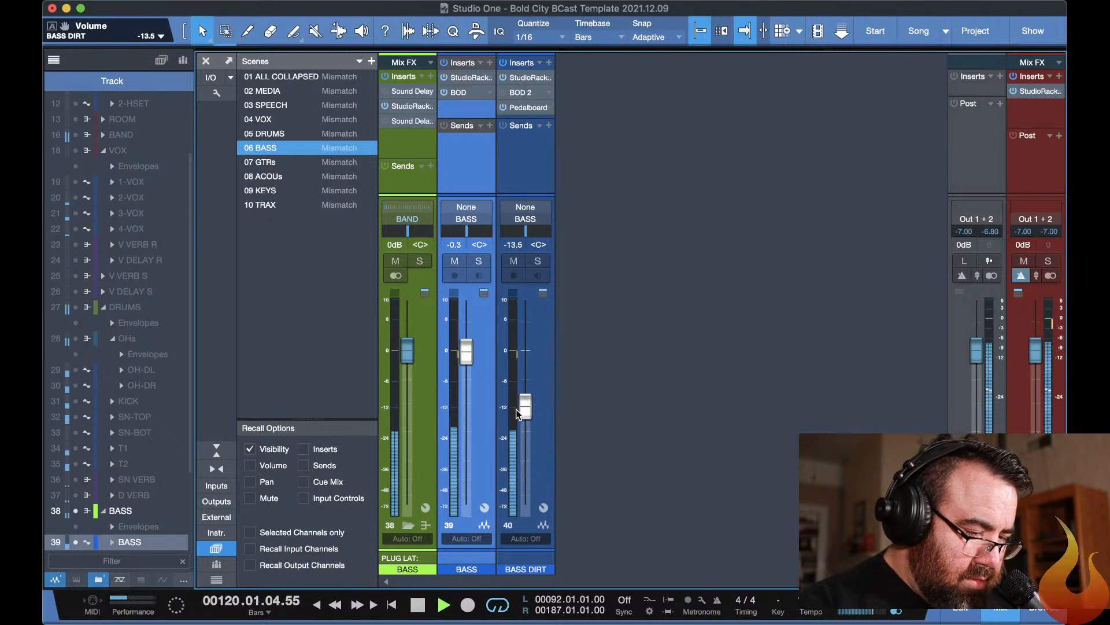
pyautogui.click(514, 262)
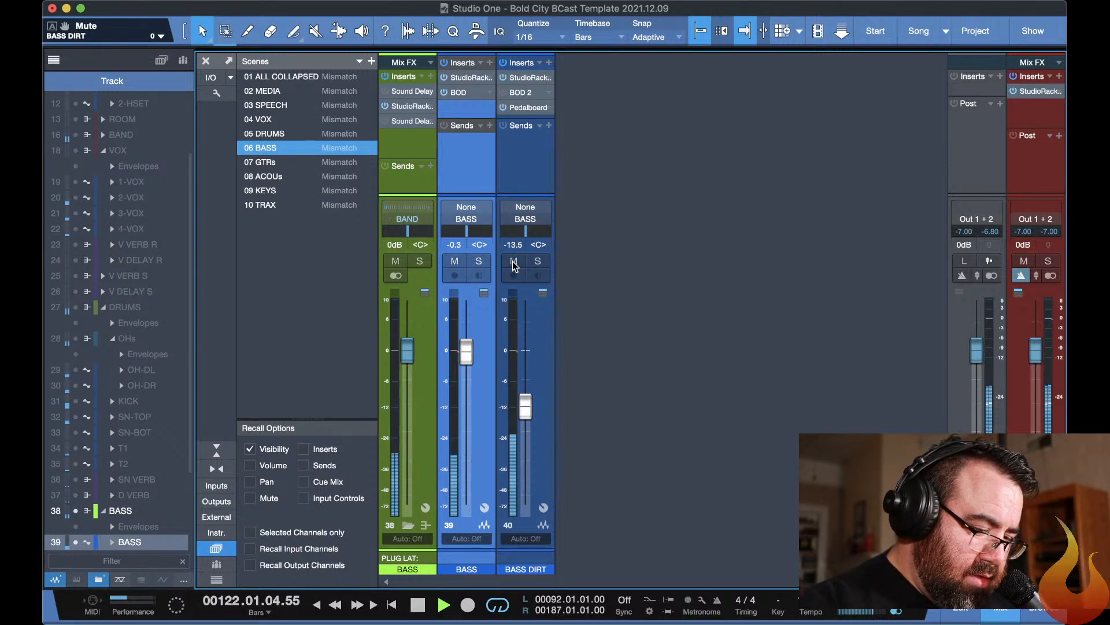
pyautogui.click(514, 262)
pyautogui.moveTo(527, 404); pyautogui.dragTo(528, 408)
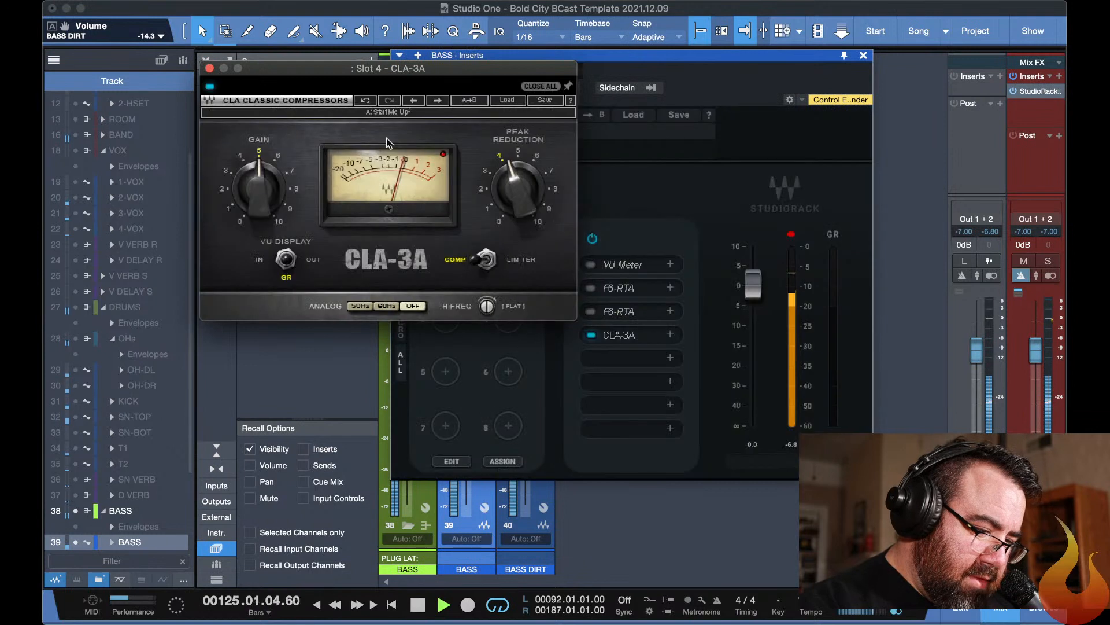
# Set the BASS channel's CLA-3A to gain 5.46 and peak reduction 4.84, and close the compressor.
pyautogui.moveTo(263, 185); pyautogui.dragTo(263, 173)
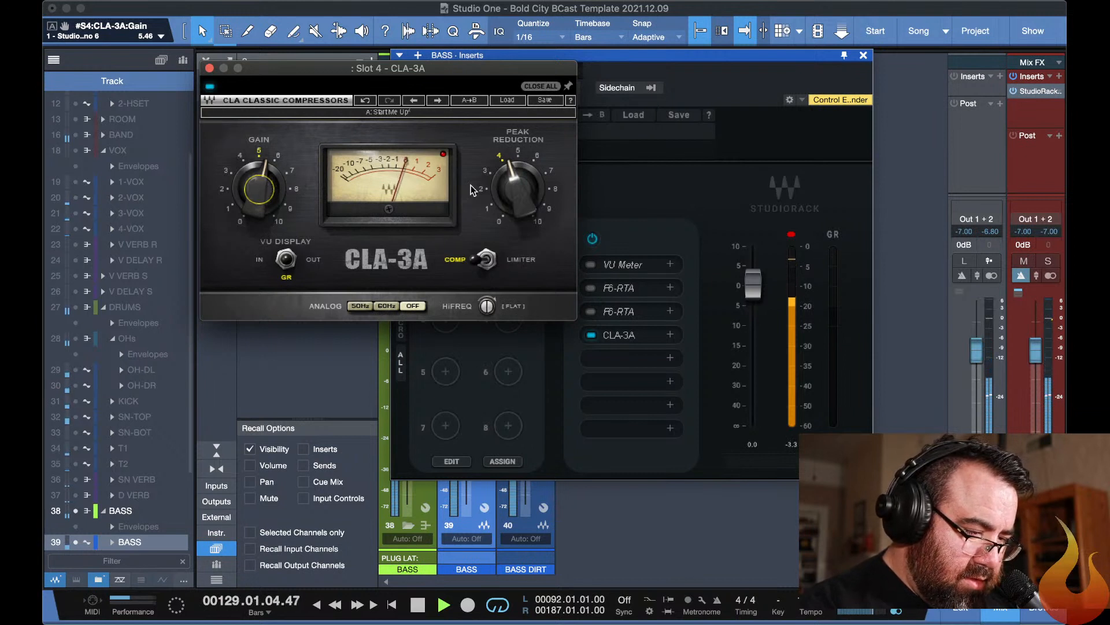
pyautogui.scroll(3, 517, 168)
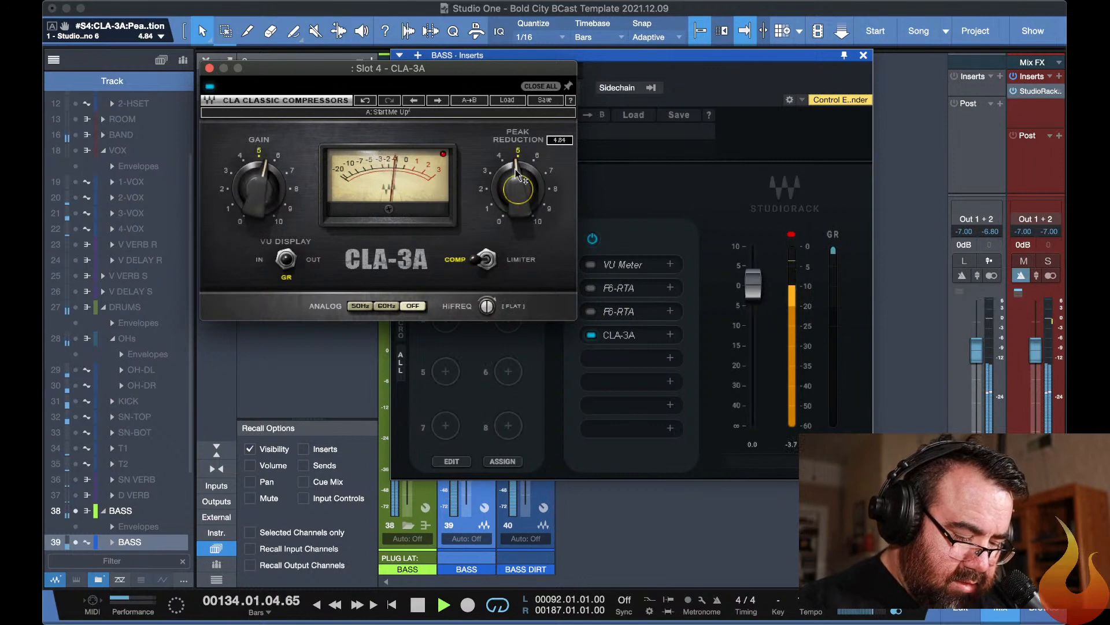
pyautogui.press('Escape')
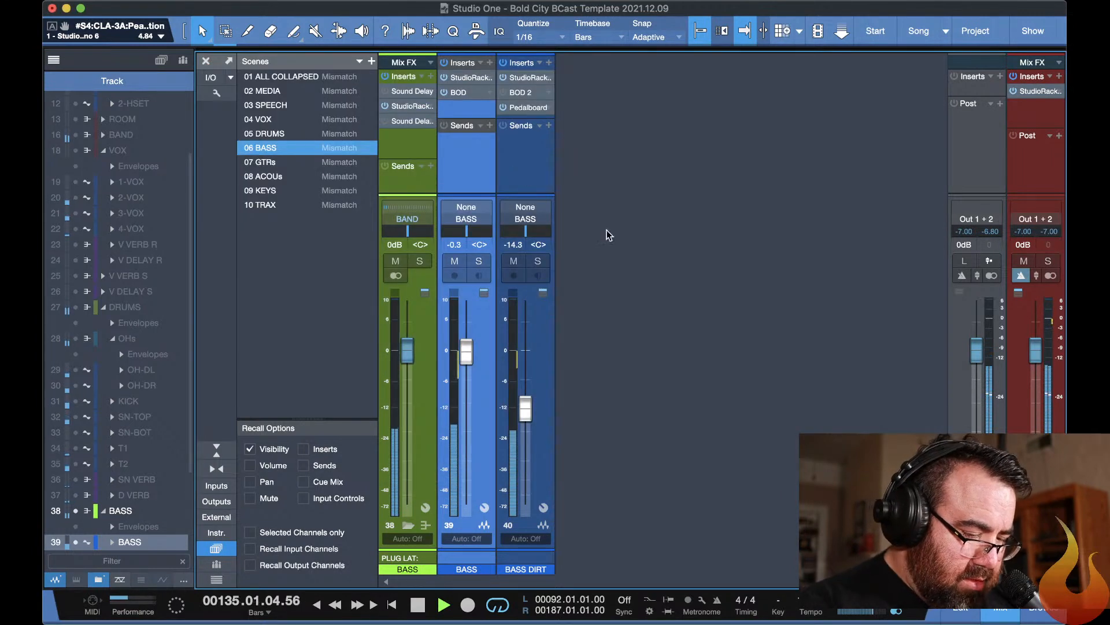
# Compare the mix with BASS DIRT muted and unmuted, and lower the BASS DIRT fader to -25.4 dB.
pyautogui.click(514, 262)
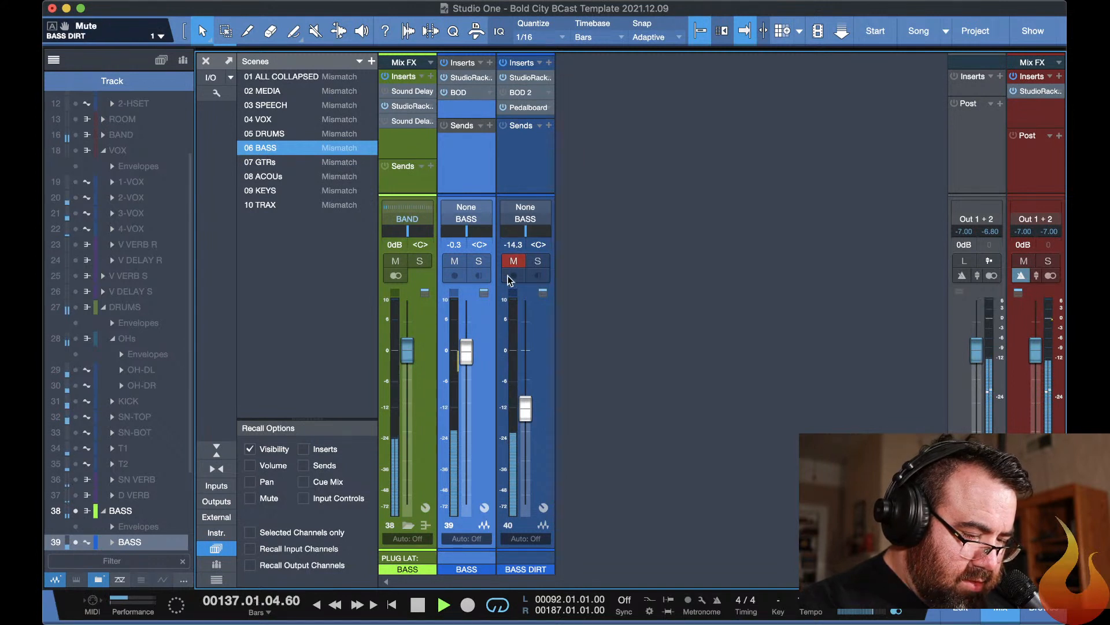
pyautogui.click(514, 262)
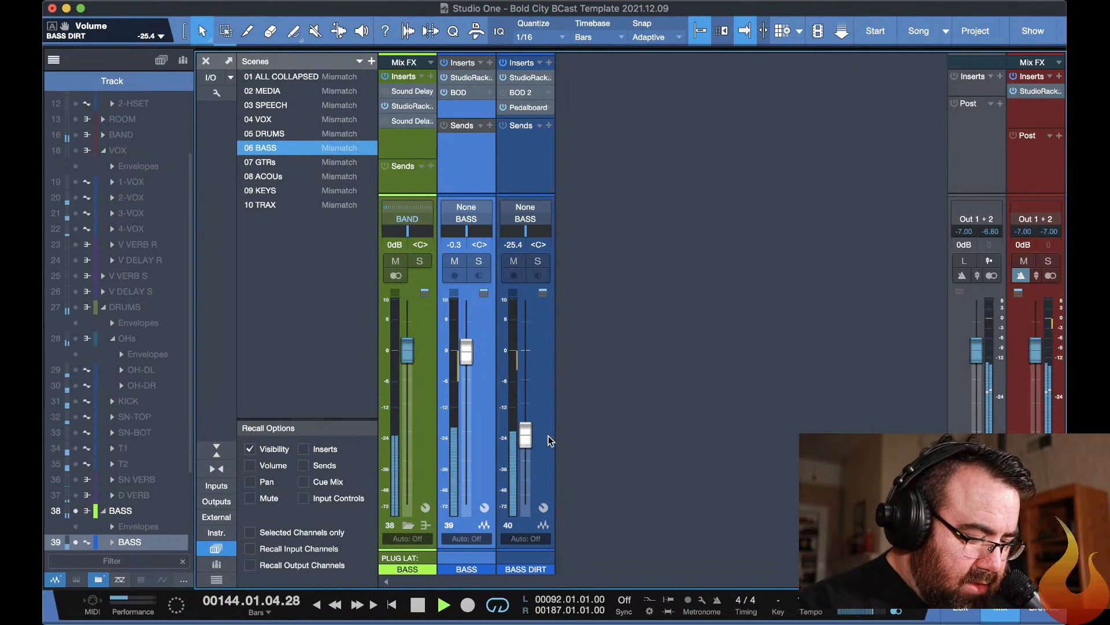
# Recall the 01 ALL COLLAPSED scene in the mixer and expand the DRUMS group's channels.
pyautogui.press('F3')
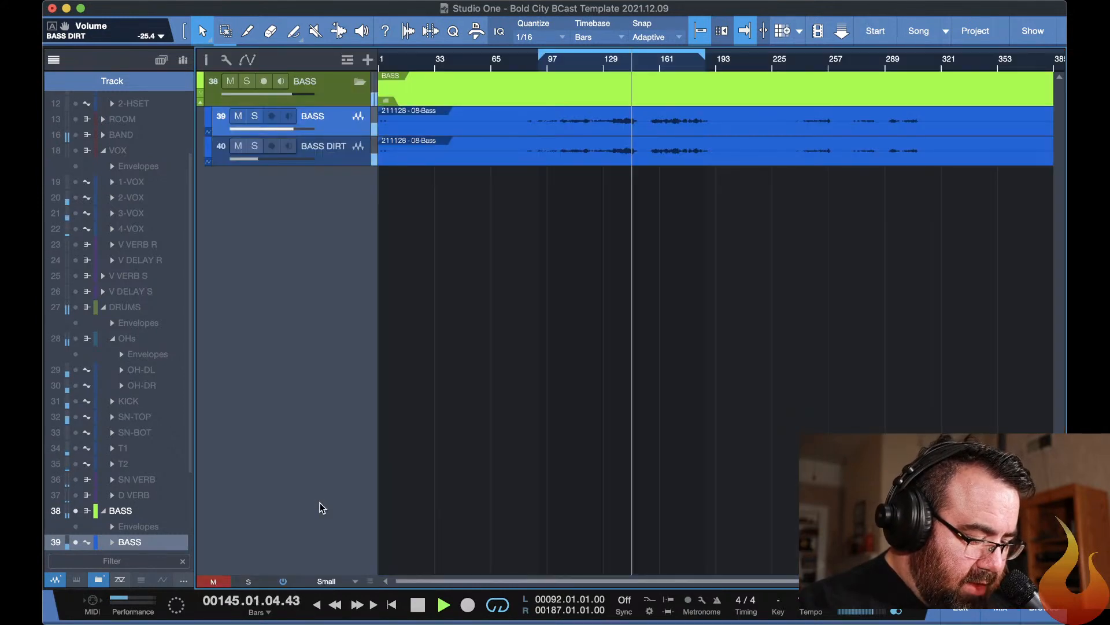
pyautogui.press('F3')
pyautogui.hotkey('ctrl', '1')
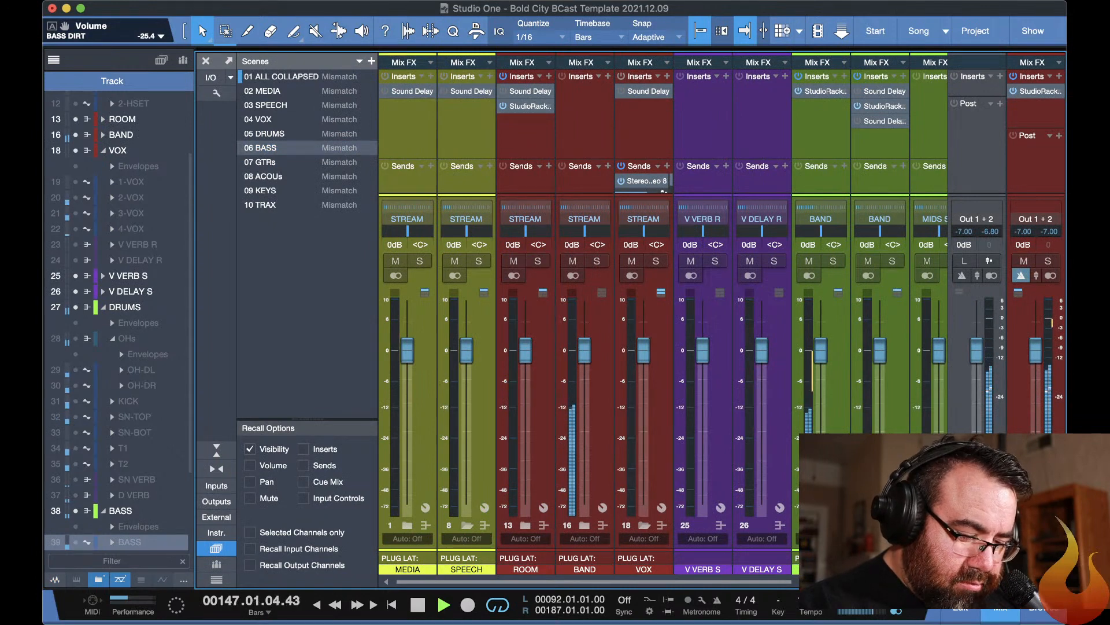
pyautogui.click(821, 525)
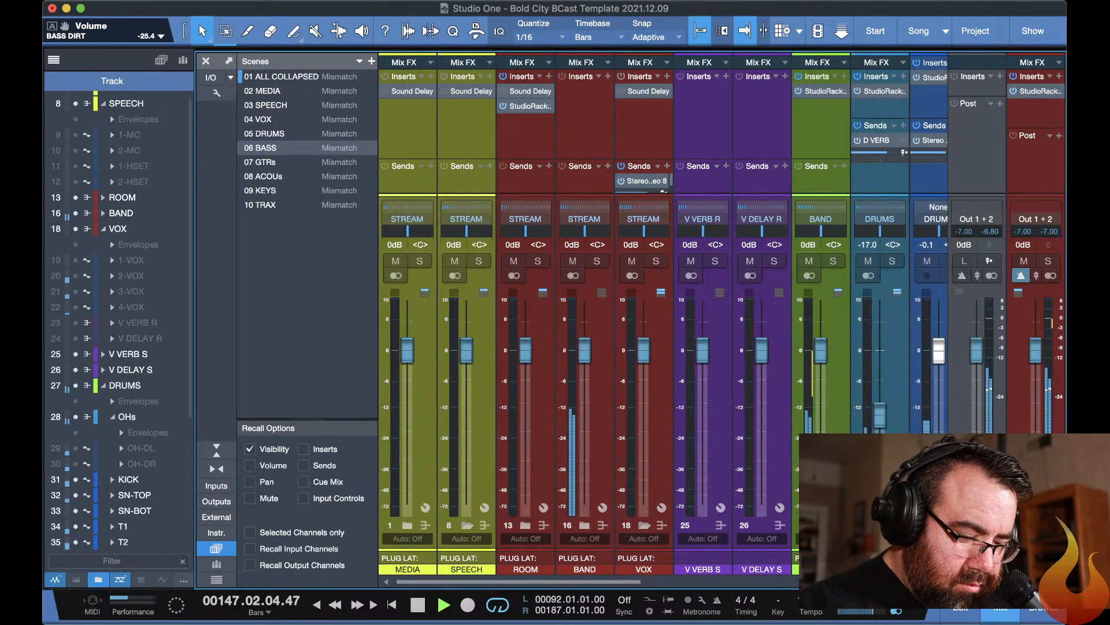
# Compare the mix with the OHs channel muted and unmuted, and bring the remaining drum channels into view.
pyautogui.click(866, 261)
pyautogui.click(867, 262)
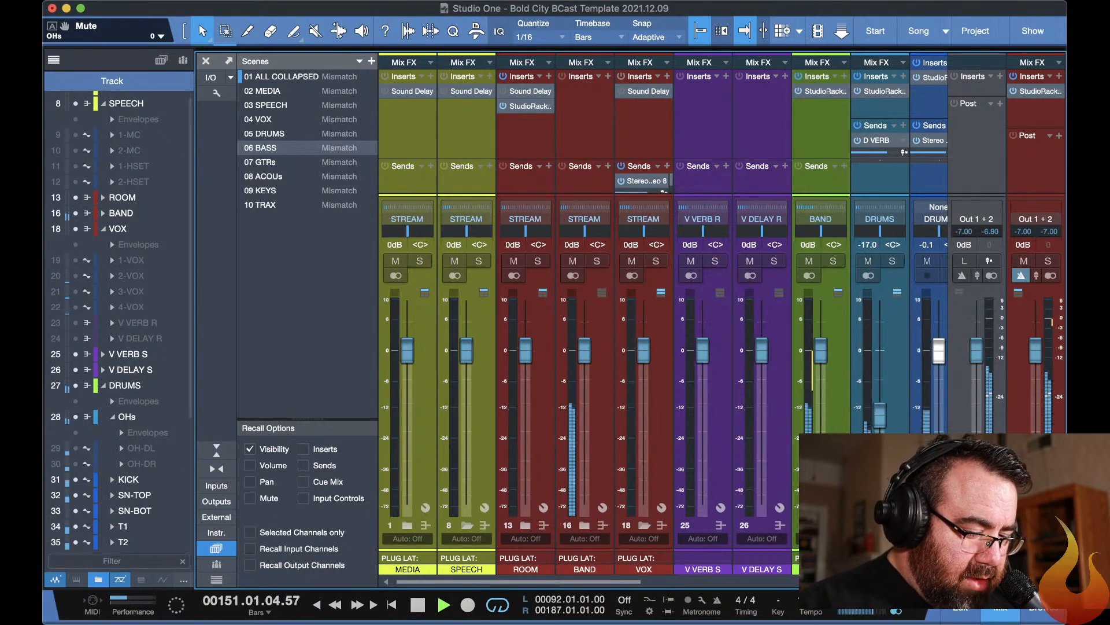
pyautogui.hscroll(4, 715, 318)
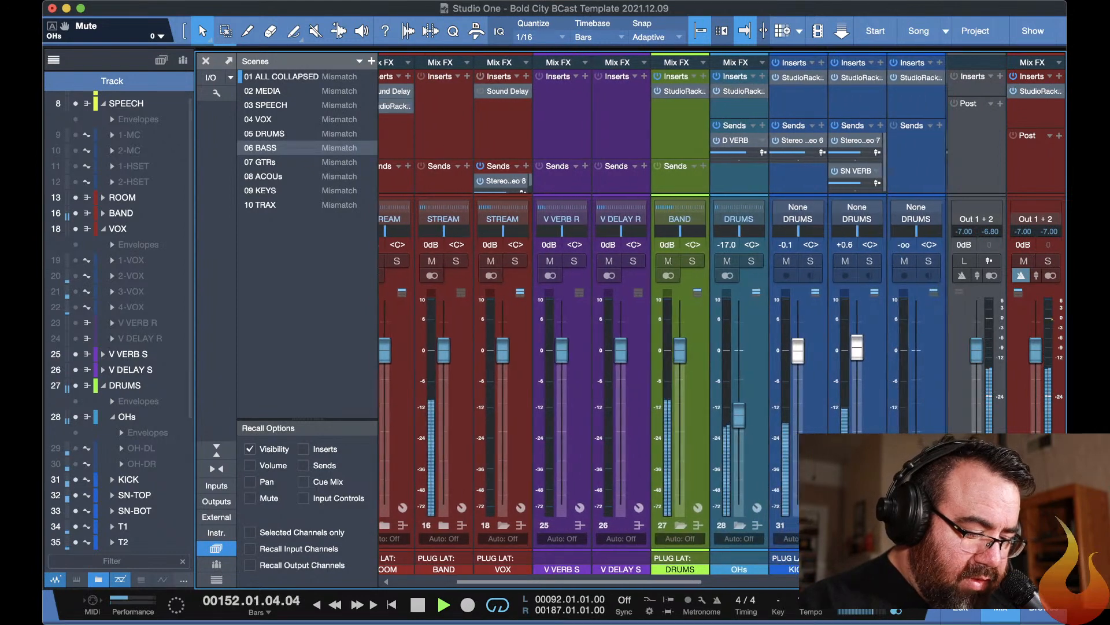
# Solo the SN-TOP channel, open its StudioRack insert and close the dbx-160 window.
pyautogui.hscroll(1, 715, 318)
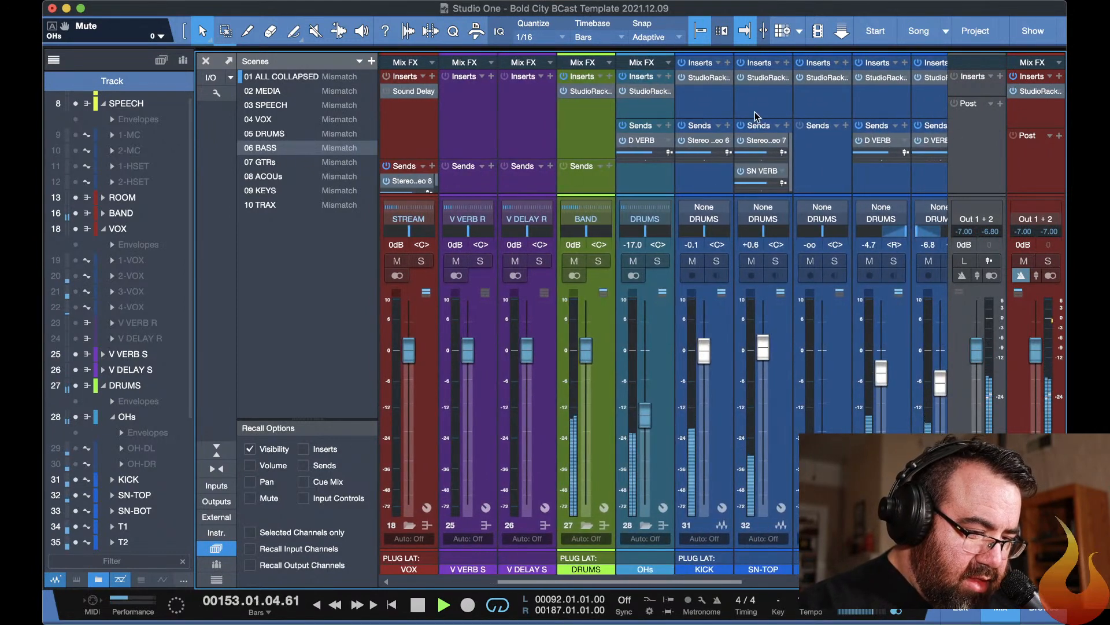
pyautogui.click(775, 261)
pyautogui.click(760, 77)
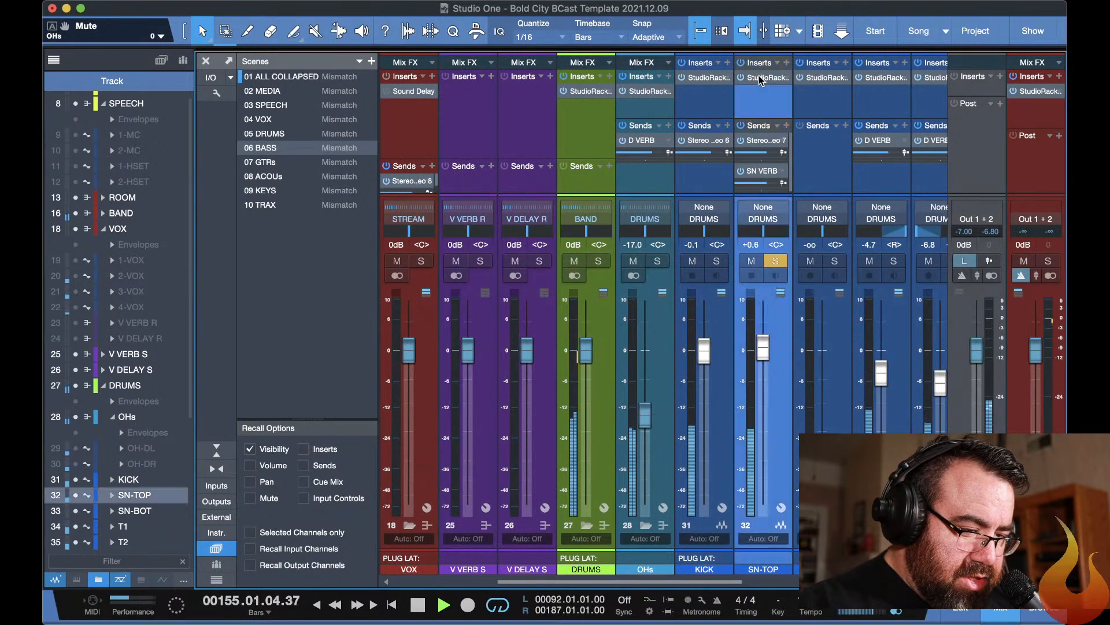
pyautogui.doubleClick(760, 79)
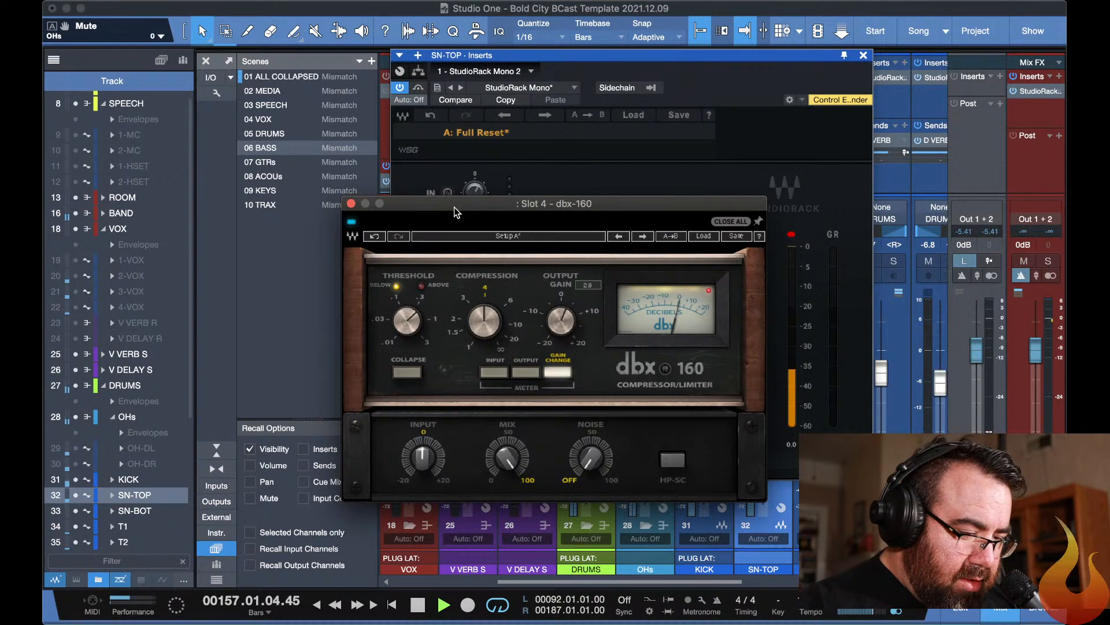
pyautogui.click(351, 204)
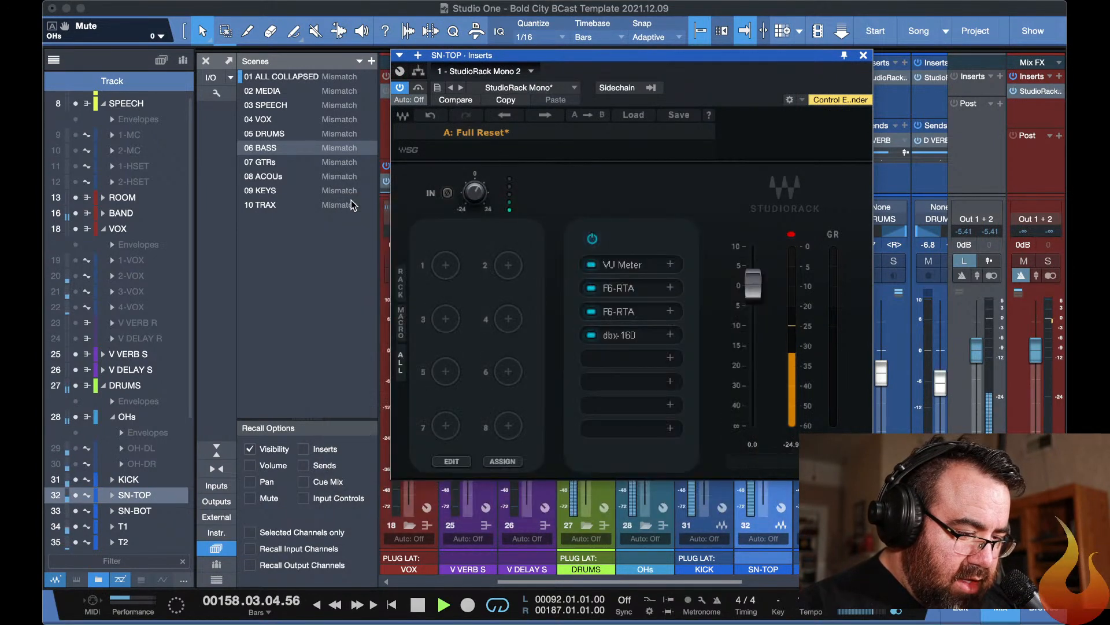
# Add a CLA-76 compressor in SN-TOP's StudioRack after the dbx-160.
pyautogui.click(622, 359)
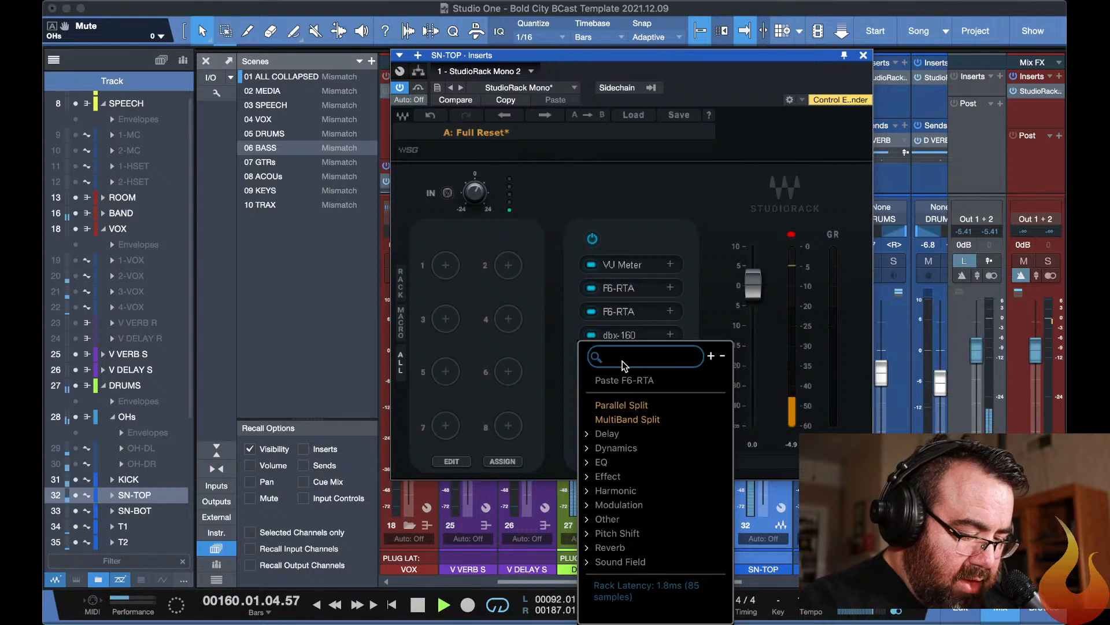
pyautogui.write('76')
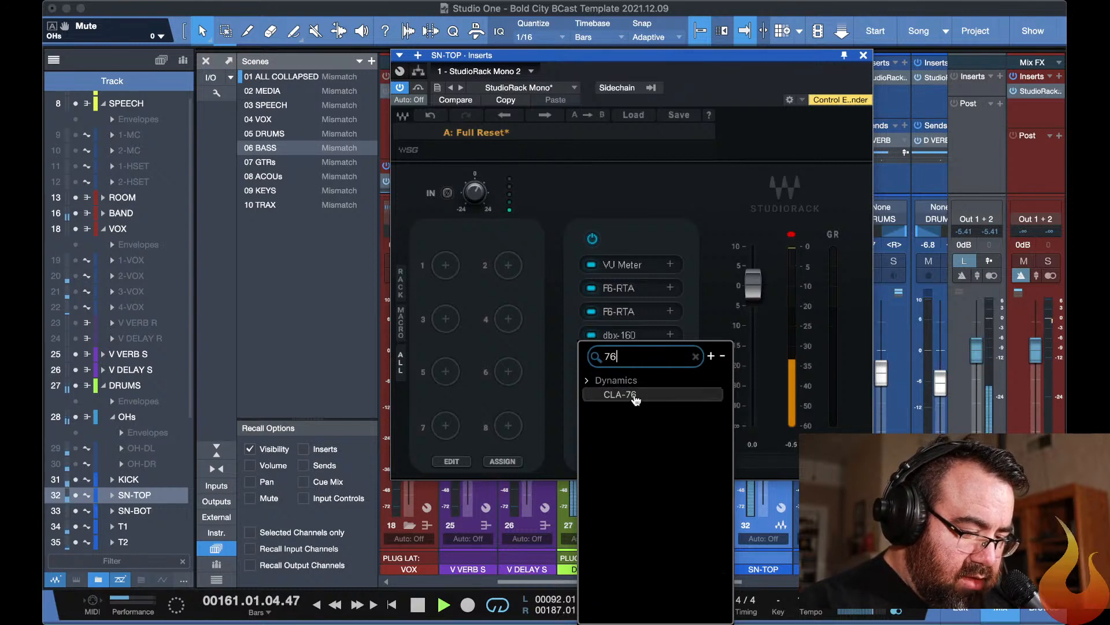
pyautogui.click(635, 396)
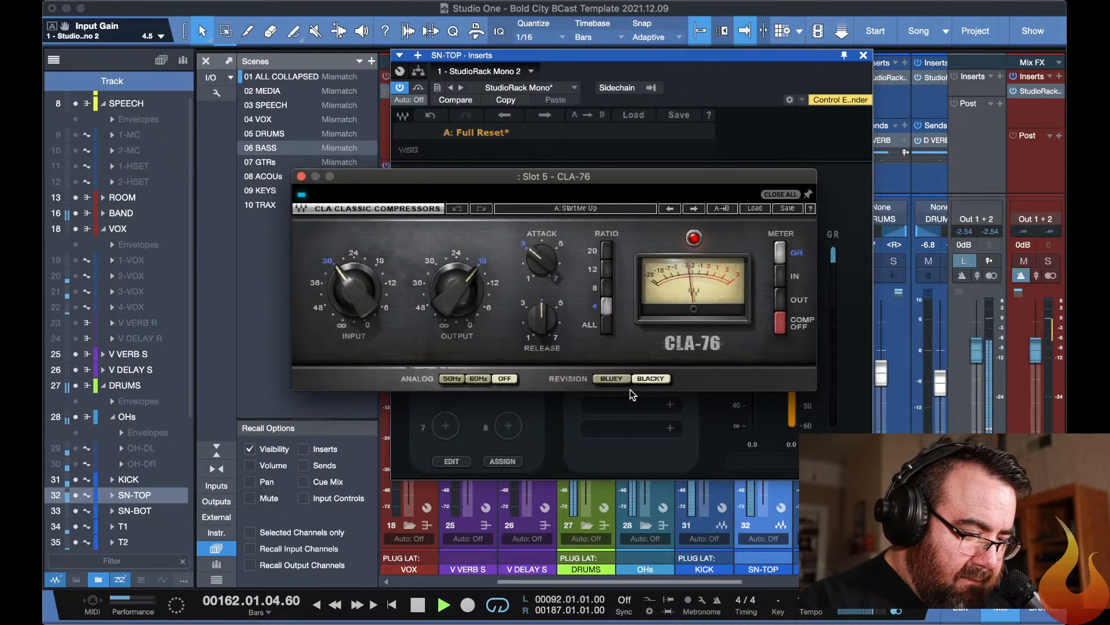
# Set the SN-TOP CLA-76 to attack 7, release 7, ratio 8, output -21 and input -27.
pyautogui.moveTo(548, 282)
pyautogui.mouseDown()
pyautogui.moveTo(539, 328)
pyautogui.moveTo(539, 290)
pyautogui.mouseUp()
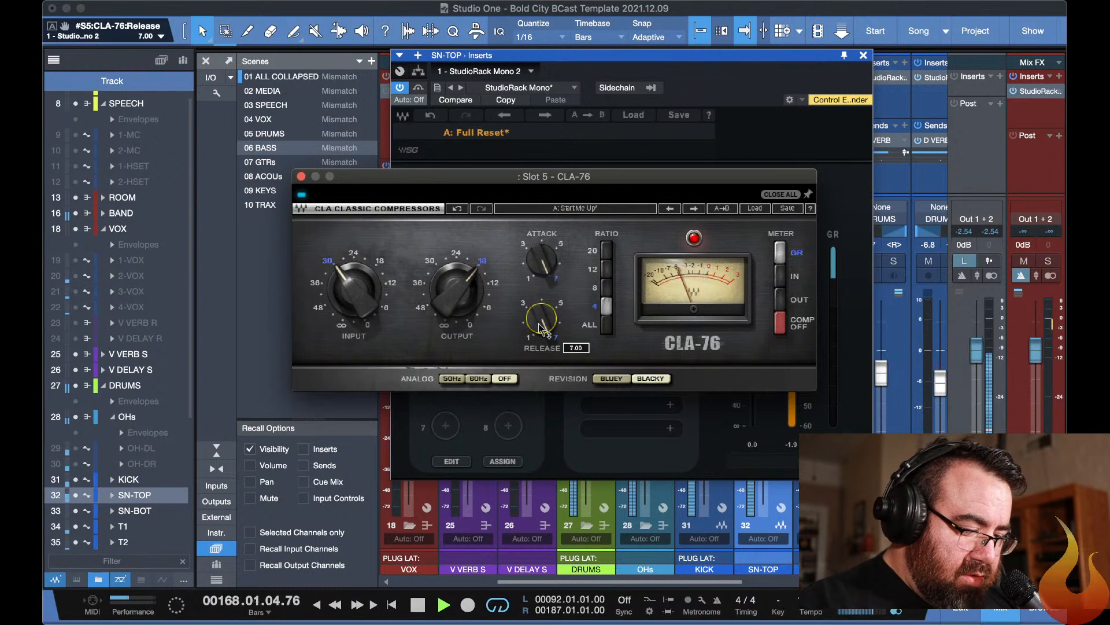
pyautogui.moveTo(513, 171); pyautogui.dragTo(481, 130)
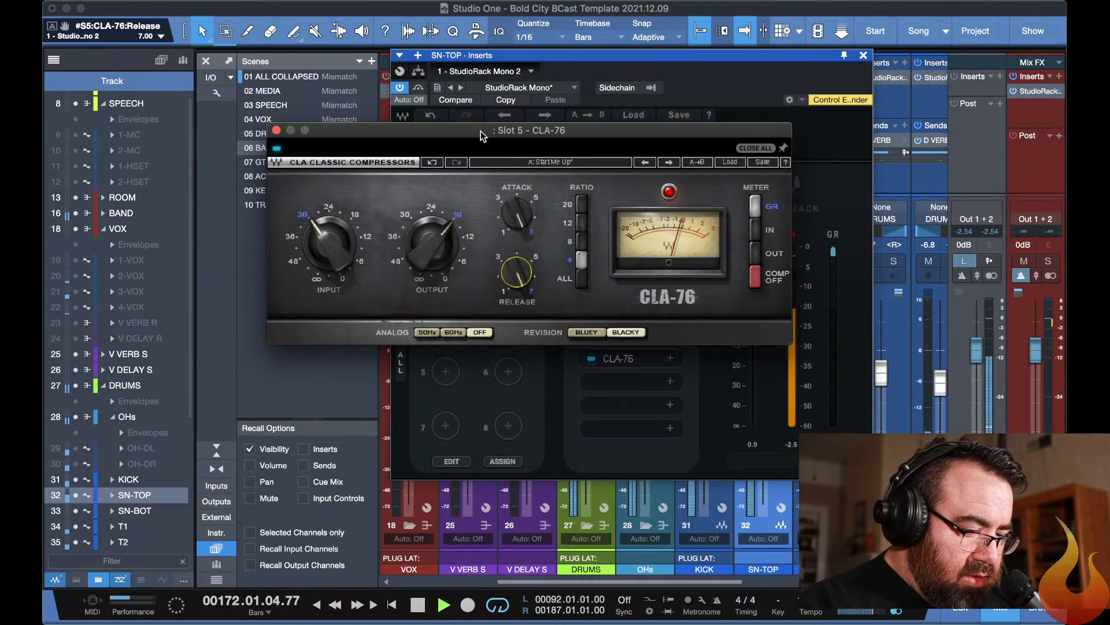
pyautogui.click(581, 242)
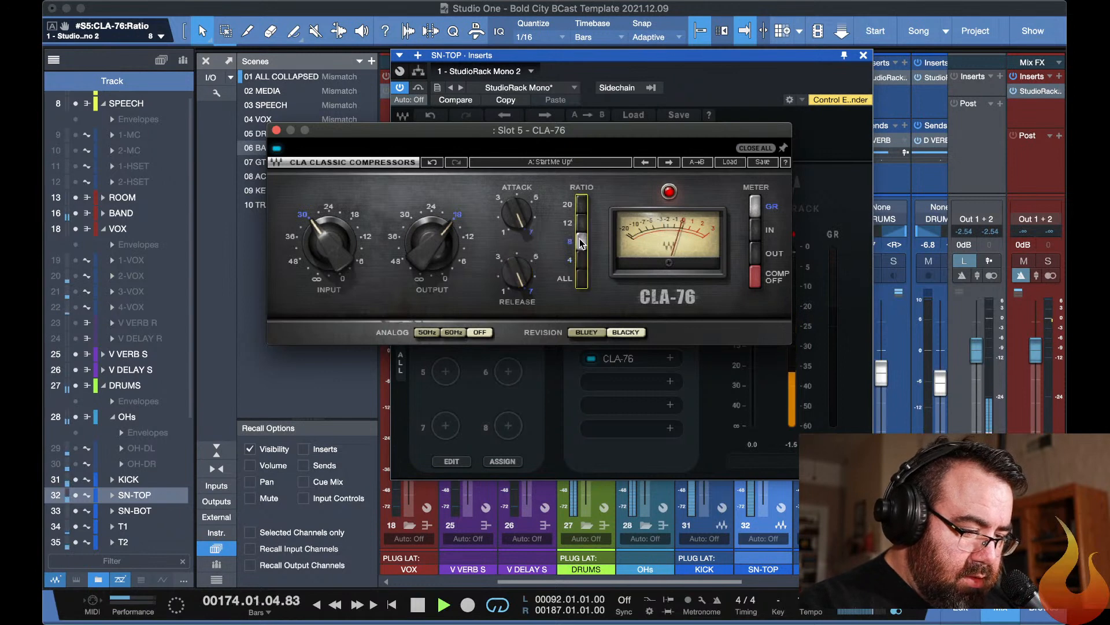
pyautogui.moveTo(437, 215); pyautogui.dragTo(445, 216)
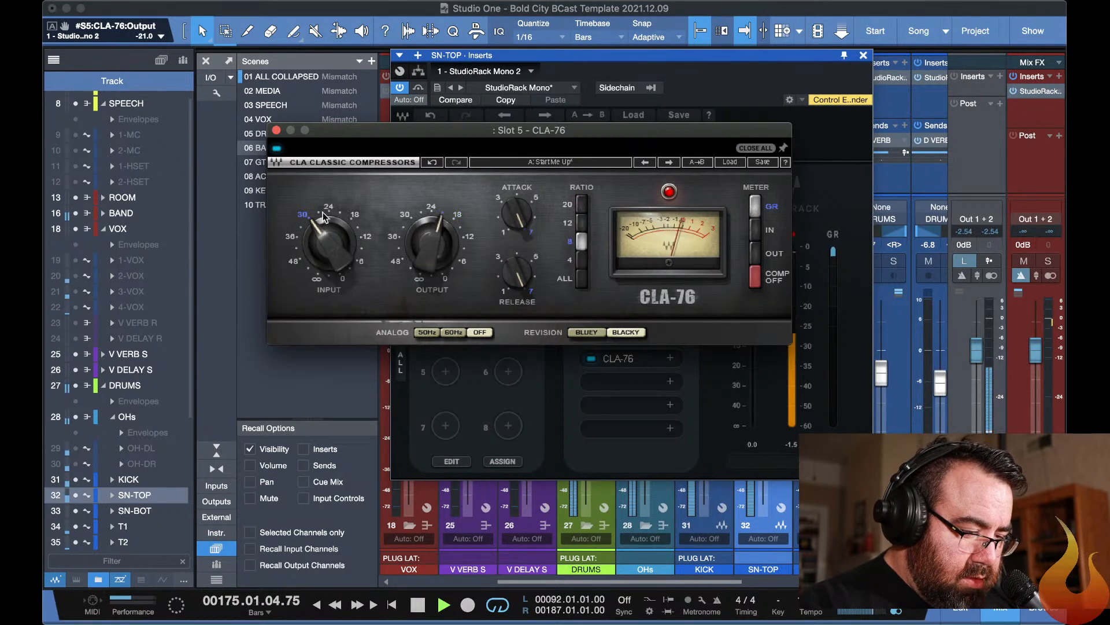
pyautogui.moveTo(324, 217); pyautogui.dragTo(316, 215)
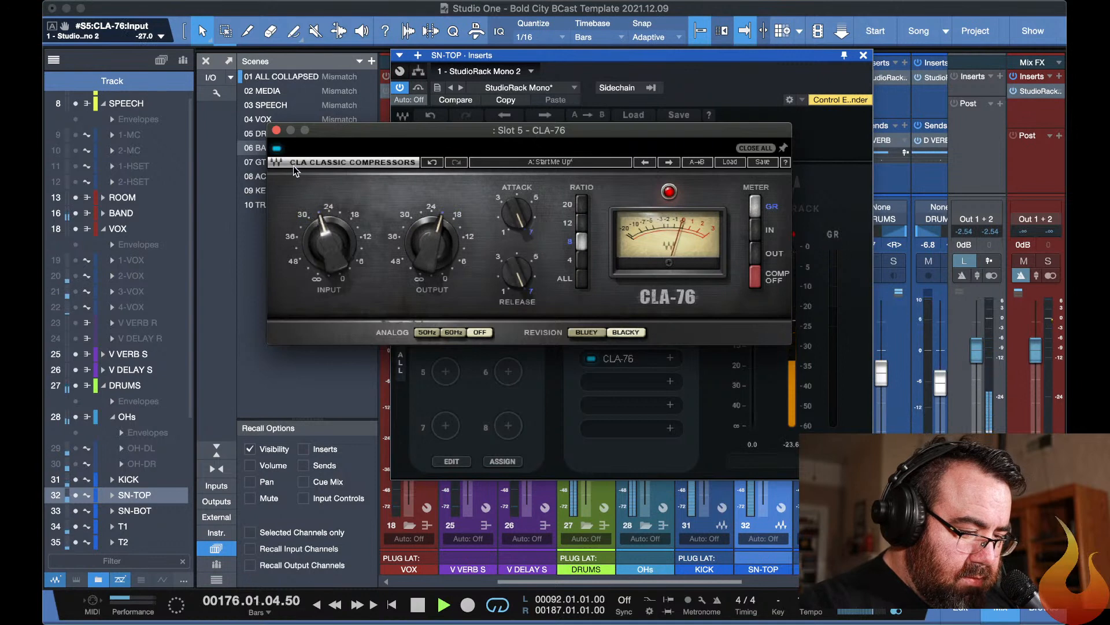
# Compare the snare with the CLA-76 bypassed and active, and set release 6.06, attack 5.97, input -30 and output -18.
pyautogui.click(276, 148)
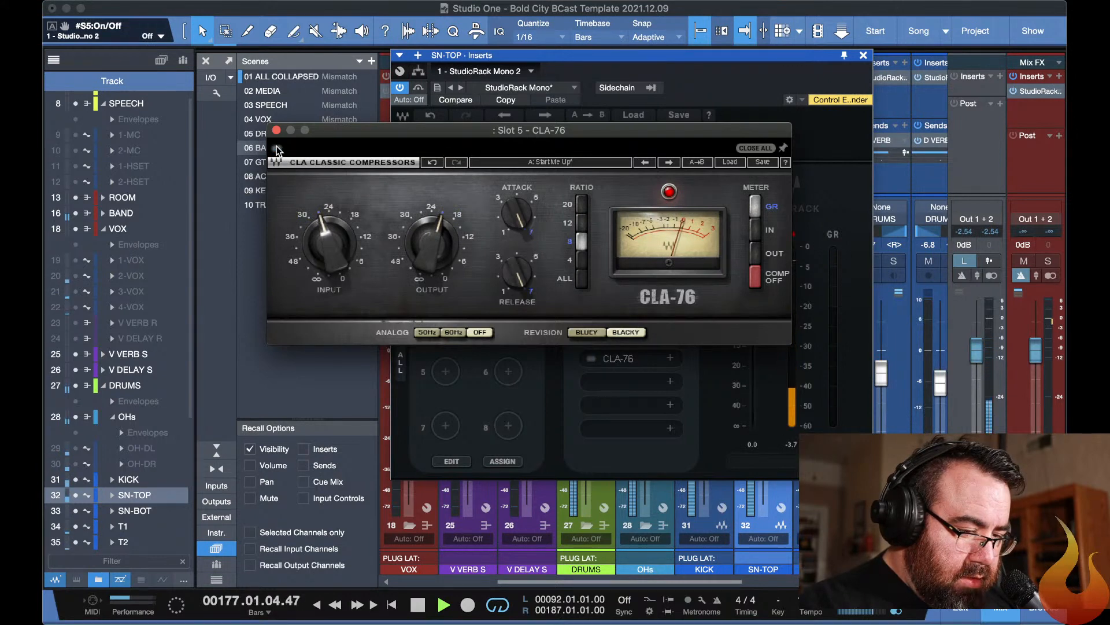
pyautogui.click(276, 148)
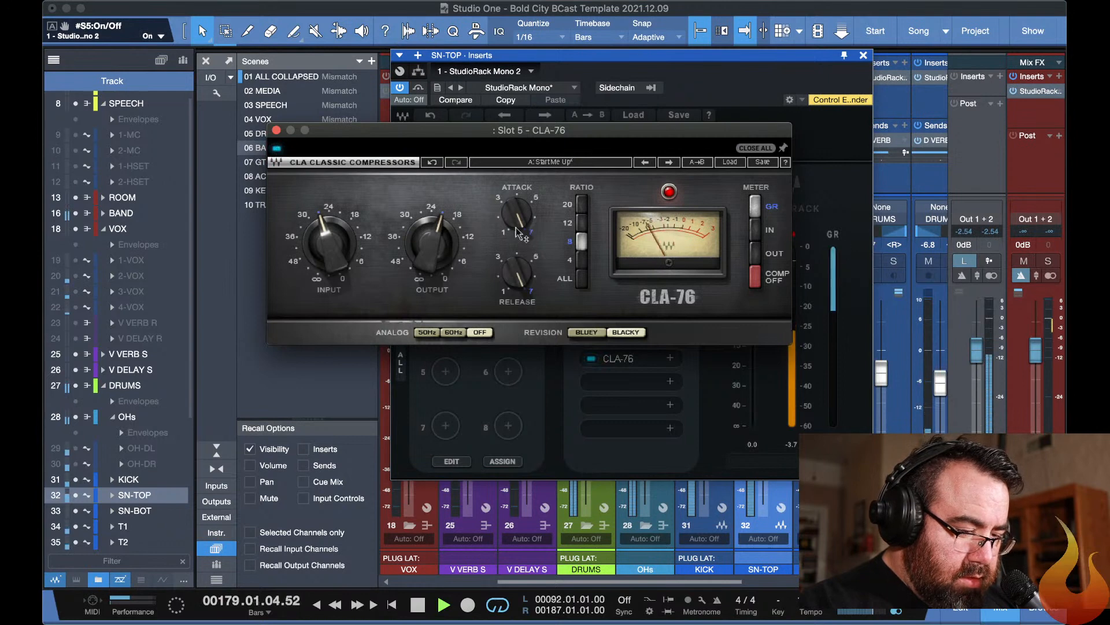
pyautogui.moveTo(517, 272); pyautogui.dragTo(517, 287)
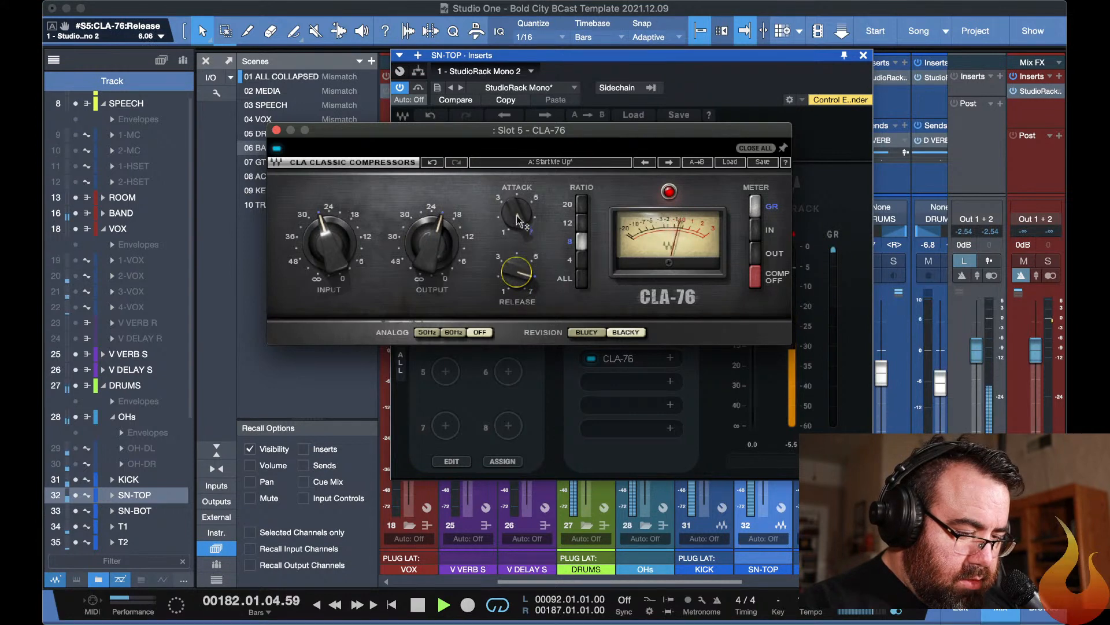
pyautogui.moveTo(517, 214); pyautogui.dragTo(521, 217)
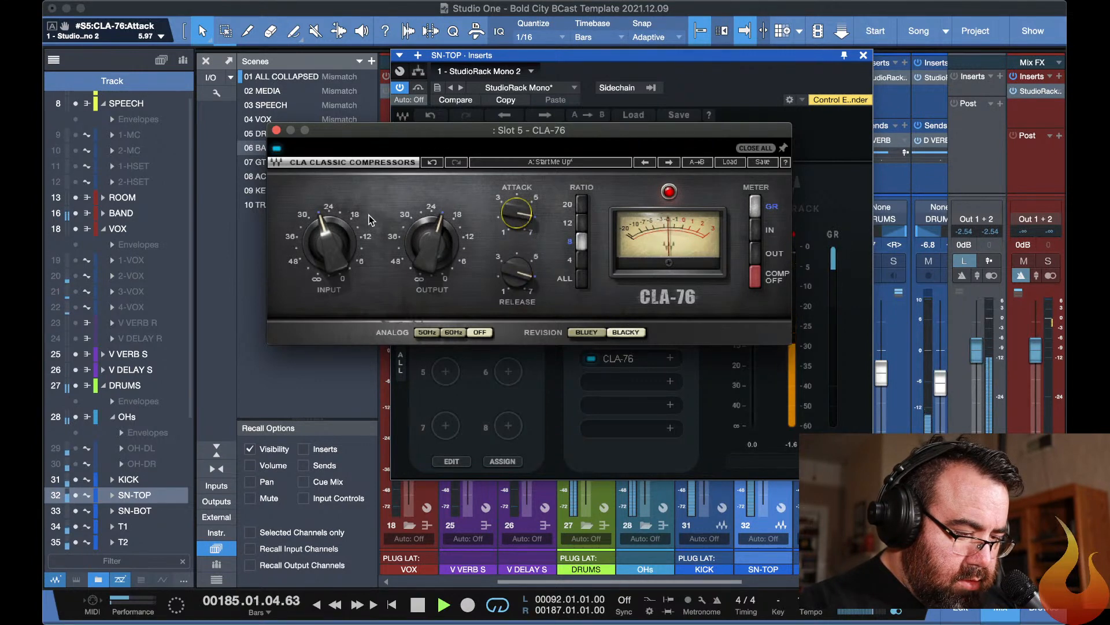
pyautogui.click(307, 218)
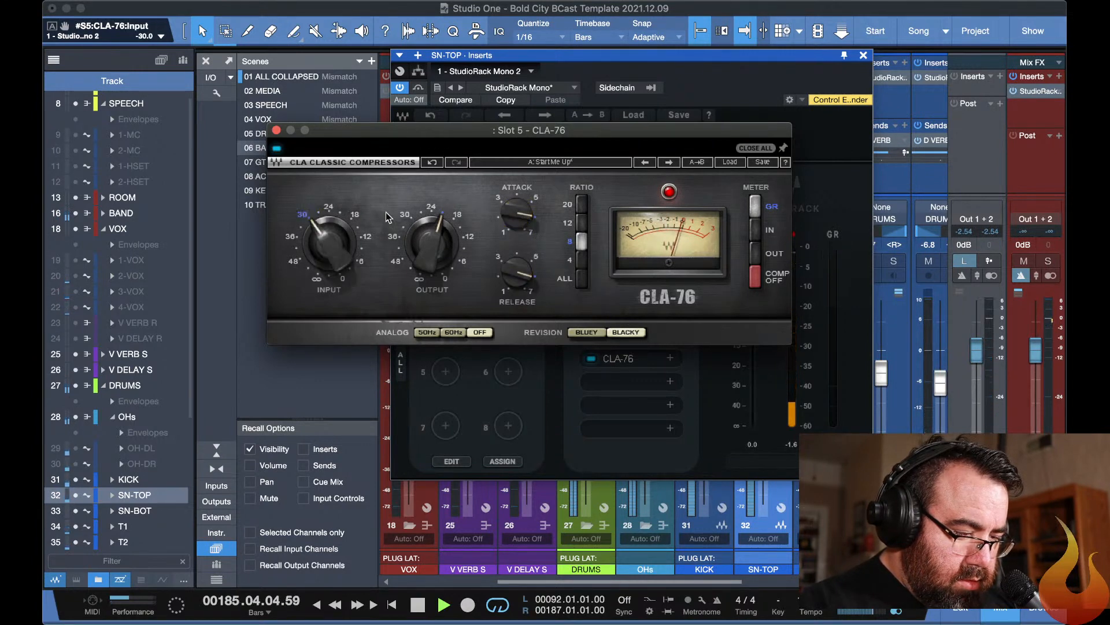
pyautogui.click(458, 218)
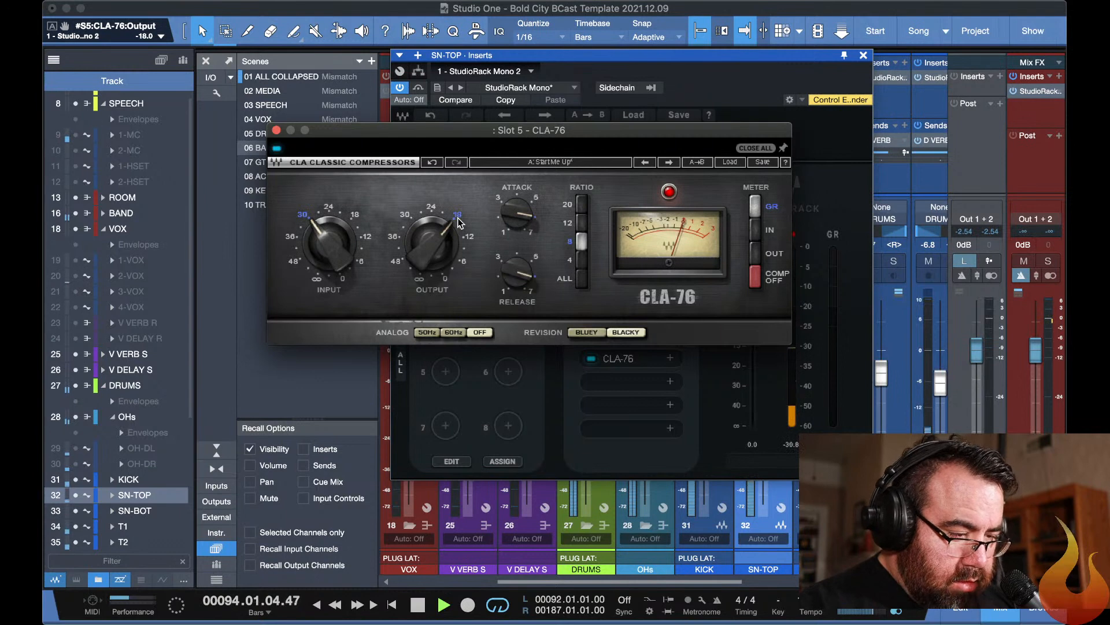
# Compare the snare with and without the CLA-76, close its plug-in windows and unsolo SN-TOP.
pyautogui.moveTo(410, 131); pyautogui.dragTo(366, 46)
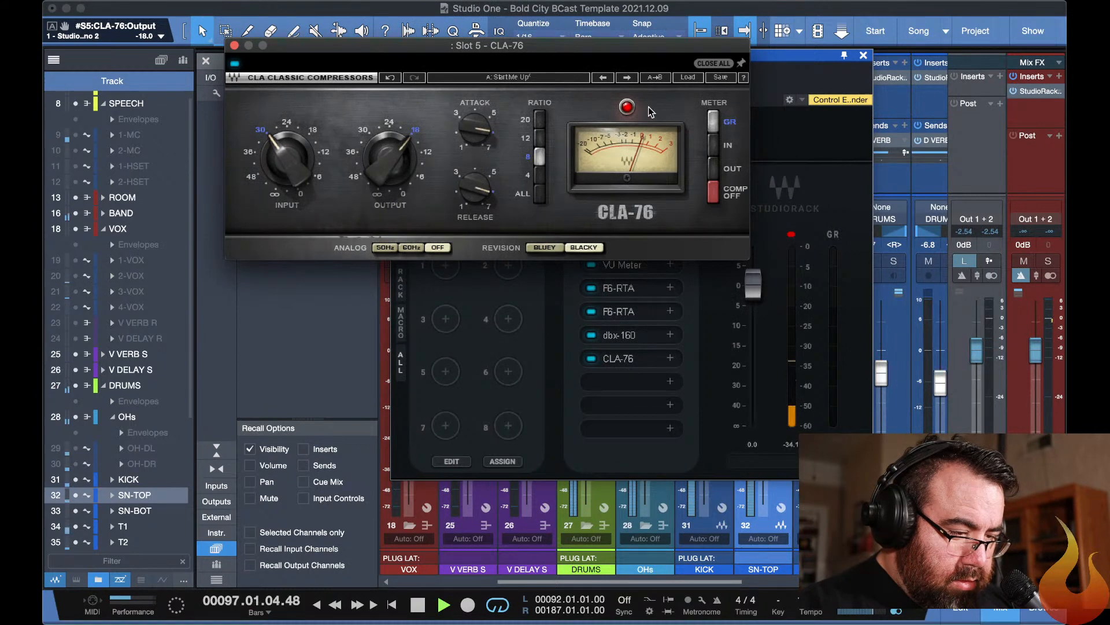
pyautogui.click(624, 110)
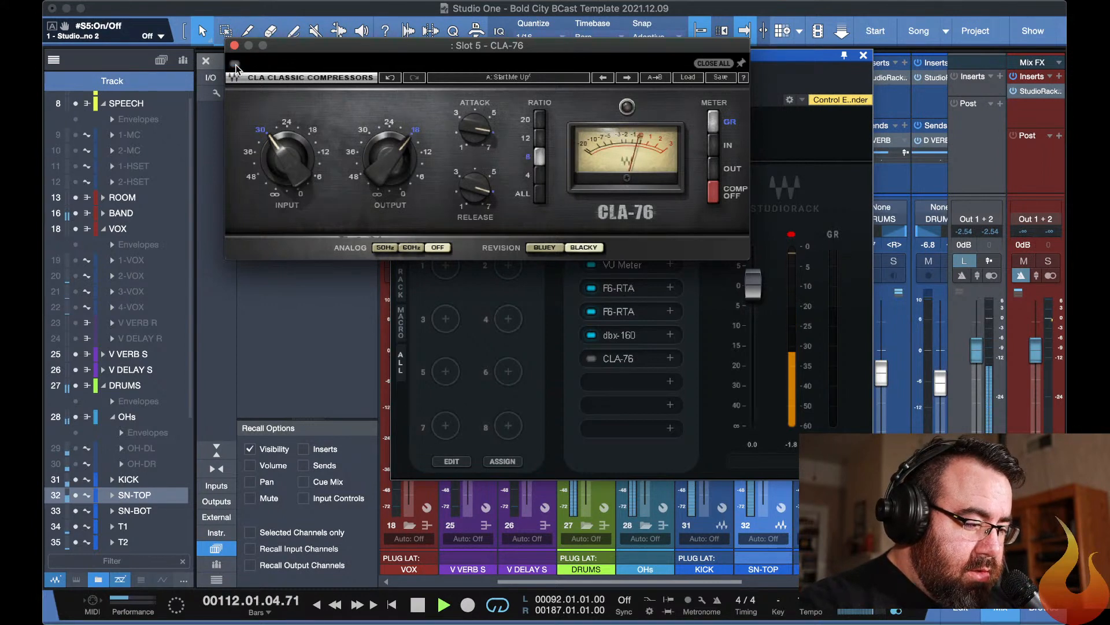
pyautogui.press('Escape')
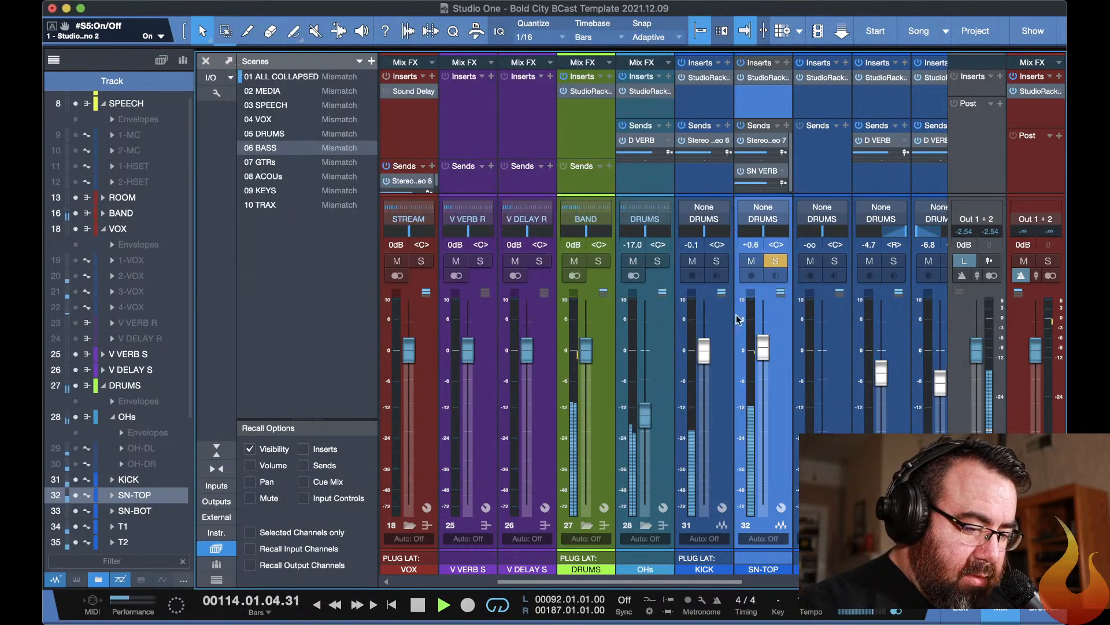
pyautogui.click(776, 262)
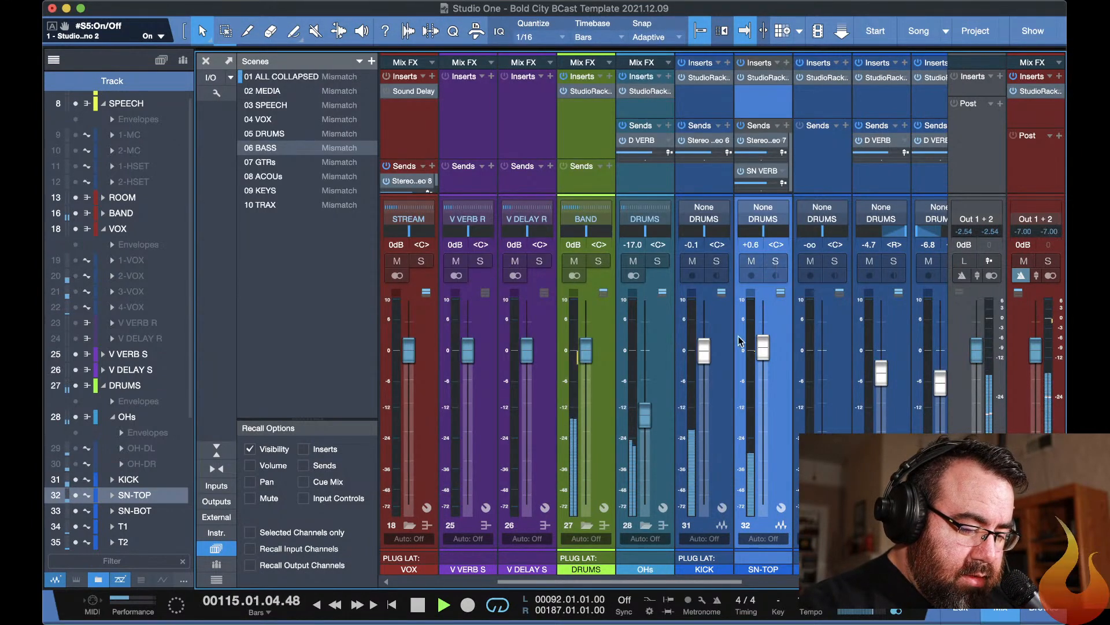
# Expand the eGTRs group's channels and raise the GTR-1 fader to -4.9 dB.
pyautogui.hscroll(8, 654, 541)
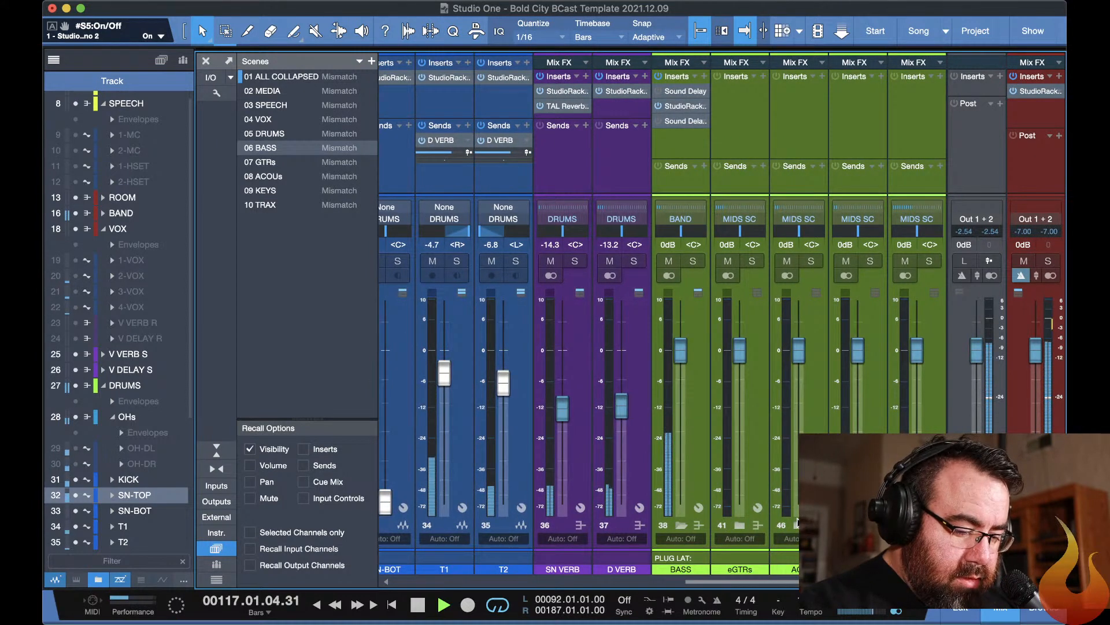
pyautogui.click(740, 526)
pyautogui.moveTo(796, 502); pyautogui.dragTo(792, 379)
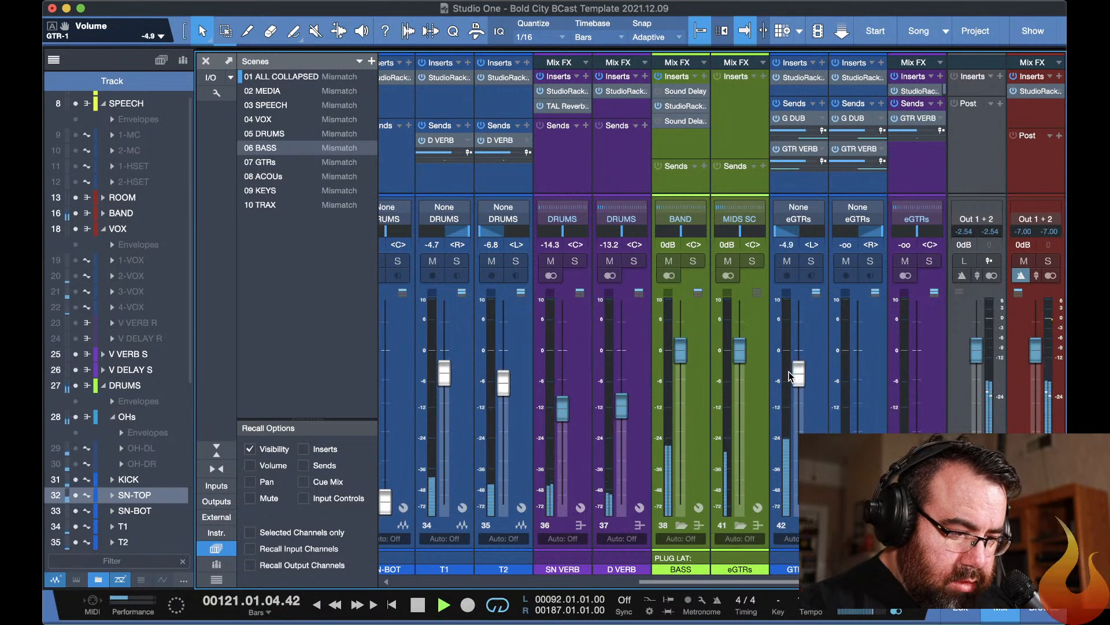
# Set the input gain of GTR-1's StudioRack to 7.0 and close the plug-in windows.
pyautogui.click(798, 77)
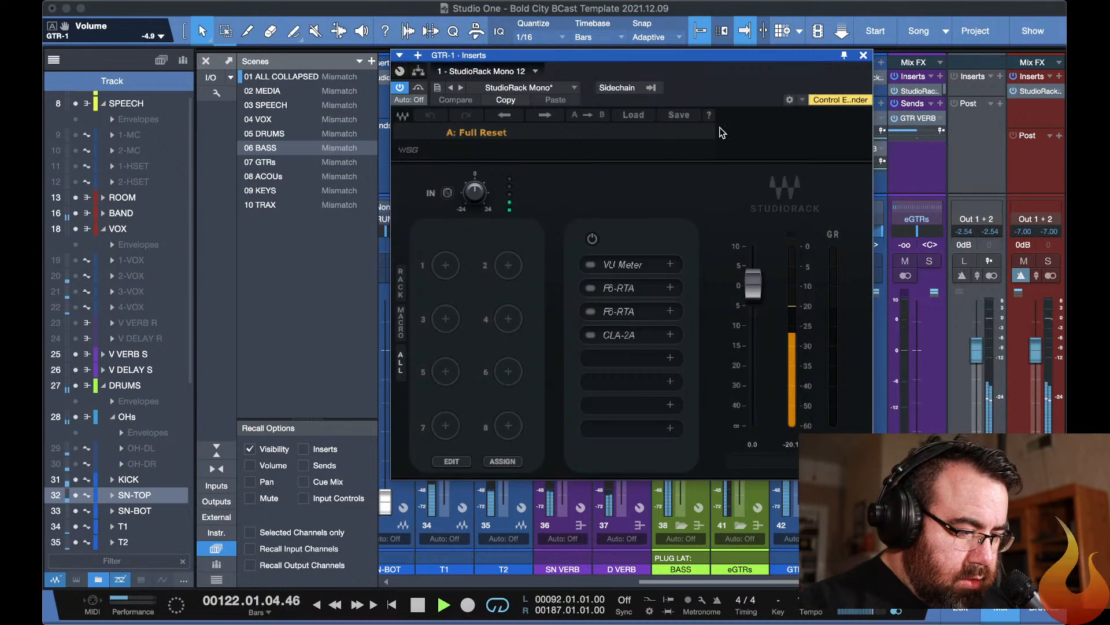
pyautogui.moveTo(478, 195); pyautogui.dragTo(477, 164)
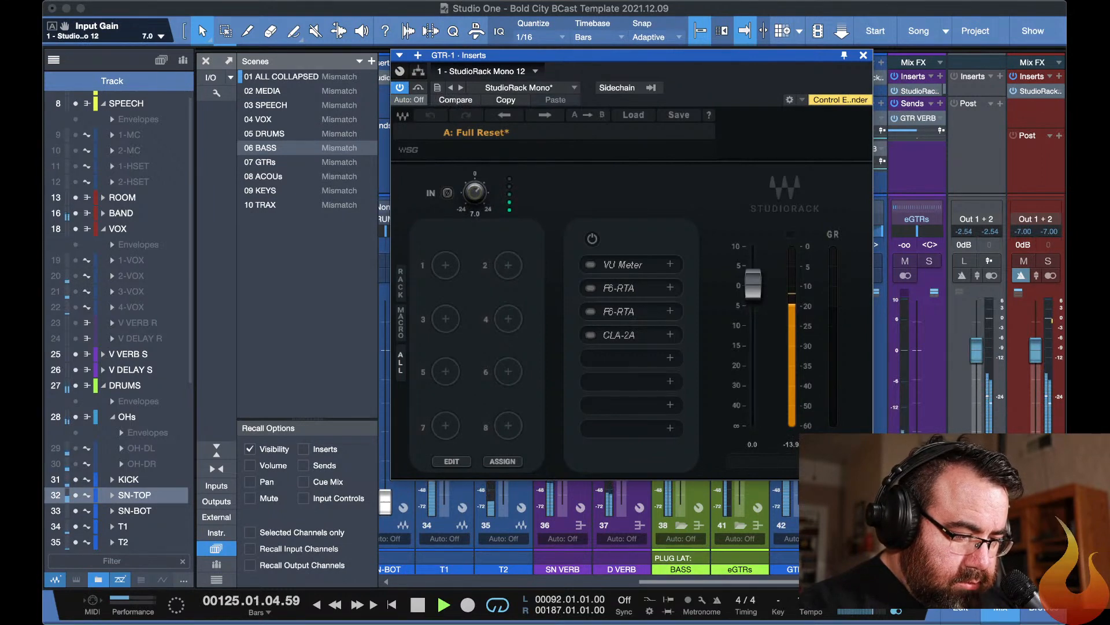
pyautogui.press('super+w')
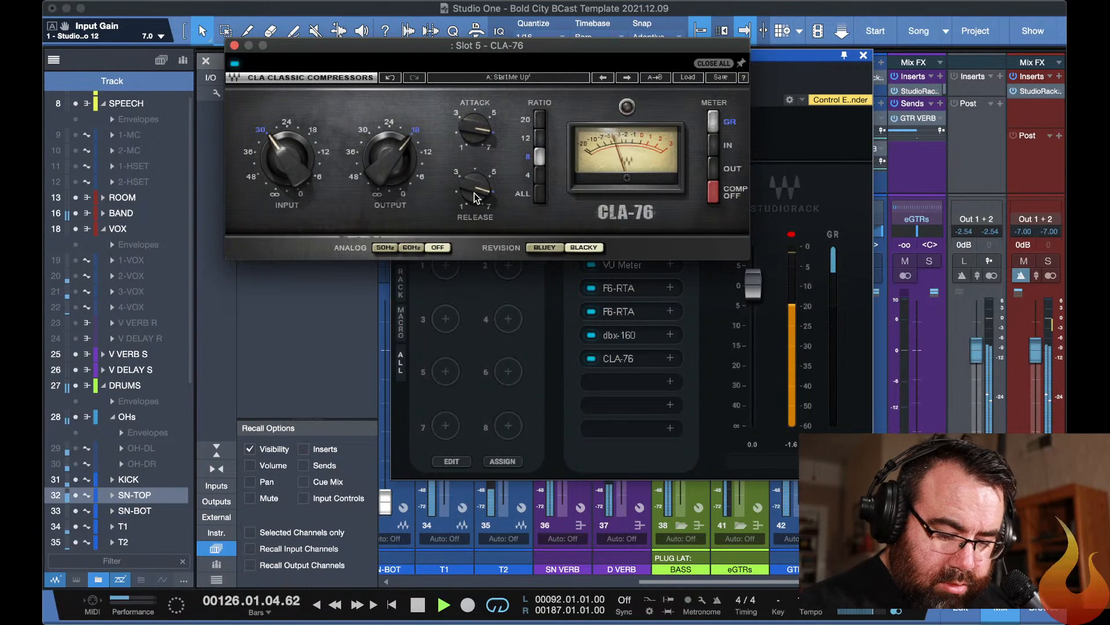
pyautogui.press('super+w')
# Find the guitar tracks in the arrangement, move playback to about bar 158 and return to the mixer.
pyautogui.press('F3')
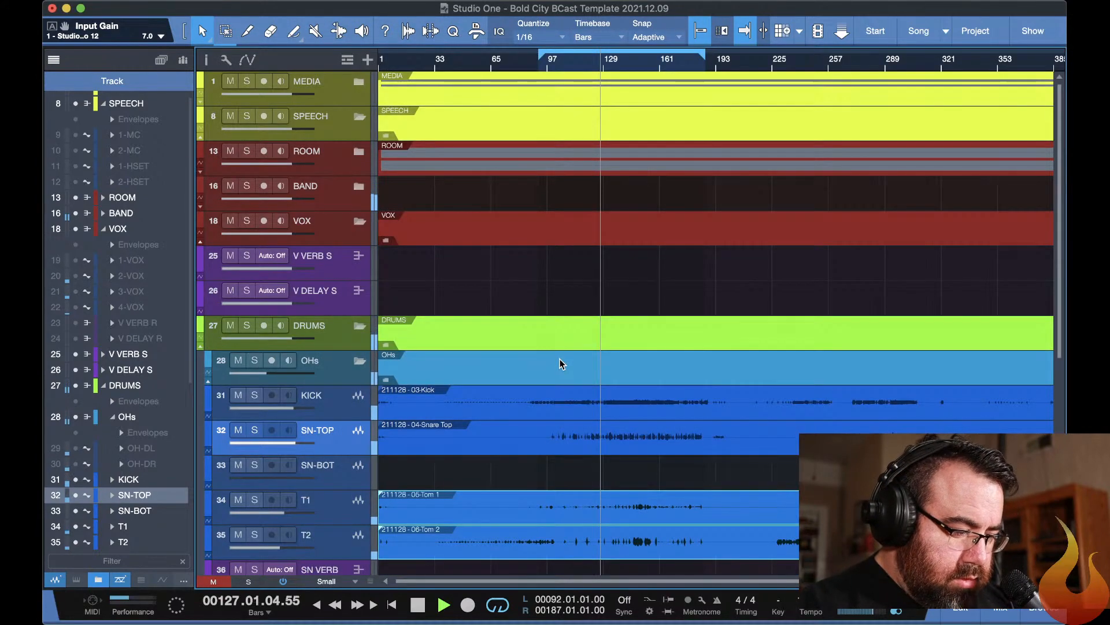
pyautogui.scroll(-8, 560, 362)
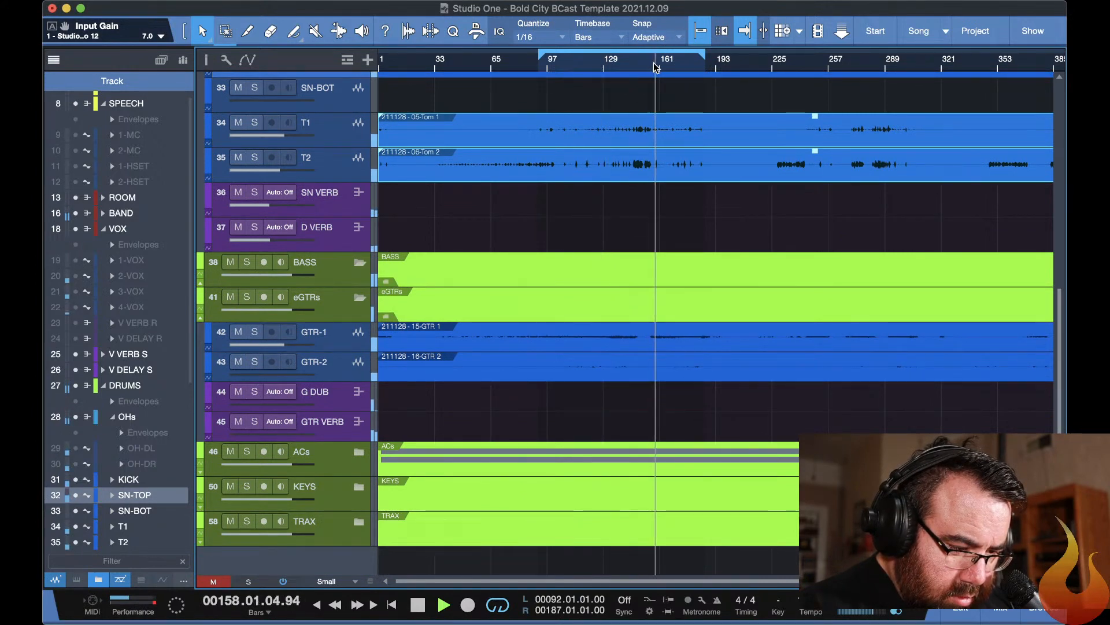
pyautogui.press('F11')
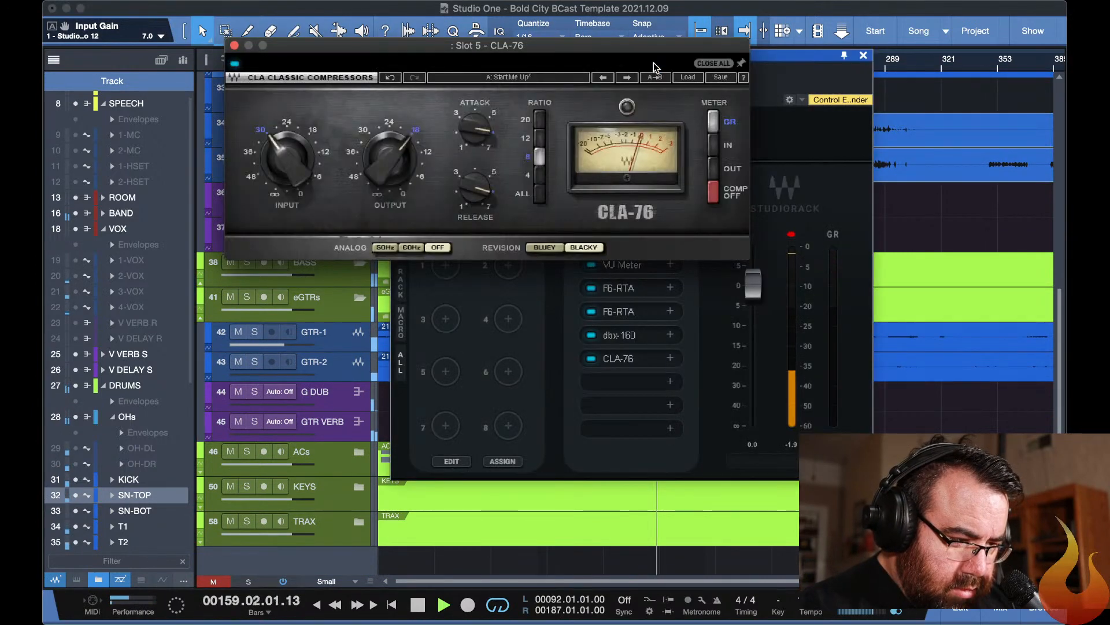
pyautogui.press('F11')
pyautogui.press('F3')
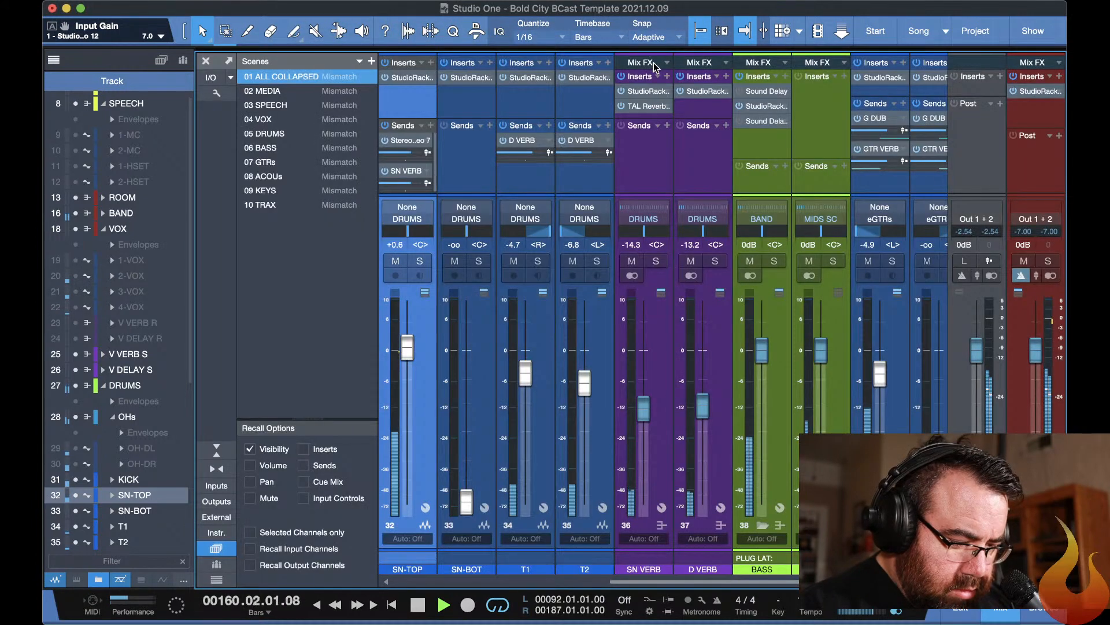
# Recheck the level and input gain in GTR-1's StudioRack, close it and bring the electric guitar channels into view.
pyautogui.click(877, 75)
pyautogui.click(877, 76)
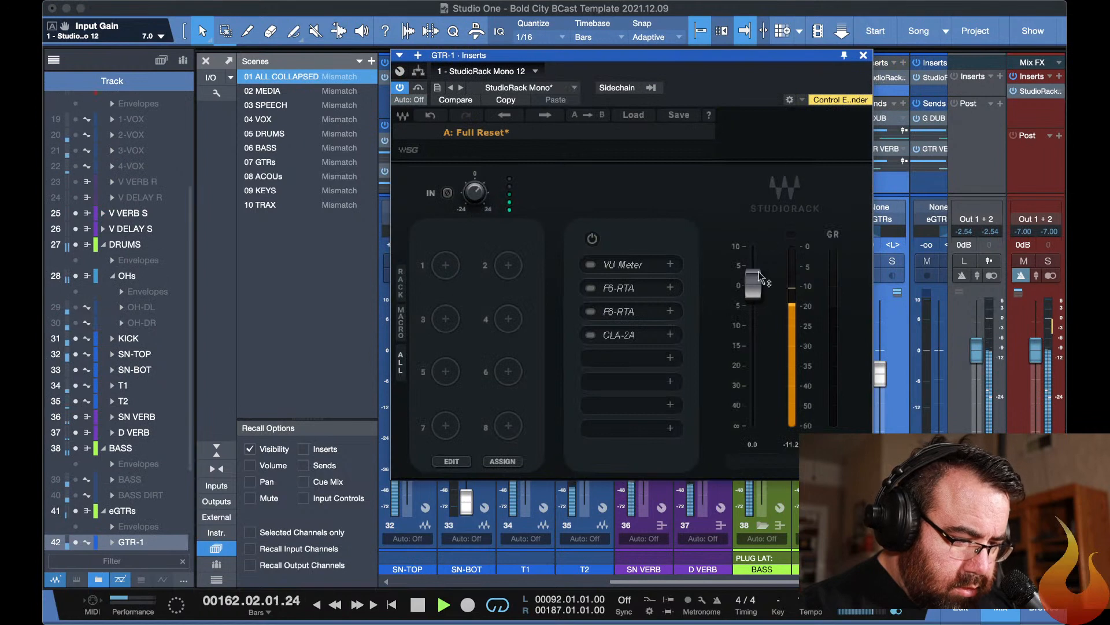
pyautogui.moveTo(476, 198)
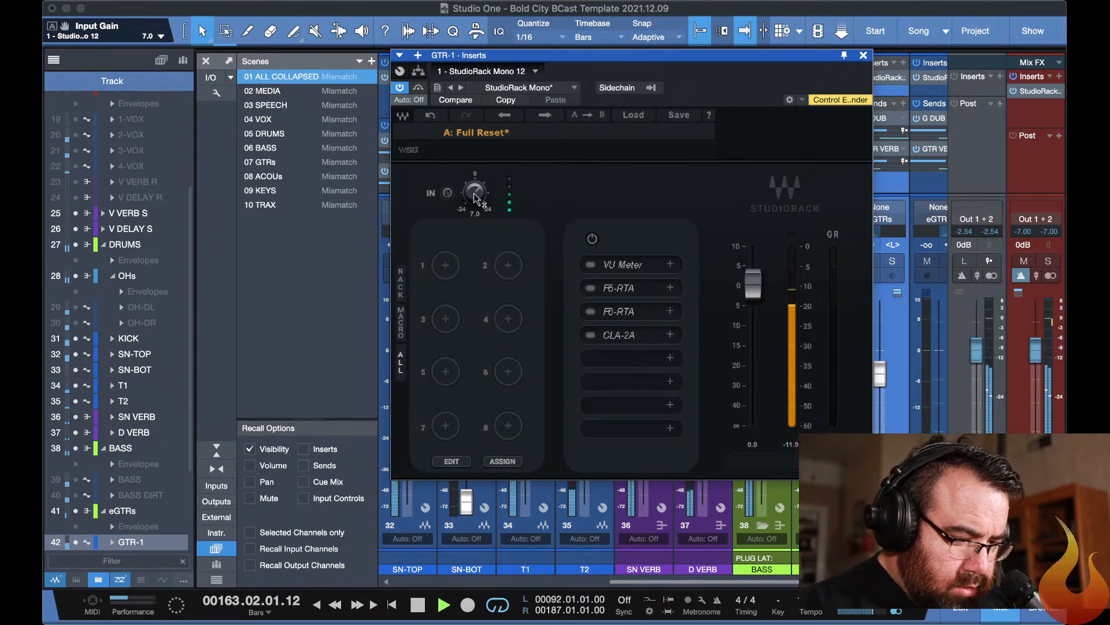
pyautogui.press('Escape')
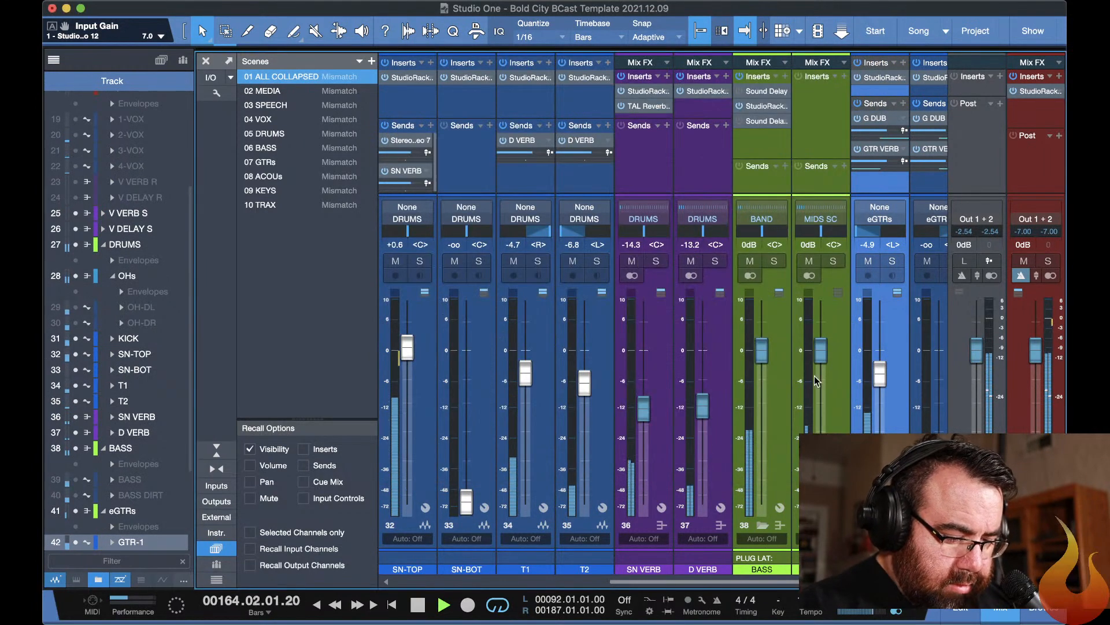
pyautogui.hscroll(5, 675, 546)
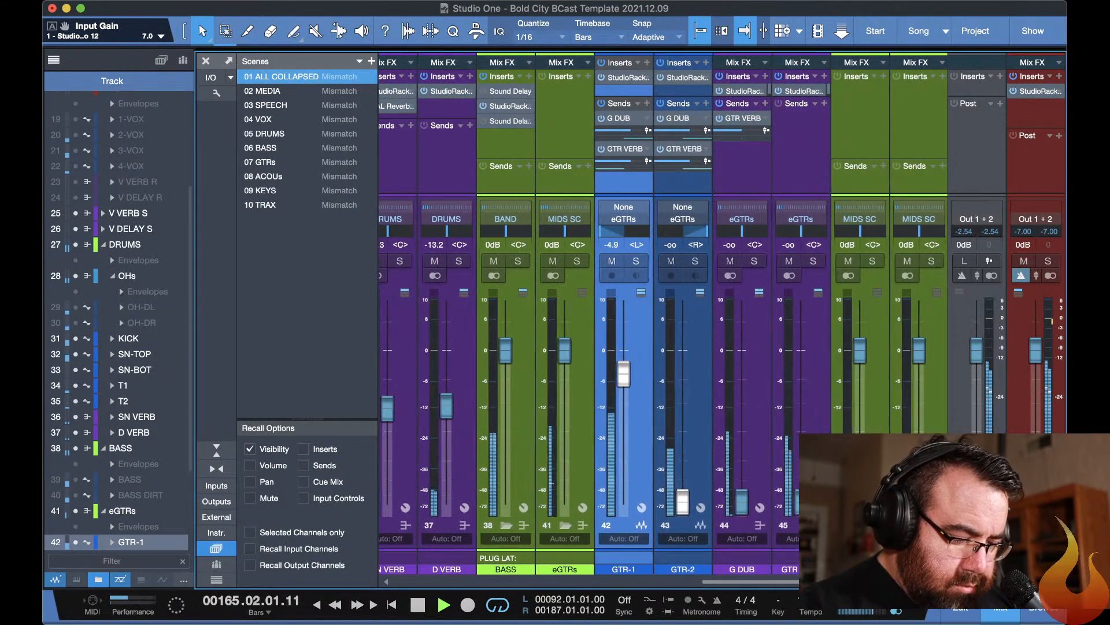
# Solo the GTR-1 and G DUB channels and raise the G DUB fader to -27.1 dB.
pyautogui.click(636, 260)
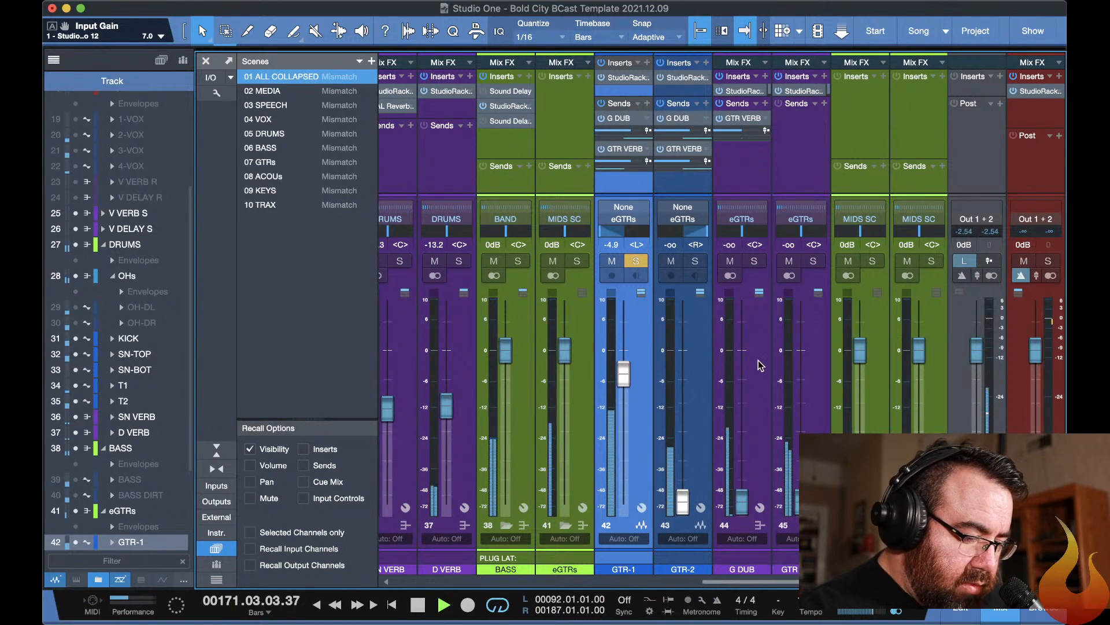
pyautogui.moveTo(741, 497); pyautogui.dragTo(731, 432)
pyautogui.click(755, 261)
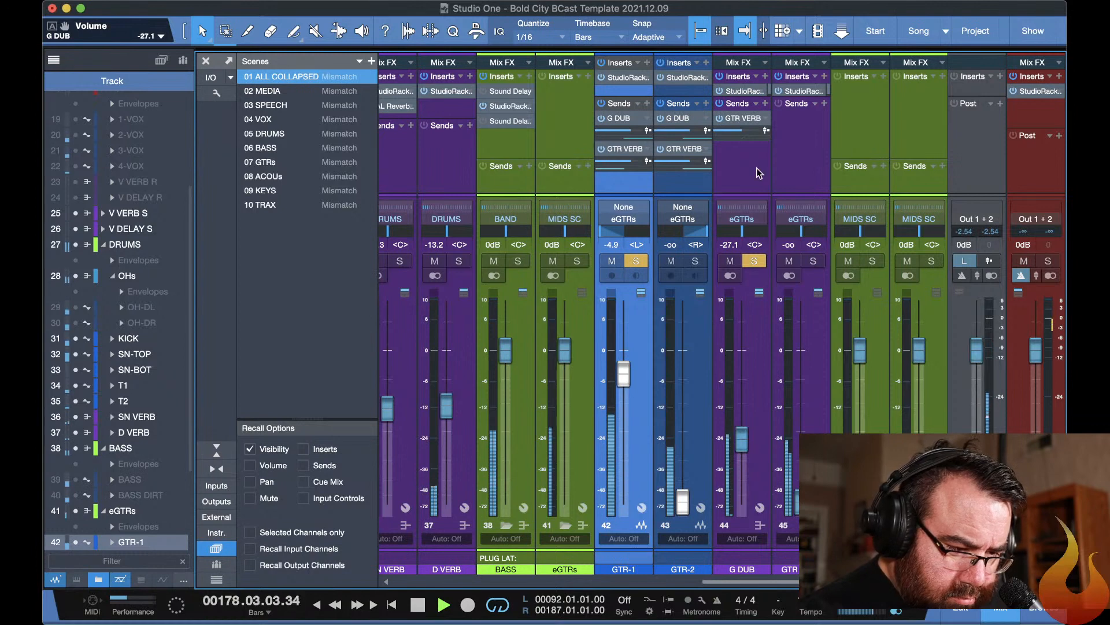
# Check the F6-RTA EQ in G DUB's StudioRack, close it and set the G DUB fader to 0 dB.
pyautogui.click(737, 89)
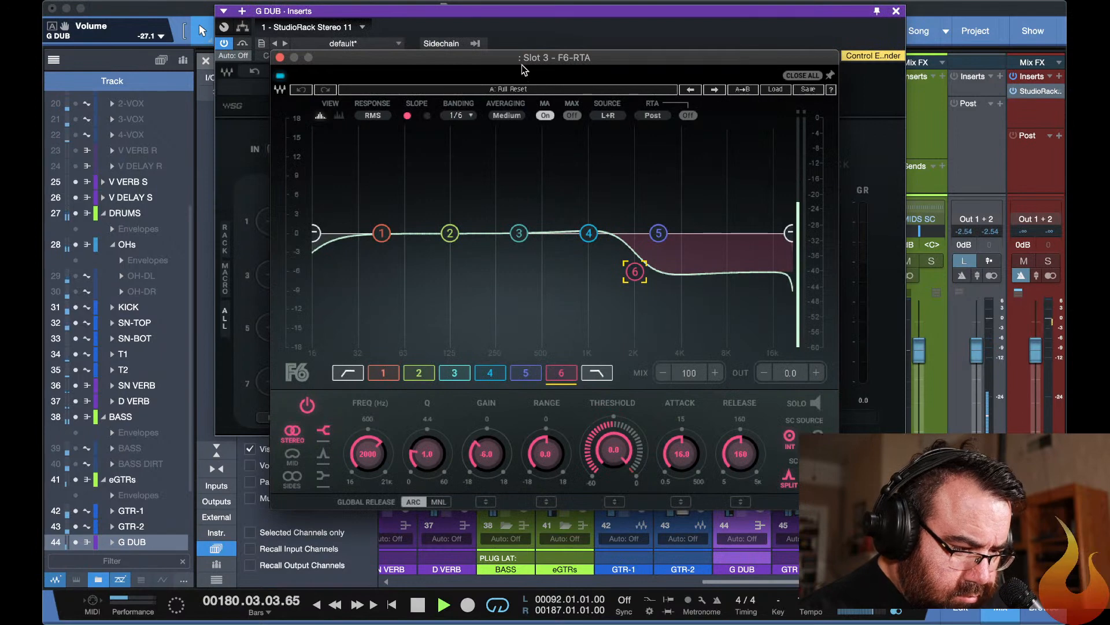
pyautogui.click(804, 76)
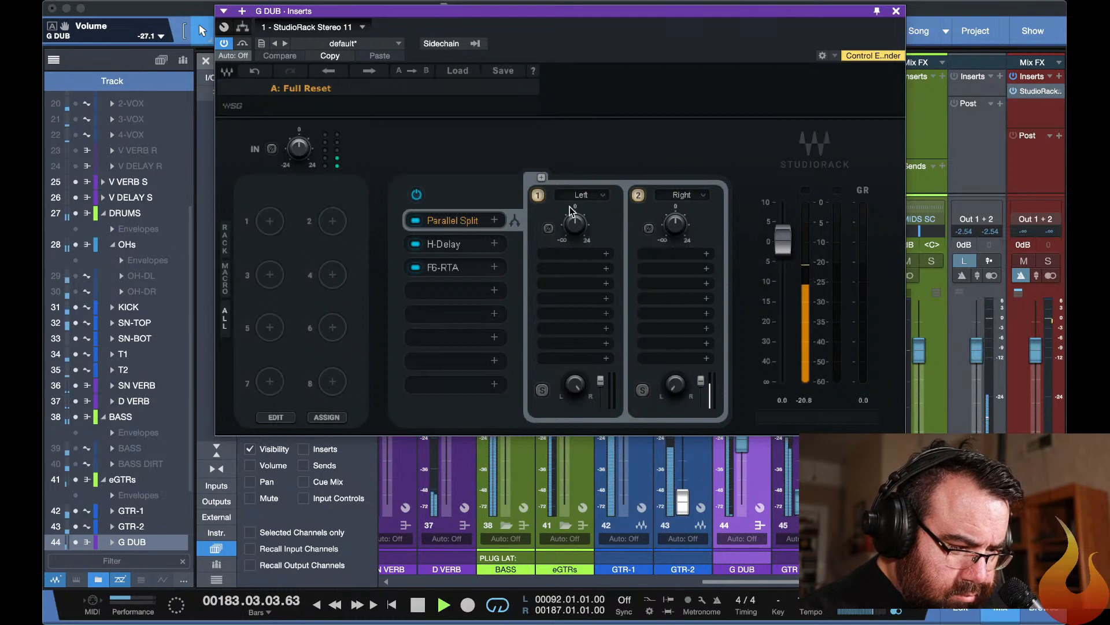
pyautogui.click(896, 11)
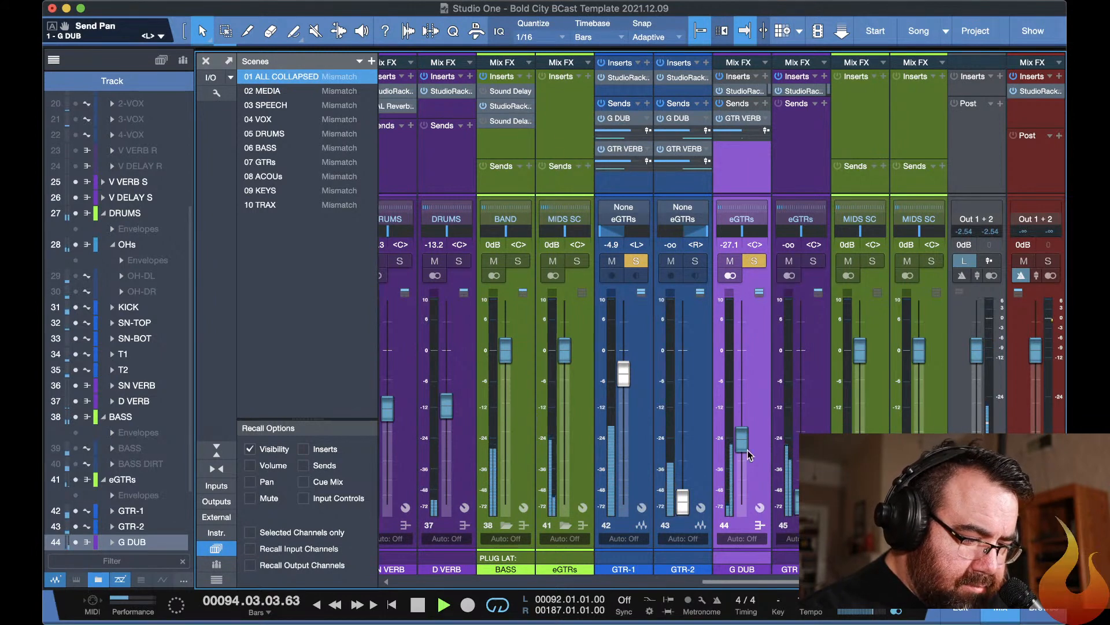
pyautogui.moveTo(742, 441); pyautogui.dragTo(745, 392)
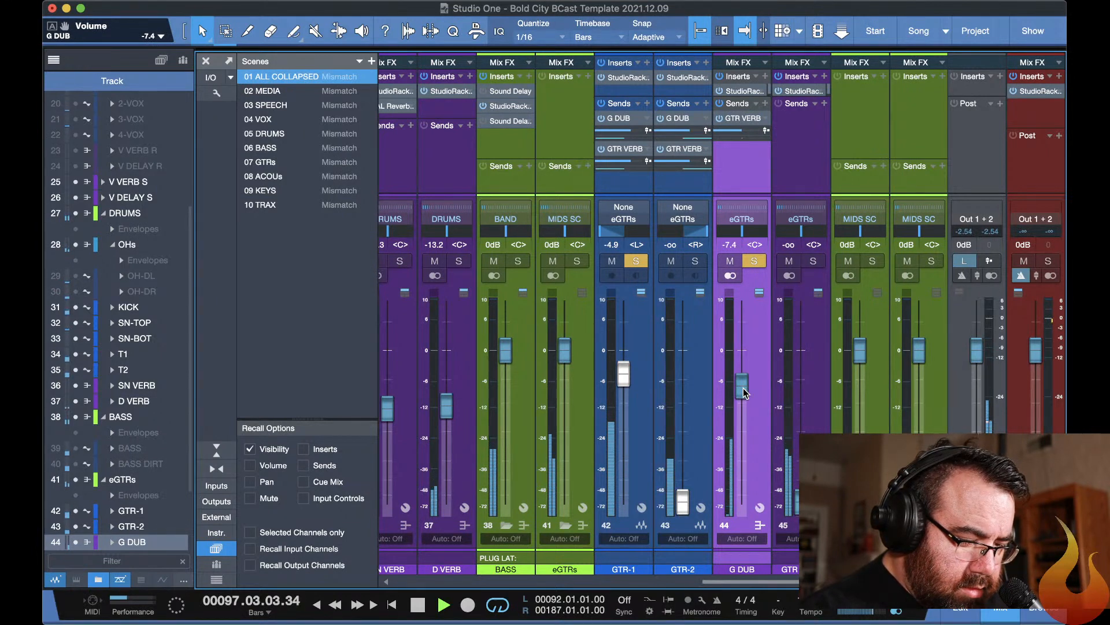
pyautogui.keyDown('alt'); pyautogui.click(743, 385); pyautogui.keyUp('alt')
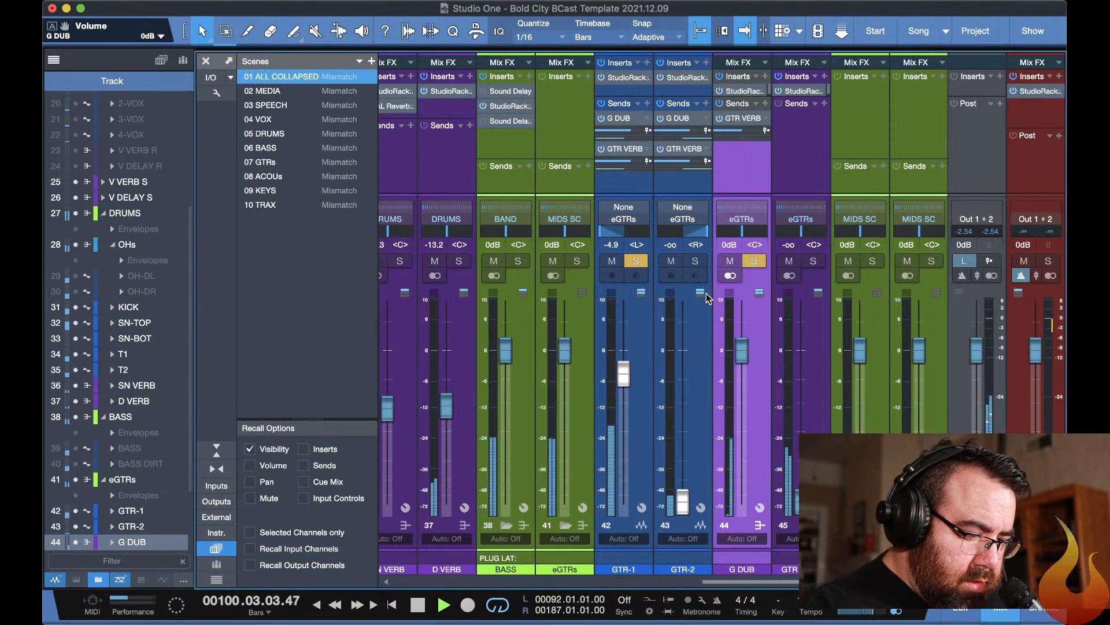
# Audition GTR-1 without G DUB soloed, panned to the centre and back to L99, and solo G DUB again.
pyautogui.click(753, 261)
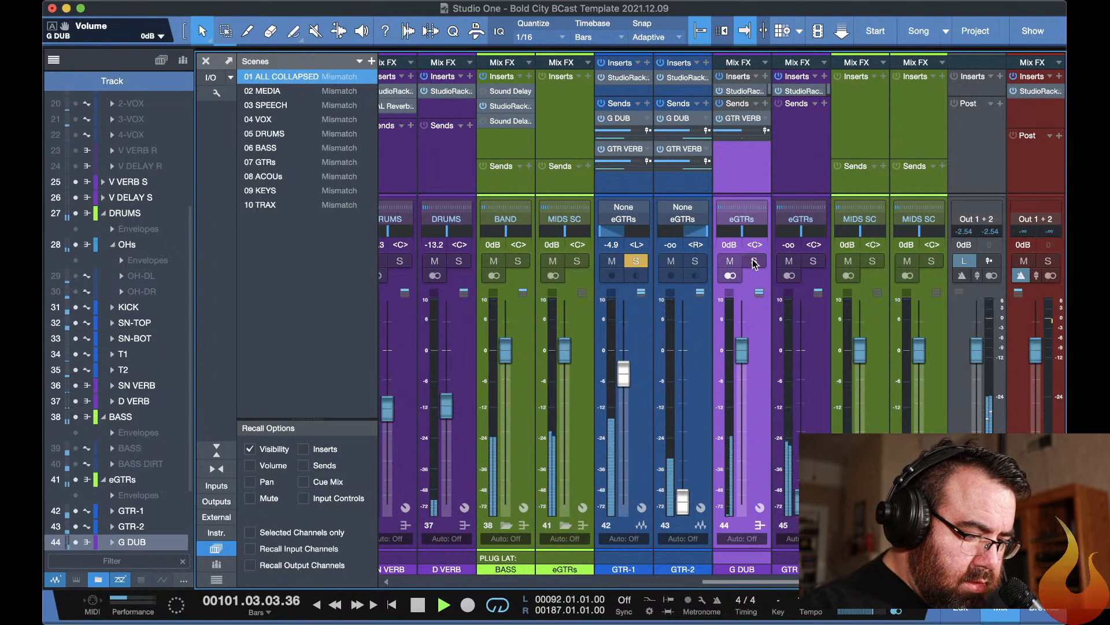
pyautogui.moveTo(618, 234); pyautogui.dragTo(628, 234)
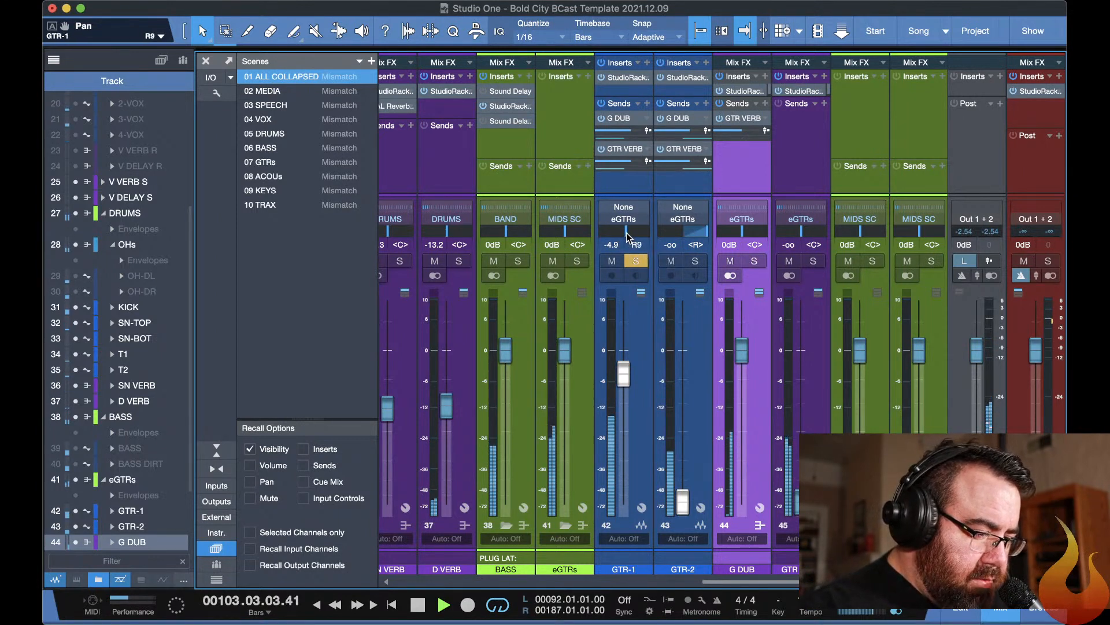
pyautogui.keyDown('alt'); pyautogui.click(628, 234); pyautogui.keyUp('alt')
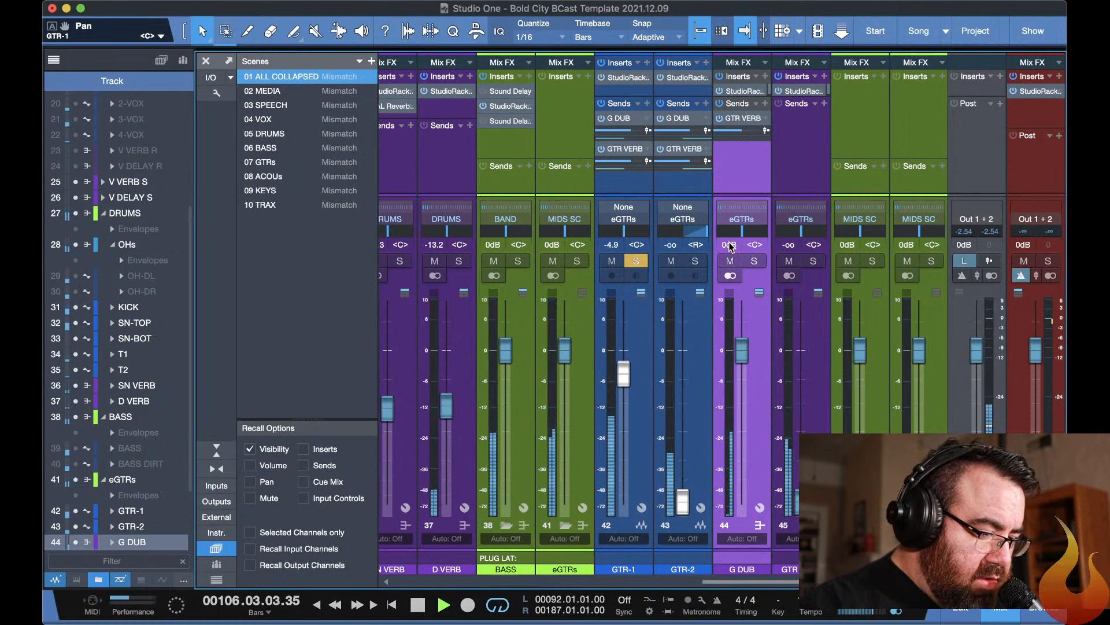
pyautogui.moveTo(628, 234); pyautogui.dragTo(630, 236)
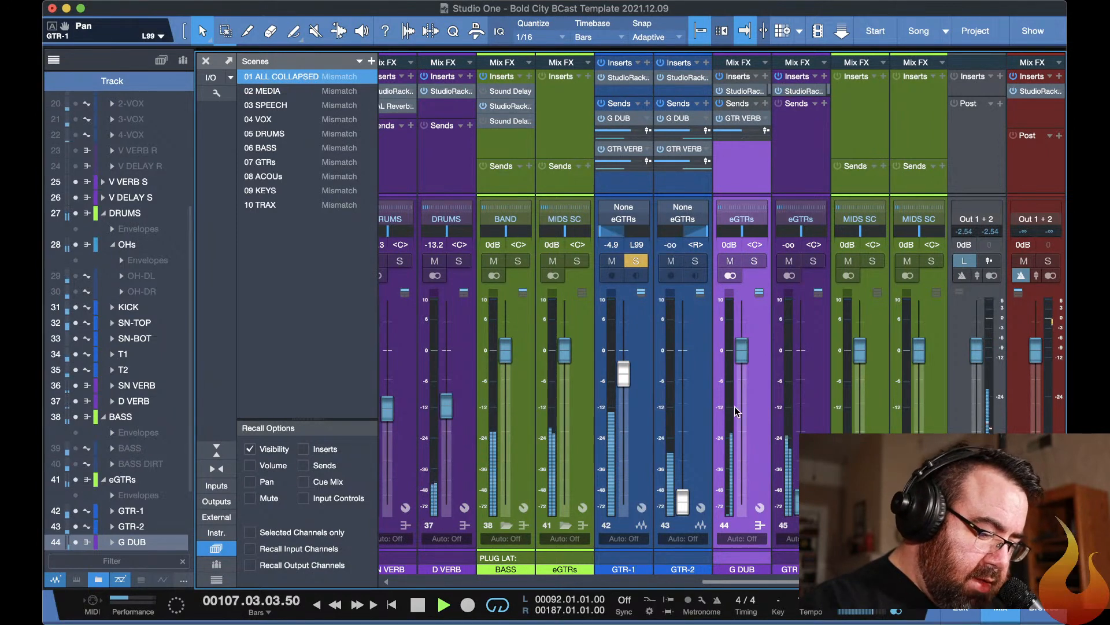
pyautogui.click(754, 261)
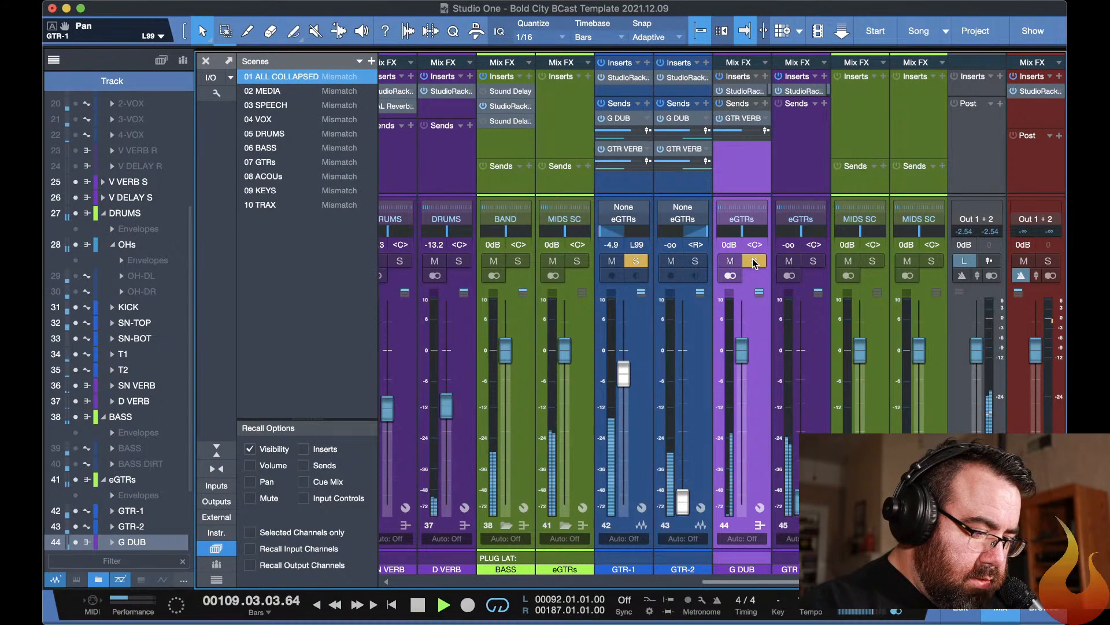
# Compare H-Delay off and on in G DUB's StudioRack, inspect its delay time, stop playback and close H-Delay.
pyautogui.click(740, 92)
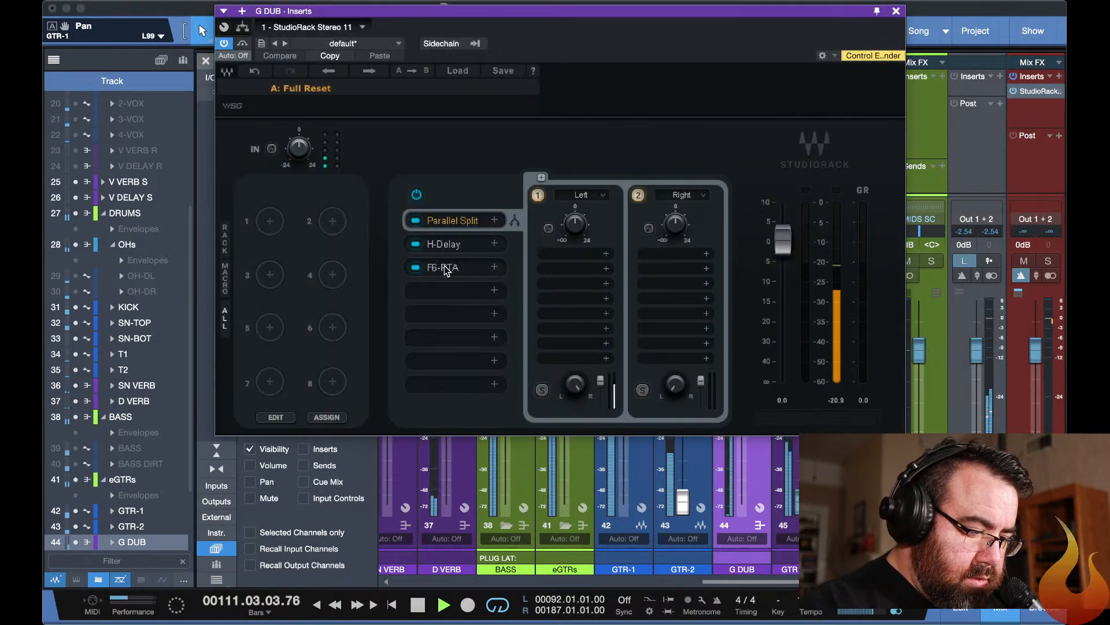
pyautogui.click(416, 244)
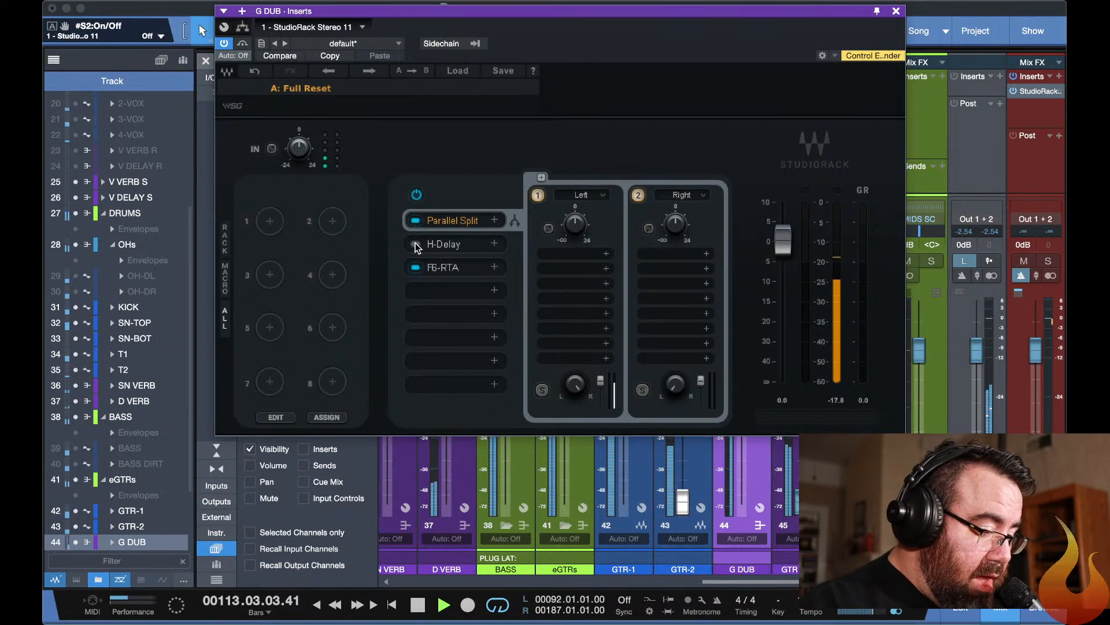
pyautogui.click(416, 244)
pyautogui.click(443, 242)
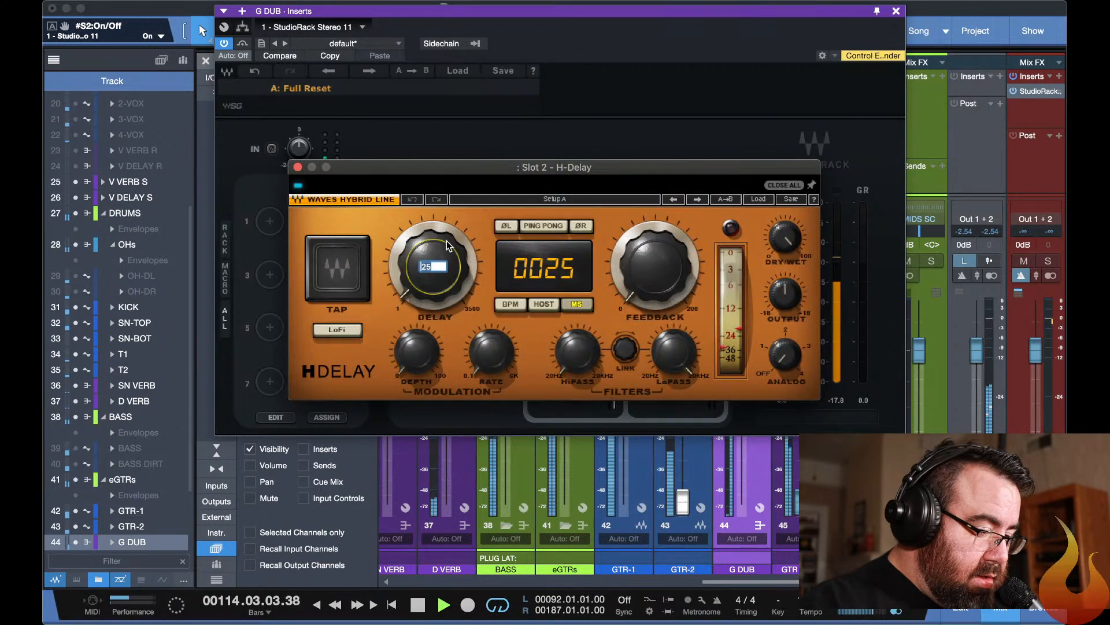
pyautogui.click(449, 246)
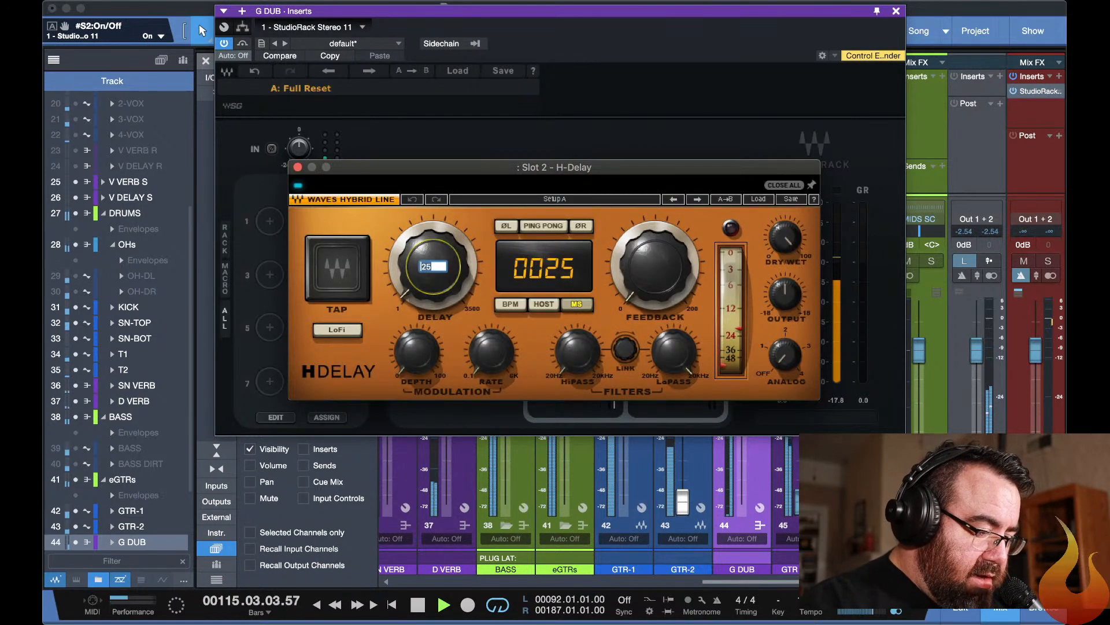
pyautogui.click(478, 223)
pyautogui.press('space')
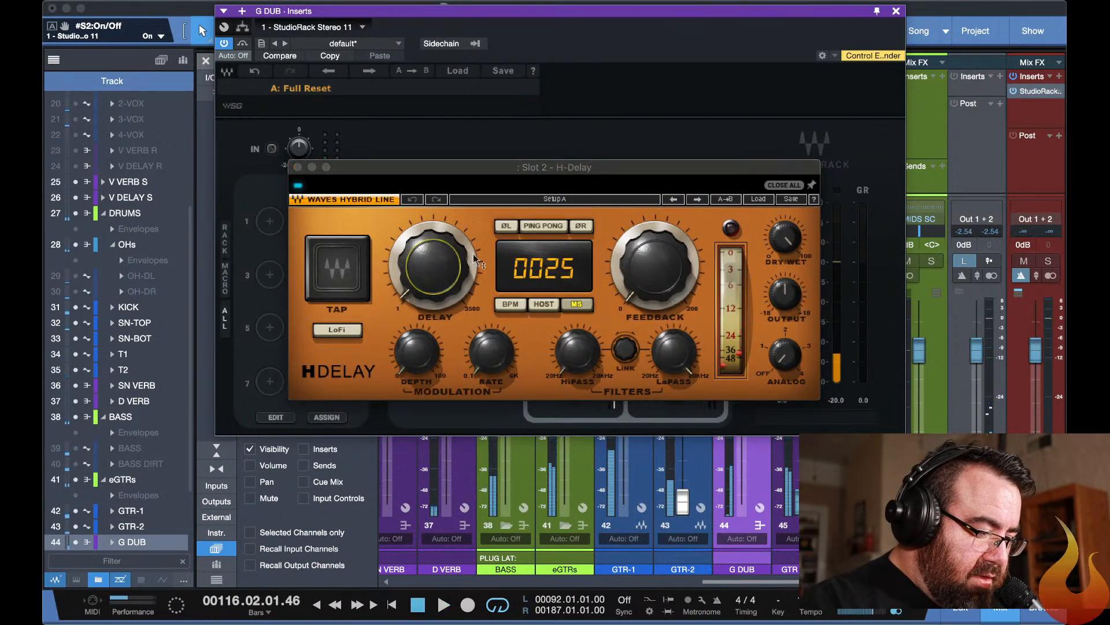
pyautogui.press('super+w')
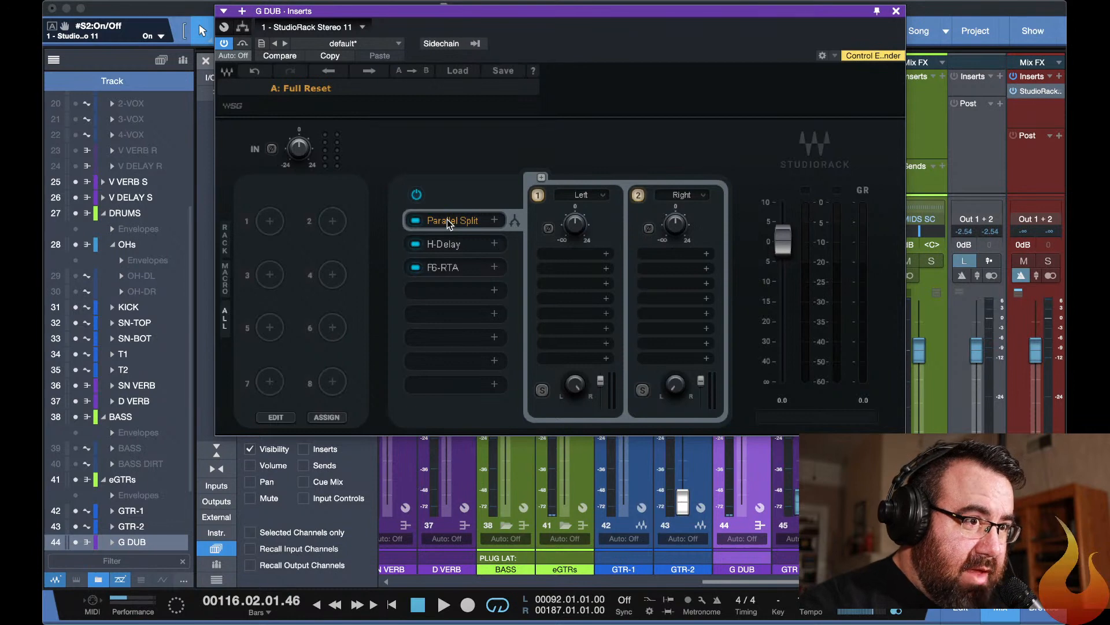
# Try a delay time of 41 ms in G DUB's H-Delay and play the song to hear it.
pyautogui.click(442, 249)
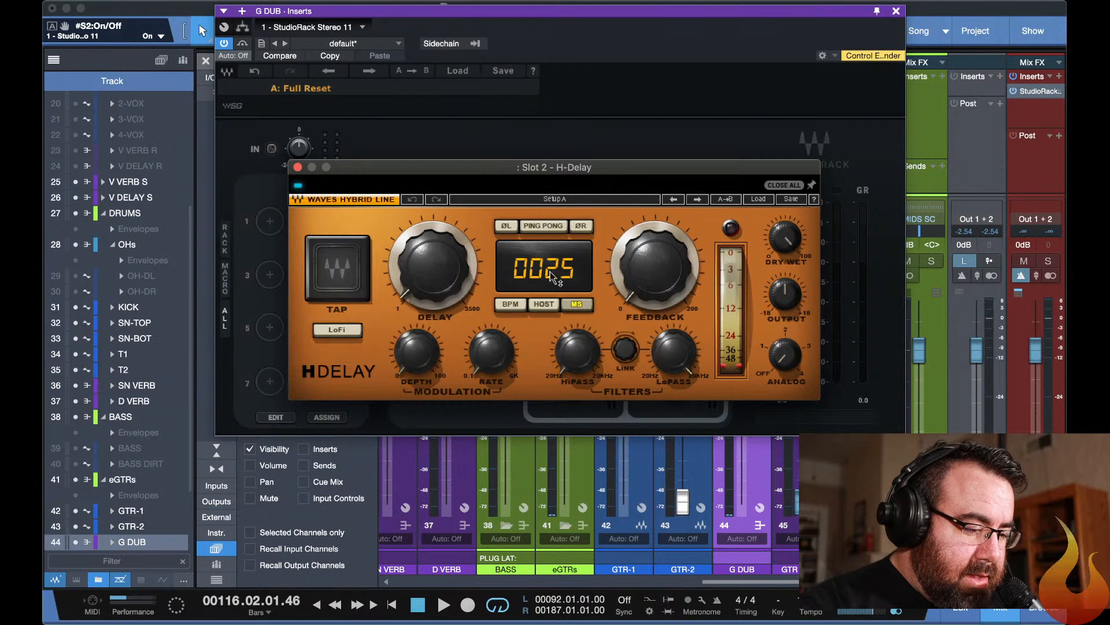
pyautogui.click(429, 274)
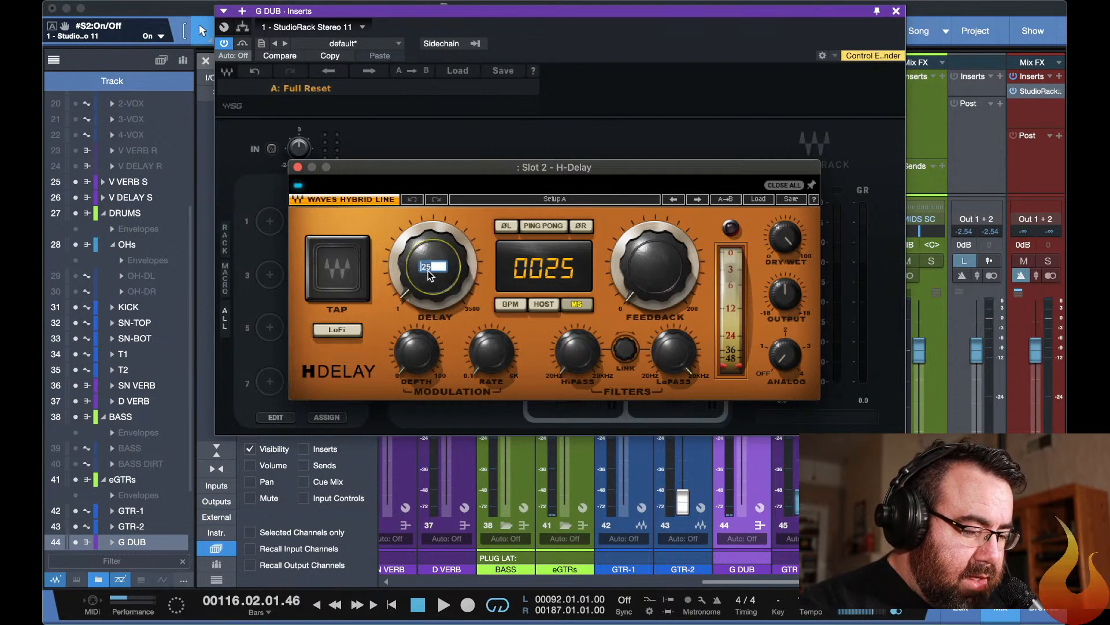
pyautogui.write('41')
pyautogui.press('Return')
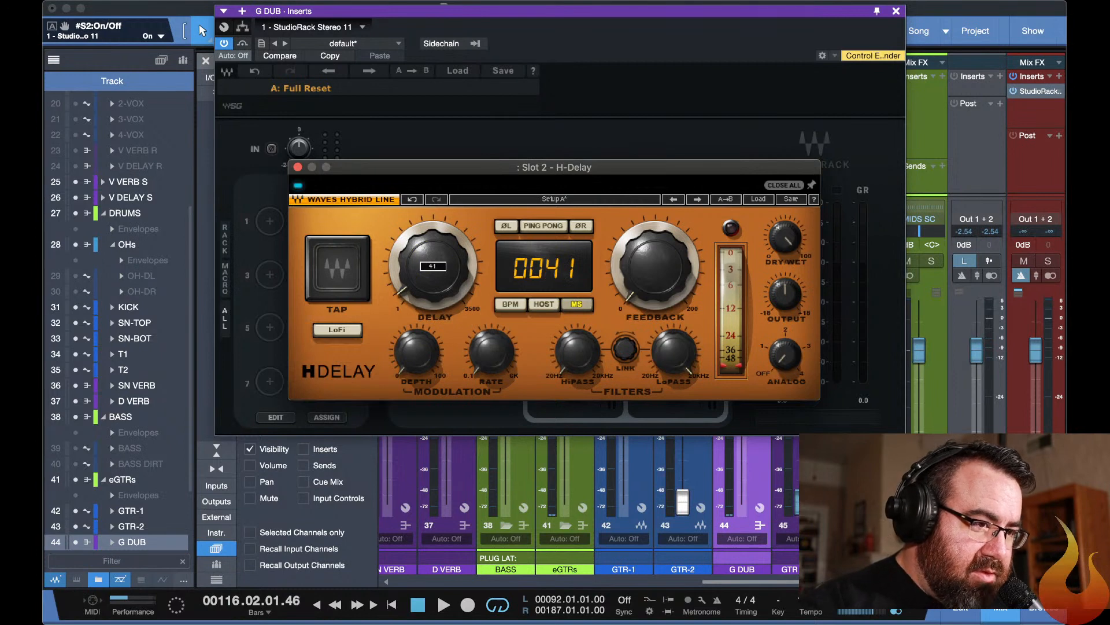
pyautogui.press('space')
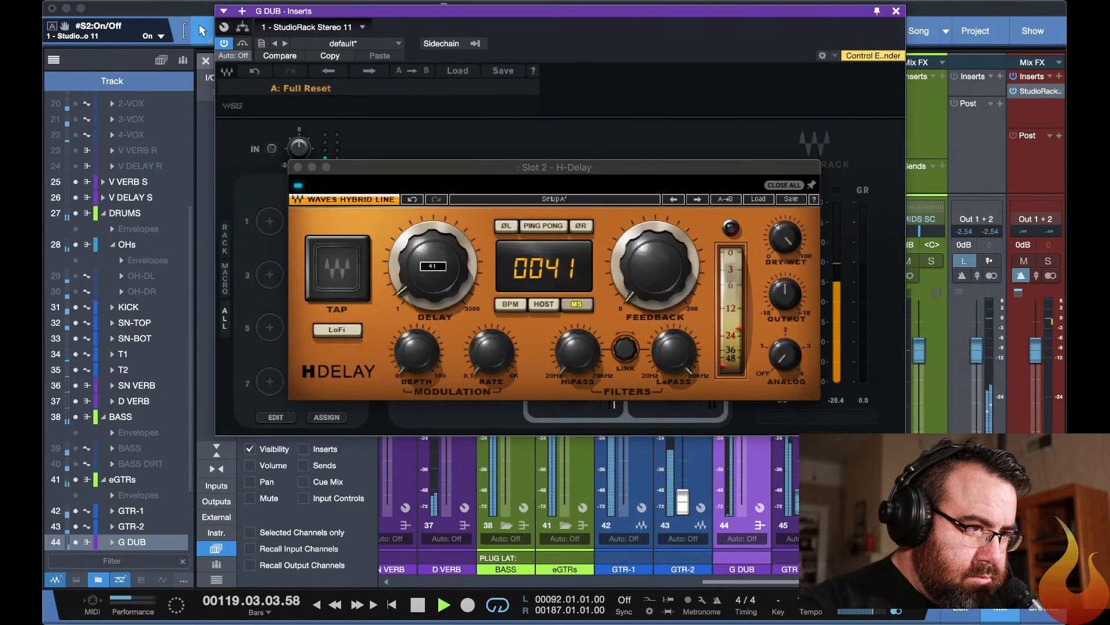
# Set the H-Delay time back to 25 ms during playback, stop the song and close H-Delay.
pyautogui.click(434, 265)
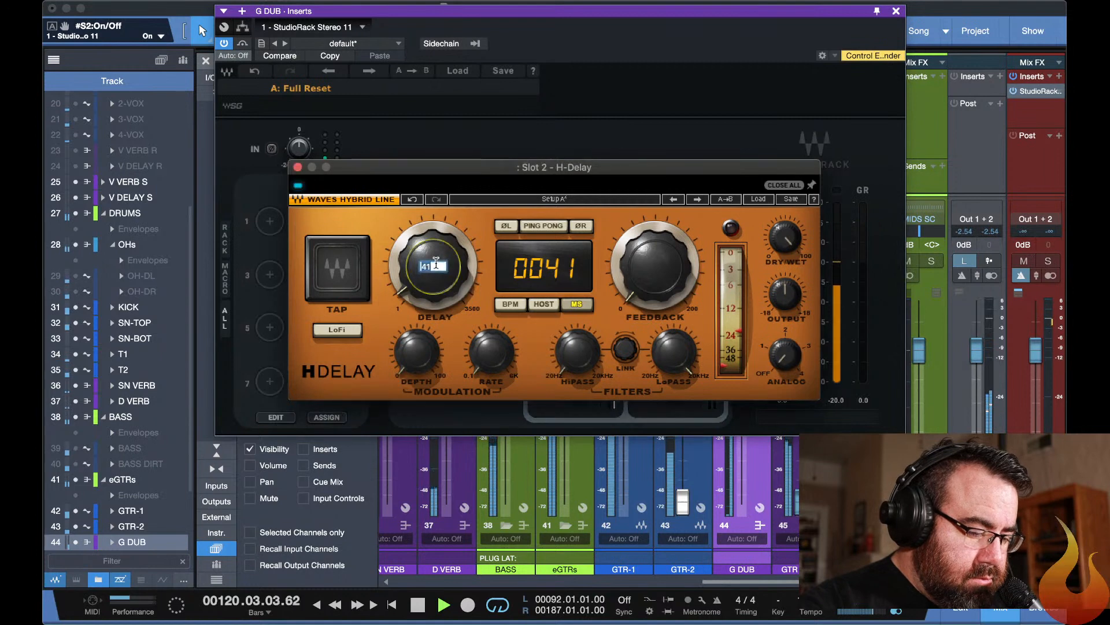
pyautogui.write('25')
pyautogui.press('Return')
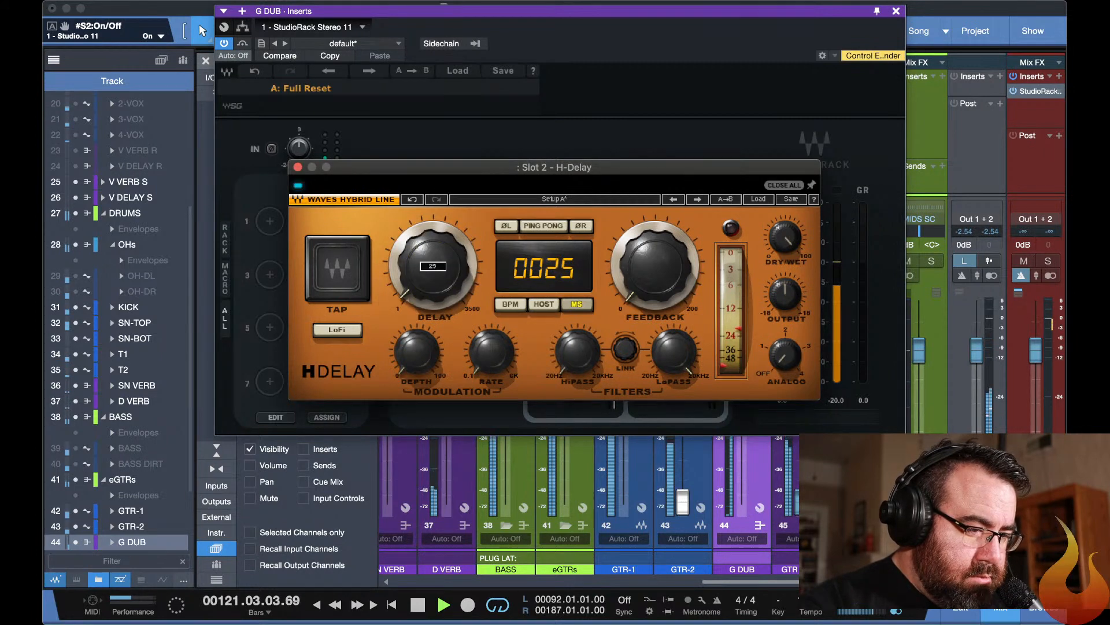
pyautogui.press('space')
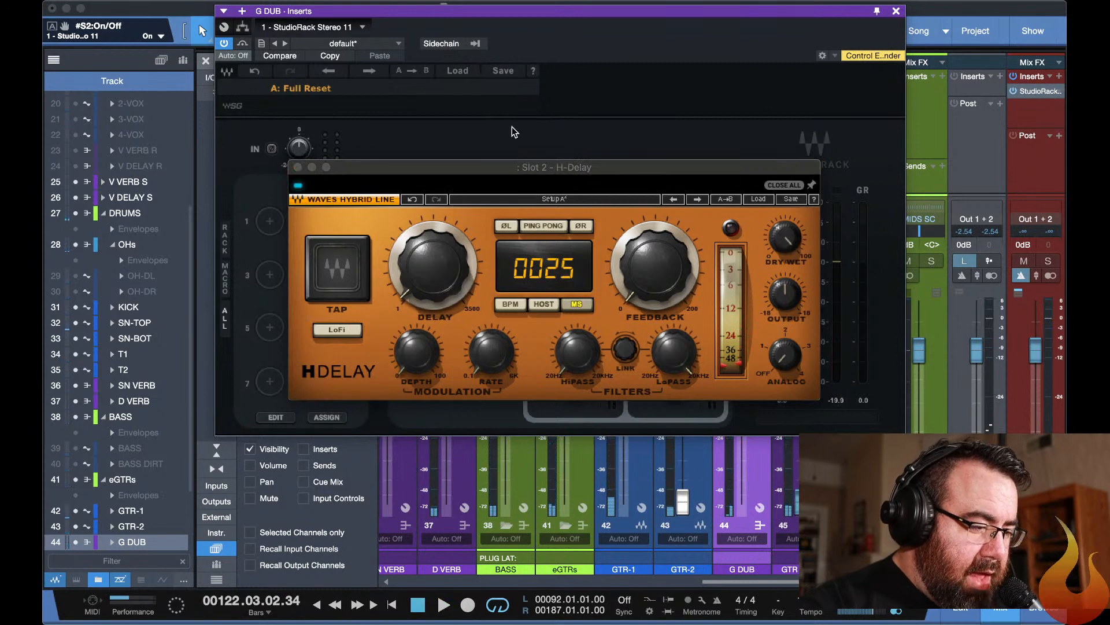
pyautogui.click(540, 114)
# Set band 6 of G DUB's F6-RTA to 1837 Hz and -7.6 dB during playback, and close the plug-in windows.
pyautogui.click(456, 271)
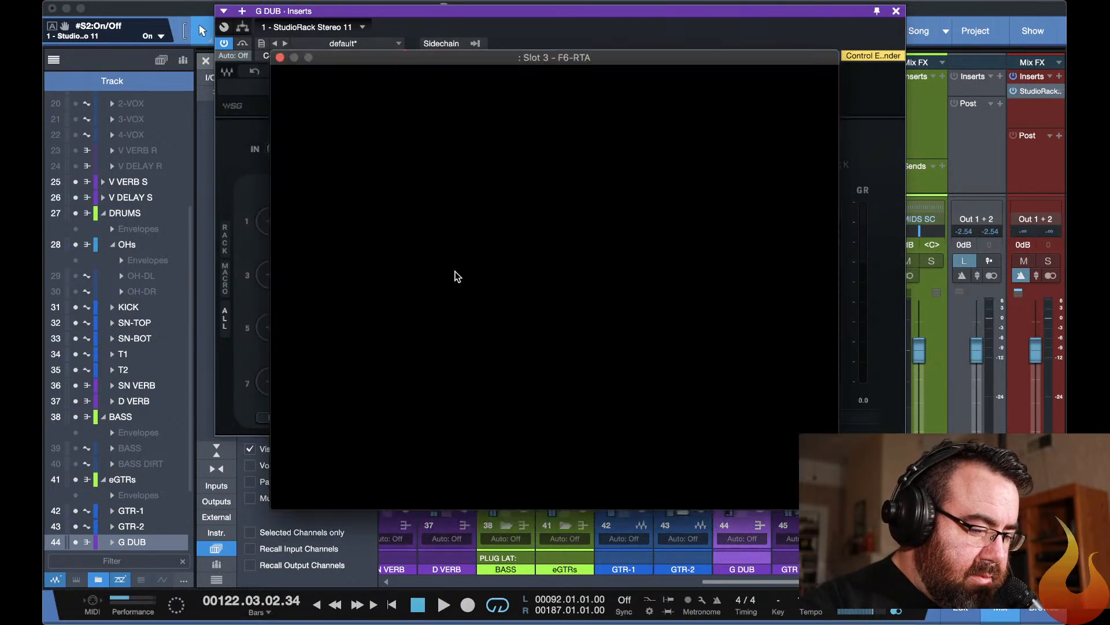
pyautogui.press('space')
pyautogui.moveTo(635, 272)
pyautogui.mouseDown()
pyautogui.moveTo(602, 301)
pyautogui.moveTo(617, 315)
pyautogui.moveTo(630, 281)
pyautogui.mouseUp()
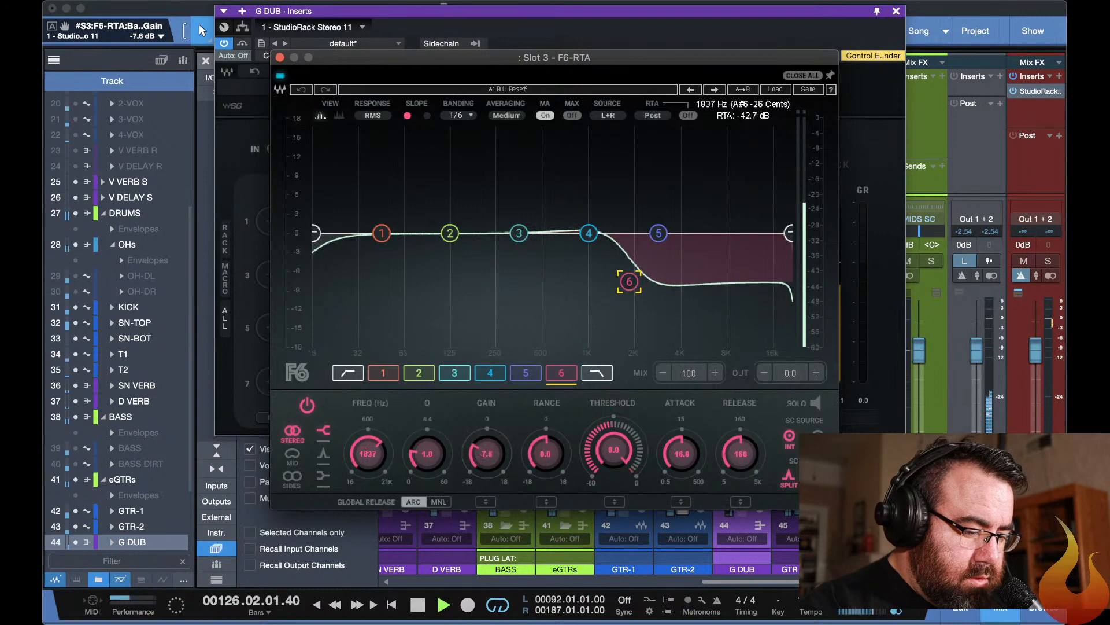
pyautogui.press('space')
pyautogui.press('Escape')
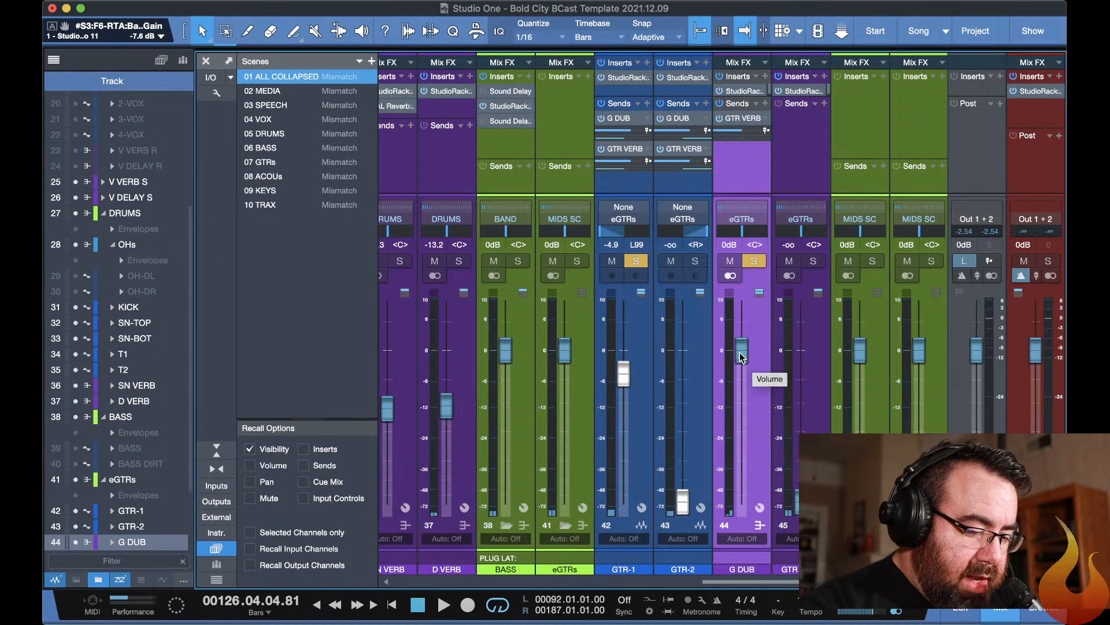
# Resume playback with G DUB and GTR VERB soloed and raise the GTR VERB fader to -14.9 dB.
pyautogui.click(756, 260)
pyautogui.press('space')
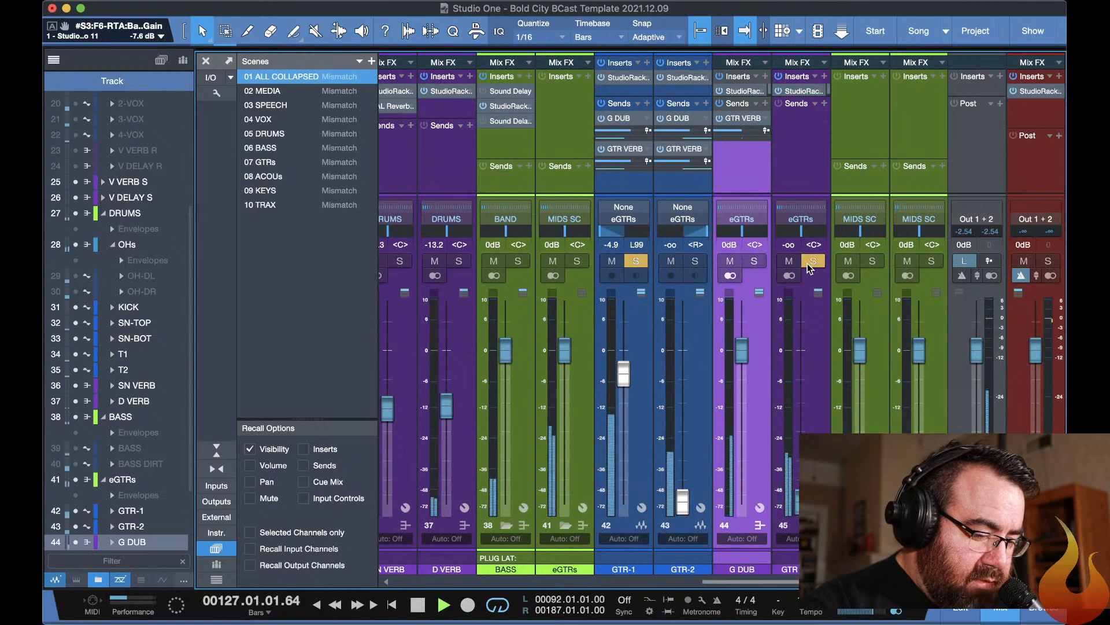
pyautogui.click(755, 261)
pyautogui.moveTo(801, 502); pyautogui.dragTo(789, 407)
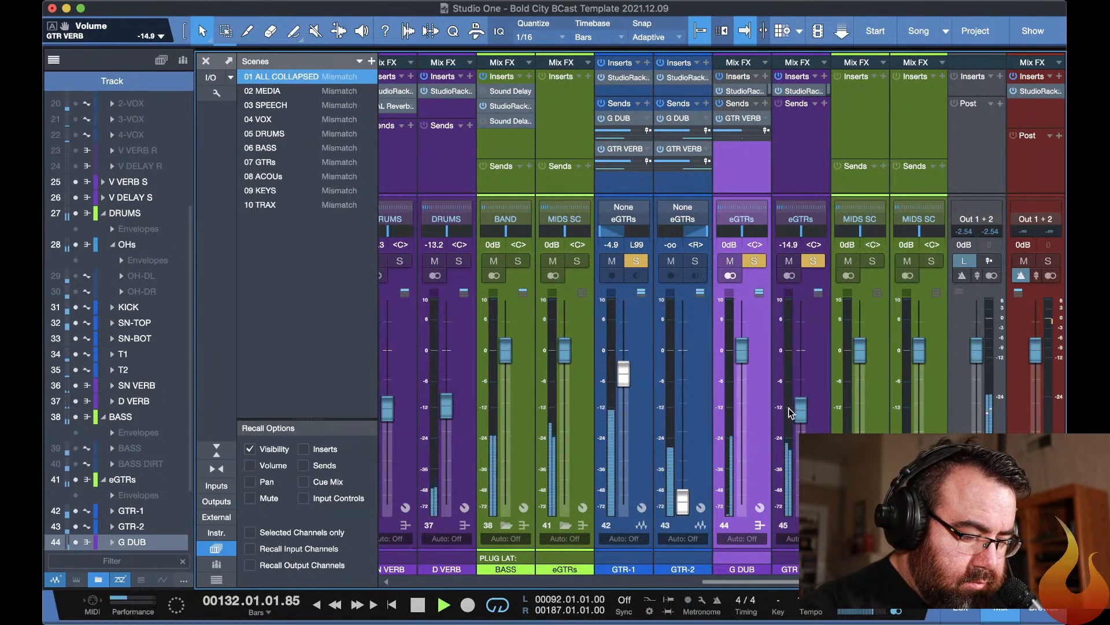
# Unsolo and mute GTR-1, solo GTR-2 and raise the GTR-2 fader to -0.9 dB.
pyautogui.click(635, 262)
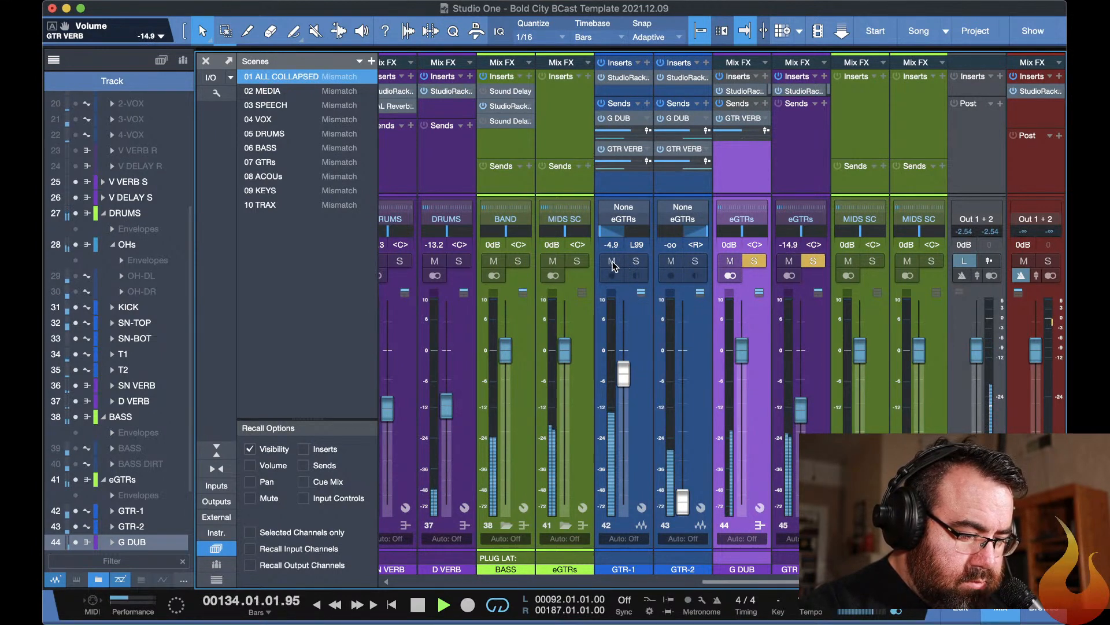
pyautogui.click(611, 261)
pyautogui.click(696, 261)
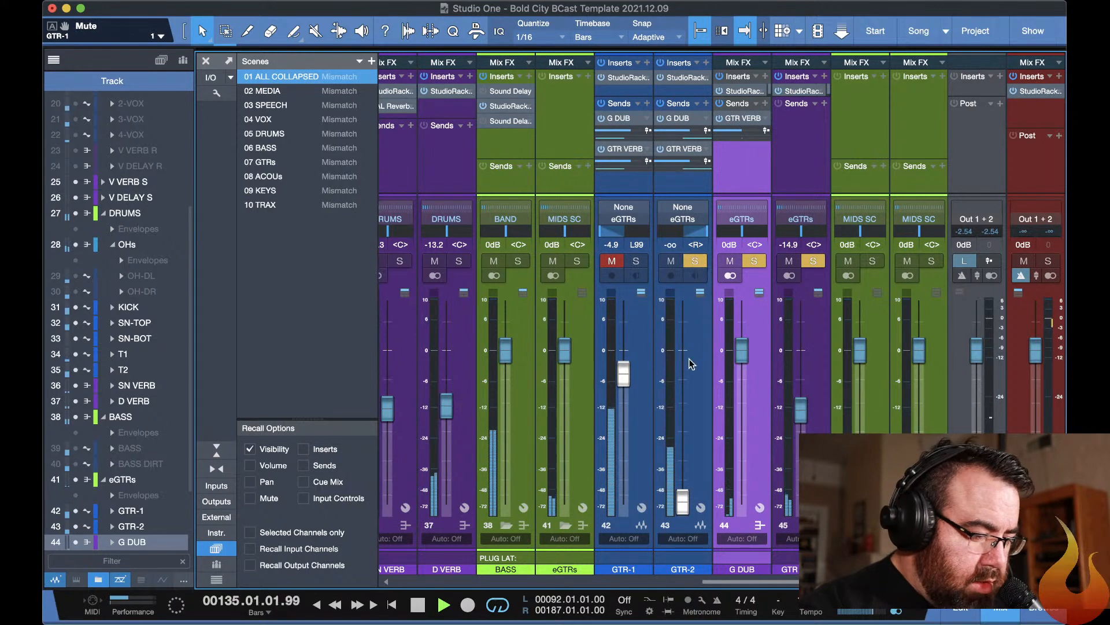
pyautogui.moveTo(682, 501); pyautogui.dragTo(665, 352)
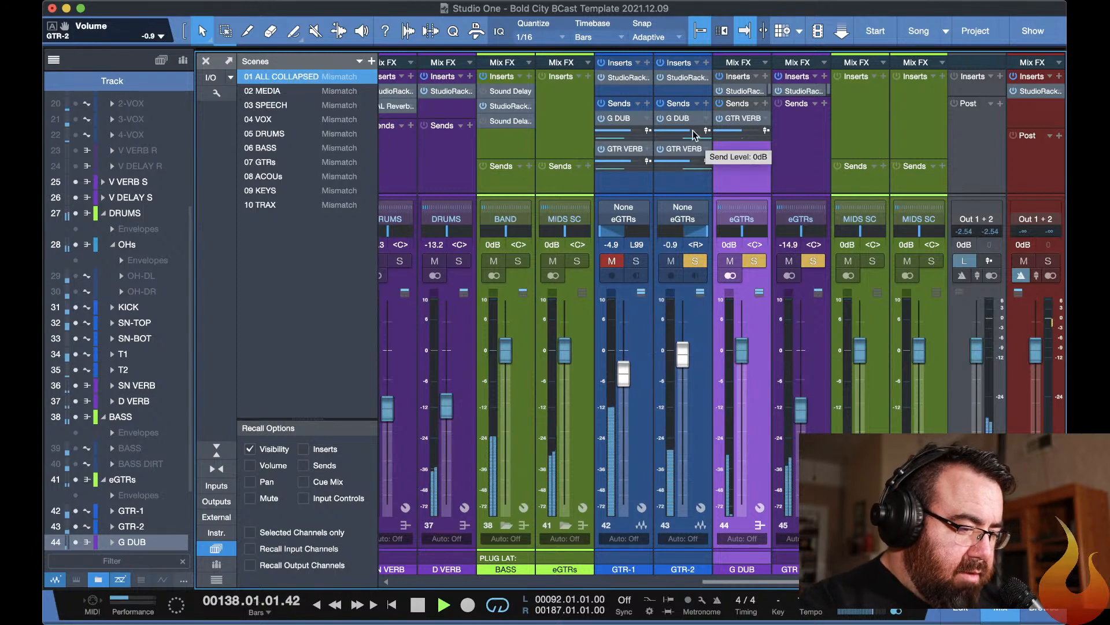
# Set the input gain of GTR-2's StudioRack to 13.2.
pyautogui.click(680, 78)
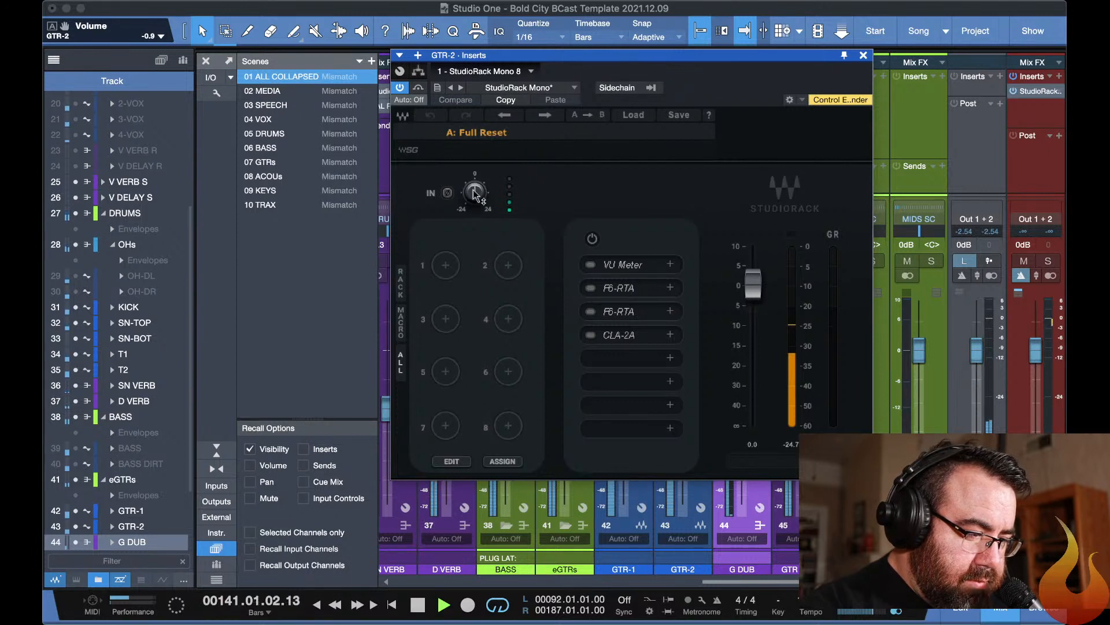
pyautogui.moveTo(475, 195); pyautogui.dragTo(474, 168)
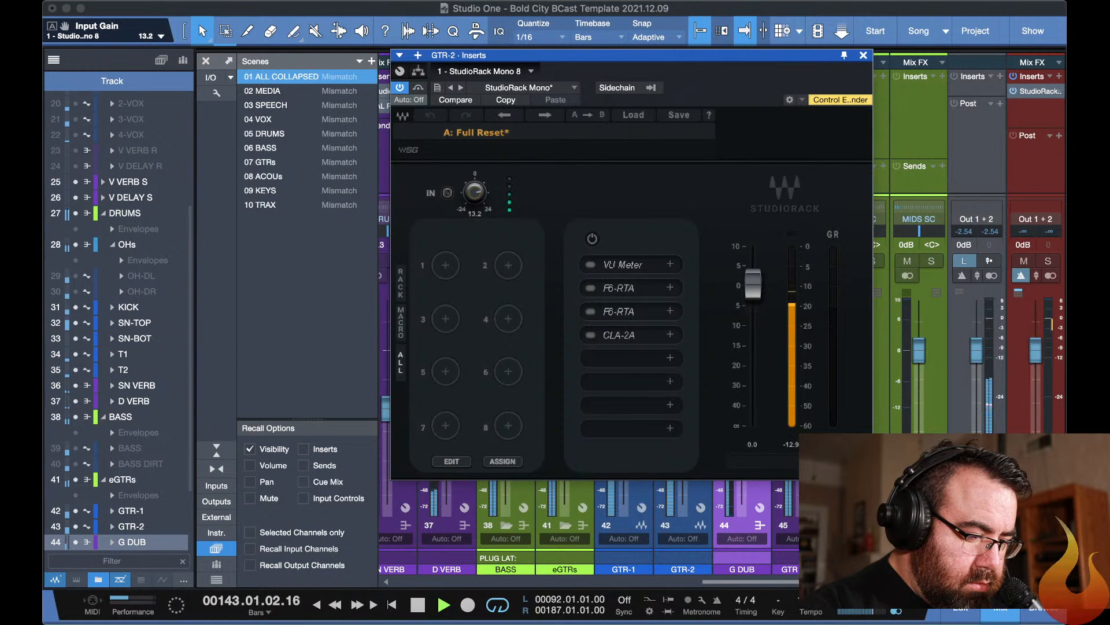
# Set the input gain of GTR-2's StudioRack to 15.8, stop playback, and return to the arrangement with the plug-in windows hidden.
pyautogui.moveTo(474, 192); pyautogui.dragTo(475, 186)
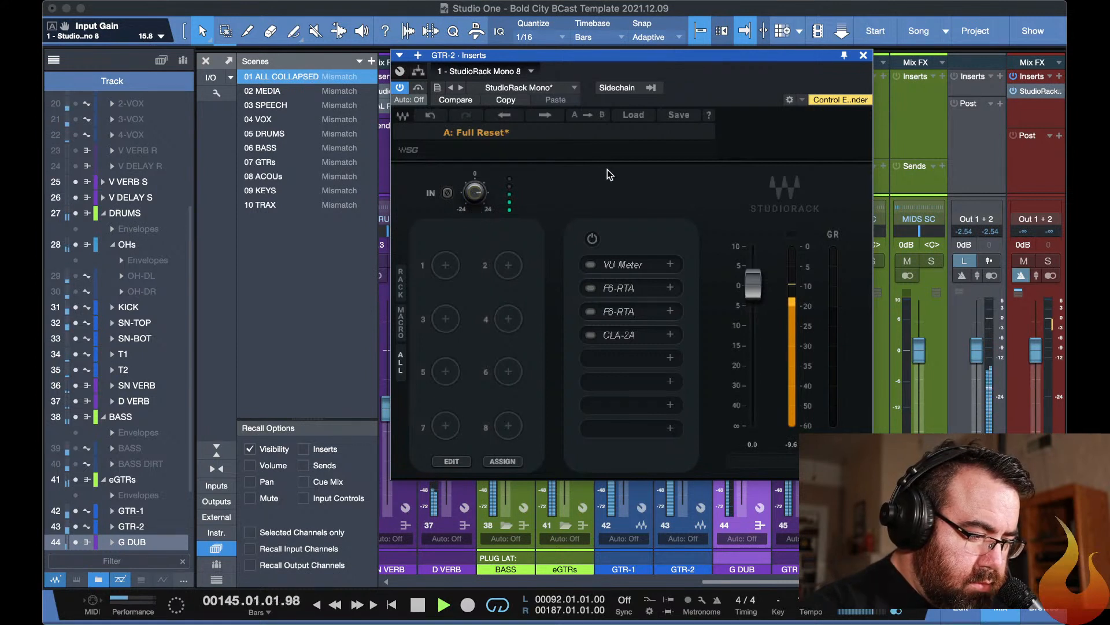
pyautogui.press('space')
pyautogui.press('F11')
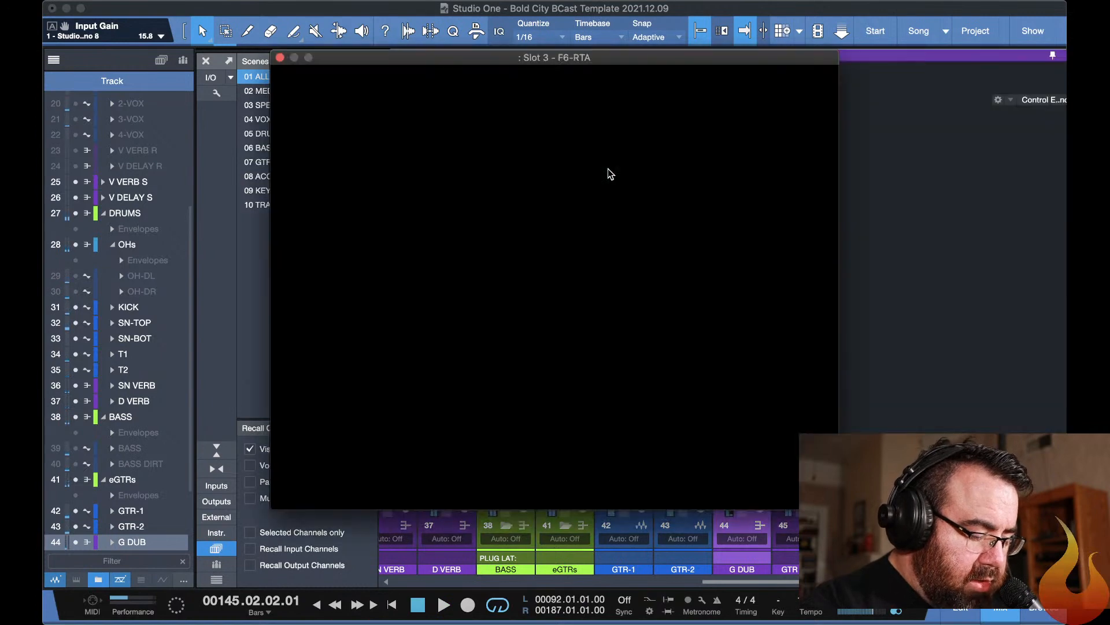
pyautogui.press('F3')
pyautogui.press('F3')
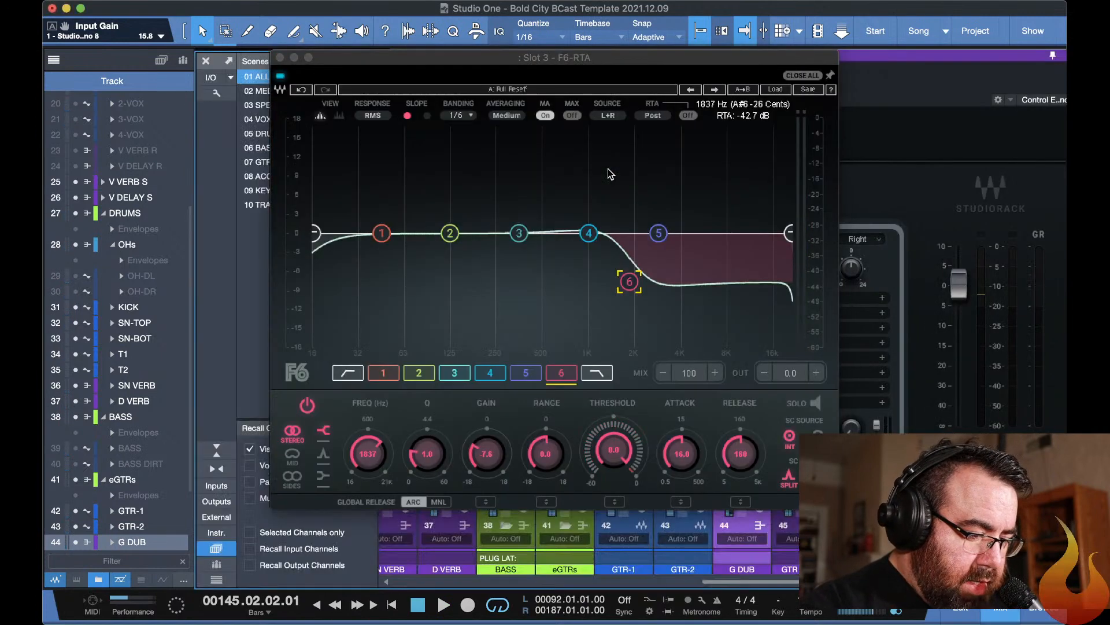
pyautogui.press('F3')
pyautogui.press('F11')
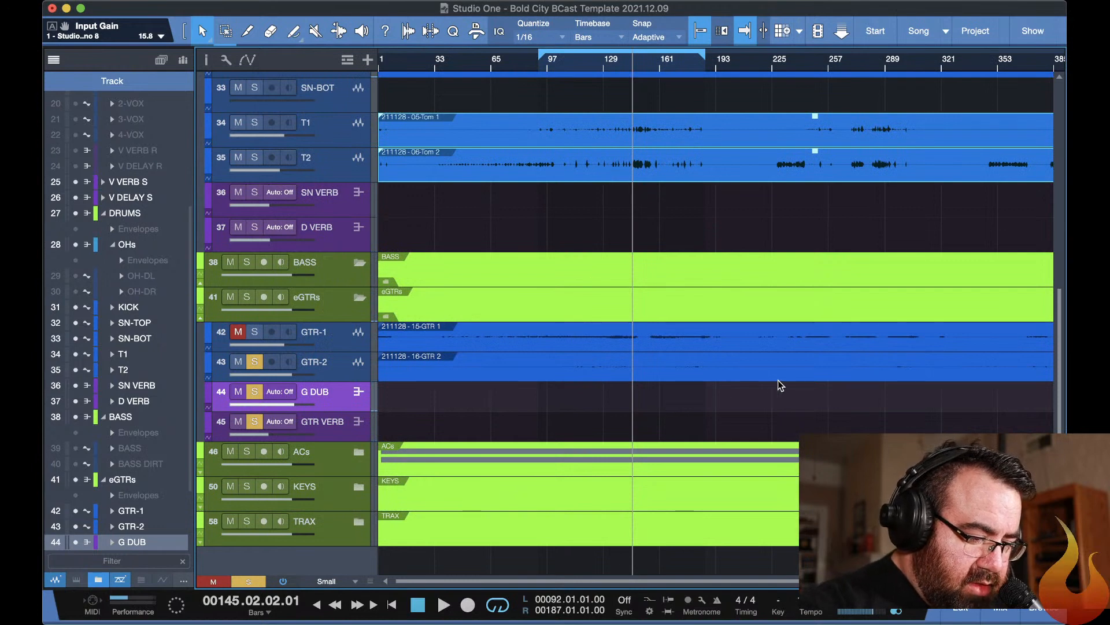
# Examine the guitar tracks' waveforms along the arrangement timeline.
pyautogui.hscroll(5, 918, 379)
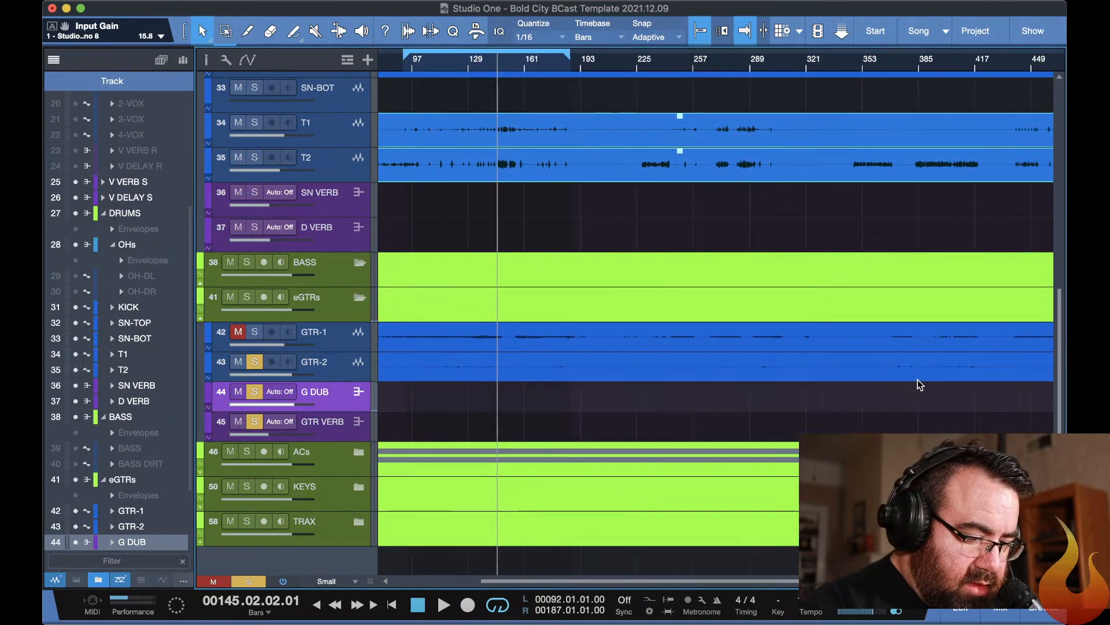
pyautogui.hscroll(-5, 917, 379)
pyautogui.hscroll(3, 919, 384)
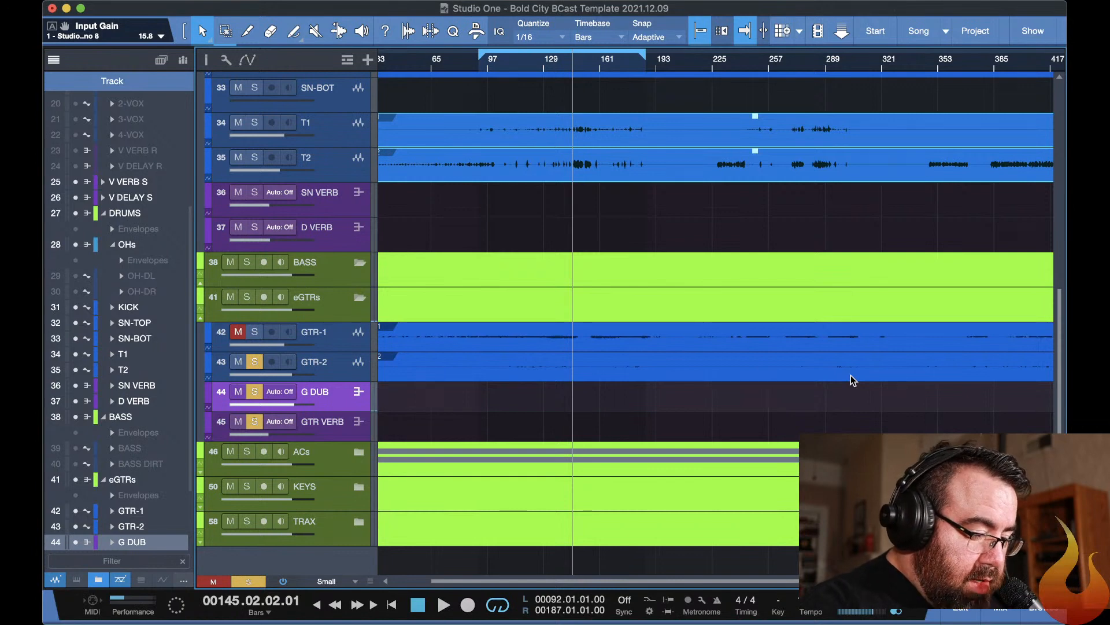
pyautogui.press('F11')
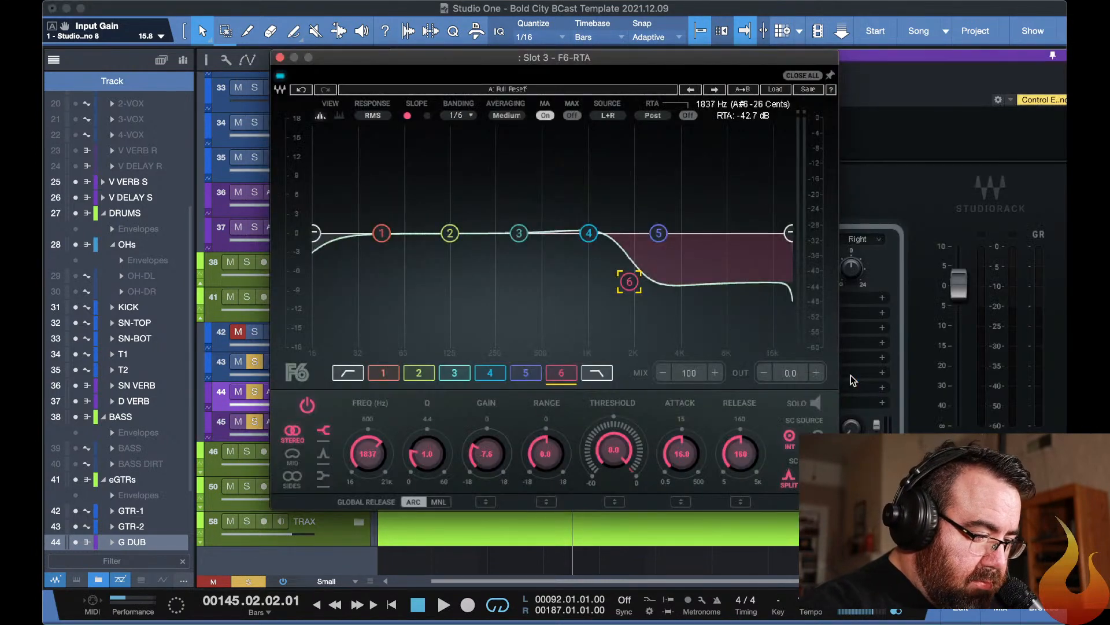
pyautogui.click(899, 197)
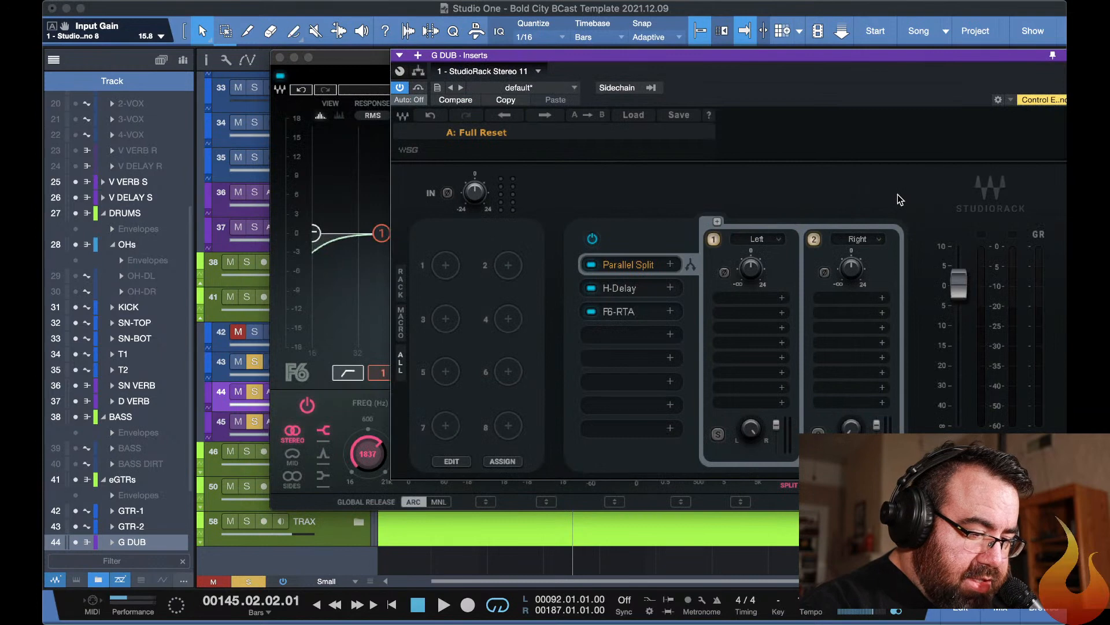
pyautogui.press('F11')
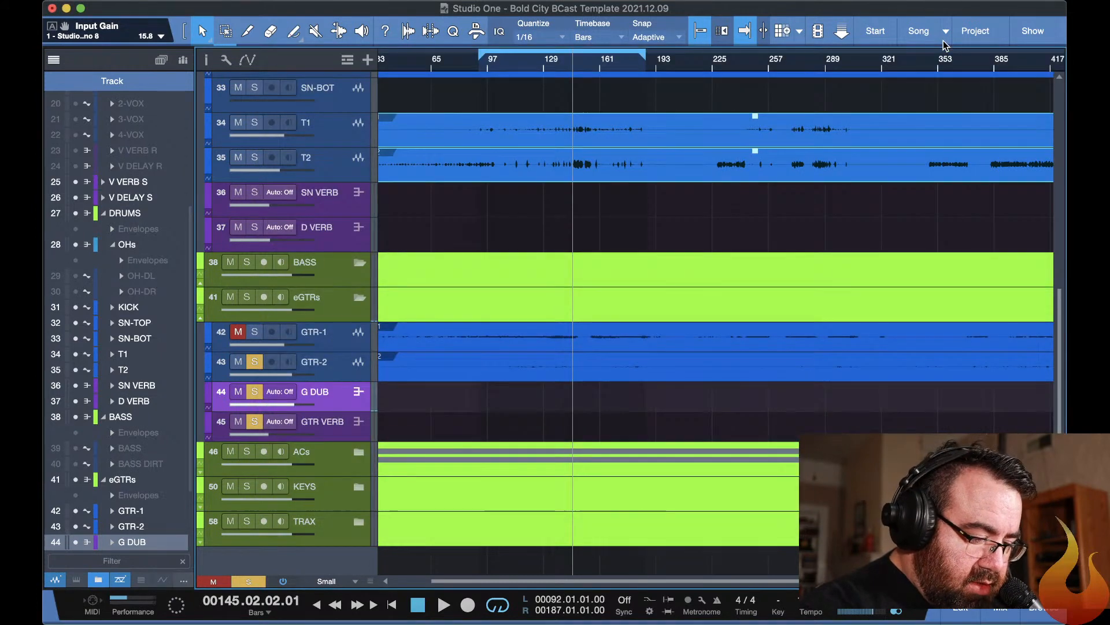
# Select GTR-2, show its StudioRack, and check the input gain and level meters during short playbacks.
pyautogui.click(336, 362)
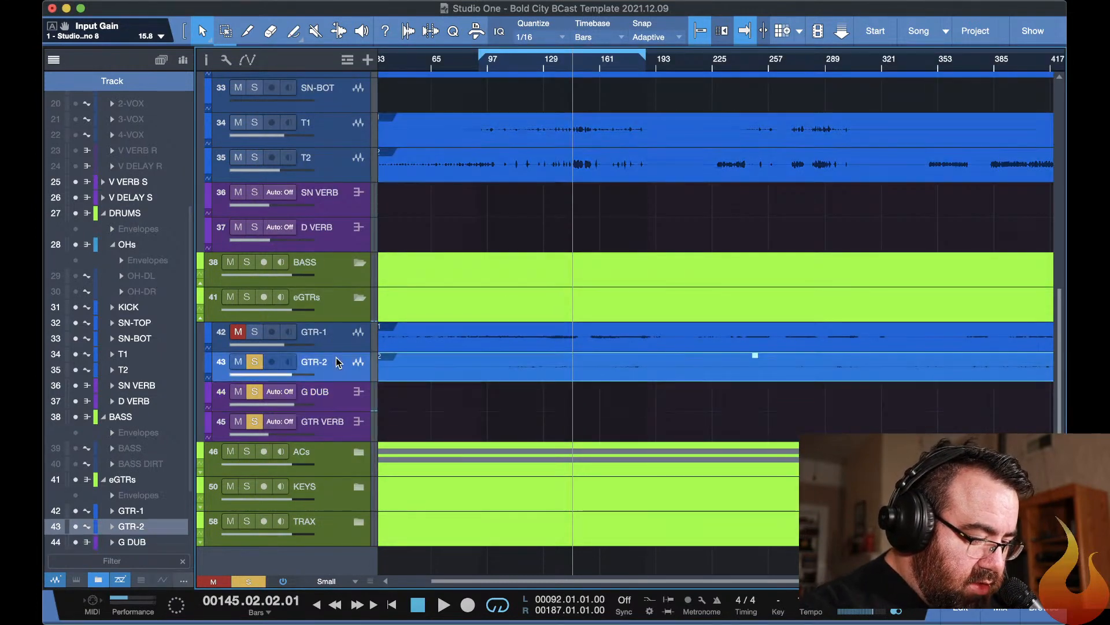
pyautogui.press('F11')
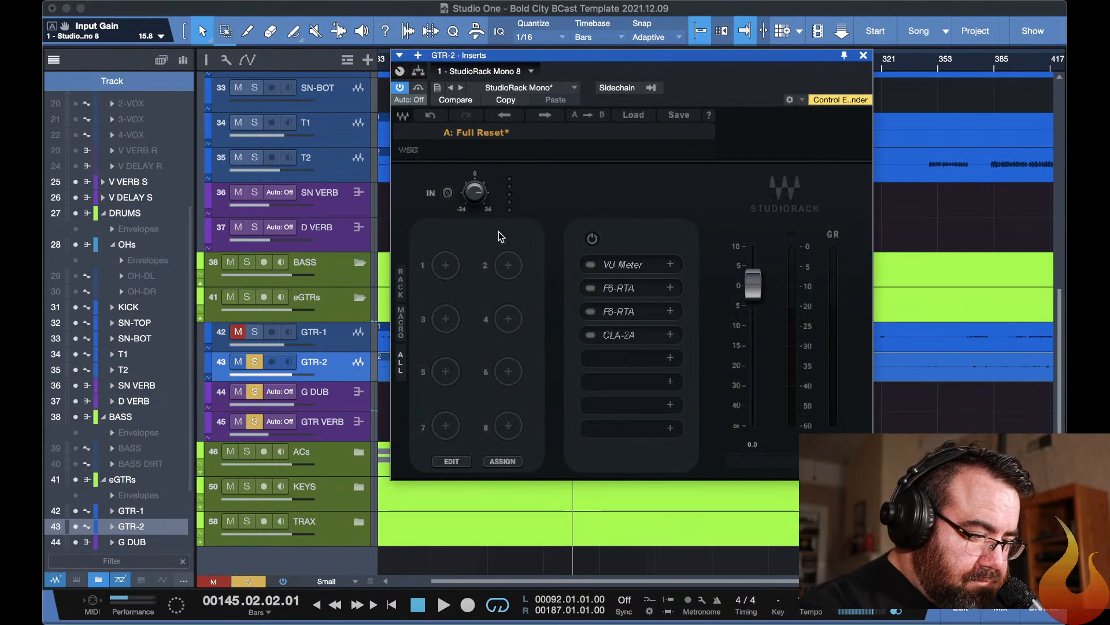
pyautogui.click(471, 195)
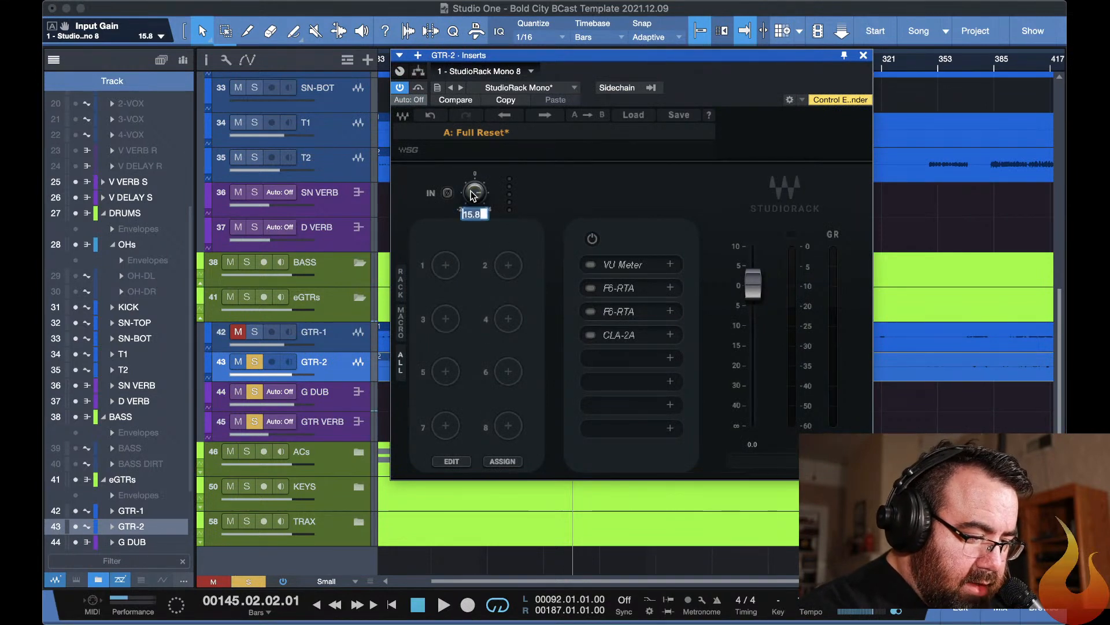
pyautogui.click(527, 186)
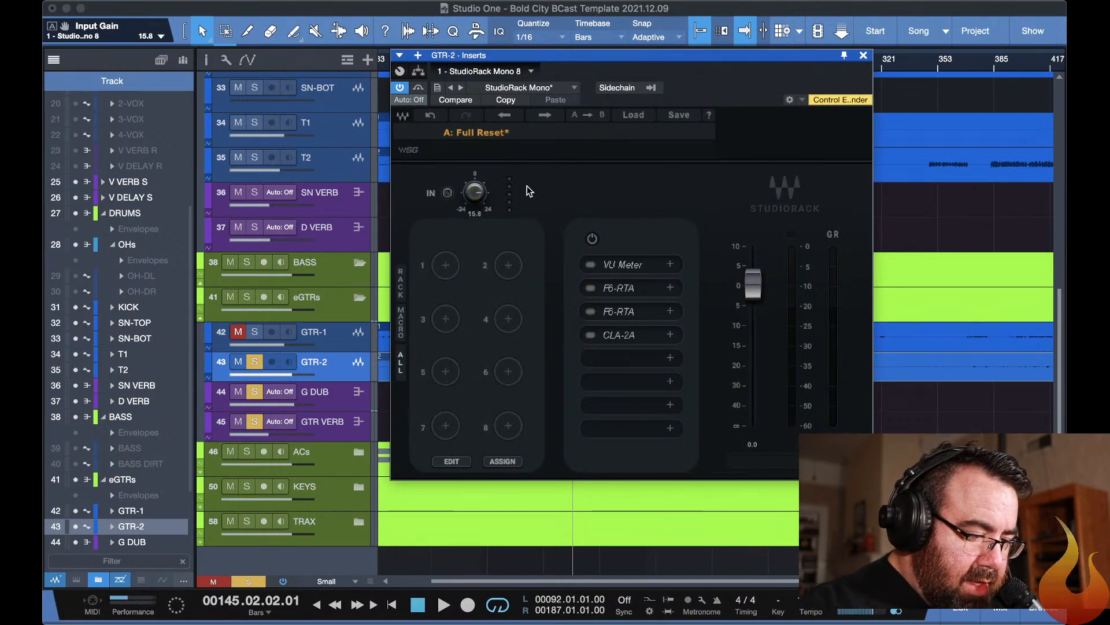
pyautogui.press('space')
pyautogui.press('space')
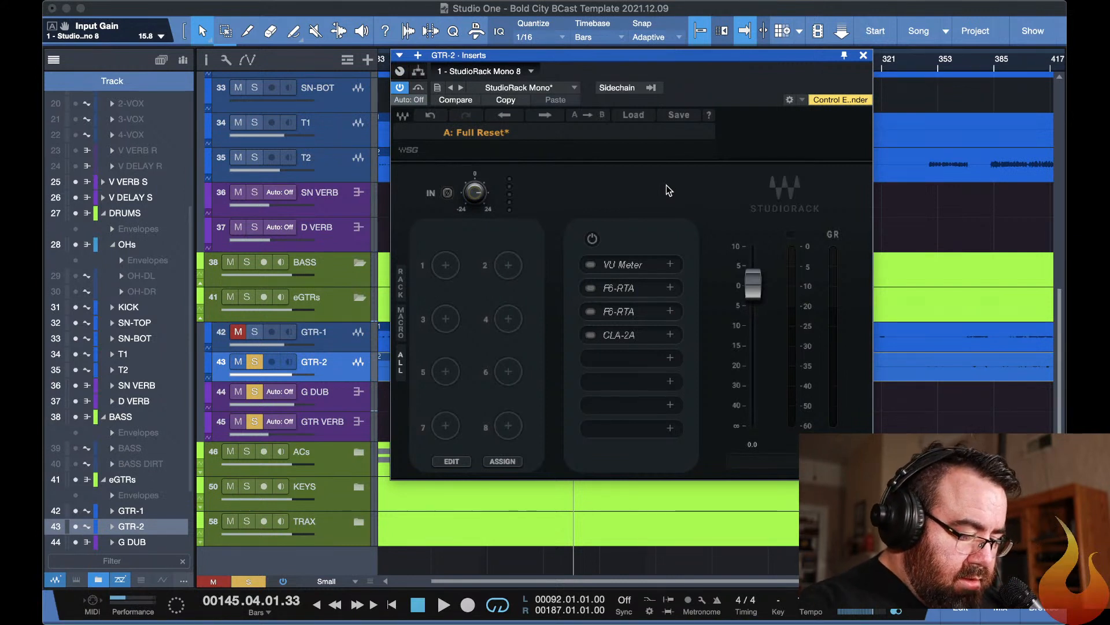
pyautogui.press('Escape')
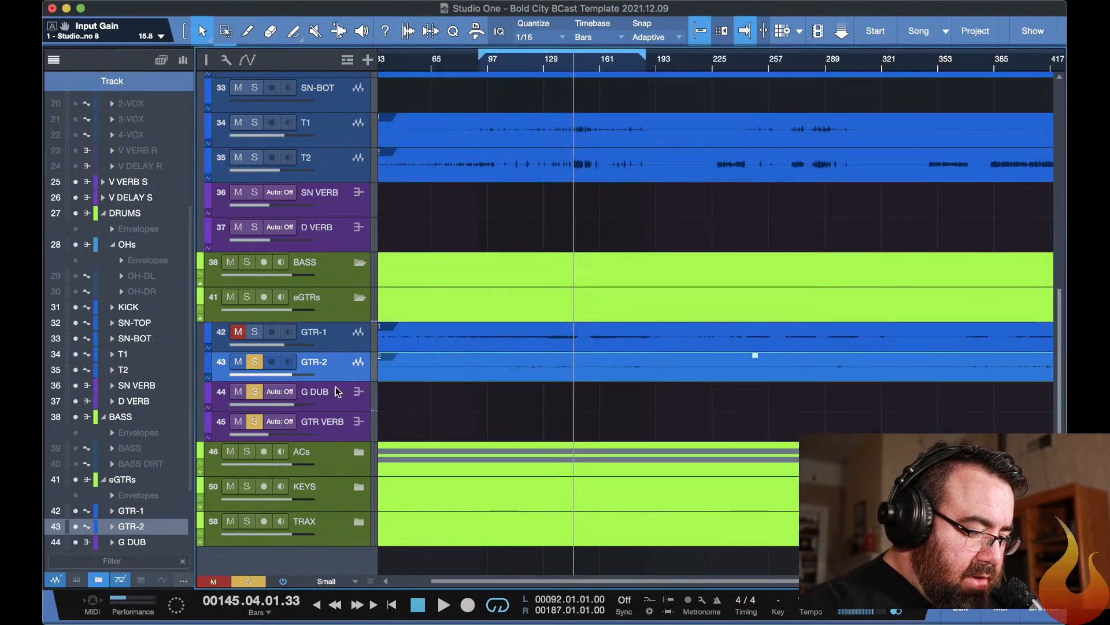
pyautogui.press('F11')
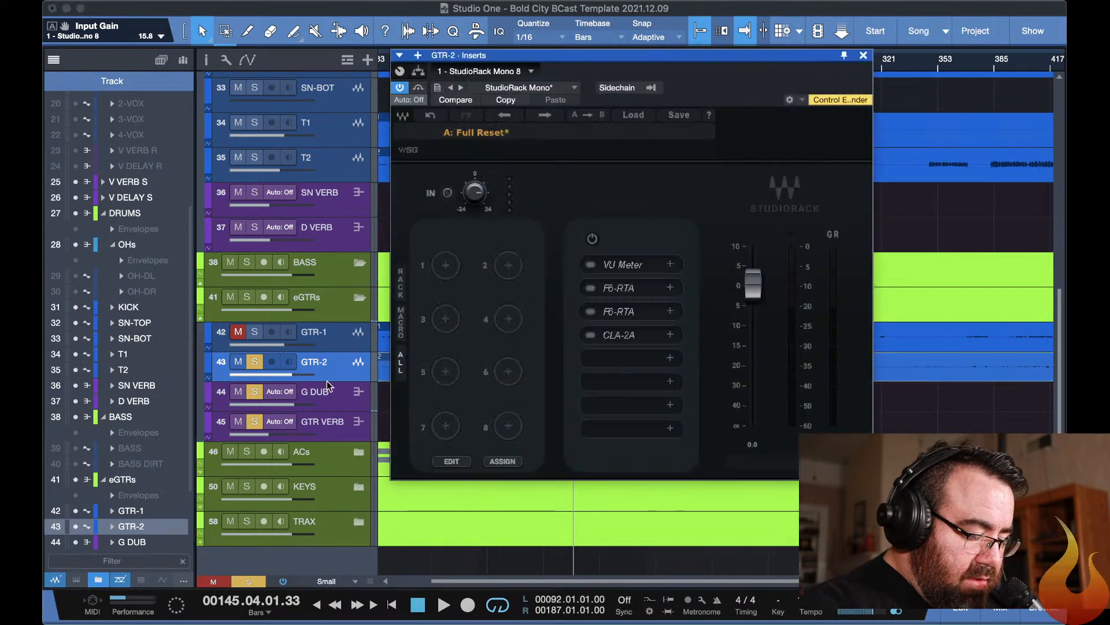
pyautogui.press('space')
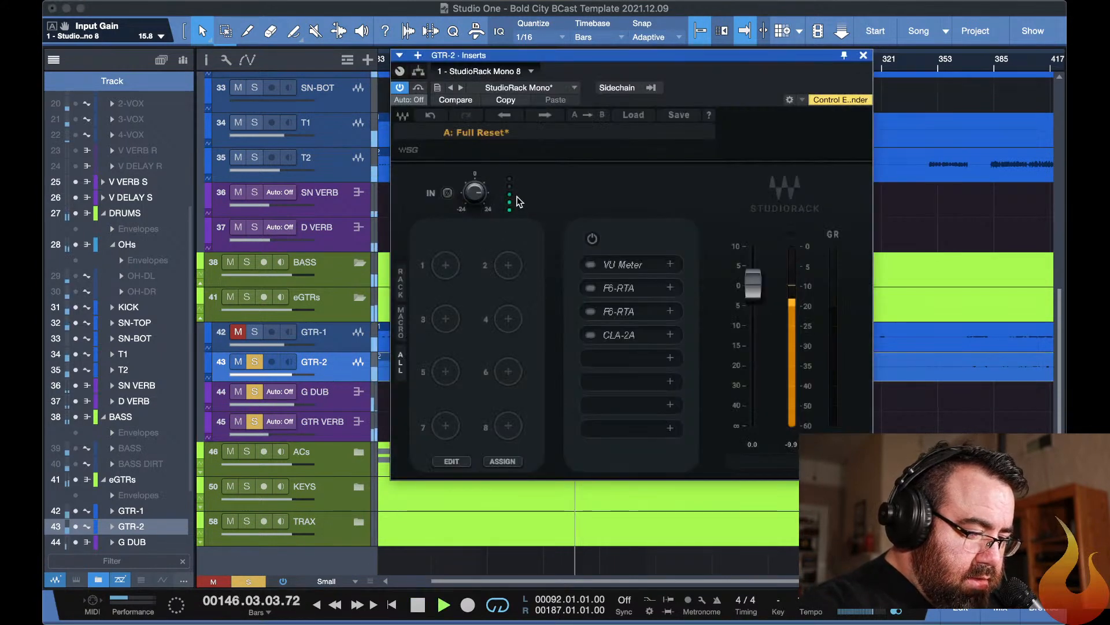
pyautogui.press('space')
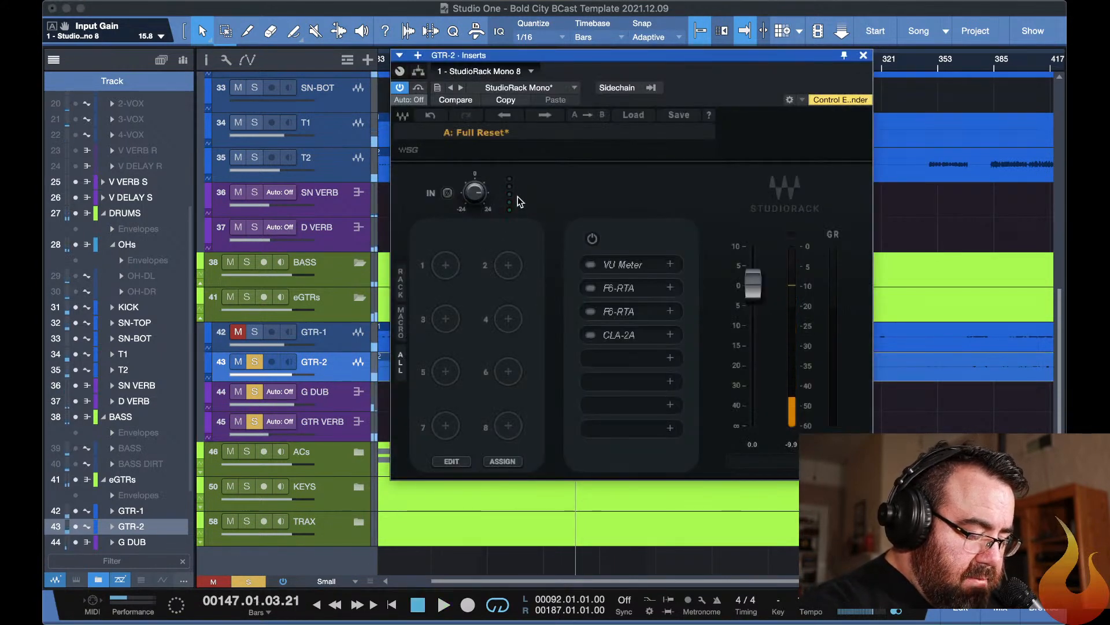
pyautogui.press('F11')
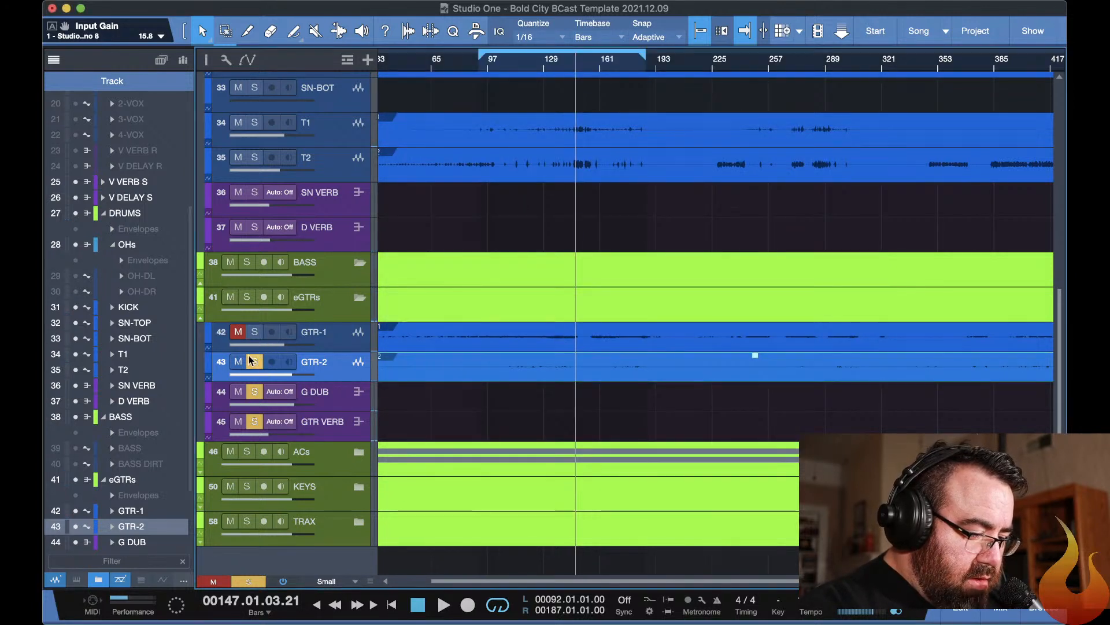
# Solo GTR-1 alongside GTR-2, start playback, and unmute GTR-1.
pyautogui.click(254, 333)
pyautogui.press('space')
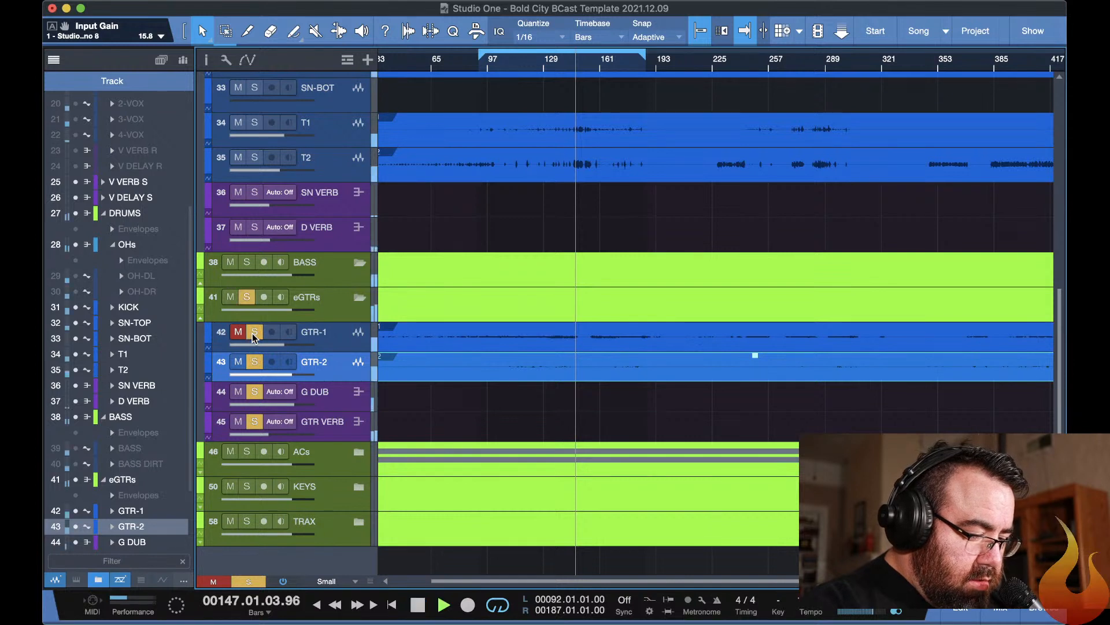
pyautogui.click(238, 332)
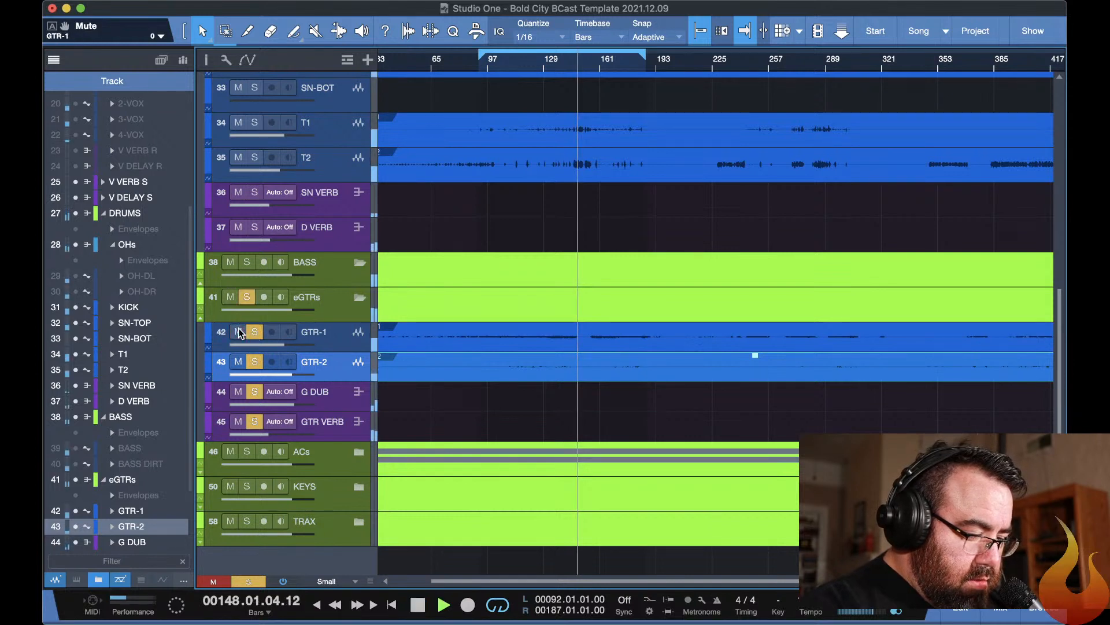
# Balance the guitars in the mixer by setting the GTR-2 fader to -5.0 dB and the GTR-1 fader to -4.1 dB.
pyautogui.press('F11')
pyautogui.press('F11')
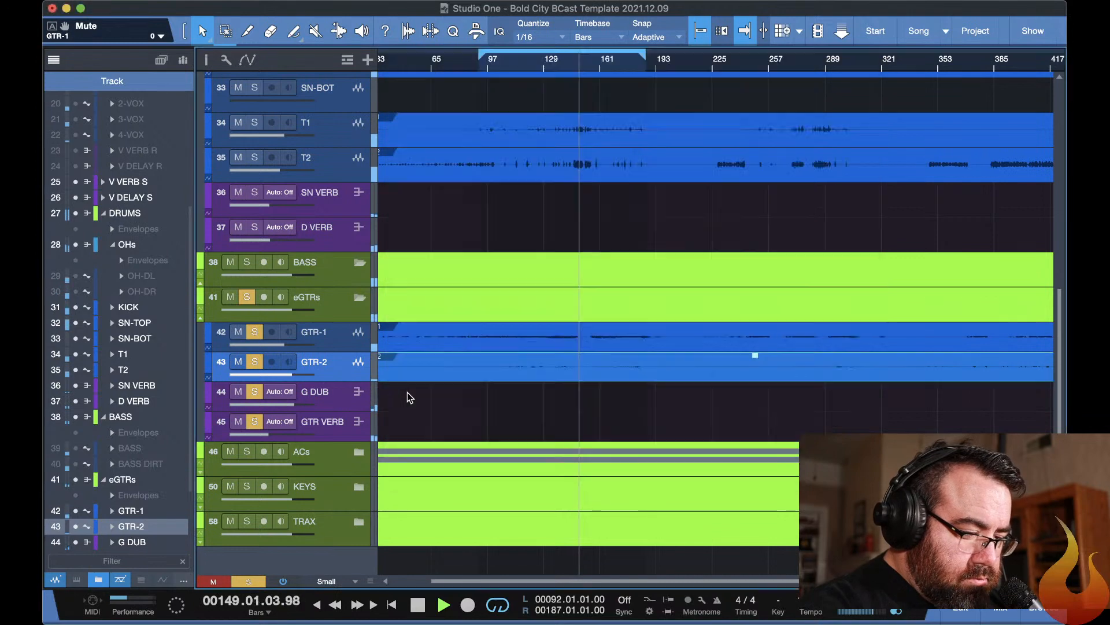
pyautogui.press('F3')
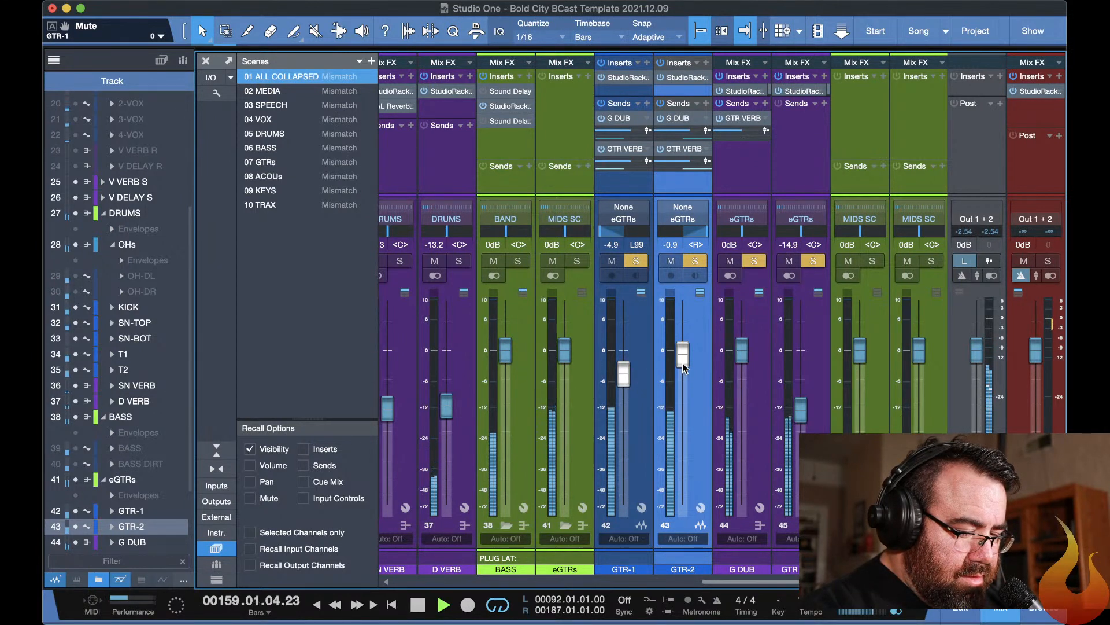
pyautogui.moveTo(683, 354); pyautogui.dragTo(620, 371)
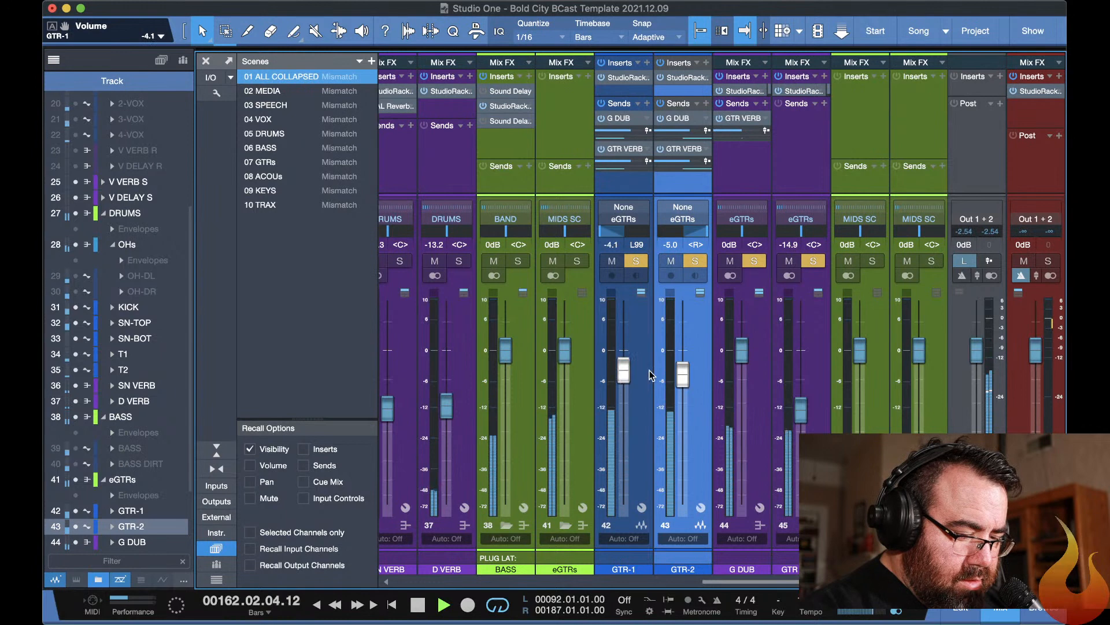
# In the slot 3 F6-RTA on GTR-2, set band 3 to 292 Hz and -3.0 dB, and band 6 to 5046 Hz and about +4 dB.
pyautogui.click(679, 82)
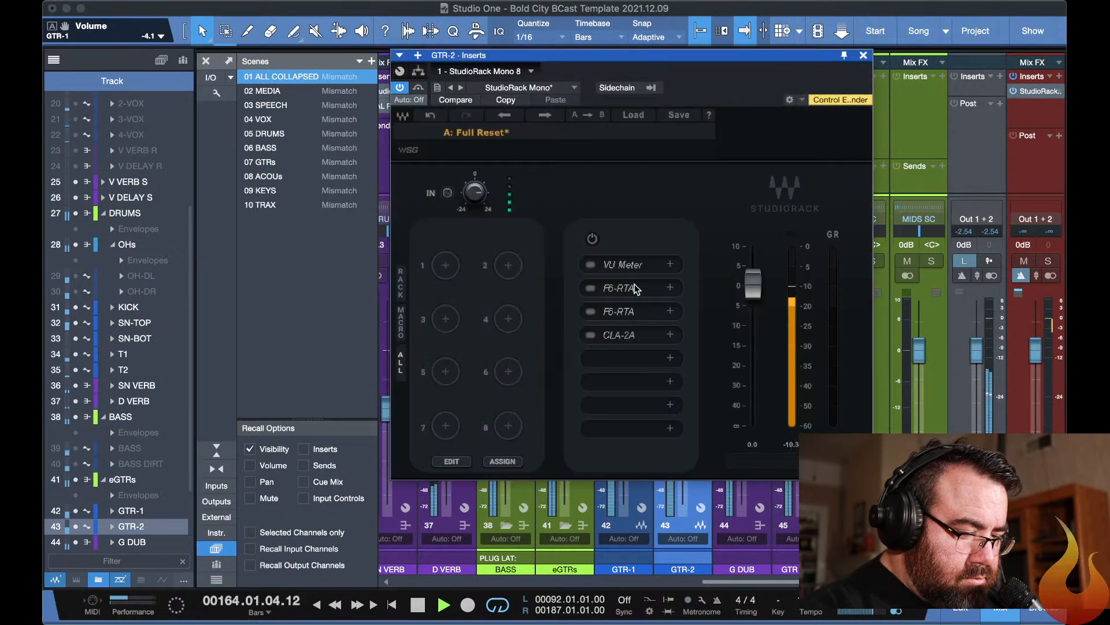
pyautogui.click(614, 312)
pyautogui.moveTo(519, 233); pyautogui.dragTo(506, 252)
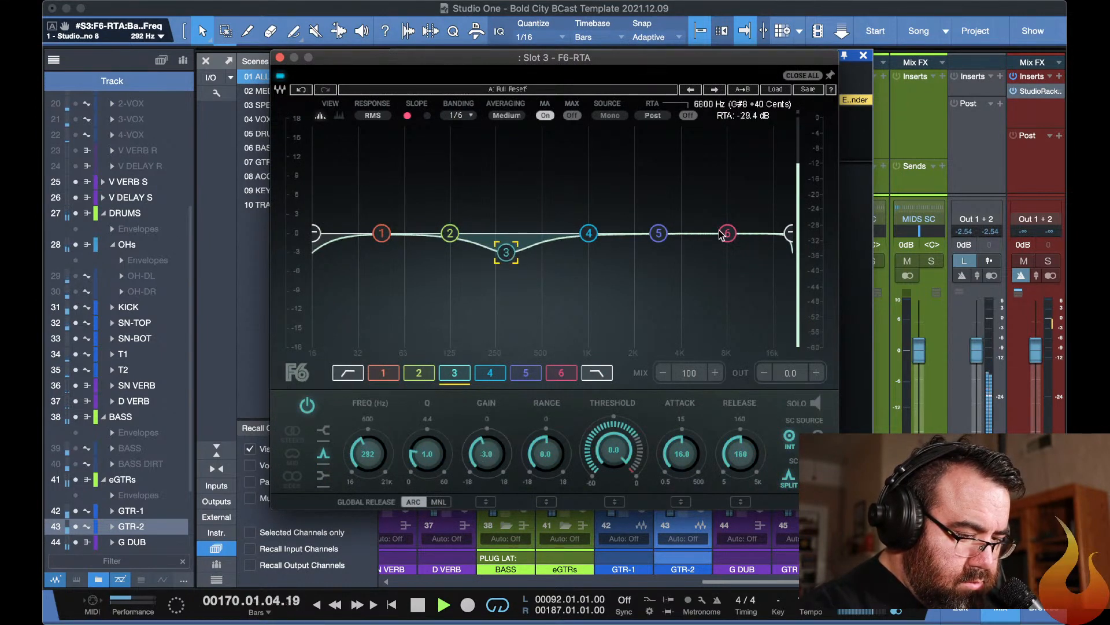
pyautogui.moveTo(728, 233); pyautogui.dragTo(696, 207)
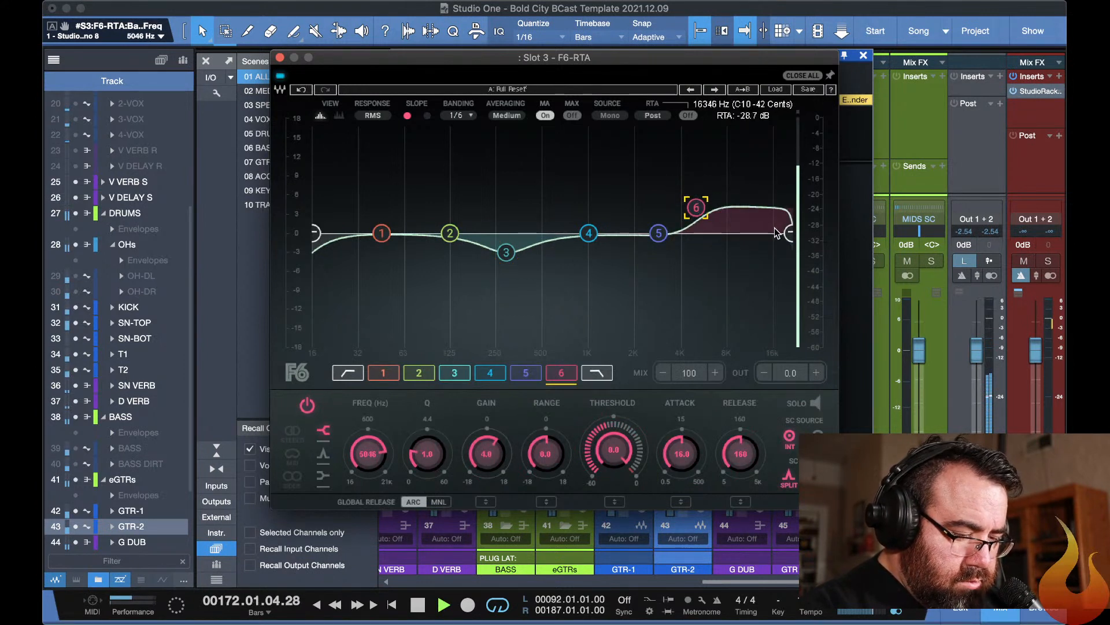
# In the slot 3 F6-RTA on GTR-1, boost the highs with band 6 and set the high-pass filter to 87 Hz.
pyautogui.click(635, 554)
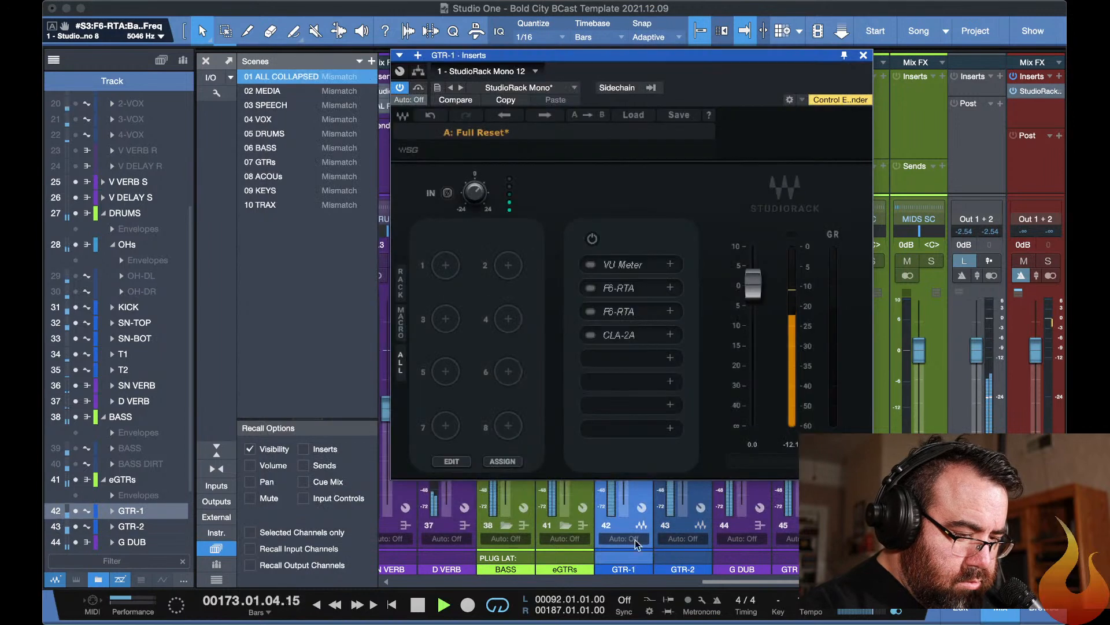
pyautogui.doubleClick(616, 315)
pyautogui.moveTo(727, 233); pyautogui.dragTo(691, 207)
pyautogui.moveTo(314, 233); pyautogui.dragTo(425, 233)
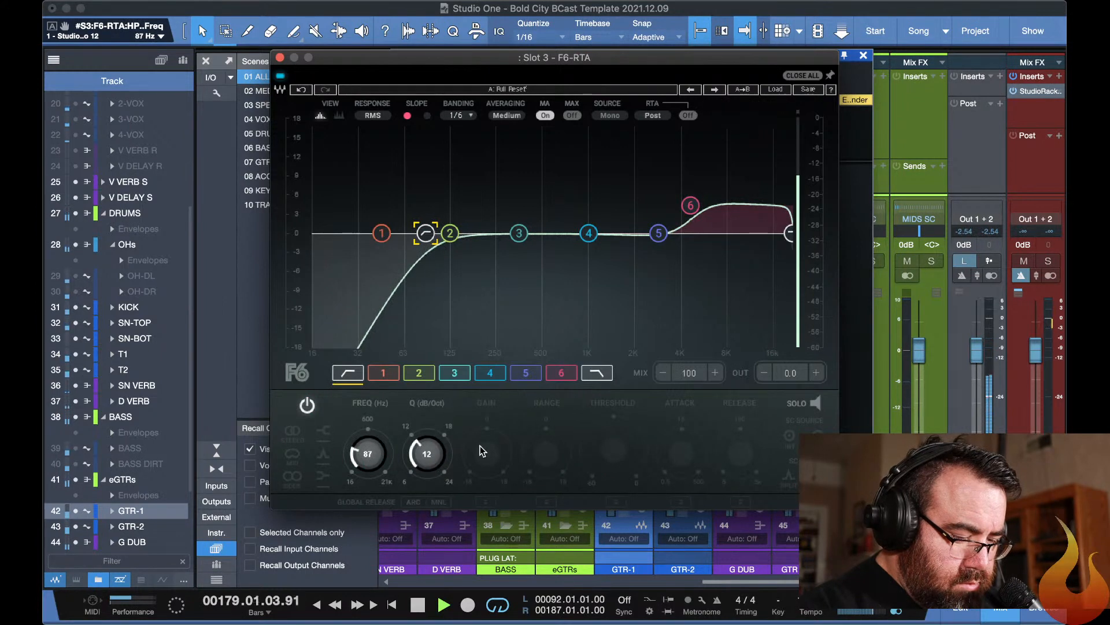
# Set the high-pass filter of GTR-2's F6-RTA to 82 Hz, close the plug-in windows, and clear all solos.
pyautogui.click(658, 554)
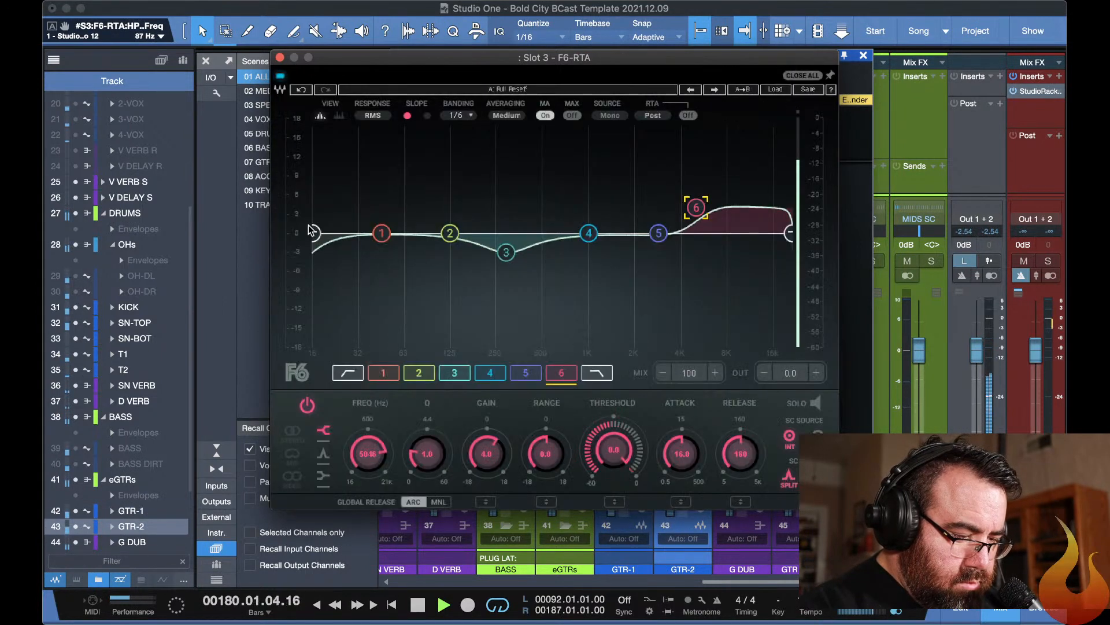
pyautogui.moveTo(314, 232); pyautogui.dragTo(421, 233)
pyautogui.press('Escape')
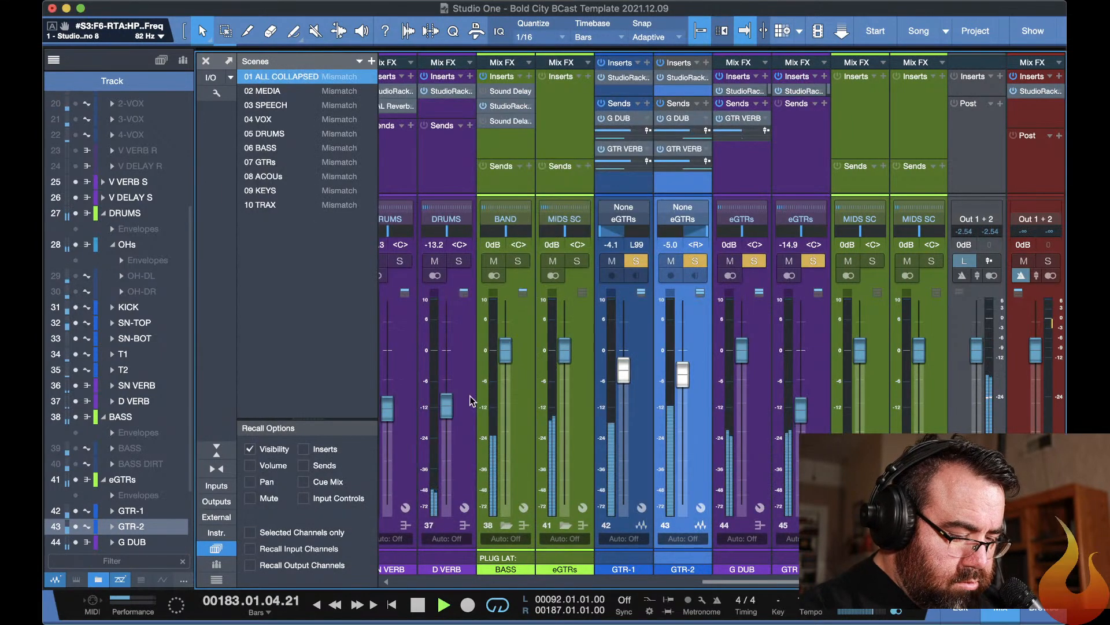
pyautogui.click(636, 261)
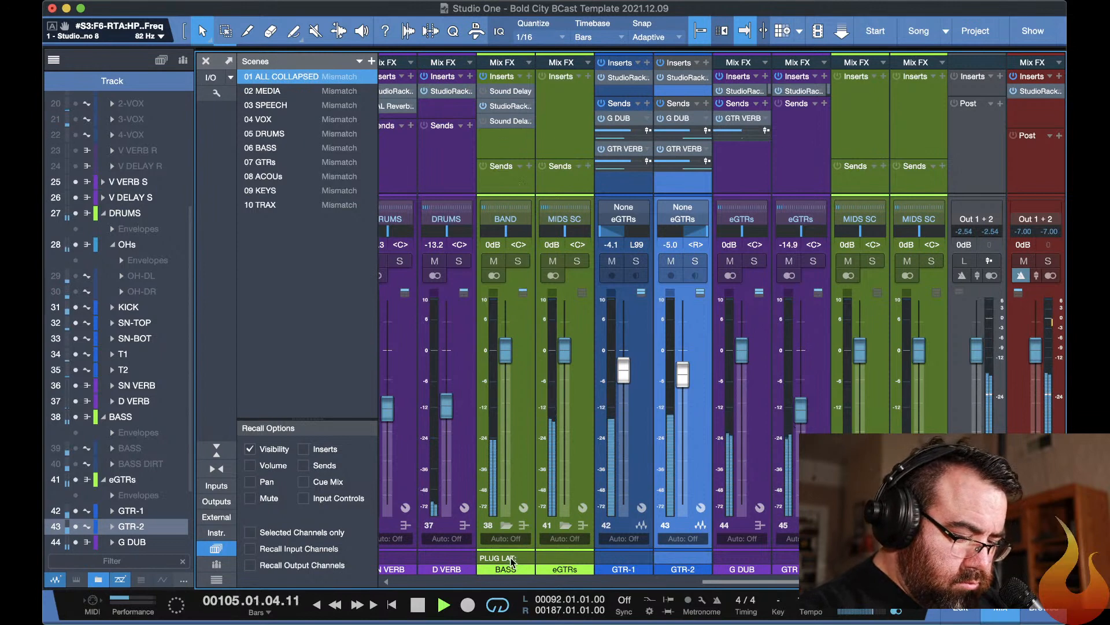
# Expand the BASS folder in the mixer and set the input gain of the BASS channel's StudioRack to 9.9.
pyautogui.click(506, 525)
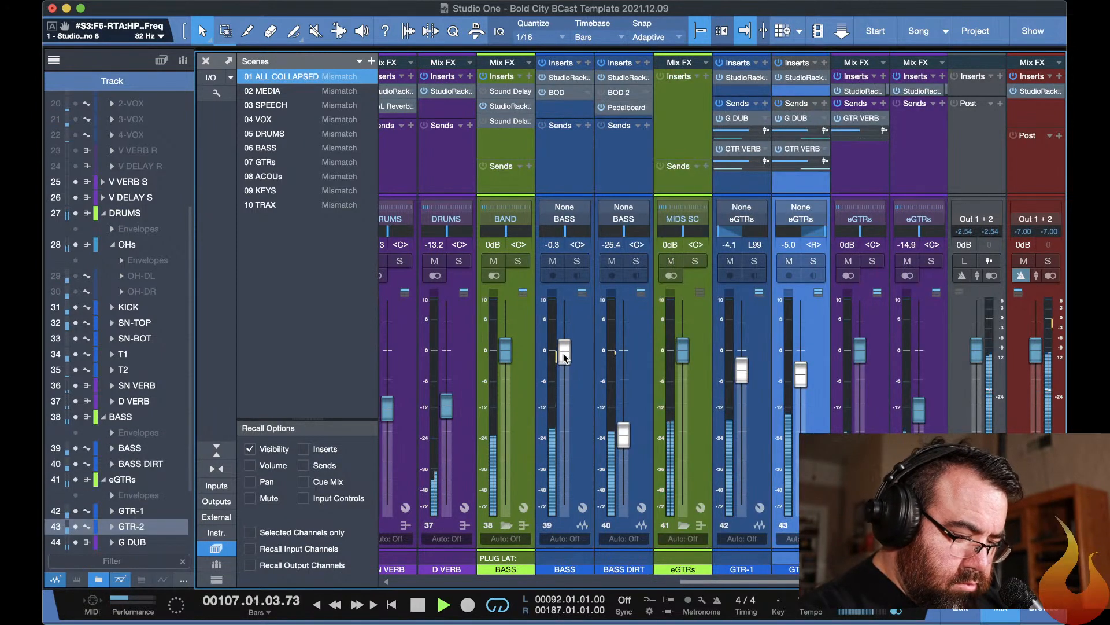
pyautogui.click(560, 79)
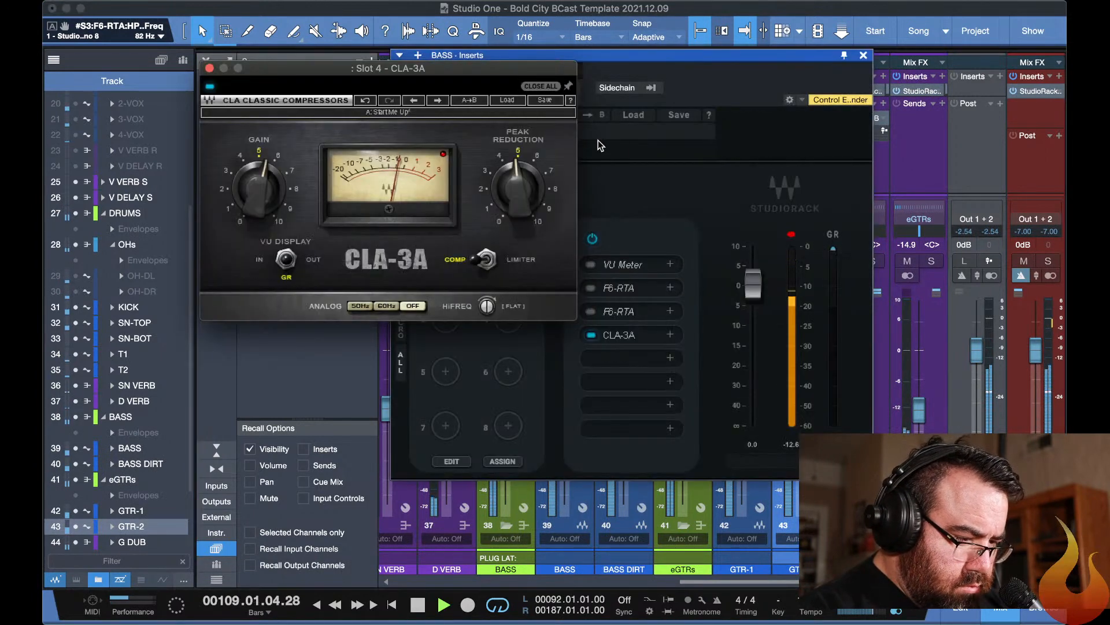
pyautogui.moveTo(471, 190)
pyautogui.mouseDown()
pyautogui.moveTo(471, 157)
pyautogui.moveTo(474, 195)
pyautogui.mouseUp()
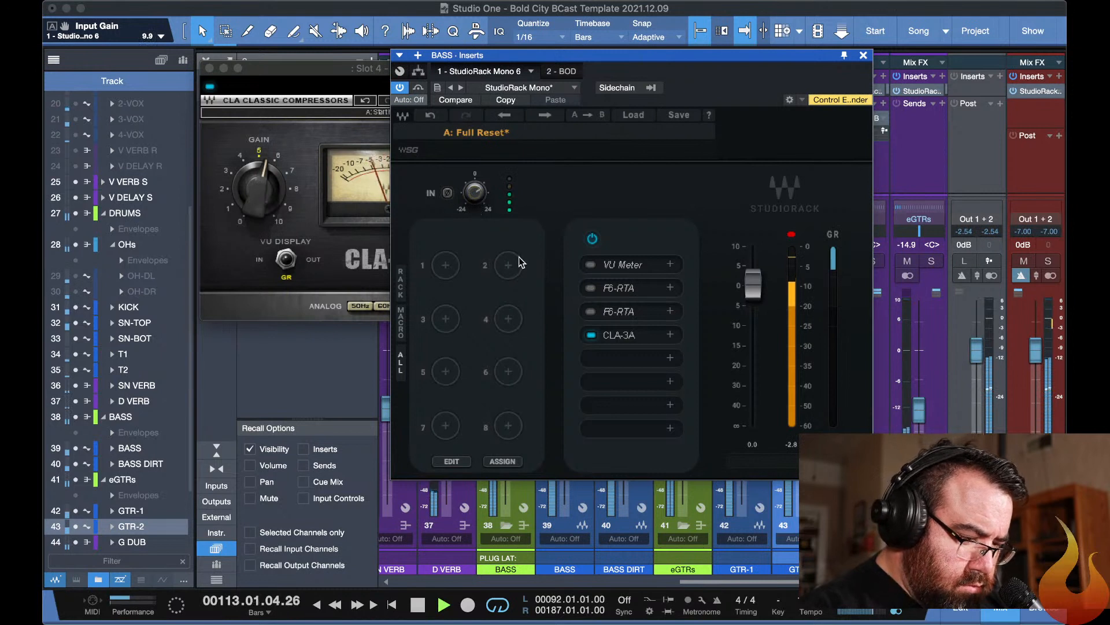
# Set the BASS channel's CLA-3A to 4.39 peak reduction and 6.00 gain, and close the plug-in windows.
pyautogui.click(339, 248)
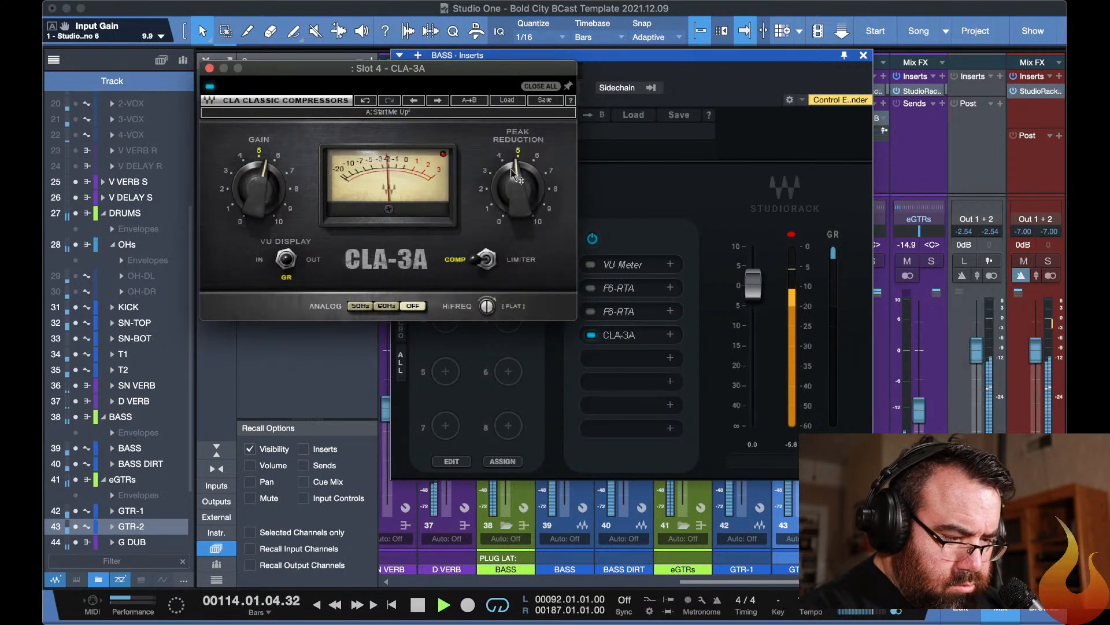
pyautogui.moveTo(511, 169); pyautogui.dragTo(500, 149)
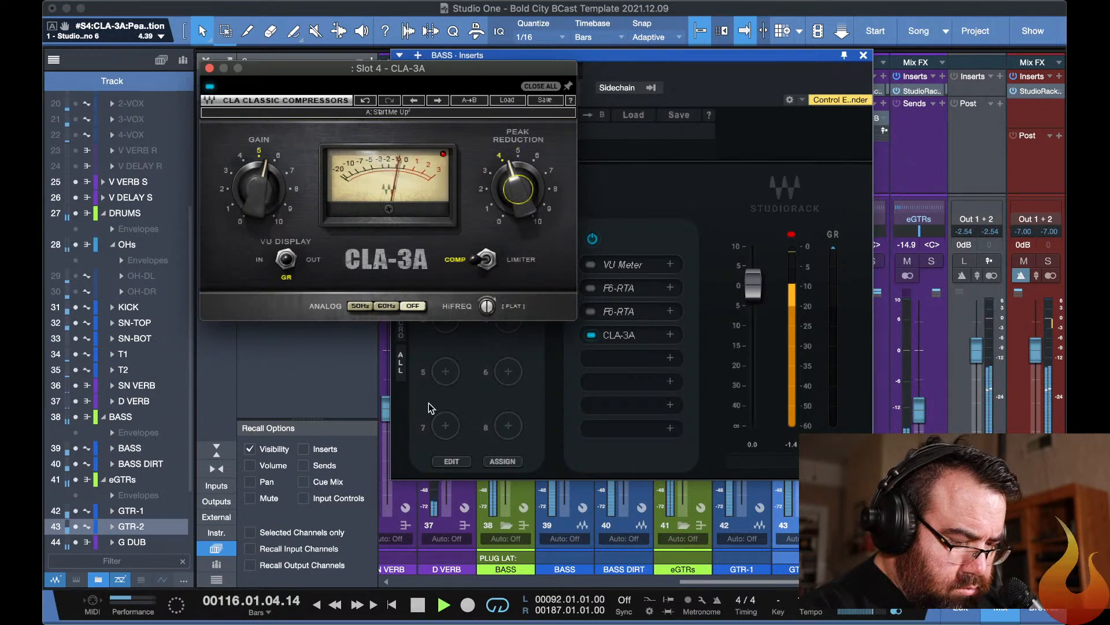
pyautogui.moveTo(259, 187); pyautogui.dragTo(263, 167)
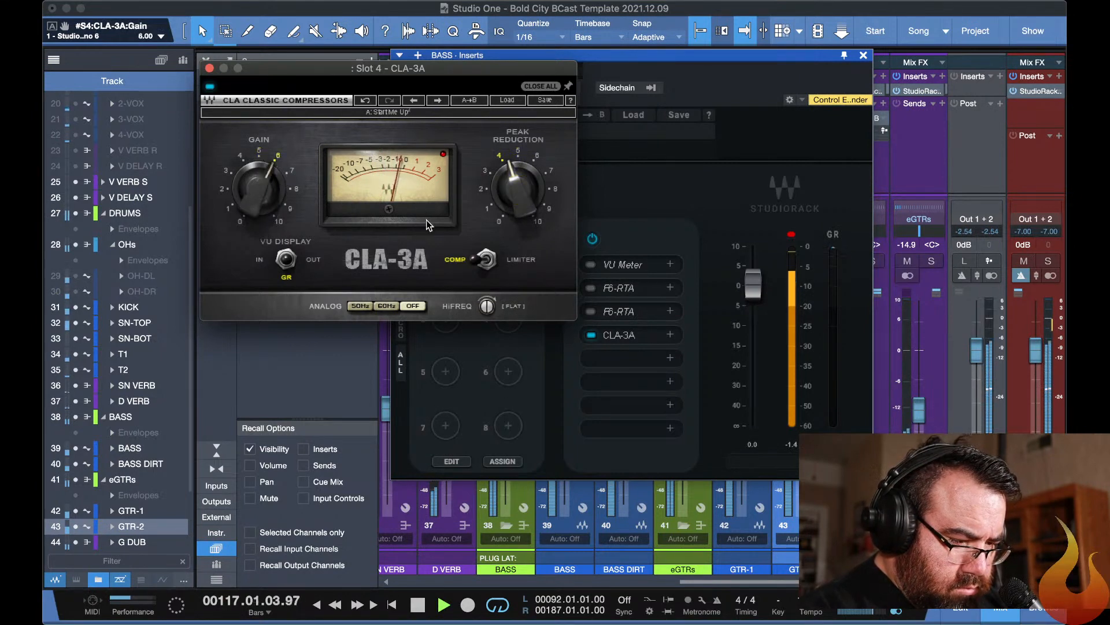
pyautogui.click(307, 340)
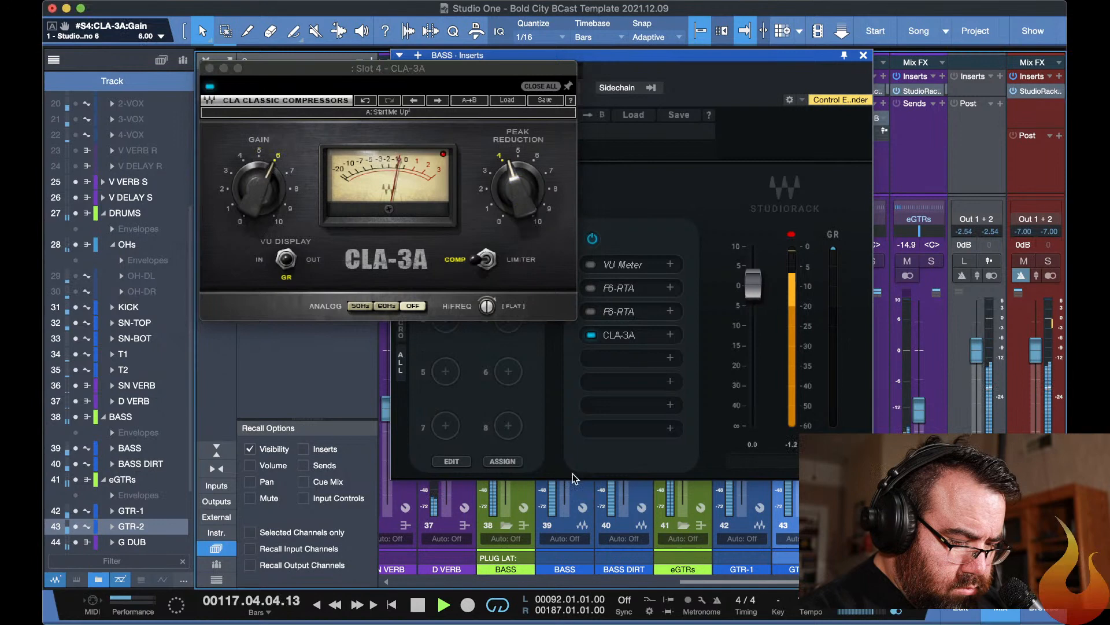
pyautogui.doubleClick(557, 530)
pyautogui.press('Escape')
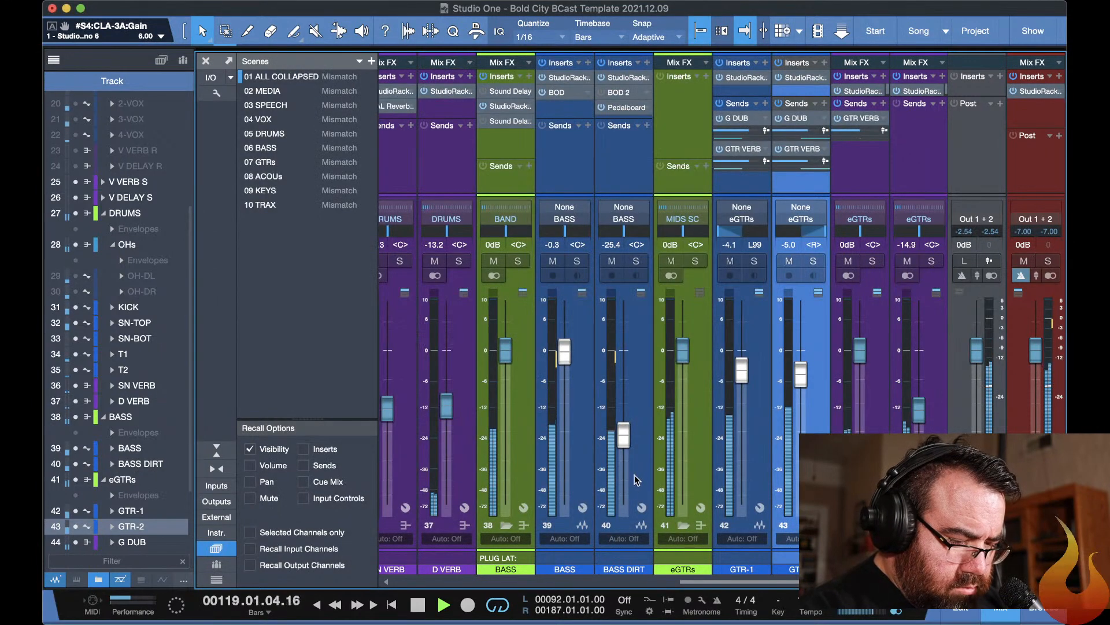
# Rebalance the bass channels by setting the BASS fader to -0.7 dB and the BASS DIRT fader to -8.2 dB.
pyautogui.moveTo(624, 445); pyautogui.dragTo(619, 395)
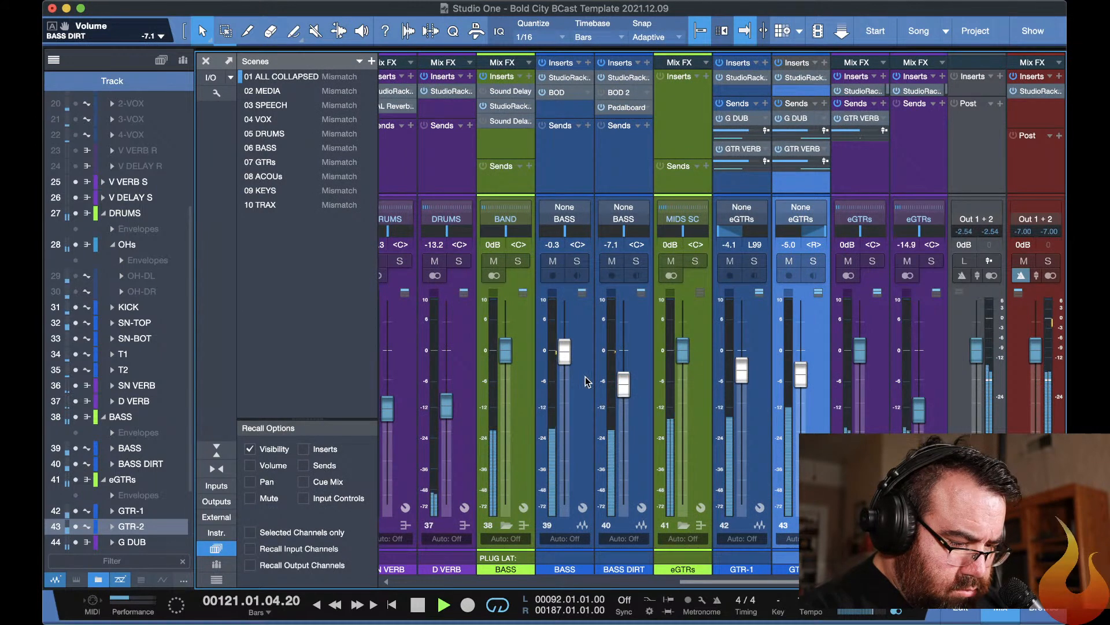
pyautogui.moveTo(566, 357)
pyautogui.mouseDown()
pyautogui.moveTo(565, 342)
pyautogui.moveTo(560, 359)
pyautogui.mouseUp()
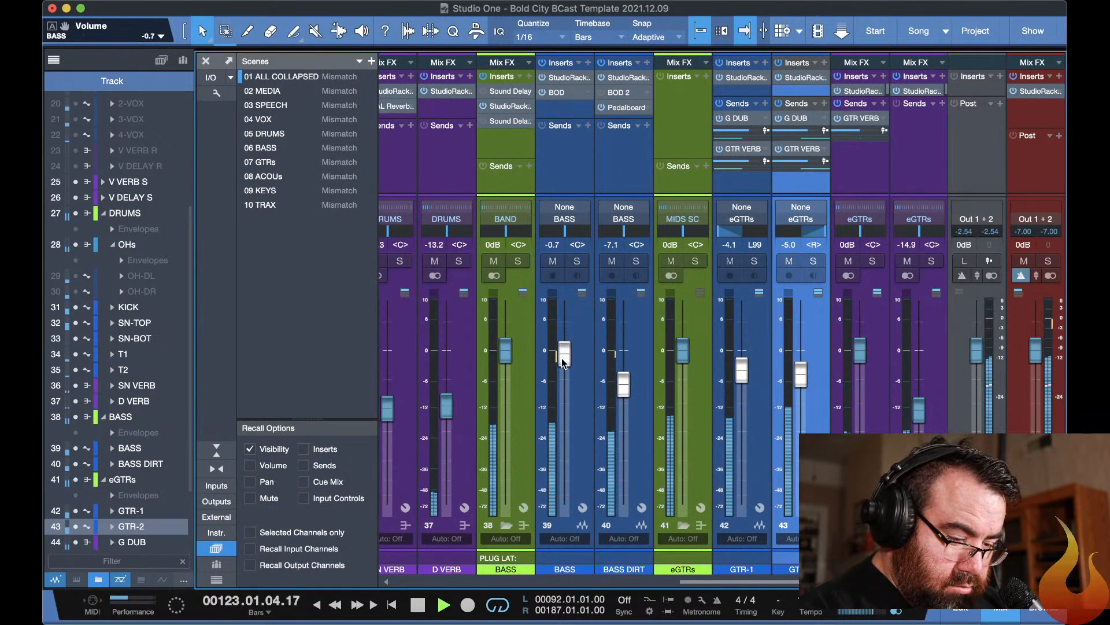
pyautogui.moveTo(624, 390); pyautogui.dragTo(624, 395)
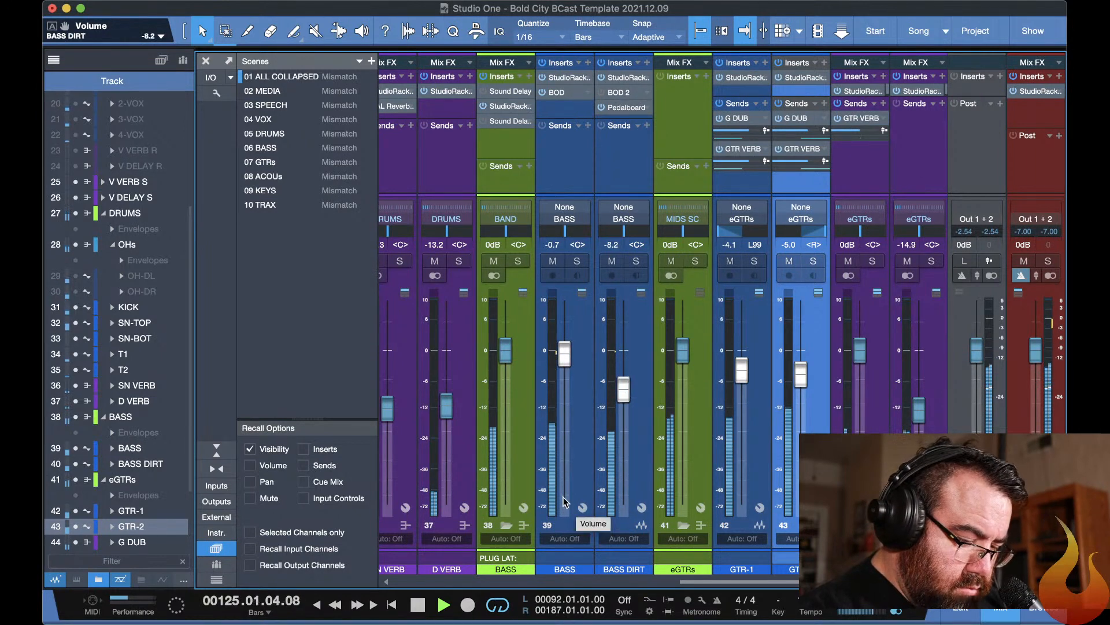
# Open the slot 3 F6-RTA in SN-TOP's StudioRack and set band 5 to 2765 Hz and -4.4 dB.
pyautogui.hscroll(-6, 614, 501)
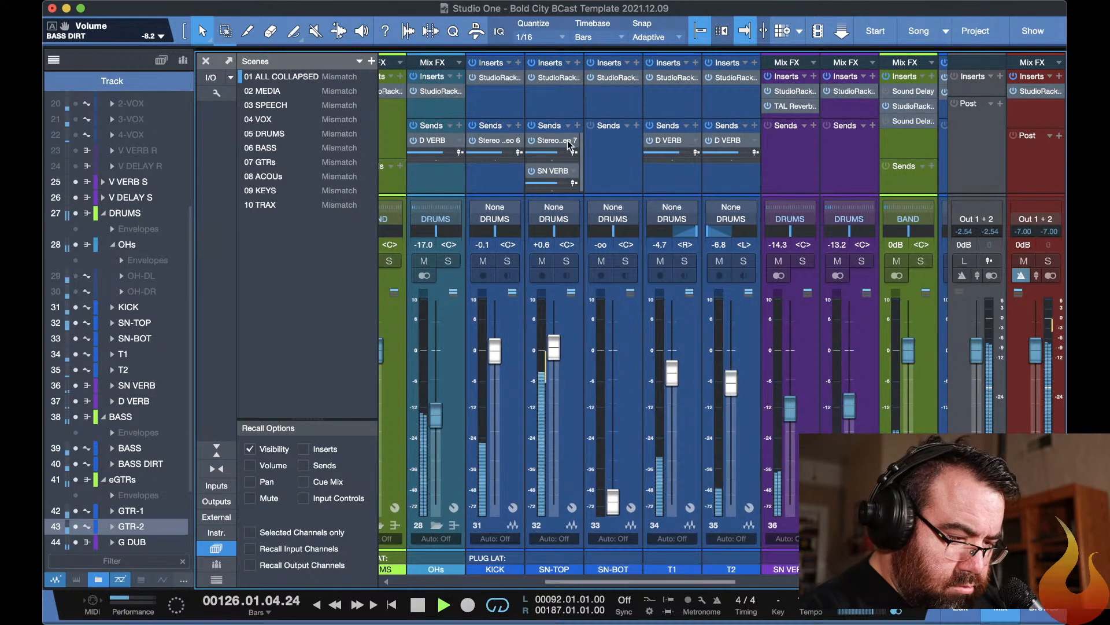
pyautogui.click(552, 81)
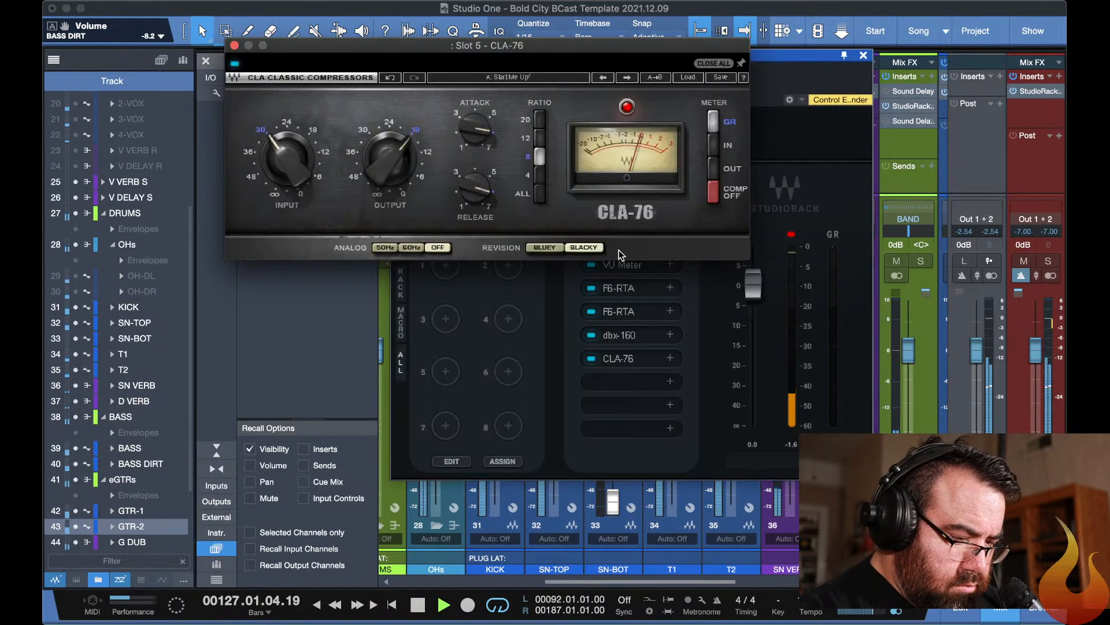
pyautogui.click(630, 313)
pyautogui.moveTo(659, 233); pyautogui.dragTo(657, 262)
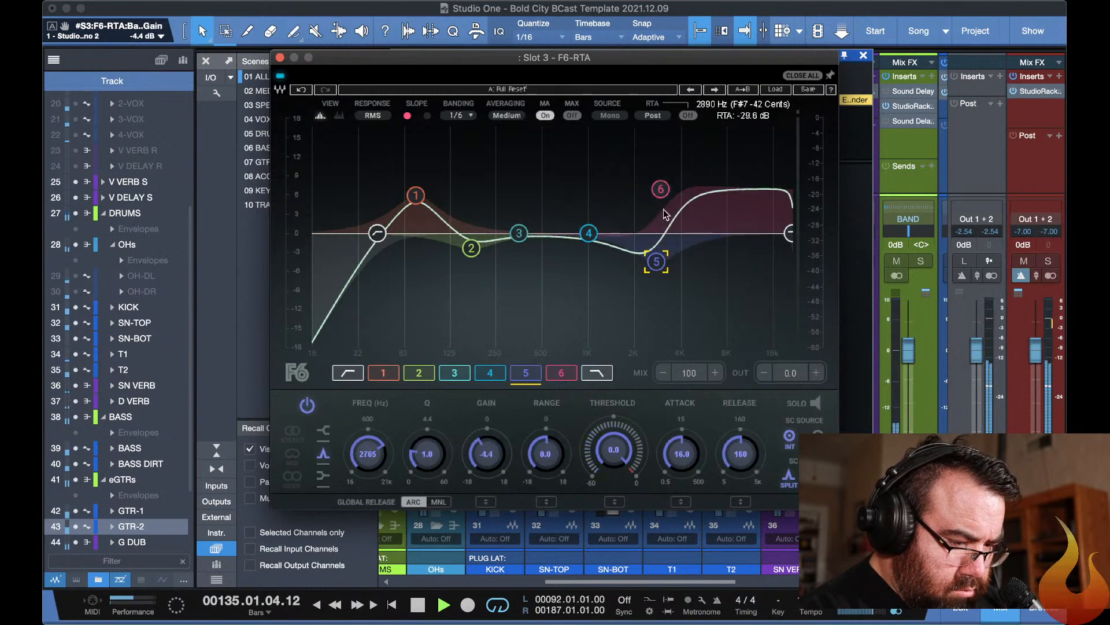
# In SN-TOP's F6-RTA, set band 6 to 5120 Hz and band 2 to 178 Hz and -3.6 dB, and close the plug-in windows.
pyautogui.moveTo(661, 189); pyautogui.dragTo(698, 196)
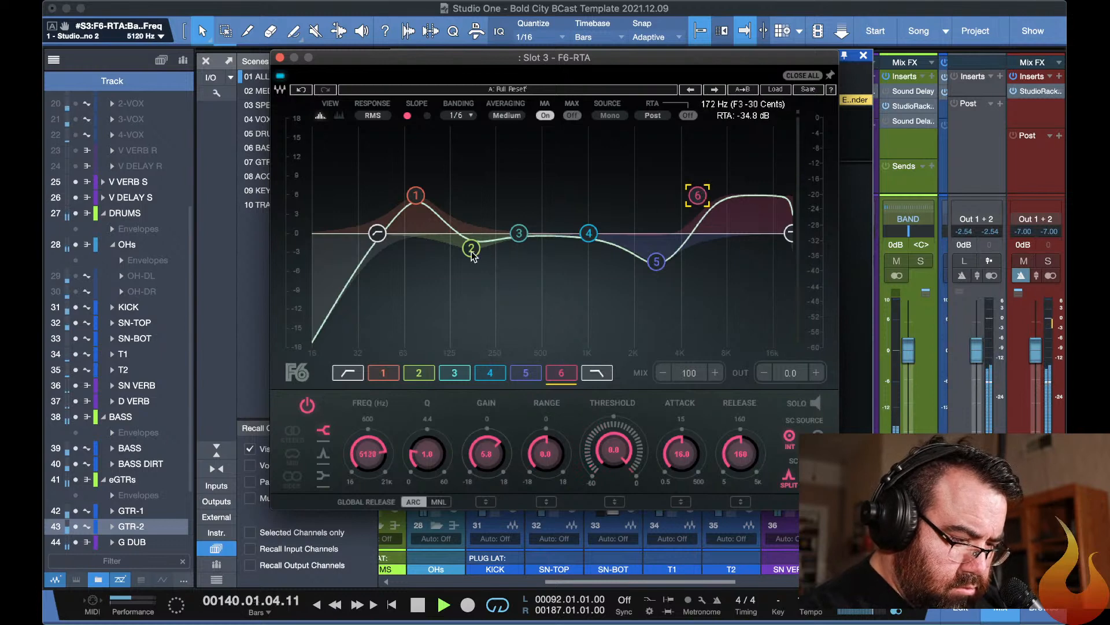
pyautogui.moveTo(472, 253); pyautogui.dragTo(473, 261)
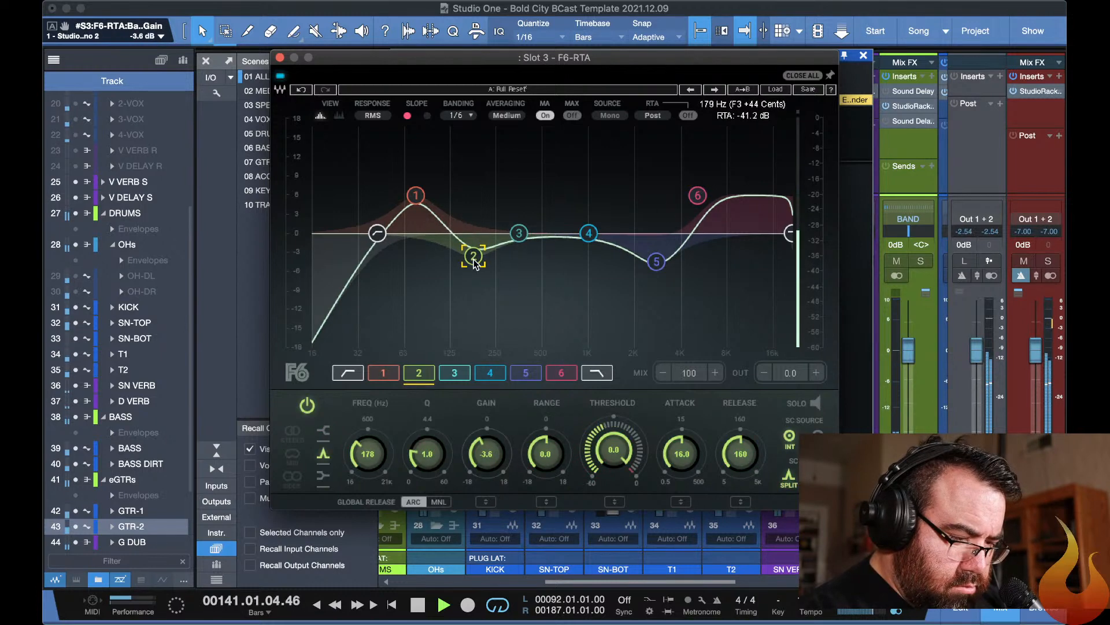
pyautogui.press('super+z')
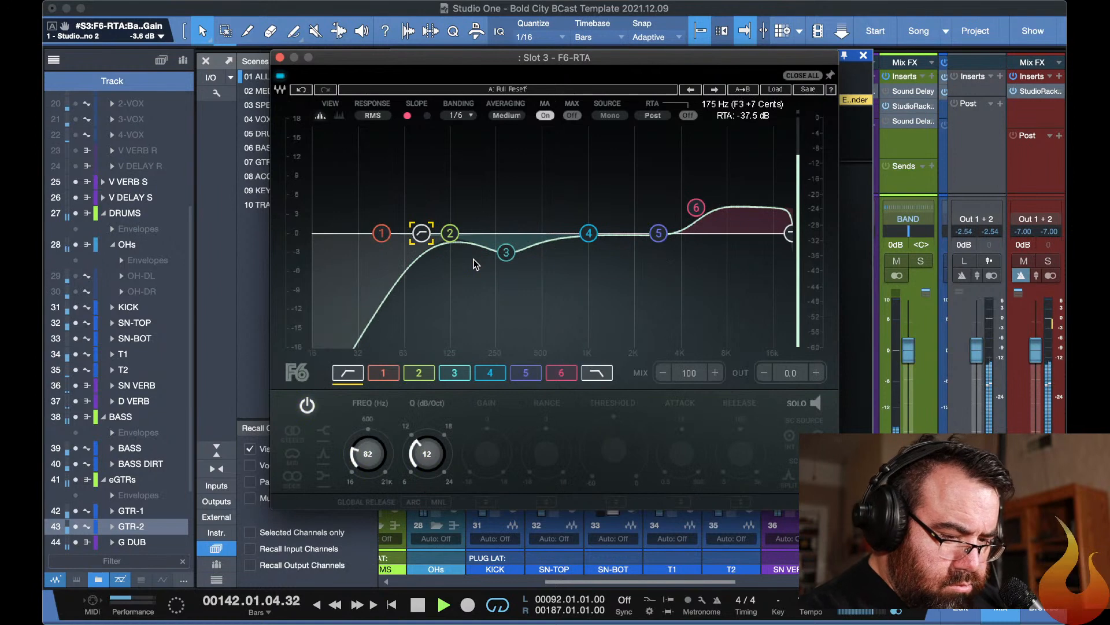
pyautogui.press('Escape')
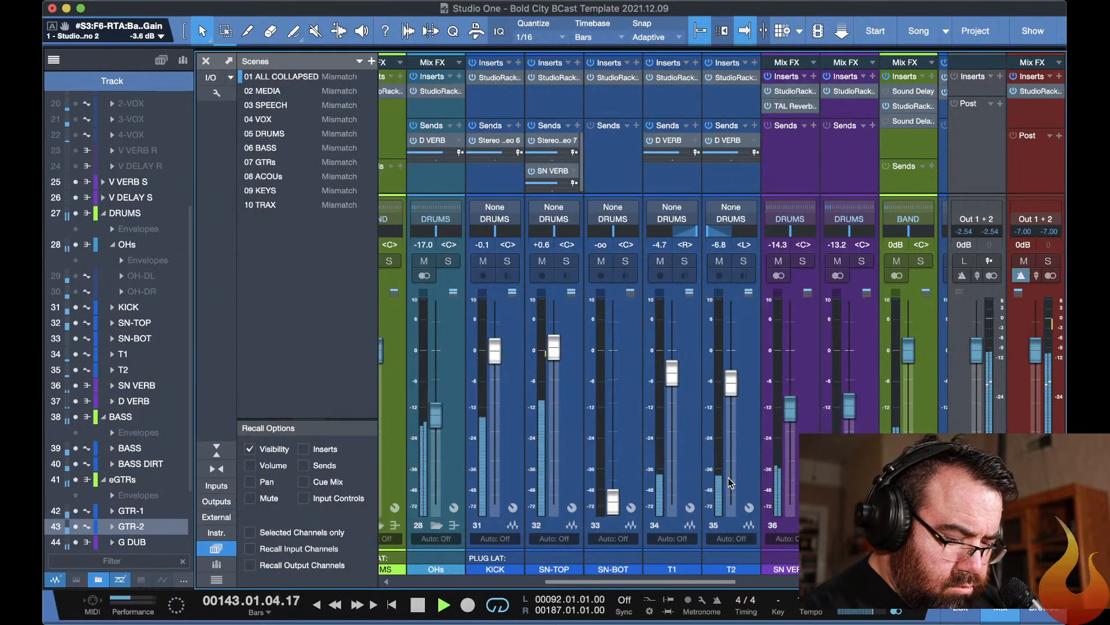
# Select GTR-1 and GTR-2 together and lower their faders to -5.6 dB and -6.5 dB.
pyautogui.hscroll(10, 729, 484)
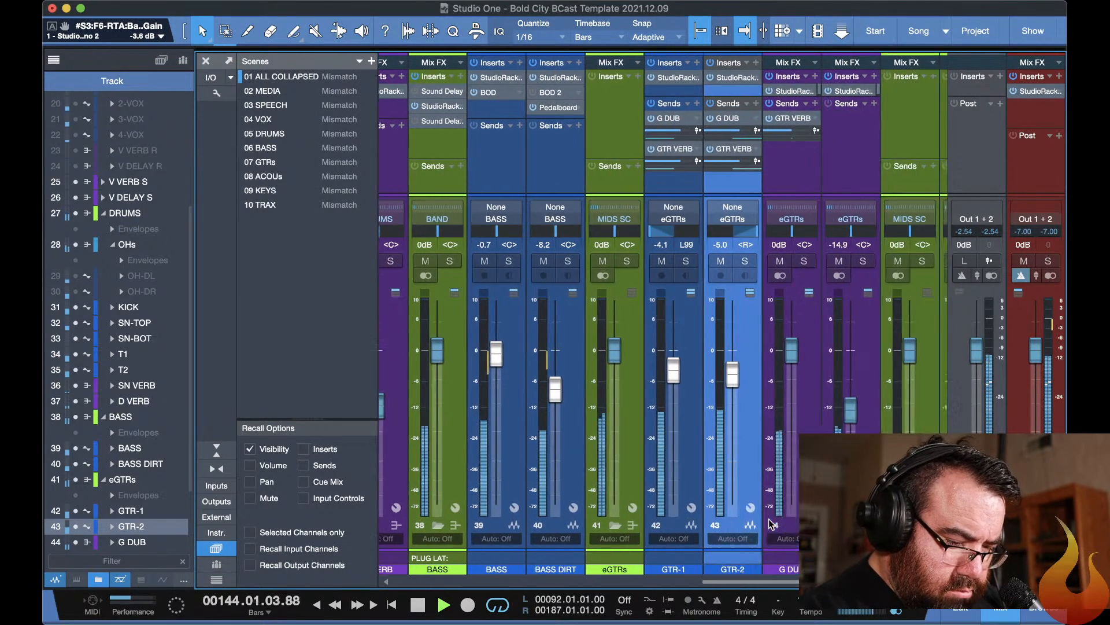
pyautogui.hscroll(1, 770, 524)
pyautogui.click(616, 568)
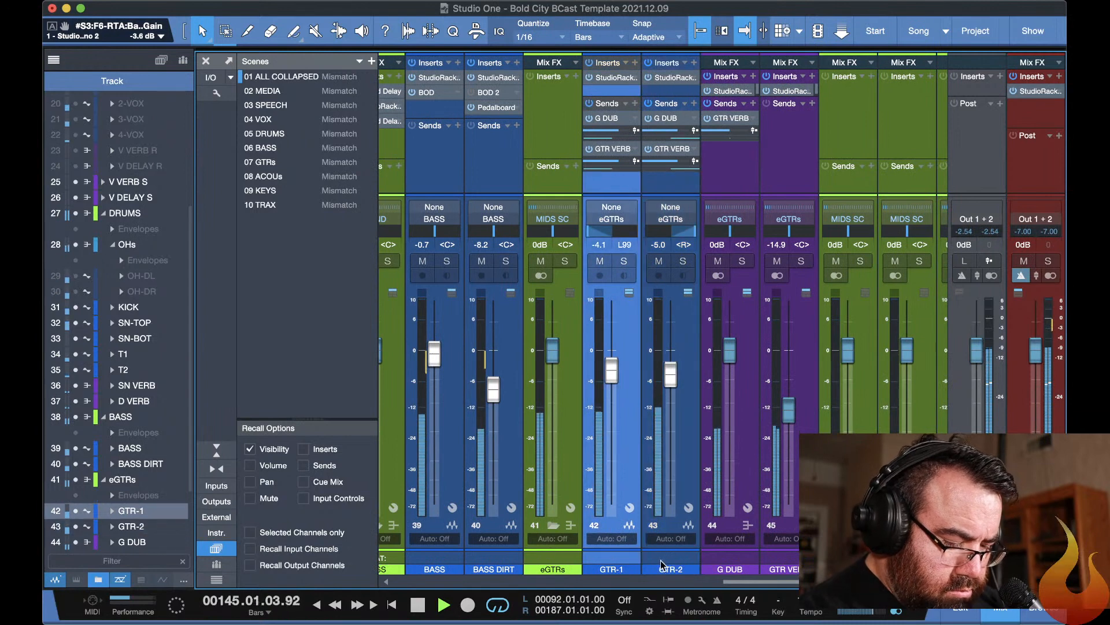
pyautogui.keyDown('shift'); pyautogui.click(661, 564); pyautogui.keyUp('shift')
pyautogui.moveTo(666, 375)
pyautogui.mouseDown()
pyautogui.moveTo(667, 392)
pyautogui.moveTo(665, 383)
pyautogui.mouseUp()
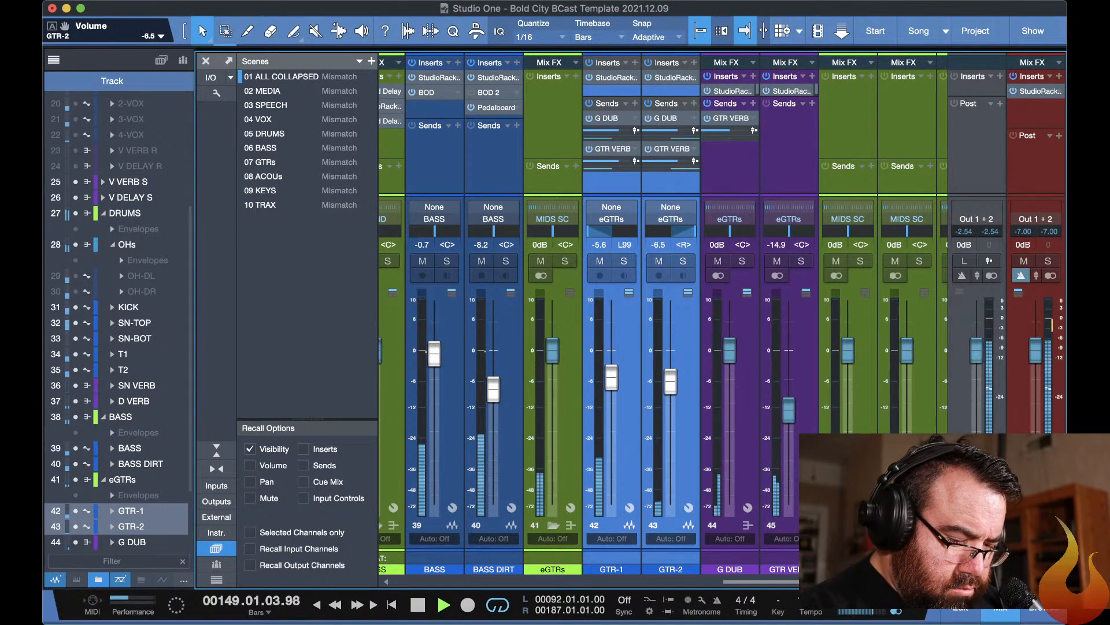
# Expand the ACs folder in the mixer and examine the AC-1 and AC-2 channels for signal.
pyautogui.click(847, 534)
pyautogui.click(849, 525)
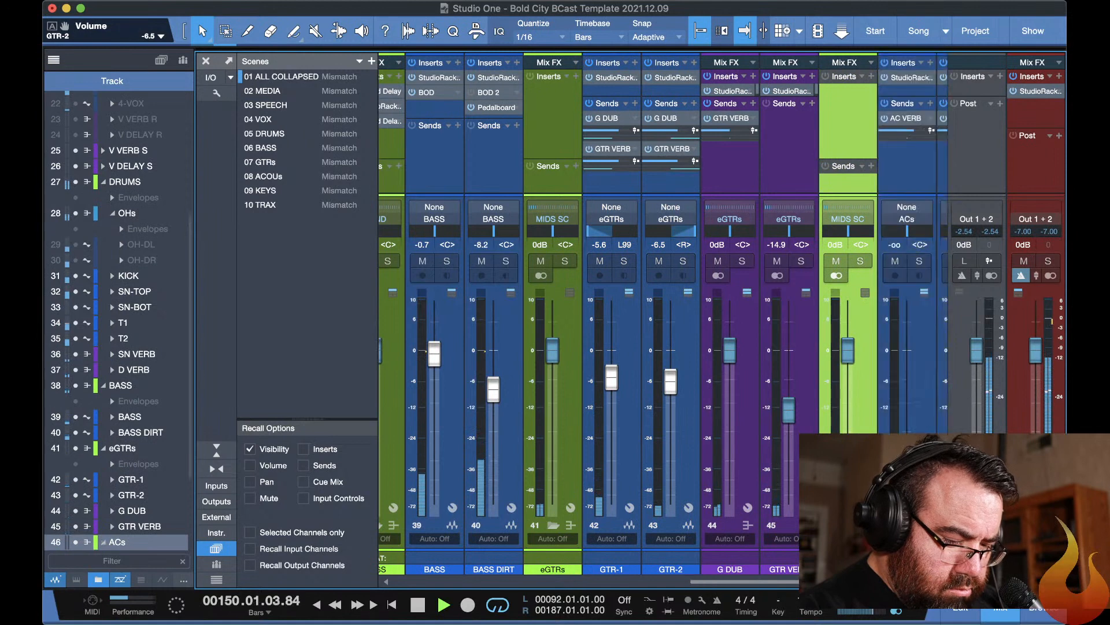
pyautogui.hscroll(2, 848, 525)
pyautogui.hscroll(3, 717, 504)
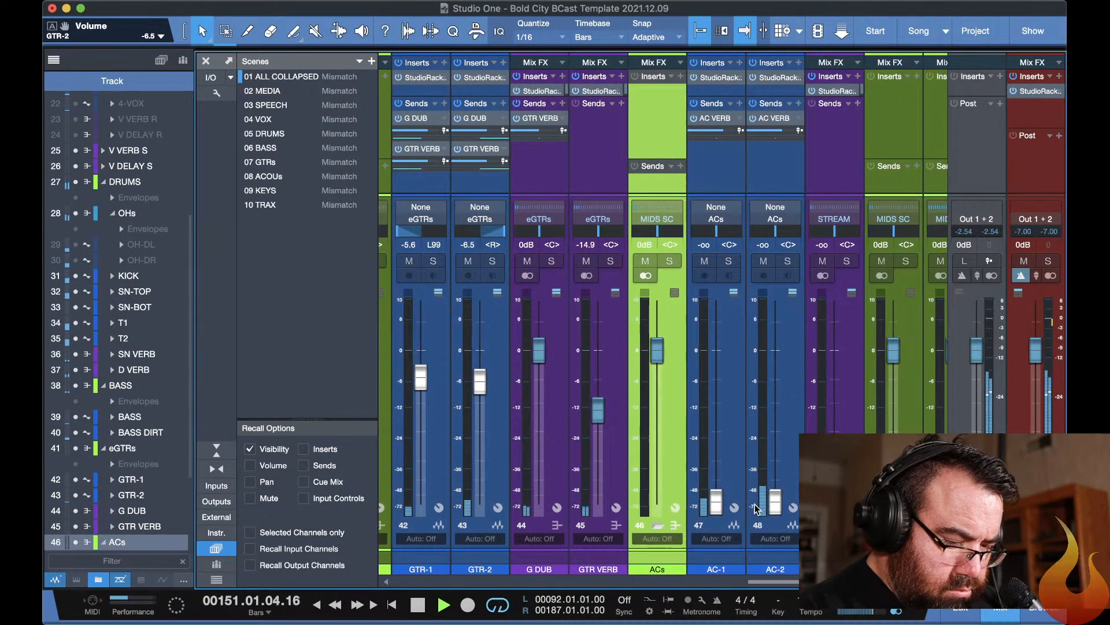
pyautogui.click(722, 568)
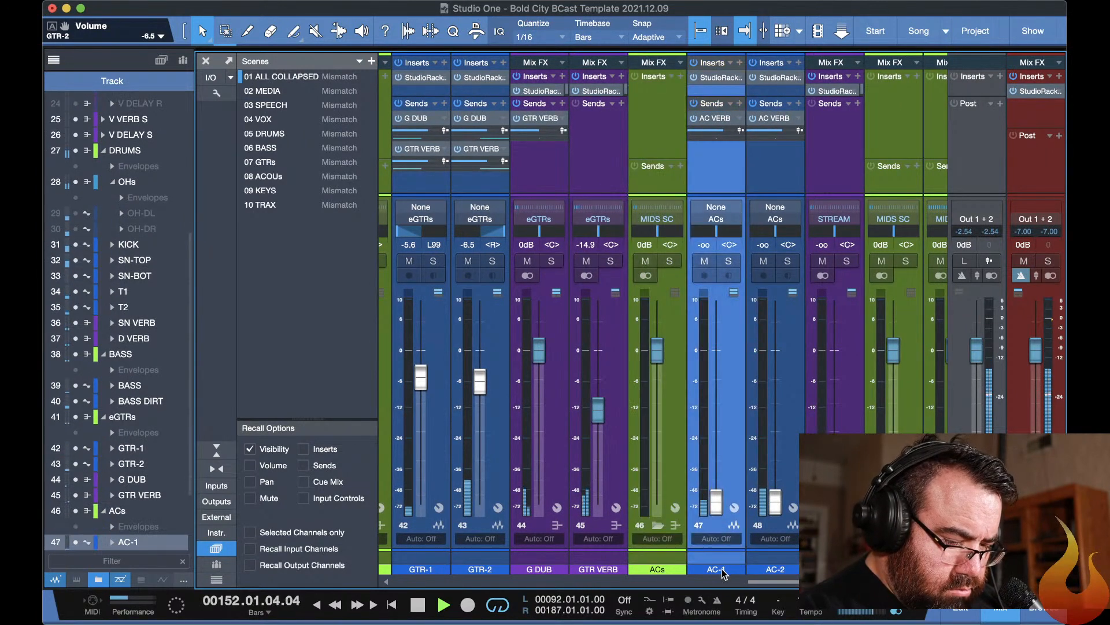
pyautogui.moveTo(720, 504); pyautogui.dragTo(717, 540)
pyautogui.hscroll(1, 765, 505)
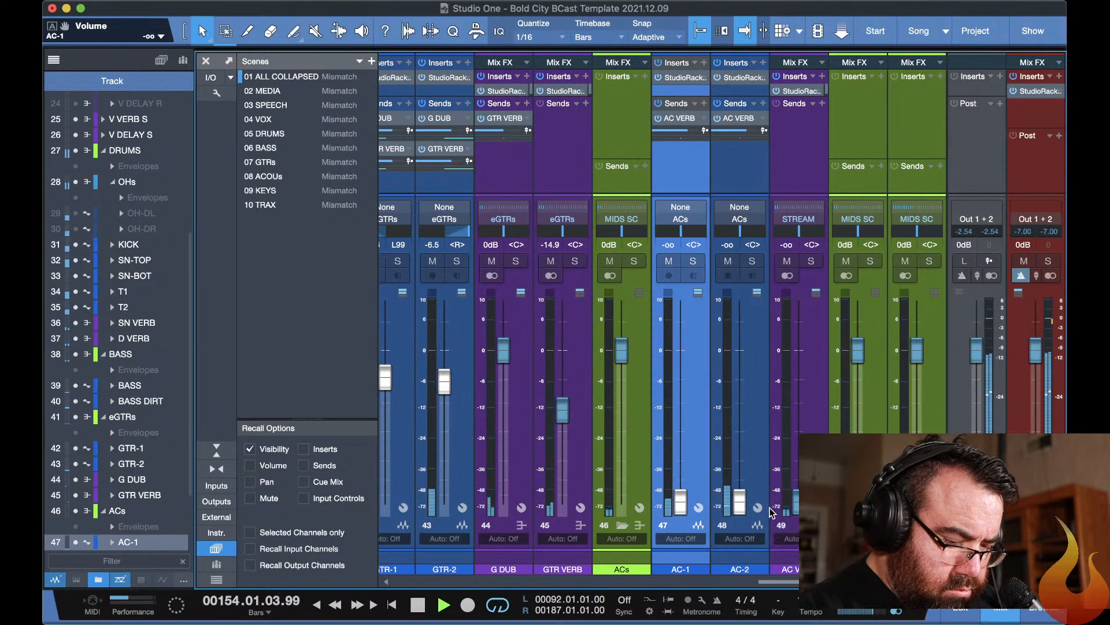
# Collapse all folder tracks and hide the mixer to show the arrangement.
pyautogui.hscroll(-2, 737, 509)
pyautogui.hscroll(-8, 738, 509)
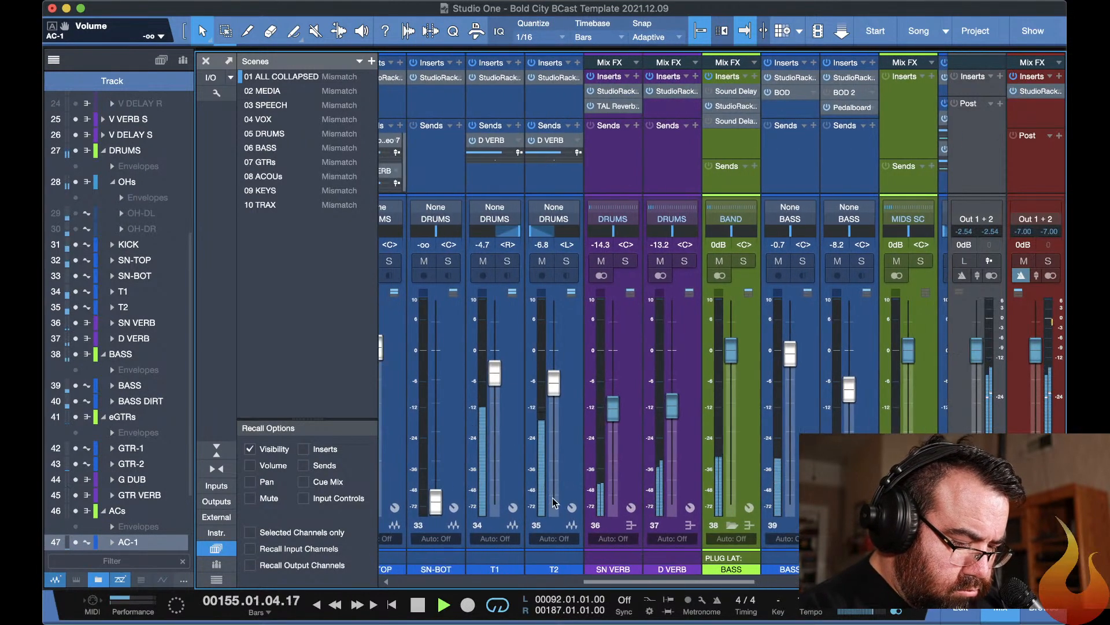
pyautogui.hscroll(-6, 553, 498)
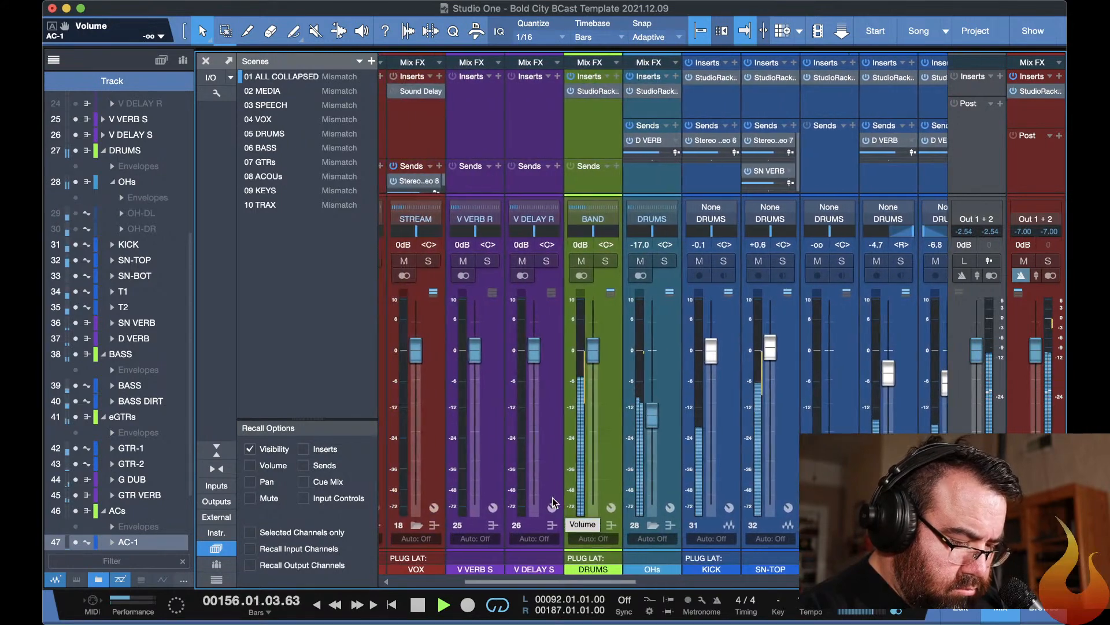
pyautogui.press('super+shift+c')
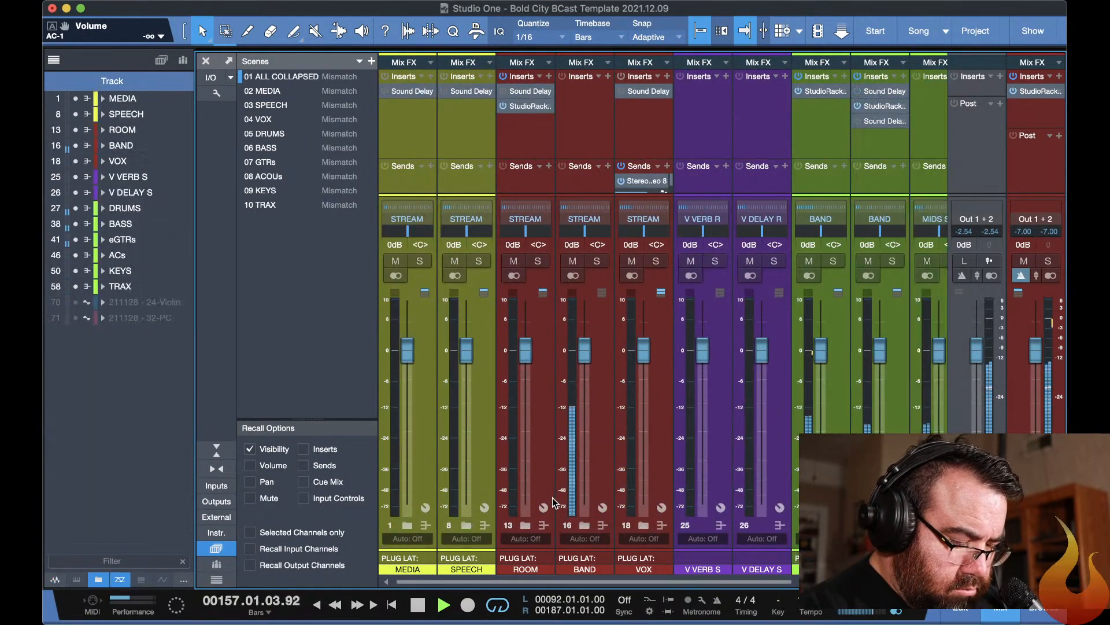
pyautogui.press('F3')
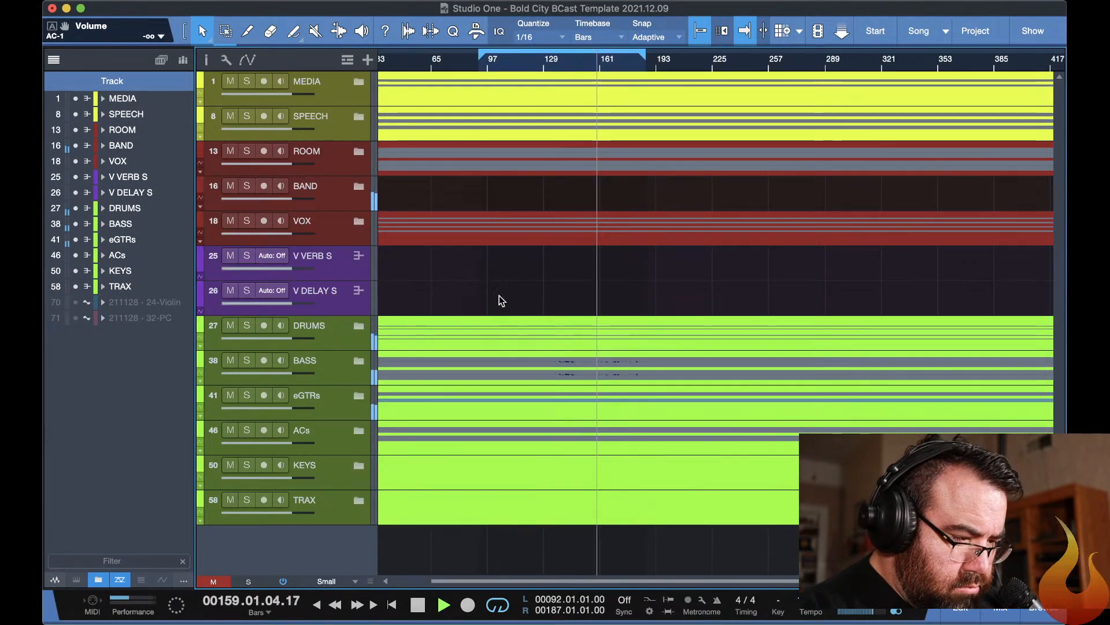
# Expand the VOX folder in the arrangement and select the 2-VOX track.
pyautogui.click(358, 221)
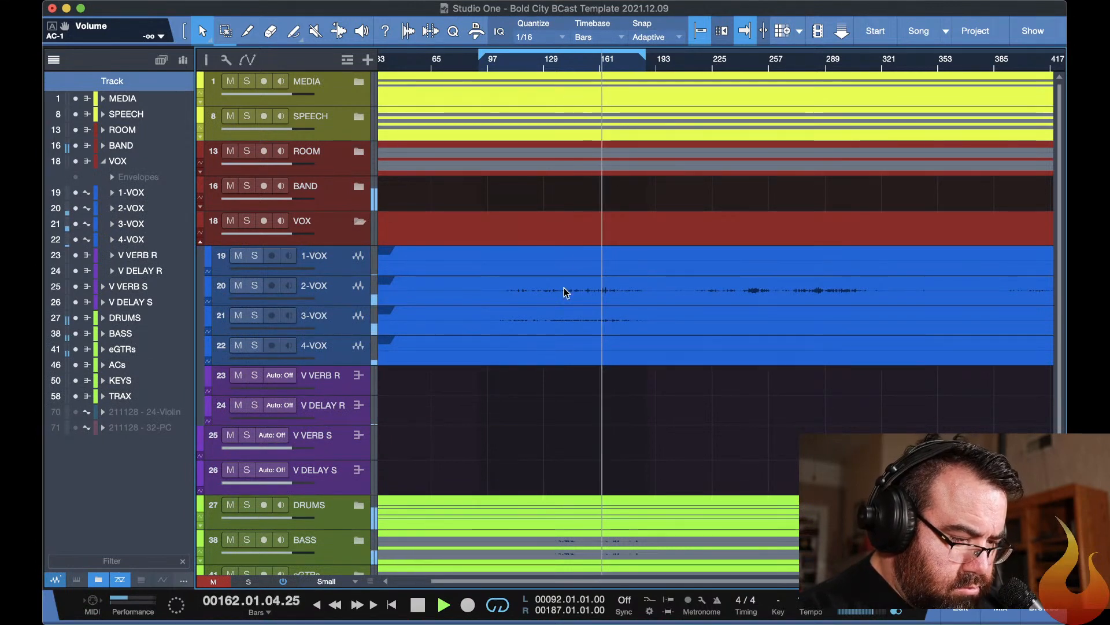
pyautogui.click(337, 298)
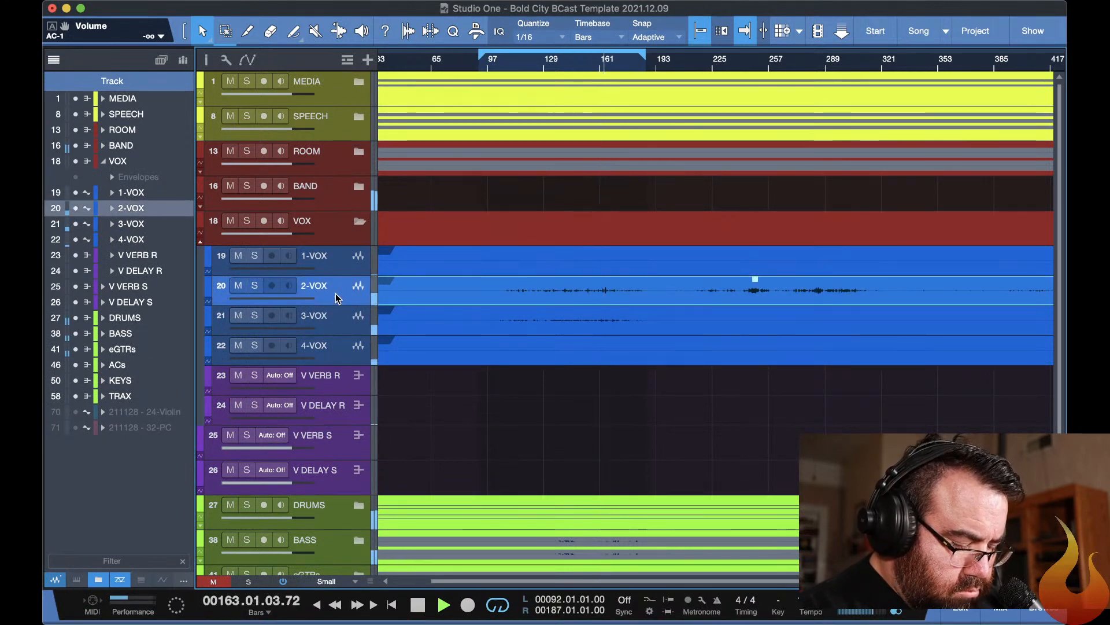
pyautogui.press('F3')
pyautogui.press('F3')
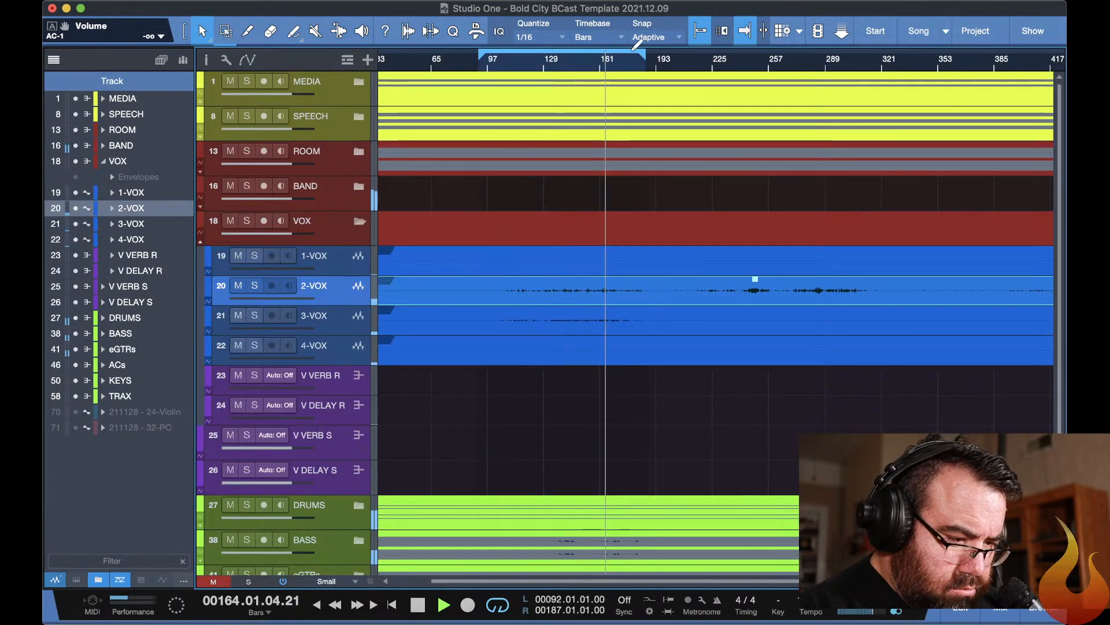
# Set the loop range from bar 225 to bar 313 and play from its start.
pyautogui.hscroll(-3, 706, 61)
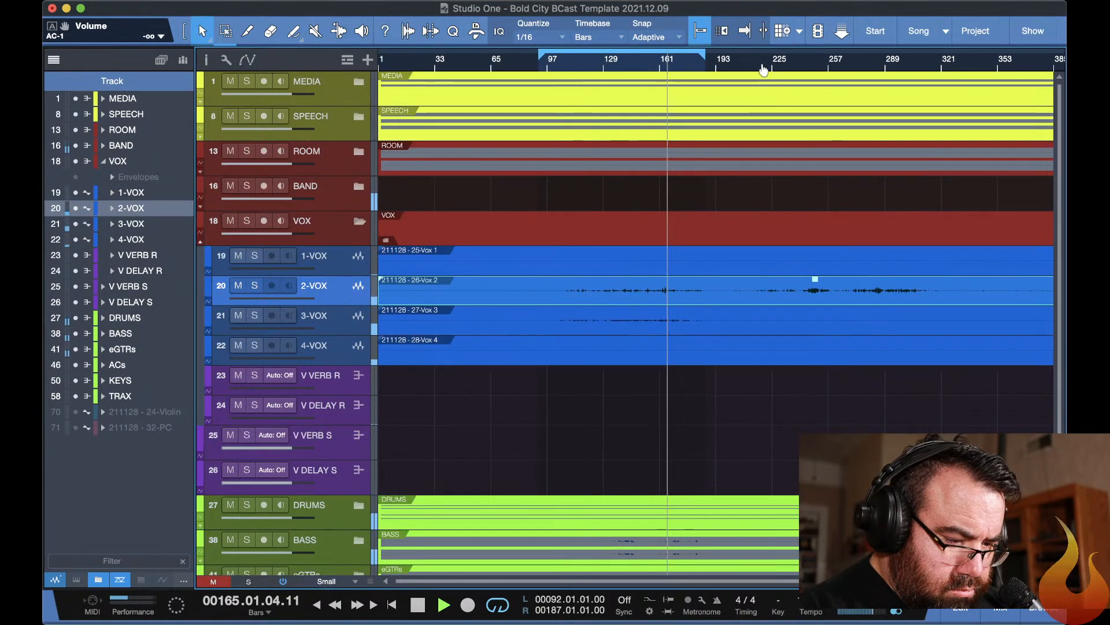
pyautogui.moveTo(657, 55)
pyautogui.mouseDown()
pyautogui.moveTo(922, 56)
pyautogui.moveTo(902, 56)
pyautogui.mouseUp()
pyautogui.moveTo(660, 58); pyautogui.dragTo(749, 58)
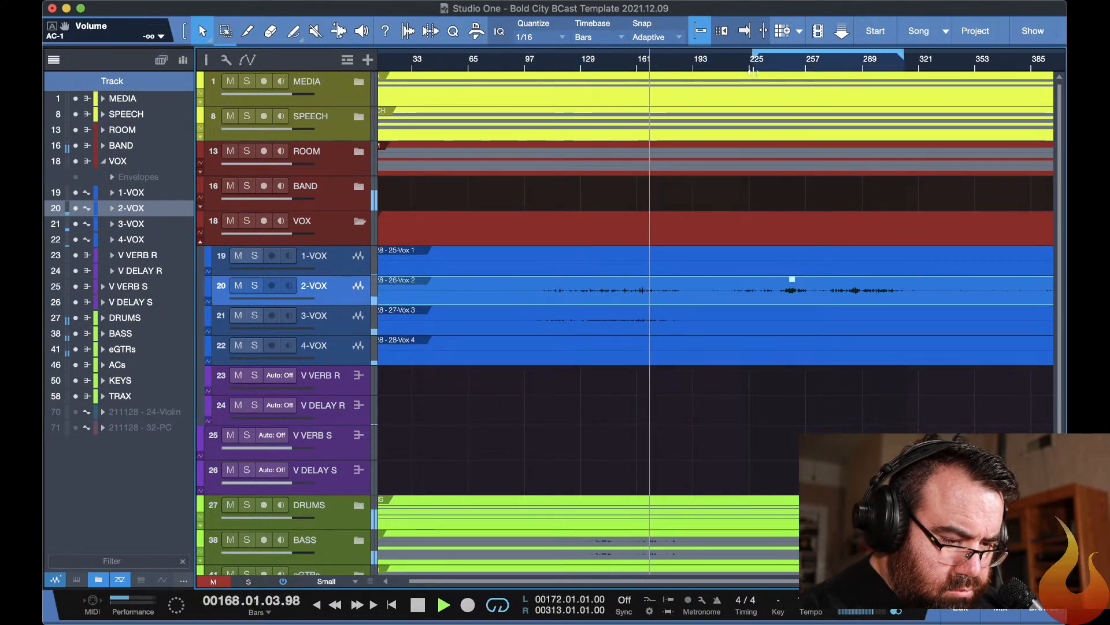
pyautogui.press('f')
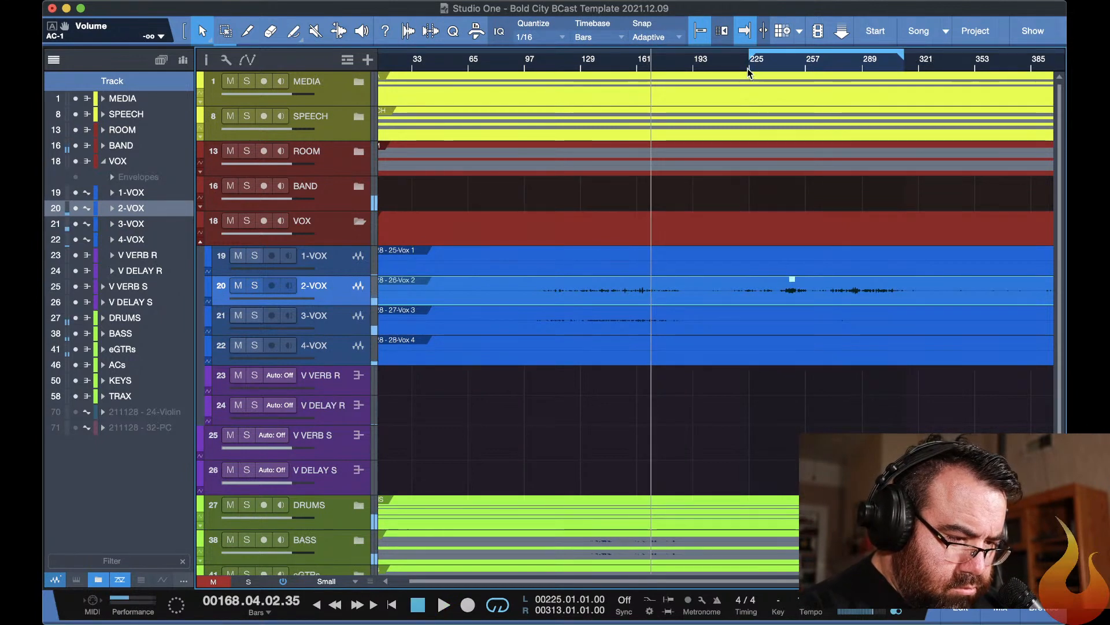
pyautogui.click(747, 68)
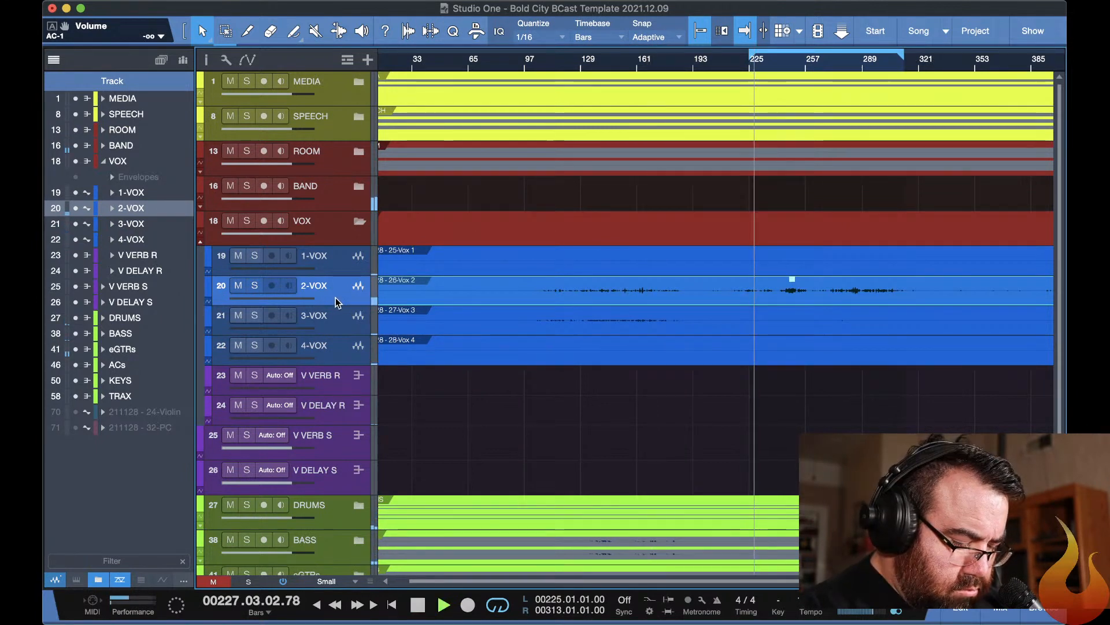
# Show the mixer and raise the 2-VOX fader to -0.6 dB.
pyautogui.press('F3')
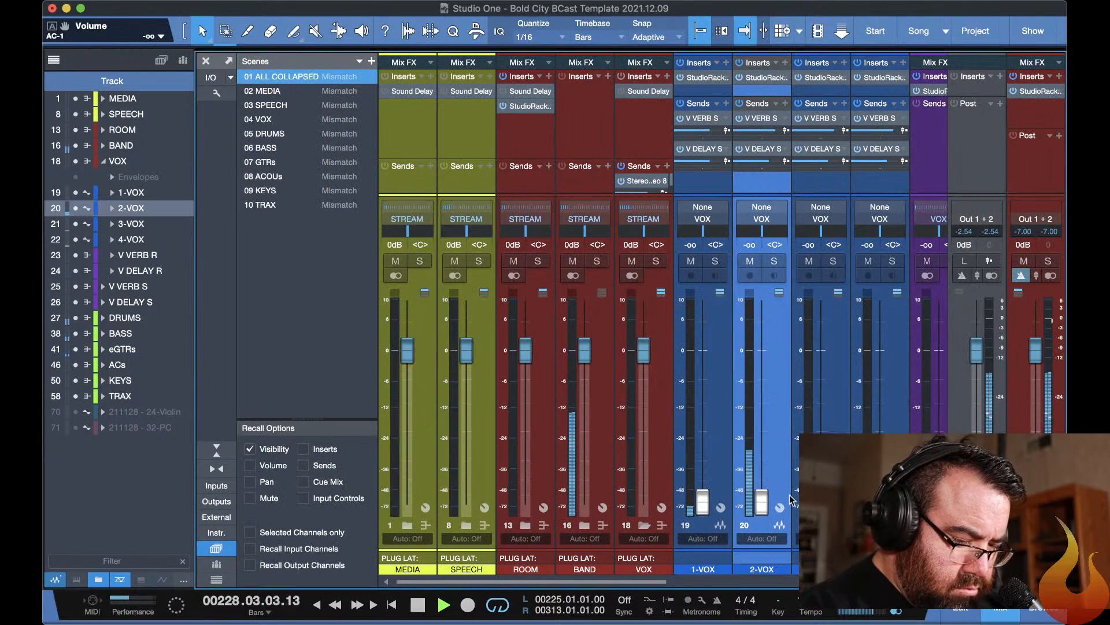
pyautogui.moveTo(761, 501); pyautogui.dragTo(758, 349)
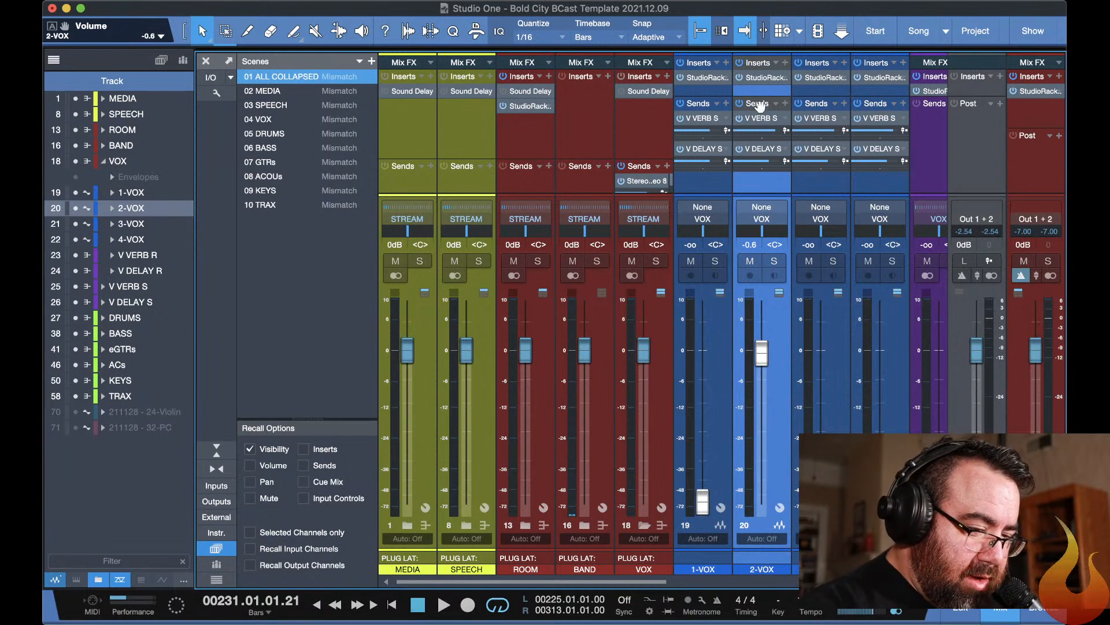
# Enable Waves Tune Real-Time in the 2-VOX StudioRack and set its correction to 75%.
pyautogui.click(756, 77)
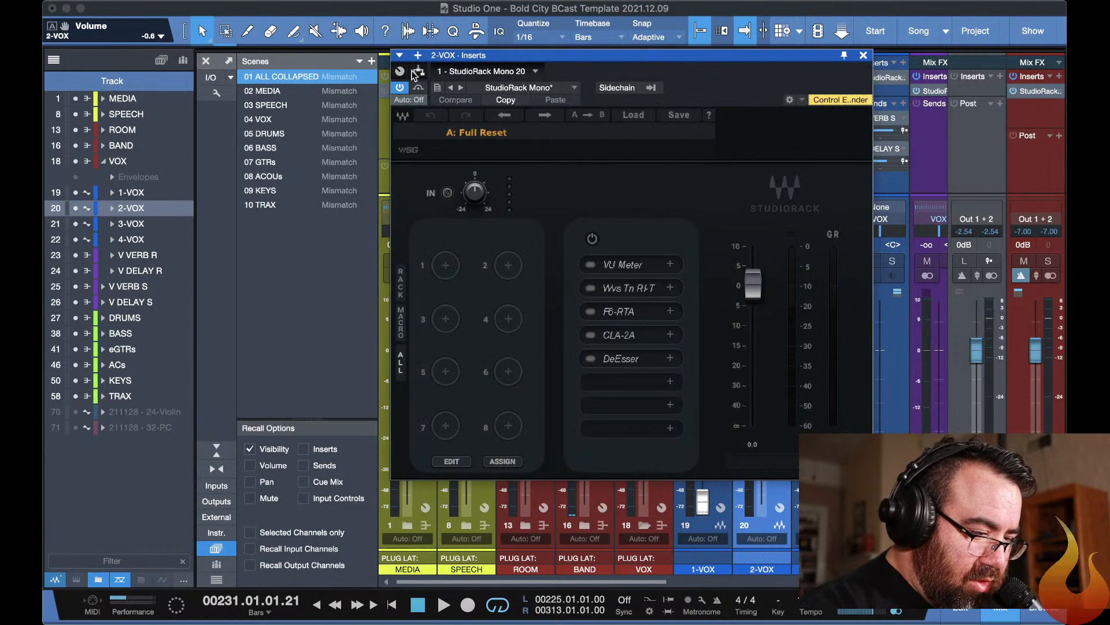
pyautogui.click(863, 56)
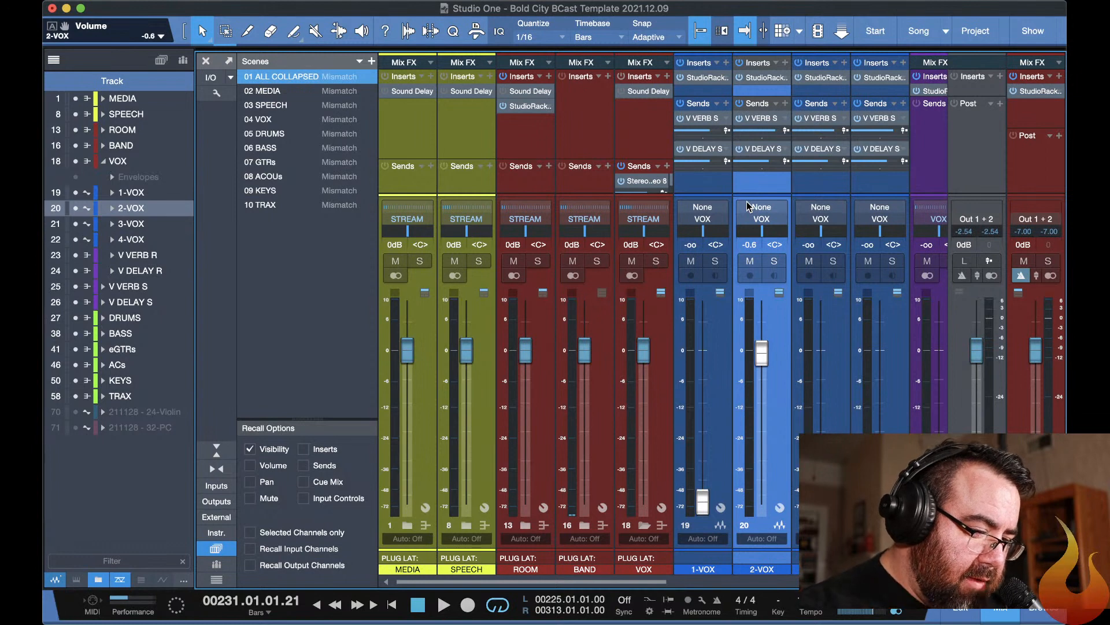
pyautogui.click(761, 79)
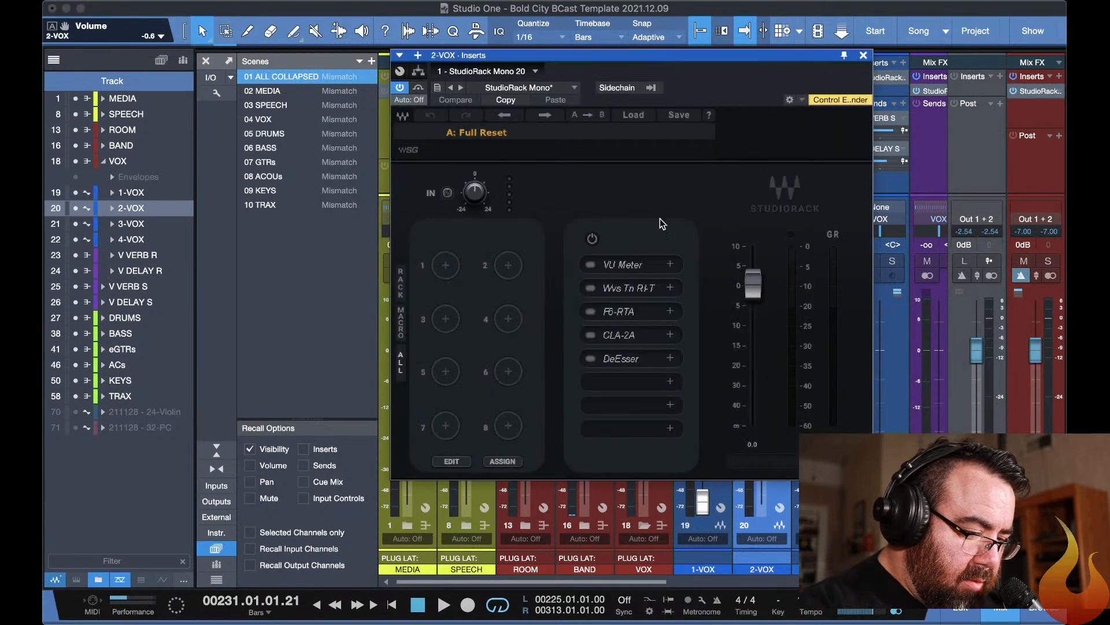
pyautogui.click(609, 291)
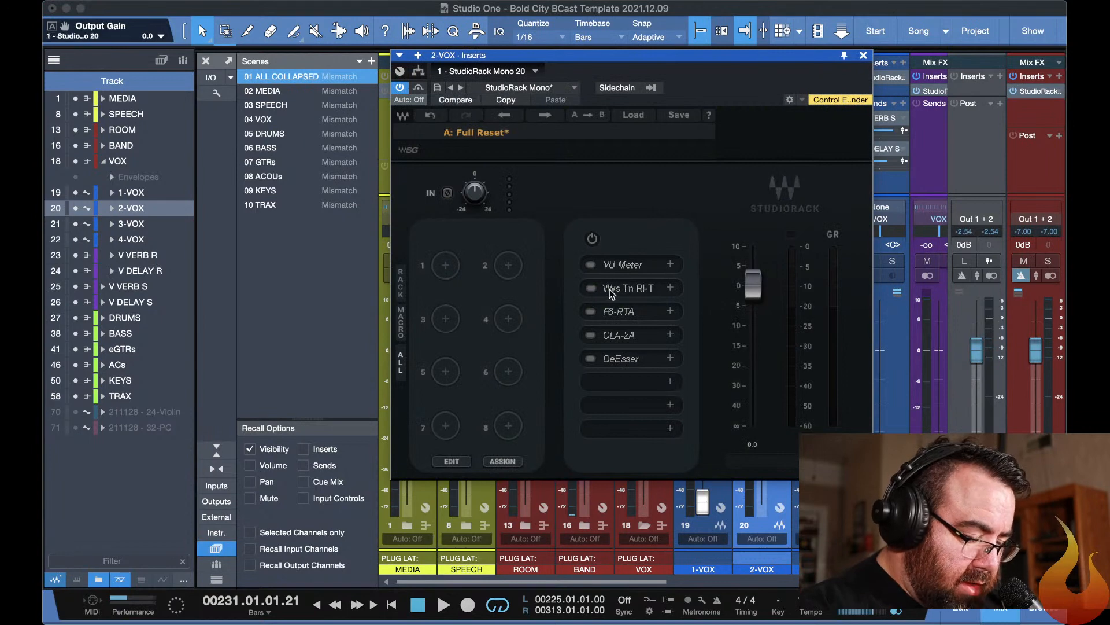
pyautogui.click(590, 289)
pyautogui.click(621, 291)
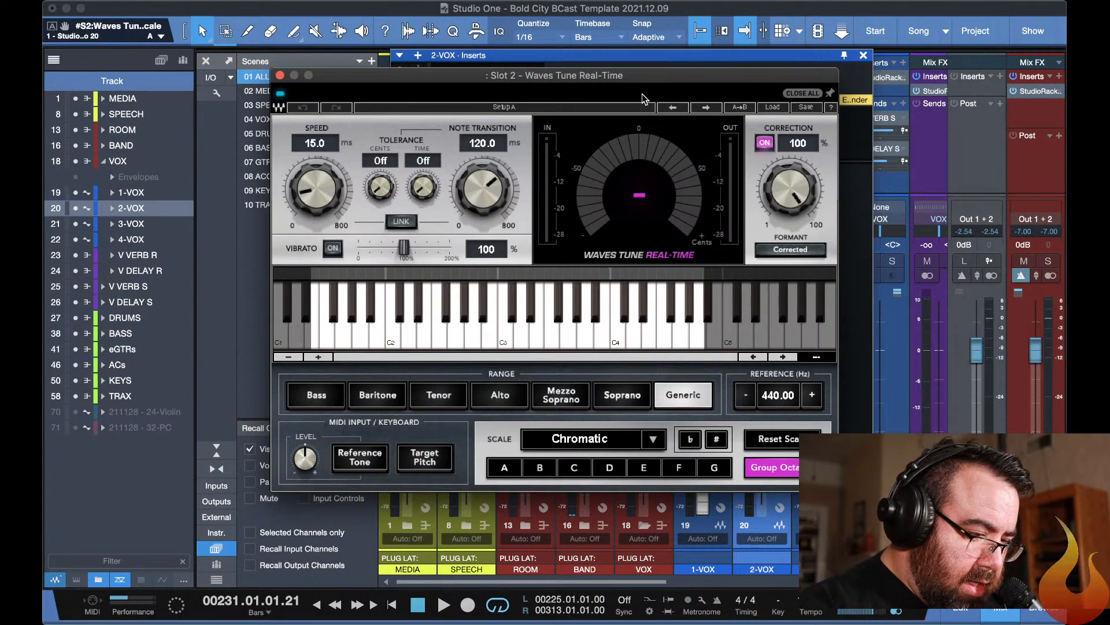
pyautogui.click(801, 144)
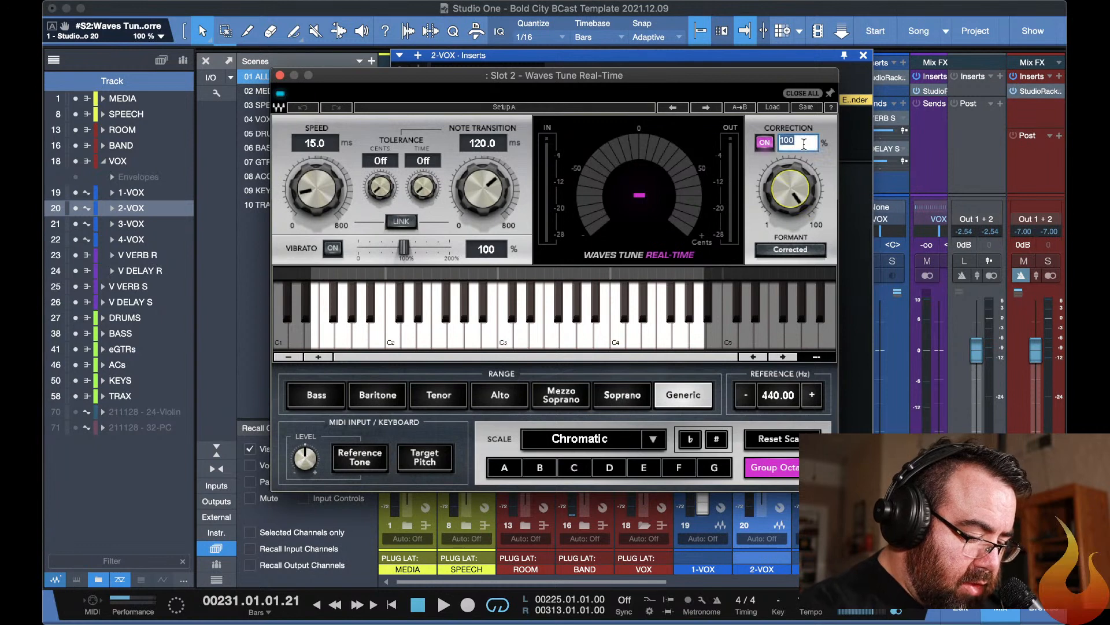
pyautogui.press('Return')
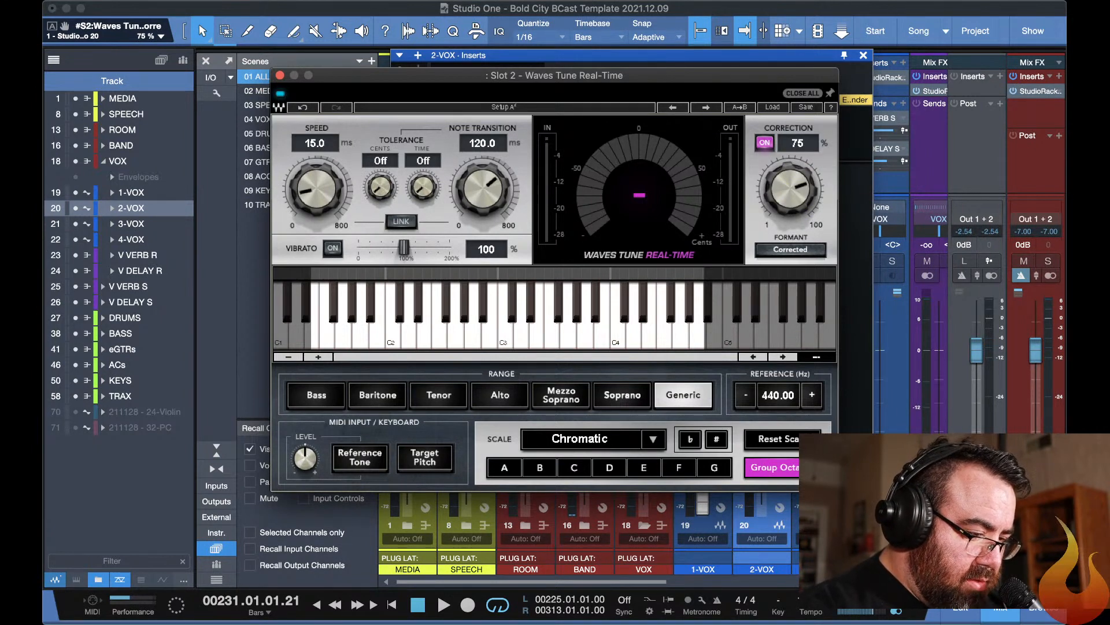
pyautogui.press('Escape')
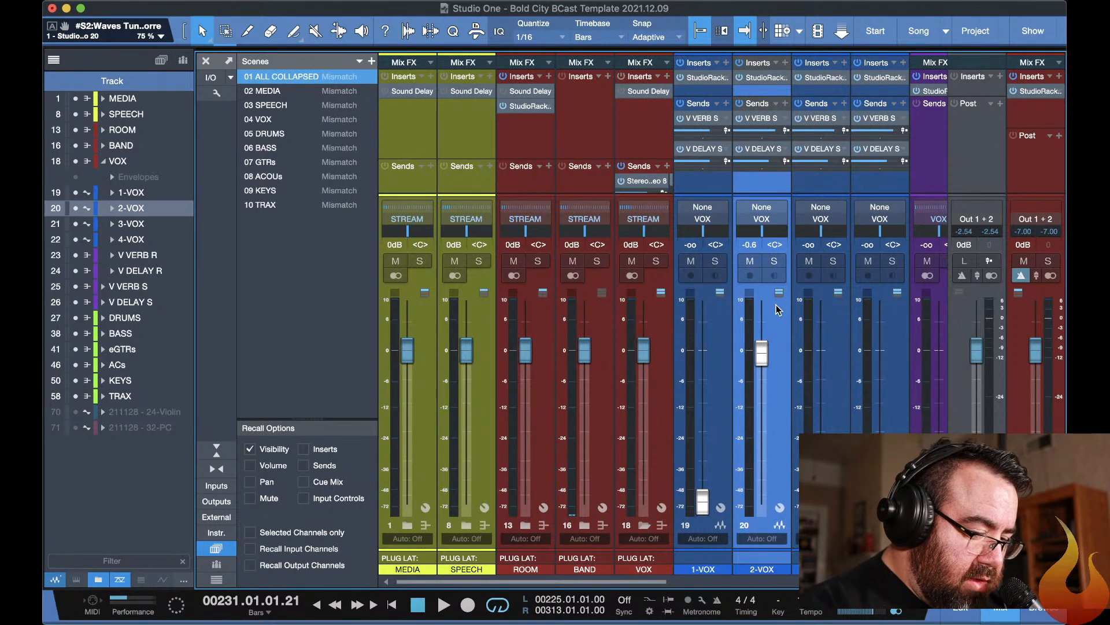
# Play the song and raise the 2-VOX StudioRack input gain to 5.3 dB.
pyautogui.press('space')
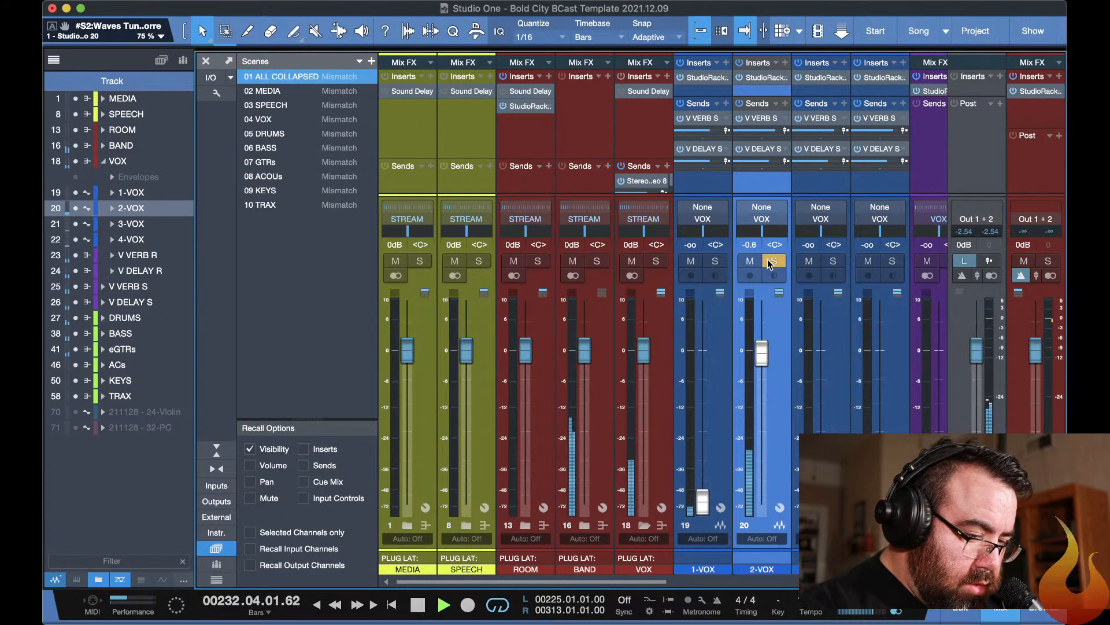
pyautogui.click(758, 78)
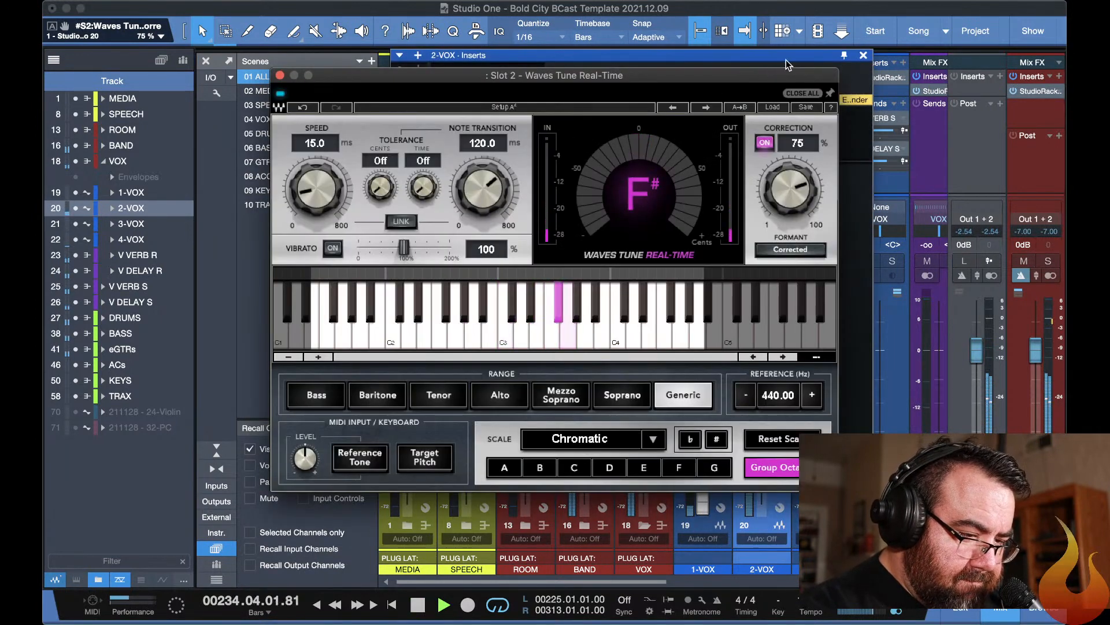
pyautogui.click(795, 93)
pyautogui.moveTo(486, 192); pyautogui.dragTo(487, 178)
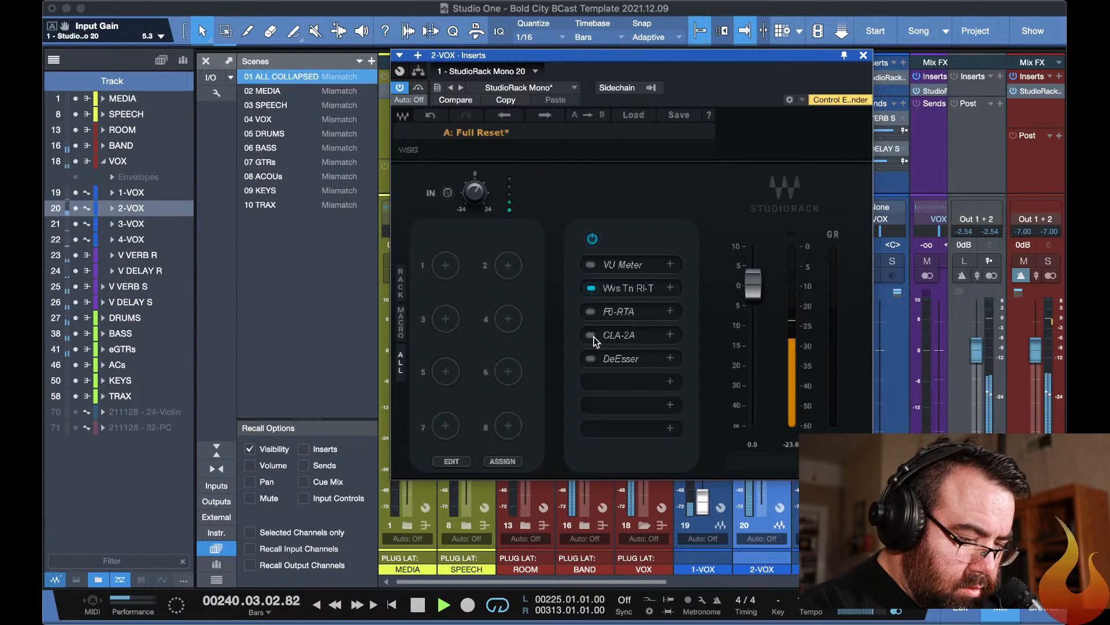
# Enable the CLA-2A compressor on 2-VOX and set its peak reduction to 54.80 during playback.
pyautogui.press('space')
pyautogui.click(623, 337)
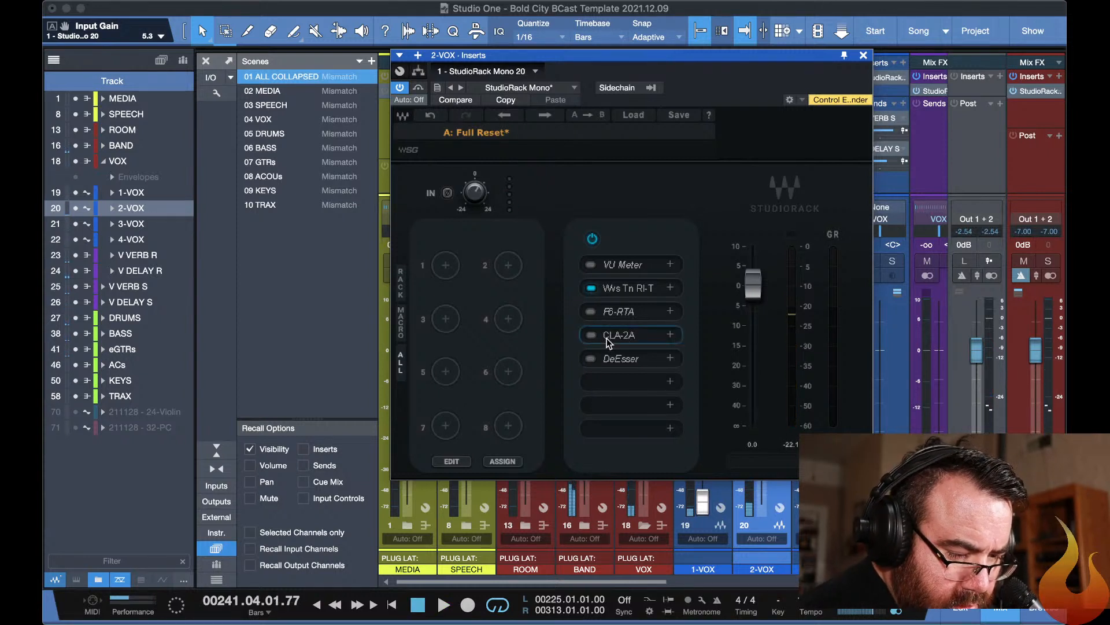
pyautogui.press('space')
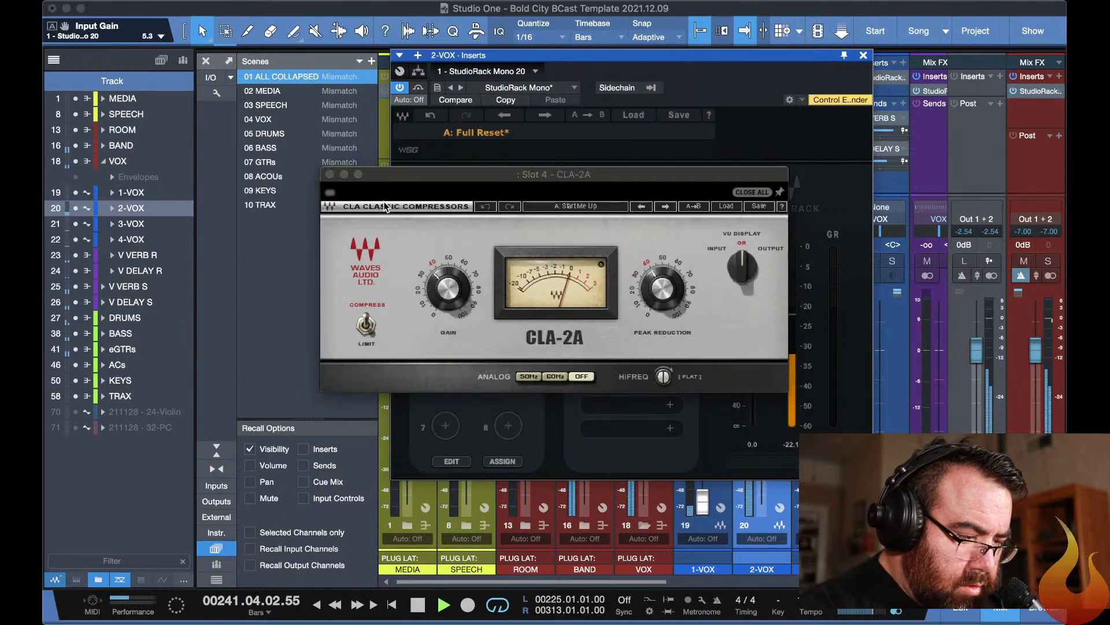
pyautogui.click(331, 194)
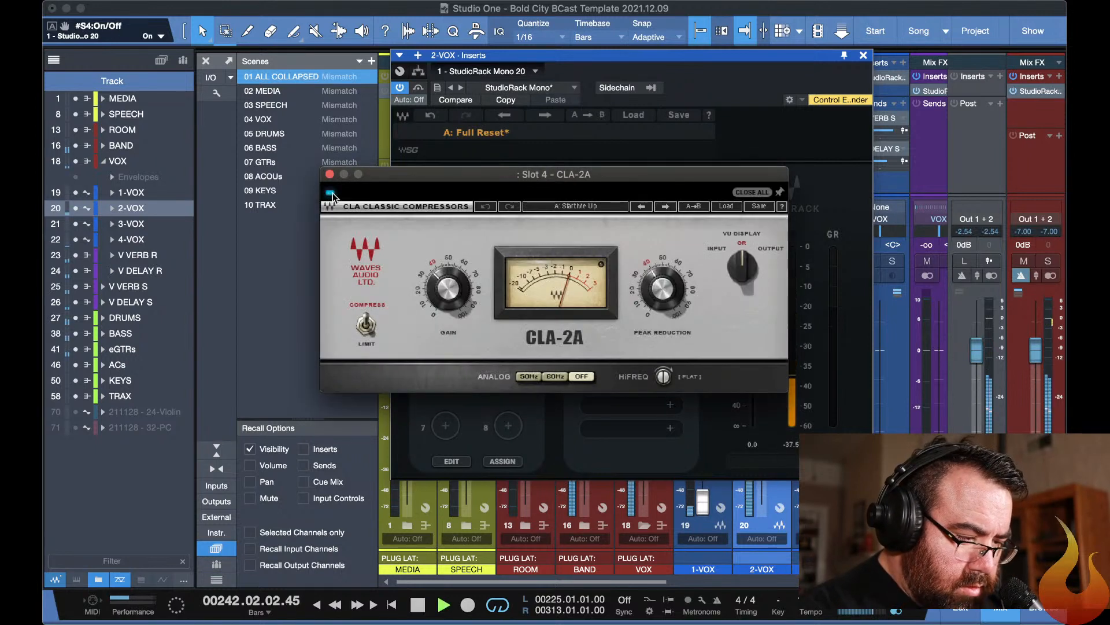
pyautogui.click(447, 258)
pyautogui.click(682, 291)
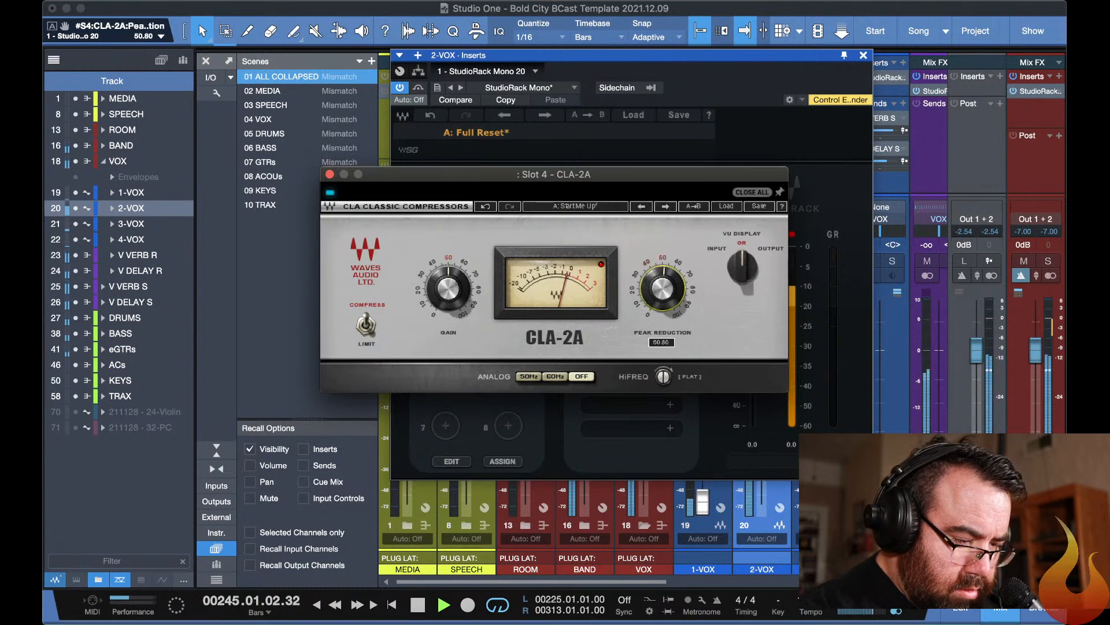
pyautogui.moveTo(682, 291); pyautogui.dragTo(683, 290)
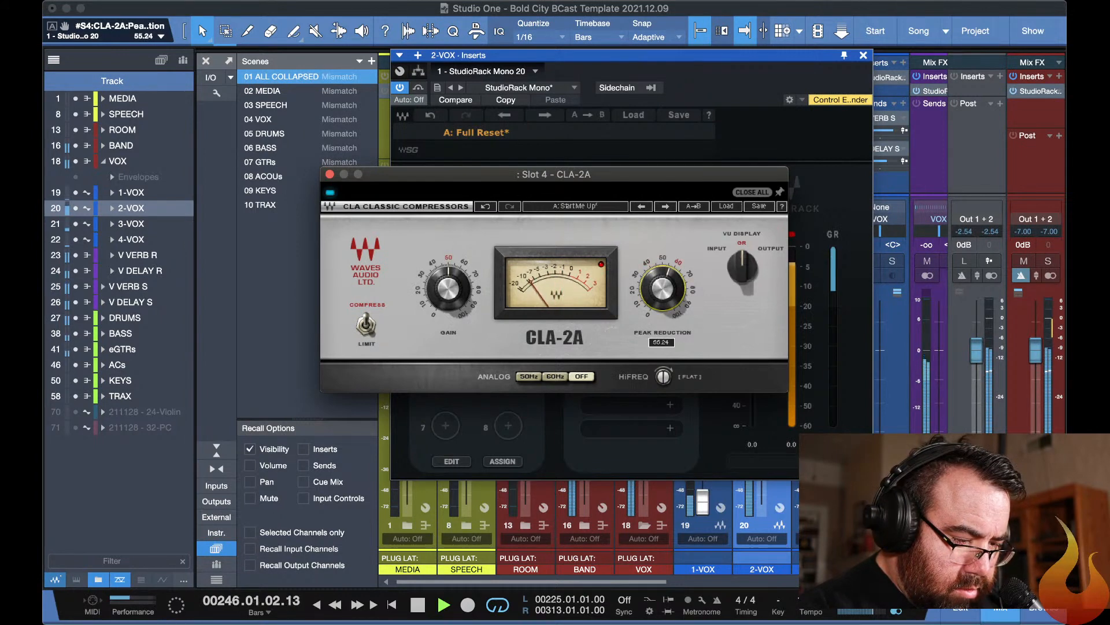
# Set the CLA-2A gain on 2-VOX to 45 and close the plug-in windows.
pyautogui.click(447, 289)
pyautogui.moveTo(447, 289); pyautogui.dragTo(447, 293)
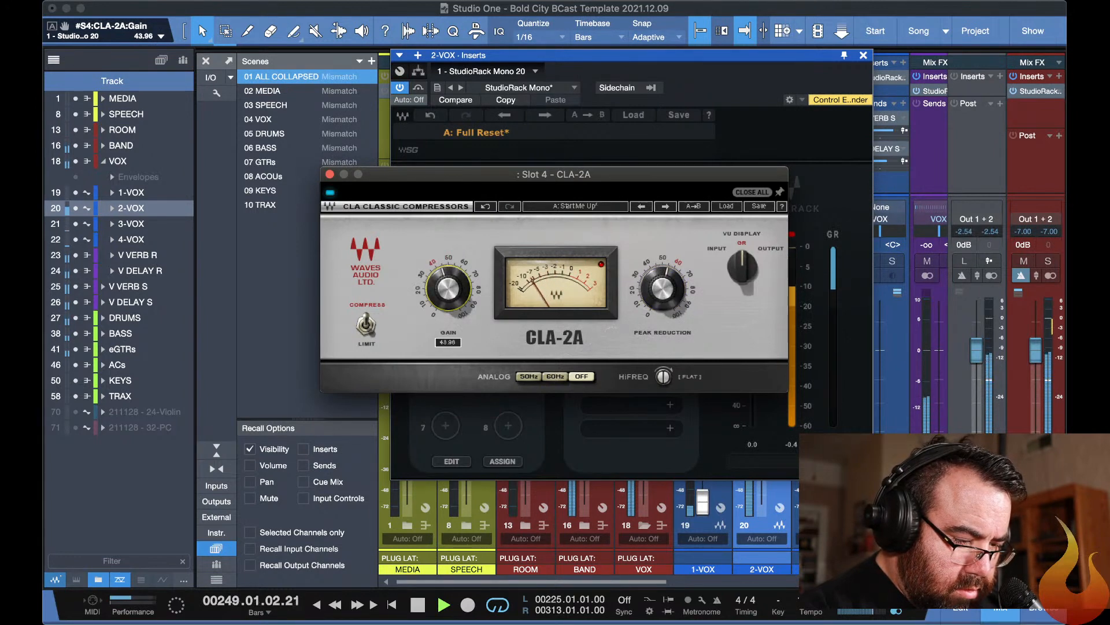
pyautogui.click(445, 287)
pyautogui.write('45')
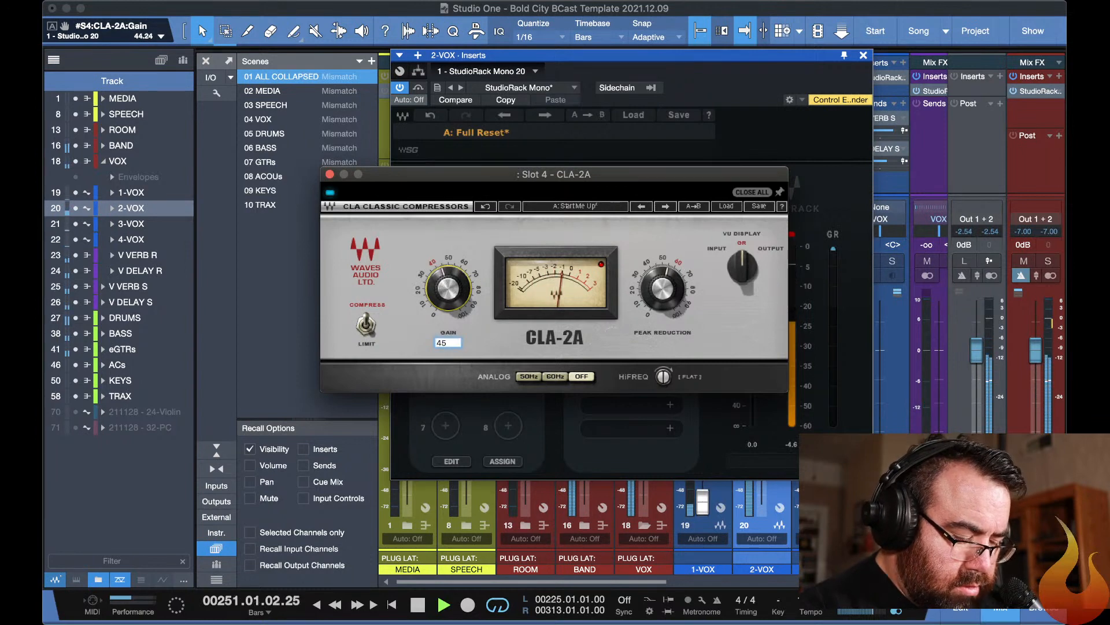
pyautogui.press('Return')
pyautogui.press('Escape')
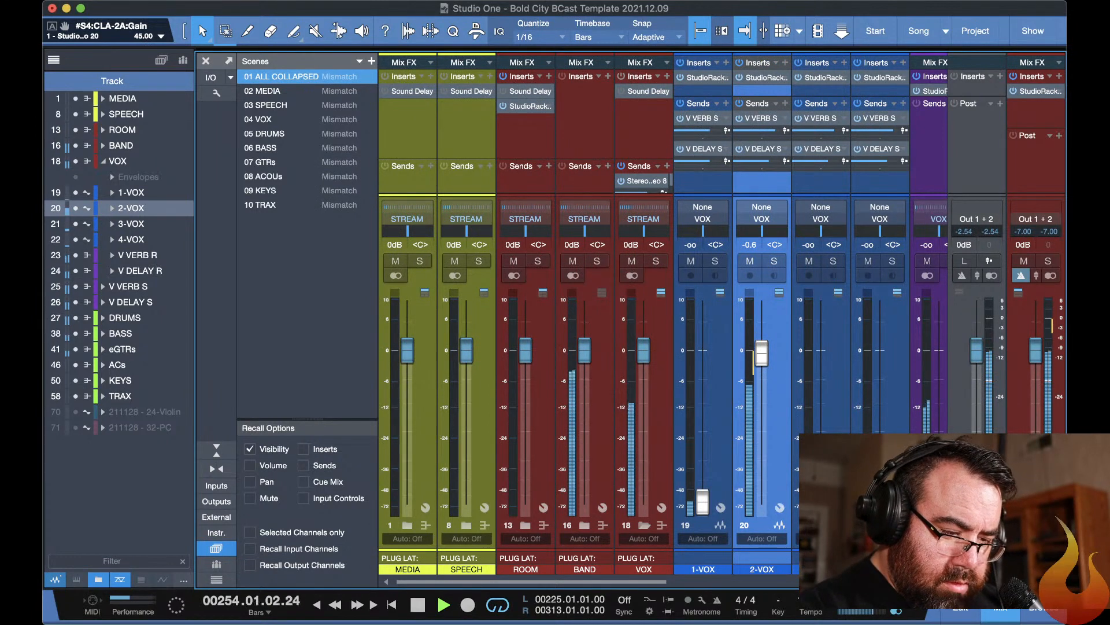
# Raise the V VERB R return fader to -13.8 dB.
pyautogui.hscroll(3, 757, 353)
pyautogui.moveTo(854, 503); pyautogui.dragTo(850, 407)
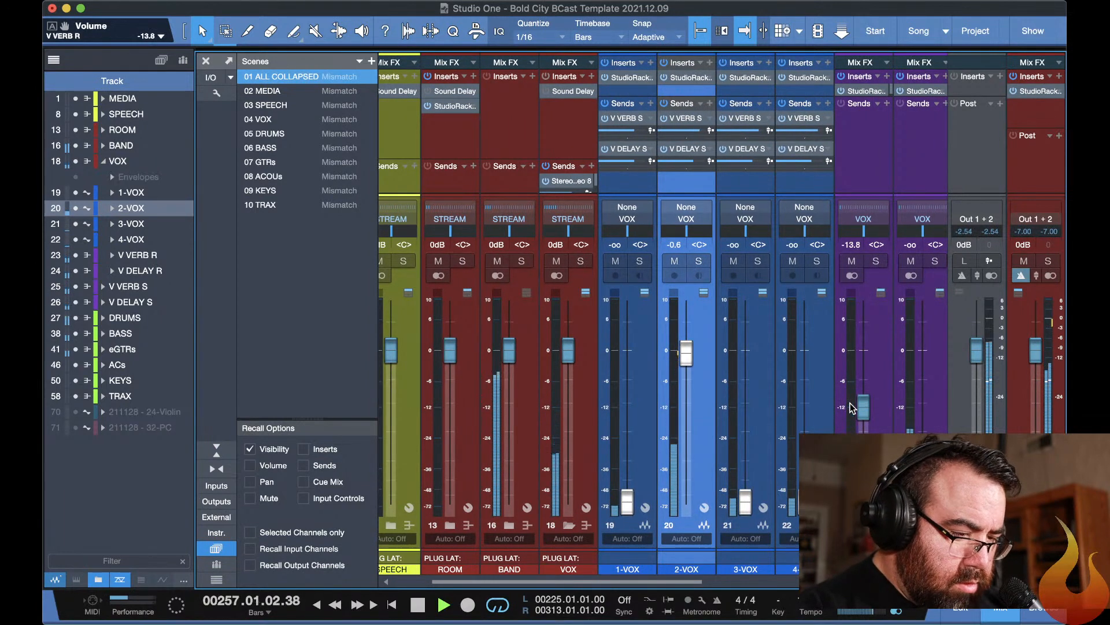
# Enable the F6-RTA equalizer on 2-VOX and cut band 5 by about 3.7 dB at 2738 Hz.
pyautogui.click(686, 78)
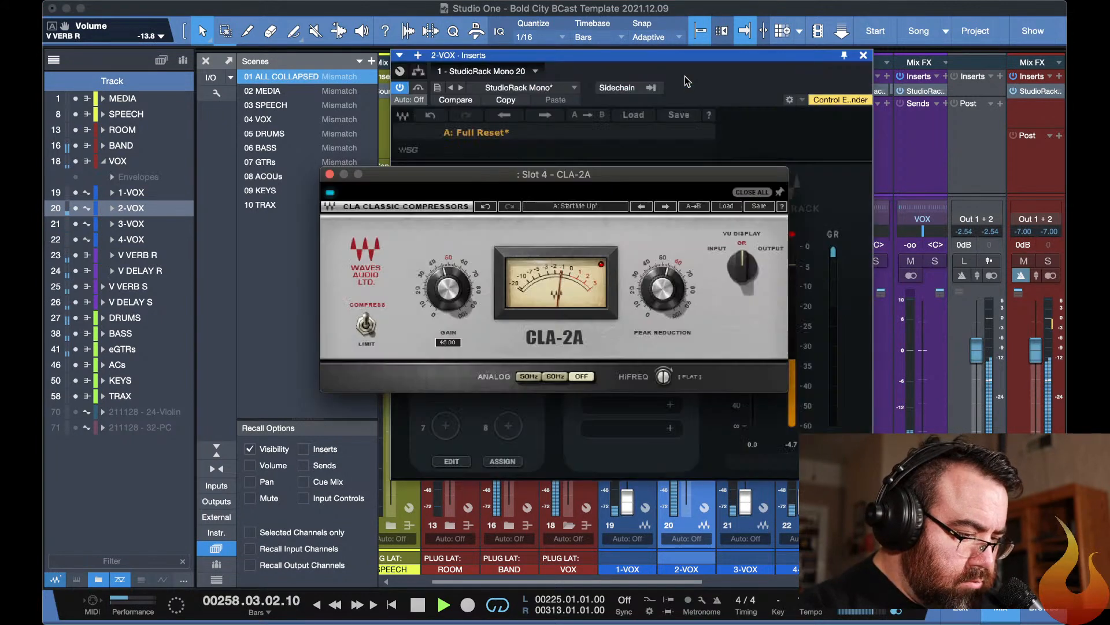
pyautogui.click(579, 151)
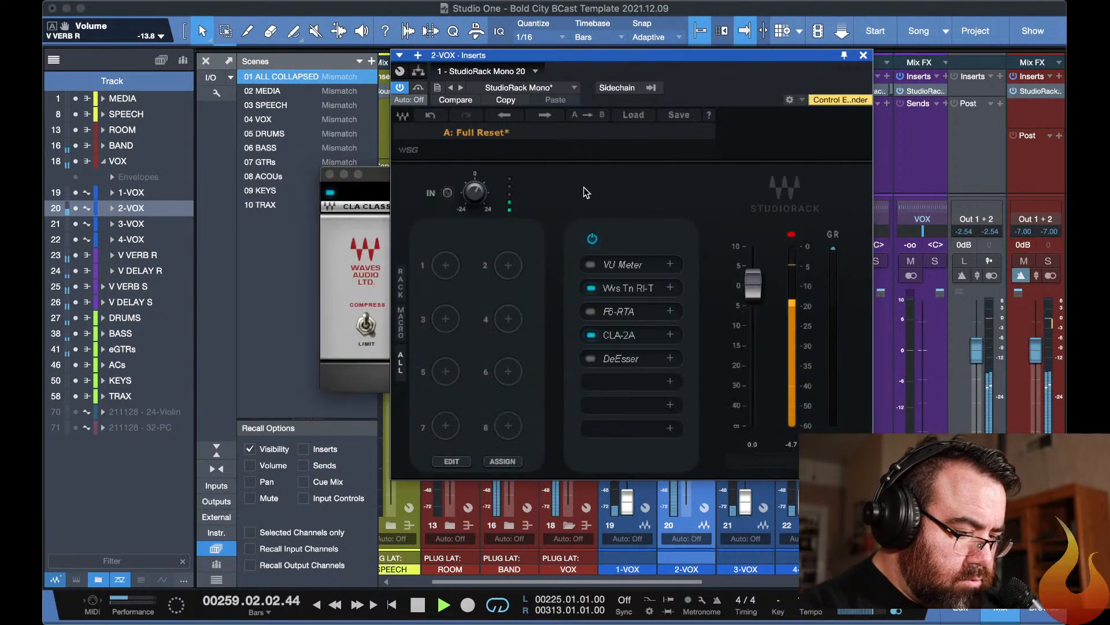
pyautogui.click(614, 310)
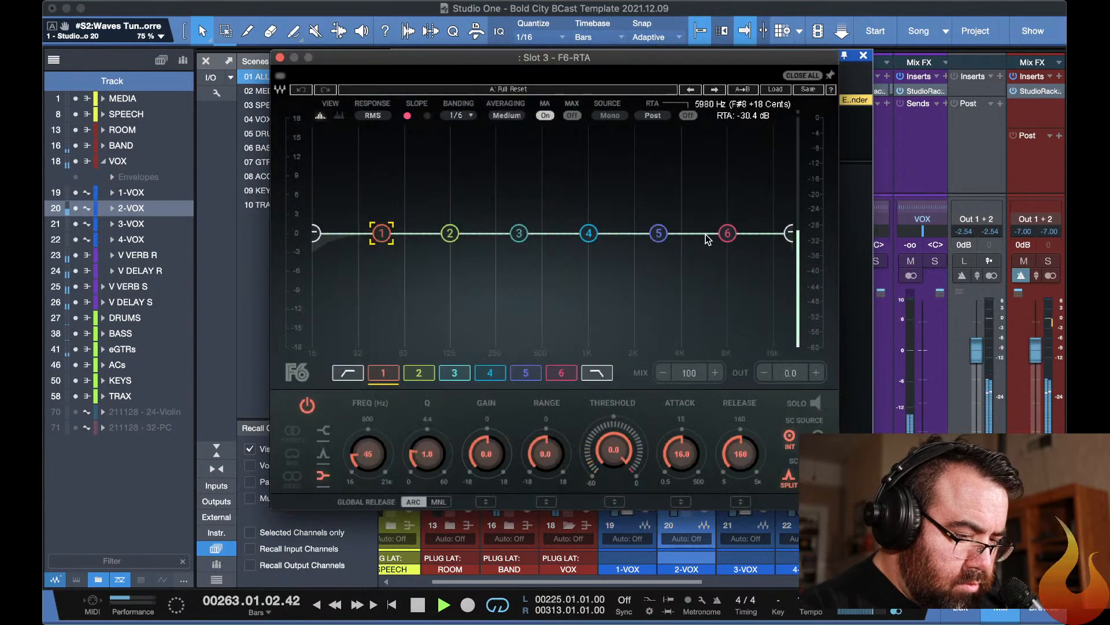
pyautogui.moveTo(659, 233); pyautogui.dragTo(655, 160)
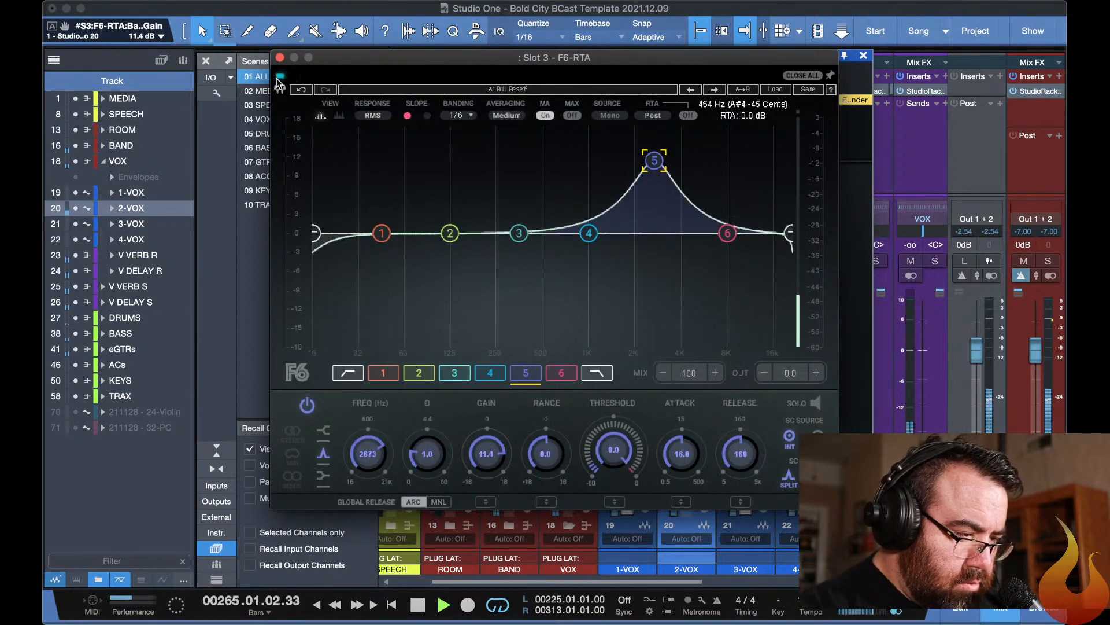
pyautogui.moveTo(665, 164); pyautogui.dragTo(657, 262)
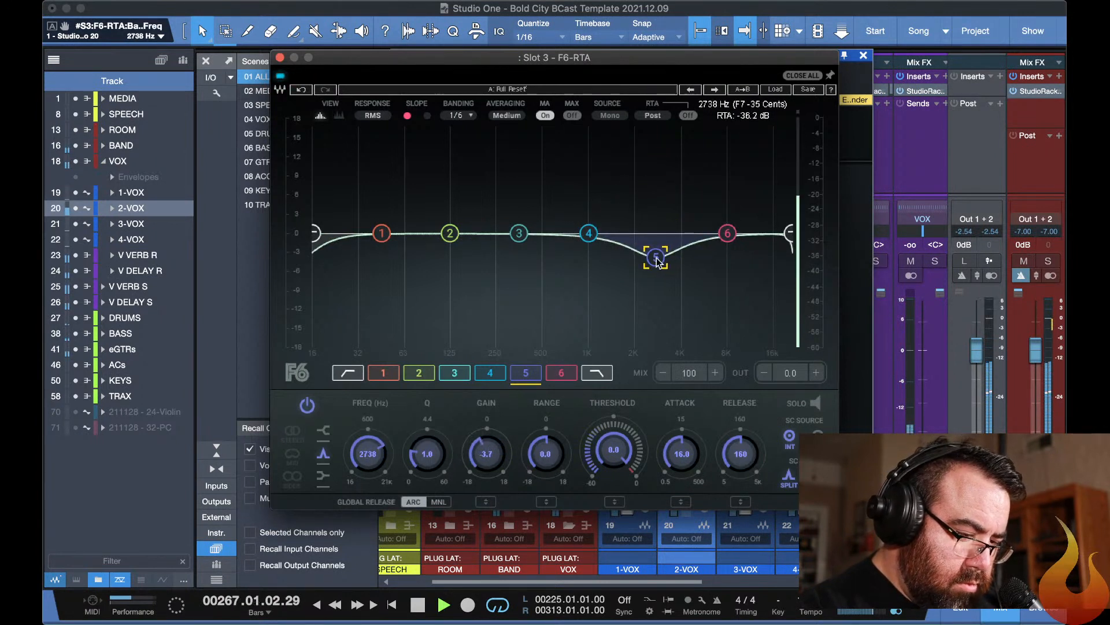
# Set the F6-RTA high-pass filter to 123 Hz and boost the band 6 high shelf by 3.7 dB at about 6023 Hz.
pyautogui.moveTo(317, 232); pyautogui.dragTo(449, 233)
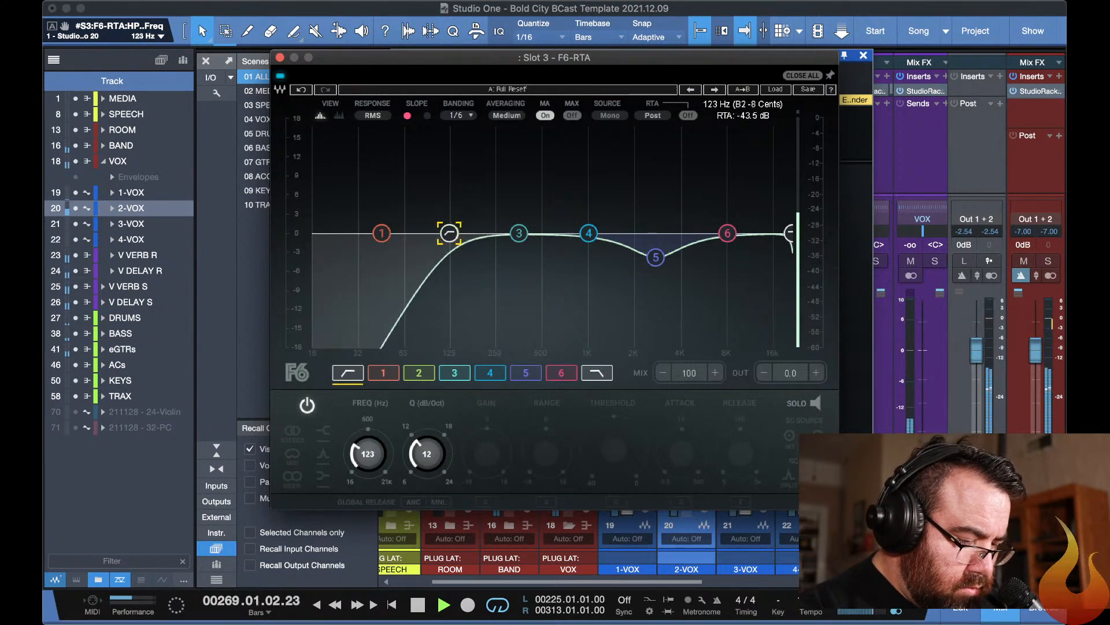
pyautogui.moveTo(727, 233); pyautogui.dragTo(710, 211)
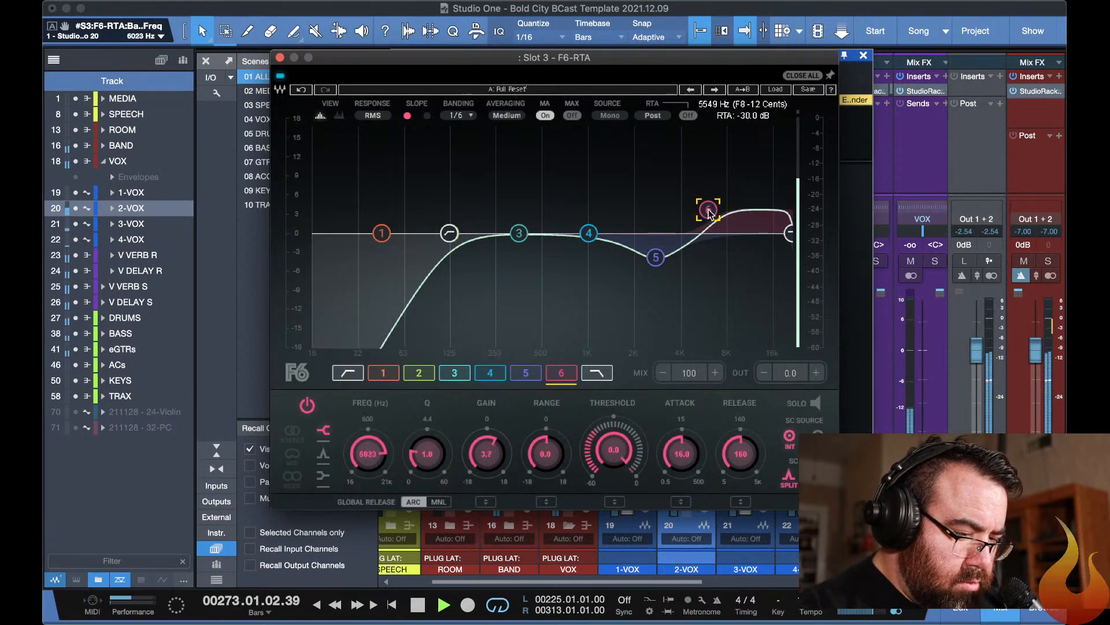
pyautogui.click(518, 233)
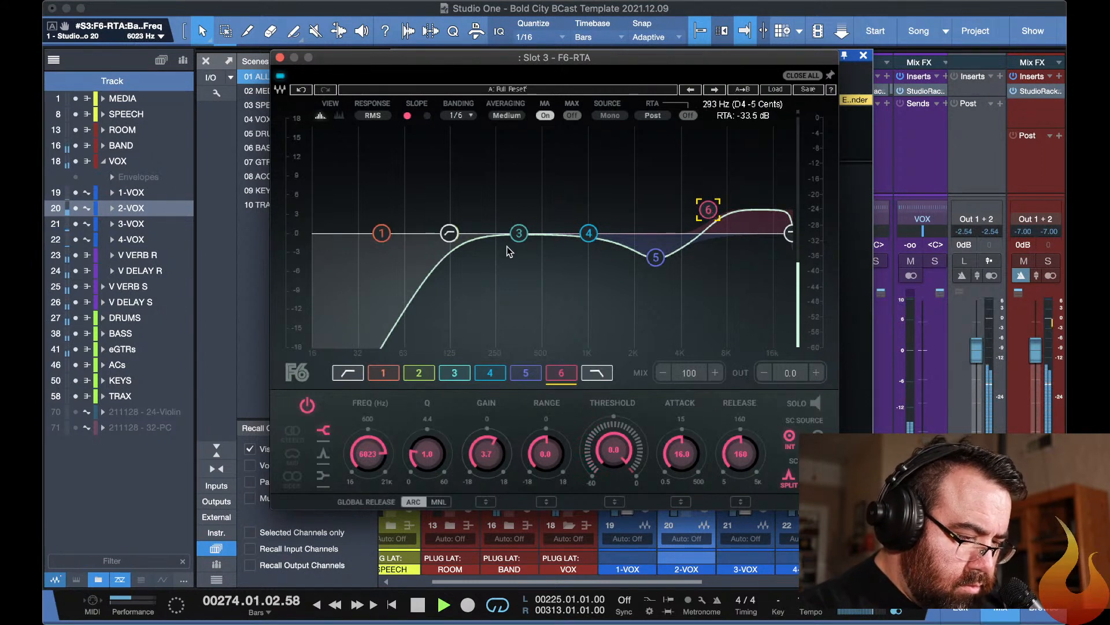
pyautogui.moveTo(519, 233)
pyautogui.mouseDown()
pyautogui.moveTo(506, 148)
pyautogui.moveTo(528, 154)
pyautogui.moveTo(504, 232)
pyautogui.moveTo(519, 234)
pyautogui.mouseUp()
pyautogui.press('Escape')
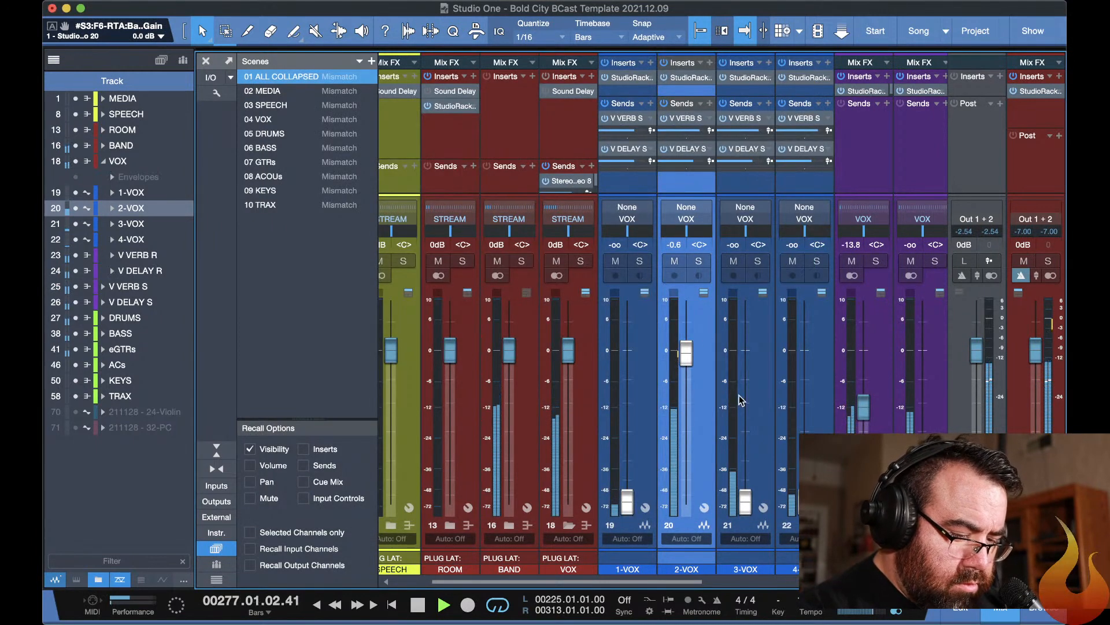
# Raise the V VERB R fader to -11.4 dB and the V DELAY R fader to -14.3 dB.
pyautogui.moveTo(863, 408)
pyautogui.mouseDown()
pyautogui.moveTo(861, 382)
pyautogui.moveTo(863, 414)
pyautogui.moveTo(863, 401)
pyautogui.mouseUp()
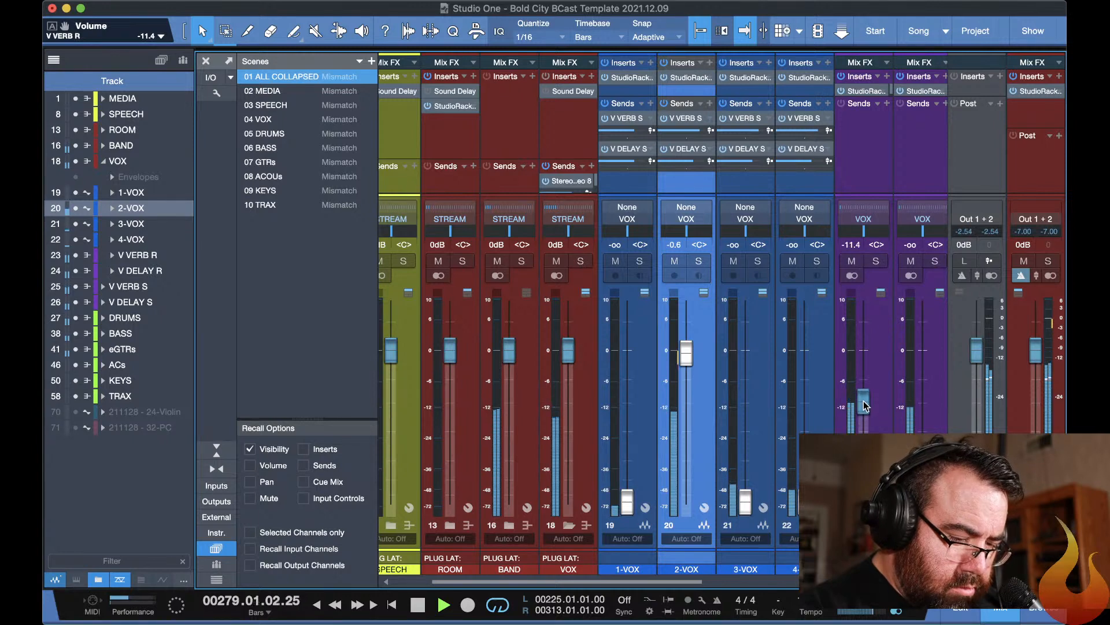
pyautogui.moveTo(923, 502); pyautogui.dragTo(923, 409)
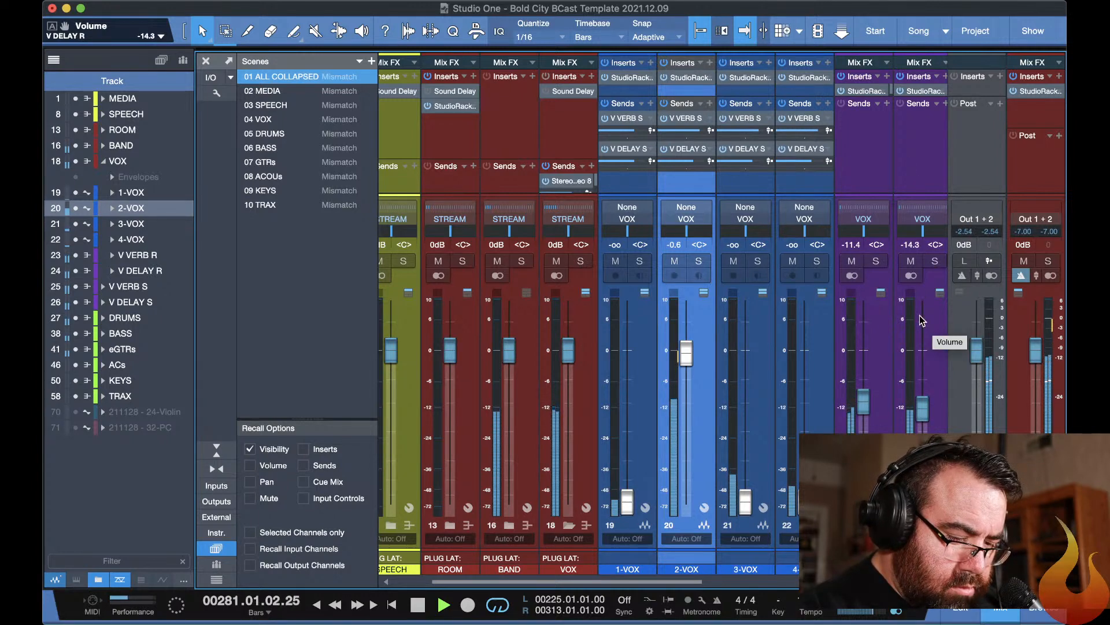
# Tap the H-Delay time on V DELAY R to 767 ms and lower the V DELAY R fader to -27.7 dB.
pyautogui.click(917, 91)
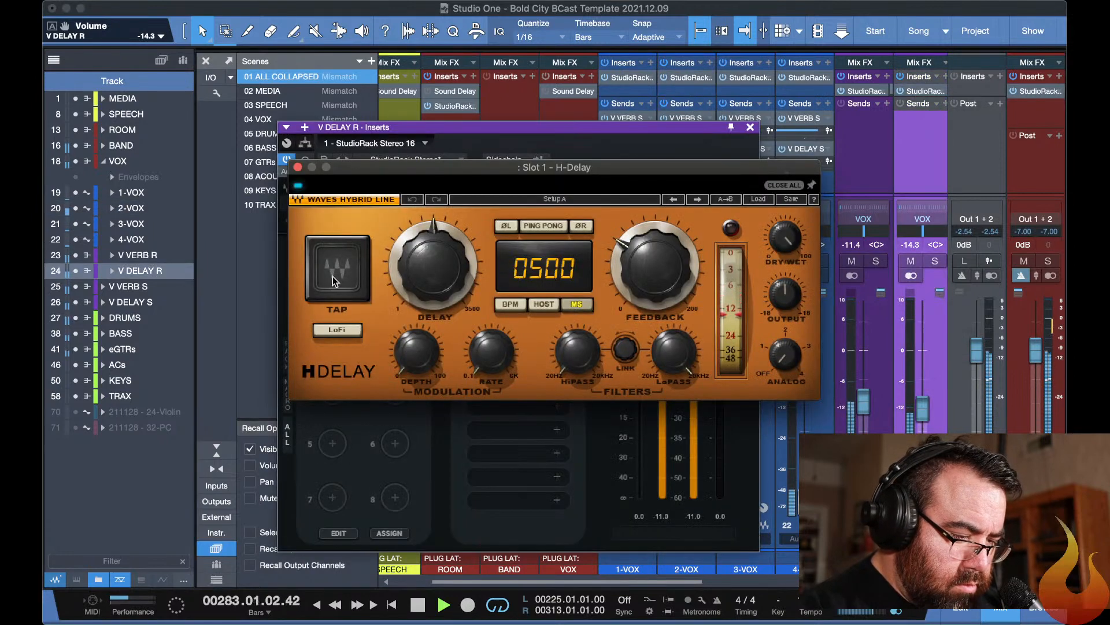
pyautogui.click(333, 279)
pyautogui.click(333, 279)
pyautogui.click(332, 278)
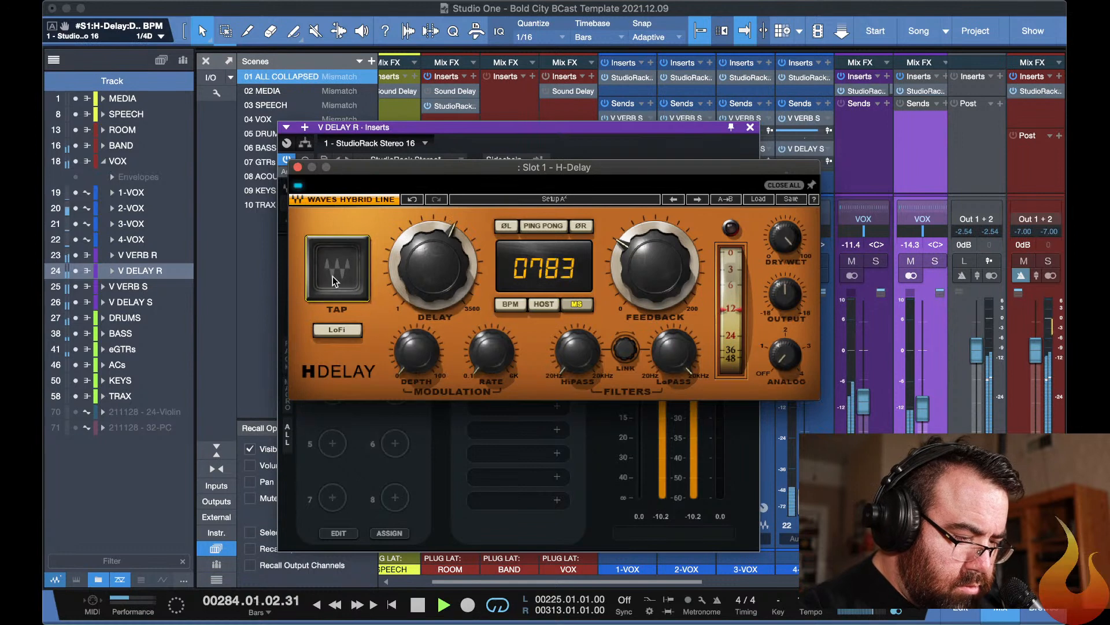
pyautogui.click(333, 277)
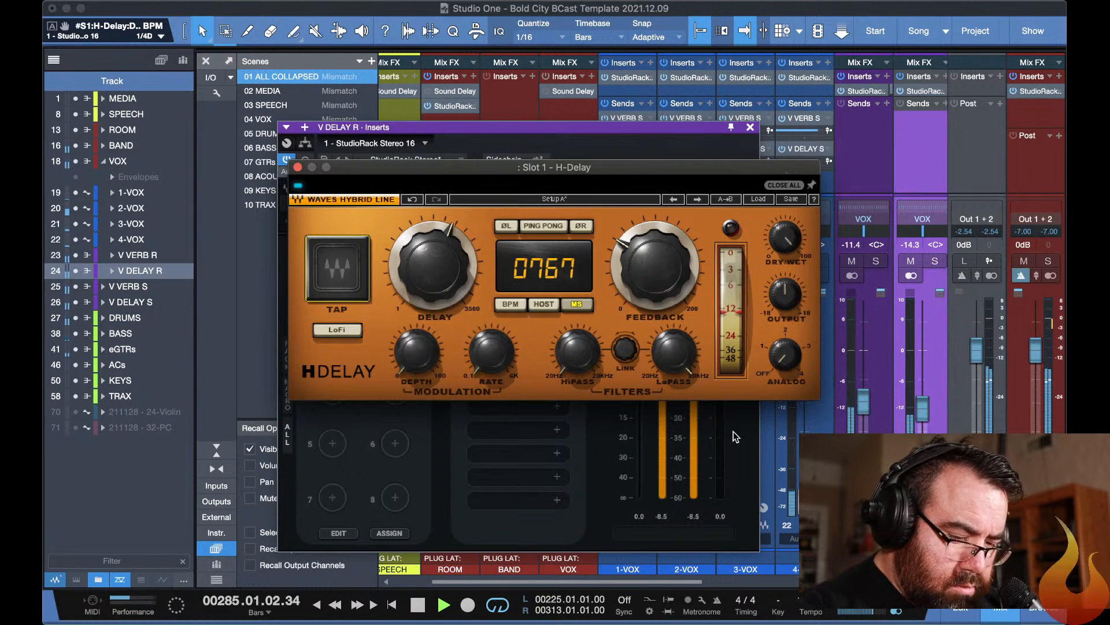
pyautogui.moveTo(923, 409); pyautogui.dragTo(923, 439)
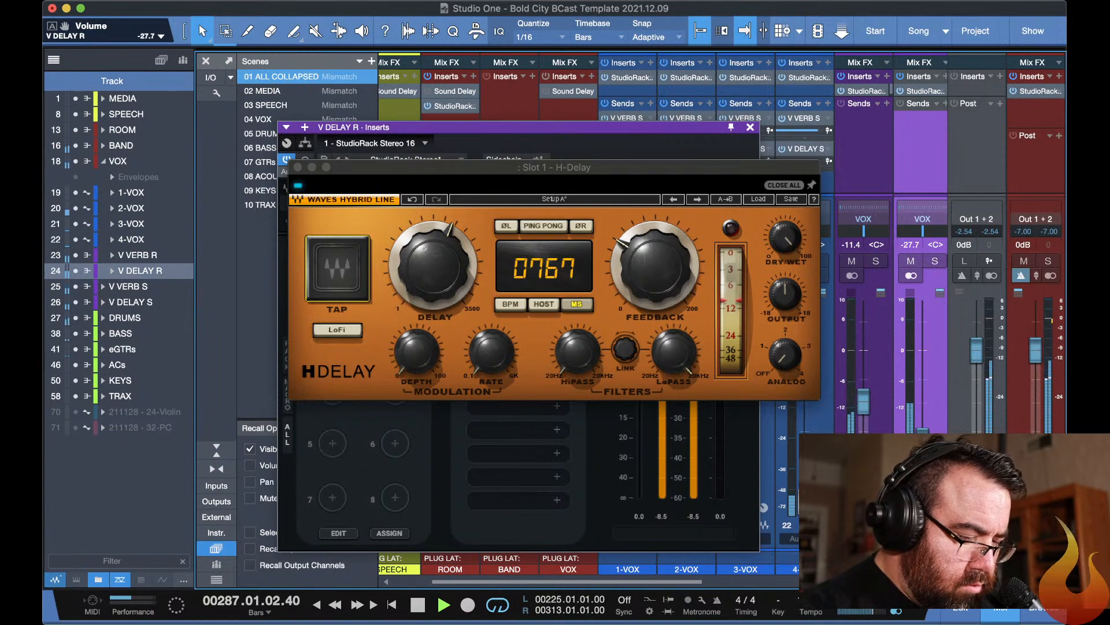
# Enable ping pong mode in the H-Delay on V DELAY R and lower the V DELAY R fader to -28.3 dB.
pyautogui.click(544, 225)
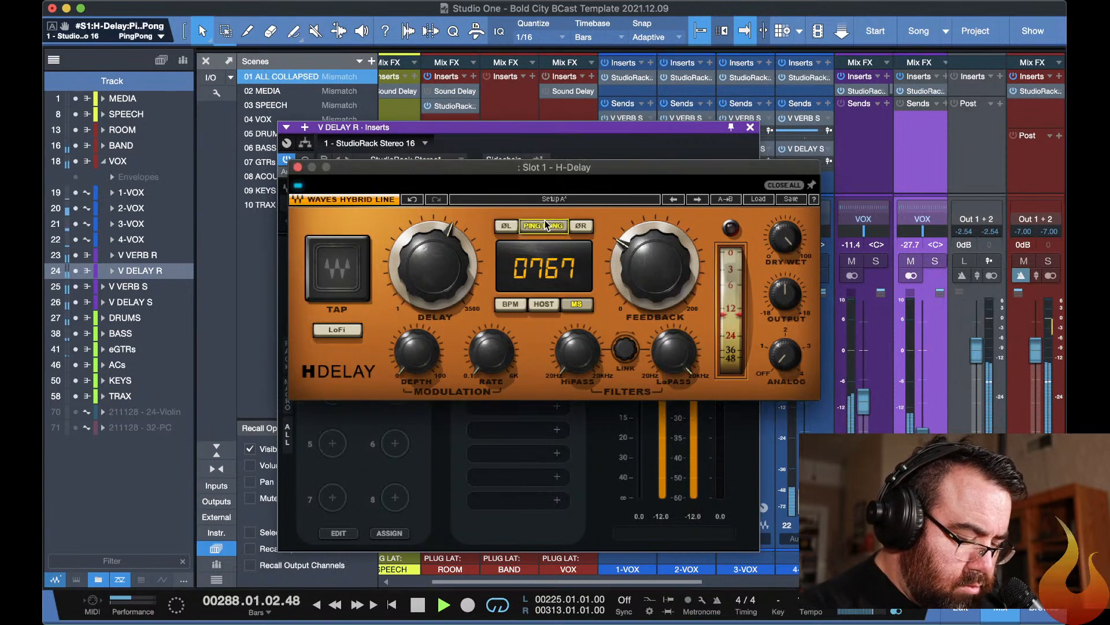
pyautogui.press('Escape')
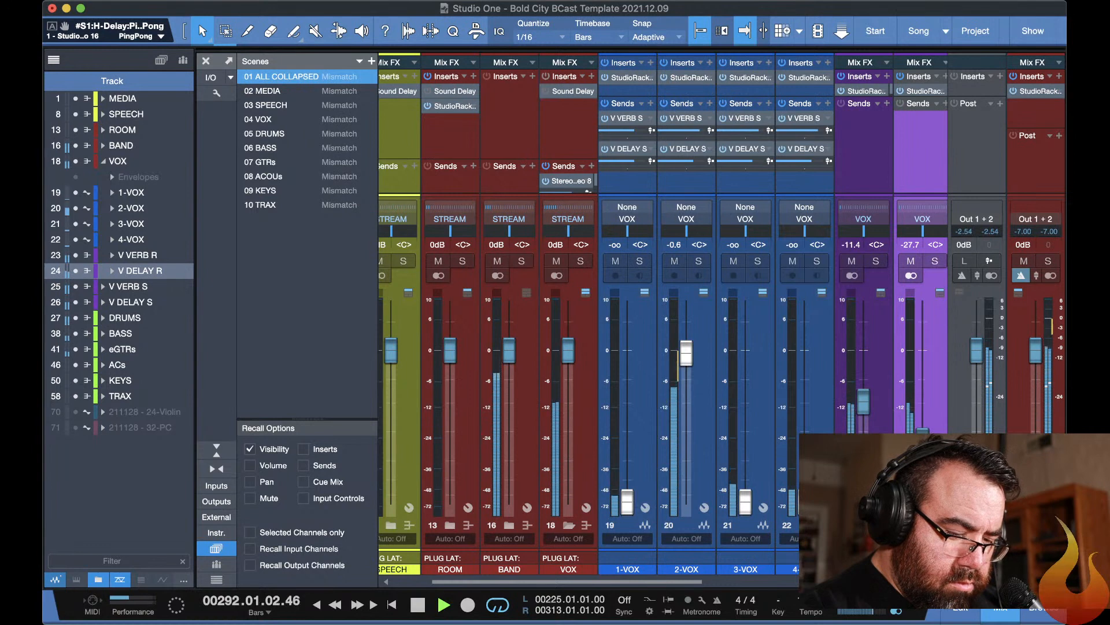
pyautogui.moveTo(926, 432); pyautogui.dragTo(926, 434)
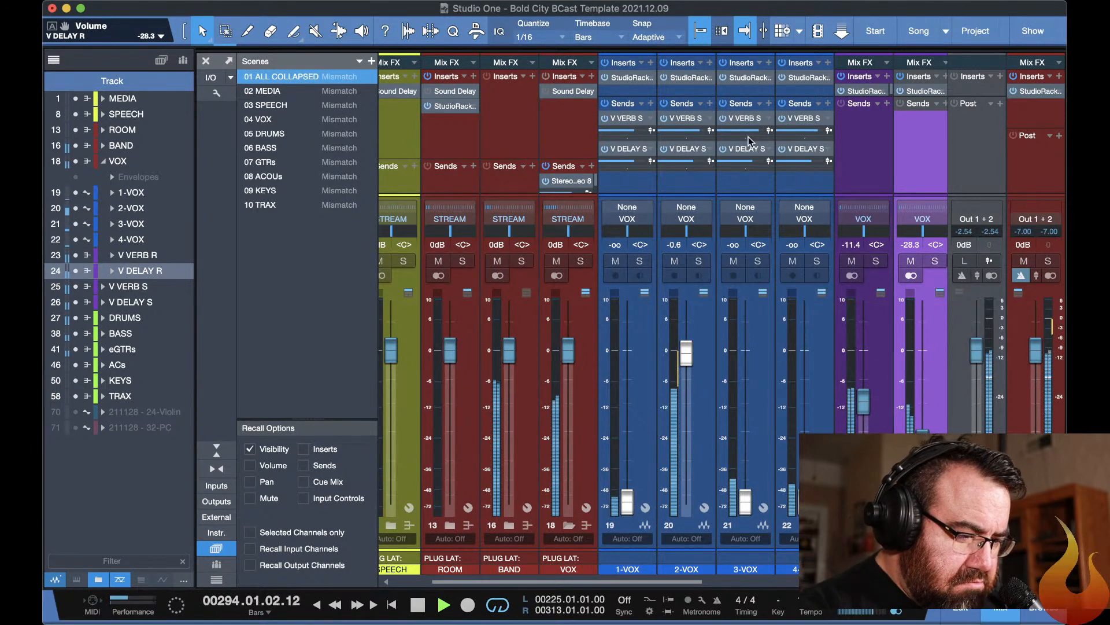
# Enable the DeEsser in the 2-VOX StudioRack and set its threshold to -26.2 dB.
pyautogui.click(683, 81)
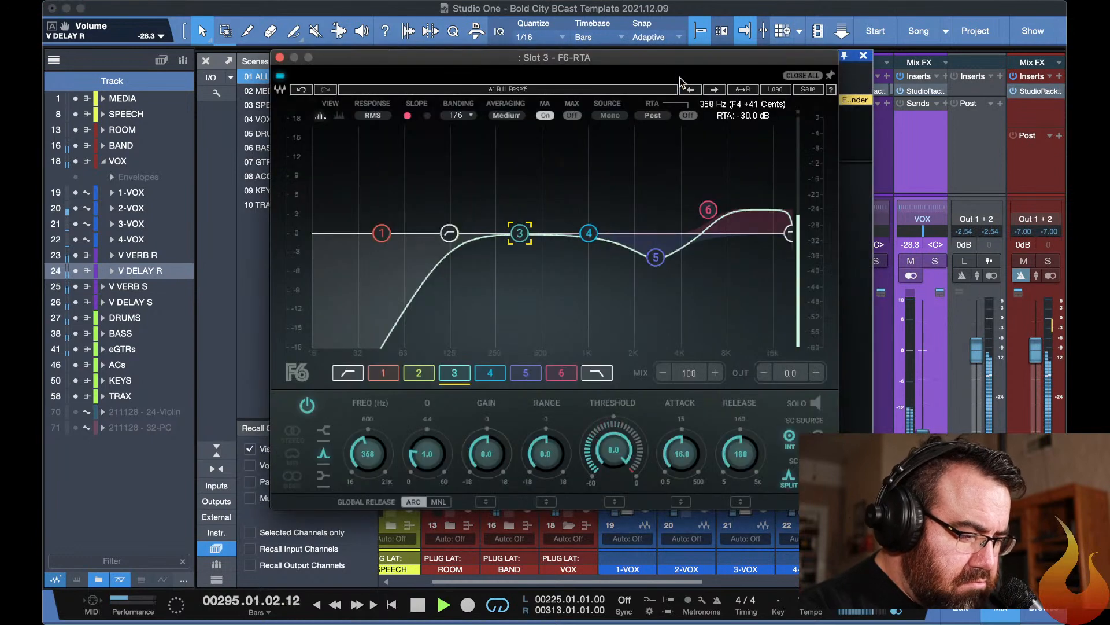
pyautogui.click(851, 188)
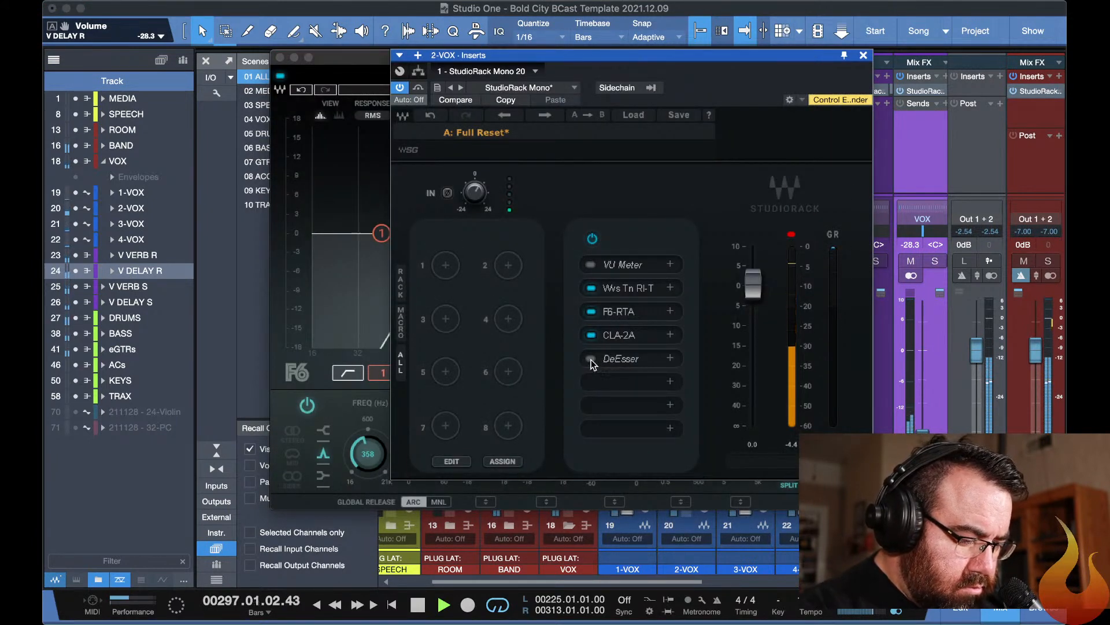
pyautogui.click(611, 359)
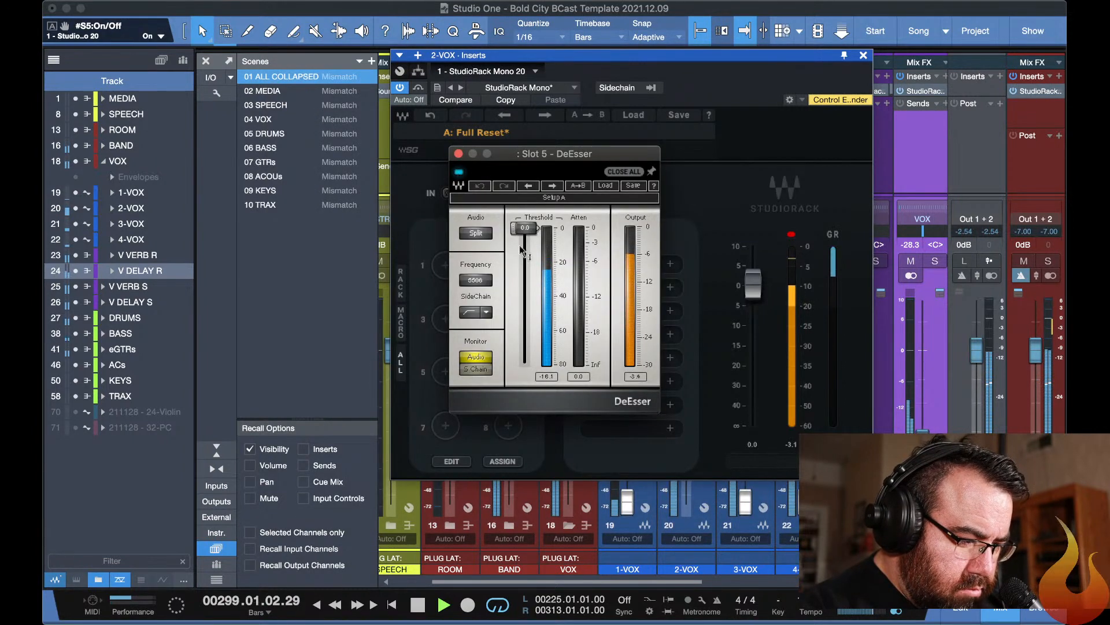
pyautogui.moveTo(524, 228); pyautogui.dragTo(524, 273)
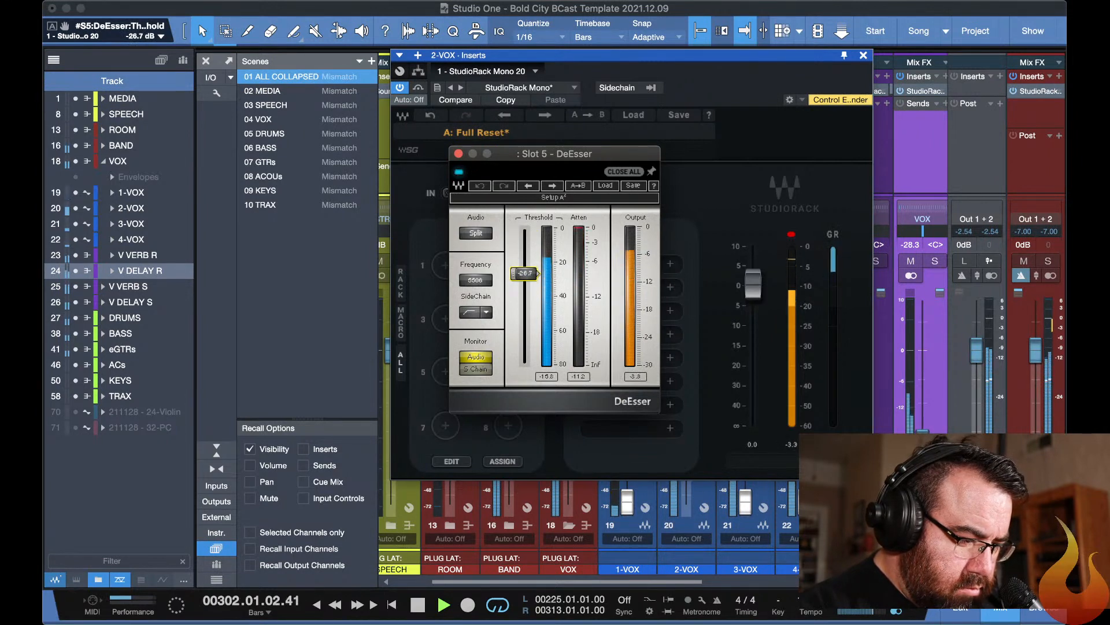
pyautogui.moveTo(525, 273); pyautogui.dragTo(524, 271)
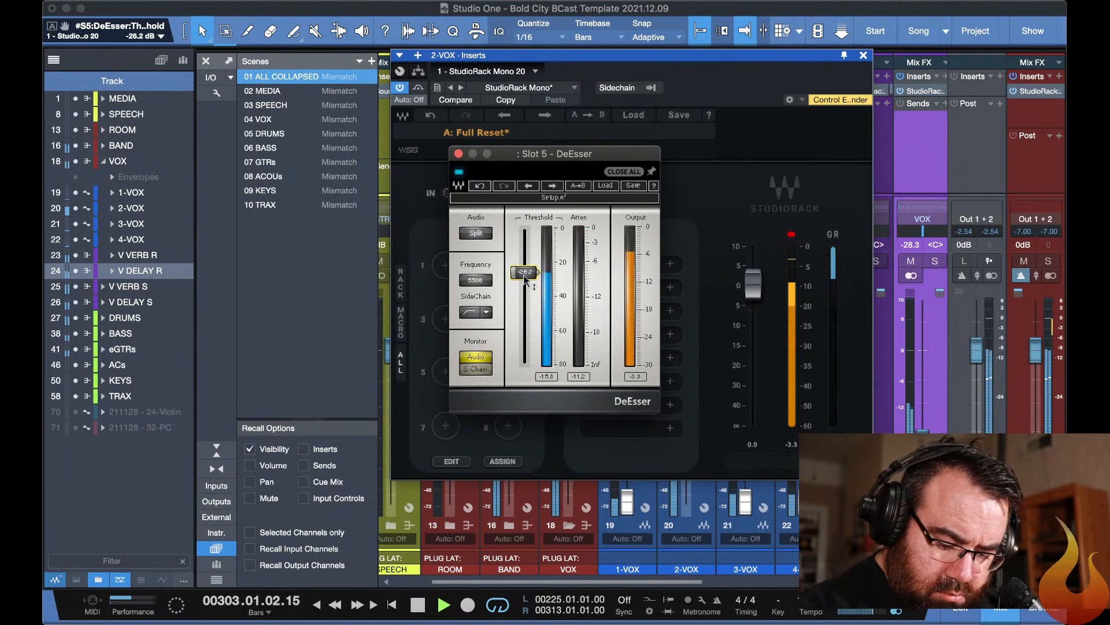
# Switch to YouTube Studio in Safari to check the live stream chat and return to Studio One.
pyautogui.press('super+Tab')
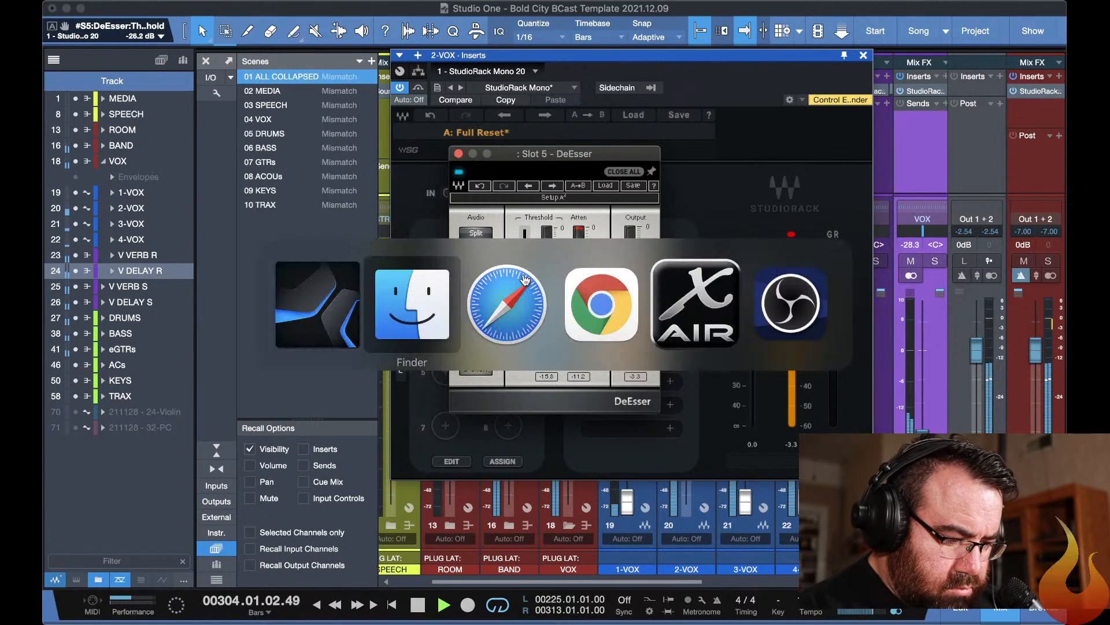
pyautogui.click(524, 279)
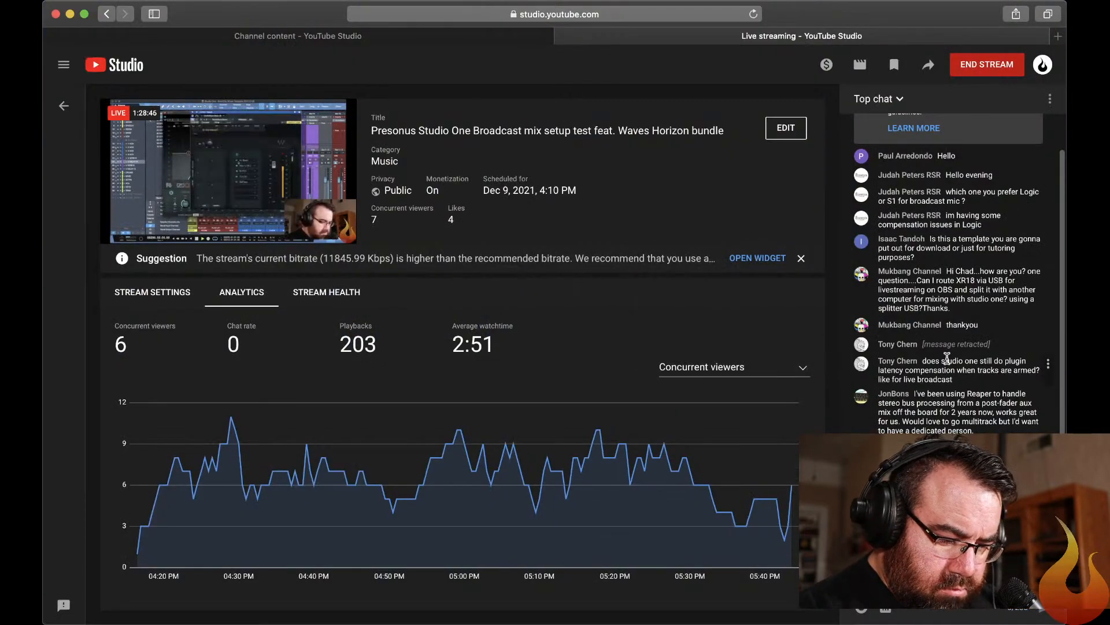
pyautogui.press('super+Tab')
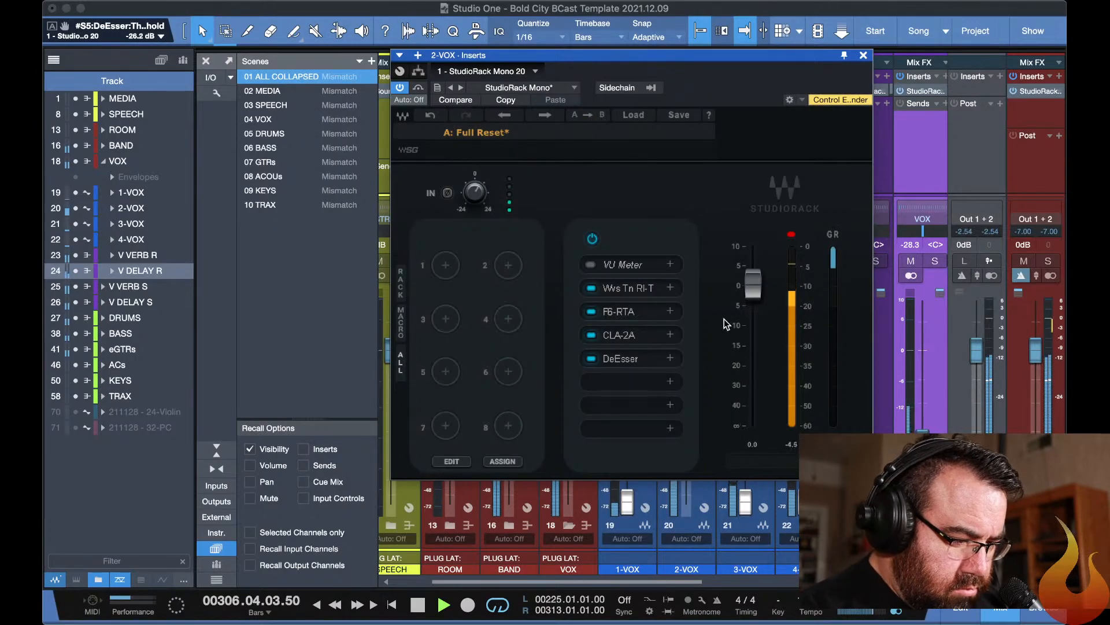
# Hide the open plug-in windows and lower the 2-VOX fader to -2.5 dB.
pyautogui.press('F11')
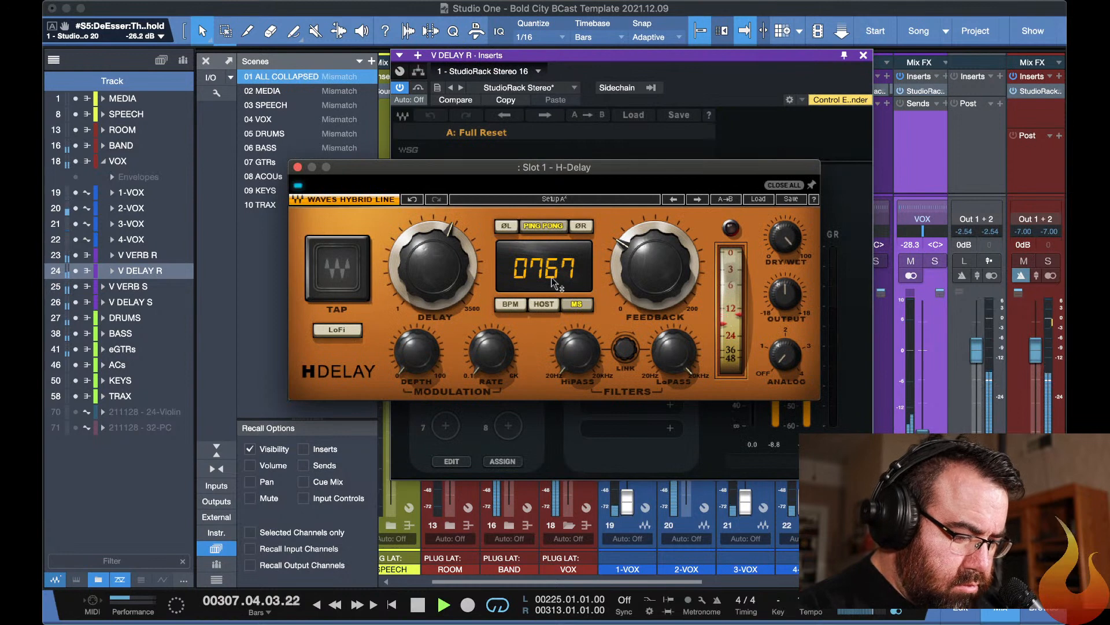
pyautogui.press('F11')
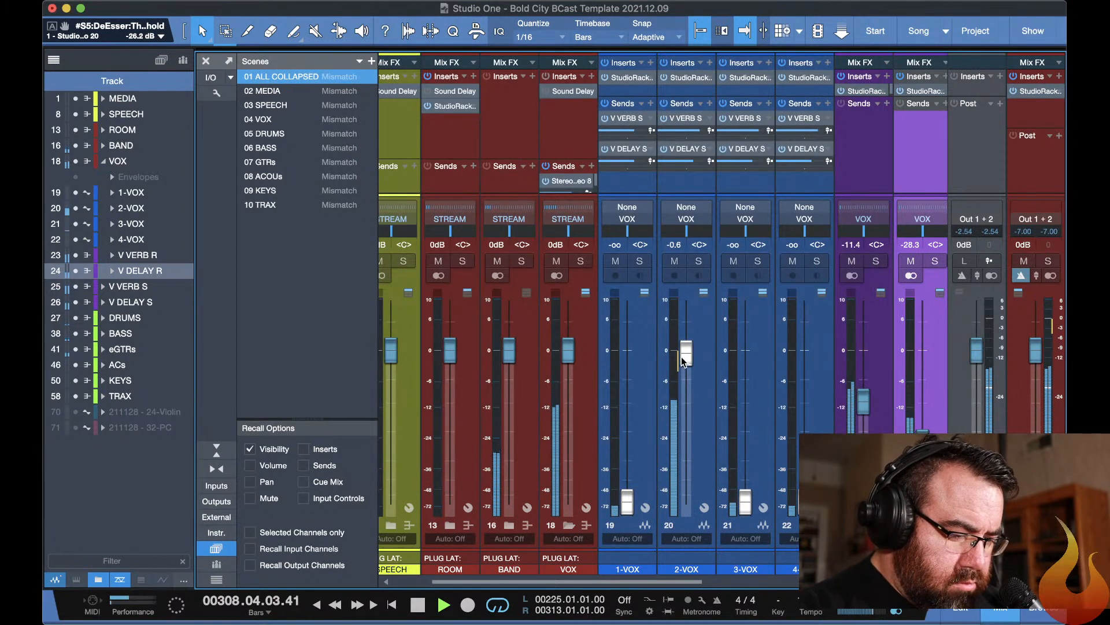
pyautogui.moveTo(686, 355); pyautogui.dragTo(689, 368)
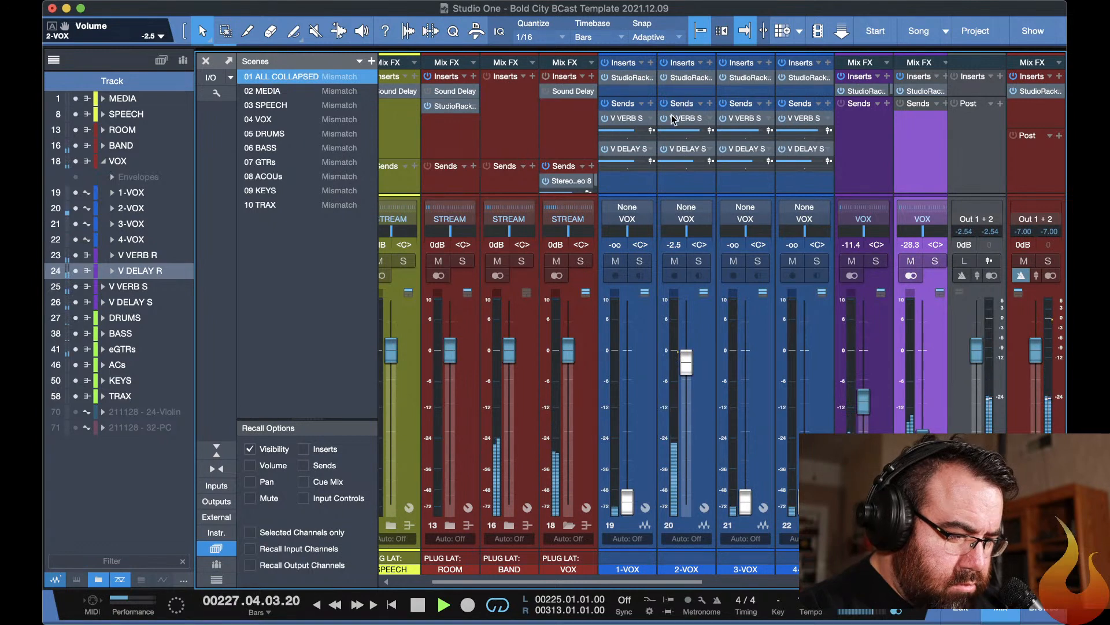
# Copy the 2-VOX StudioRack insert onto 3-VOX, 4-VOX and 1-VOX, replacing their existing racks.
pyautogui.click(737, 81)
pyautogui.press('F11')
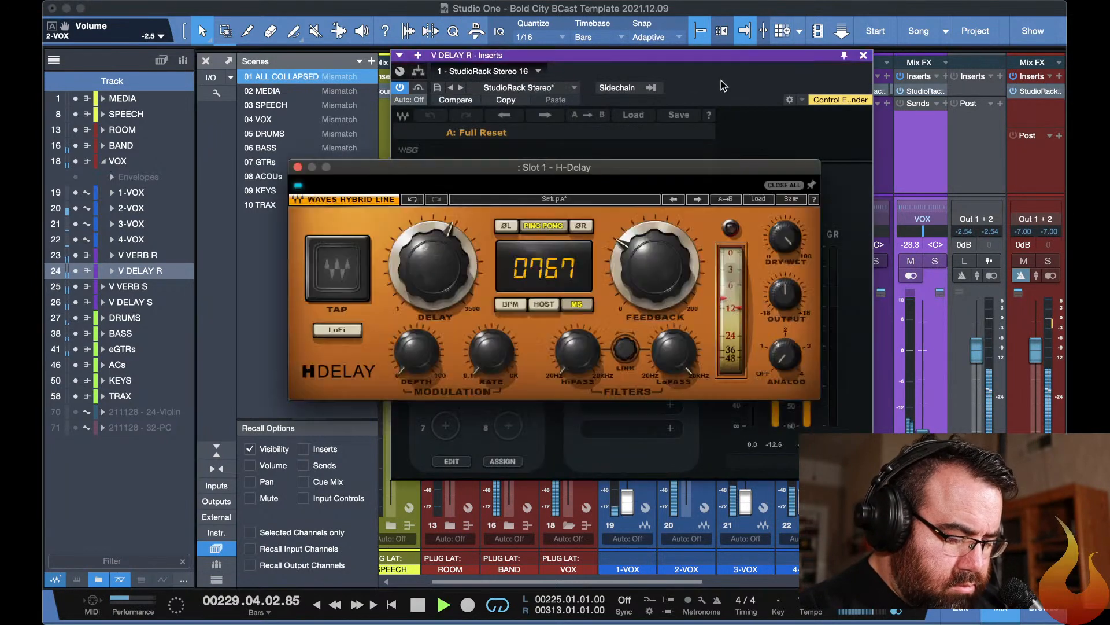
pyautogui.press('F11')
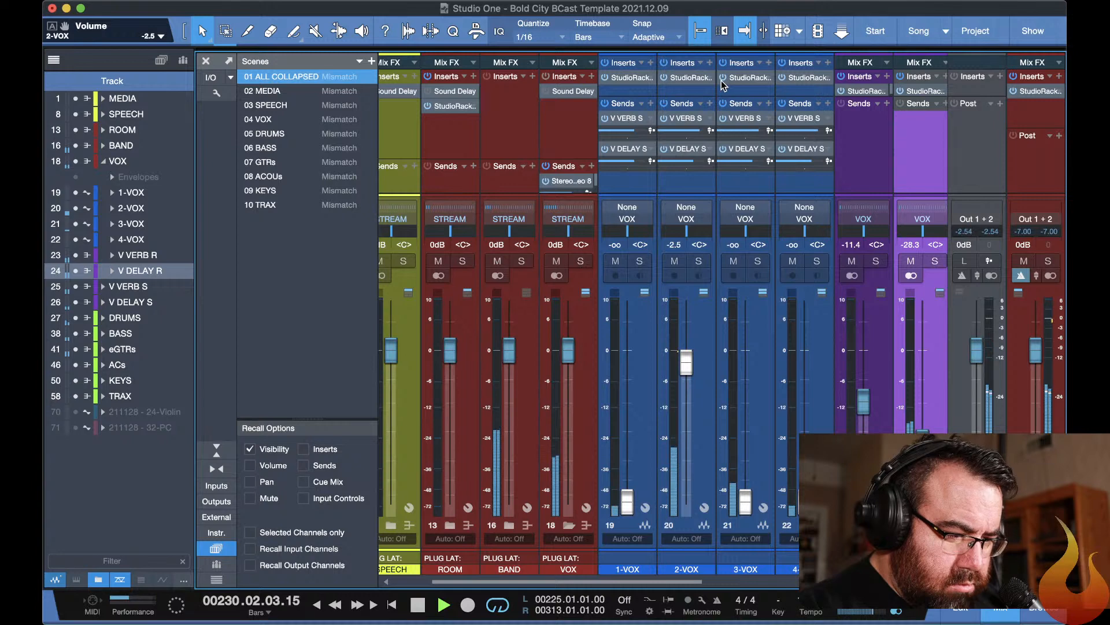
pyautogui.doubleClick(796, 82)
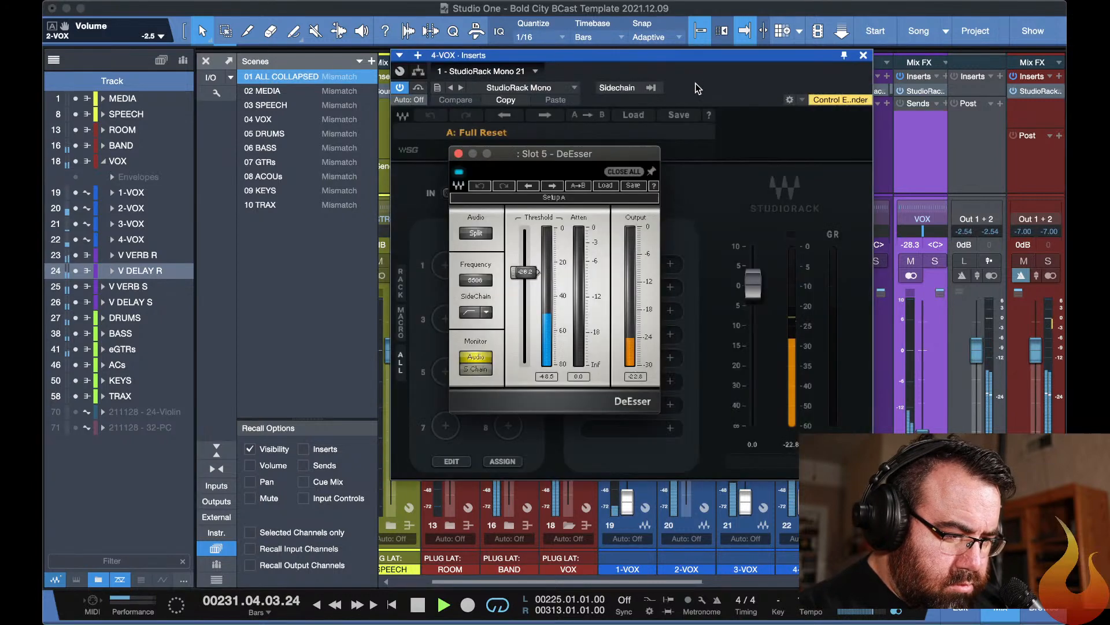
pyautogui.press('F11')
pyautogui.press('F11')
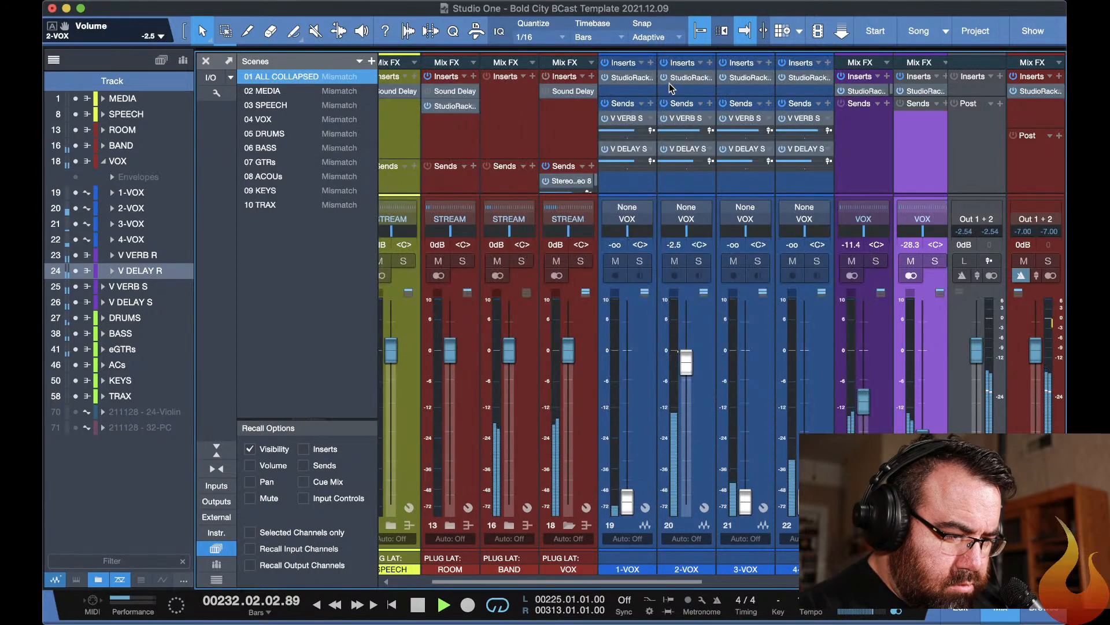
pyautogui.doubleClick(634, 83)
pyautogui.press('F11')
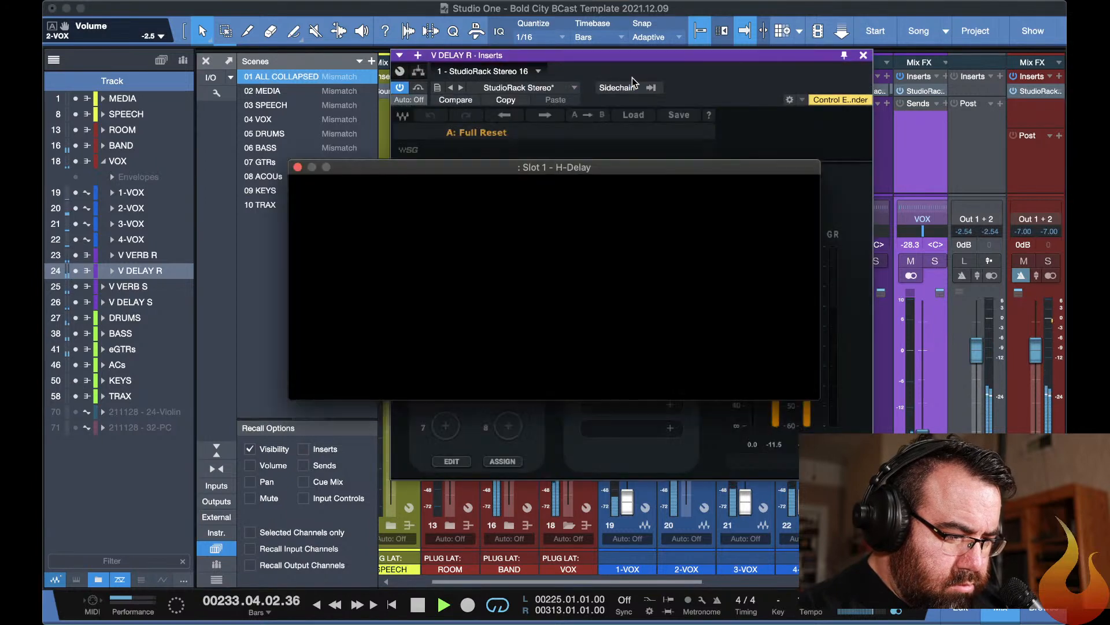
pyautogui.press('F11')
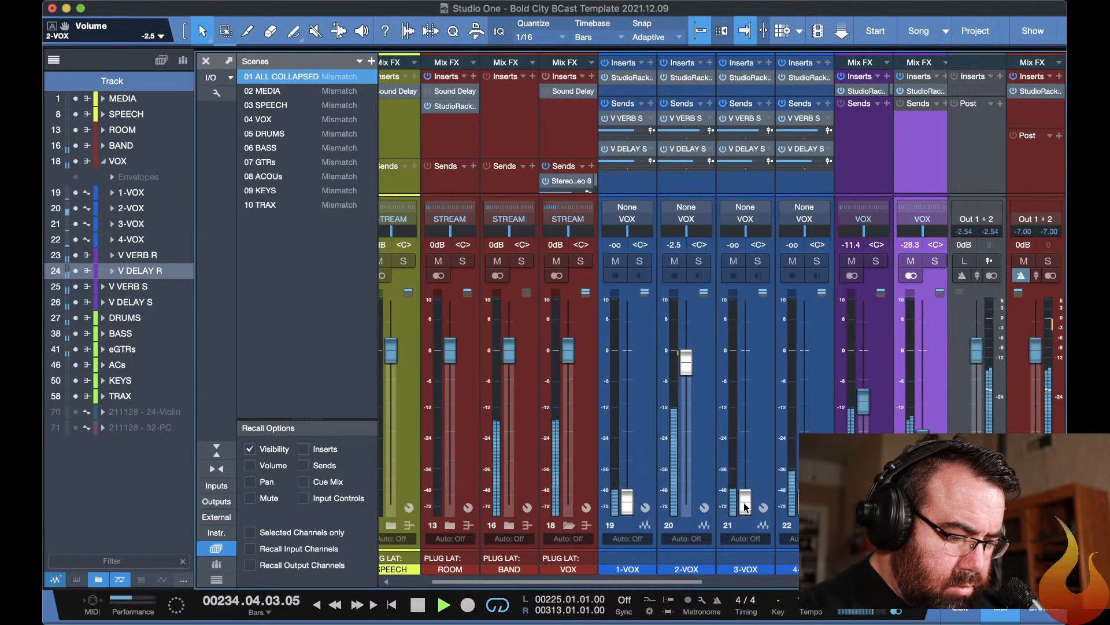
# Raise the backing vocal faders: 3-VOX to -13.5 dB, 4-VOX to -14.9 dB and 1-VOX to -11.7 dB.
pyautogui.moveTo(746, 508); pyautogui.dragTo(737, 405)
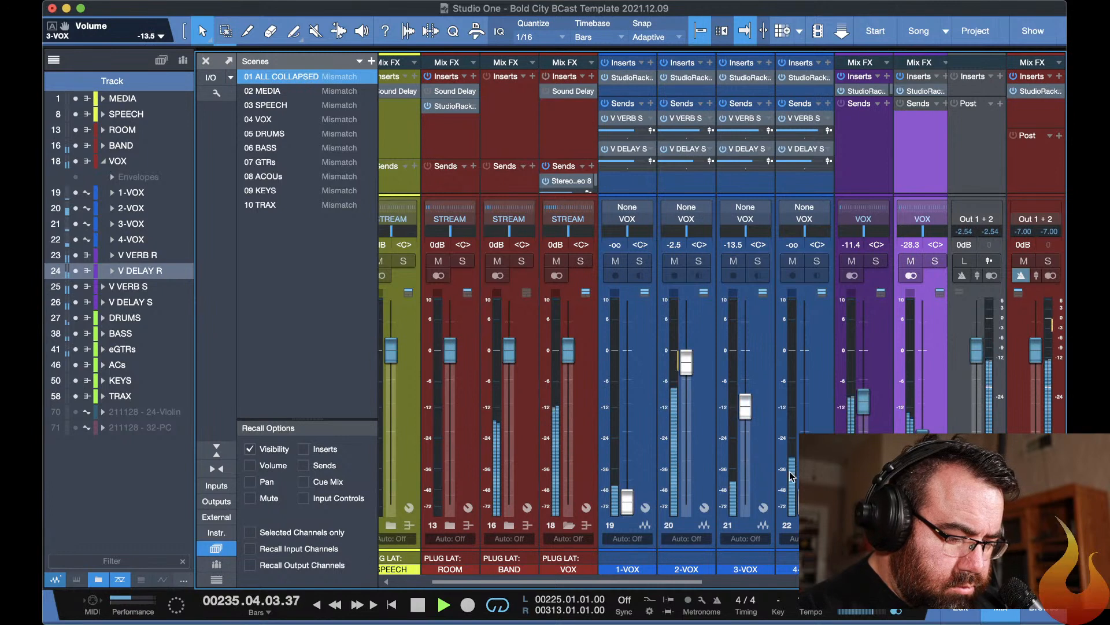
pyautogui.moveTo(804, 501); pyautogui.dragTo(799, 409)
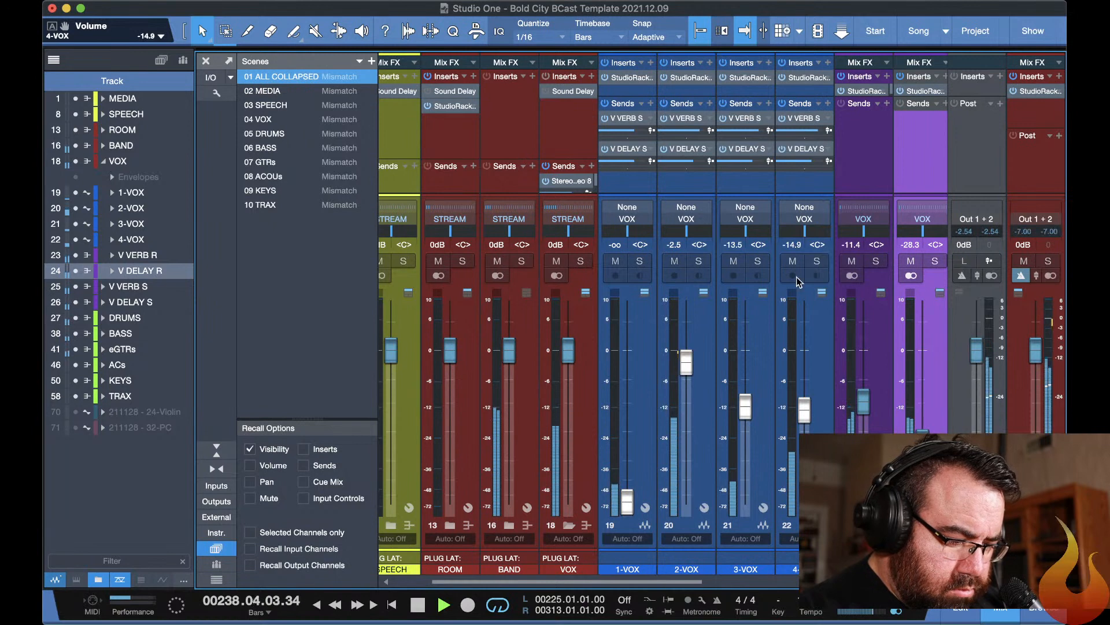
pyautogui.moveTo(627, 501); pyautogui.dragTo(629, 397)
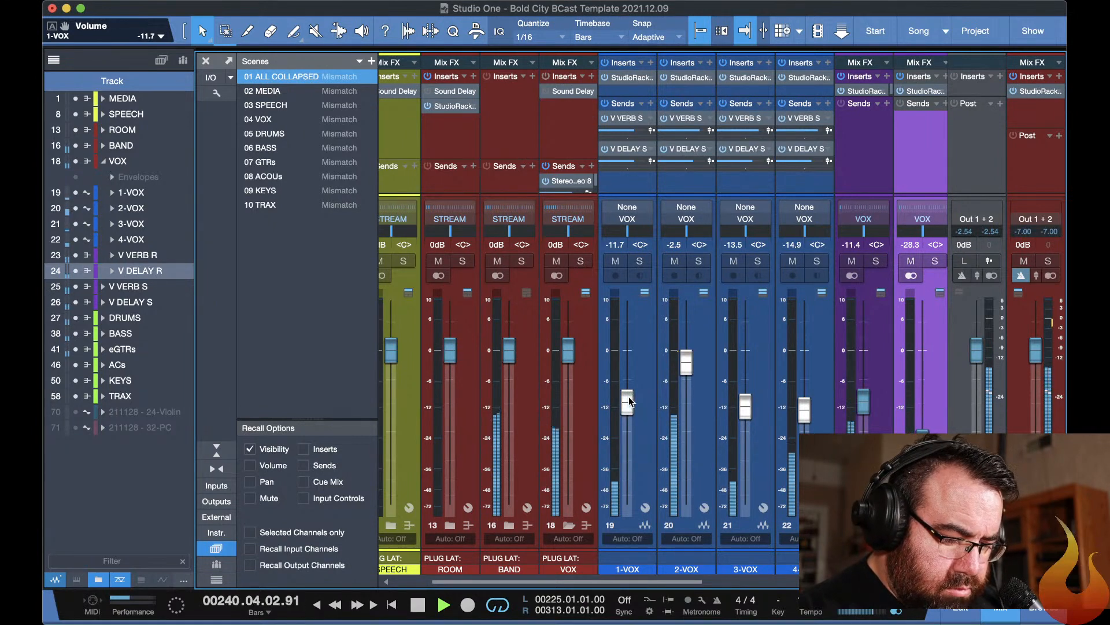
# In the STREAM bus L3-LL Multimaximizer, set the output ceiling to -1.0 dB and the threshold to -7.0 dB.
pyautogui.click(1041, 92)
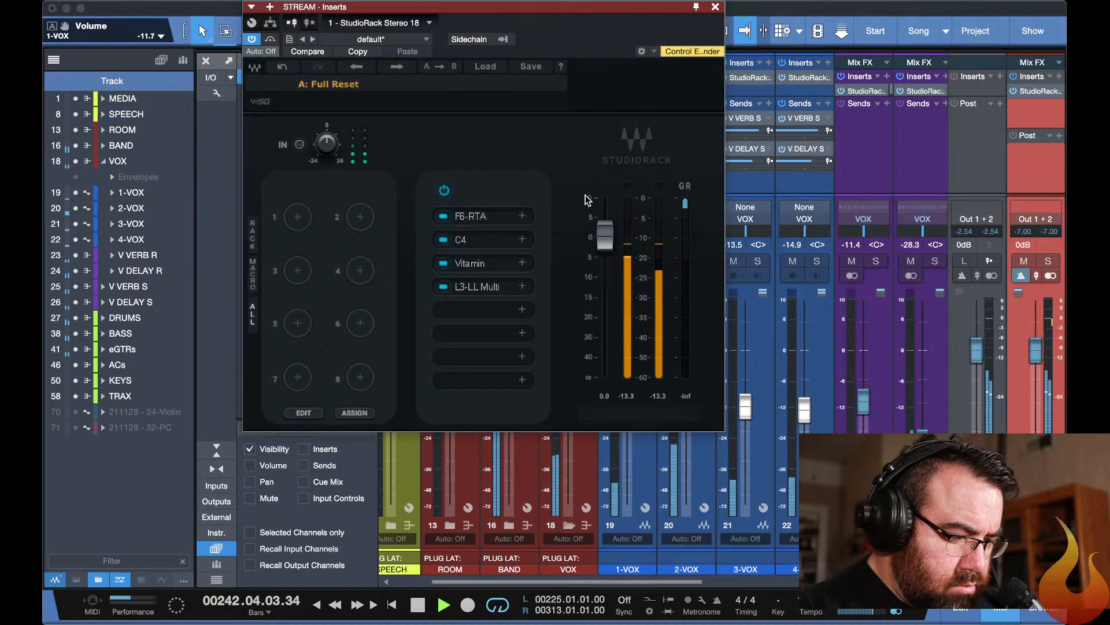
pyautogui.click(473, 287)
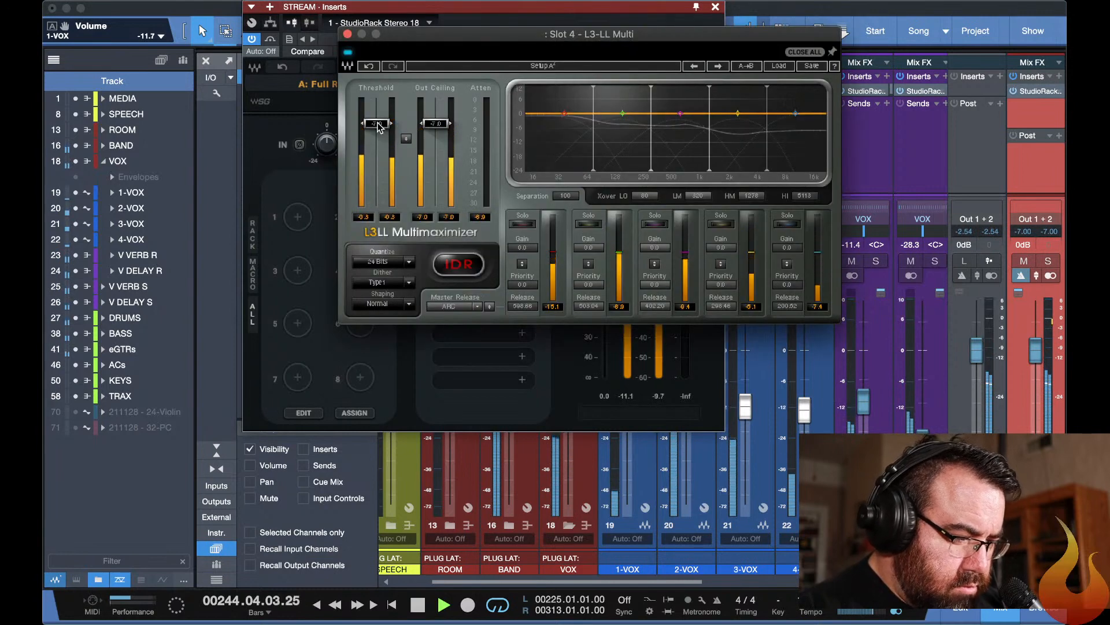
pyautogui.moveTo(431, 131); pyautogui.dragTo(435, 103)
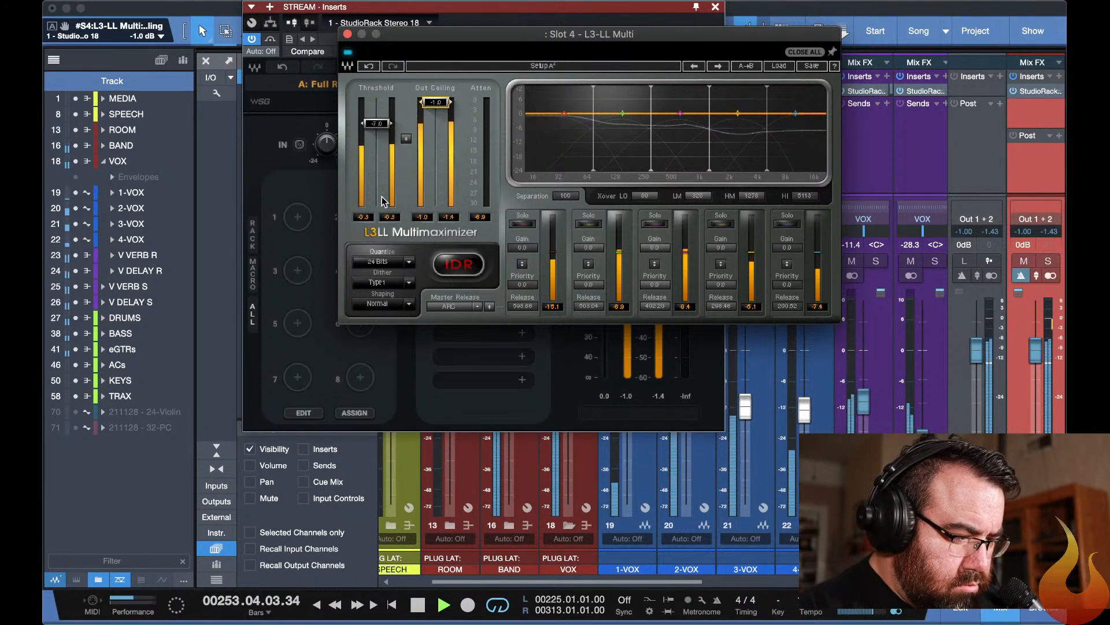
pyautogui.moveTo(379, 119); pyautogui.dragTo(377, 126)
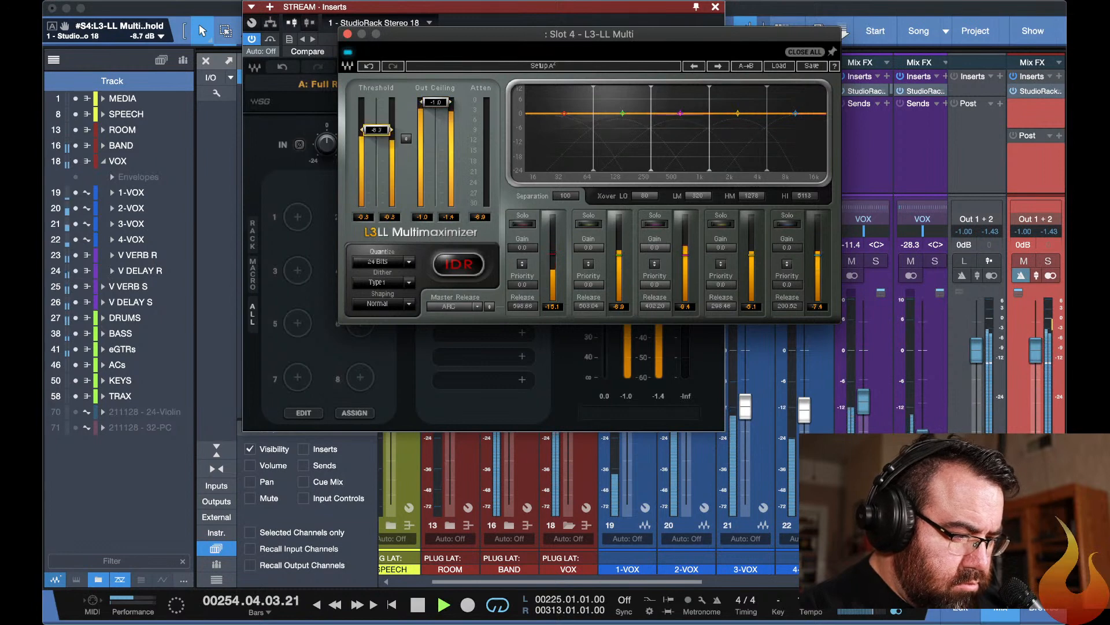
pyautogui.moveTo(376, 131); pyautogui.dragTo(378, 122)
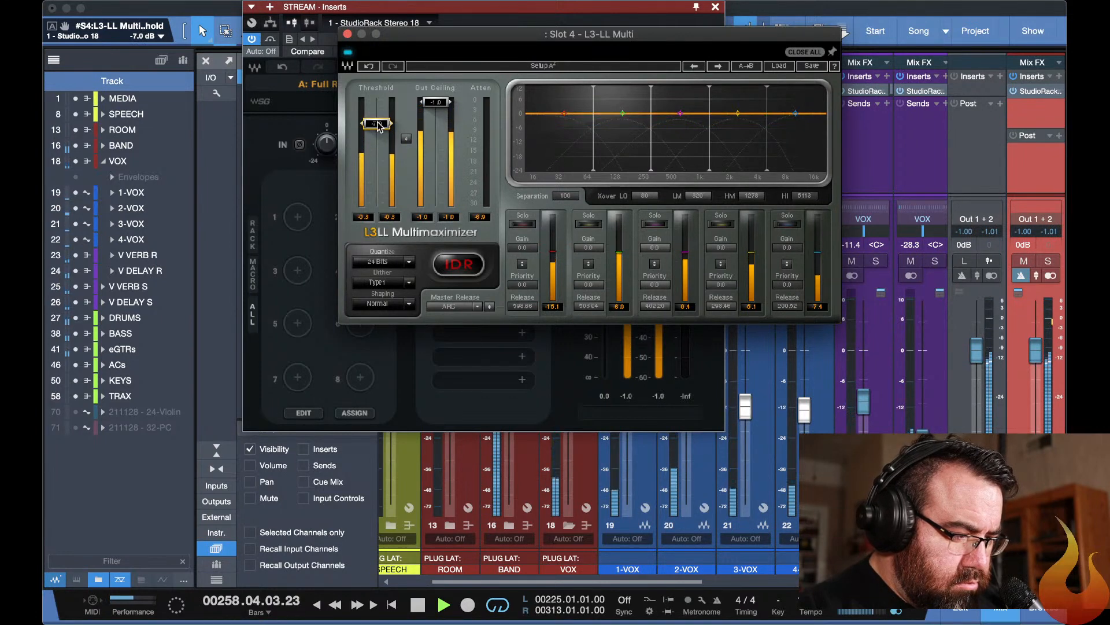
pyautogui.press('Escape')
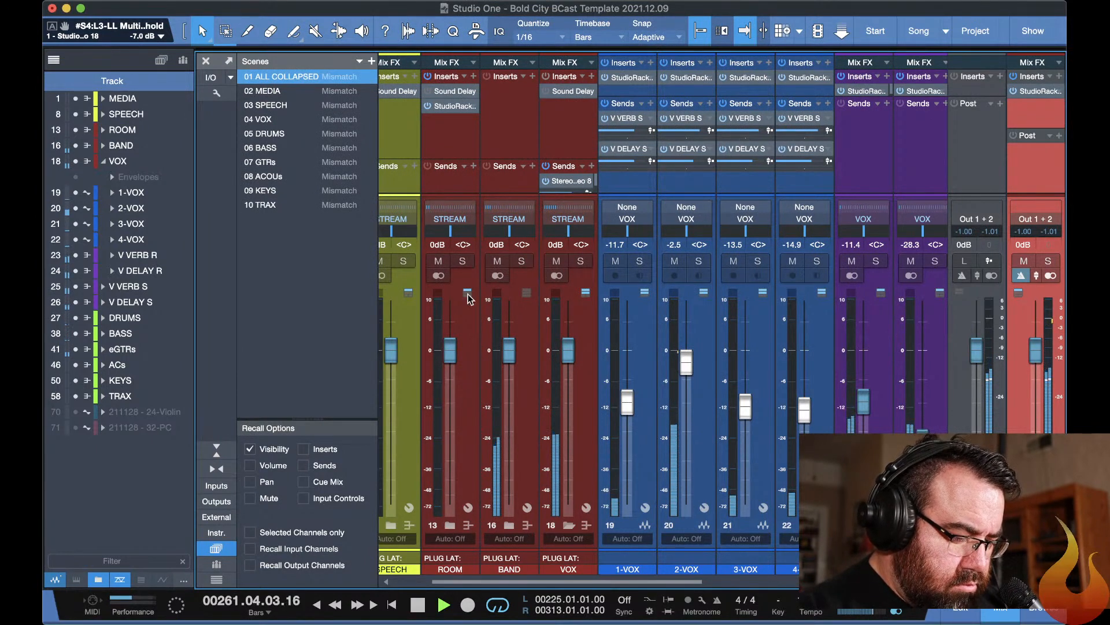
# Solo the ROOM group, expand its channels, and set the ROOM-R and ROOM-L faders to 0 dB.
pyautogui.click(462, 261)
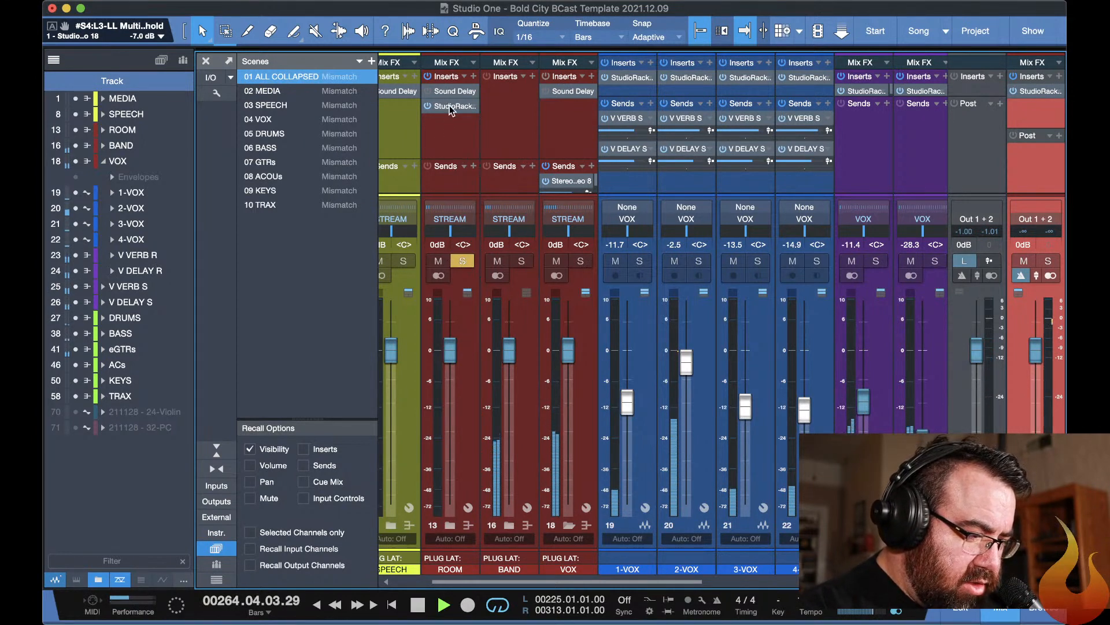
pyautogui.click(450, 524)
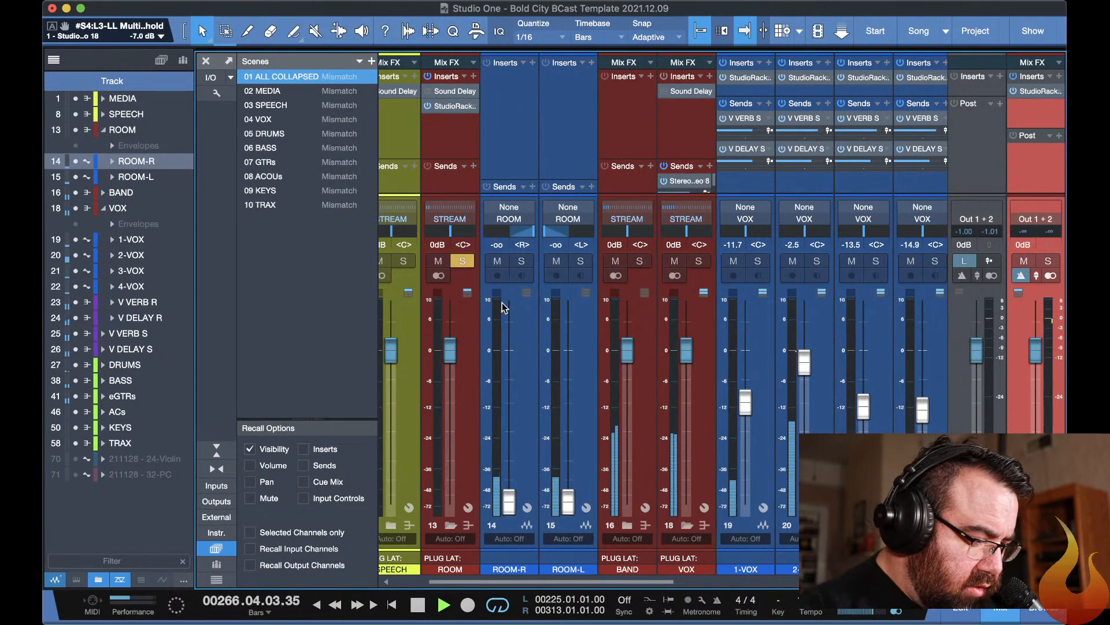
pyautogui.keyDown('alt'); pyautogui.click(509, 501); pyautogui.keyUp('alt')
pyautogui.keyDown('alt'); pyautogui.click(567, 501); pyautogui.keyUp('alt')
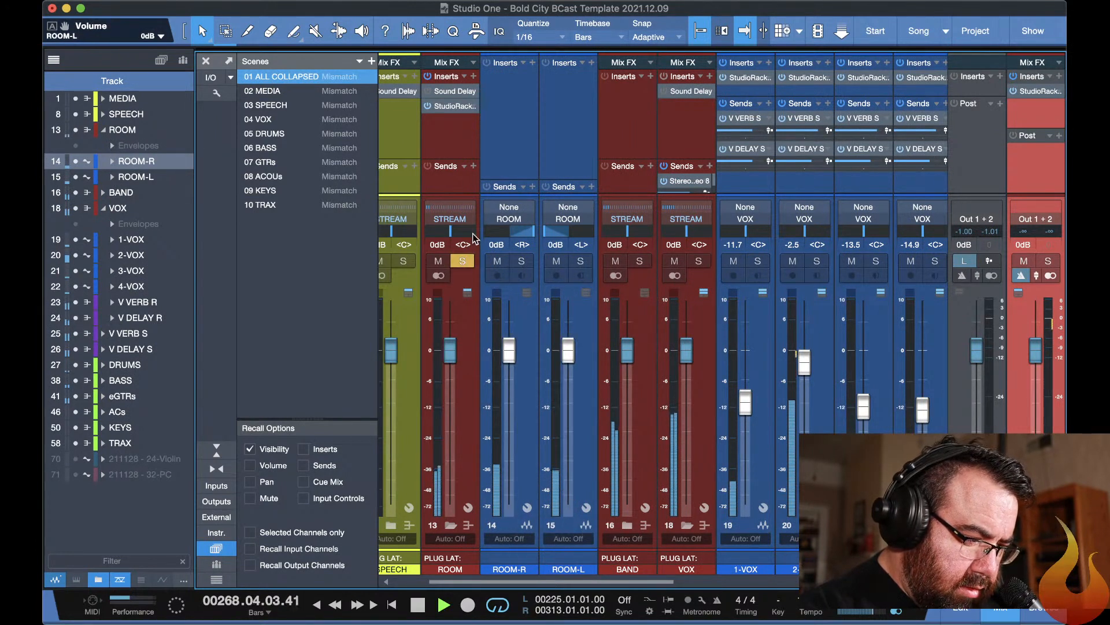
# Set the ROOM StudioRack input gain to 15.2 and add a CLA-2A compressor in the rack's third slot.
pyautogui.doubleClick(447, 106)
pyautogui.moveTo(376, 266)
pyautogui.mouseDown()
pyautogui.moveTo(376, 245)
pyautogui.moveTo(363, 259)
pyautogui.mouseUp()
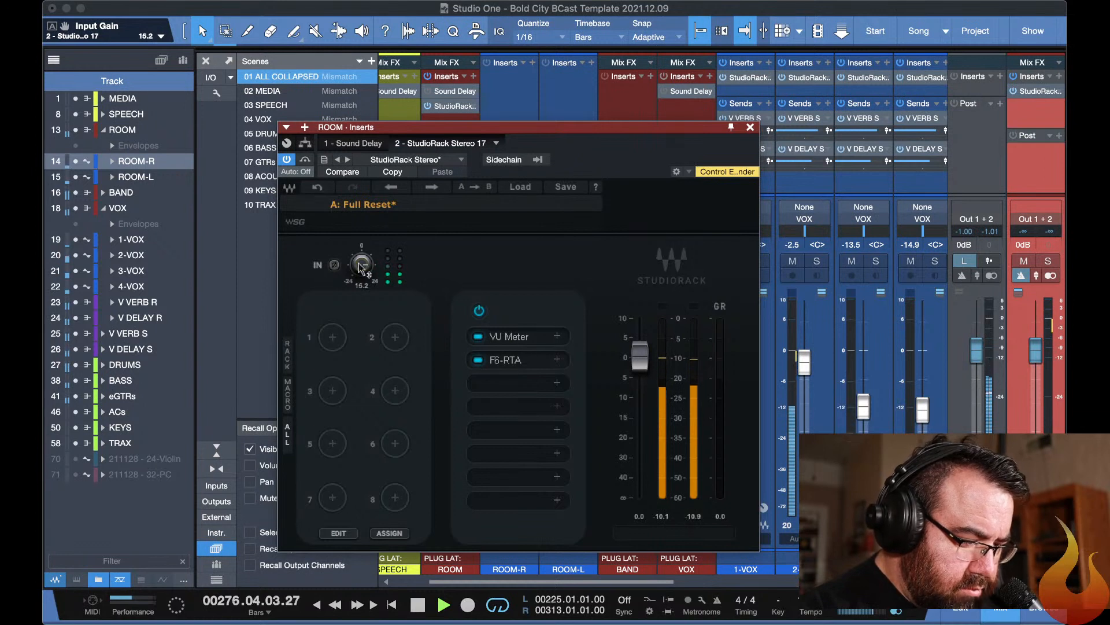
pyautogui.click(544, 384)
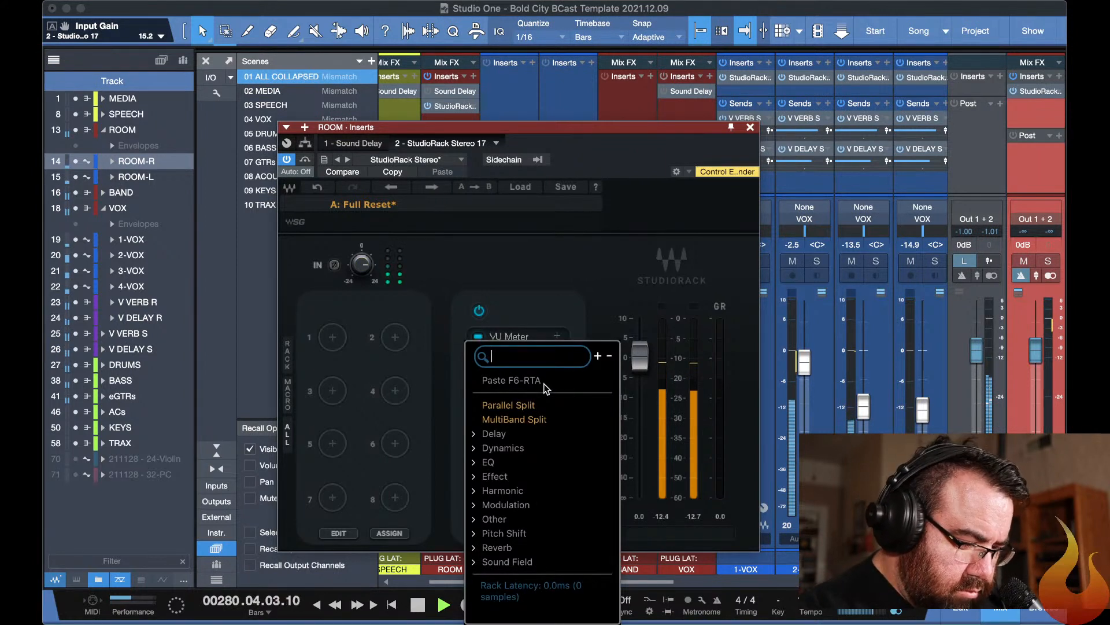
pyautogui.write('cla')
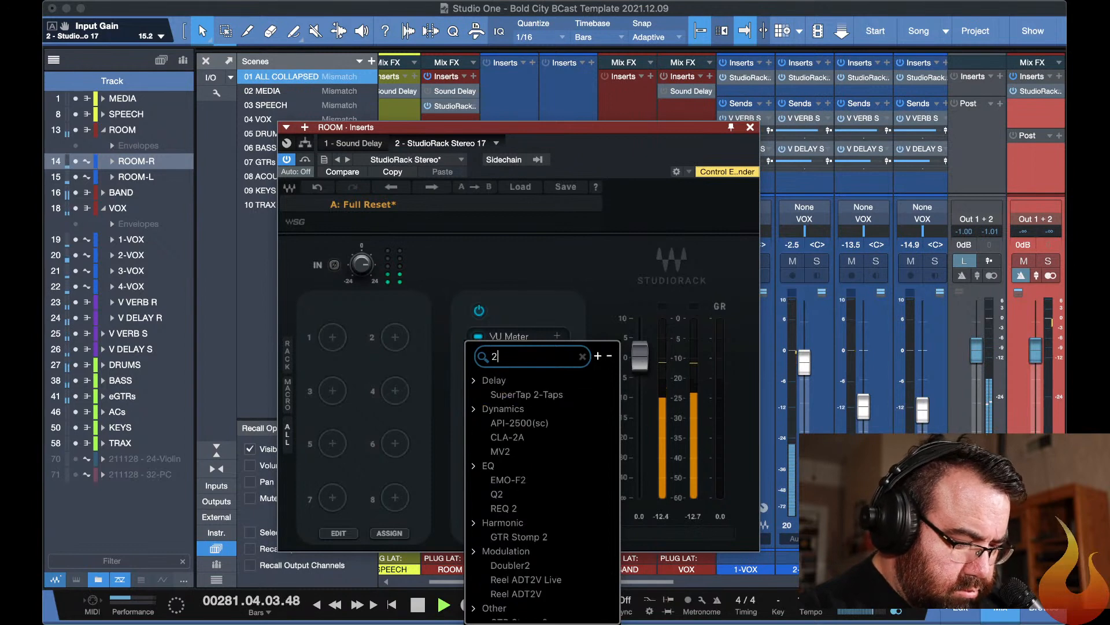
pyautogui.click(519, 397)
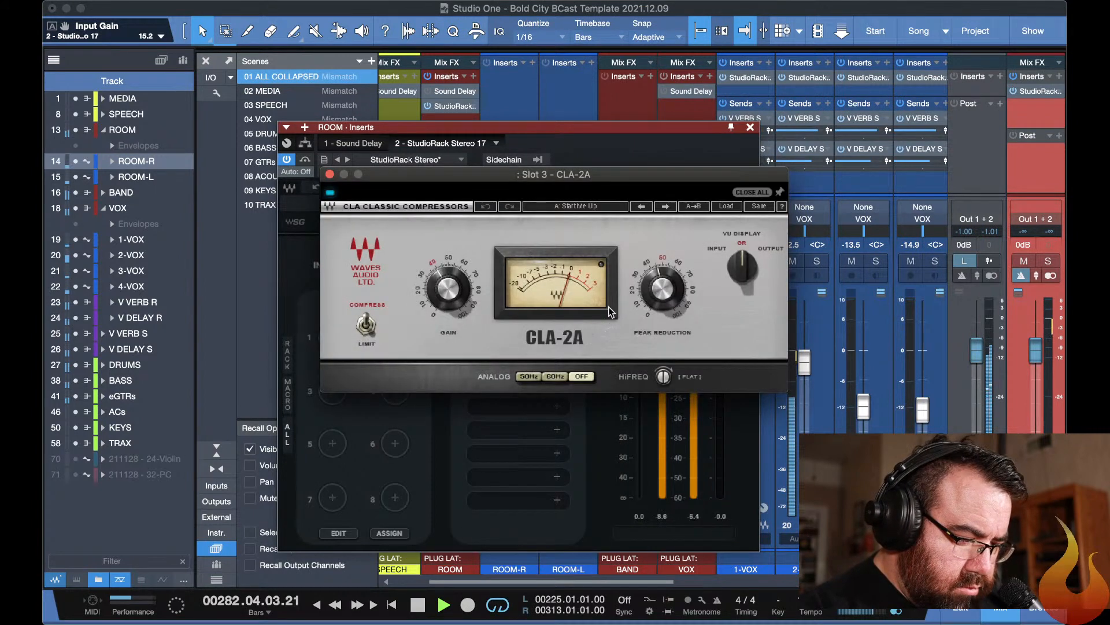
# Set the ROOM CLA-2A's peak reduction to about 46.8 and its gain to 35, and close the plug-in windows.
pyautogui.moveTo(666, 264); pyautogui.dragTo(670, 283)
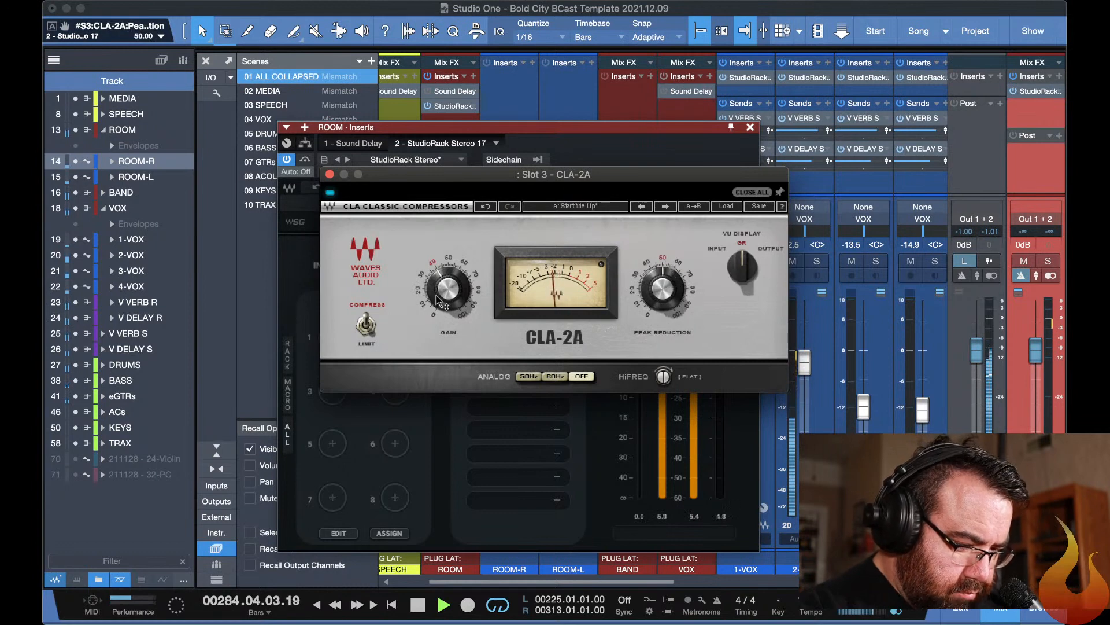
pyautogui.moveTo(448, 287)
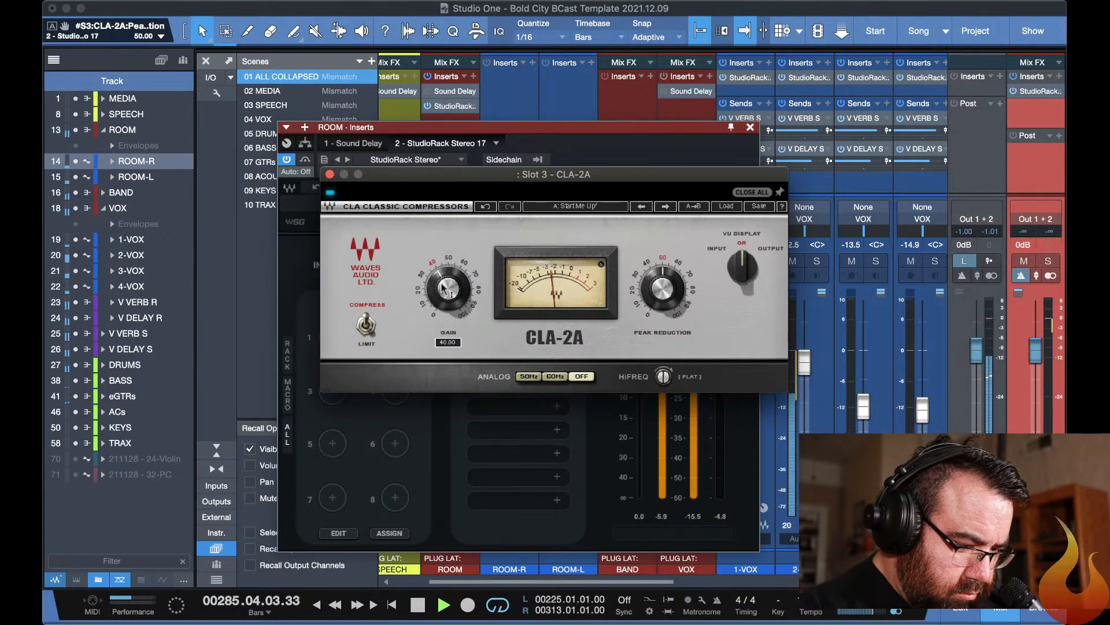
pyautogui.moveTo(663, 290)
pyautogui.moveTo(663, 289); pyautogui.dragTo(663, 293)
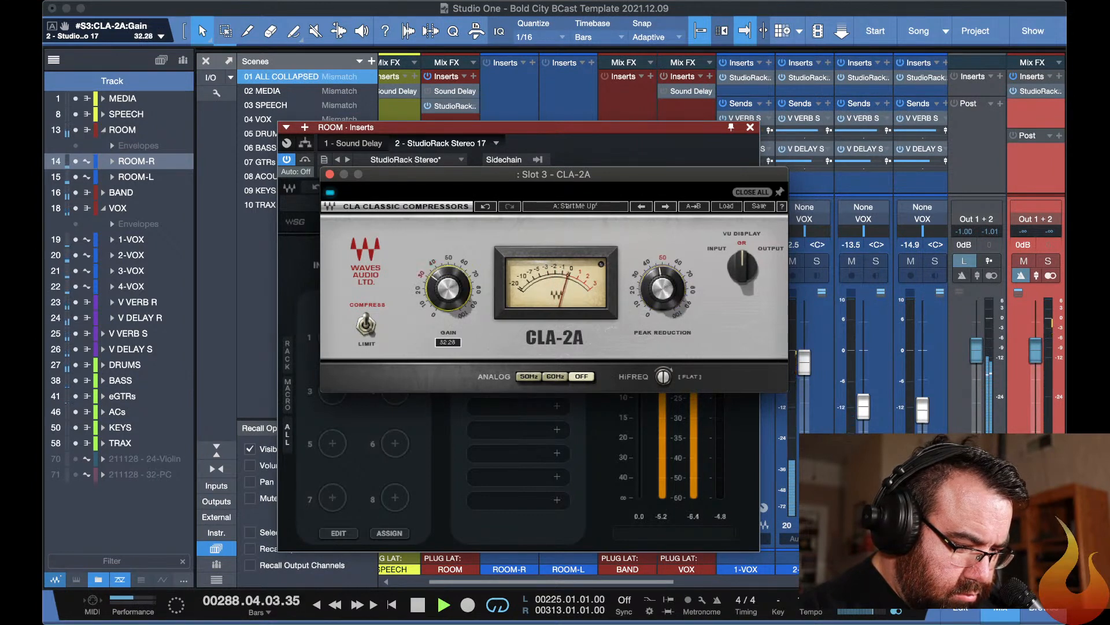
pyautogui.moveTo(457, 292); pyautogui.dragTo(457, 298)
pyautogui.doubleClick(439, 286)
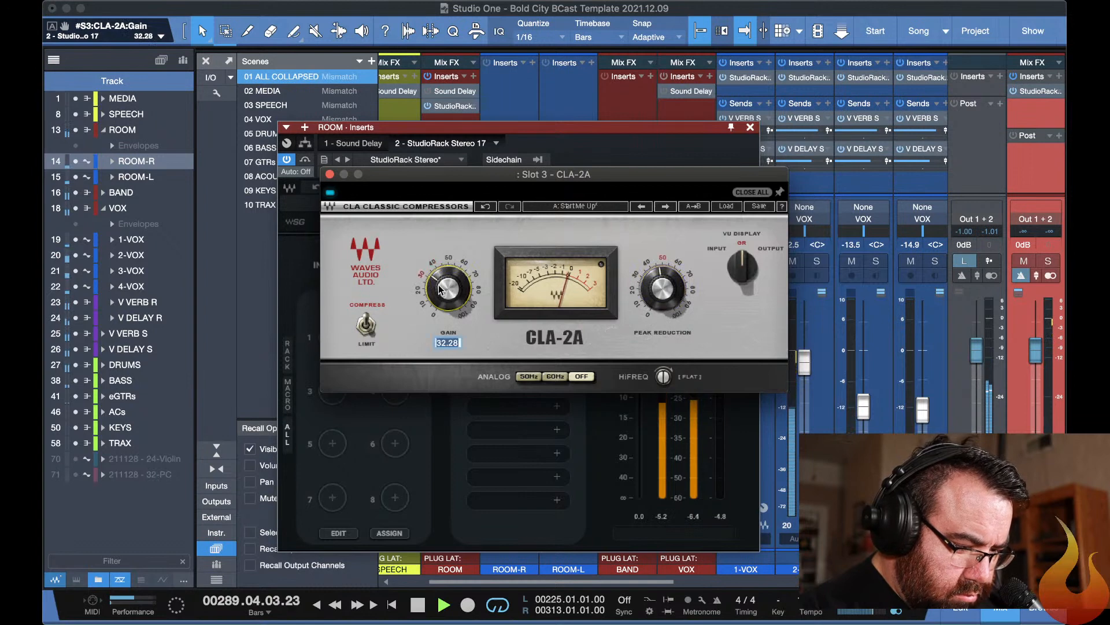
pyautogui.write('35')
pyautogui.press('Return')
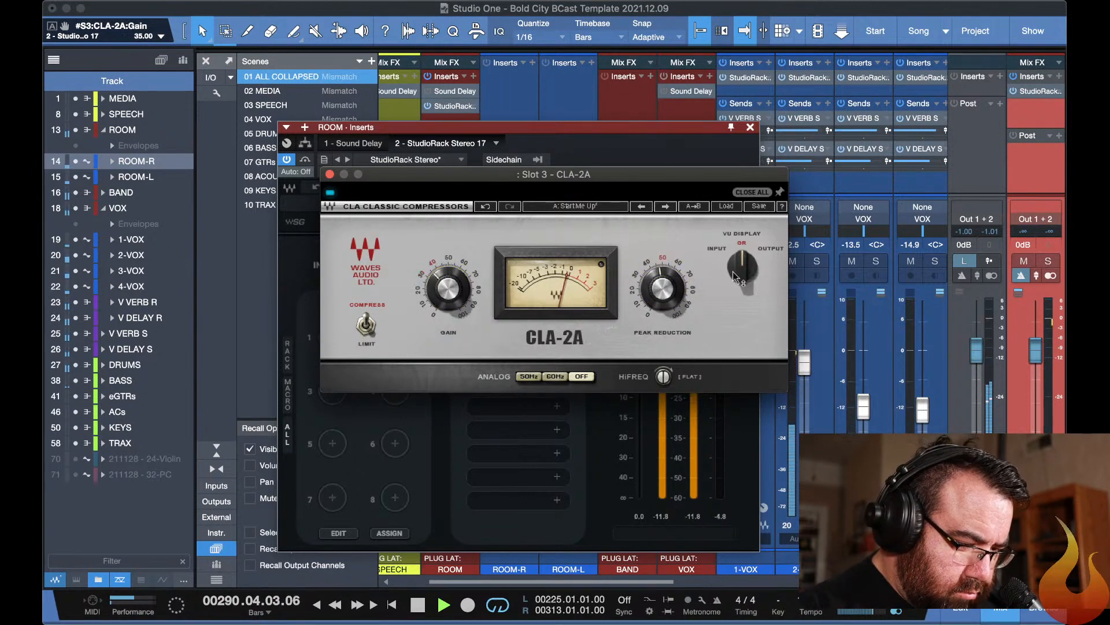
pyautogui.moveTo(669, 292)
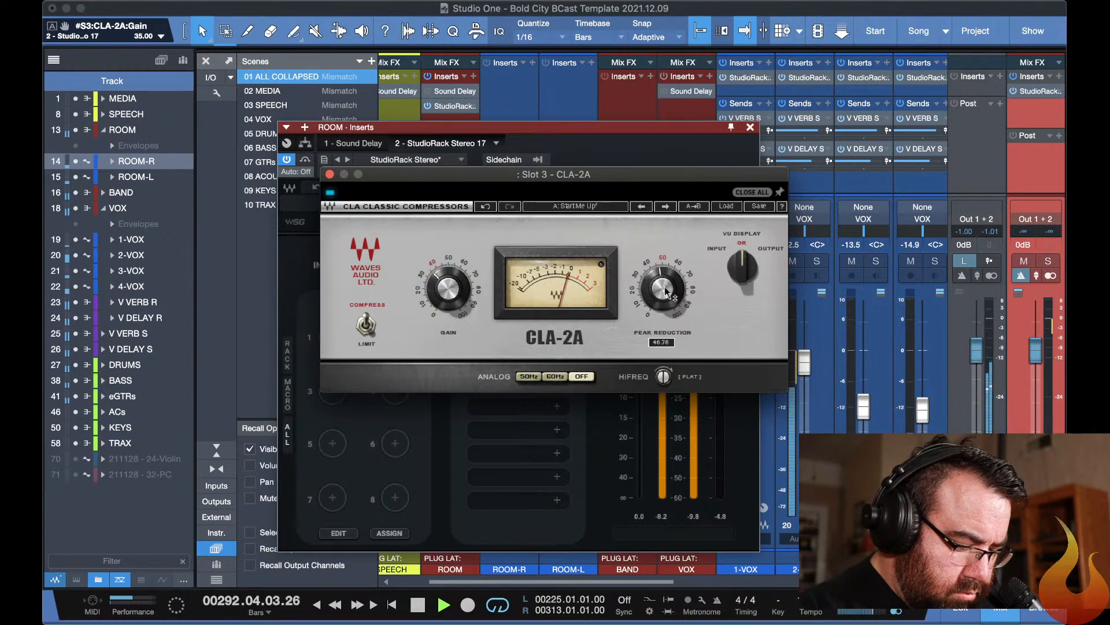
pyautogui.press('super+w')
pyautogui.press('super+w')
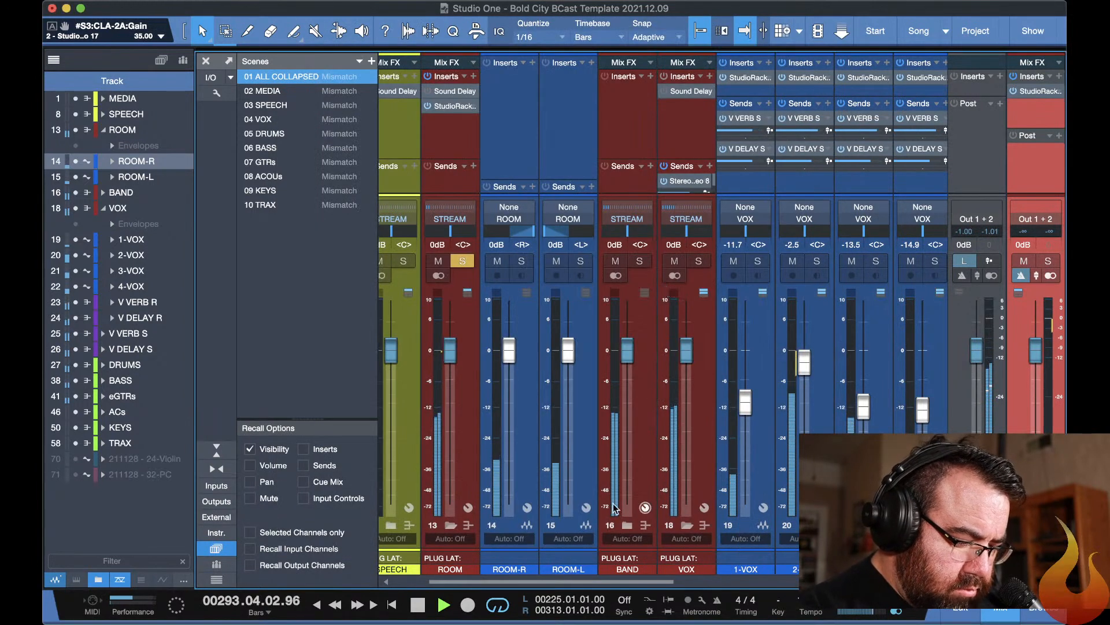
# Stop playback and shift CLA-2A to slot 4 and F6-RTA to slot 3 in the ROOM StudioRack.
pyautogui.press('space')
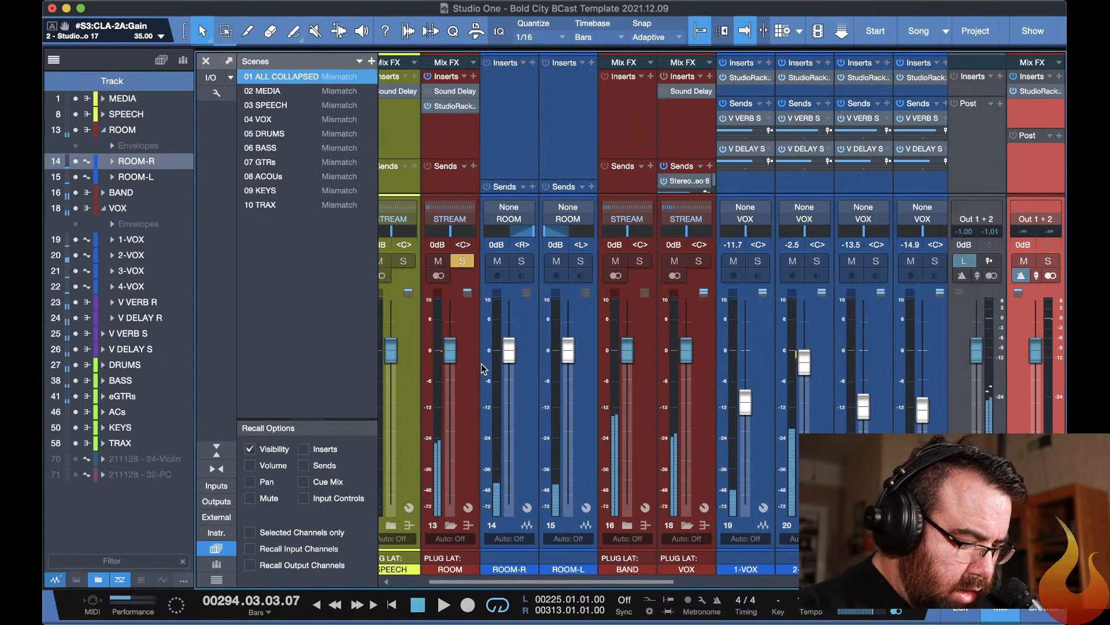
pyautogui.click(451, 106)
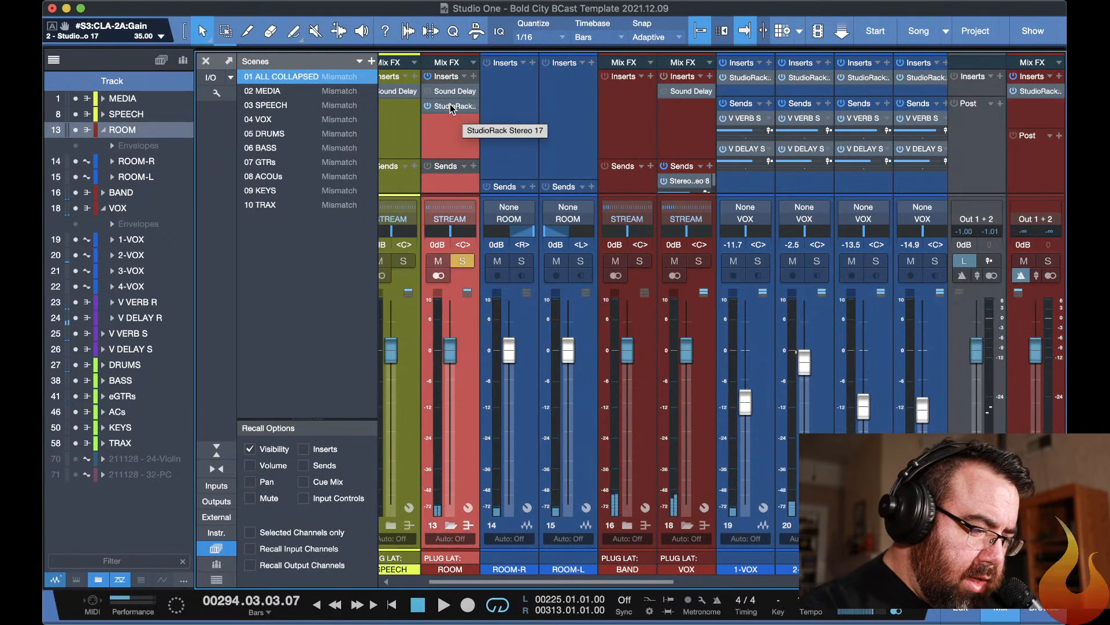
pyautogui.doubleClick(450, 106)
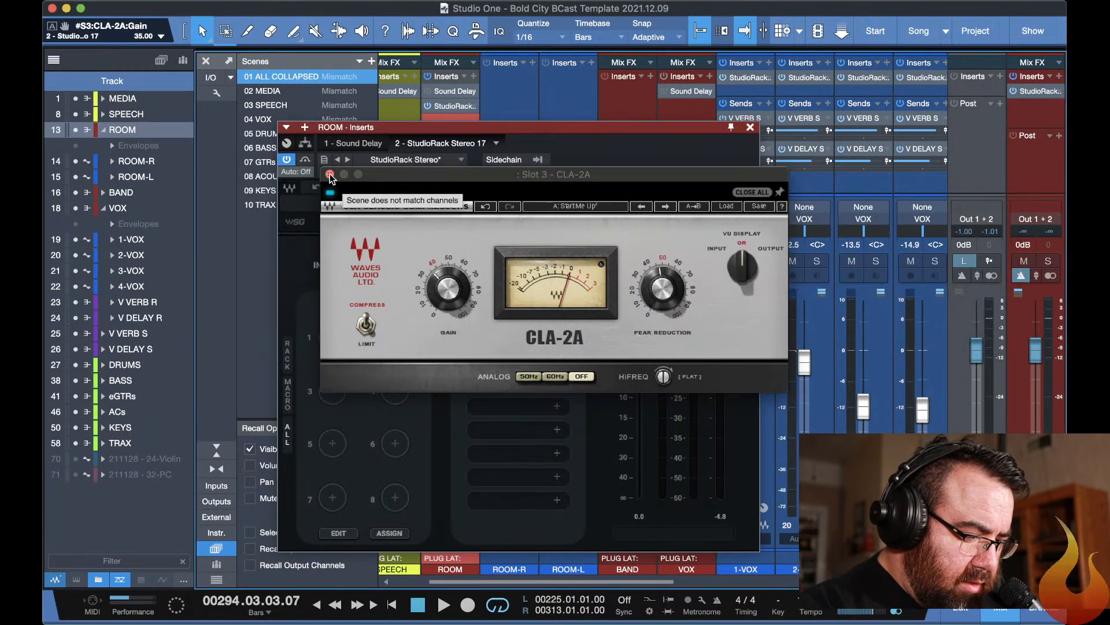
pyautogui.click(330, 174)
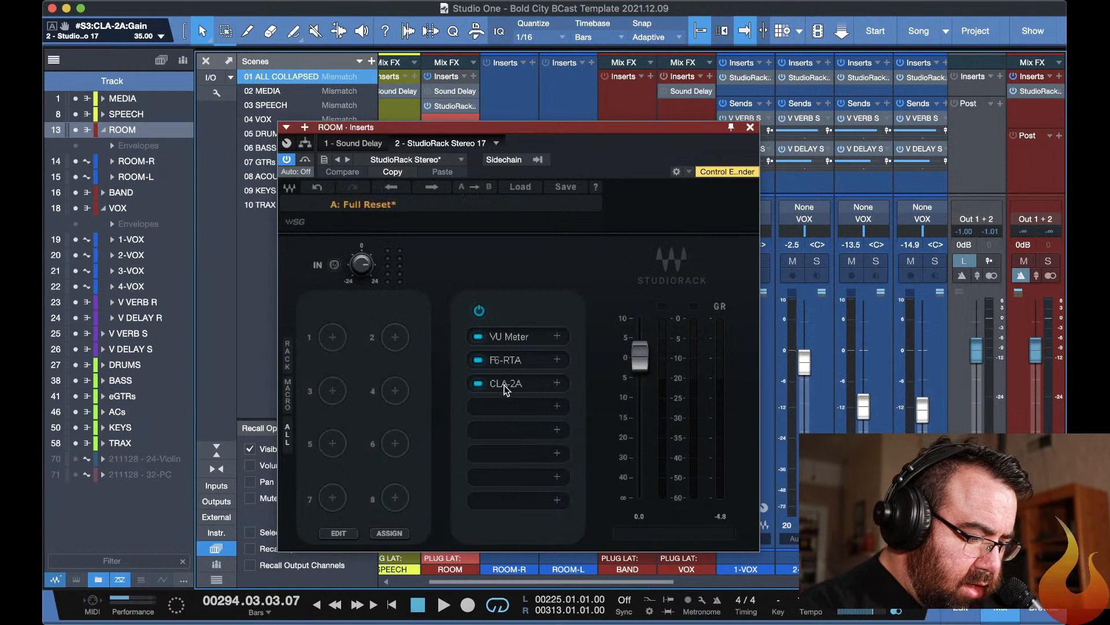
pyautogui.moveTo(505, 389); pyautogui.dragTo(505, 412)
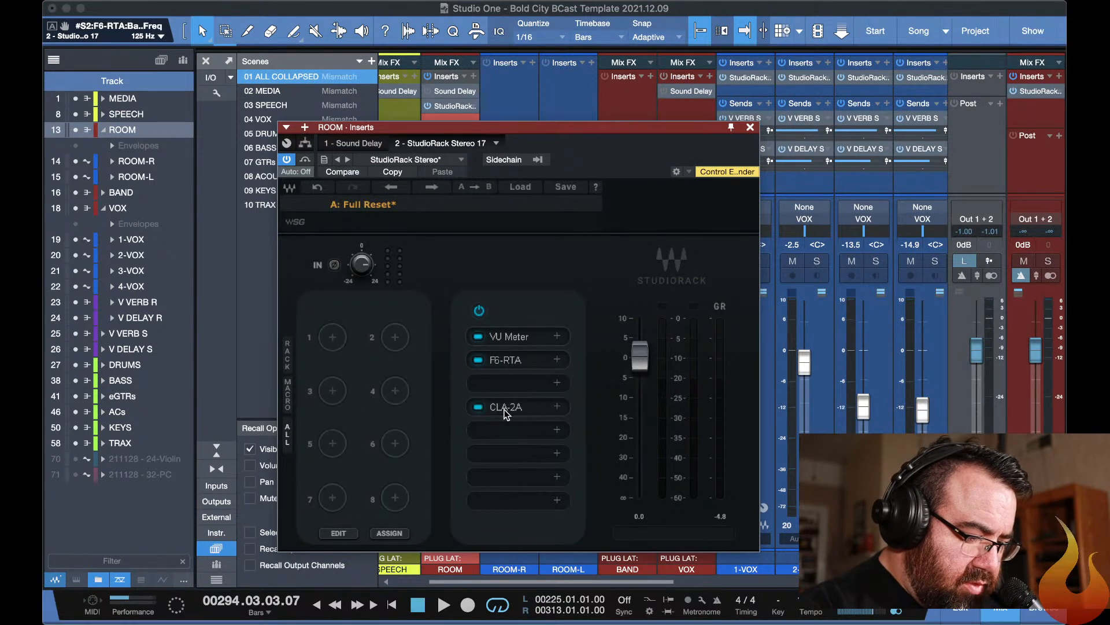
pyautogui.moveTo(508, 362); pyautogui.dragTo(509, 383)
# Add RVerb in slot 2 of the ROOM StudioRack and set its Wet/Dry to about 49.8 during playback.
pyautogui.click(556, 360)
pyautogui.write('rve')
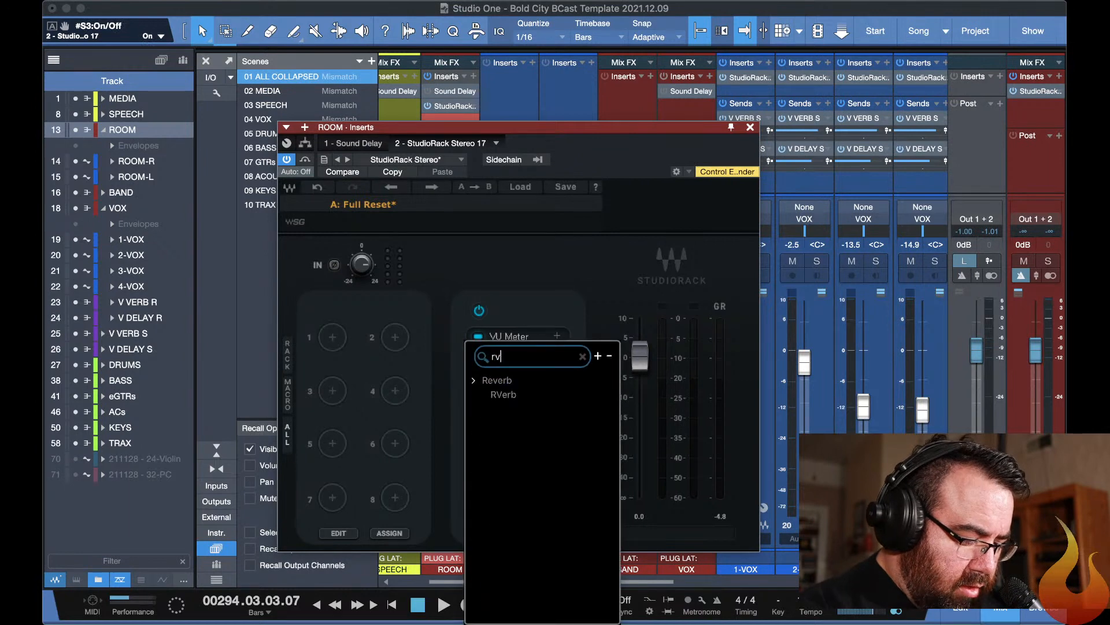
pyautogui.click(548, 394)
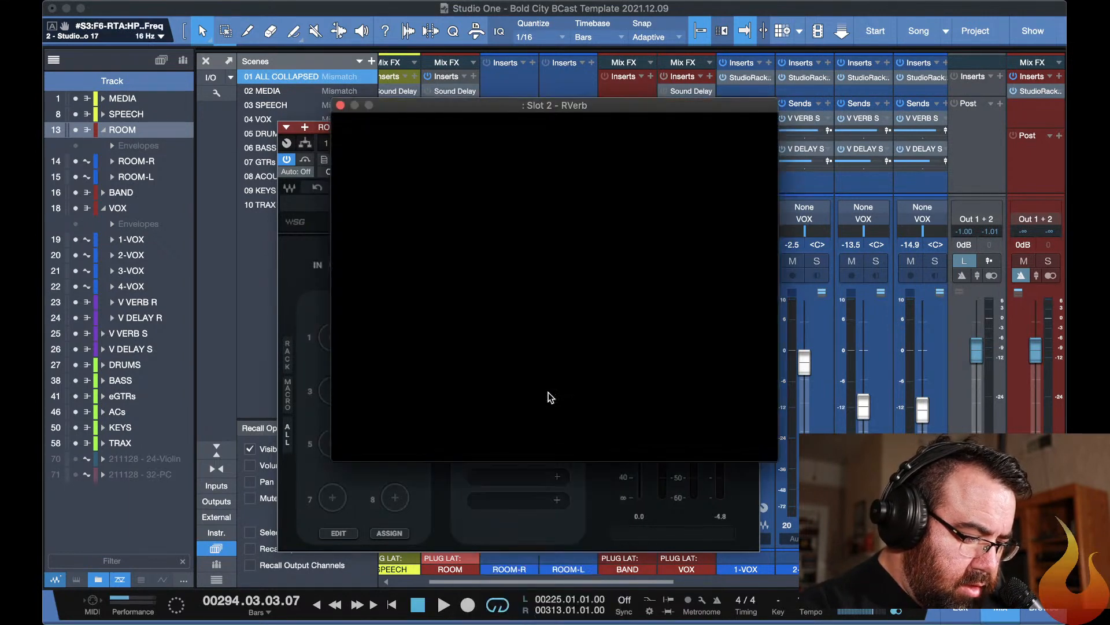
pyautogui.moveTo(700, 395); pyautogui.dragTo(697, 428)
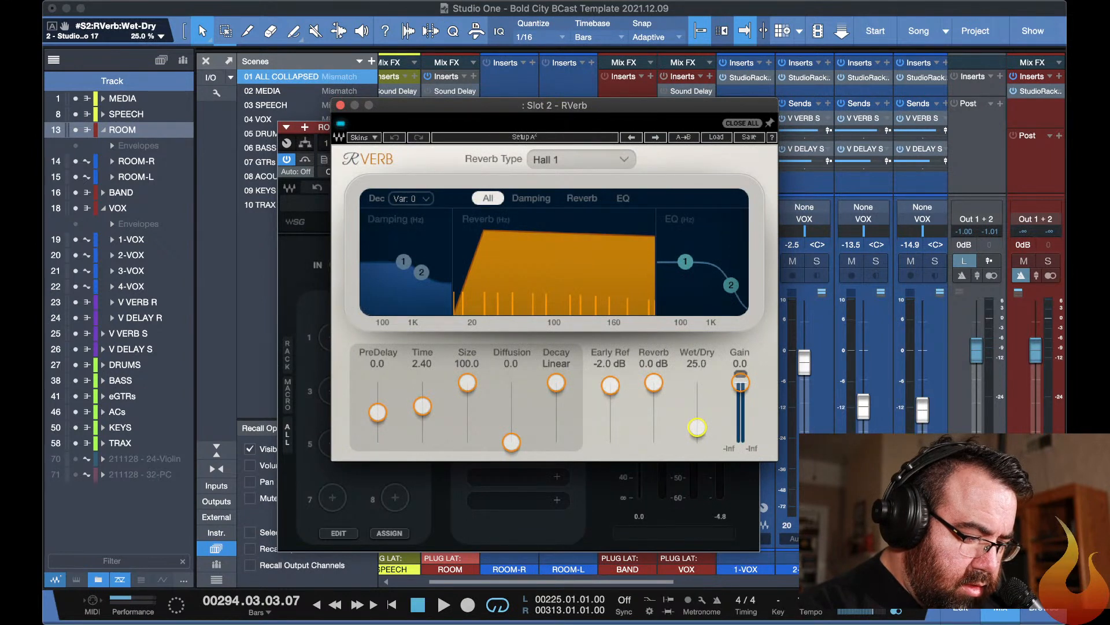
pyautogui.press('space')
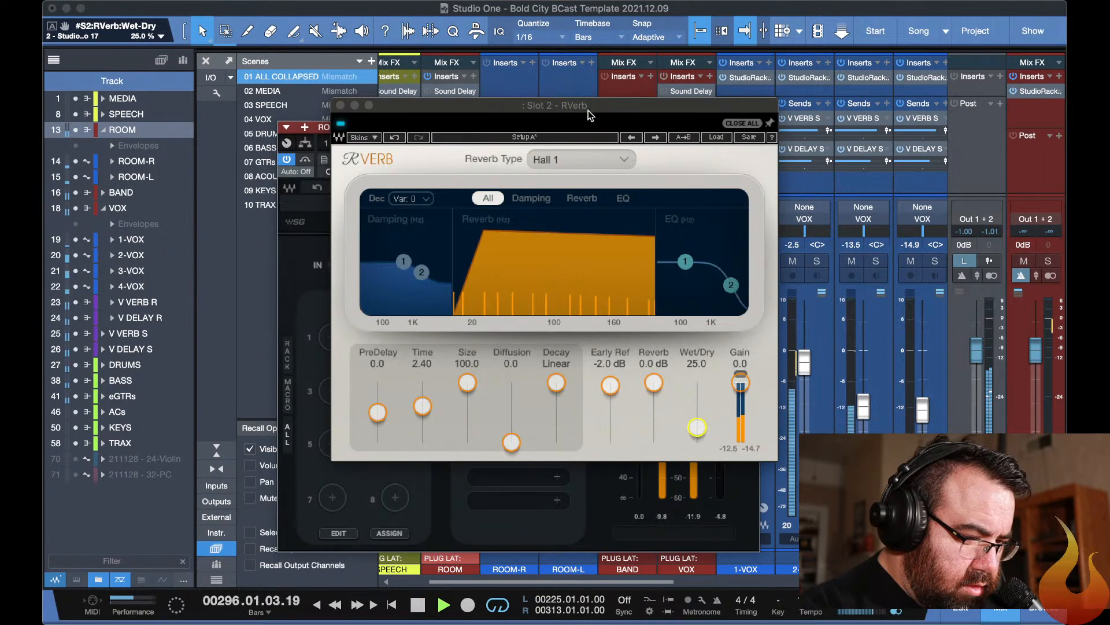
pyautogui.moveTo(698, 427)
pyautogui.mouseDown()
pyautogui.moveTo(698, 393)
pyautogui.moveTo(697, 411)
pyautogui.mouseUp()
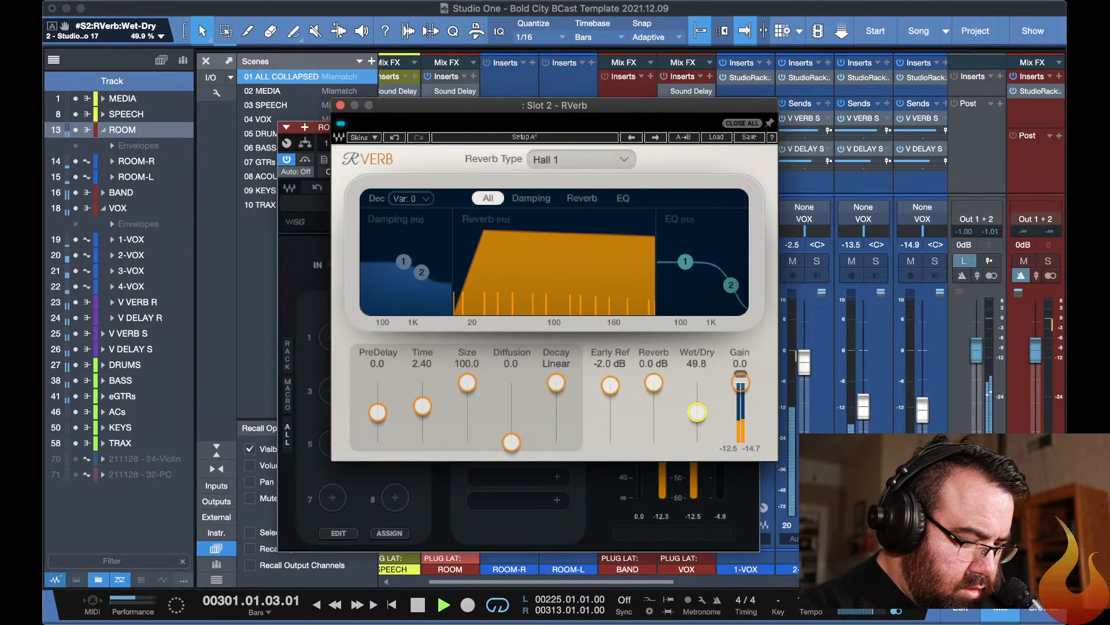
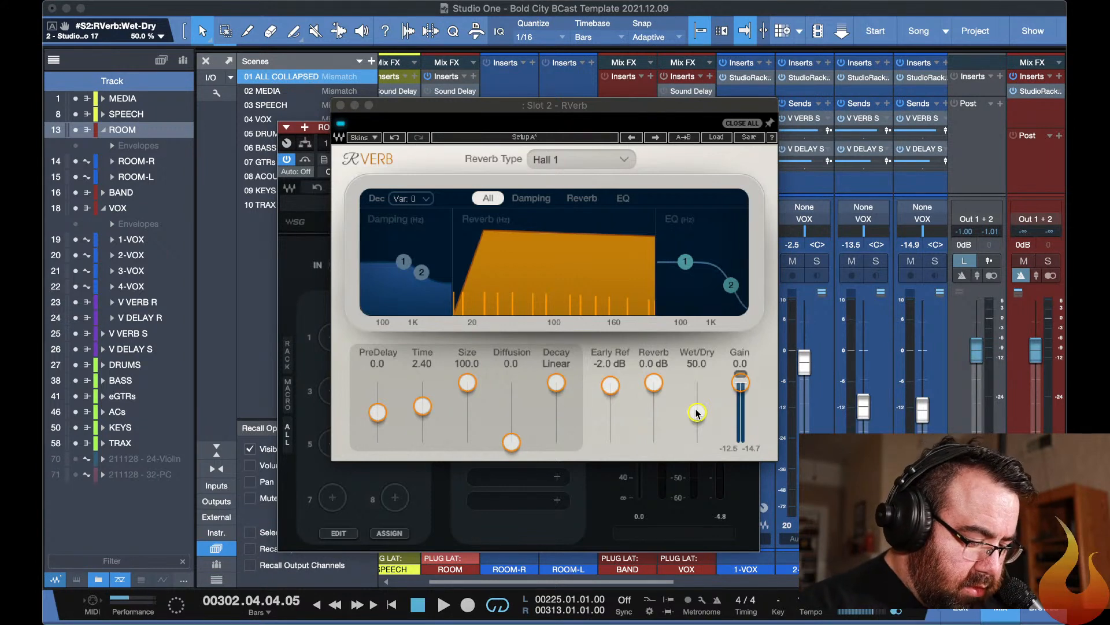
pyautogui.press('super+Tab')
pyautogui.press('super+Tab')
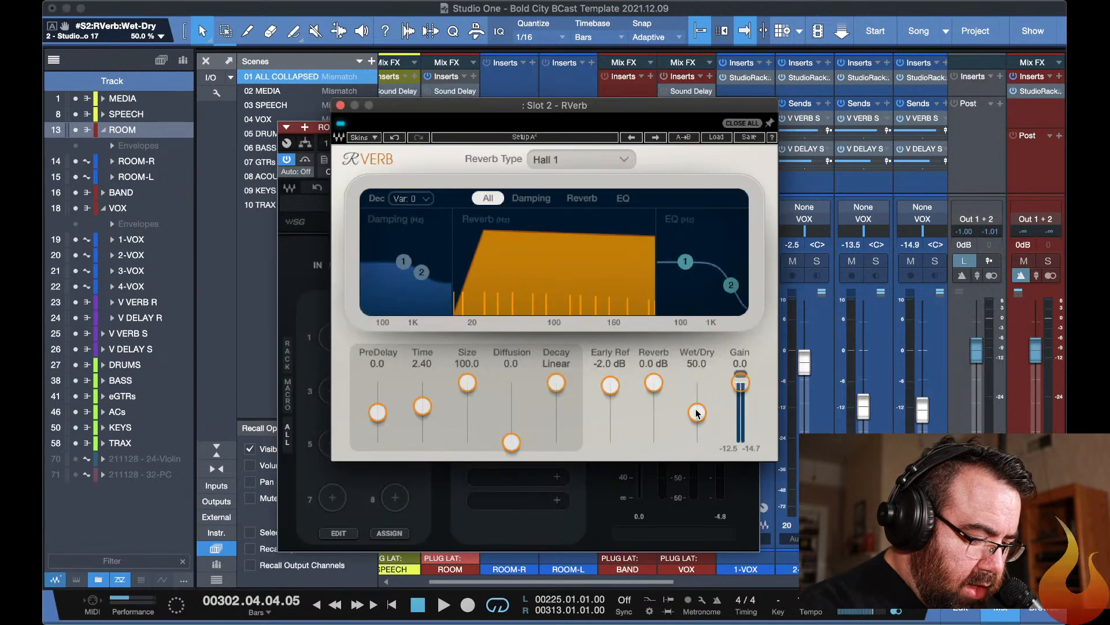
pyautogui.press('F3')
pyautogui.press('F3')
pyautogui.press('Escape')
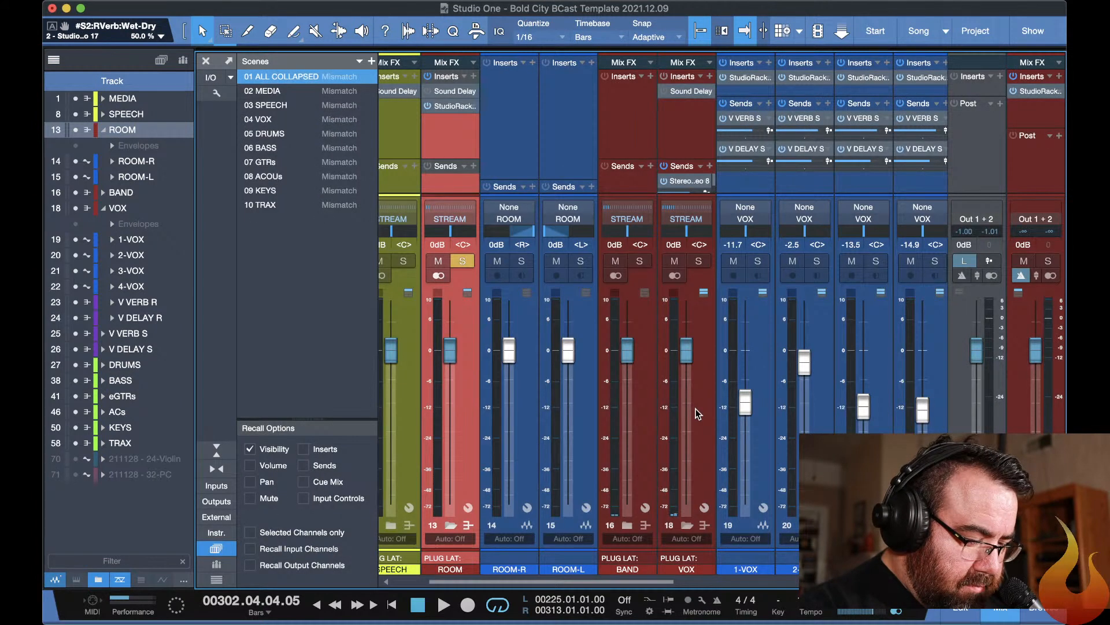
# Add the S1 Imager to the first empty StudioRack slot on the ROOM channel, below CLA-2A.
pyautogui.click(446, 106)
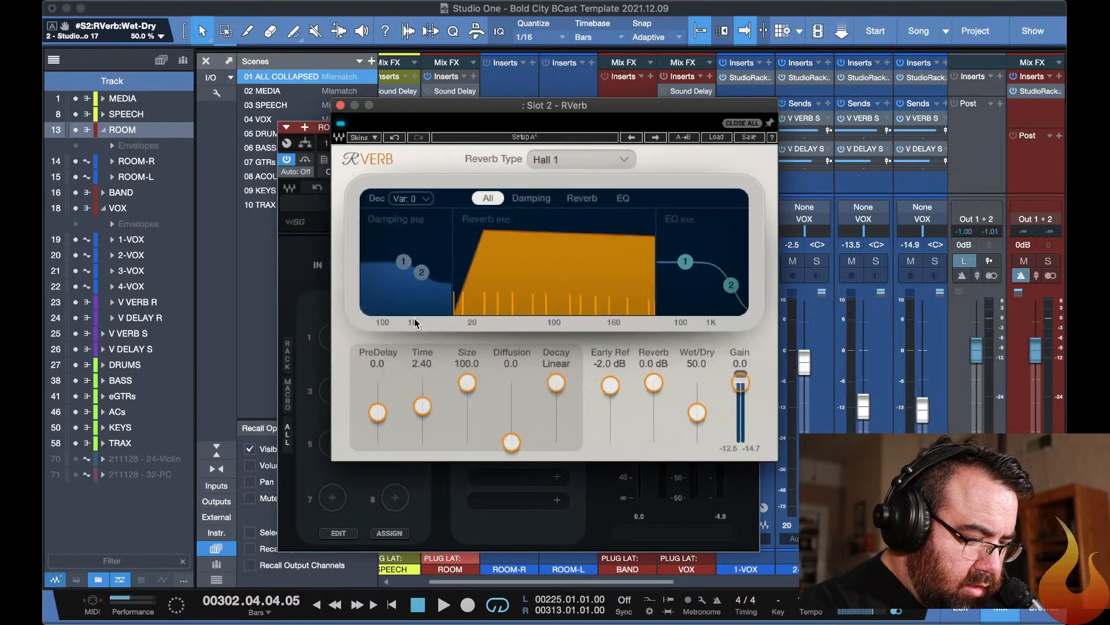
pyautogui.click(567, 526)
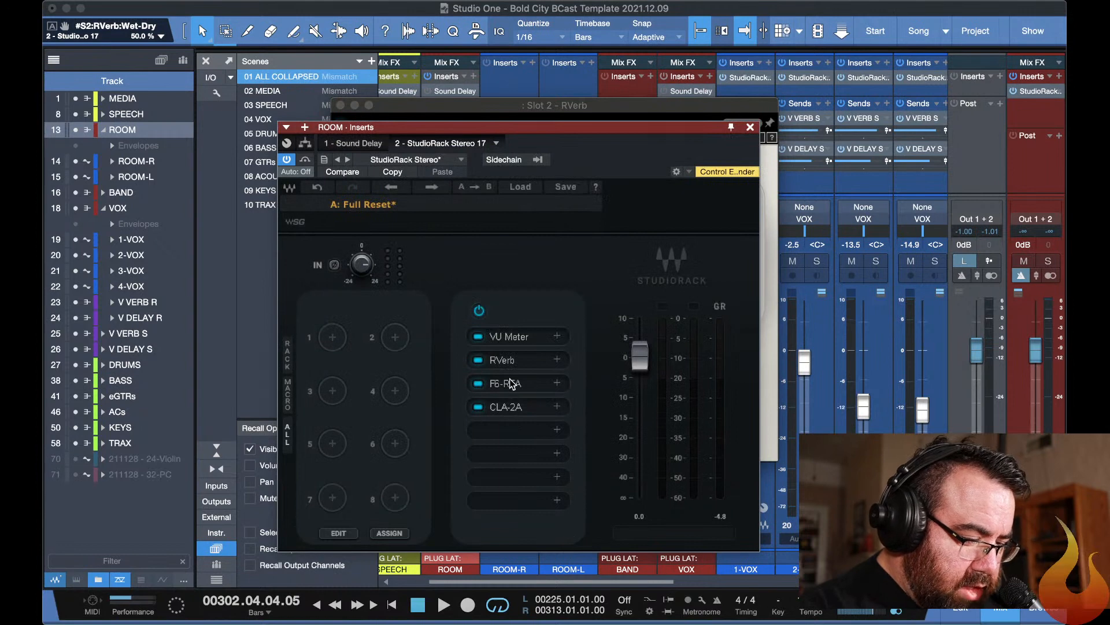
pyautogui.click(543, 431)
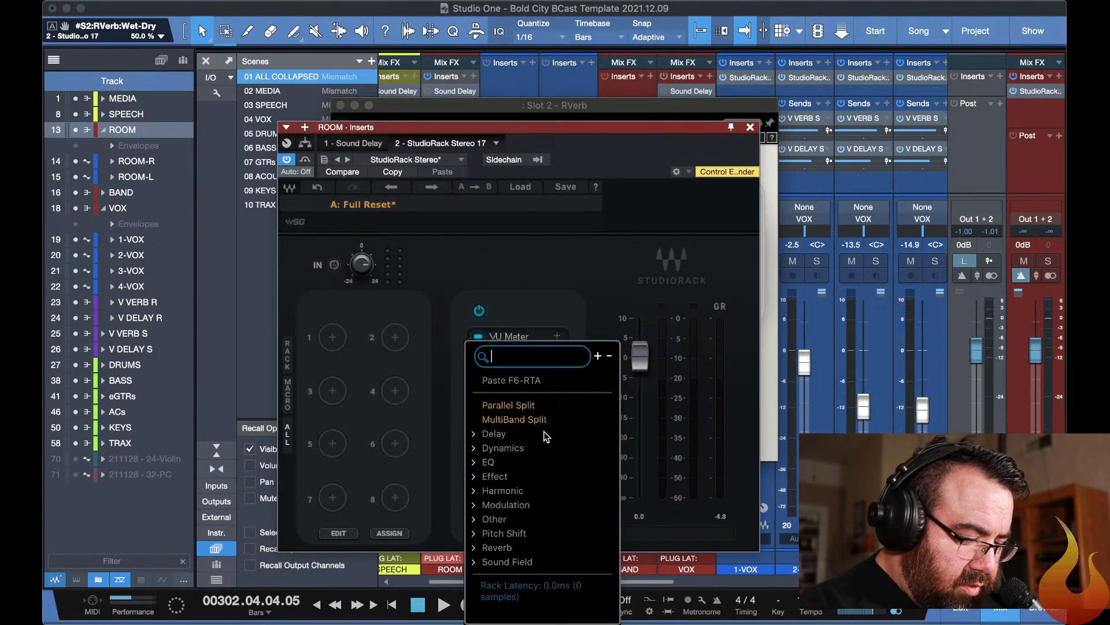
pyautogui.write('s1')
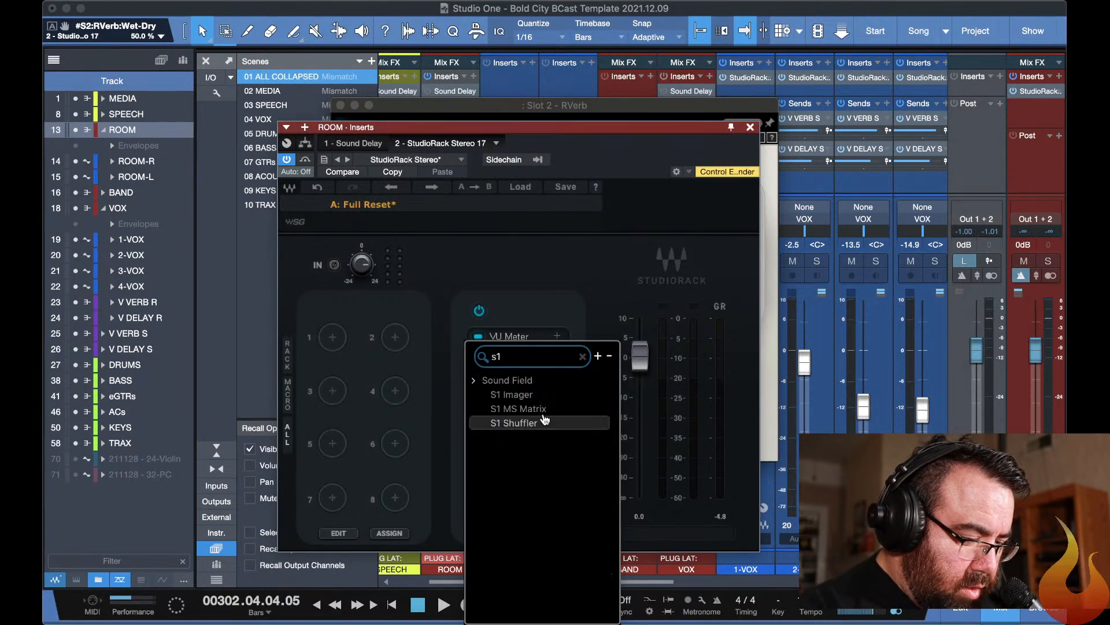
pyautogui.click(527, 393)
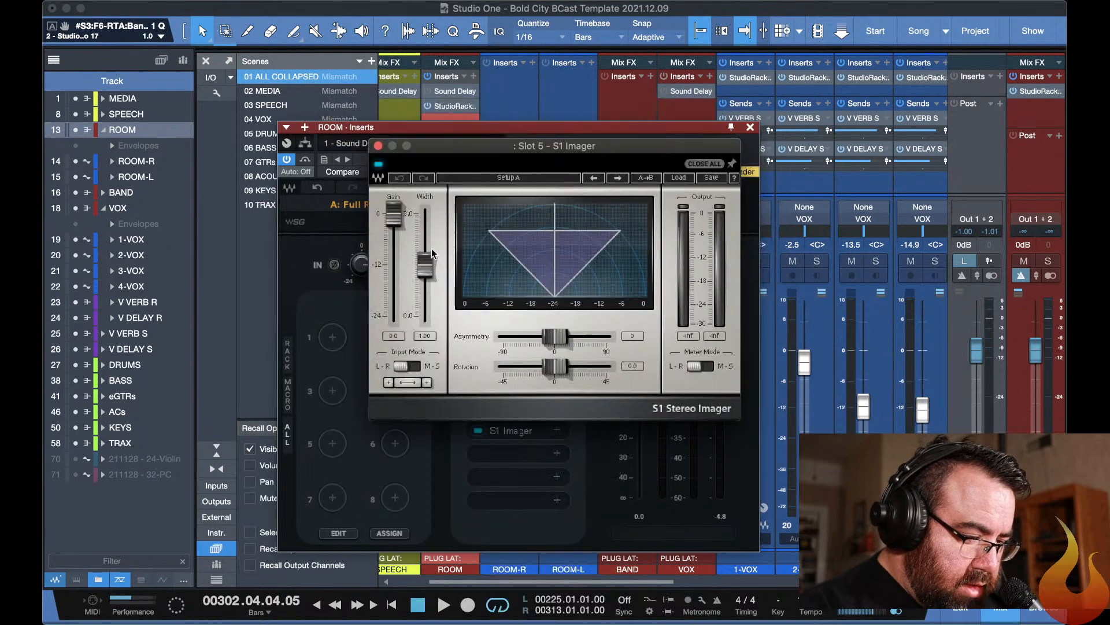
# Start playback and set the S1 Imager's stereo width on the ROOM channel to 1.5.
pyautogui.moveTo(428, 261); pyautogui.dragTo(428, 237)
pyautogui.press('space')
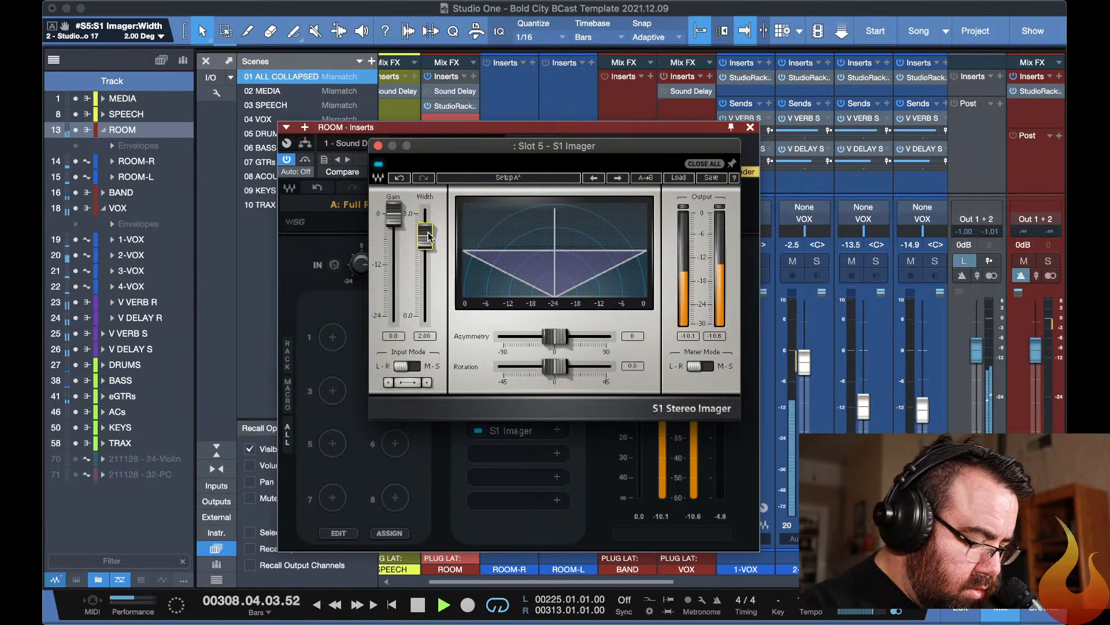
pyautogui.click(425, 246)
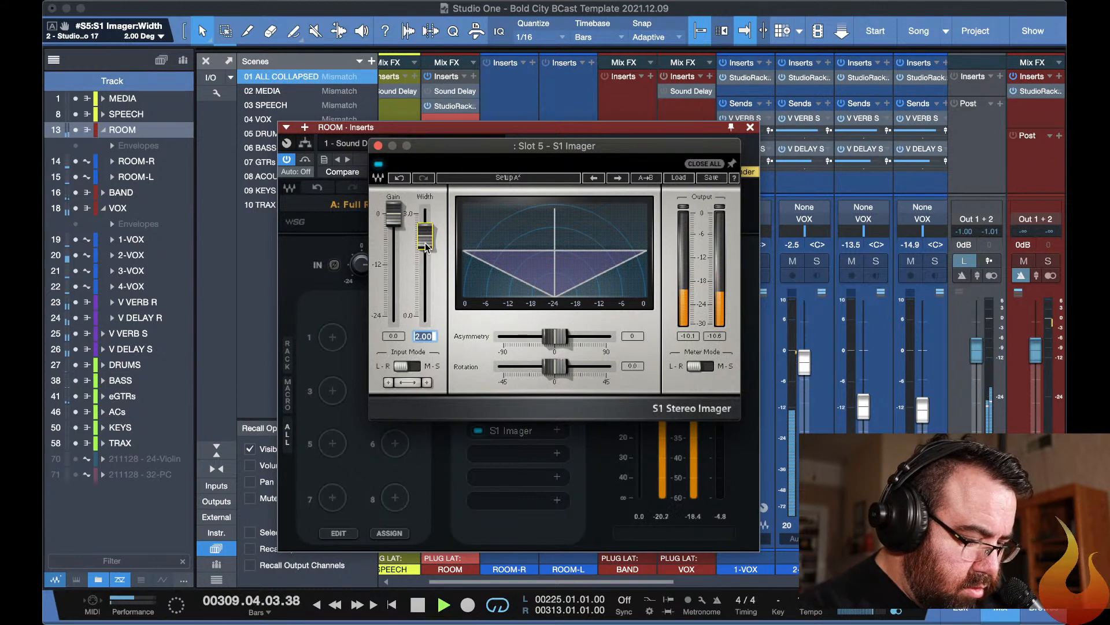
pyautogui.write('1.5')
pyautogui.press('Return')
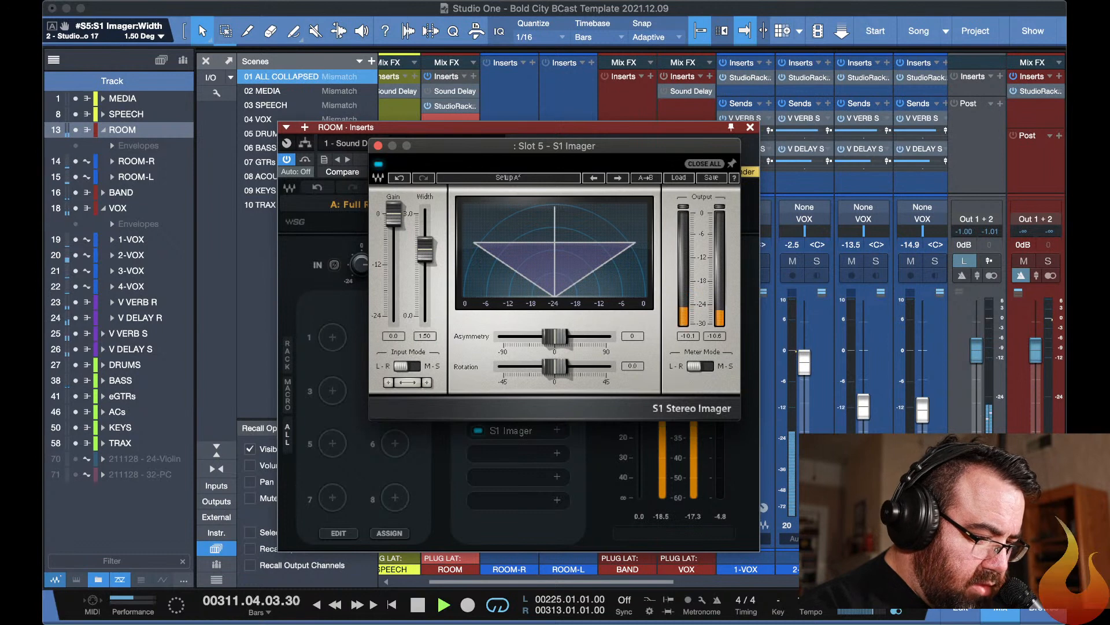
# Hide the plug-in windows and turn off solo on the ROOM channel to hear it in the full mix.
pyautogui.press('F11')
pyautogui.press('F11')
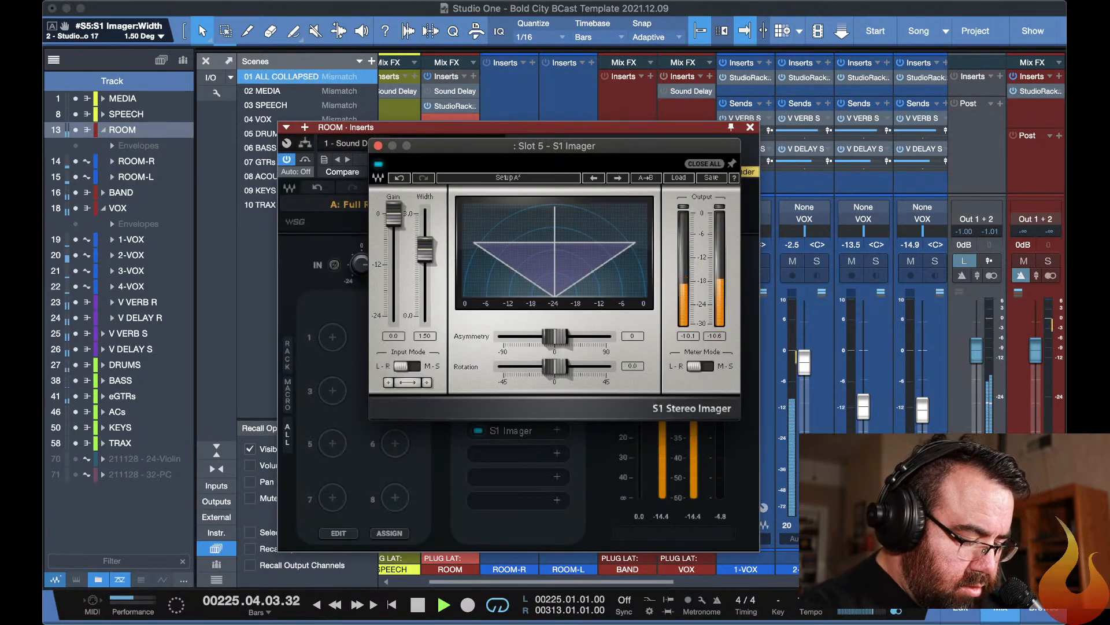
pyautogui.press('F11')
pyautogui.click(462, 261)
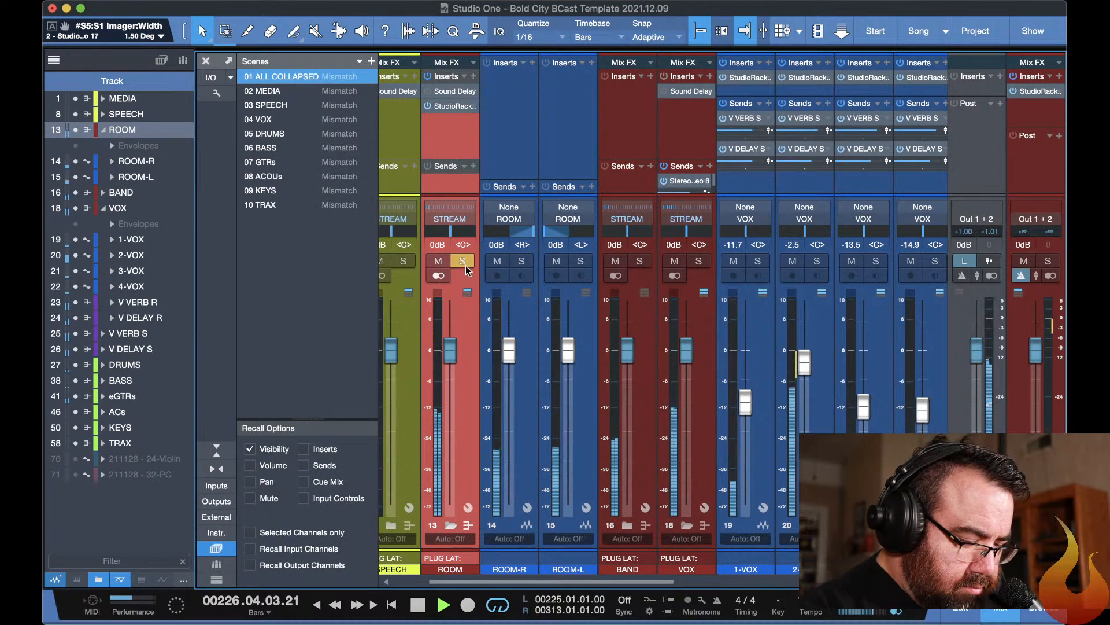
pyautogui.click(462, 261)
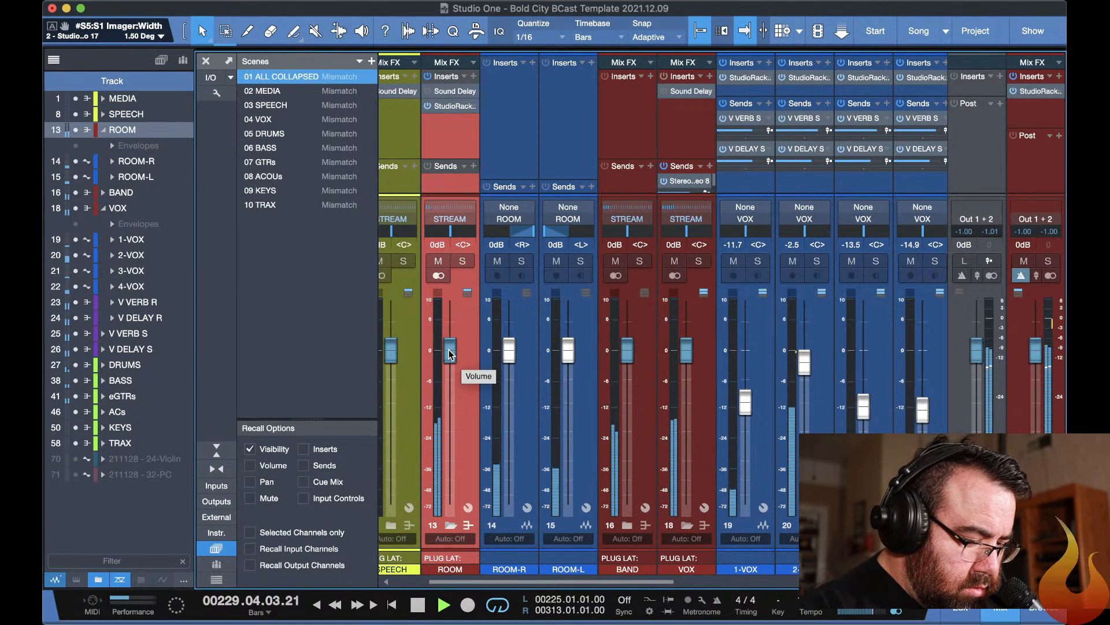
# Check the ROOM channel's contribution to the full mix with its mute, stopping and restarting playback.
pyautogui.click(438, 262)
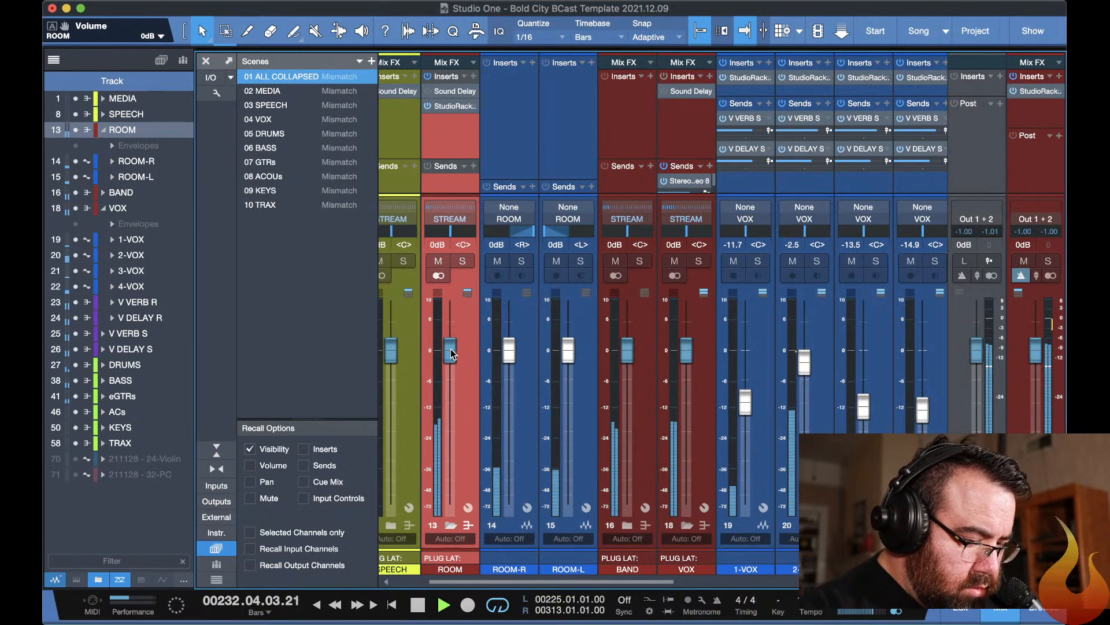
pyautogui.press('space')
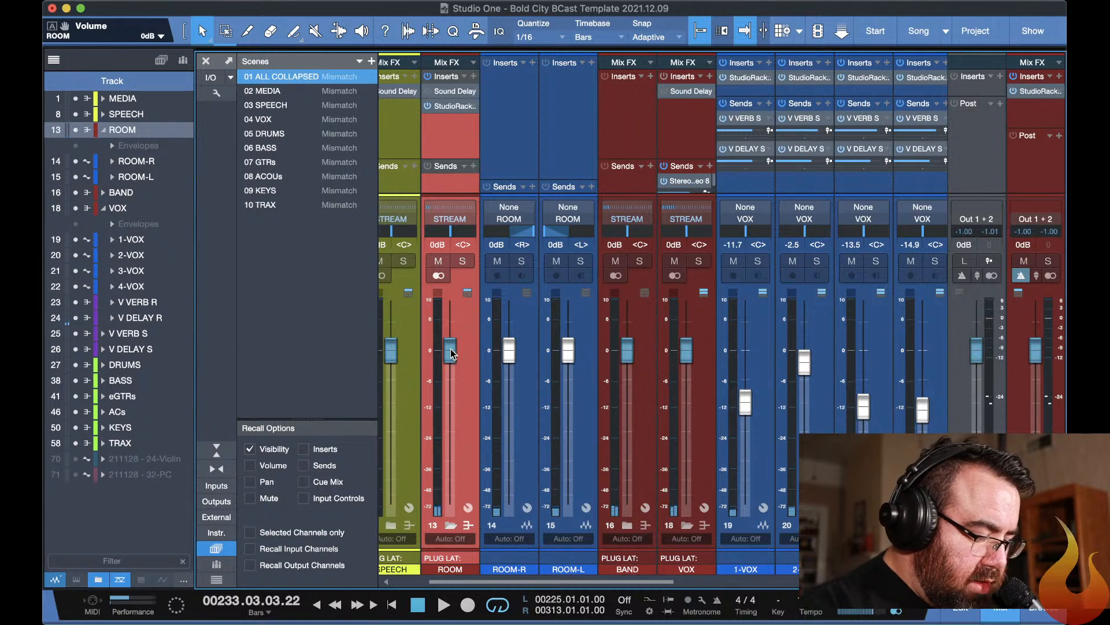
pyautogui.press('space')
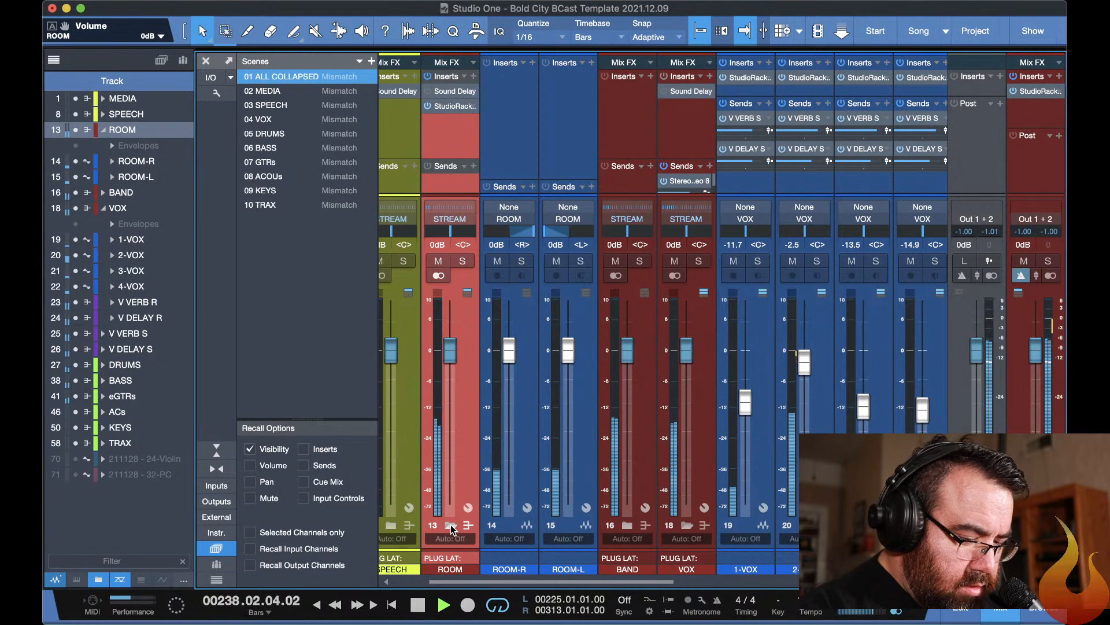
# Recall the 07 GTRs scene, lower the GTR-2 fader to -9.3 dB, and stop playback.
pyautogui.hscroll(5, 662, 525)
pyautogui.hscroll(2, 661, 525)
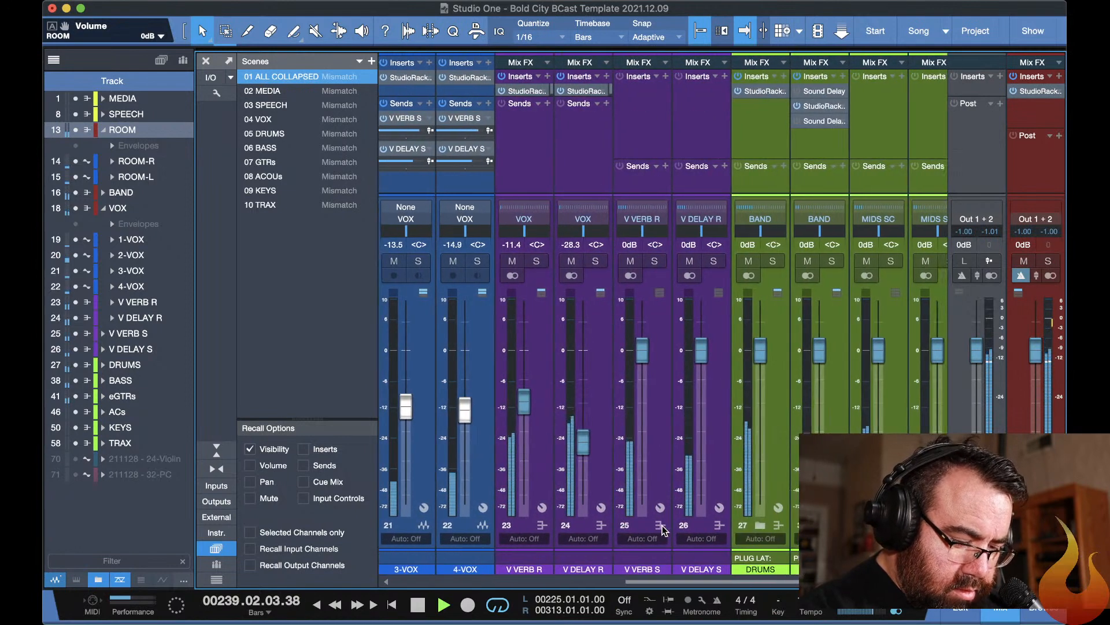
pyautogui.click(277, 166)
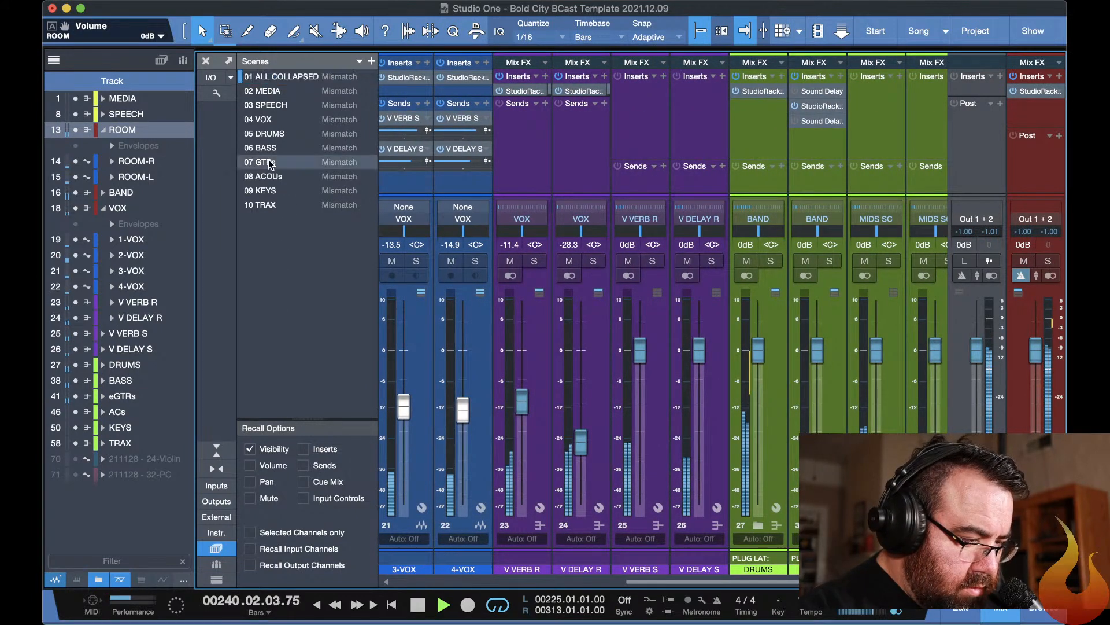
pyautogui.moveTo(526, 380); pyautogui.dragTo(526, 396)
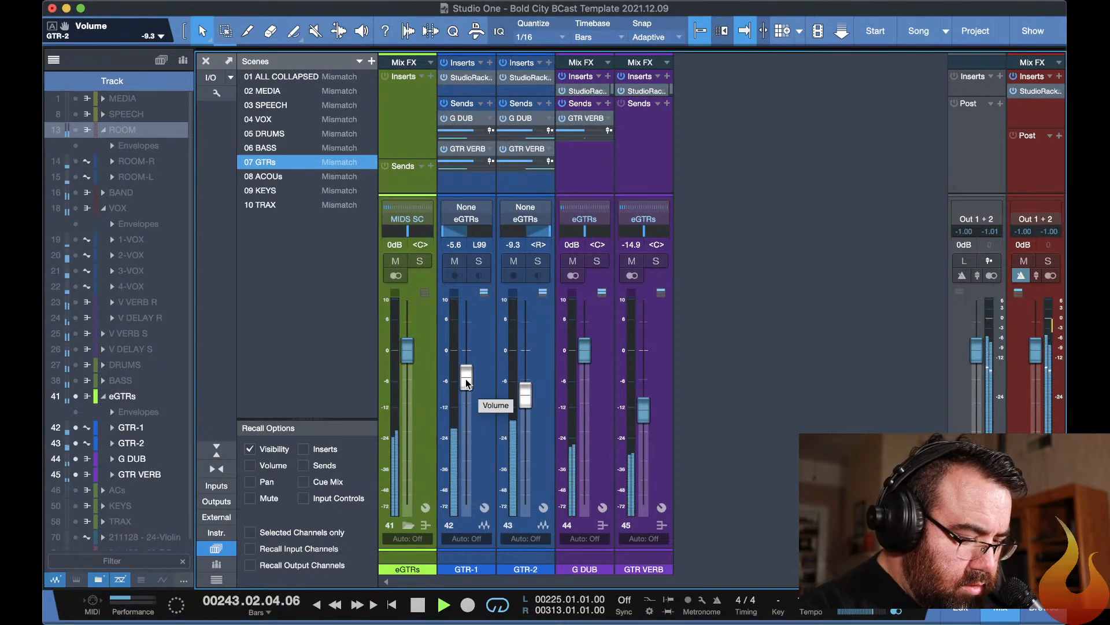
pyautogui.press('space')
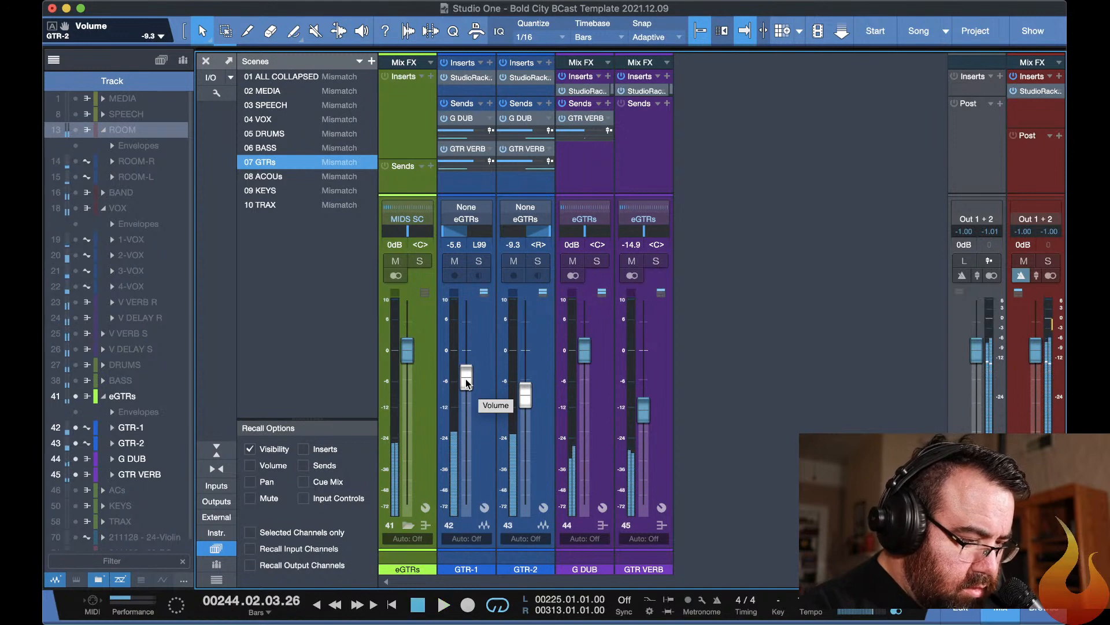
# Recall the 09 KEYS scene, solo the KEYS bus, and start playback.
pyautogui.press('F11')
pyautogui.press('F11')
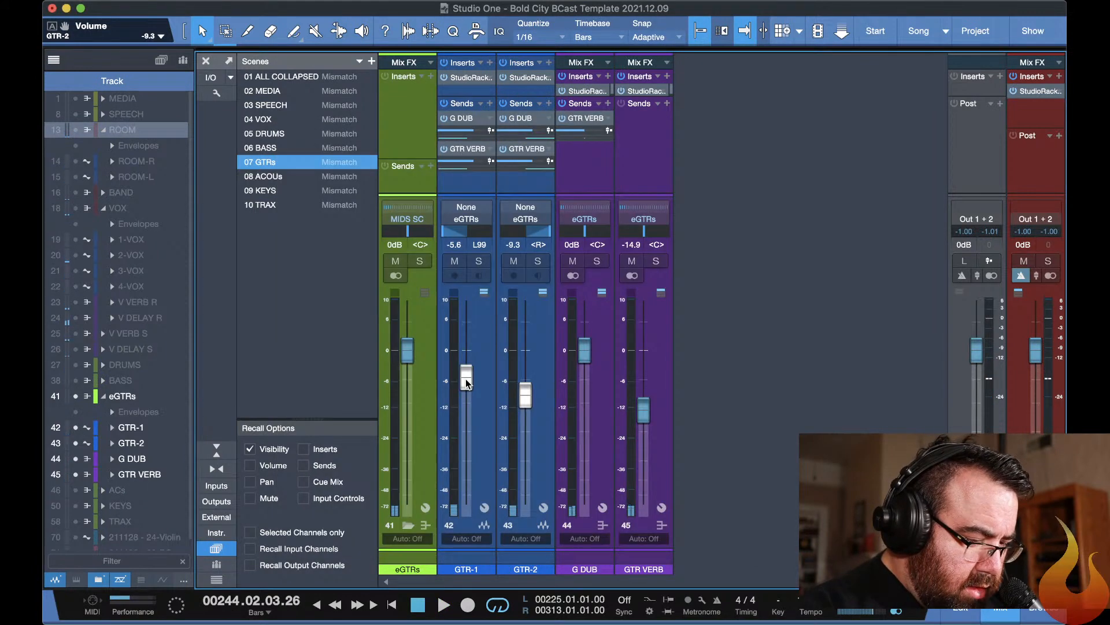
pyautogui.press('F3')
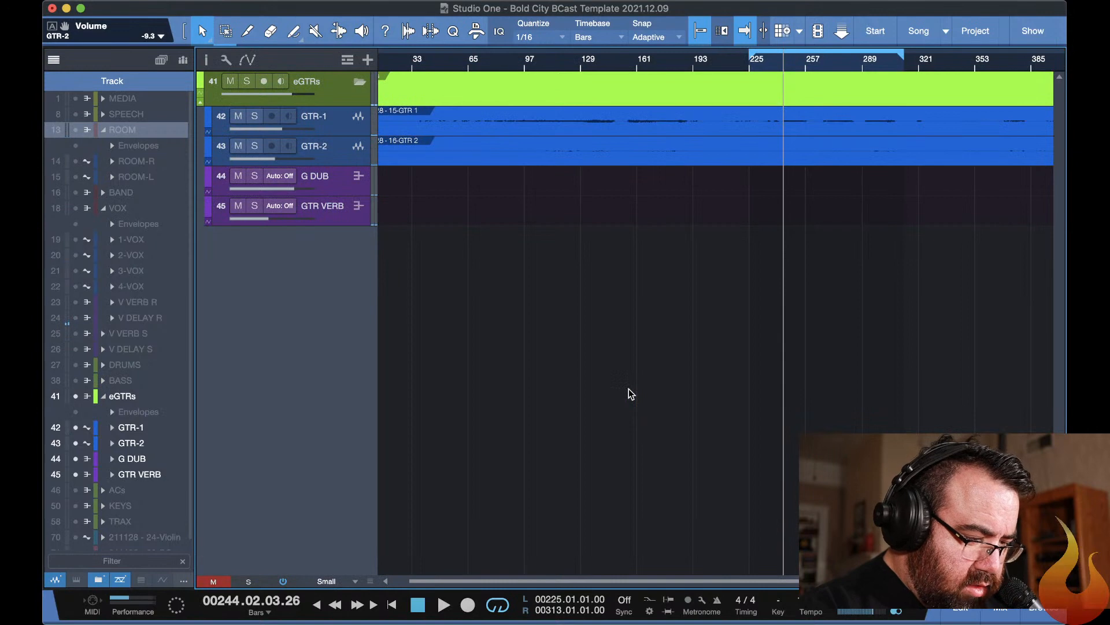
pyautogui.press('F3')
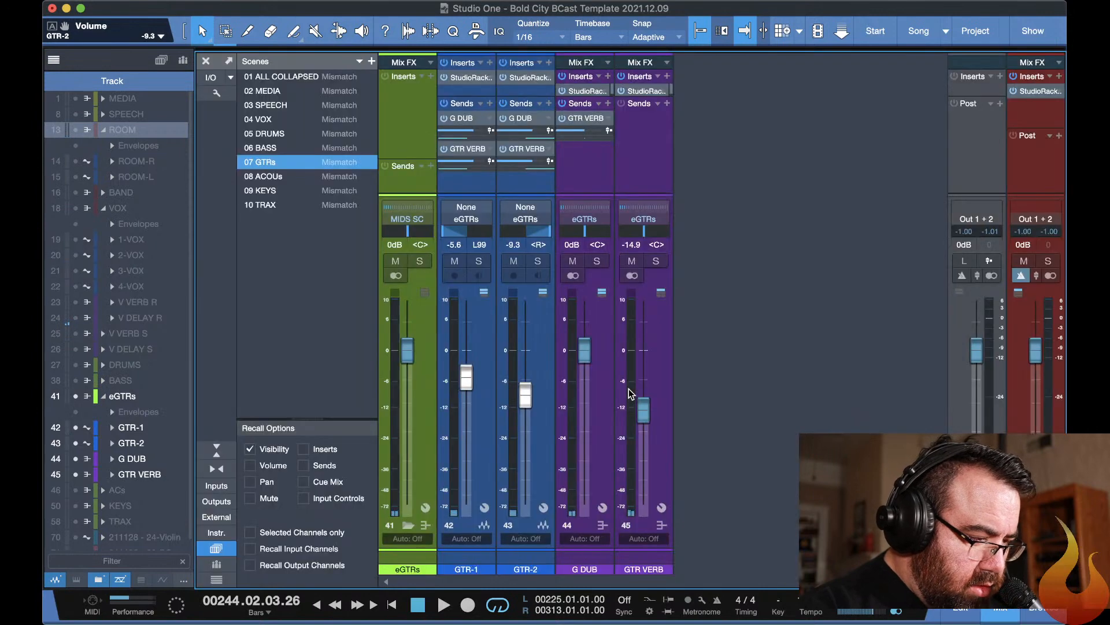
pyautogui.click(279, 192)
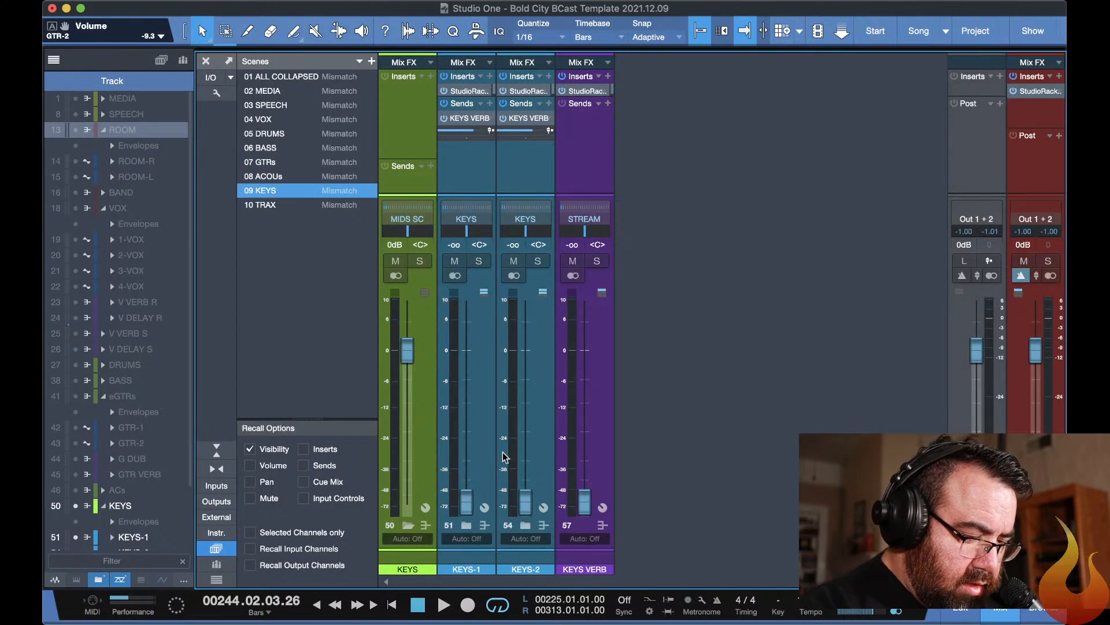
pyautogui.click(420, 261)
pyautogui.press('space')
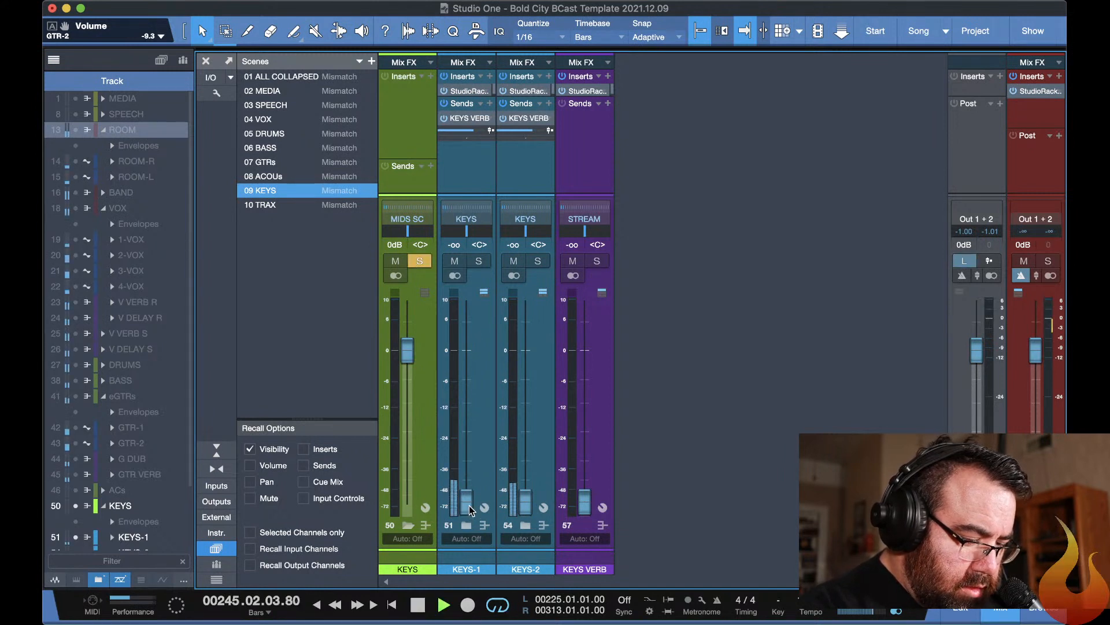
# Raise the KEYS-1 fader to about -0.3 dB and its StudioRack input gain to about 17.3, then hide the plug-in window.
pyautogui.moveTo(467, 502); pyautogui.dragTo(453, 353)
pyautogui.click(470, 90)
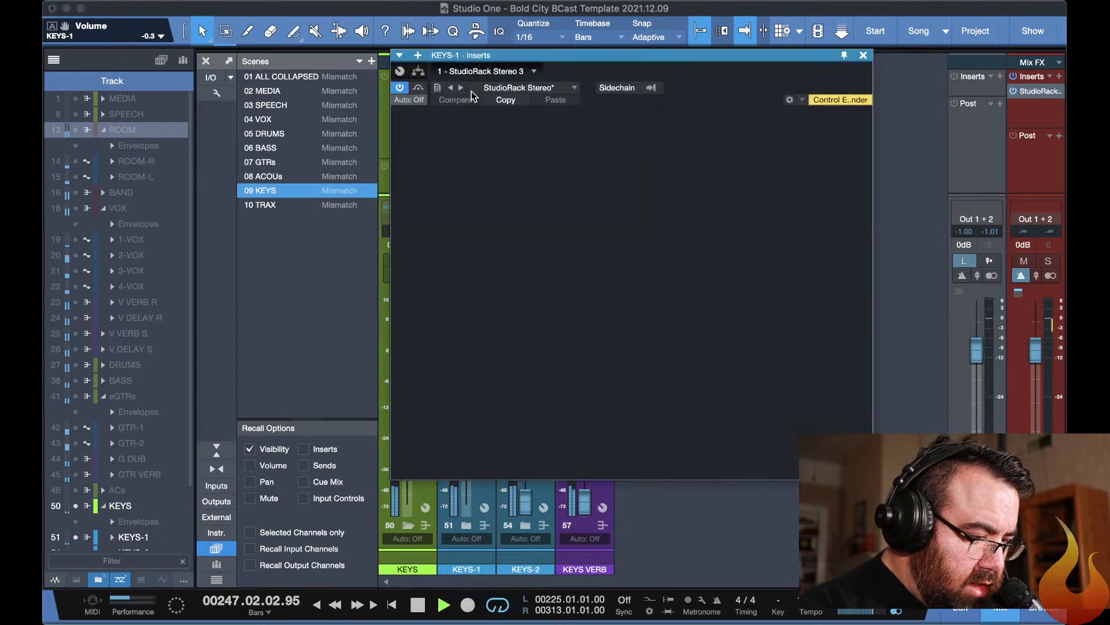
pyautogui.moveTo(474, 195); pyautogui.dragTo(475, 159)
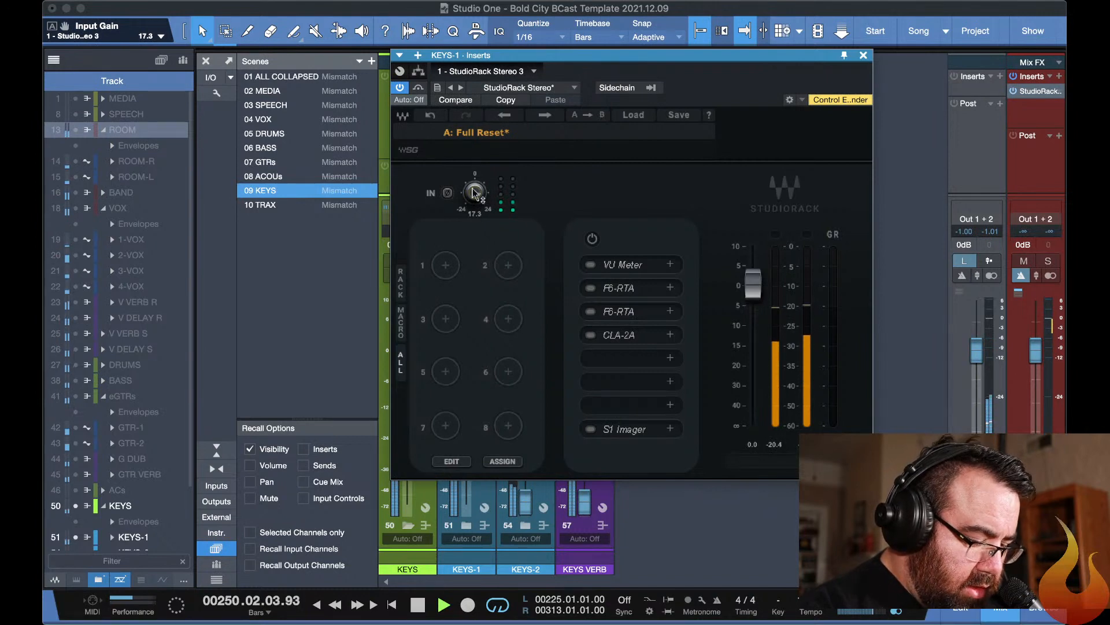
pyautogui.press('F11')
pyautogui.press('F11')
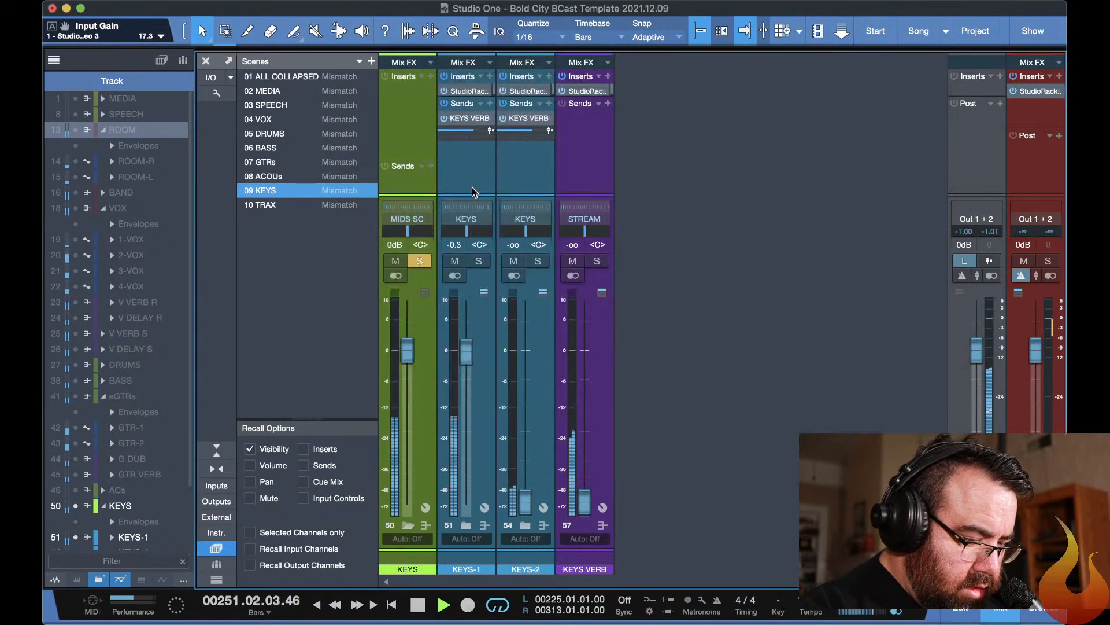
# Expand the KEYS-1 and KEYS-2 folder tracks in the arrangement and show their channels in the mixer.
pyautogui.press('F3')
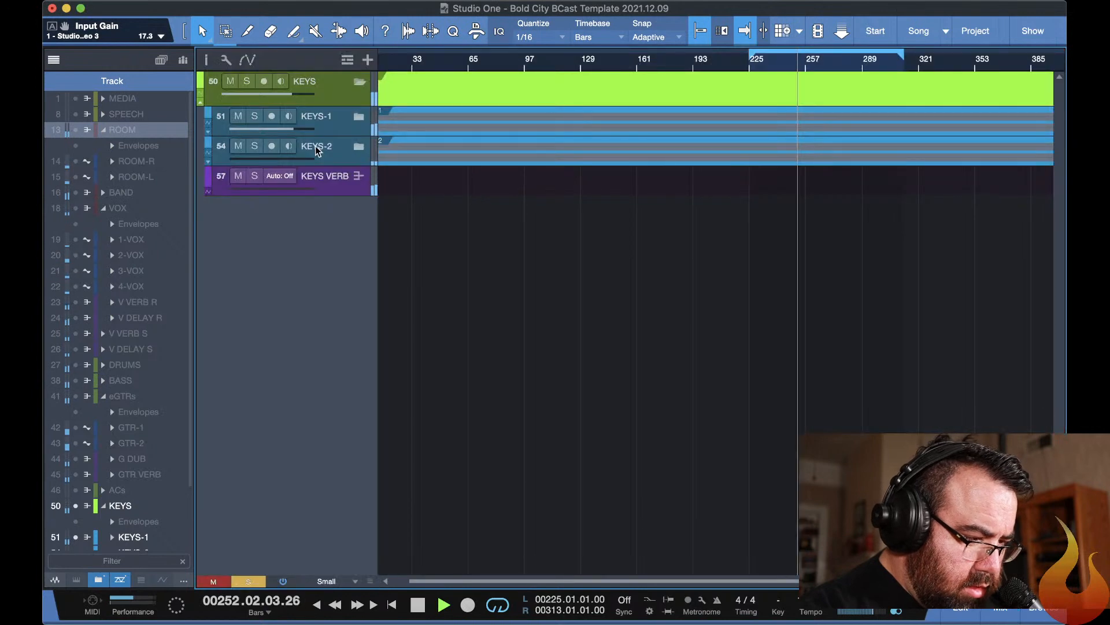
pyautogui.click(360, 117)
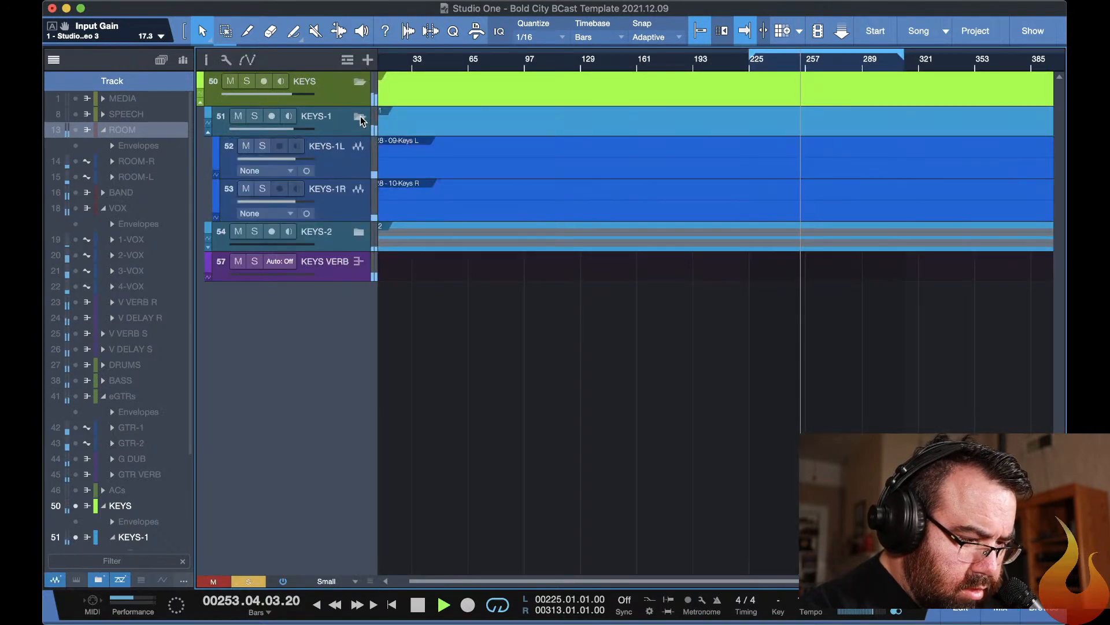
pyautogui.click(359, 232)
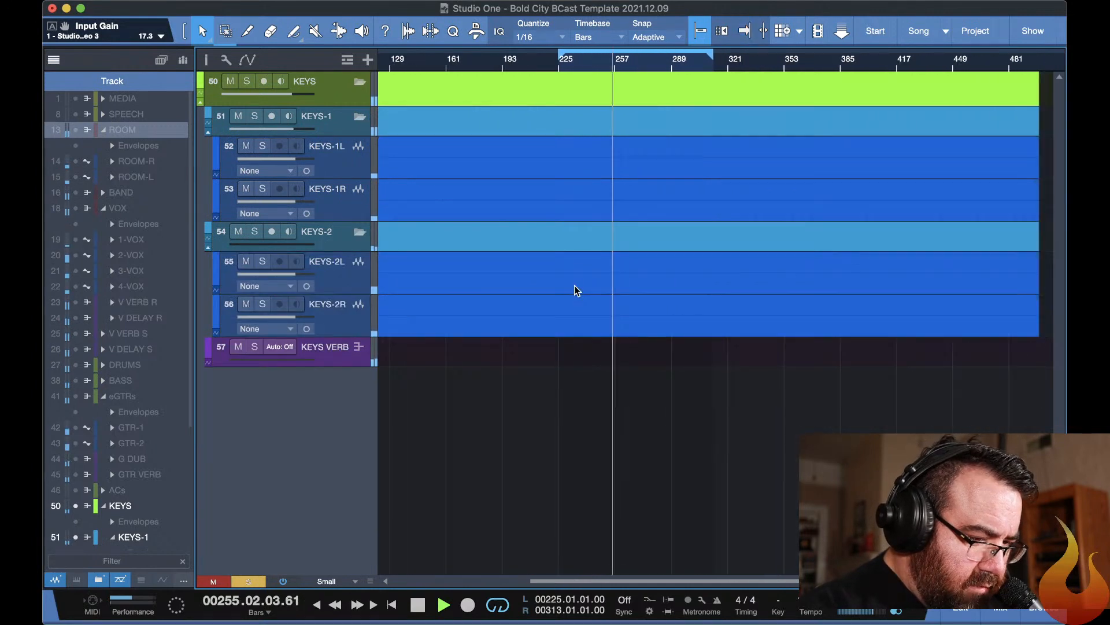
pyautogui.press('F3')
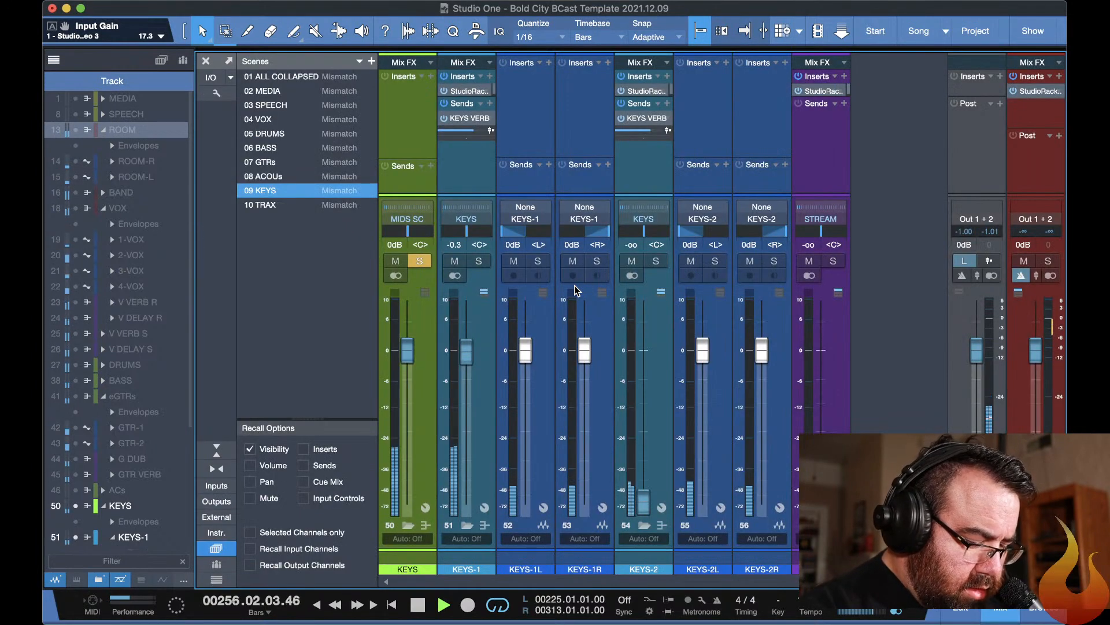
# Hide the ROOM plug-in windows and select the KEYS-1 folder track in the arrangement.
pyautogui.press('F11')
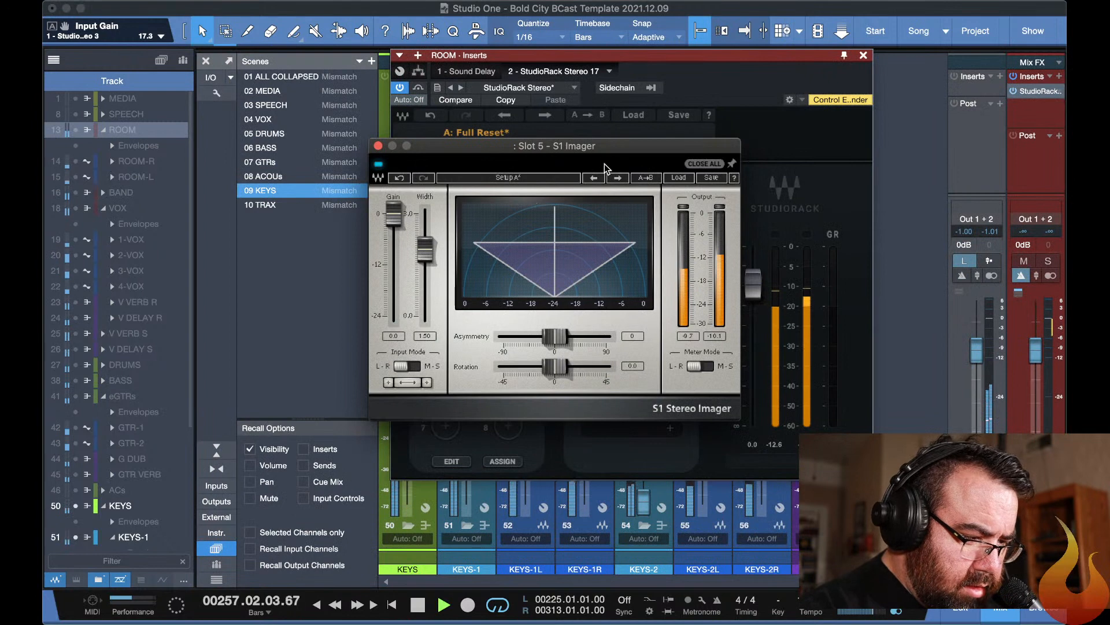
pyautogui.press('F3')
pyautogui.press('F11')
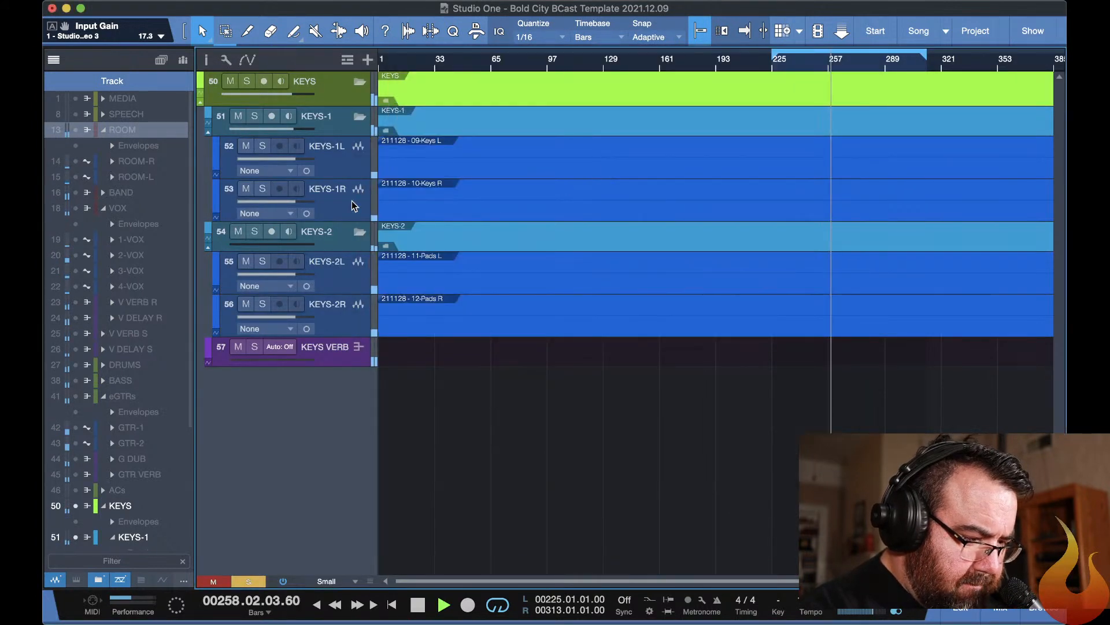
pyautogui.click(334, 121)
pyautogui.press('F3')
pyautogui.press('F3')
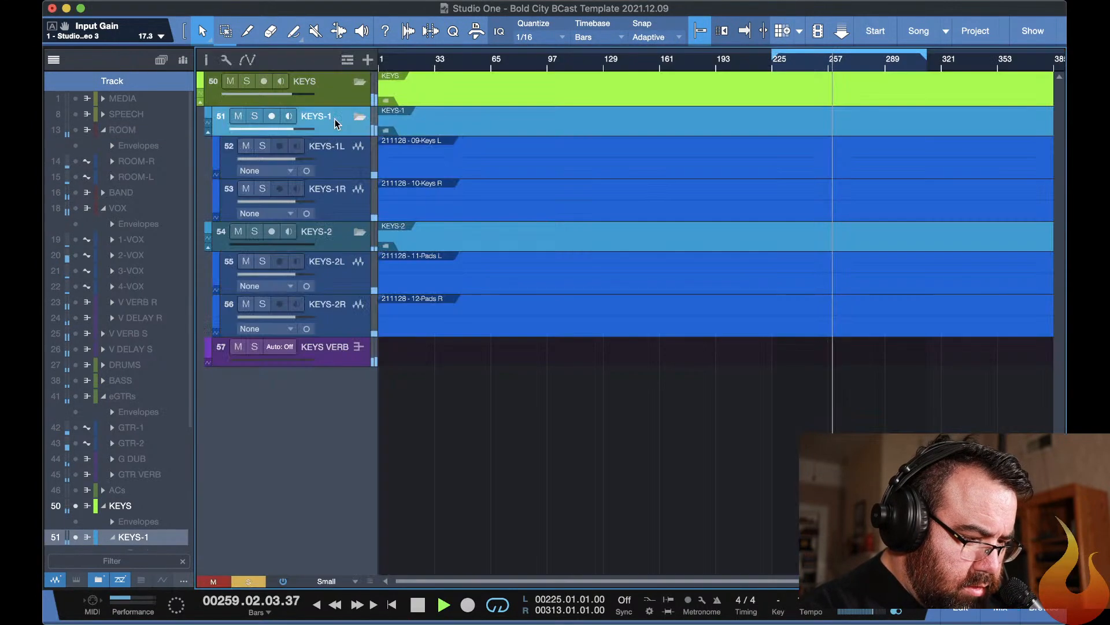
# Set the KEYS-1 StudioRack input gain to 24, and switch on its S1 Imager with the width at about 1.09.
pyautogui.press('F11')
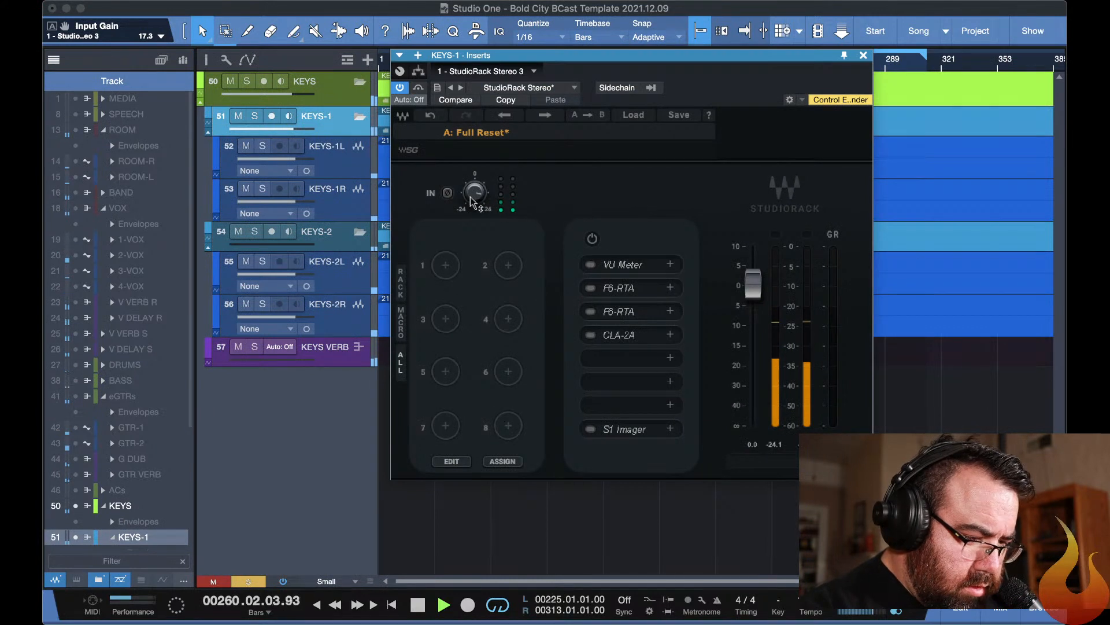
pyautogui.moveTo(474, 201); pyautogui.dragTo(475, 171)
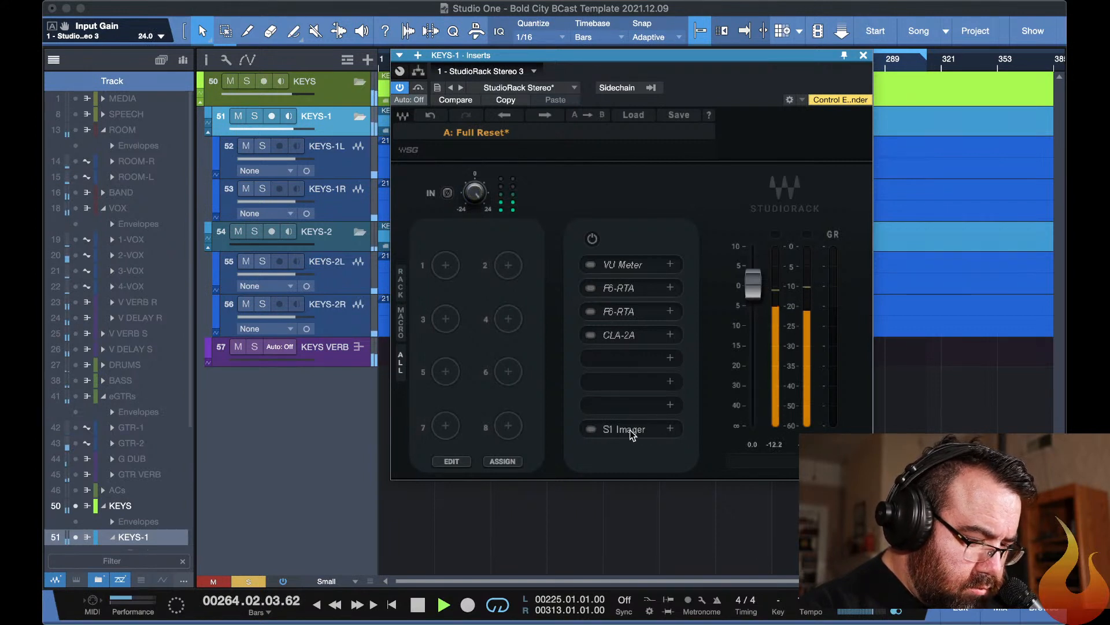
pyautogui.click(591, 429)
pyautogui.click(602, 430)
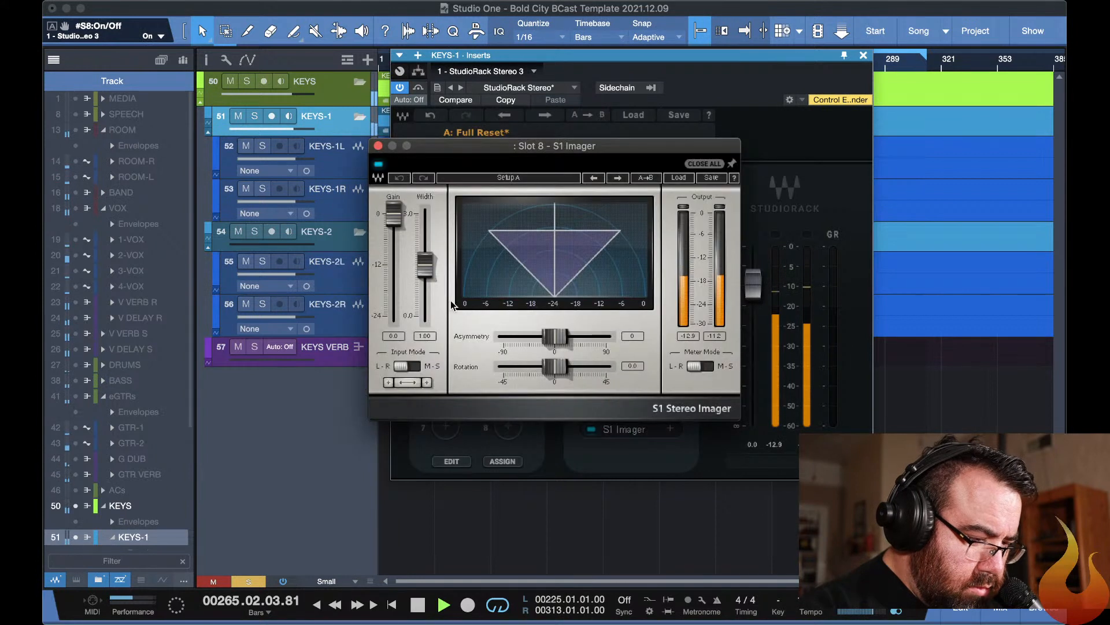
pyautogui.moveTo(425, 267)
pyautogui.mouseDown()
pyautogui.moveTo(425, 214)
pyautogui.moveTo(425, 262)
pyautogui.mouseUp()
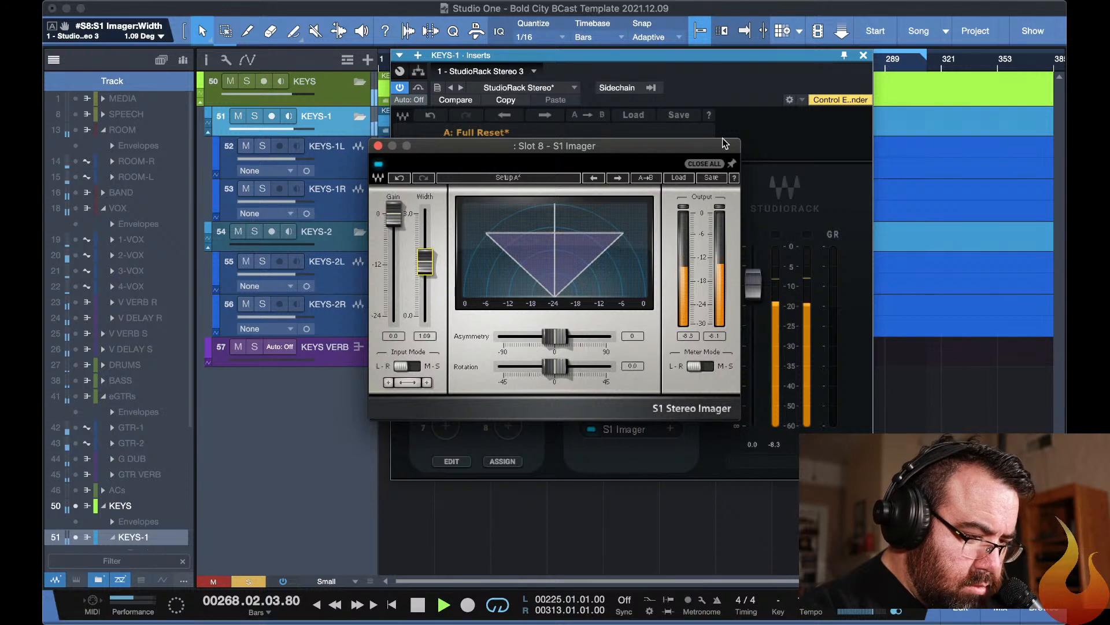
pyautogui.click(795, 137)
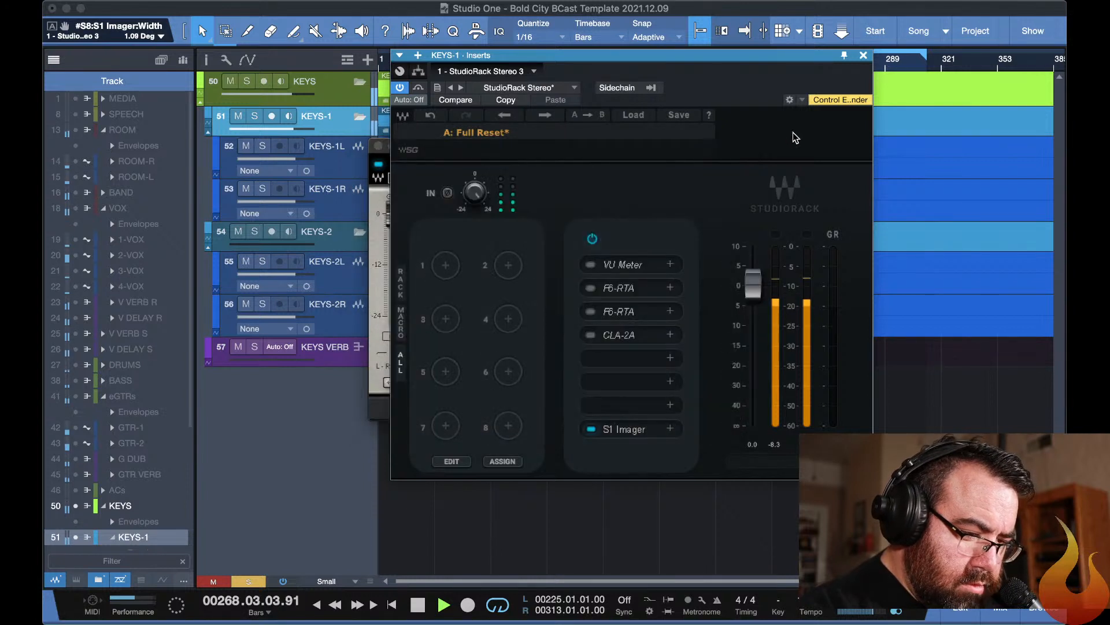
# Switch on the CLA-2A compressor in the KEYS-1 rack, lower its peak reduction to about 47.72, and stop playback.
pyautogui.click(622, 339)
pyautogui.click(330, 192)
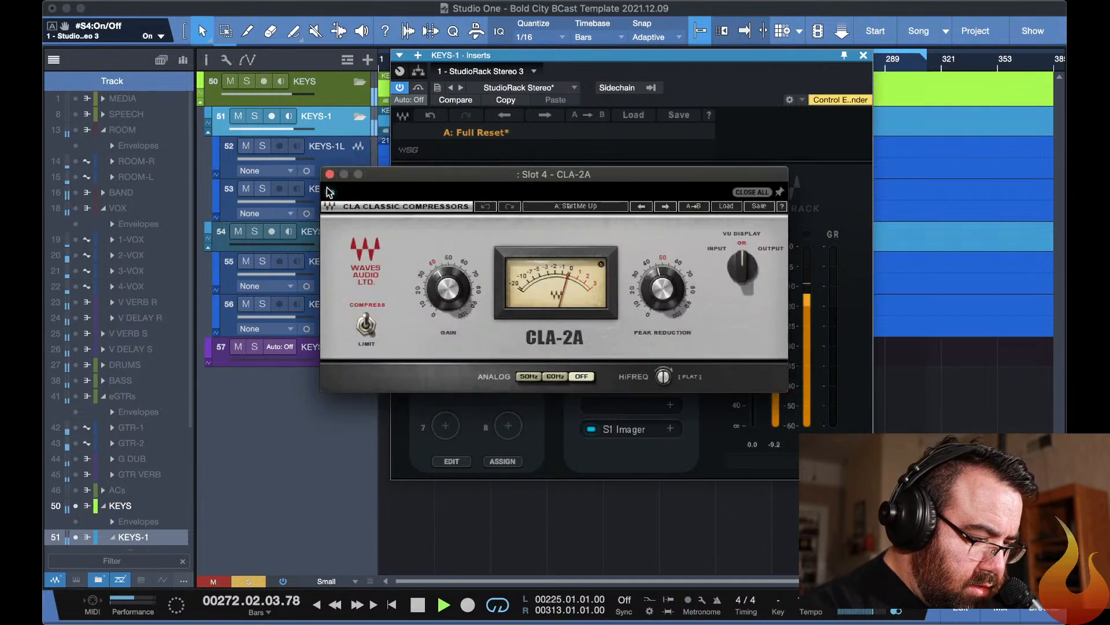
pyautogui.click(446, 289)
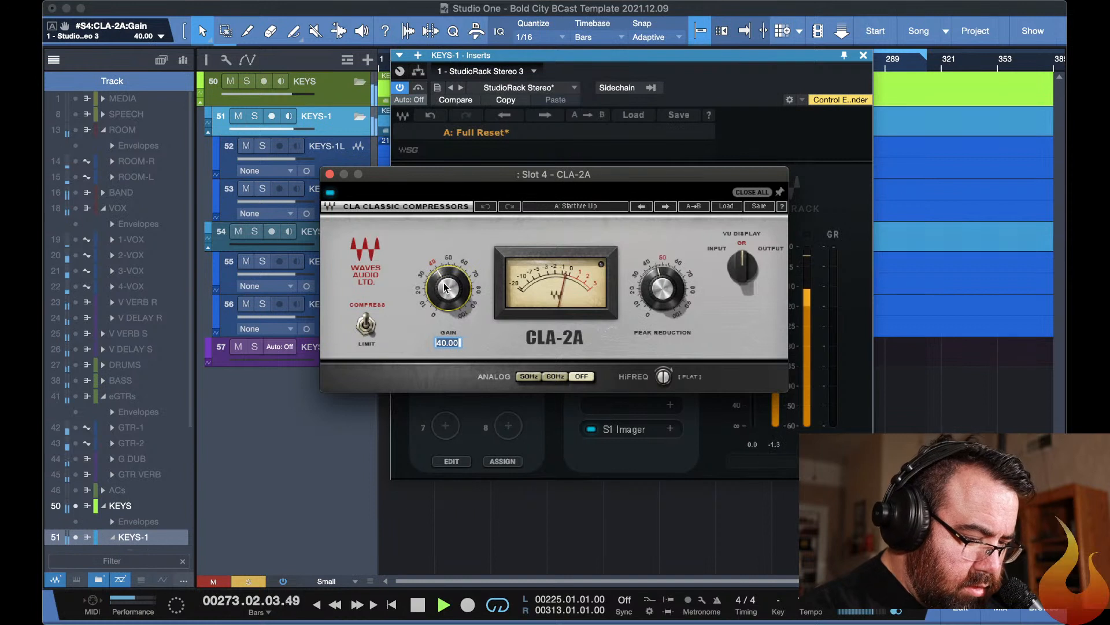
pyautogui.moveTo(660, 287); pyautogui.dragTo(660, 283)
pyautogui.press('space')
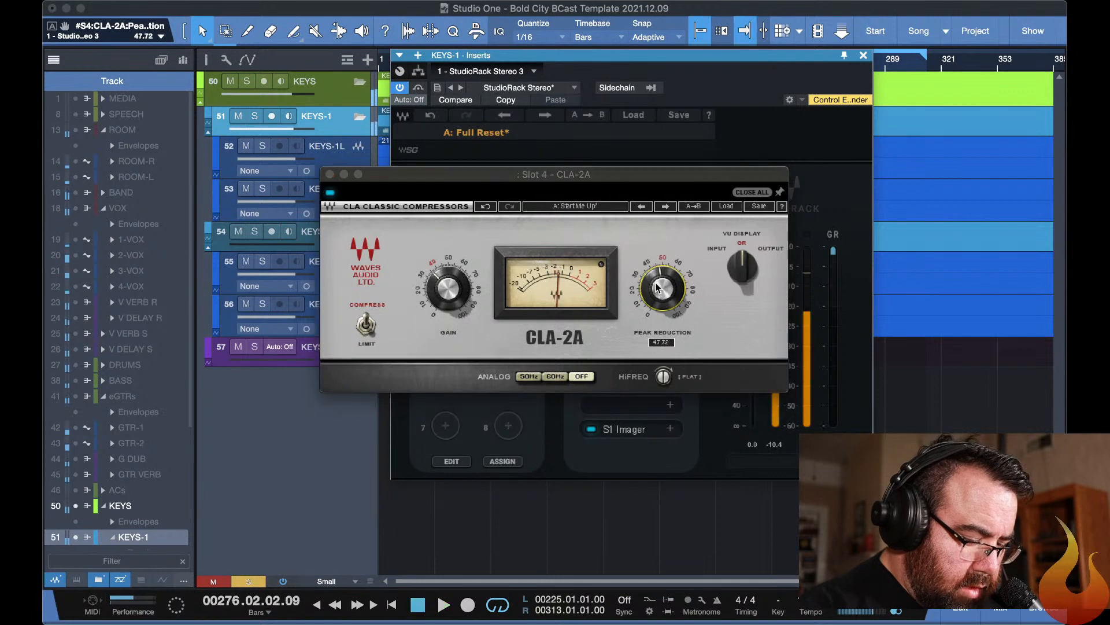
pyautogui.press('Escape')
pyautogui.press('F11')
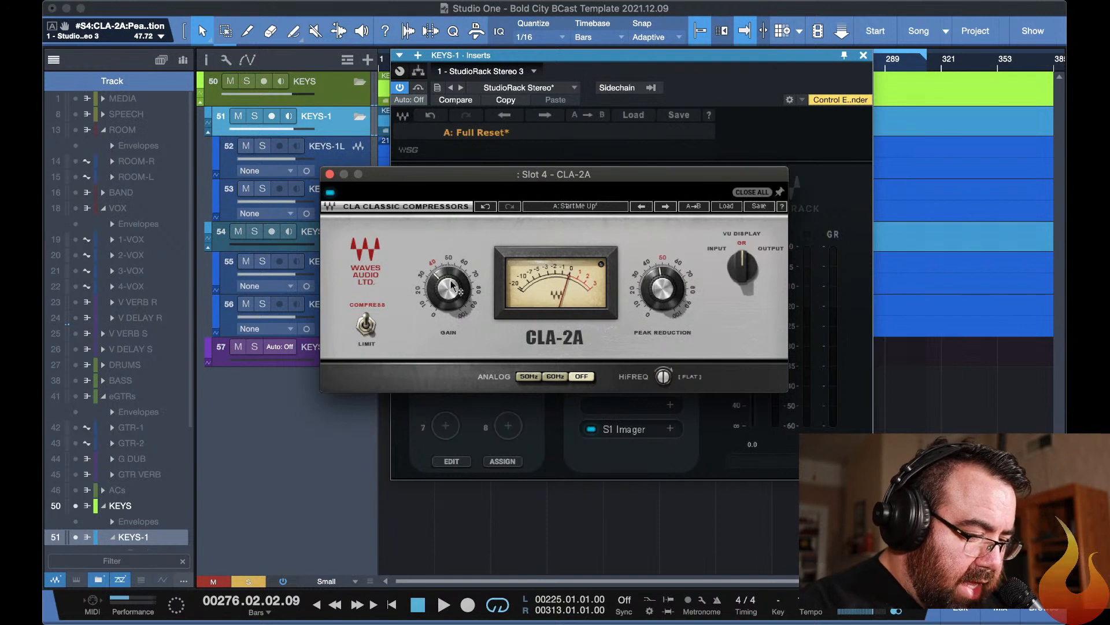
# Check the CPU load and device list in the Performance Monitor and close it.
pyautogui.moveTo(453, 287)
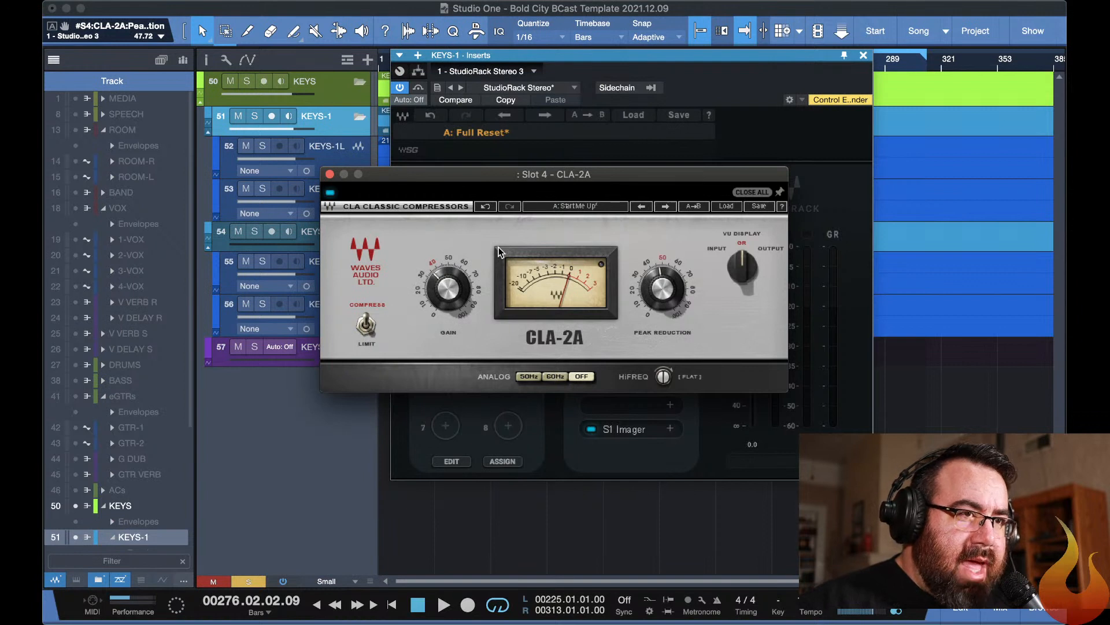
pyautogui.click(497, 253)
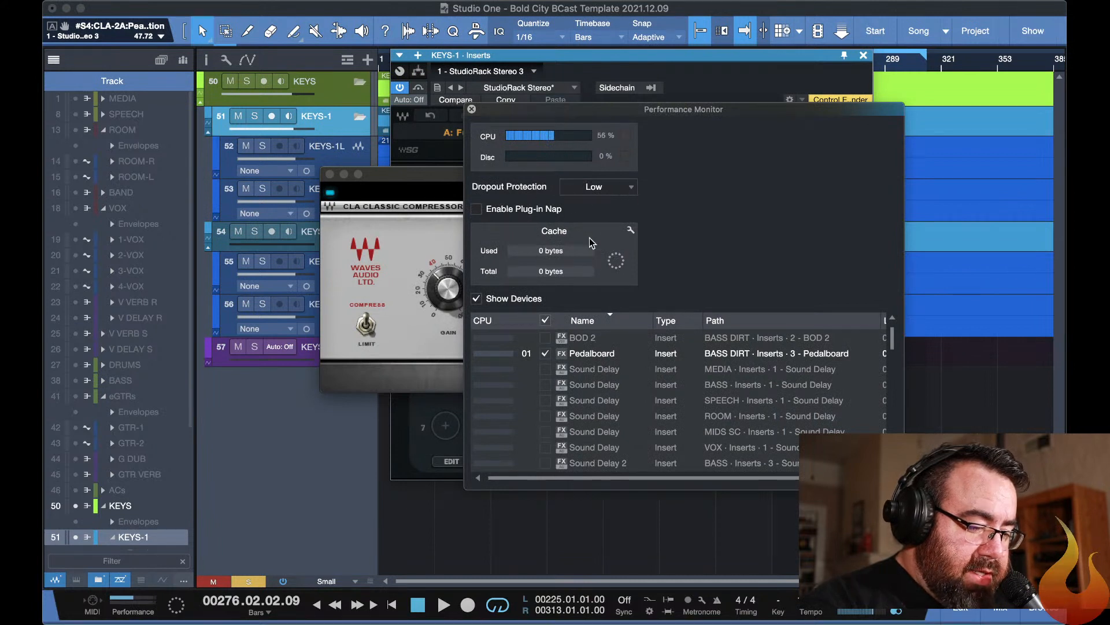
pyautogui.click(472, 110)
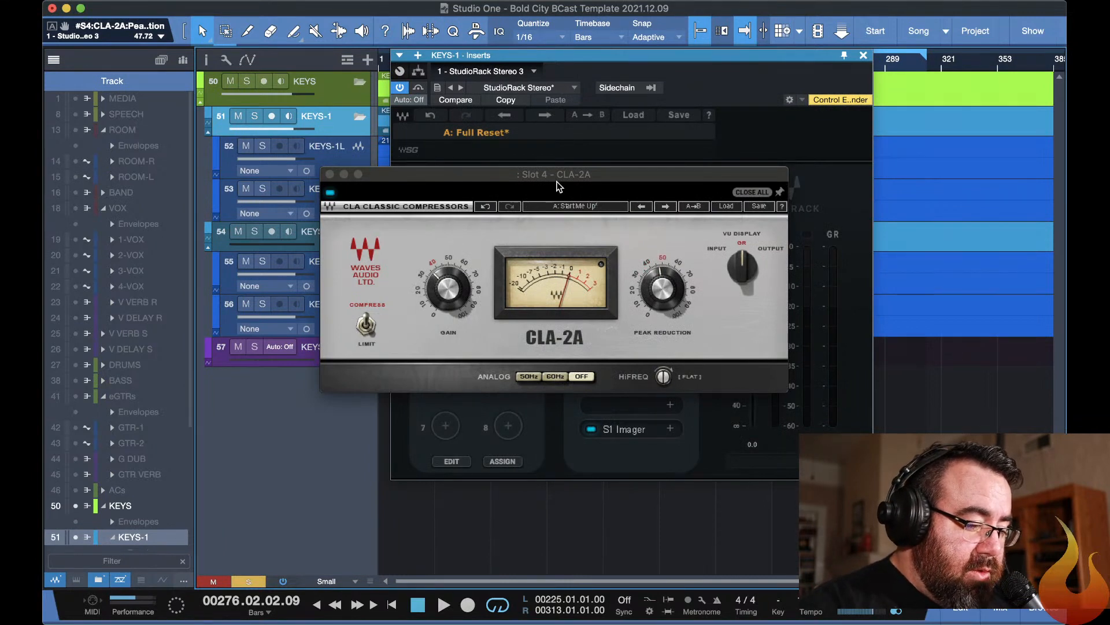
pyautogui.click(473, 180)
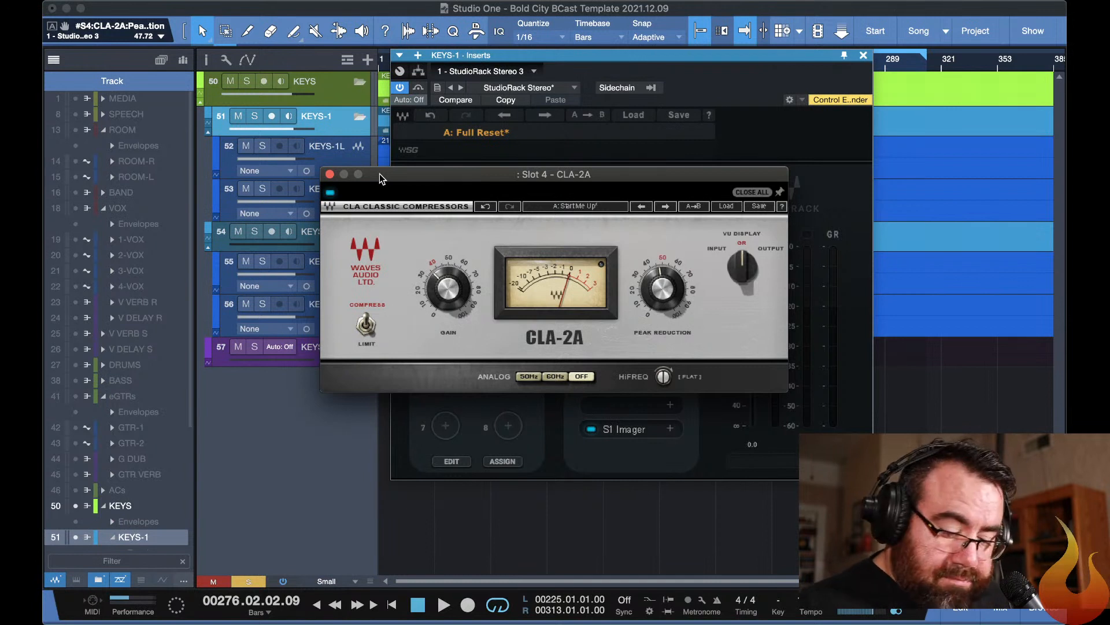
# Resume playback, look at the live stream page in YouTube Studio, and return to Studio One.
pyautogui.press('space')
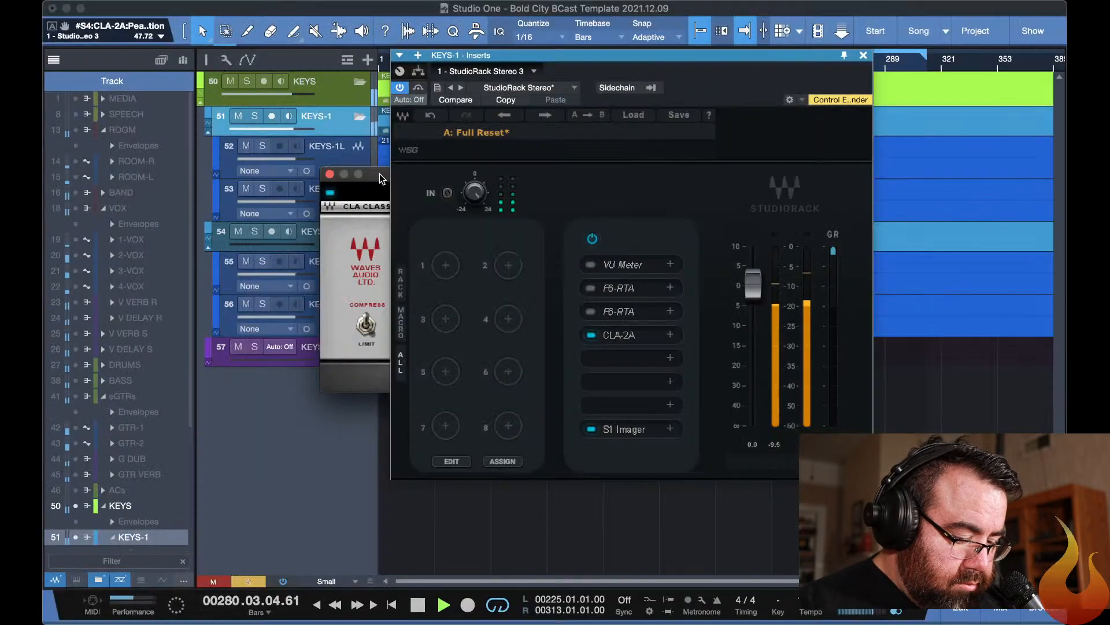
pyautogui.press('super+Tab')
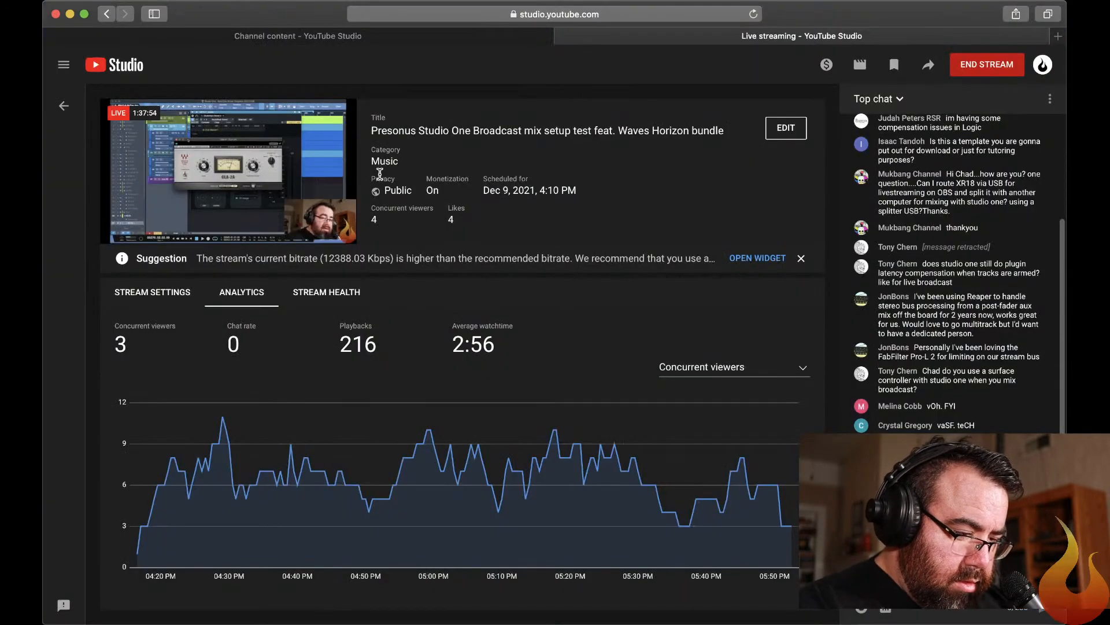
pyautogui.press('super+Tab')
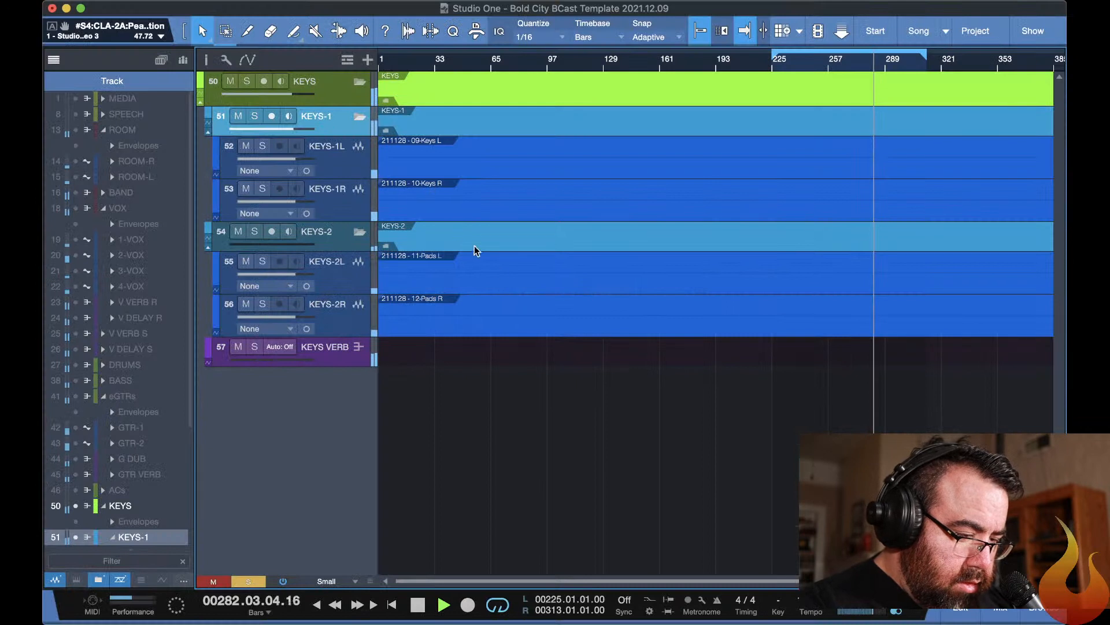
# Isolate KEYS-2 by soloing it, muting KEYS-1 and clearing the KEYS bus solo, with the KEYS-2 fader raised to about -3.2 dB.
pyautogui.click(255, 232)
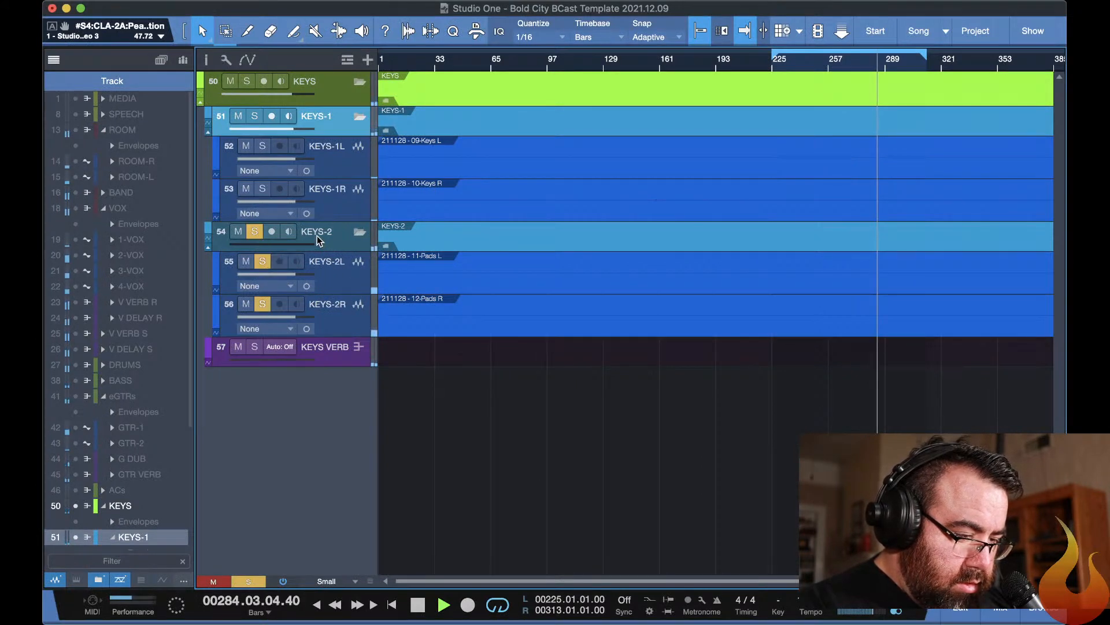
pyautogui.click(237, 117)
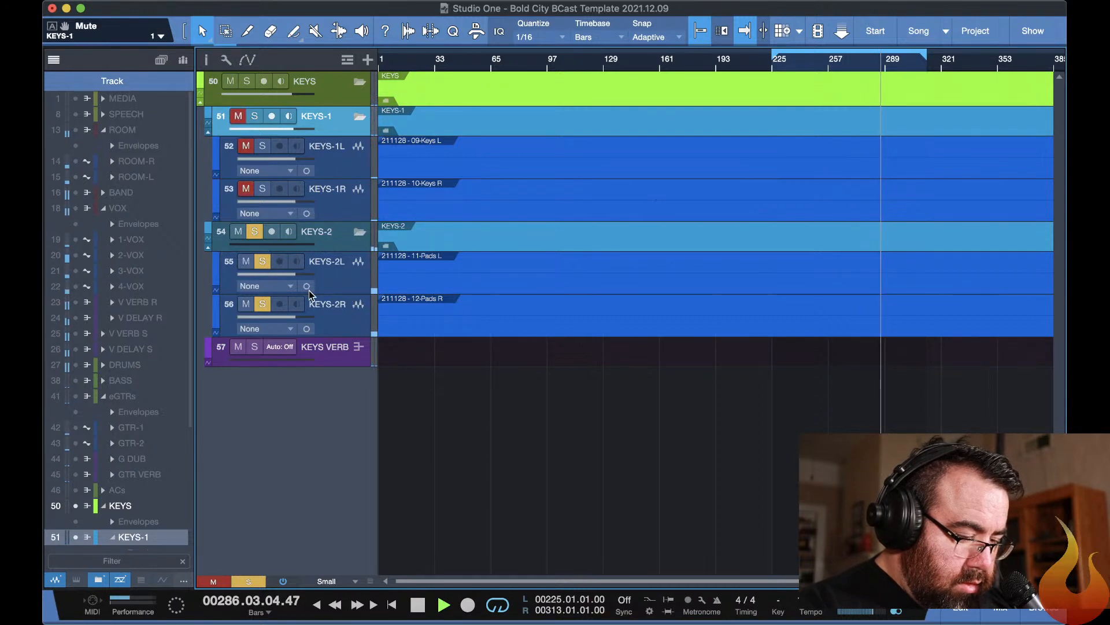
pyautogui.press('F3')
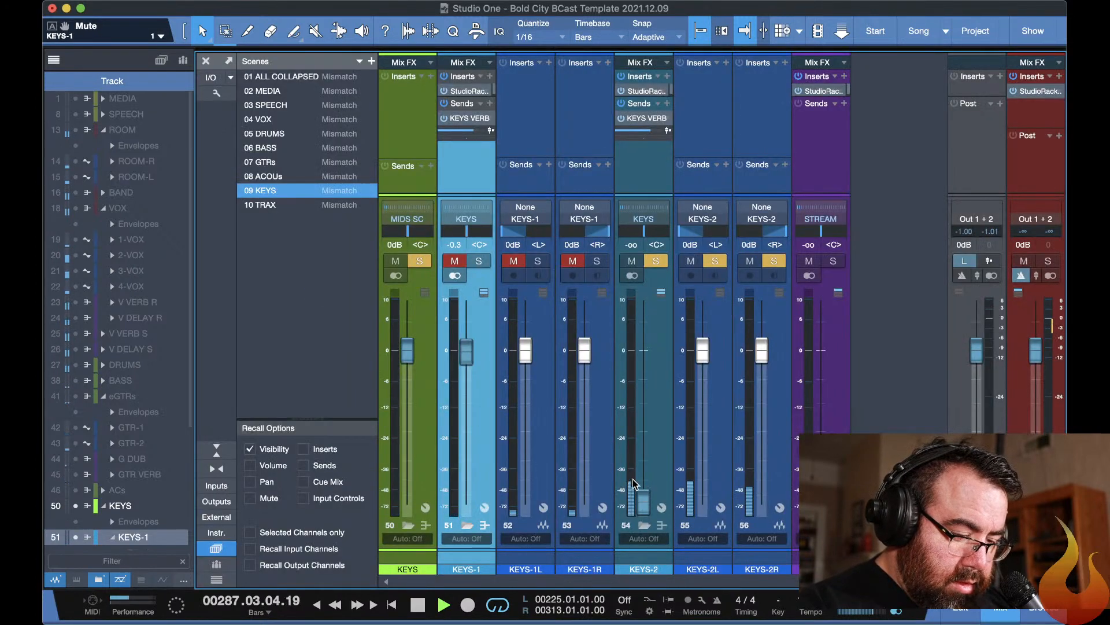
pyautogui.moveTo(644, 500); pyautogui.dragTo(629, 355)
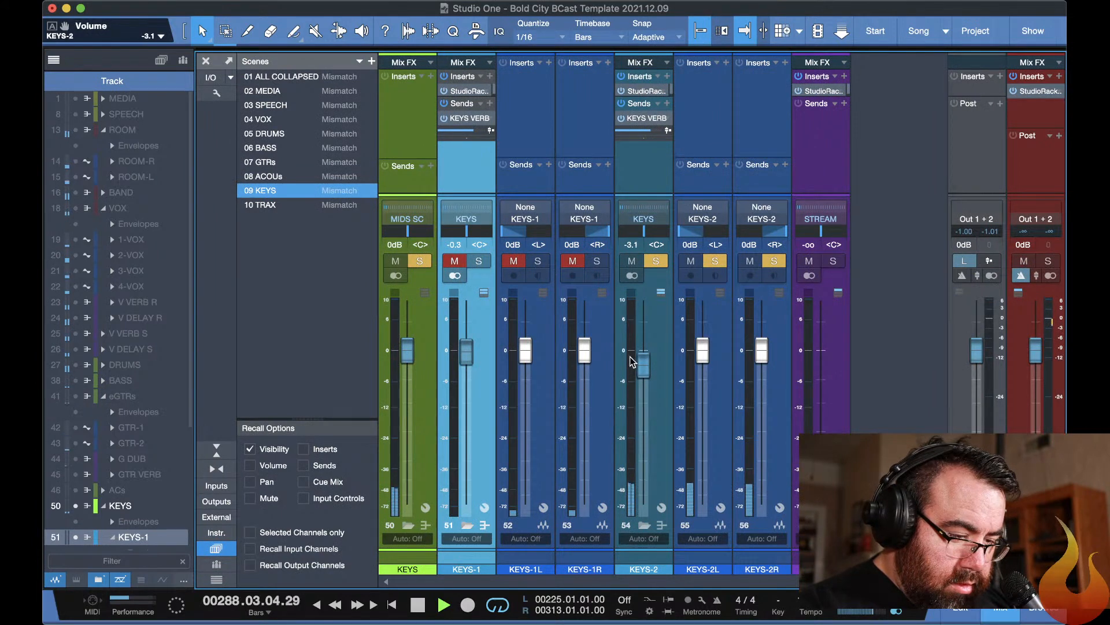
pyautogui.click(422, 261)
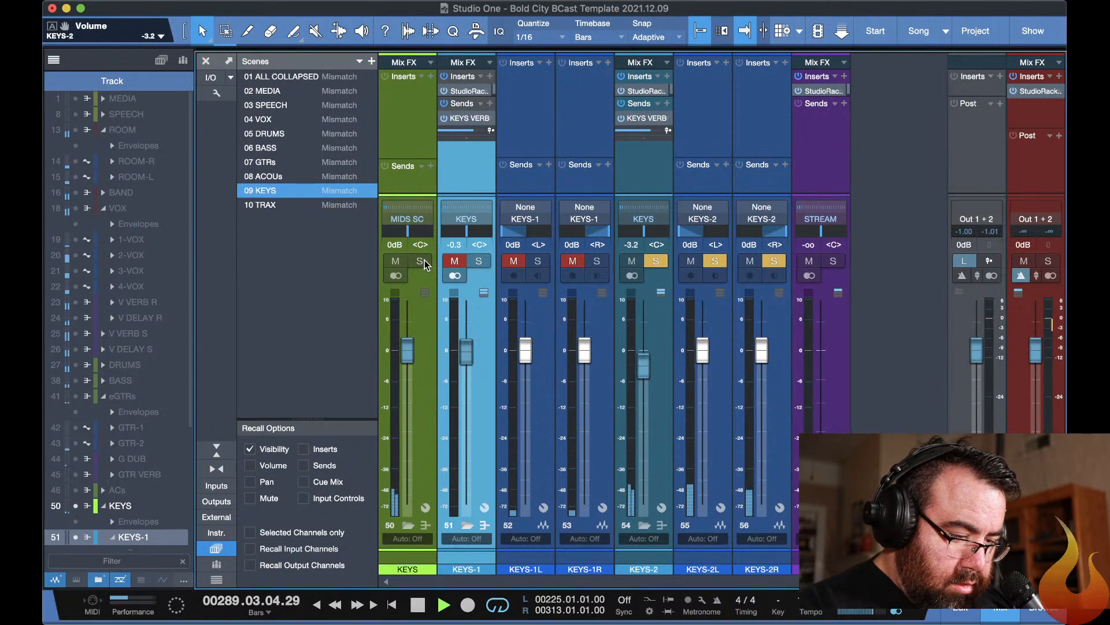
# Pull the KEYS-2 fader all the way down and reset the KEYS-2L and KEYS-2R faders to 0 dB.
pyautogui.click(647, 356)
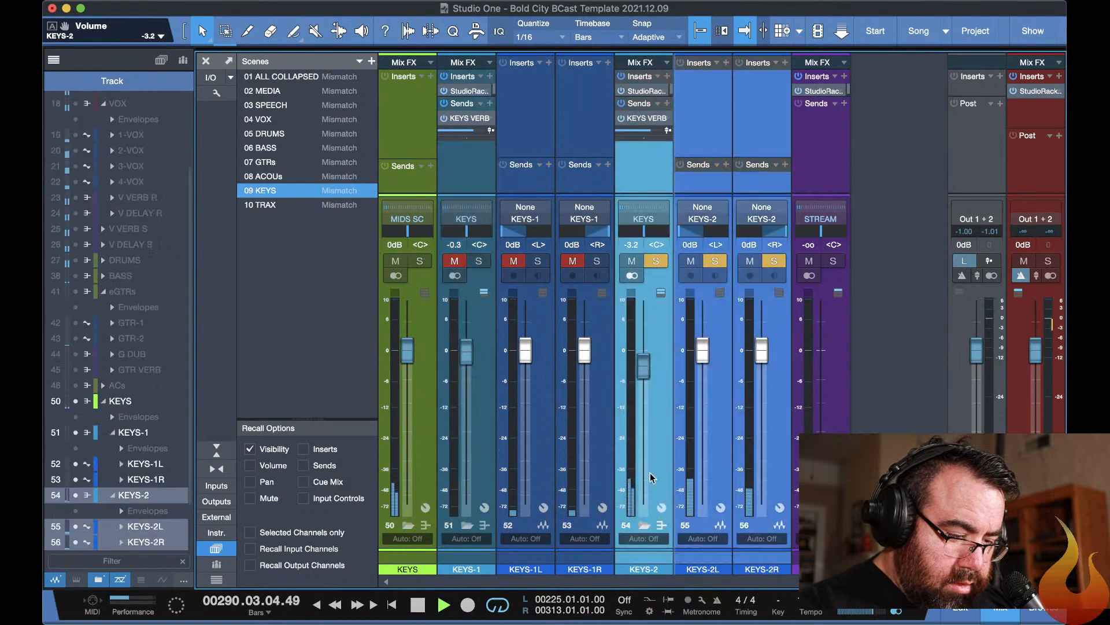
pyautogui.moveTo(643, 366); pyautogui.dragTo(644, 504)
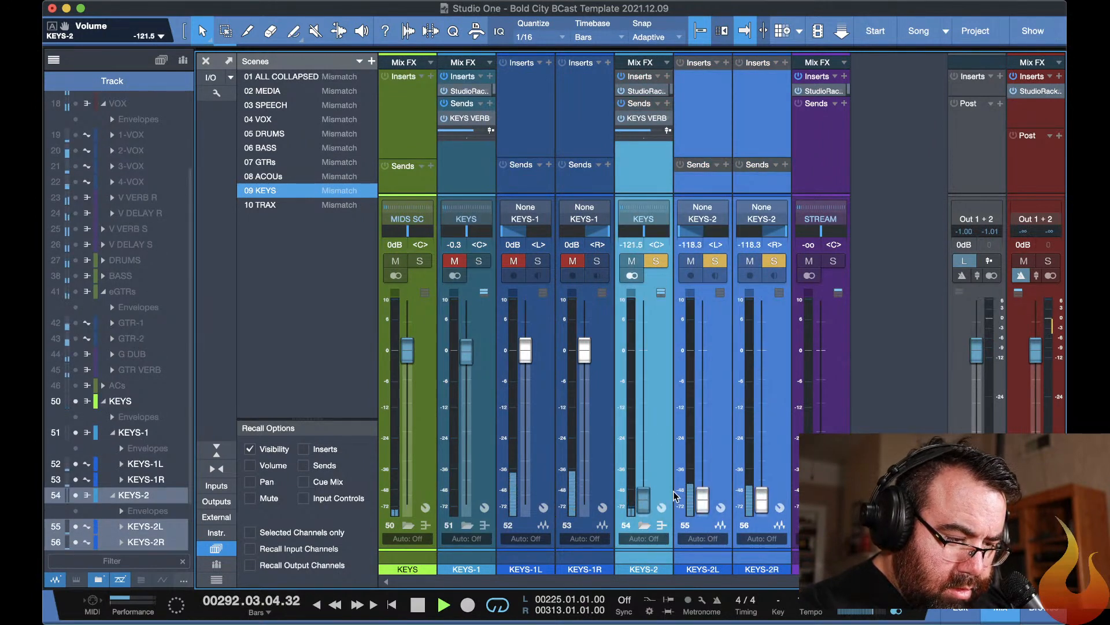
pyautogui.click(646, 409)
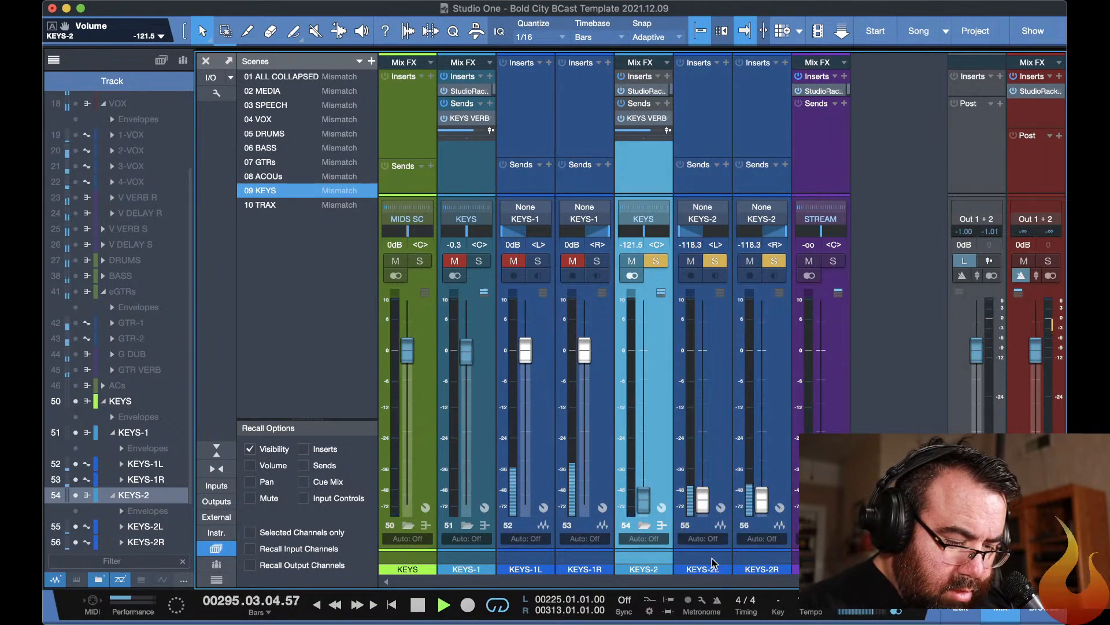
pyautogui.keyDown('alt'); pyautogui.click(698, 505); pyautogui.keyUp('alt')
pyautogui.keyDown('super'); pyautogui.click(758, 505); pyautogui.keyUp('super')
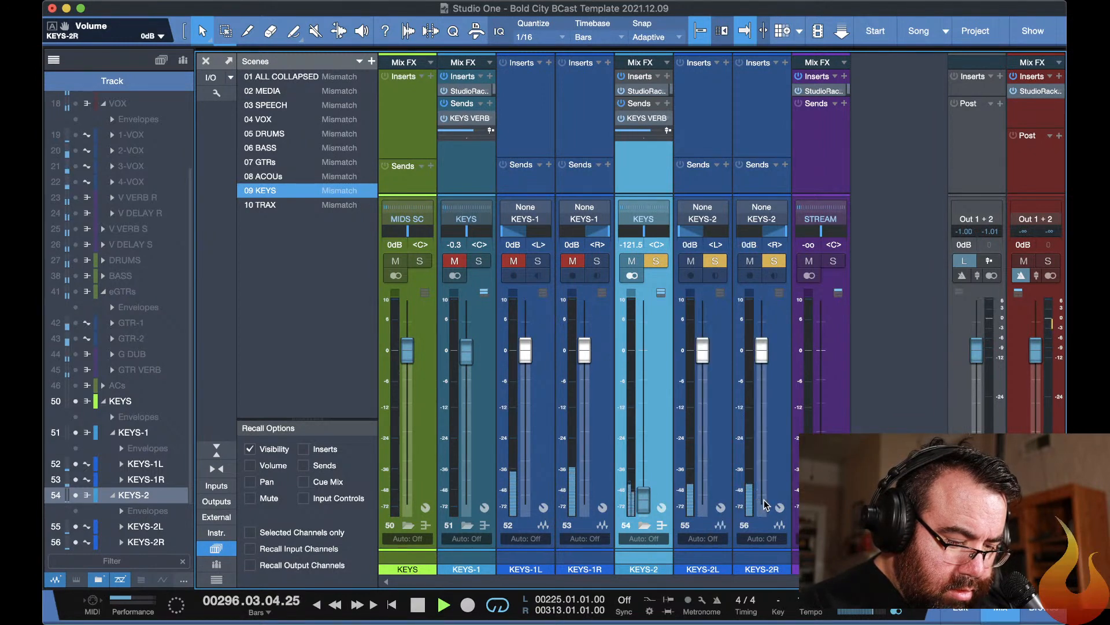
pyautogui.moveTo(641, 501); pyautogui.dragTo(642, 534)
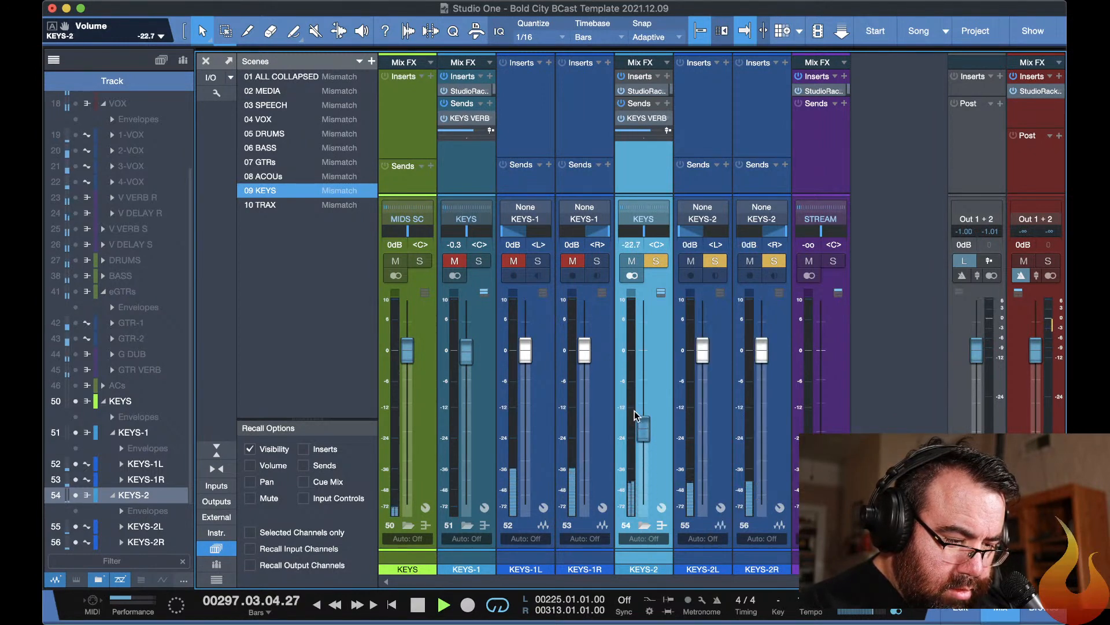
# Clear the solos on KEYS-2, KEYS-2L and KEYS-2R, and solo only the KEYS-2 bus.
pyautogui.click(656, 261)
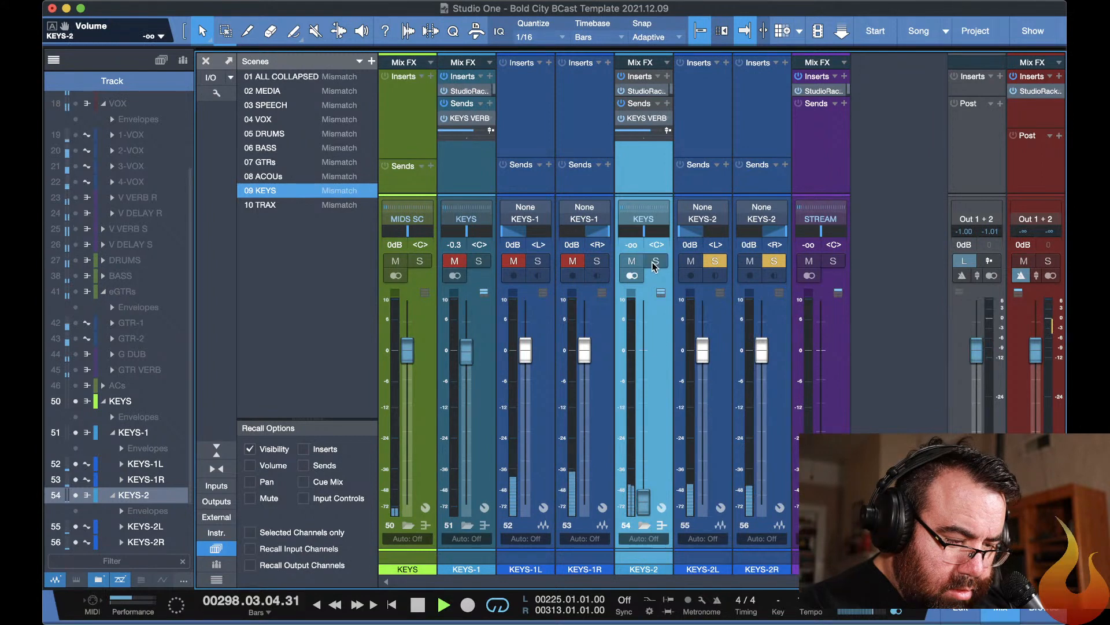
pyautogui.click(715, 260)
pyautogui.click(773, 261)
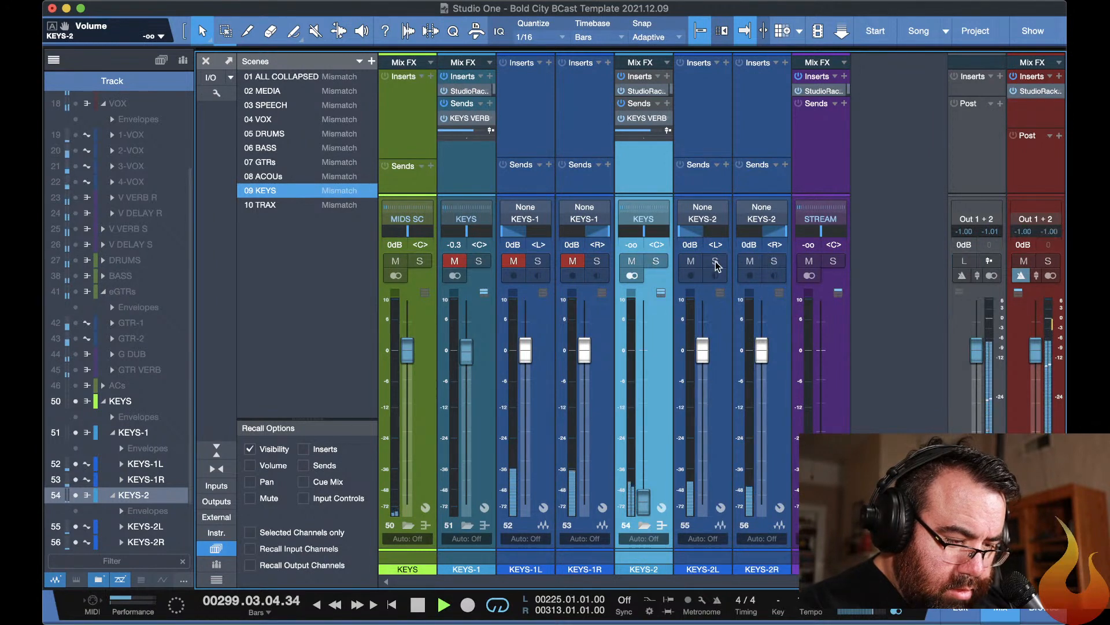
pyautogui.click(655, 261)
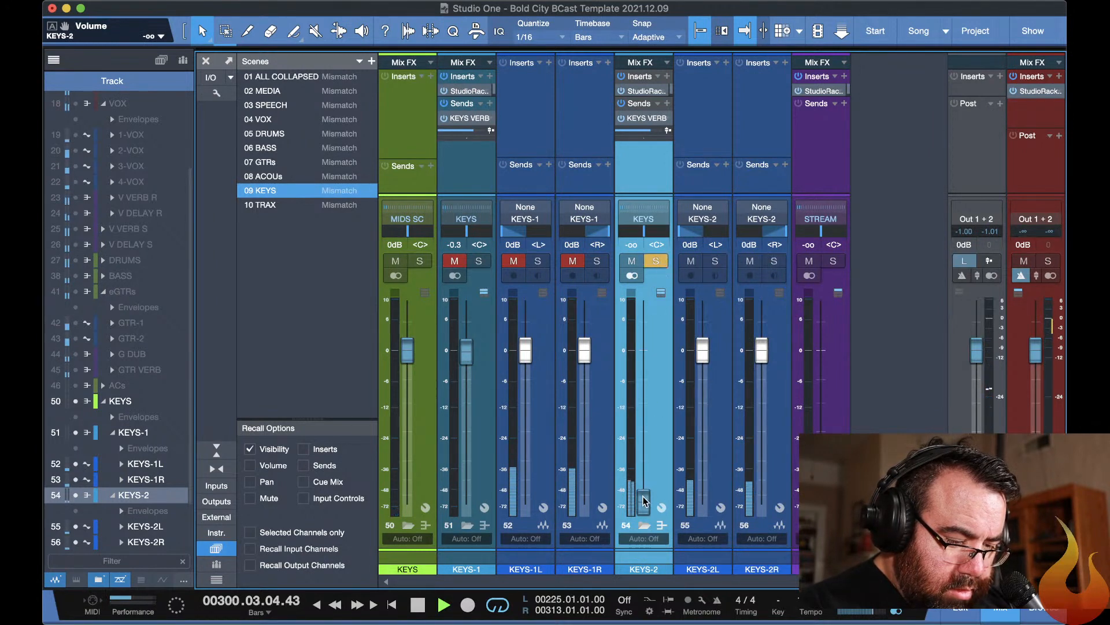
# Raise the KEYS-2 fader to about +0.2 dB and collapse the KEYS-2 folder channels in the mixer.
pyautogui.moveTo(643, 500); pyautogui.dragTo(642, 349)
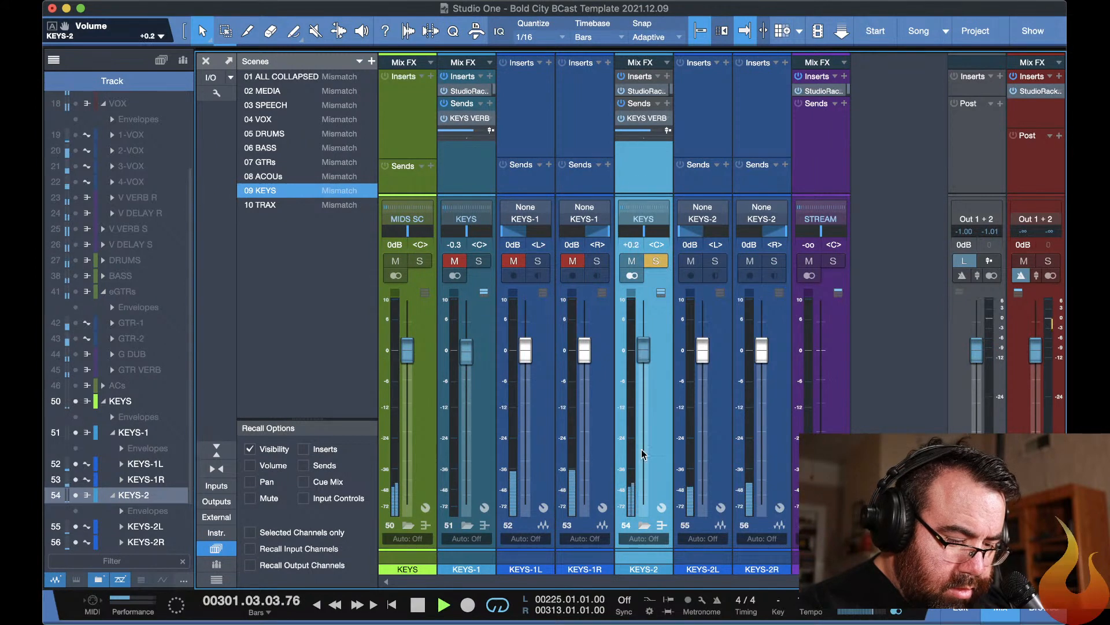
pyautogui.click(643, 525)
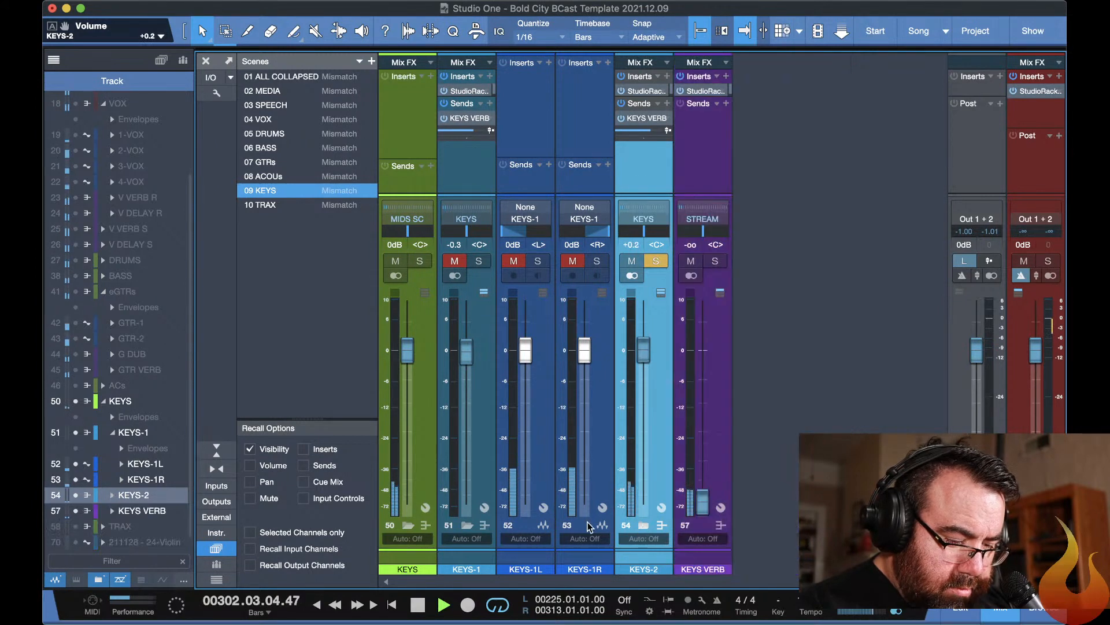
# Raise the KEYS-2 StudioRack input gain to about 22.8 and switch on its S1 Imager.
pyautogui.click(637, 92)
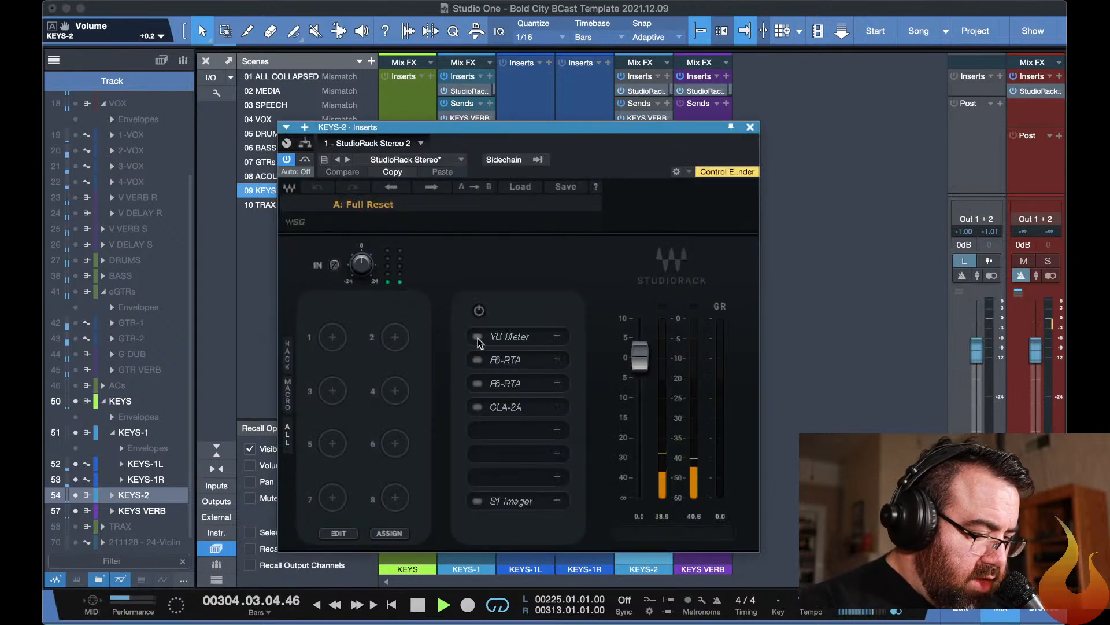
pyautogui.moveTo(362, 268); pyautogui.dragTo(361, 210)
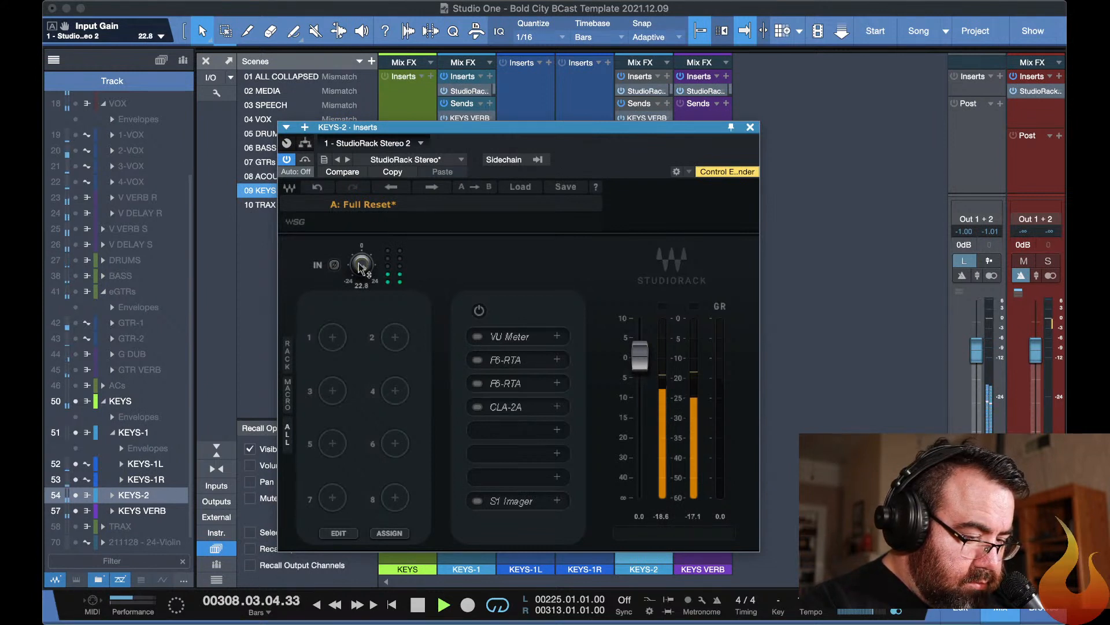
pyautogui.click(508, 501)
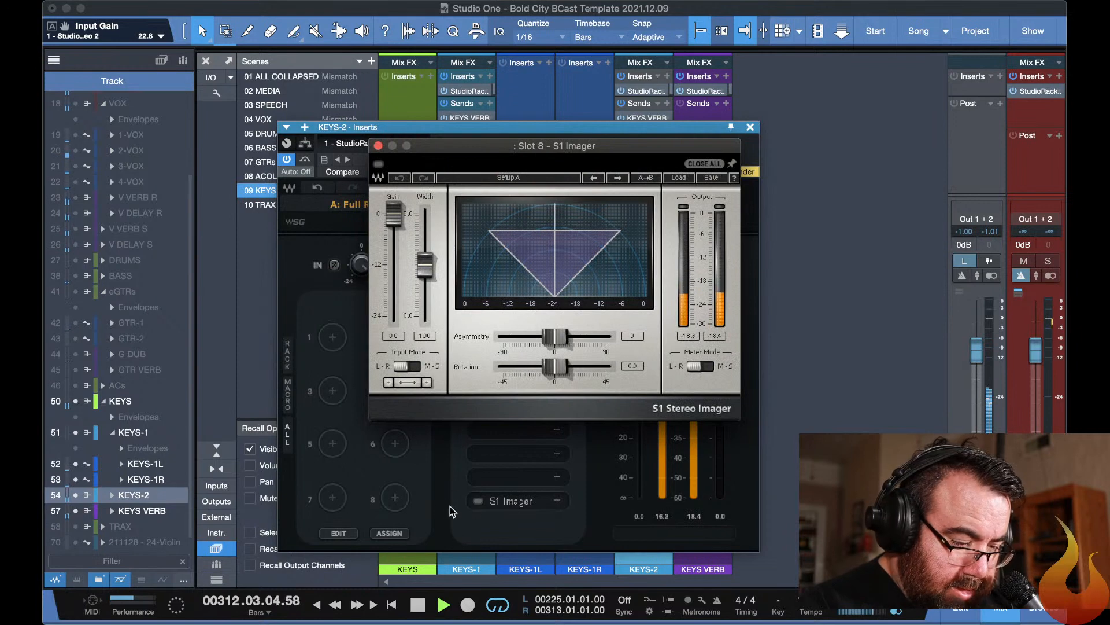
pyautogui.click(477, 500)
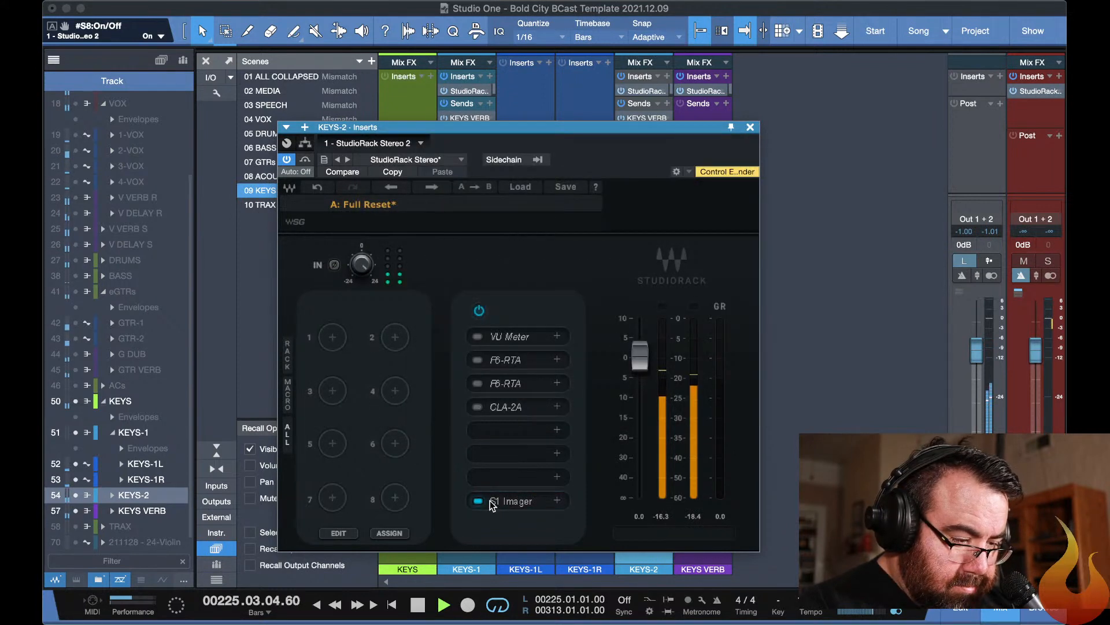
# Widen the KEYS-2 S1 Imager to a width of about 1.87 and close its plug-in windows.
pyautogui.click(498, 501)
pyautogui.moveTo(424, 282); pyautogui.dragTo(425, 239)
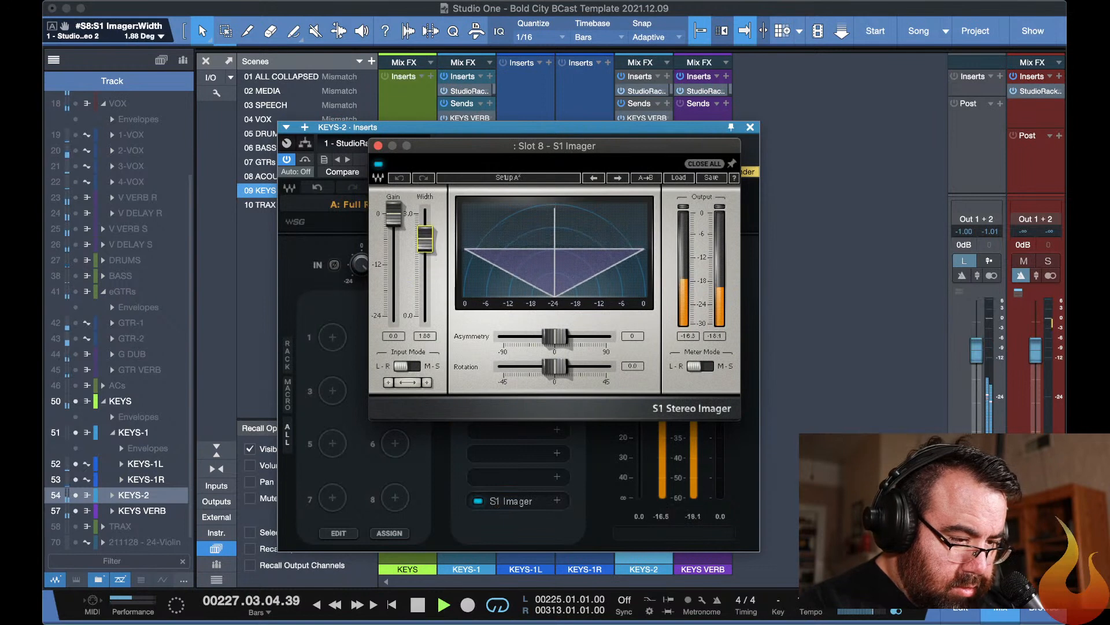
pyautogui.press('Escape')
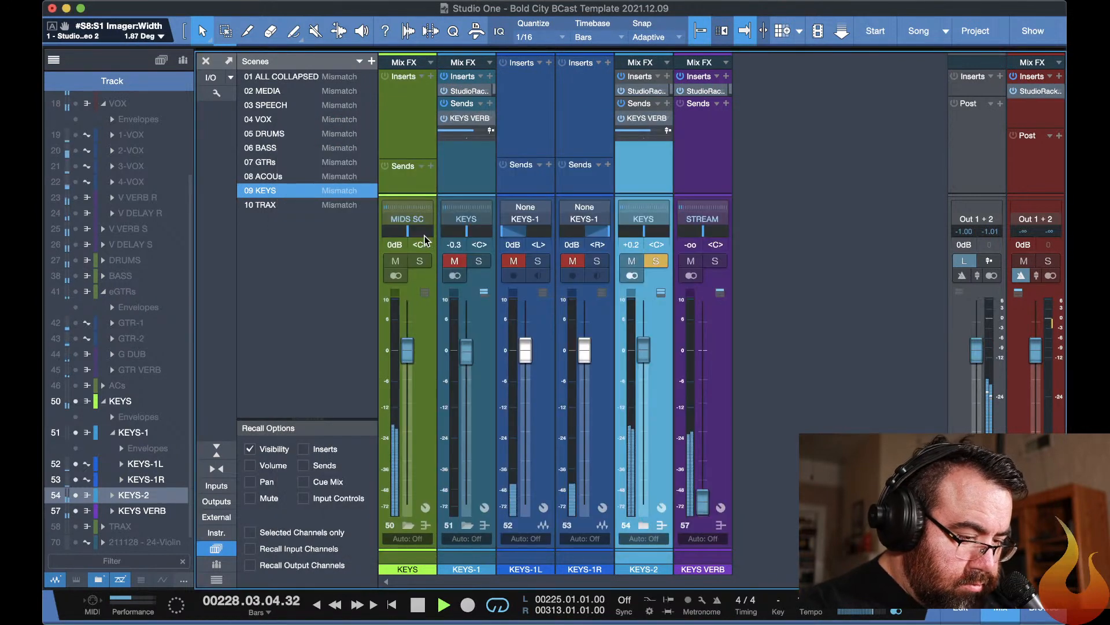
# Unmute KEYS-1, KEYS-1L and KEYS-1R, and move the solo from KEYS-2 to the KEYS bus.
pyautogui.click(462, 264)
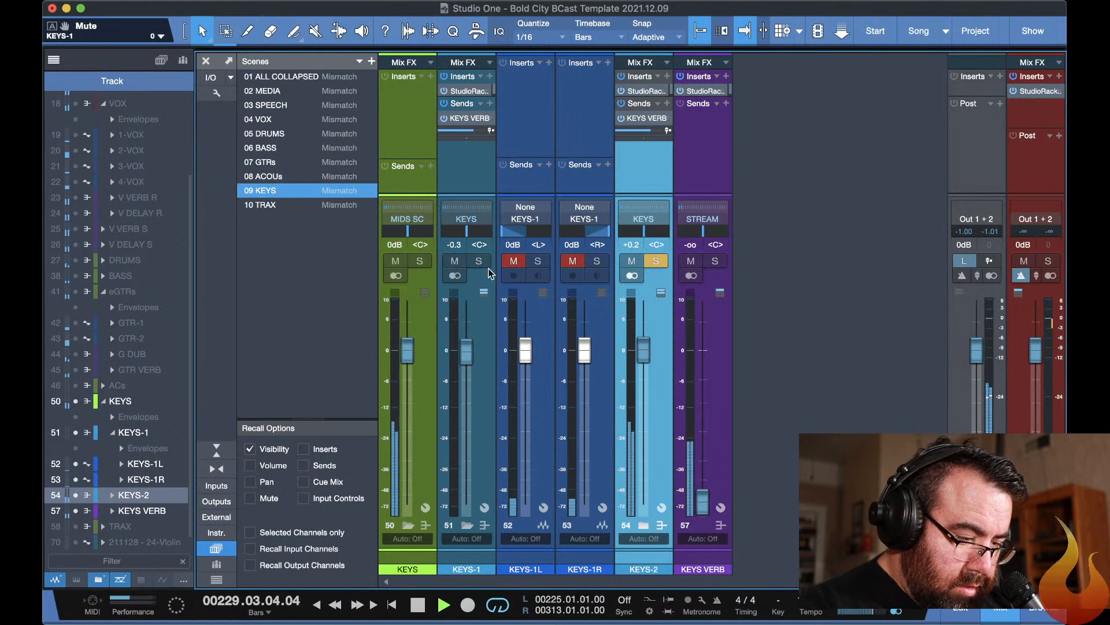
pyautogui.click(421, 262)
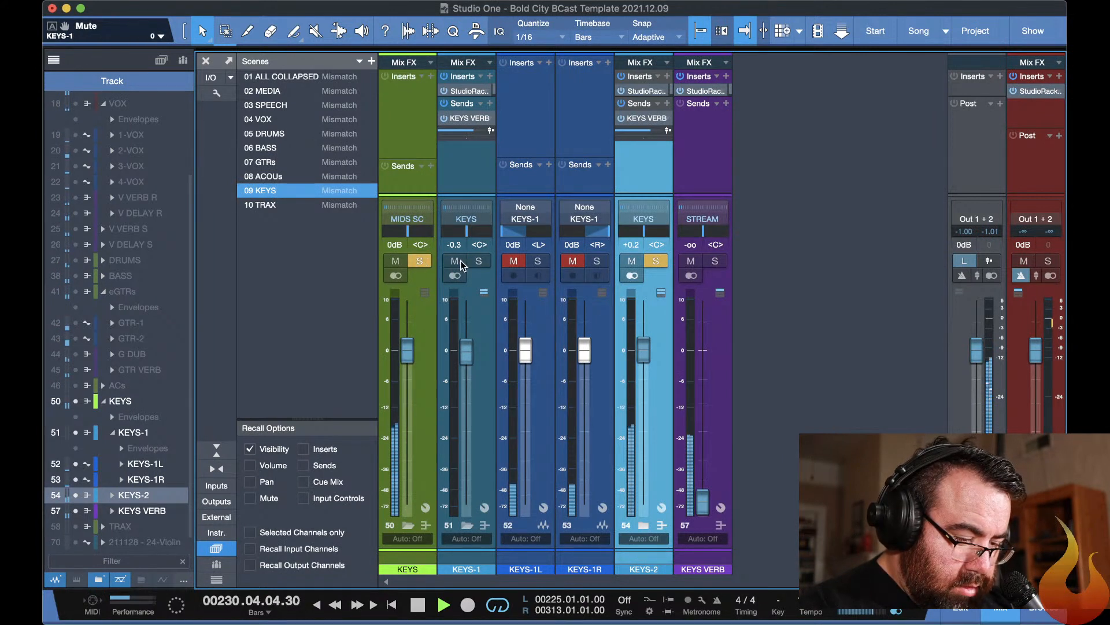
pyautogui.click(657, 261)
pyautogui.click(514, 261)
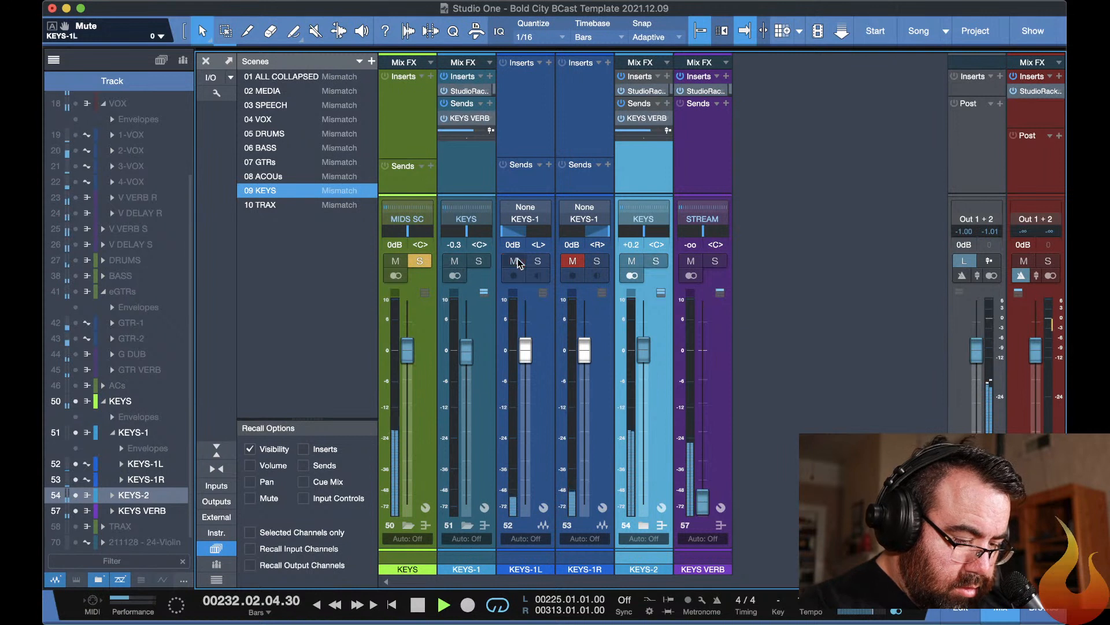
pyautogui.click(573, 261)
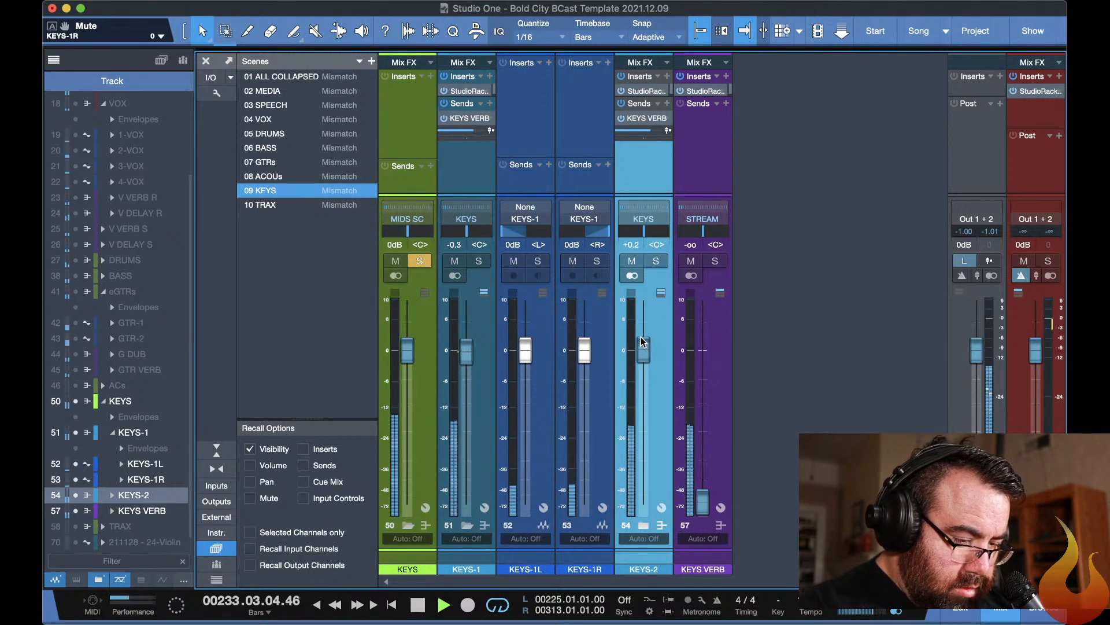
# Lower the KEYS-2 fader to about -7.1 dB and clear the solo on the KEYS bus.
pyautogui.moveTo(642, 349); pyautogui.dragTo(640, 388)
pyautogui.click(420, 261)
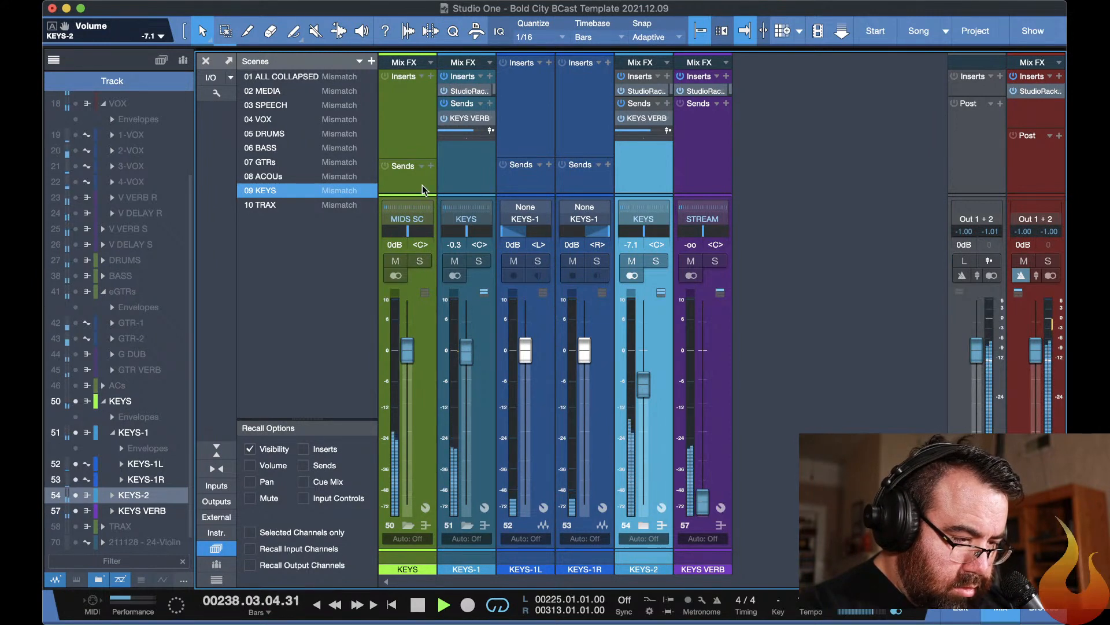
# Enable the slot 3 F6-RTA on KEYS-1 and boost band 6 by about 4.9 dB at 4306 Hz.
pyautogui.click(463, 89)
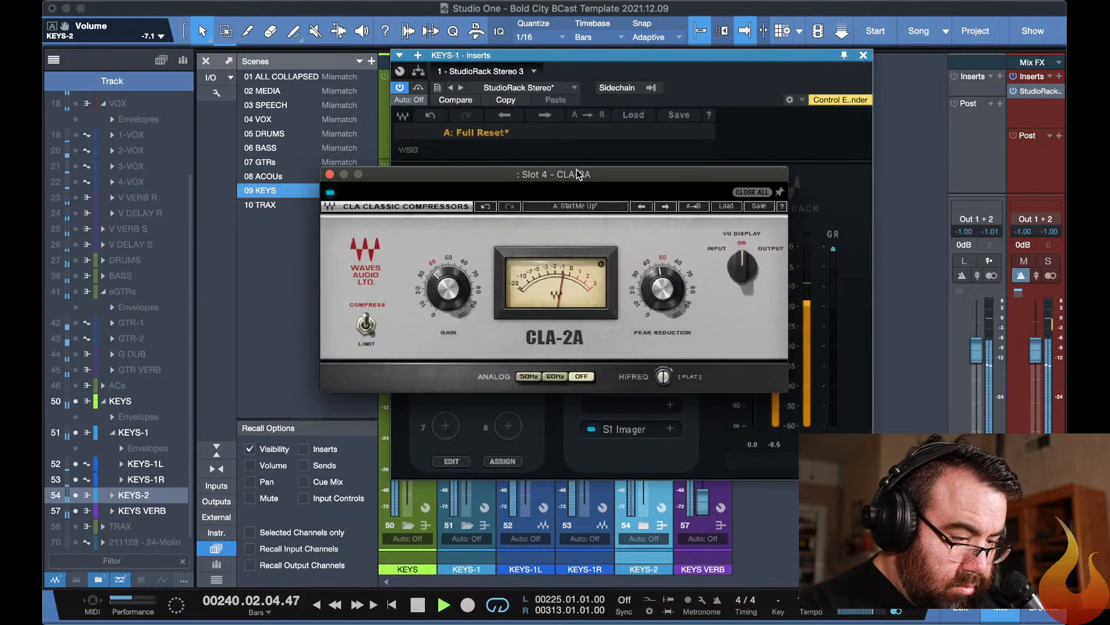
pyautogui.click(636, 145)
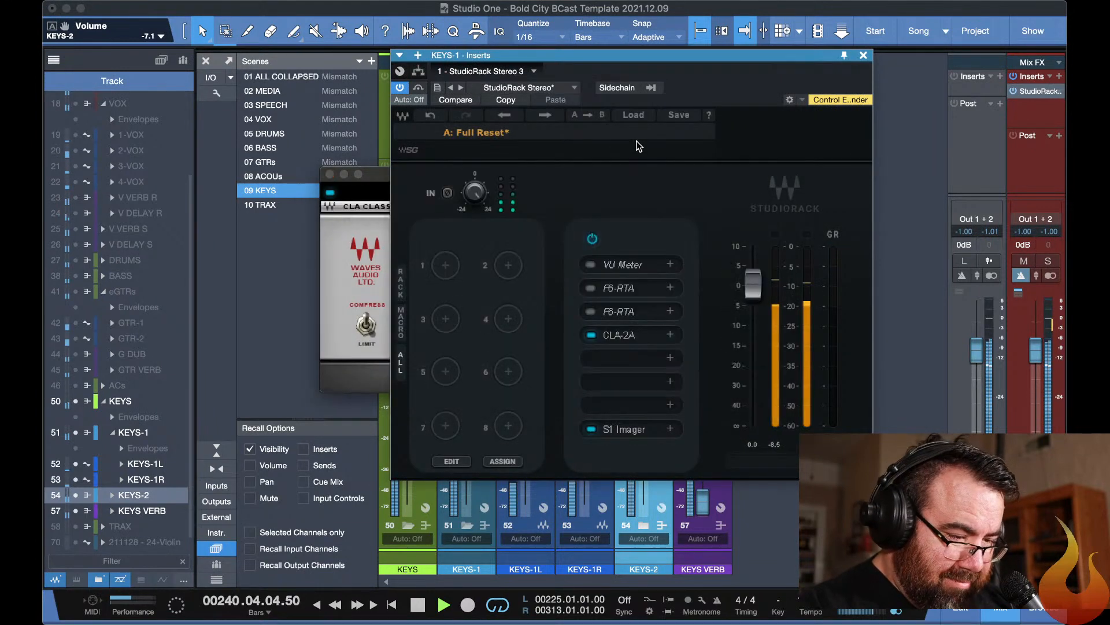
pyautogui.click(591, 311)
pyautogui.click(613, 315)
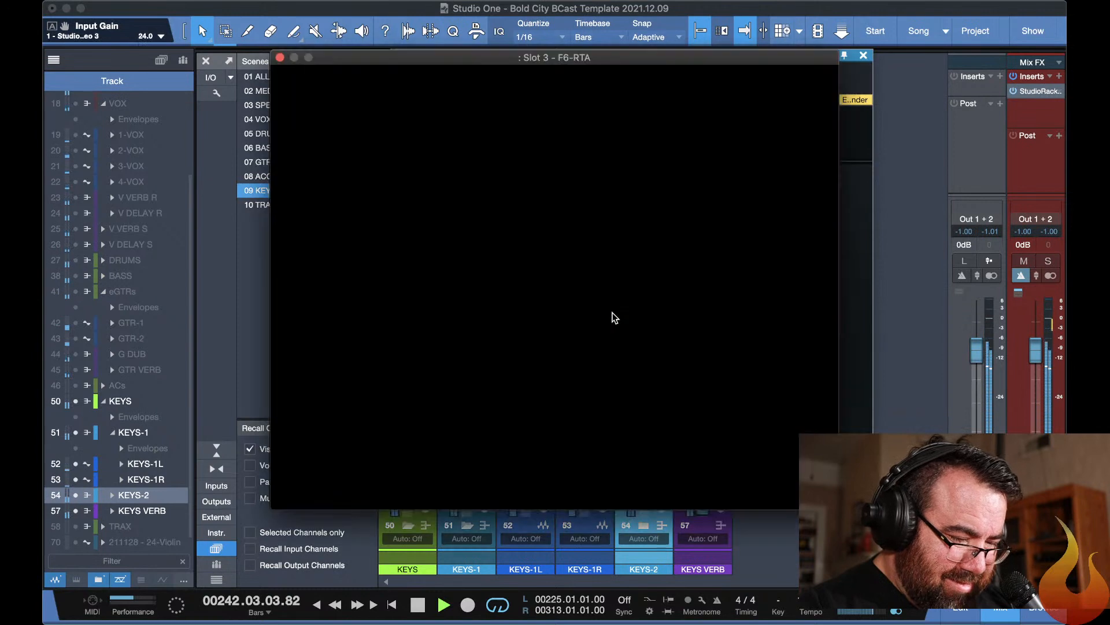
pyautogui.moveTo(721, 233); pyautogui.dragTo(687, 201)
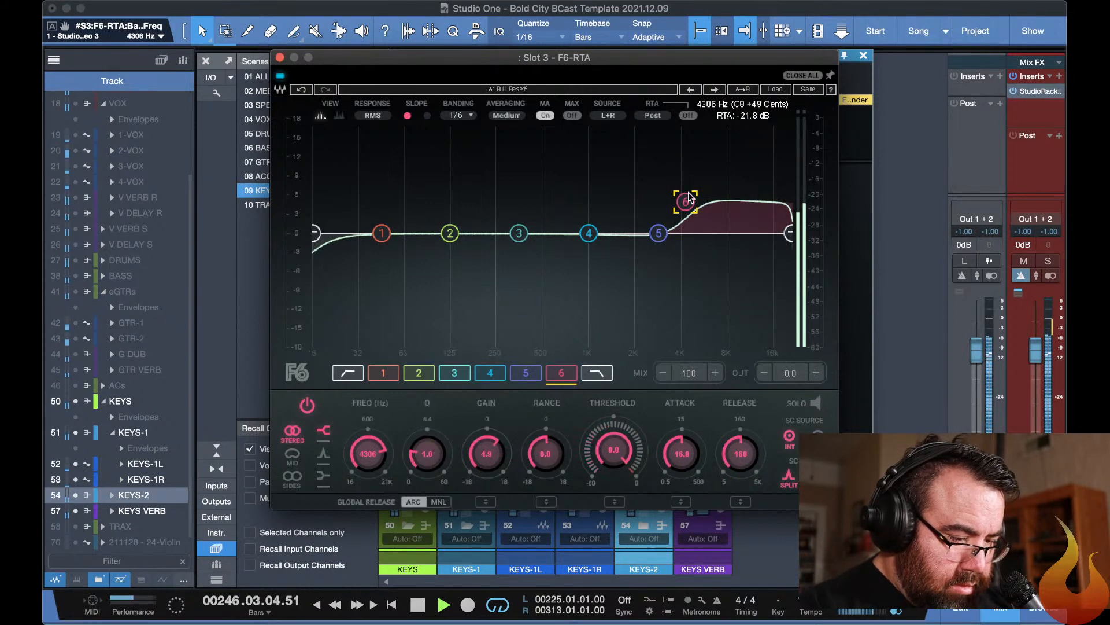
pyautogui.press('F11')
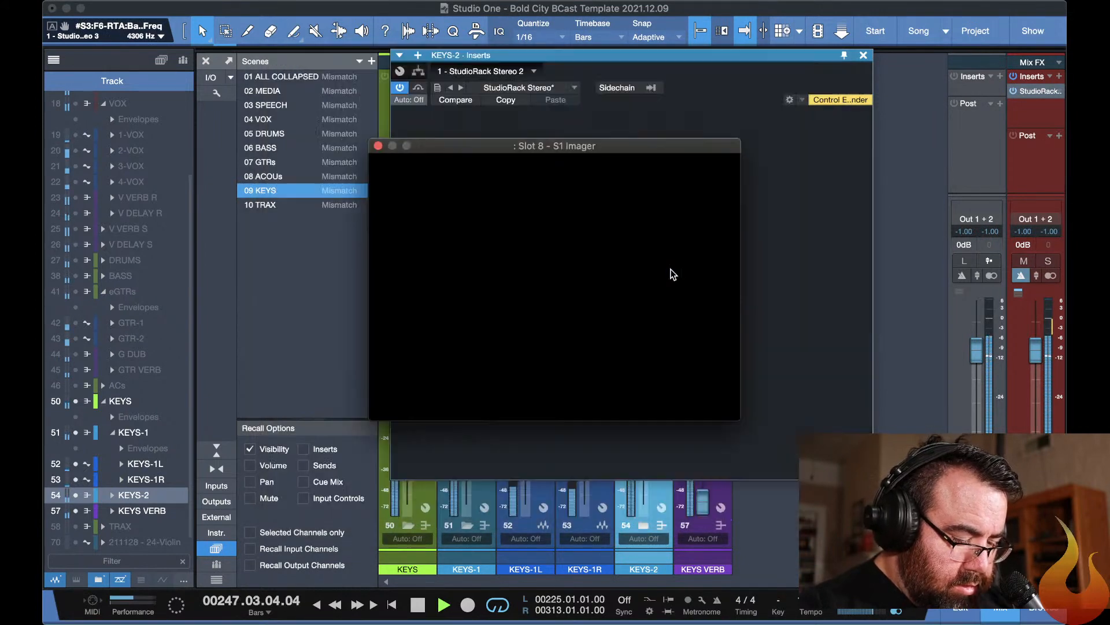
pyautogui.press('F11')
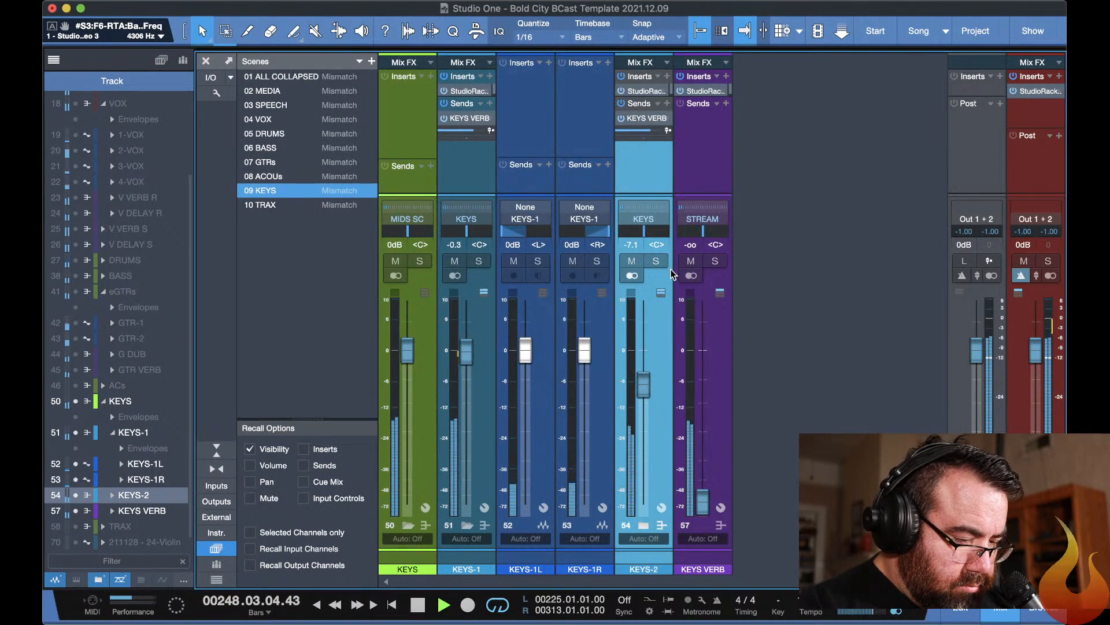
# Show the drum tracks in the arrangement and open the insert plug-ins of the SN-TOP track.
pyautogui.press('F3')
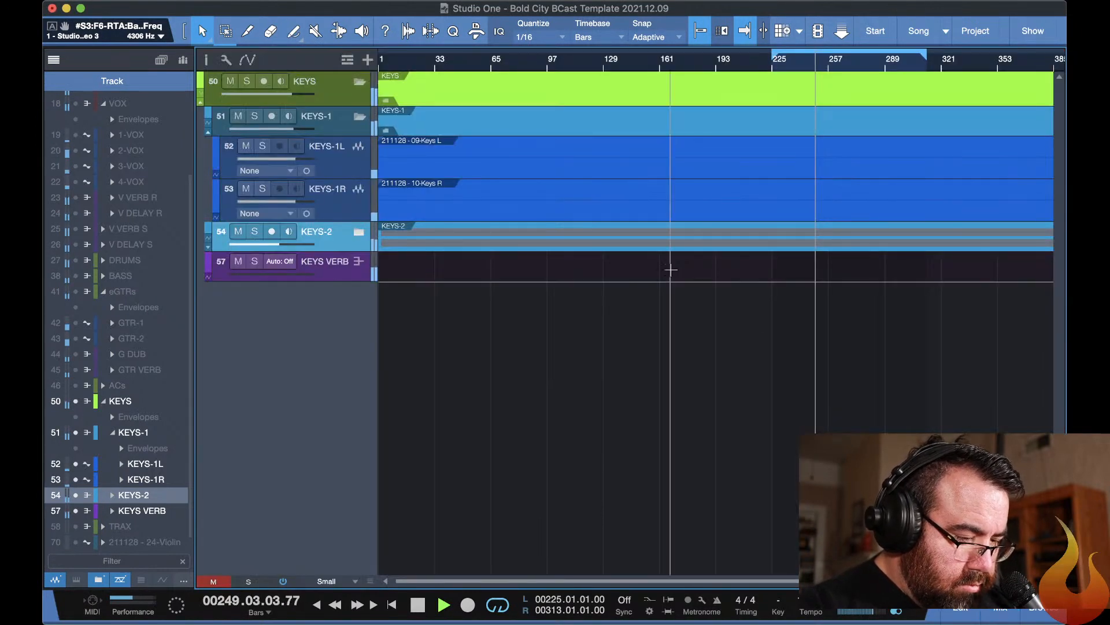
pyautogui.hotkey('shift', '1')
pyautogui.hotkey('shift', '2')
pyautogui.hotkey('shift', '3')
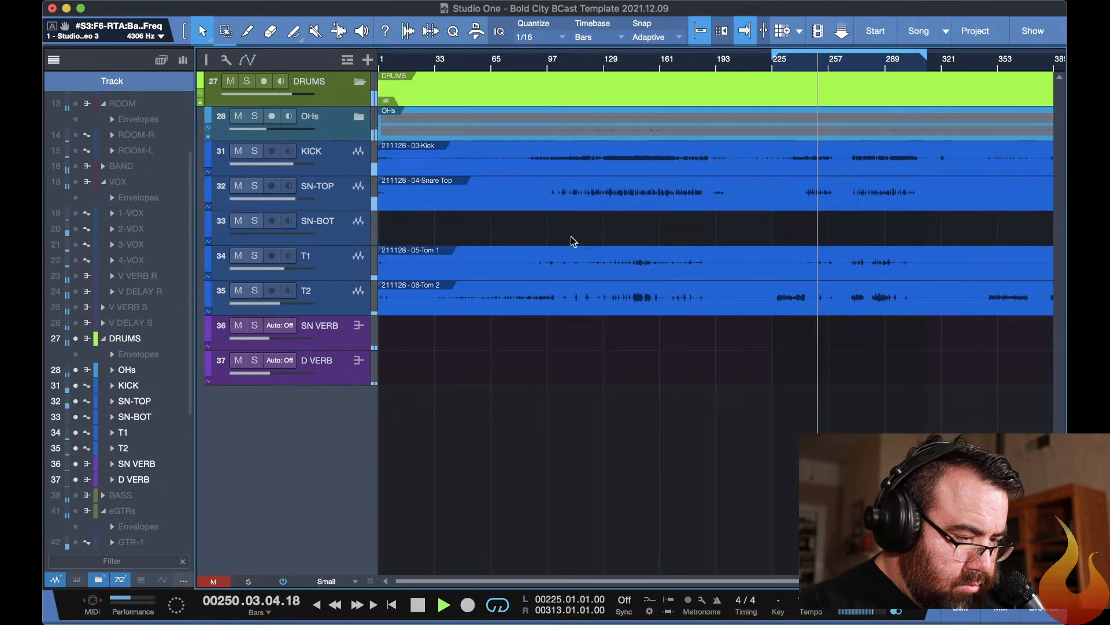
pyautogui.click(344, 200)
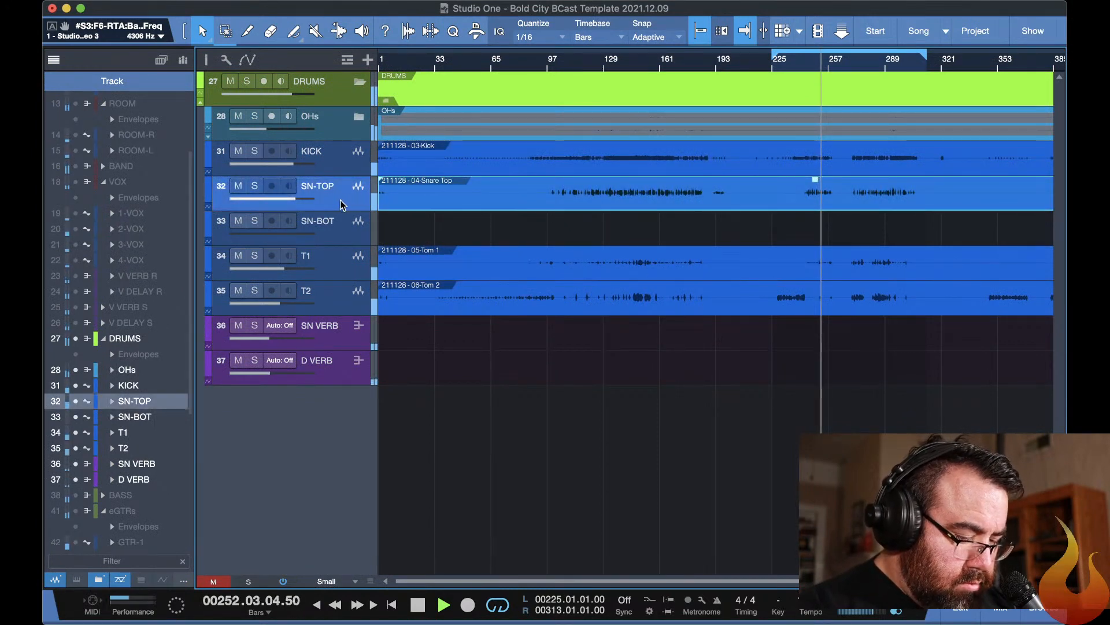
pyautogui.press('F11')
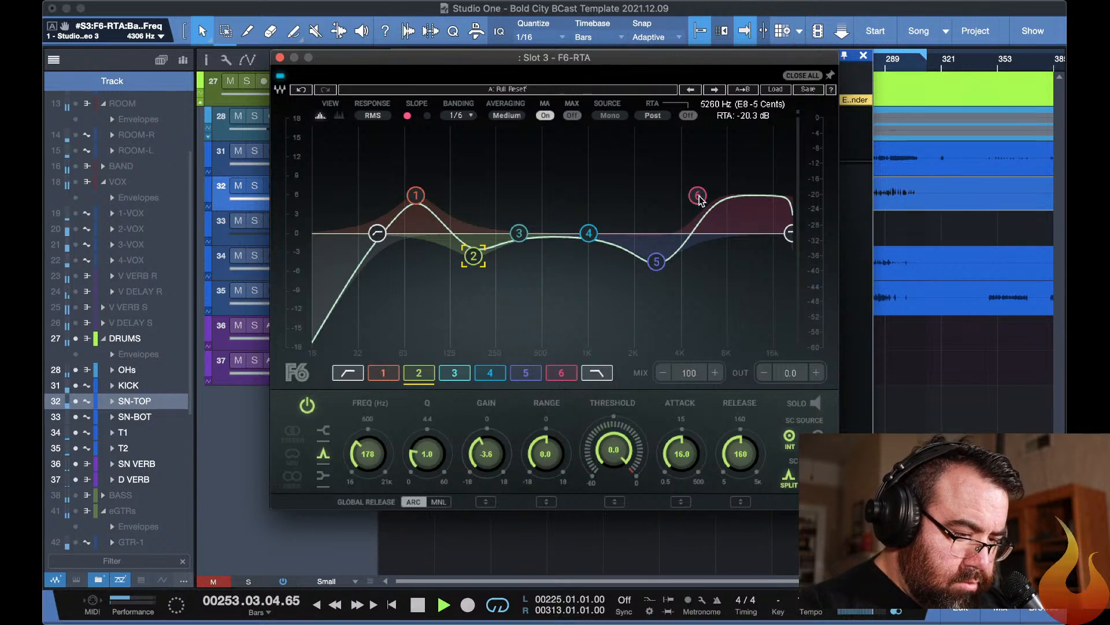
# Reduce band 6 of the SN-TOP slot 3 F6-RTA to about 0.3 dB gain at 5278 Hz.
pyautogui.moveTo(700, 200); pyautogui.dragTo(700, 223)
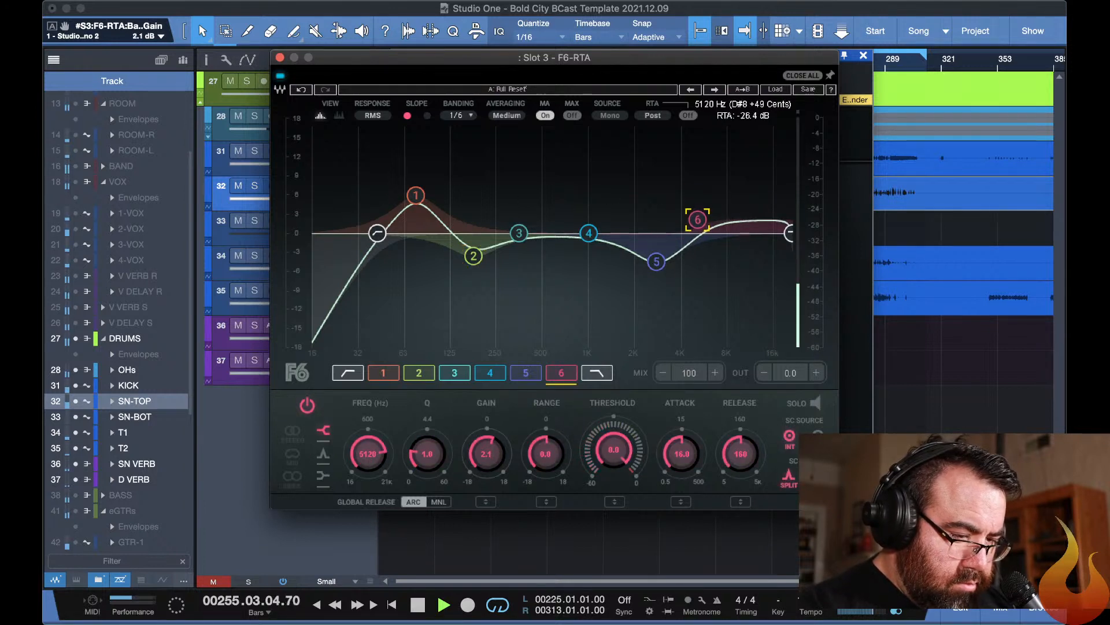
pyautogui.moveTo(698, 219); pyautogui.dragTo(699, 230)
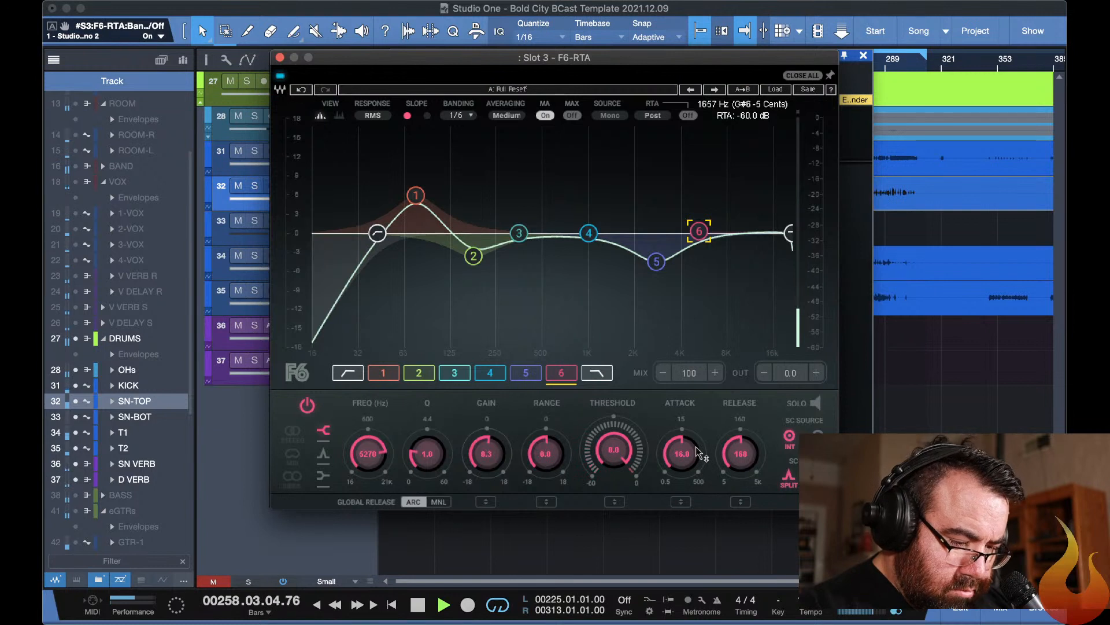
pyautogui.click(526, 372)
pyautogui.click(558, 373)
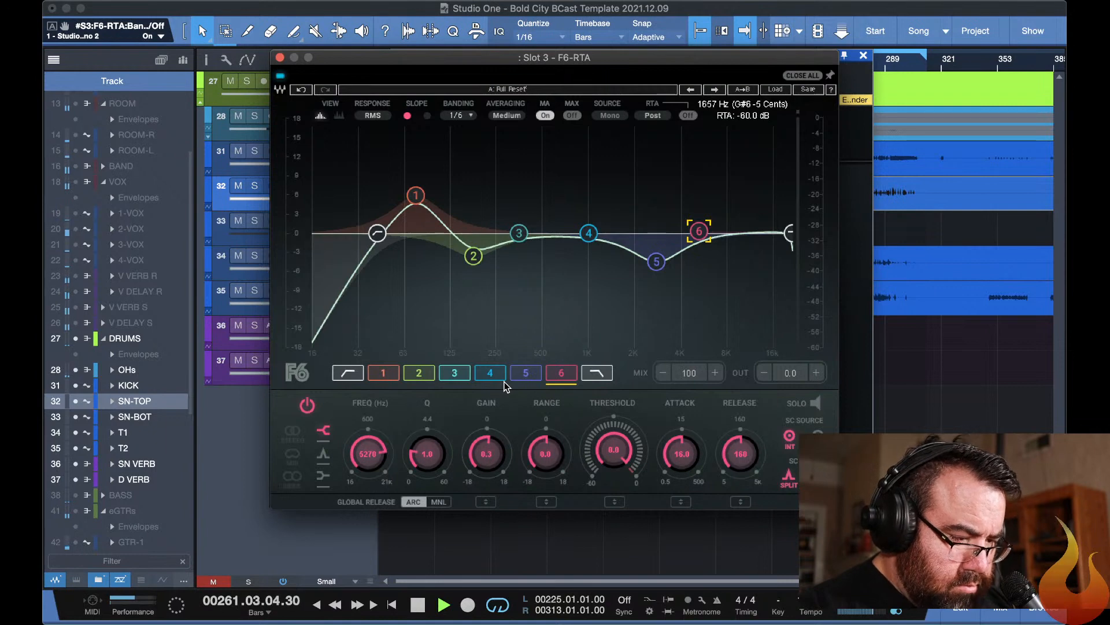
# Set the band 6 attack in the SN-TOP slot 2 F6-RTA to 3.0 ms.
pyautogui.click(858, 216)
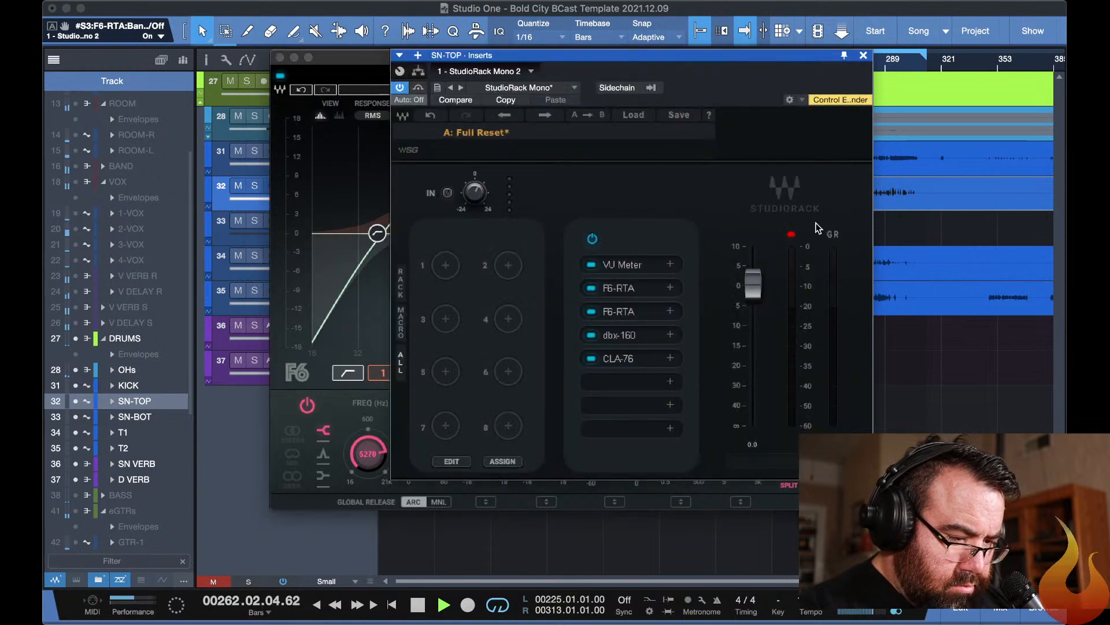
pyautogui.click(627, 294)
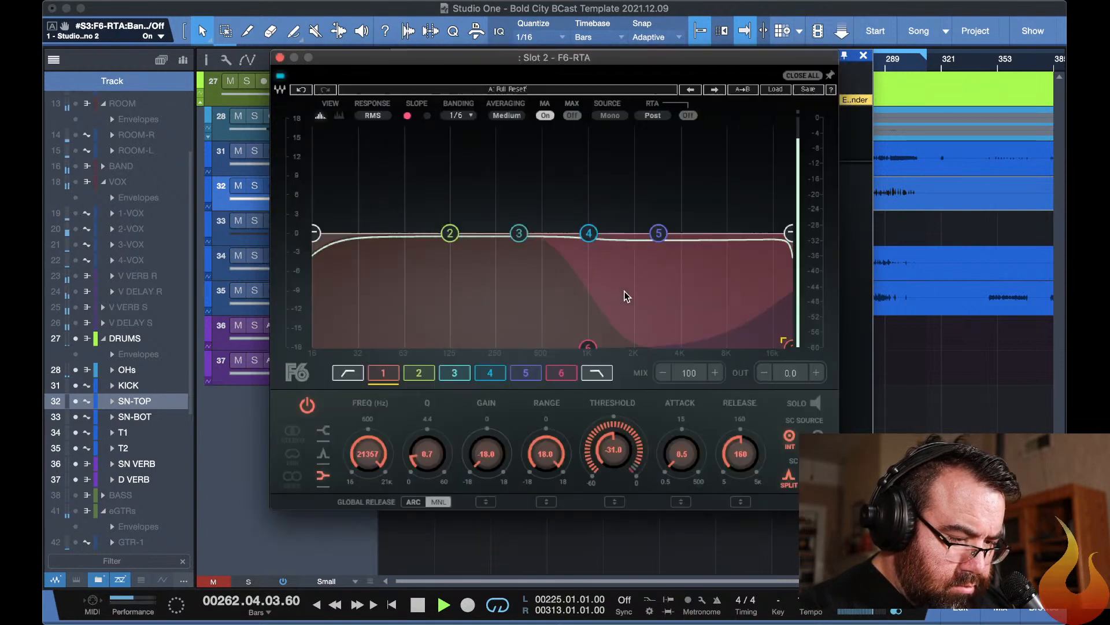
pyautogui.click(559, 375)
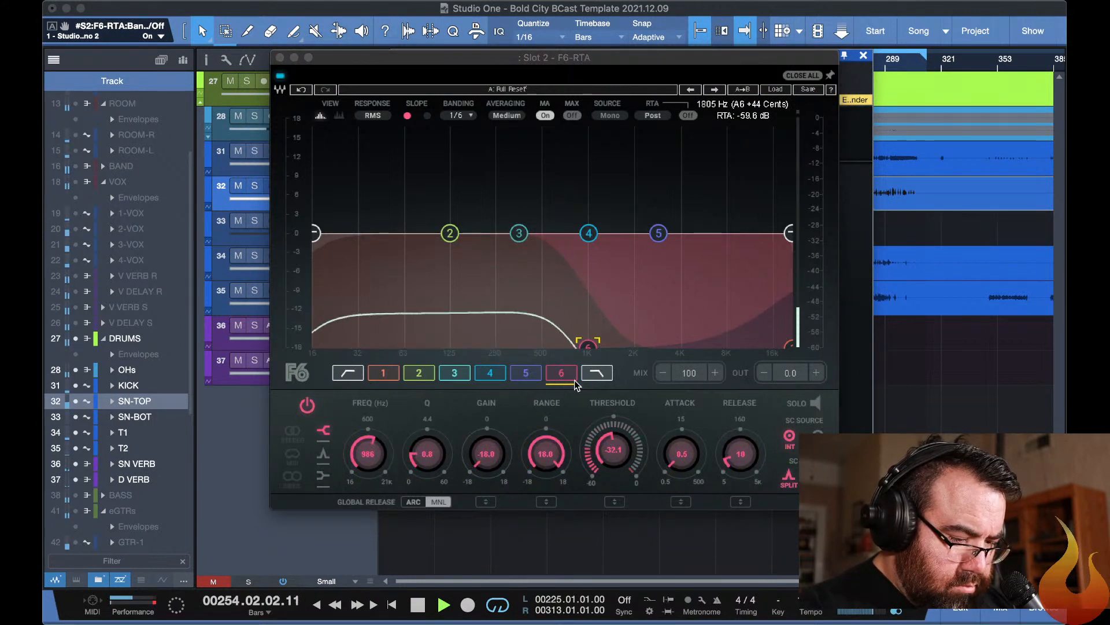
pyautogui.moveTo(682, 453); pyautogui.dragTo(682, 431)
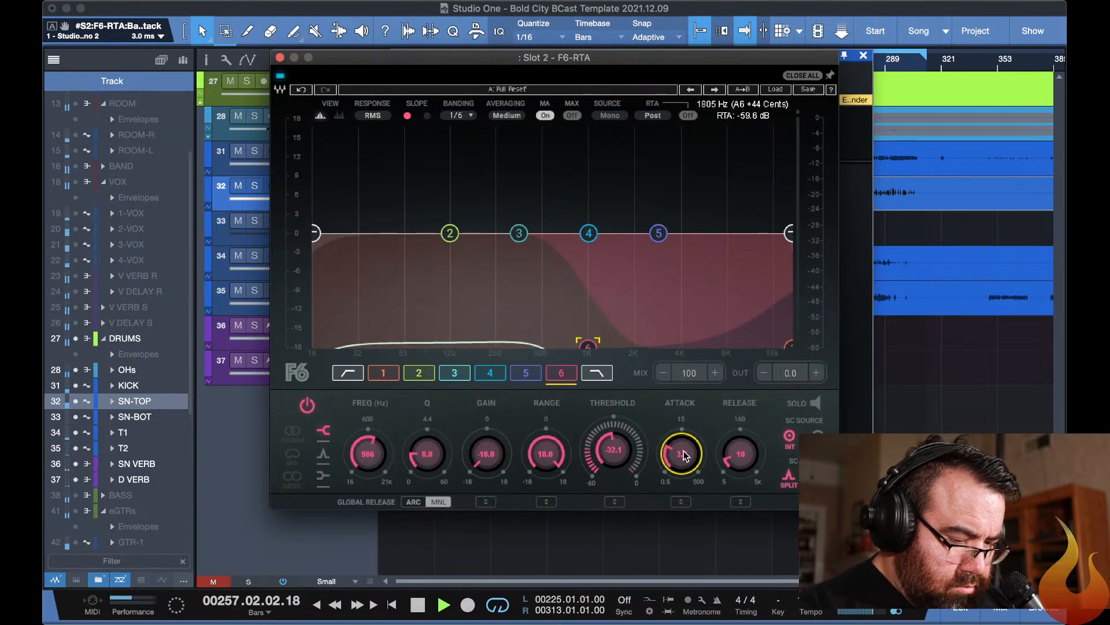
# Stop playback, try the band 6 attack at 0.5 ms, restore it to 3.0 ms and resume playback.
pyautogui.press('space')
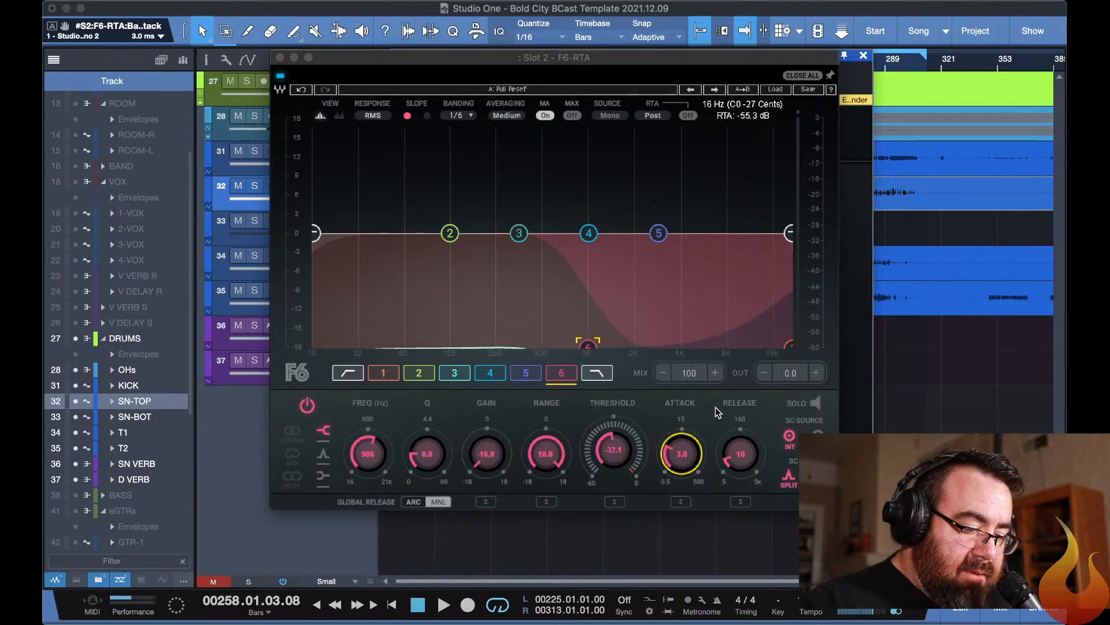
pyautogui.moveTo(681, 453); pyautogui.dragTo(681, 491)
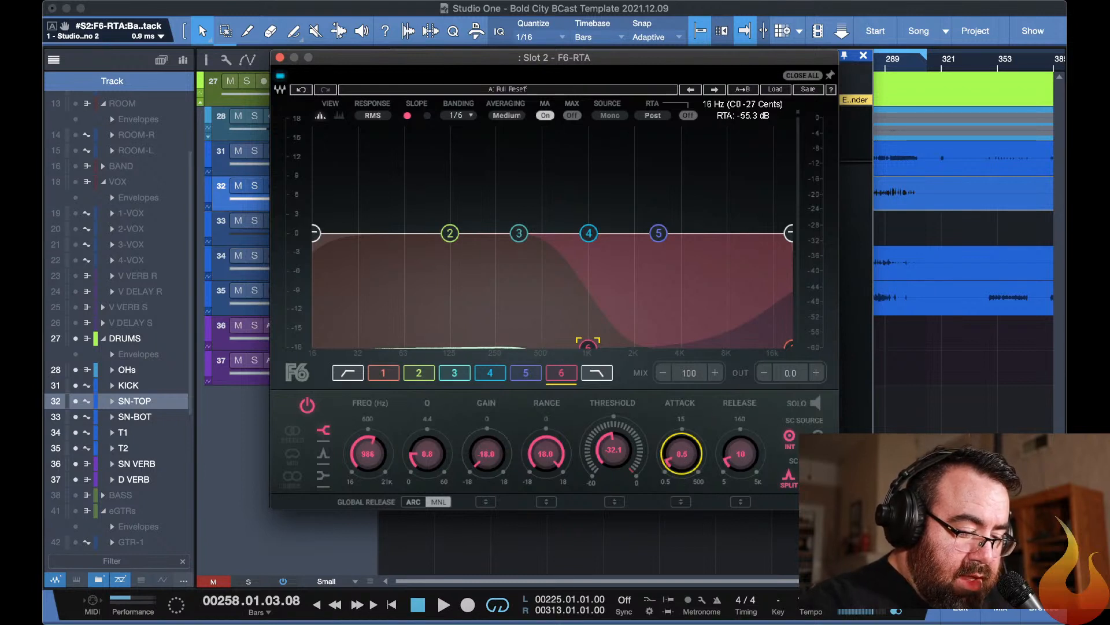
pyautogui.moveTo(681, 453); pyautogui.dragTo(681, 444)
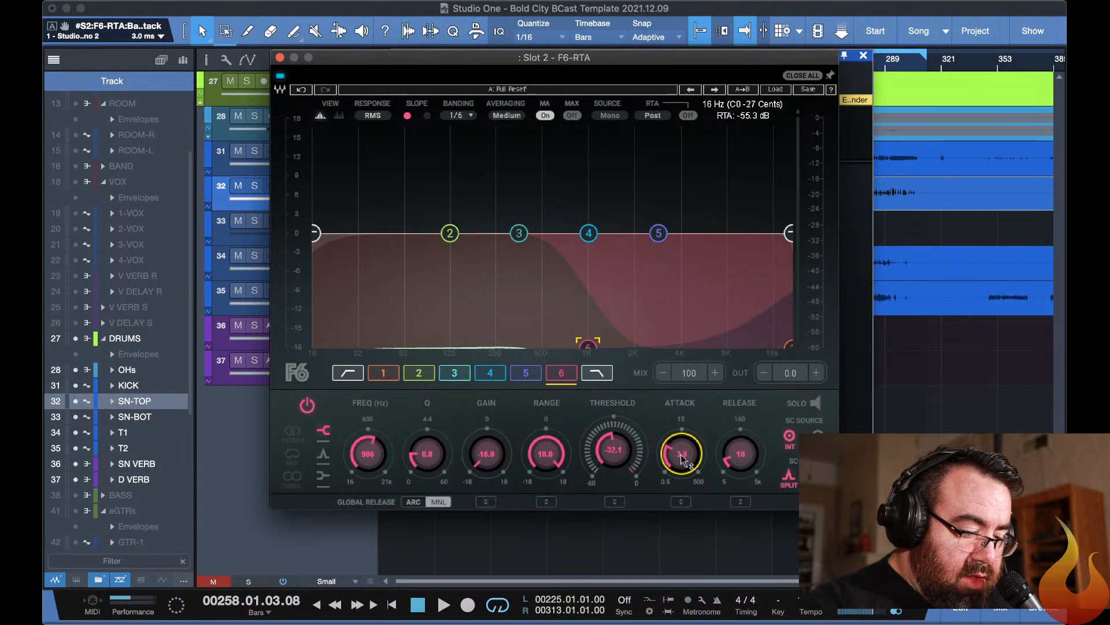
pyautogui.press('space')
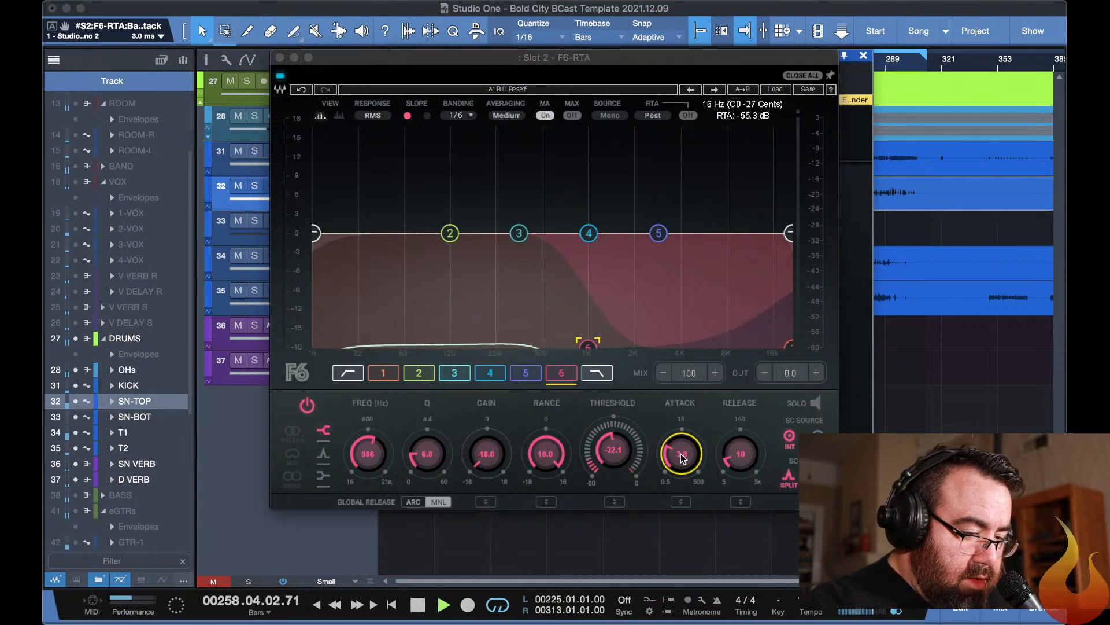
# Stop playback, close the SN-TOP plug-in windows and restart playback.
pyautogui.press('space')
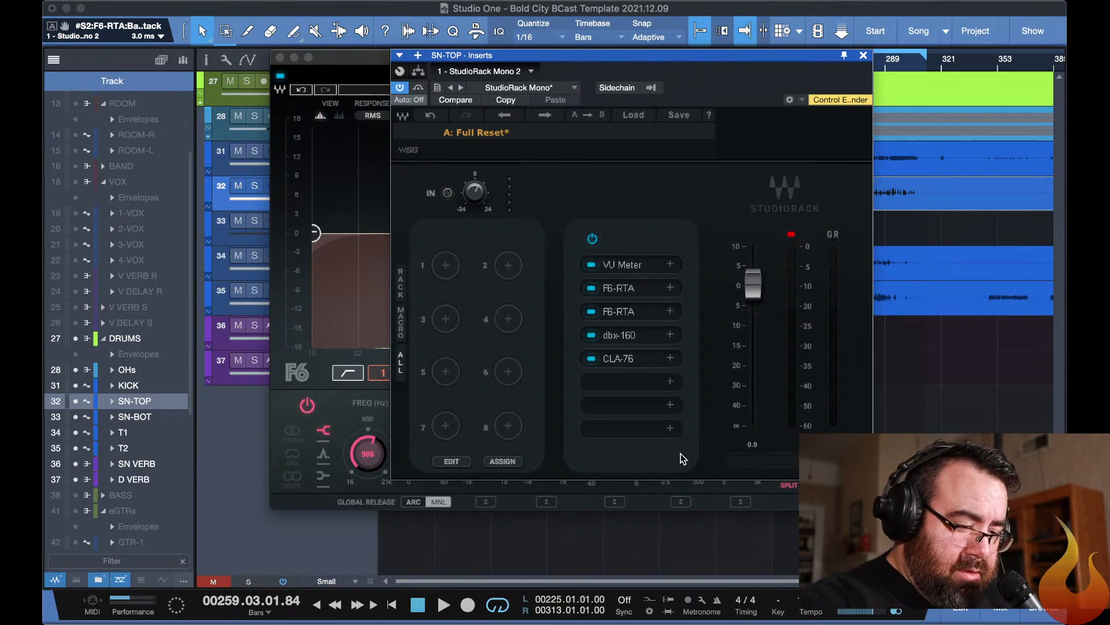
pyautogui.press('Escape')
pyautogui.press('space')
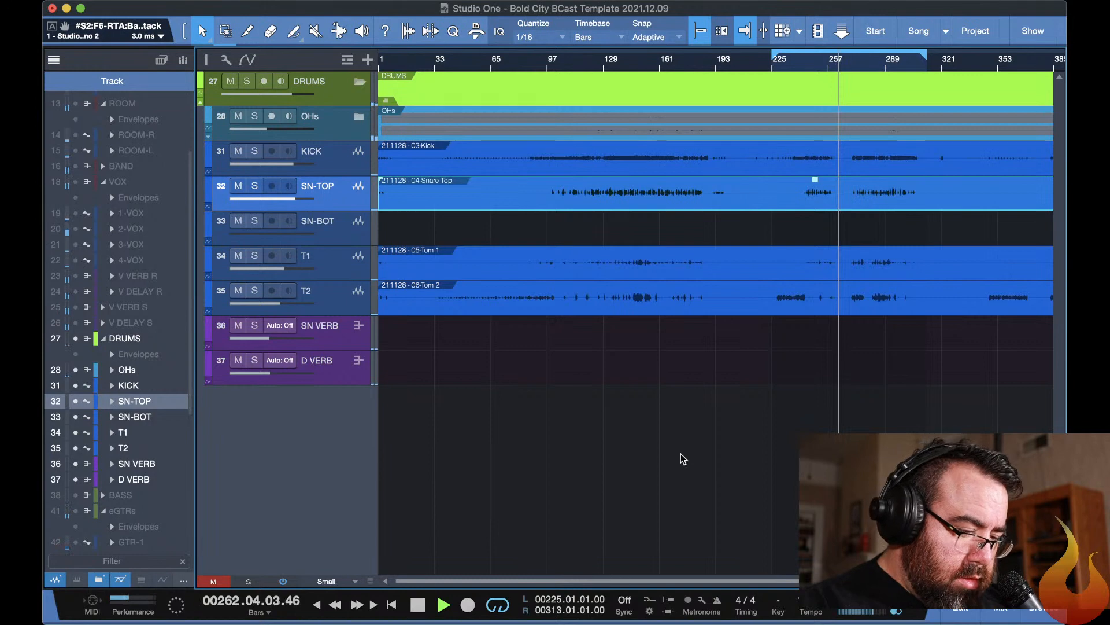
# Show all collapsed channel groups in the mixer and pull the V DELAY S fader all the way down.
pyautogui.press('F3')
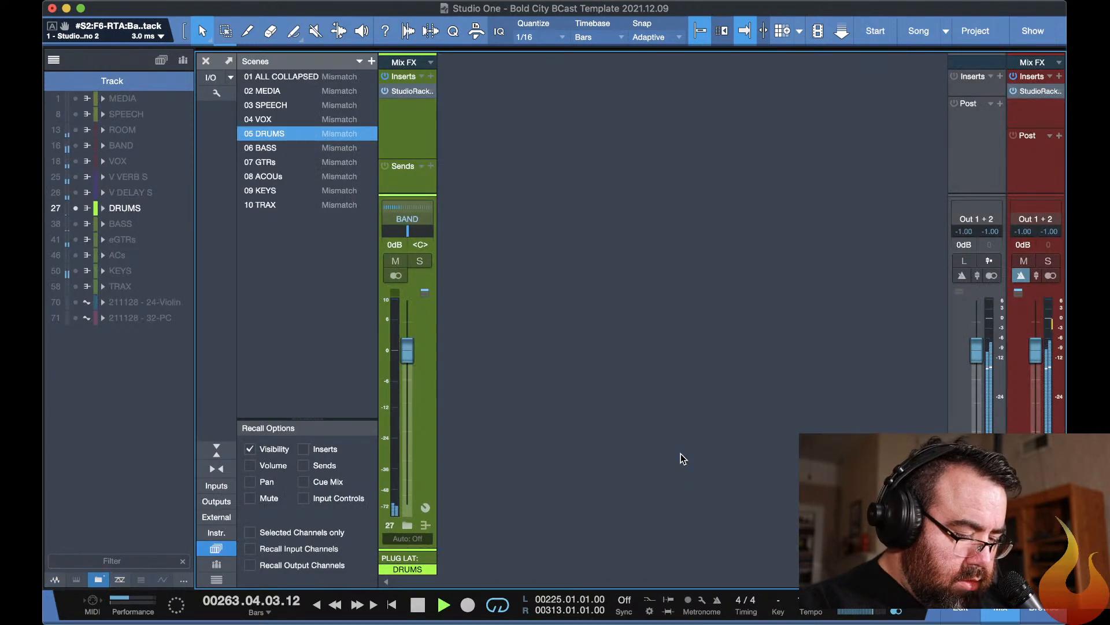
pyautogui.press('1')
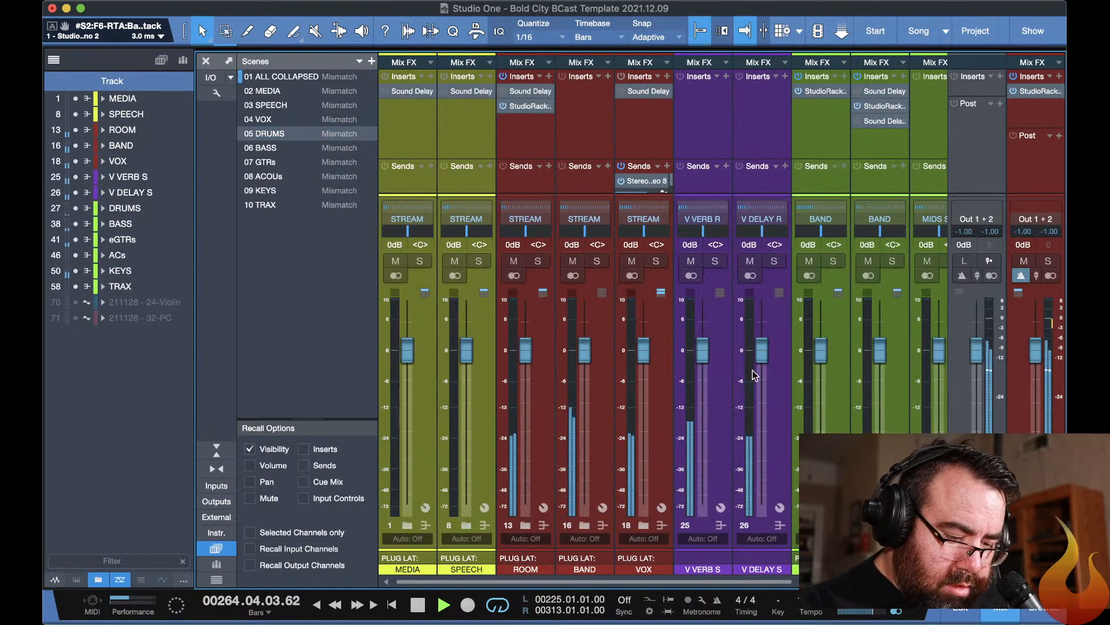
pyautogui.moveTo(762, 350); pyautogui.dragTo(761, 503)
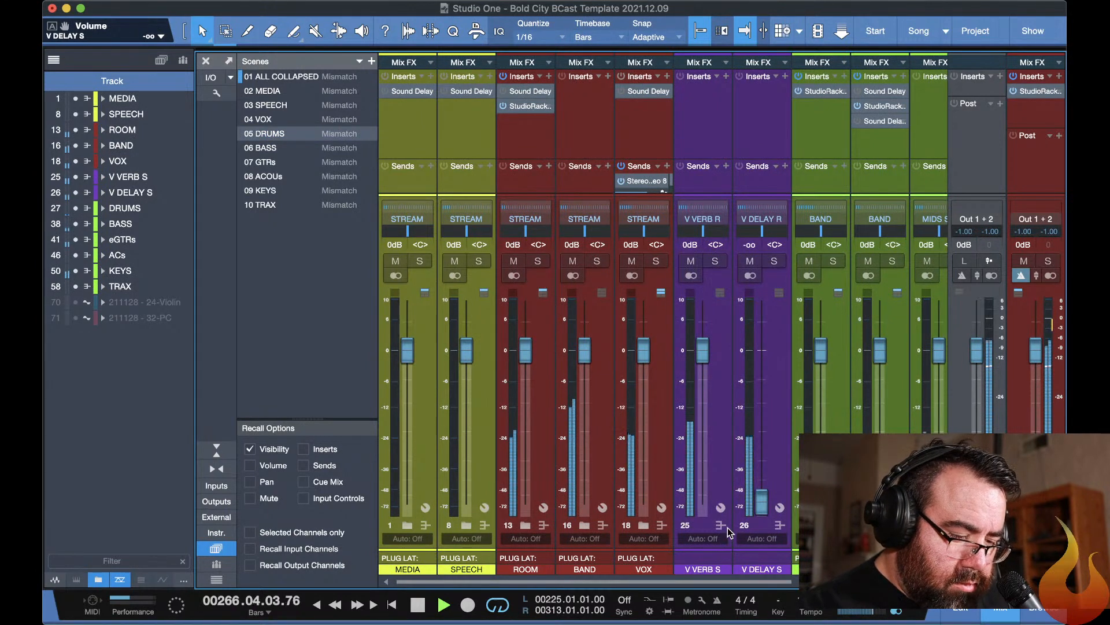
# Expand the VOX folder in the mixer and raise the 2-VOX fader to about +0.2 dB.
pyautogui.click(644, 525)
pyautogui.moveTo(762, 404); pyautogui.dragTo(755, 352)
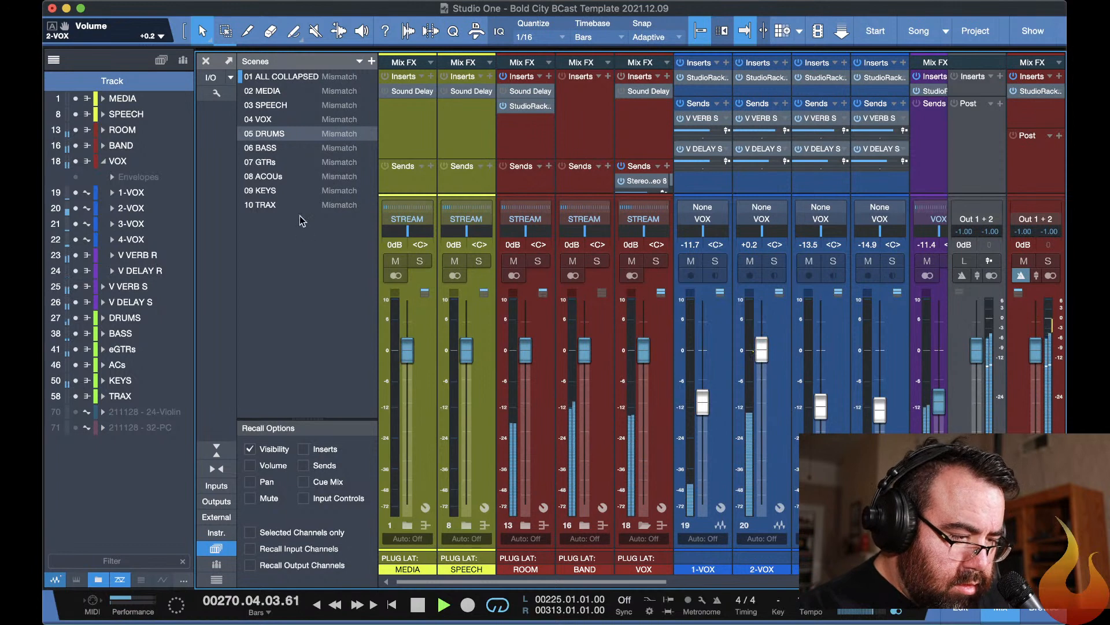
# Recall the 09 KEYS scene and lower the KEYS-1 fader to about -3.2 dB.
pyautogui.click(273, 191)
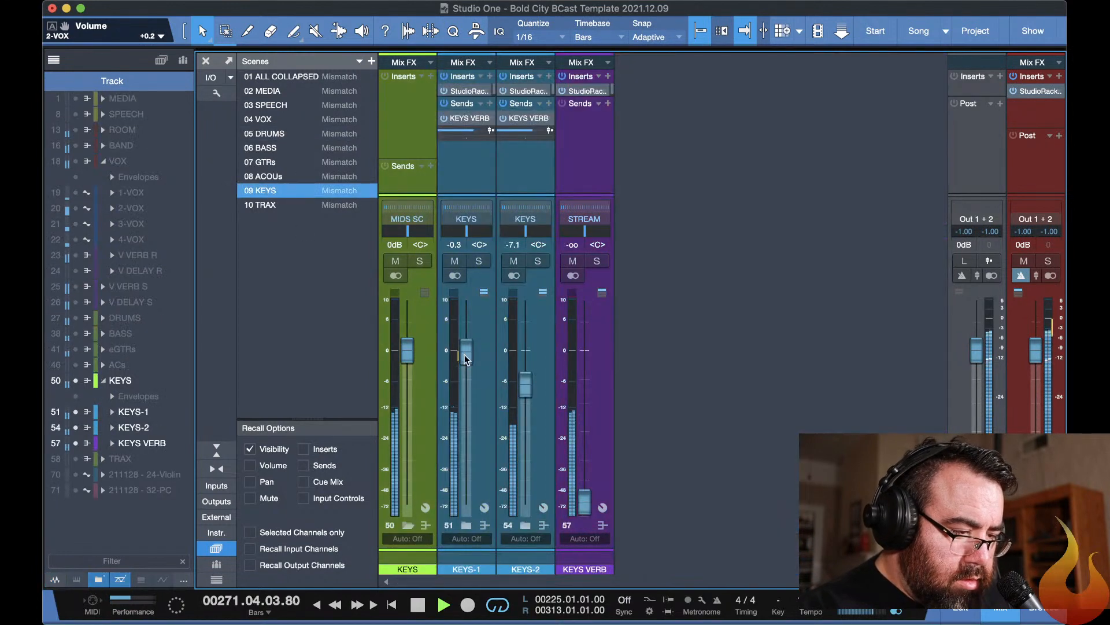
pyautogui.moveTo(463, 355)
pyautogui.mouseDown()
pyautogui.moveTo(462, 389)
pyautogui.moveTo(463, 376)
pyautogui.mouseUp()
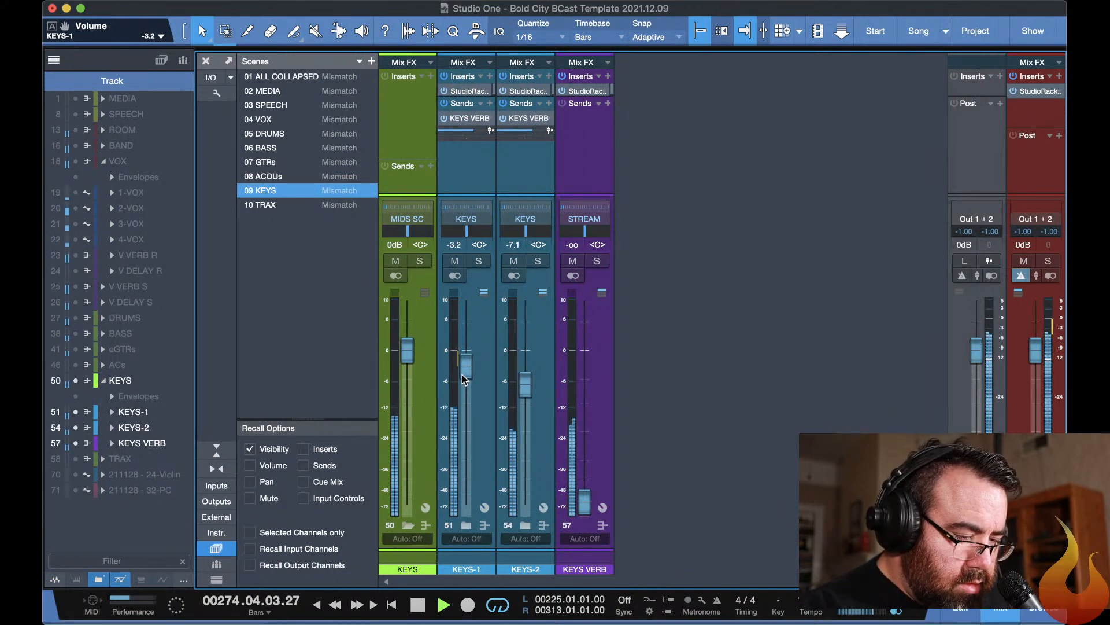
# Recall the 10 TRAX scene, solo the TRAX bus and raise the tMAIN fader to about -10.8 dB during playback.
pyautogui.click(276, 206)
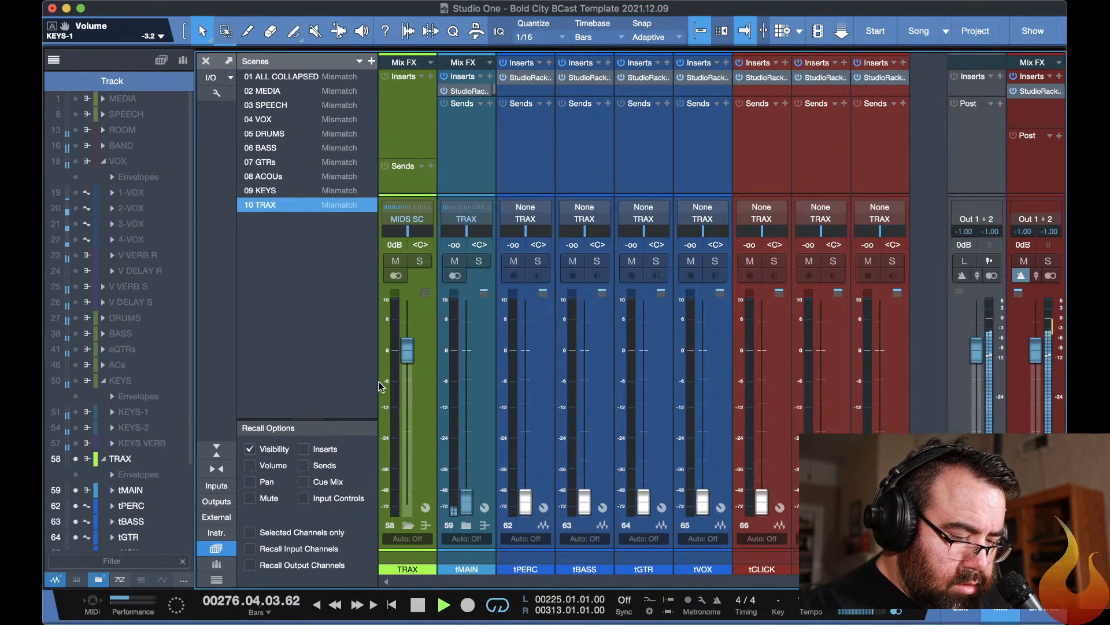
pyautogui.press('space')
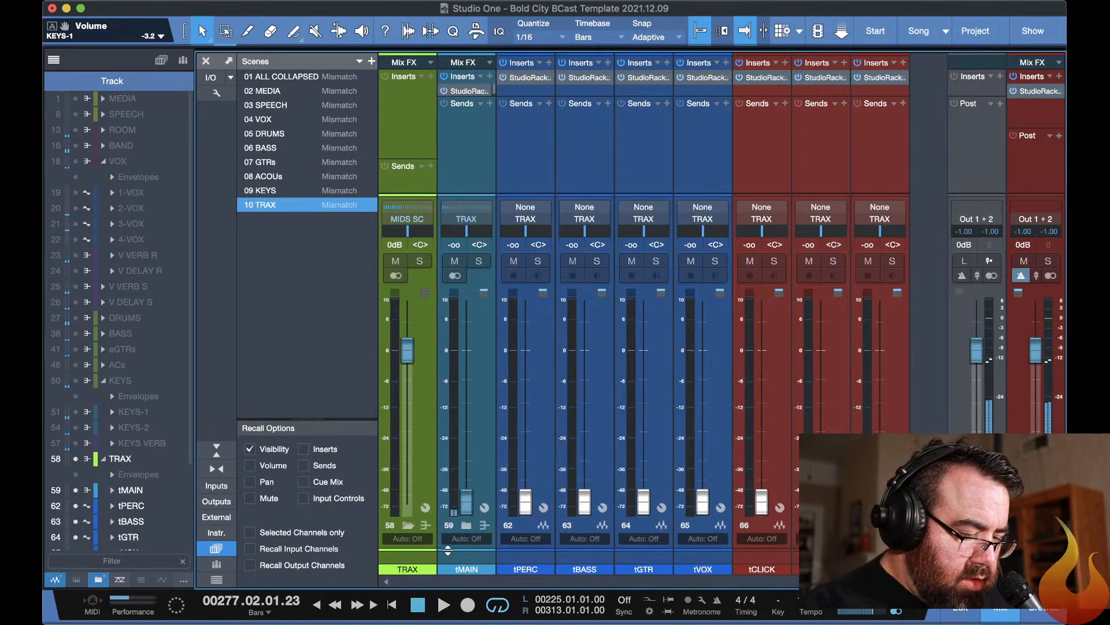
pyautogui.click(408, 524)
pyautogui.click(408, 525)
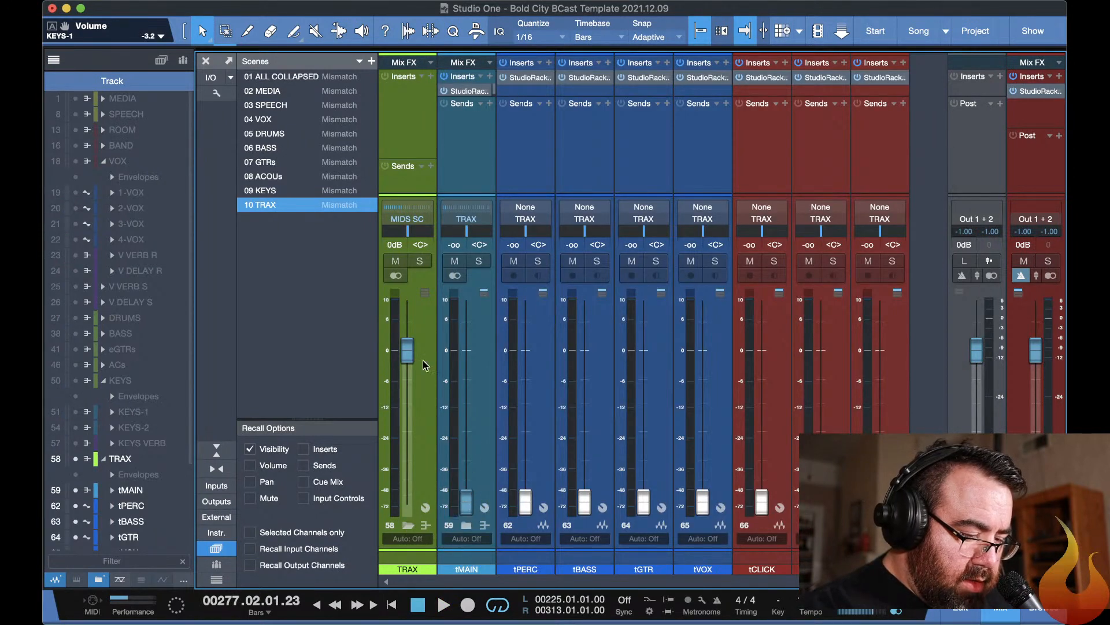
pyautogui.click(420, 266)
pyautogui.press('space')
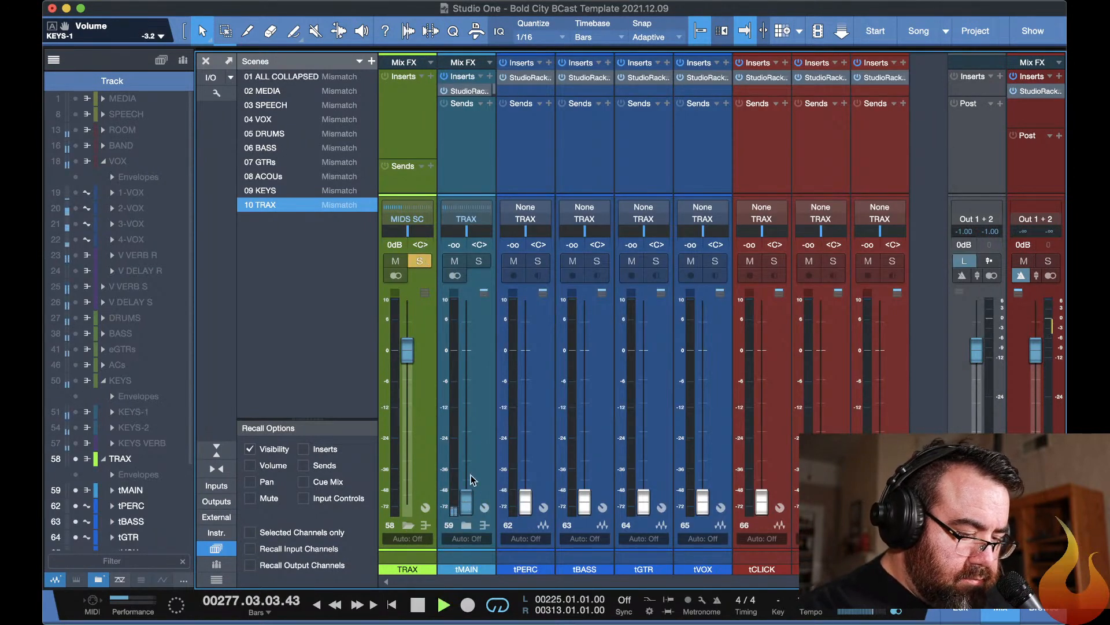
pyautogui.moveTo(469, 500); pyautogui.dragTo(452, 397)
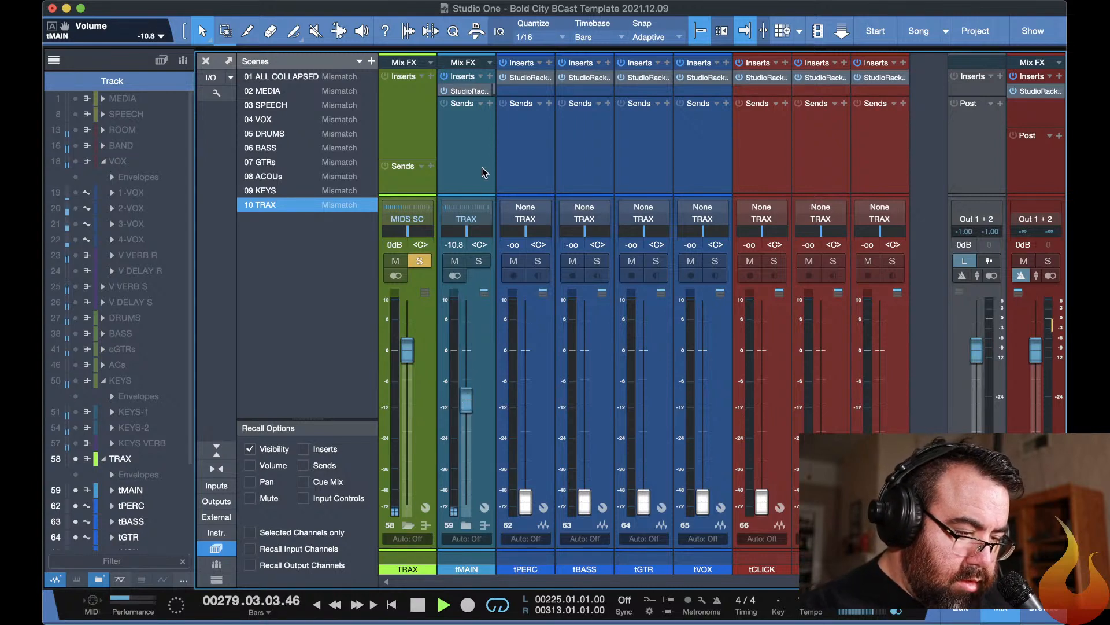
# Try about 19.2 dB of StudioRack input gain on tMAIN, bring it back to -0.6 dB and unsolo the TRAX bus.
pyautogui.click(463, 91)
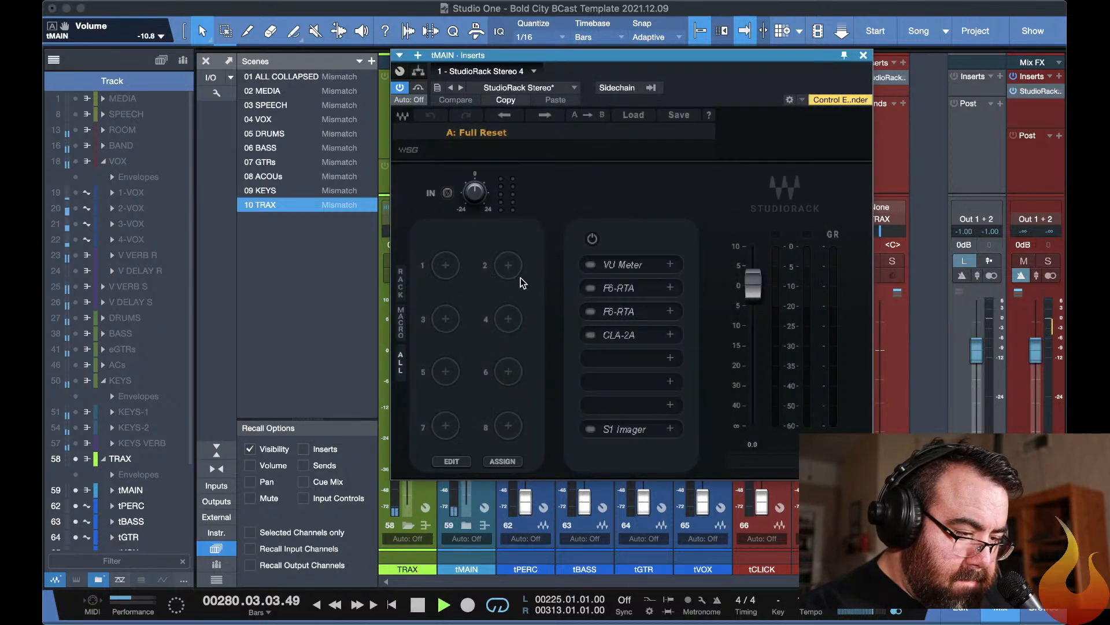
pyautogui.moveTo(474, 193); pyautogui.dragTo(474, 145)
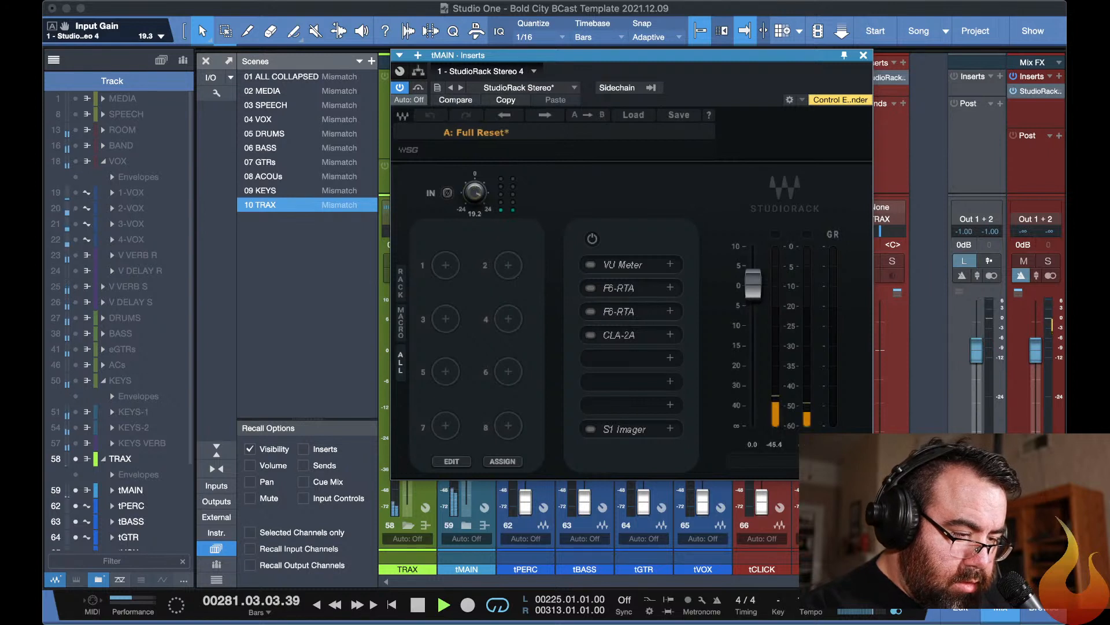
pyautogui.moveTo(474, 193); pyautogui.dragTo(475, 197)
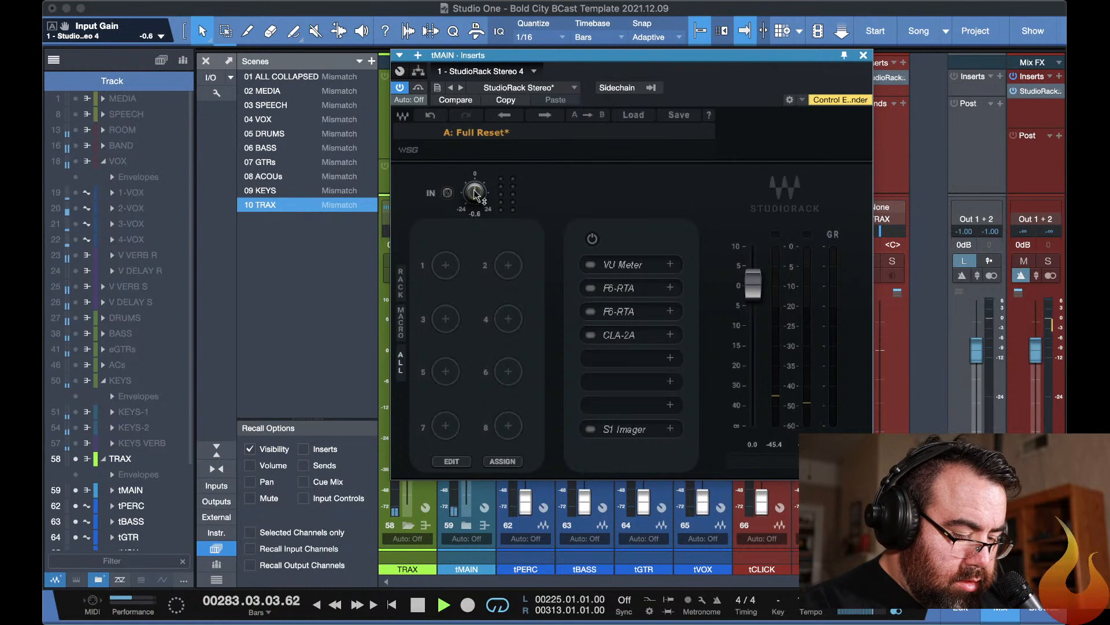
pyautogui.press('super+w')
pyautogui.press('super+w')
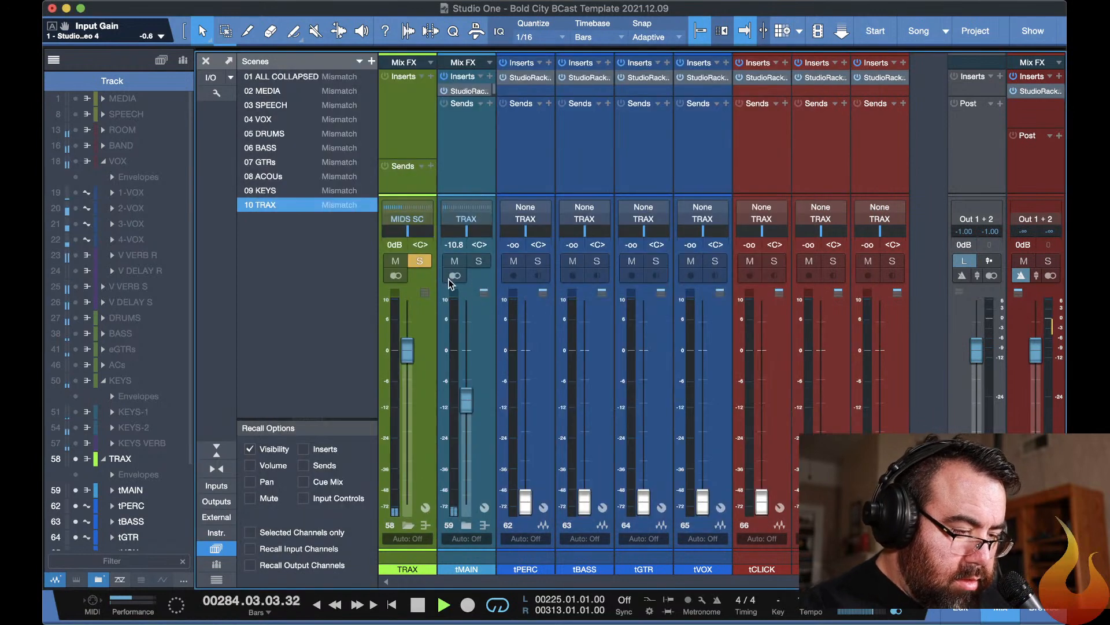
pyautogui.click(421, 262)
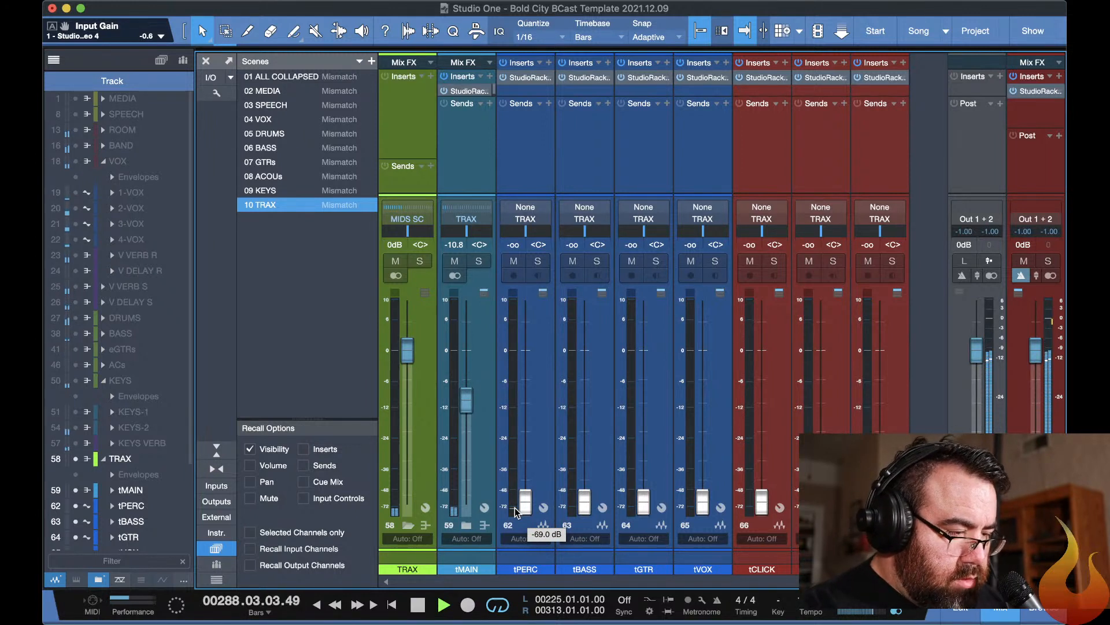
# Show the main channel groups and lower the output gain of the ROOM channel's StudioRack to -7.1 dB.
pyautogui.hotkey('ctrl', '1')
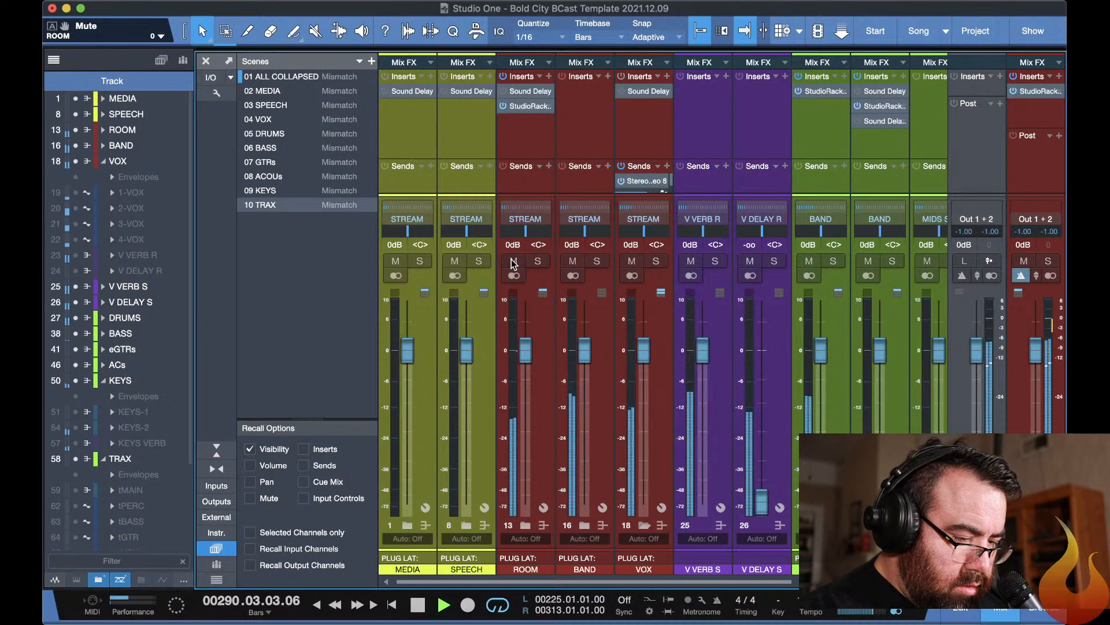
pyautogui.click(524, 111)
pyautogui.doubleClick(524, 107)
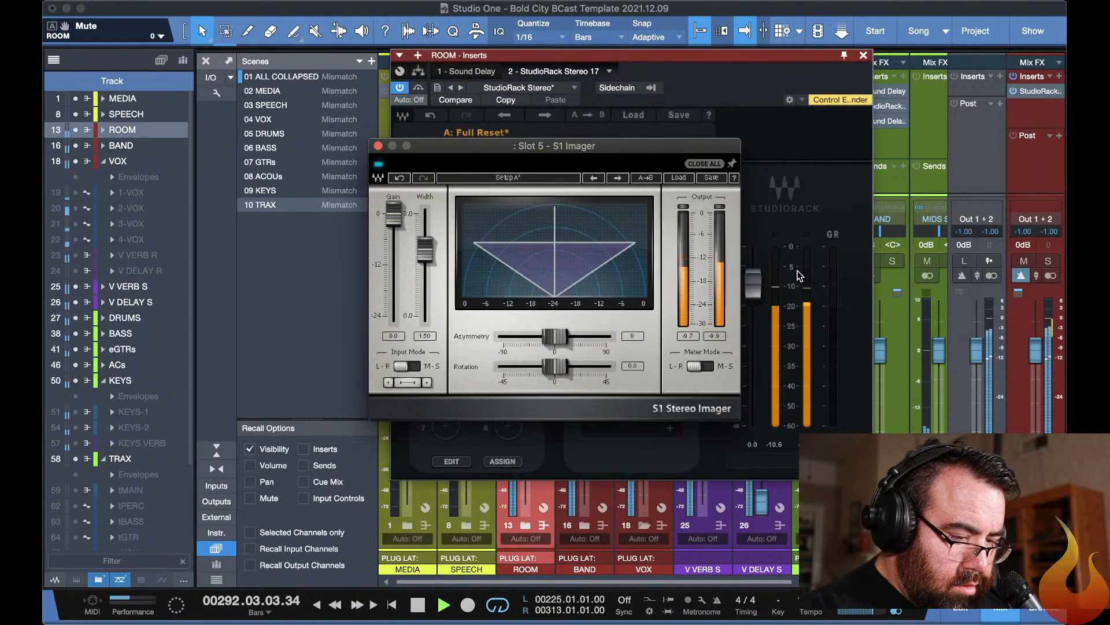
pyautogui.moveTo(753, 283); pyautogui.dragTo(755, 309)
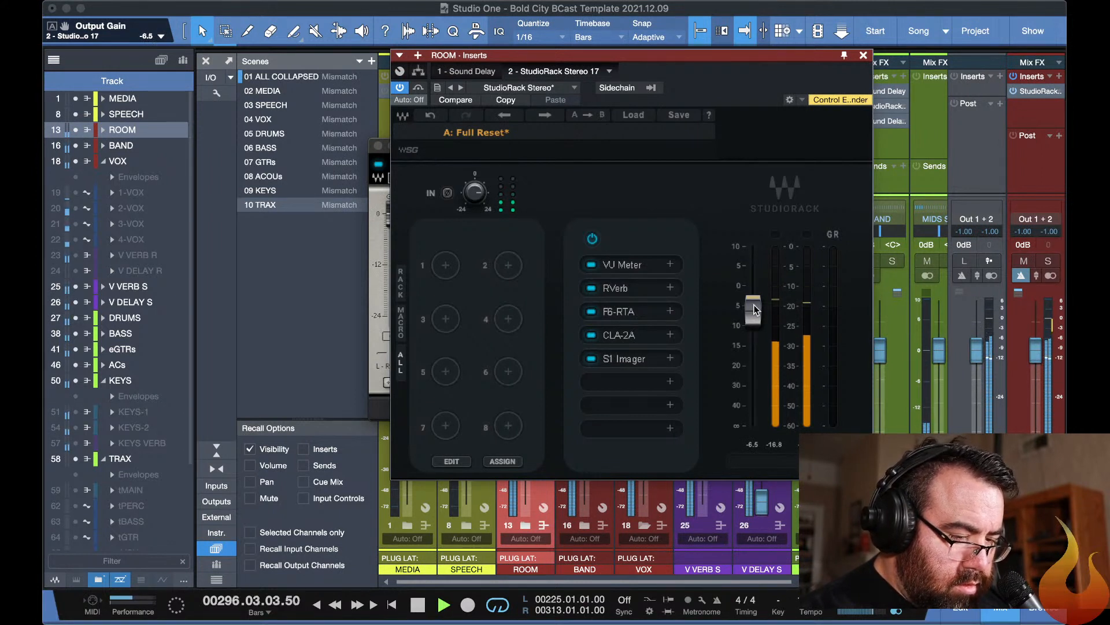
pyautogui.moveTo(755, 310)
pyautogui.mouseDown()
pyautogui.moveTo(754, 425)
pyautogui.moveTo(754, 312)
pyautogui.mouseUp()
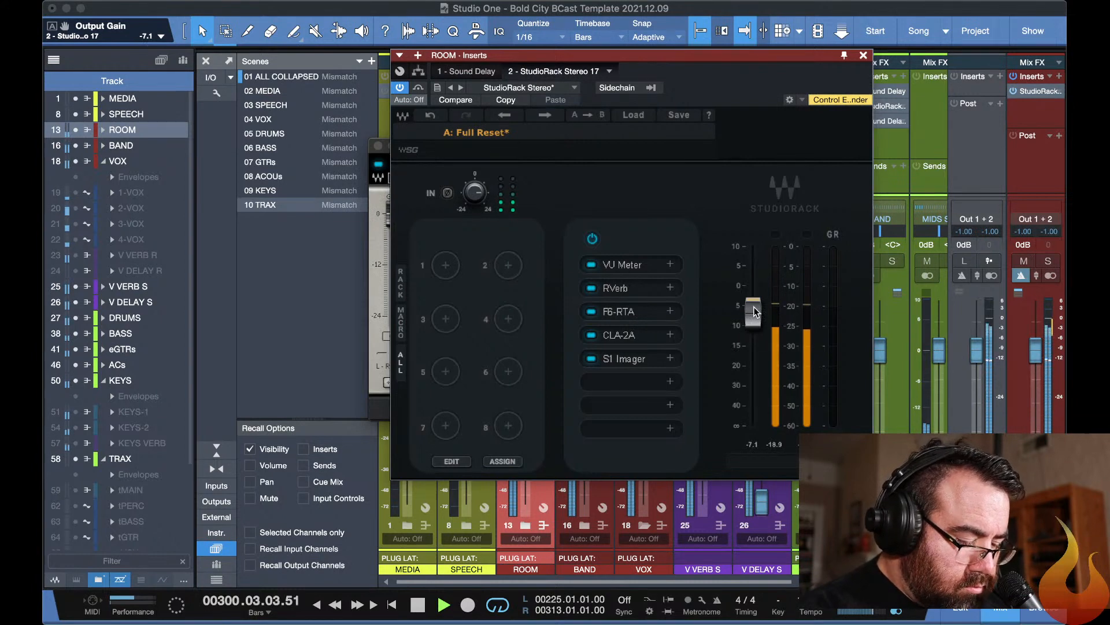
pyautogui.press('super+w')
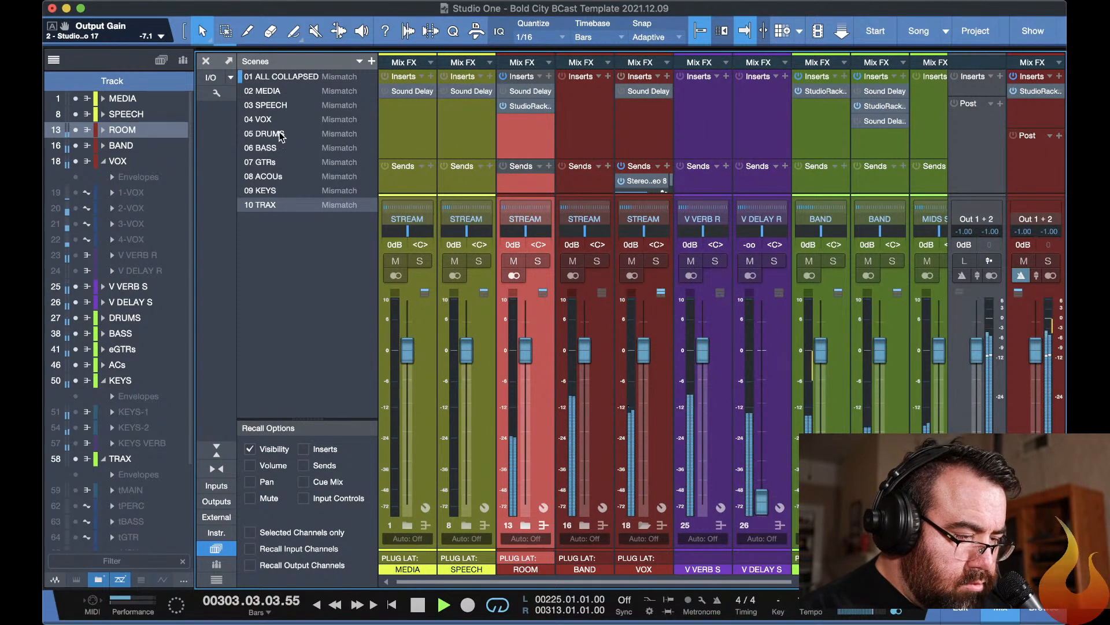
# Recall the 09 KEYS scene, stop playback and save the song.
pyautogui.click(277, 191)
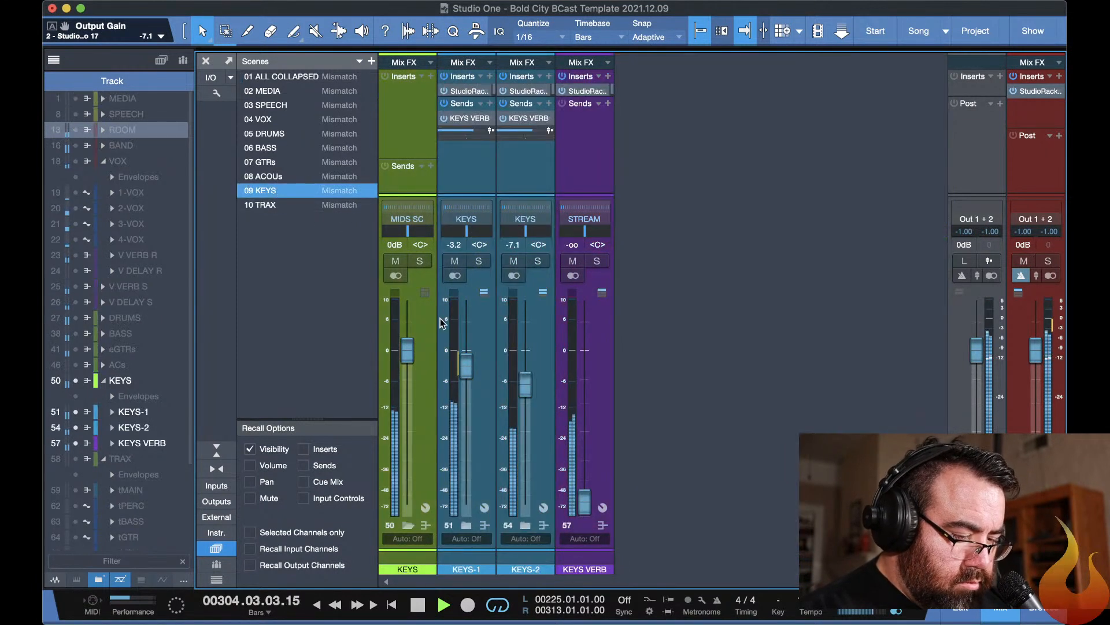
pyautogui.press('space')
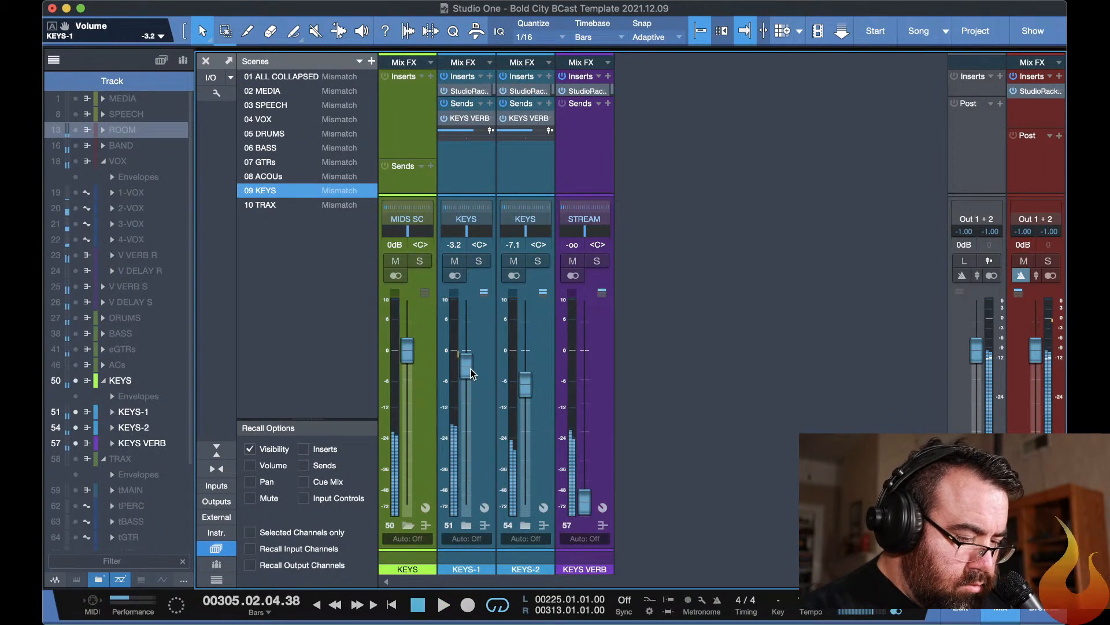
pyautogui.press('F11')
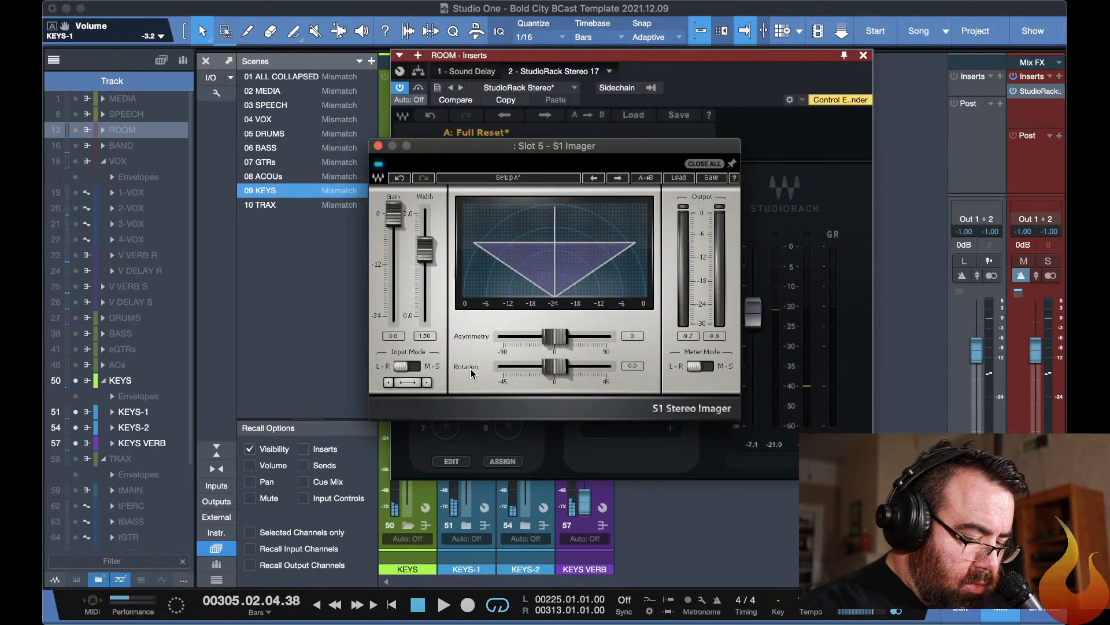
pyautogui.press('F11')
pyautogui.press('super+s')
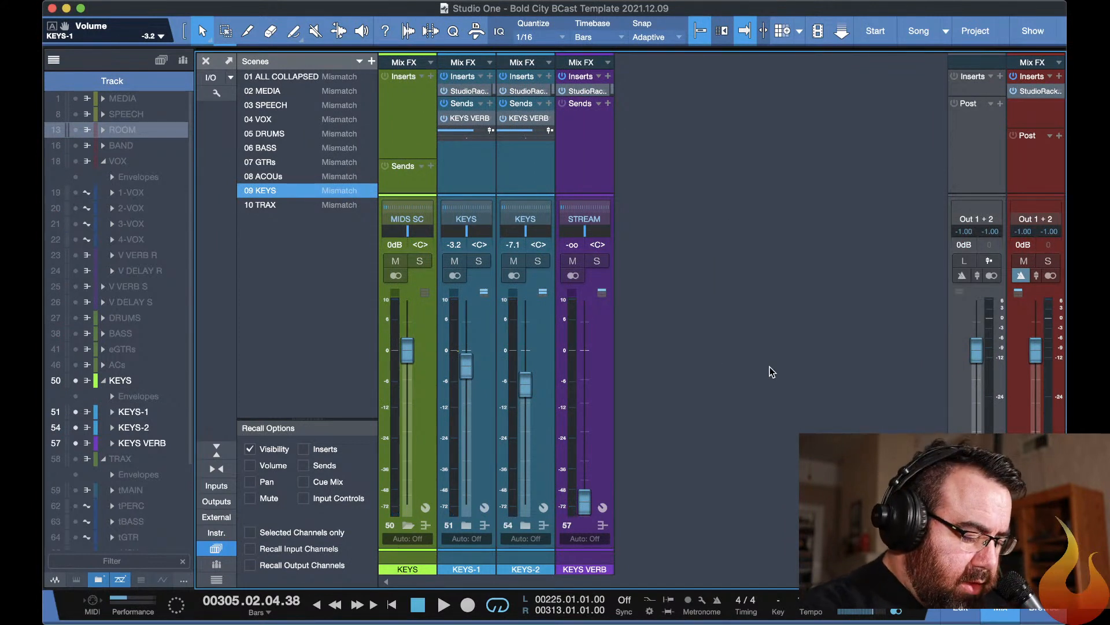
# Recall the 01 ALL COLLAPSED scene and hide the track list beside the mixer.
pyautogui.hotkey('ctrl', '1')
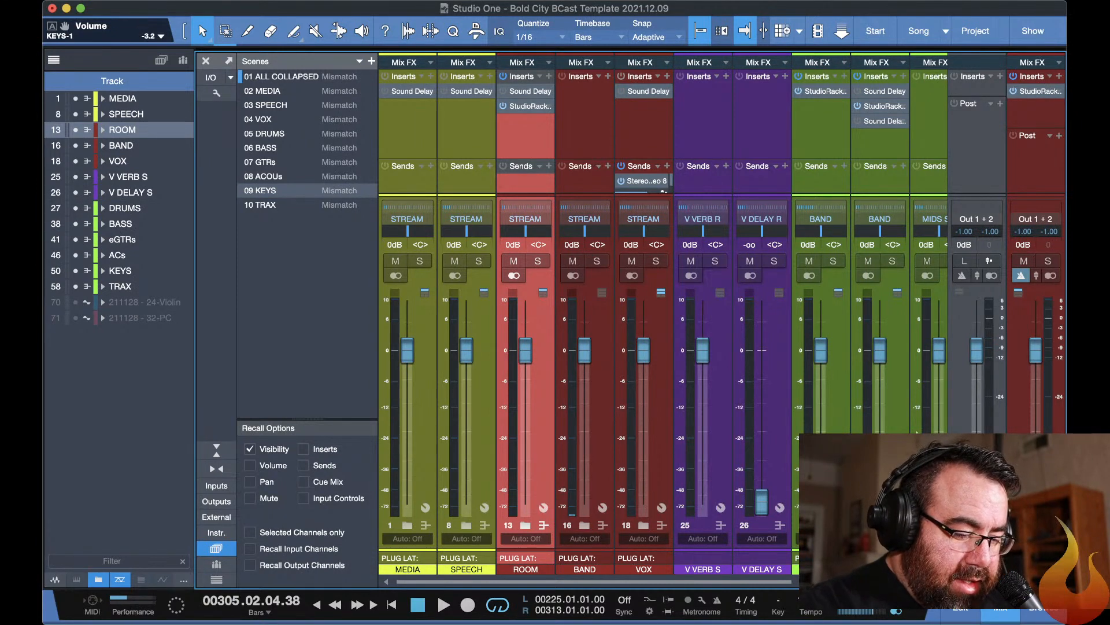
pyautogui.hscroll(4, 917, 431)
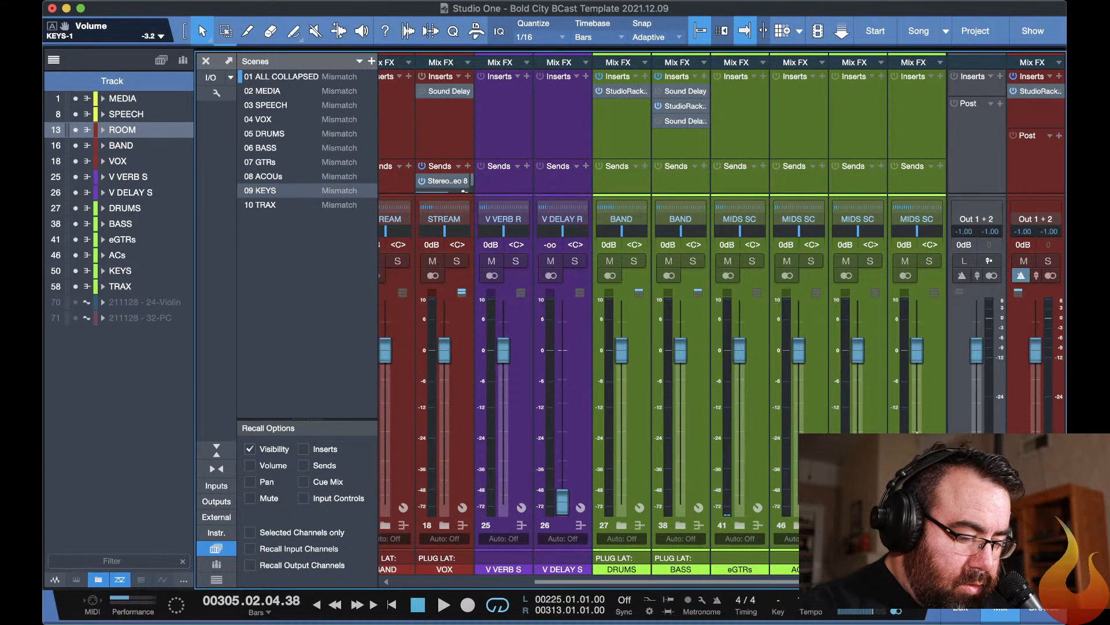
pyautogui.hscroll(-4, 568, 508)
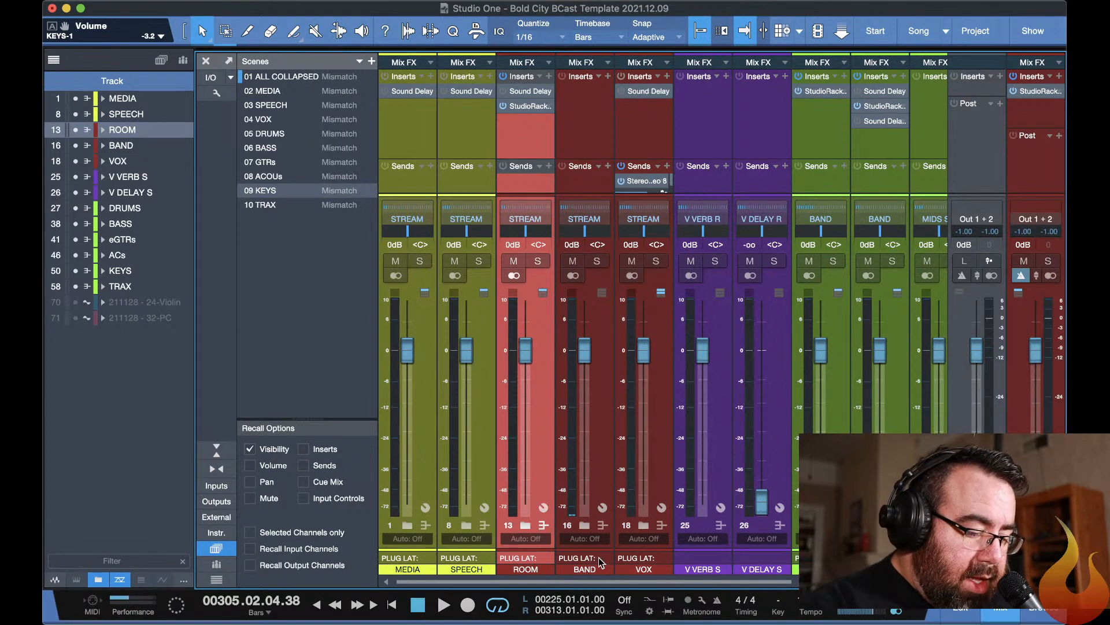
pyautogui.hscroll(5, 600, 561)
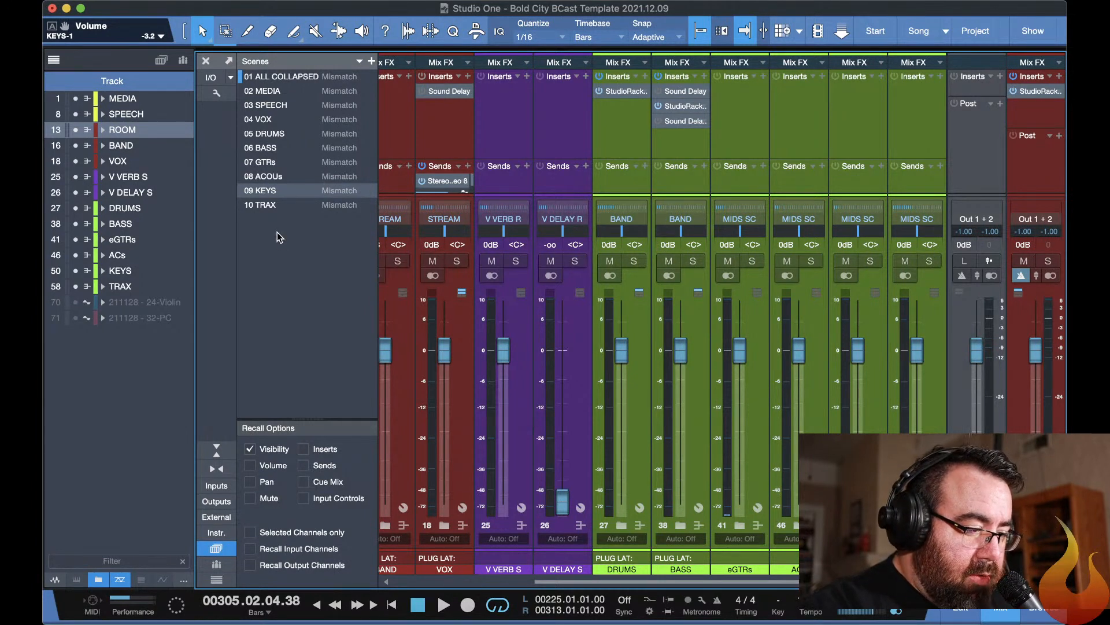
pyautogui.click(54, 60)
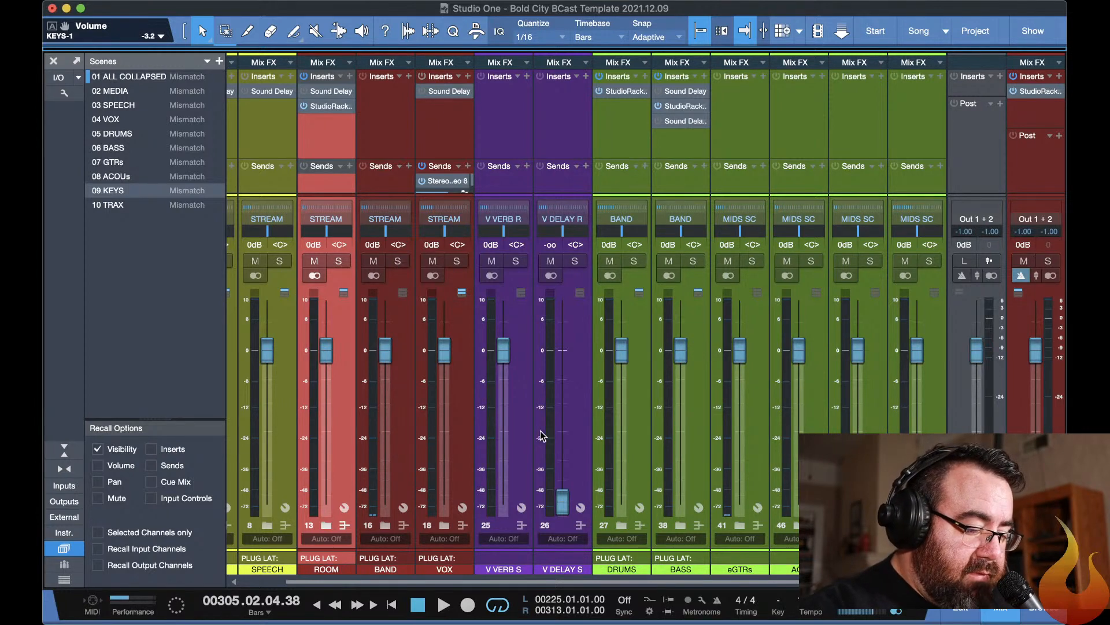
# Expand the BAND folder in the mixer to reveal the MIDS SC channel and select the eGTRs channel.
pyautogui.click(385, 526)
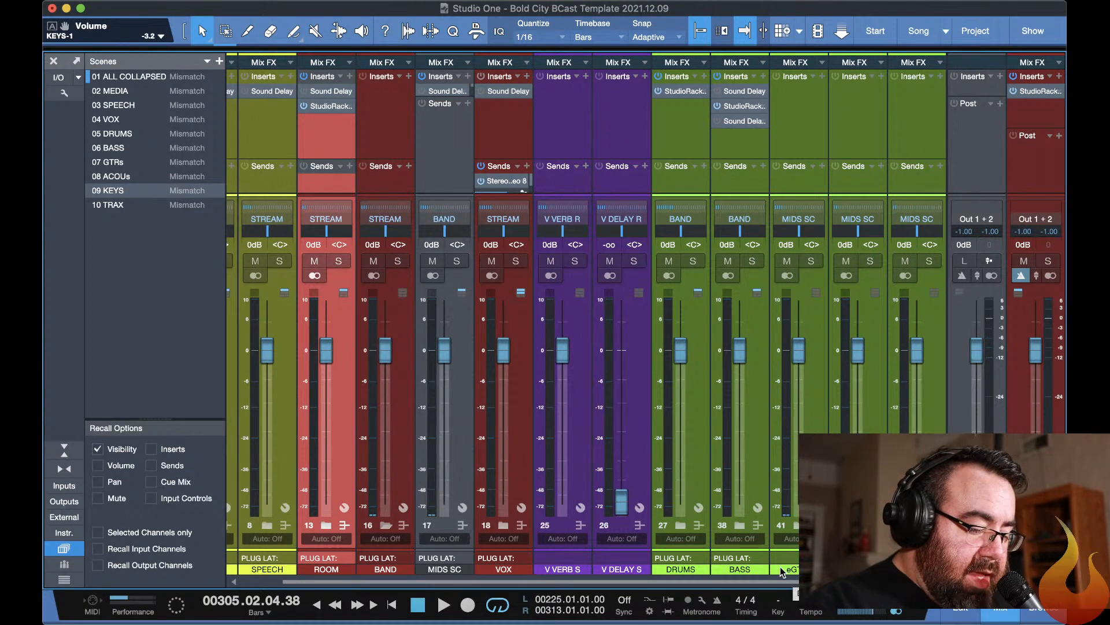
pyautogui.hscroll(1, 742, 569)
pyautogui.click(743, 570)
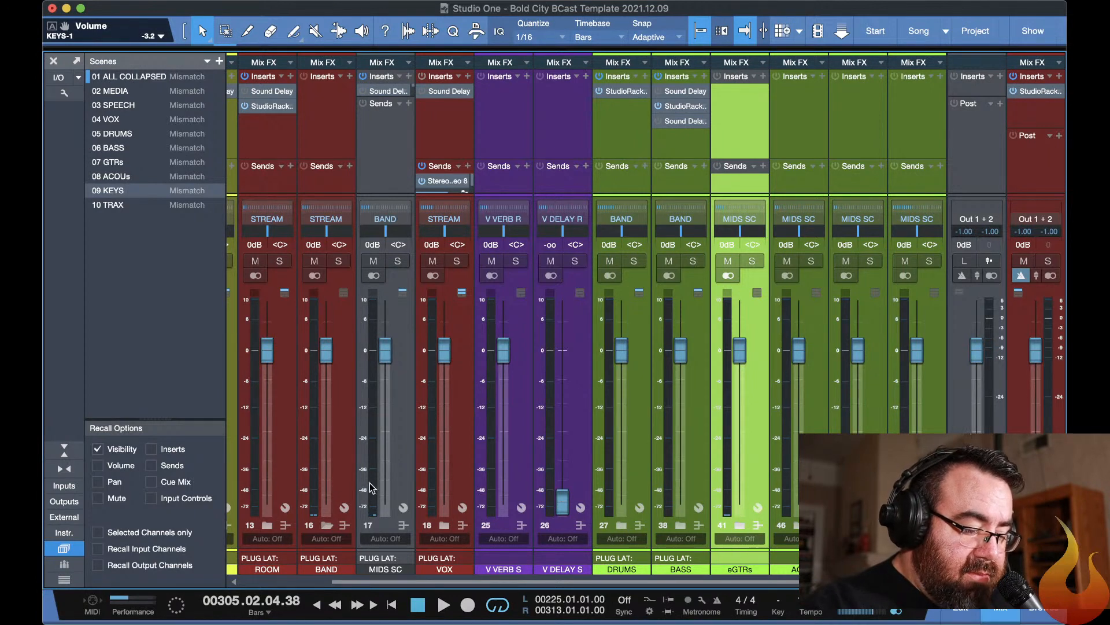
# Enlarge the mixer's insert area and extend the MIDS SC insert list to show all four of its plug-ins.
pyautogui.hscroll(-3, 381, 503)
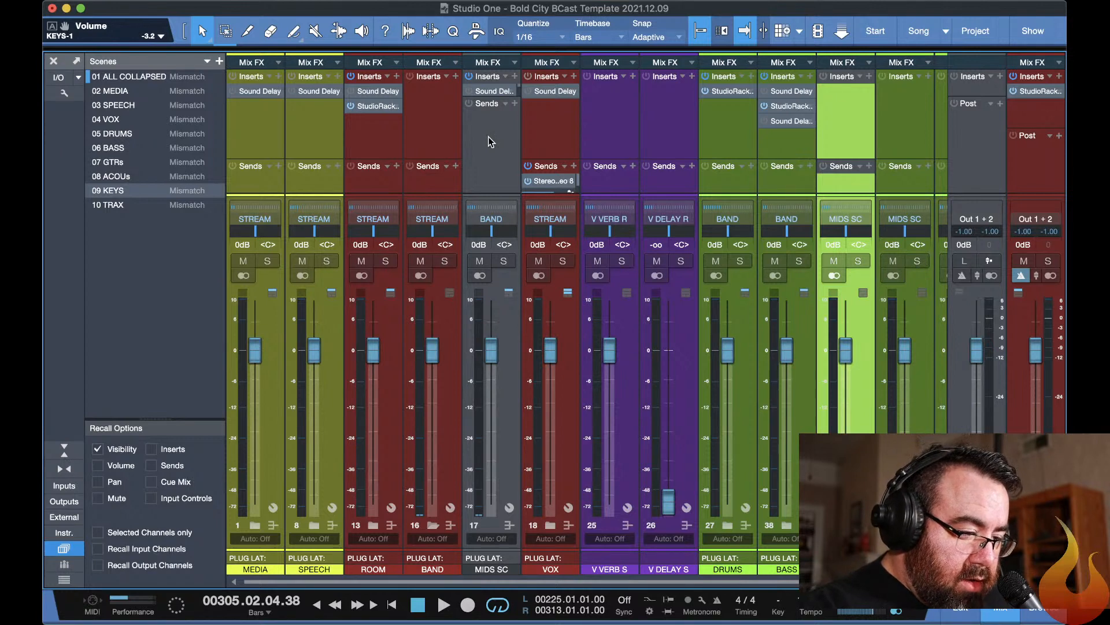
pyautogui.hscroll(1, 489, 136)
pyautogui.hscroll(-1, 488, 137)
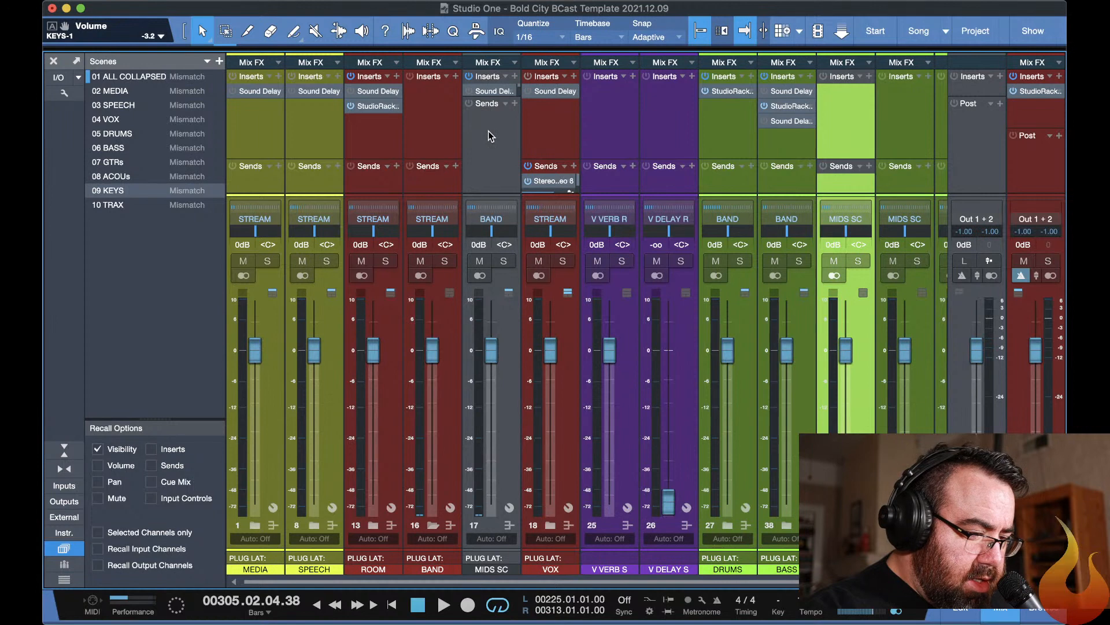
pyautogui.moveTo(491, 194)
pyautogui.mouseDown()
pyautogui.moveTo(495, 236)
pyautogui.moveTo(494, 206)
pyautogui.mouseUp()
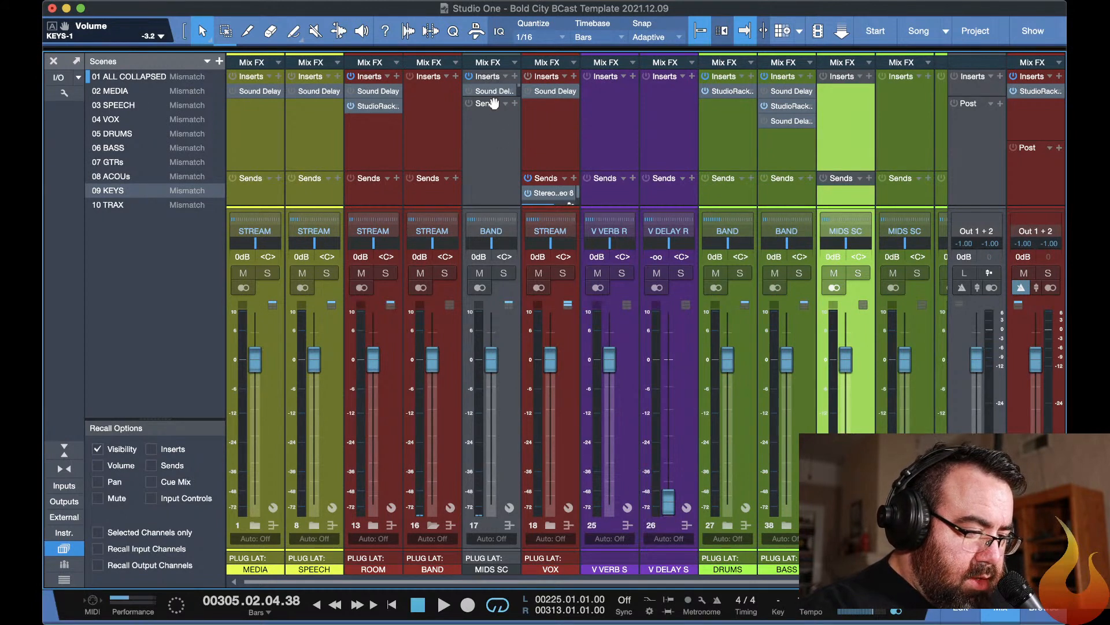
pyautogui.moveTo(492, 103); pyautogui.dragTo(491, 155)
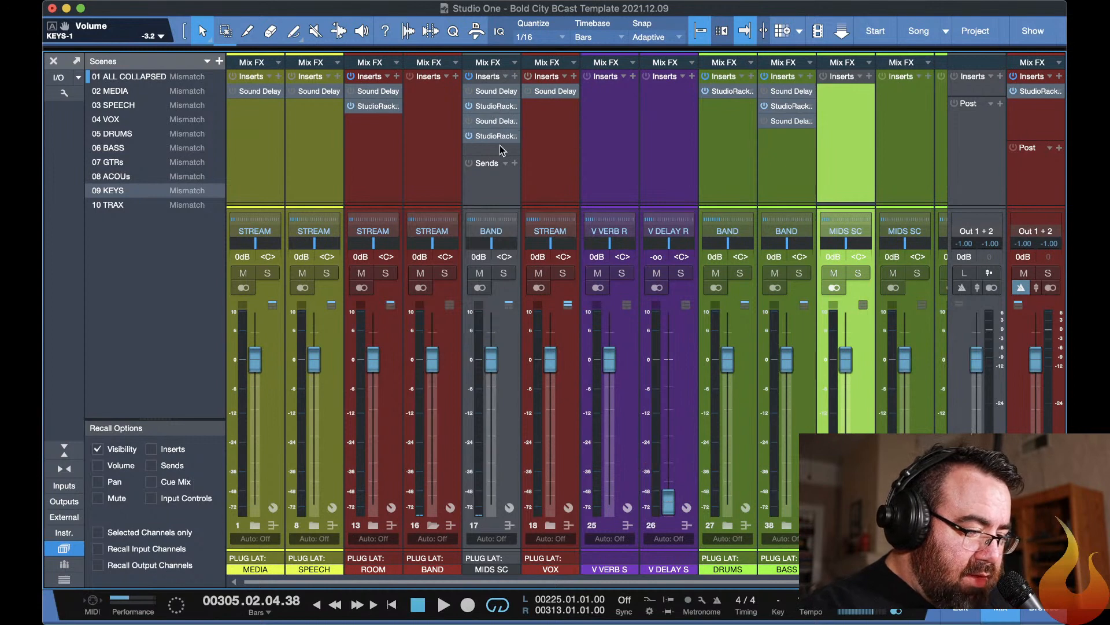
# Open the first StudioRack on MIDS SC and inspect its sidechain source list without changing the source.
pyautogui.click(491, 107)
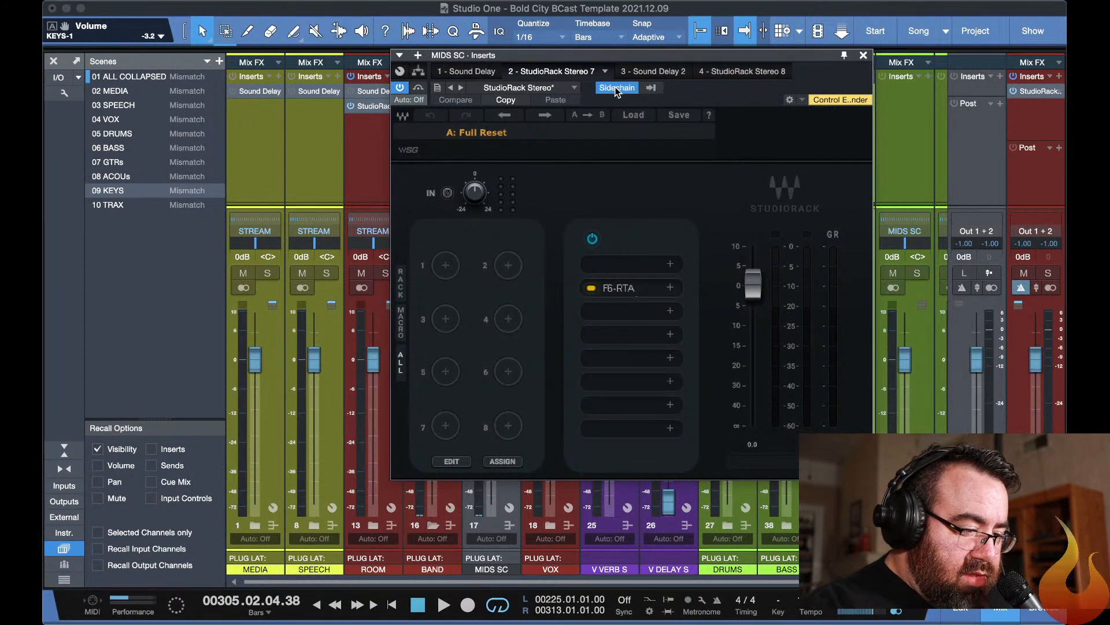
pyautogui.click(650, 87)
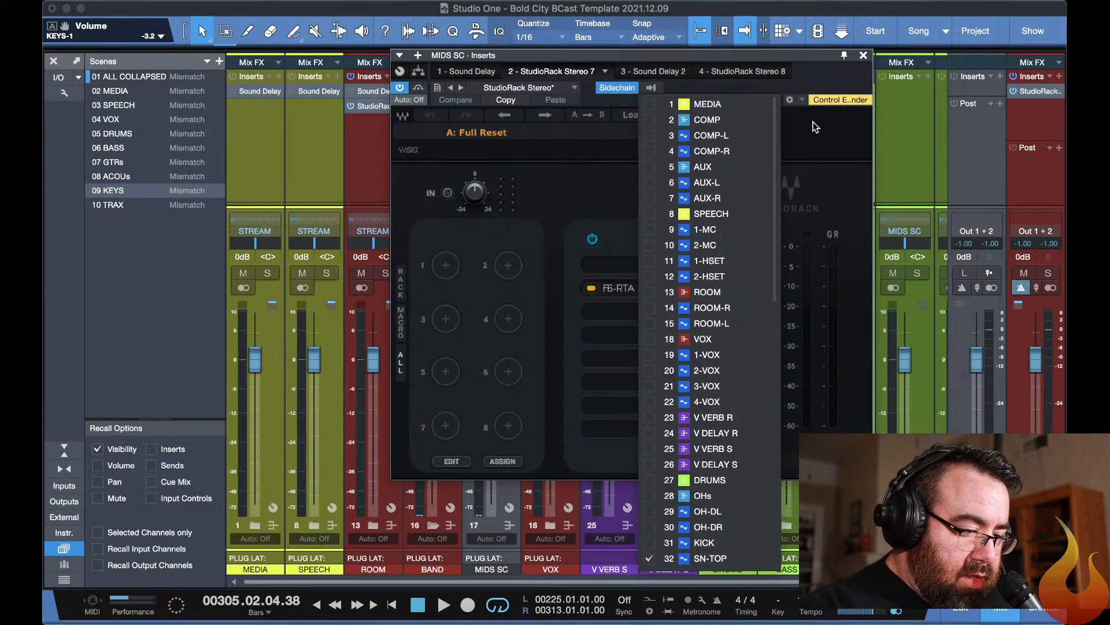
pyautogui.click(831, 75)
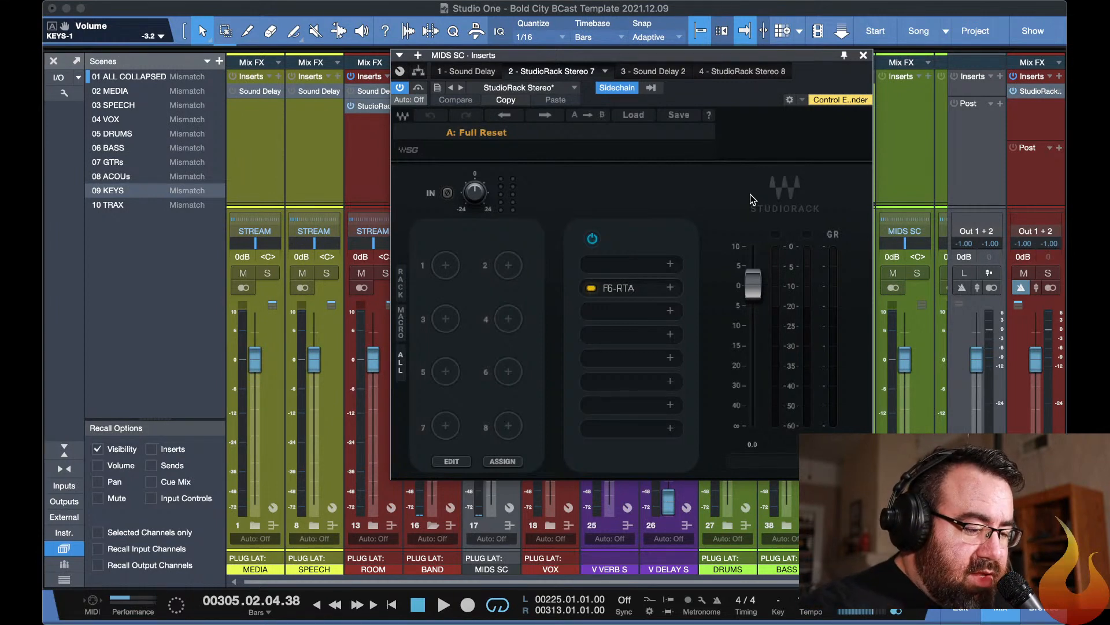
# Open the F6-RTA in the MIDS SC StudioRack, solo the MIDS SC channel and reposition the F6 so its band controls are visible.
pyautogui.click(635, 287)
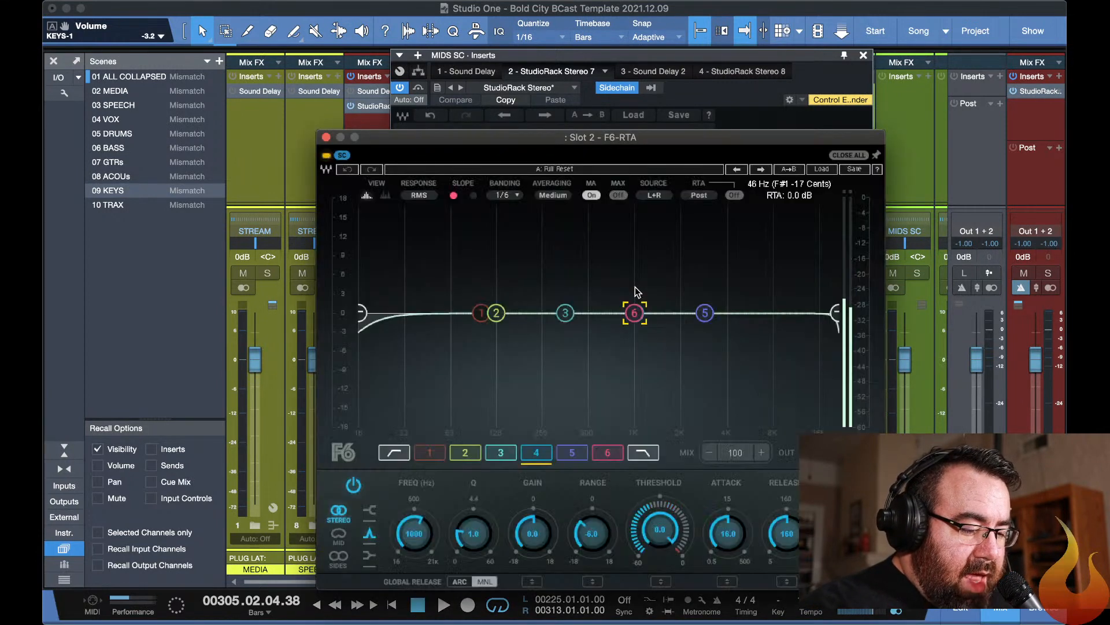
pyautogui.press('F11')
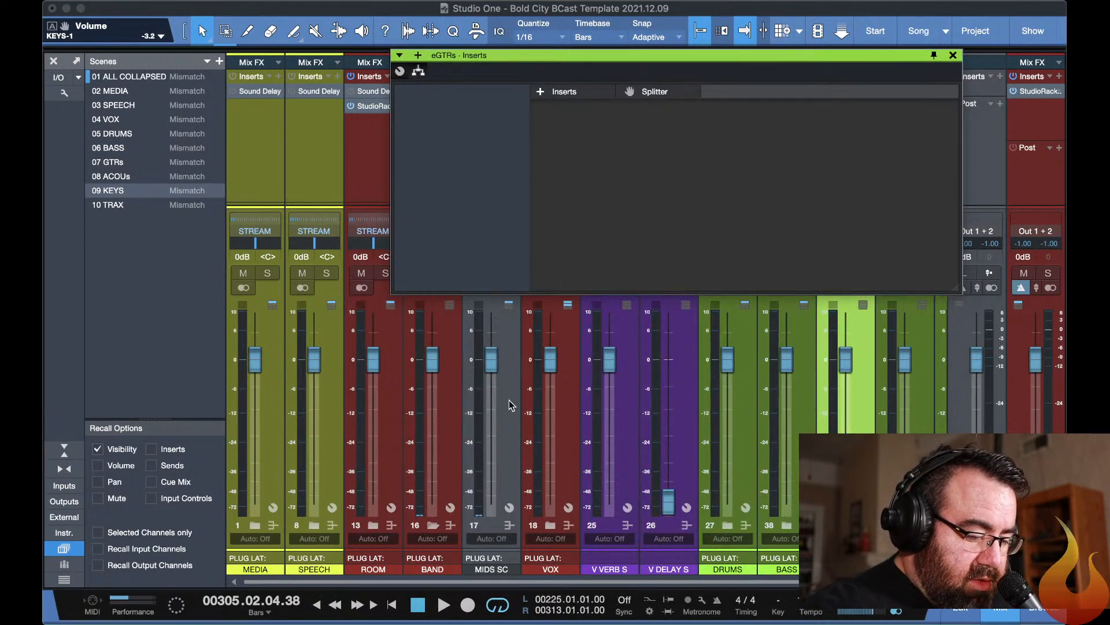
pyautogui.press('F11')
pyautogui.click(509, 431)
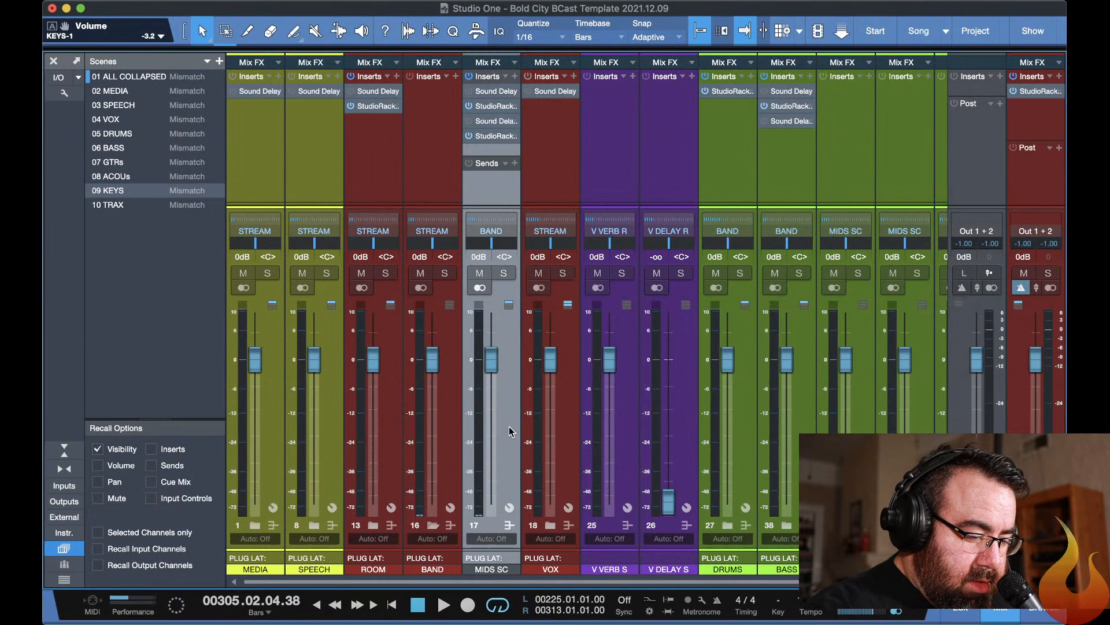
pyautogui.click(503, 274)
pyautogui.press('space')
pyautogui.press('F11')
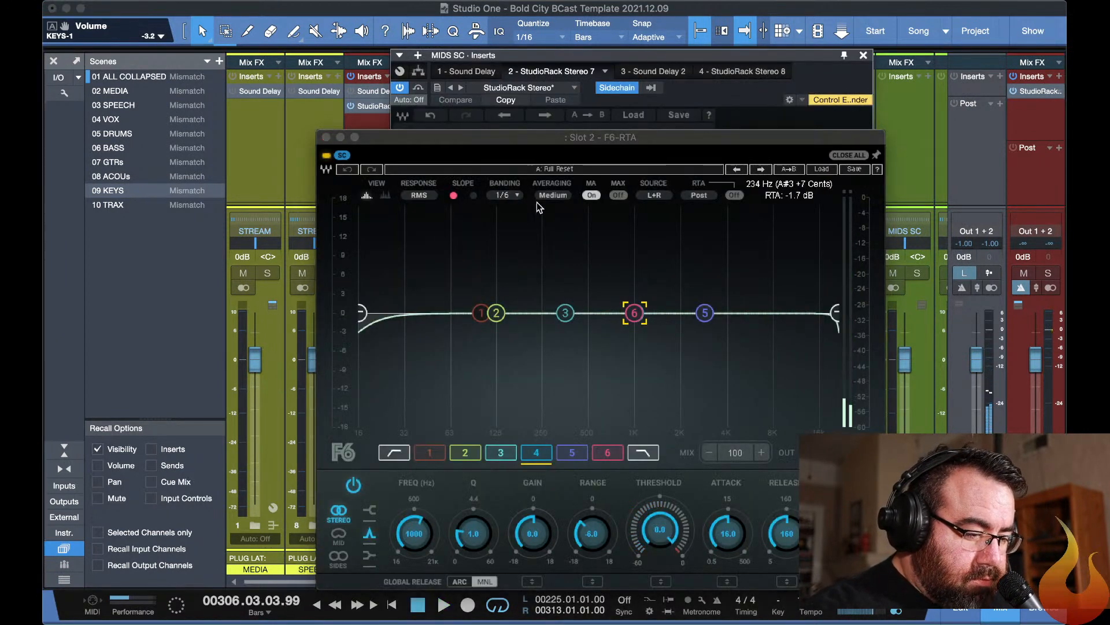
pyautogui.moveTo(557, 134); pyautogui.dragTo(473, 2)
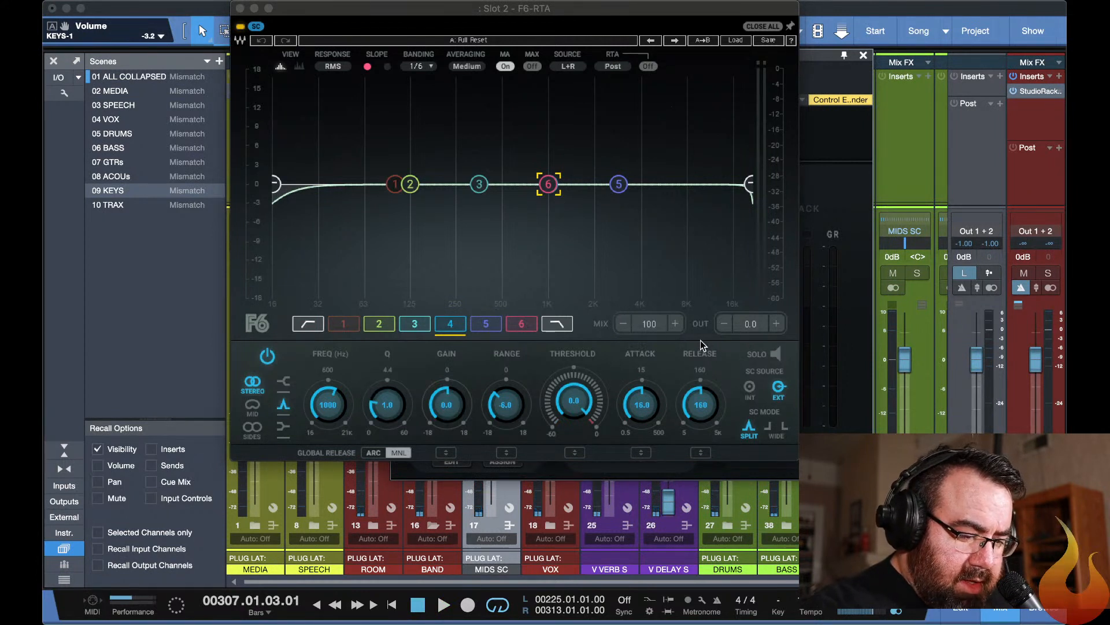
# Audition F6 band 4 in solo during playback, and solo band 6 with a Bell filter shape.
pyautogui.click(775, 354)
pyautogui.press('space')
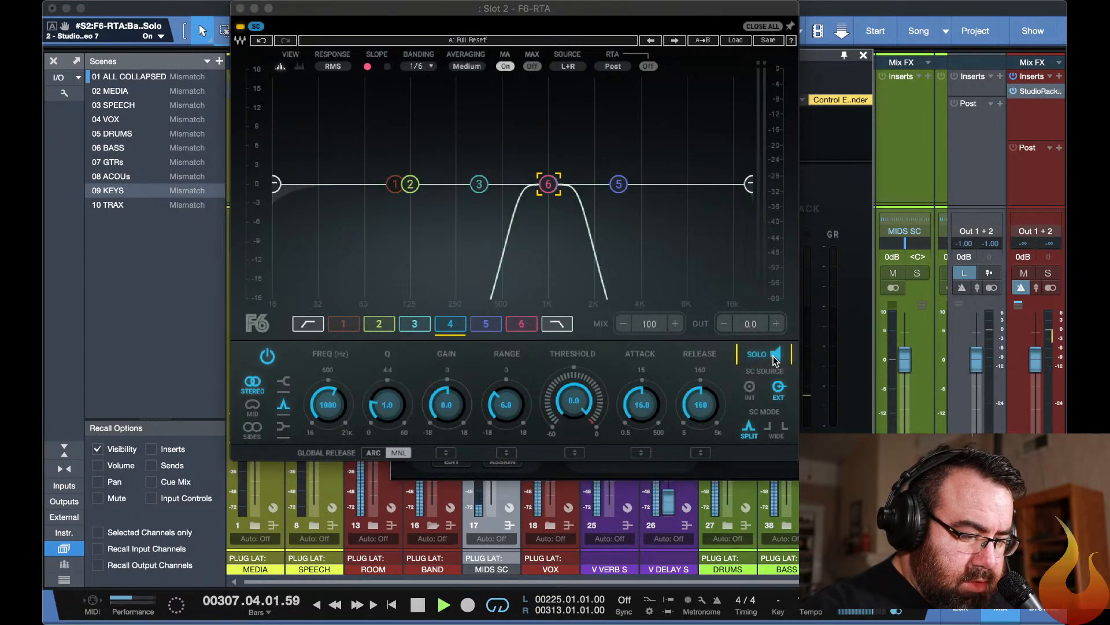
pyautogui.click(548, 185)
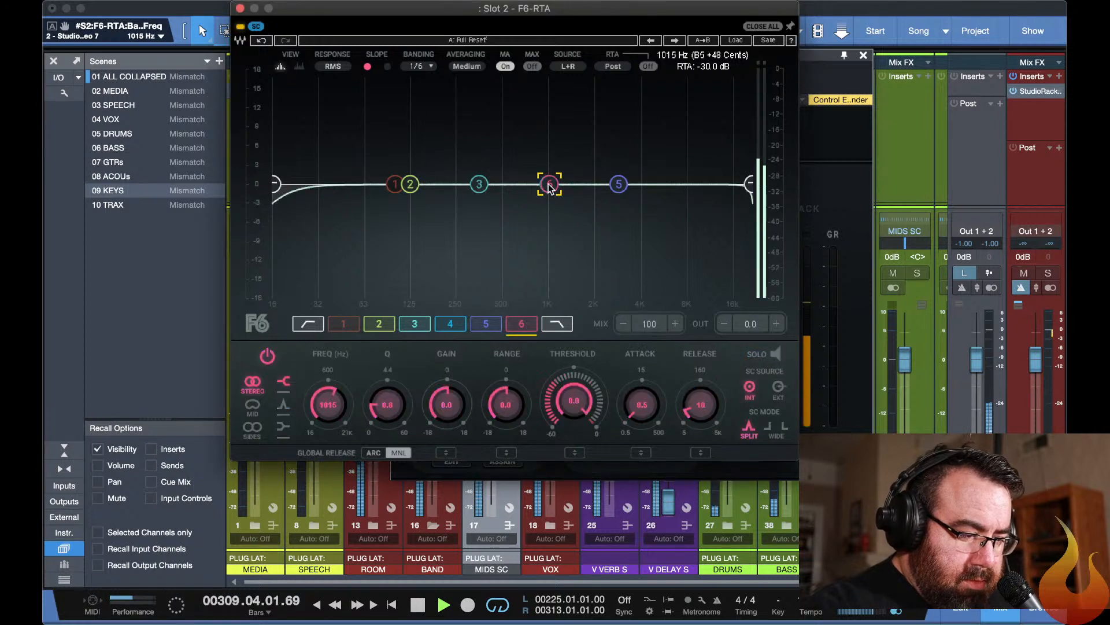
pyautogui.click(770, 354)
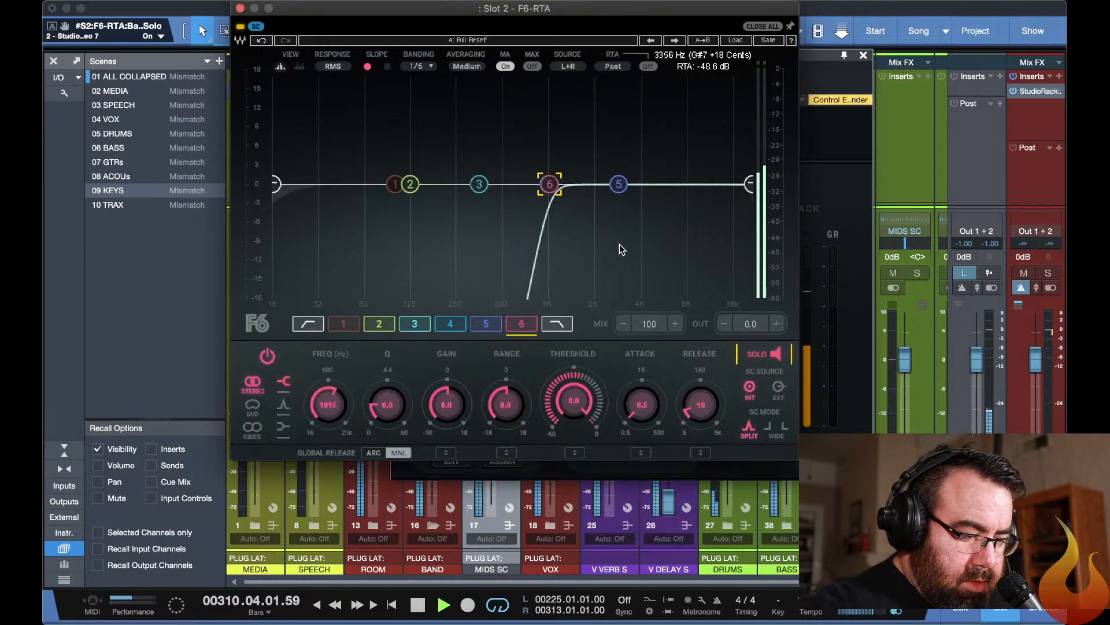
pyautogui.click(524, 324)
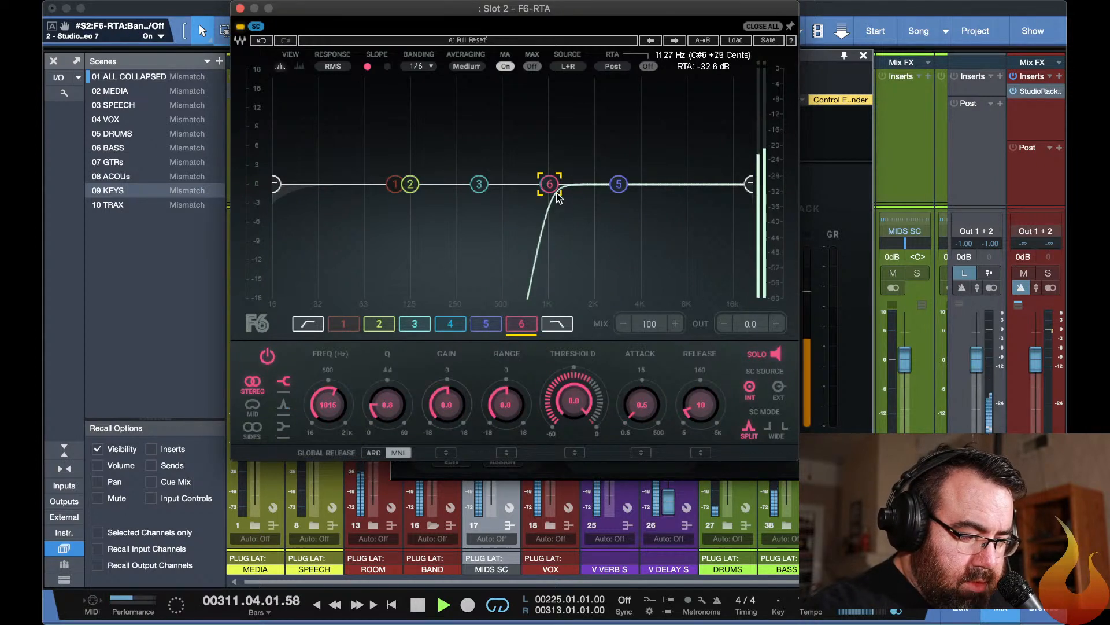
pyautogui.click(283, 407)
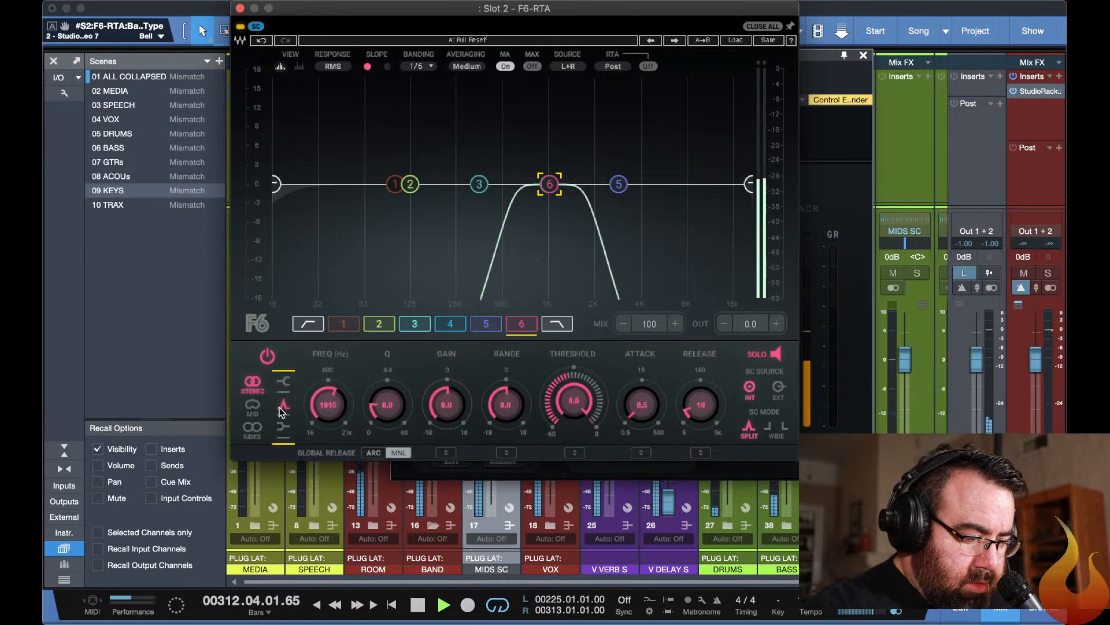
# Tune the soloed band 6 by ear to about 1039 Hz and switch its sidechain source to EXT.
pyautogui.moveTo(550, 184); pyautogui.dragTo(524, 184)
pyautogui.moveTo(544, 184); pyautogui.dragTo(549, 184)
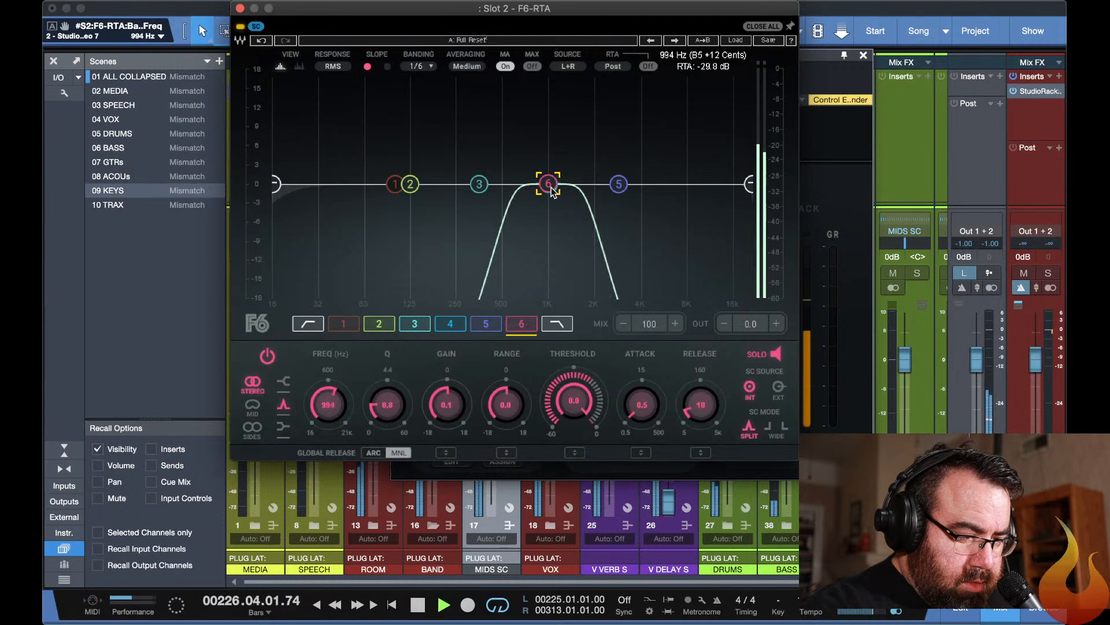
pyautogui.press('space')
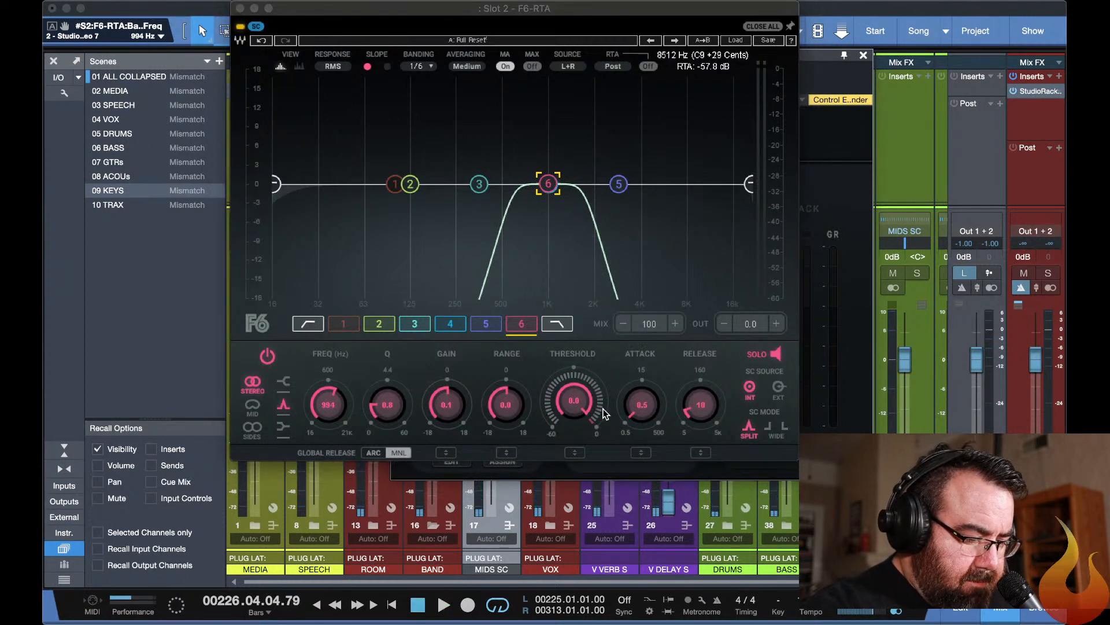
pyautogui.press('space')
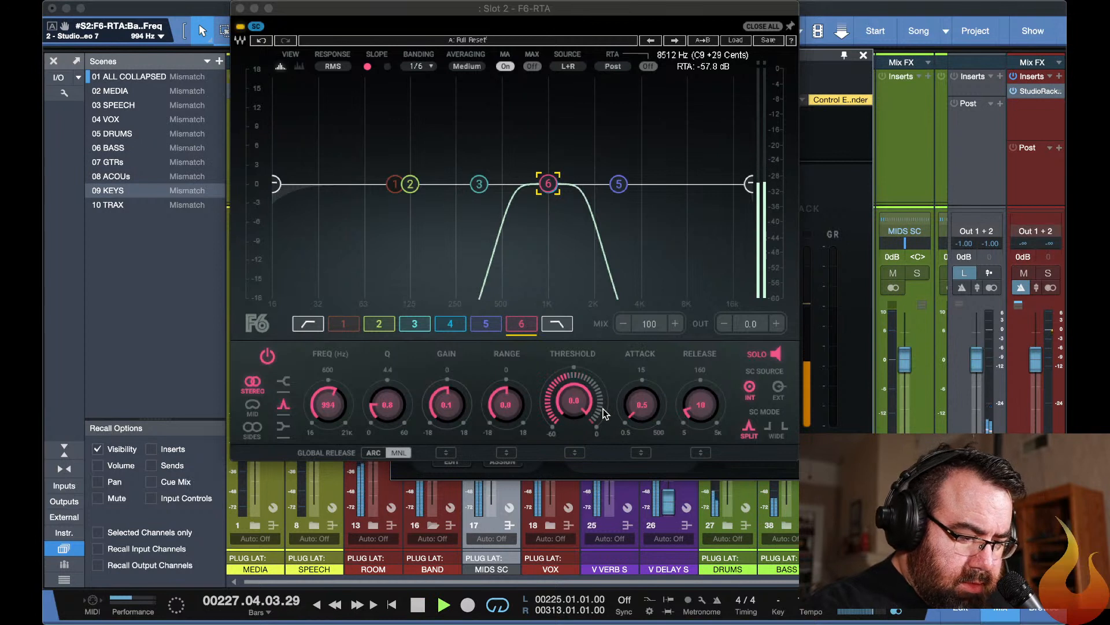
pyautogui.click(775, 390)
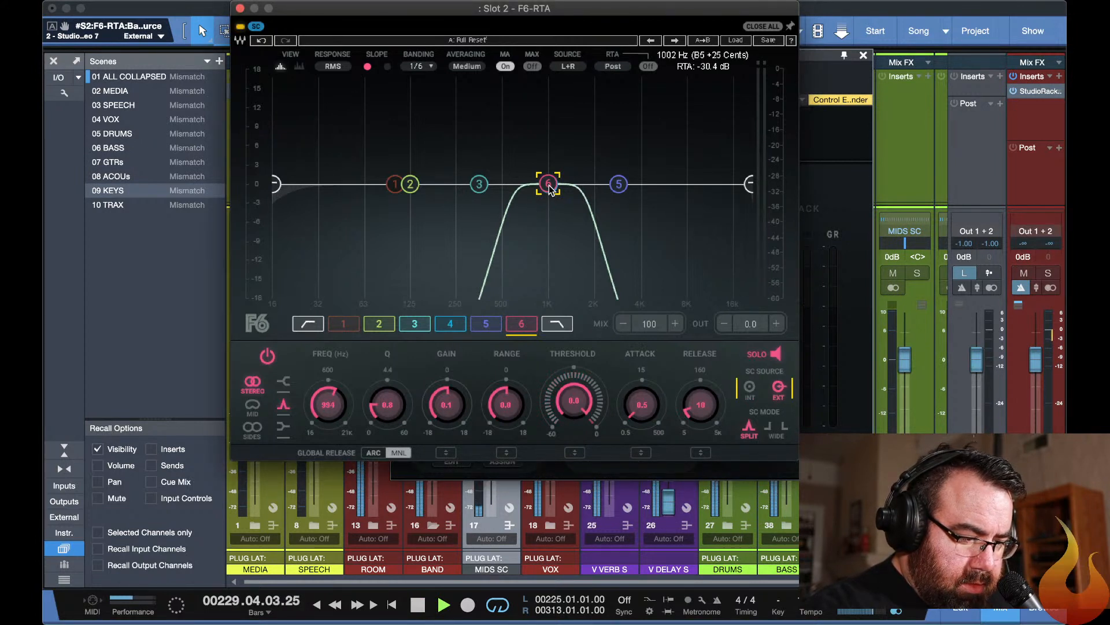
pyautogui.moveTo(550, 185)
pyautogui.mouseDown()
pyautogui.moveTo(504, 184)
pyautogui.moveTo(594, 180)
pyautogui.moveTo(551, 179)
pyautogui.mouseUp()
pyautogui.press('space')
# Unfold the DRUMS folder in the arrangement, set the loop range to bars 107–181 and play from about bar 120.
pyautogui.press('super+w')
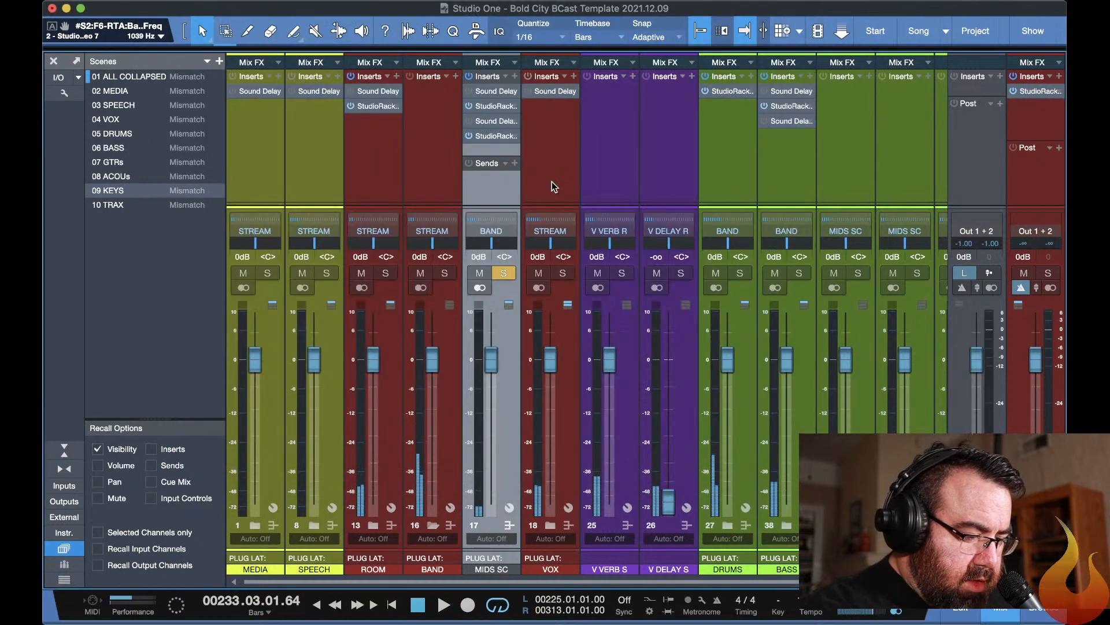
pyautogui.press('F3')
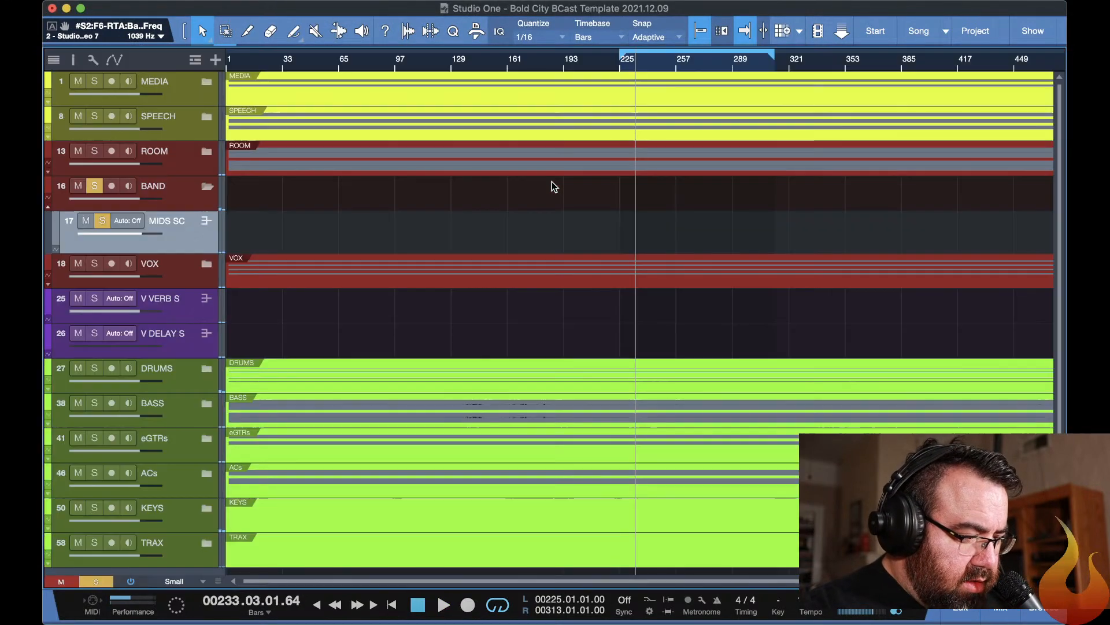
pyautogui.click(205, 372)
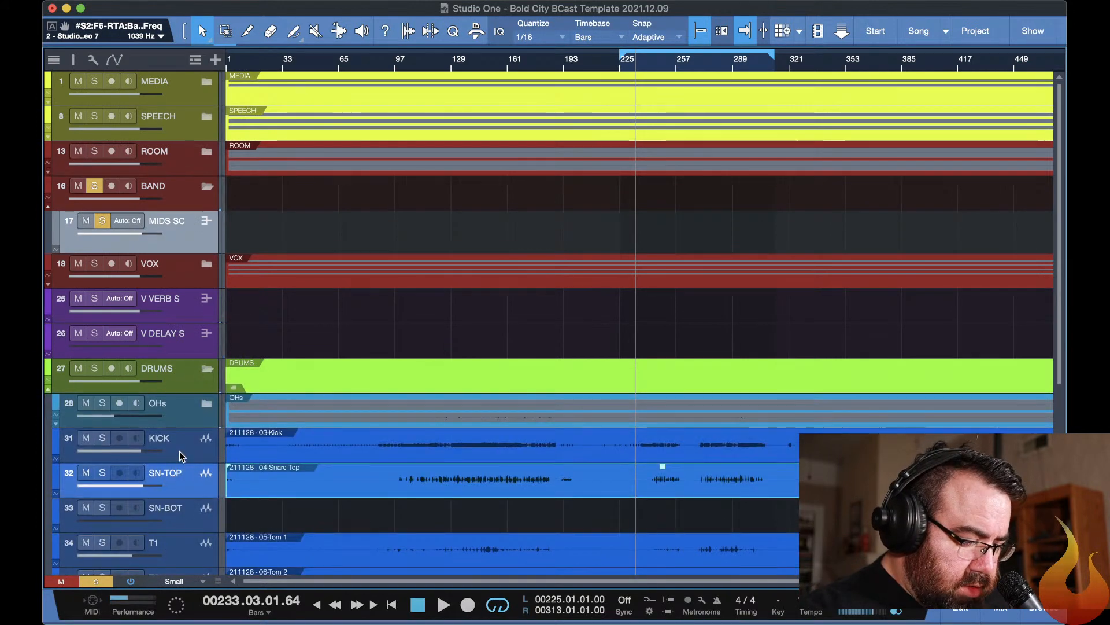
pyautogui.scroll(-3, 347, 324)
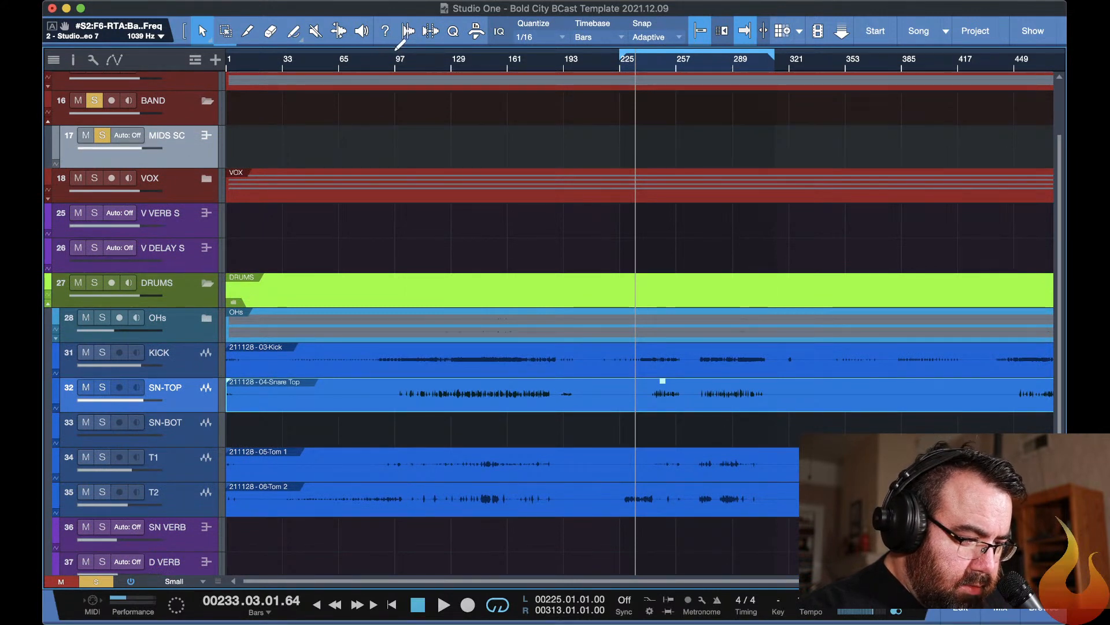
pyautogui.moveTo(396, 59); pyautogui.dragTo(541, 58)
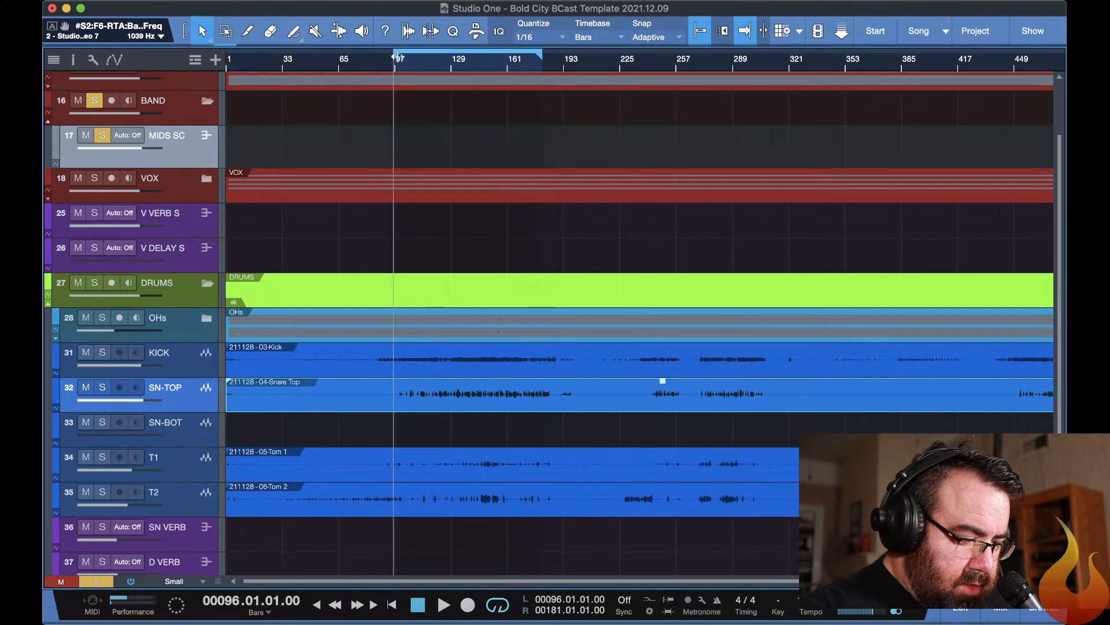
pyautogui.press('space')
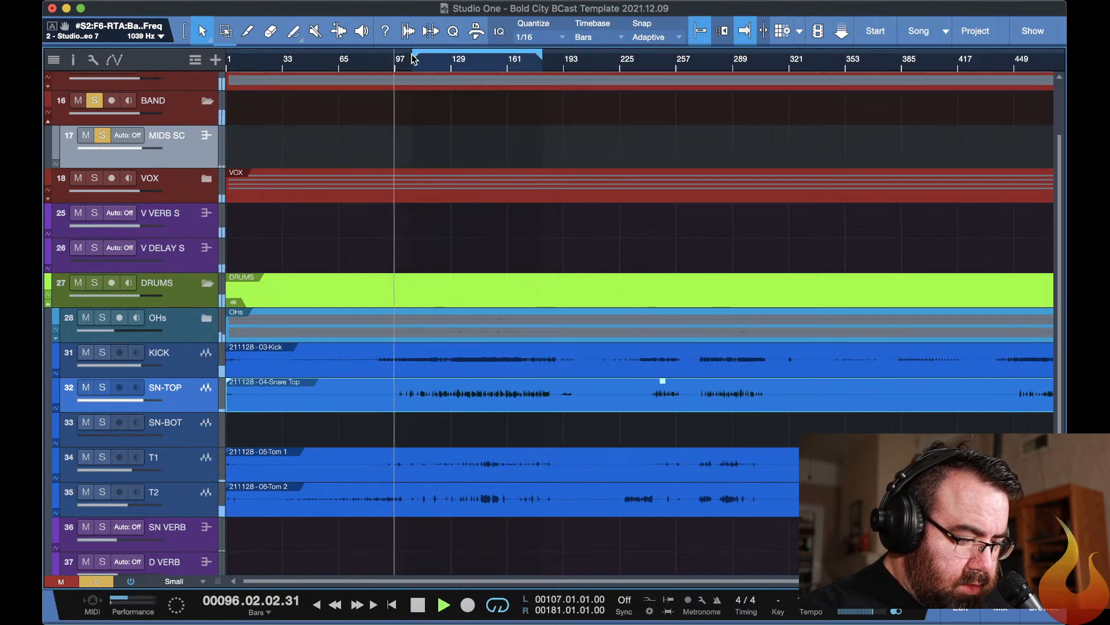
pyautogui.click(435, 54)
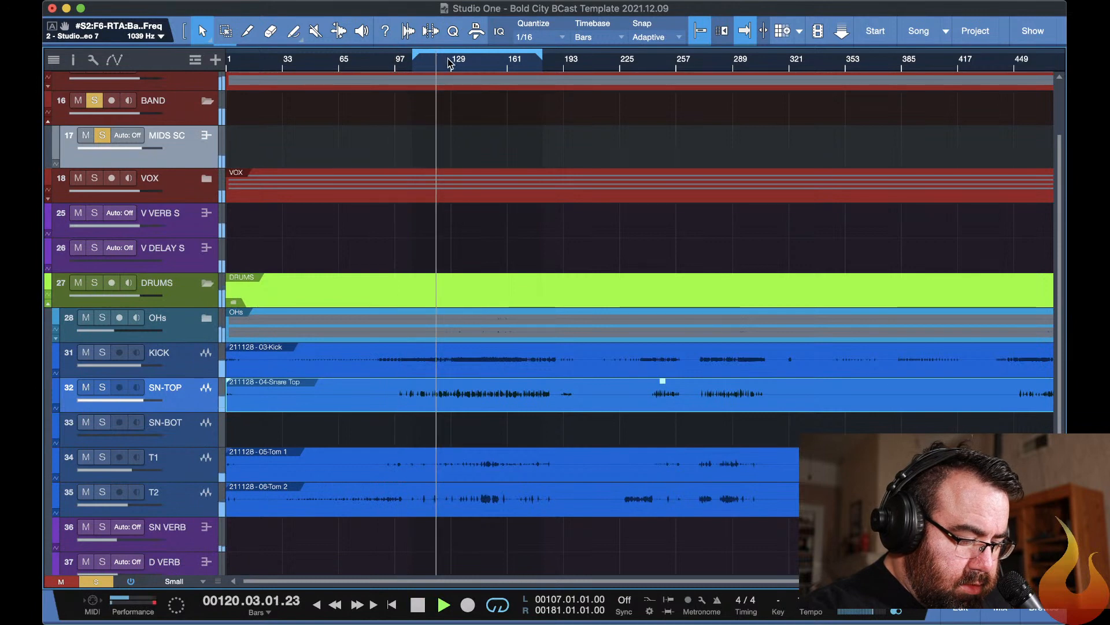
# Retune F6 band 6 on MIDS SC to about 1161 Hz and widen it to a Q of 0.5 during playback.
pyautogui.press('F11')
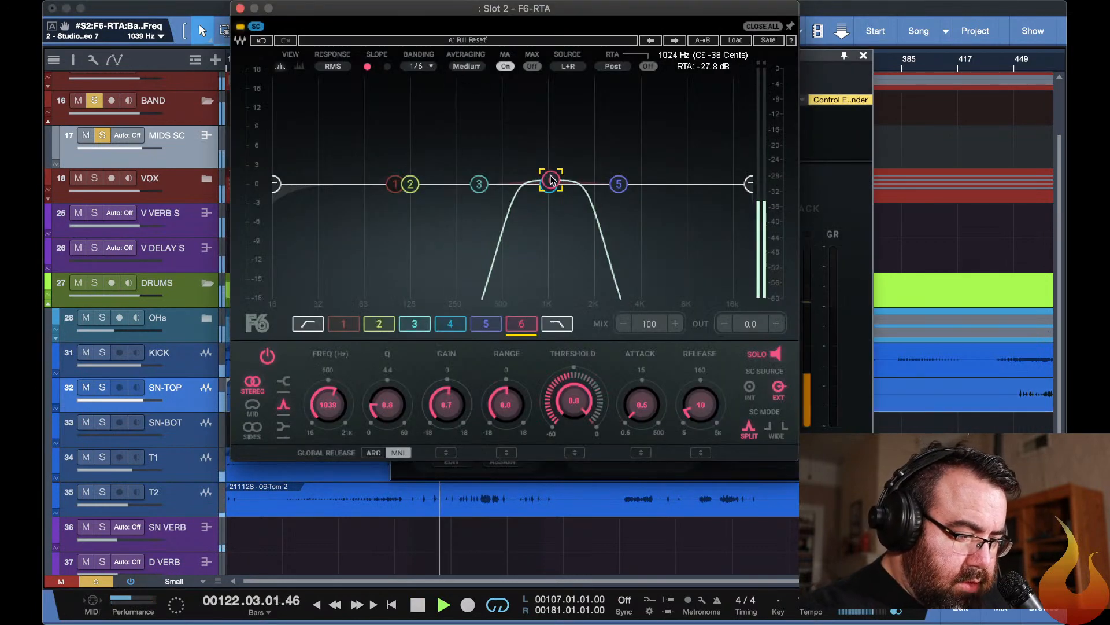
pyautogui.moveTo(542, 171)
pyautogui.mouseDown()
pyautogui.moveTo(561, 171)
pyautogui.moveTo(558, 181)
pyautogui.mouseUp()
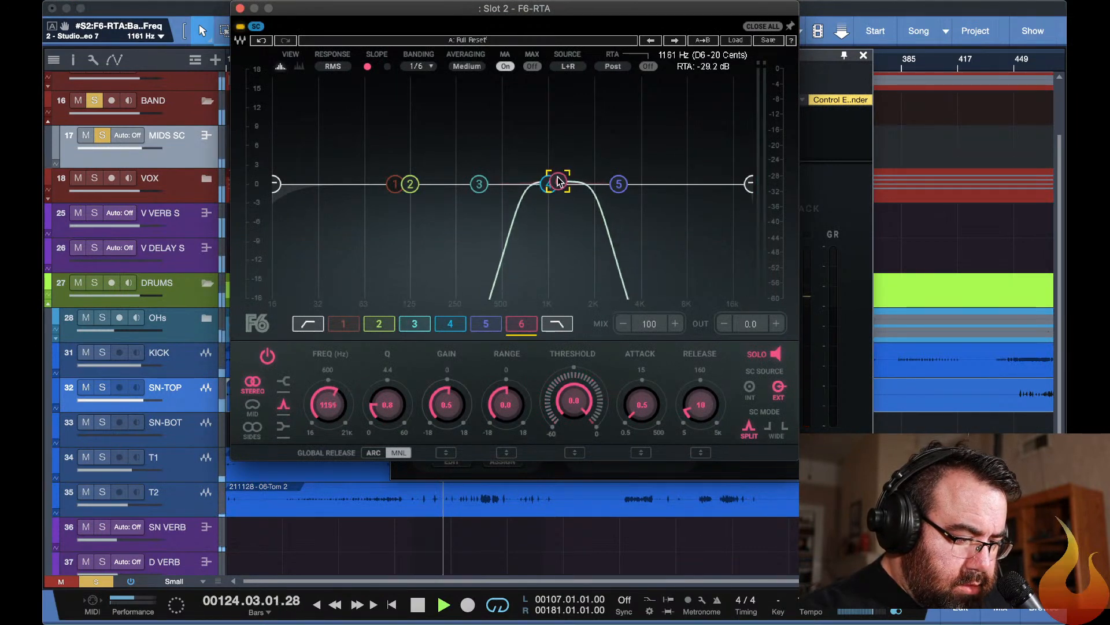
pyautogui.moveTo(396, 399); pyautogui.dragTo(395, 421)
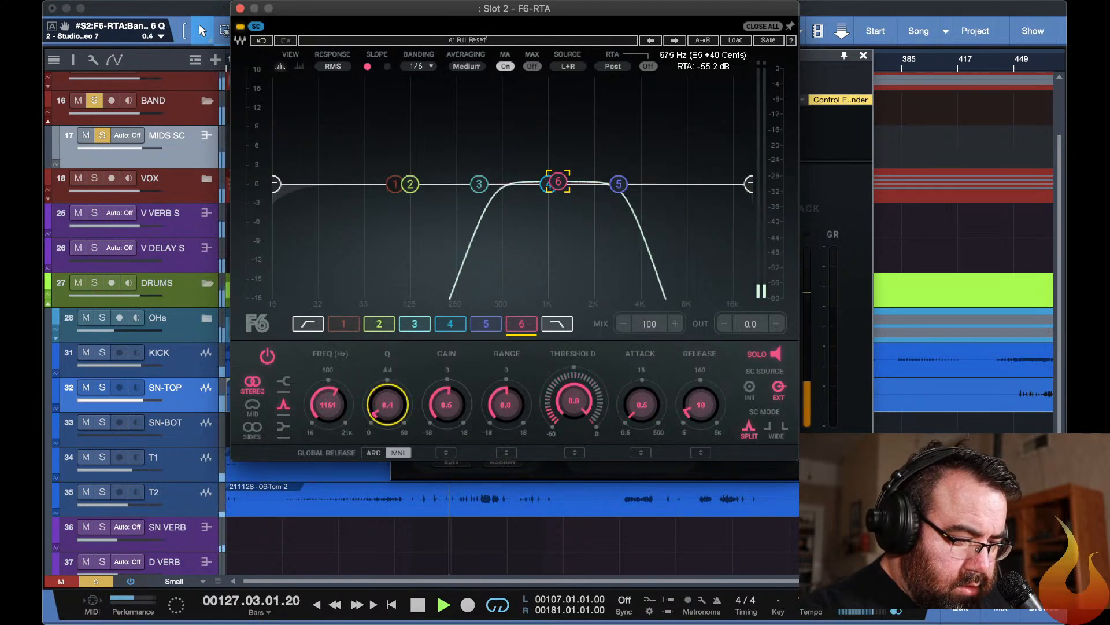
pyautogui.moveTo(395, 421); pyautogui.dragTo(391, 400)
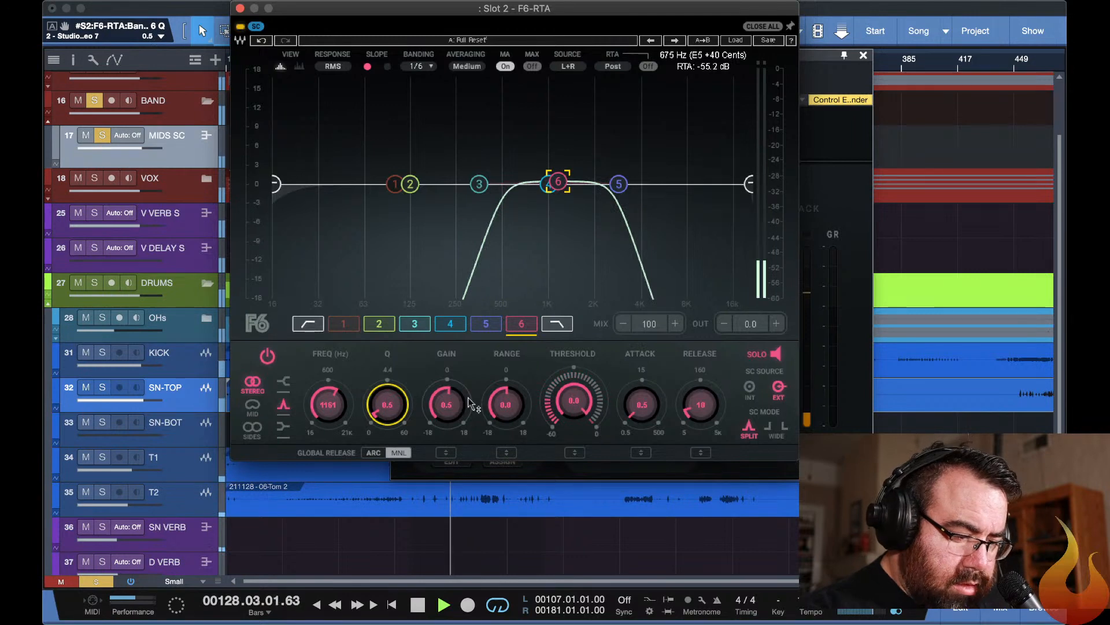
pyautogui.press('space')
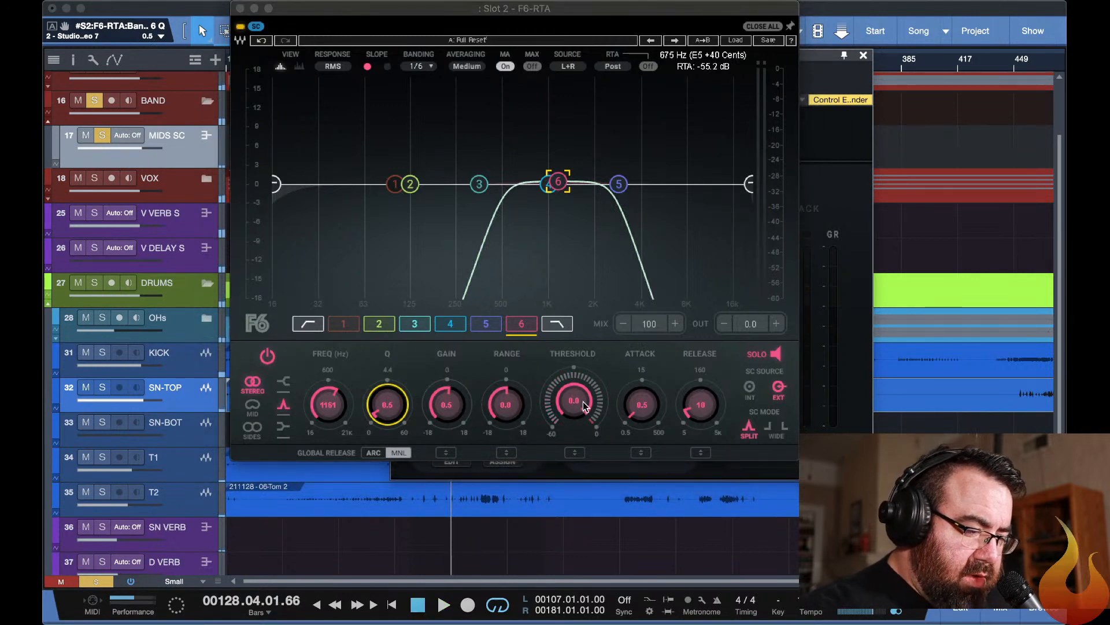
# Unsolo F6 band 6, set its threshold to -39.8 dB and test a range of -18 dB during playback.
pyautogui.click(583, 402)
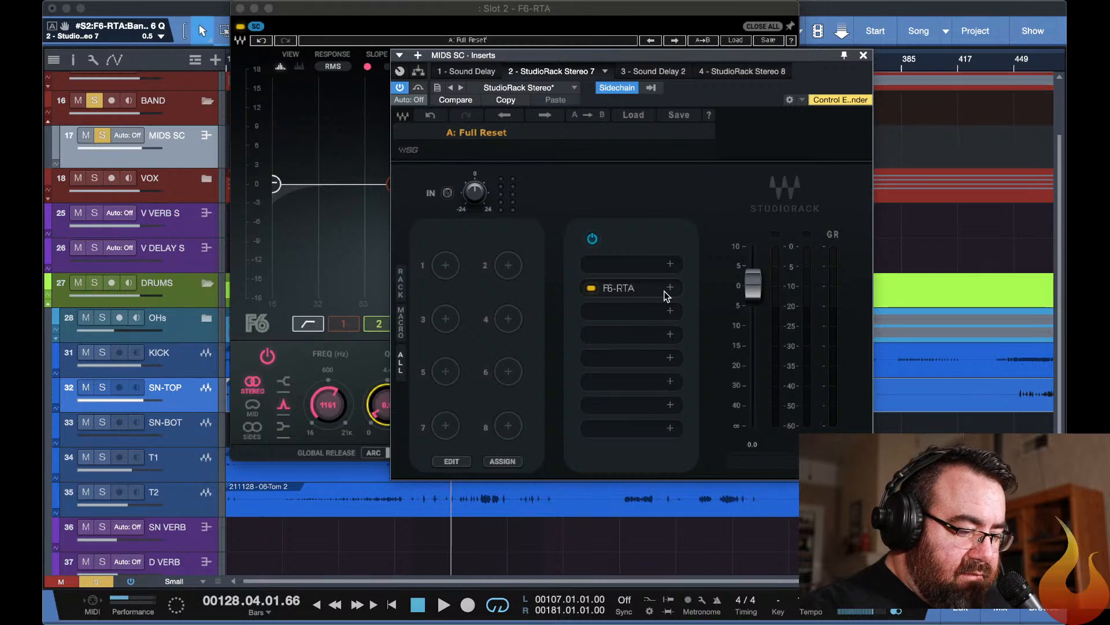
pyautogui.click(627, 292)
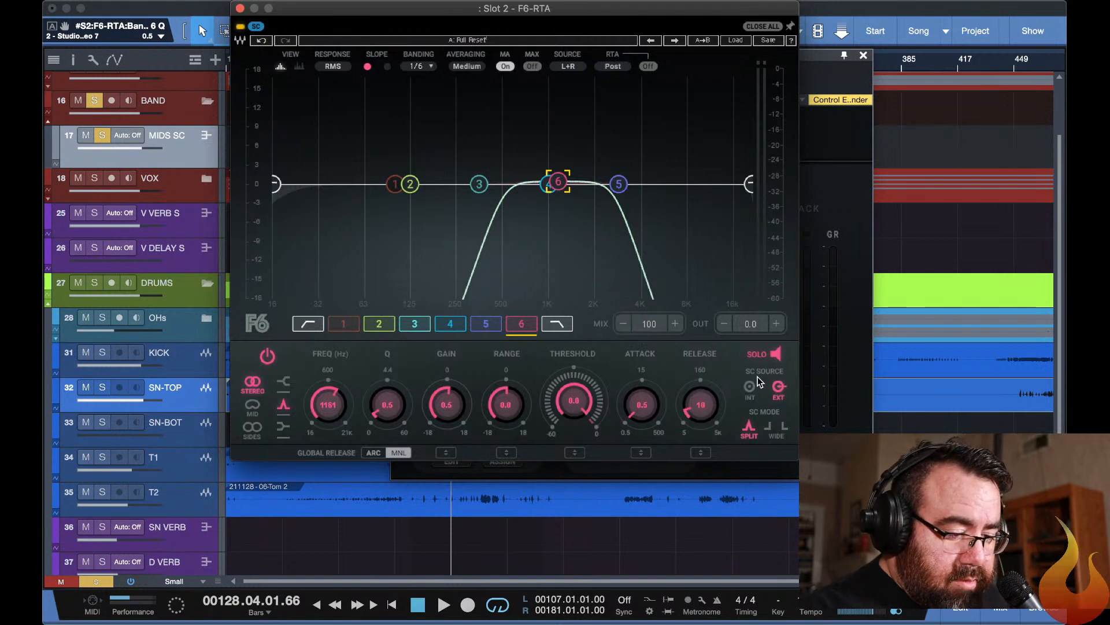
pyautogui.click(778, 355)
pyautogui.press('space')
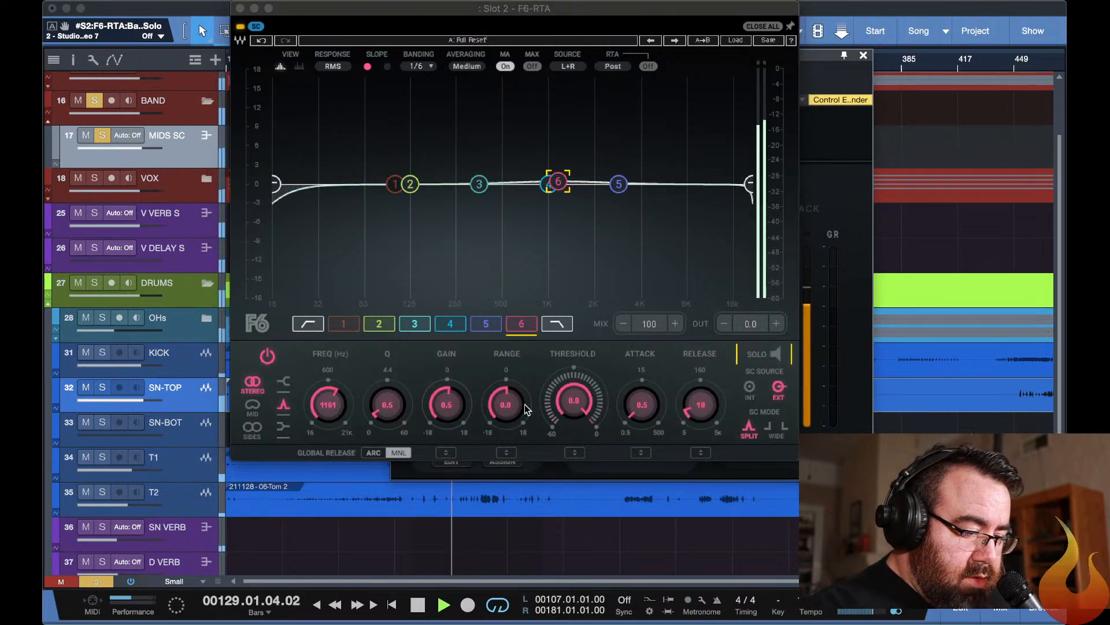
pyautogui.moveTo(576, 398); pyautogui.dragTo(576, 442)
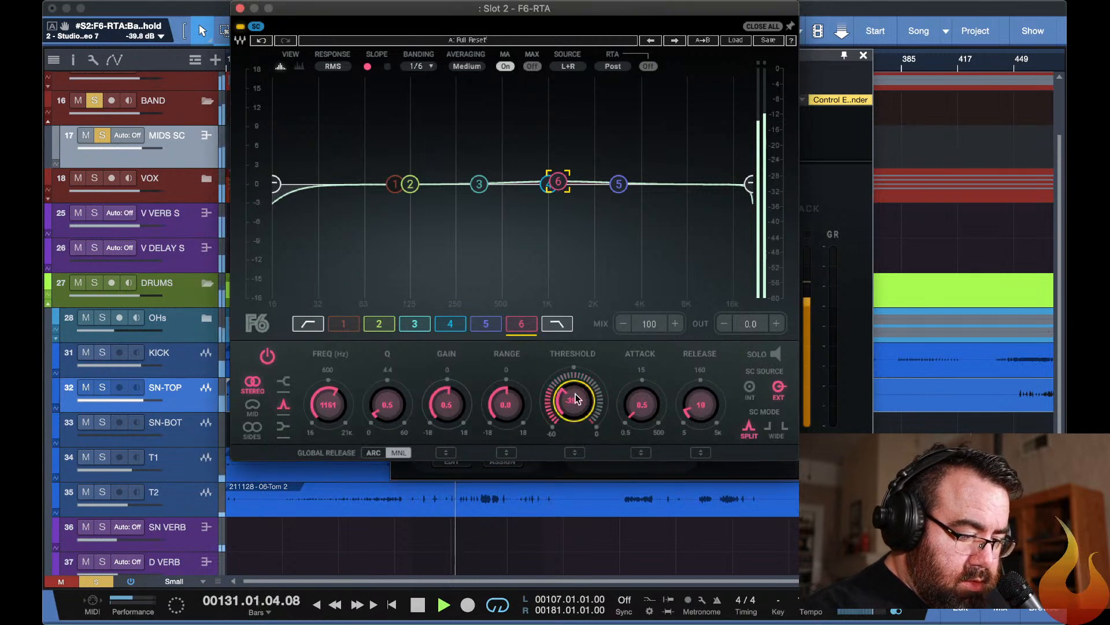
pyautogui.moveTo(509, 402); pyautogui.dragTo(509, 436)
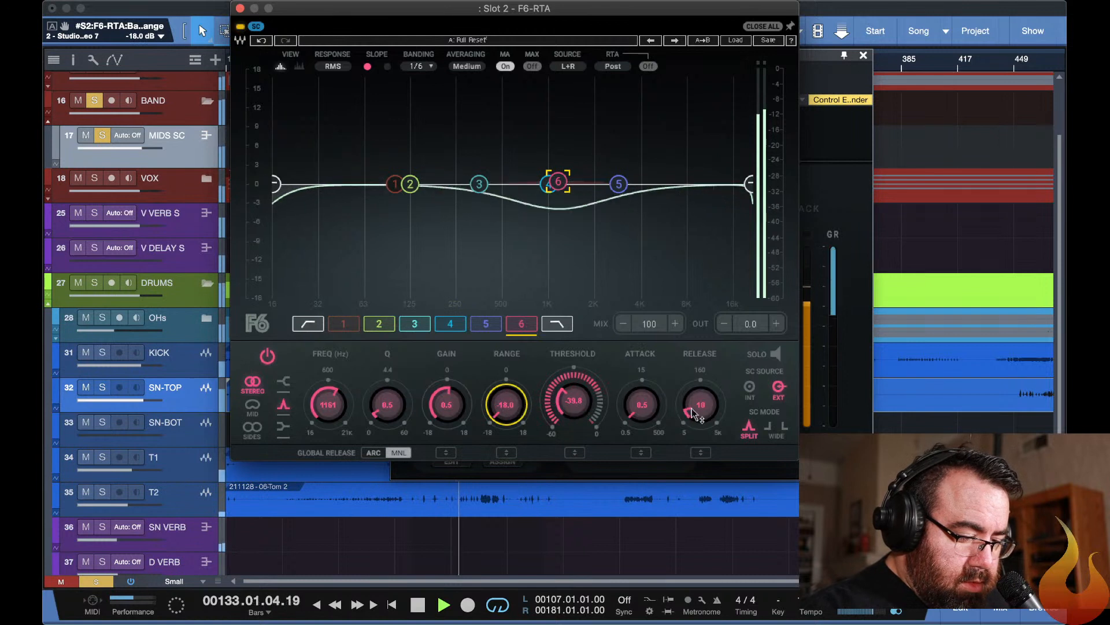
pyautogui.press('space')
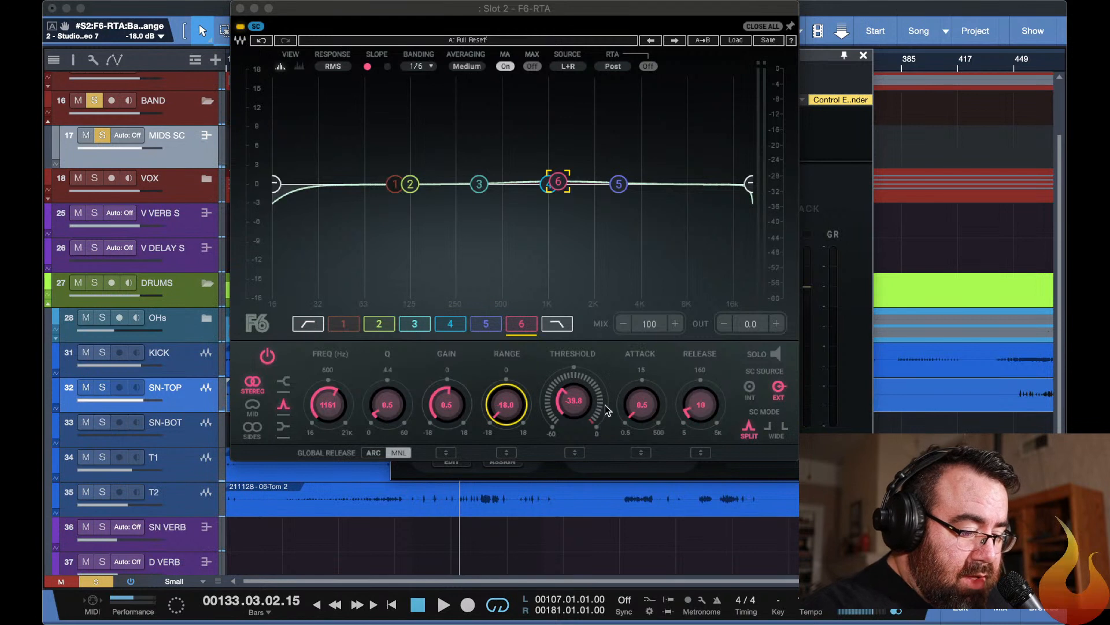
# Set F6 band 6's range to -6.1 dB and reset its gain to 0 dB.
pyautogui.moveTo(506, 407); pyautogui.dragTo(506, 386)
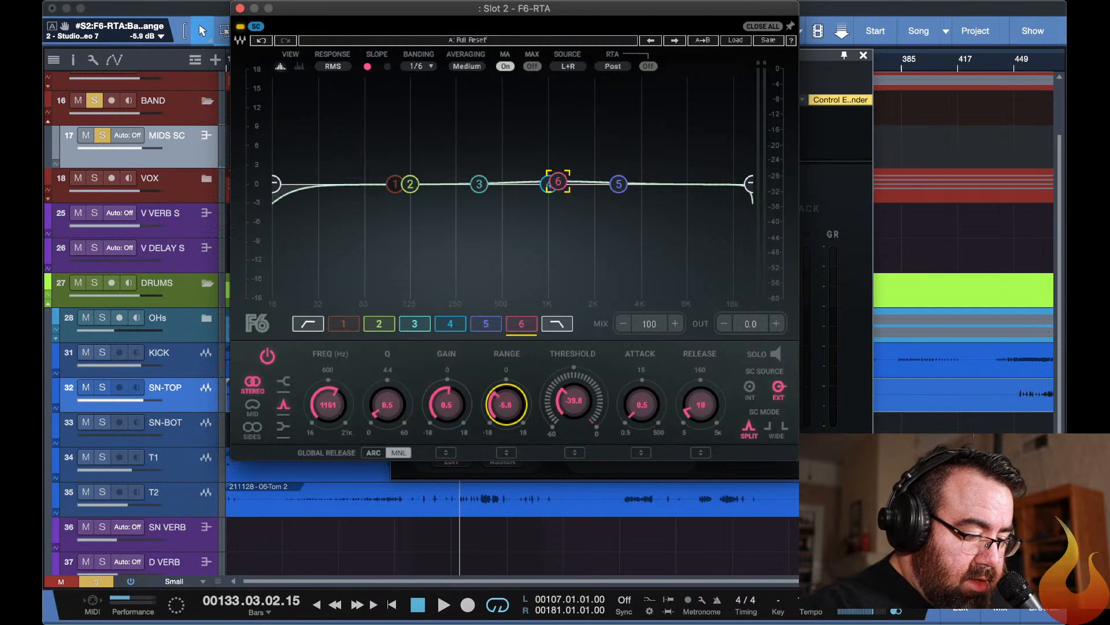
pyautogui.press('space')
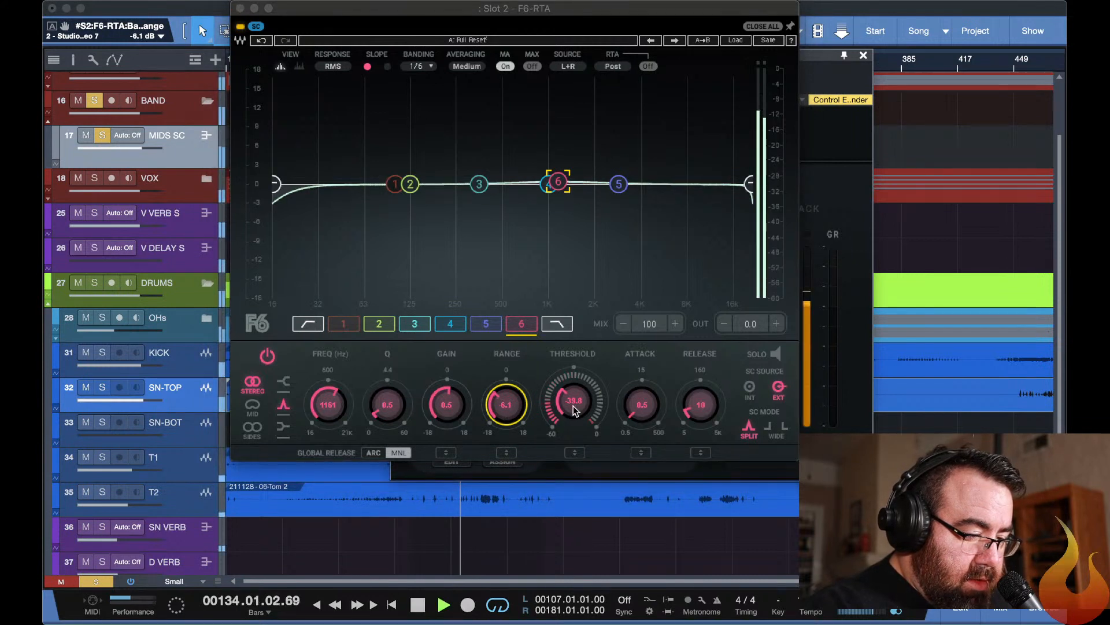
pyautogui.keyDown('alt'); pyautogui.click(457, 406); pyautogui.keyUp('alt')
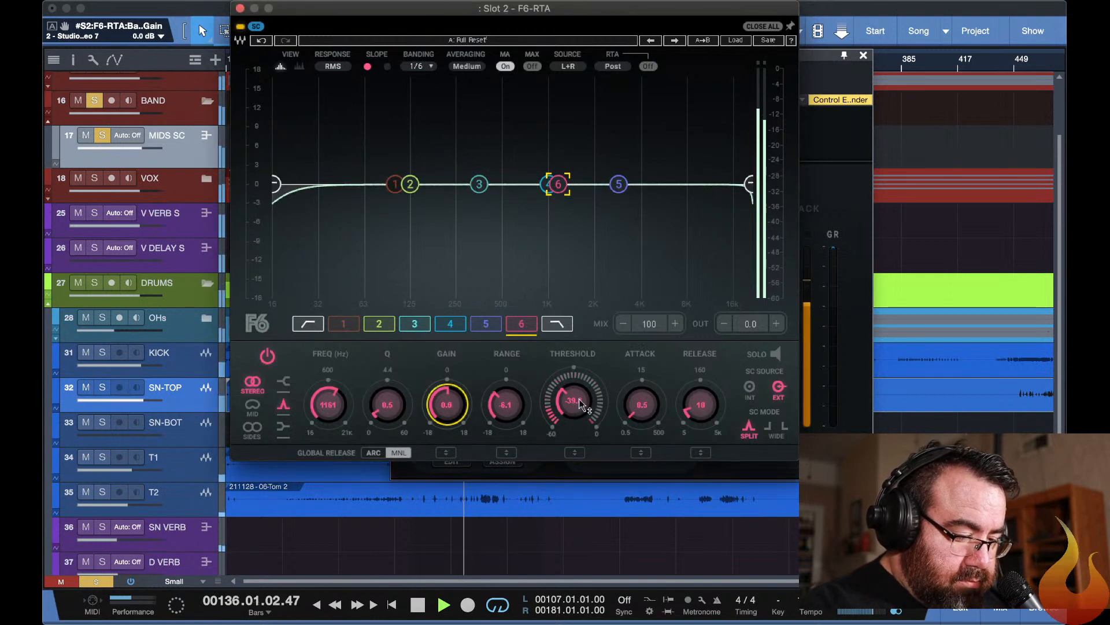
# Narrow F6 band 6's Q to 1.2 and set its threshold to -27.2 dB during playback.
pyautogui.moveTo(574, 403); pyautogui.dragTo(574, 383)
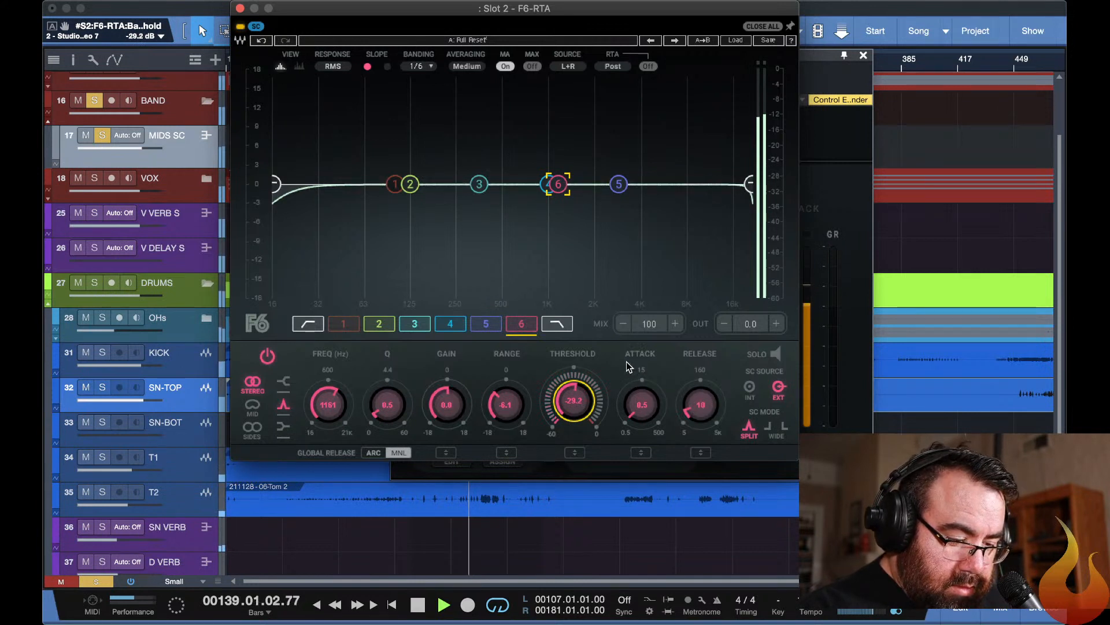
pyautogui.moveTo(575, 401); pyautogui.dragTo(574, 400)
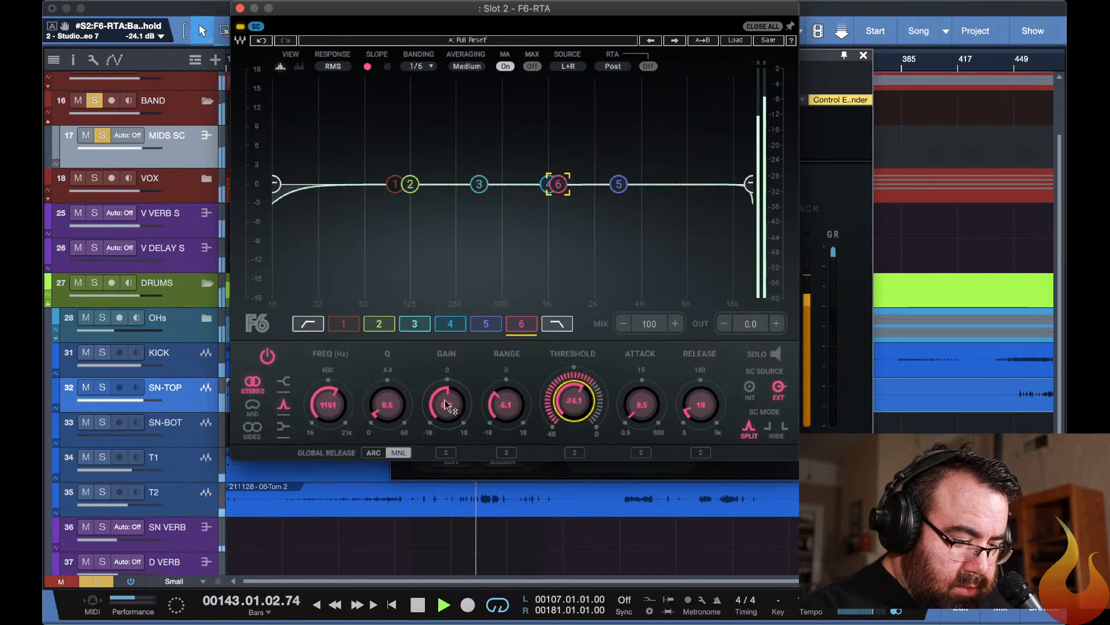
pyautogui.scroll(5, 391, 408)
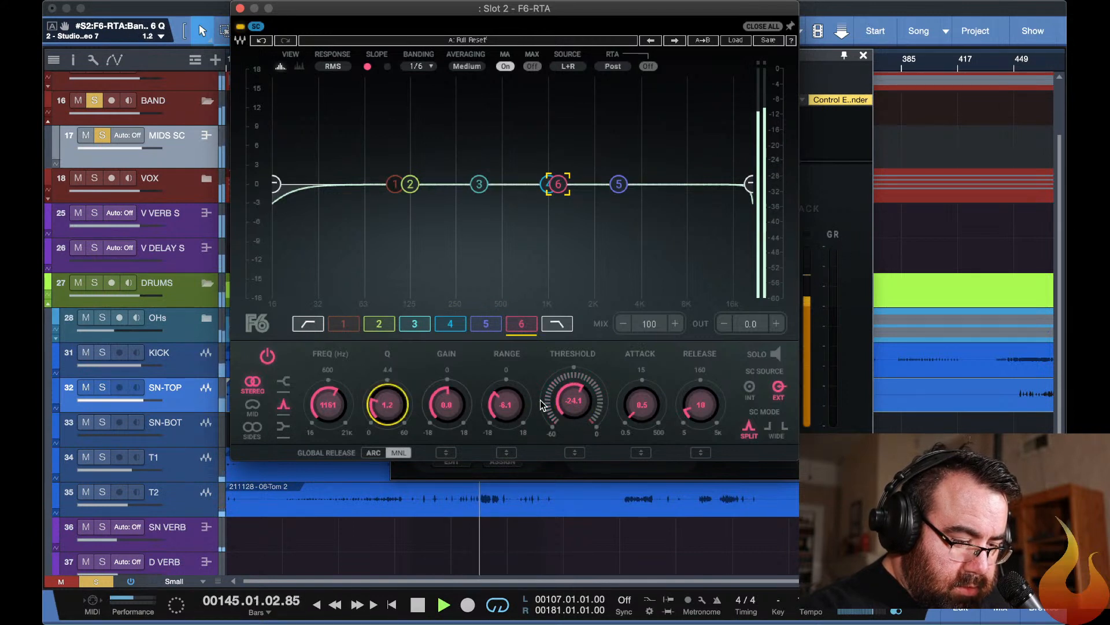
pyautogui.moveTo(569, 400); pyautogui.dragTo(569, 406)
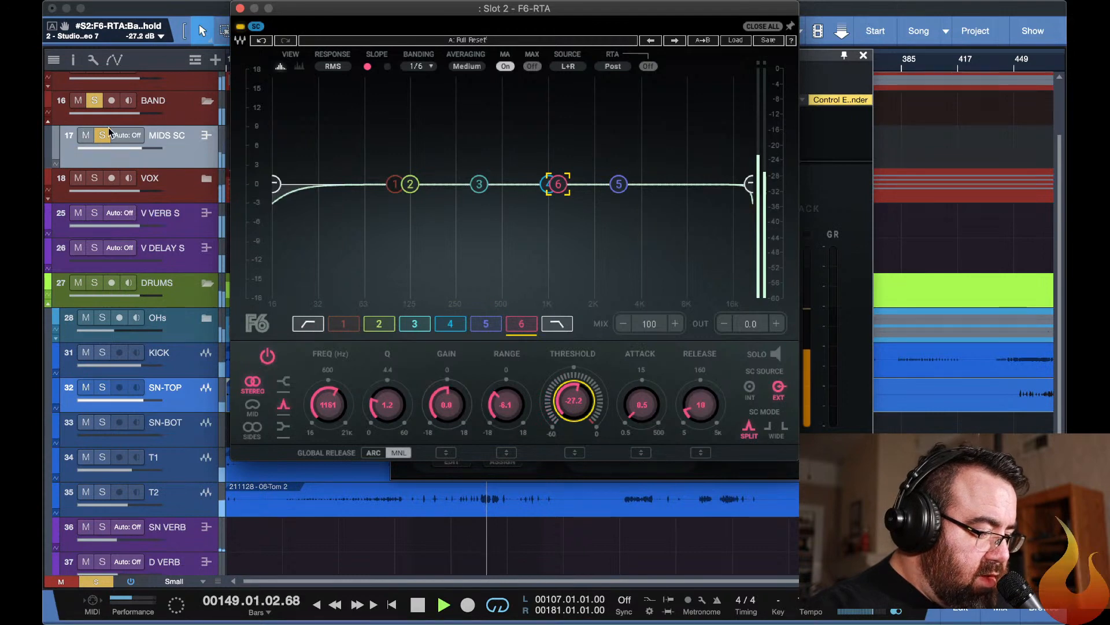
# Unsolo the BAND folder to listen to the full mix, and solo it again.
pyautogui.scroll(5, 117, 118)
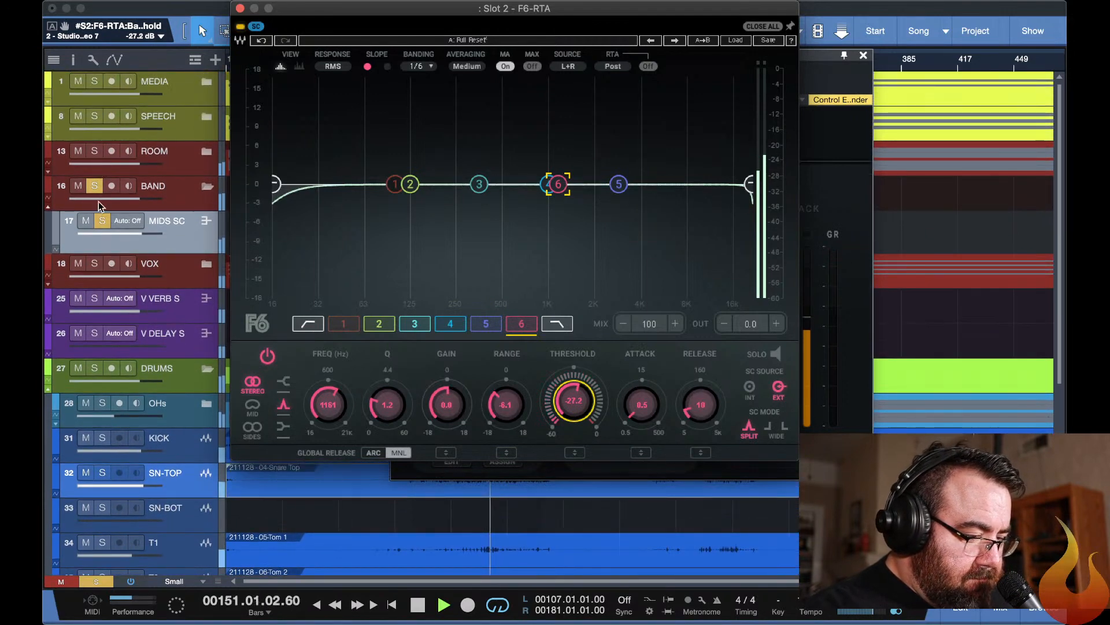
pyautogui.click(94, 186)
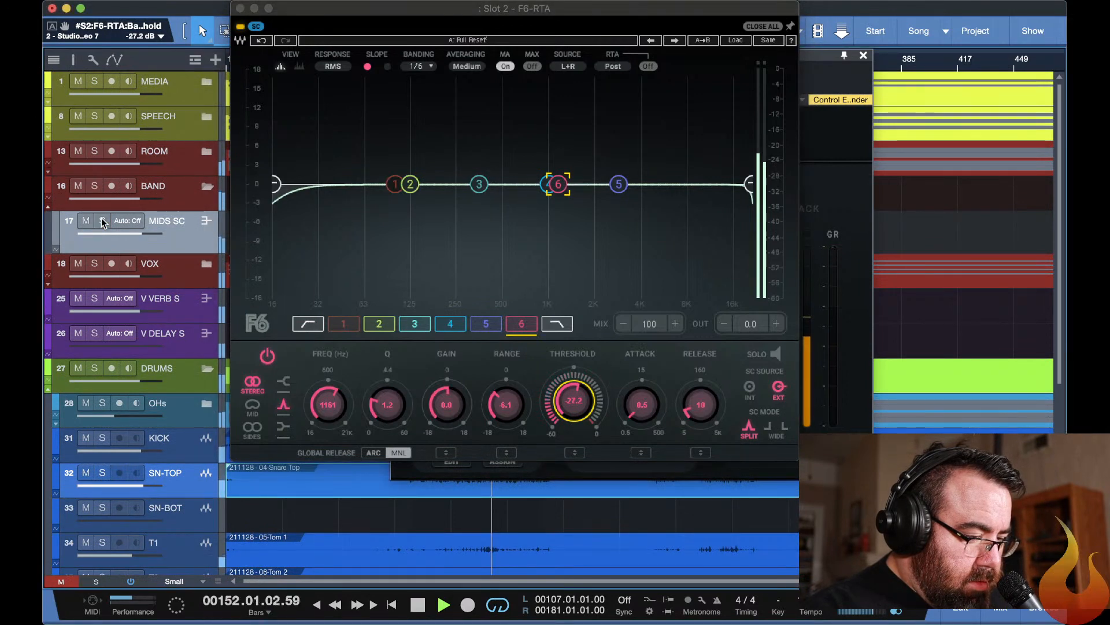
pyautogui.click(96, 186)
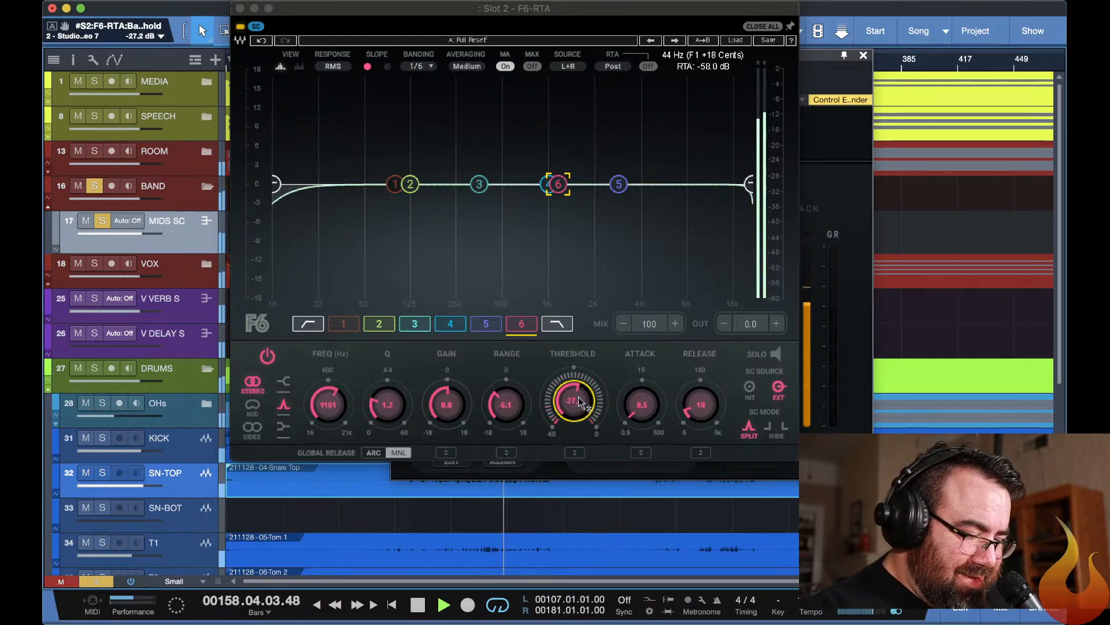
# Set F6 band 6's threshold to -34.5 dB, compare the plugin bypassed and active, and stop playback.
pyautogui.moveTo(580, 401)
pyautogui.mouseDown()
pyautogui.moveTo(580, 412)
pyautogui.moveTo(578, 400)
pyautogui.mouseUp()
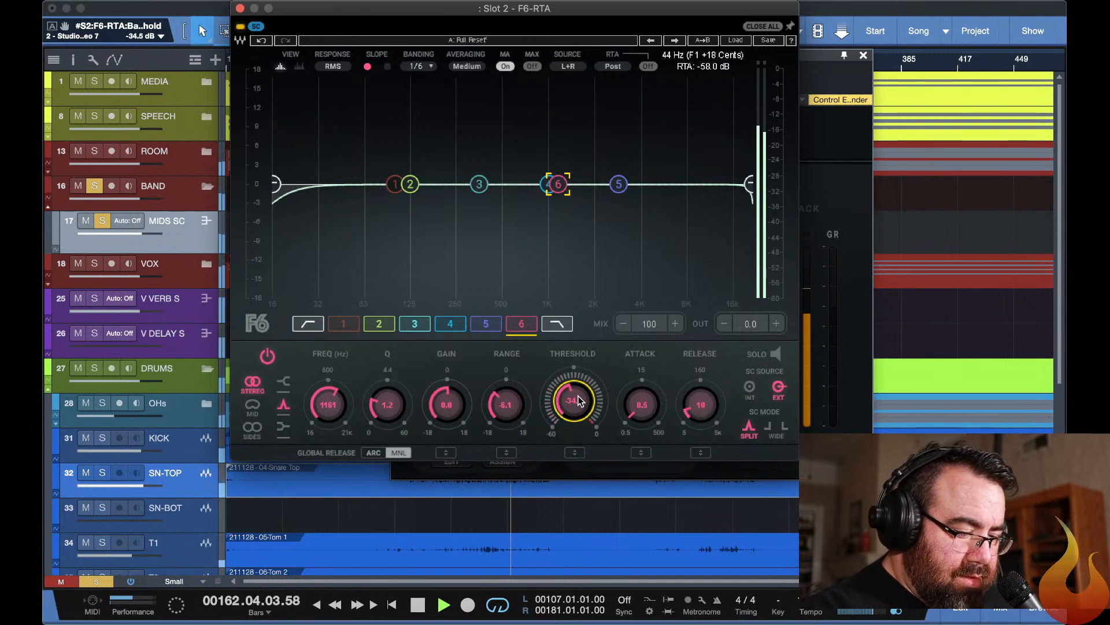
pyautogui.click(255, 27)
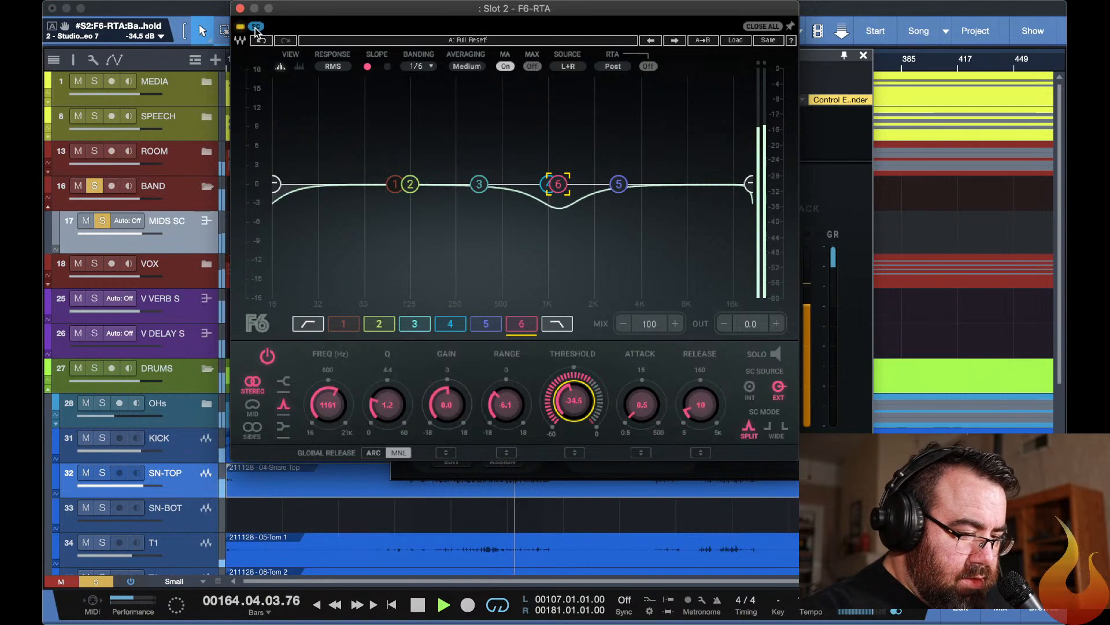
pyautogui.click(239, 27)
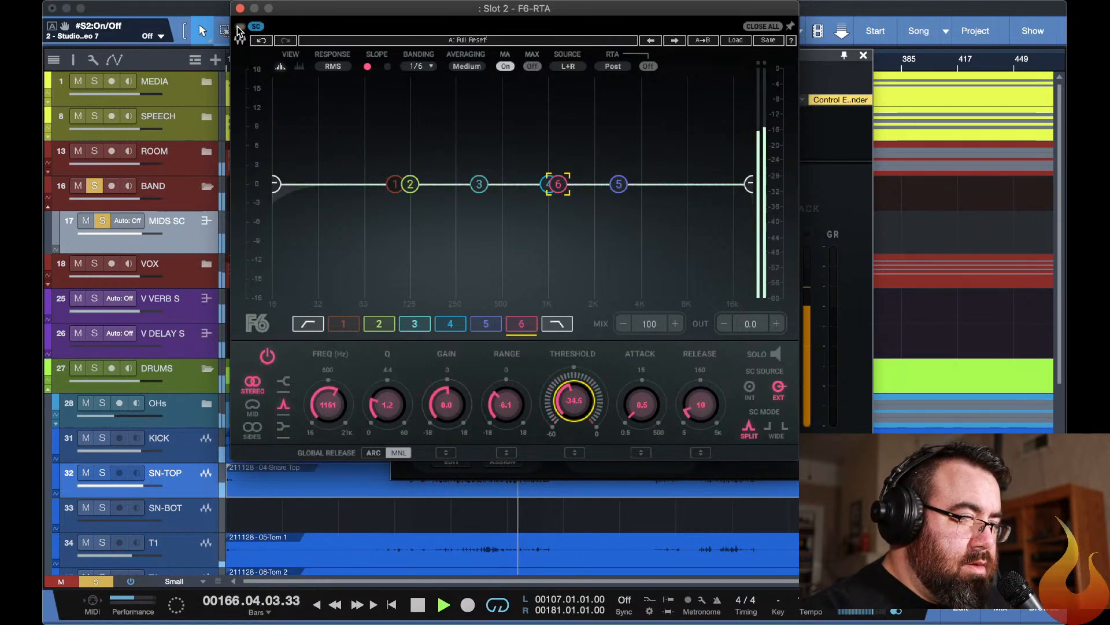
pyautogui.click(239, 26)
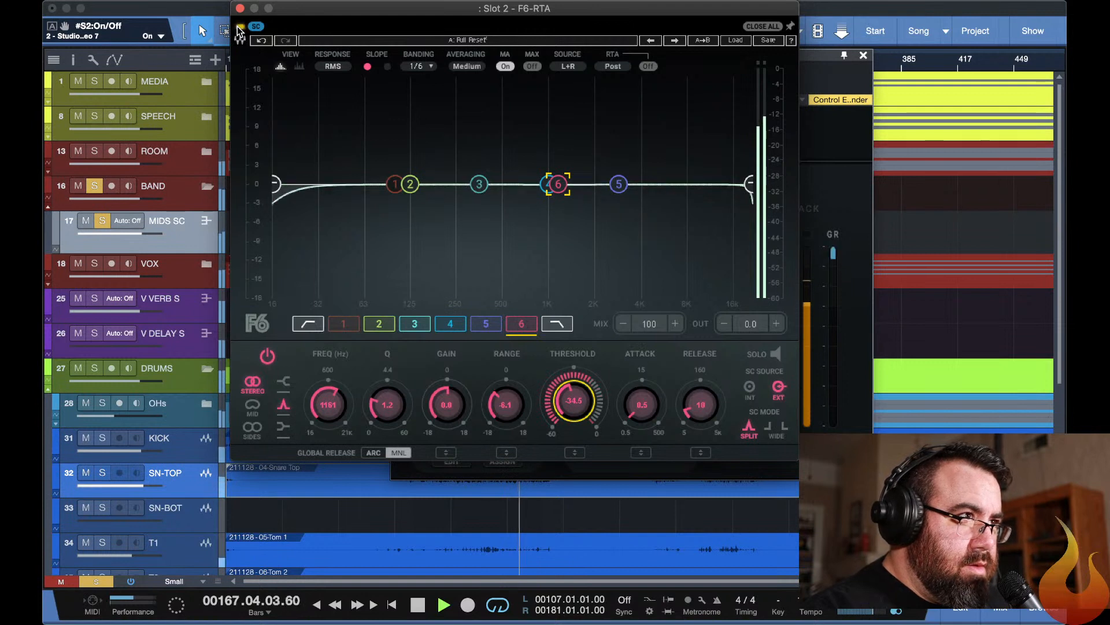
pyautogui.press('space')
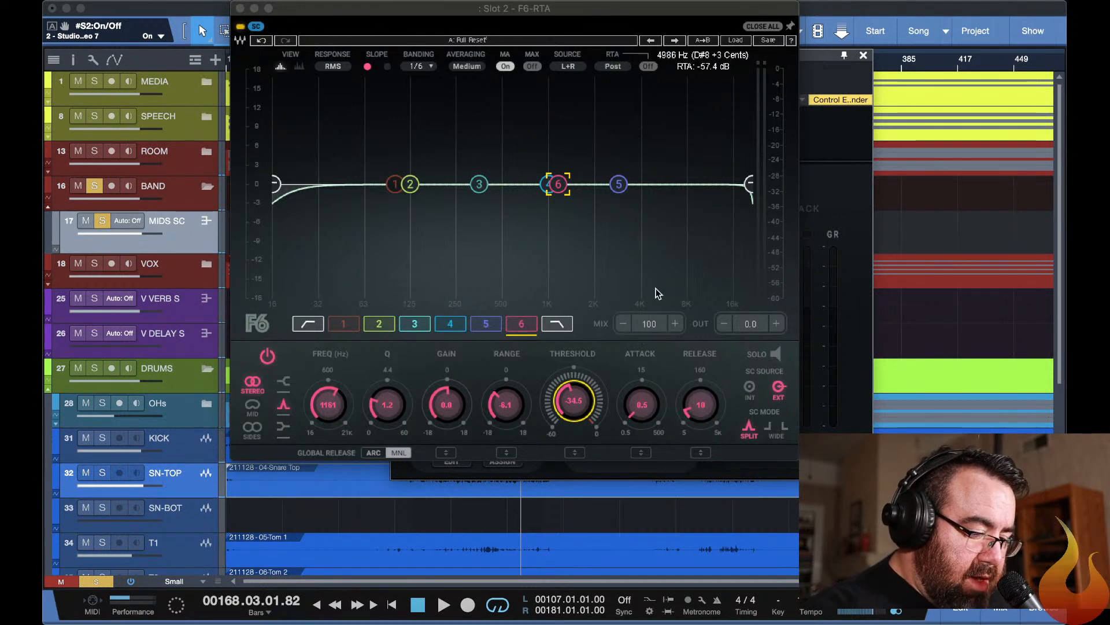
# Switch F6 band 6's sidechain mode to Wide, audition it briefly and close the plugin windows.
pyautogui.click(779, 428)
pyautogui.press('space')
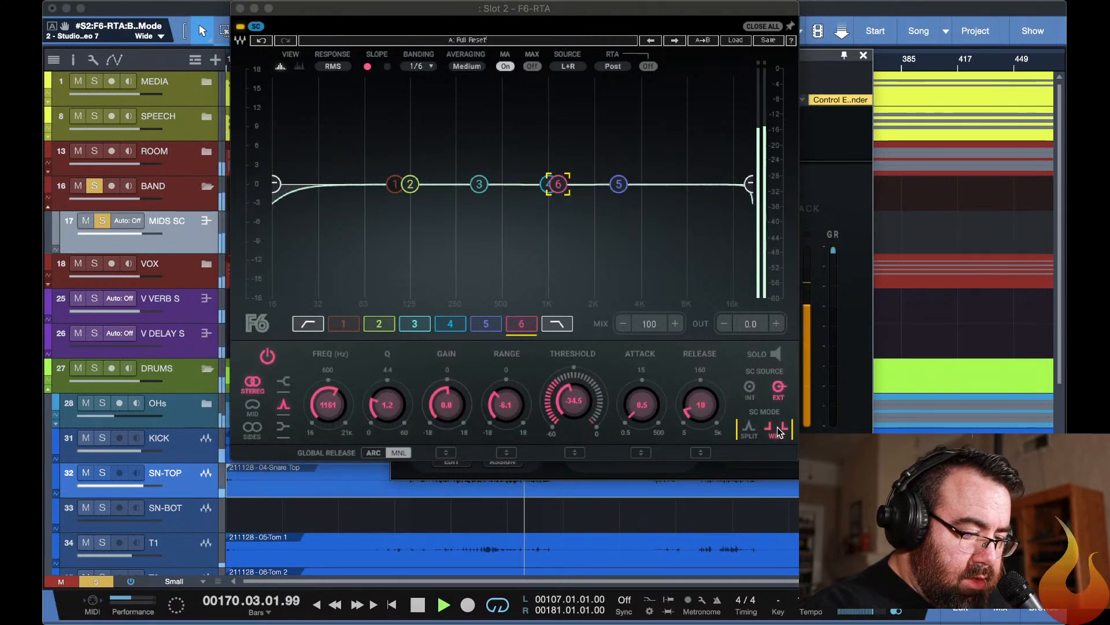
pyautogui.press('space')
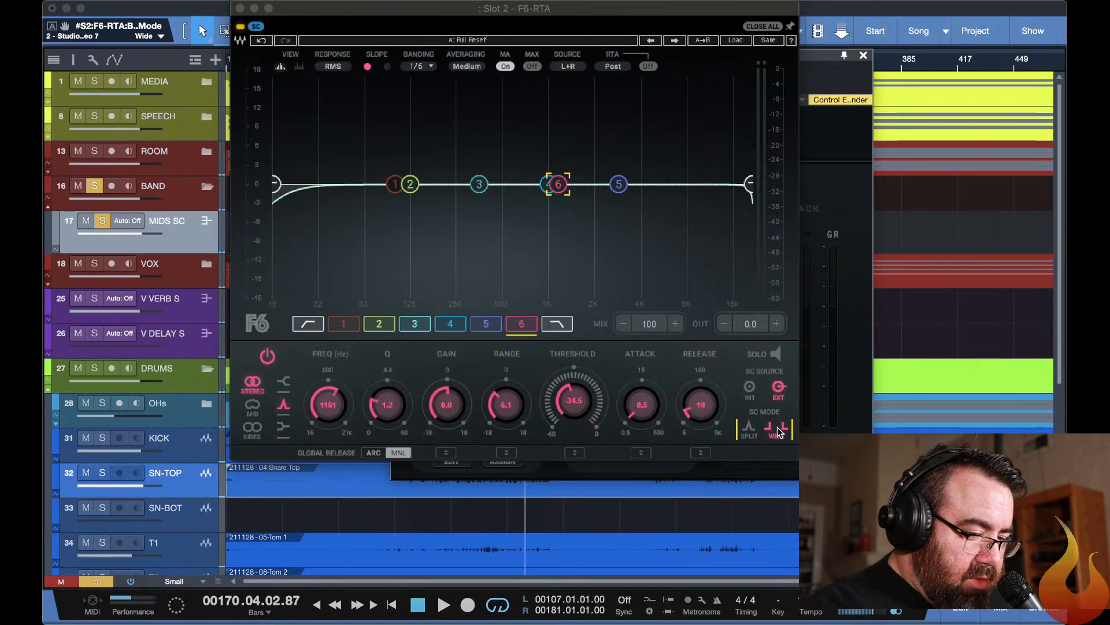
pyautogui.press('Escape')
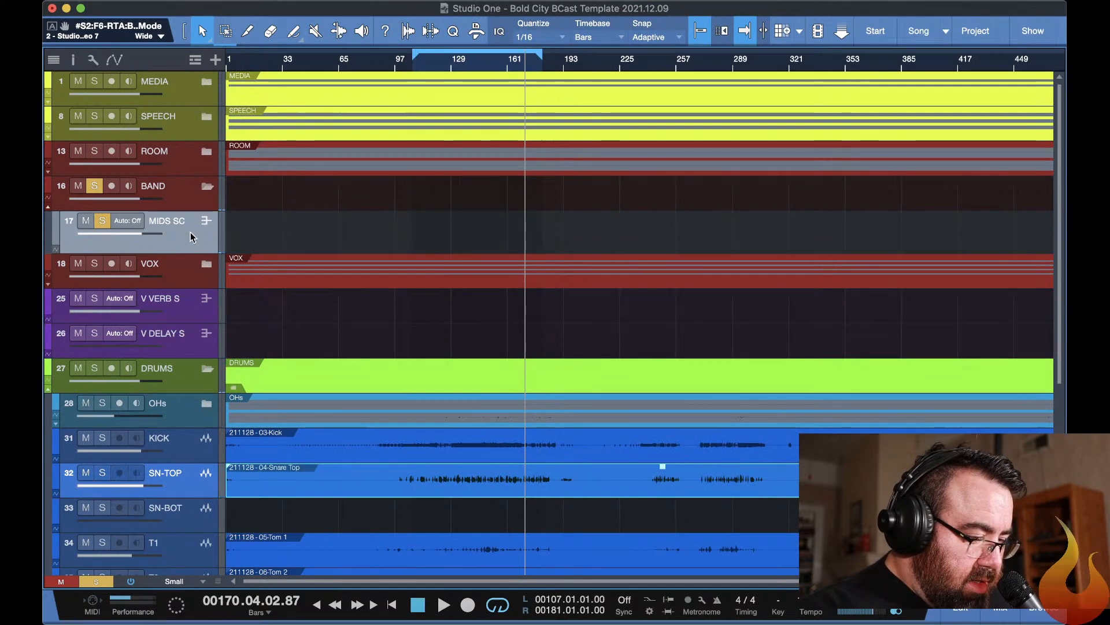
pyautogui.click(103, 223)
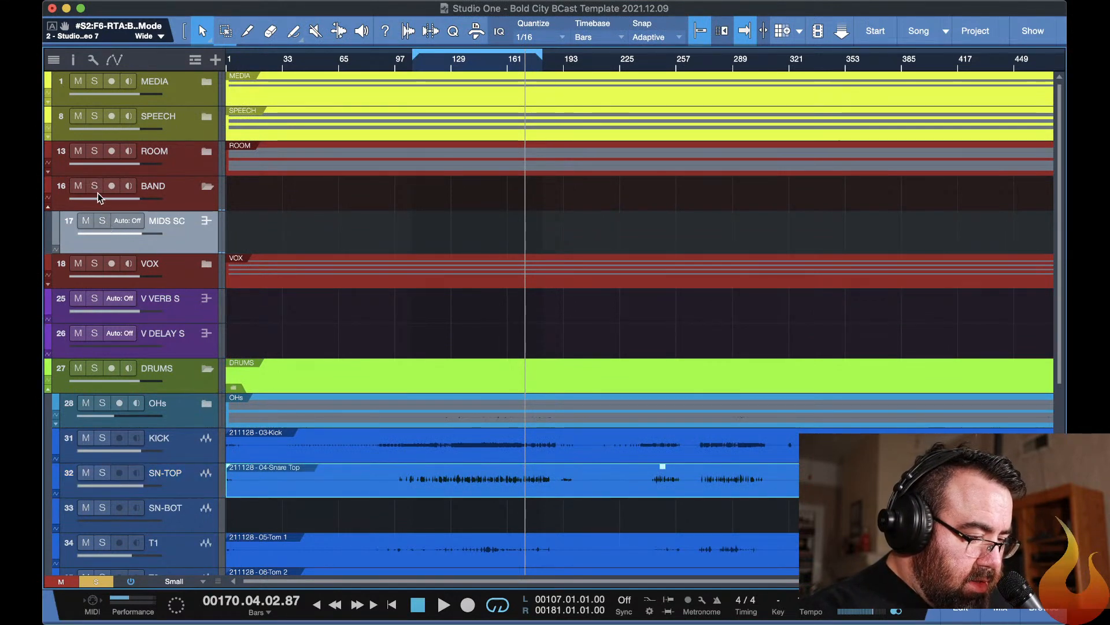
pyautogui.click(102, 222)
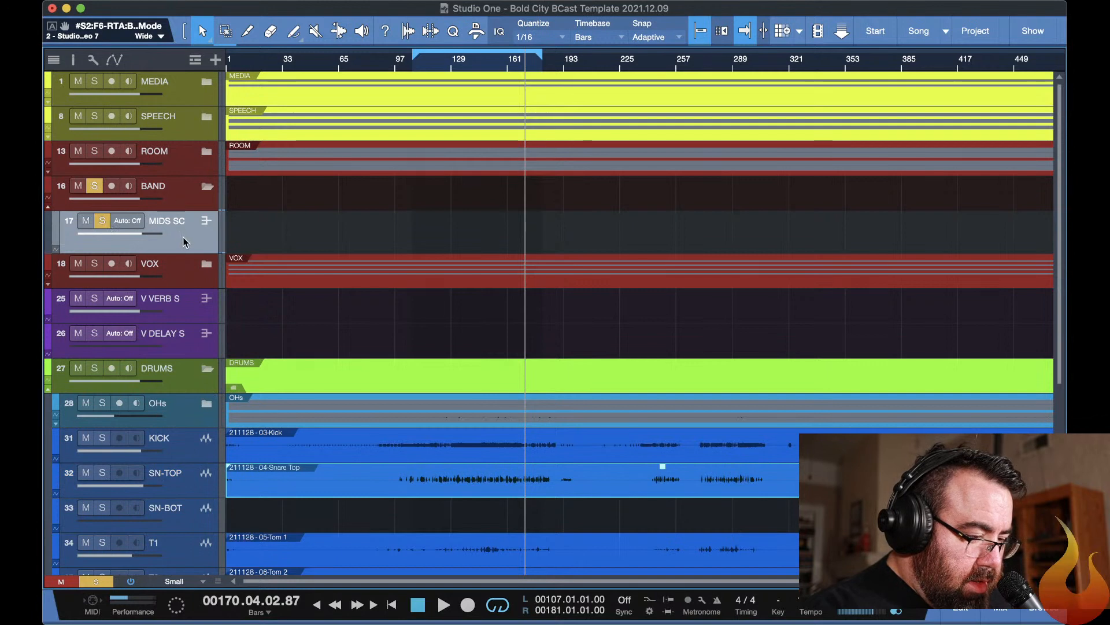
pyautogui.press('F11')
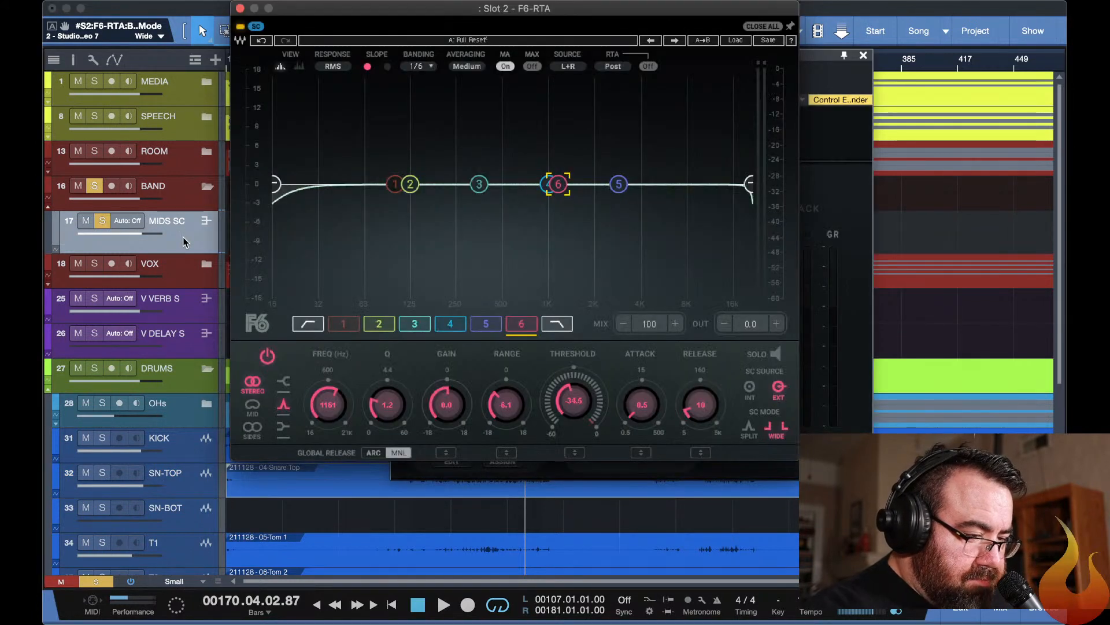
pyautogui.press('super+w')
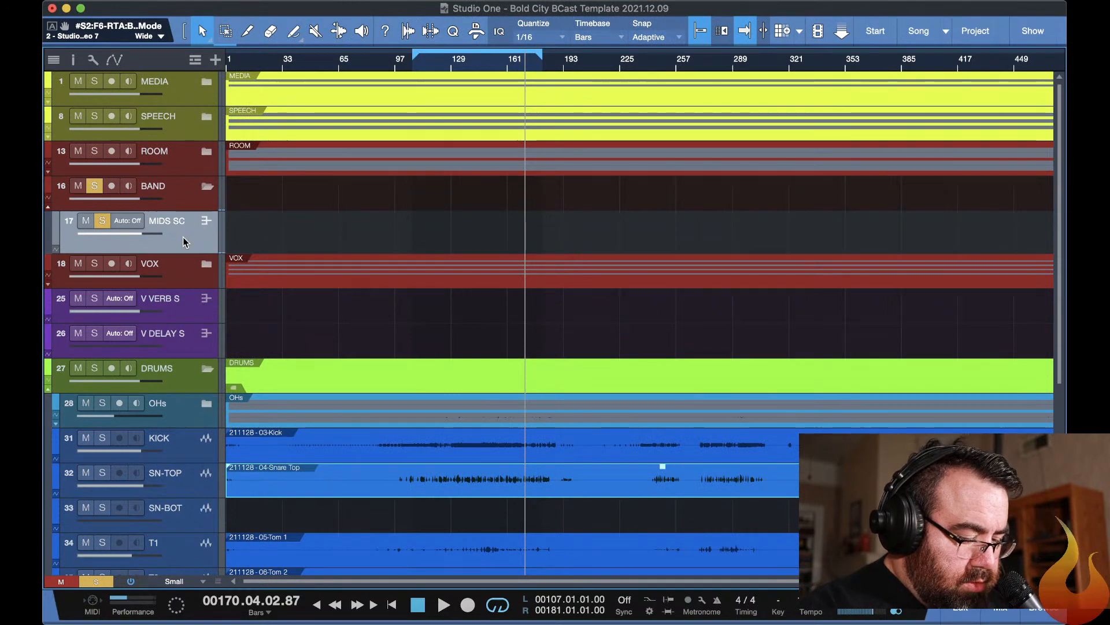
# Show the mixer, open StudioRack Stereo 8 on MIDS SC and check which channel feeds its sidechain.
pyautogui.press('F3')
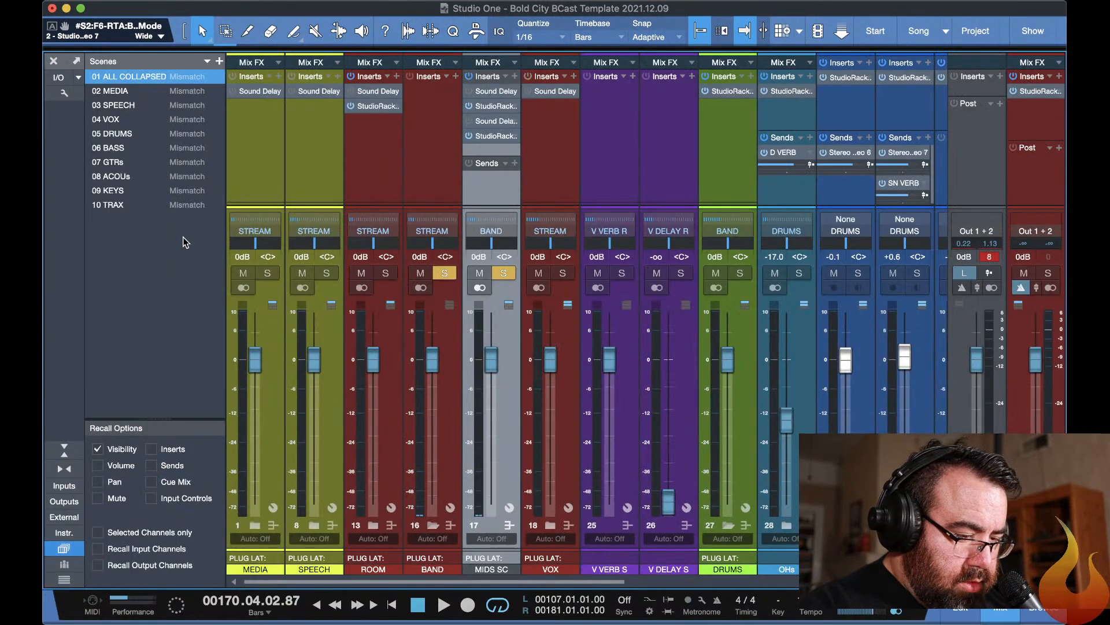
pyautogui.click(495, 137)
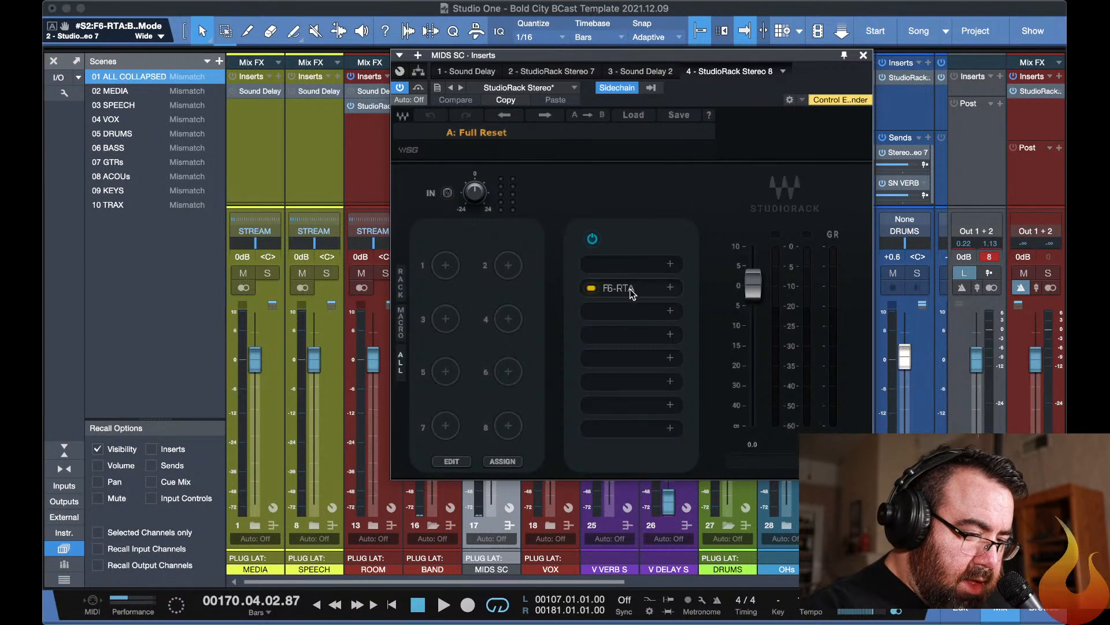
pyautogui.click(652, 88)
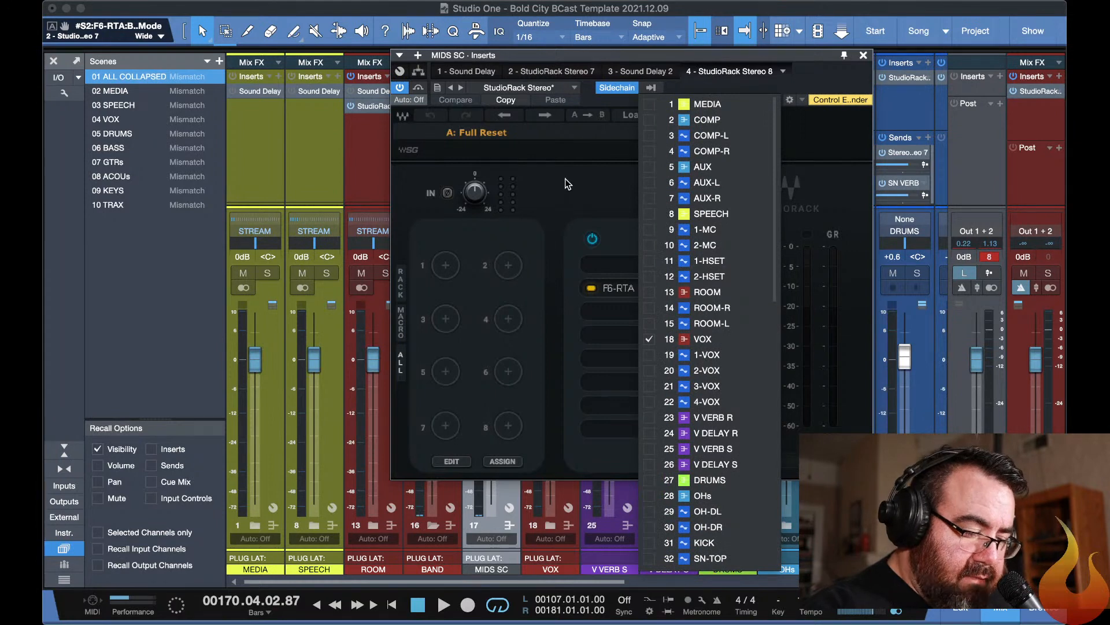
pyautogui.click(583, 140)
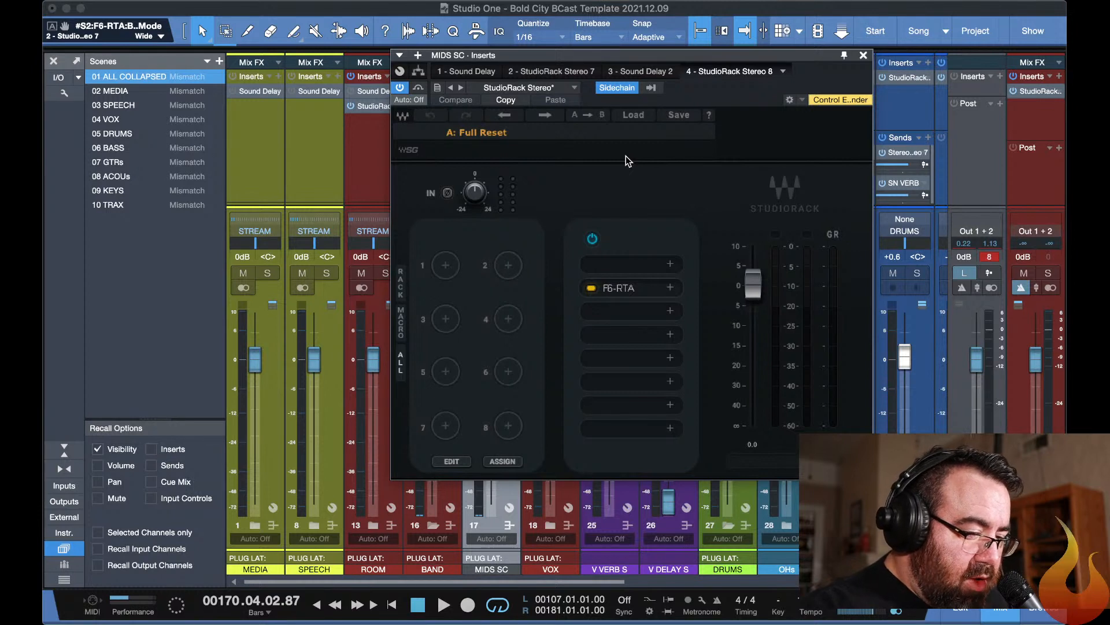
# Open the rack's F6-RTA and retune band 6 to about 1428 Hz, soloing the band during playback.
pyautogui.click(619, 288)
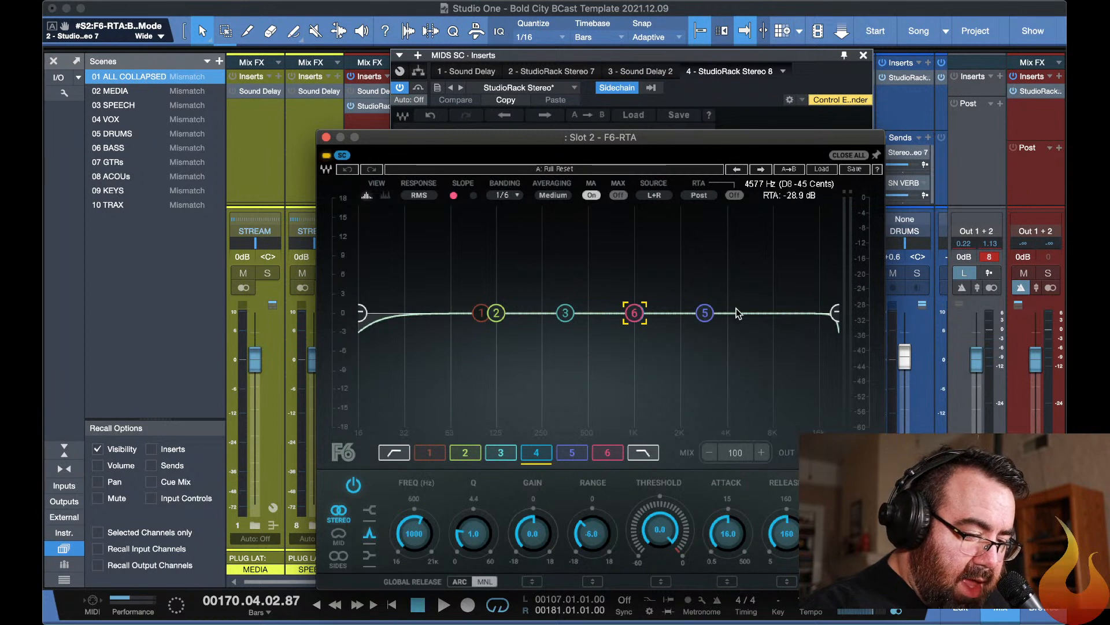
pyautogui.click(862, 484)
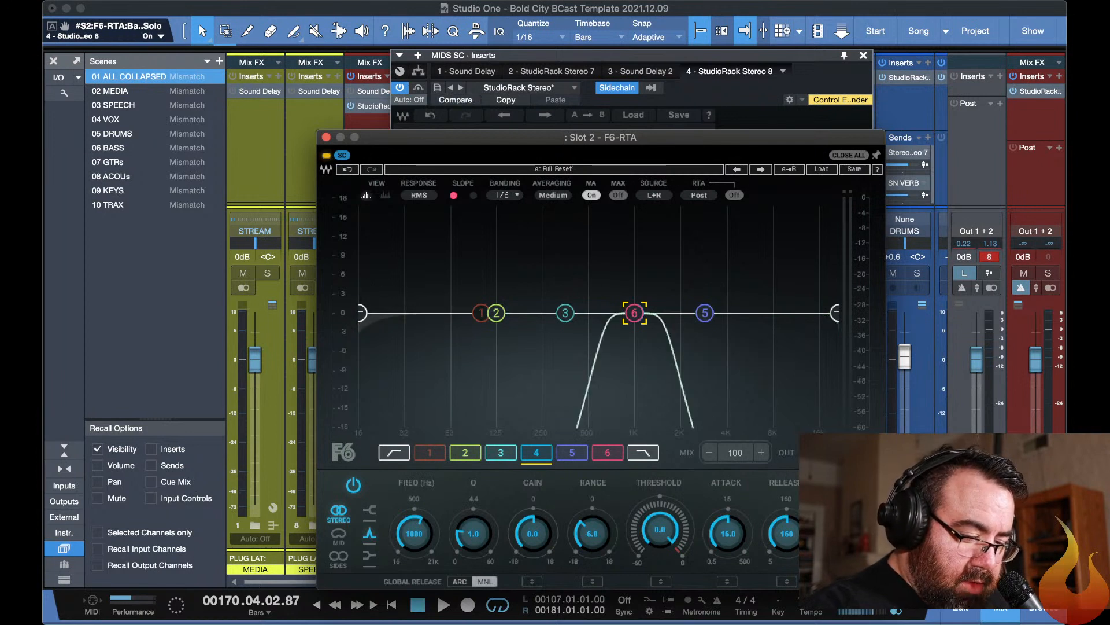
pyautogui.press('space')
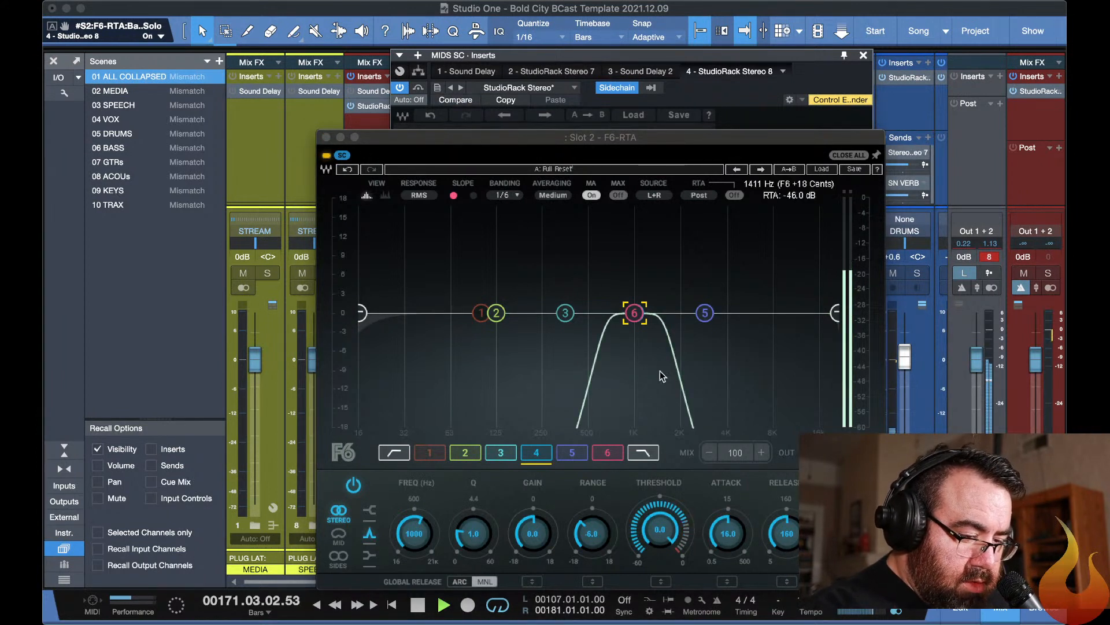
pyautogui.moveTo(635, 313); pyautogui.dragTo(658, 314)
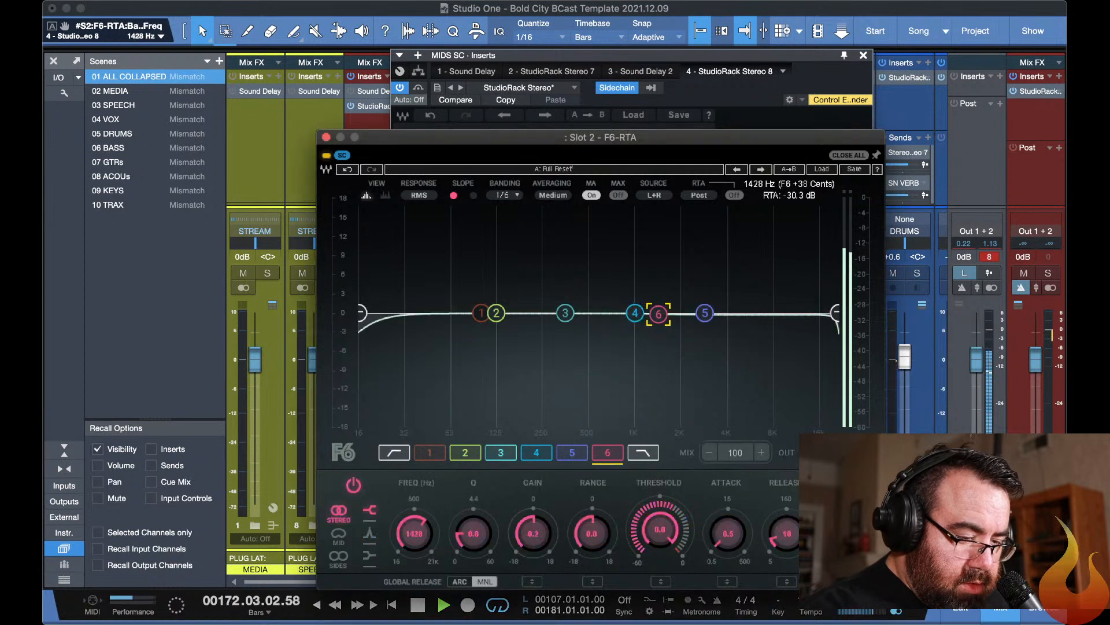
pyautogui.click(848, 485)
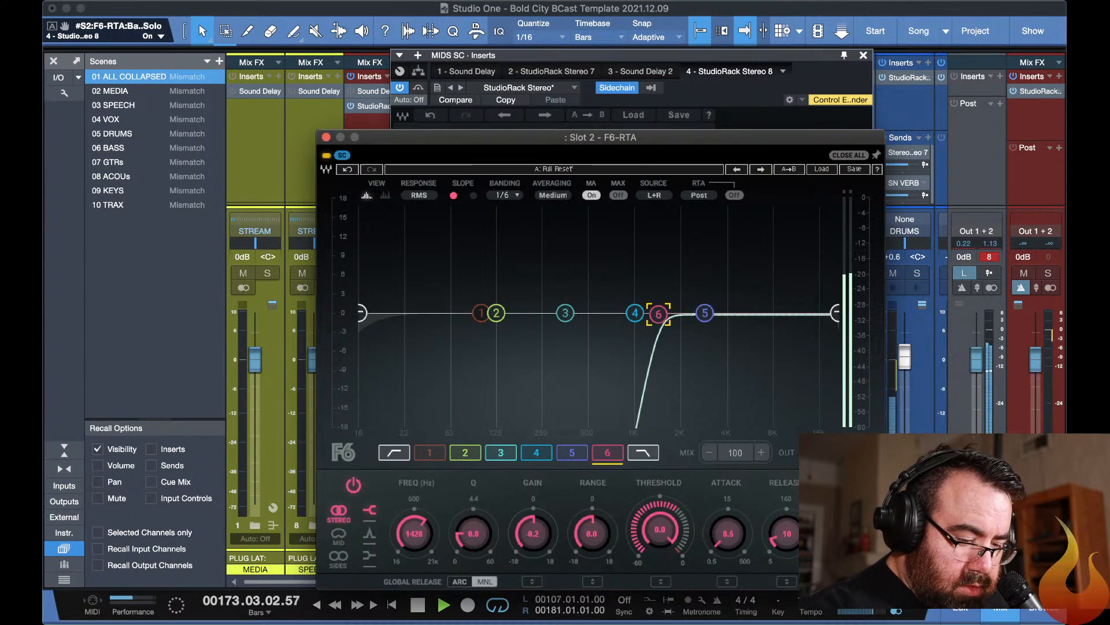
# Move F6 band 4 to about 2850 Hz, set its threshold to -19.0 dB and restrict it to the mid signal.
pyautogui.click(635, 314)
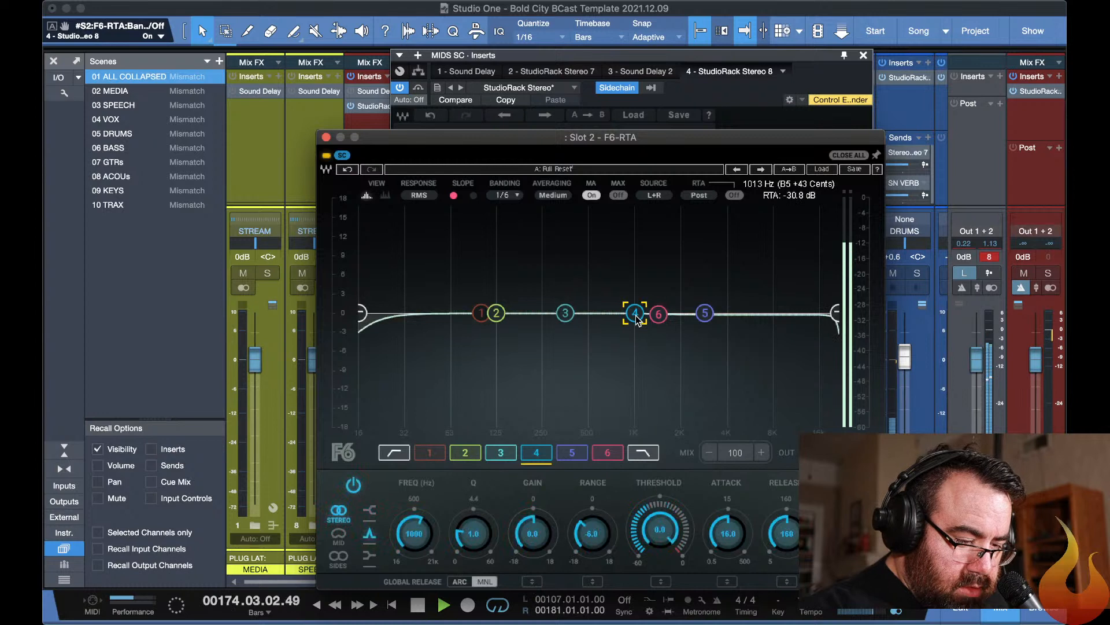
pyautogui.moveTo(635, 313); pyautogui.dragTo(705, 314)
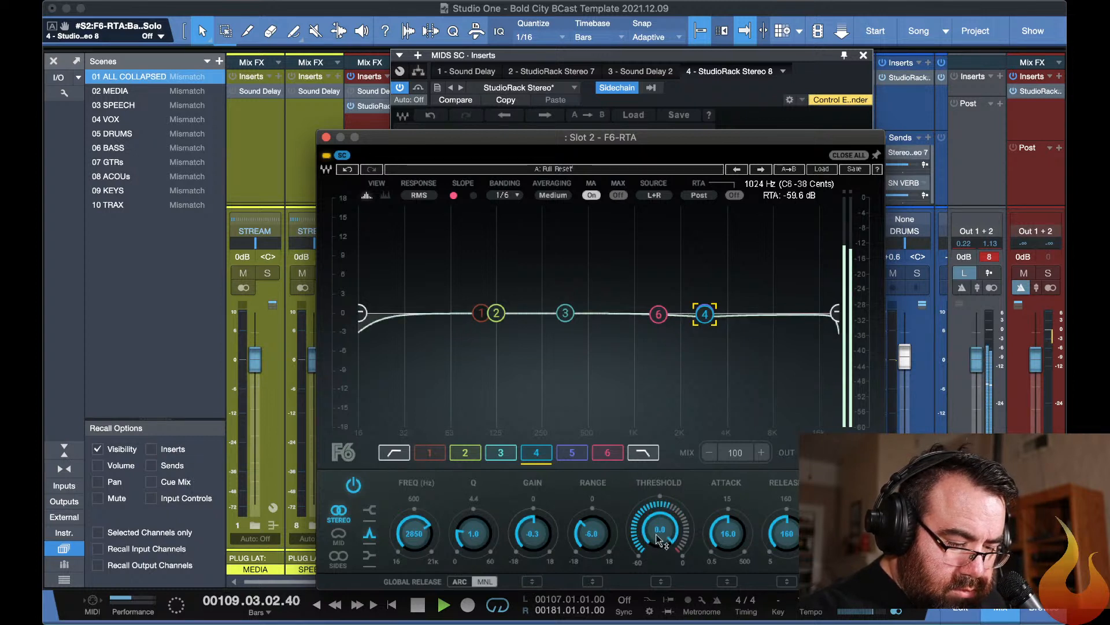
pyautogui.moveTo(658, 534); pyautogui.dragTo(659, 613)
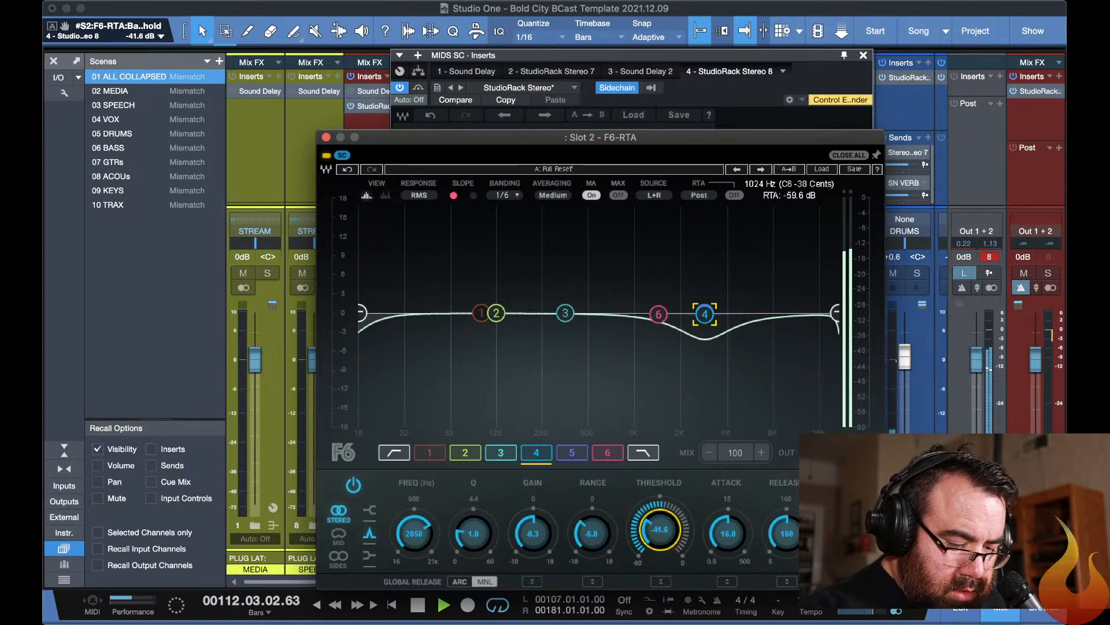
pyautogui.scroll(5, 682, 539)
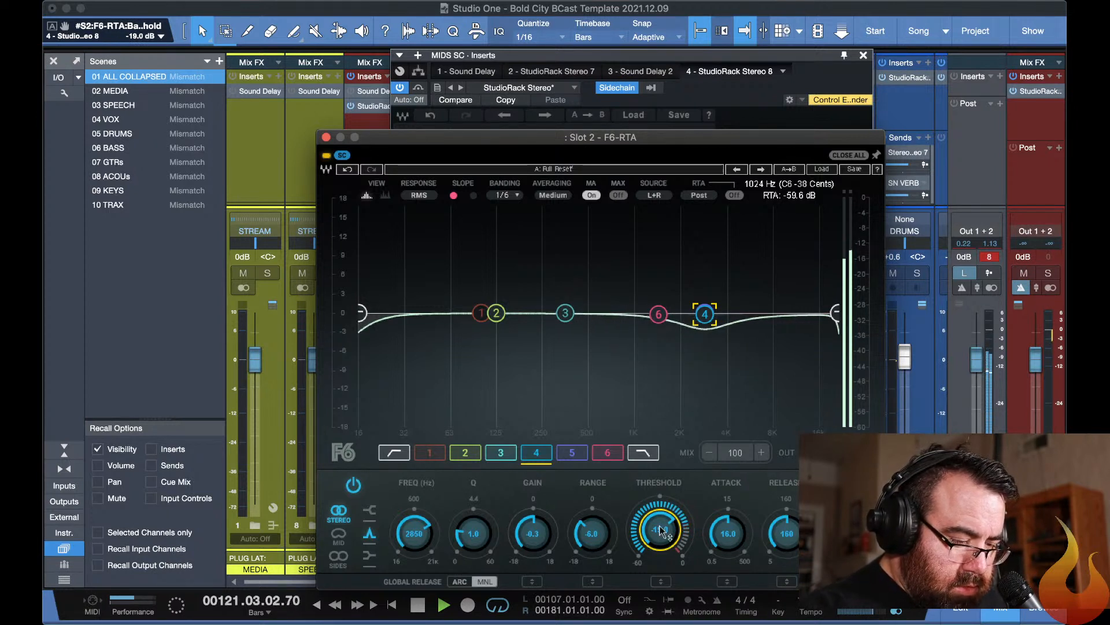
pyautogui.click(339, 535)
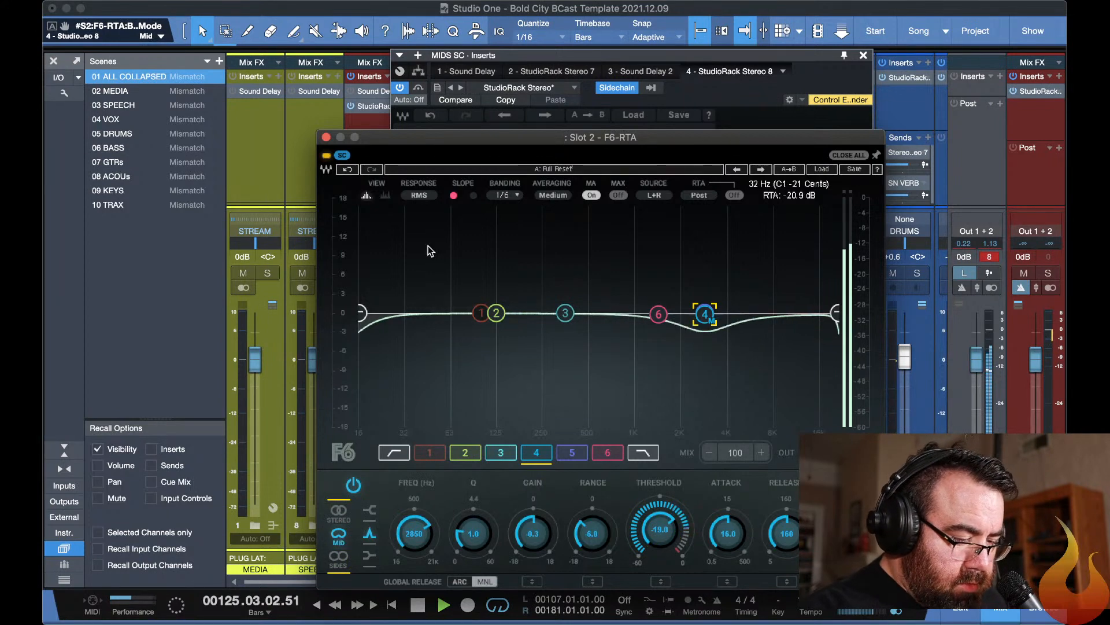
# Close the plugin windows and unsolo the BAND and MIDS SC channels to hear the full mix.
pyautogui.press('Escape')
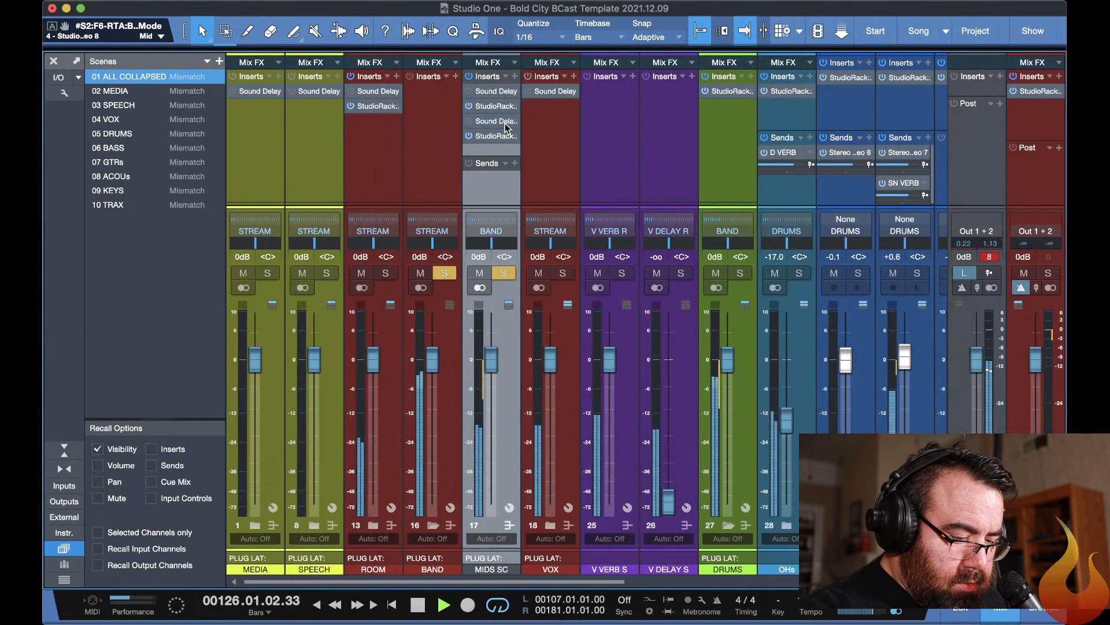
pyautogui.click(444, 272)
pyautogui.click(504, 273)
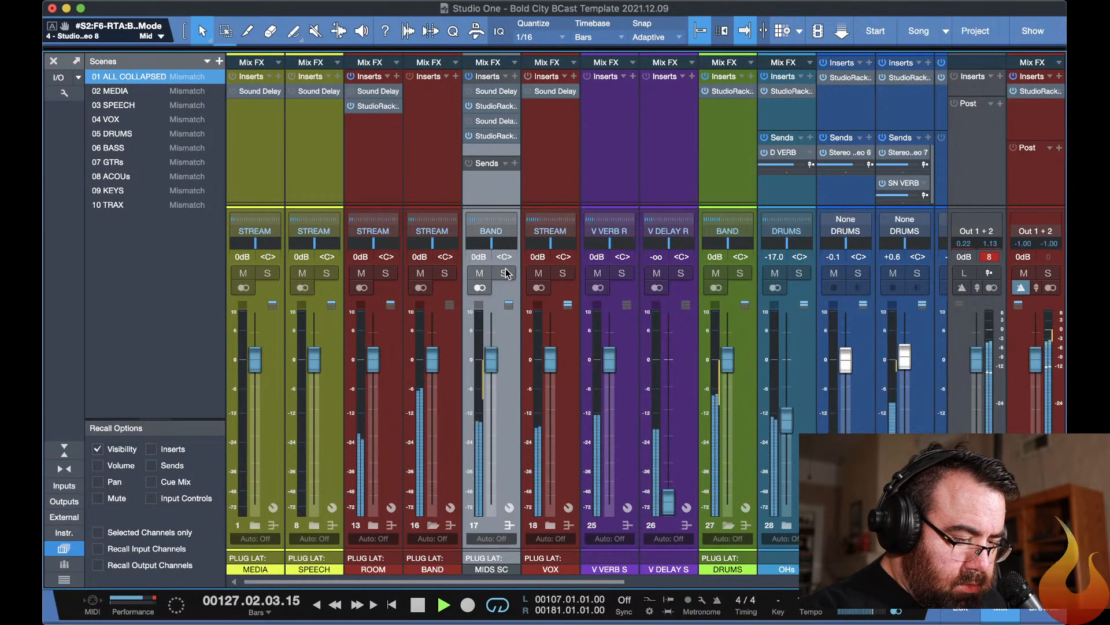
# Reopen the MIDS SC rack with its F6-RTA, pause and resume playback to check the ducking, and return to the mixer.
pyautogui.press('F11')
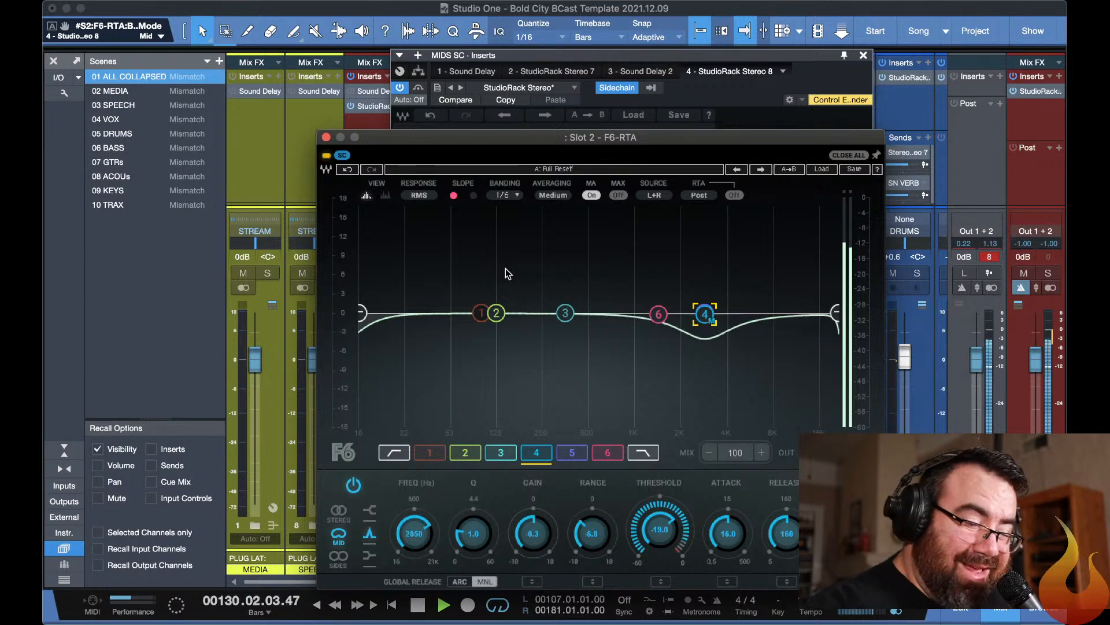
pyautogui.press('space')
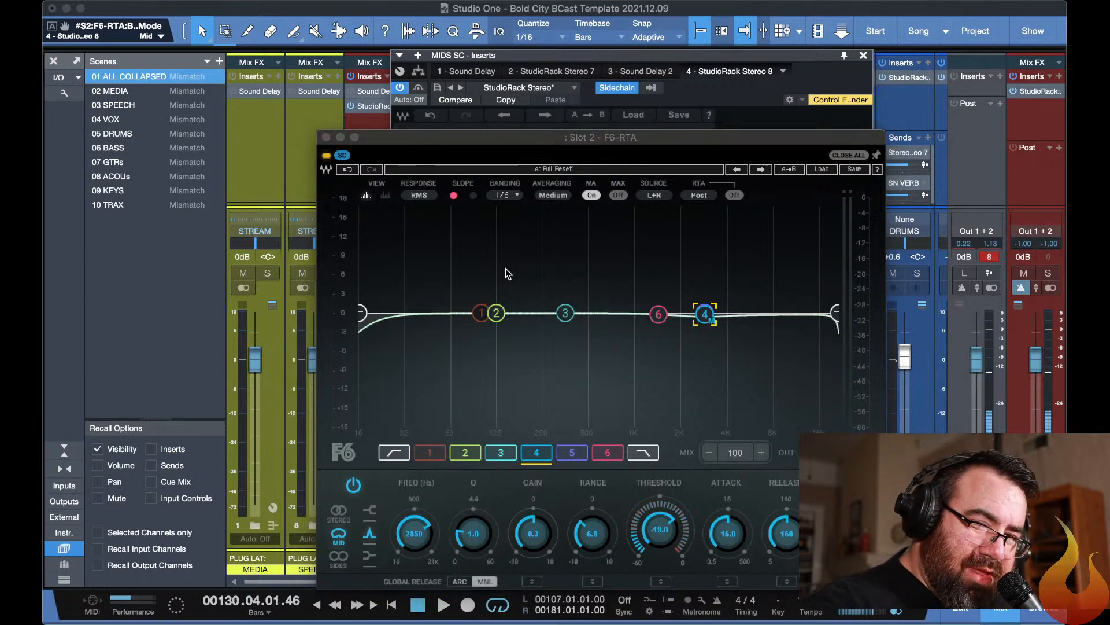
pyautogui.press('space')
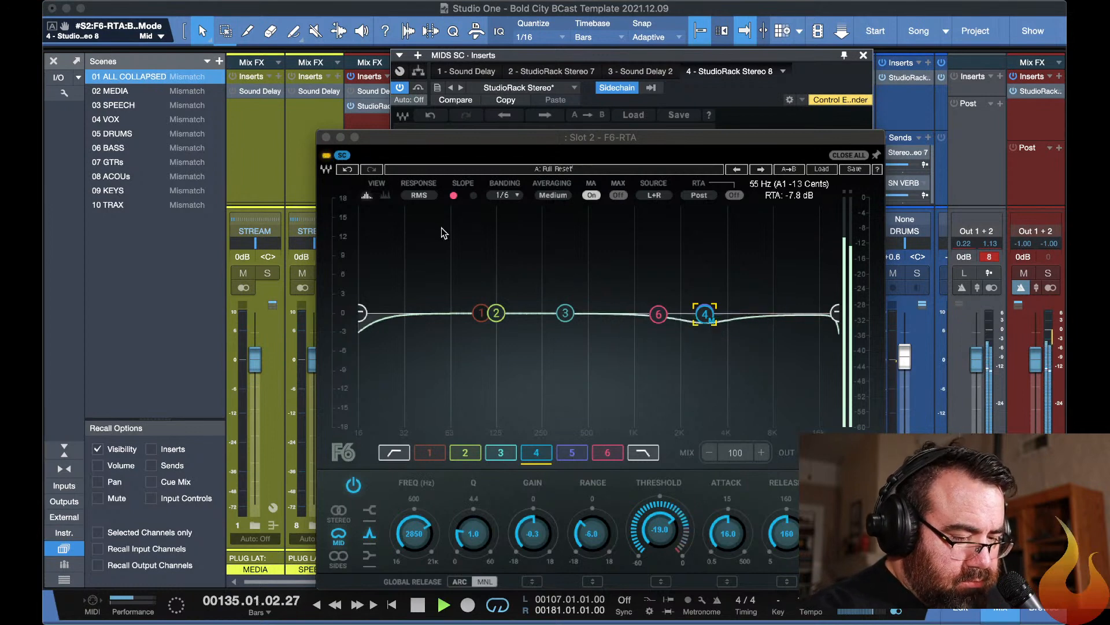
pyautogui.press('Escape')
pyautogui.press('F3')
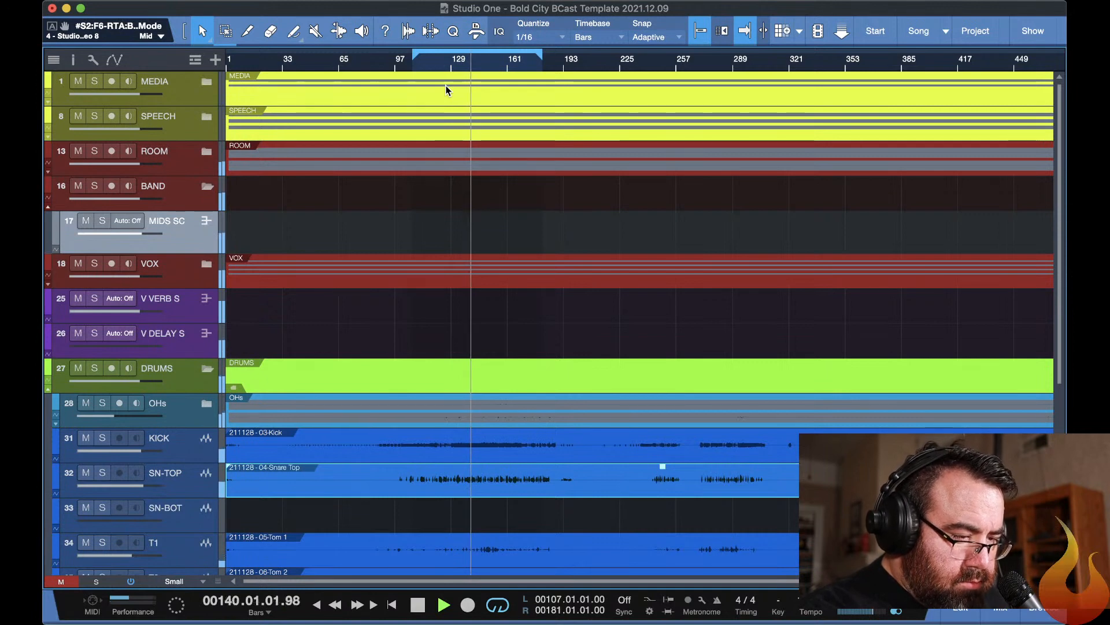
pyautogui.press('F3')
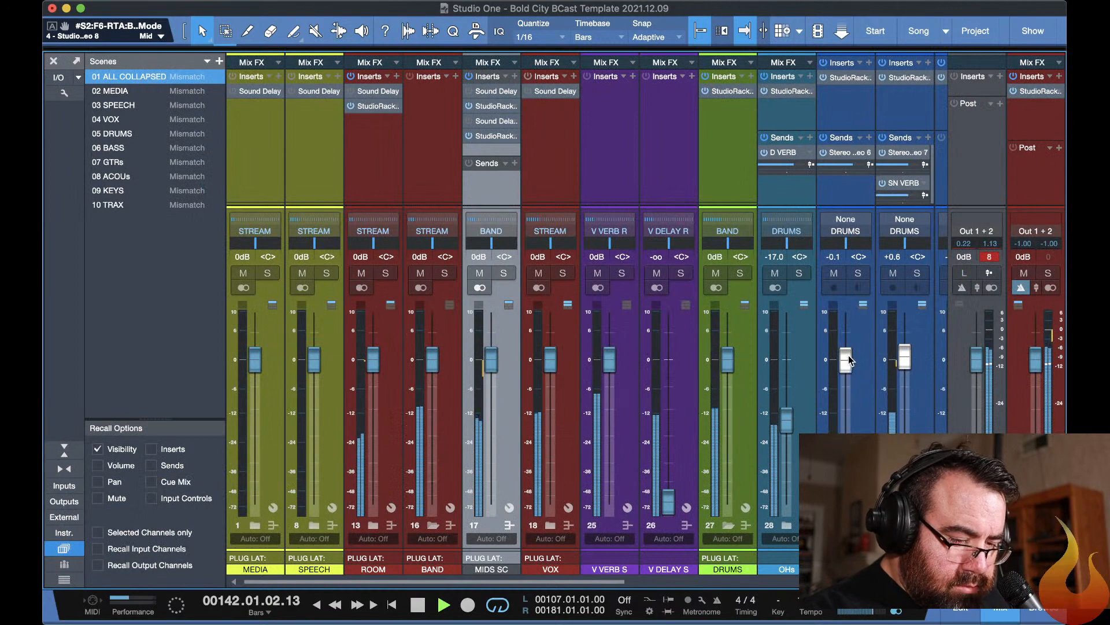
# Raise the KICK fader to +1.6 dB and move band 2 of its slot 3 F6-RTA to 72 Hz with 1.9 dB gain.
pyautogui.moveTo(845, 361)
pyautogui.mouseDown()
pyautogui.moveTo(846, 337)
pyautogui.moveTo(845, 353)
pyautogui.mouseUp()
pyautogui.click(844, 78)
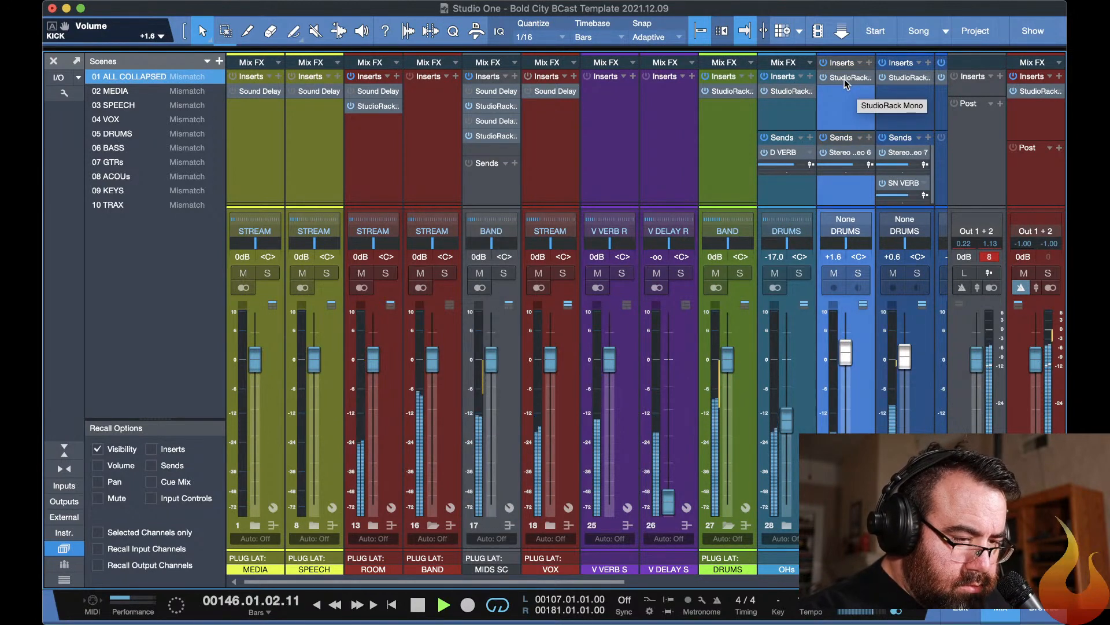
pyautogui.click(845, 79)
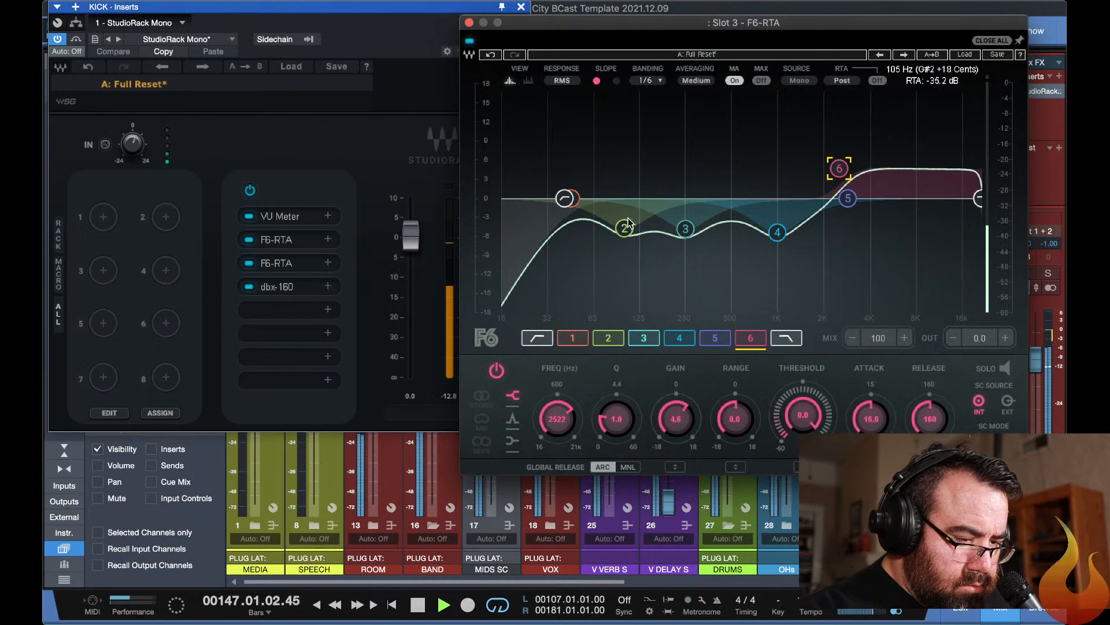
pyautogui.moveTo(625, 228); pyautogui.dragTo(603, 187)
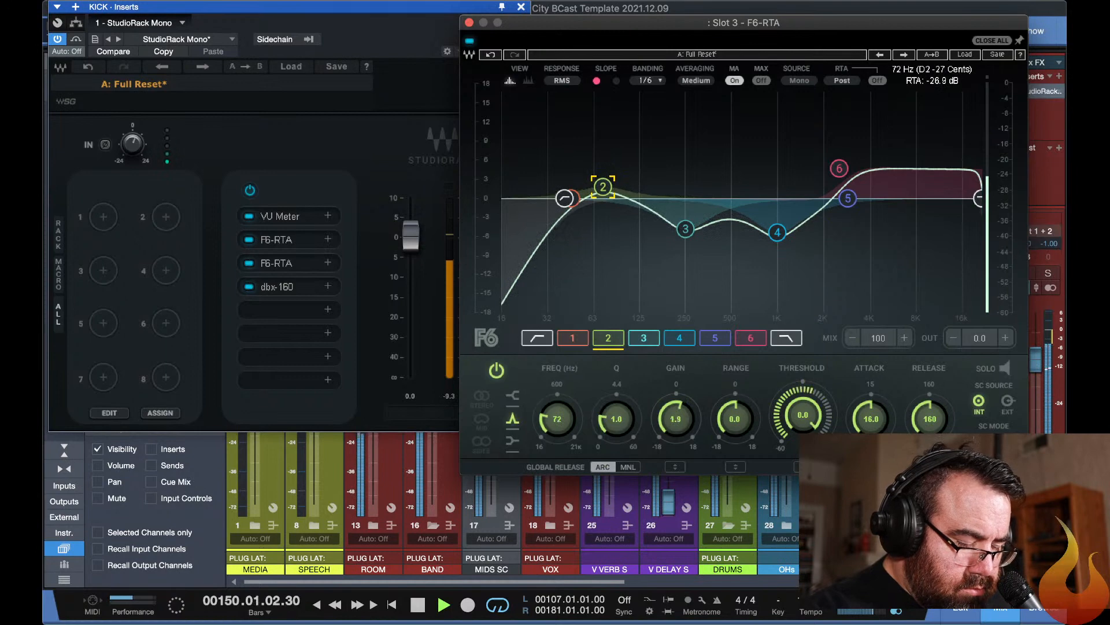
pyautogui.press('super+w')
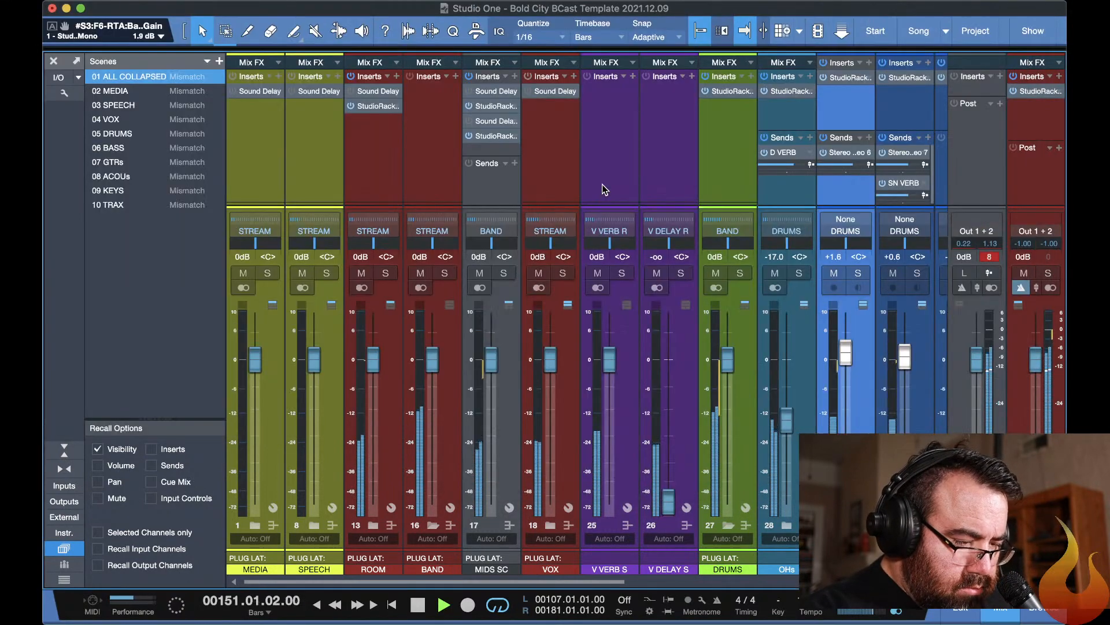
# Mute and unmute the ROOM channel to compare the mix with and without it.
pyautogui.click(361, 273)
pyautogui.click(361, 274)
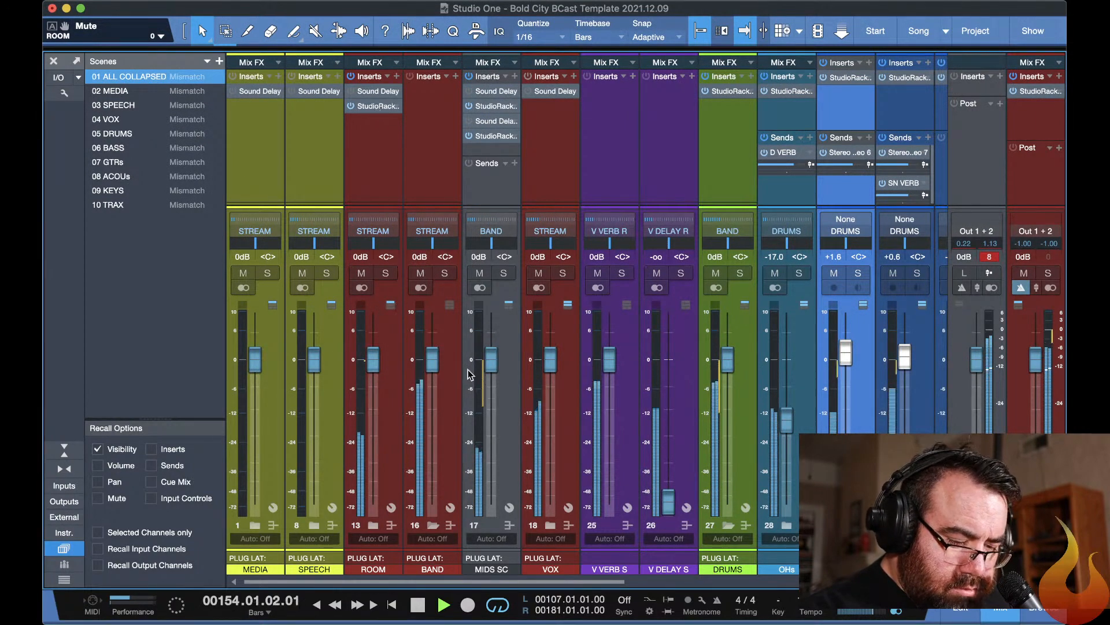
pyautogui.hscroll(10, 607, 412)
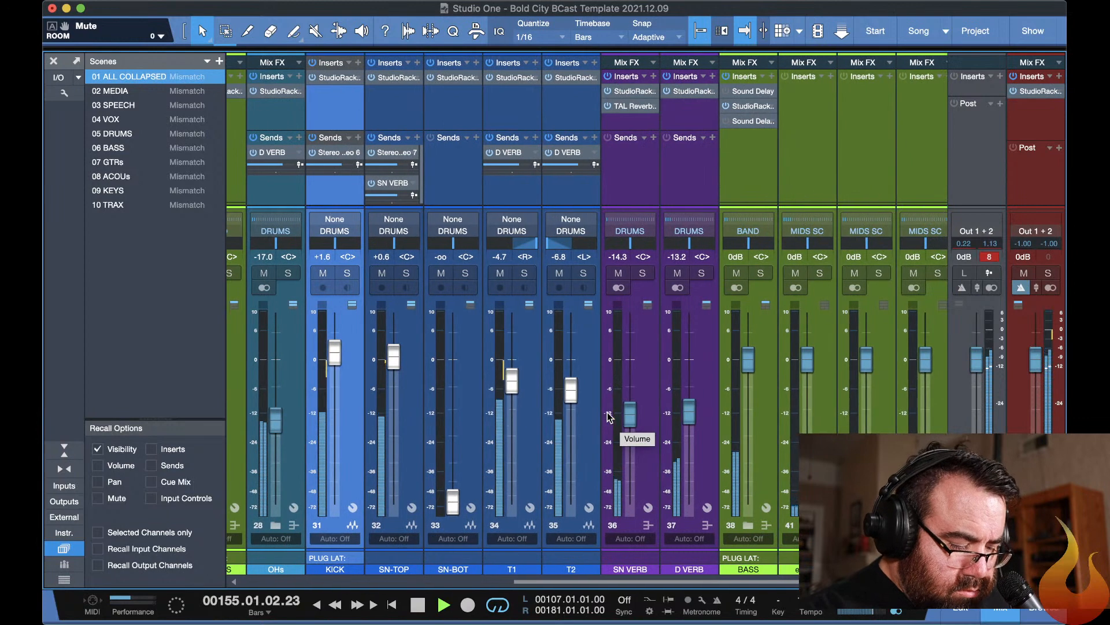
# Collapse the expanded channel folders, expand the KEYS folder and set the KEYS-2 fader to -8.5 dB.
pyautogui.press('1')
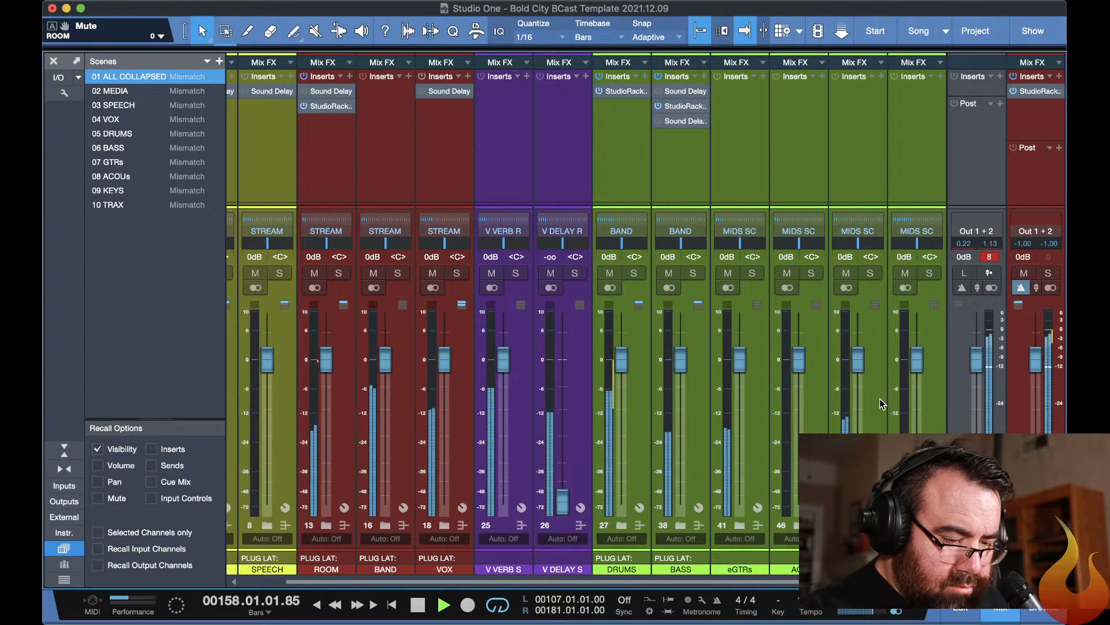
pyautogui.click(858, 525)
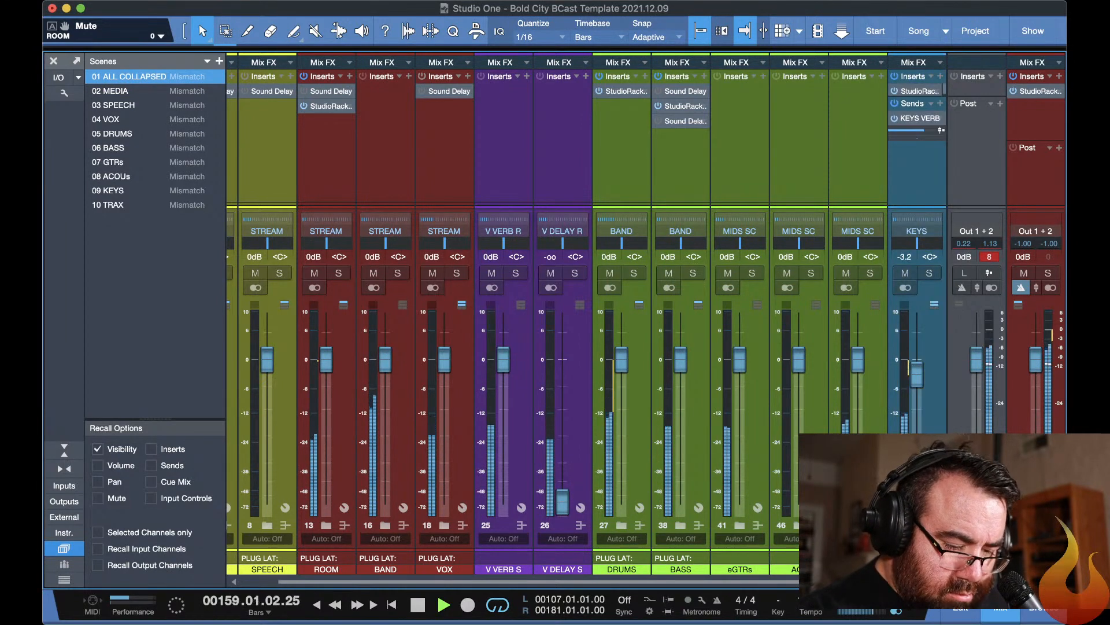
pyautogui.hscroll(3, 857, 525)
pyautogui.moveTo(798, 393)
pyautogui.mouseDown()
pyautogui.moveTo(797, 412)
pyautogui.moveTo(797, 401)
pyautogui.mouseUp()
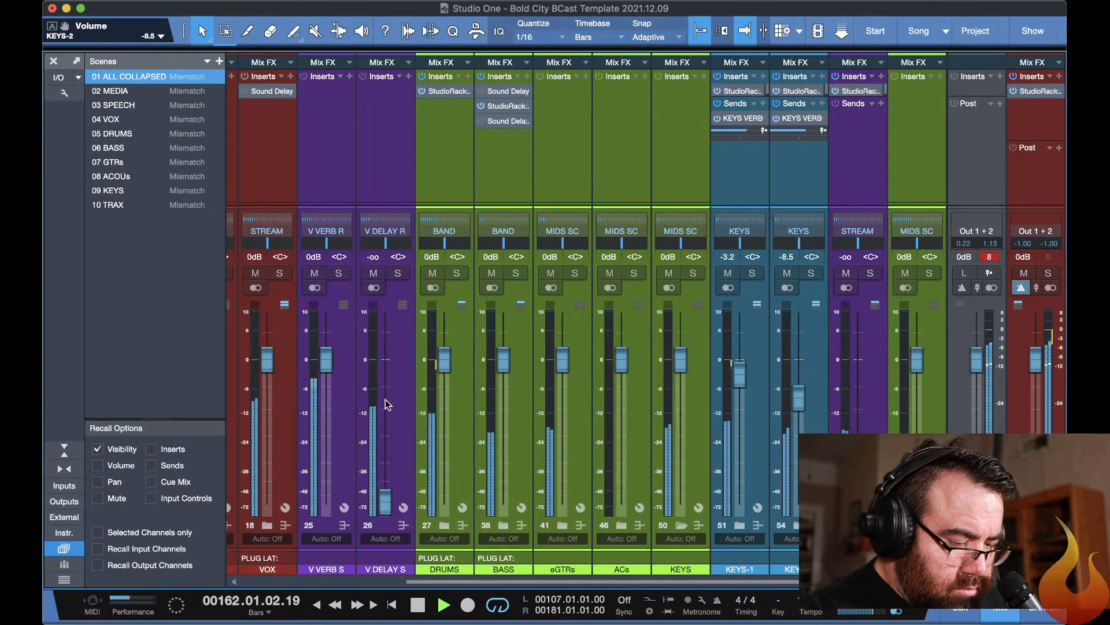
pyautogui.hscroll(-2, 385, 400)
pyautogui.hscroll(2, 385, 399)
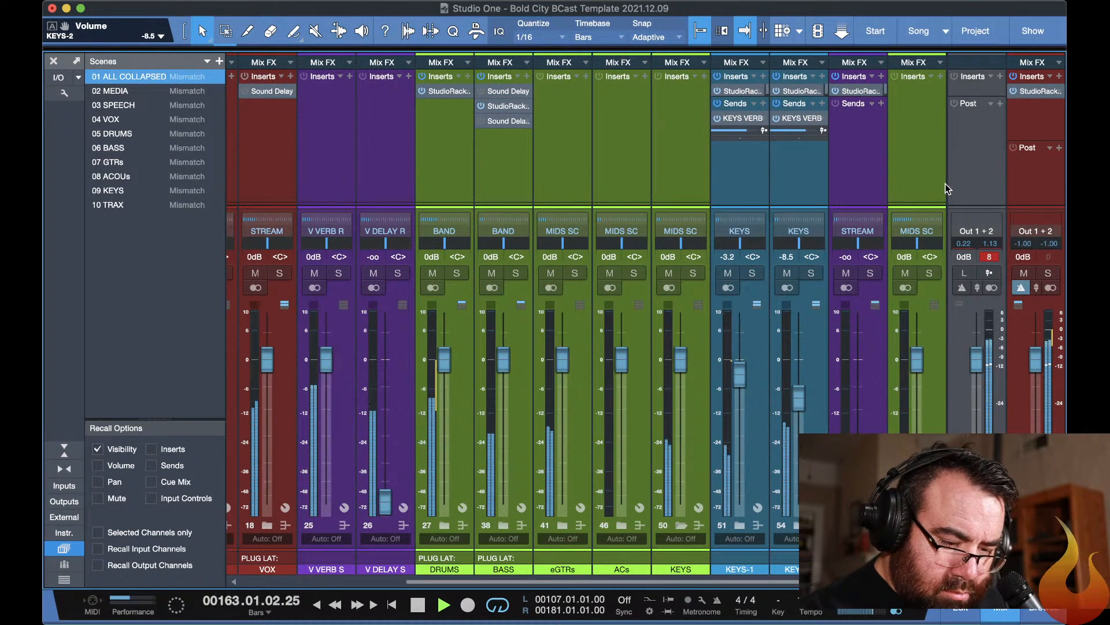
# On the STREAM rack, set the L3-LL Multi threshold to -7.7 dB and raise all C4 band thresholds together, with band 1 at -24.0 dB.
pyautogui.doubleClick(1038, 91)
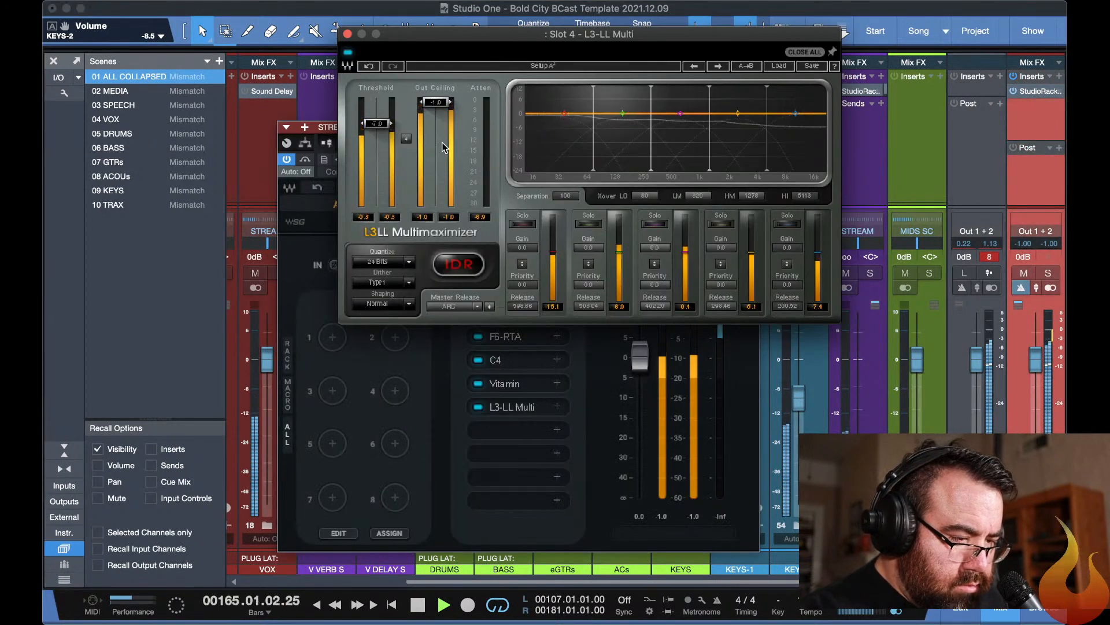
pyautogui.moveTo(376, 126); pyautogui.dragTo(377, 129)
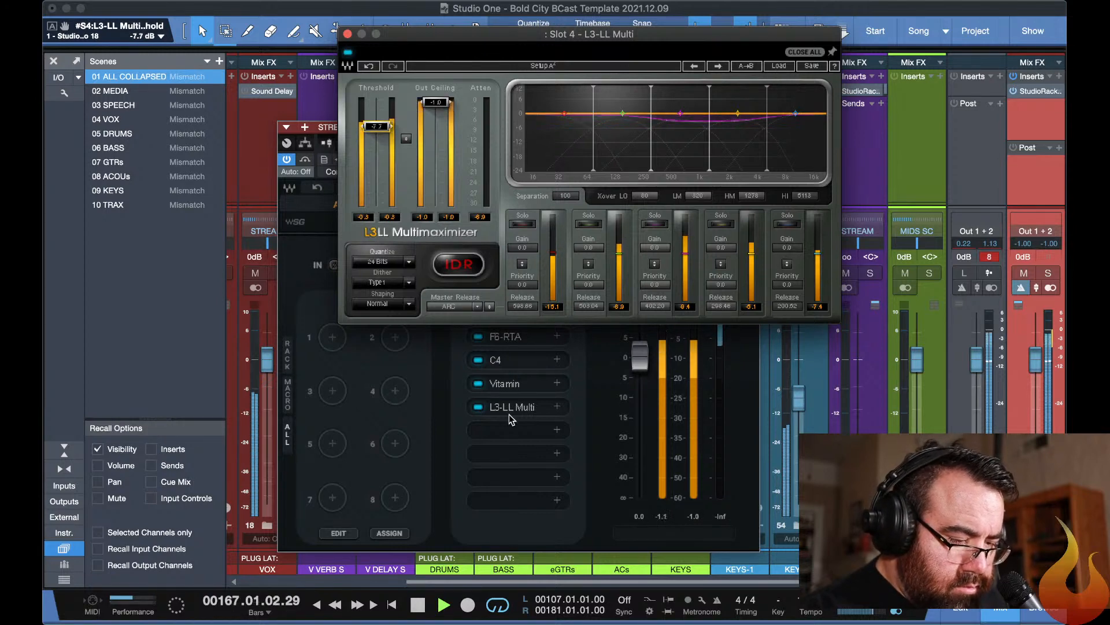
pyautogui.click(514, 362)
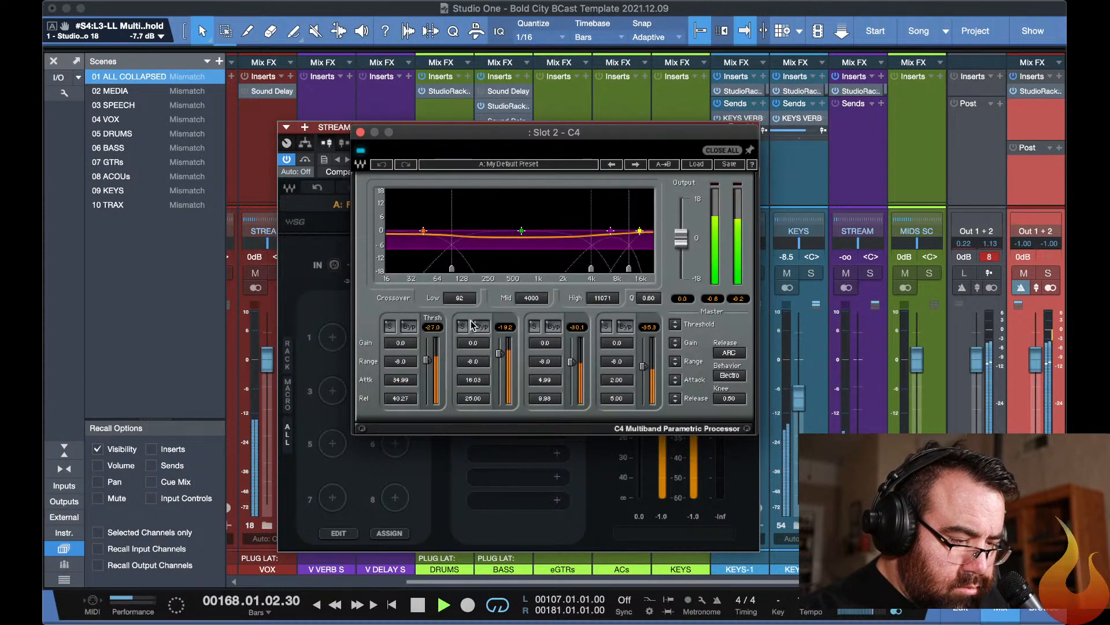
pyautogui.moveTo(674, 325); pyautogui.dragTo(675, 318)
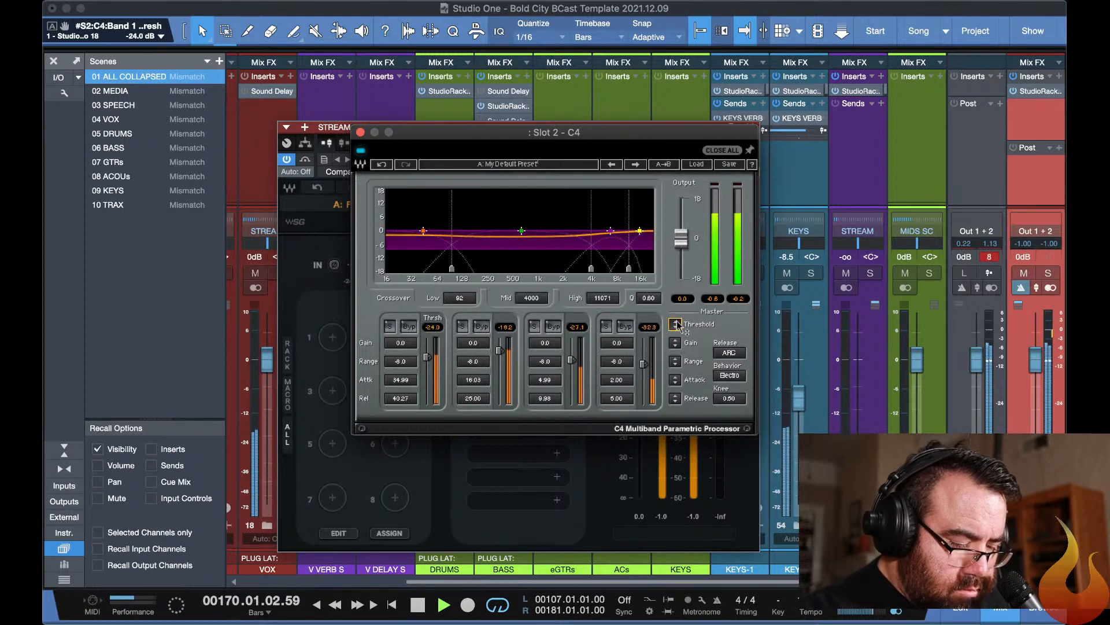
pyautogui.press('Escape')
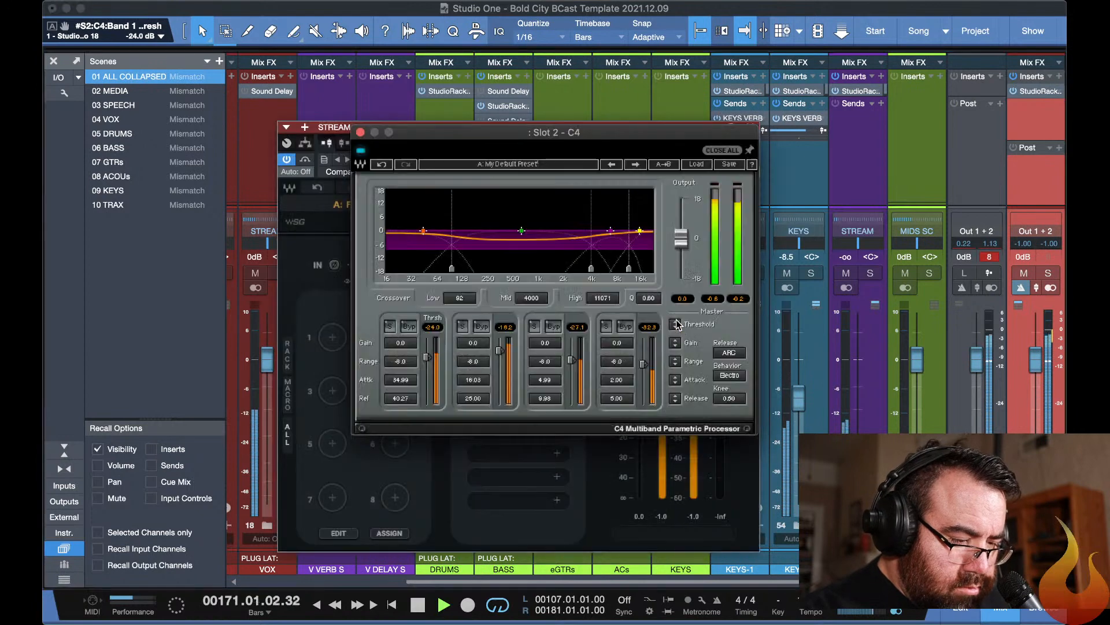
pyautogui.click(578, 477)
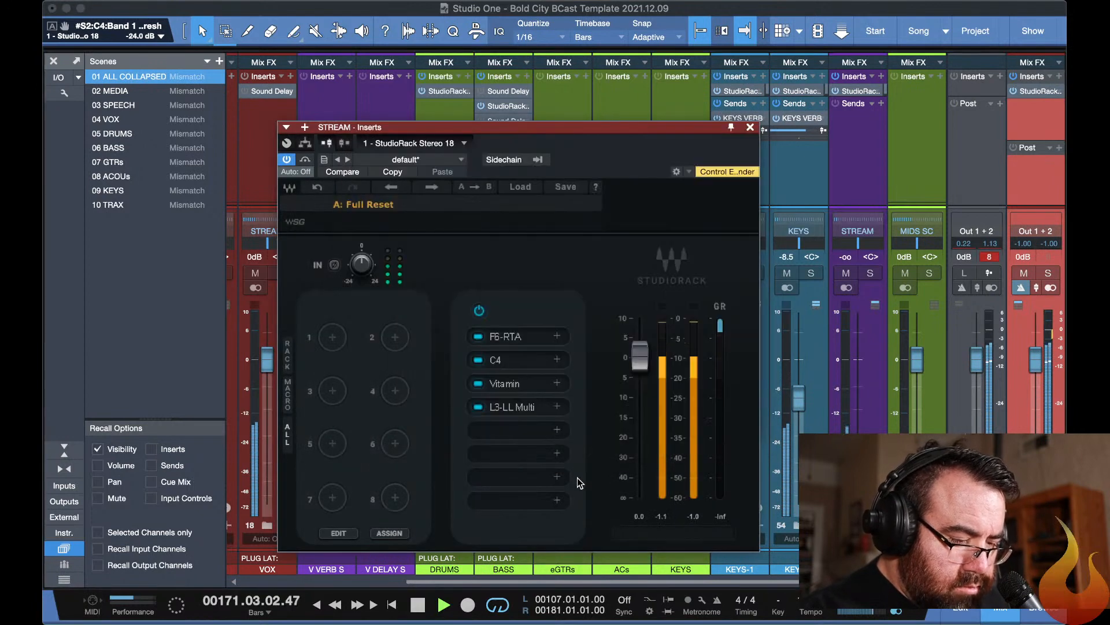
# In Vitamin, set the Mid, HiMid and Hi widths to 1.50, HiMid level to 11.5 and Hi to 24.4, and compare against bypass.
pyautogui.click(507, 385)
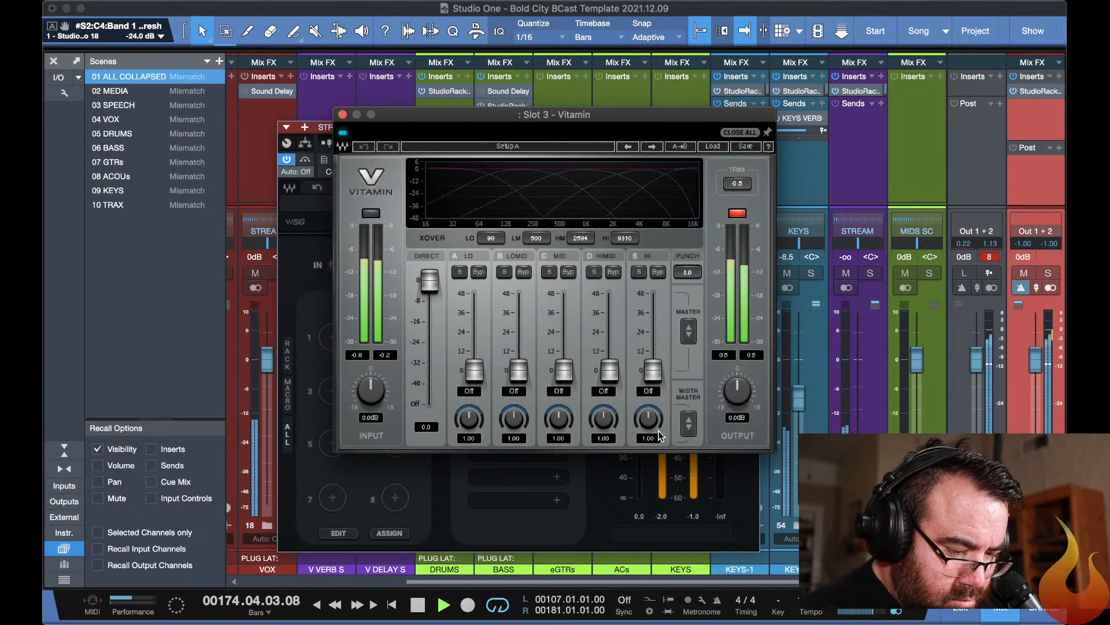
pyautogui.moveTo(659, 435); pyautogui.dragTo(558, 400)
pyautogui.moveTo(653, 370); pyautogui.dragTo(653, 331)
pyautogui.moveTo(613, 373)
pyautogui.mouseDown()
pyautogui.moveTo(610, 347)
pyautogui.moveTo(609, 359)
pyautogui.mouseUp()
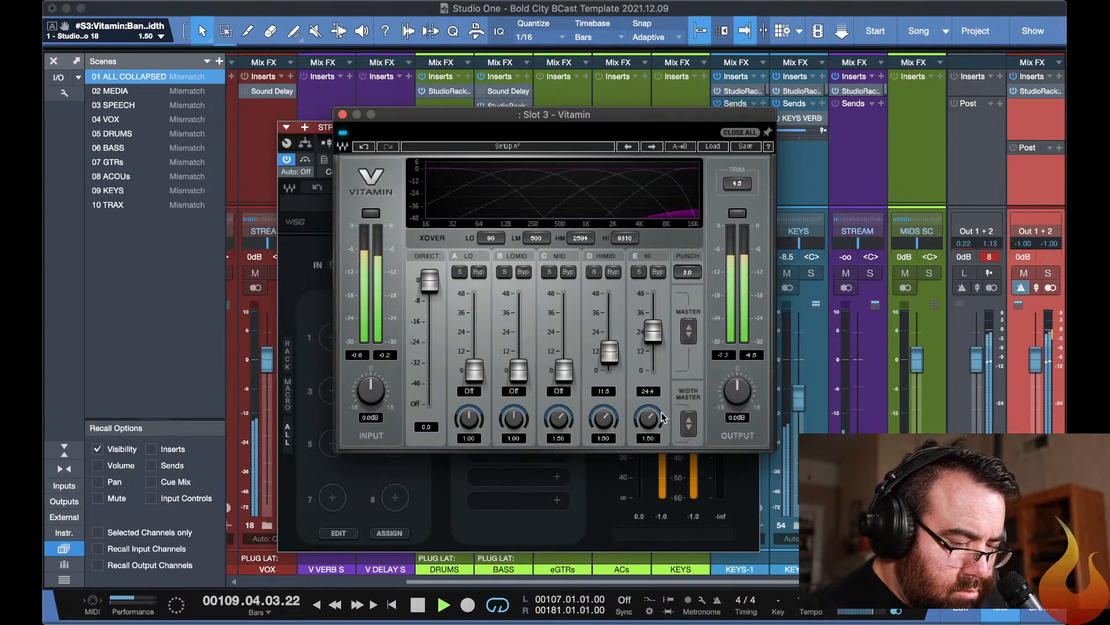
pyautogui.click(343, 133)
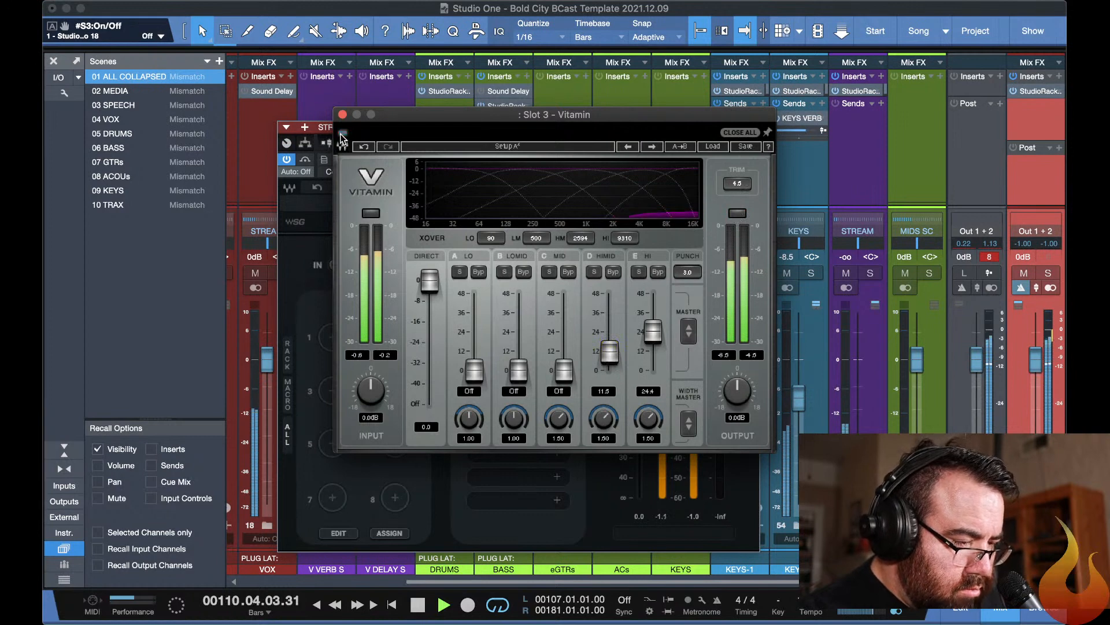
pyautogui.click(343, 133)
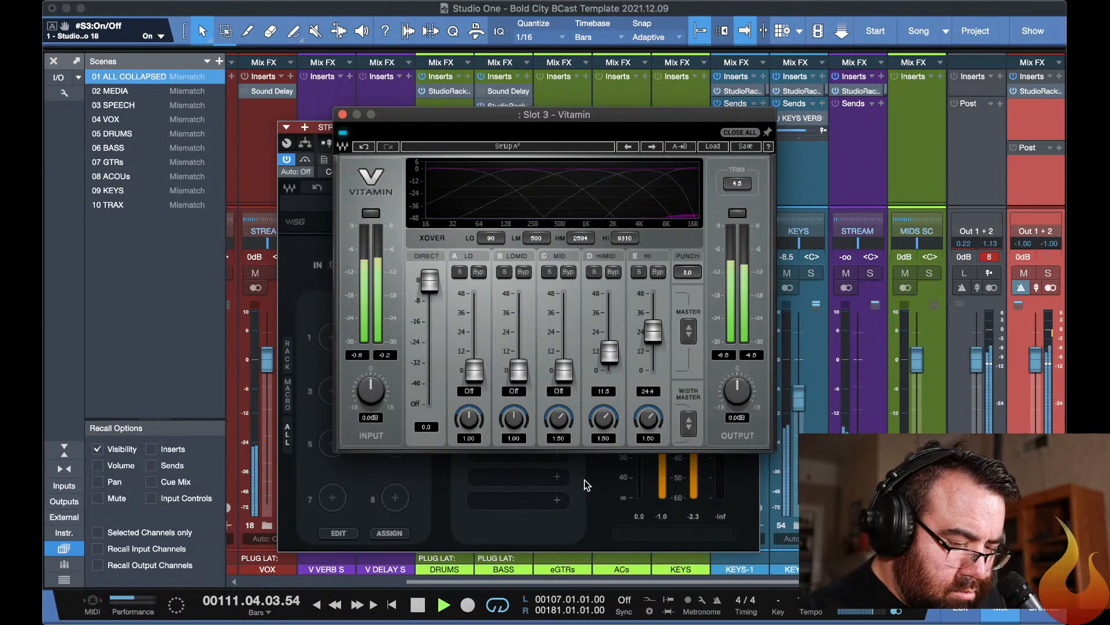
# Set the L3-LL Multi threshold on the STREAM rack to -8.2 dB.
pyautogui.click(586, 485)
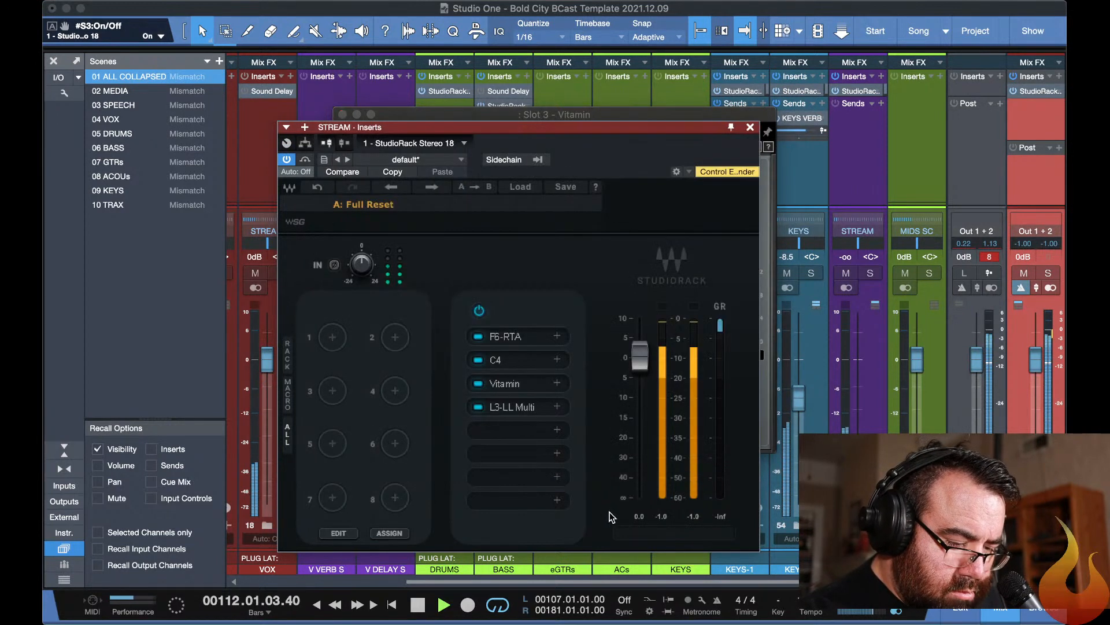
pyautogui.click(511, 407)
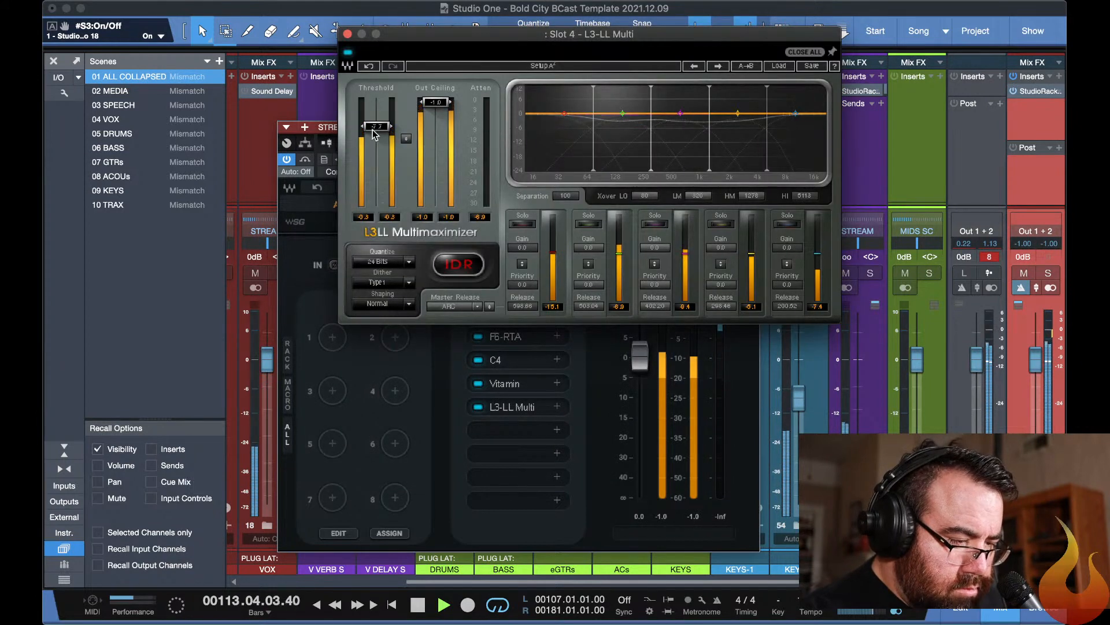
pyautogui.moveTo(372, 130); pyautogui.dragTo(376, 127)
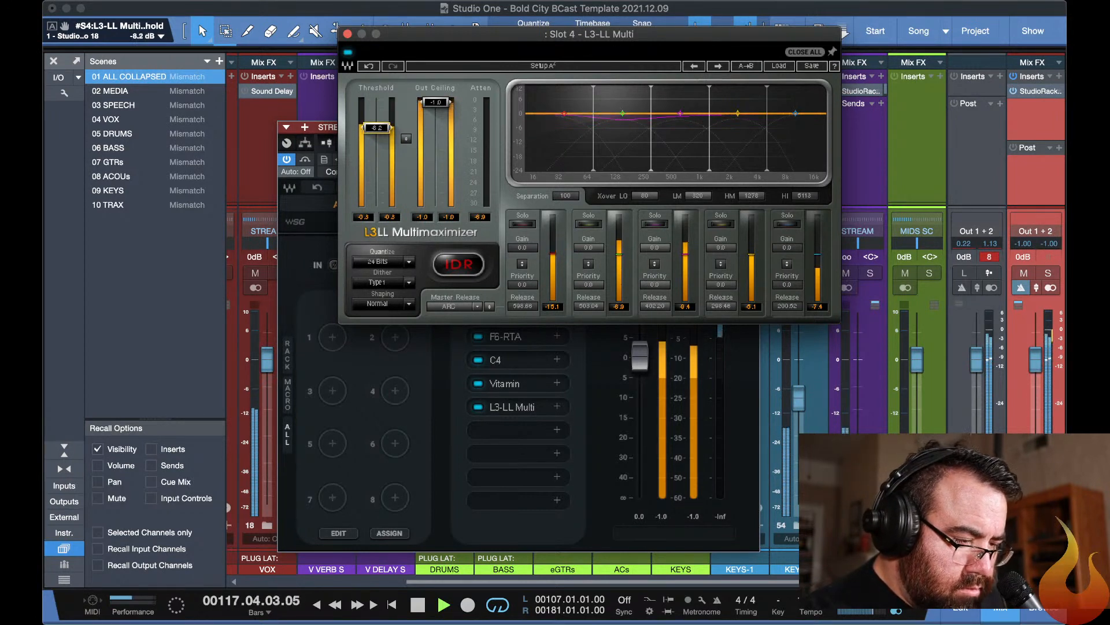
# Set the range of all four C4 bands on the STREAM rack to -3.0 dB and close the plugin windows.
pyautogui.click(522, 361)
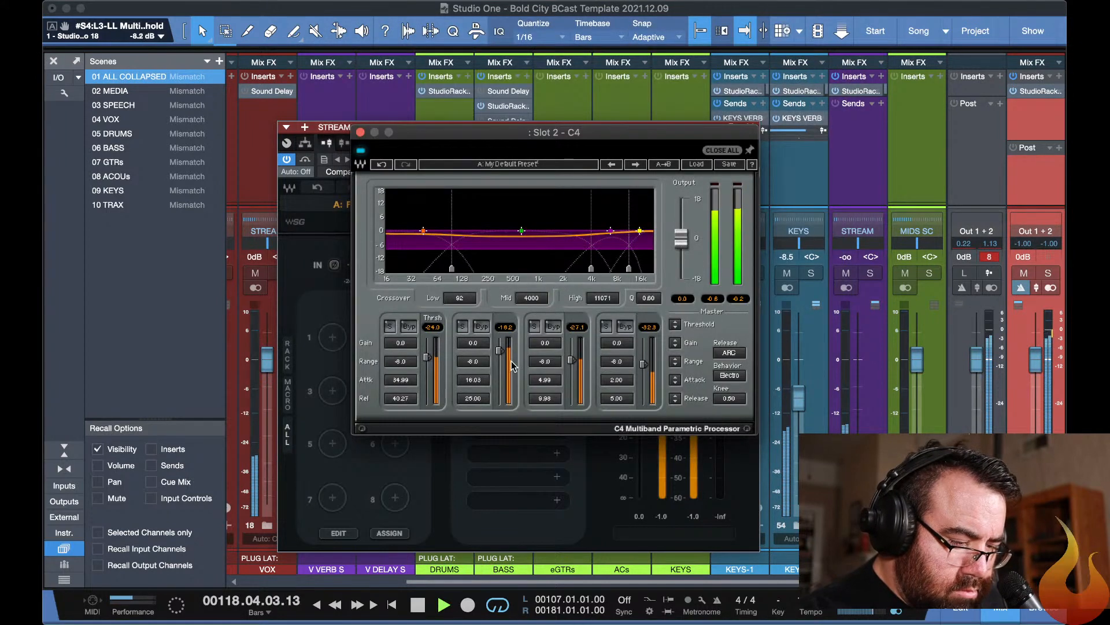
pyautogui.click(675, 362)
pyautogui.moveTo(676, 362); pyautogui.dragTo(676, 335)
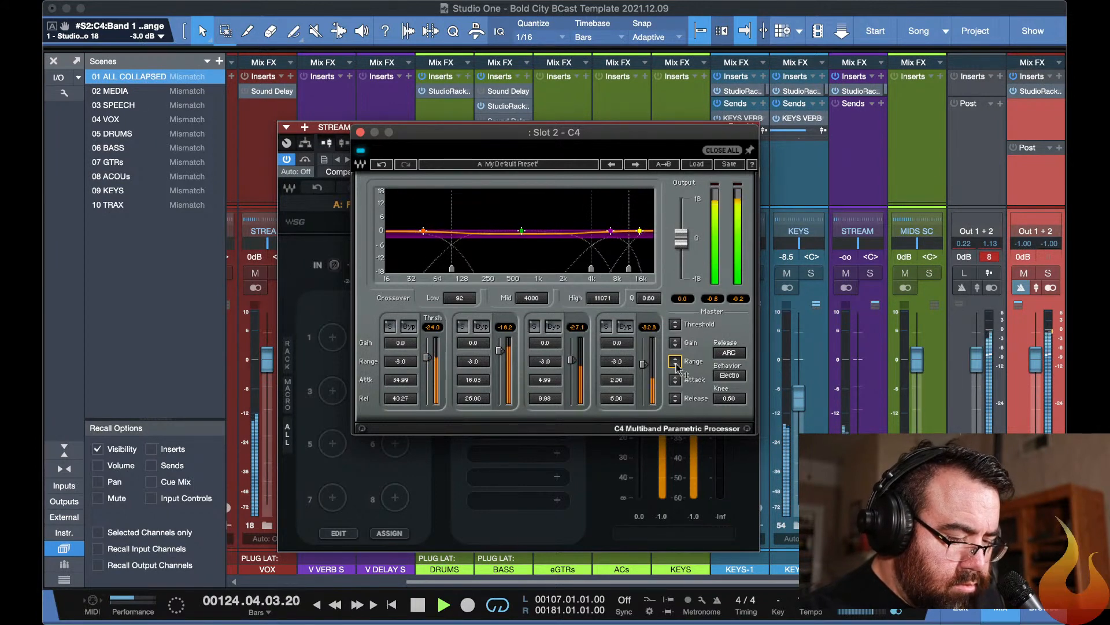
pyautogui.press('Escape')
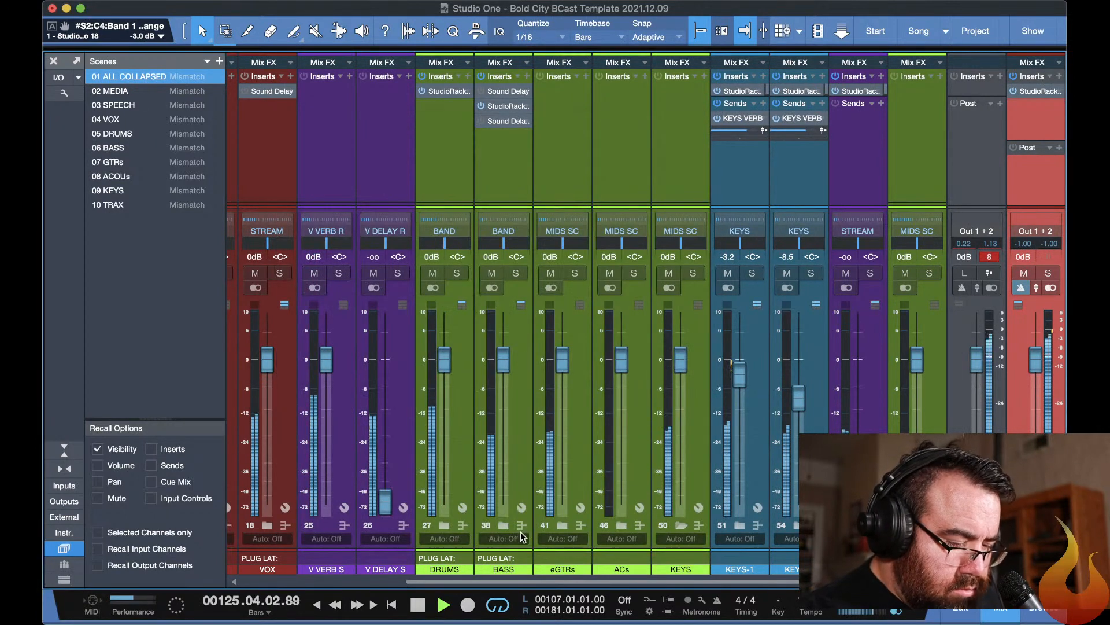
# In the second F6-RTA on the SN-TOP rack, set band 6 to a slight cut of about 0.6 dB near 4.9 kHz.
pyautogui.click(444, 525)
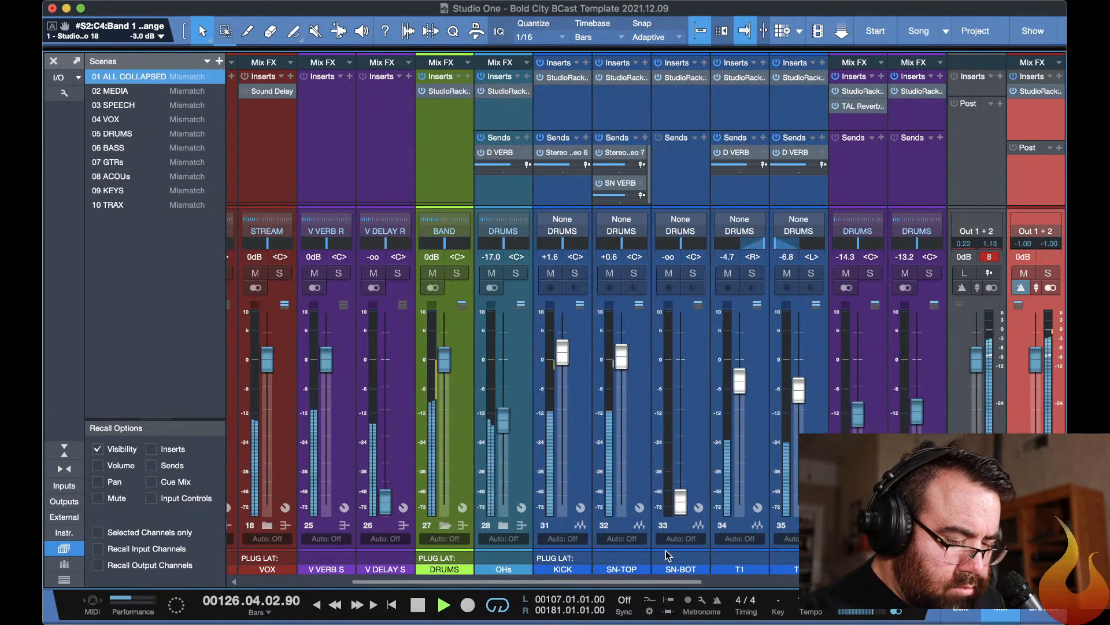
pyautogui.click(619, 78)
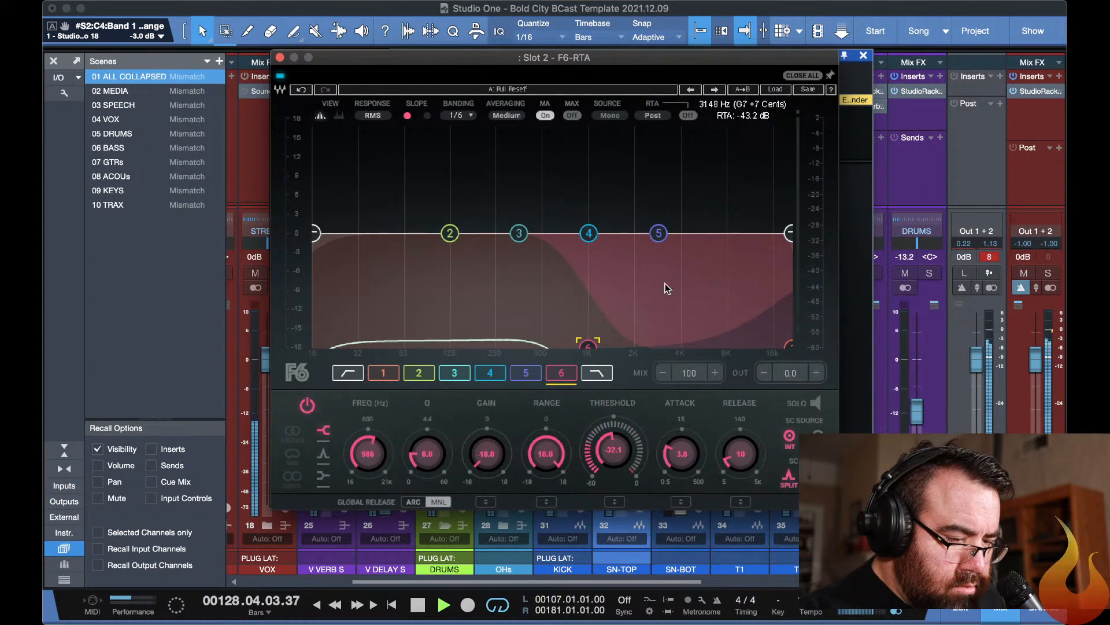
pyautogui.click(848, 276)
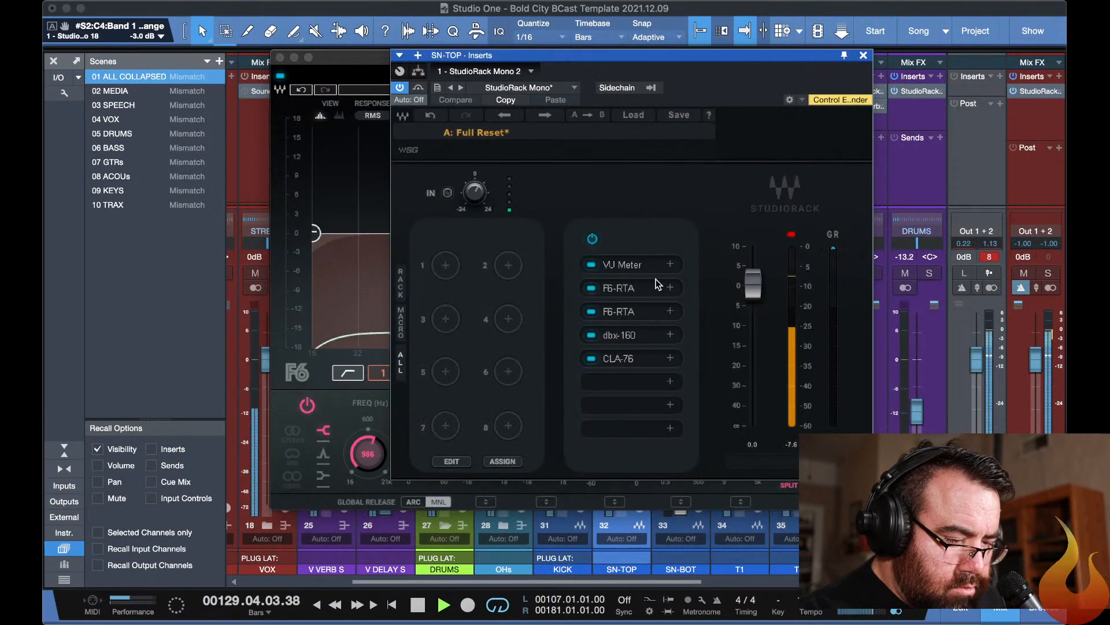
pyautogui.click(624, 312)
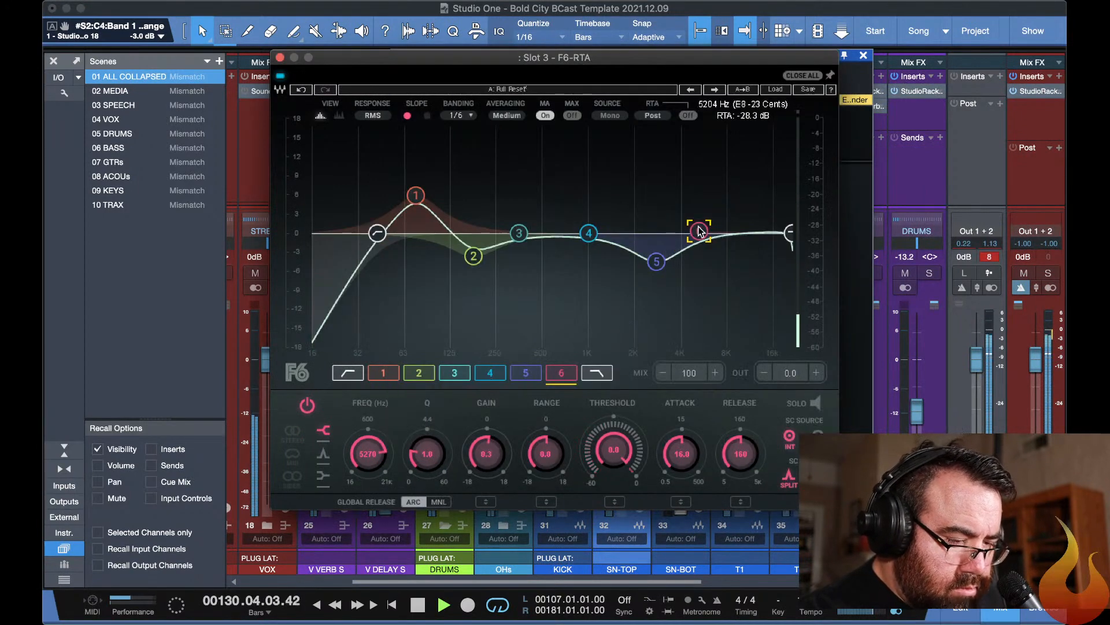
pyautogui.moveTo(698, 231); pyautogui.dragTo(698, 235)
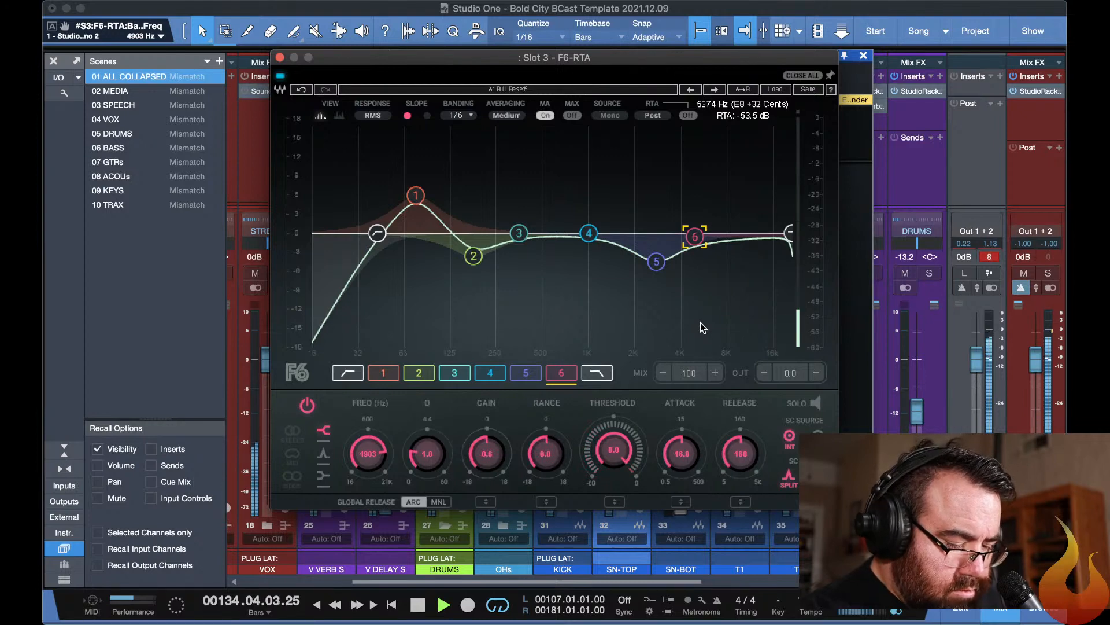
pyautogui.press('Escape')
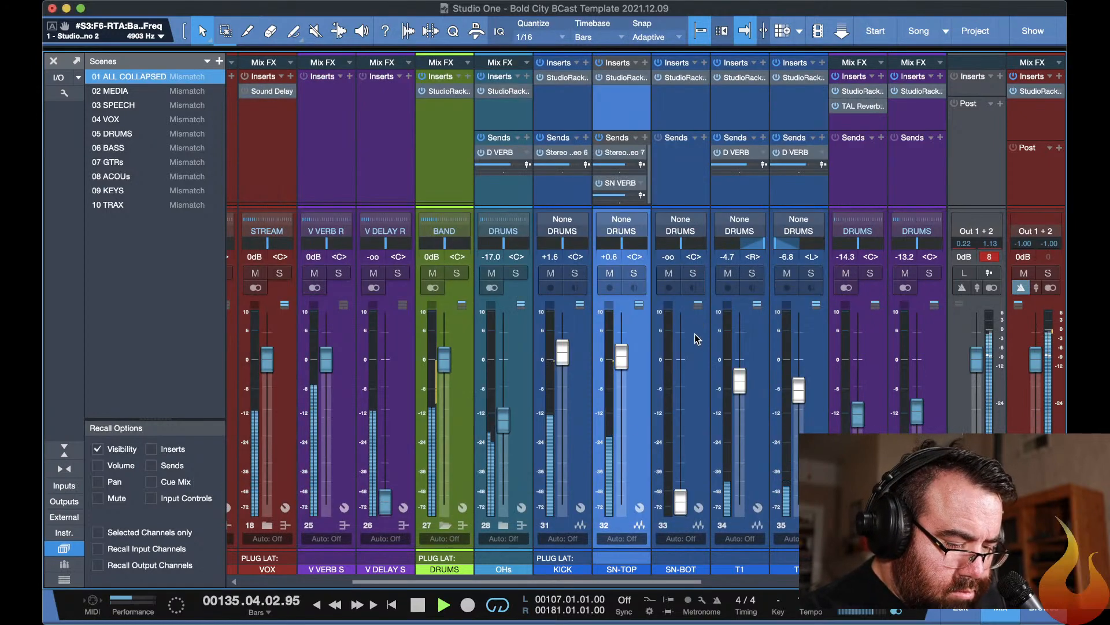
# Mute and unmute the OHs channel to compare the drum mix without overheads, then collapse the DRUMS folder.
pyautogui.click(491, 274)
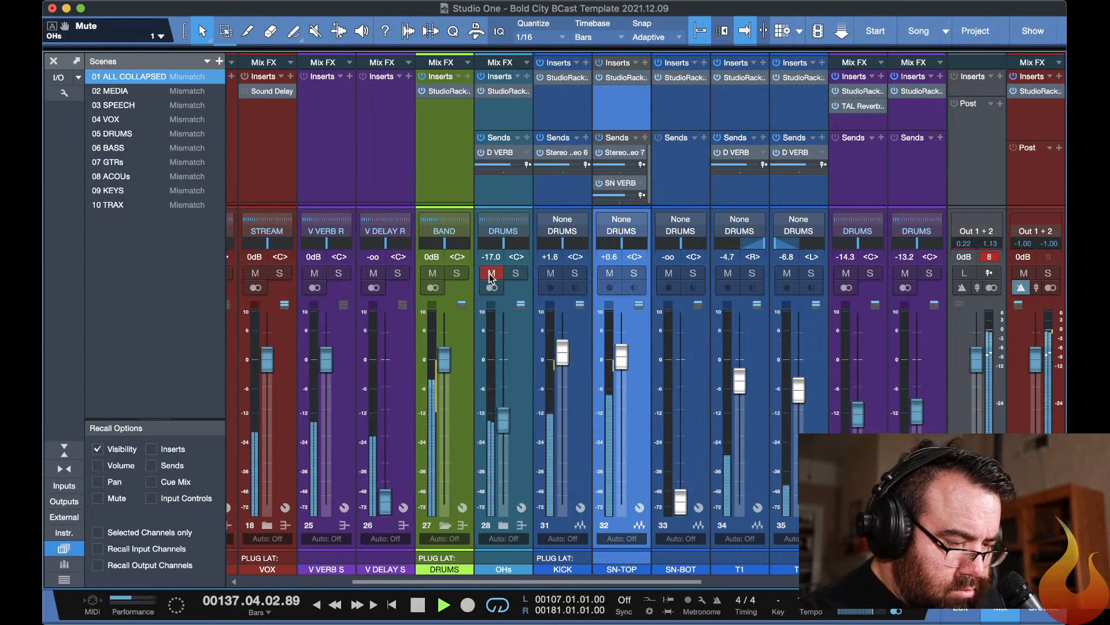
pyautogui.click(491, 274)
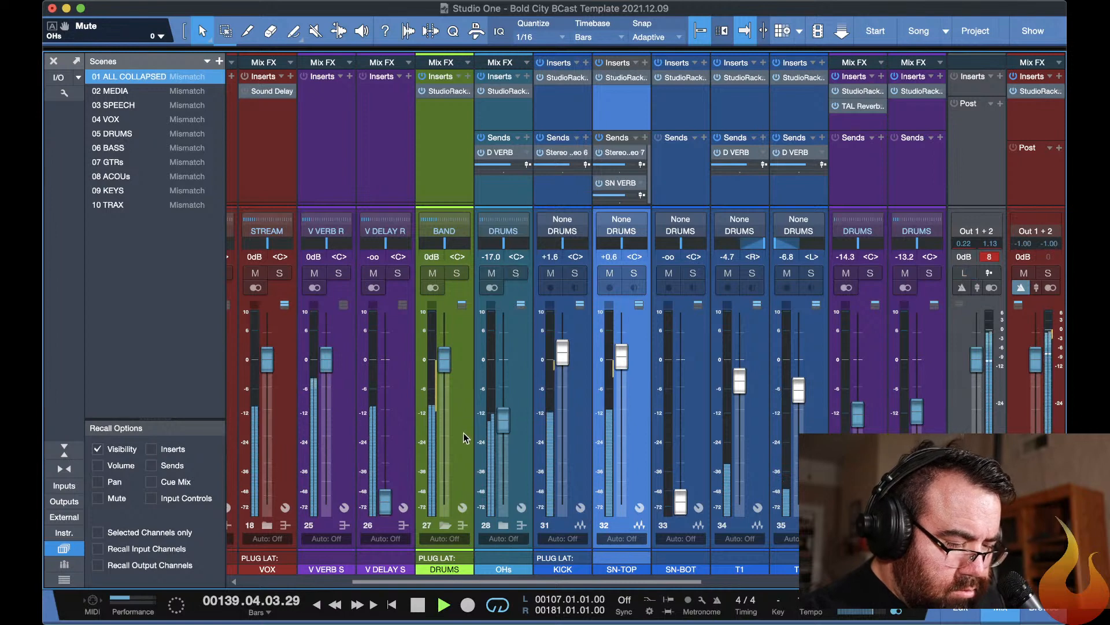
pyautogui.click(445, 525)
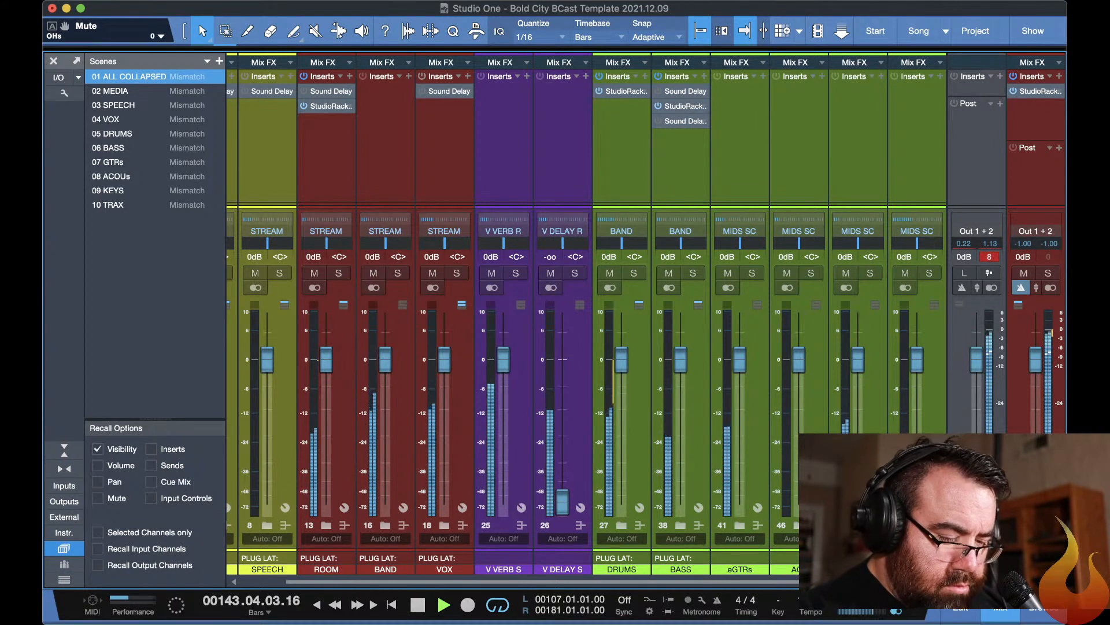
# Expand the KEYS folder and pan the KEYS-1 channel to L44.
pyautogui.click(857, 525)
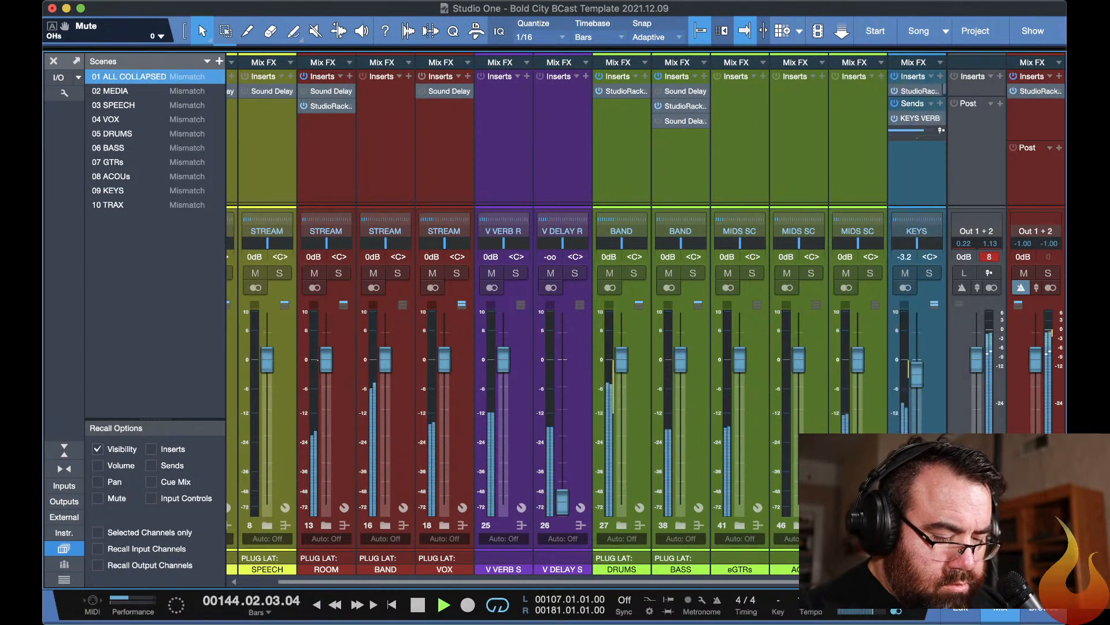
pyautogui.click(909, 246)
pyautogui.moveTo(908, 250); pyautogui.dragTo(906, 250)
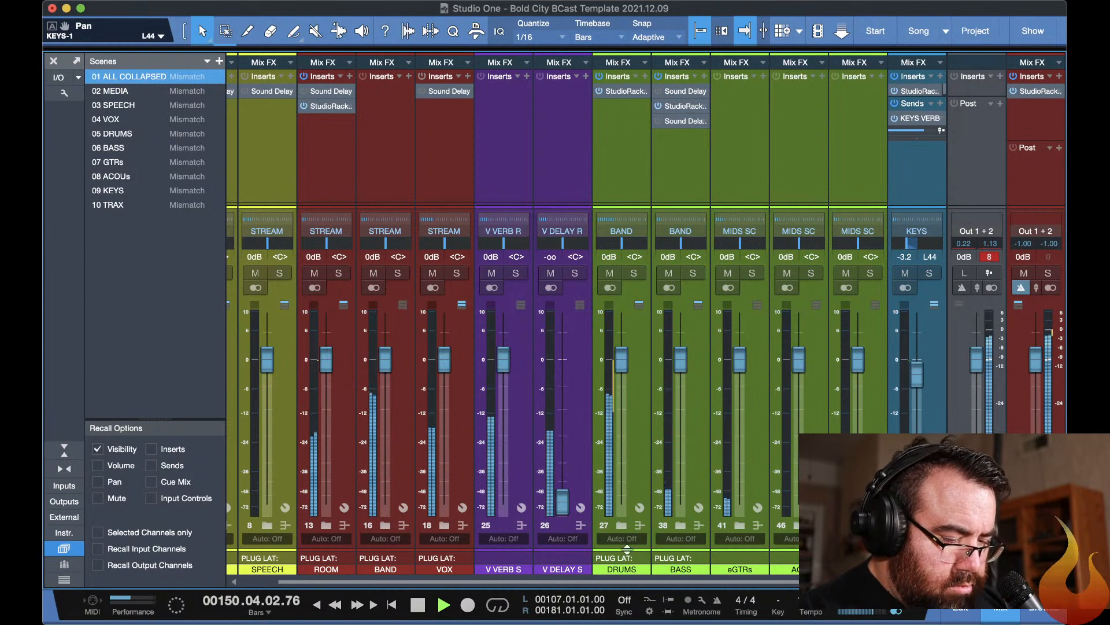
# Expand the DRUMS folder, lower the SN-TOP fader to -2.5 dB, and return to the collapsed channel view.
pyautogui.click(622, 526)
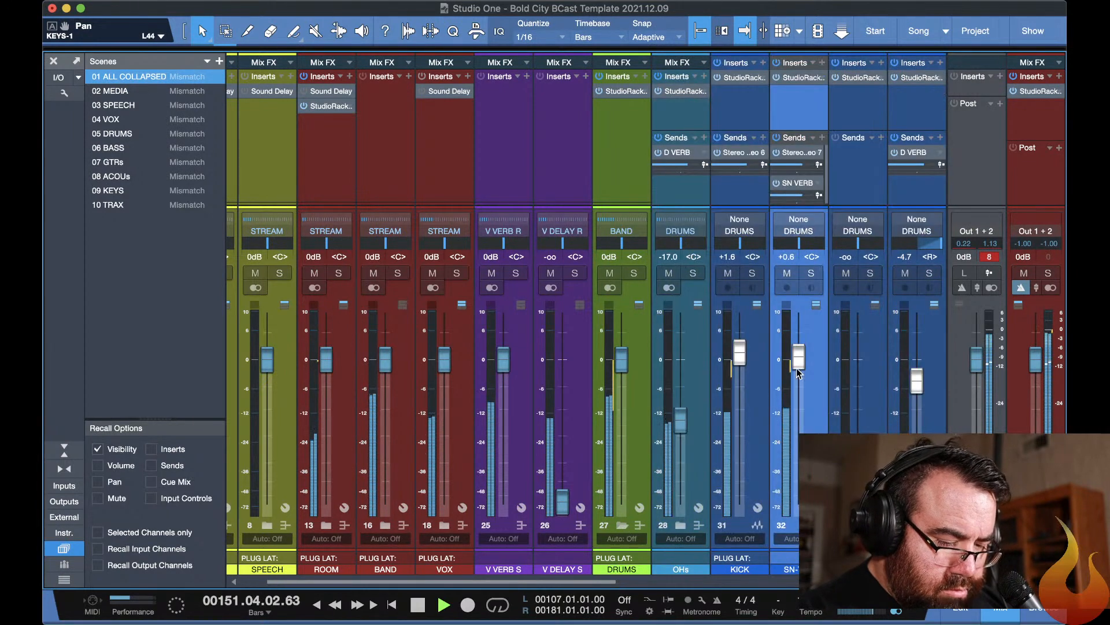
pyautogui.moveTo(802, 357)
pyautogui.mouseDown()
pyautogui.moveTo(802, 382)
pyautogui.moveTo(802, 372)
pyautogui.mouseUp()
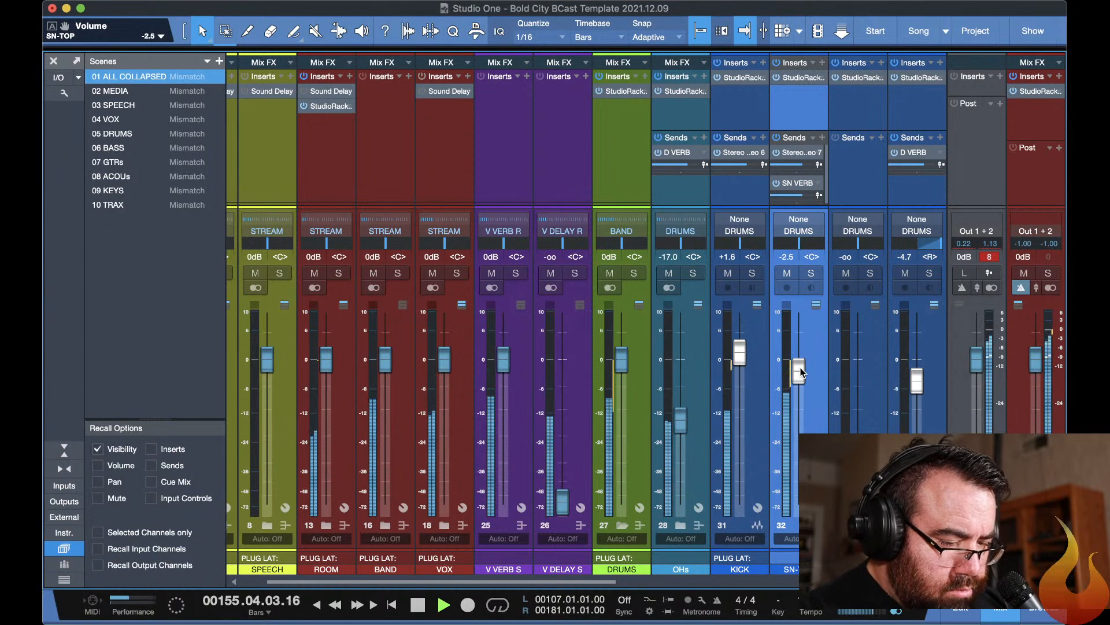
pyautogui.press('1')
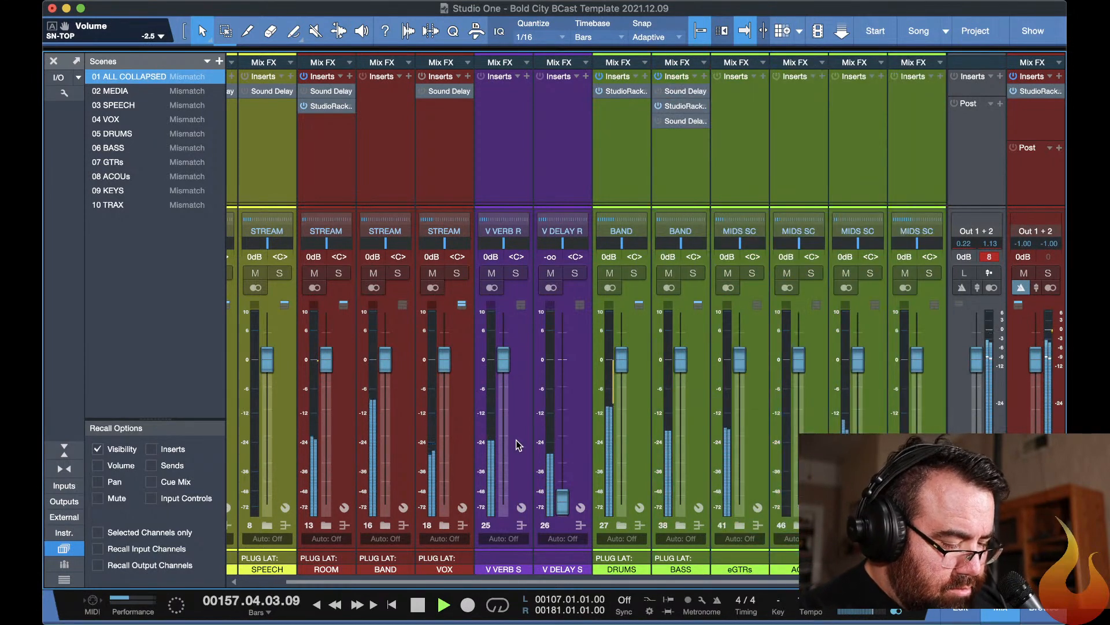
# Stop the song's playback.
pyautogui.press('super+Tab')
pyautogui.press('super+Tab')
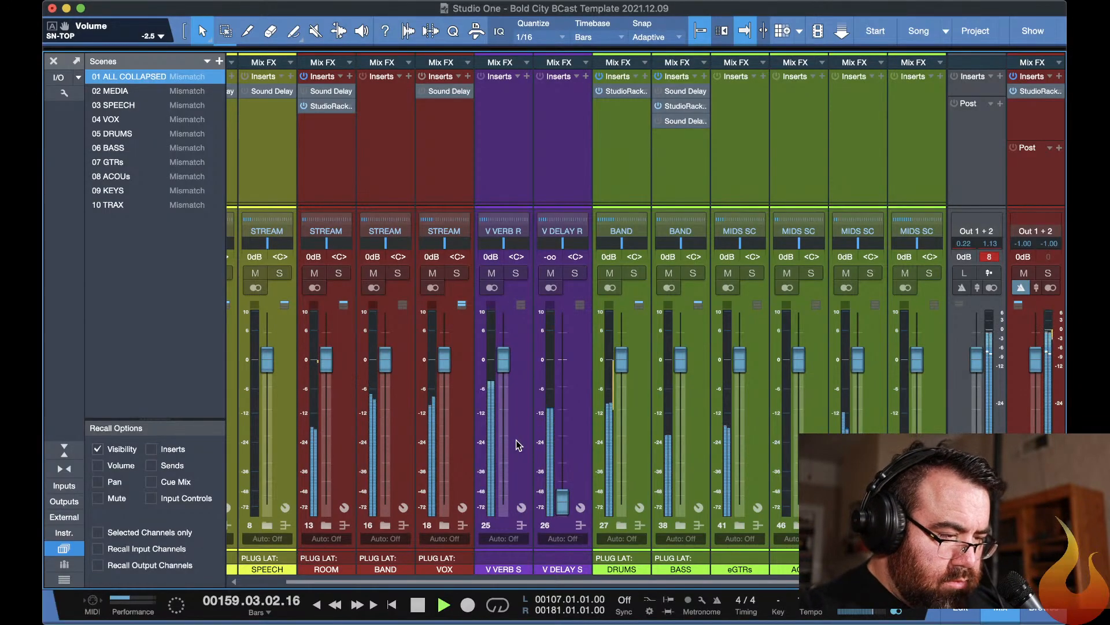
pyautogui.press('space')
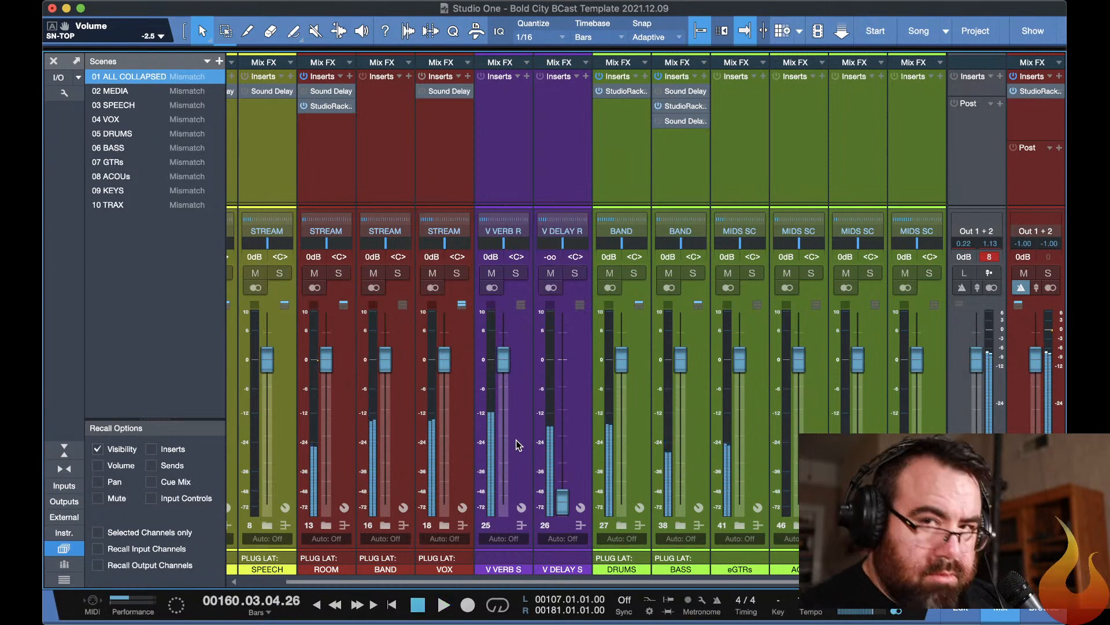